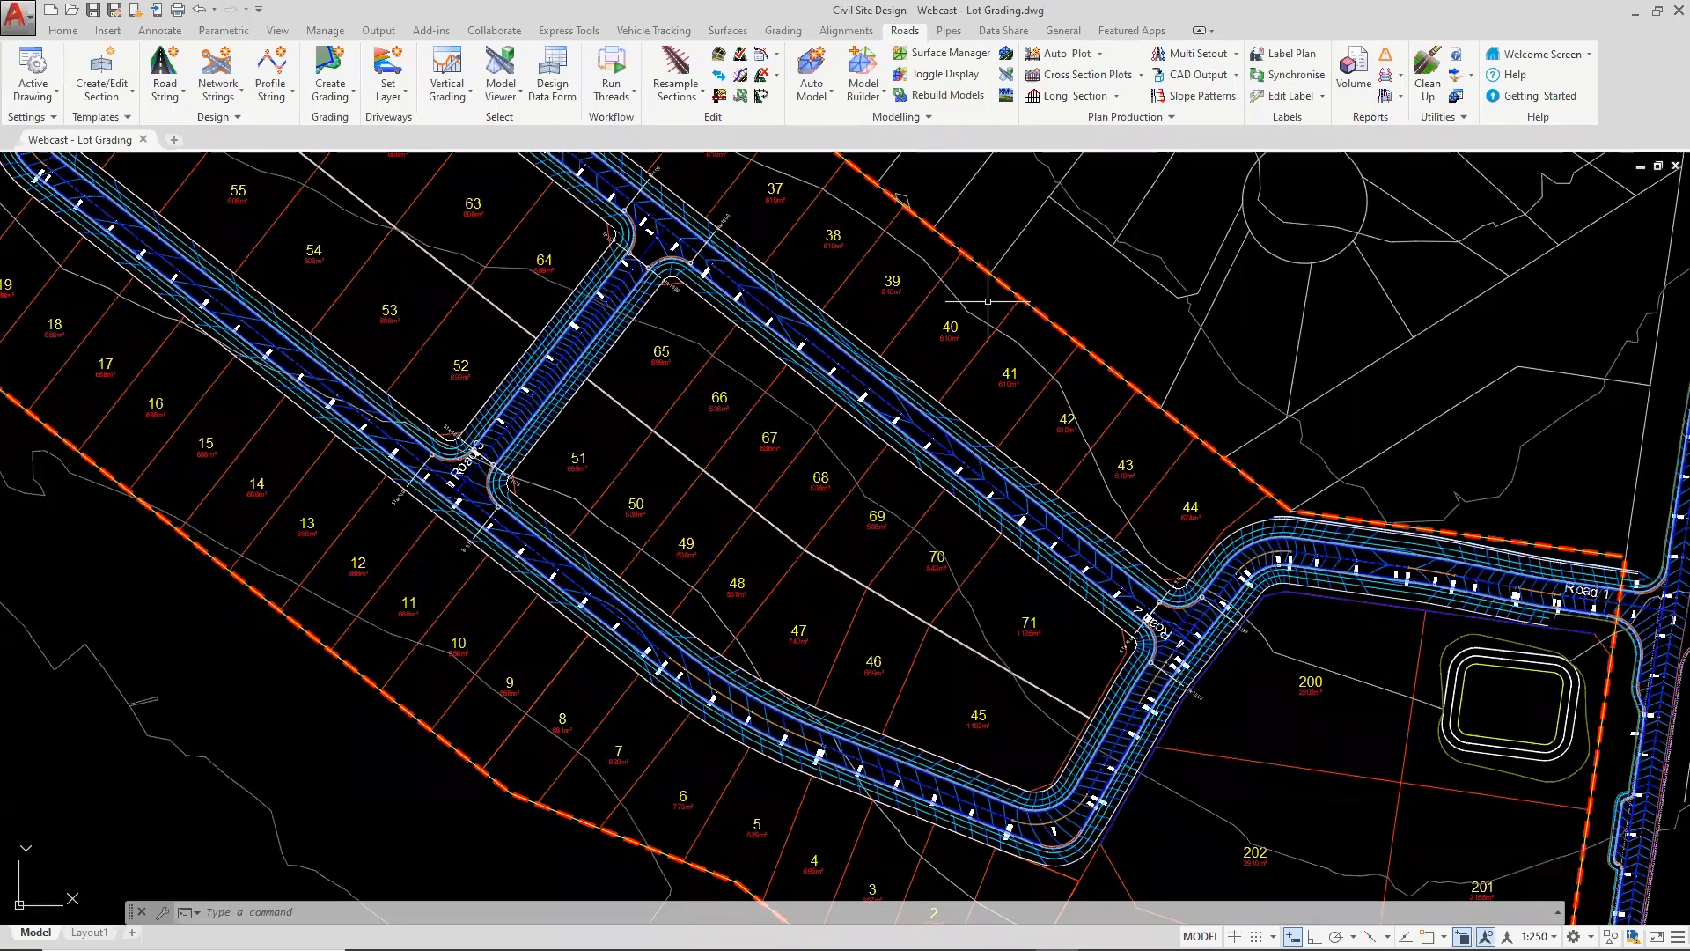
Open the Model Viewer and examine the combined road and terrain model around Roads 1 to 3 and the basin
click(906, 32)
scroll(1166, 509, down, 5)
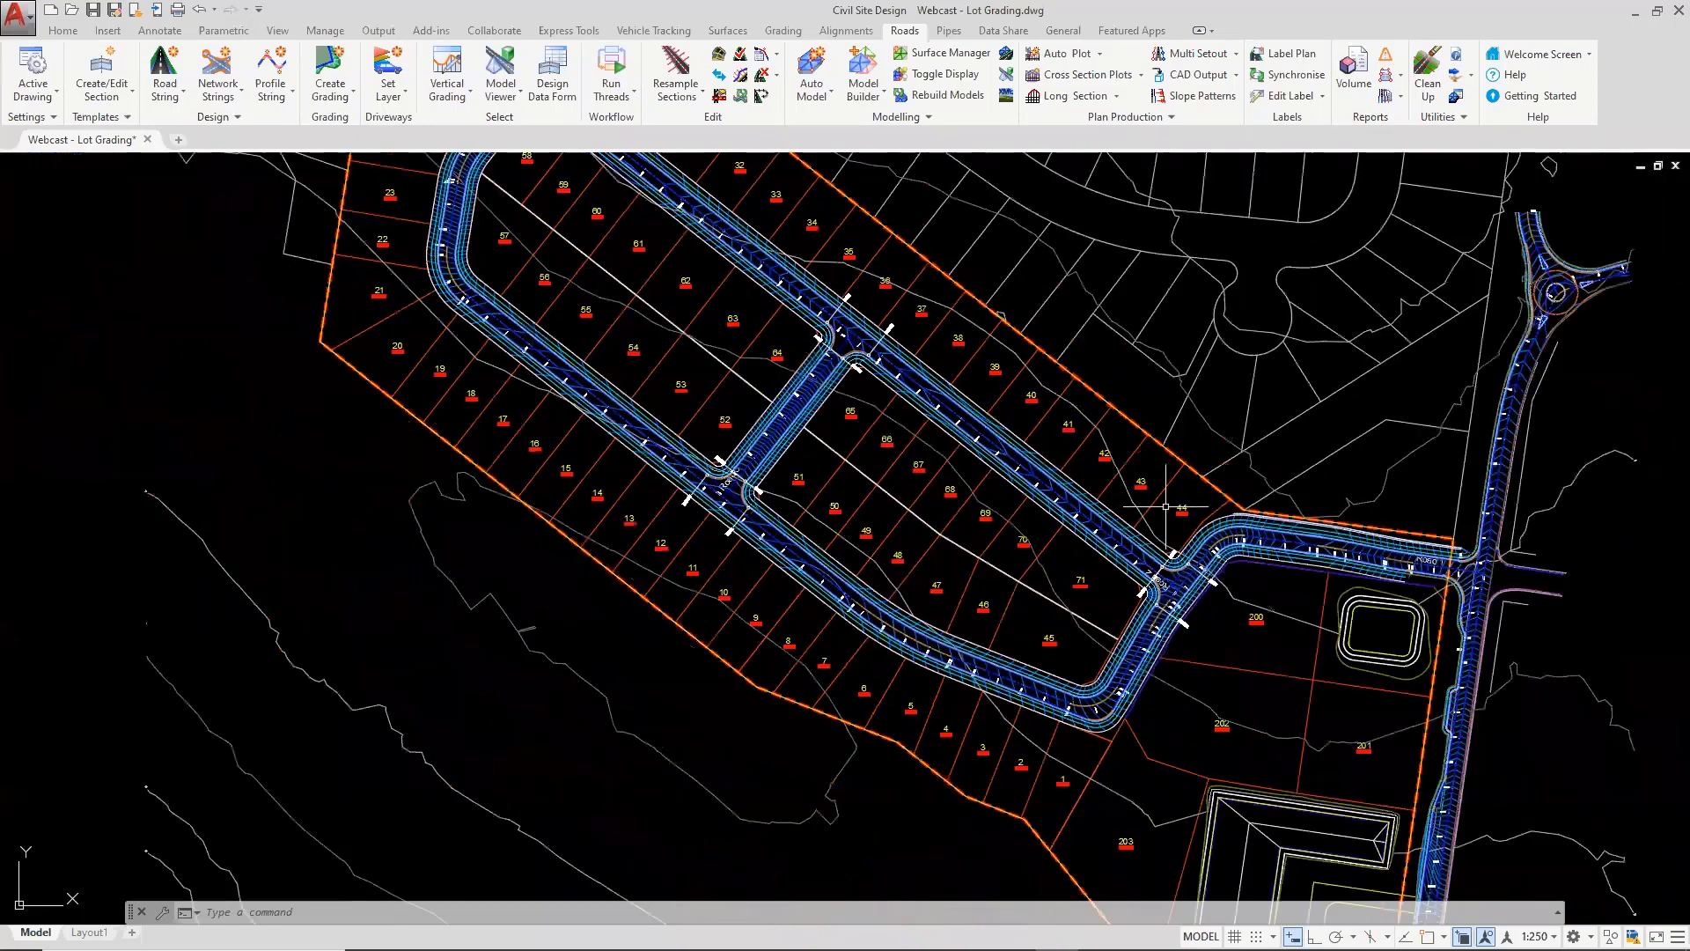
middle_drag(1167, 509, 1112, 525)
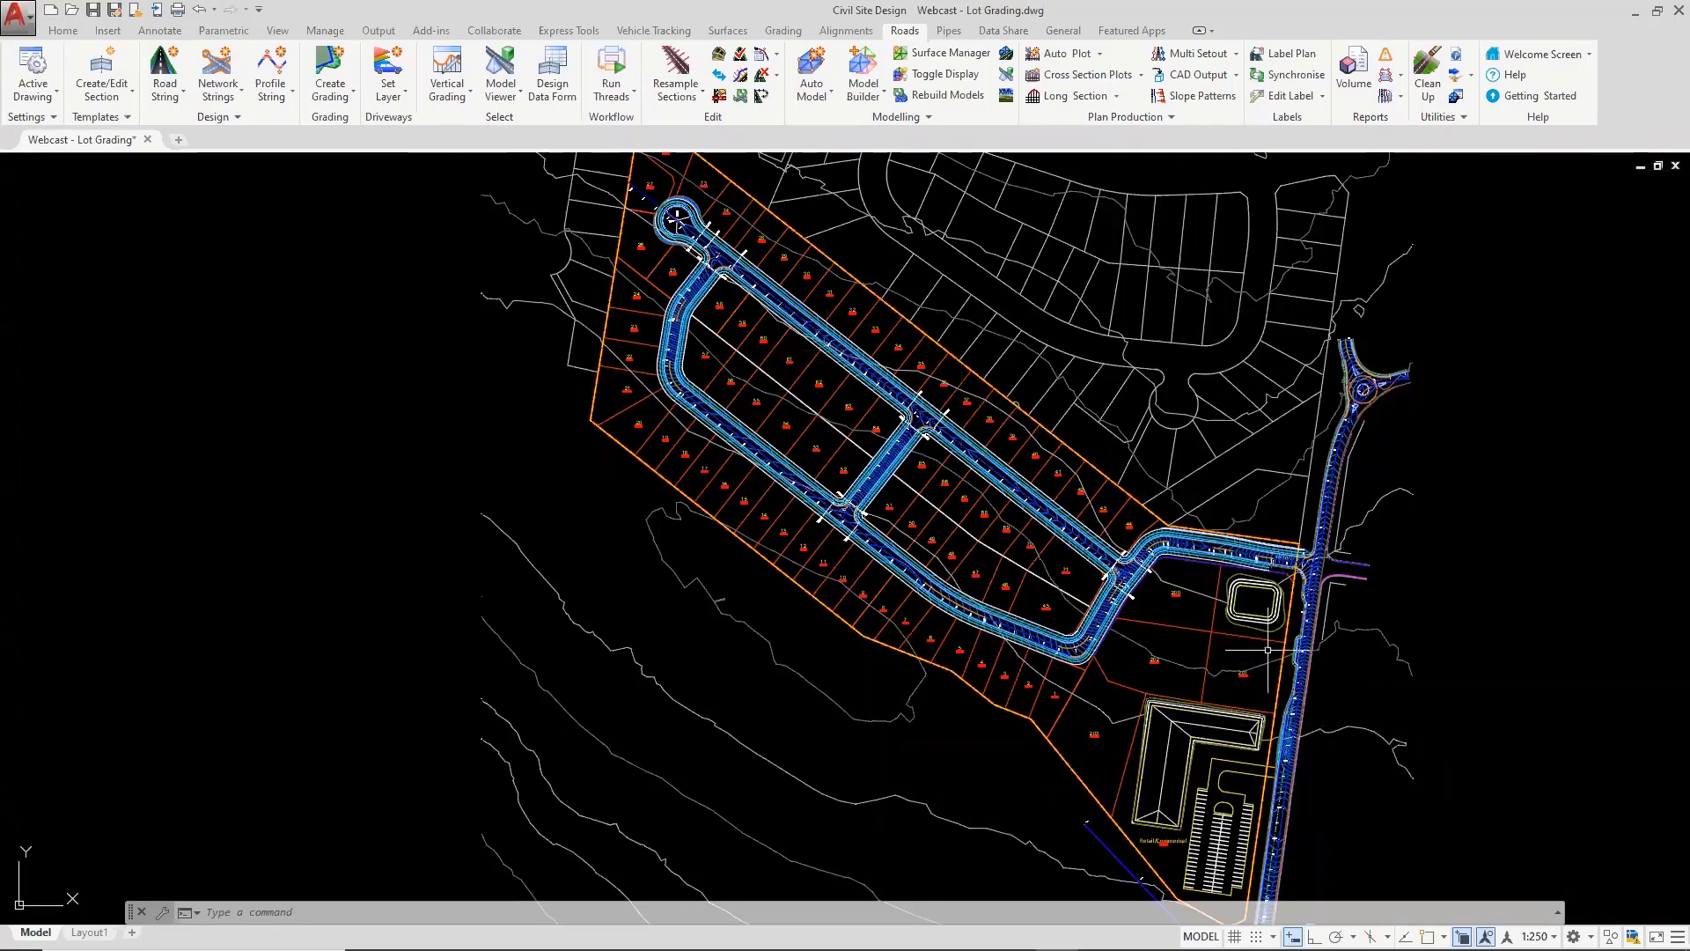
scroll(1268, 650, up, 5)
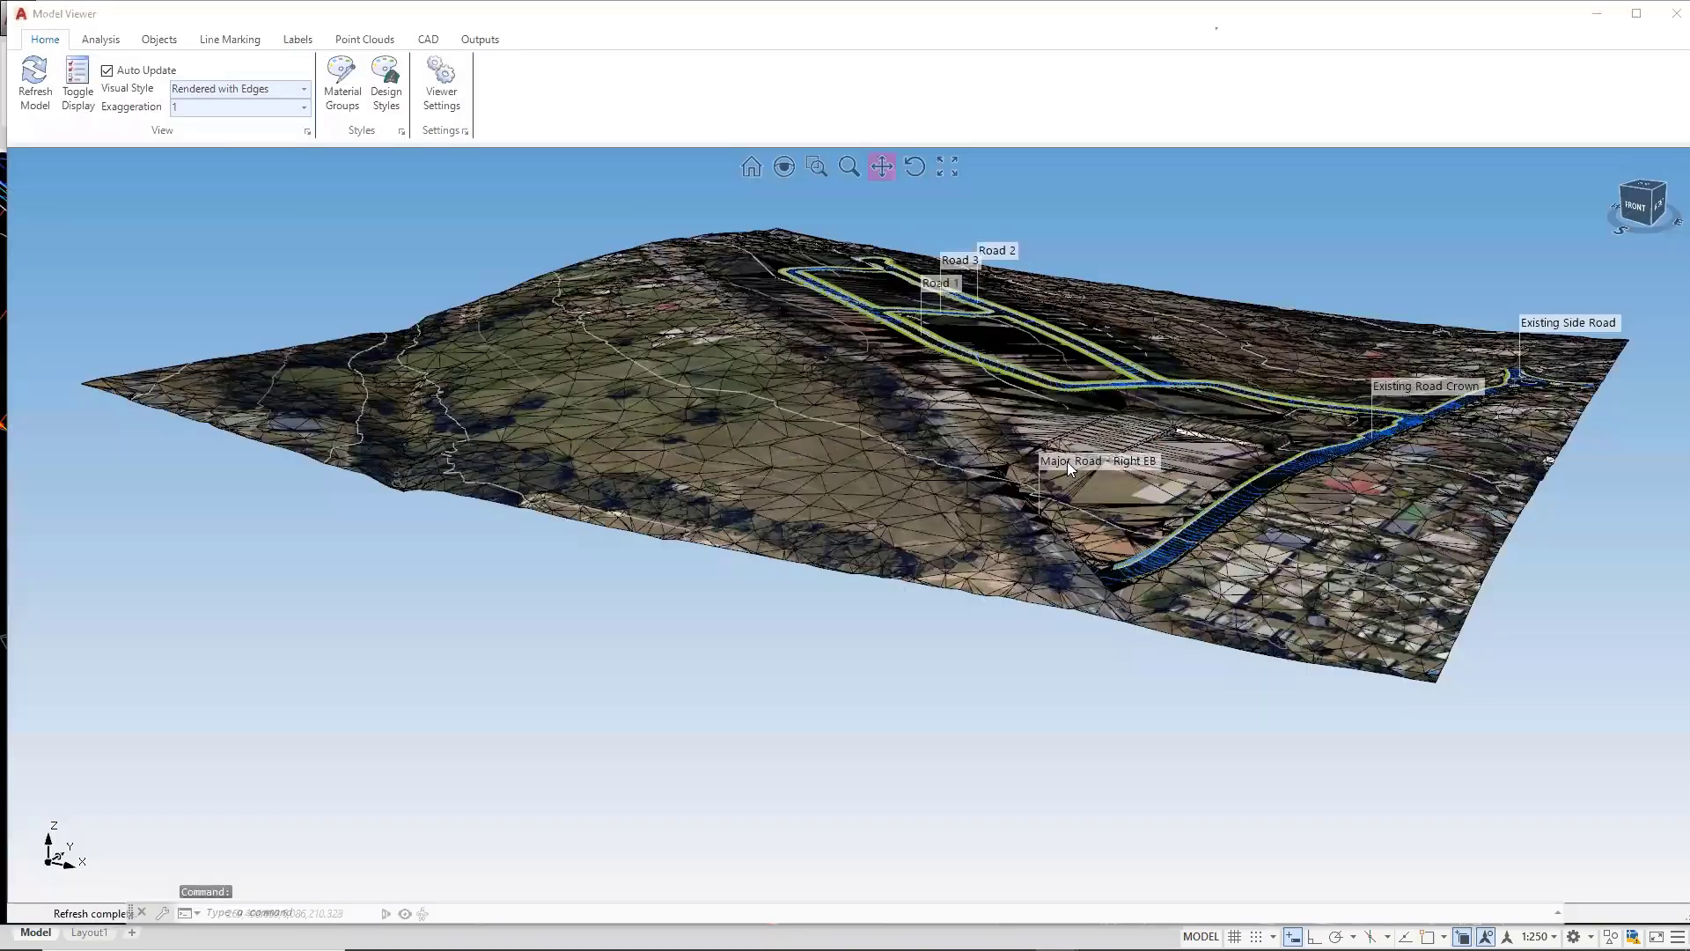
scroll(1315, 418, up, 4)
middle_drag(1259, 484, 1162, 597)
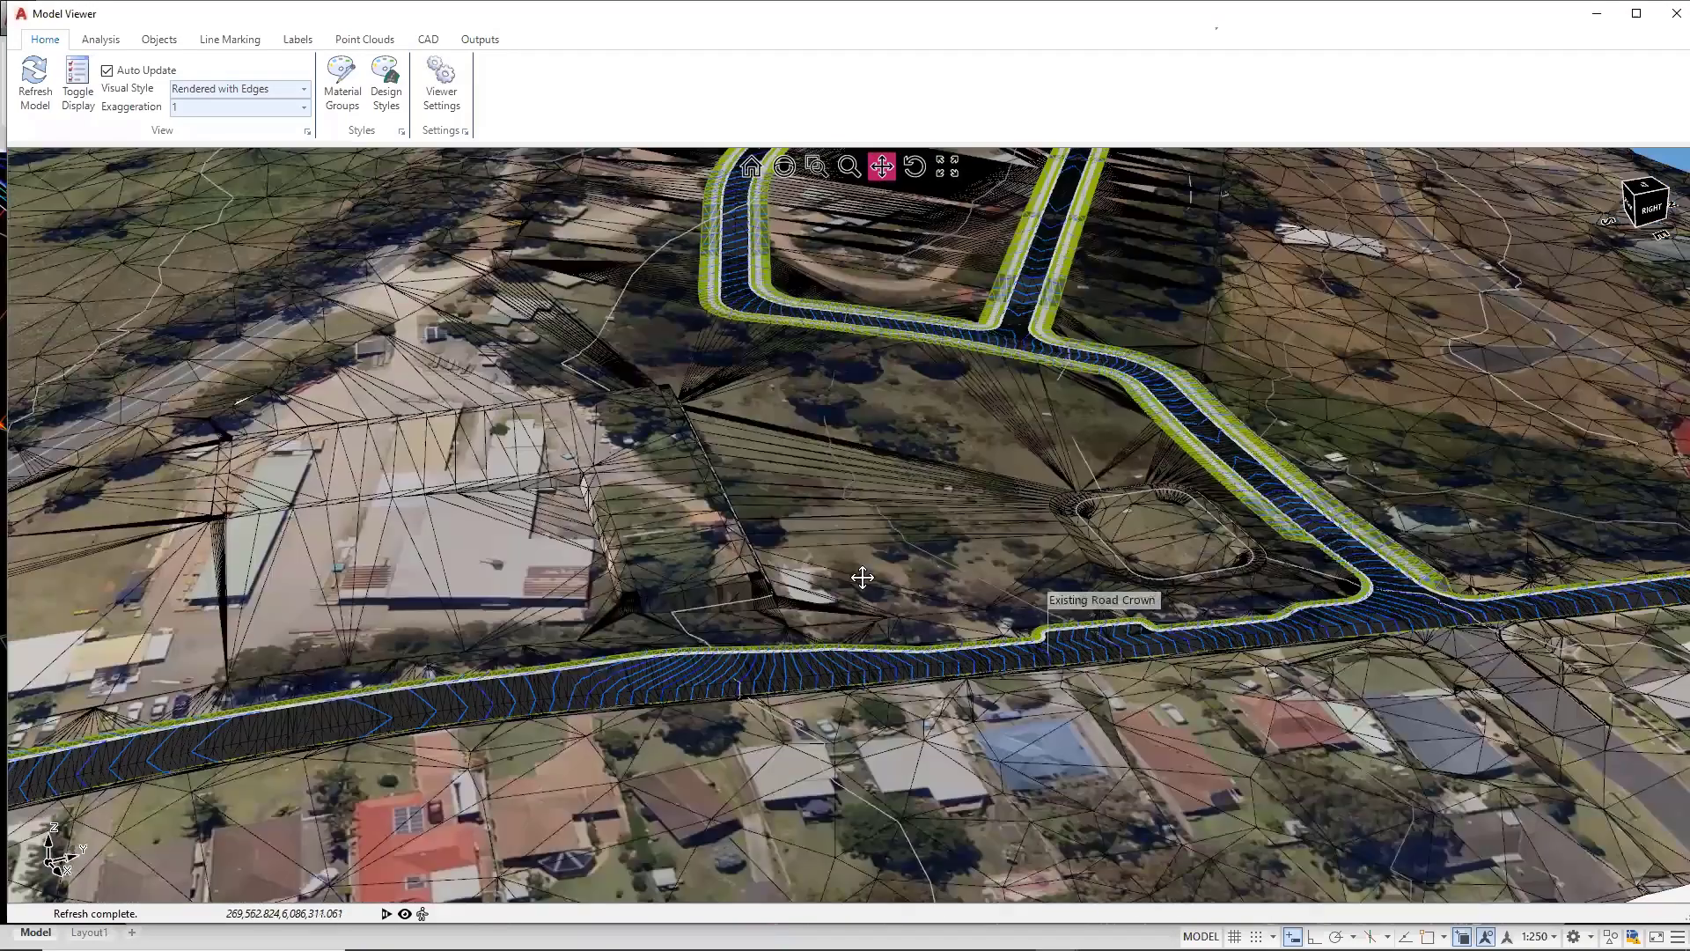
middle_drag(811, 467, 826, 553)
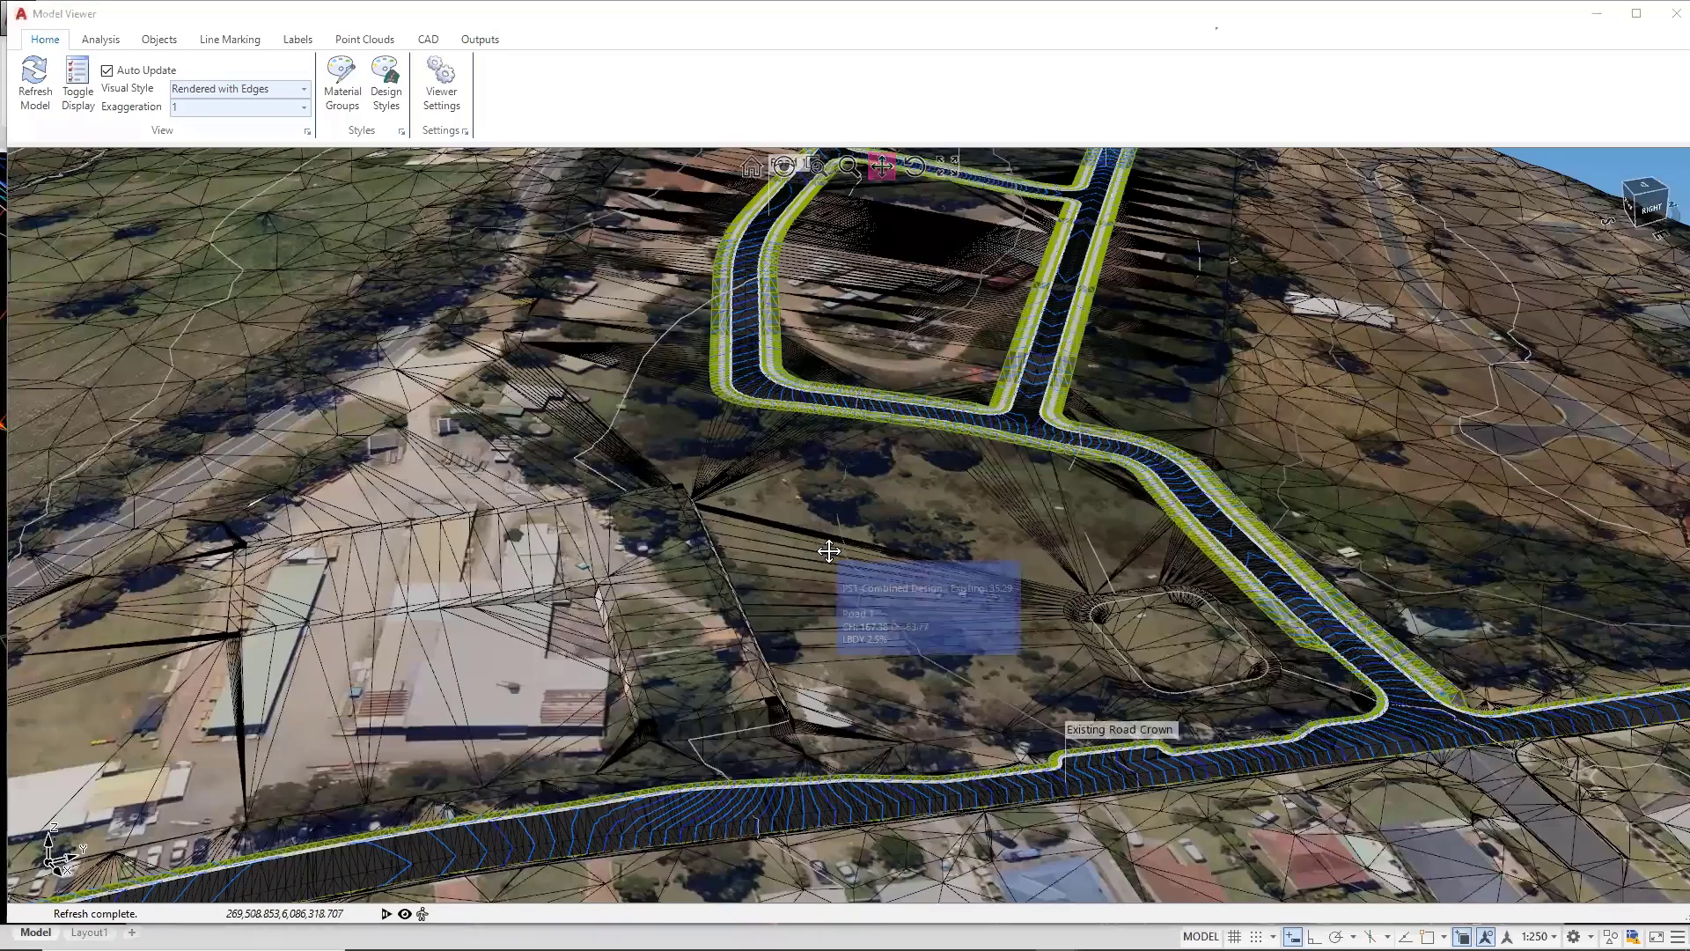
mouse_move(646, 529)
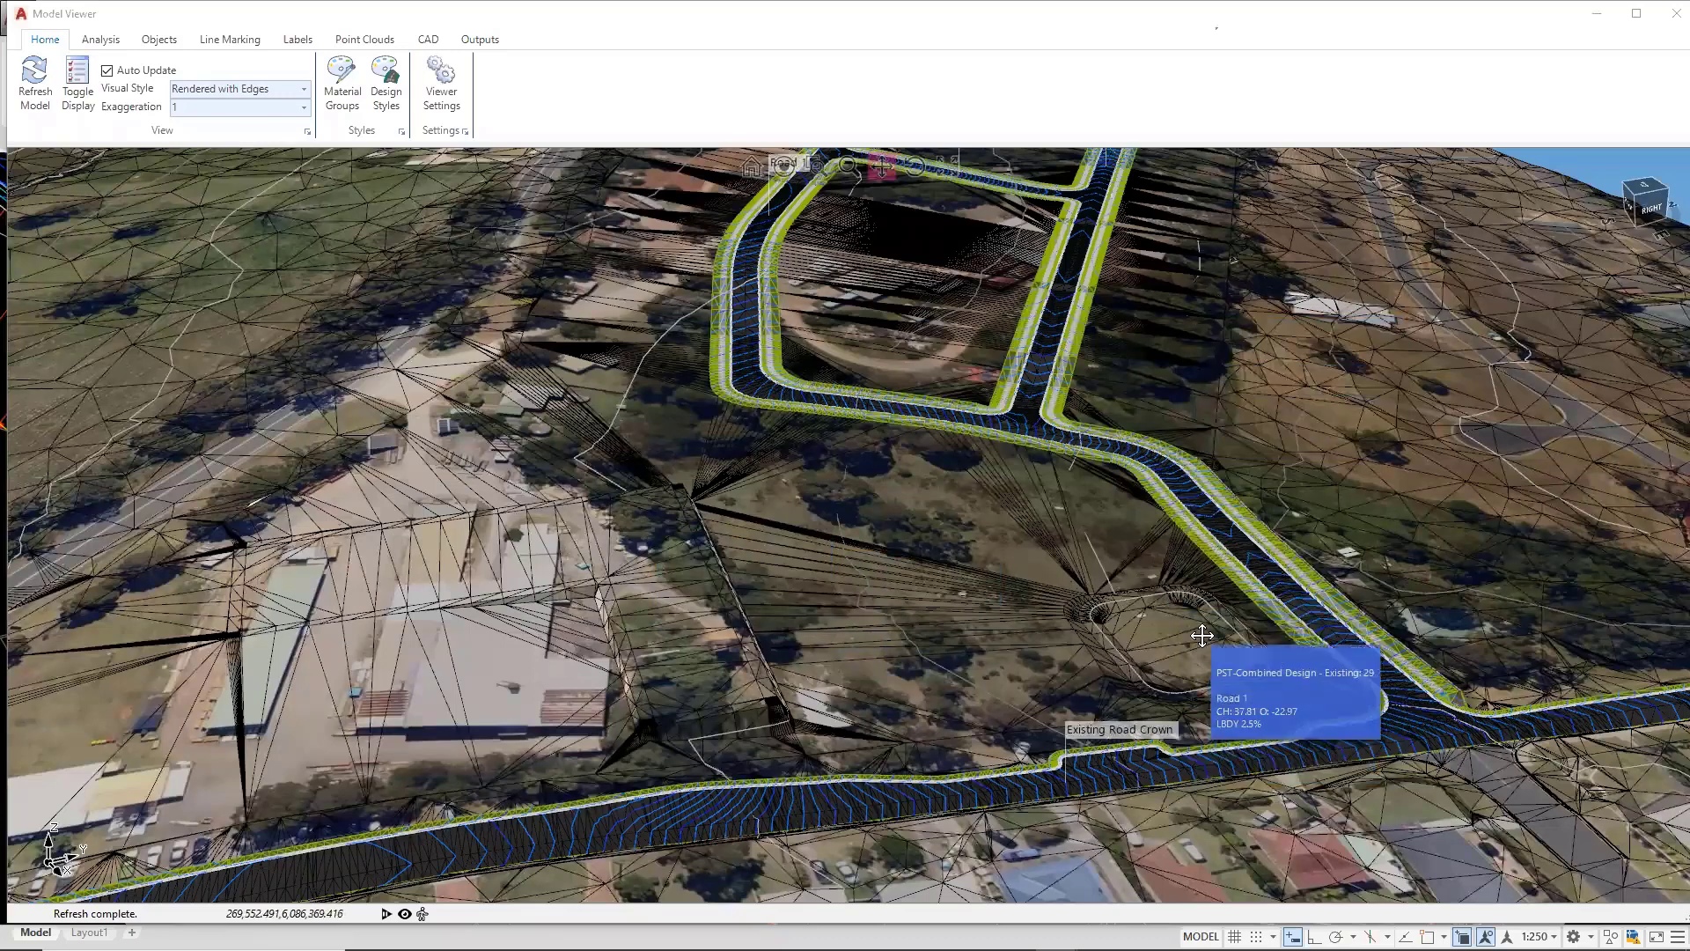
mouse_move(491, 345)
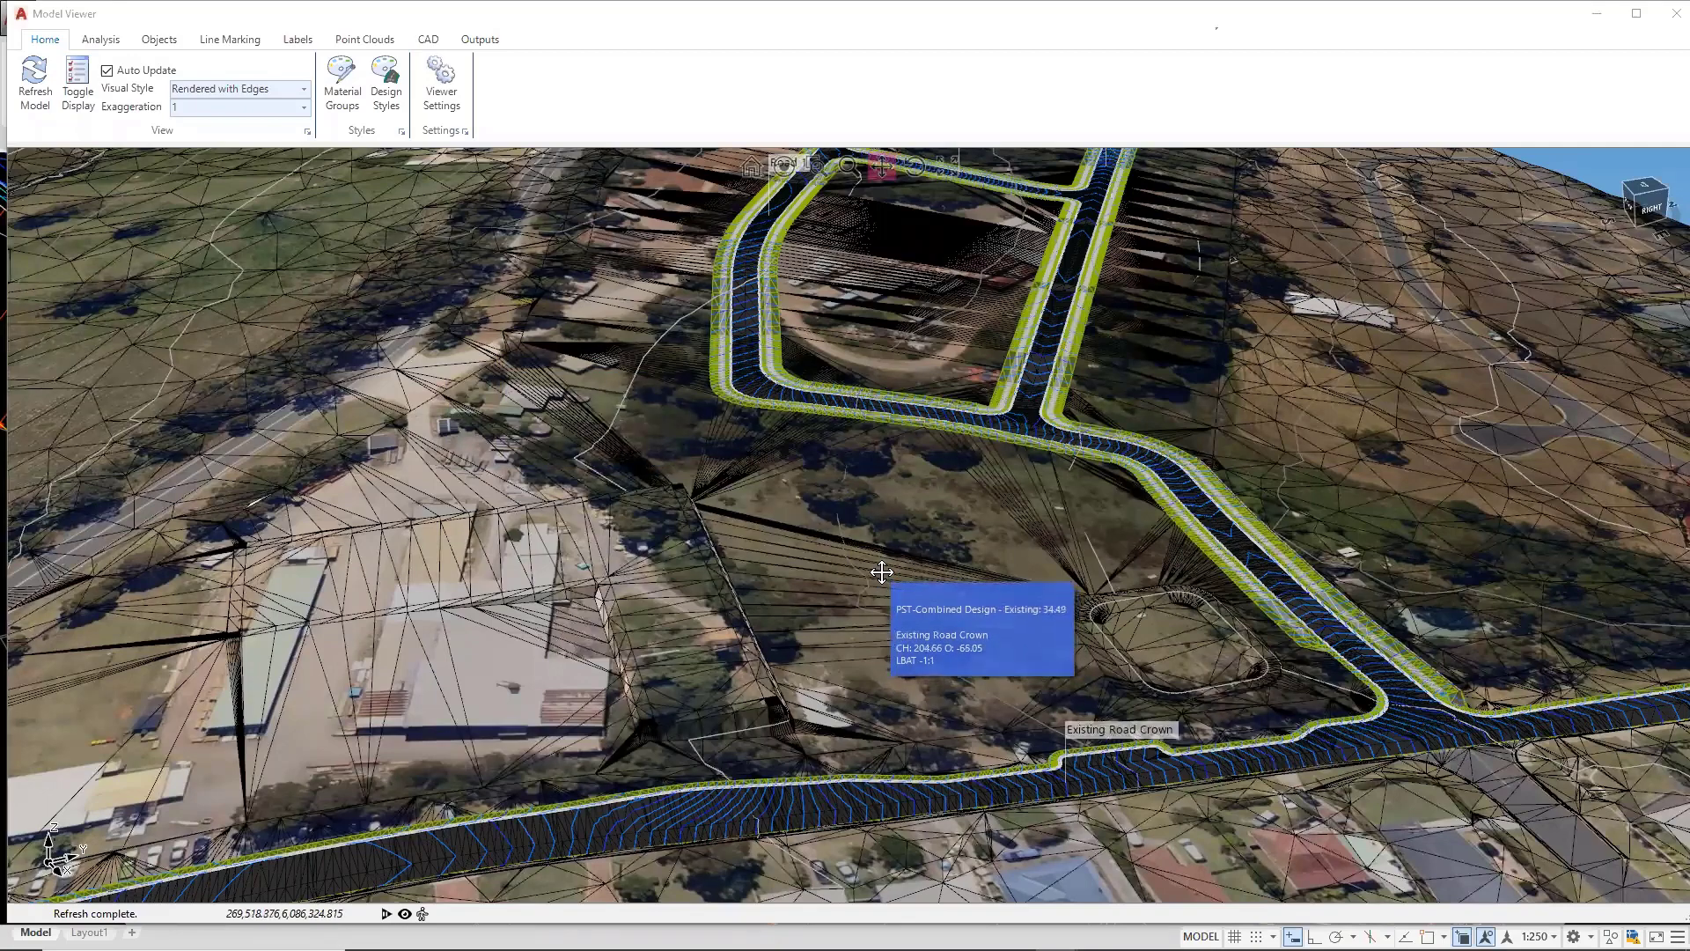
drag(896, 557, 1028, 700)
middle_drag(1009, 719, 967, 690)
scroll(978, 688, down, 1)
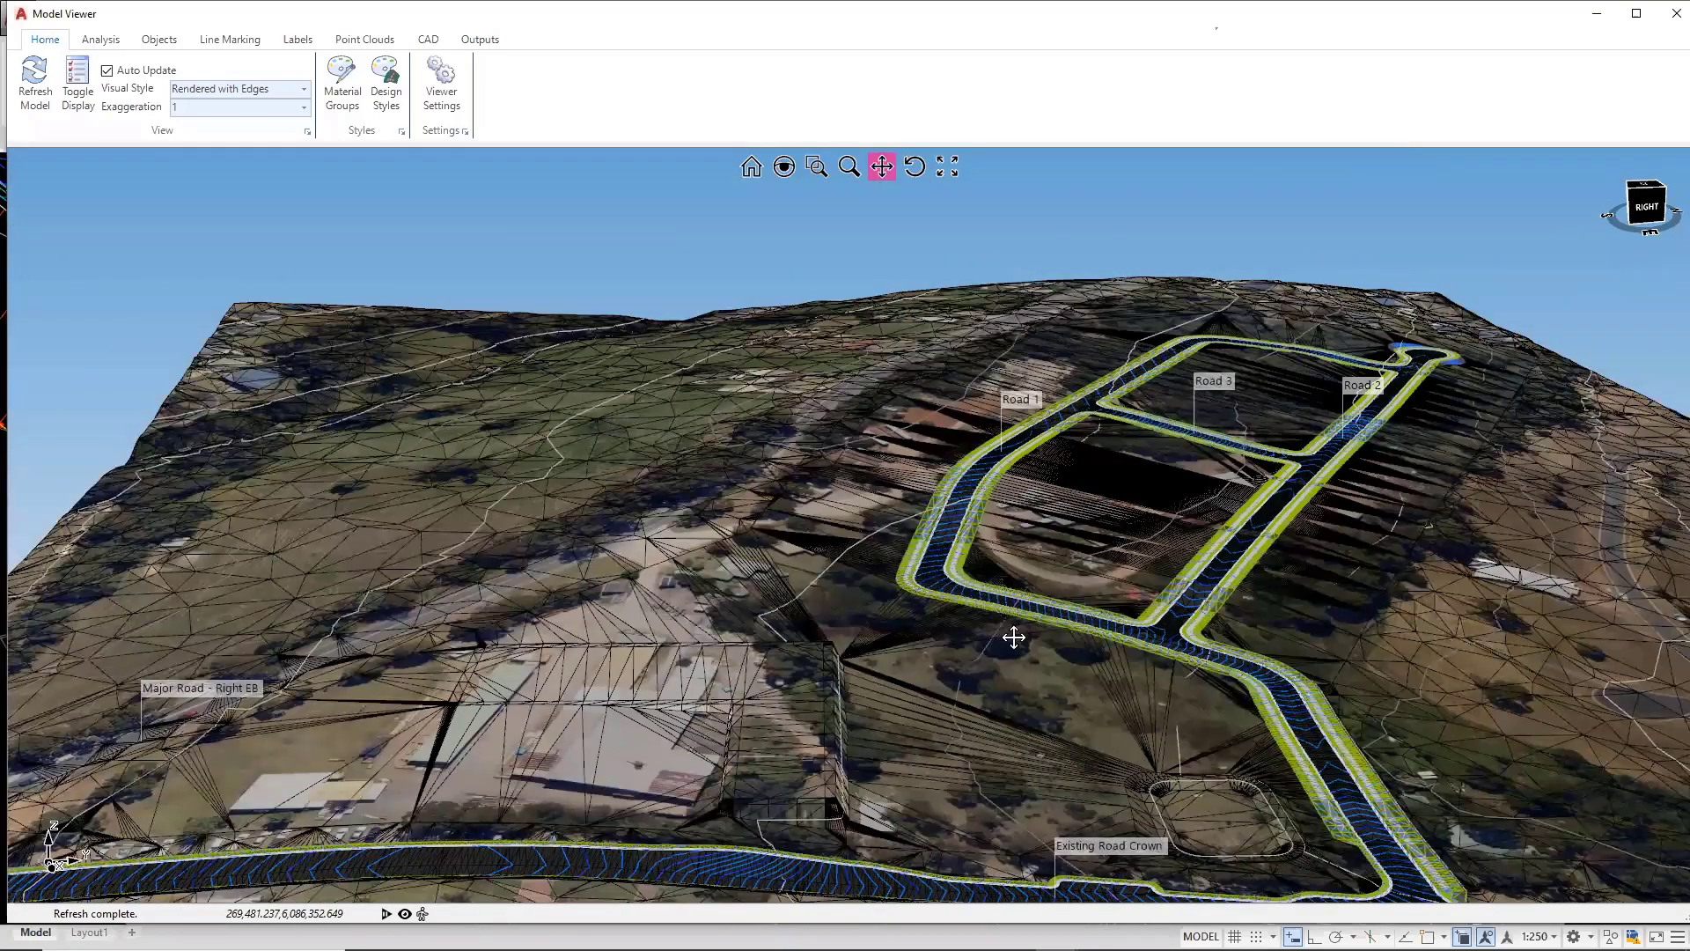
drag(1096, 630, 1018, 607)
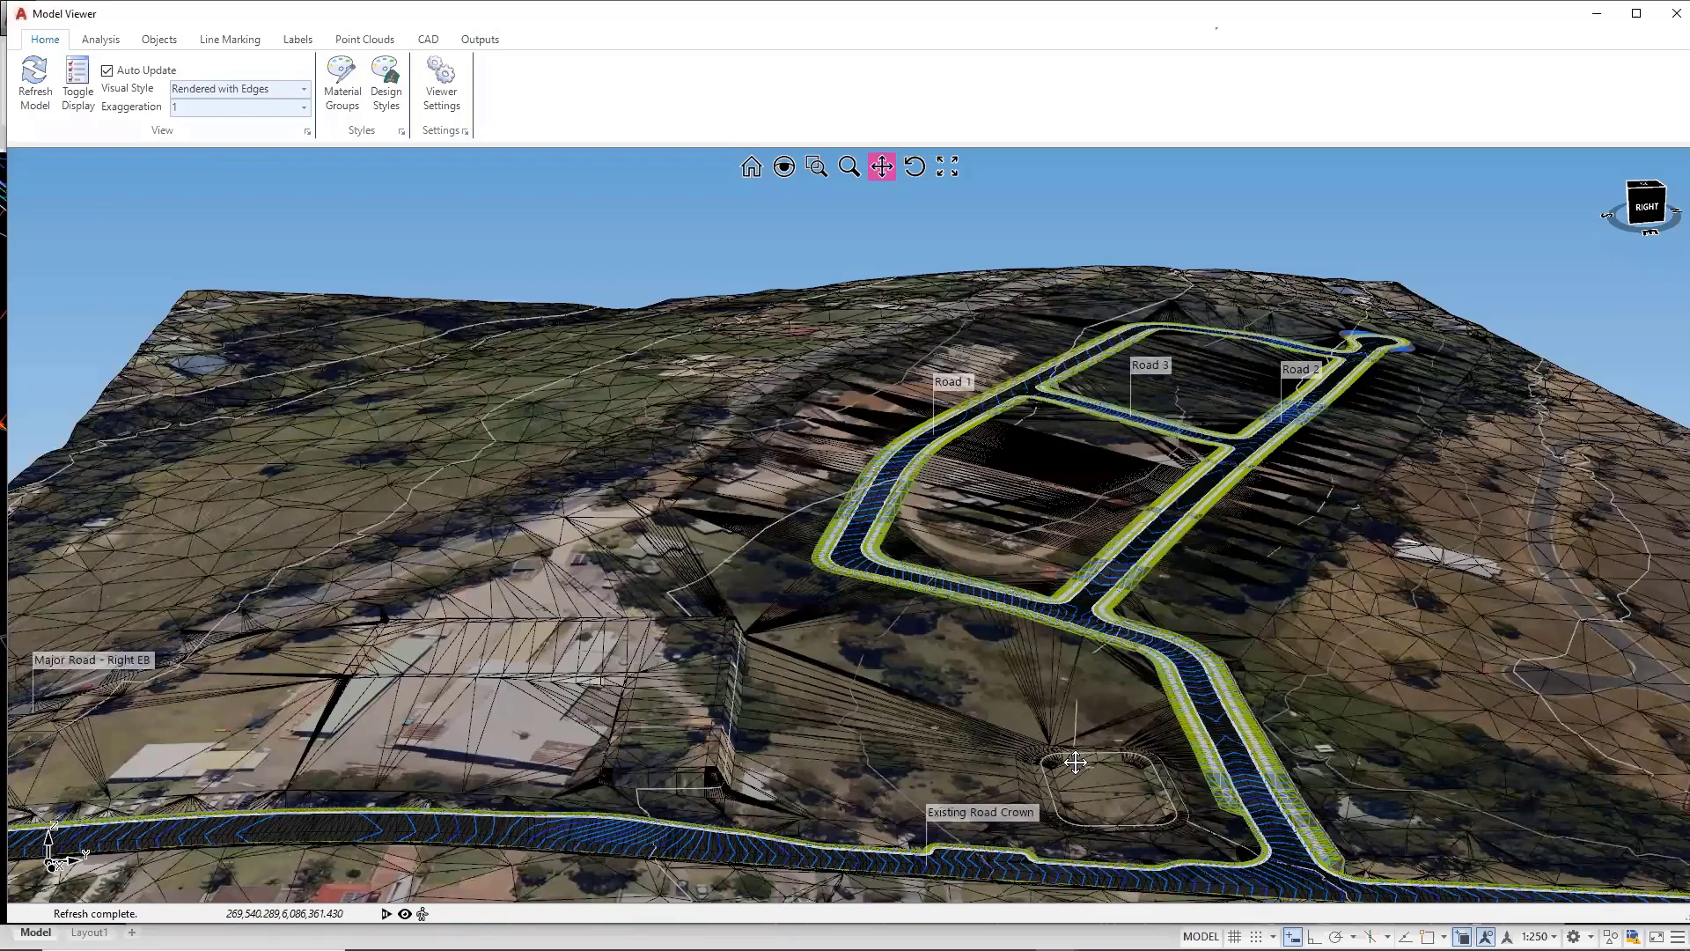
Inspect the terrain beside the existing road and the roundabout at the Existing Side Road in 3D
middle_drag(948, 627, 1080, 666)
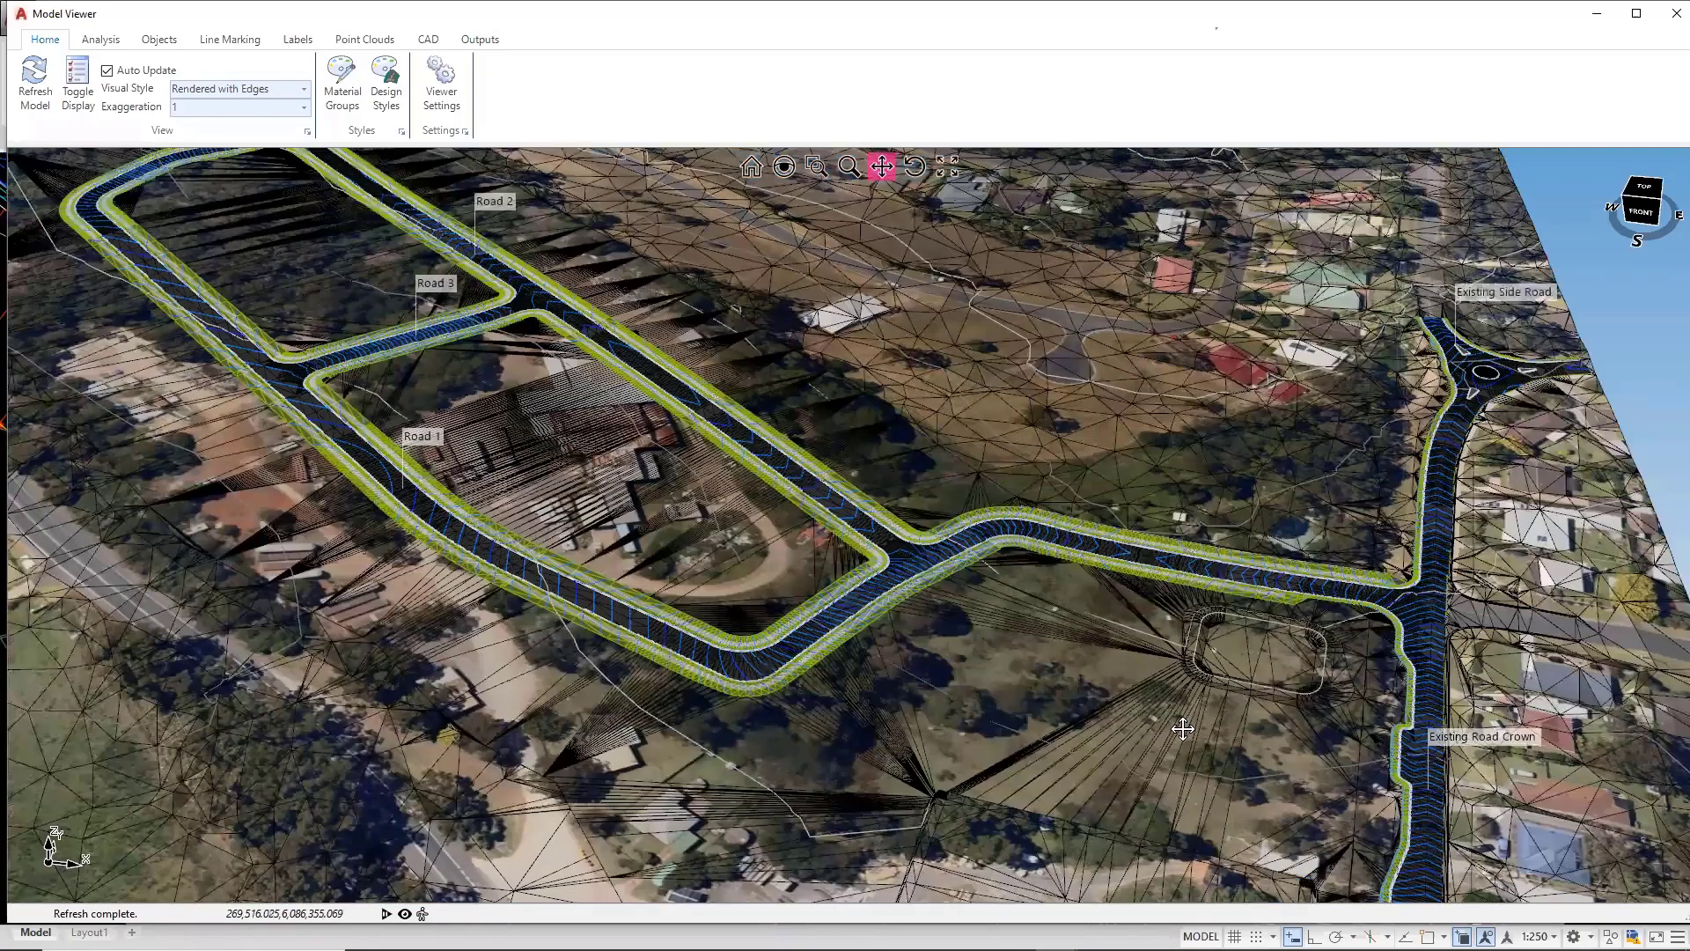
scroll(1183, 729, up, 10)
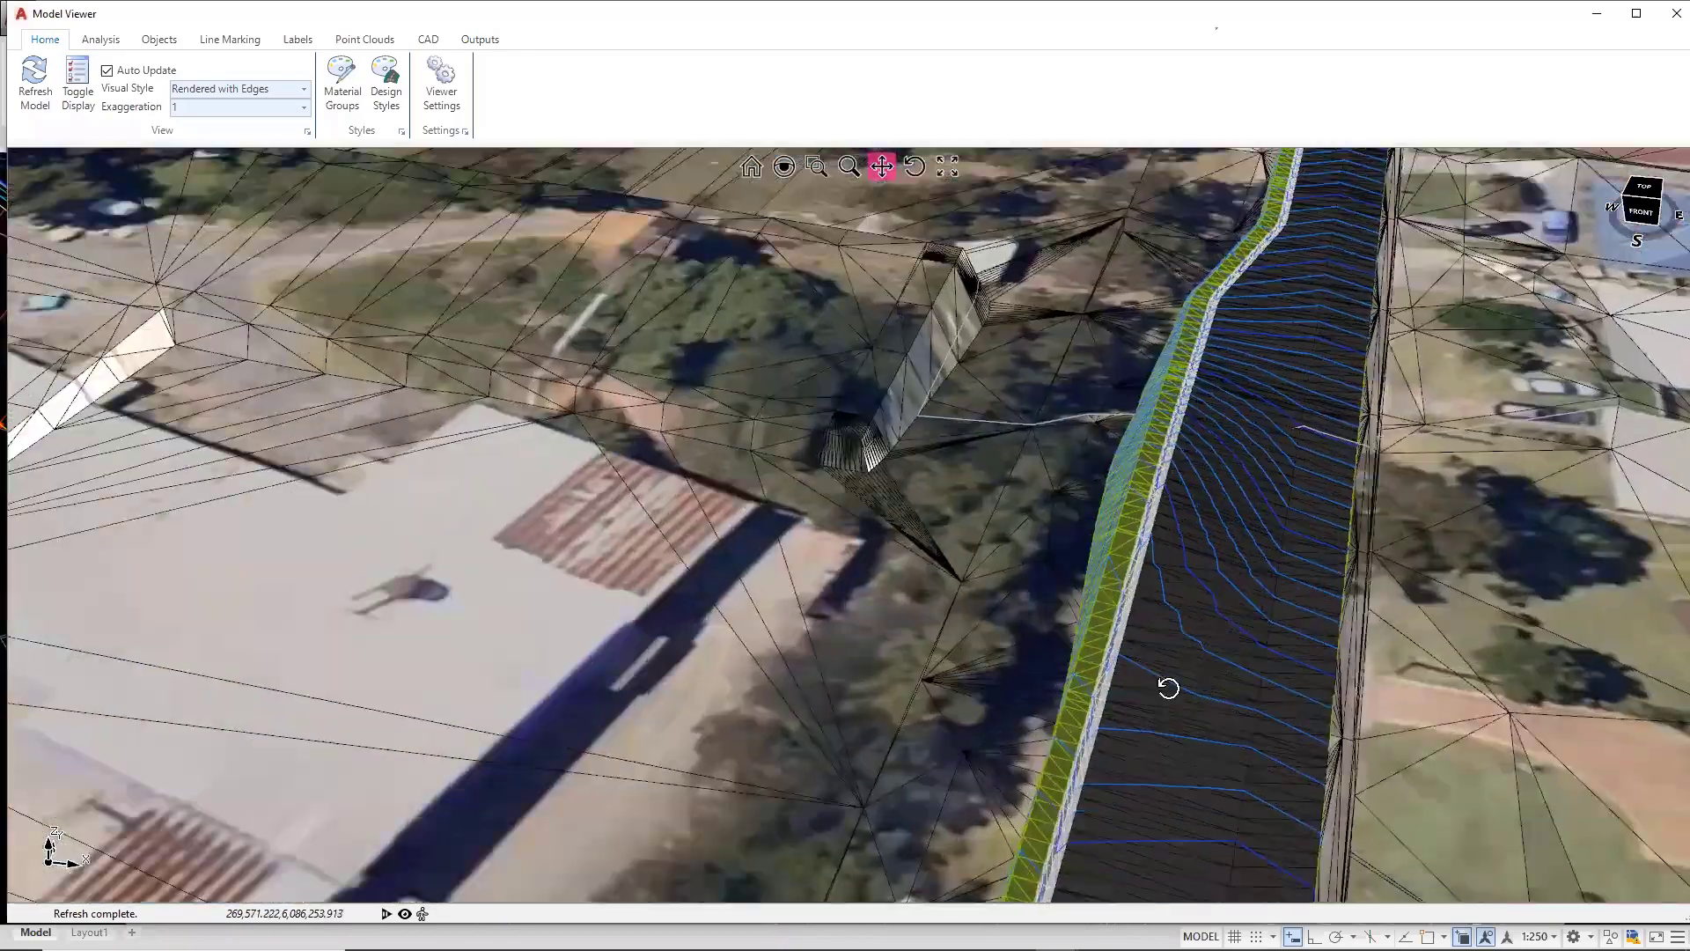
middle_drag(1168, 687, 1192, 611)
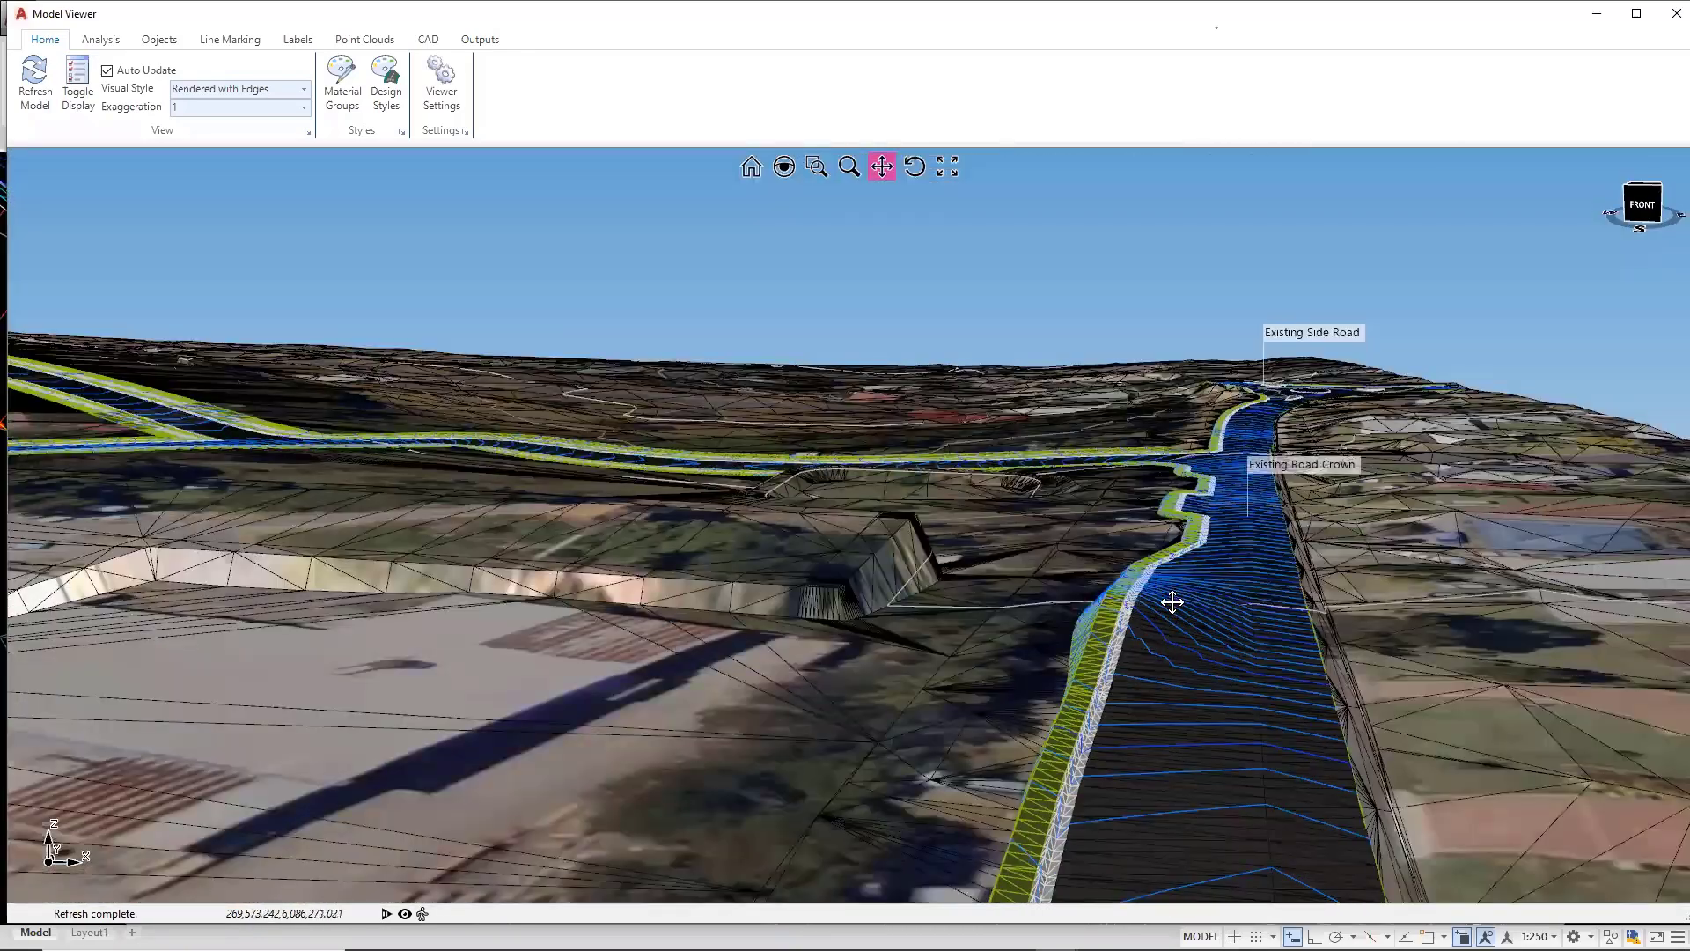
scroll(1169, 584, down, 8)
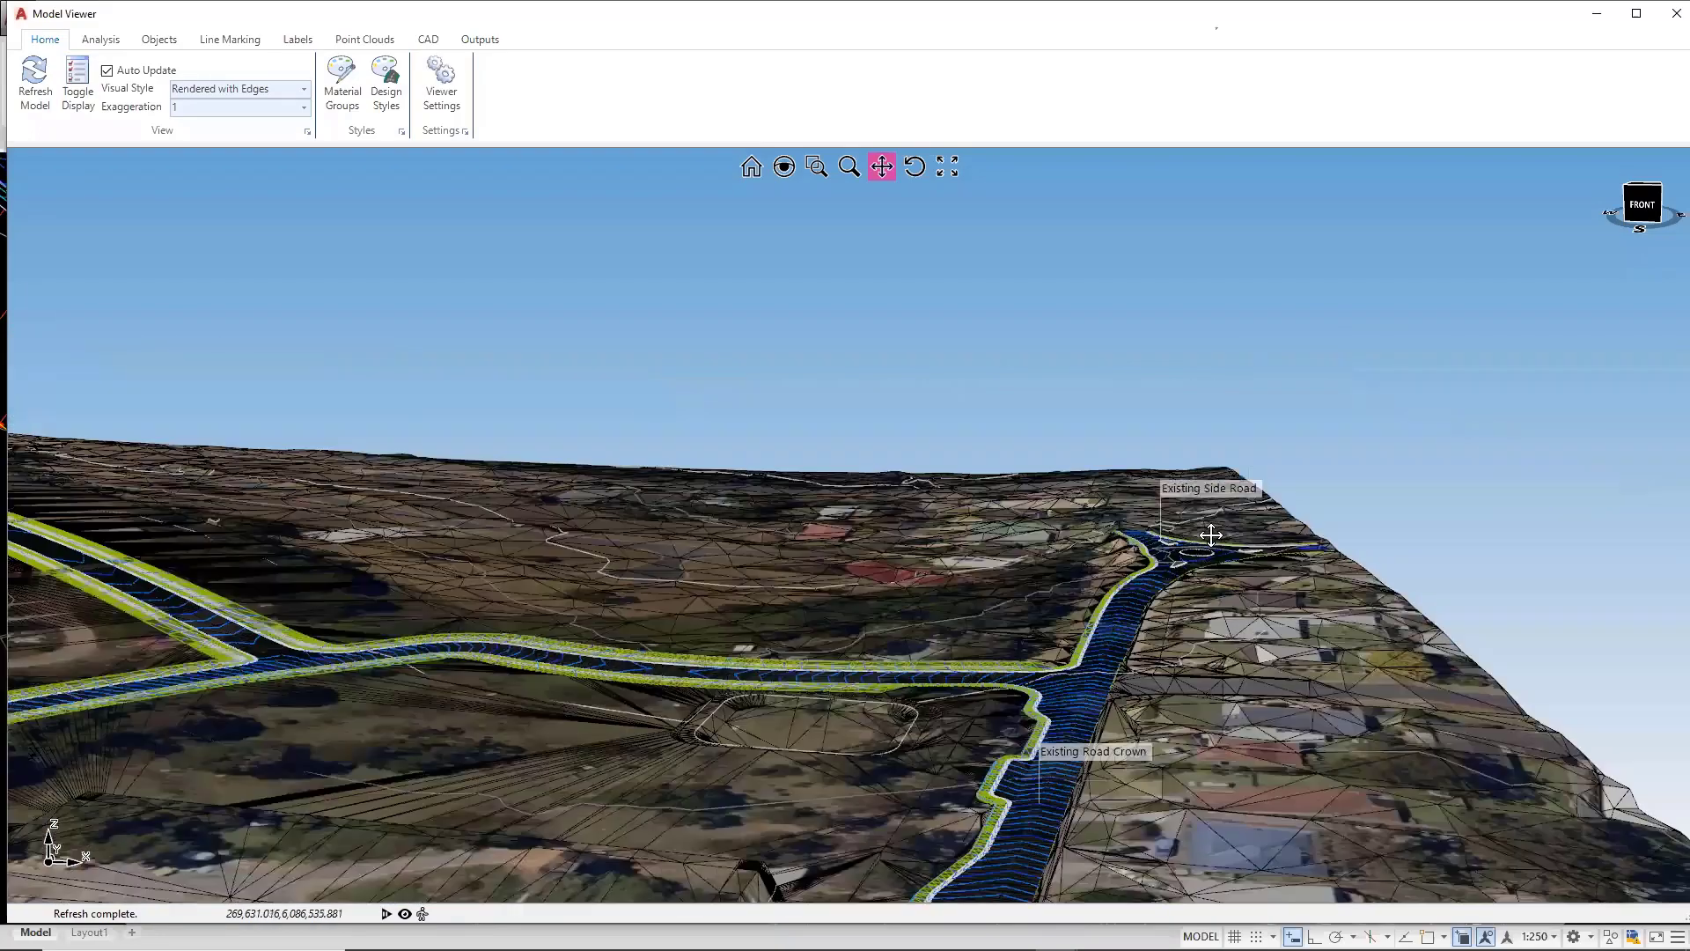
scroll(1209, 537, up, 7)
middle_drag(1174, 573, 1159, 589)
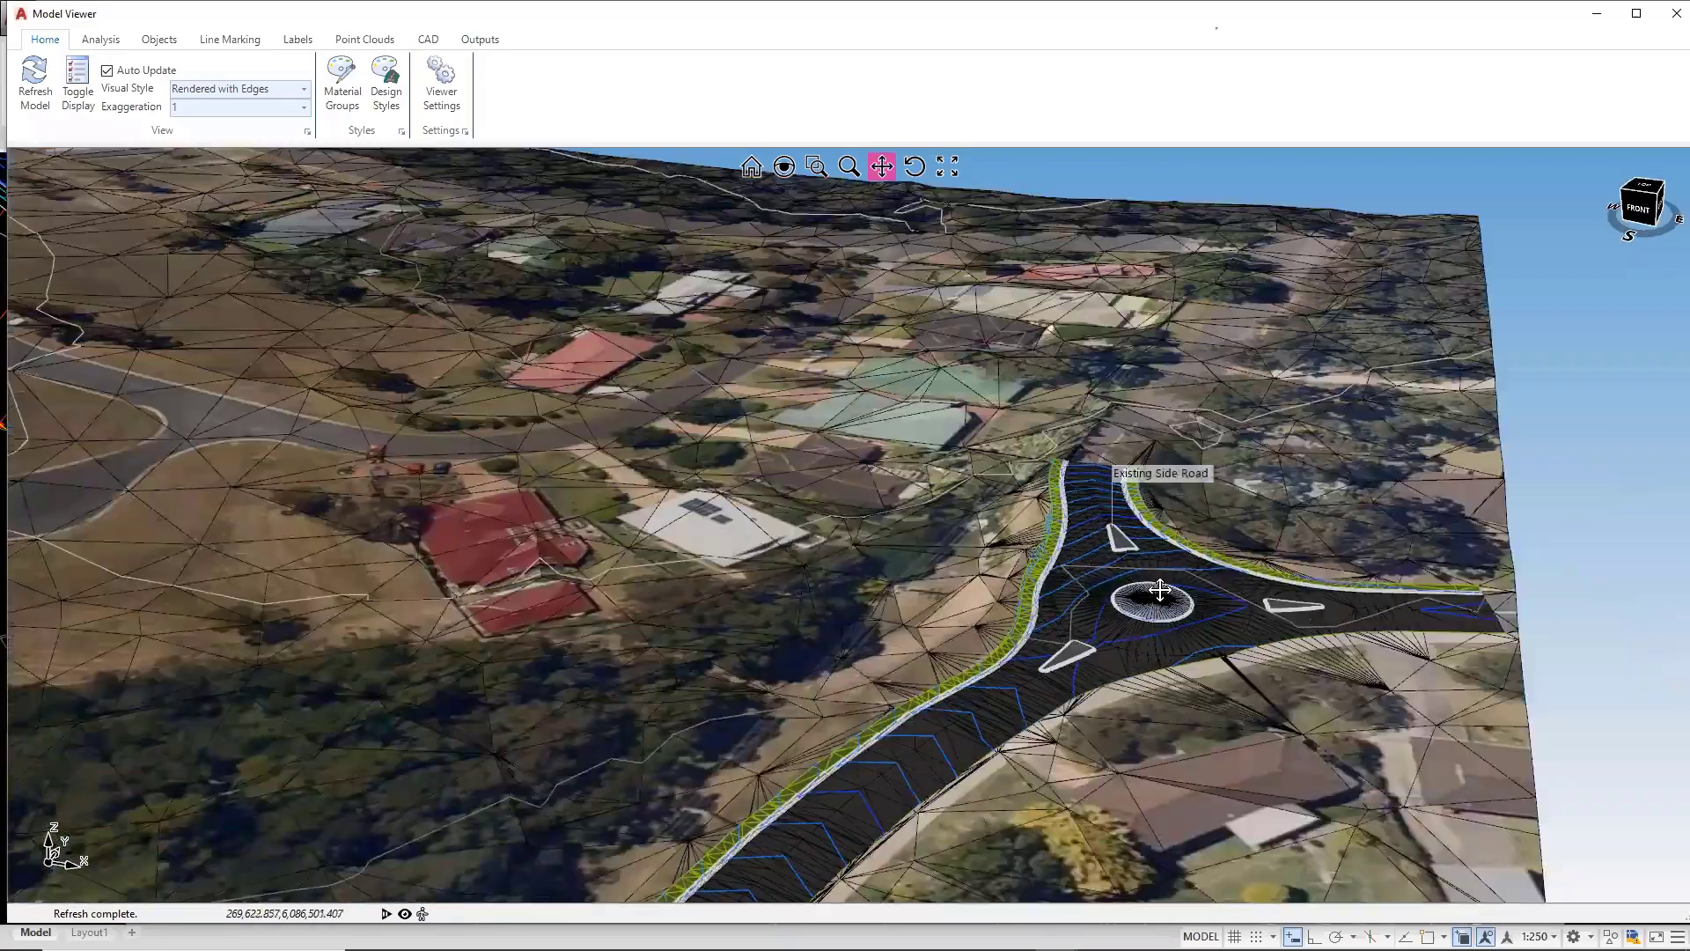
scroll(1159, 590, down, 4)
Examine the terrain enclosed by Roads 1, 2 and 3 in 3D and close the Model Viewer
drag(515, 680, 844, 598)
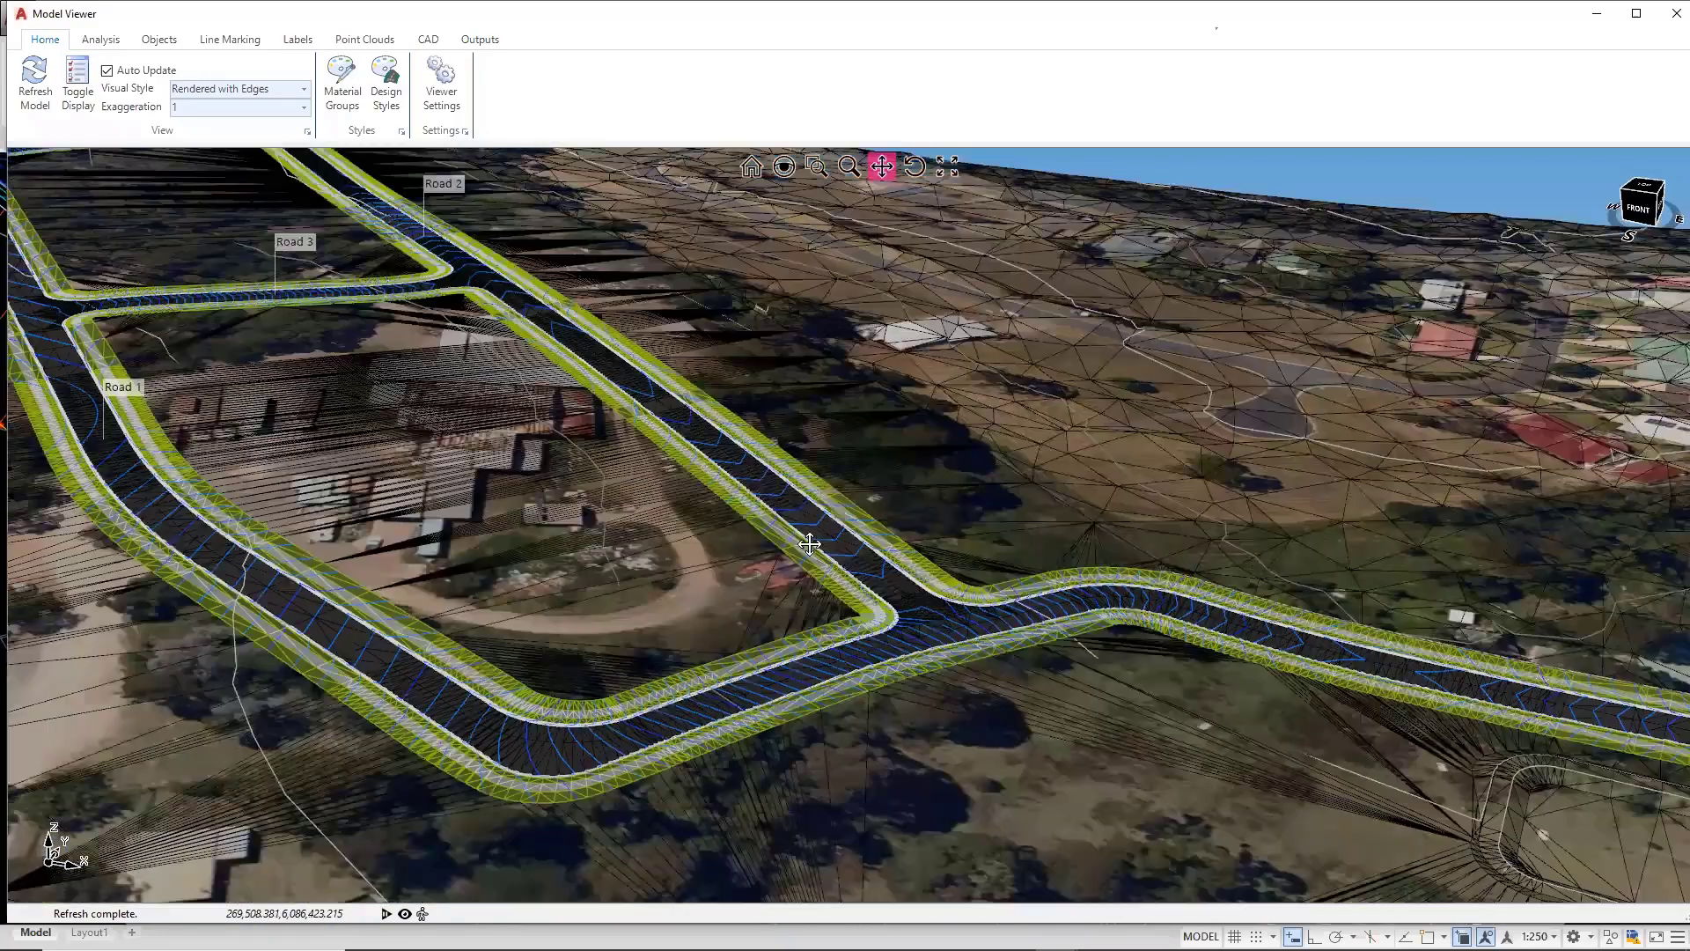
shift+middle_drag(800, 540, 871, 577)
key(ctrl)
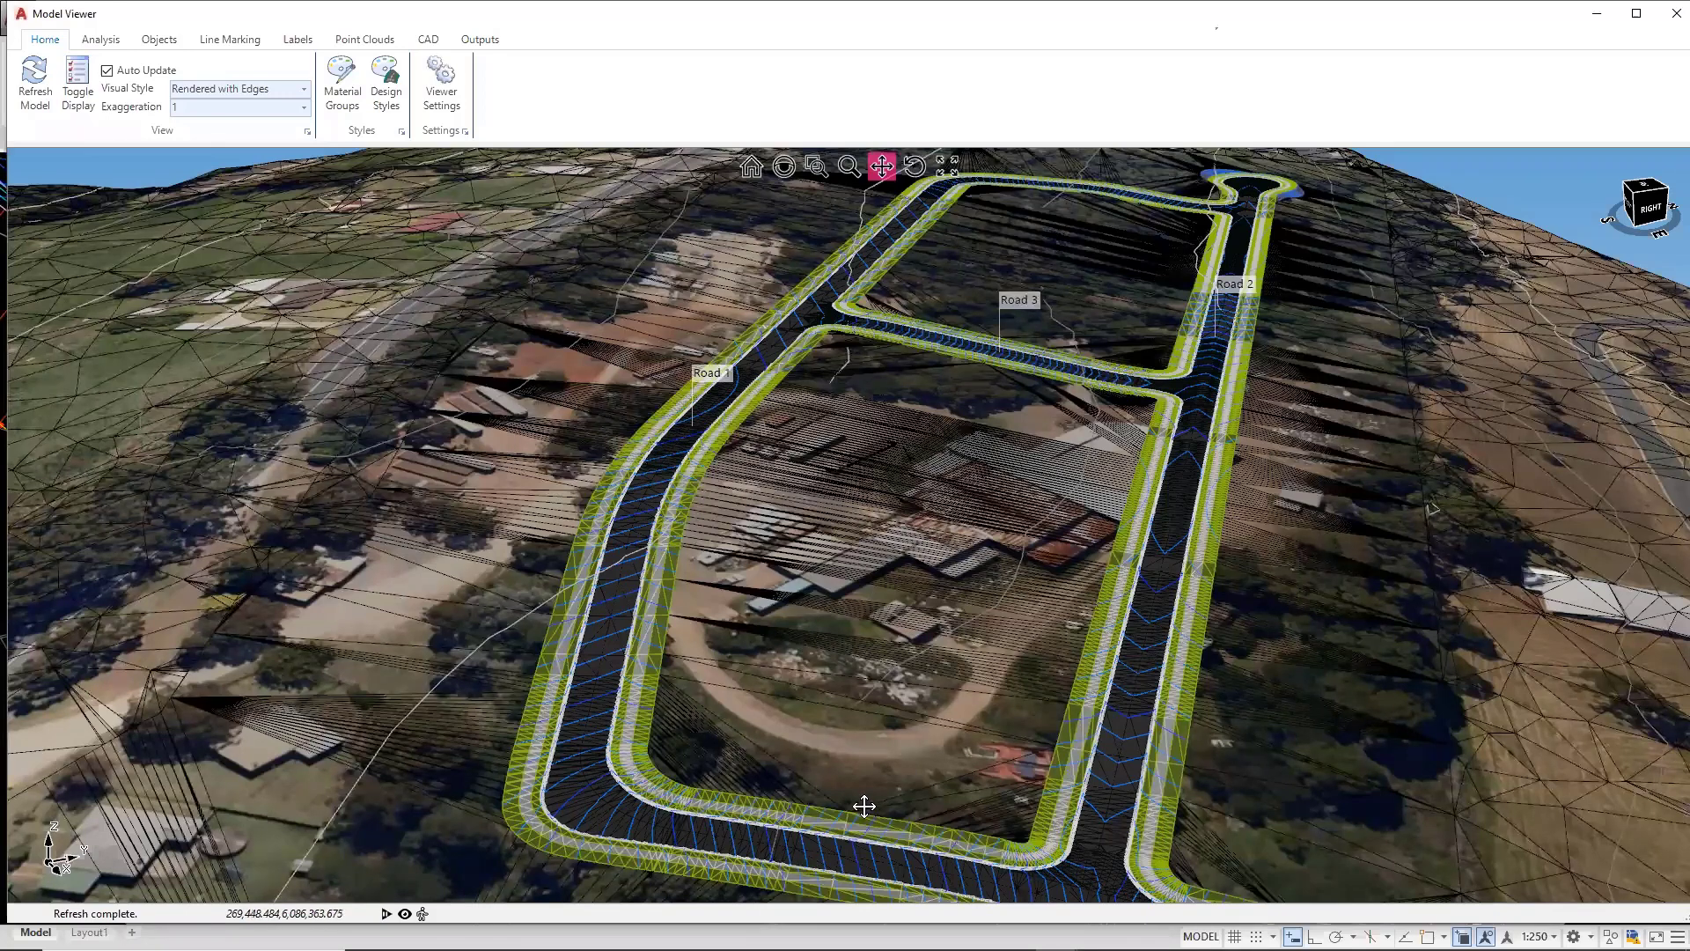
click(1667, 20)
Create a Surface 2 Point Slope label set named Parcel 1 in Plan Plotting
scroll(517, 377, up, 4)
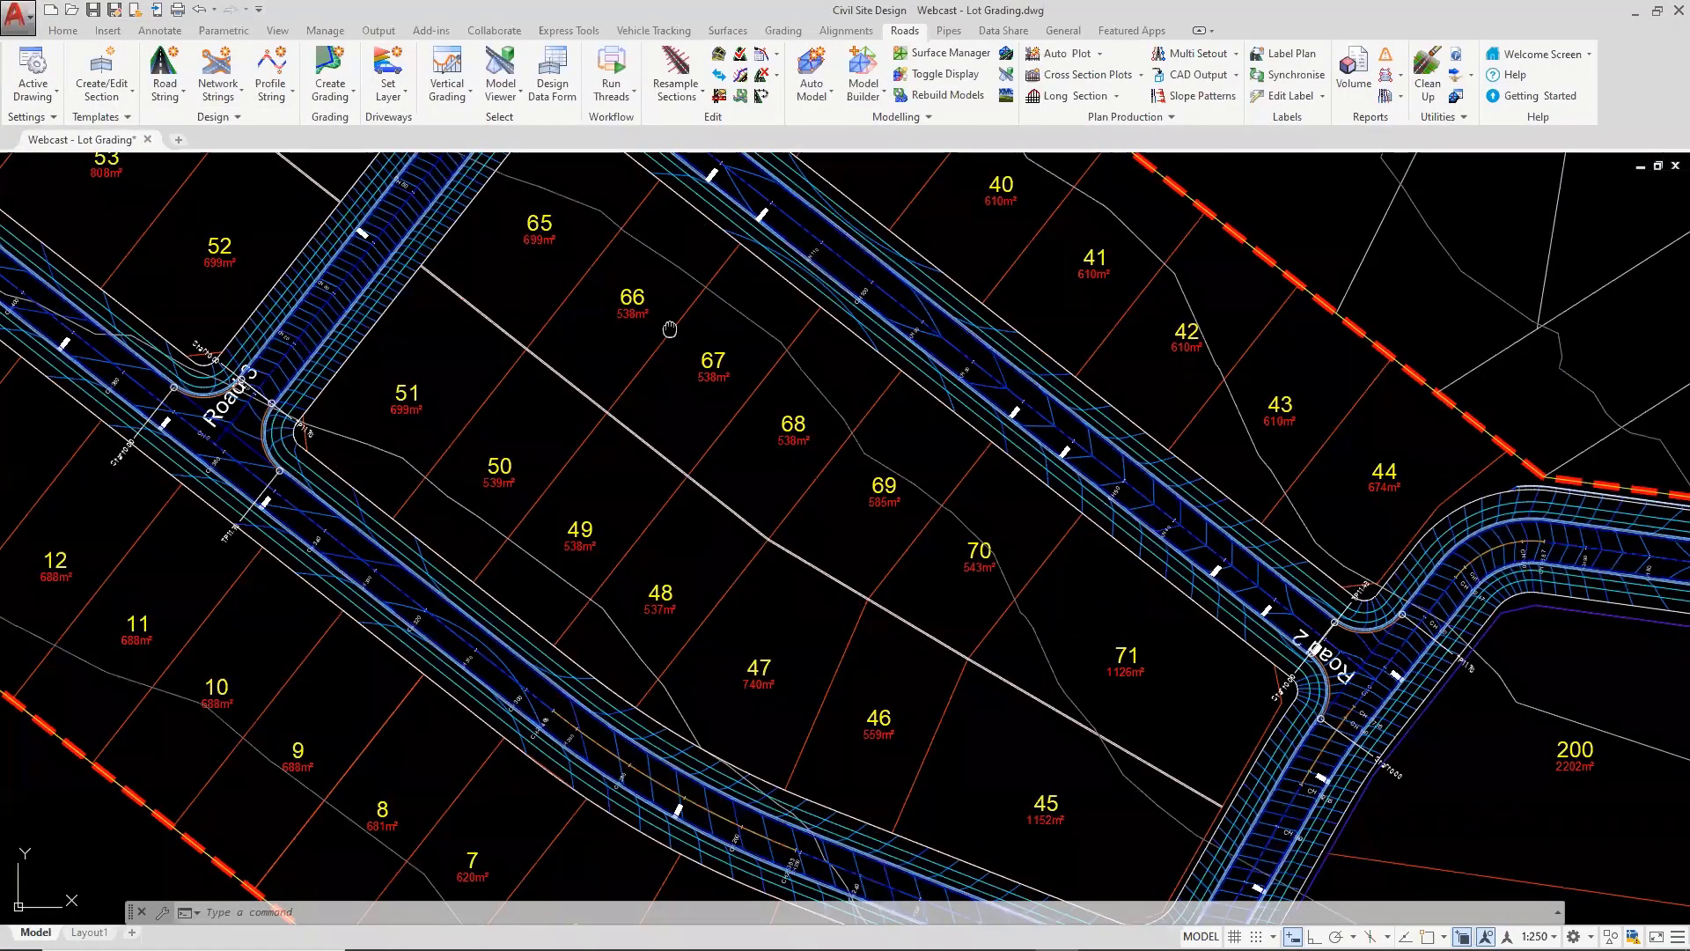
middle_drag(669, 329, 657, 351)
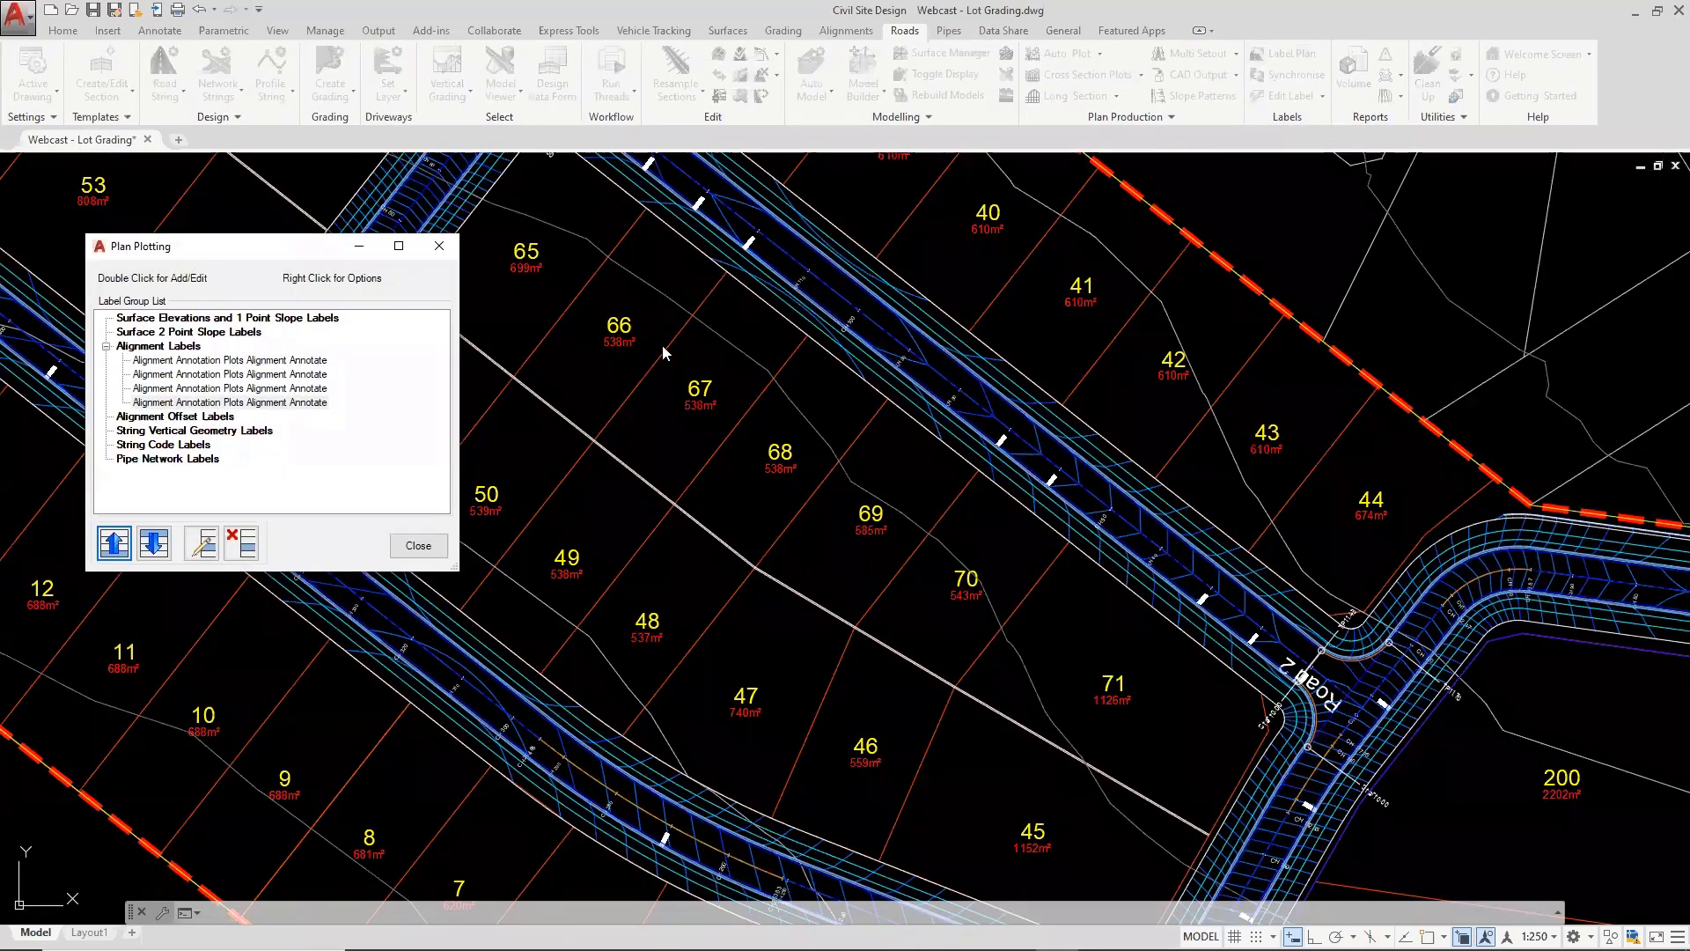
click(158, 331)
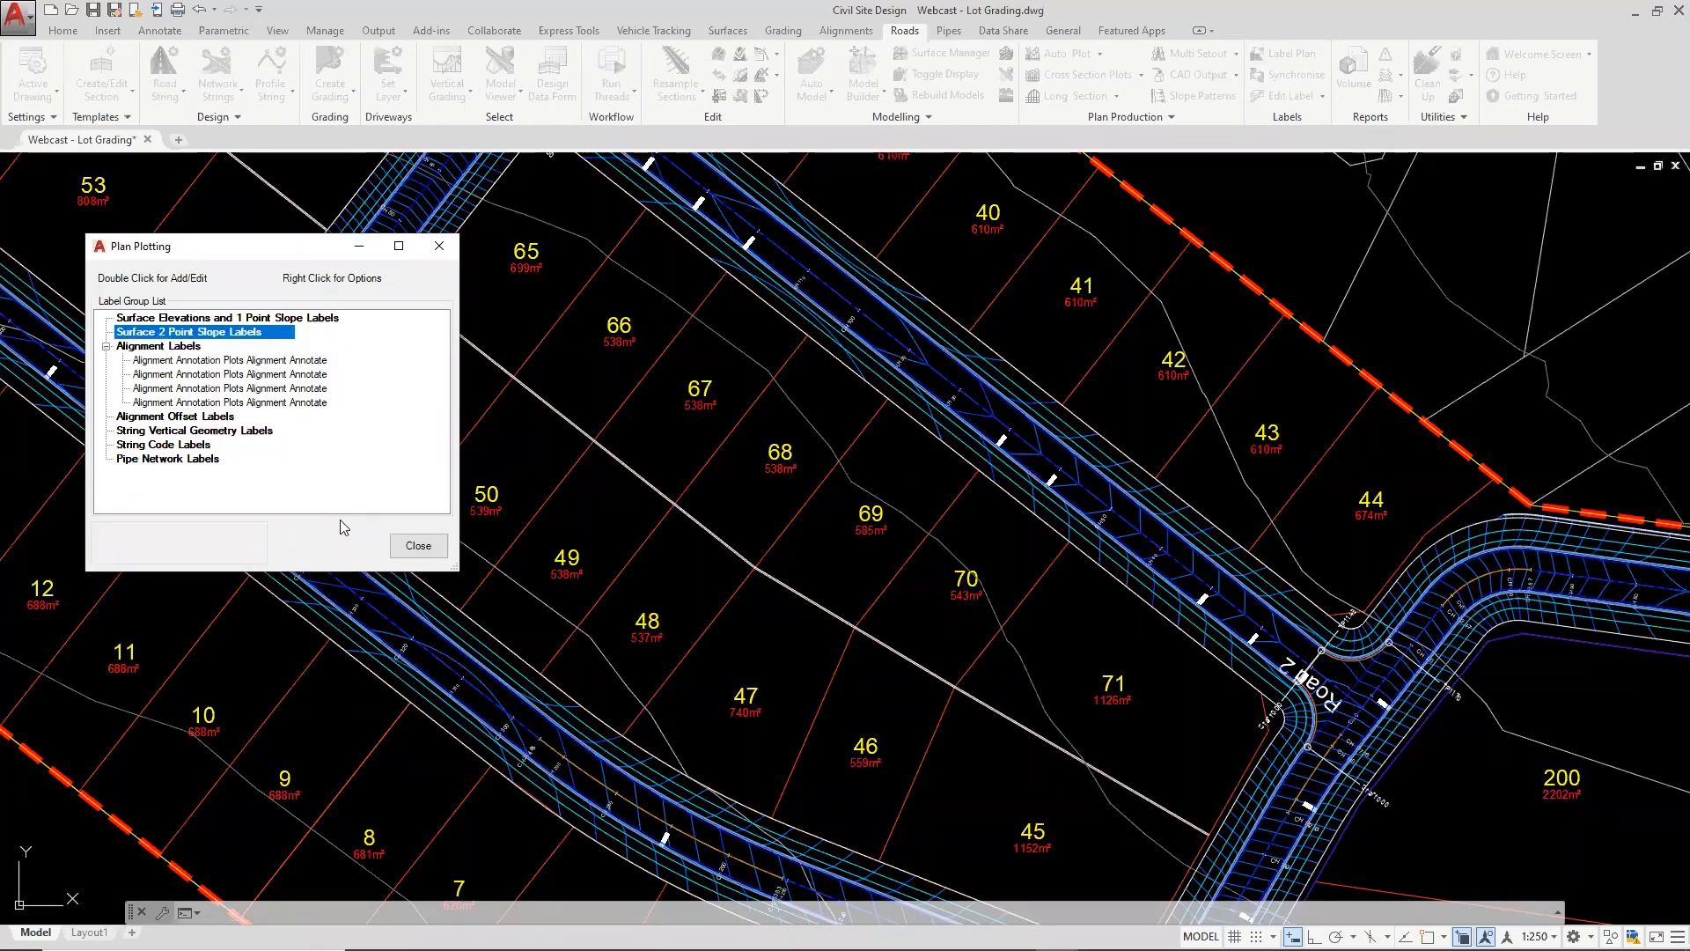
double_click(202, 334)
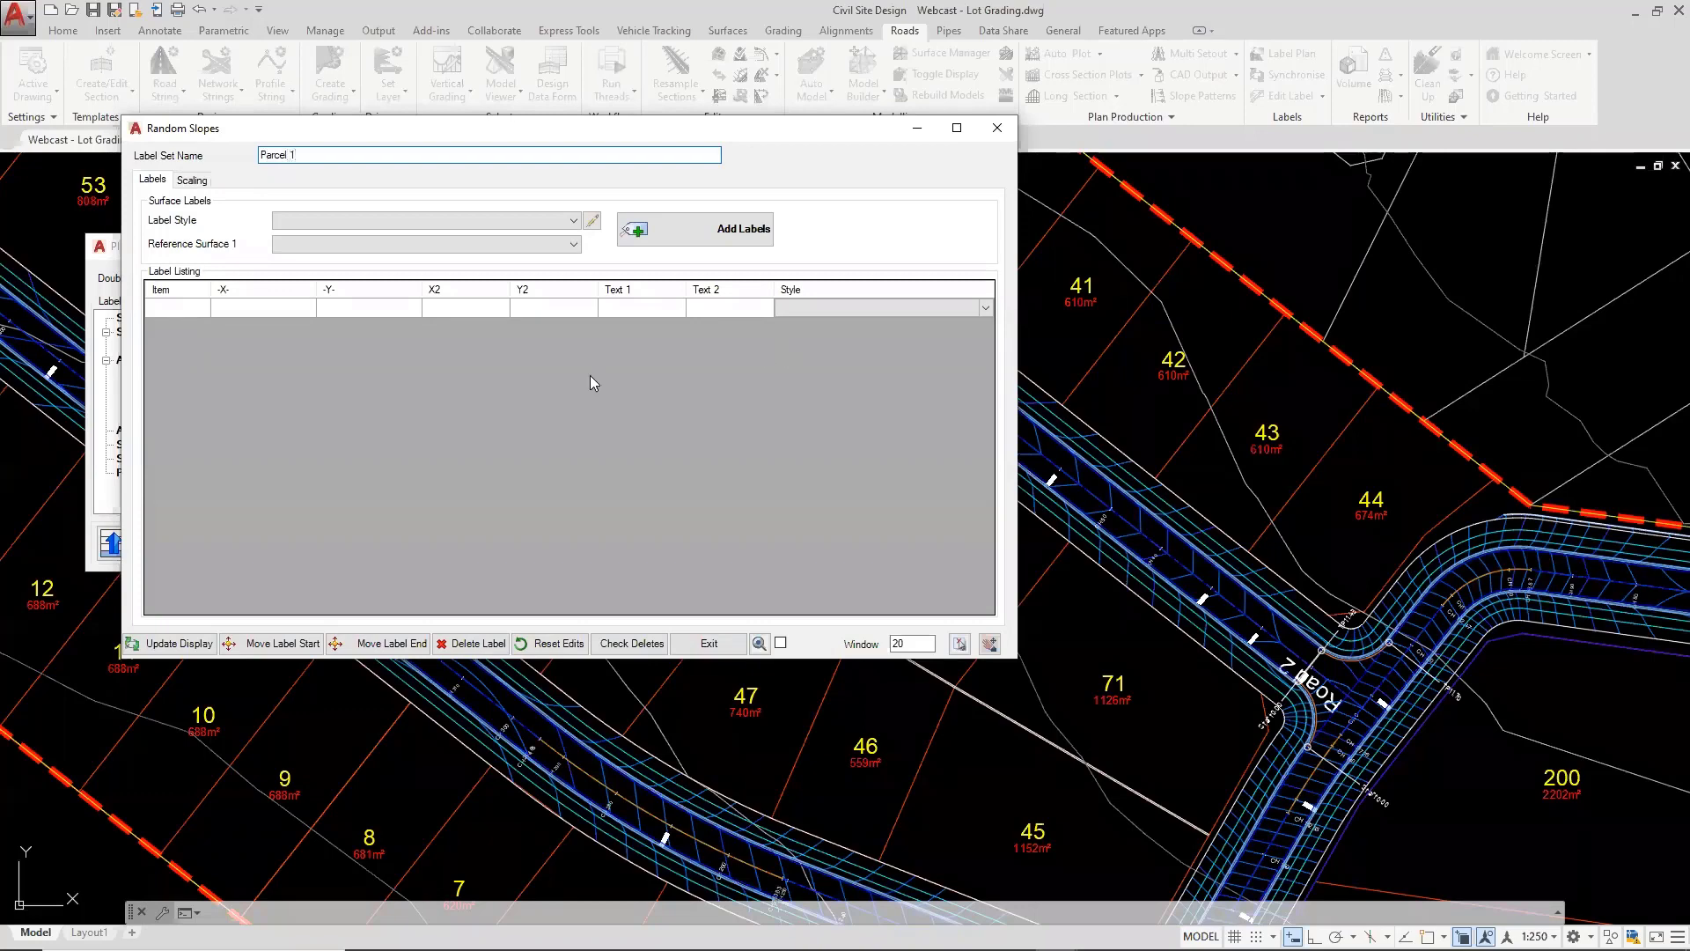
Set the label style to Surface - Slope (2 Points) and the reference surface to PST-Combined Design - Existing
click(337, 220)
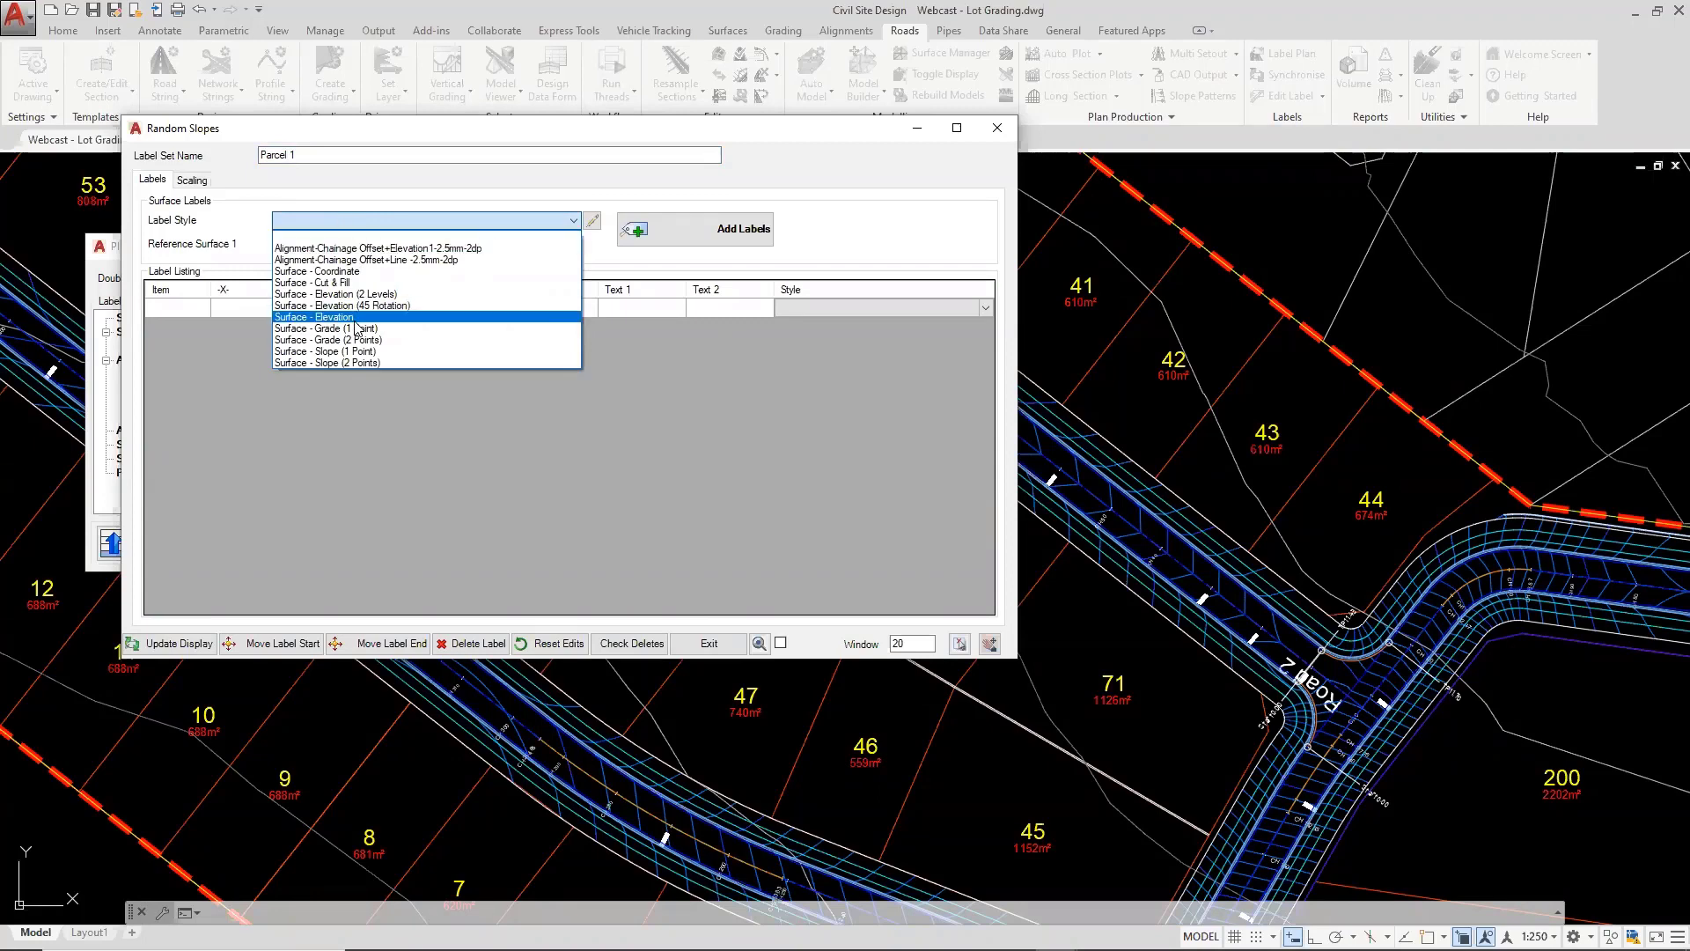
click(343, 366)
click(585, 427)
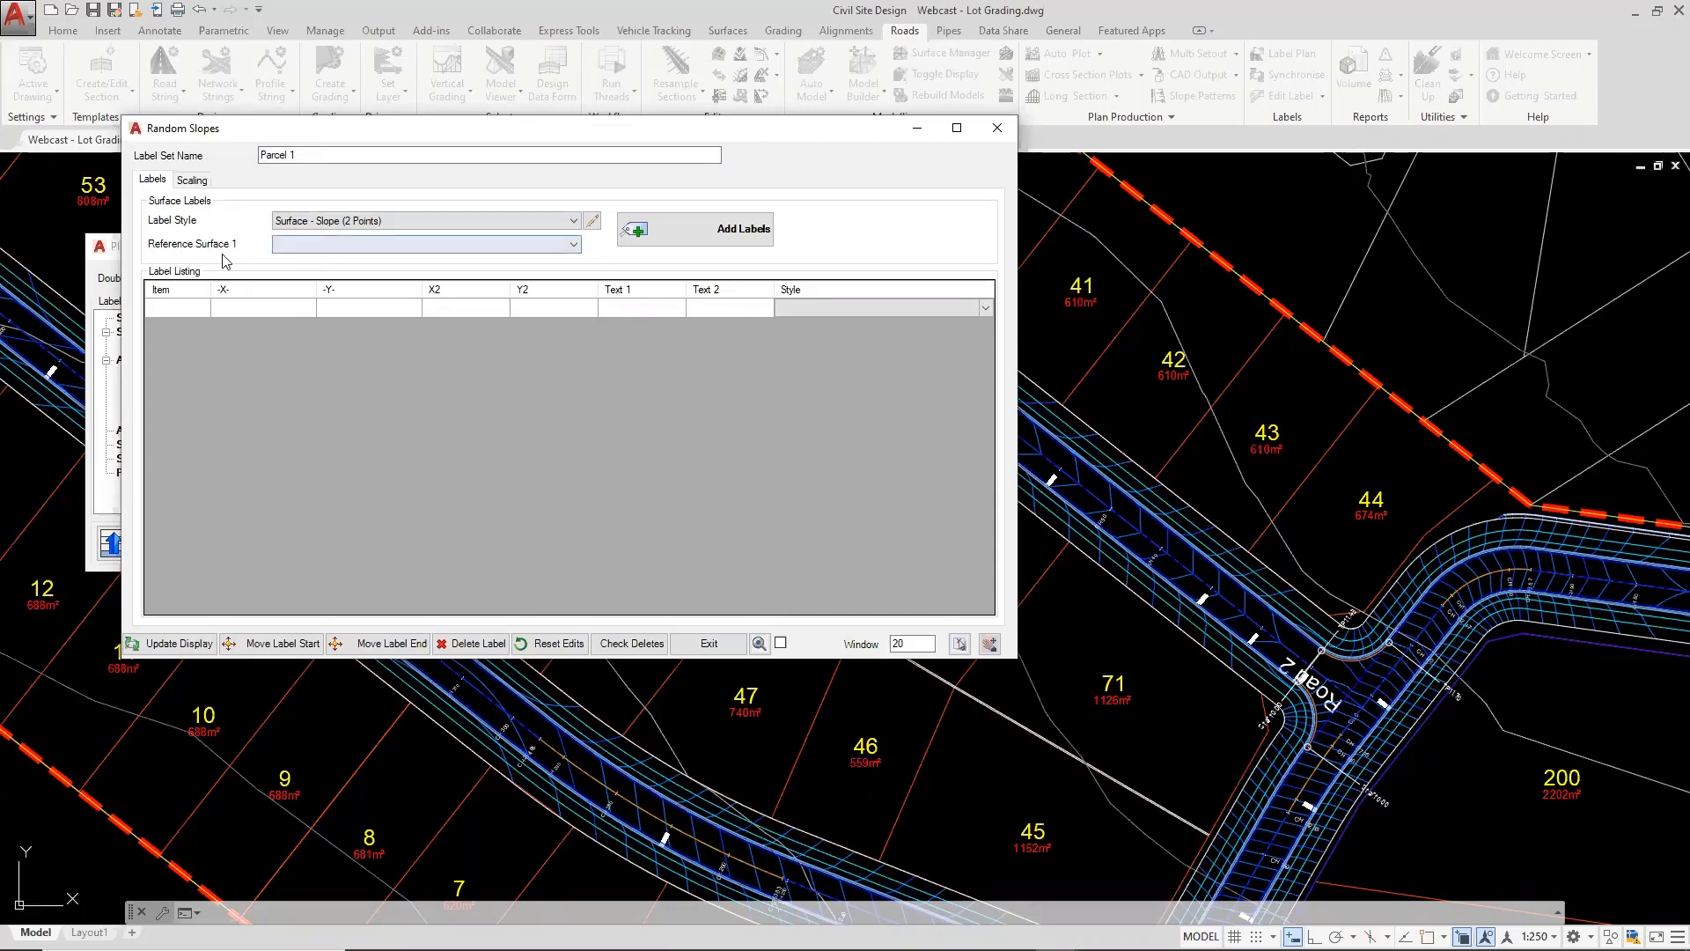
click(343, 253)
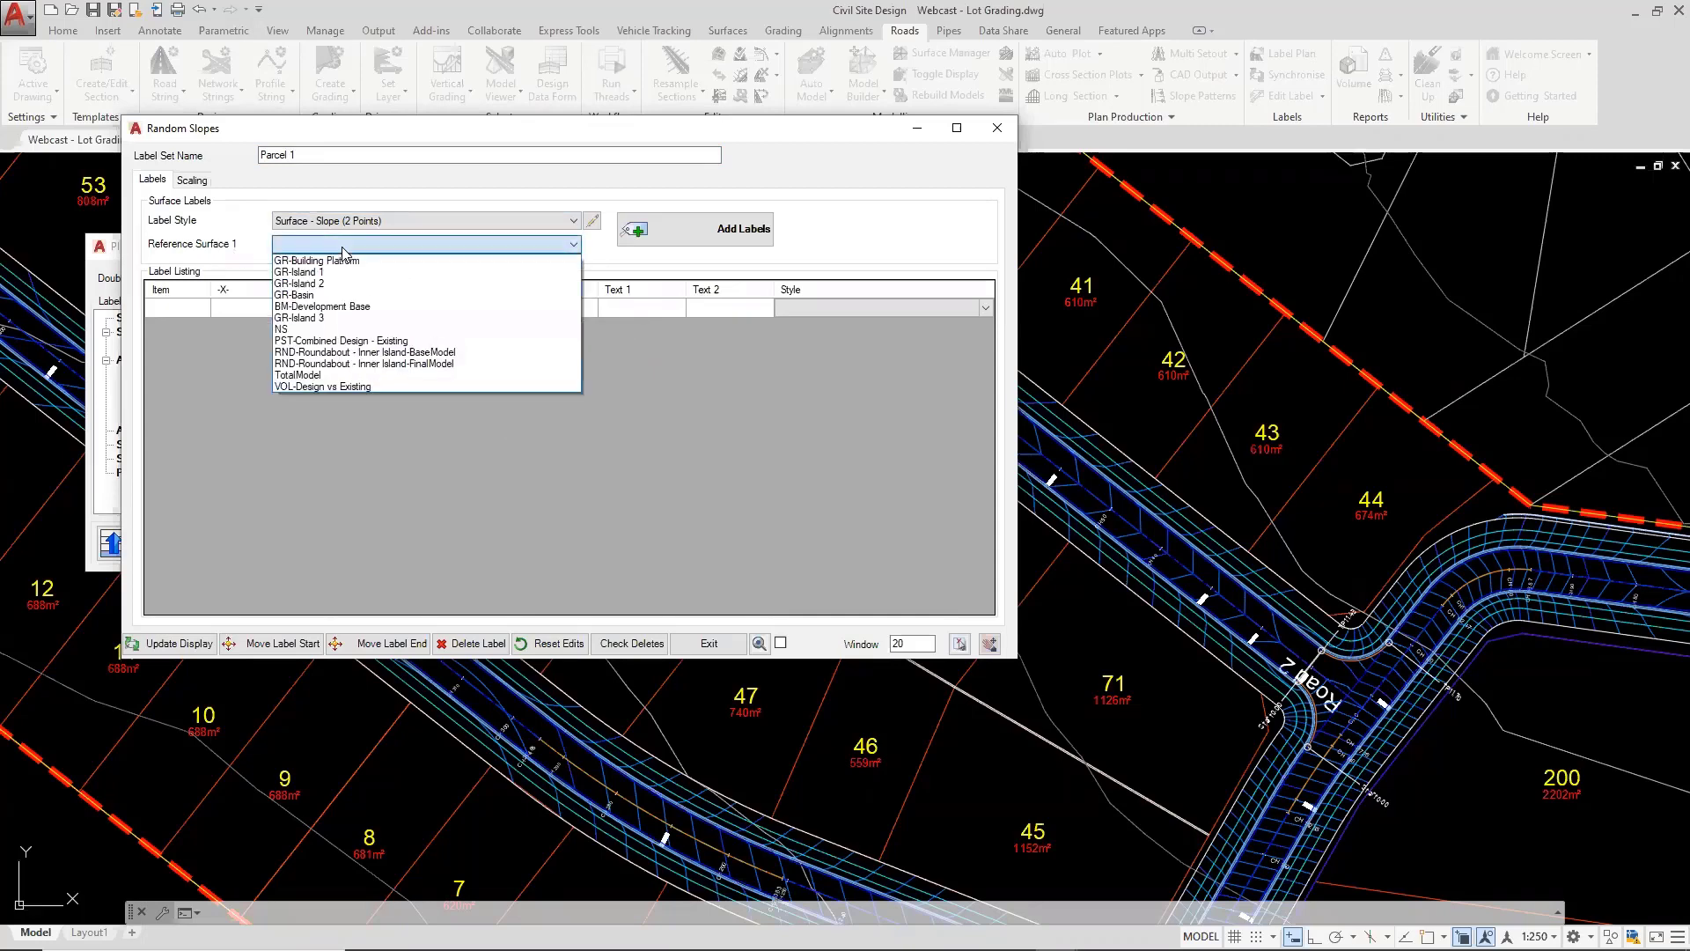
click(322, 342)
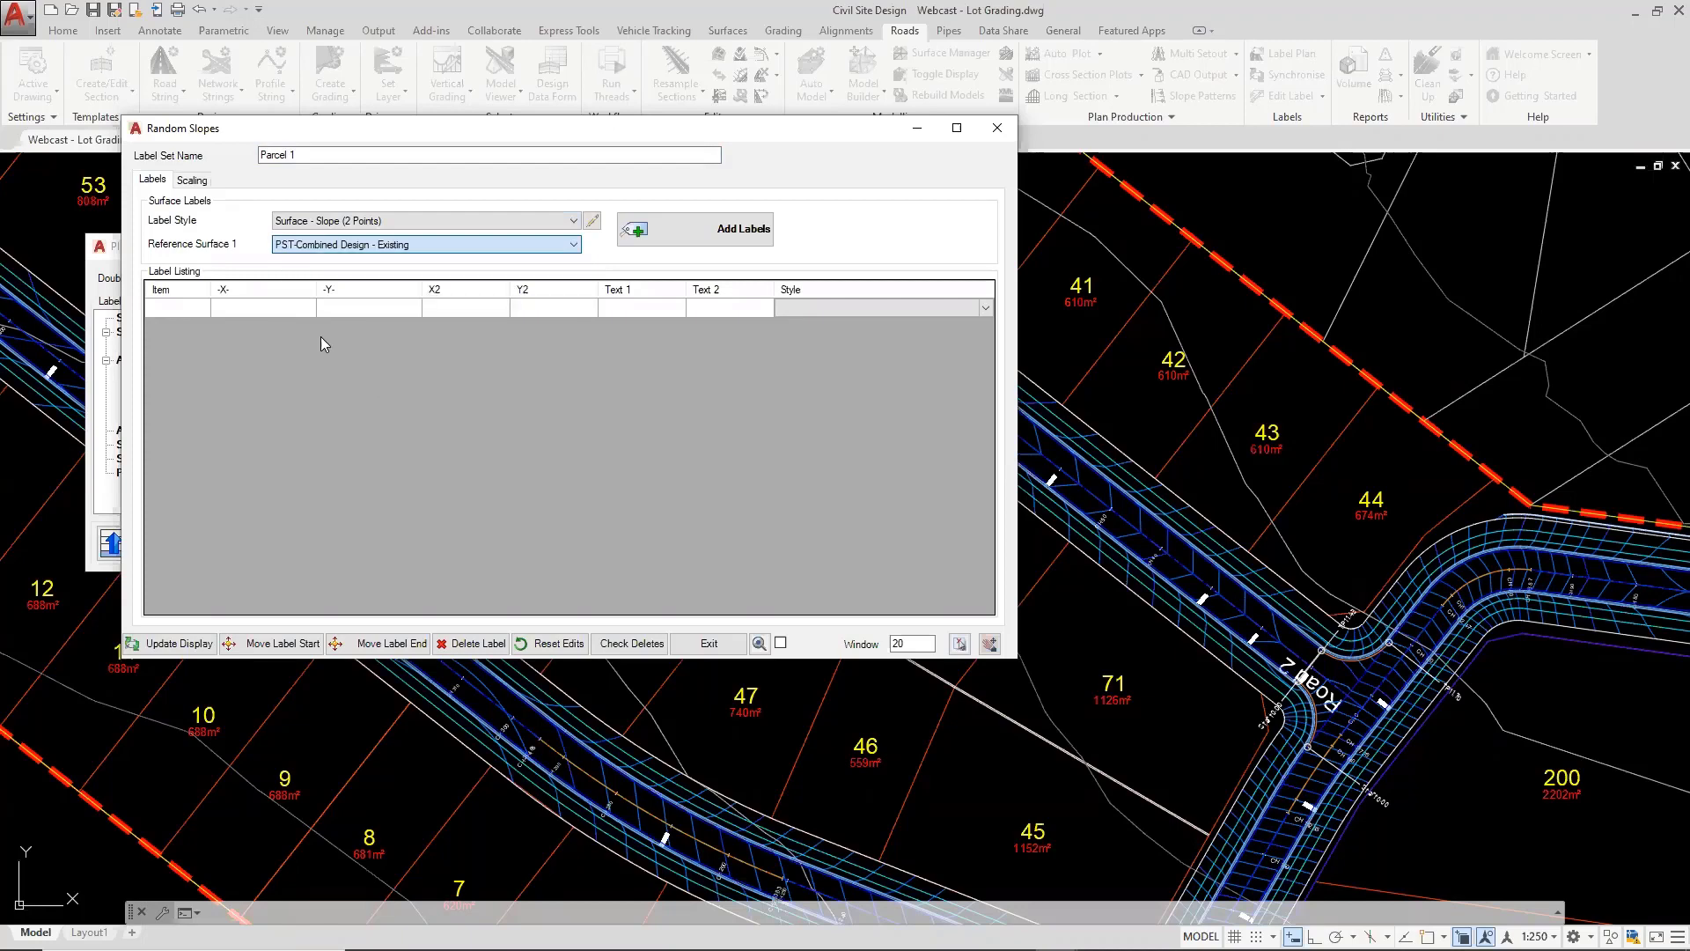
Add two-point slope labels in lots 51 and 66, each picked upward parallel to the side boundaries
click(730, 227)
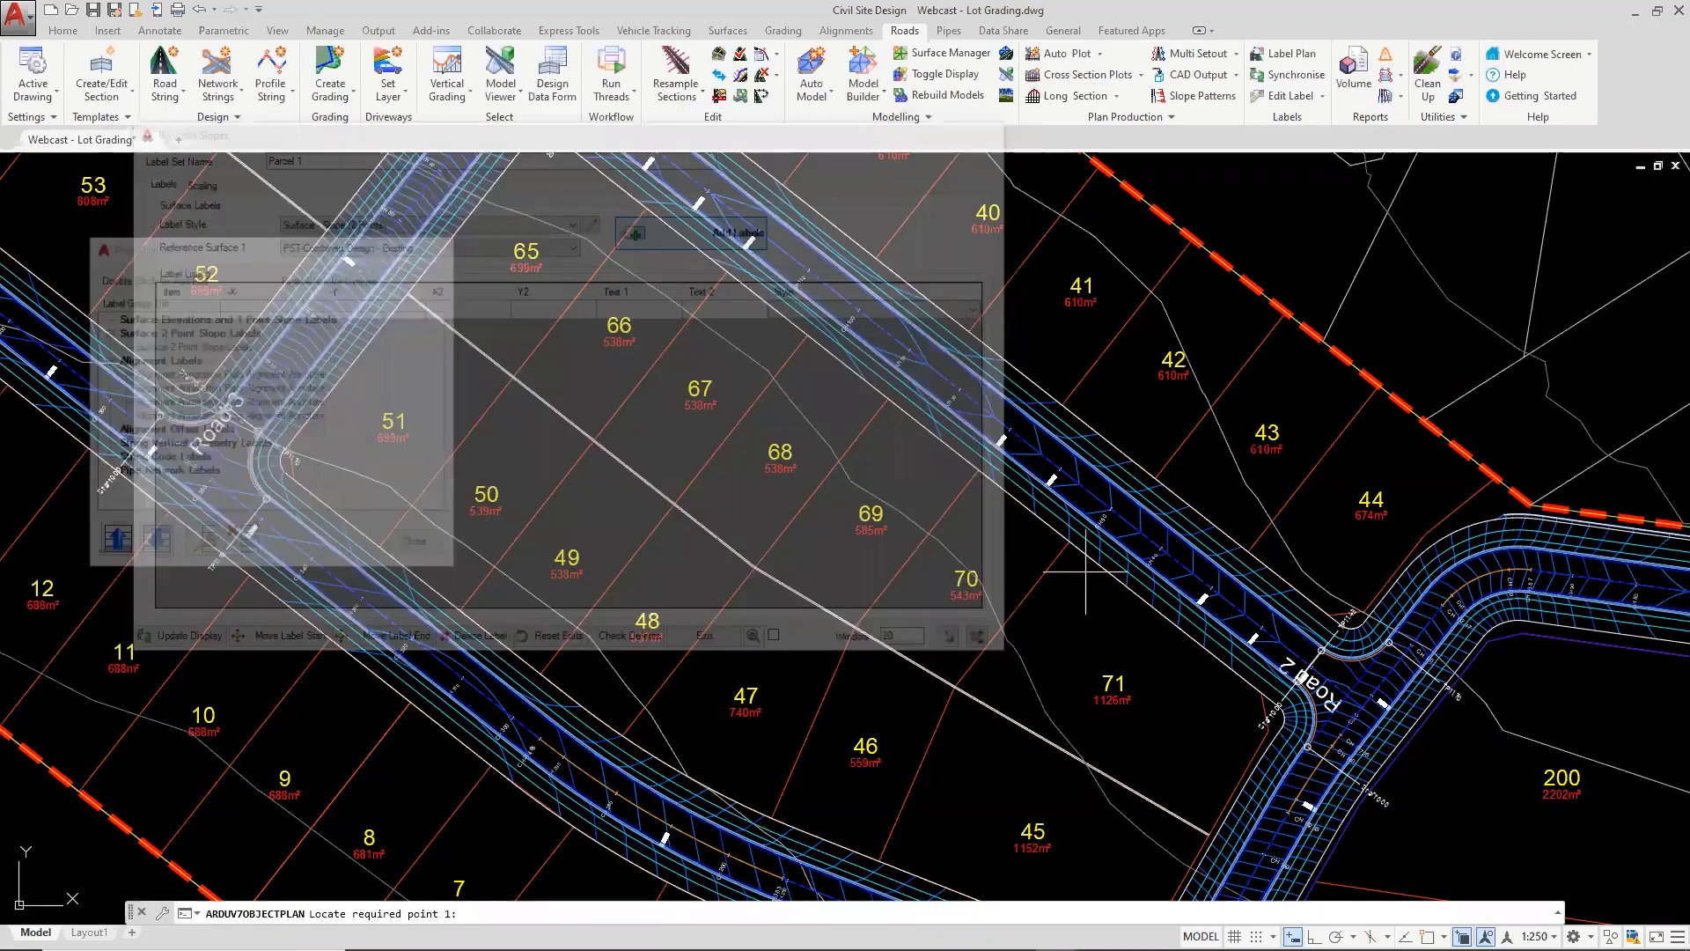
scroll(493, 364, up, 2)
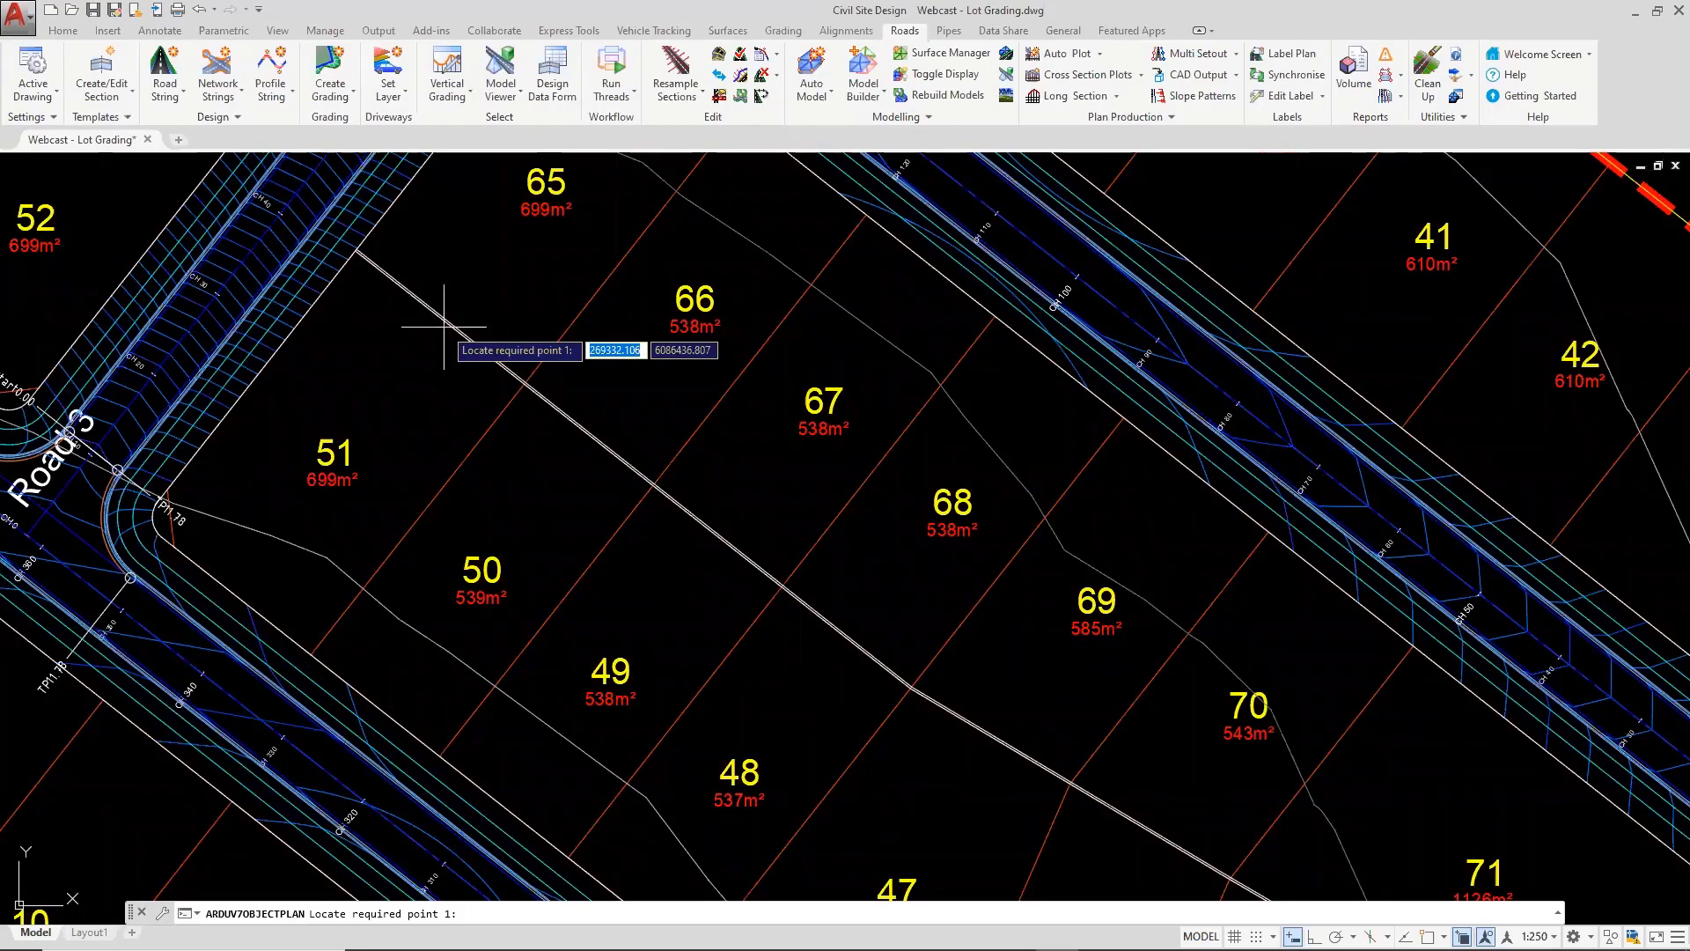
click(385, 494)
click(458, 395)
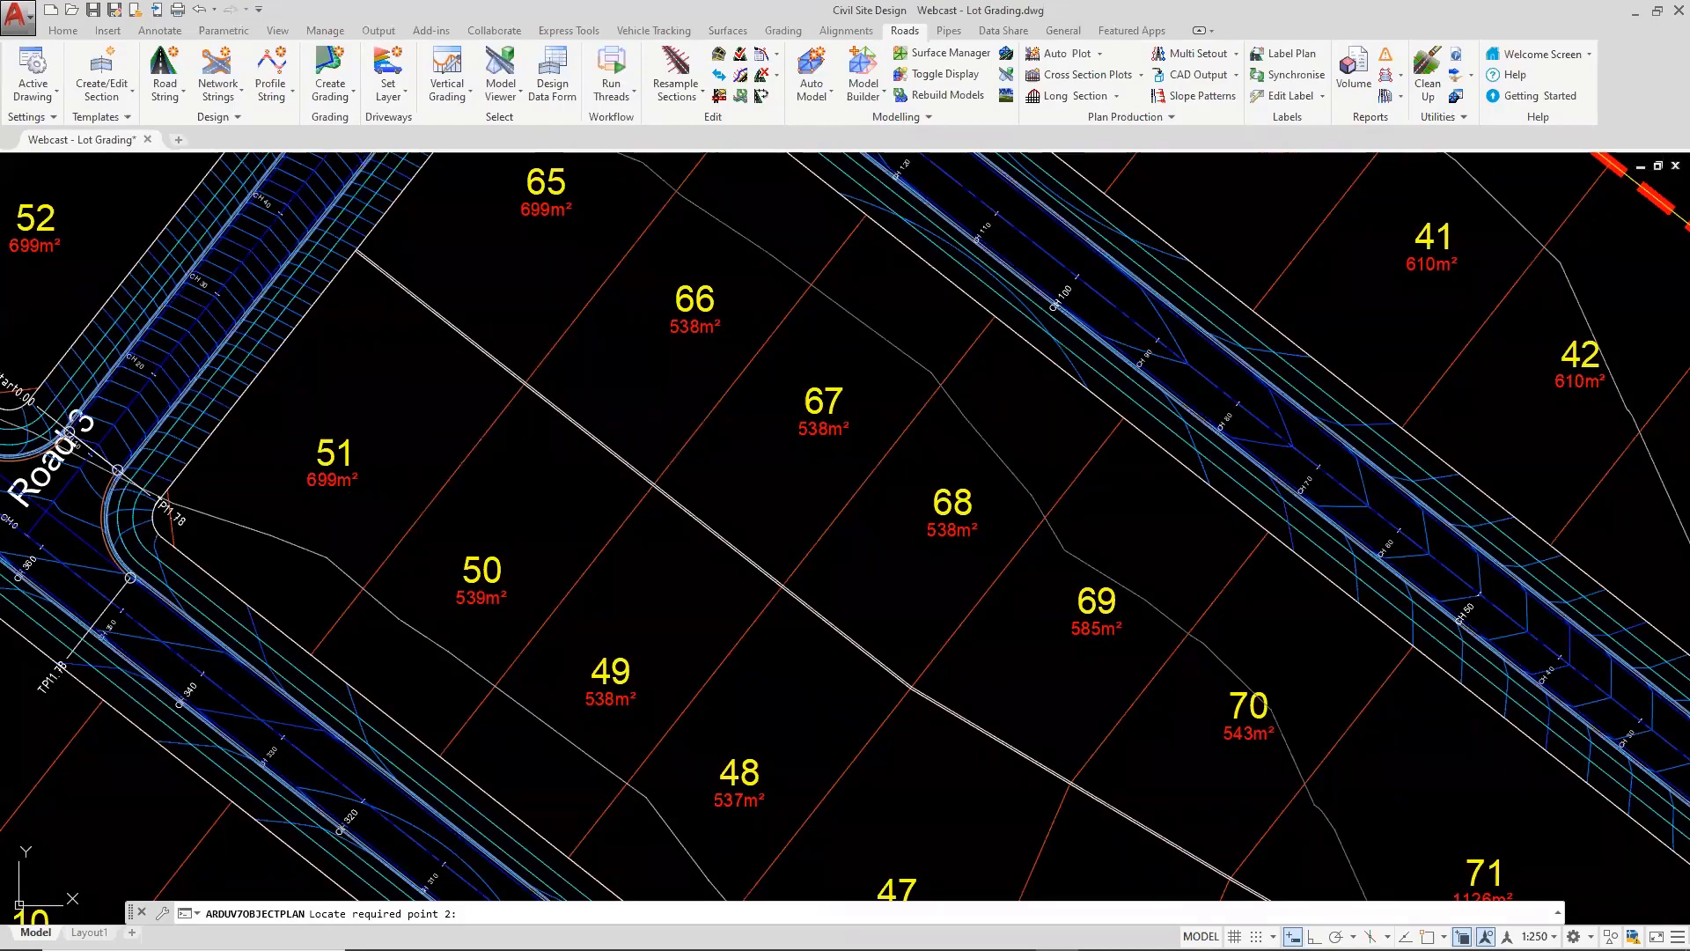
click(611, 394)
click(650, 342)
Place a two-point slope label in lot 69, parallel to its side boundary and beside the lot number
middle_drag(1018, 663, 757, 454)
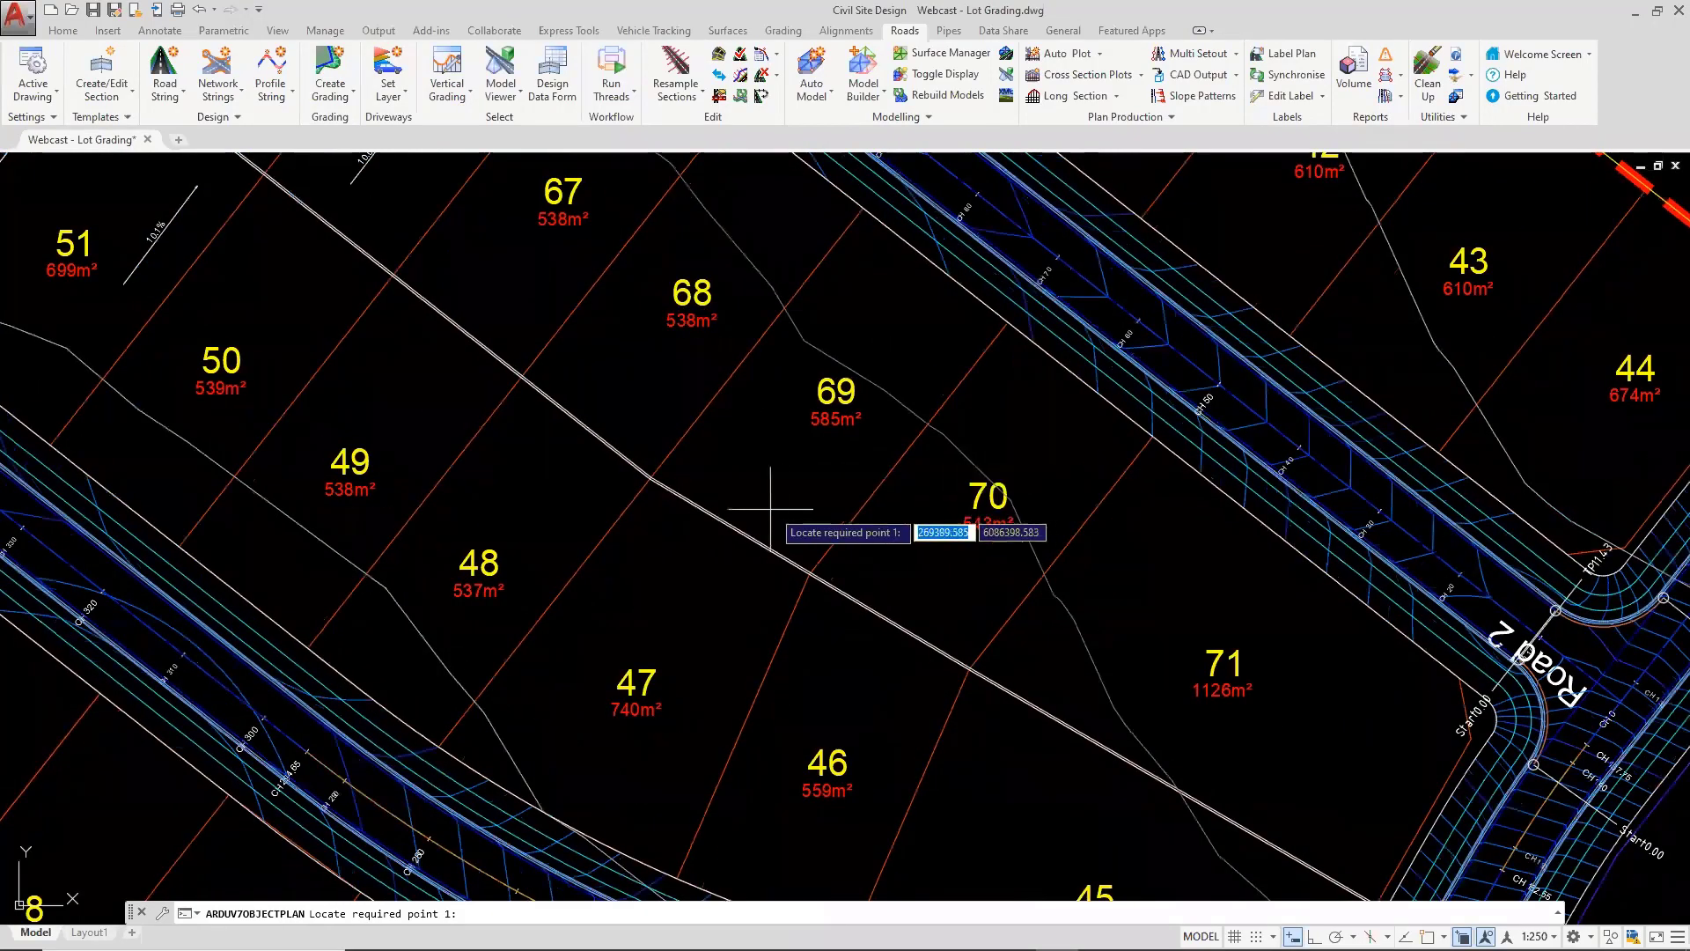
click(731, 498)
click(790, 414)
scroll(753, 453, up, 2)
scroll(750, 453, down, 2)
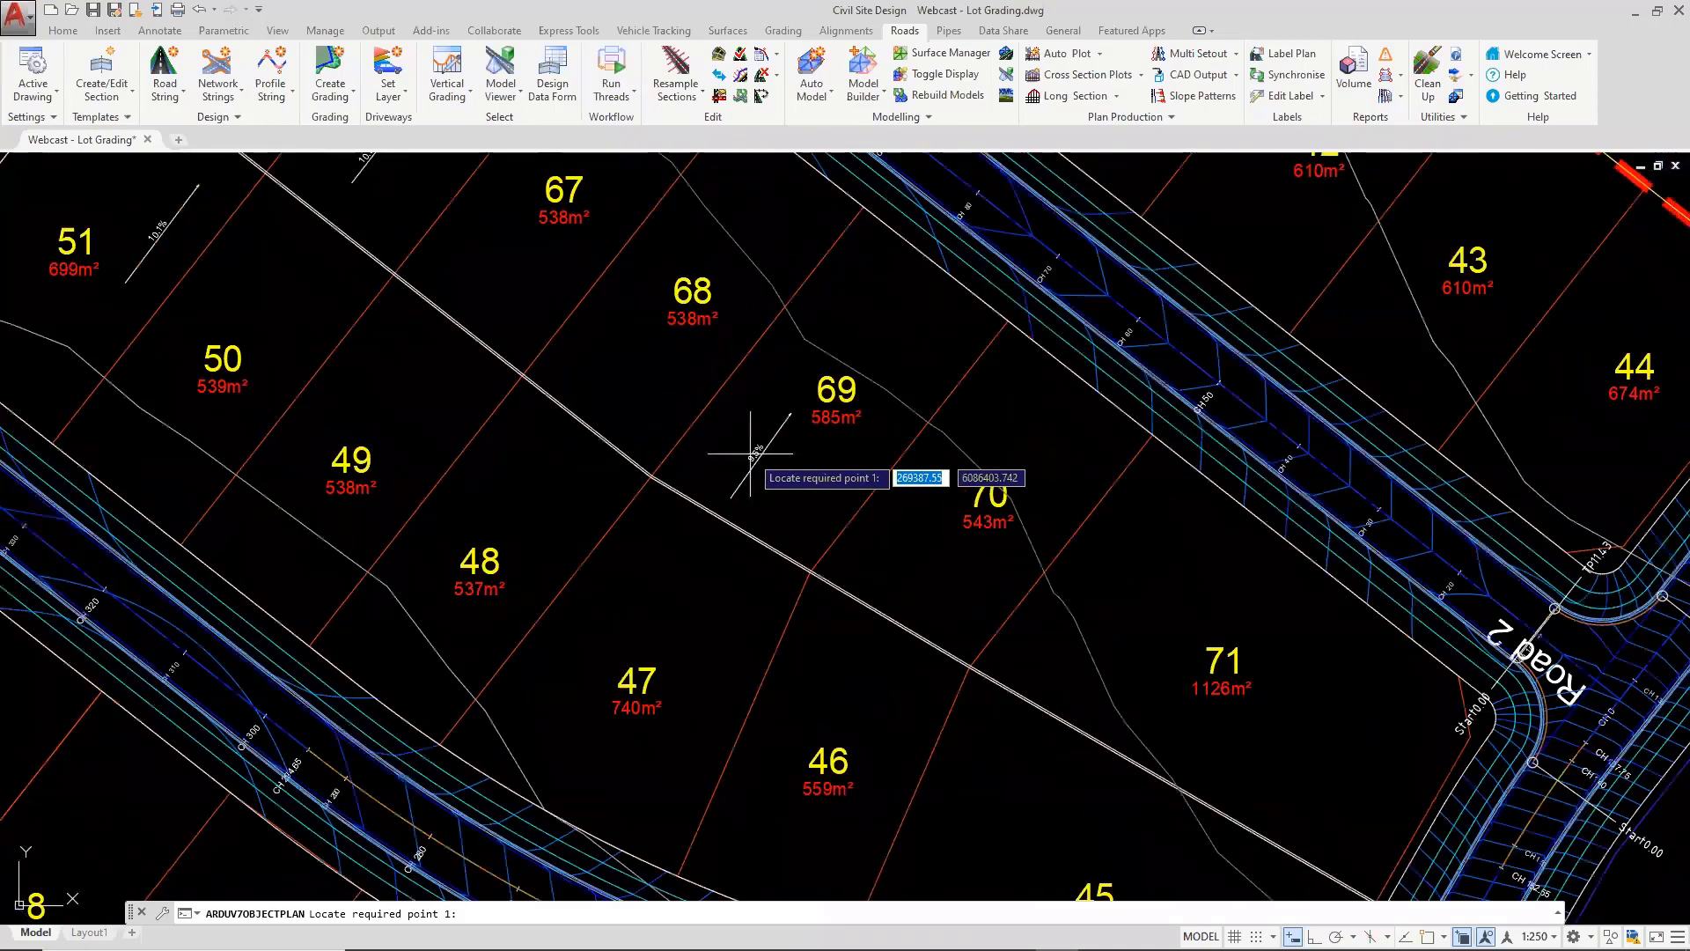
Place a two-point slope label in lot 46, from beside the lot number up toward the rear boundary
middle_drag(304, 268, 509, 464)
scroll(311, 390, up, 4)
scroll(672, 452, down, 6)
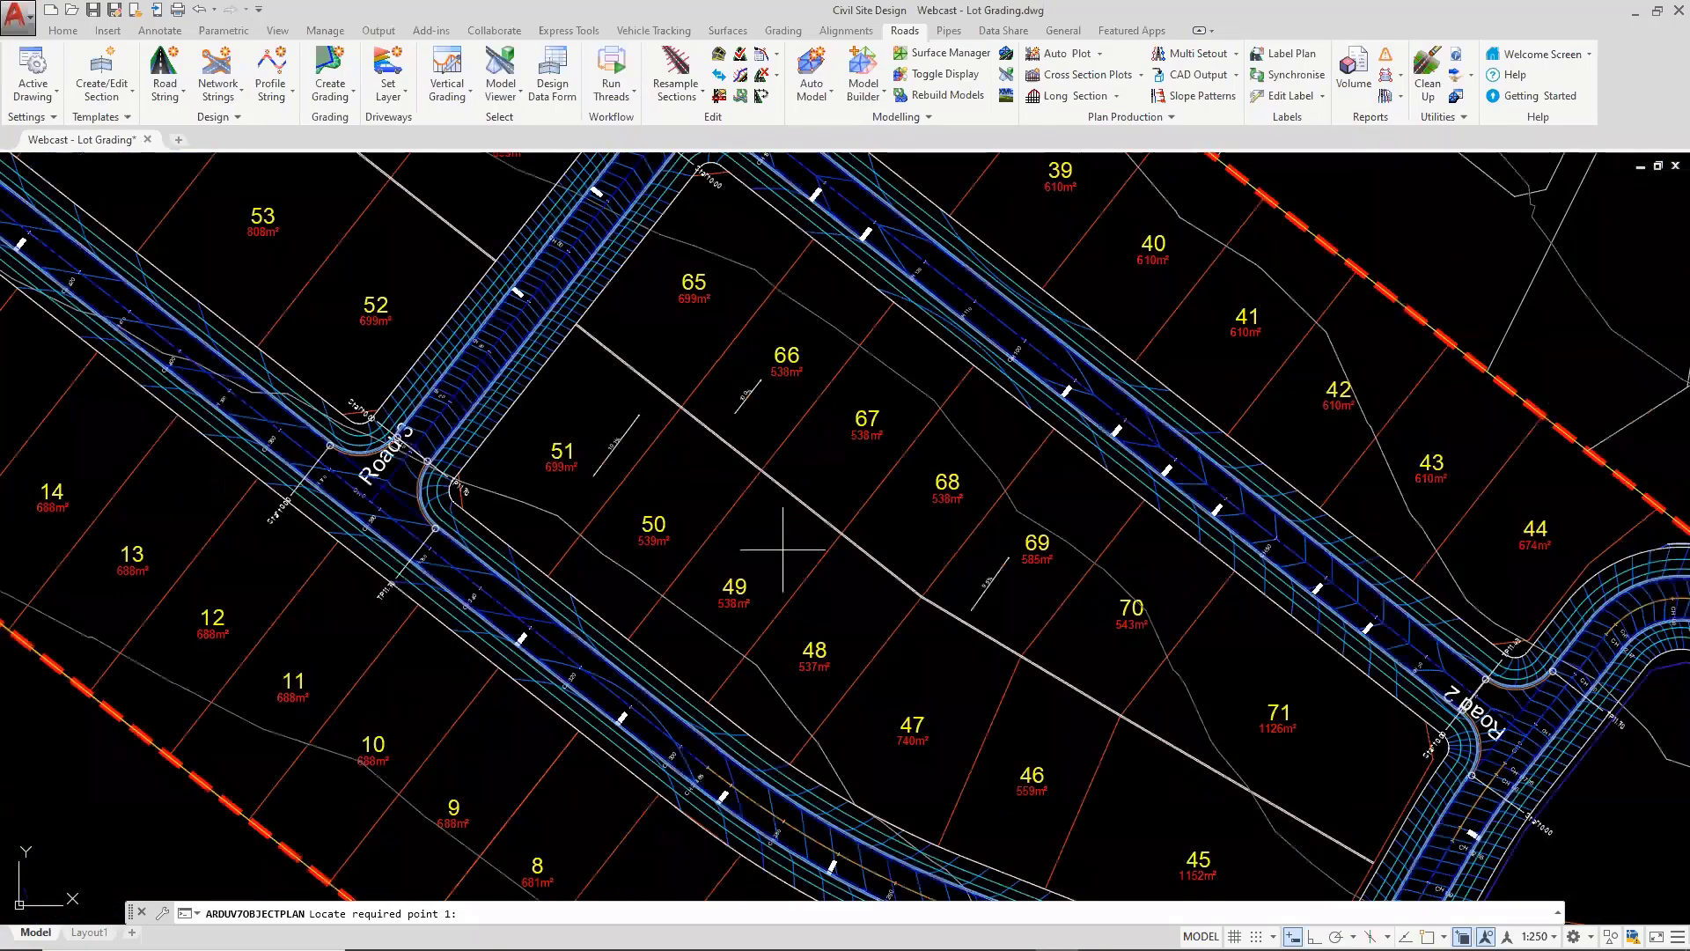
scroll(988, 777, up, 4)
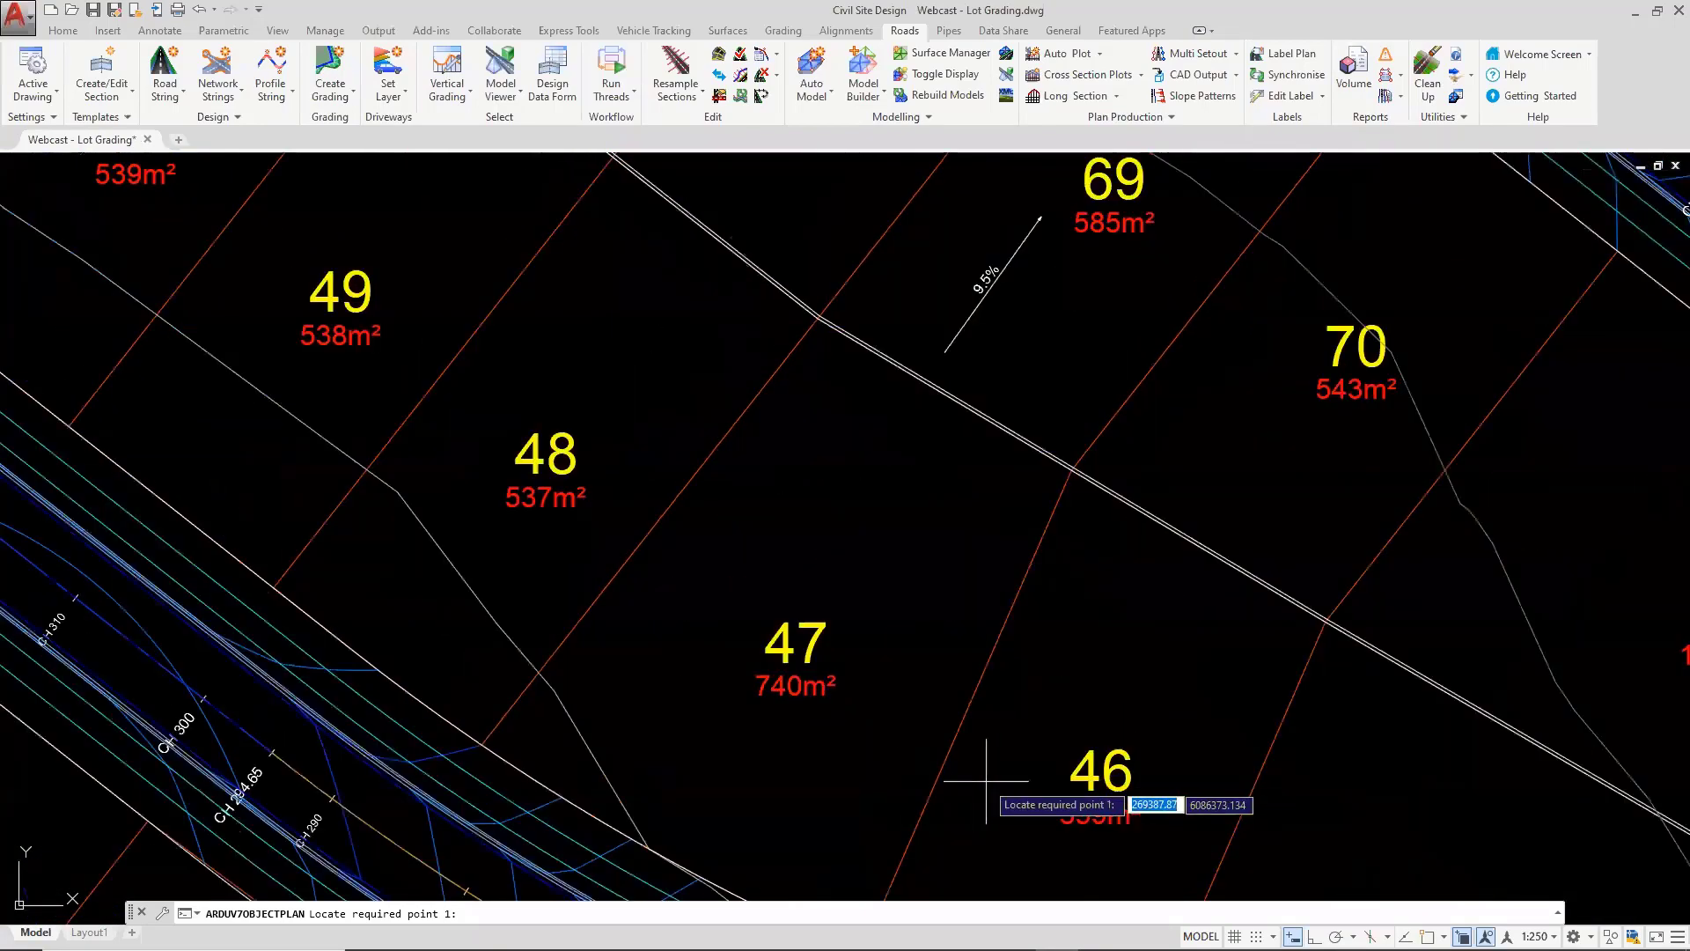
click(1114, 588)
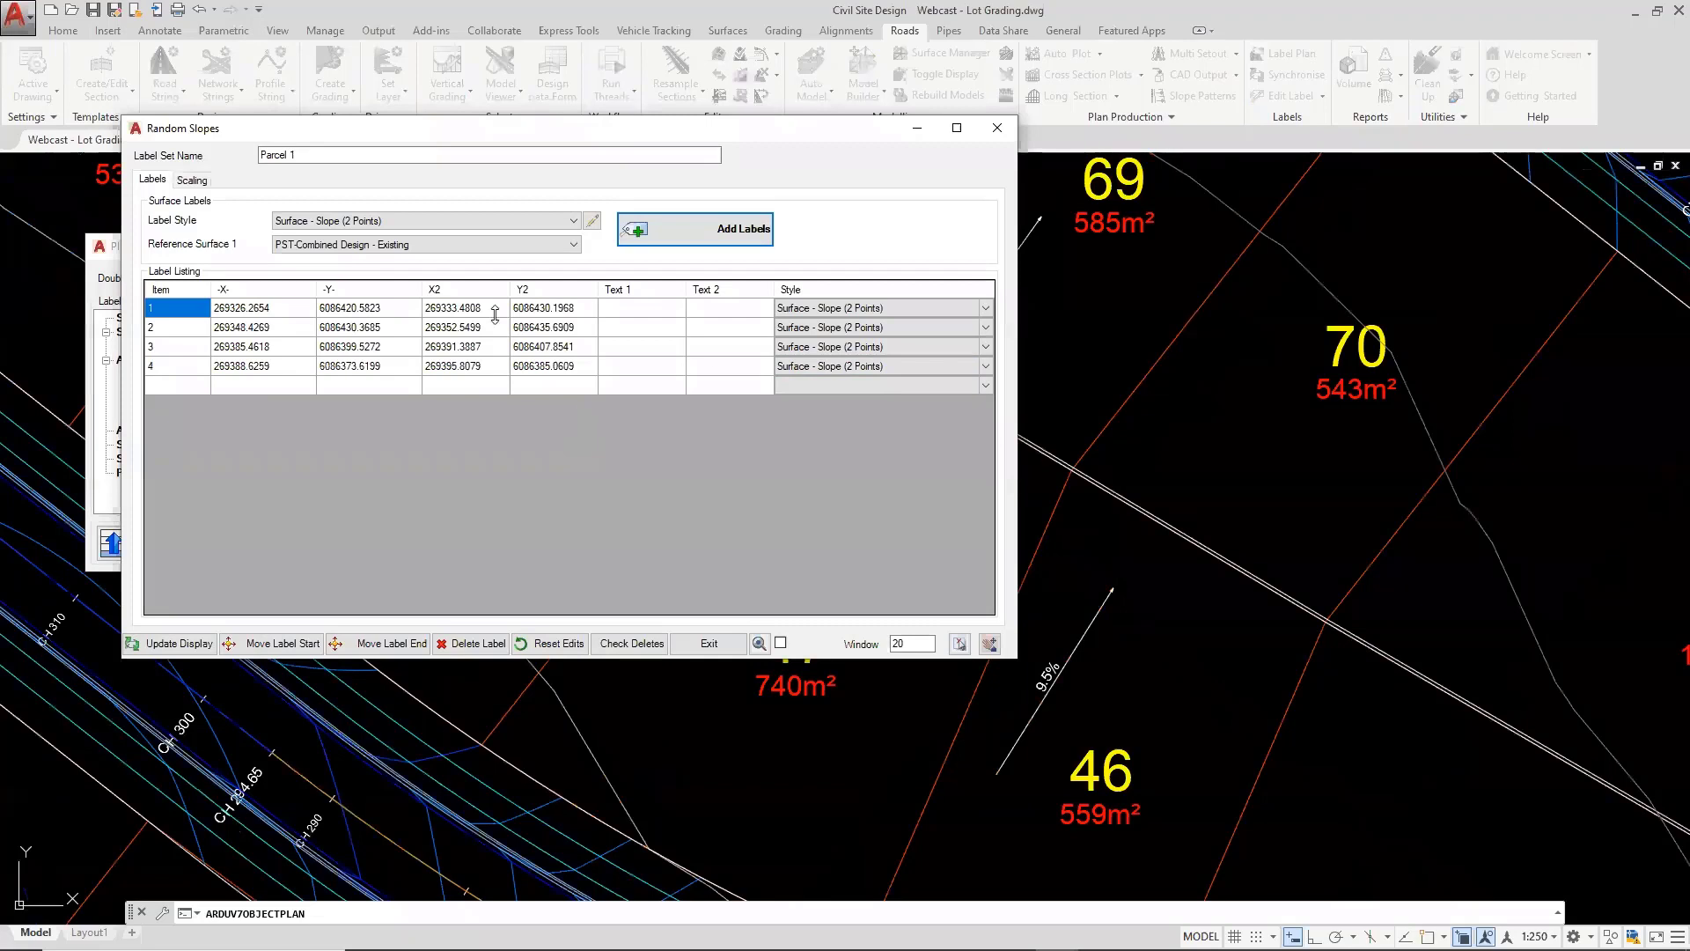
Review the available reference surfaces without changing the selection, and close the Random Slopes label editor
click(444, 245)
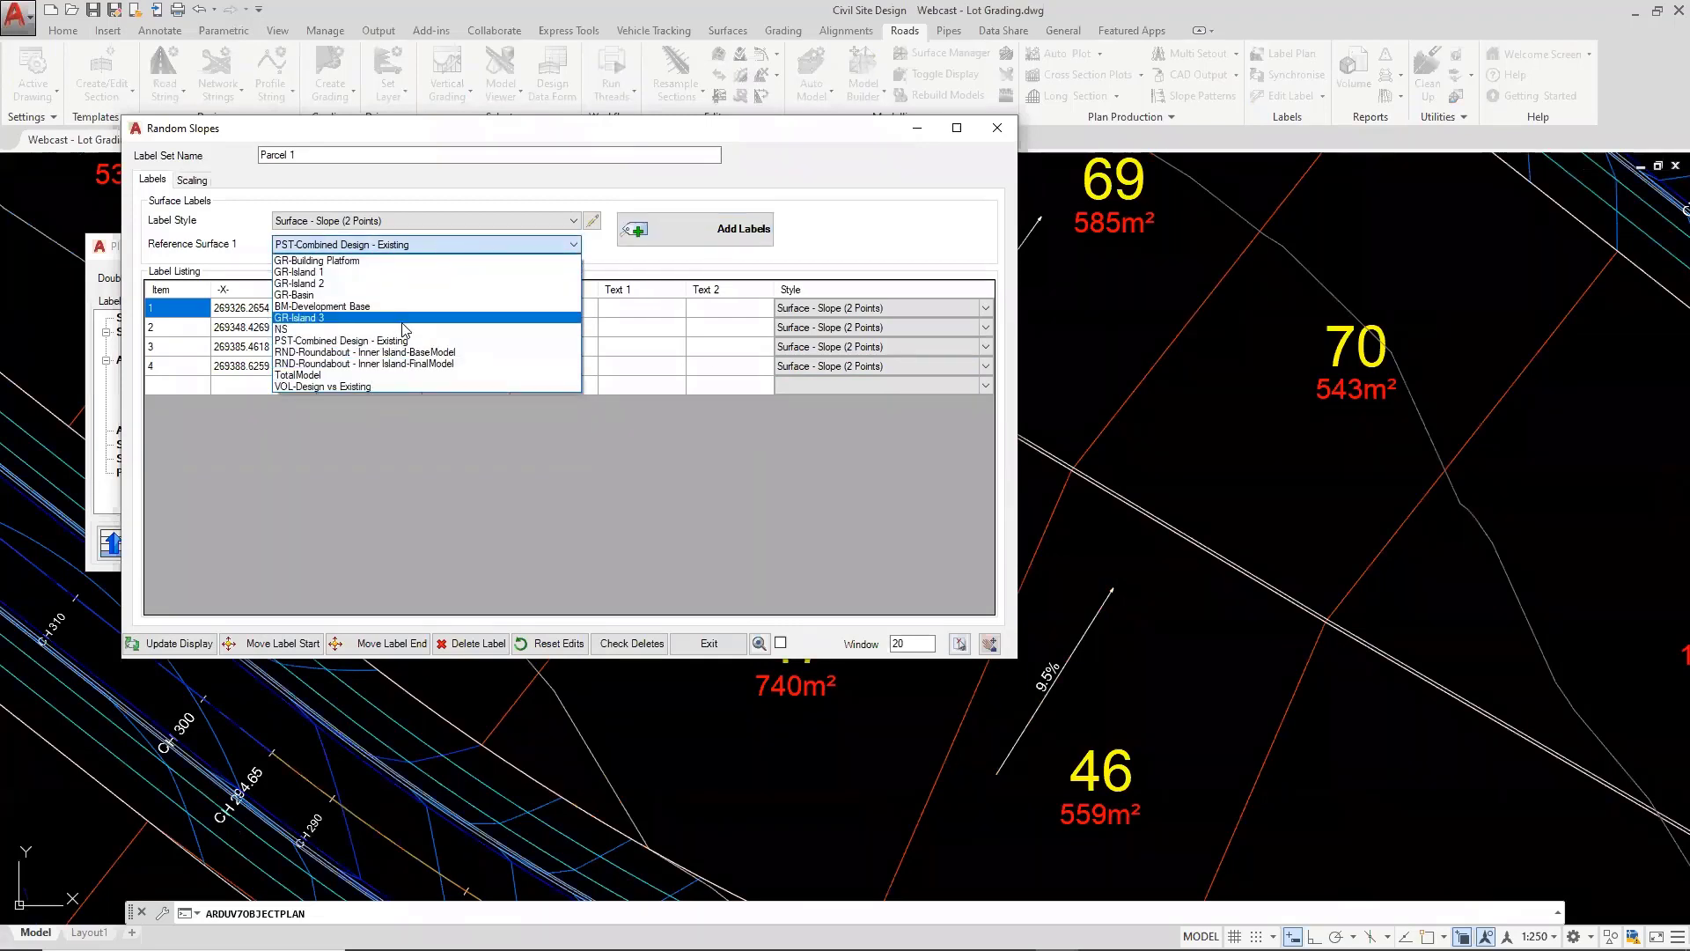
click(931, 219)
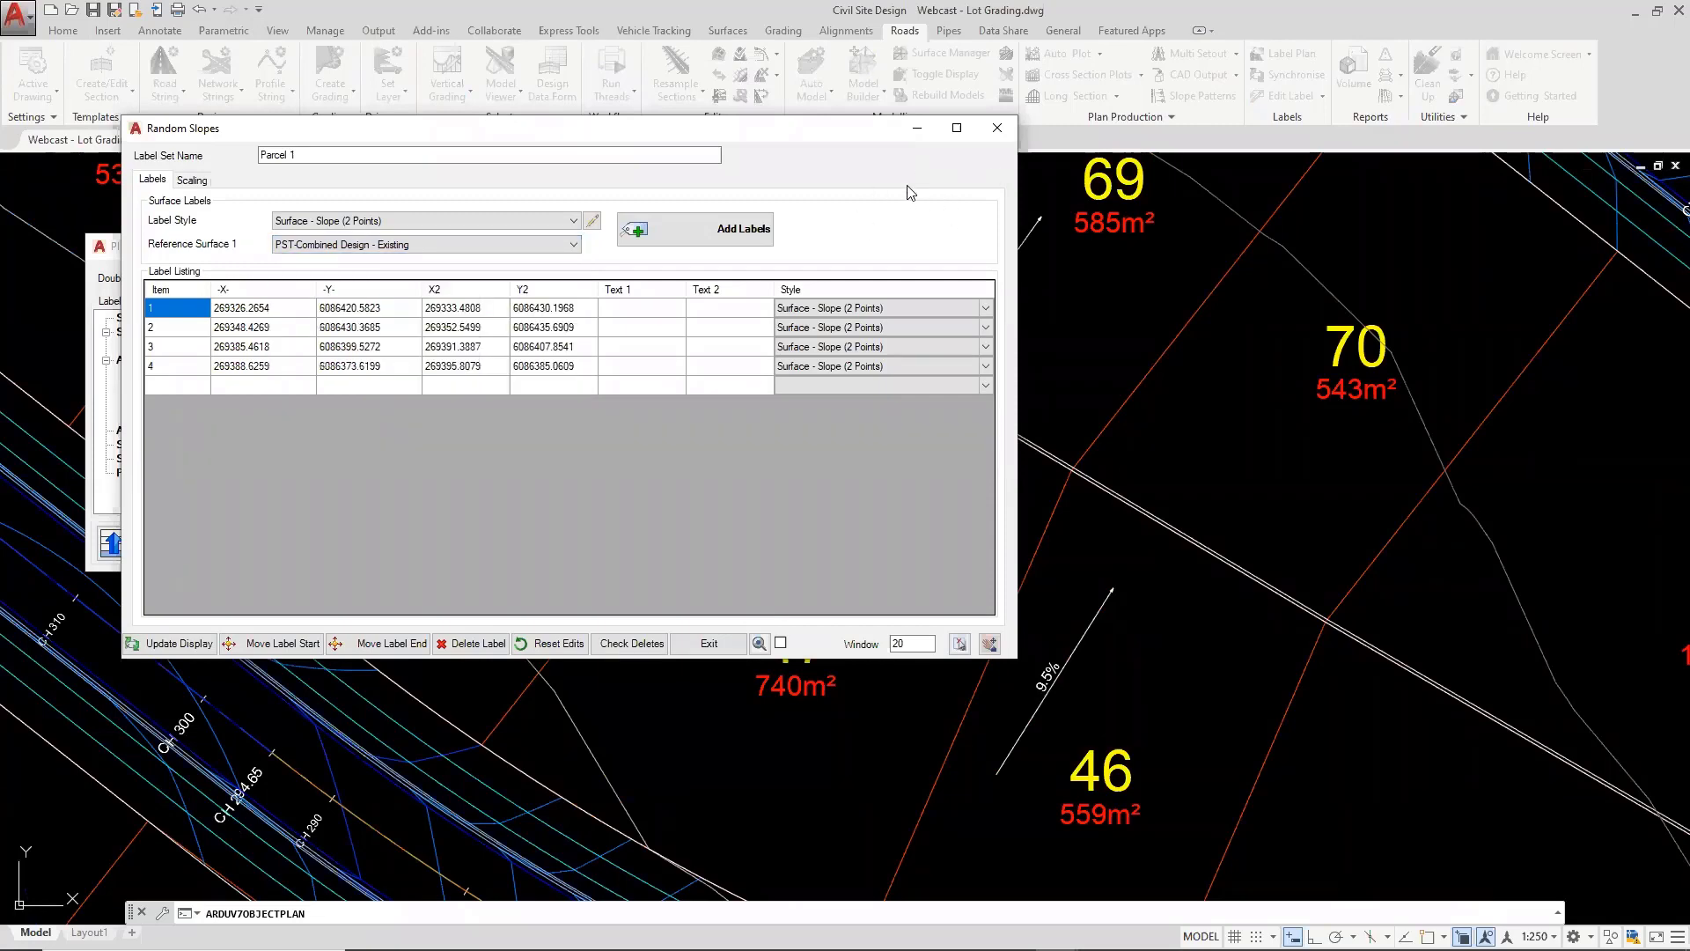
click(997, 128)
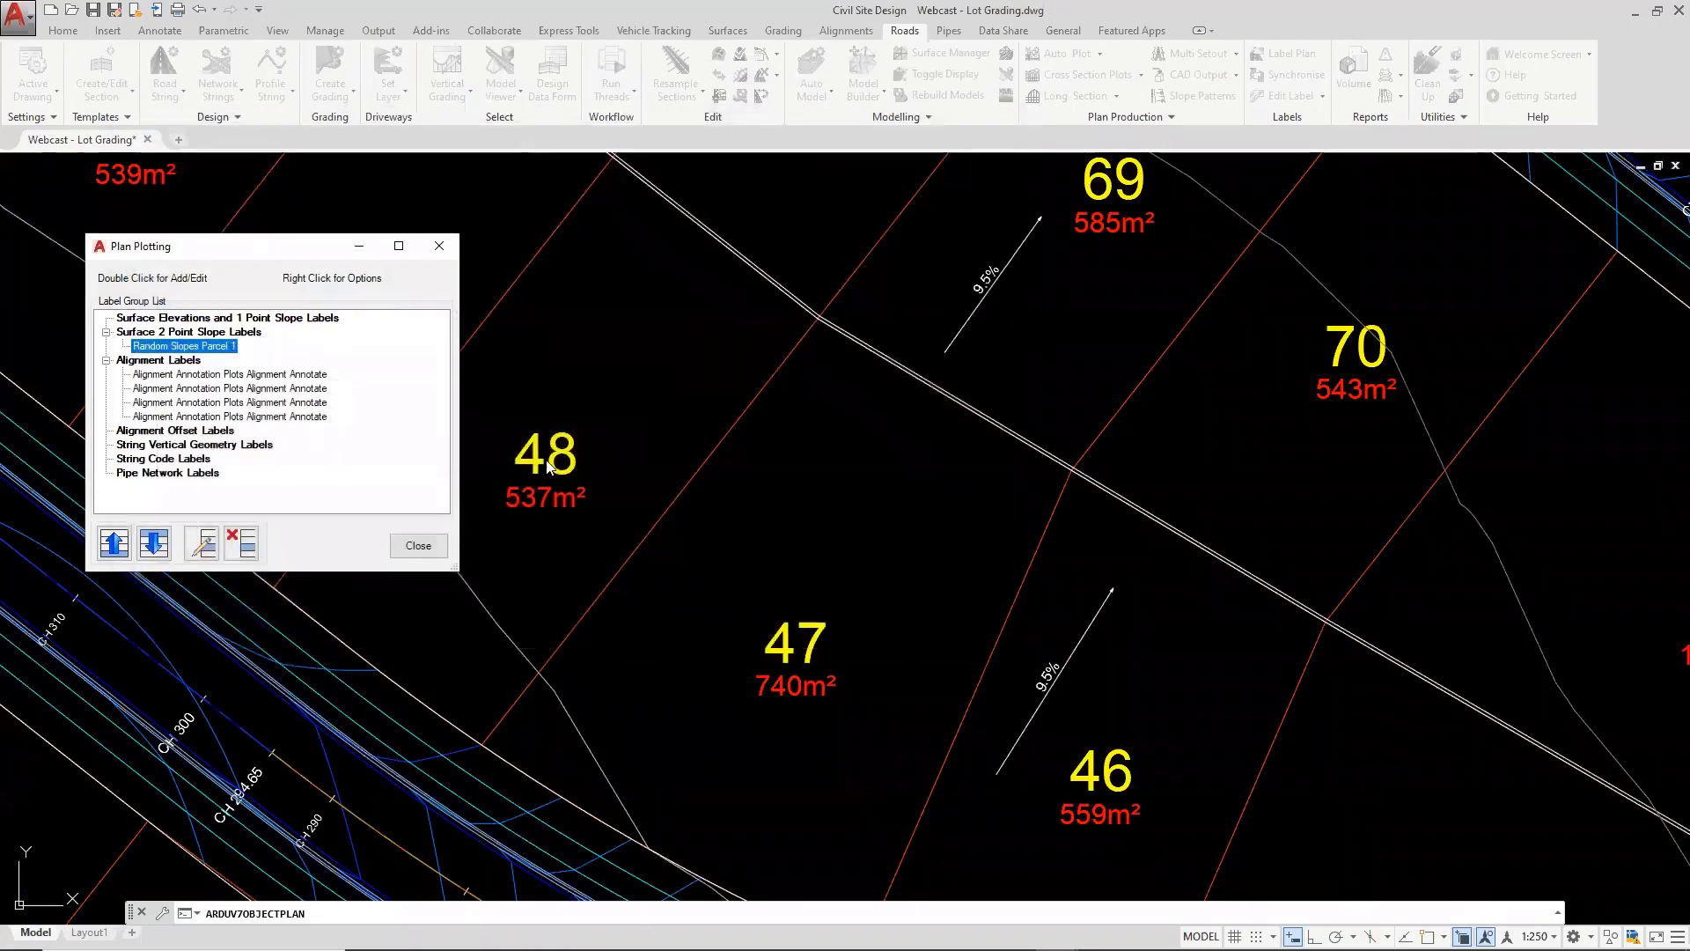
Close the Plan Plotting label list, inspect the extent of a wall polyline along the rear boundary of lots 51 to 45, and clear the selection
click(419, 545)
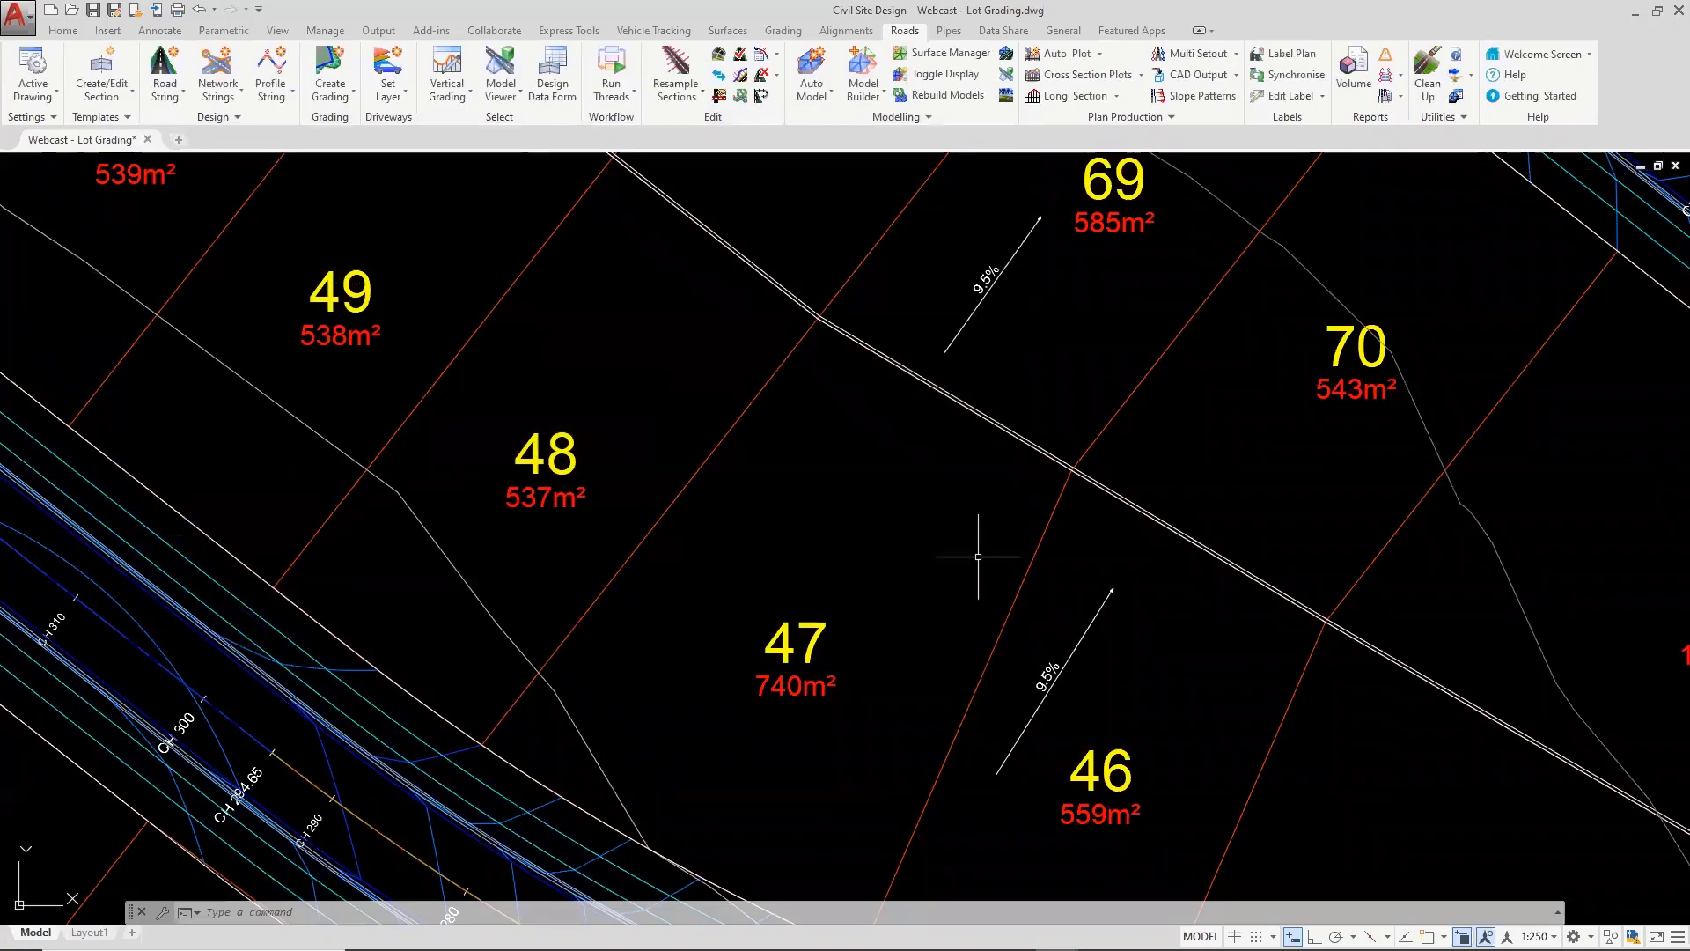
scroll(978, 557, down, 4)
middle_drag(974, 389, 809, 427)
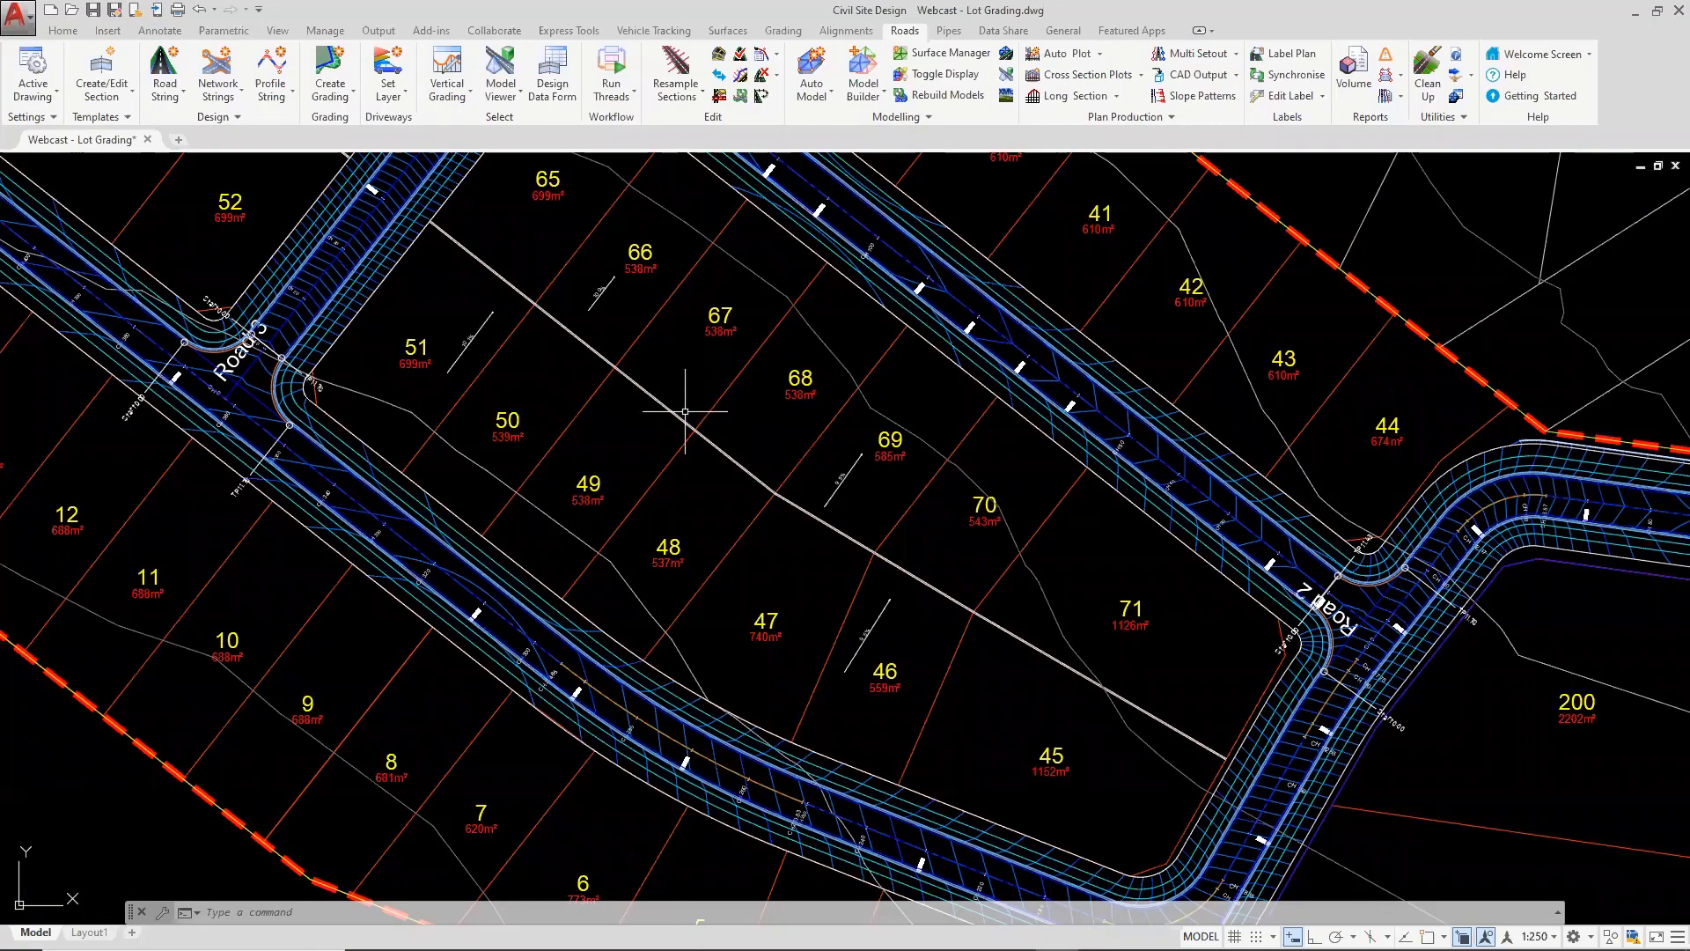
scroll(436, 208, up, 6)
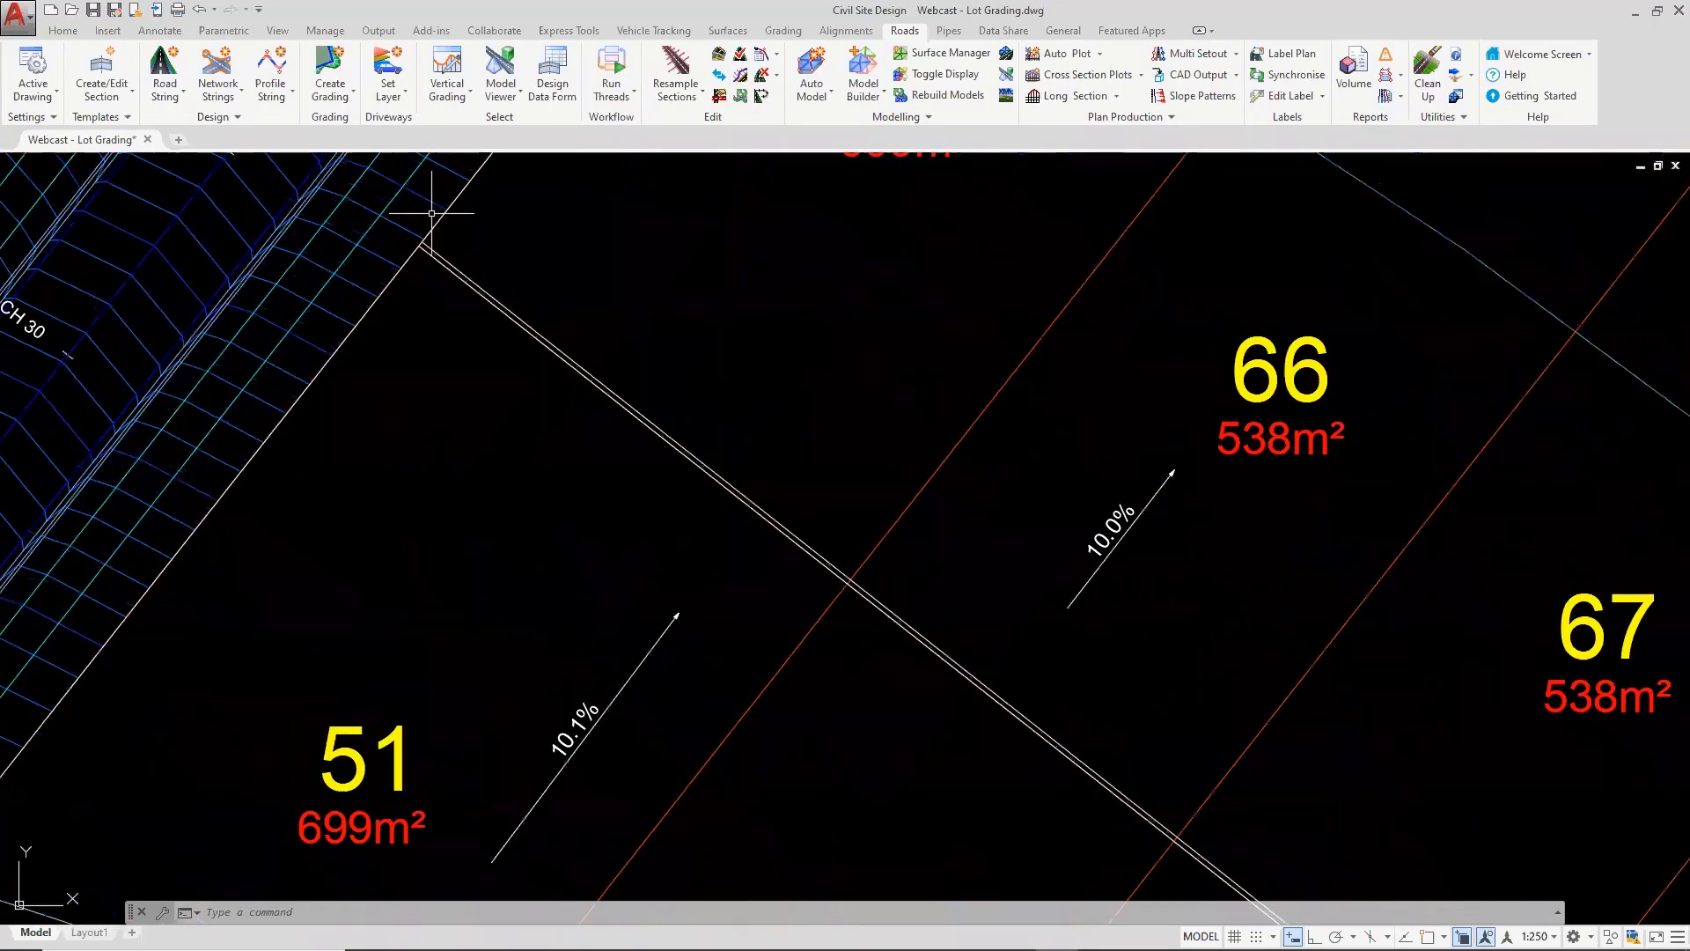
click(490, 295)
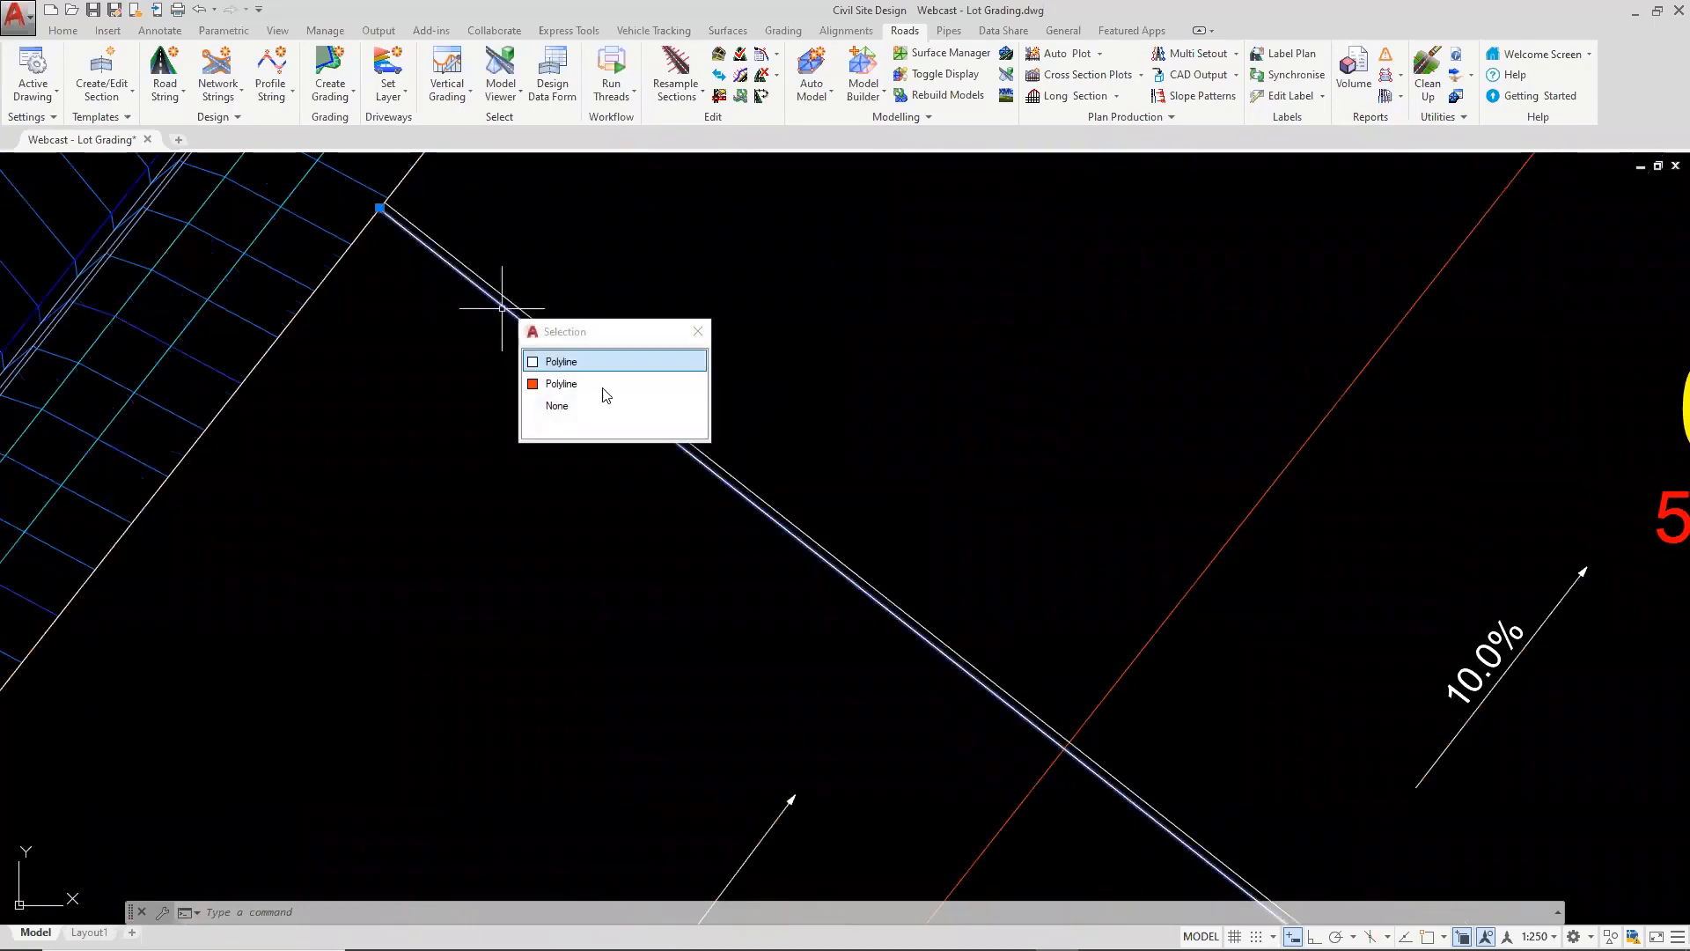
click(589, 359)
scroll(478, 409, down, 10)
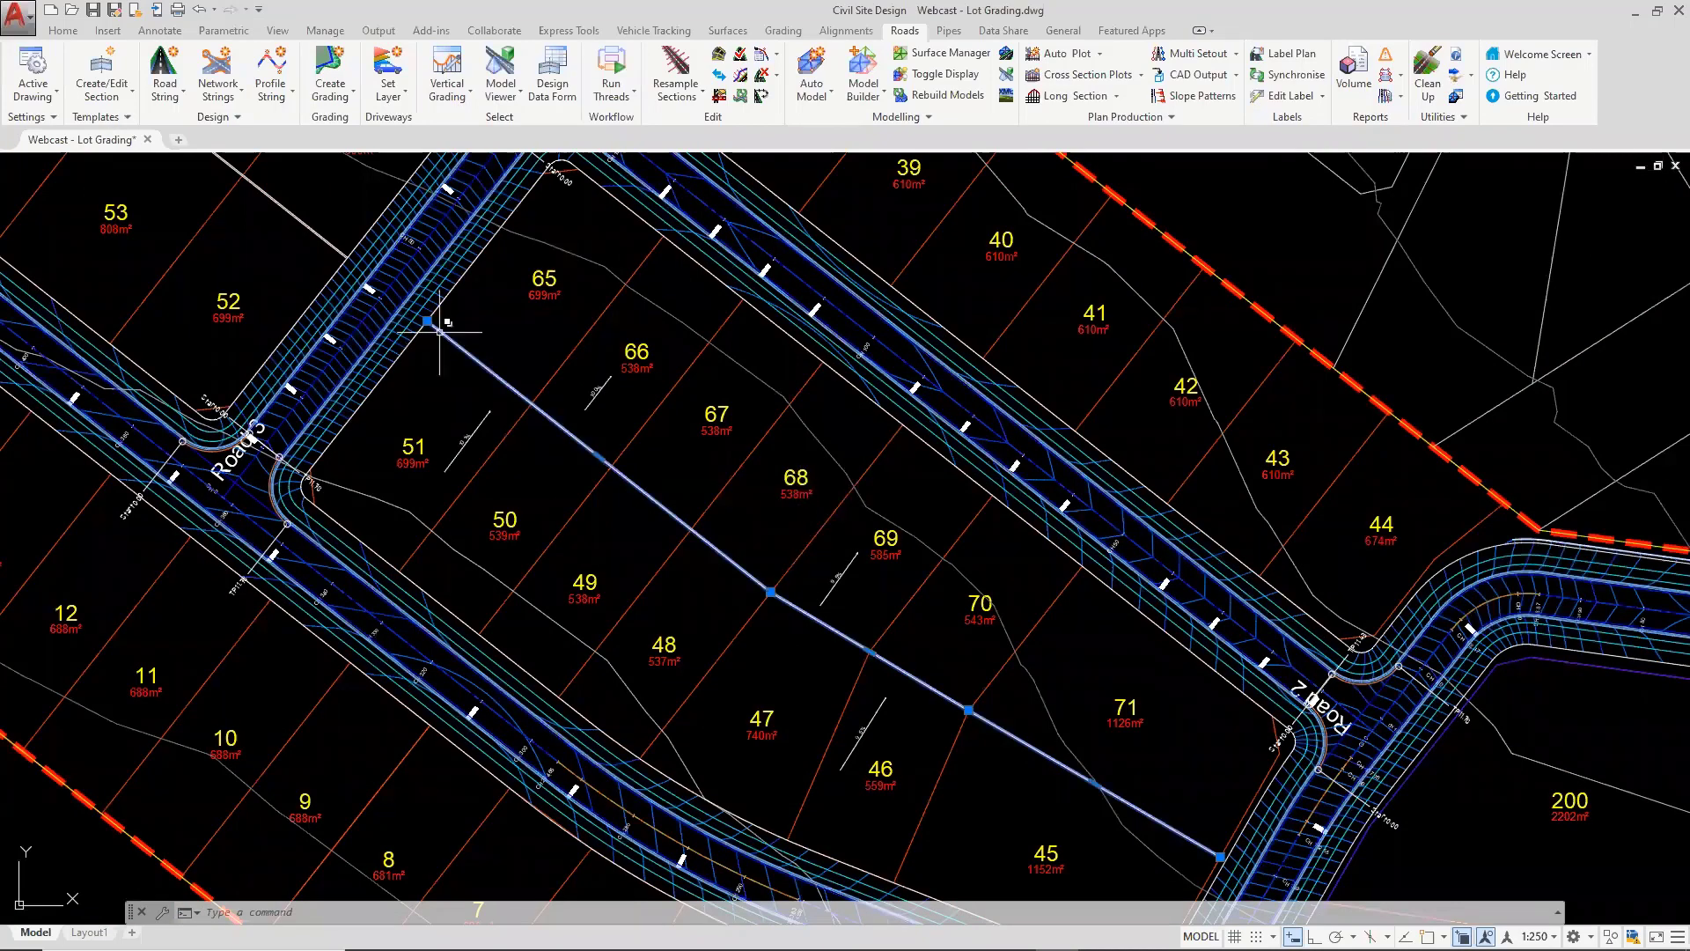
key(Escape)
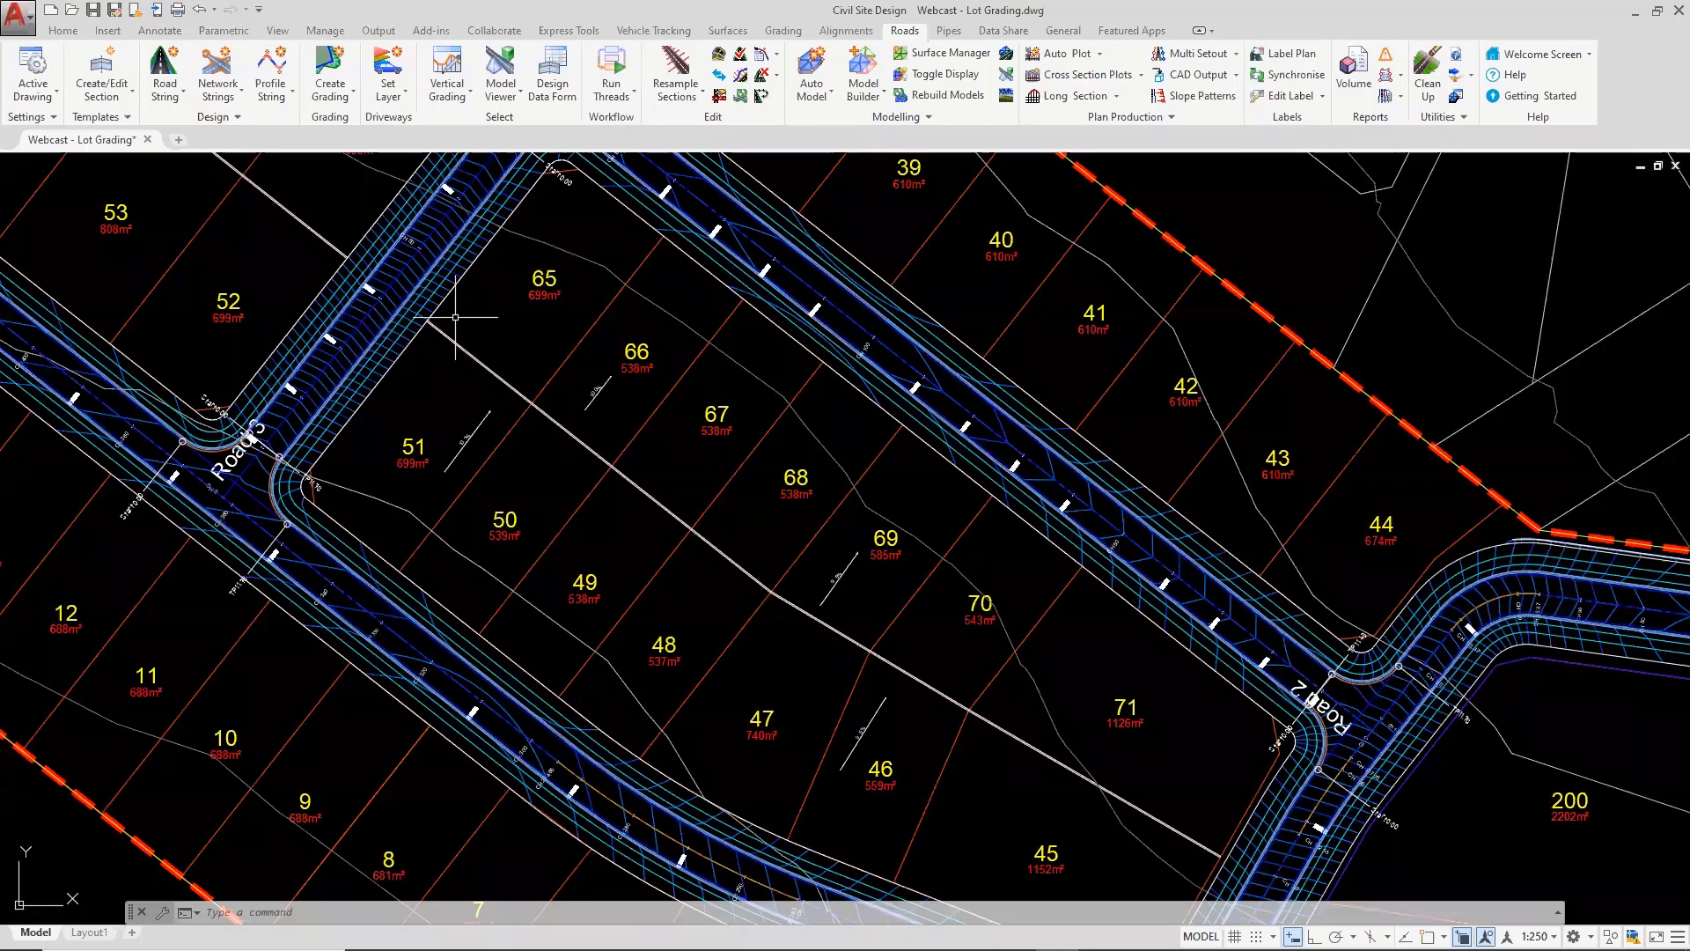
Start a new grading from the lower of the two parallel polylines along the rear boundary between lots 51 and 65
click(330, 97)
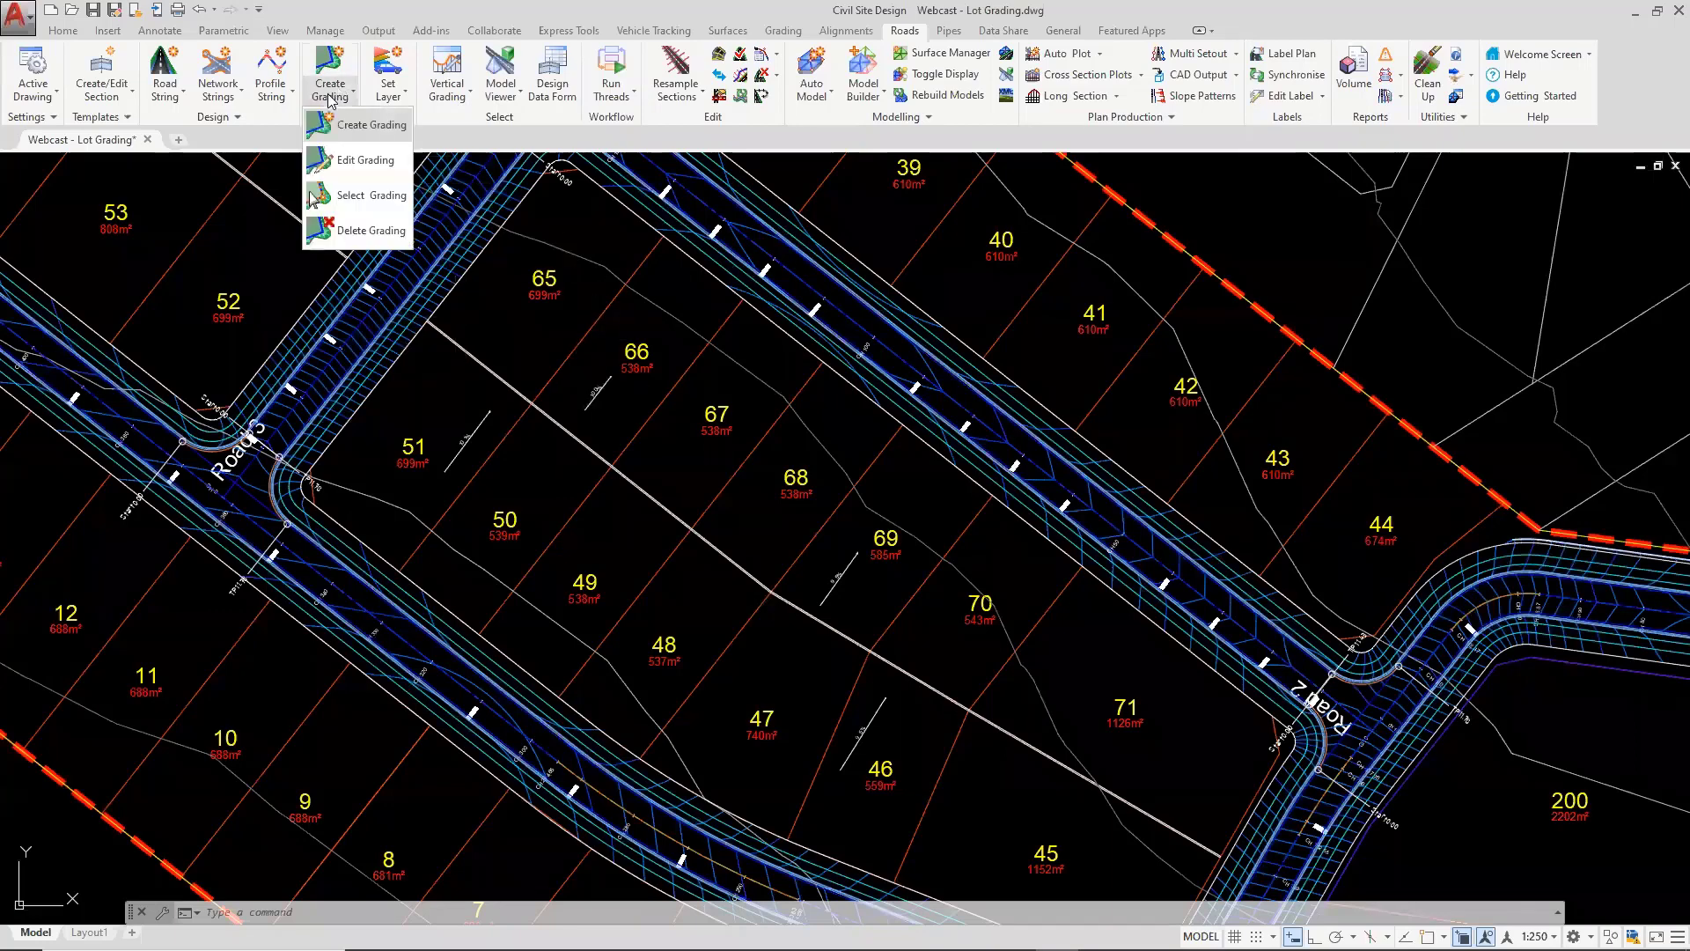
click(368, 126)
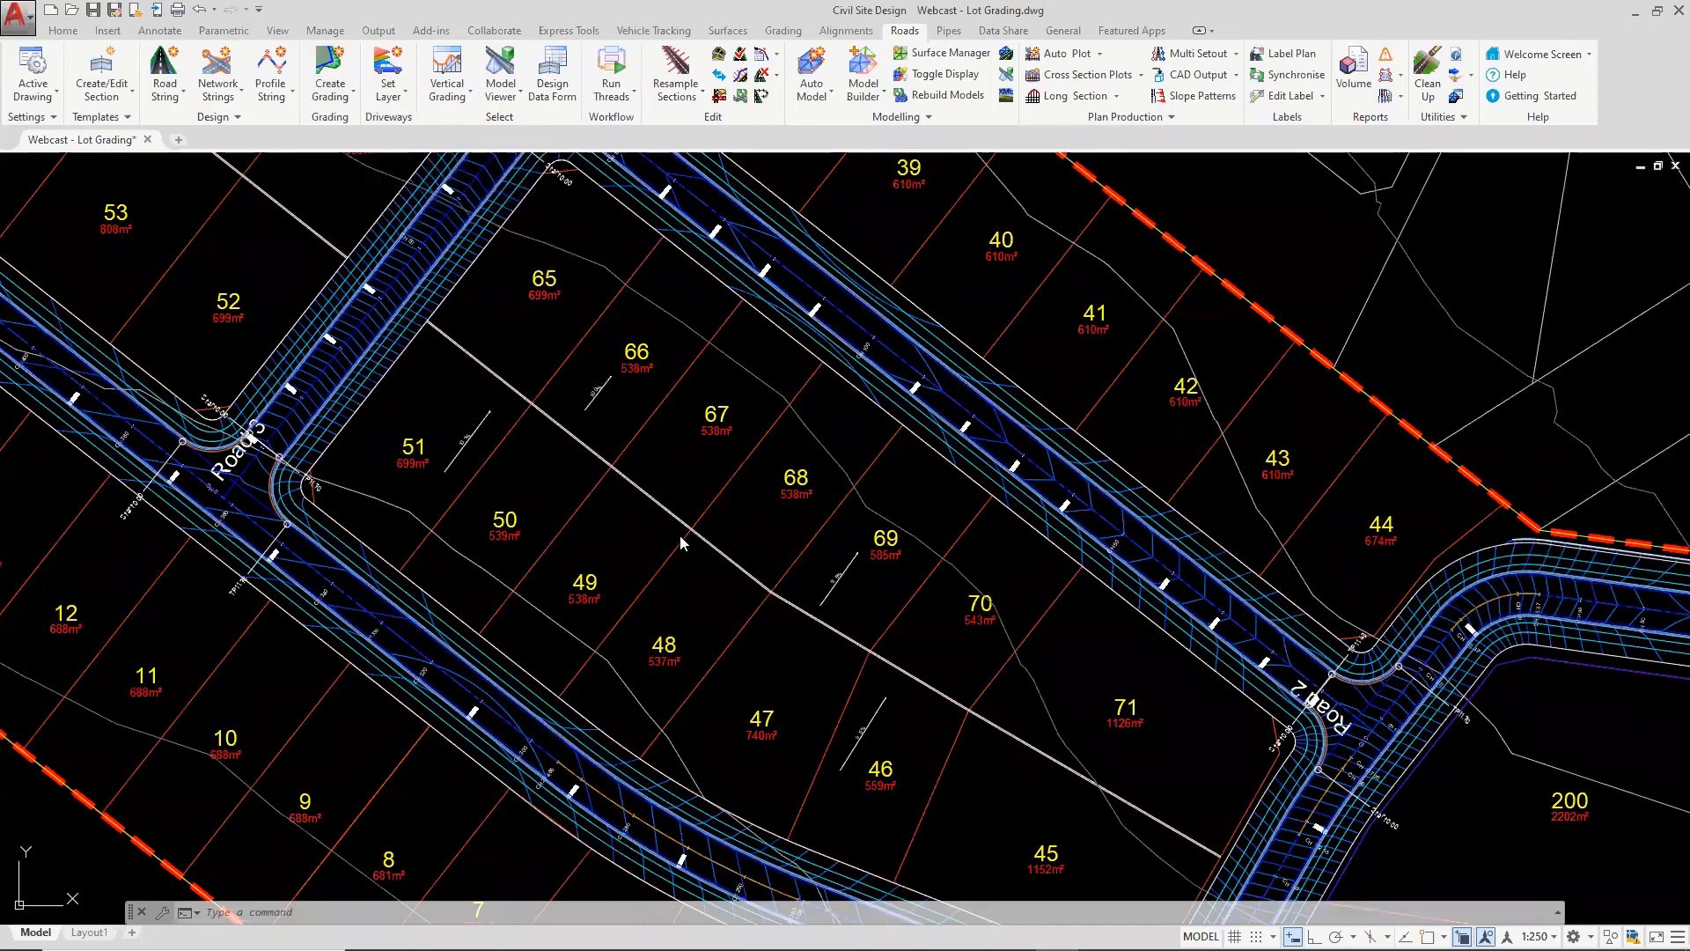
scroll(480, 348, up, 2)
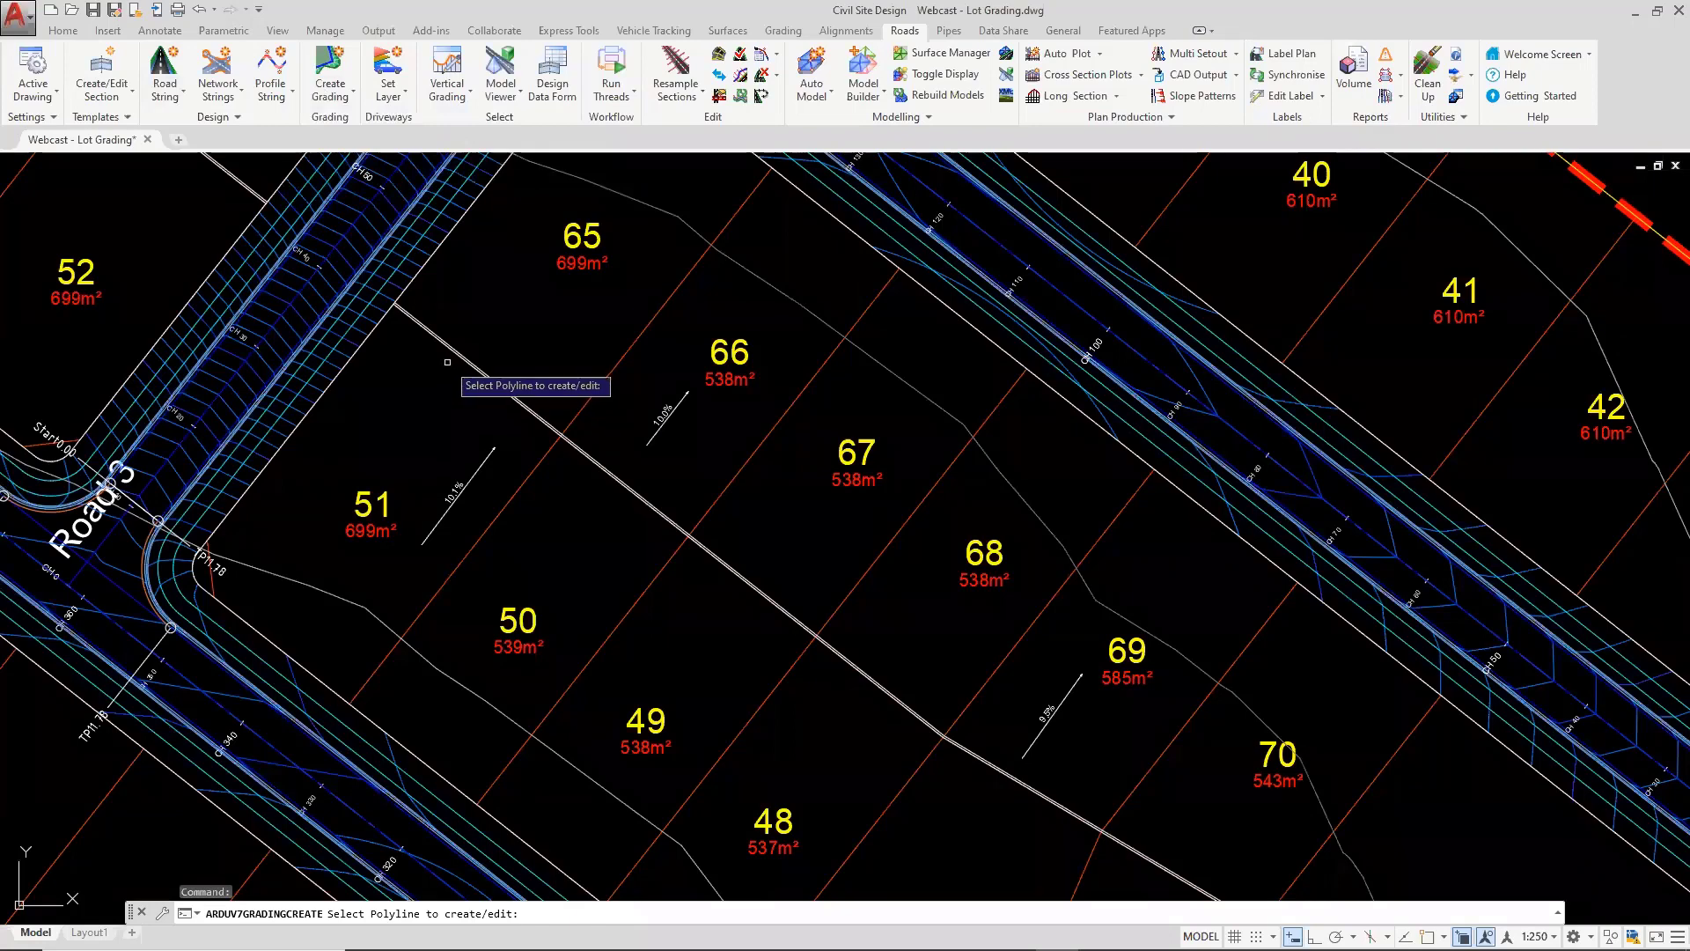
scroll(422, 330, up, 6)
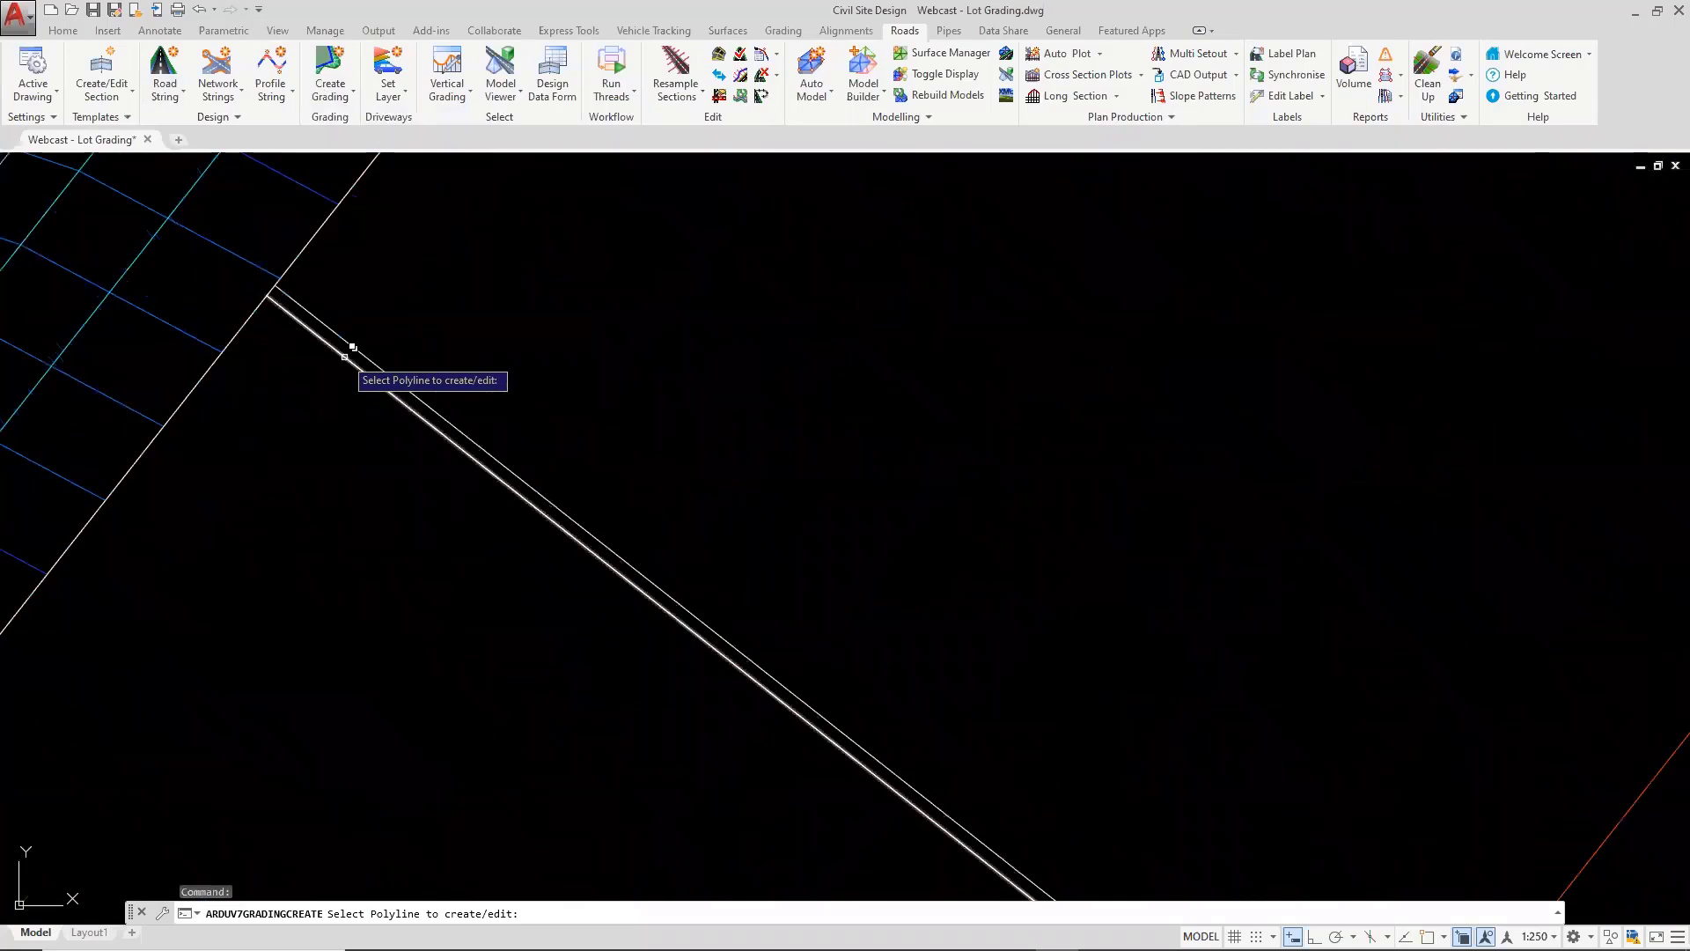
click(352, 348)
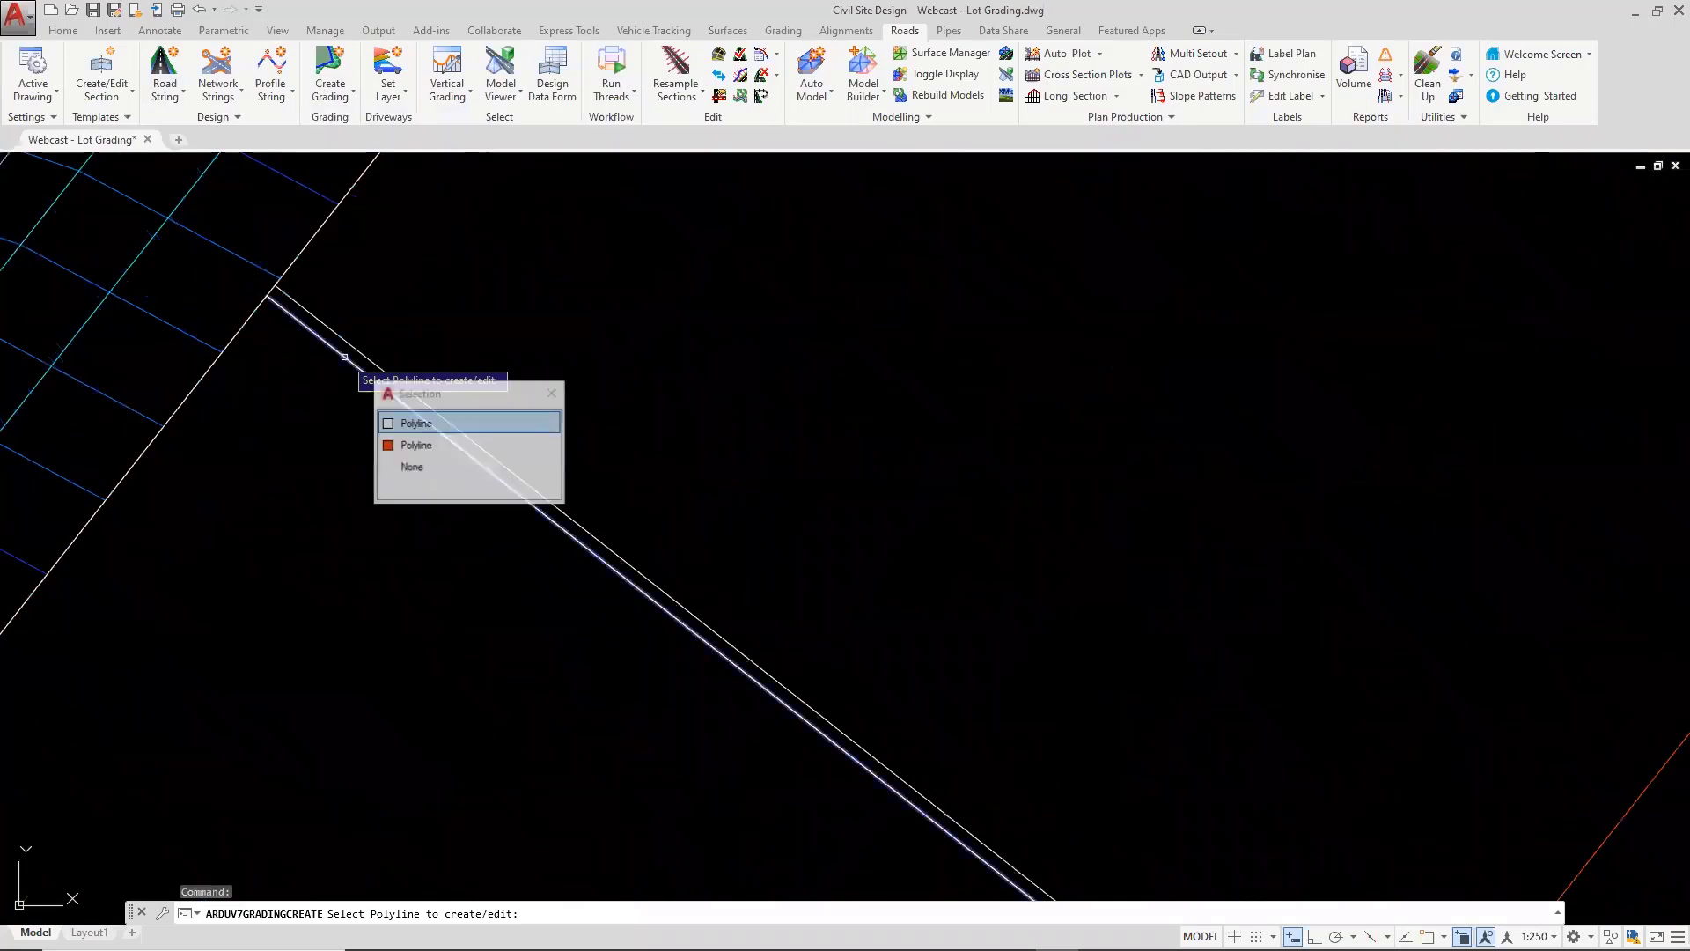
click(407, 436)
scroll(510, 449, down, 5)
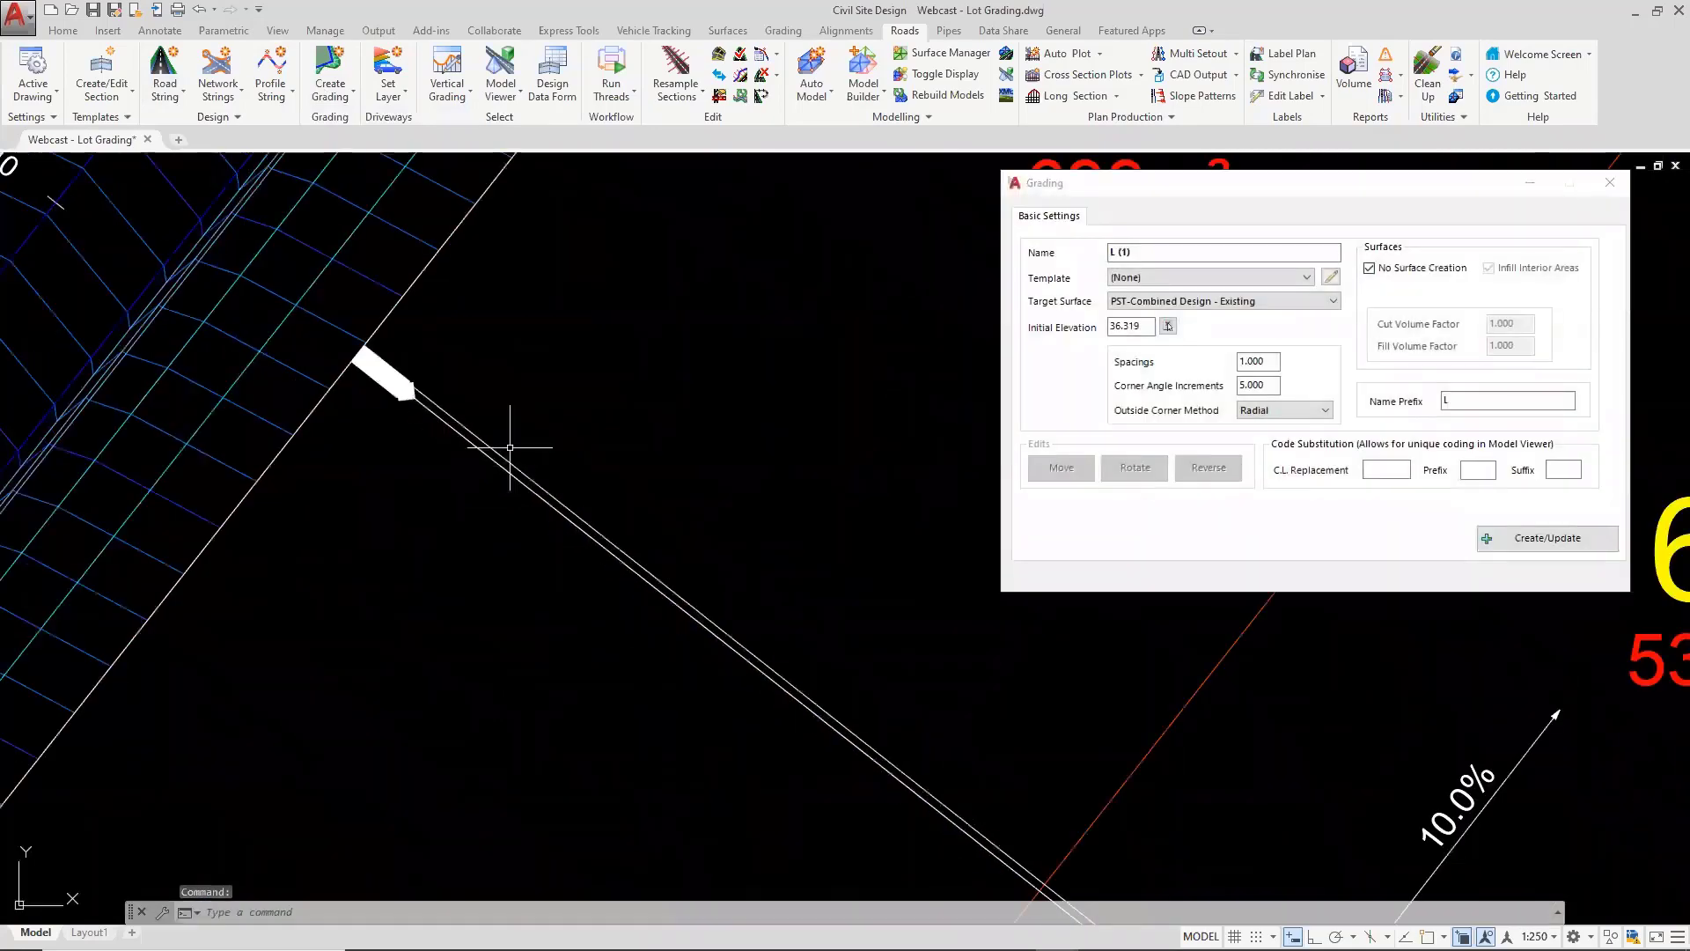
scroll(846, 581, down, 3)
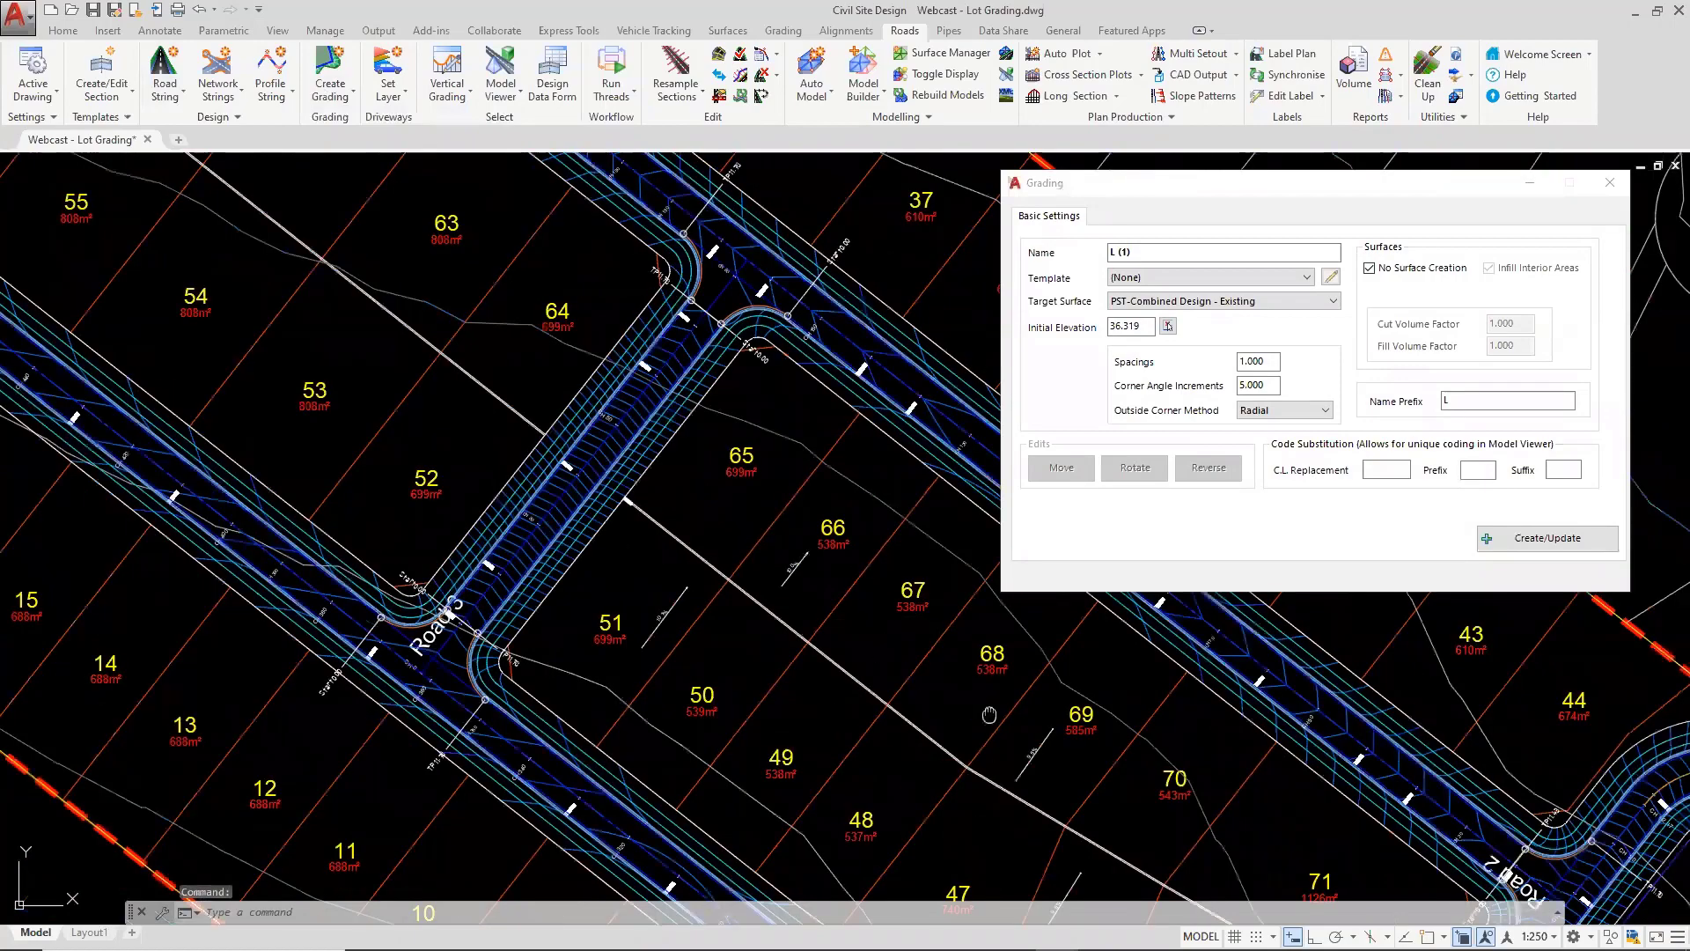
scroll(438, 370, up, 6)
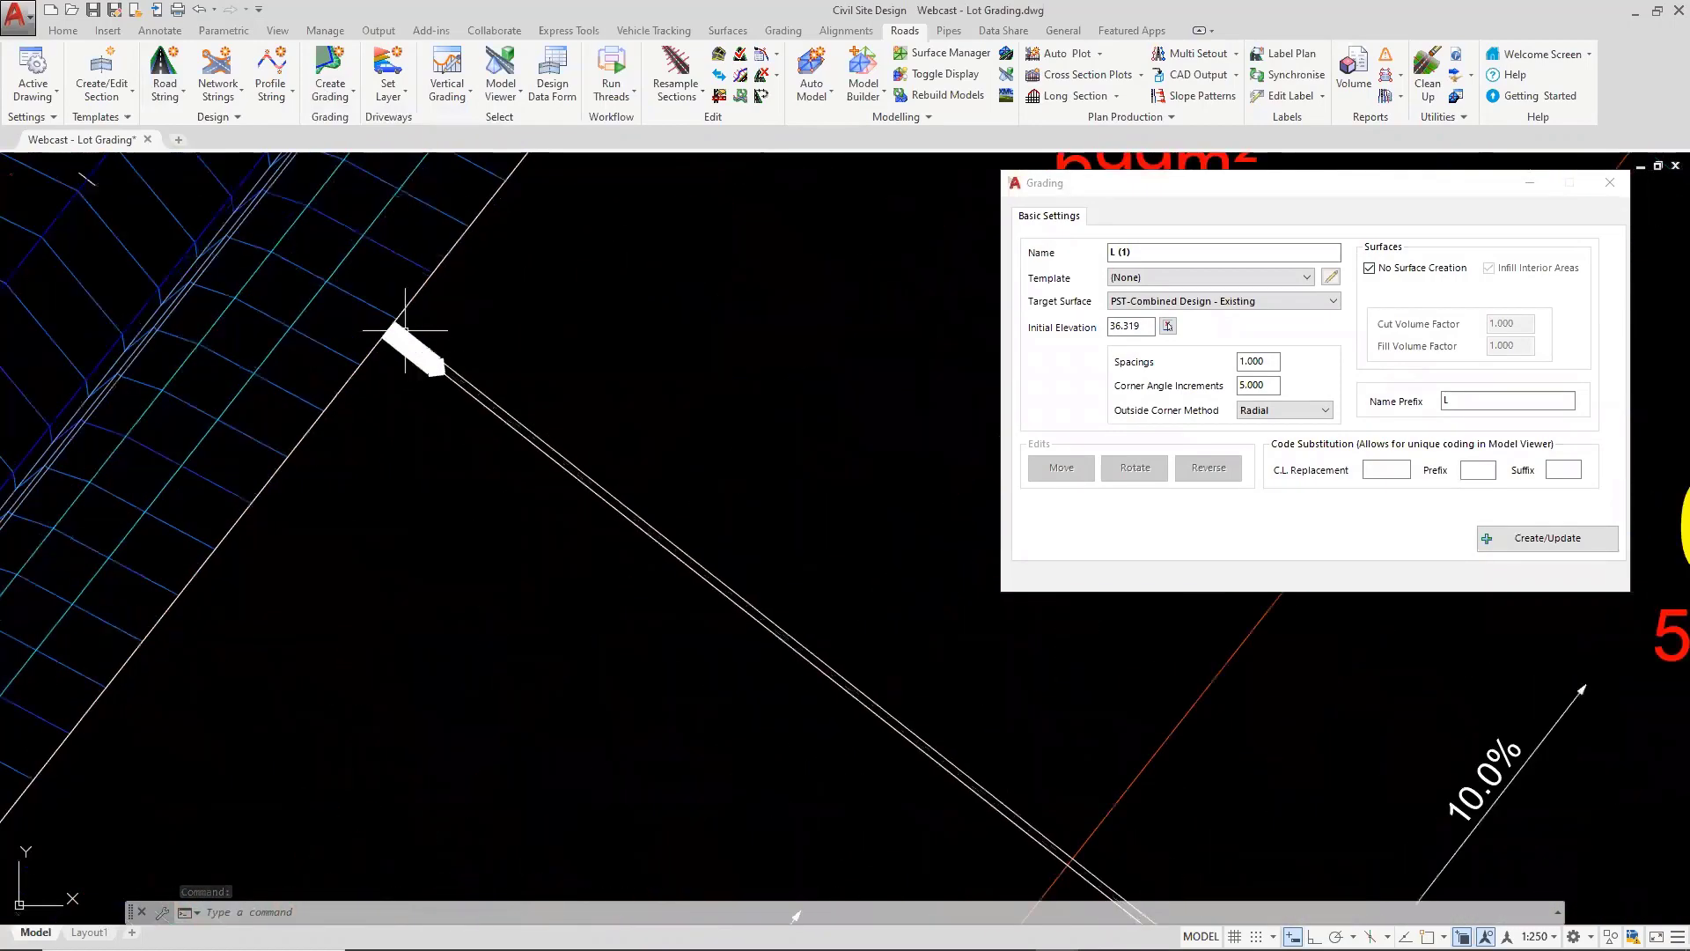
scroll(599, 413, down, 4)
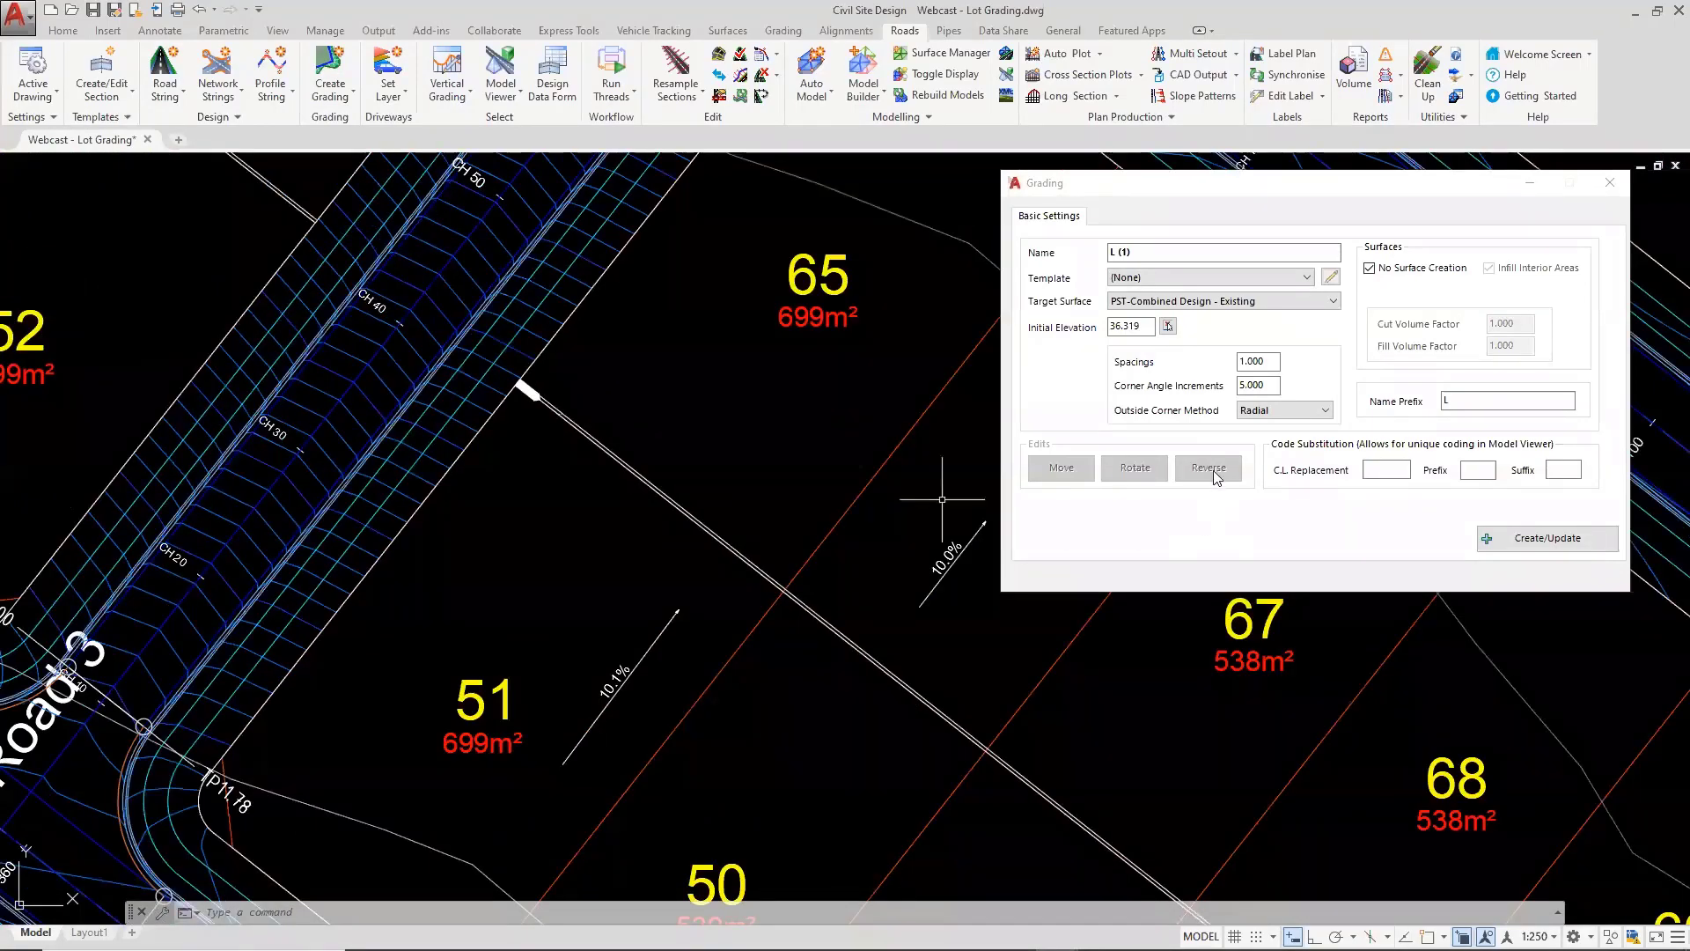
Name the grading "Top of Wall"
key(ctrl)
key(ctrl)
key(ctrl)
click(1137, 251)
drag(1102, 254, 1079, 251)
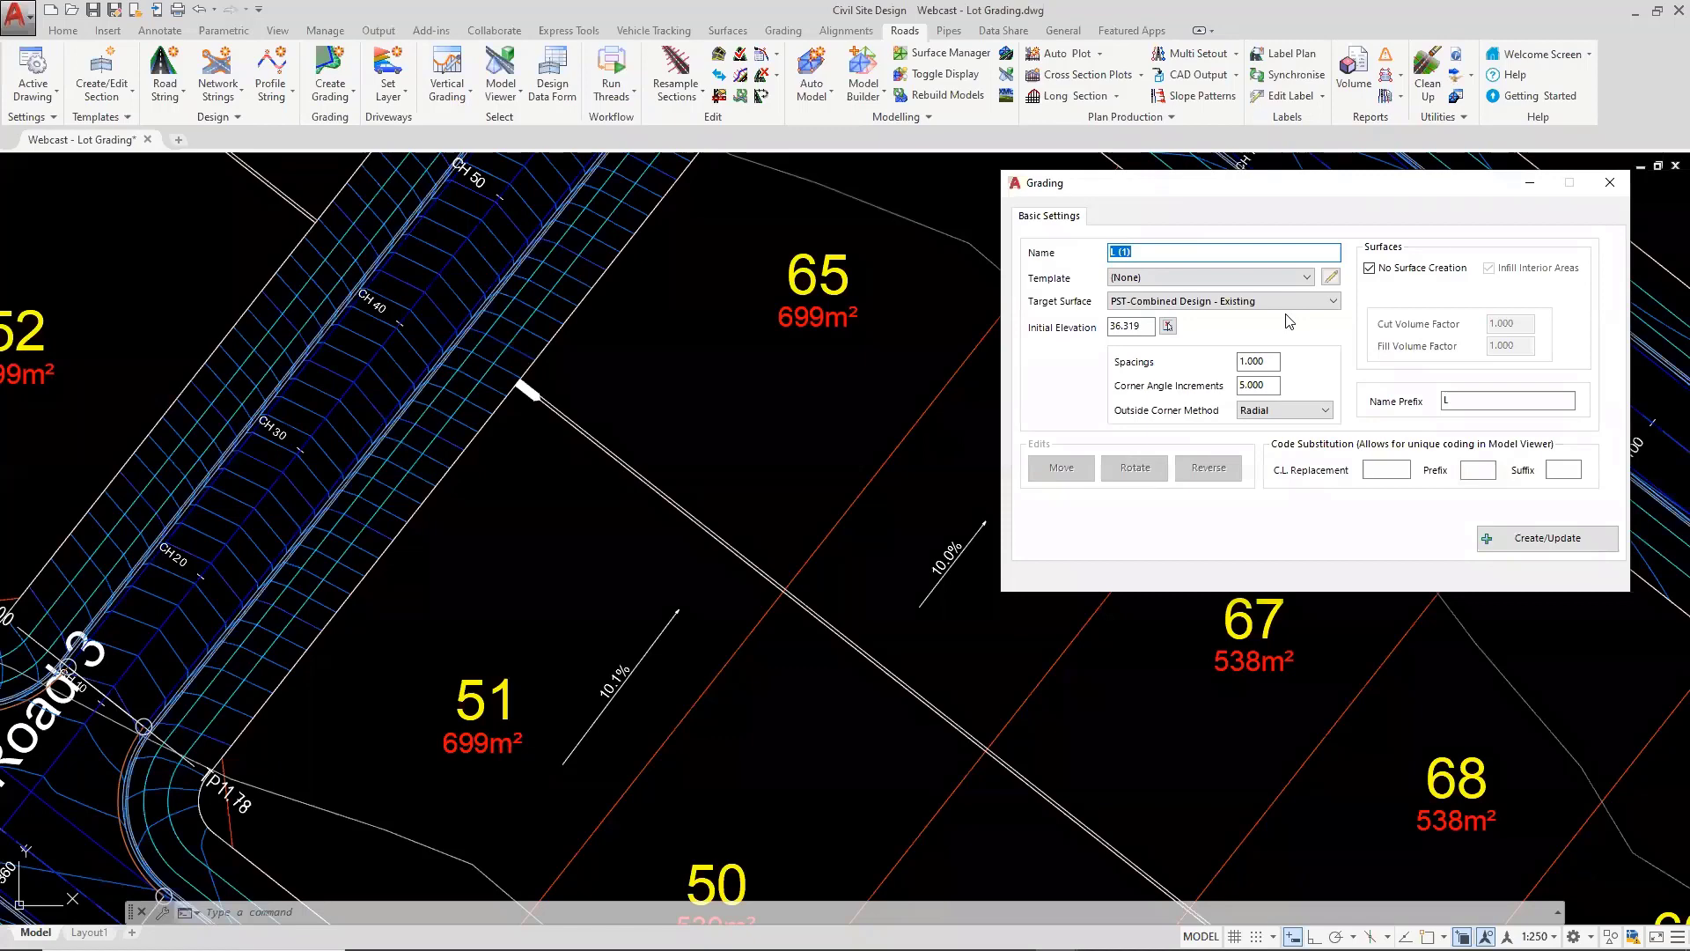
text(Top of Wall)
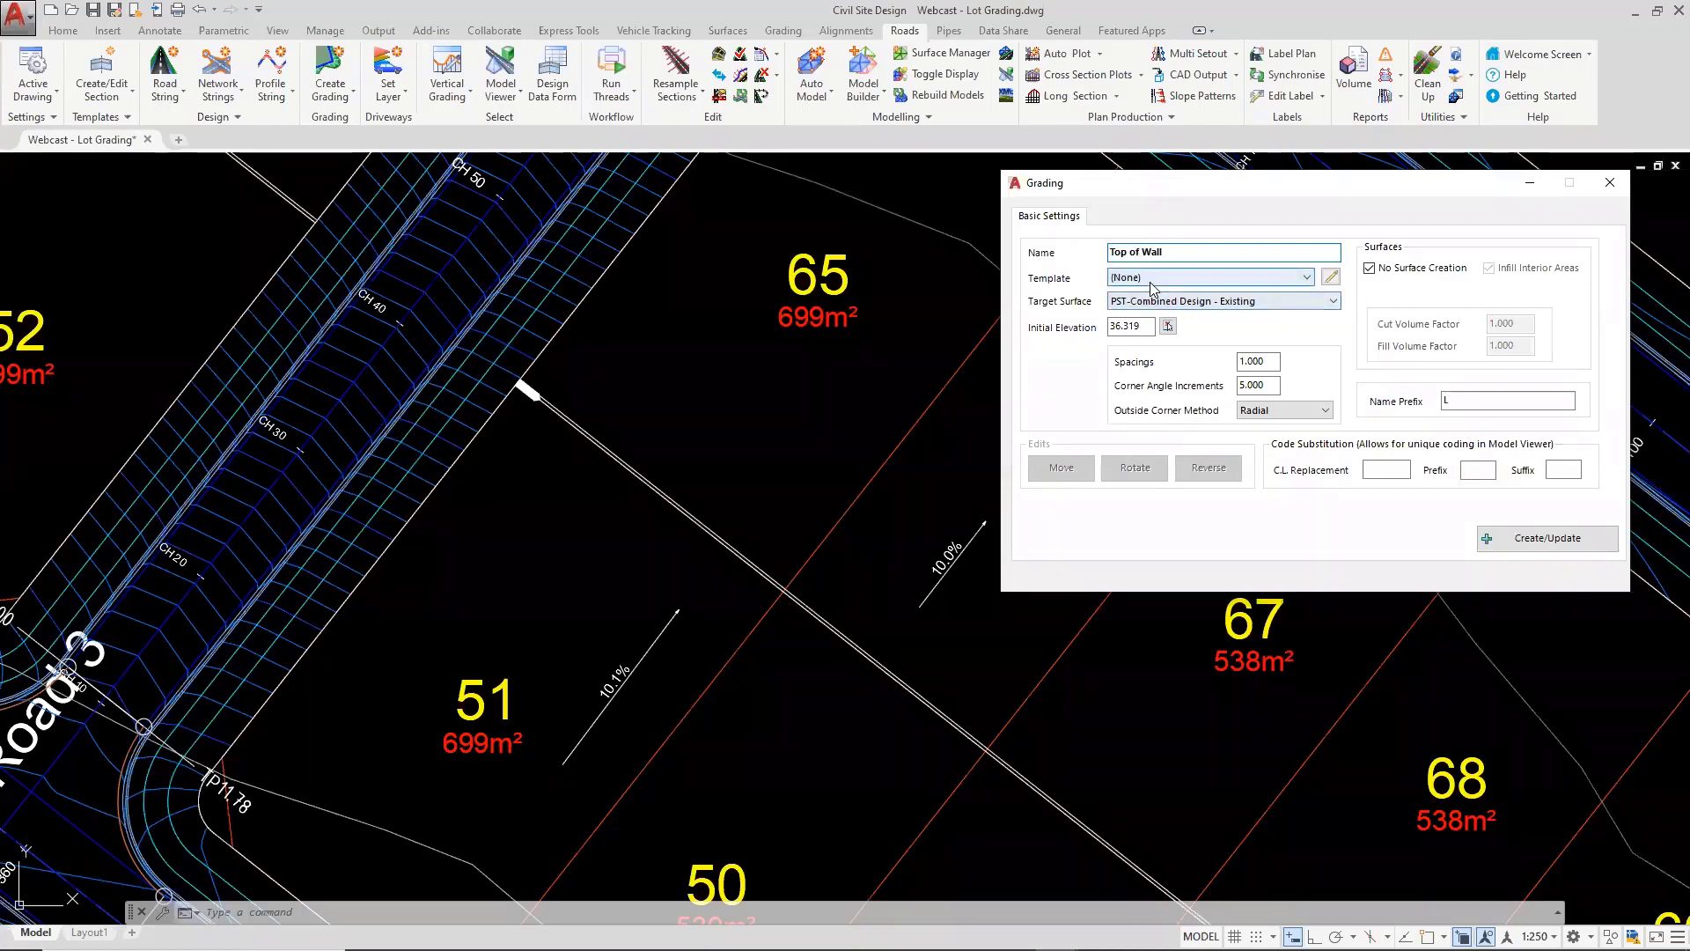
Open the template editor from the grading settings and load the Local Wall - Bottom template for review
click(1329, 278)
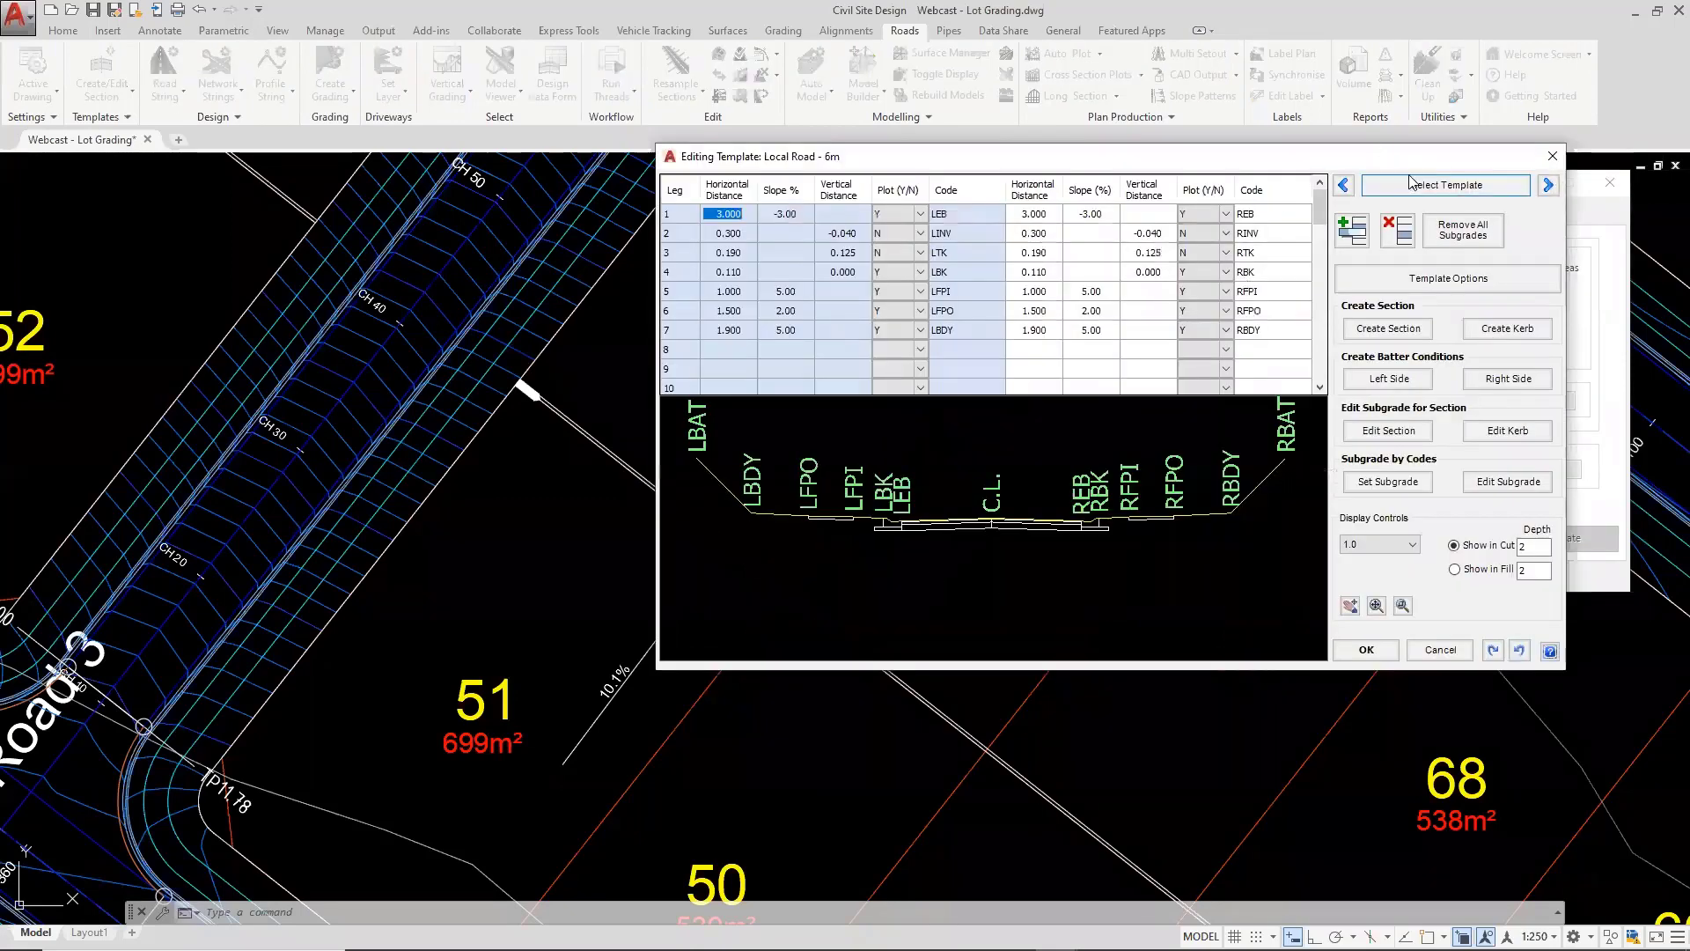
click(1412, 195)
scroll(1043, 396, down, 3)
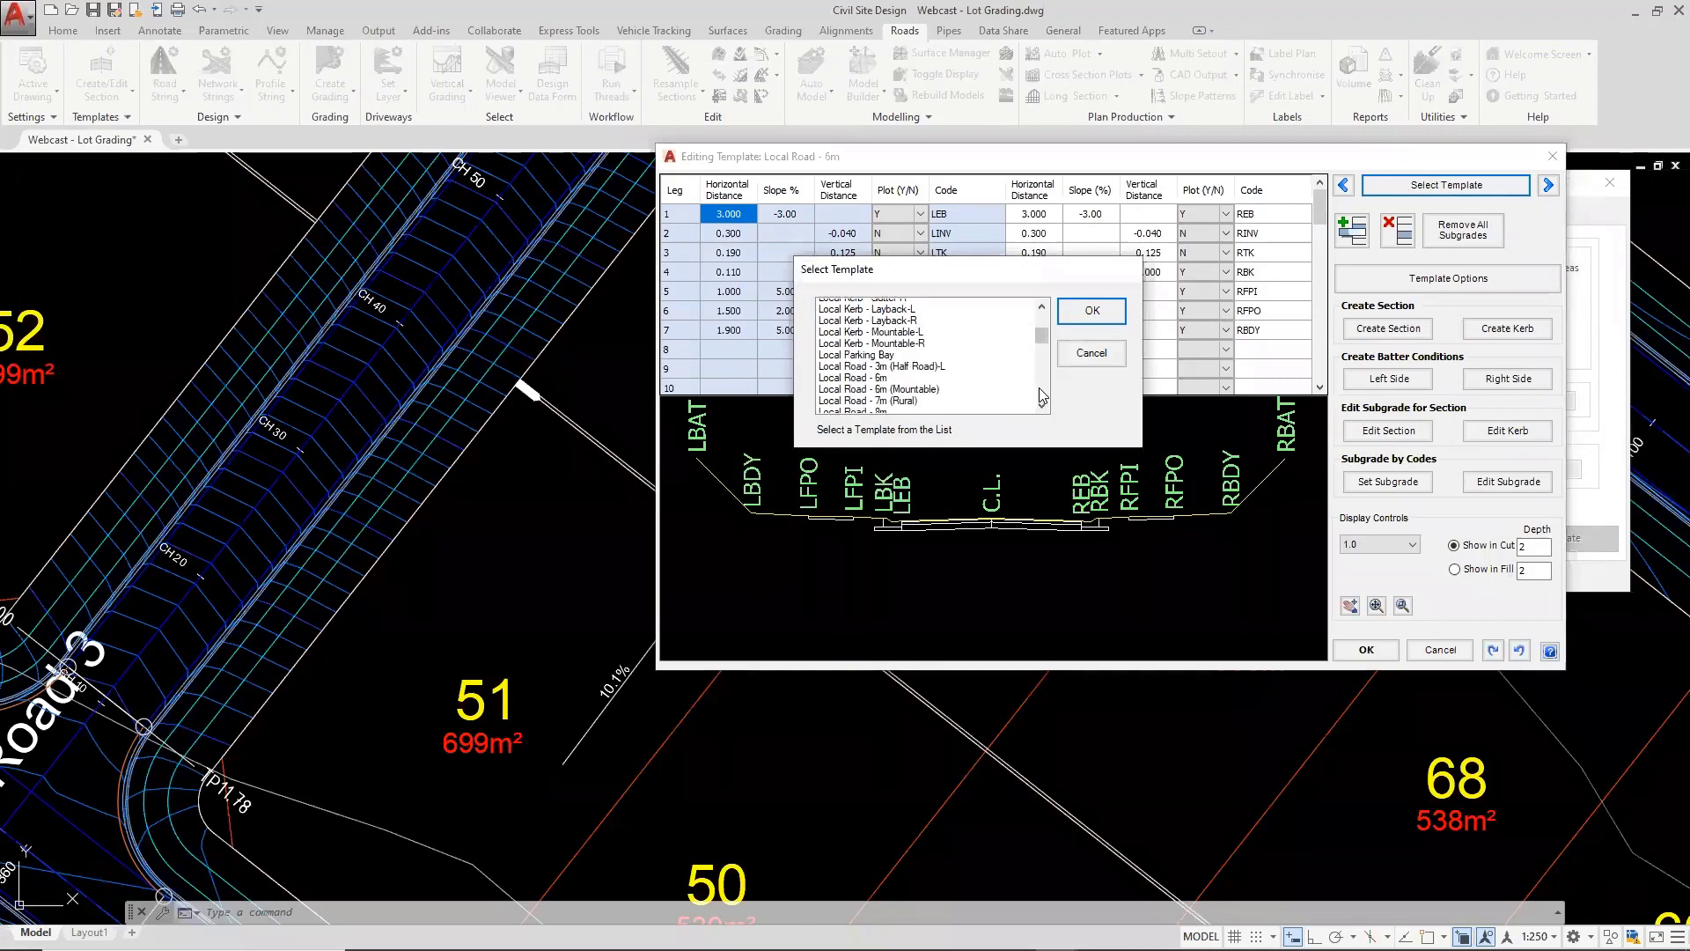
scroll(1043, 396, down, 5)
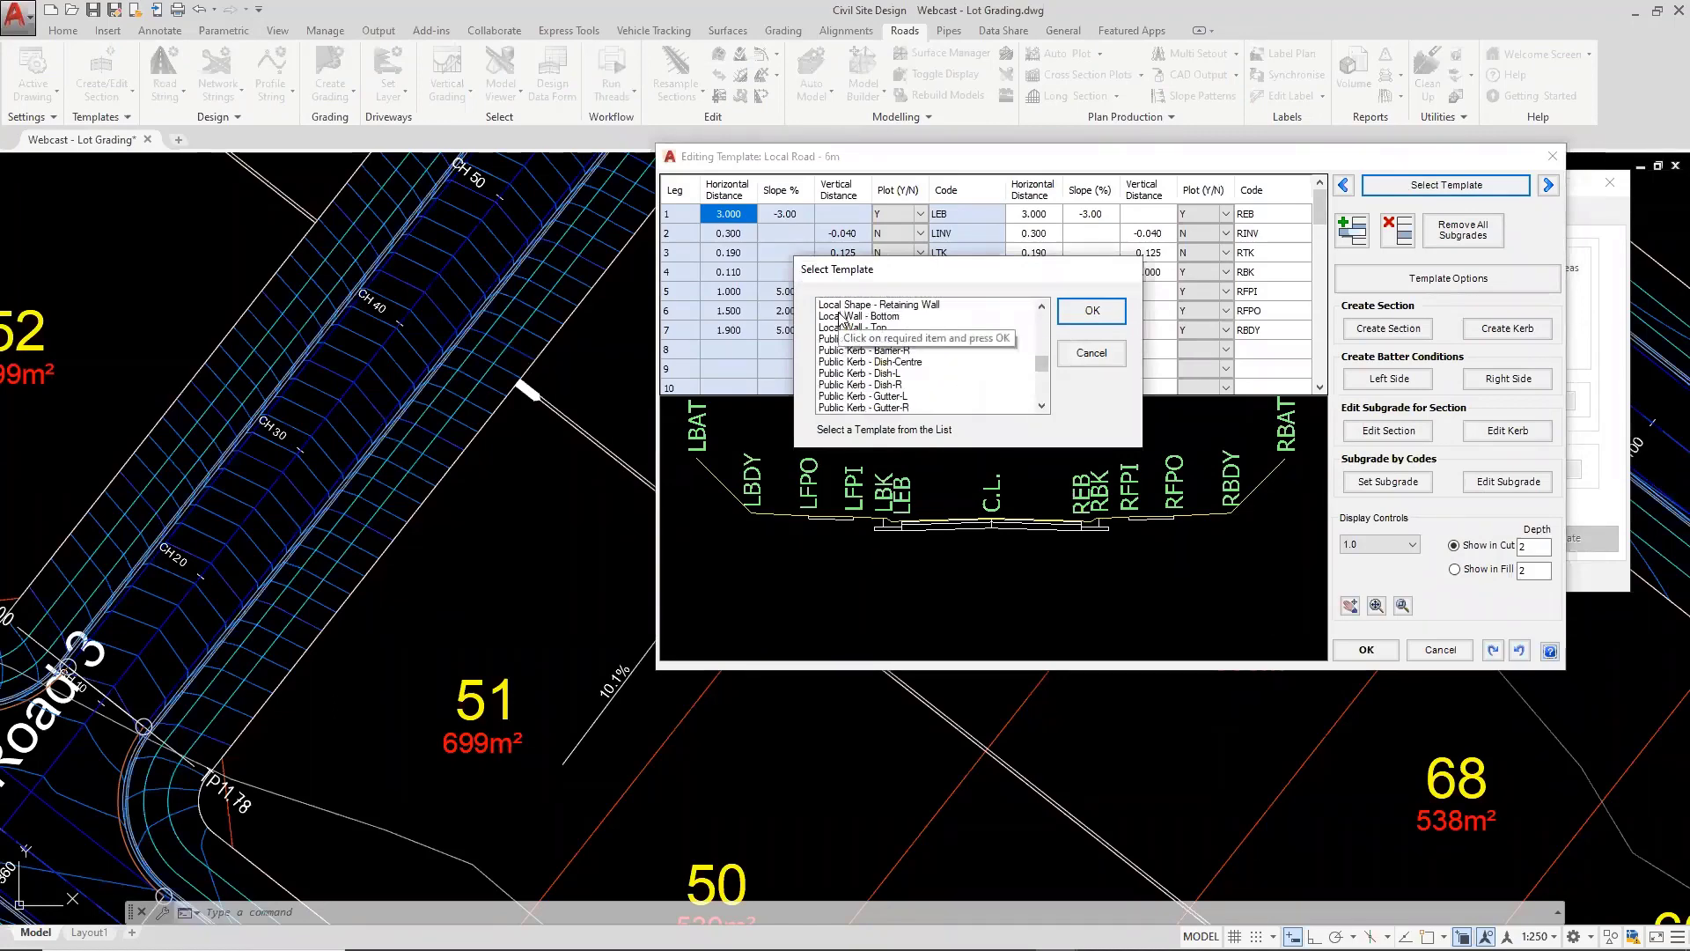
click(1033, 316)
scroll(1041, 323, up, 3)
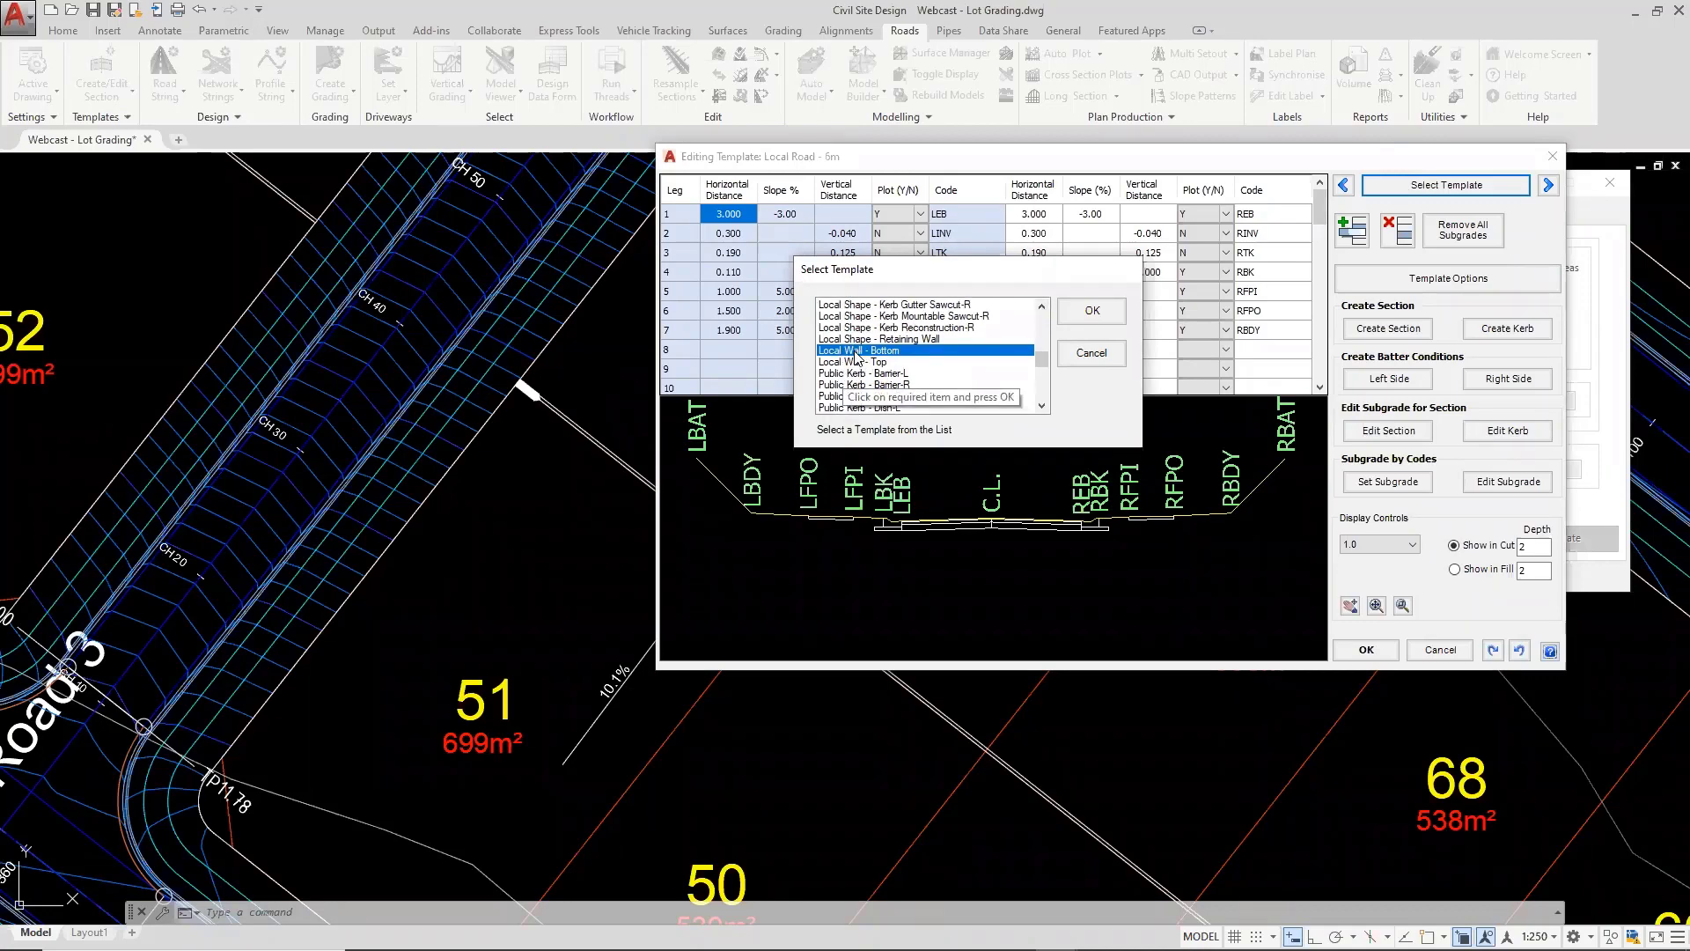
click(1041, 305)
drag(1041, 356, 1042, 359)
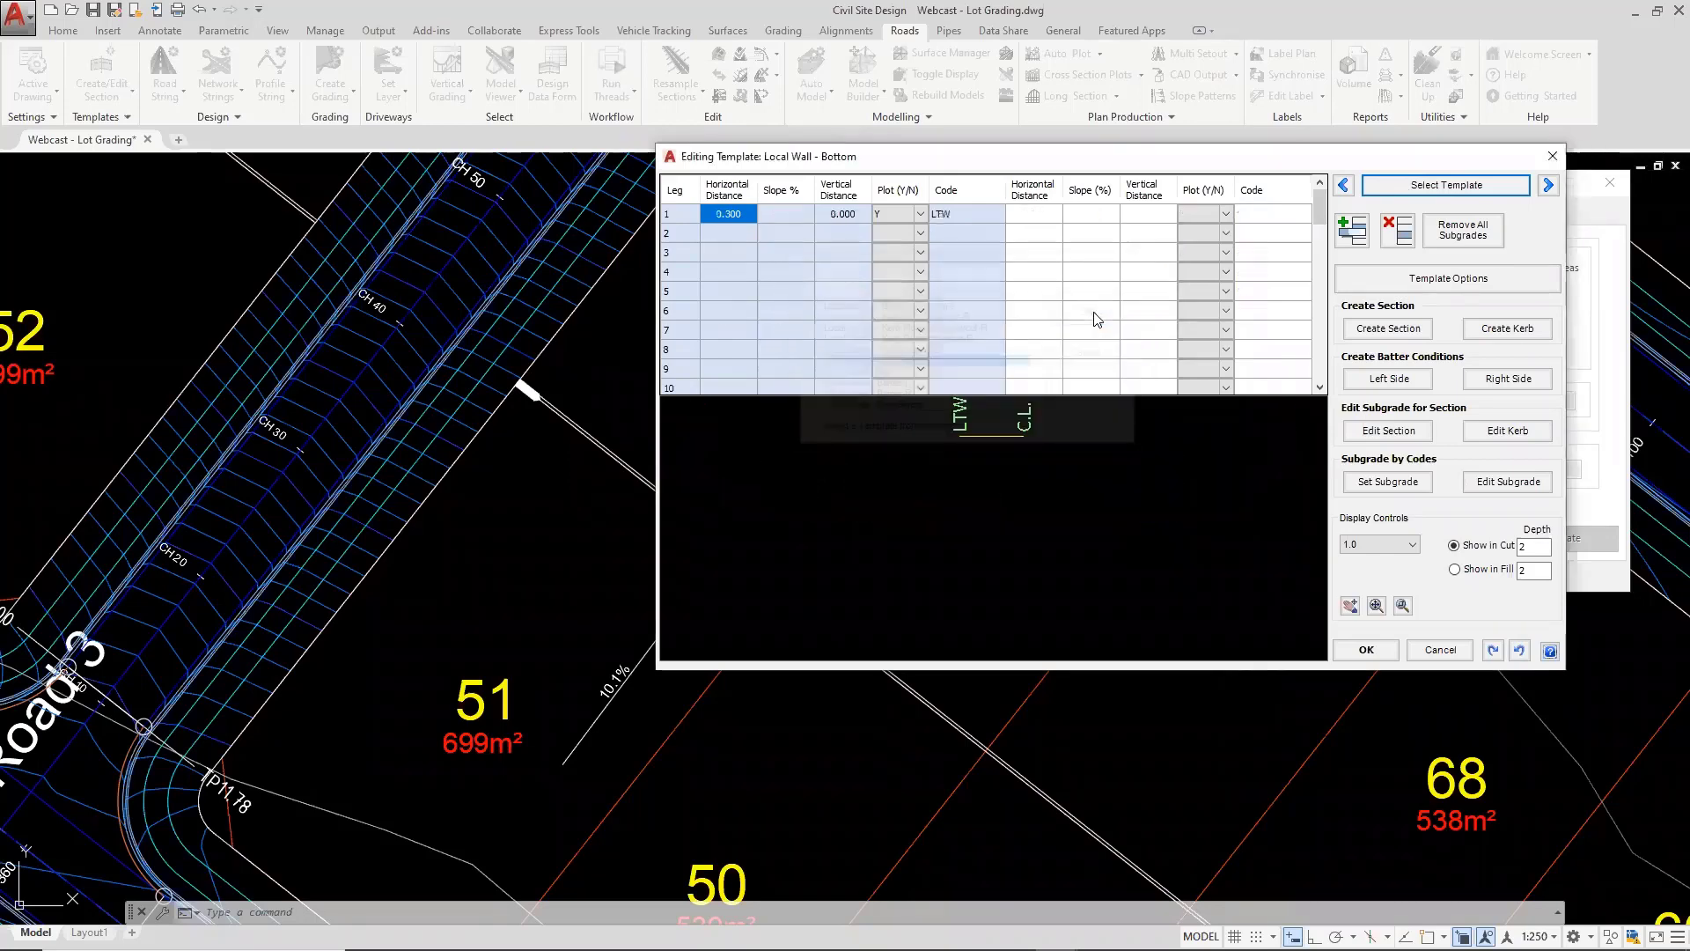
click(1091, 311)
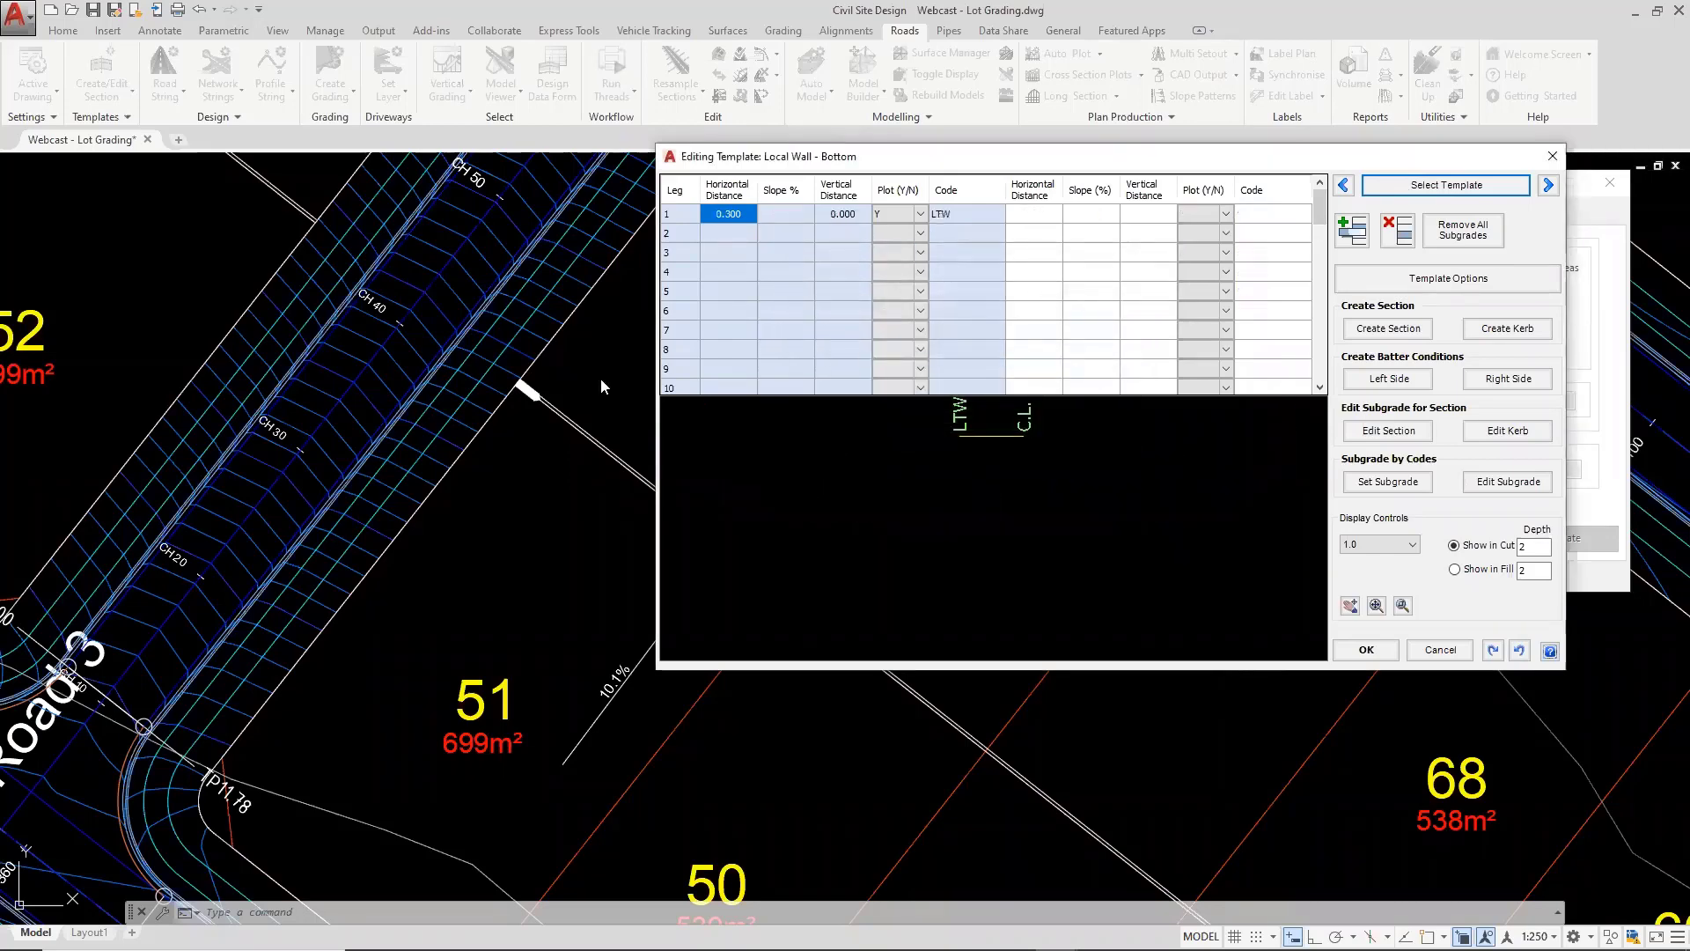
Examine the Local Wall - Top template's offset against the polyline direction, return to Local Wall - Bottom, and close the template editor
click(1344, 185)
click(959, 440)
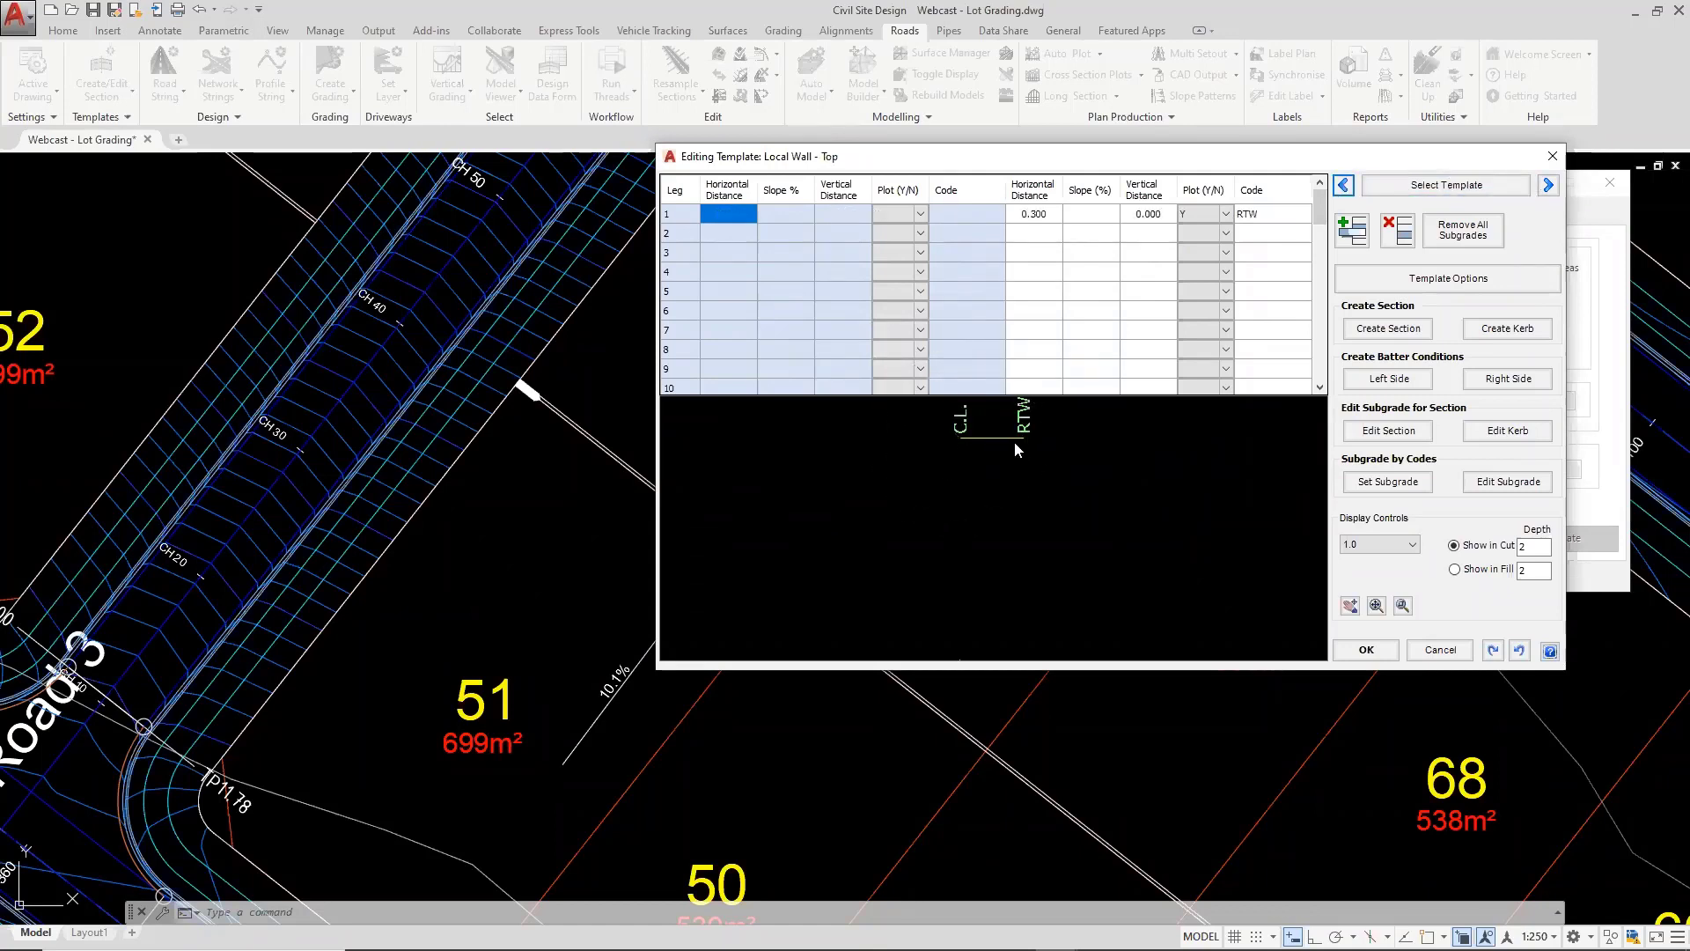
click(529, 401)
click(529, 389)
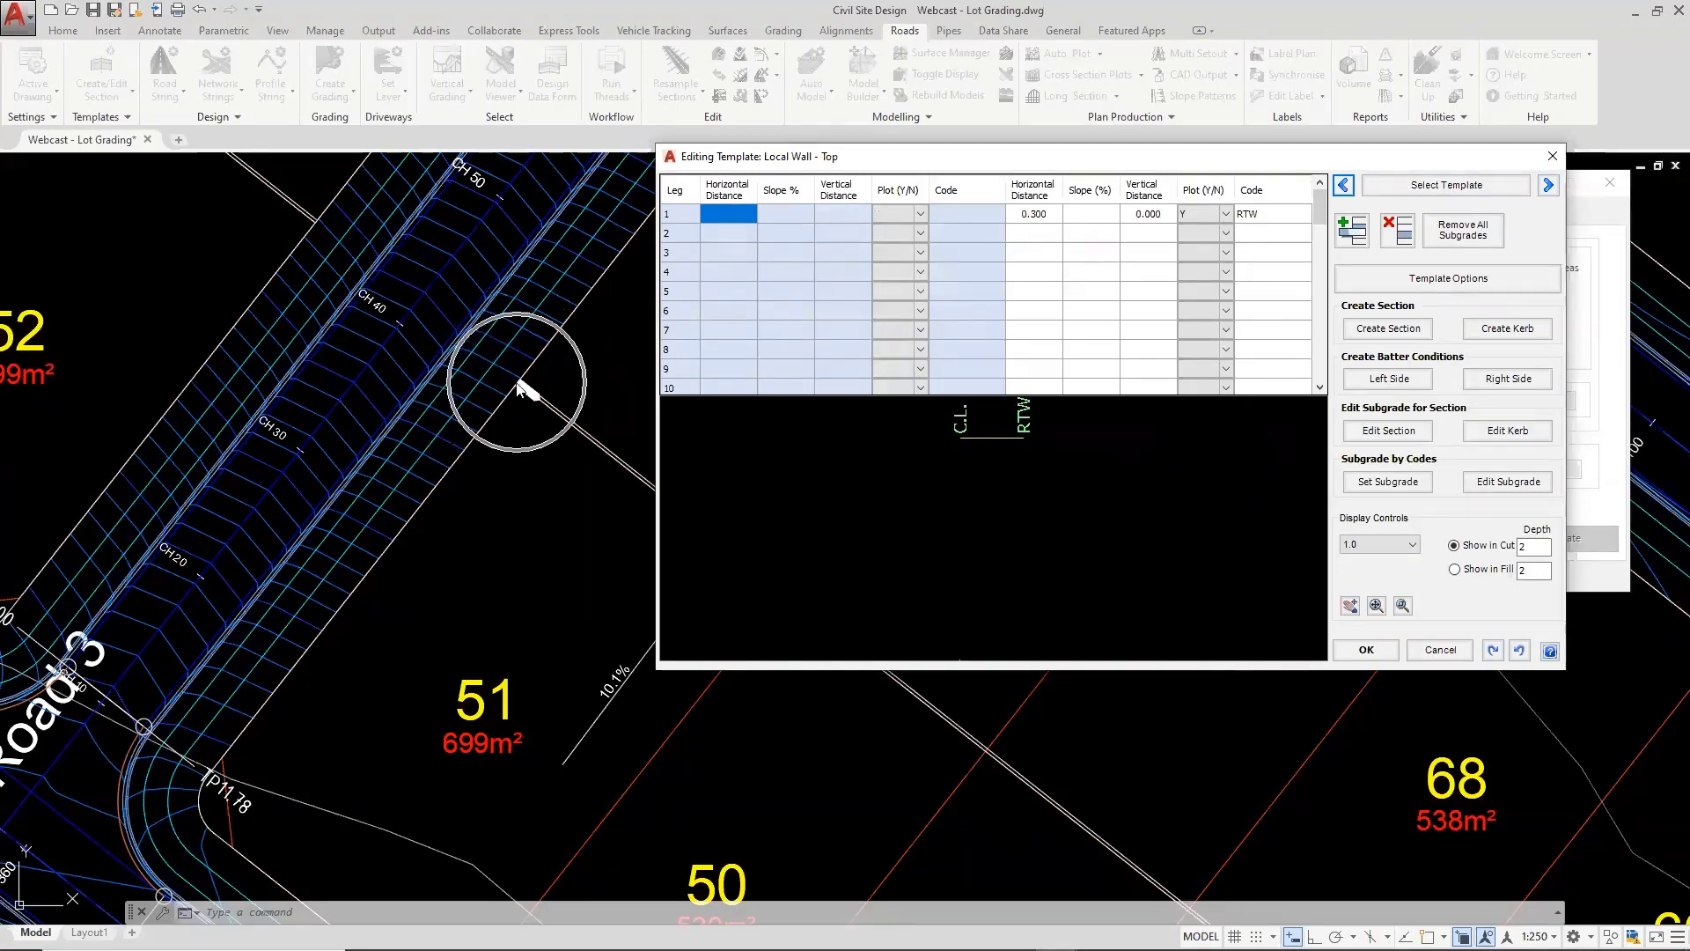
click(524, 412)
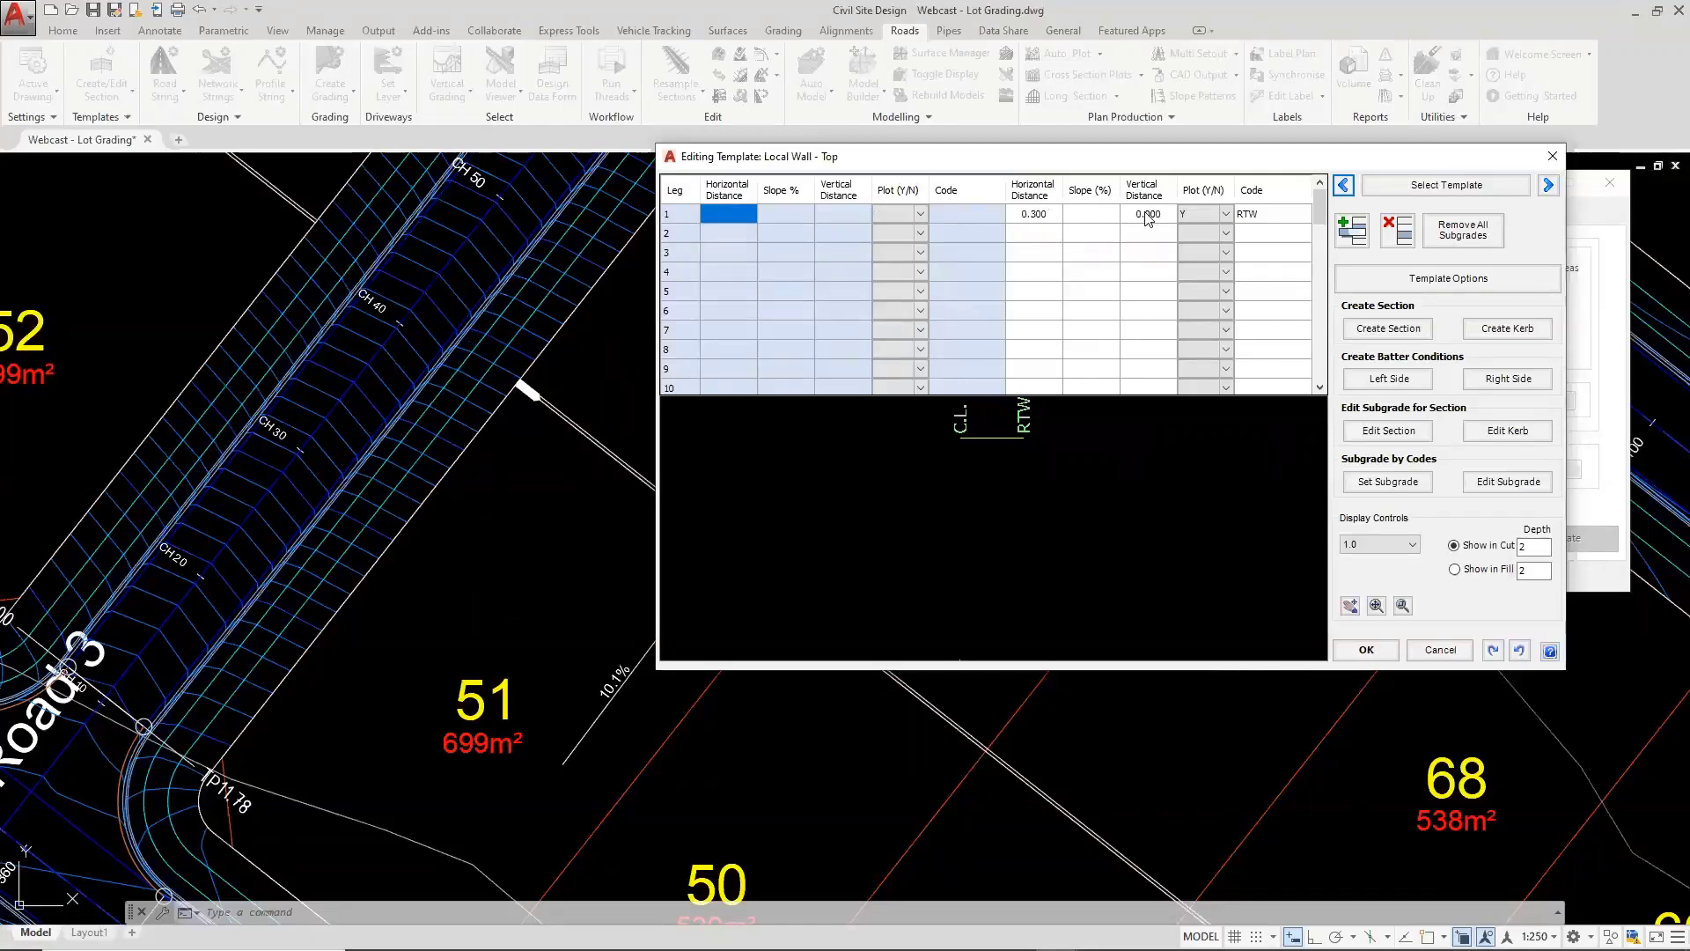
click(1197, 215)
click(1197, 214)
click(1548, 185)
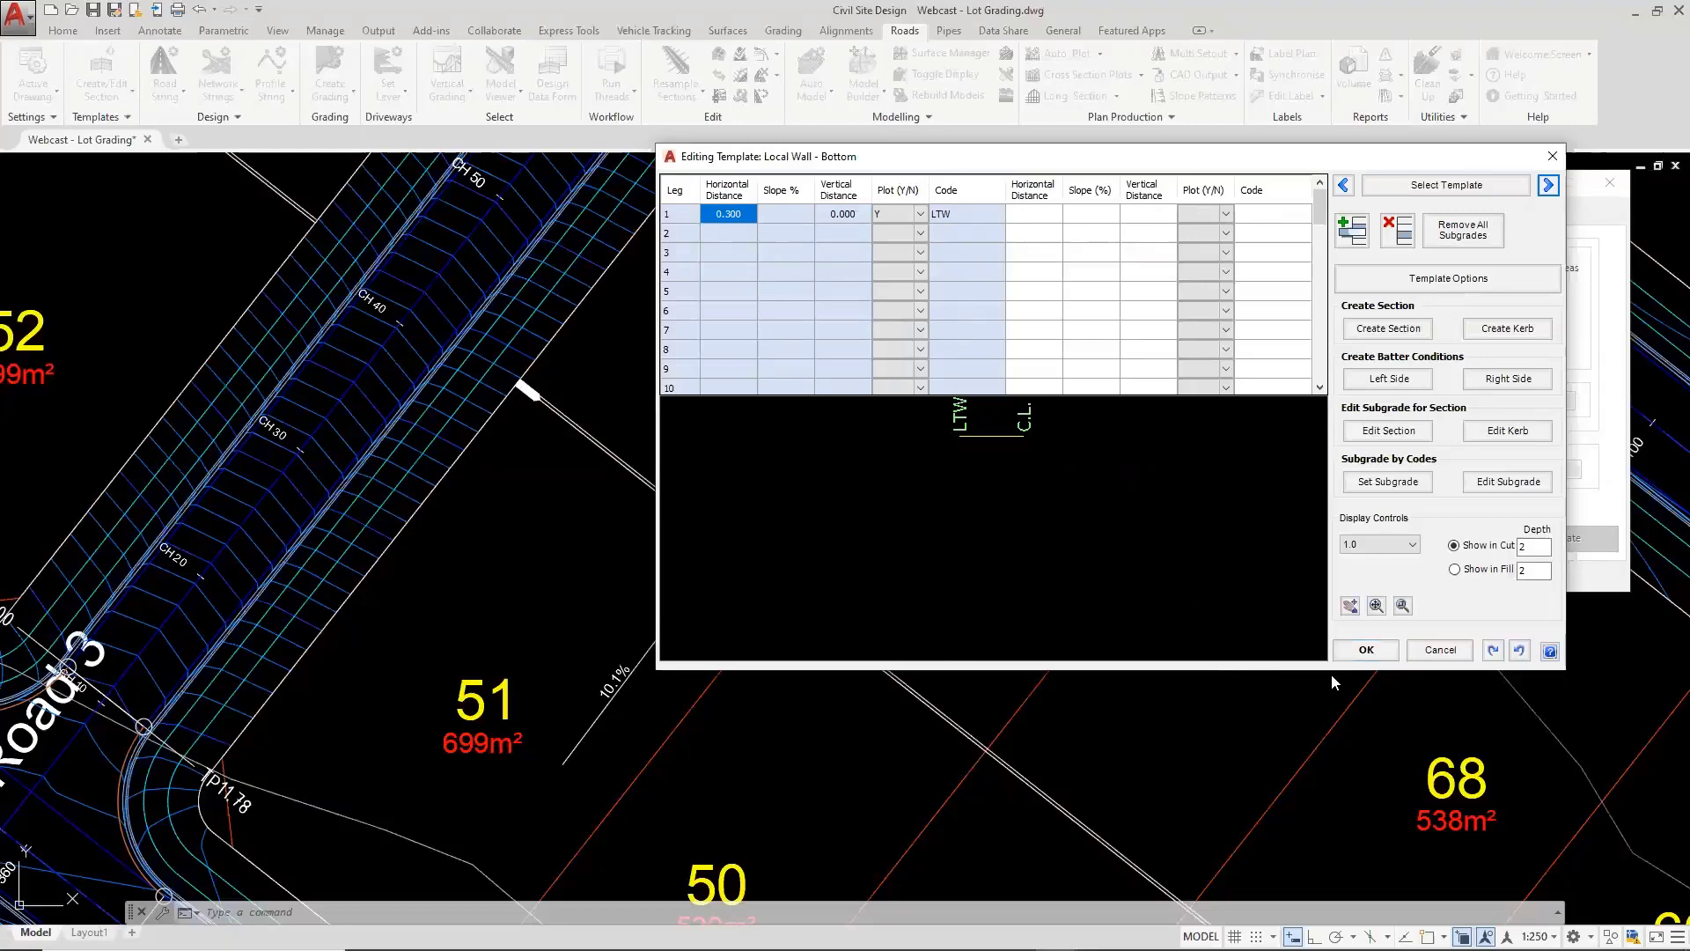
click(1369, 652)
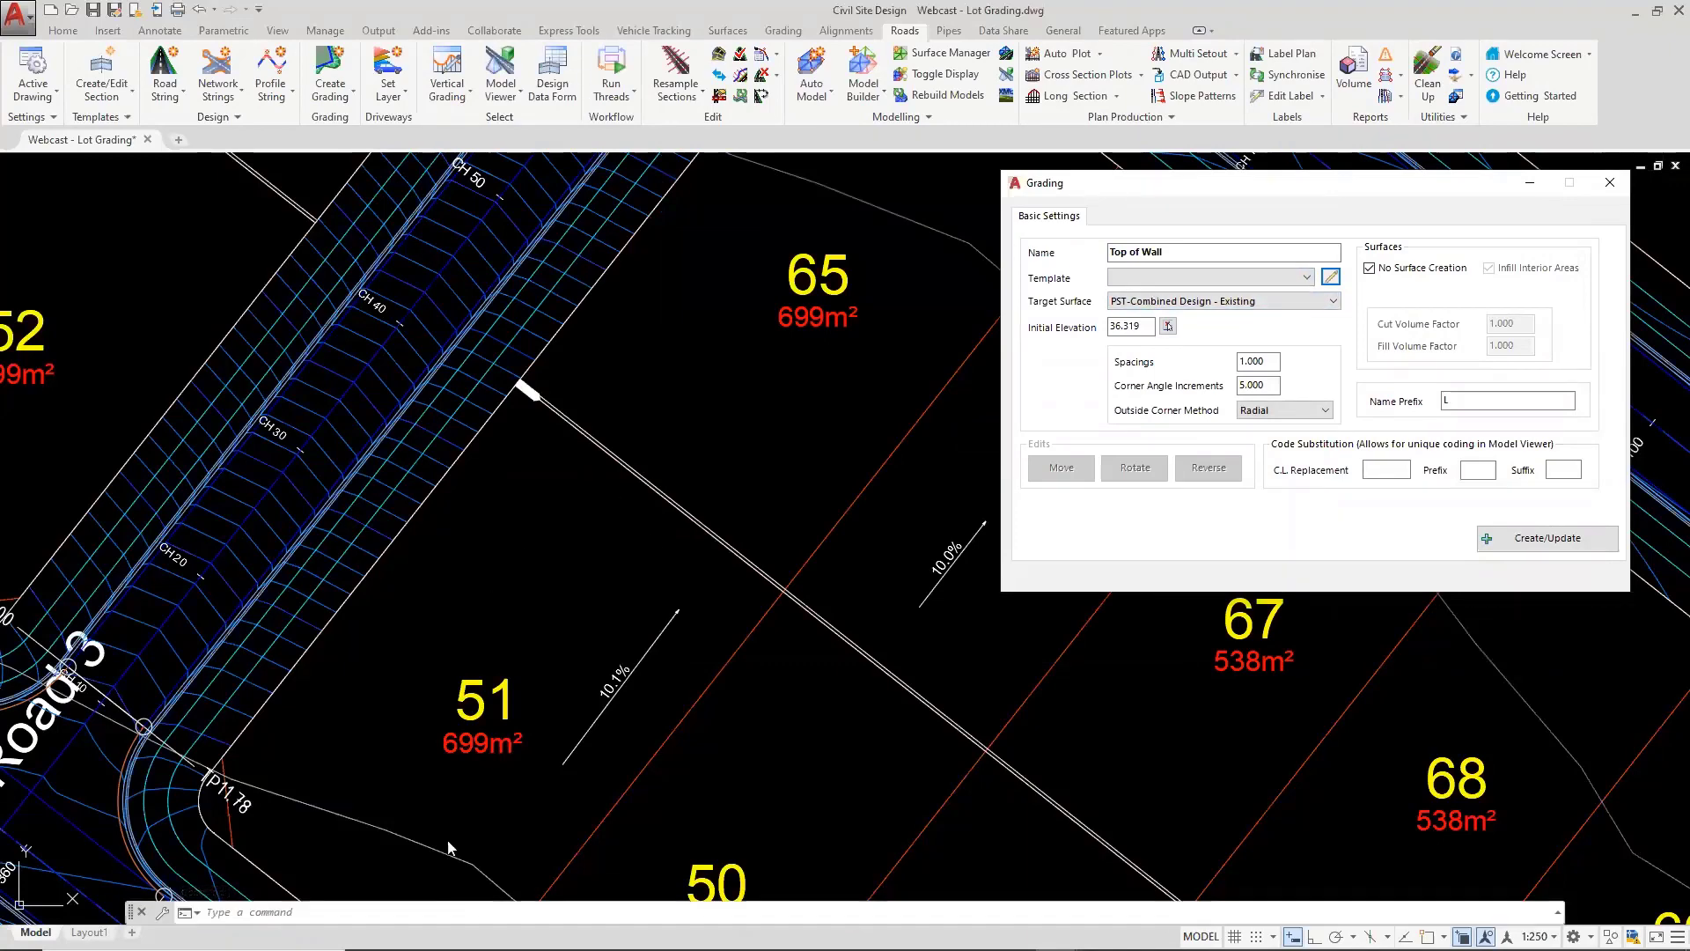
Assign the Wall - Top template to the Top of Wall grading
scroll(544, 570, down, 2)
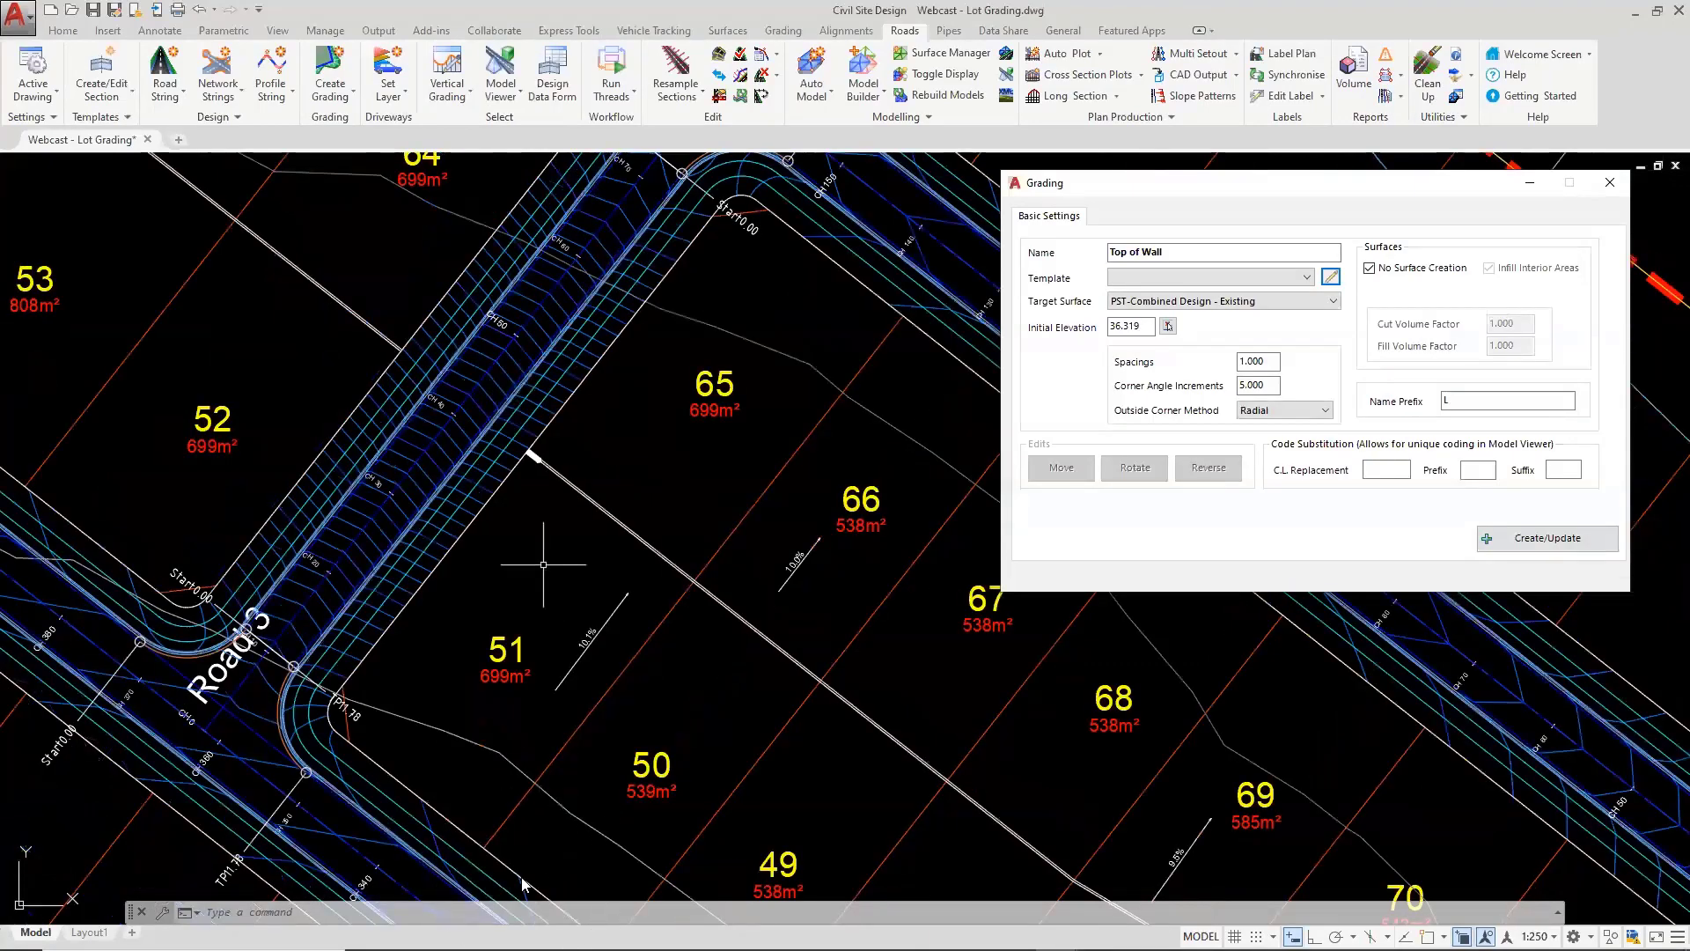
click(947, 353)
click(1268, 278)
click(1159, 614)
Pick the grading's initial elevation from the surface at the rear corner shared by lots 65 and 66
drag(1142, 326, 1085, 351)
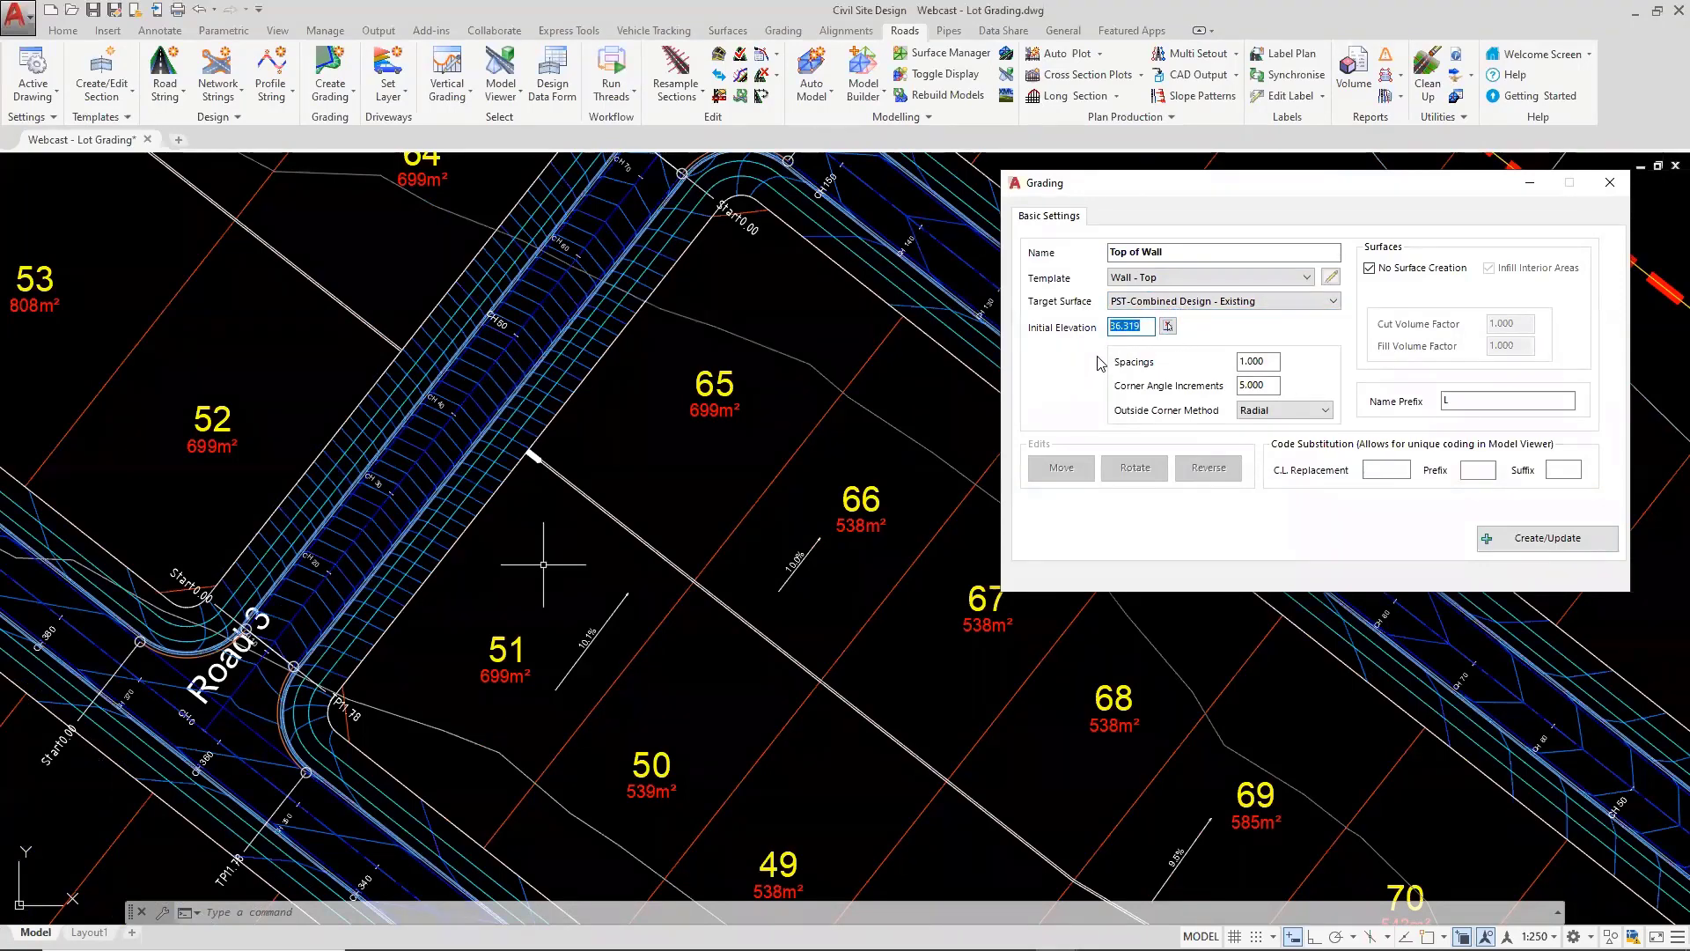
click(1167, 326)
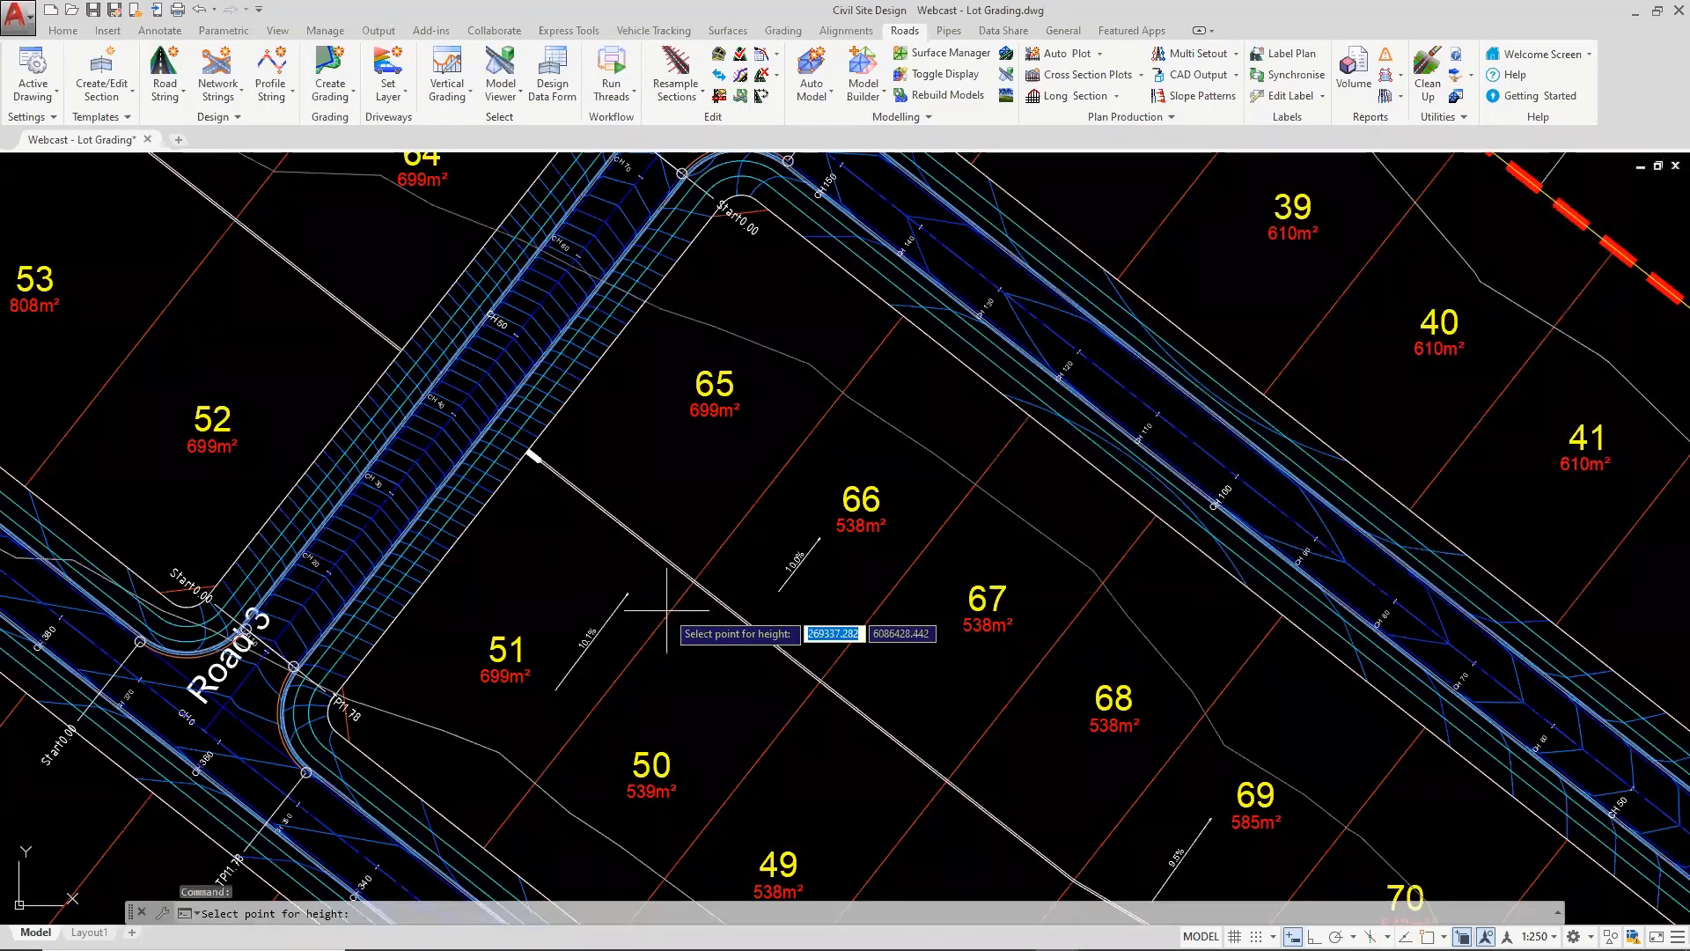
click(691, 560)
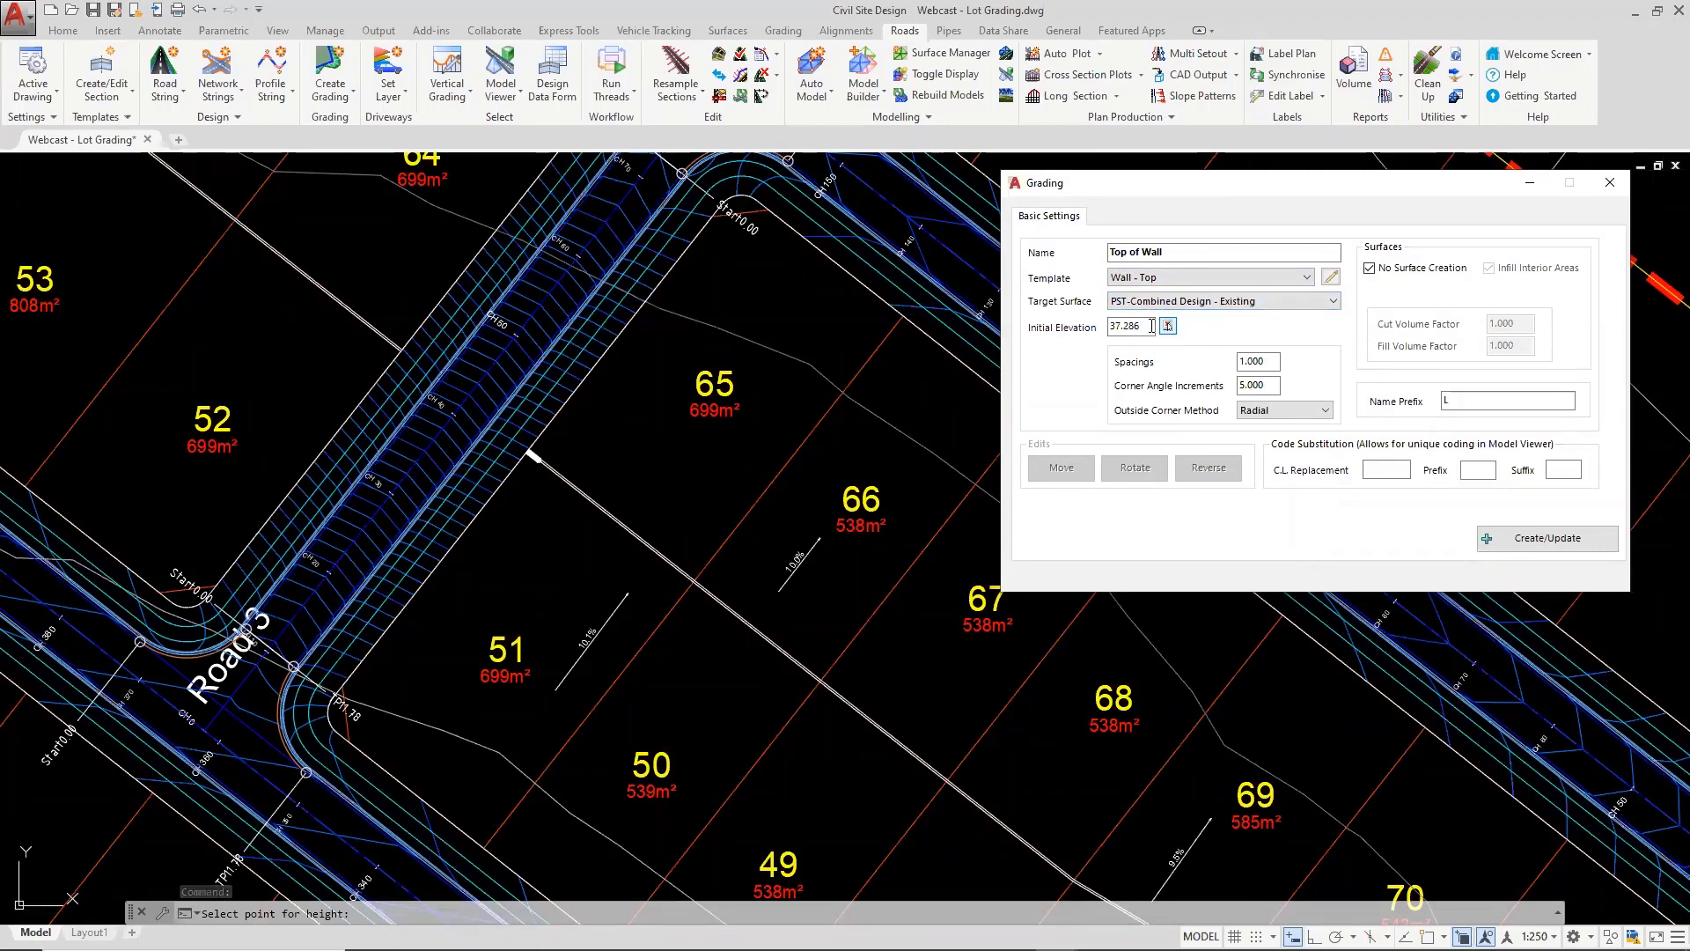
Set the grading's spacings to 5
drag(1145, 326, 1091, 331)
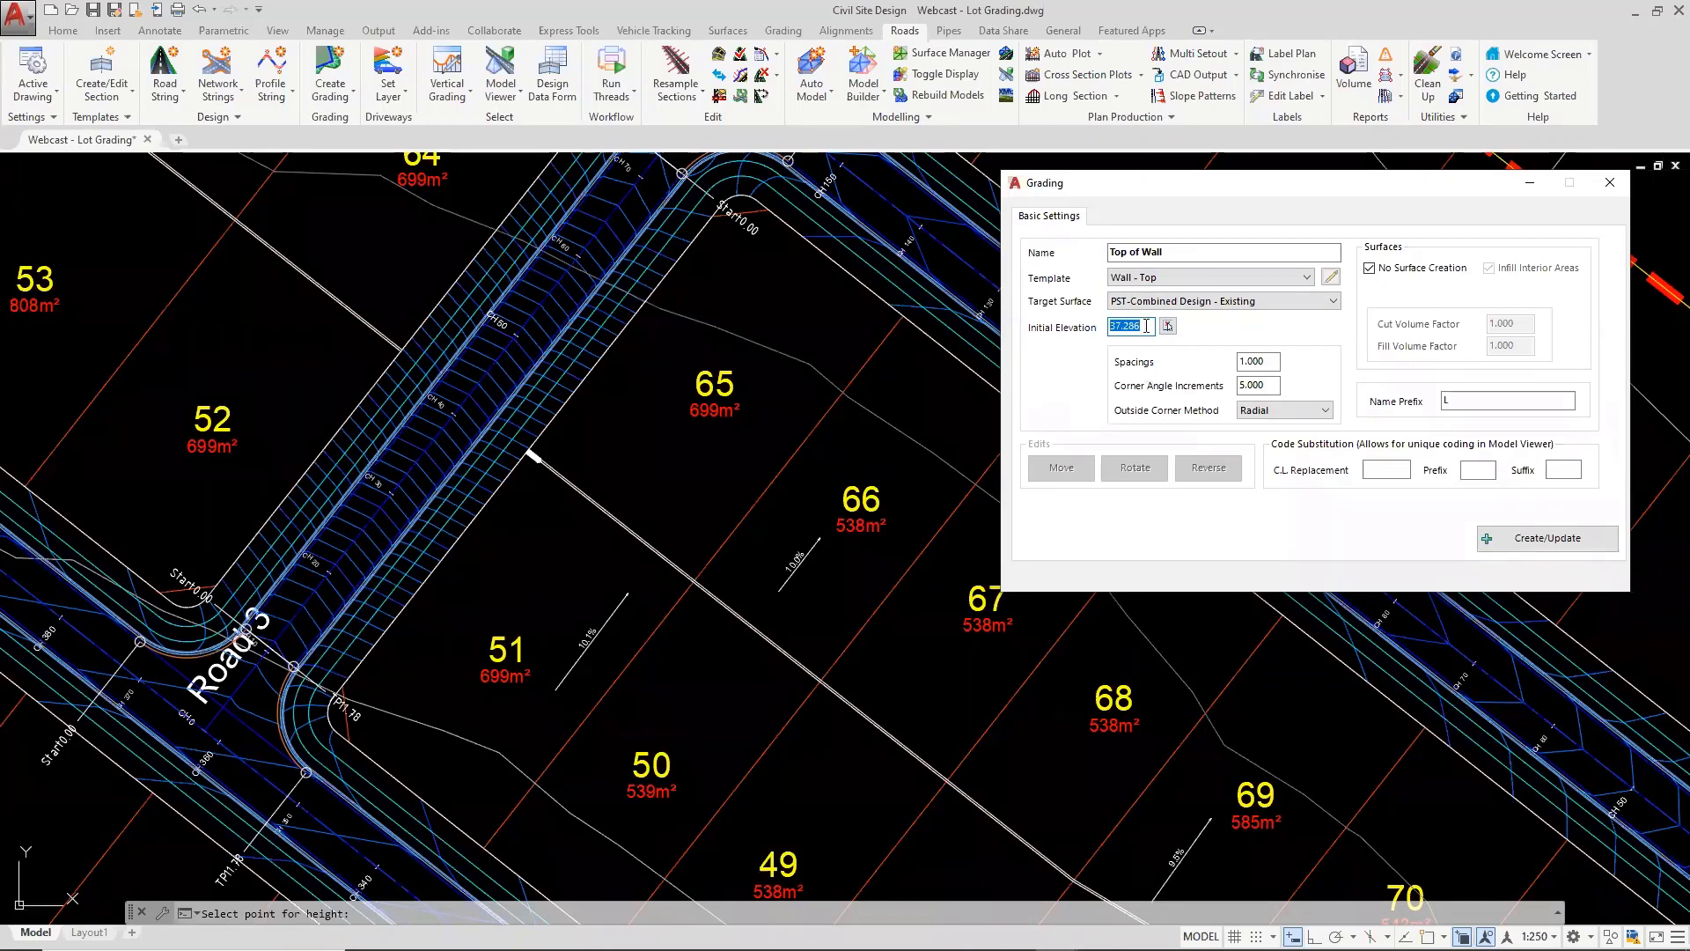
key(Tab)
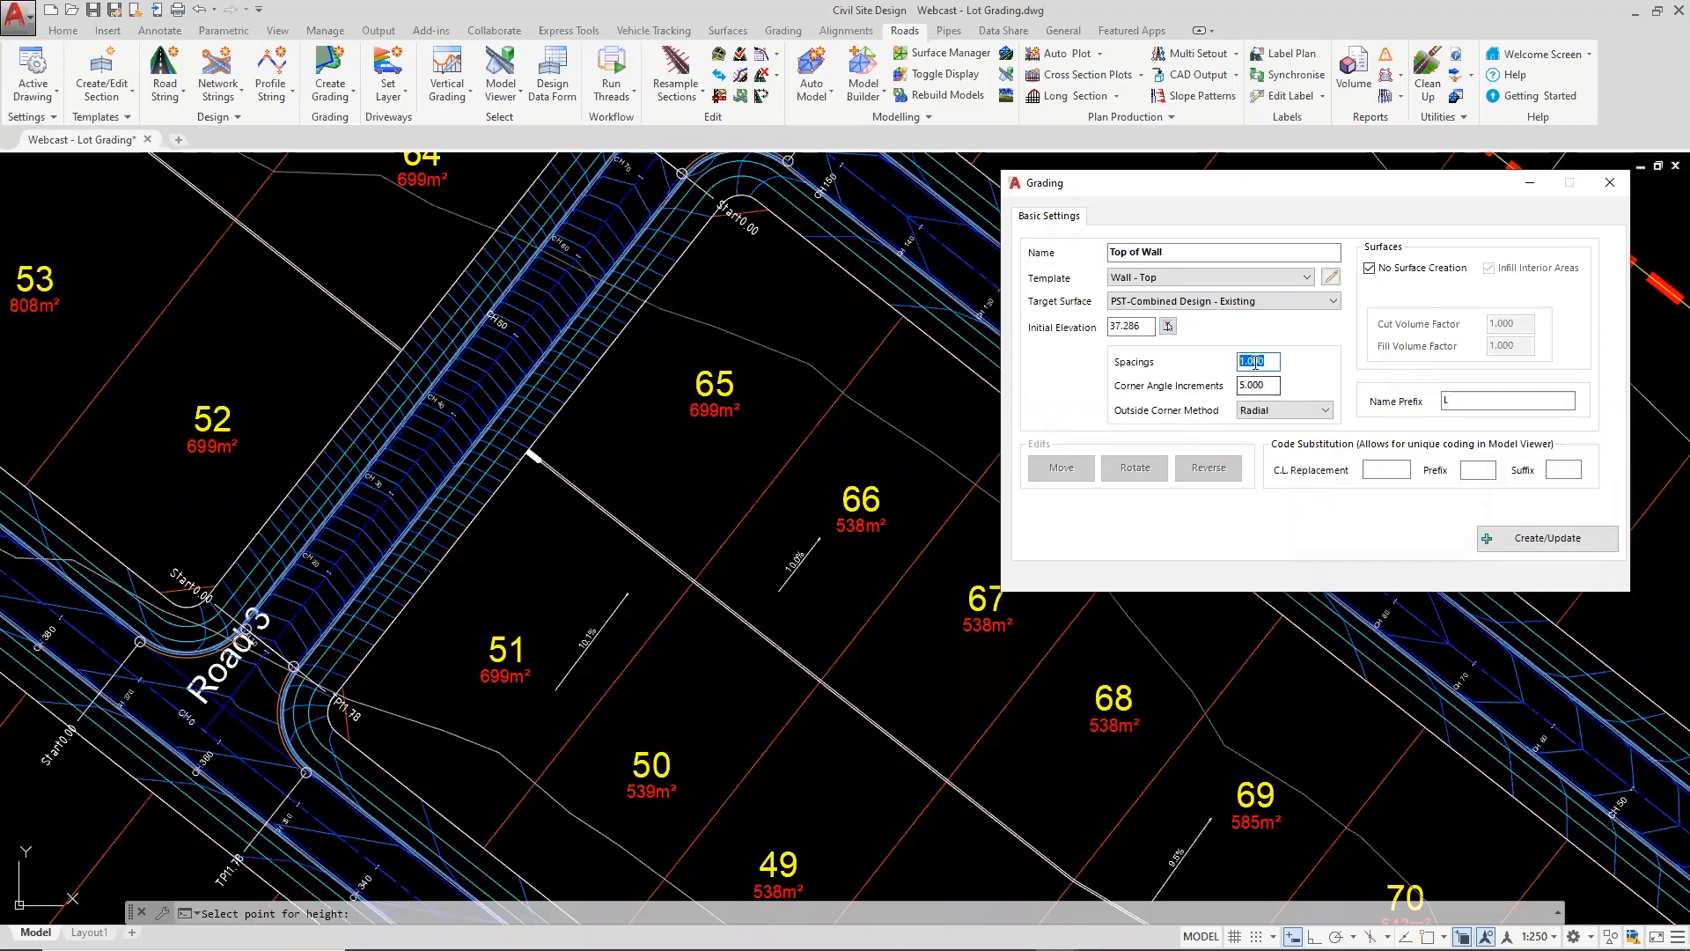
text(5)
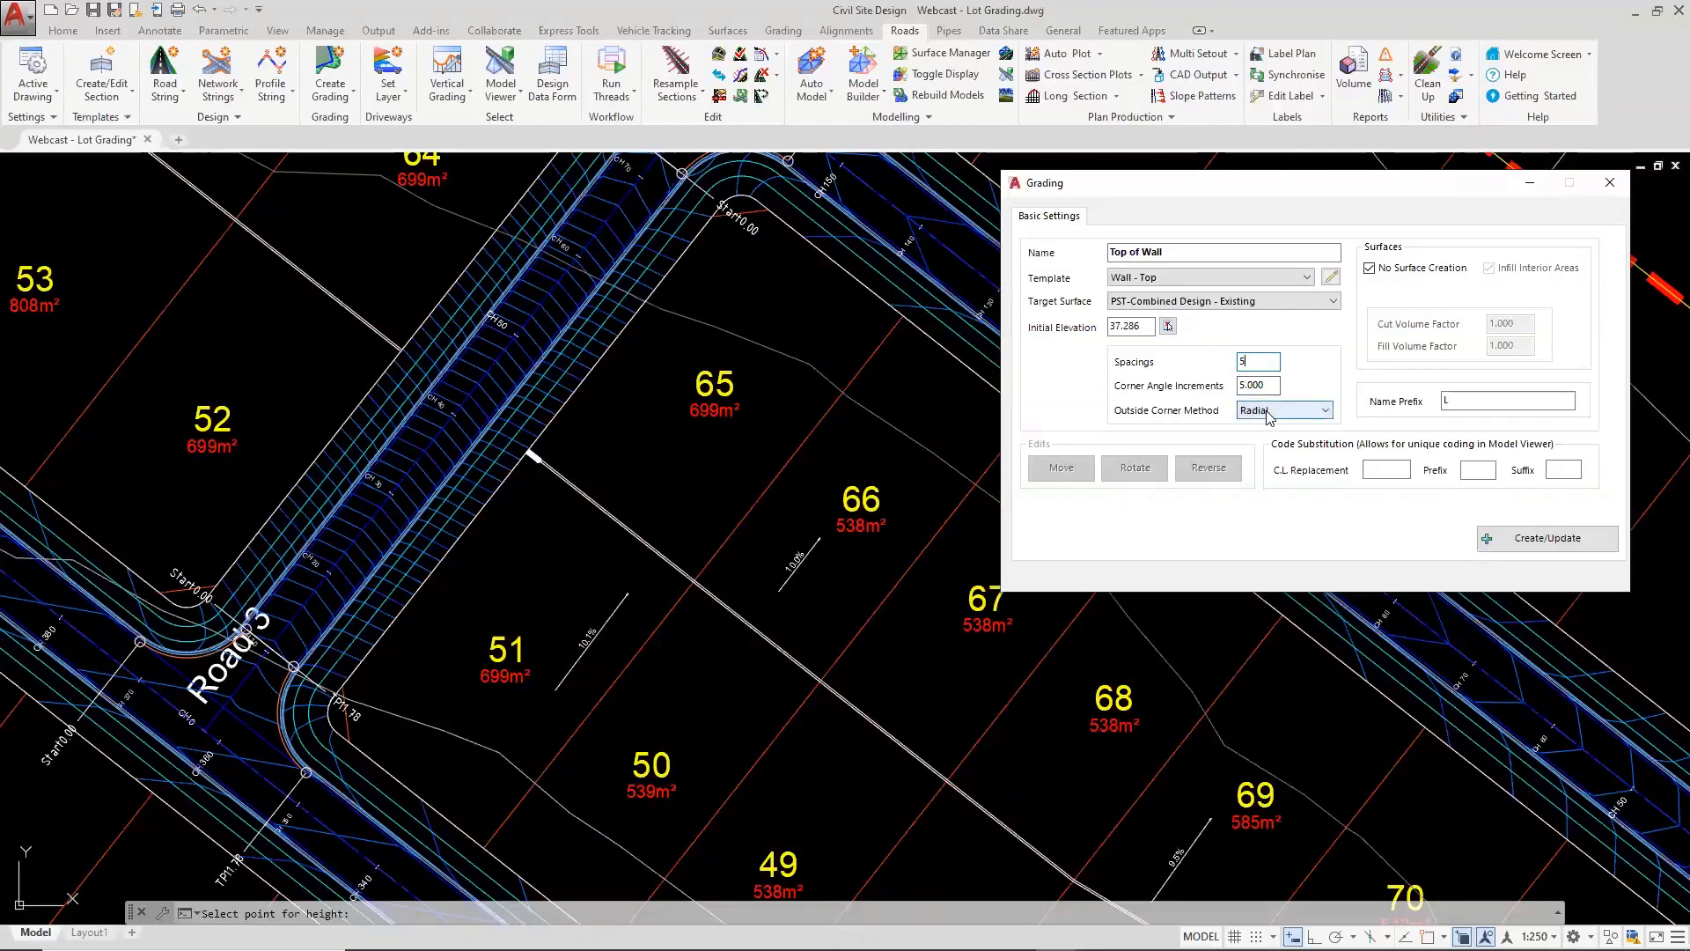
Compare against the existing pad's corners near lot 202 and set the grading's outside corner method to Mitre
scroll(751, 548, down, 4)
middle_drag(1195, 737, 429, 418)
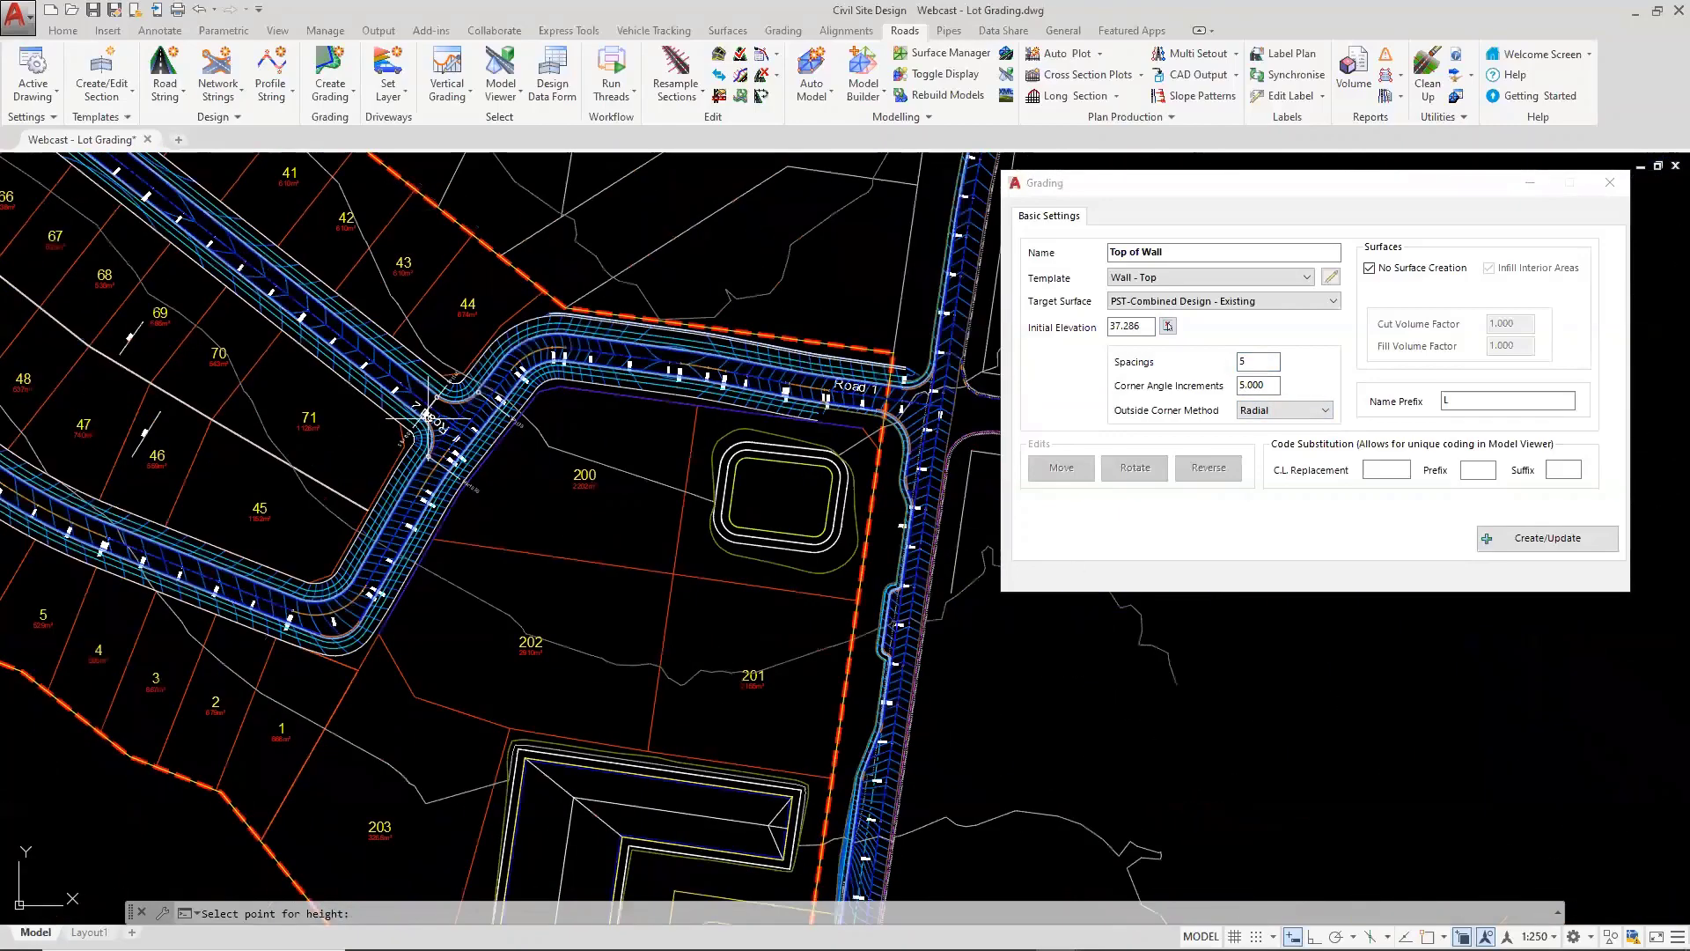
middle_drag(564, 818, 542, 698)
scroll(466, 728, up, 2)
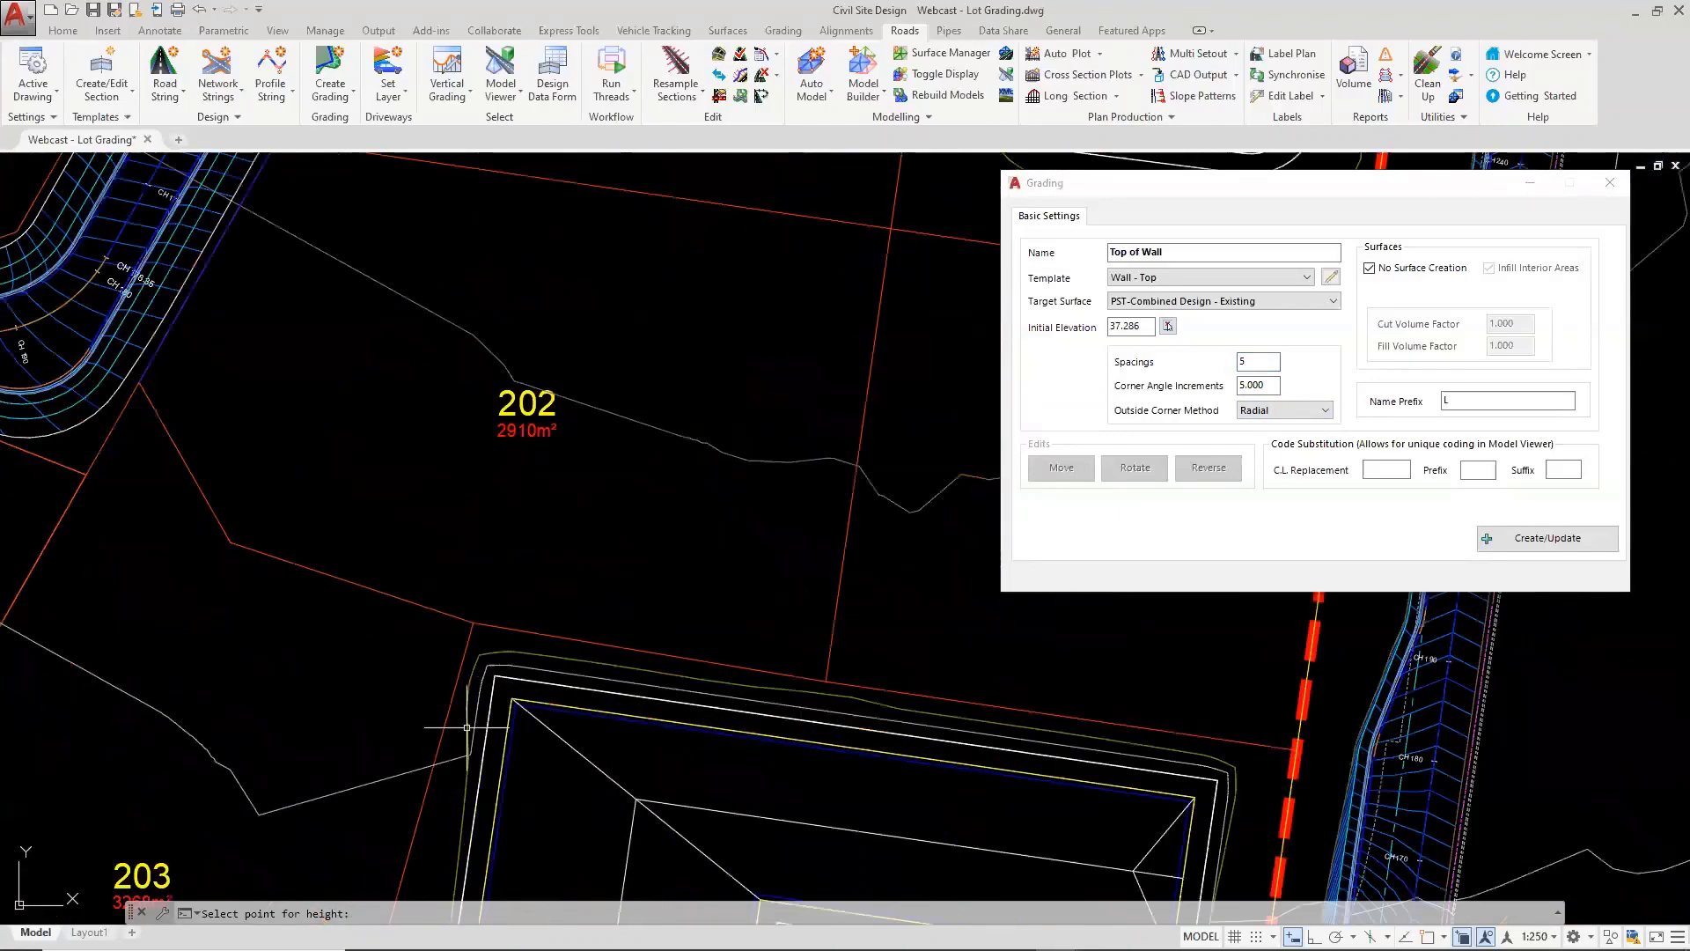
scroll(466, 727, up, 3)
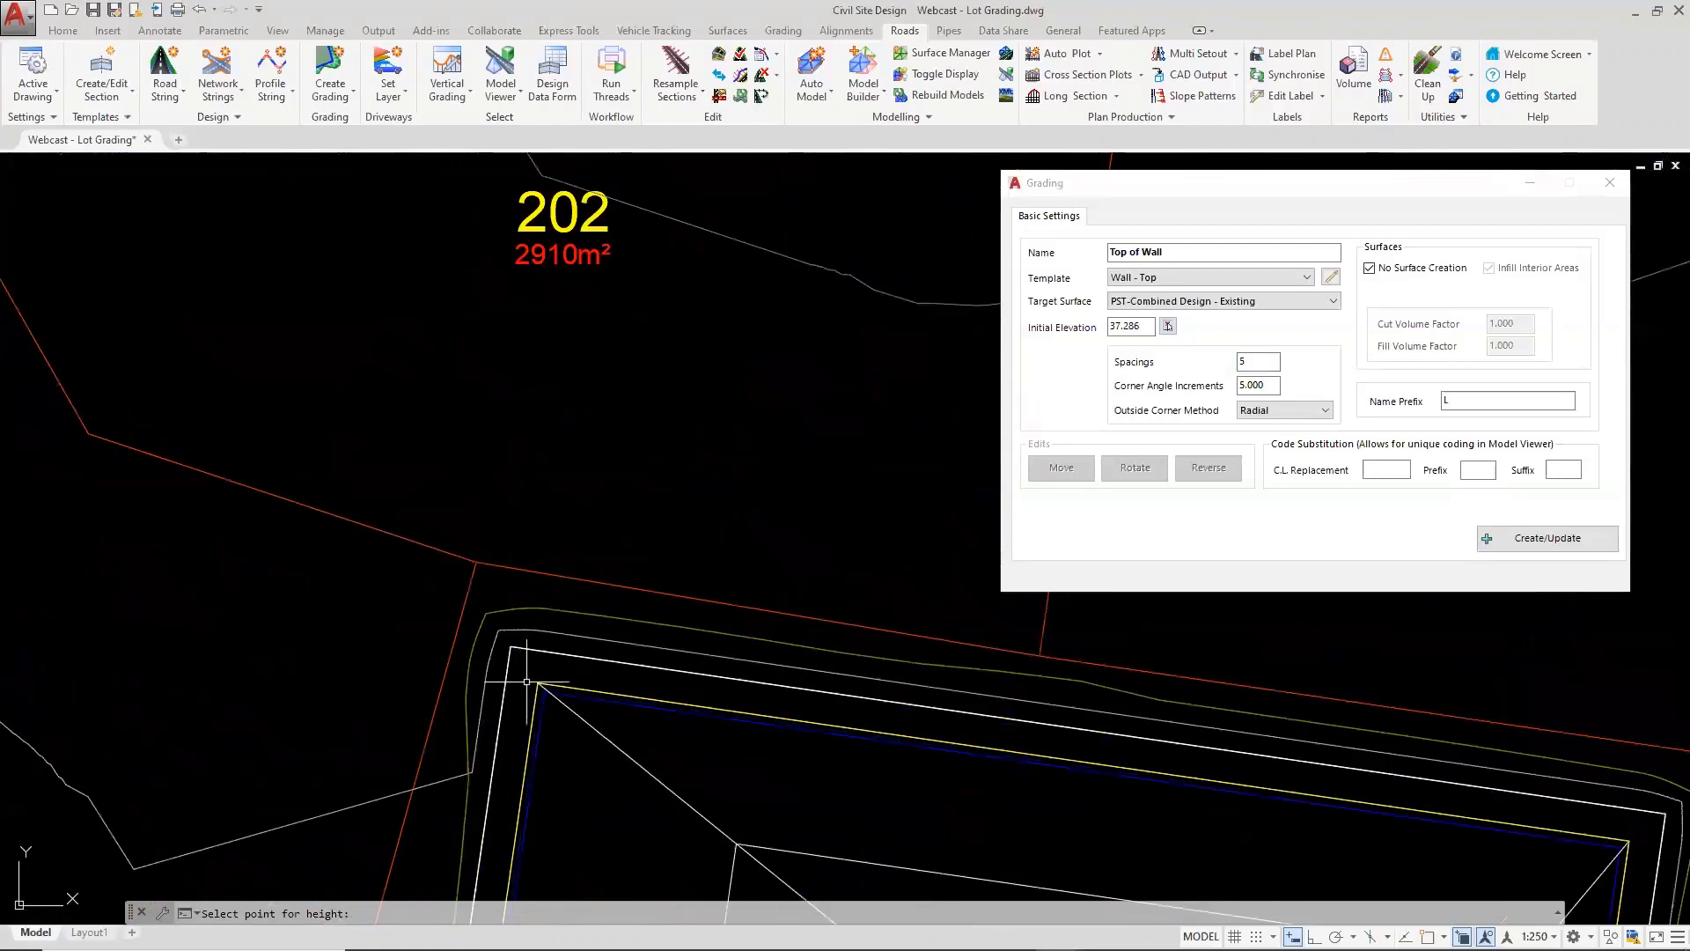
click(1251, 385)
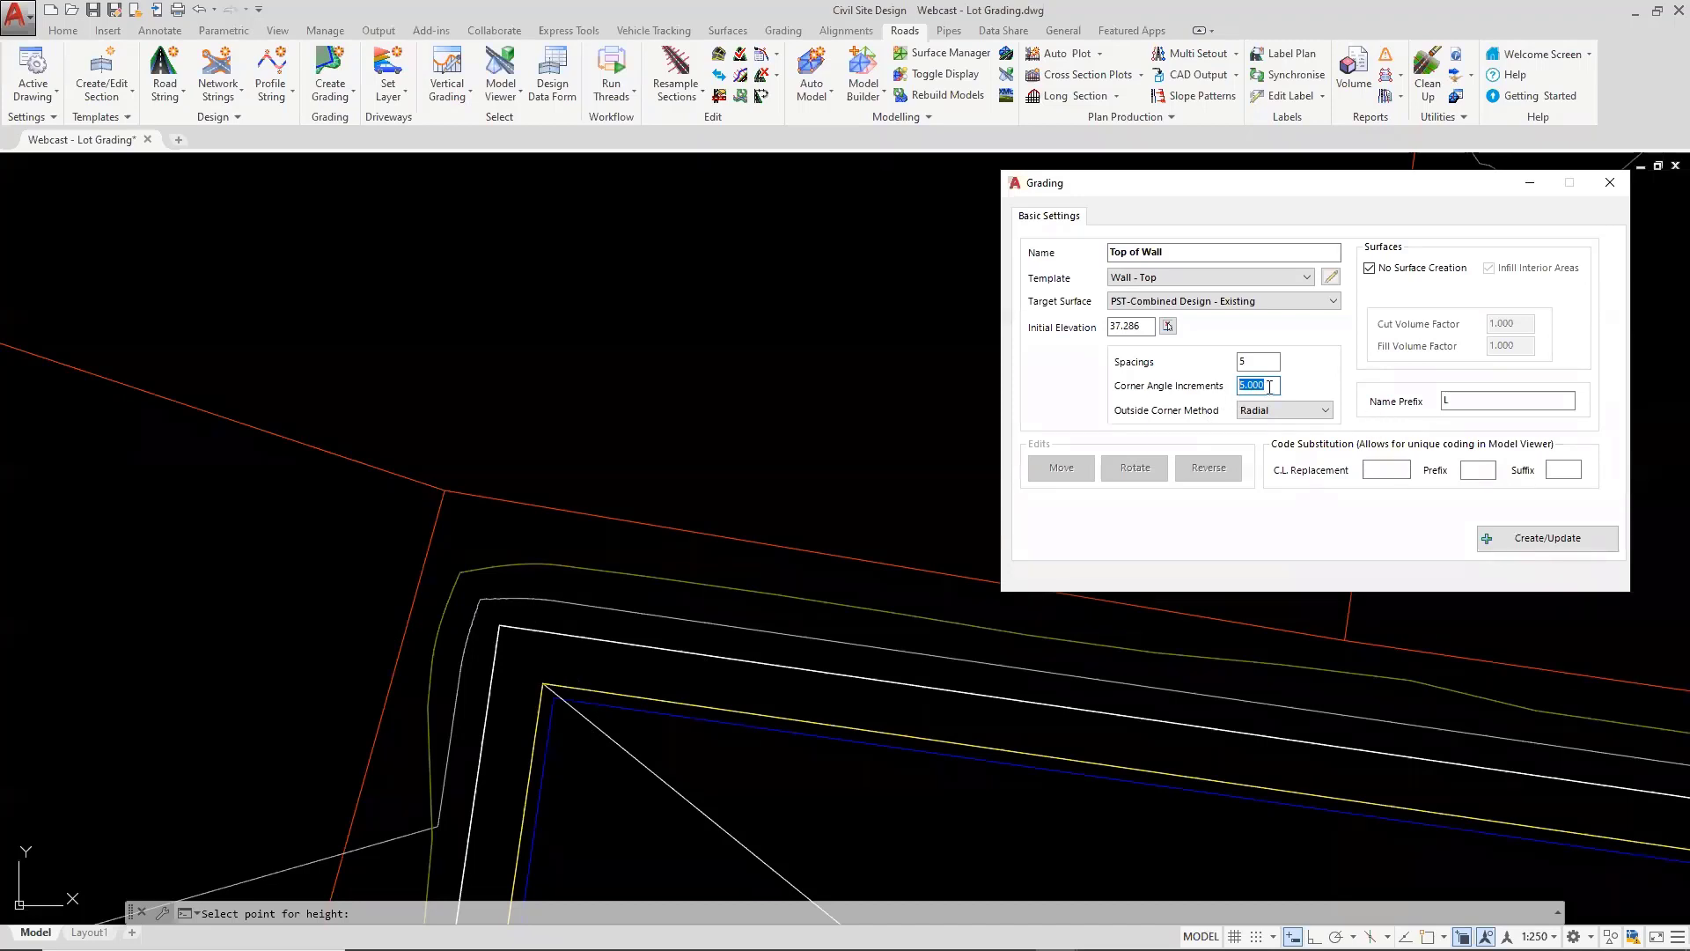
click(1277, 412)
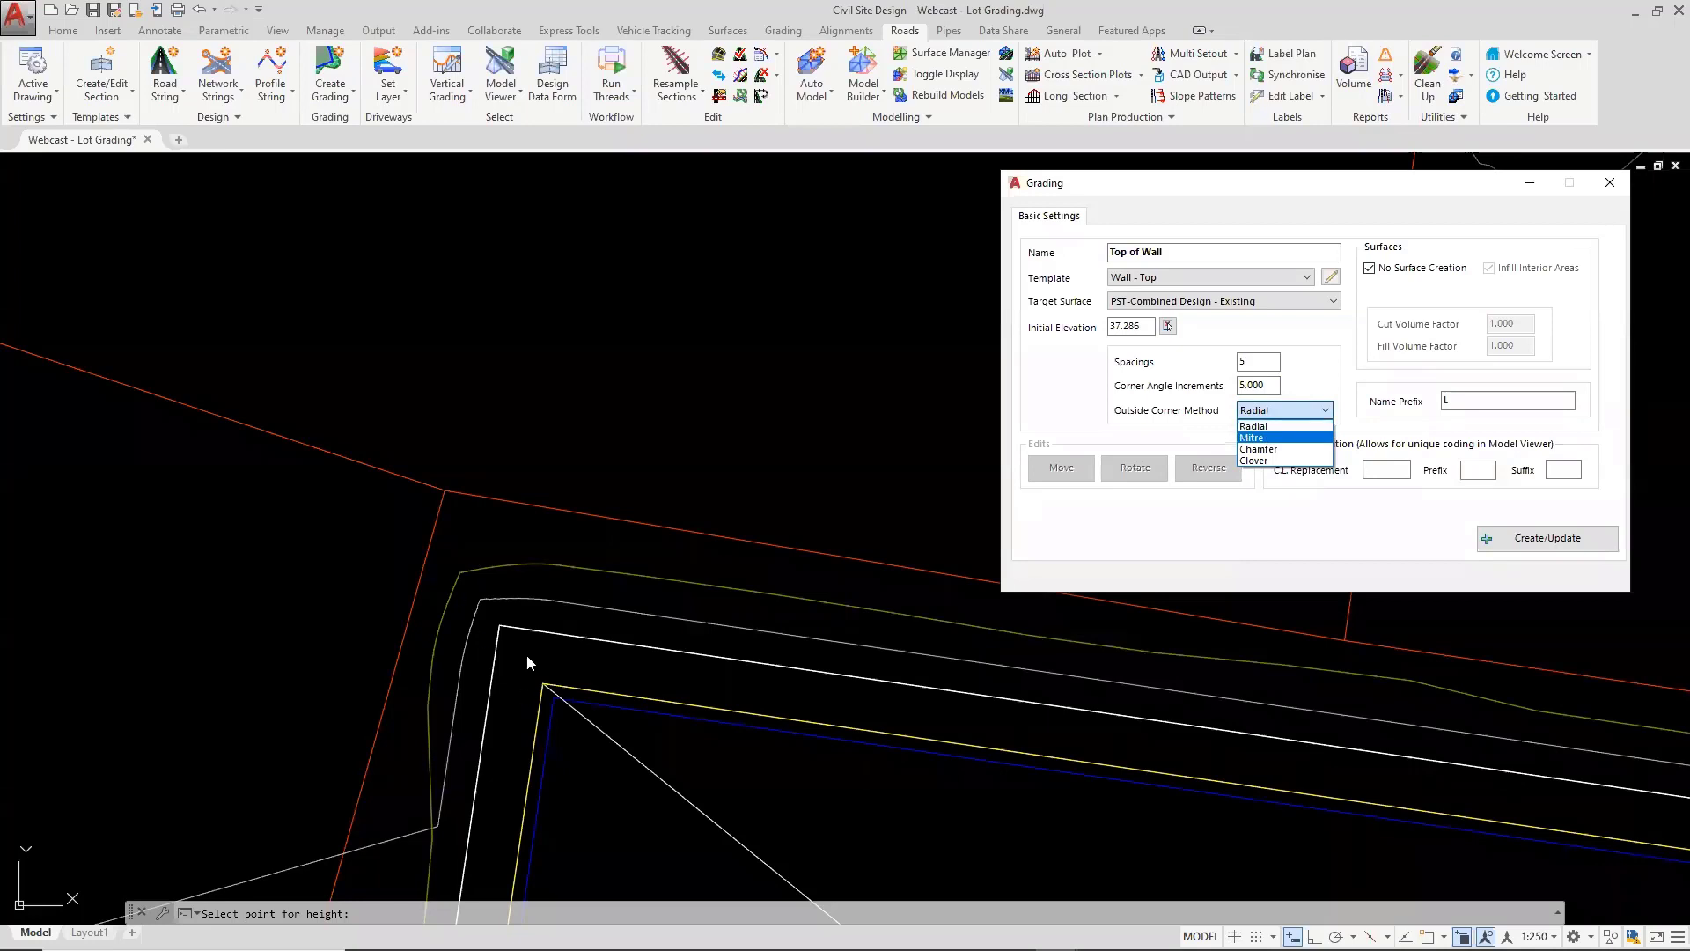
click(1278, 439)
scroll(603, 679, down, 8)
middle_drag(366, 365, 609, 616)
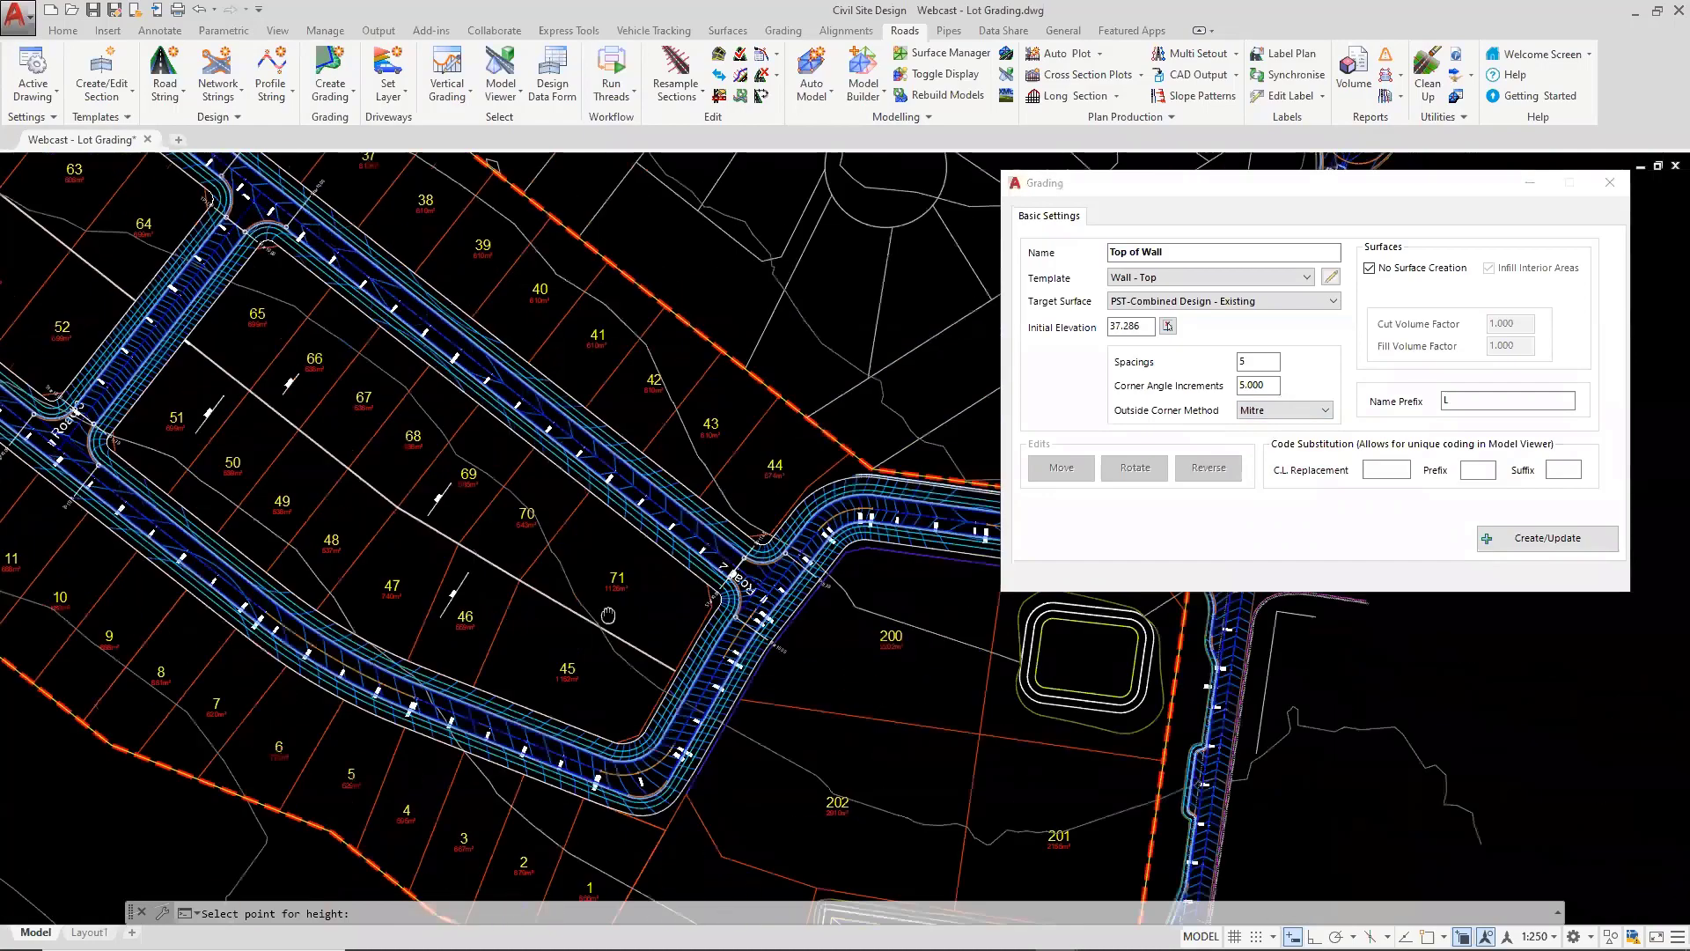
scroll(371, 506, up, 2)
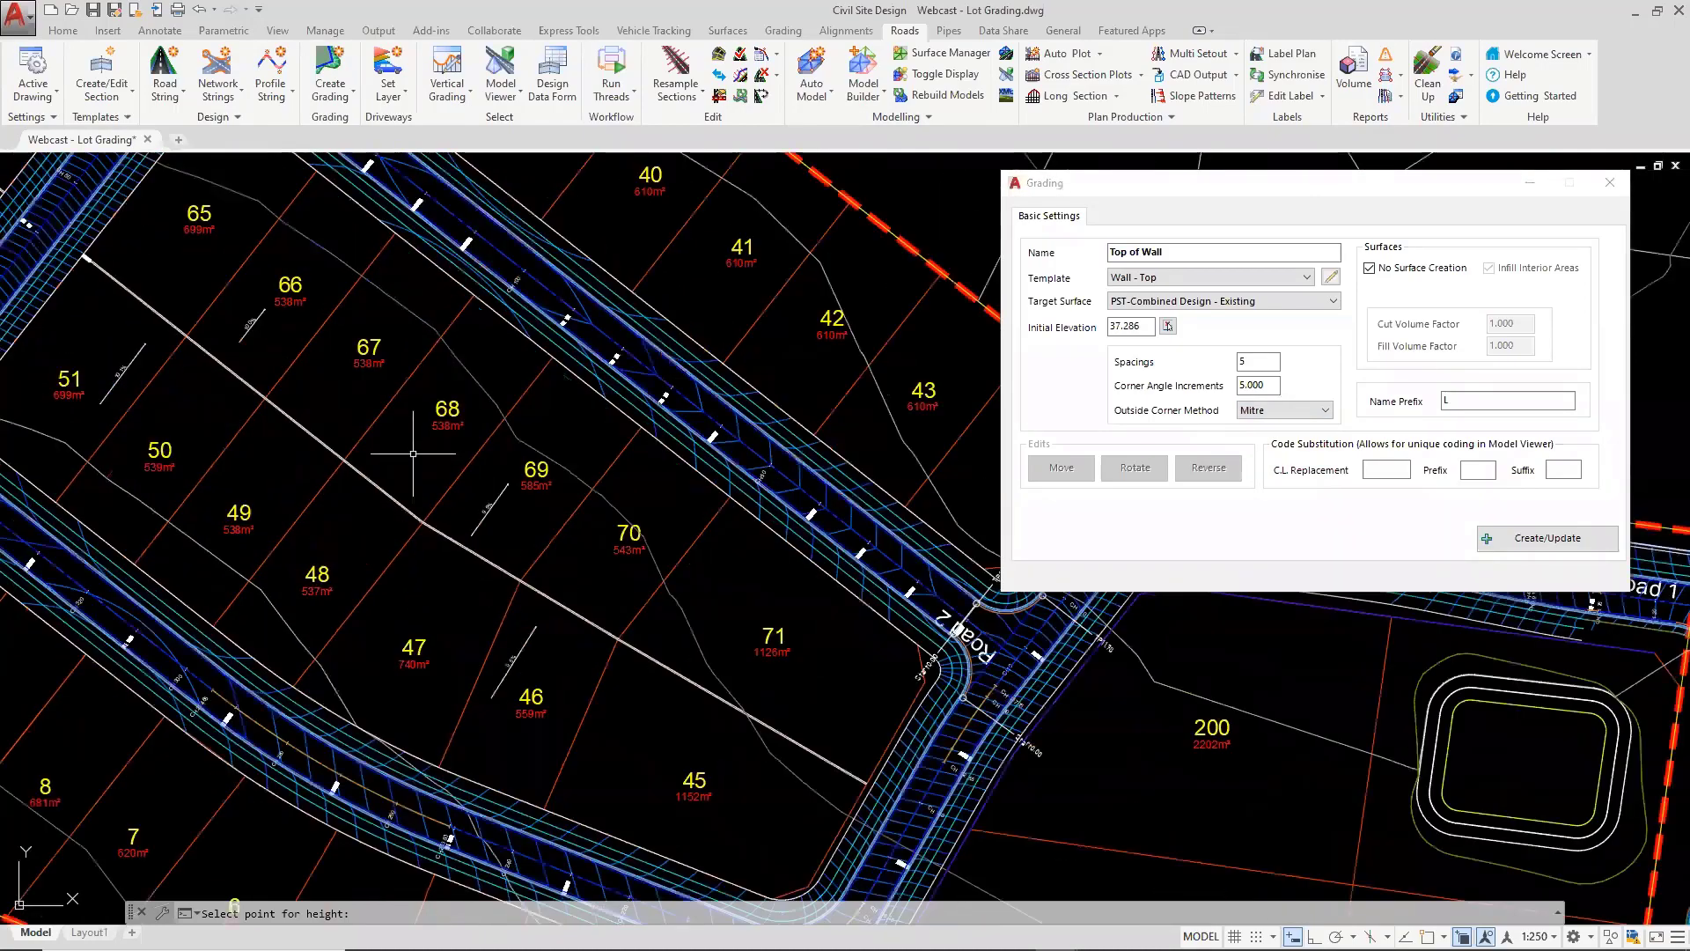
middle_drag(412, 453, 498, 491)
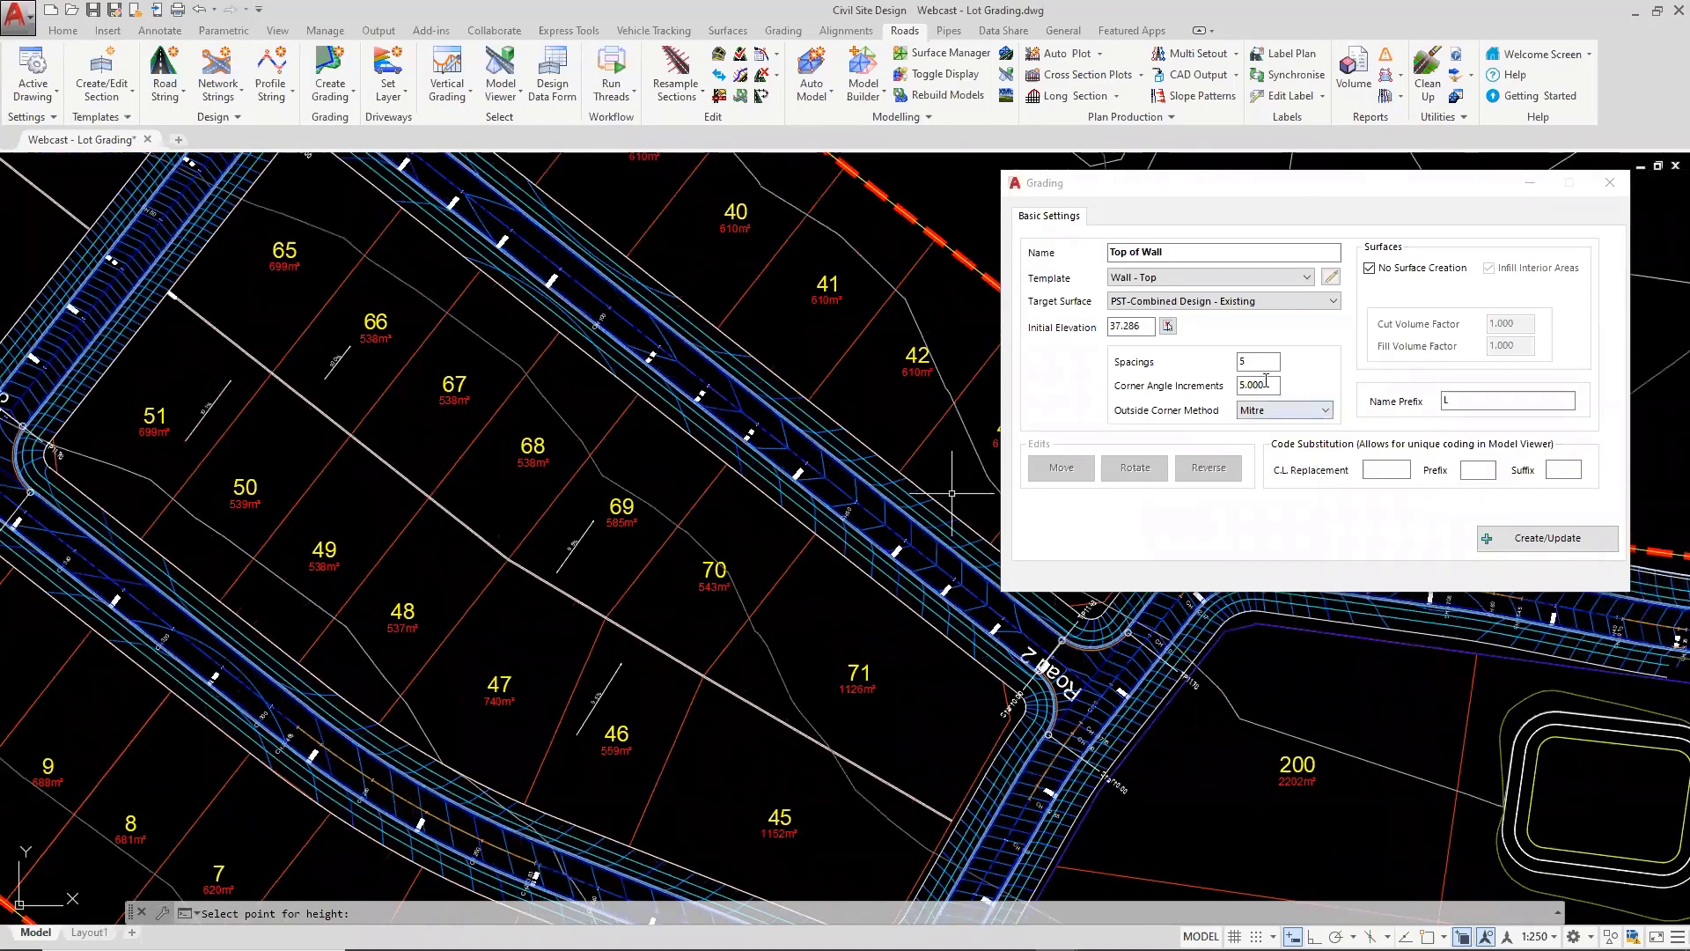
key(Tab)
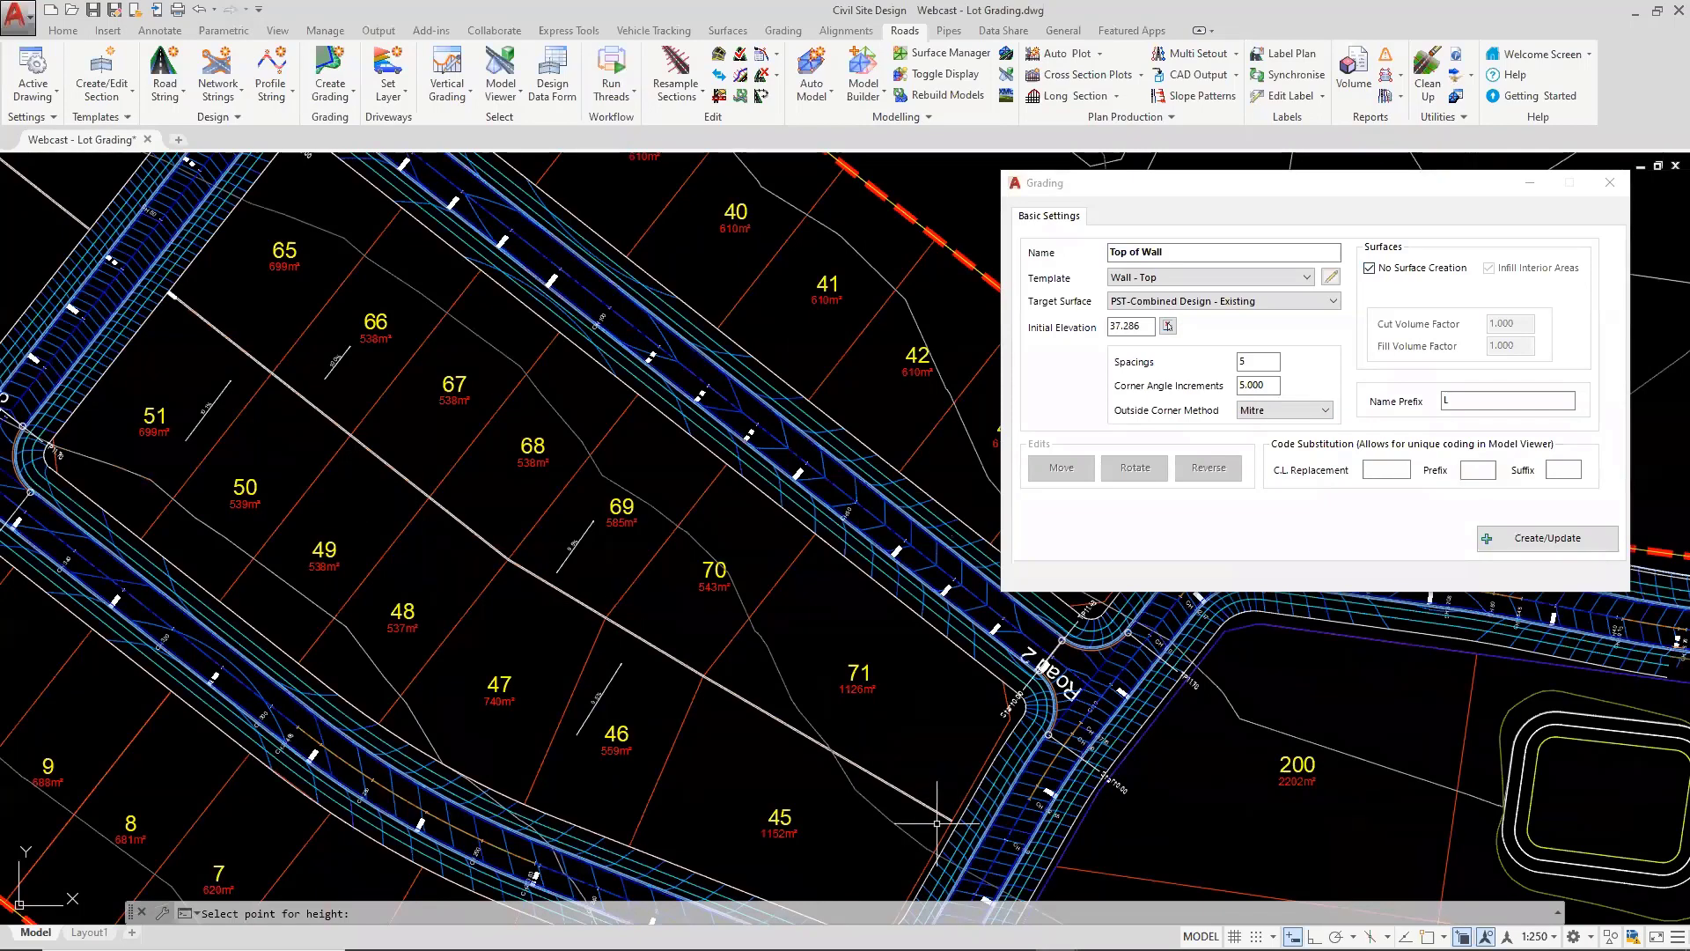
click(1370, 268)
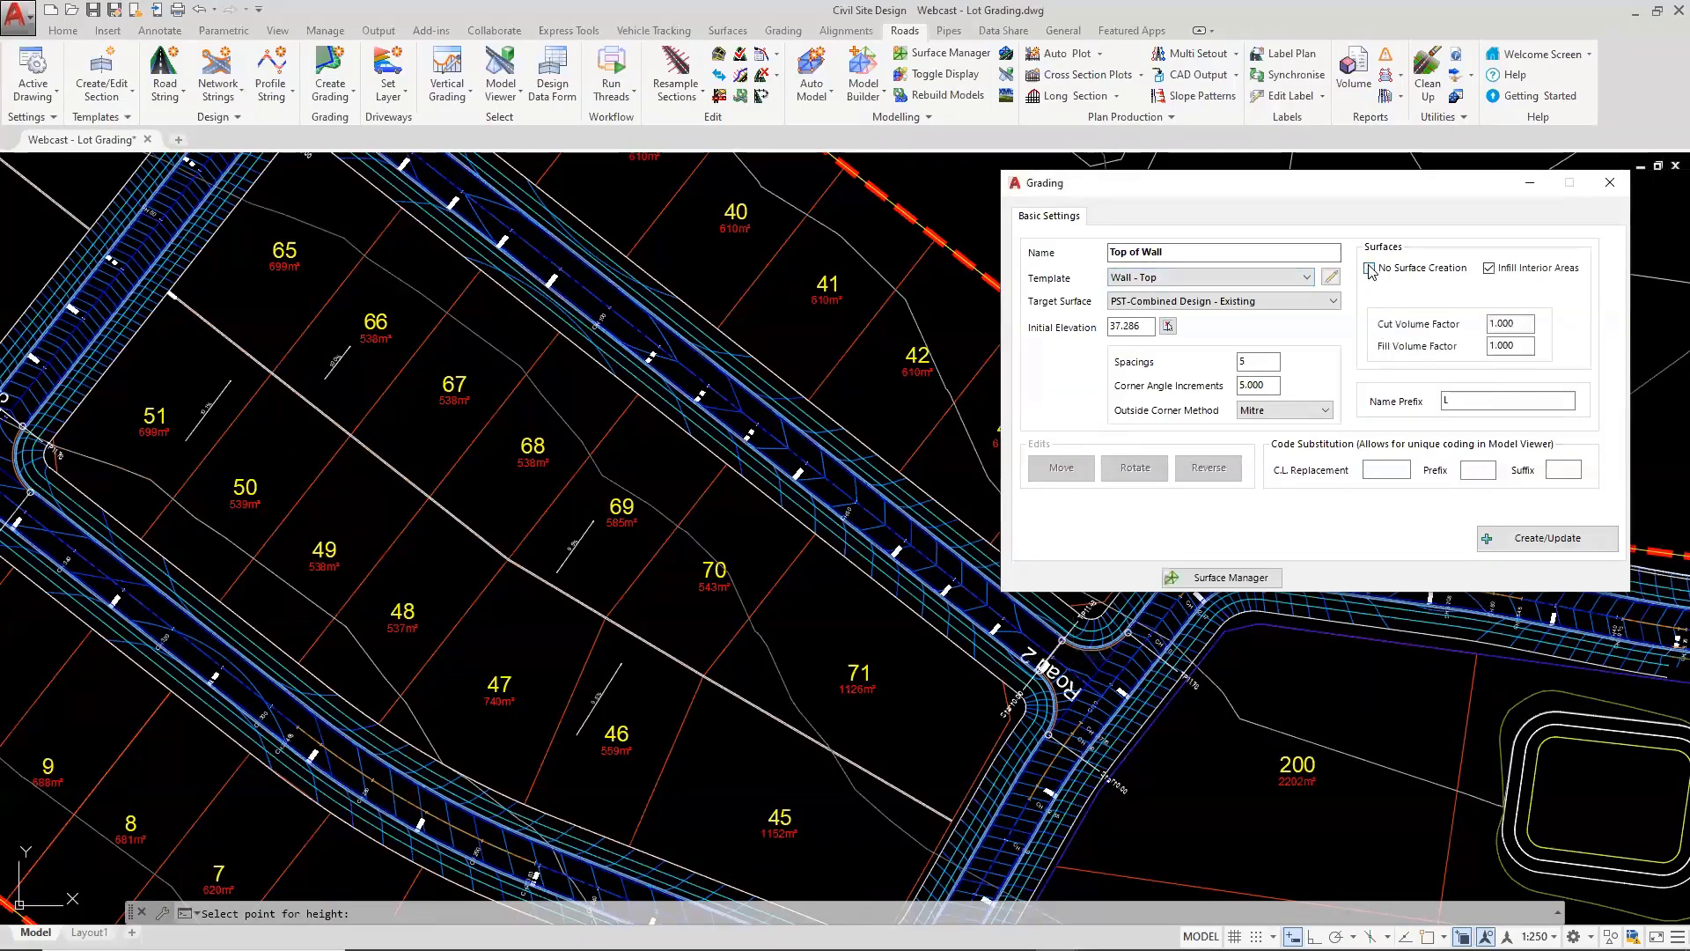
click(1489, 268)
click(1370, 267)
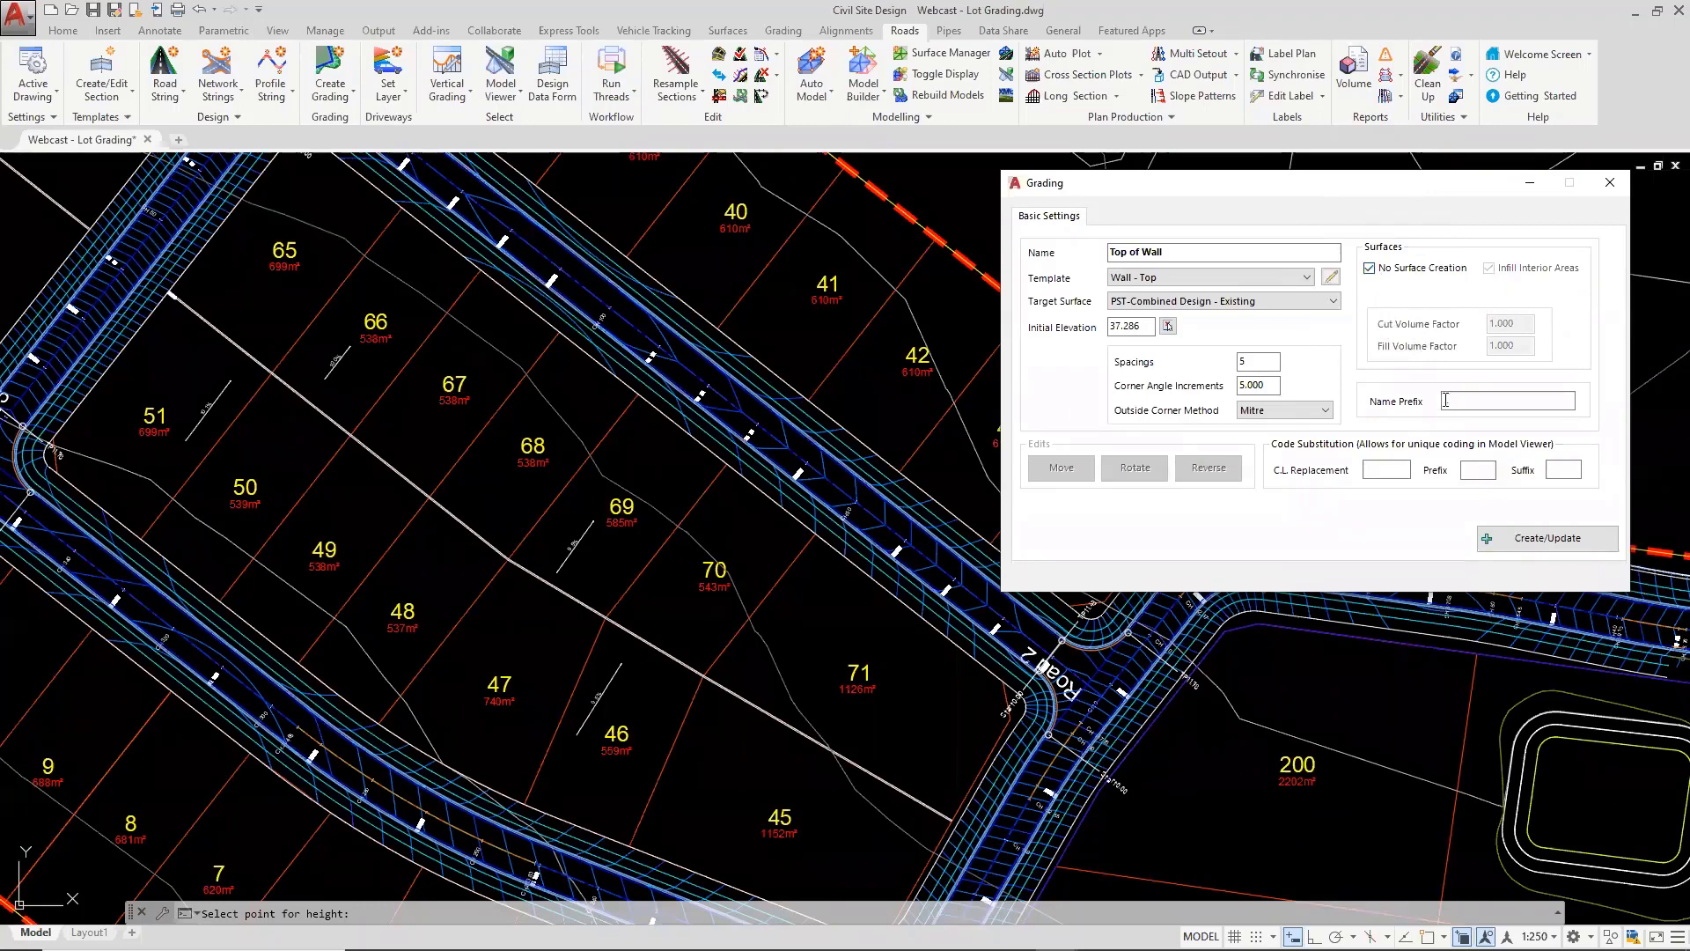
Set the grading's name prefix to Lot and restore its name to Top of Wall
key(Tab)
text(ot)
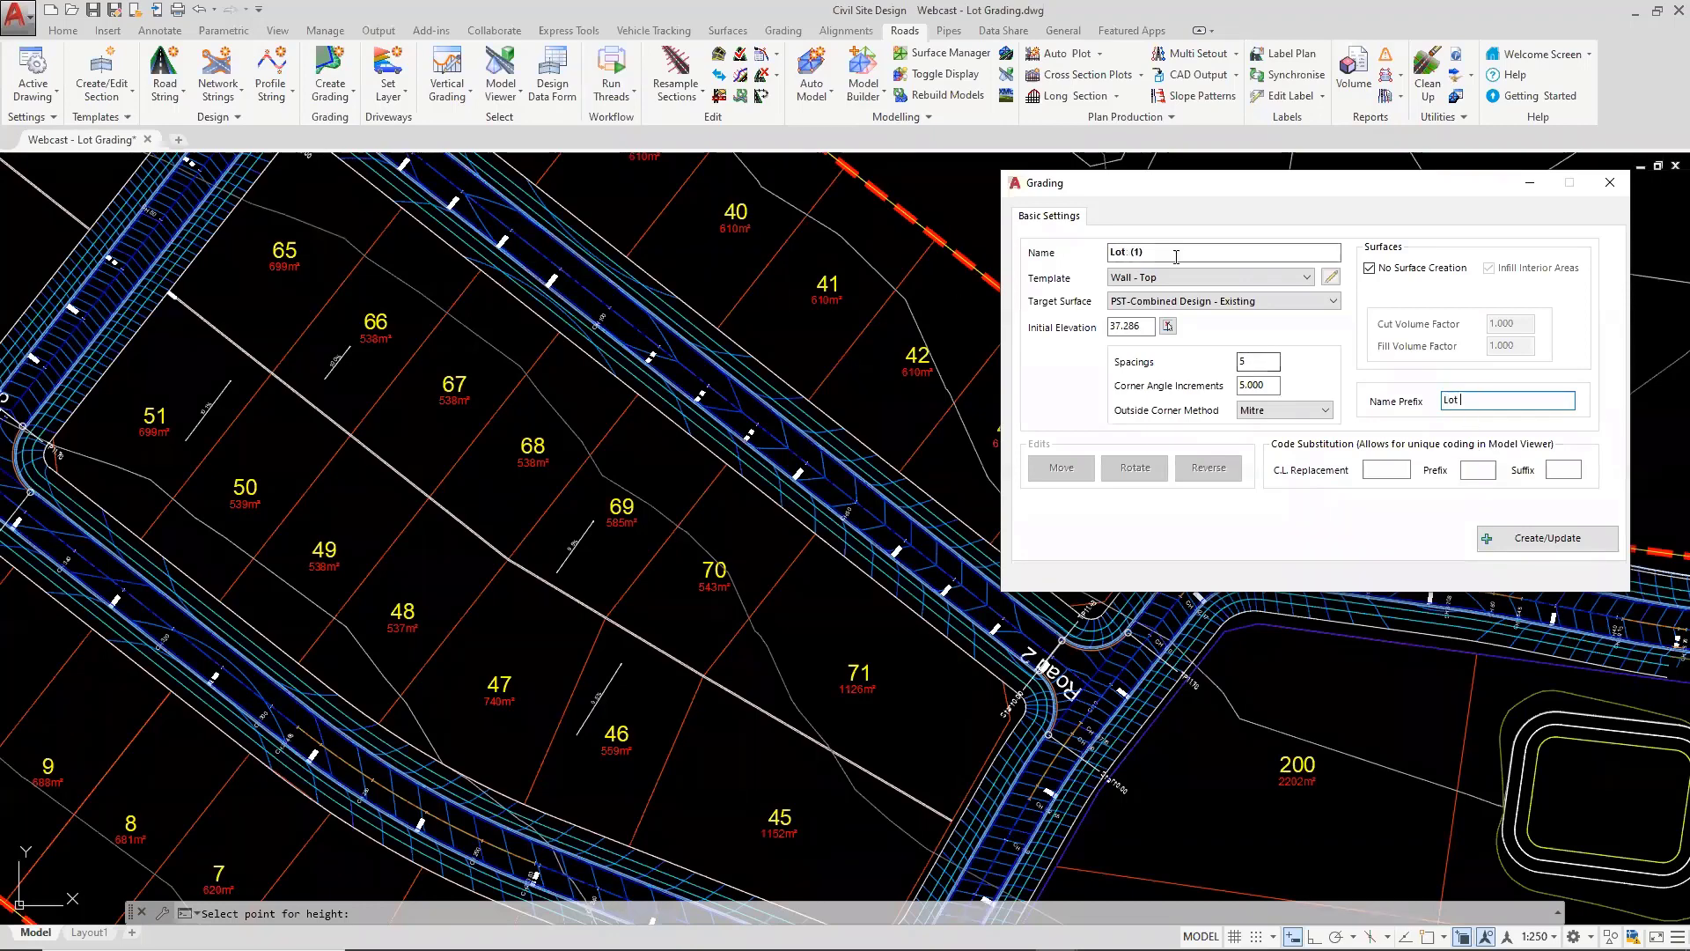
click(1167, 251)
drag(1168, 251, 1108, 255)
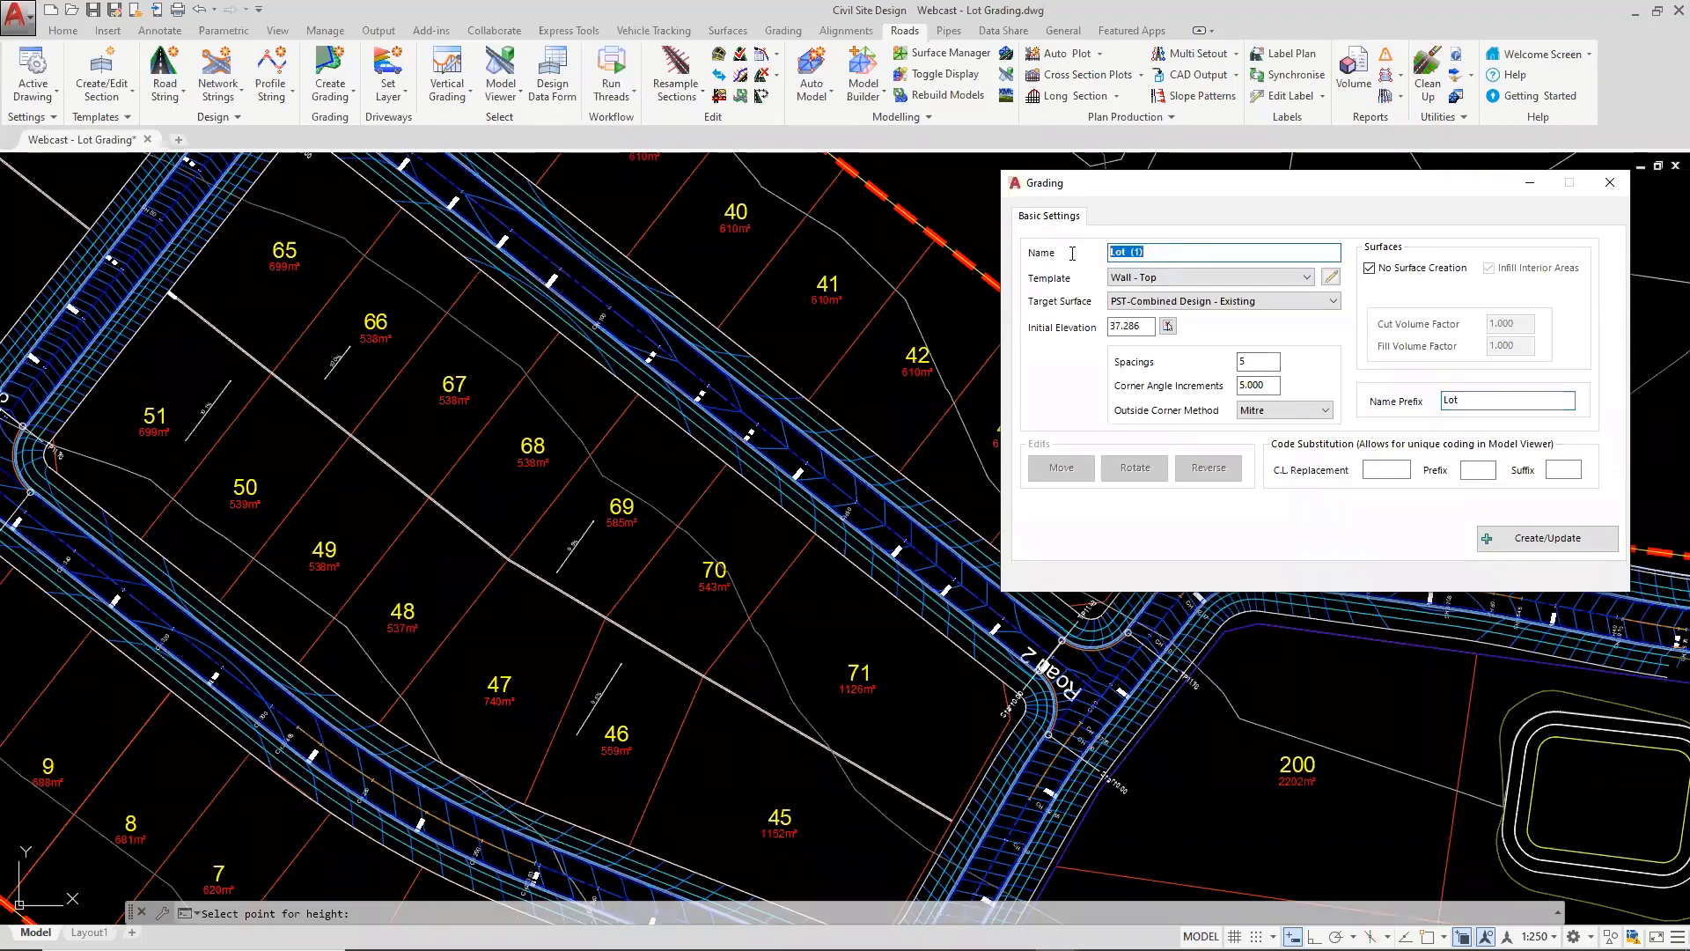
click(1483, 398)
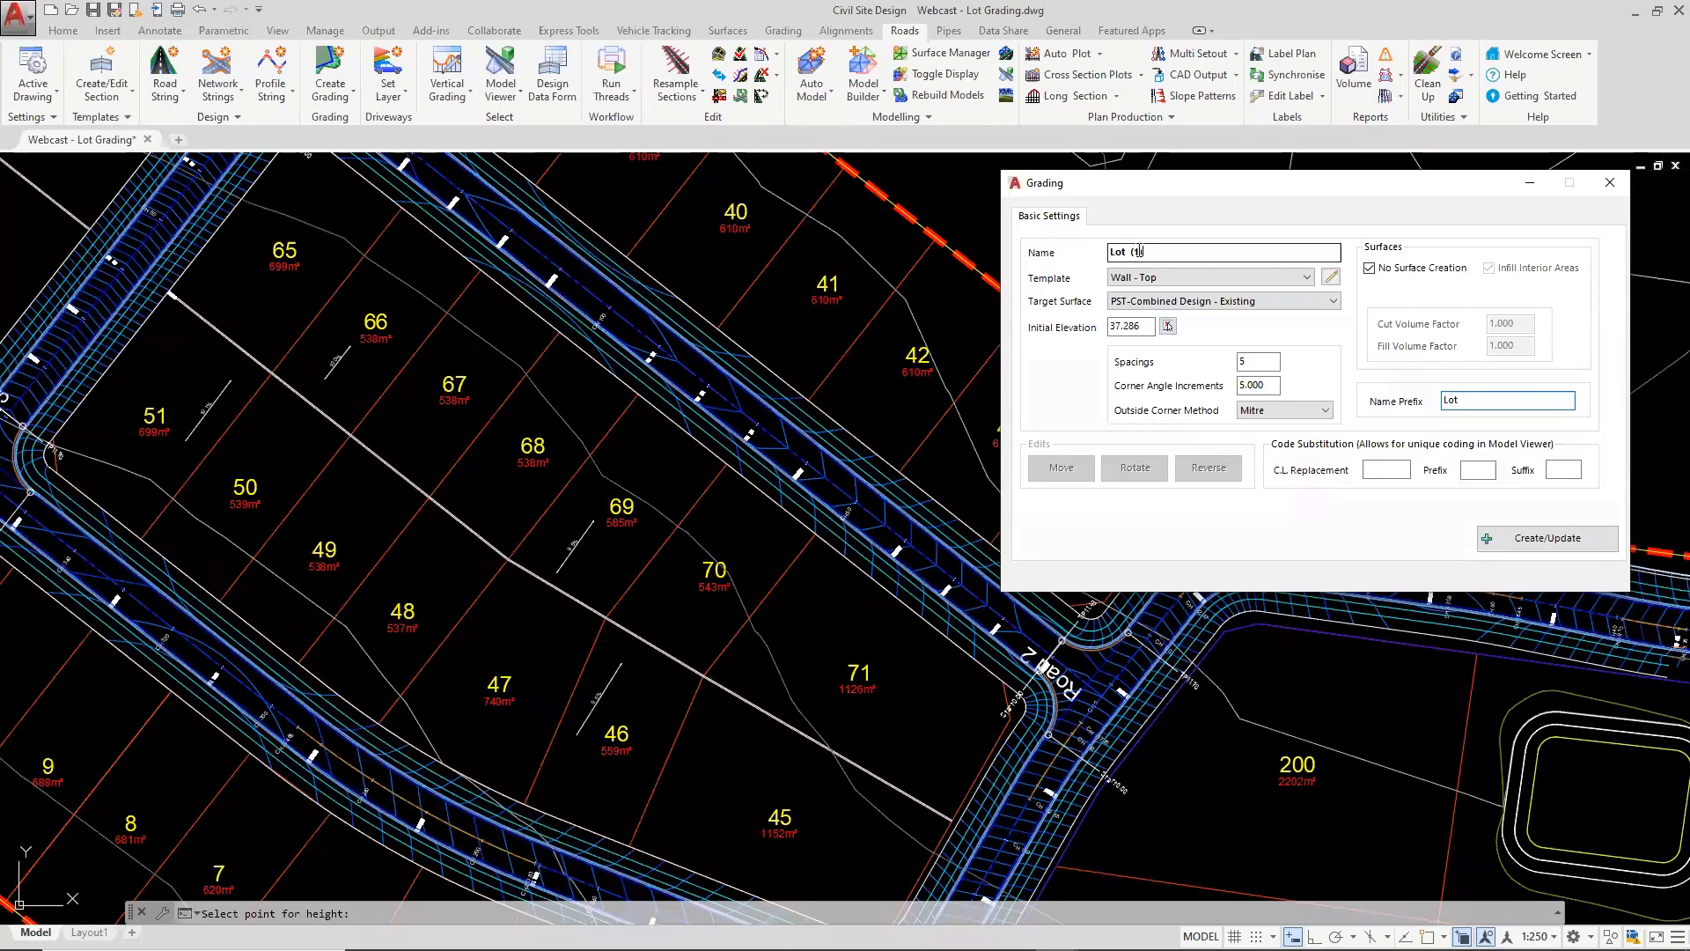
drag(1144, 253, 1070, 248)
text(Top of Wall)
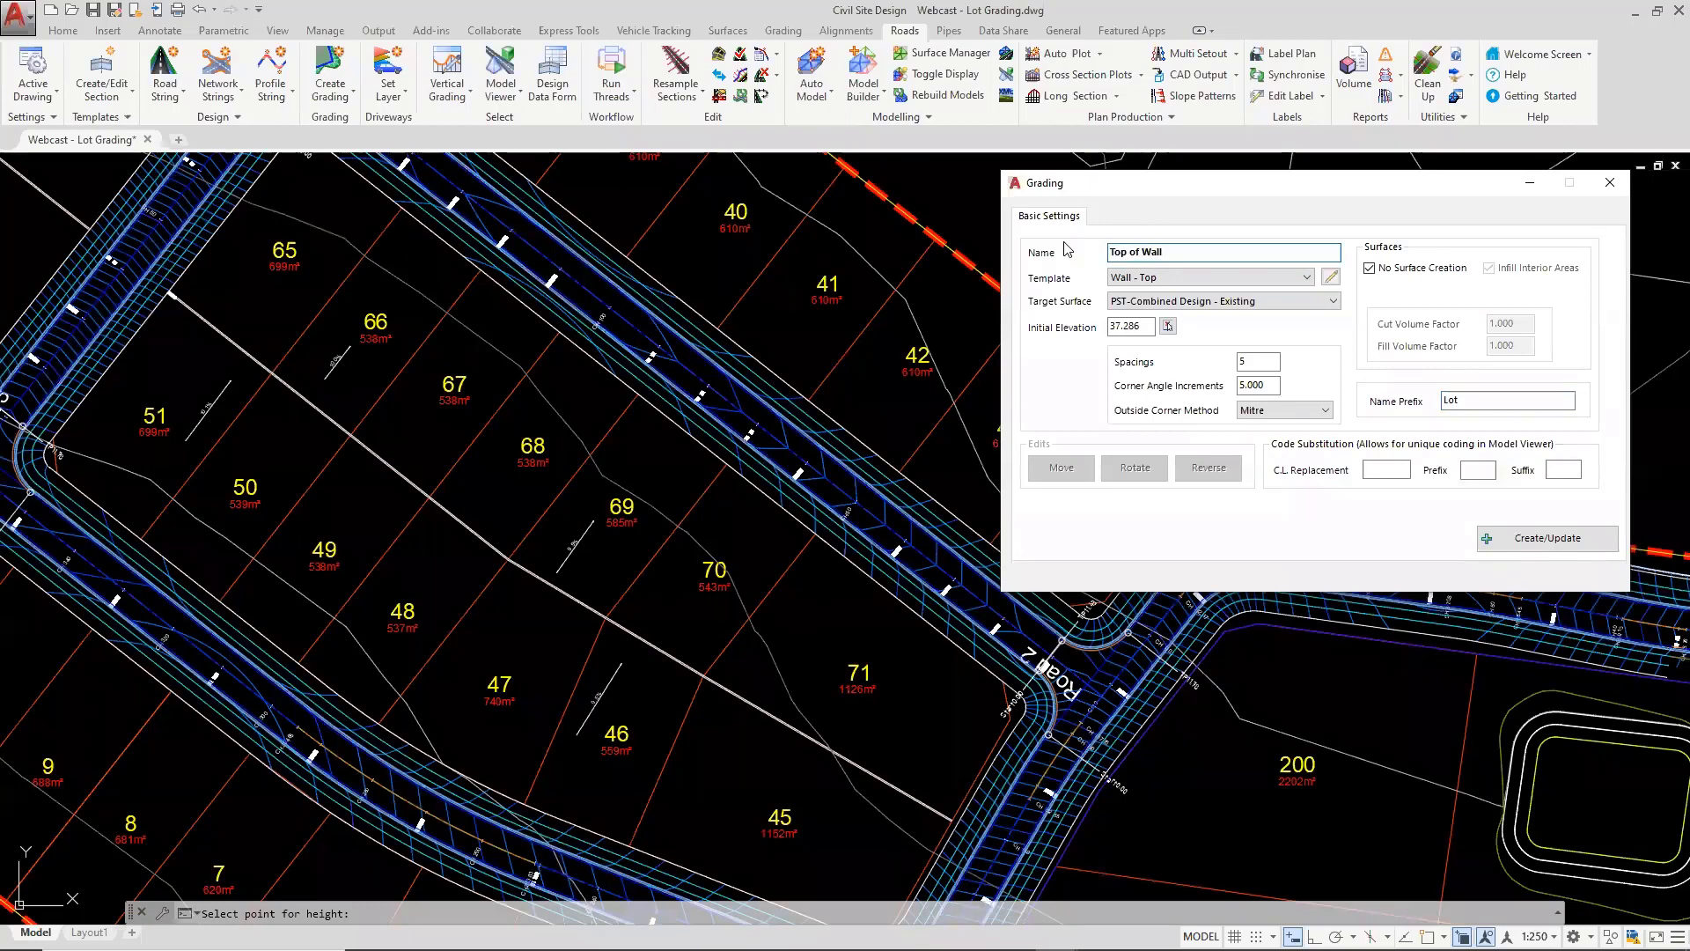
Enter tw as the centreline code replacement and create the Top of Wall grading
click(1382, 467)
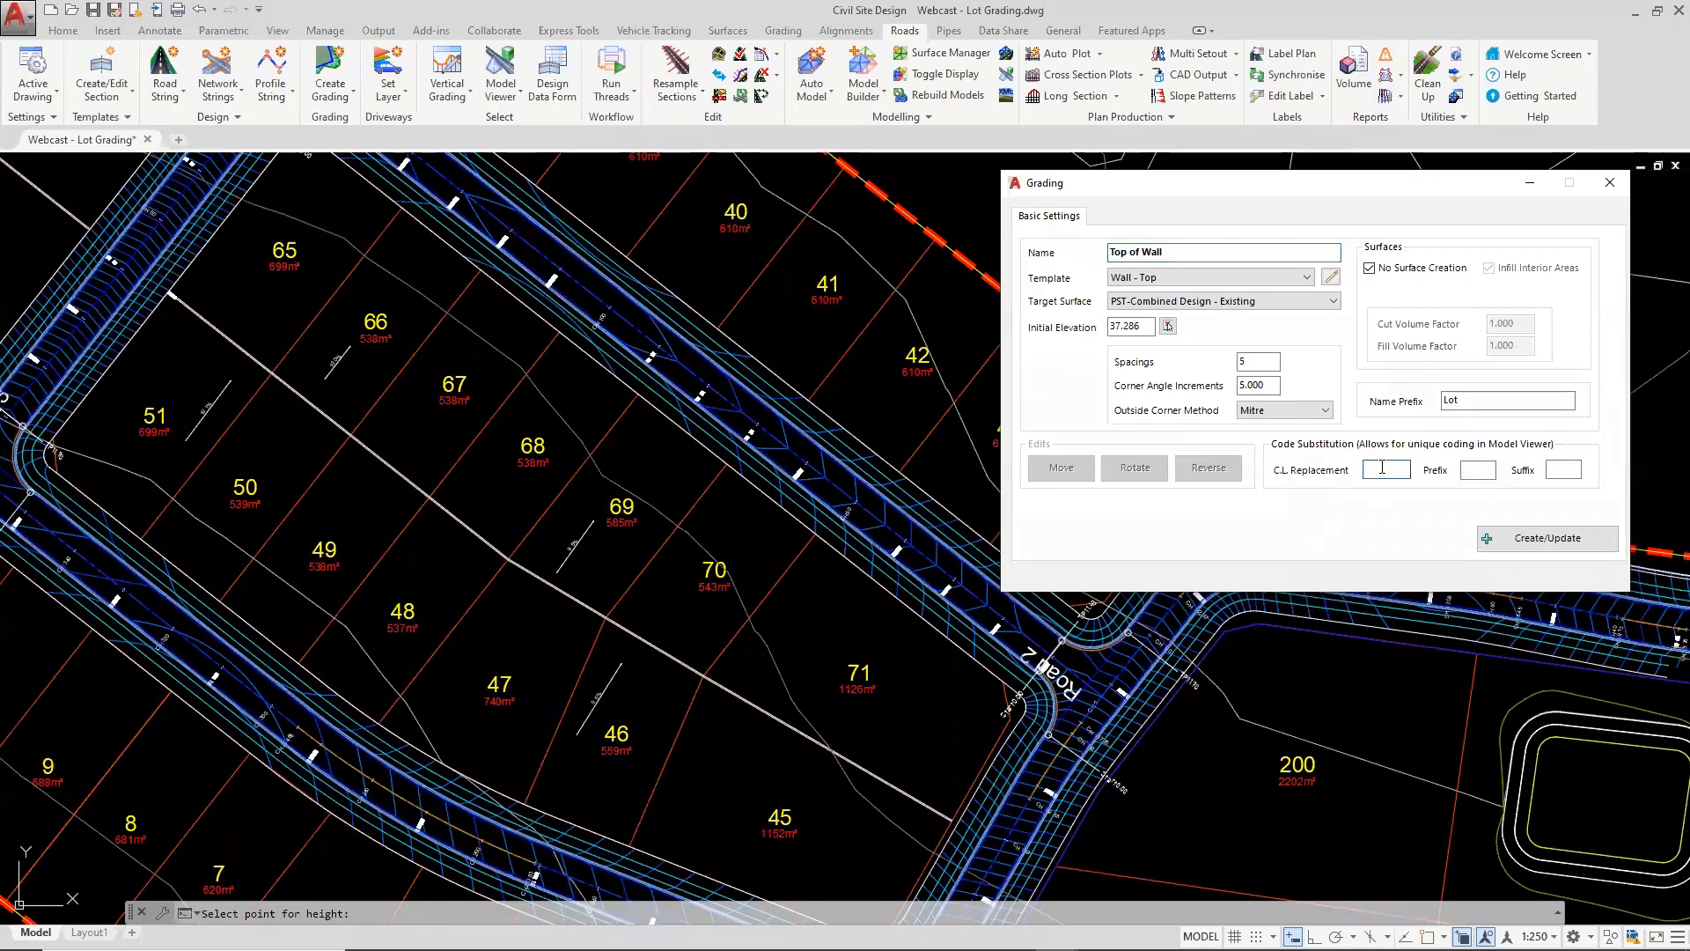
click(1383, 467)
text(tw)
drag(1389, 468, 1360, 488)
click(1518, 545)
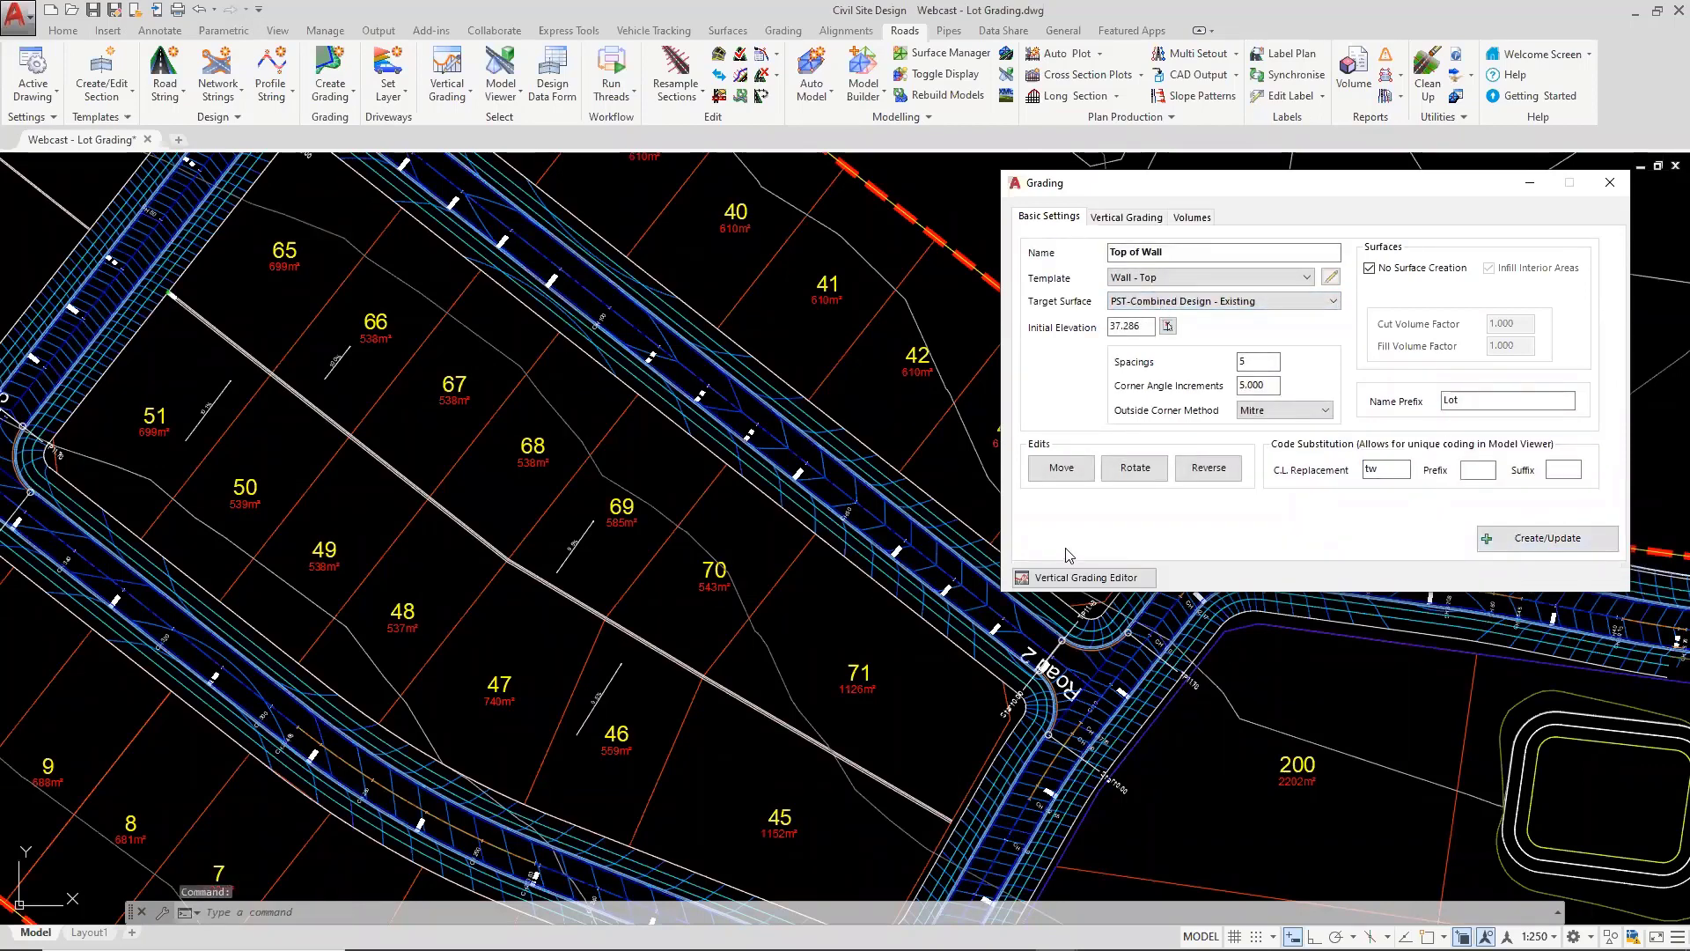
Examine the Top of Wall grading along the rear boundaries and its centreline profile in the Vertical Grading Editor
scroll(172, 298, up, 6)
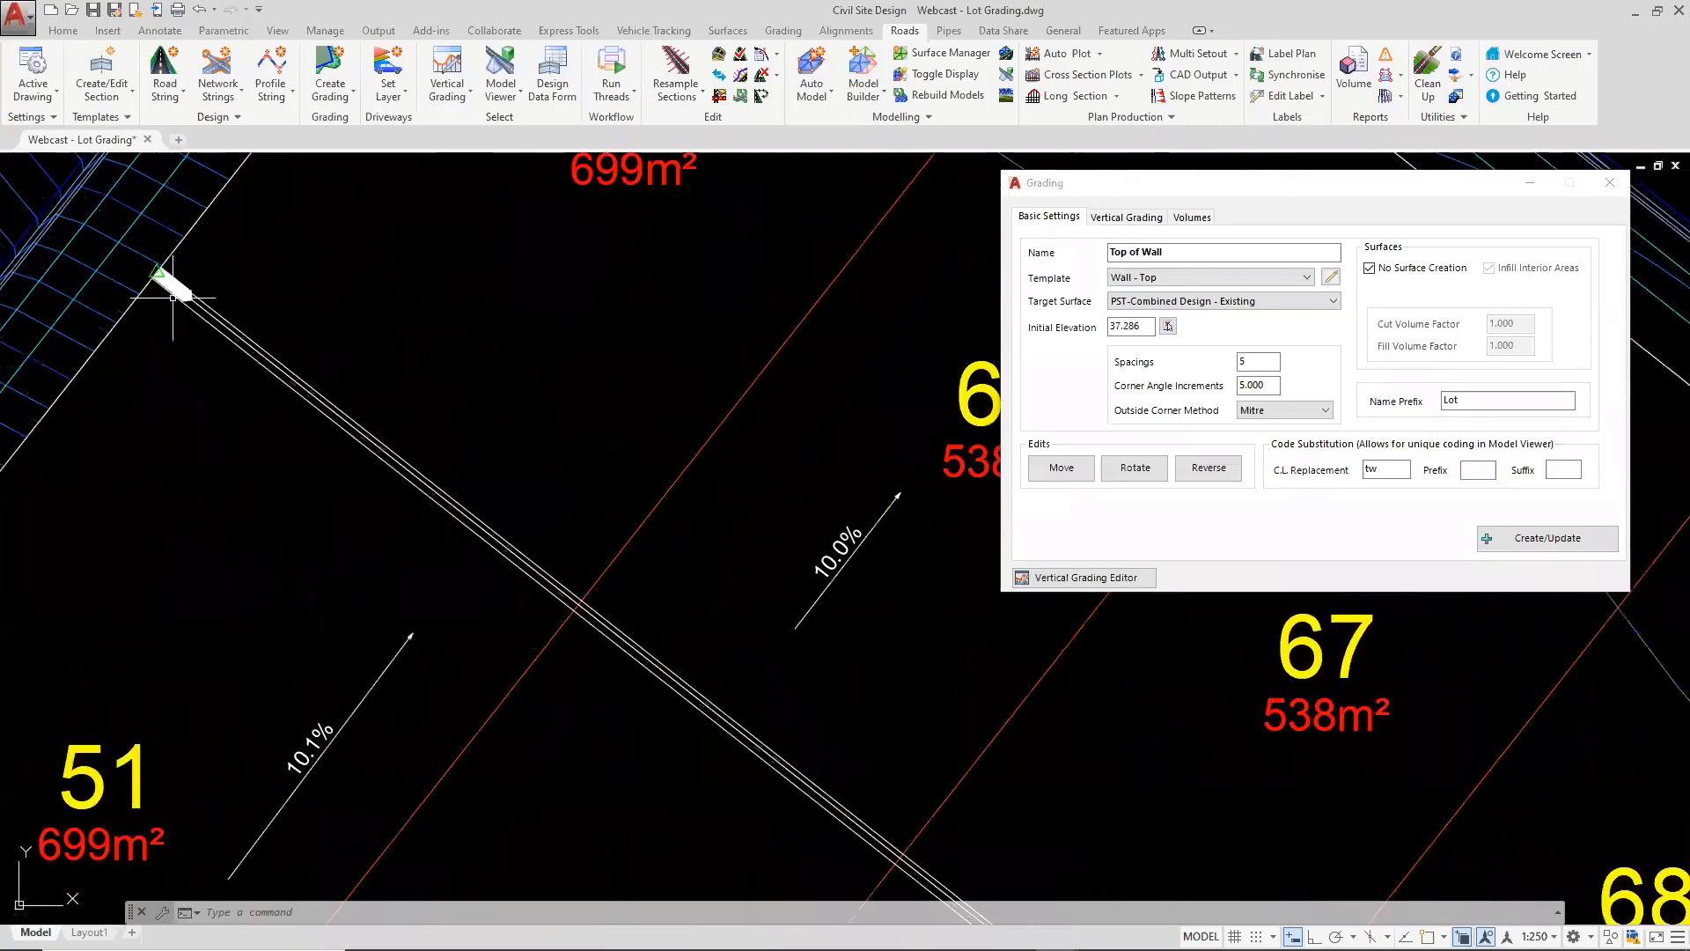
scroll(172, 297, up, 4)
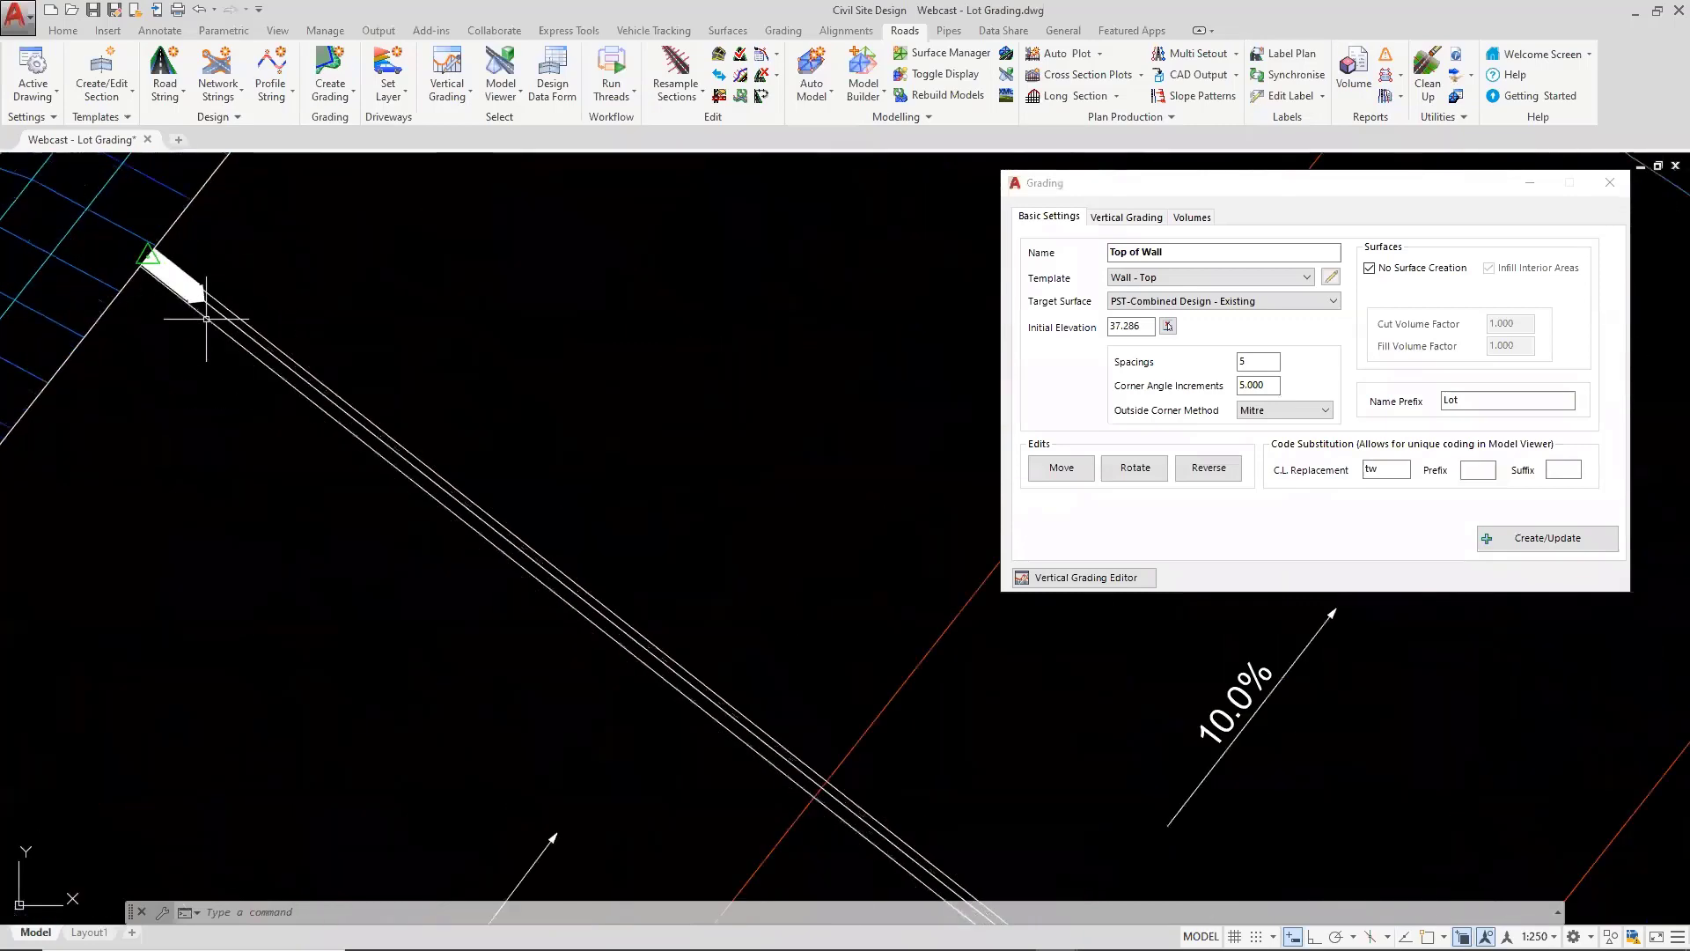
scroll(440, 391, down, 6)
middle_drag(916, 721, 780, 537)
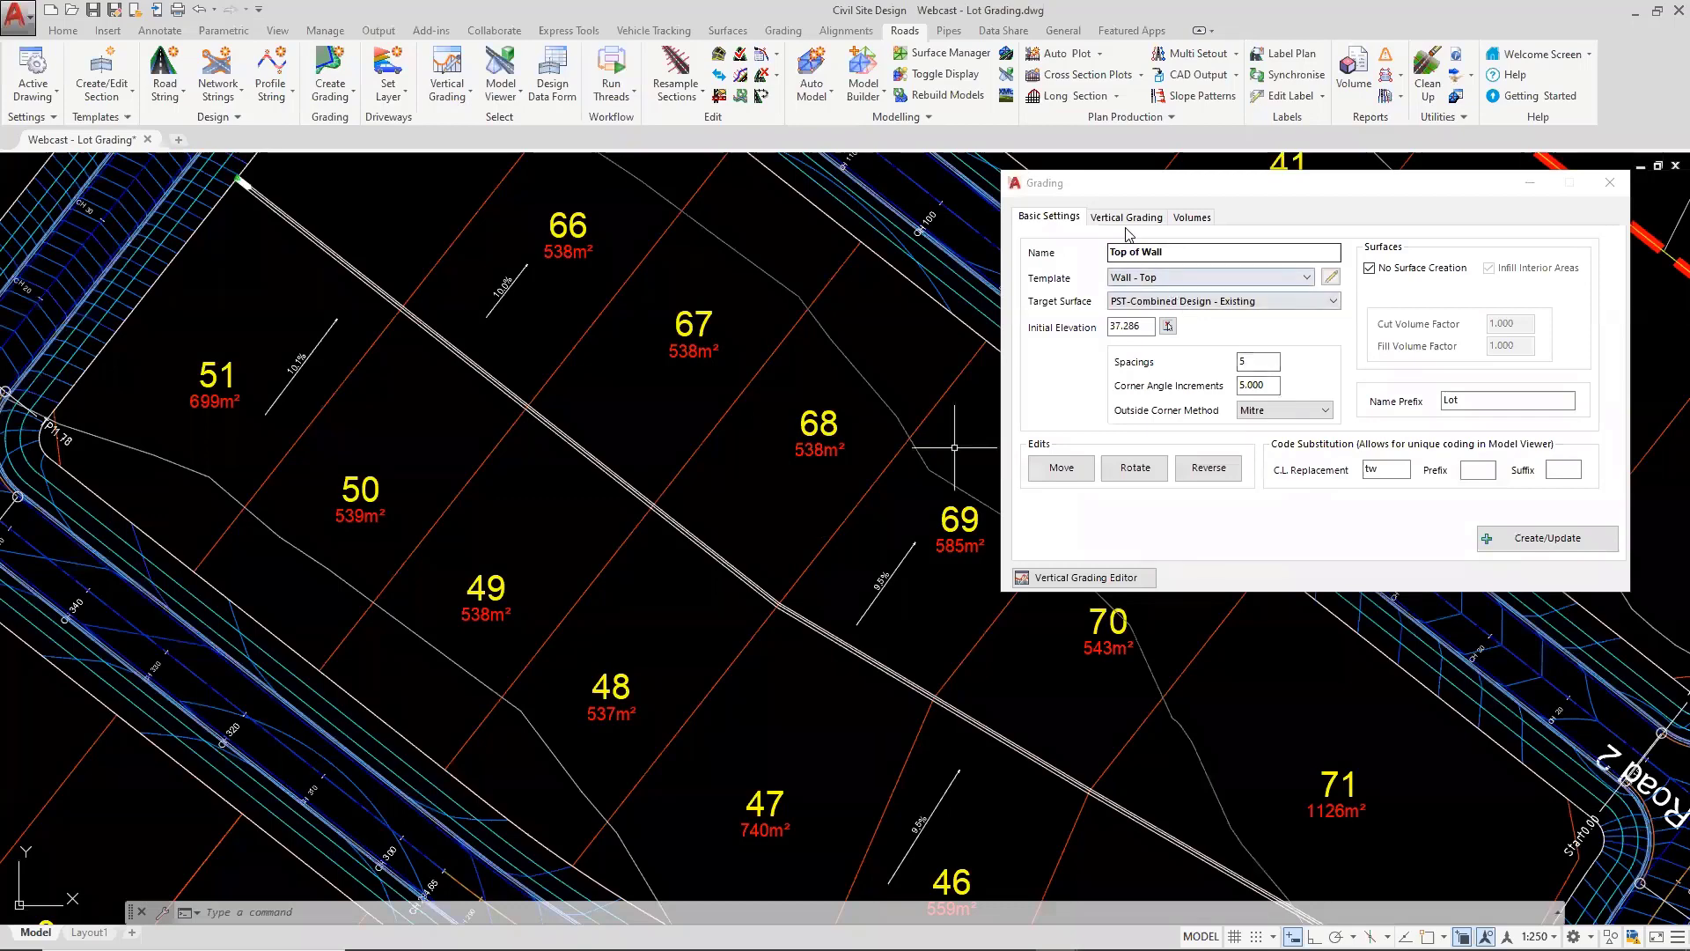
click(1085, 577)
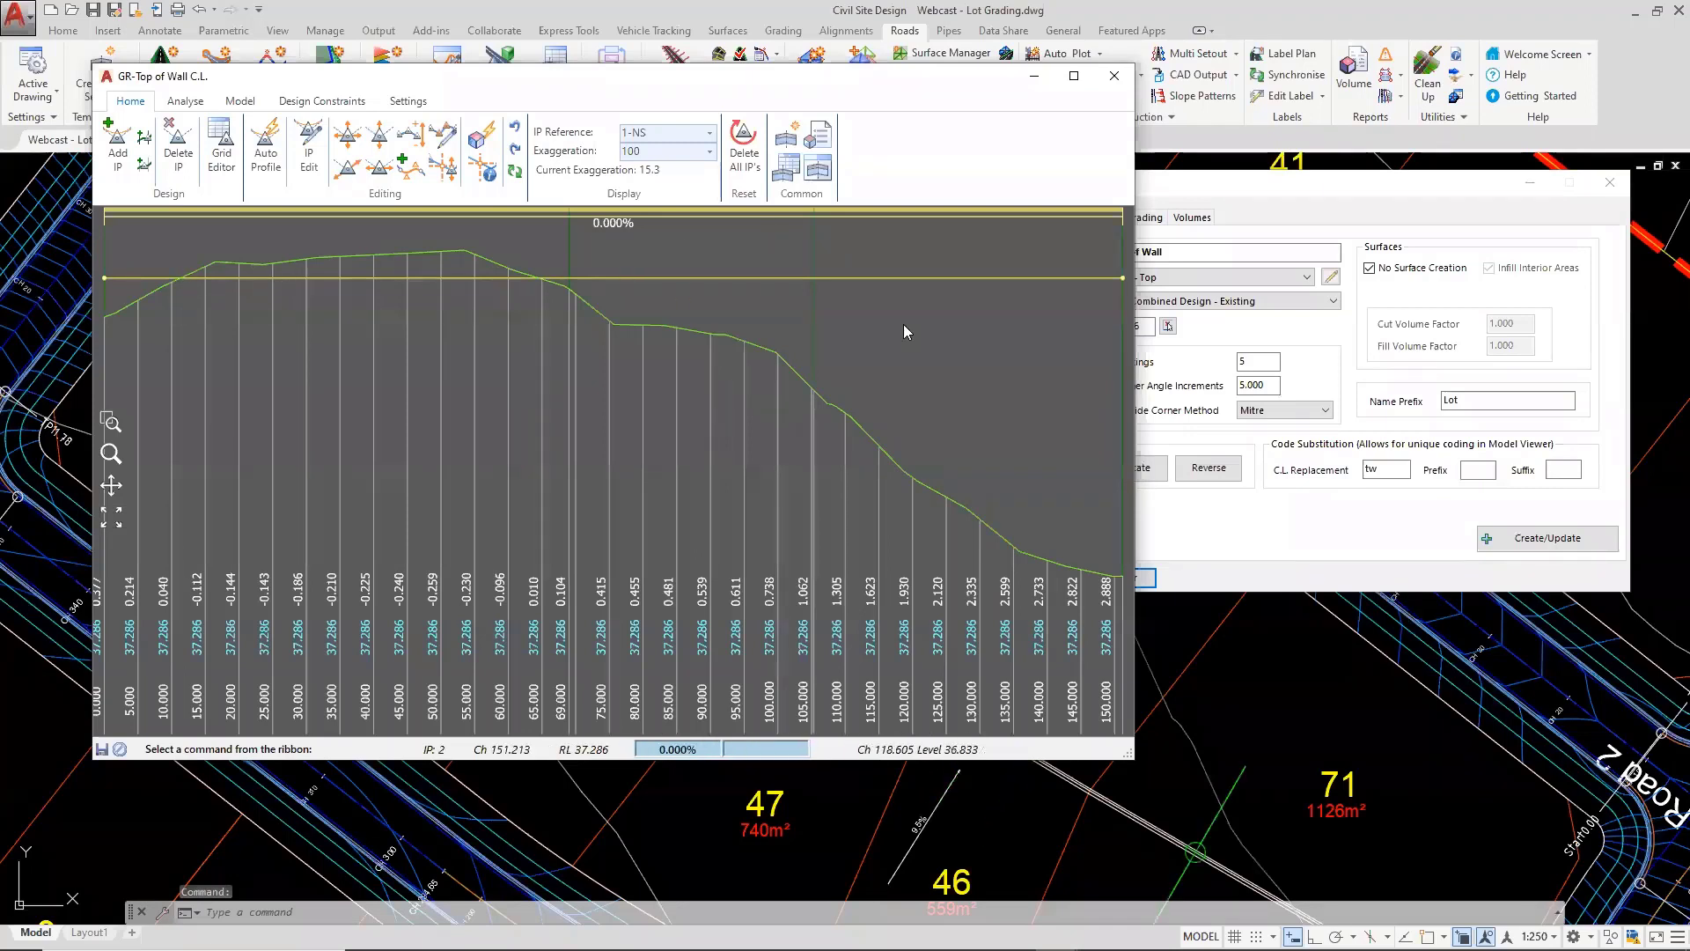
click(1115, 78)
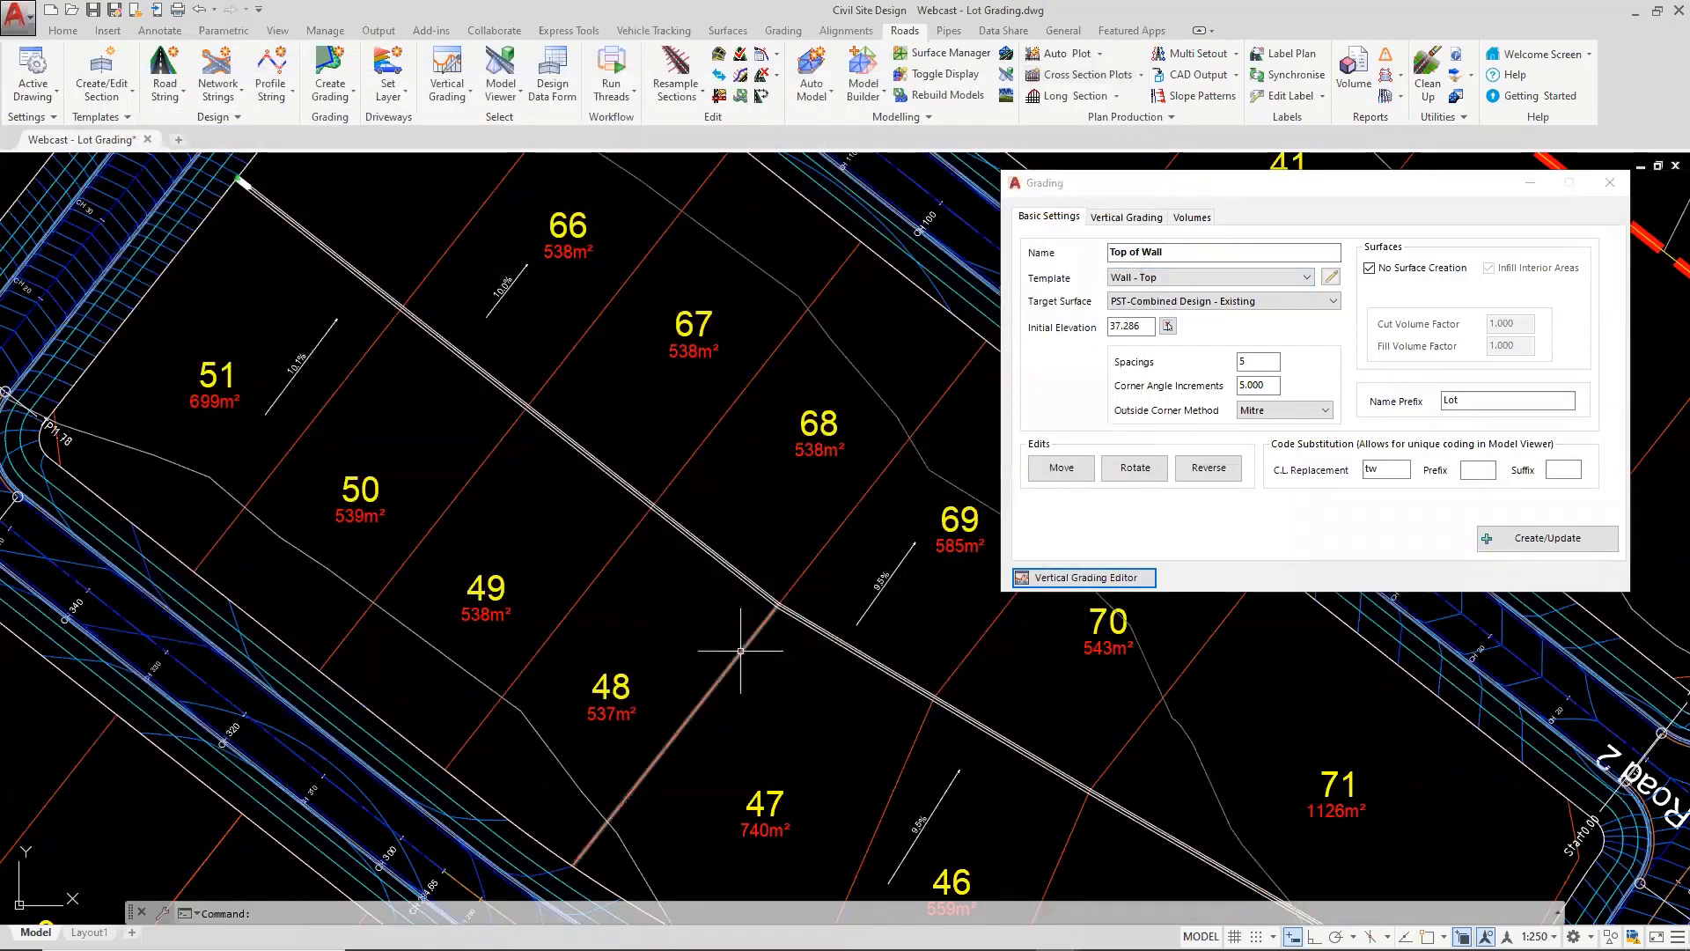
scroll(366, 437, down, 2)
middle_drag(537, 537, 486, 489)
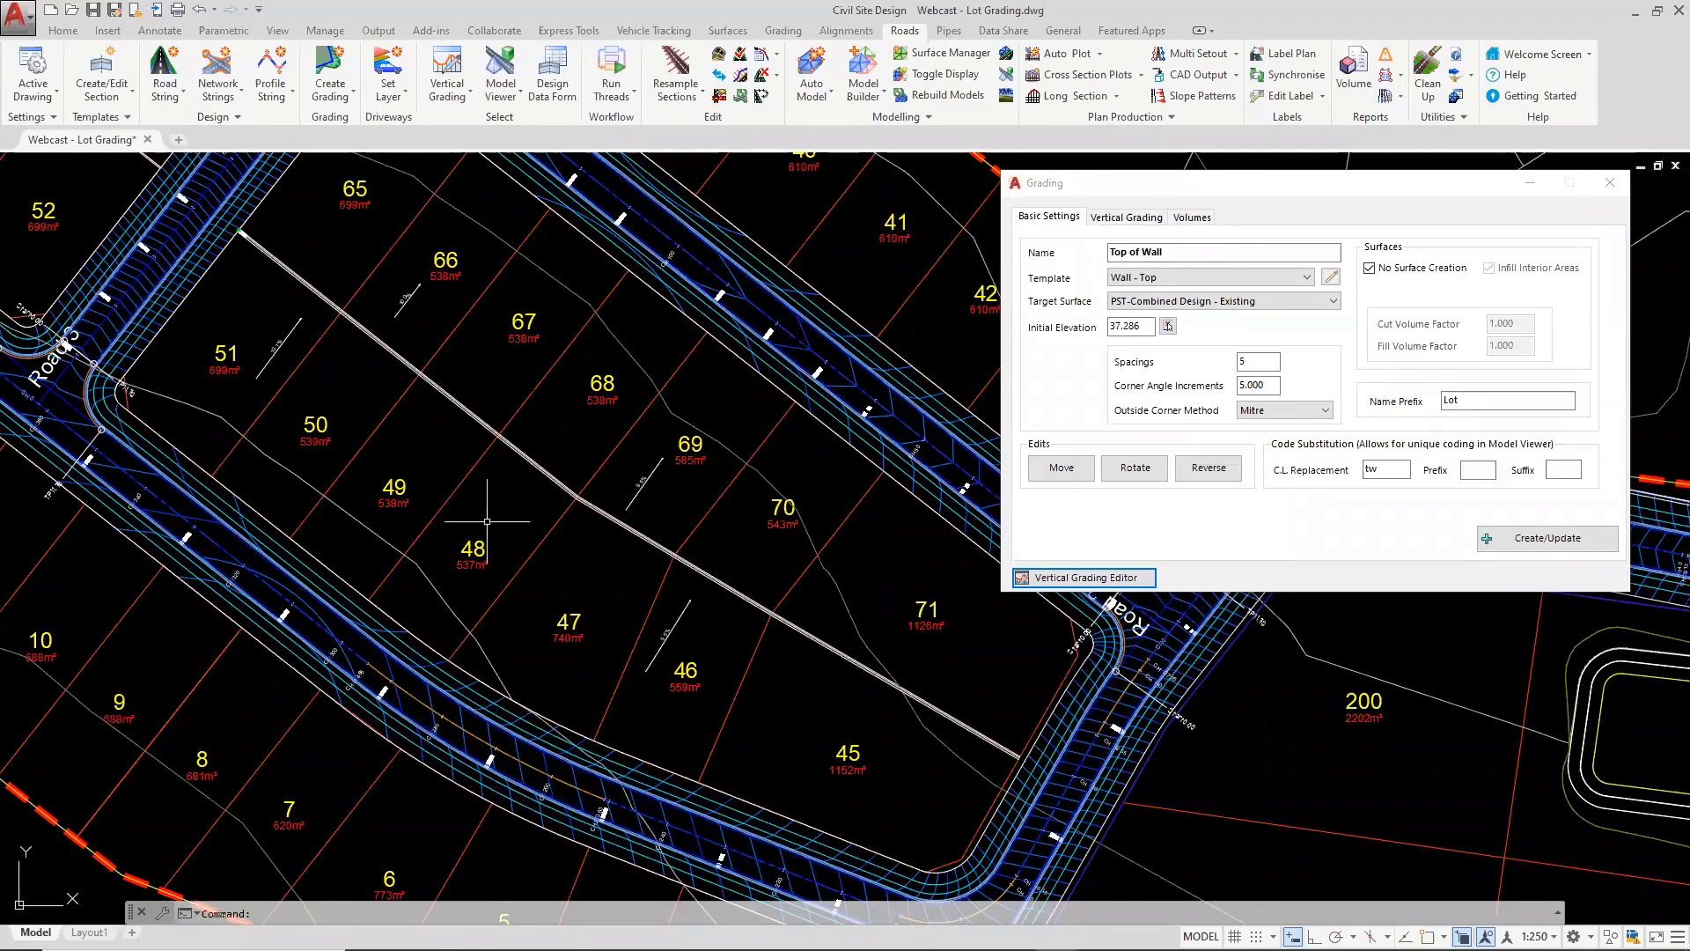
scroll(671, 452, up, 5)
scroll(649, 473, down, 5)
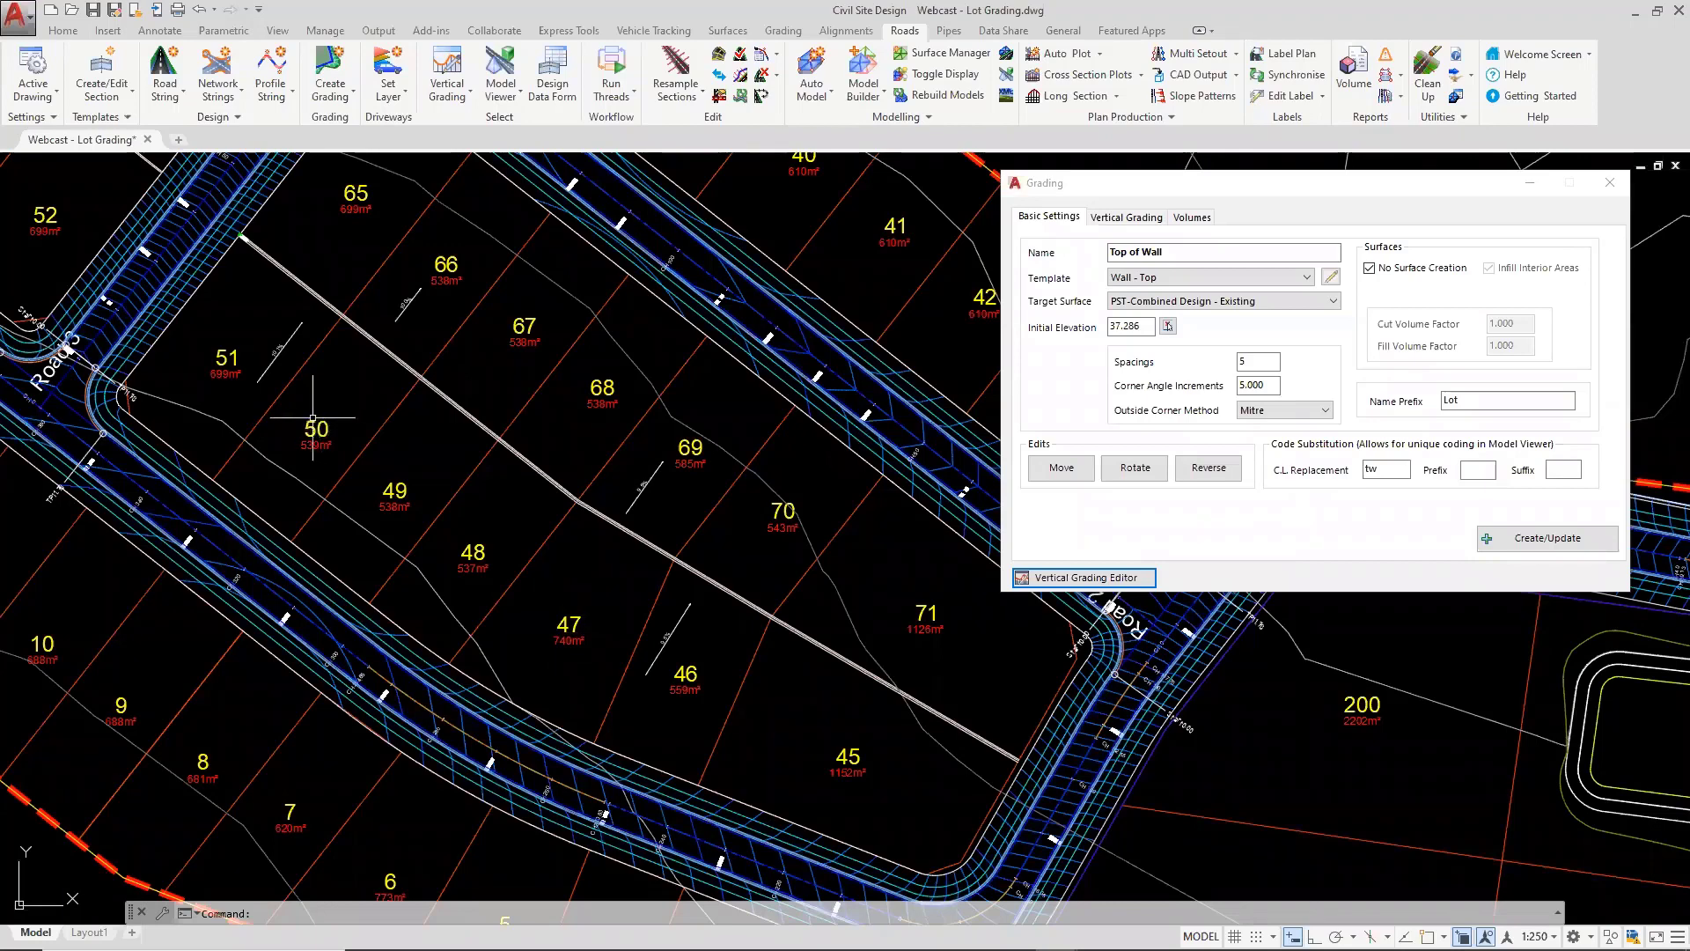
Add a vertical IP to the grading at the rear corner shared by lots 47 and 48, with object snap on
click(1125, 220)
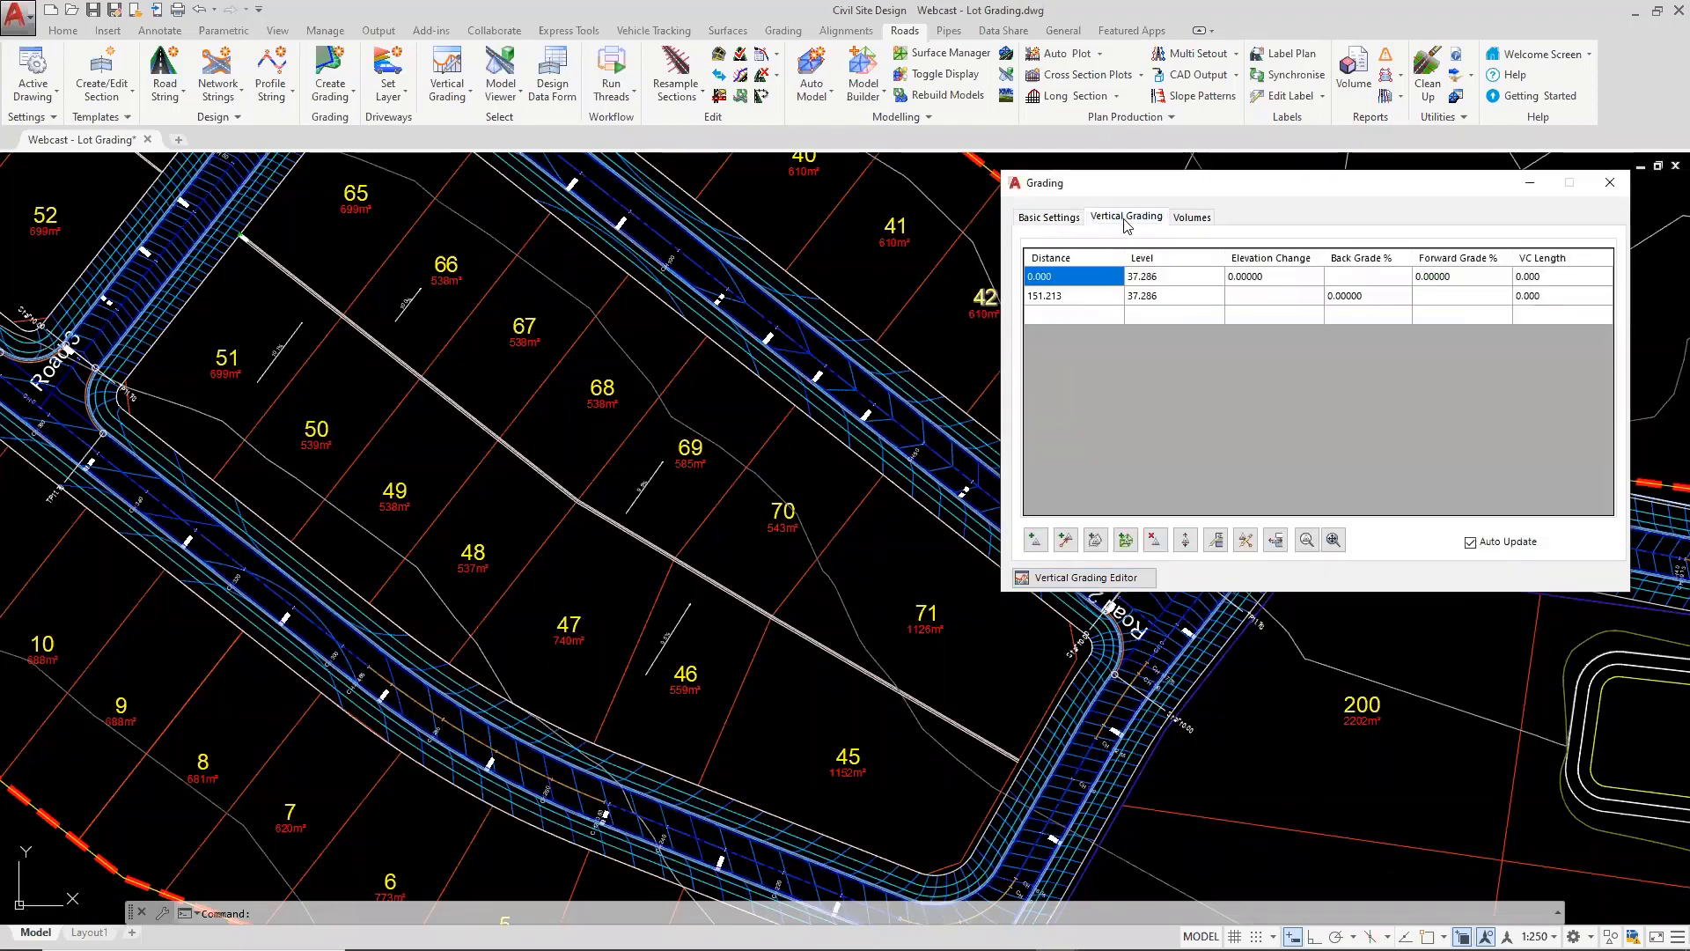
click(1036, 538)
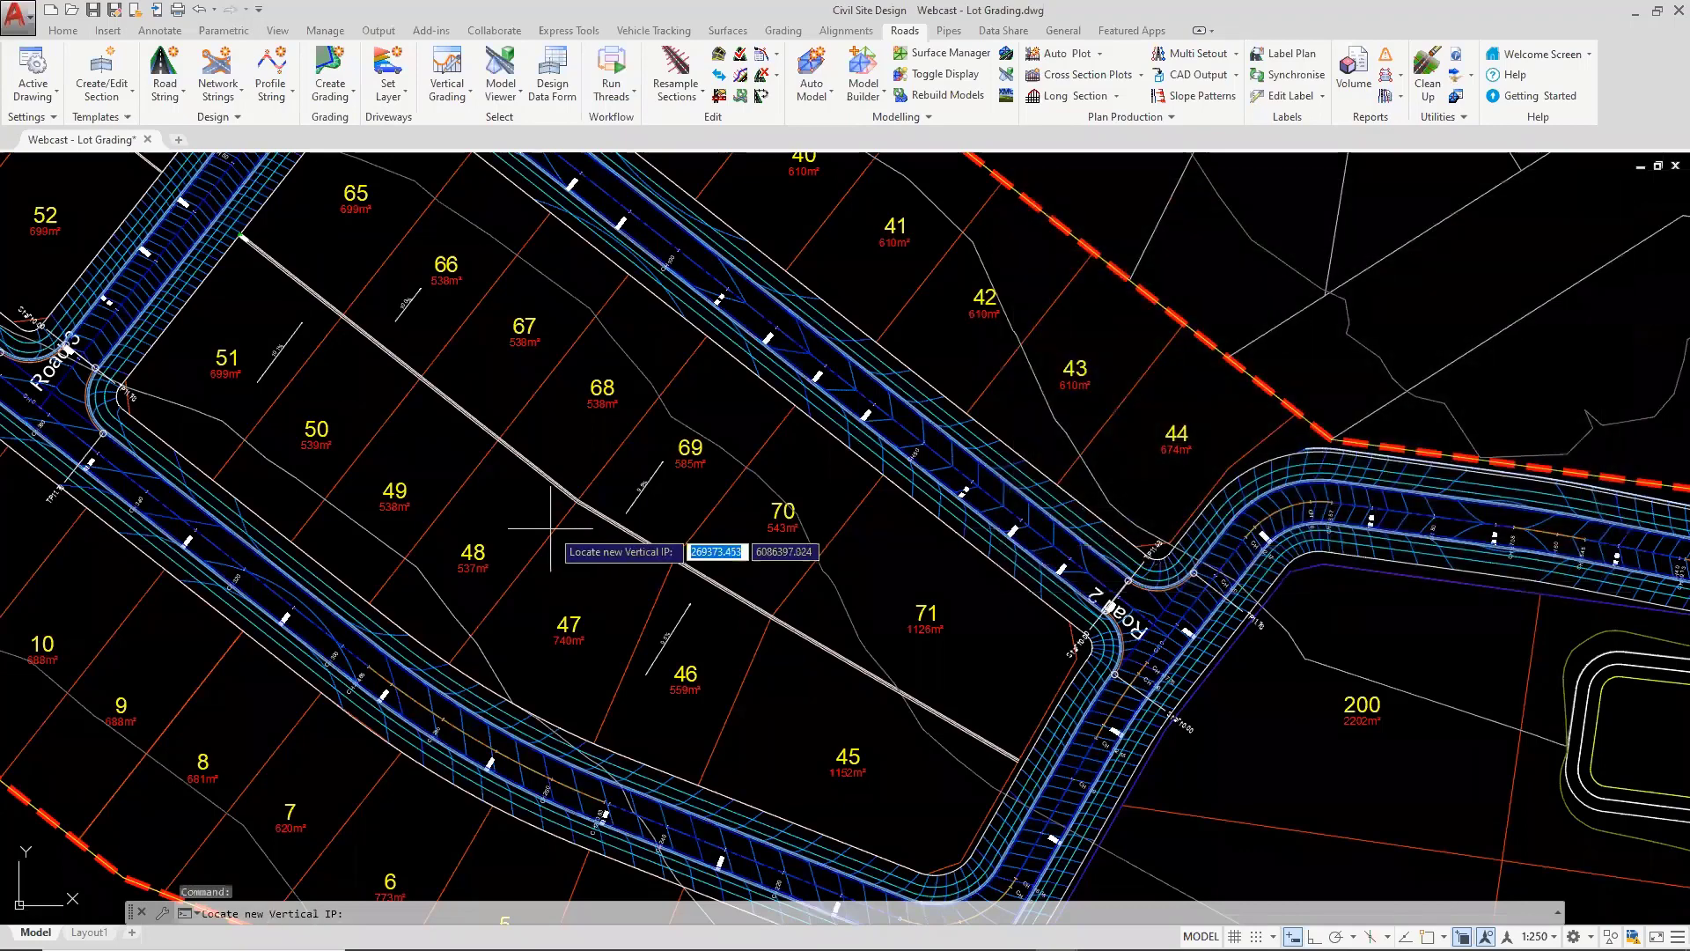
scroll(537, 527, up, 6)
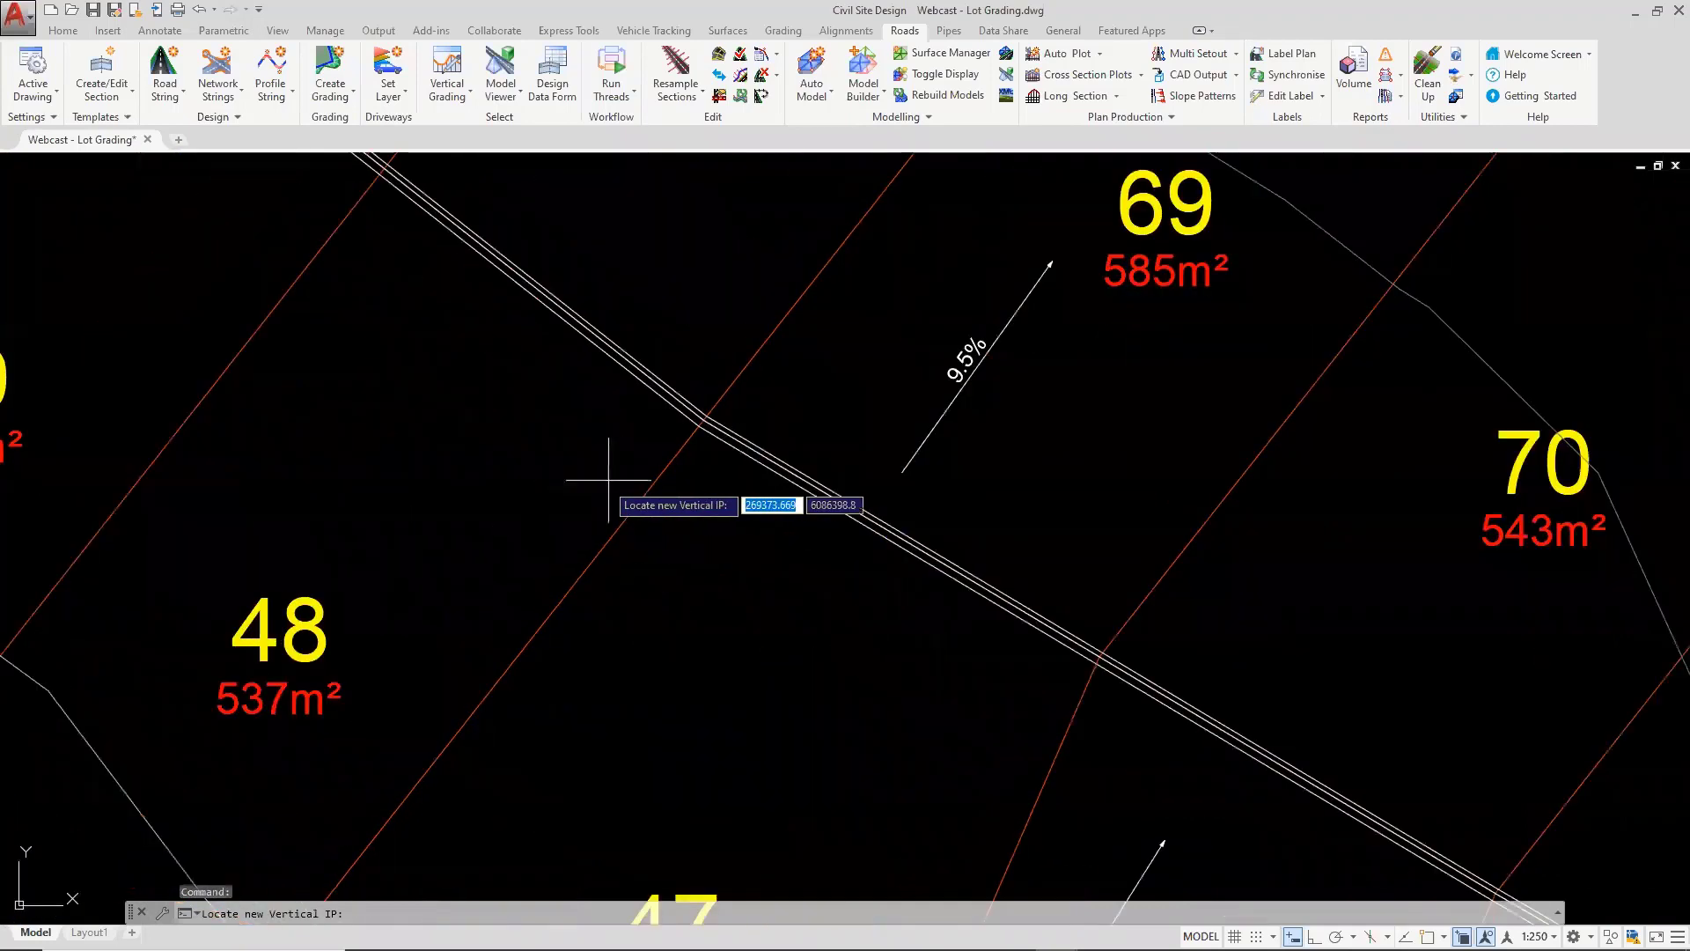
key(F3)
click(669, 449)
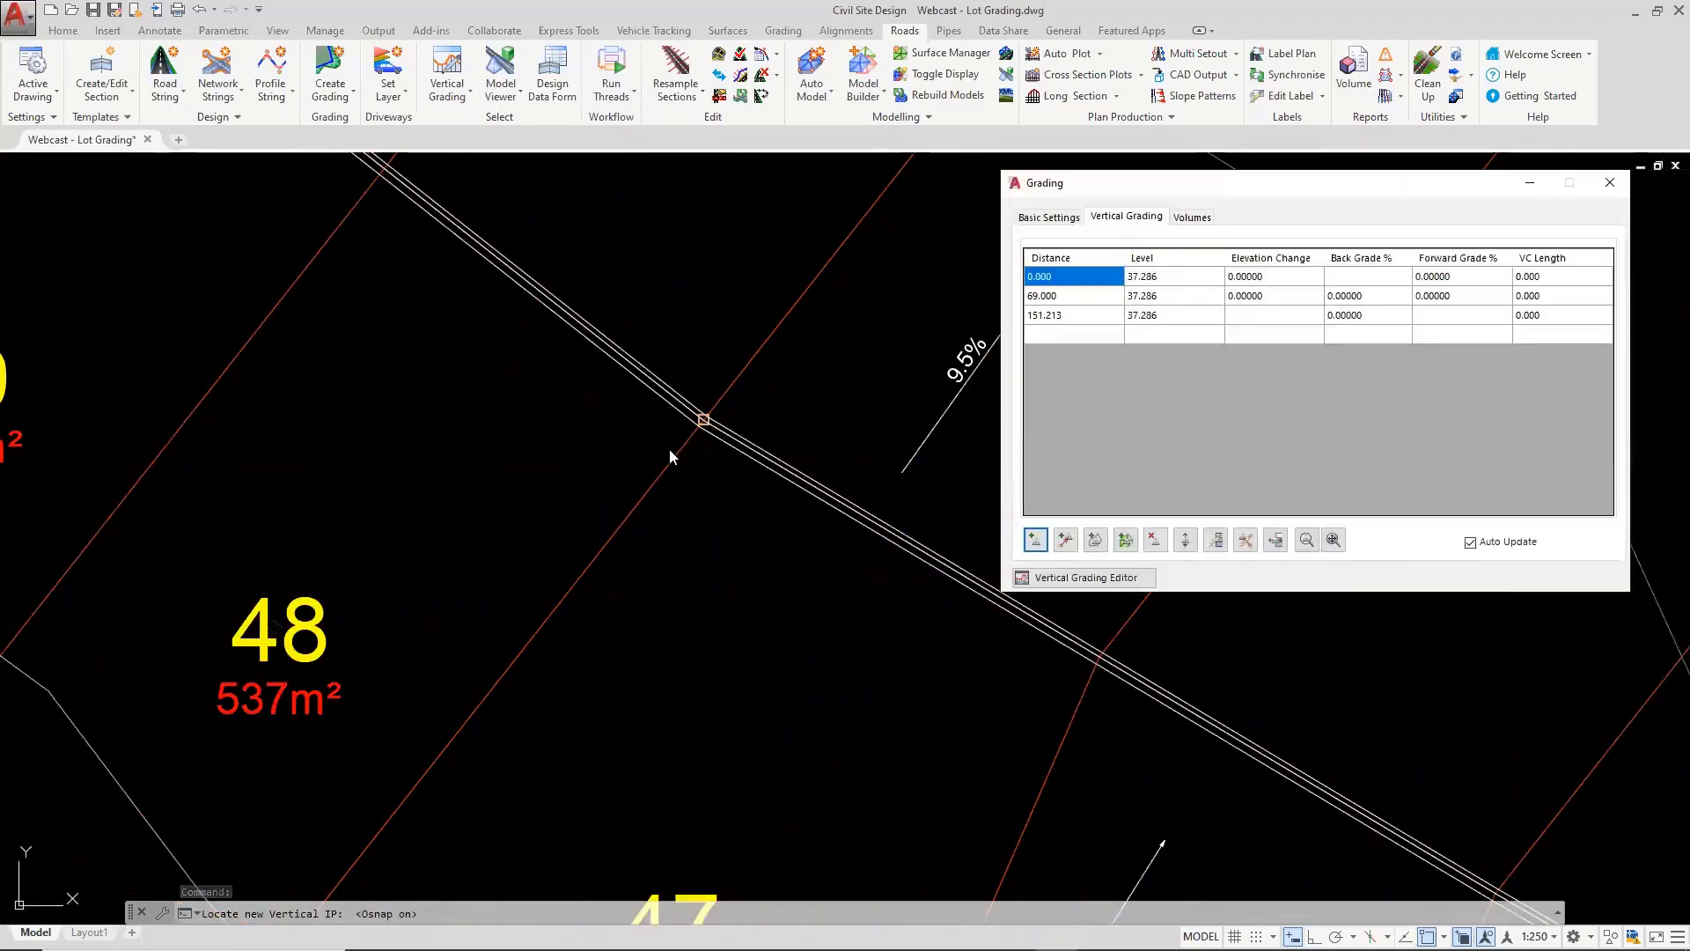
Delete the vertical IP just added at the wall's bend
double_click(1153, 296)
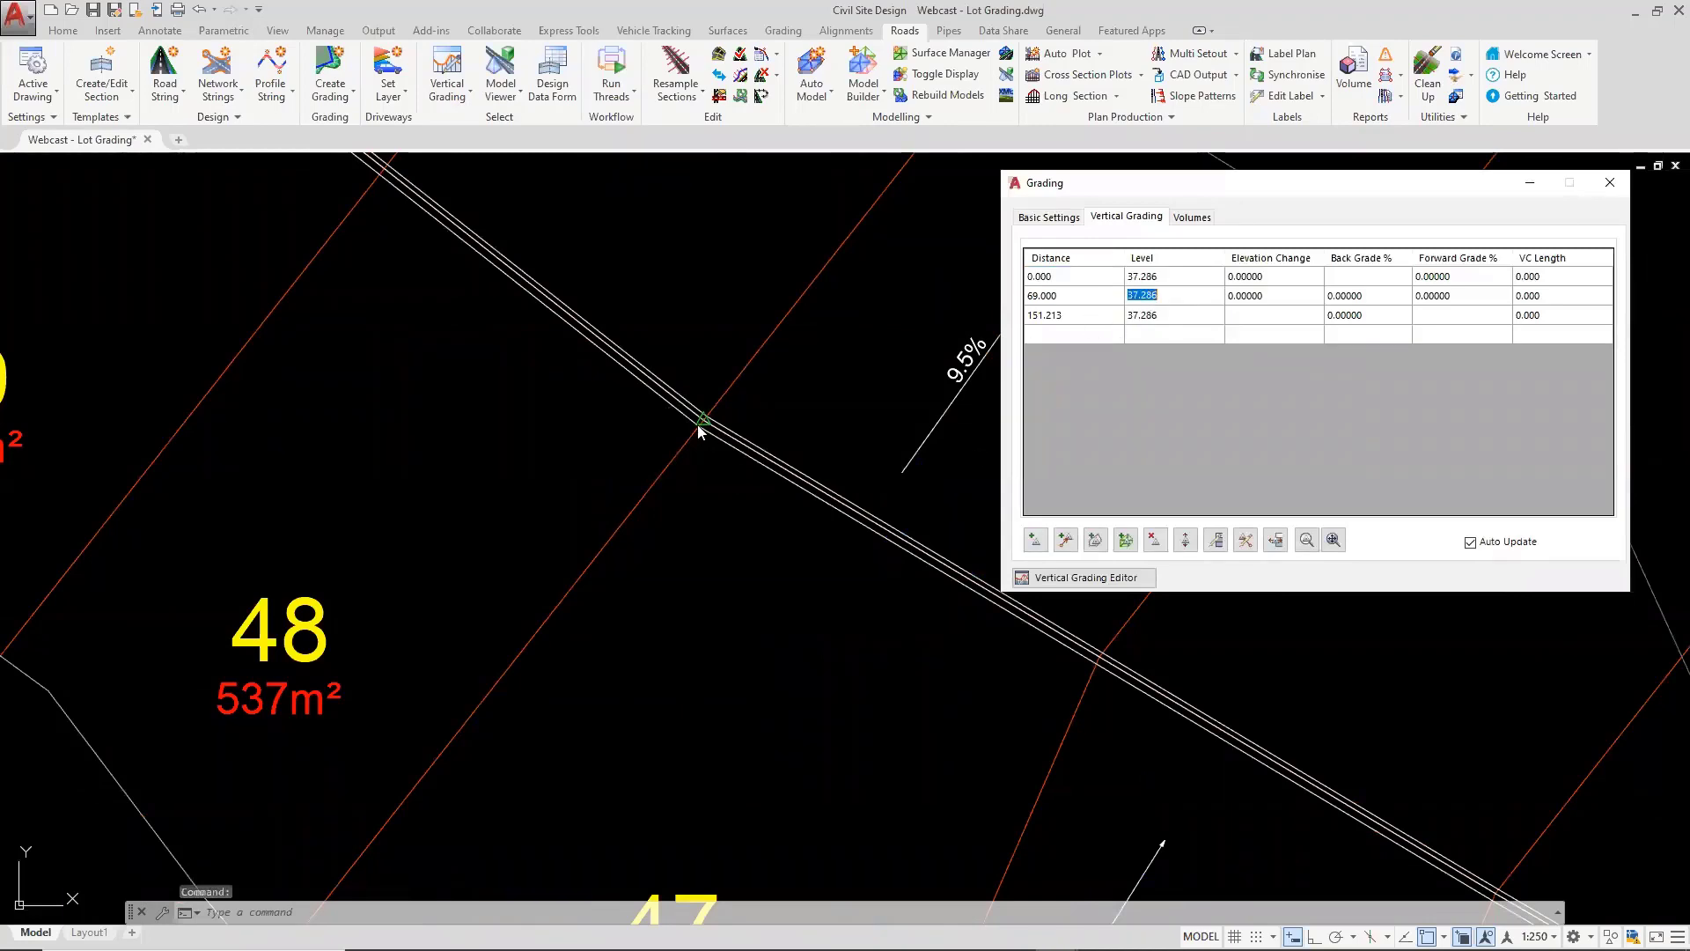
scroll(699, 423, down, 4)
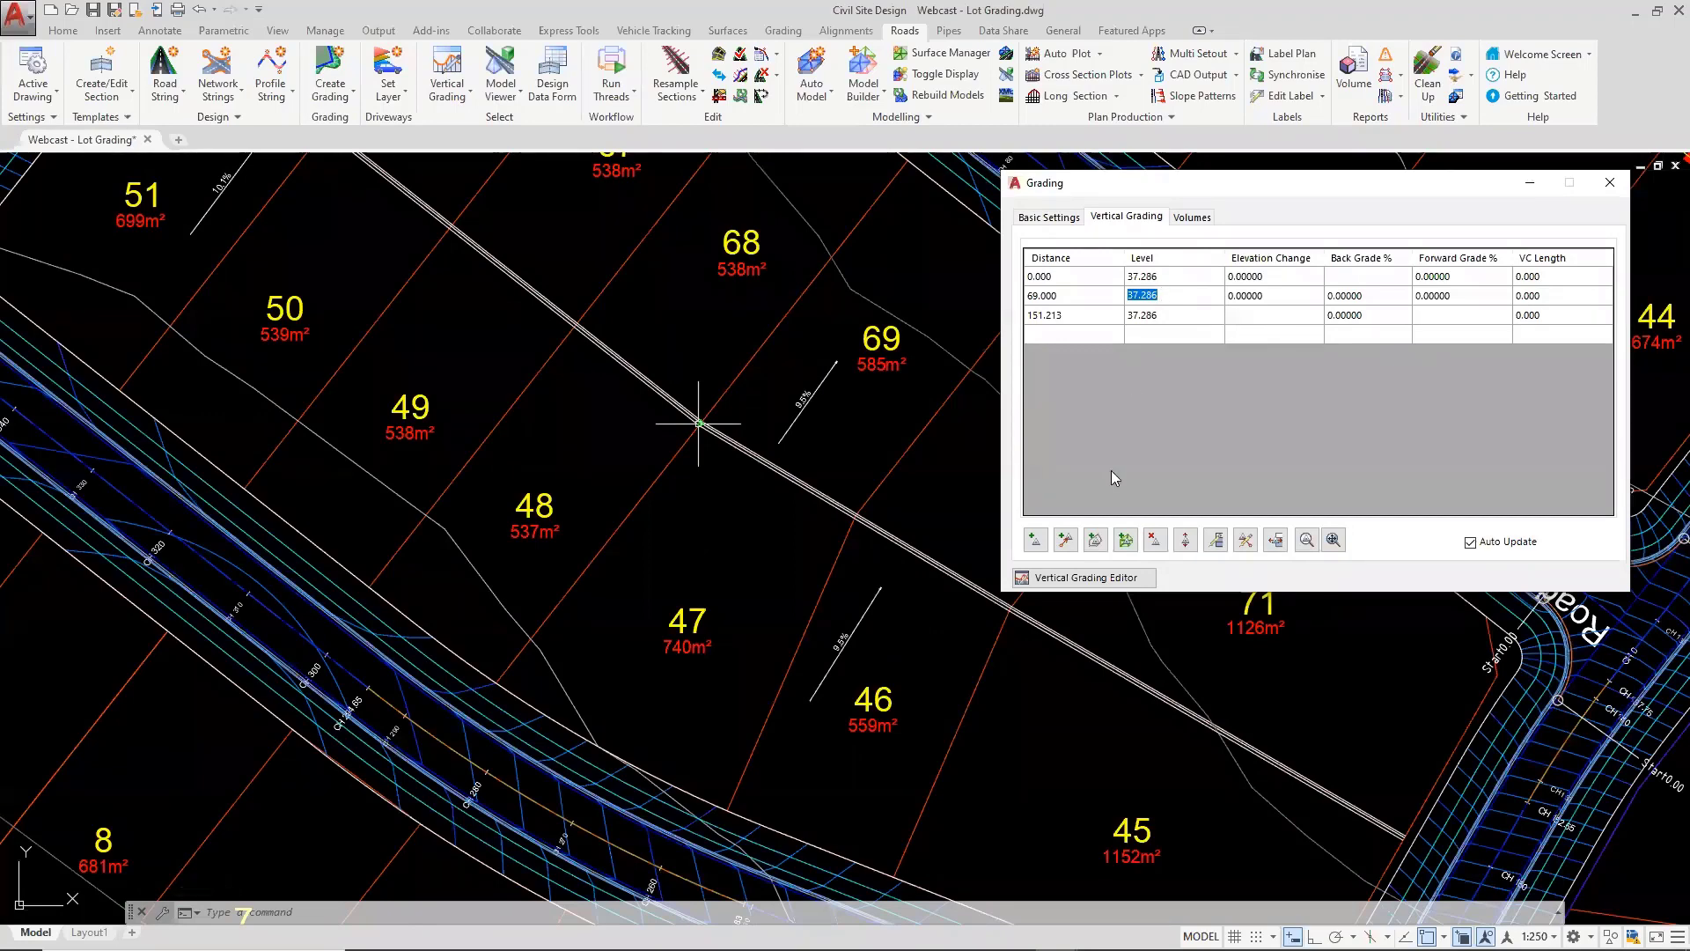
click(1155, 541)
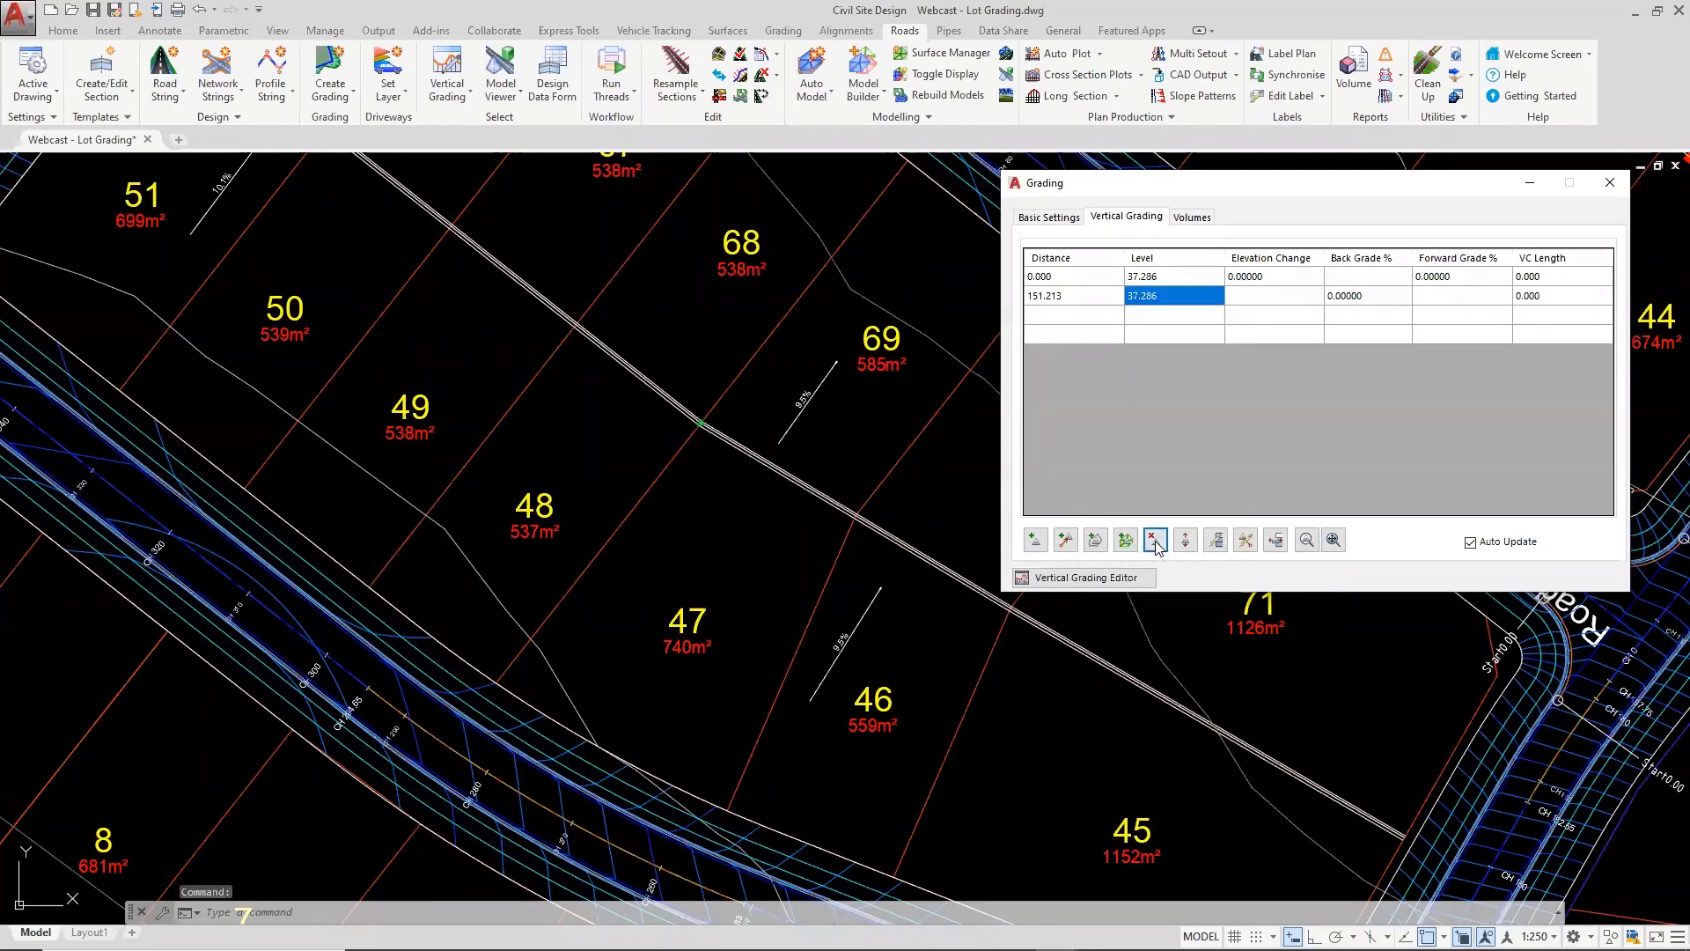
Start a Reference IP from the Road 1 front corner shared by lots 47 and 48, using the RBDY Road 1 level
click(1064, 540)
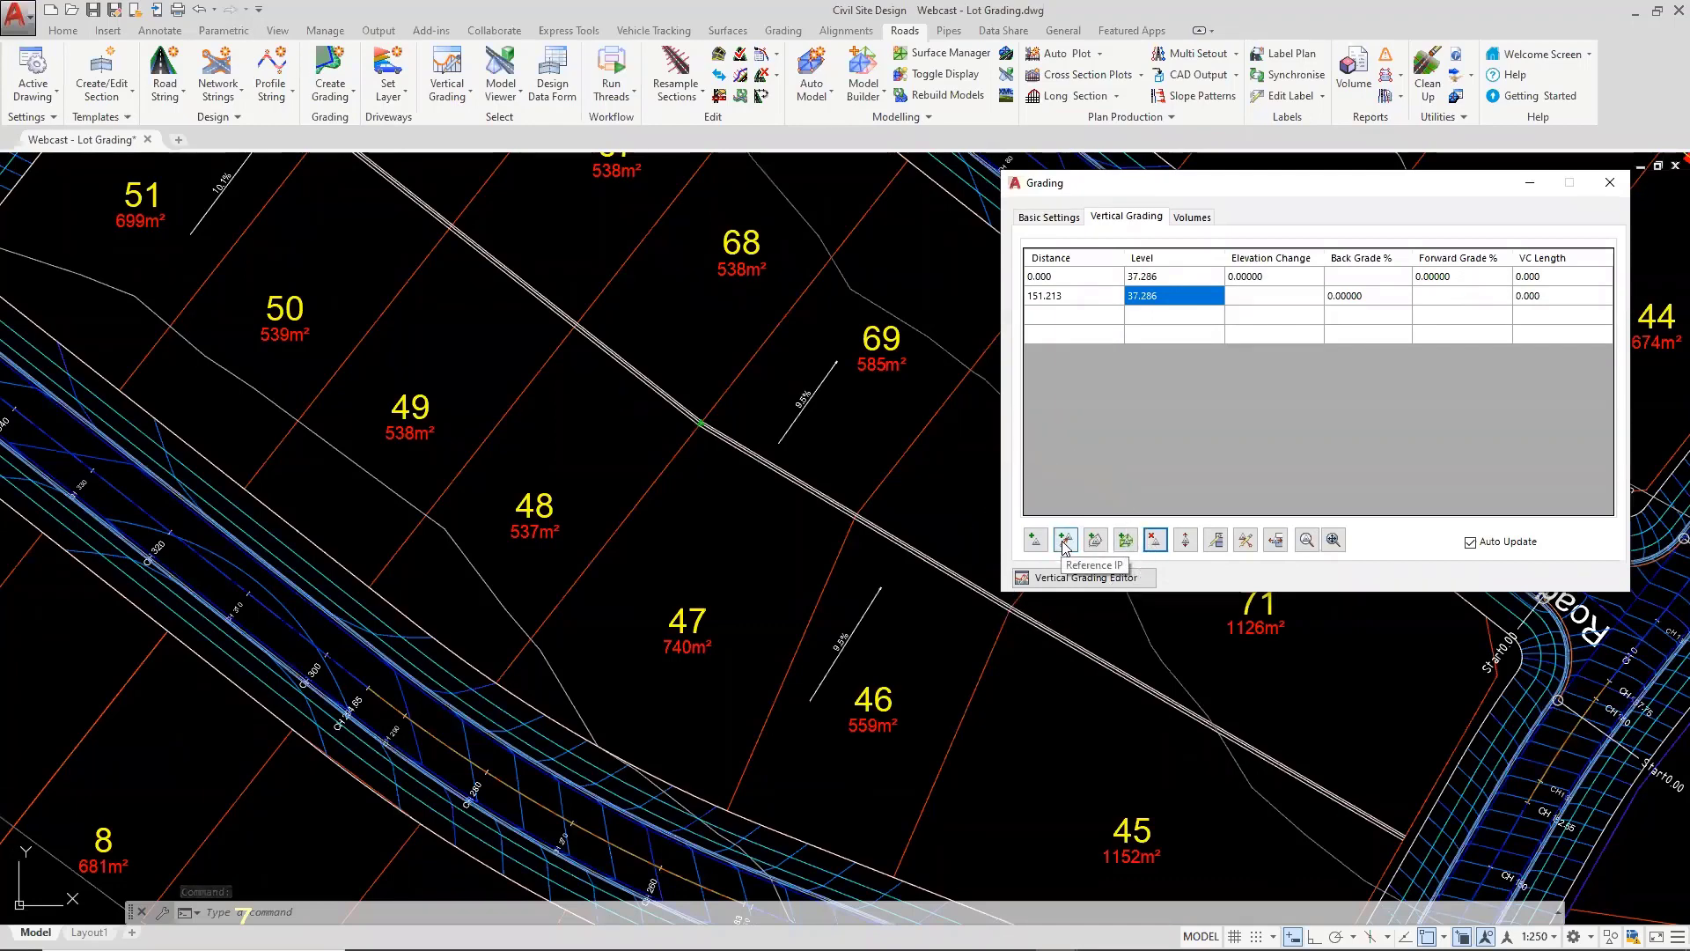
click(1065, 543)
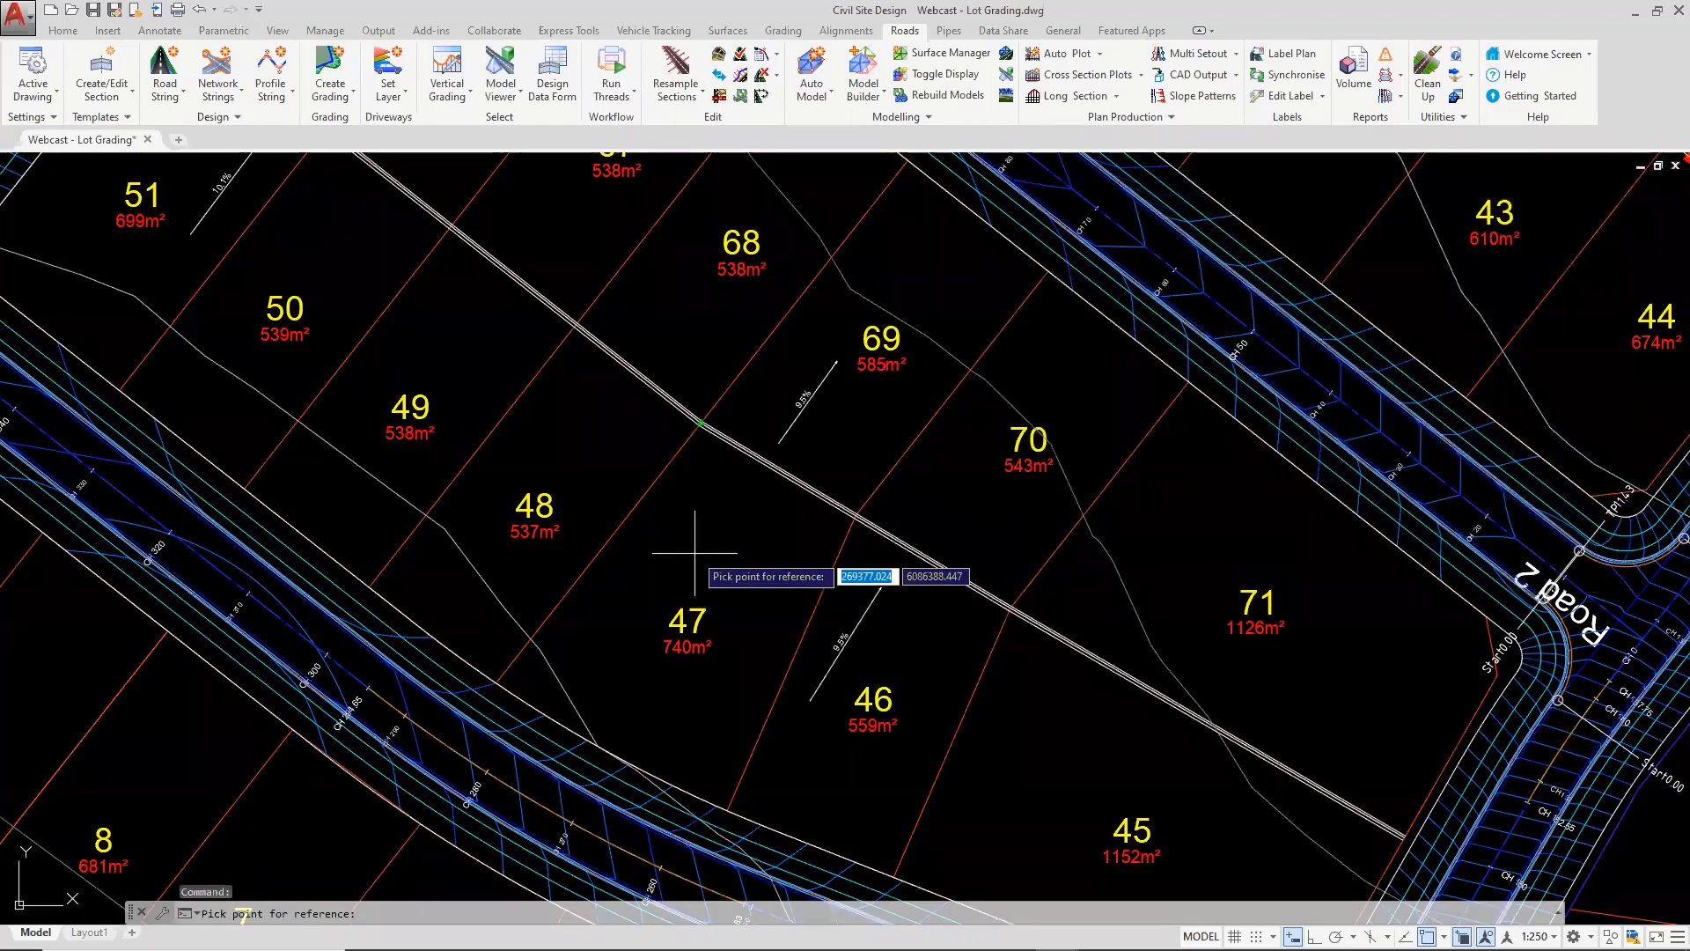
middle_drag(695, 552, 787, 553)
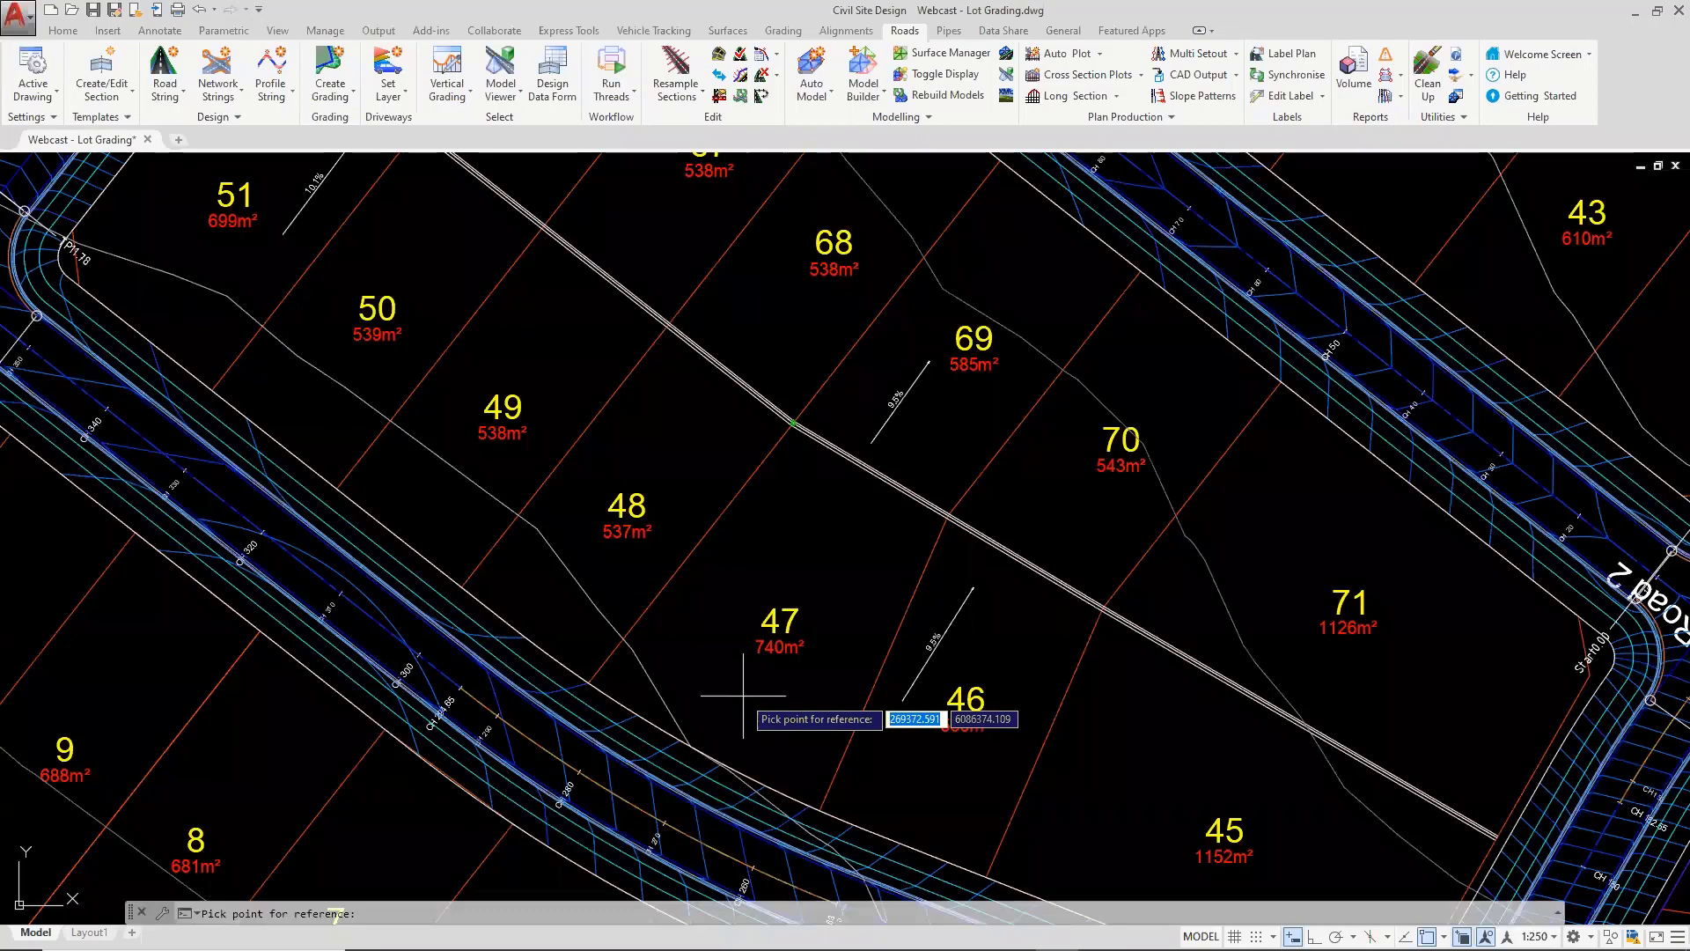
click(588, 682)
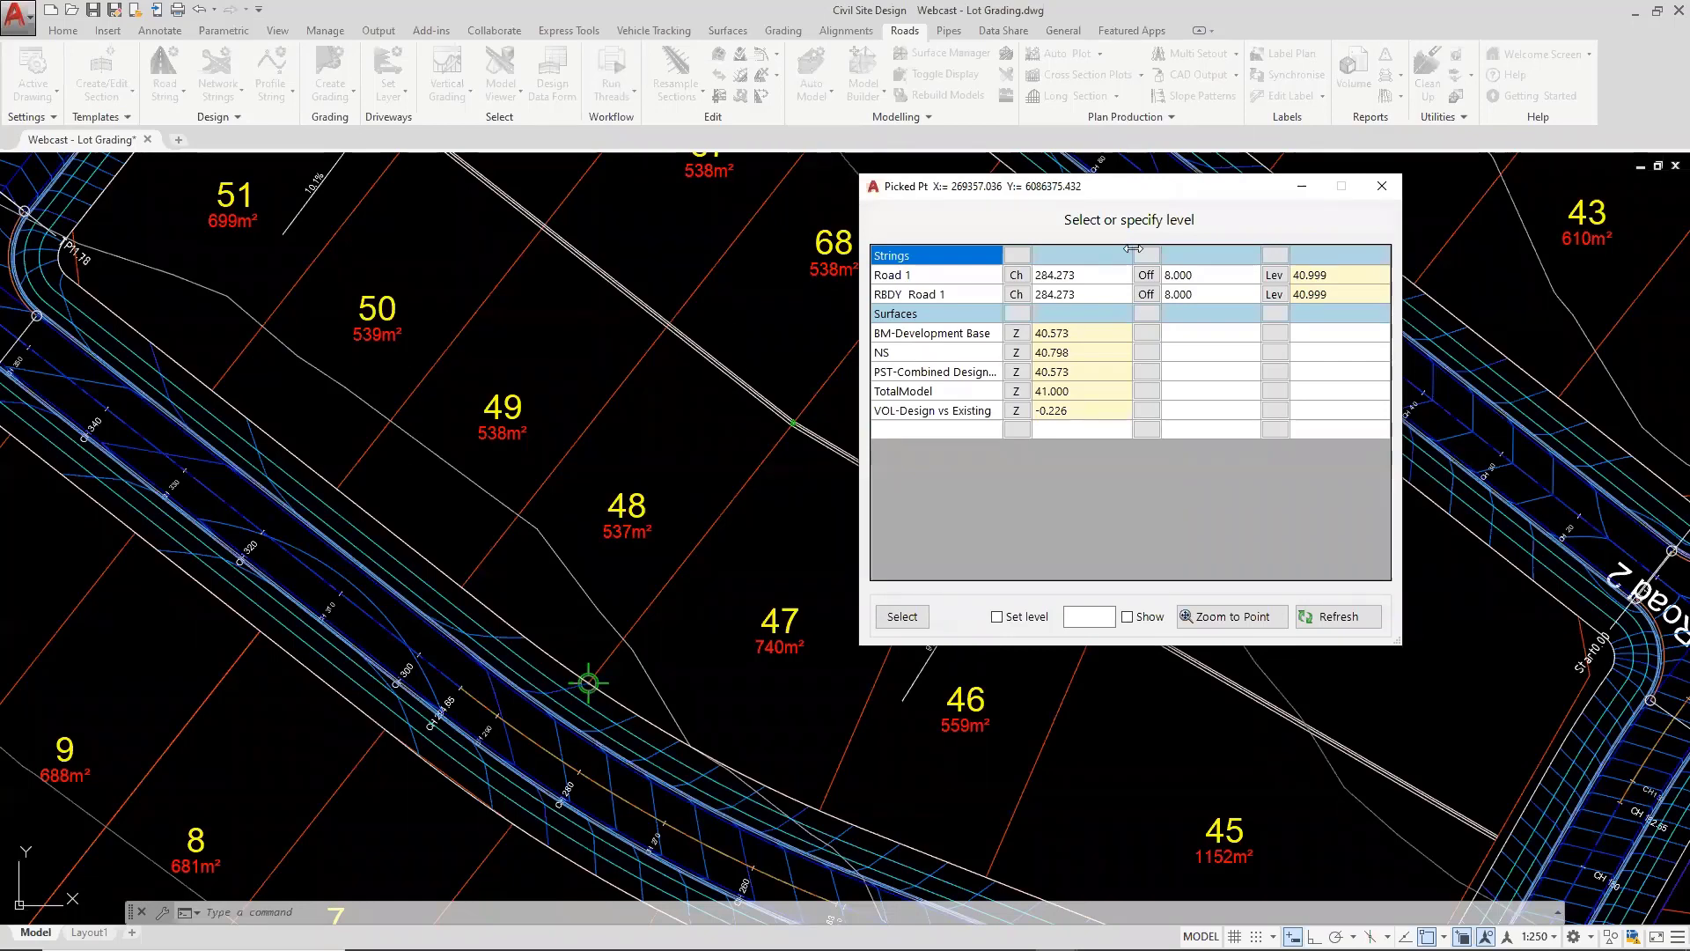
click(1339, 296)
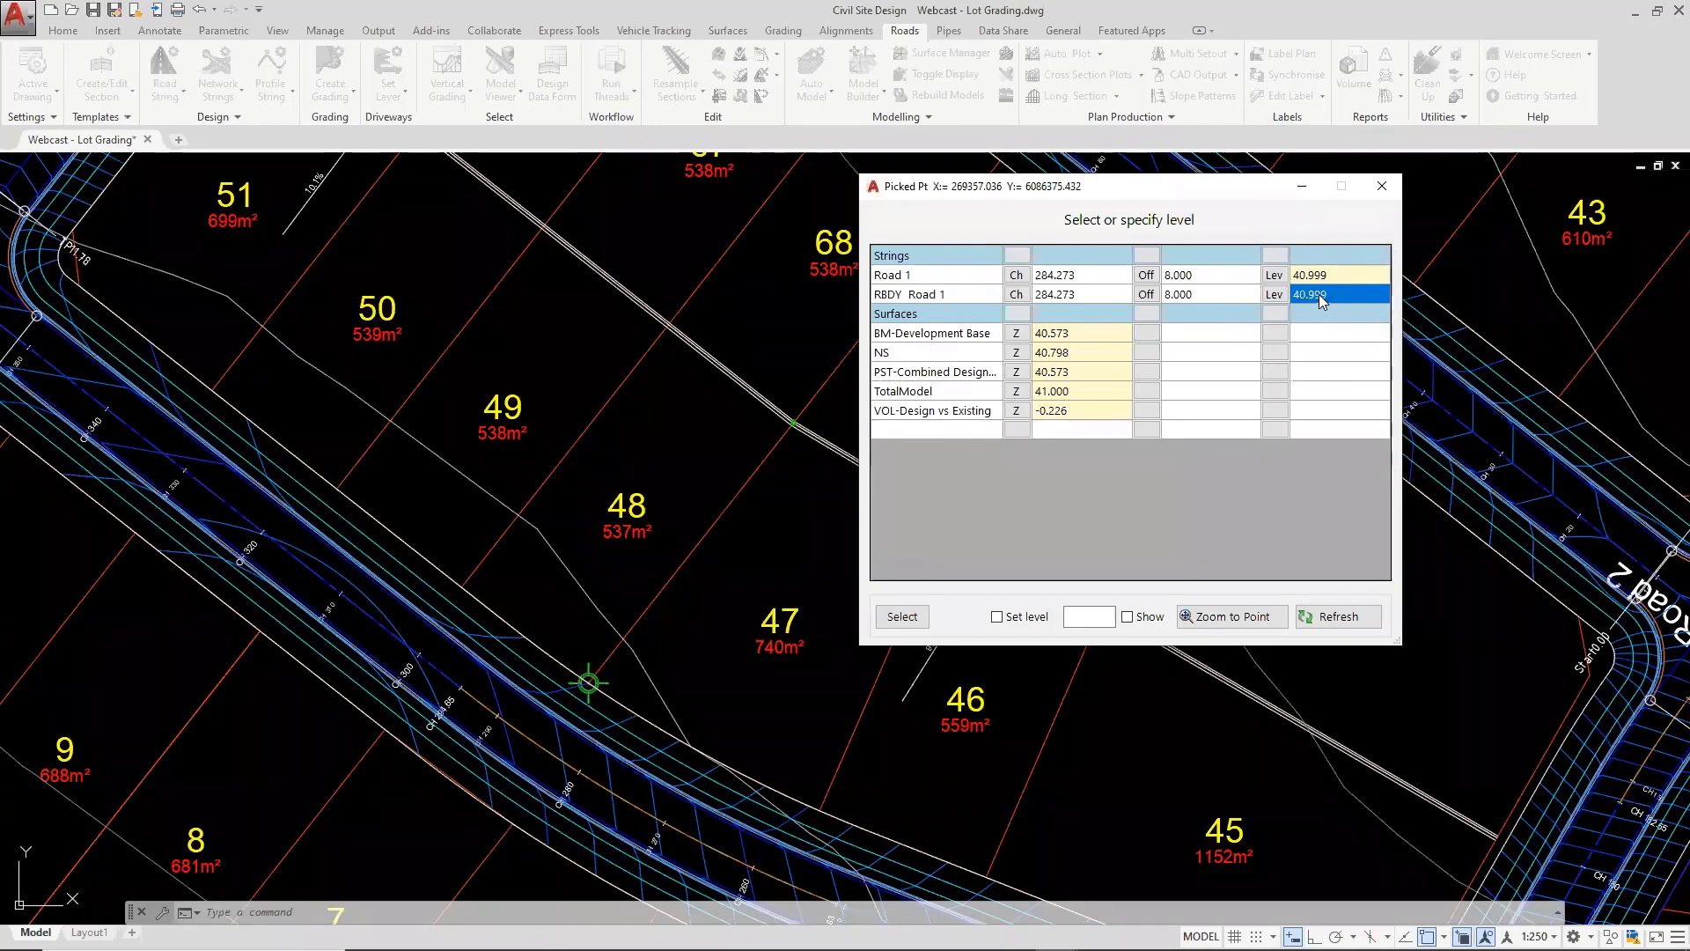
click(910, 621)
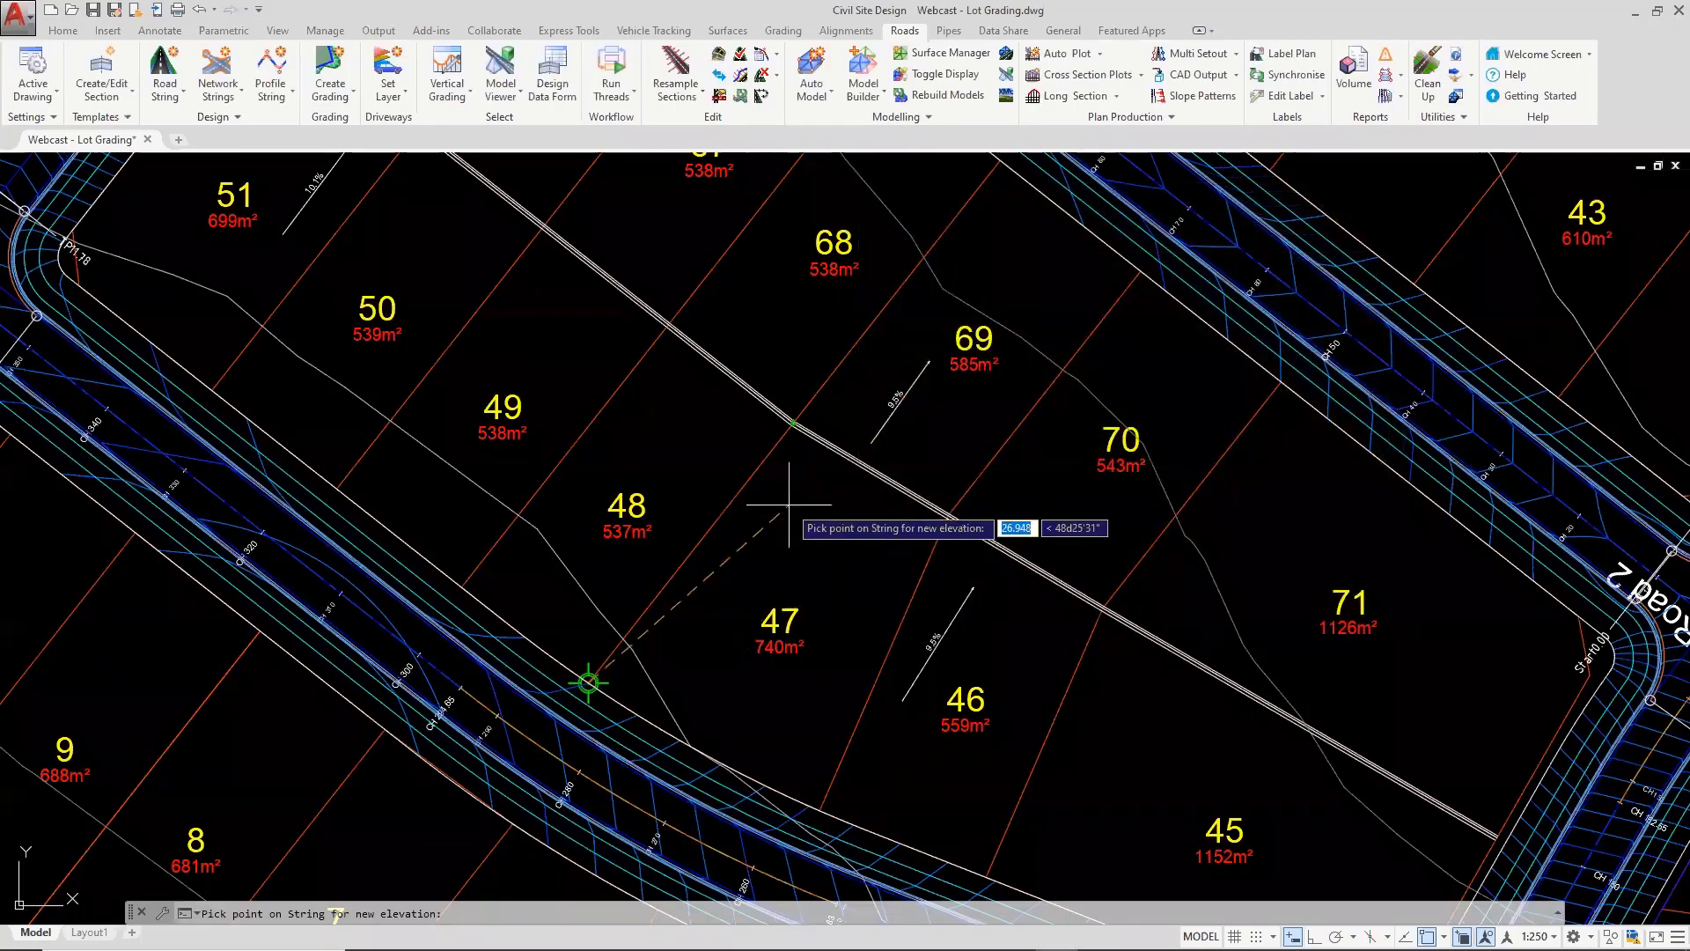
Place the referenced IP on the wall at the rear corner of lots 47 and 48, chainage 69.000, with a grade of -5%
scroll(784, 433, up, 4)
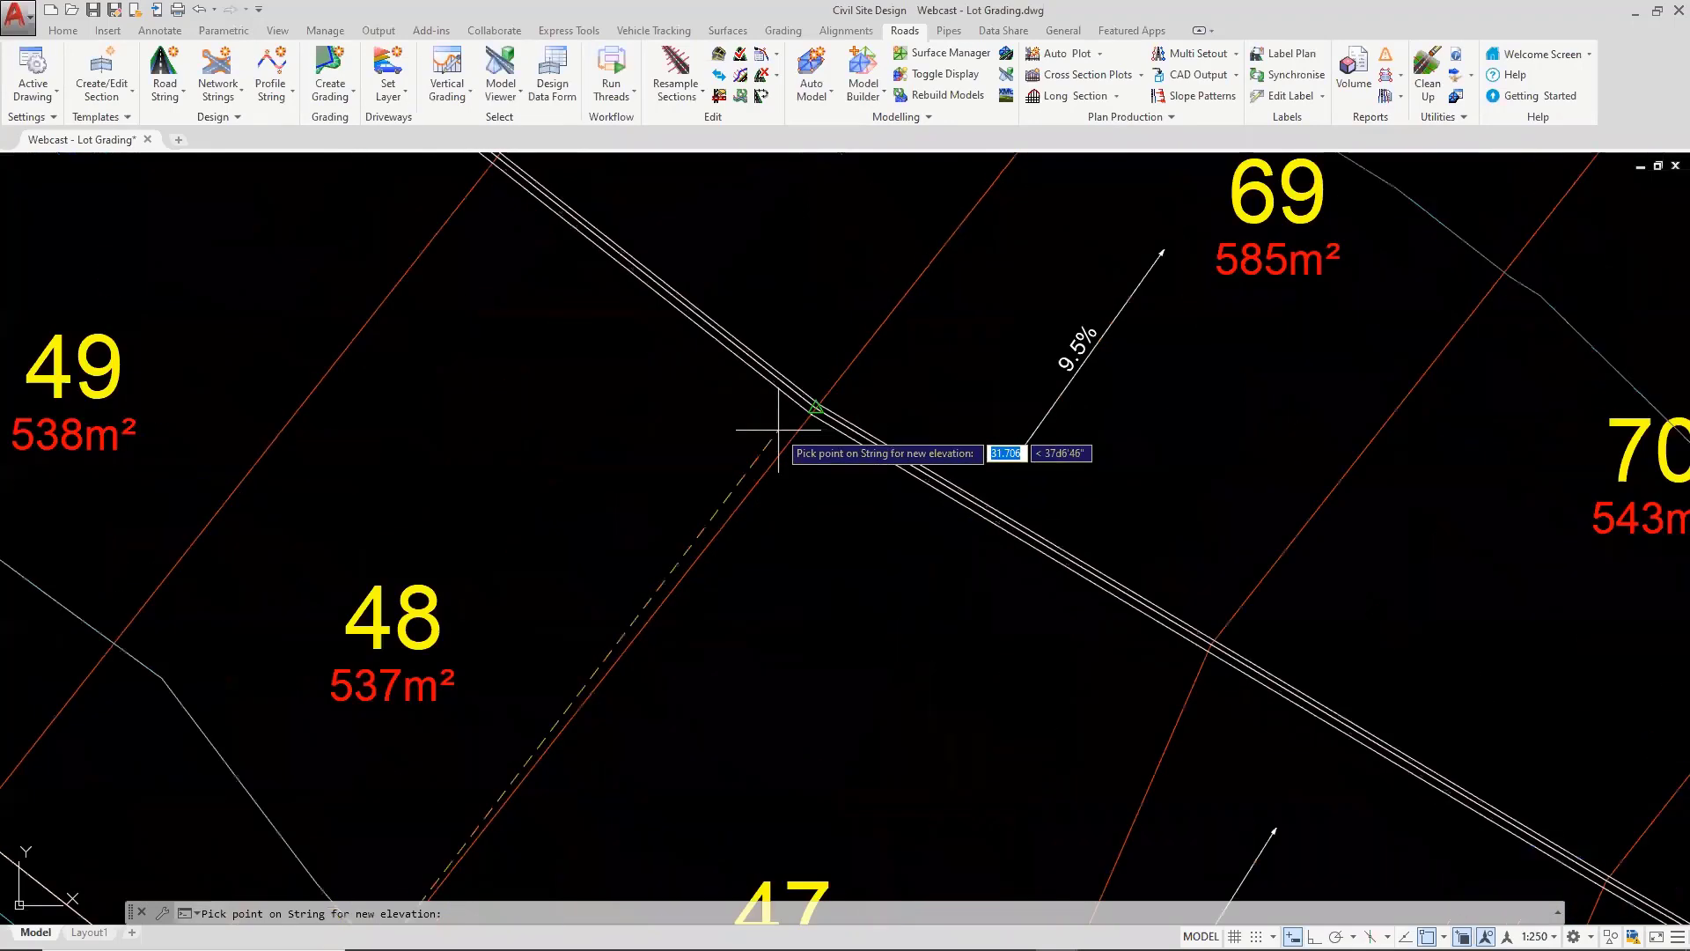
click(785, 432)
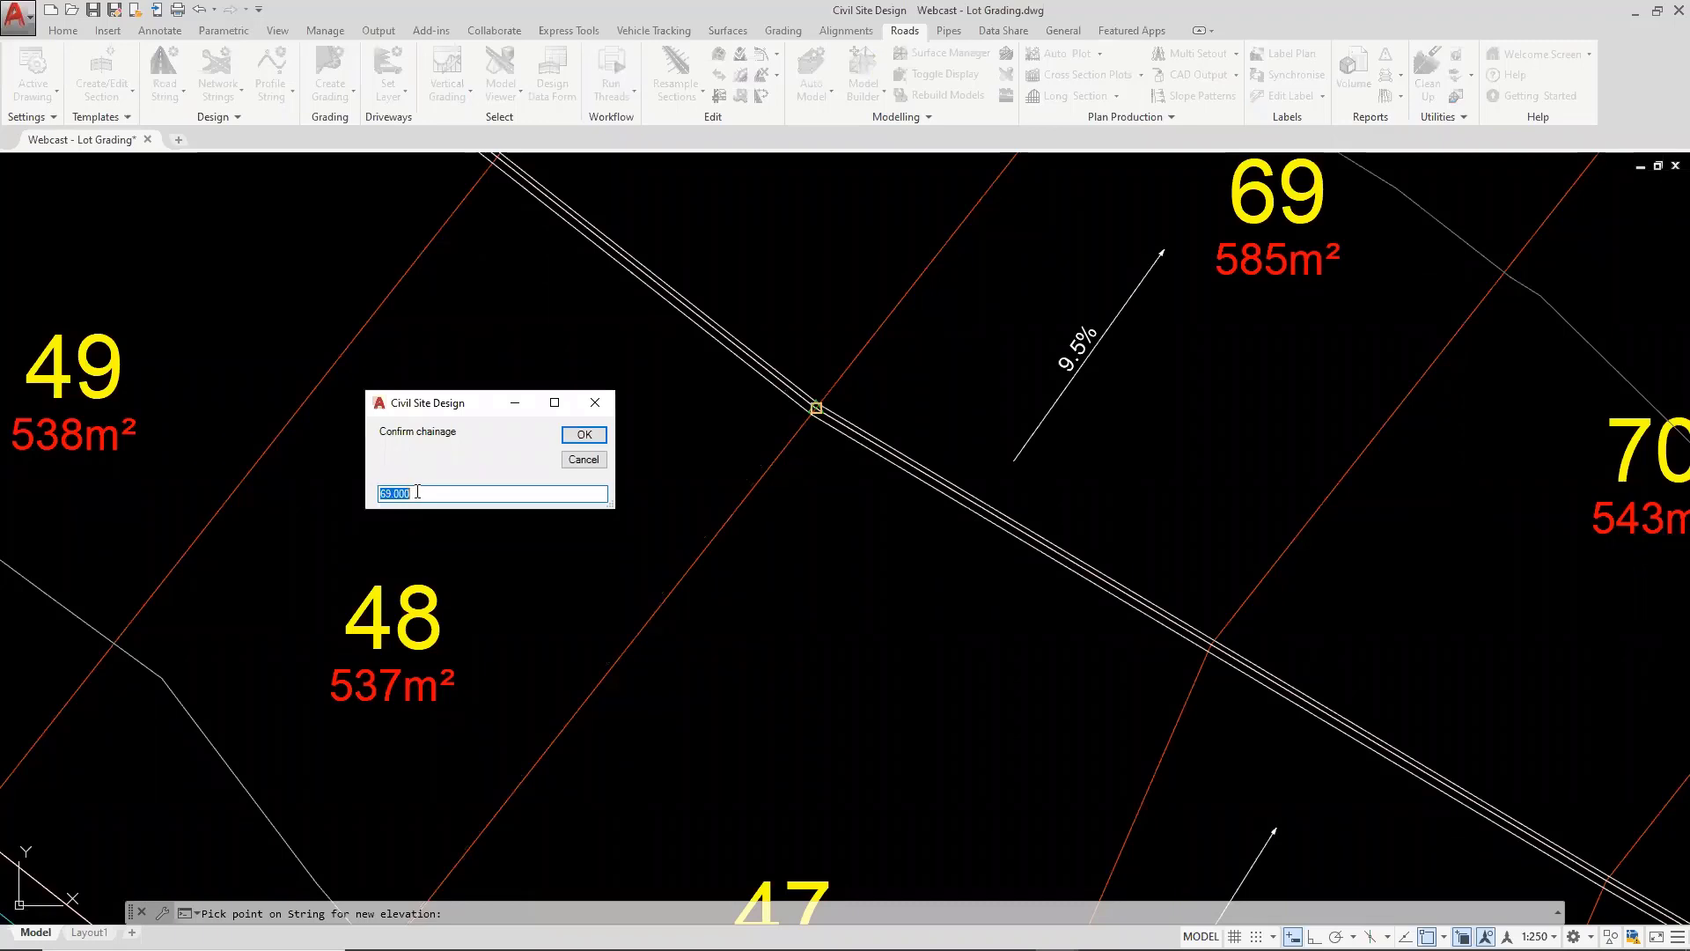
double_click(431, 493)
click(585, 435)
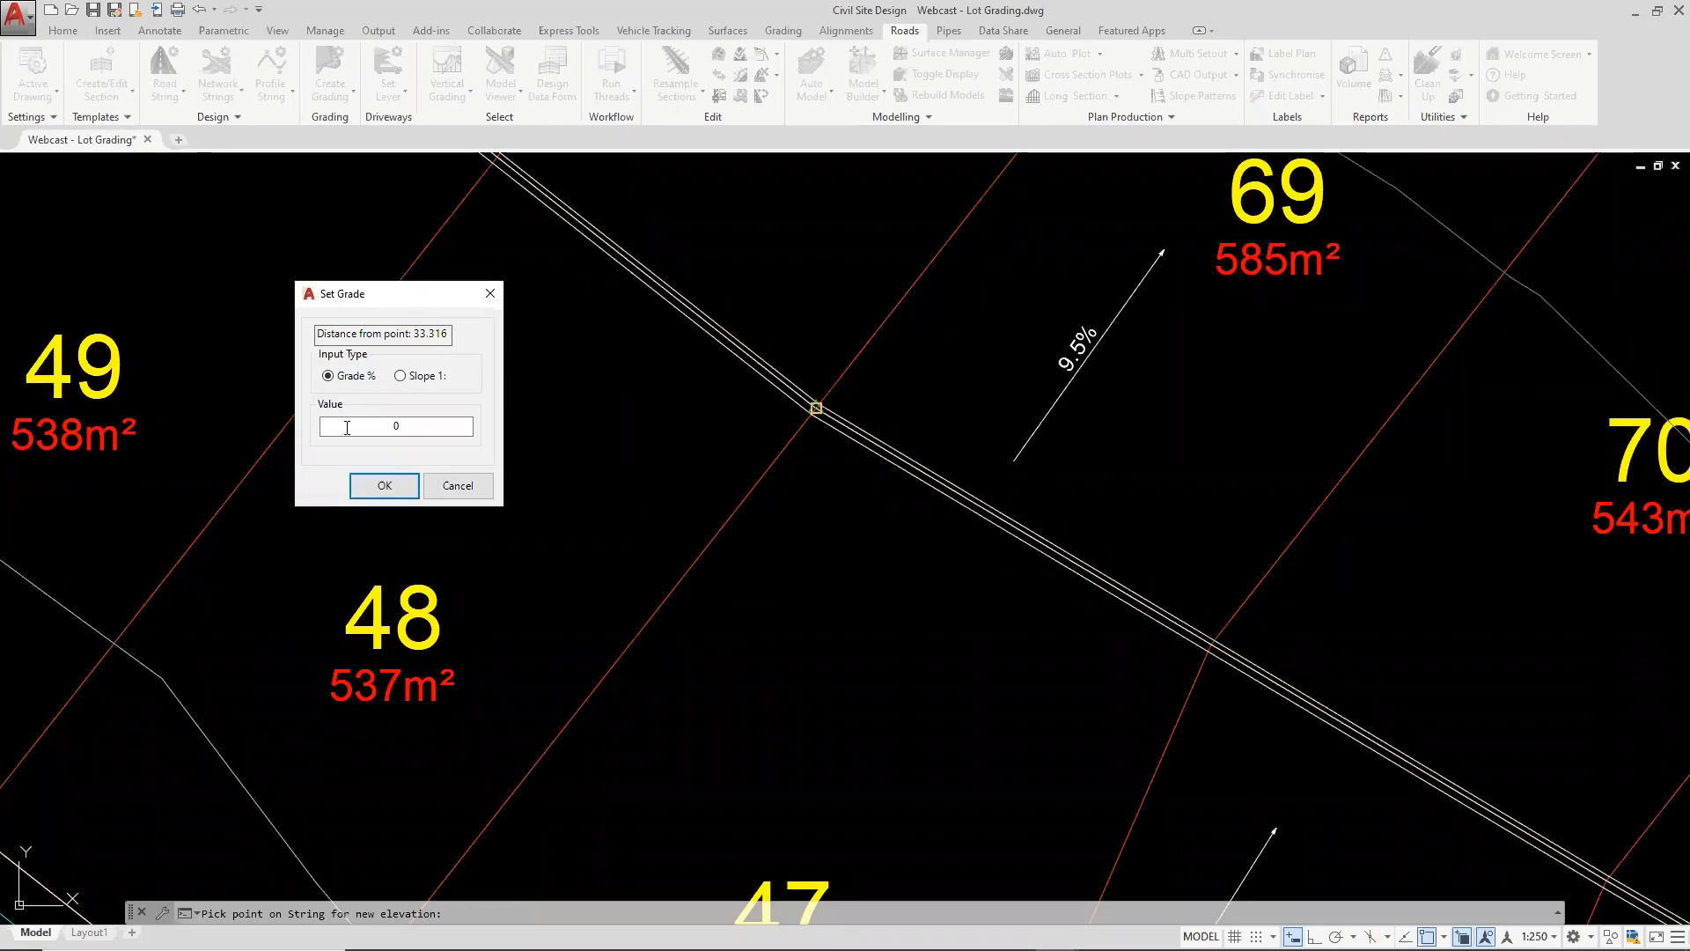
click(408, 425)
key(BackSpace)
text(-5)
key(ctrl)
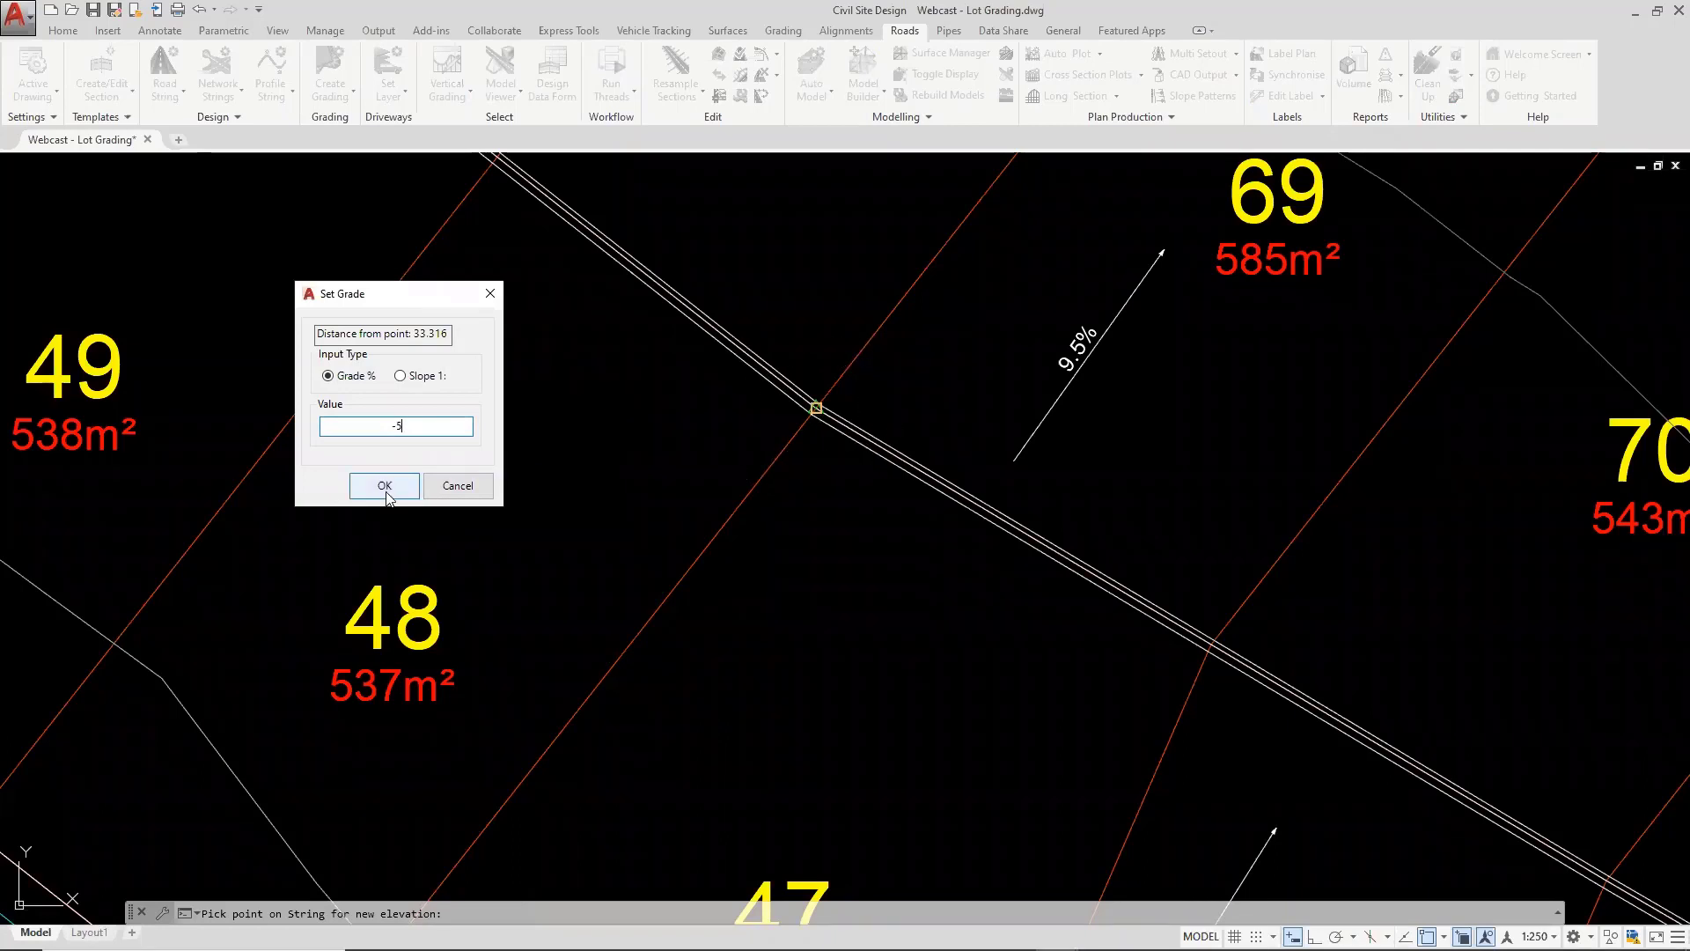
click(384, 486)
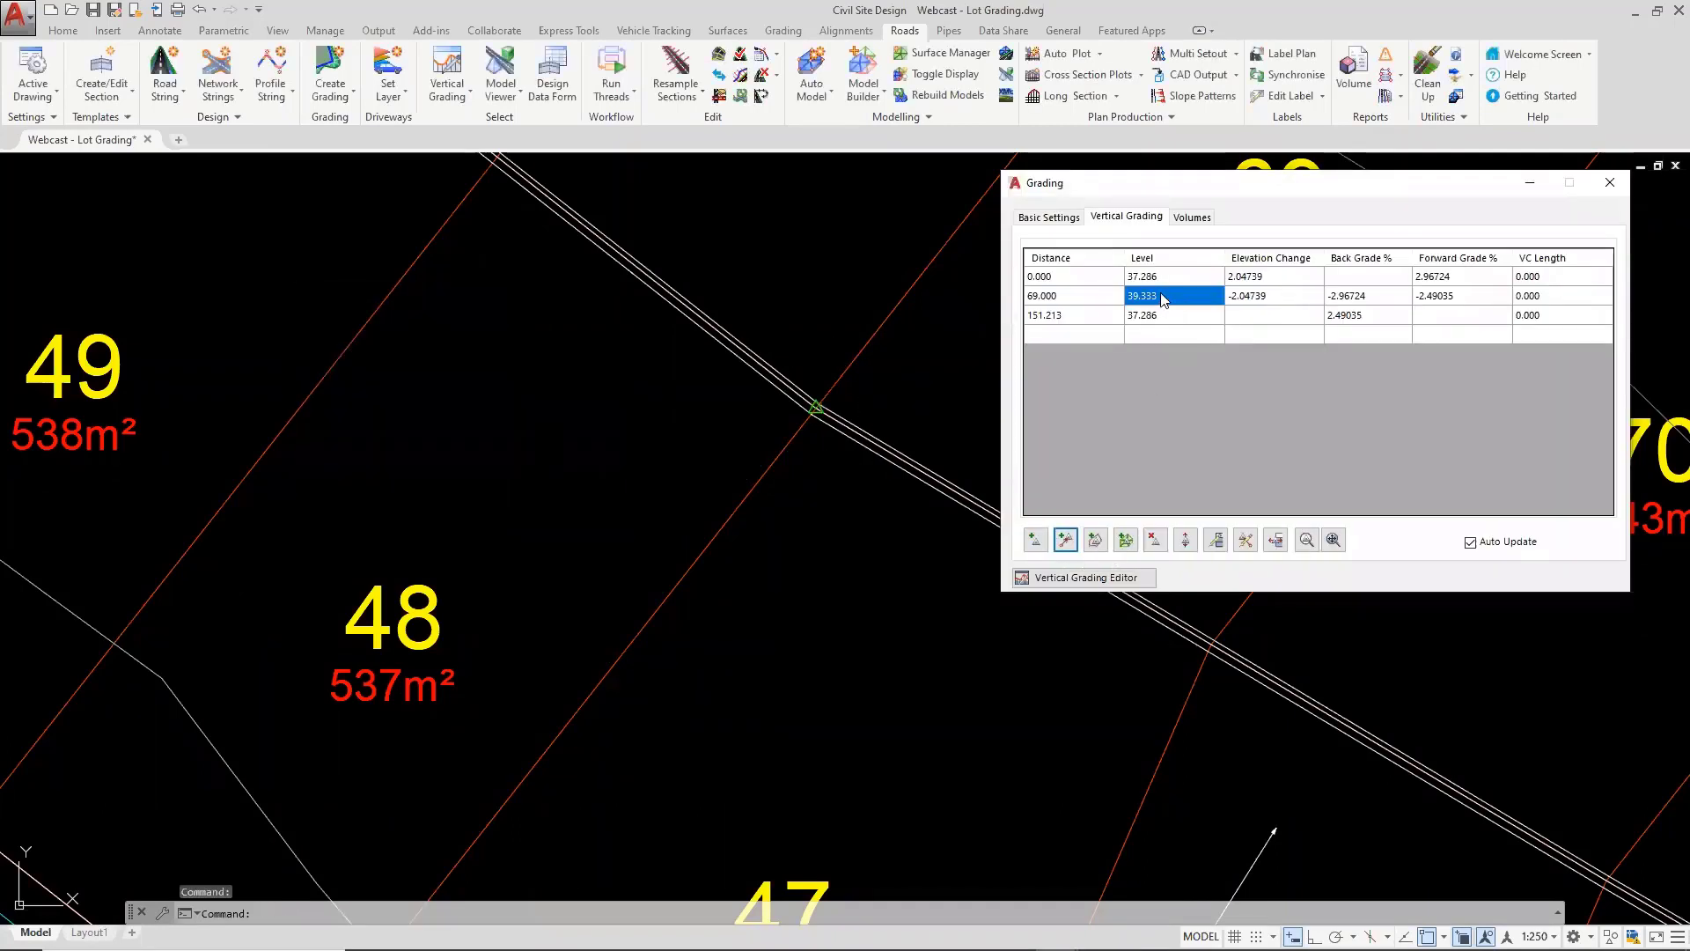
Examine the new IP's level and the Top of Wall centreline profile in an enlarged Vertical Grading Editor
click(1162, 294)
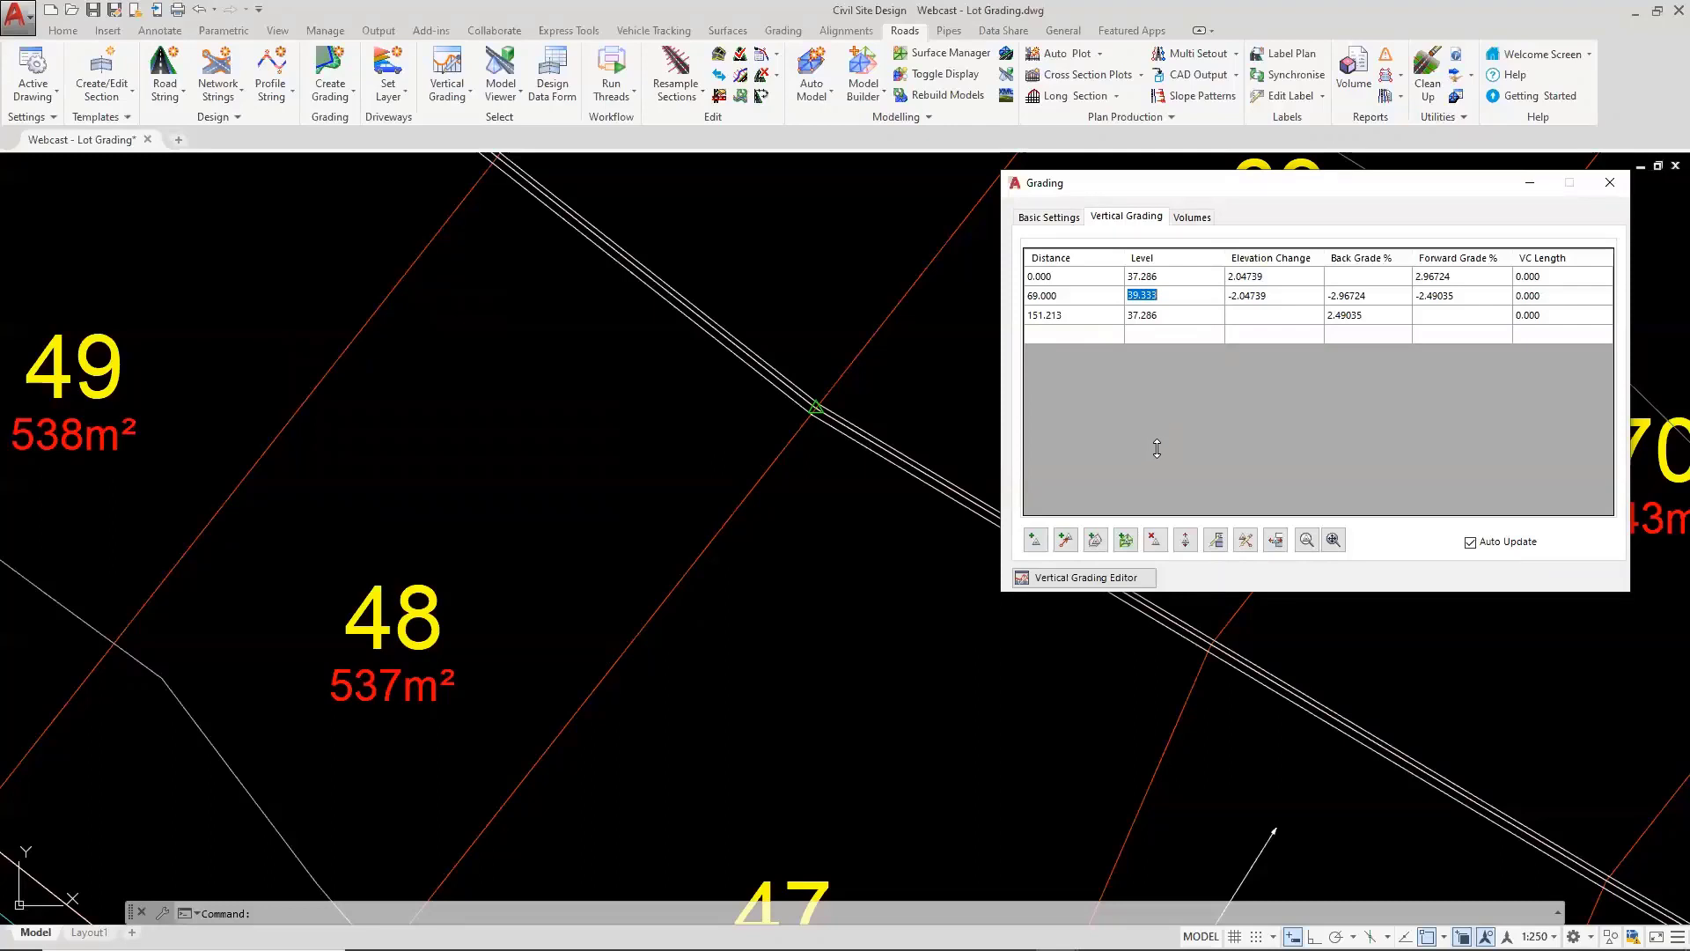
click(1080, 583)
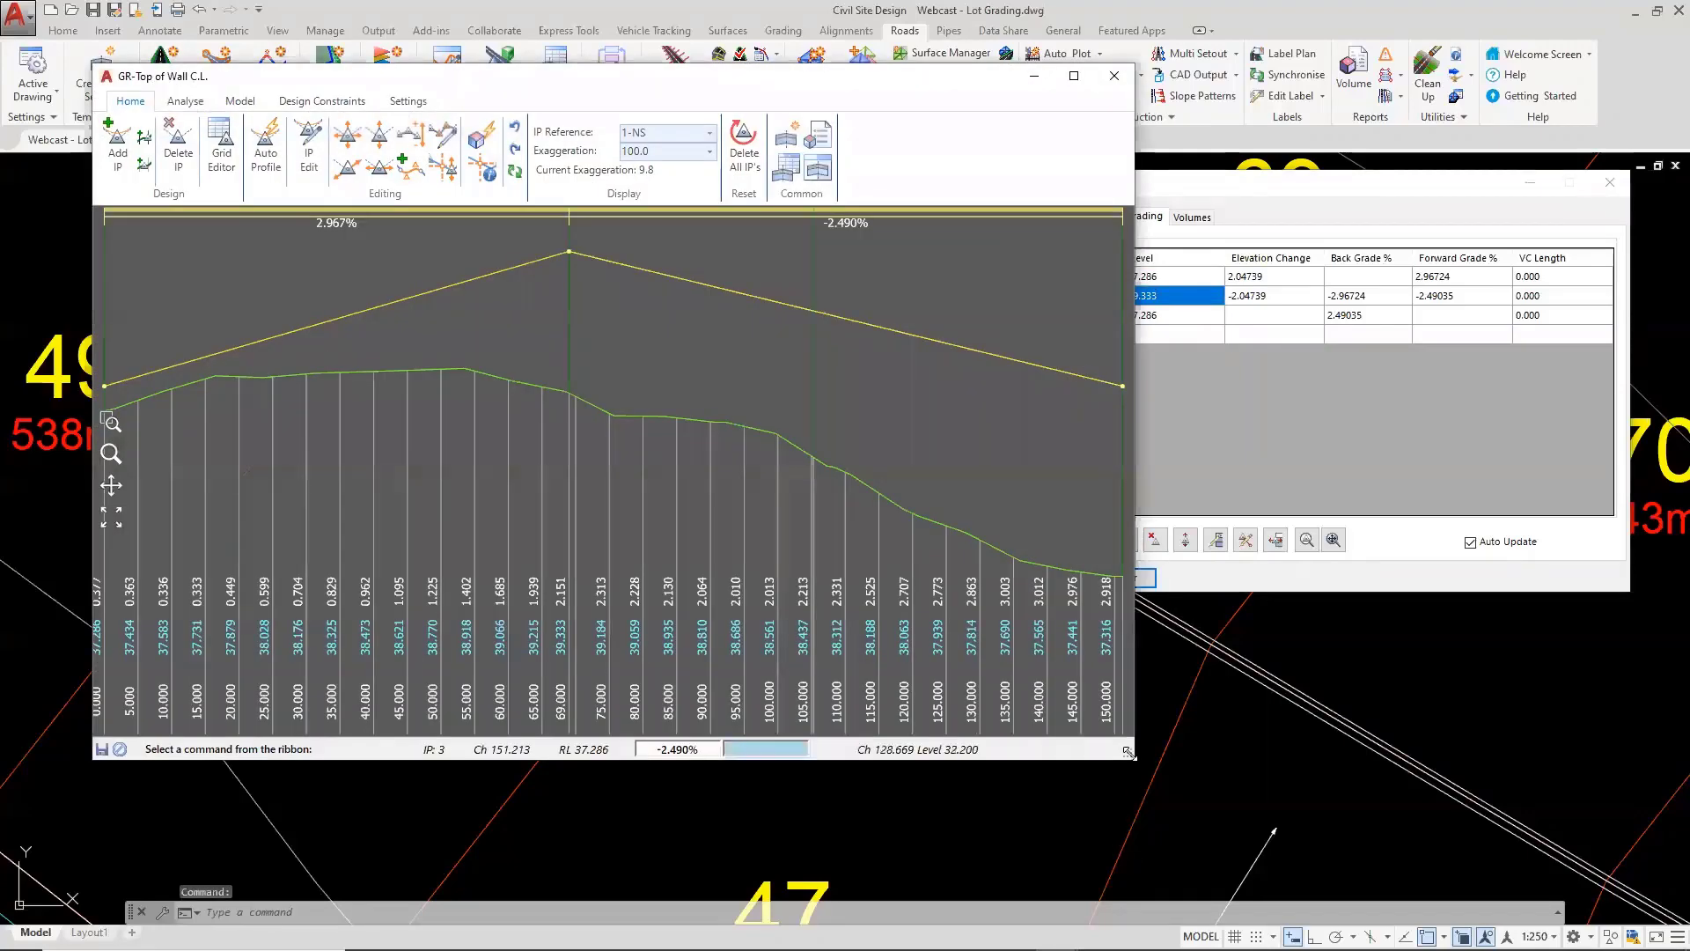
drag(1127, 752, 1199, 847)
click(599, 256)
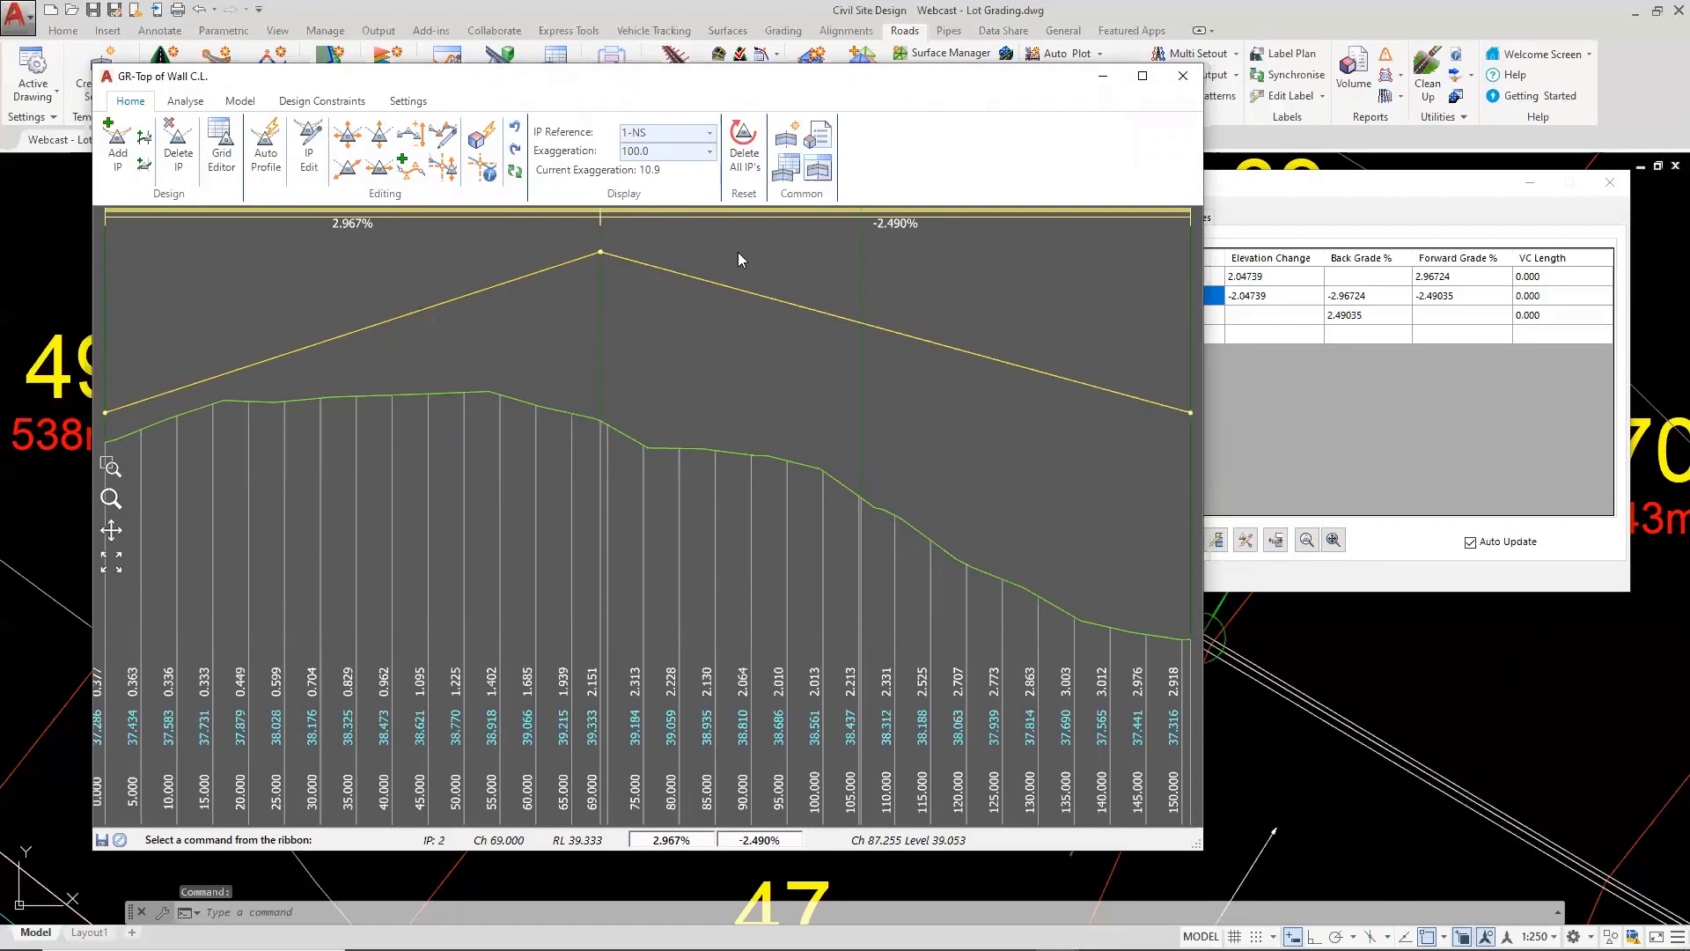
drag(688, 83, 632, 107)
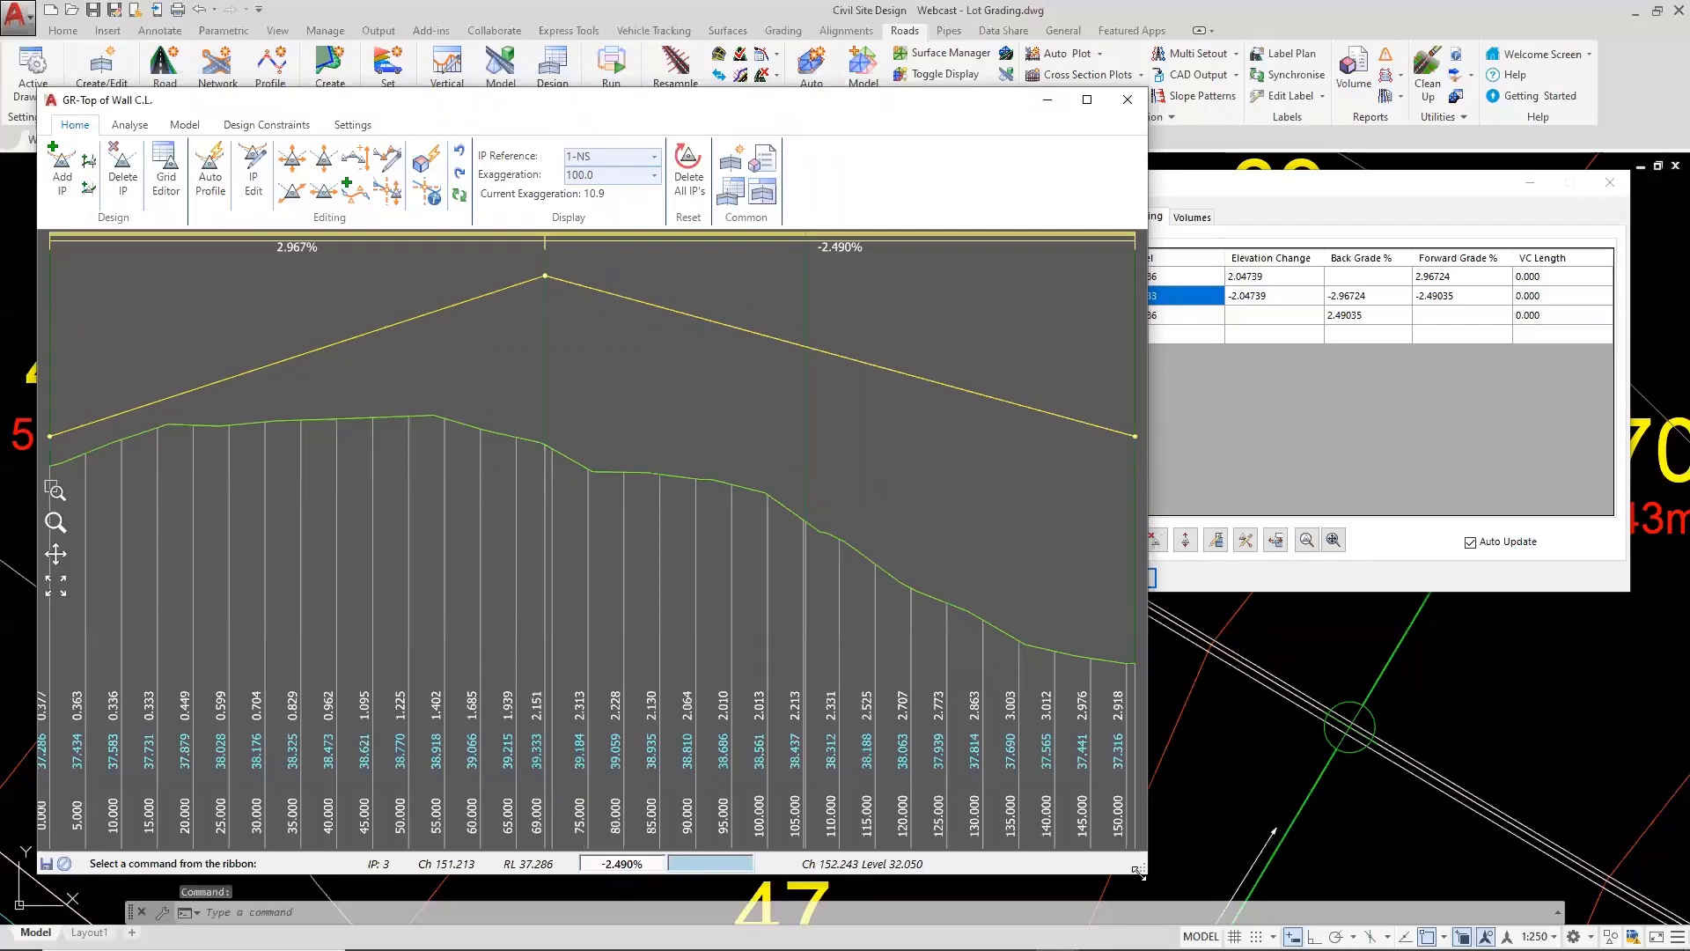
drag(1140, 873, 1649, 879)
drag(866, 99, 865, 87)
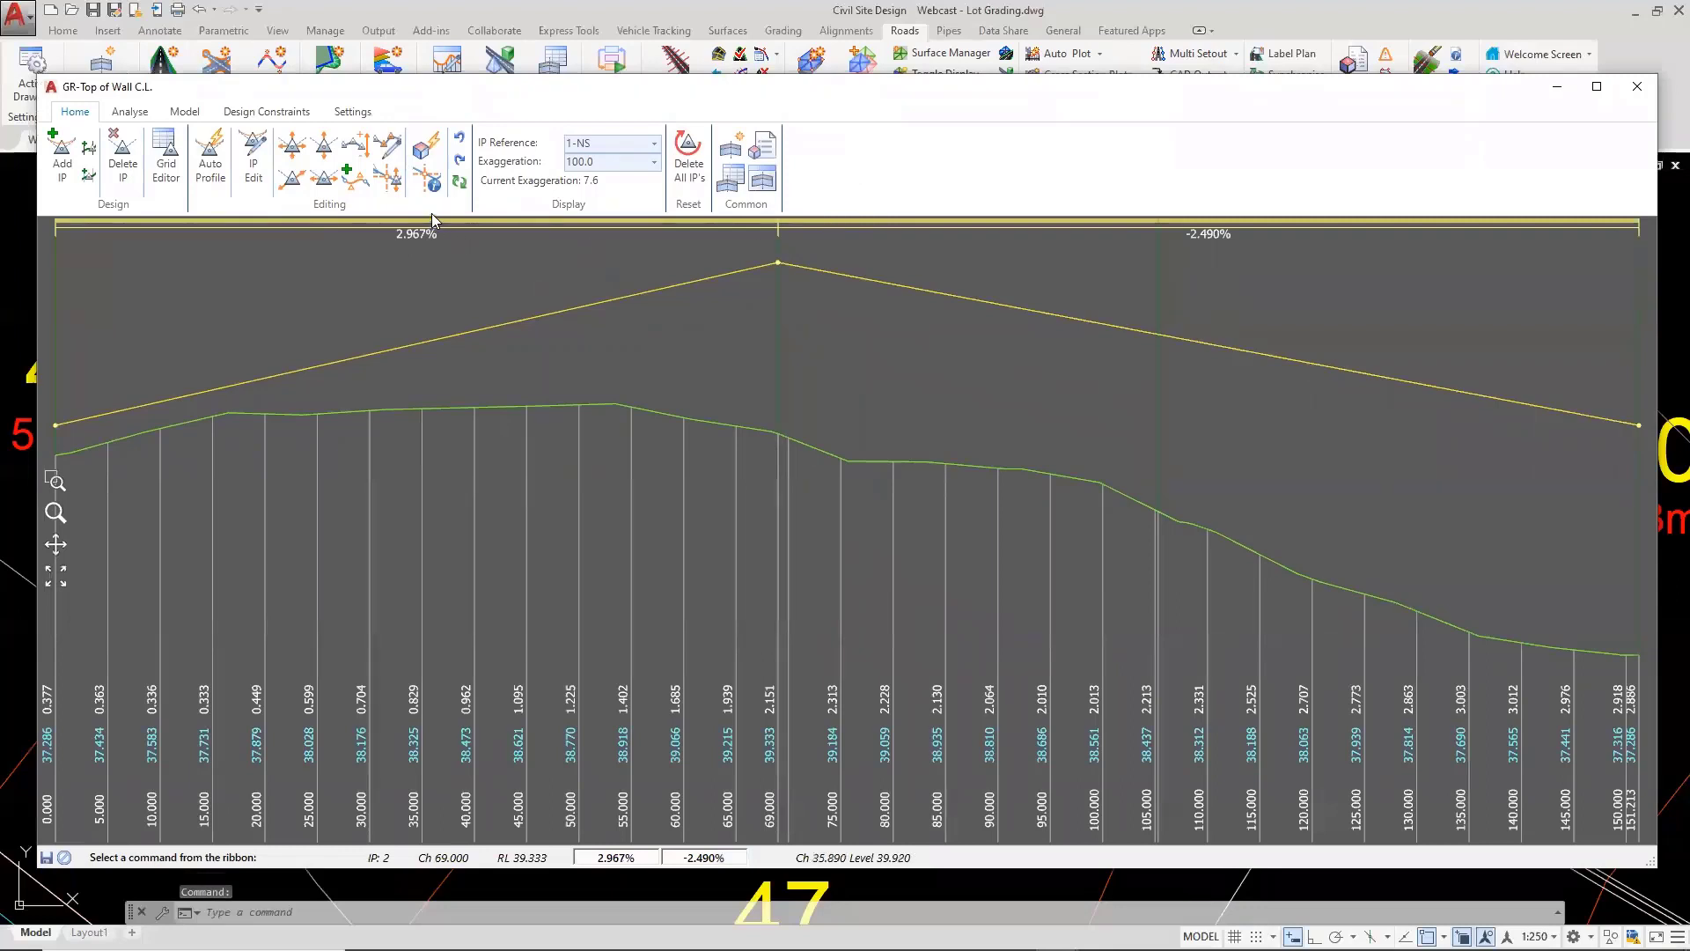
Look at where Design Constraints are managed in the grading's vertical editor and its design data form
click(266, 113)
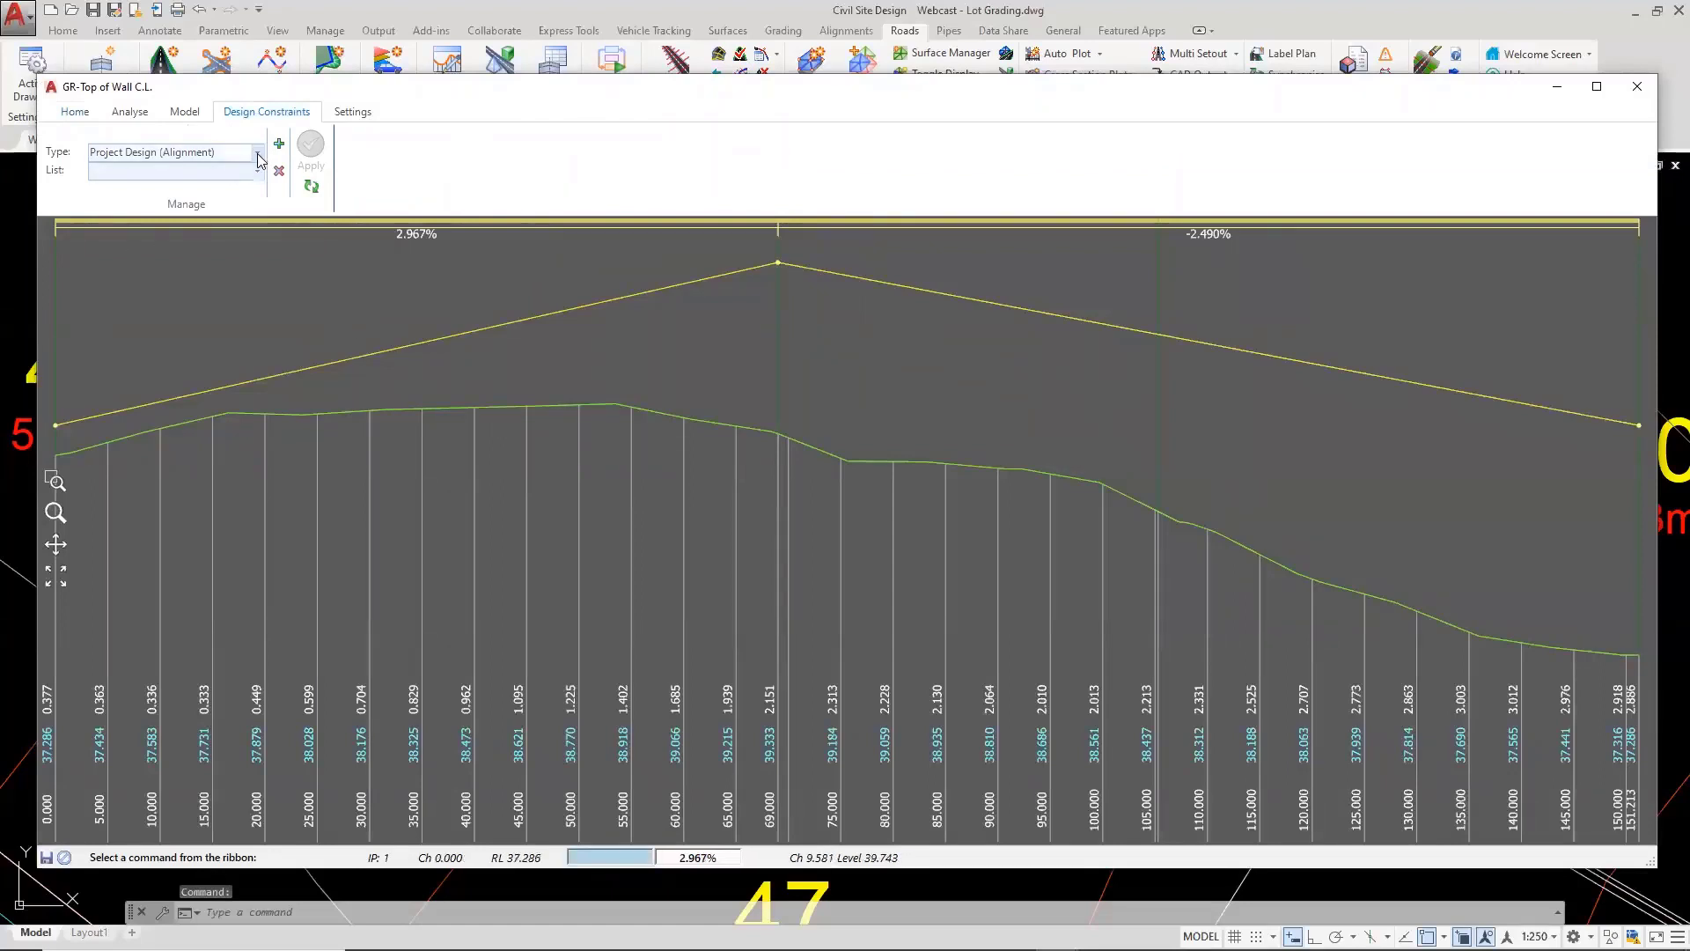
click(78, 112)
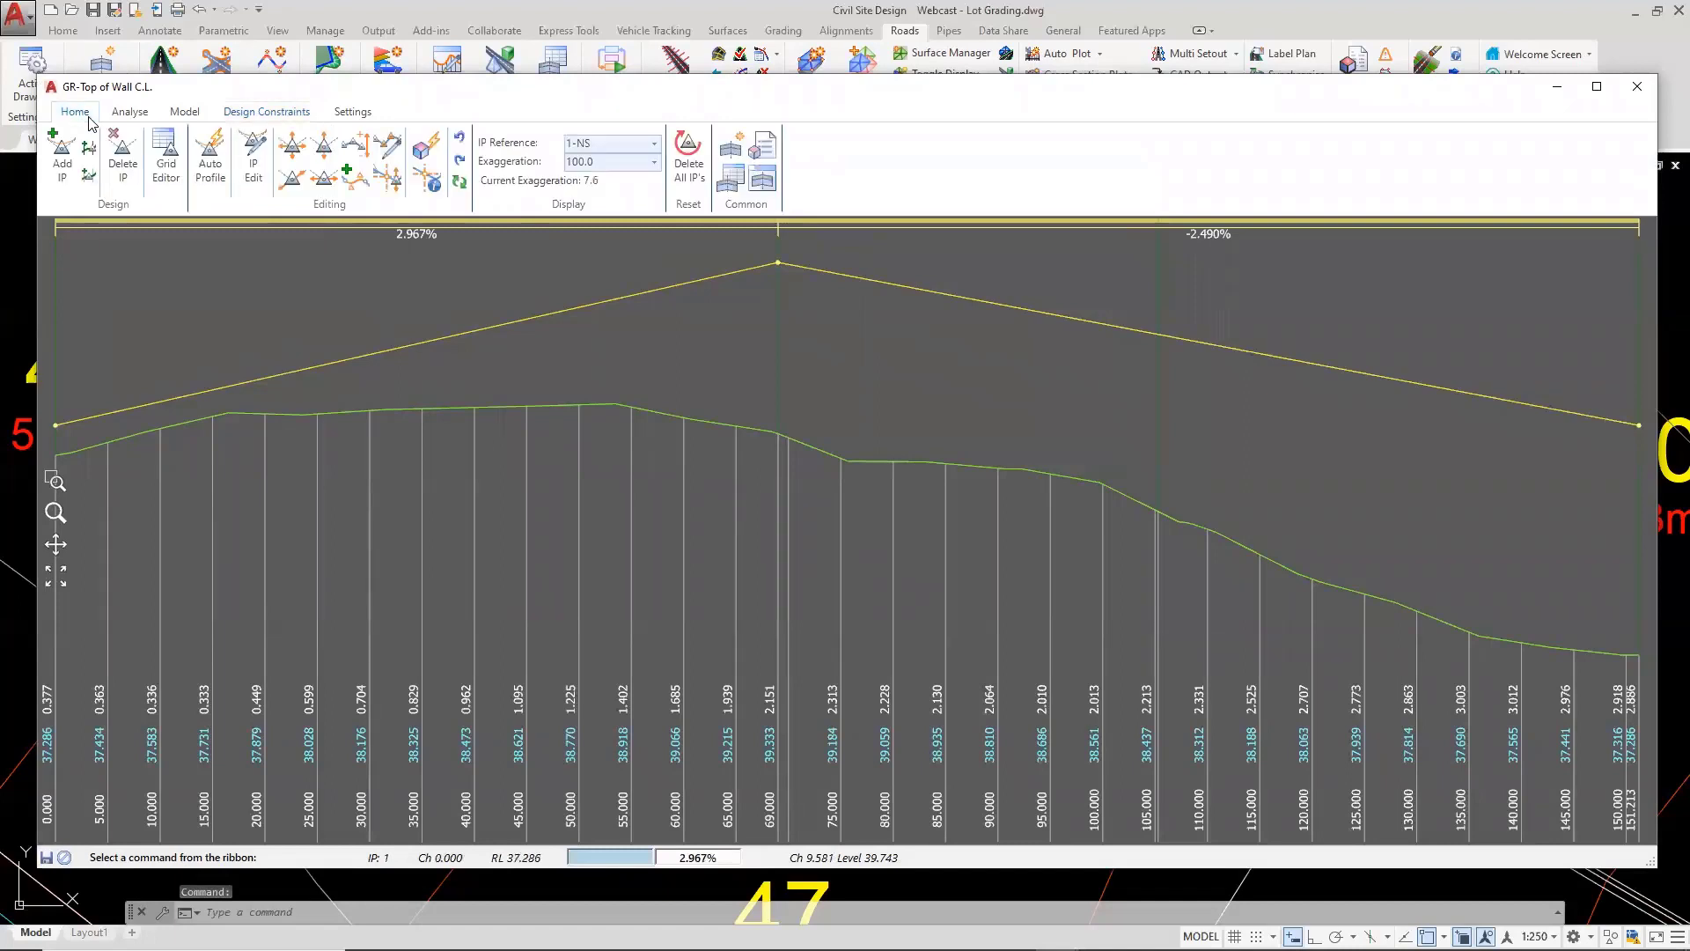
click(730, 185)
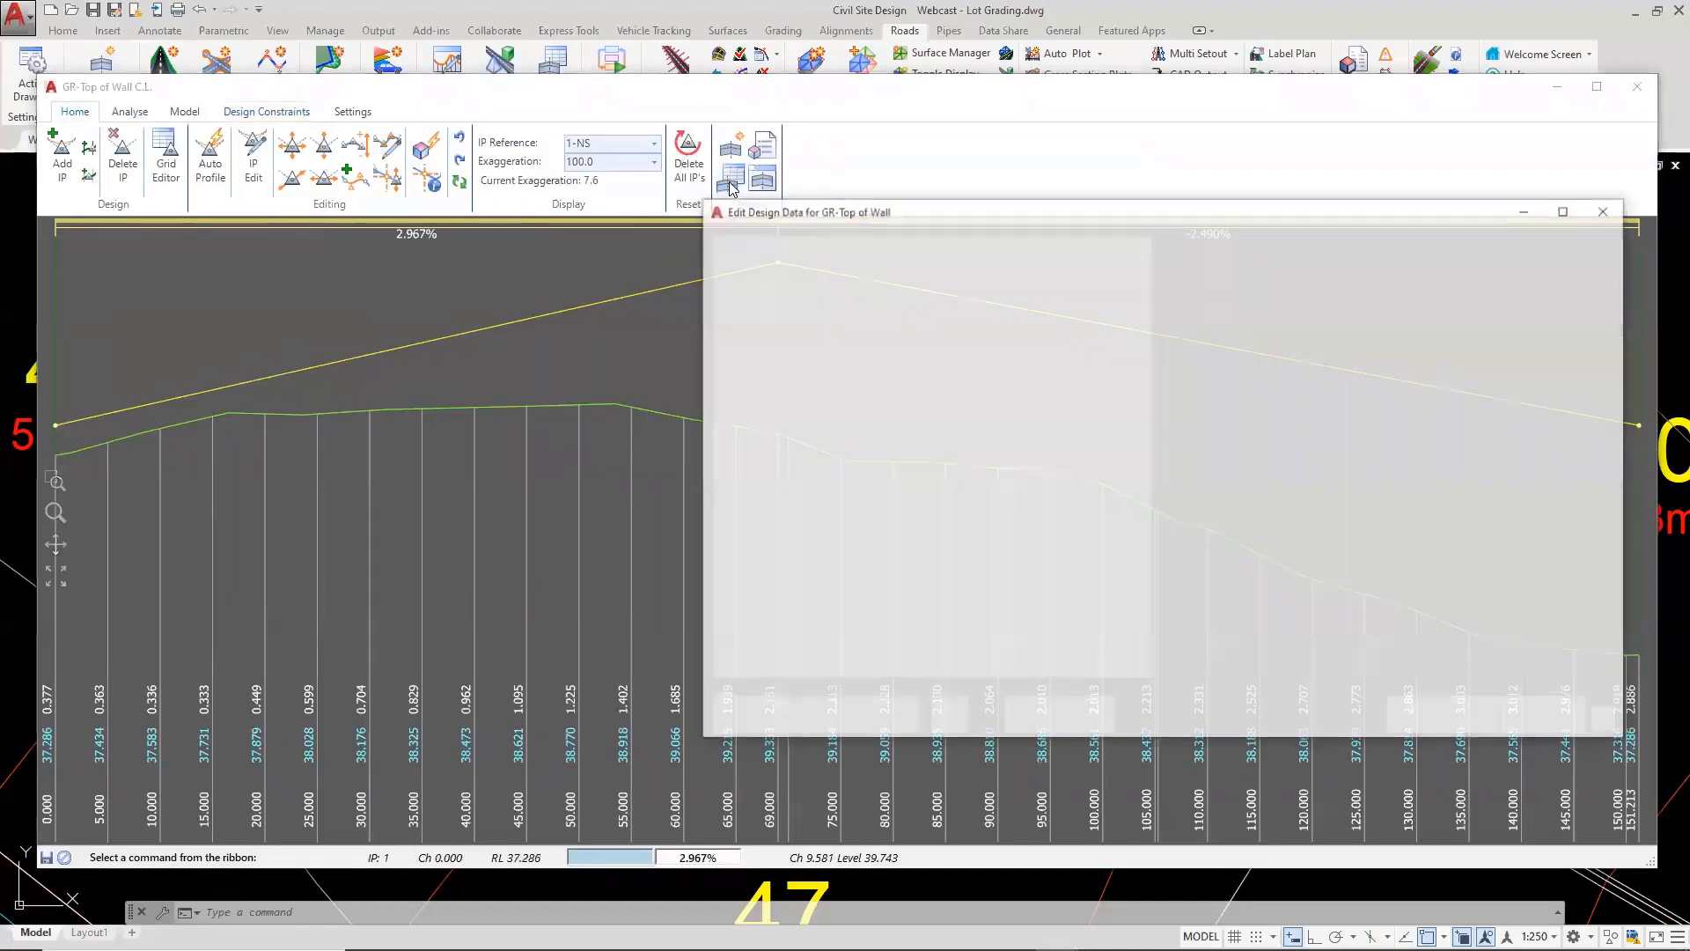
click(759, 390)
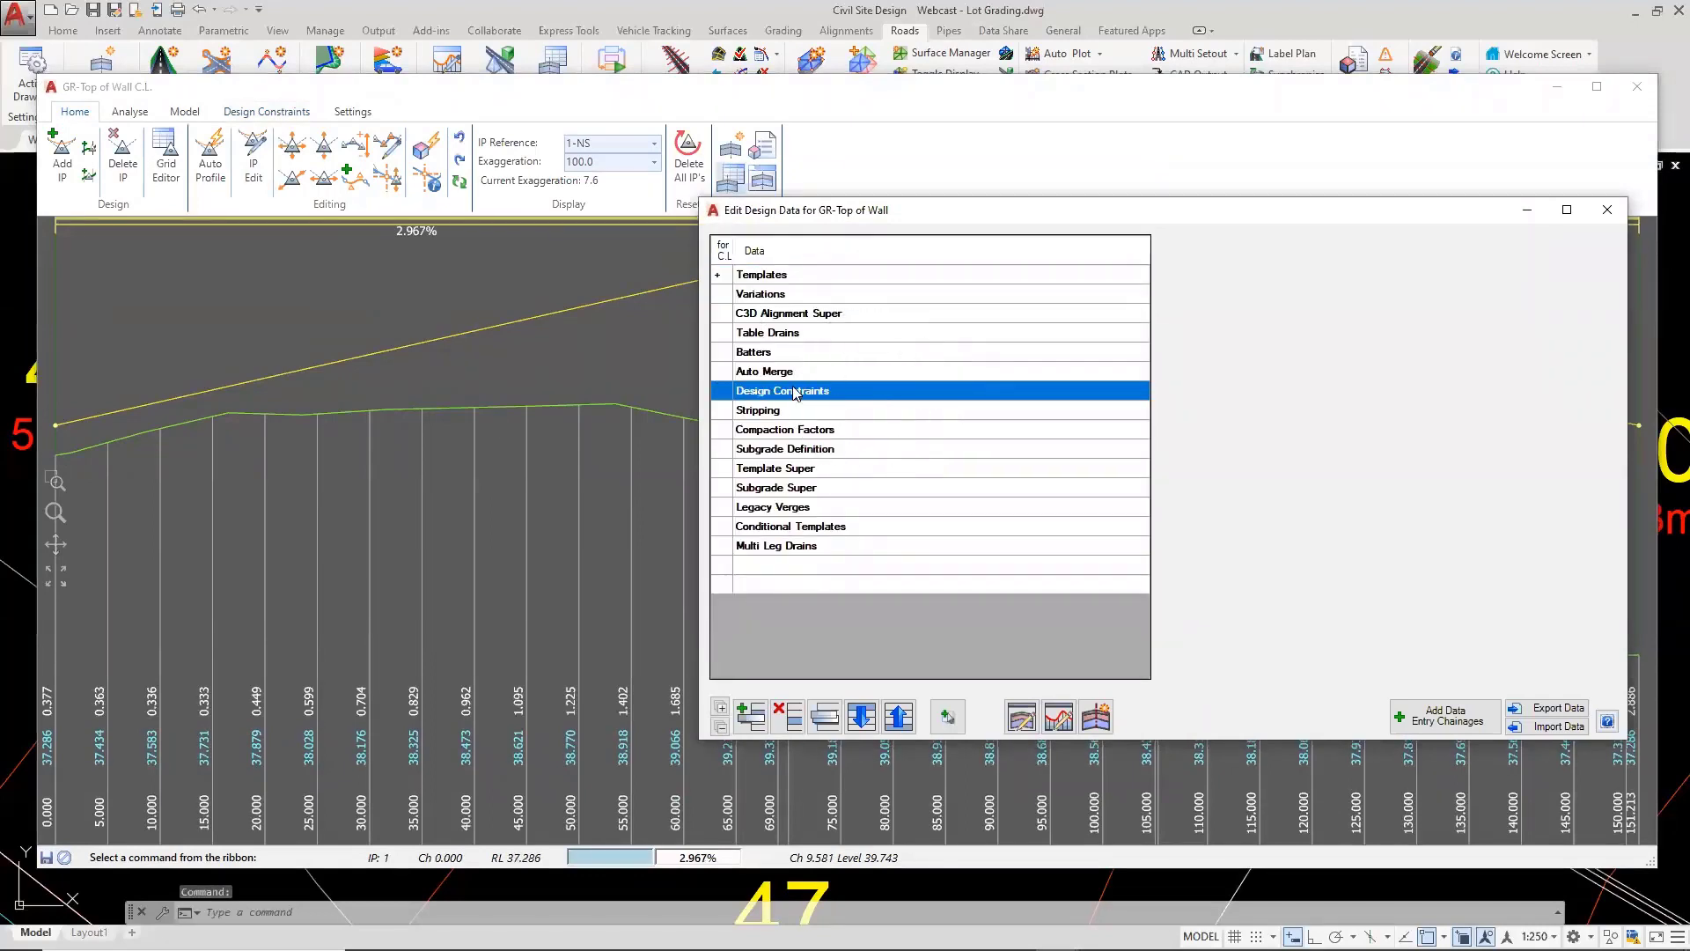
click(796, 394)
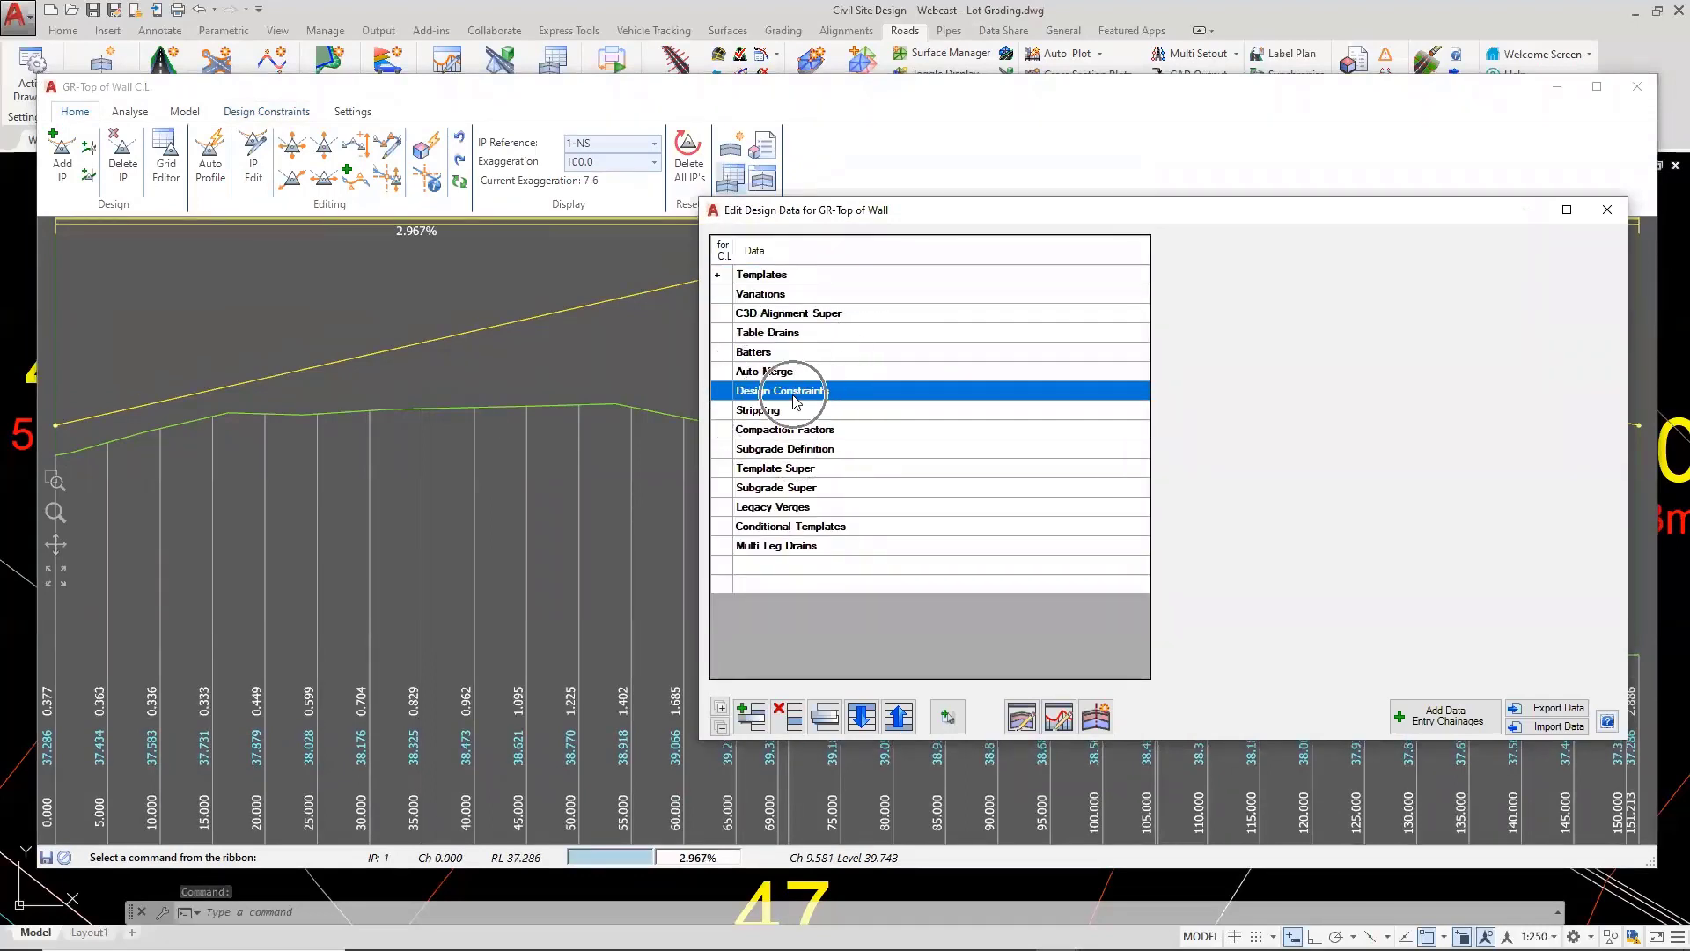
click(1604, 212)
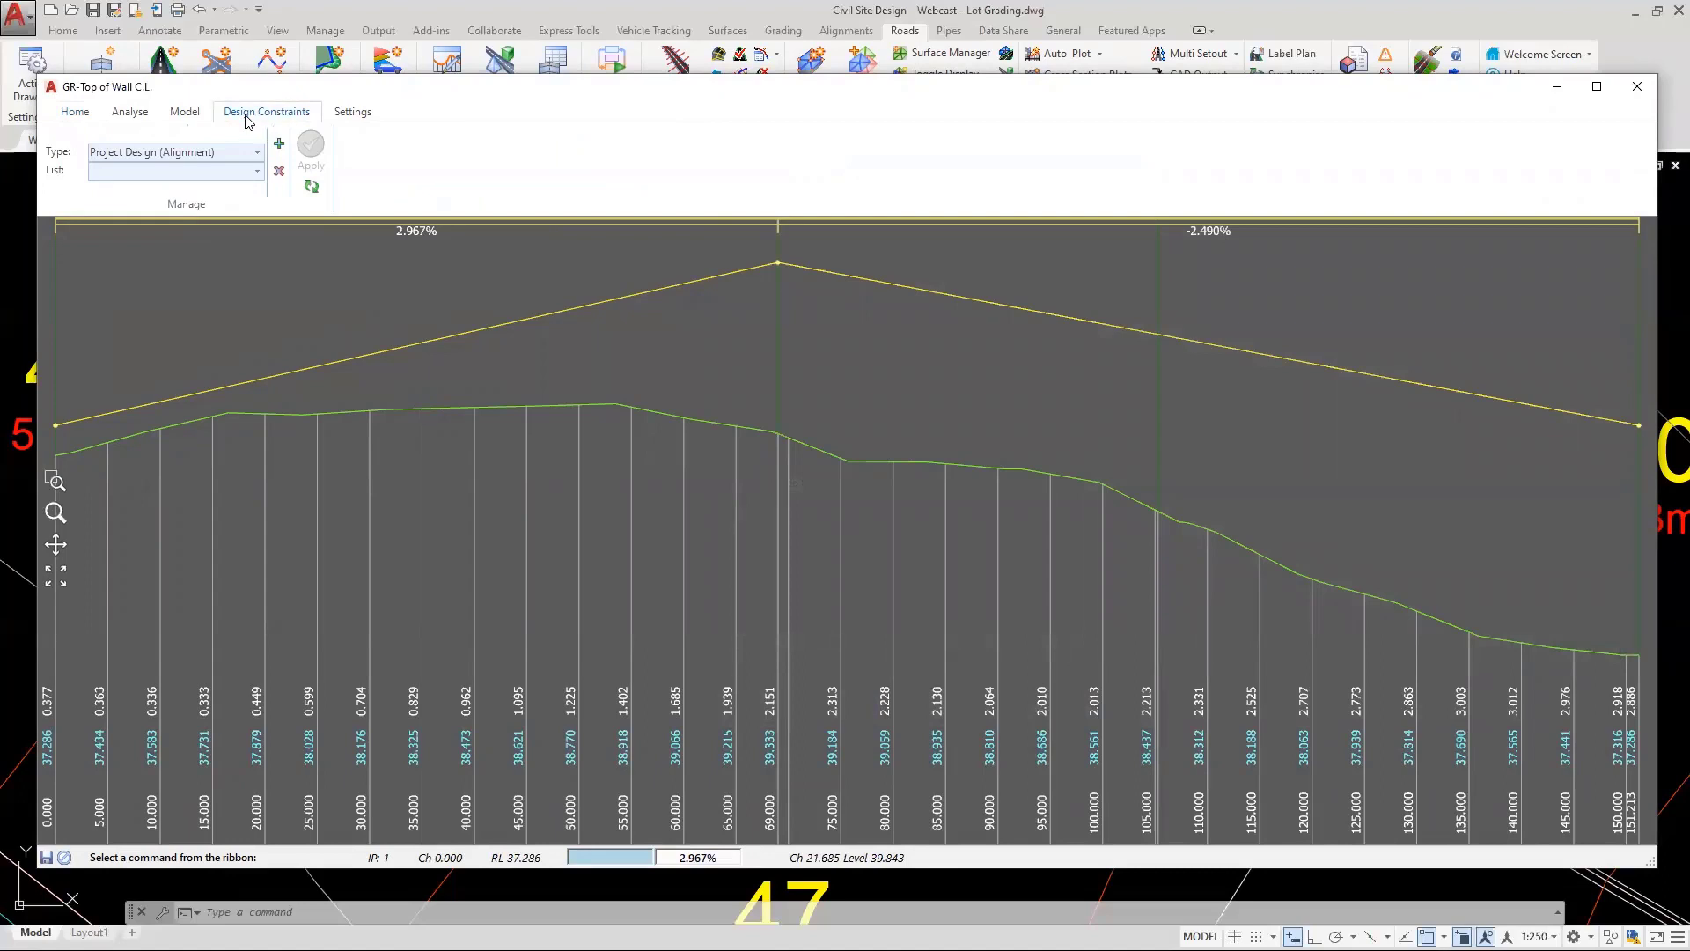
Add a Project Design (Code) design constraint named Top of wall -5% to the Top of Wall grading
click(257, 154)
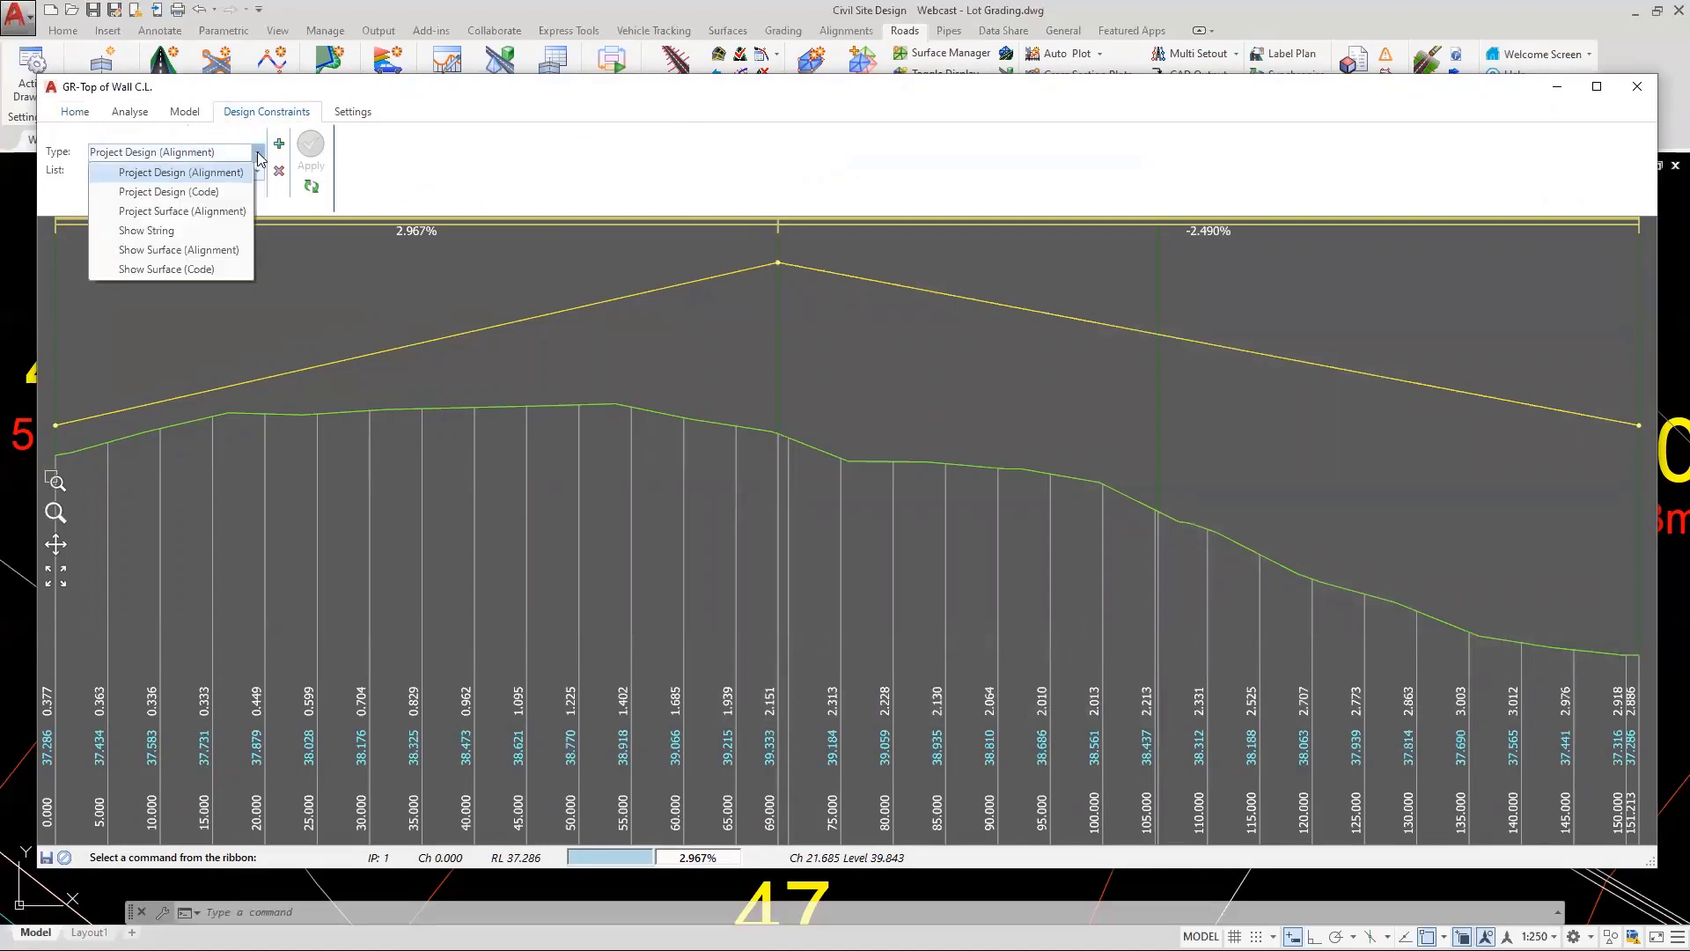
click(218, 193)
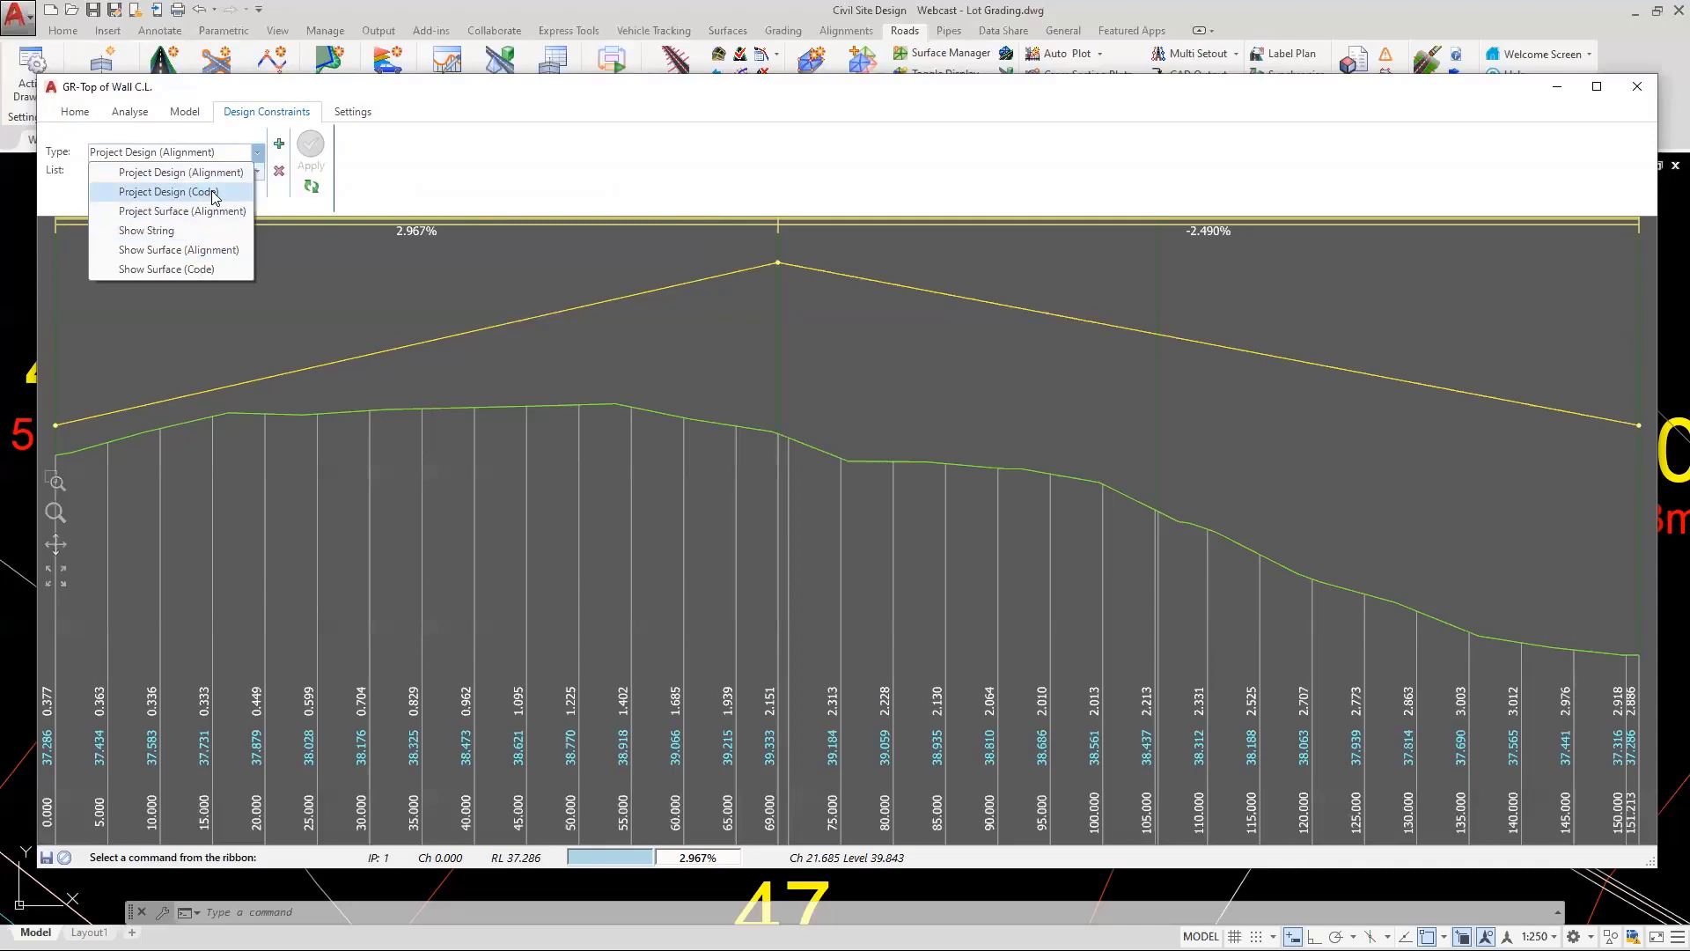
click(214, 192)
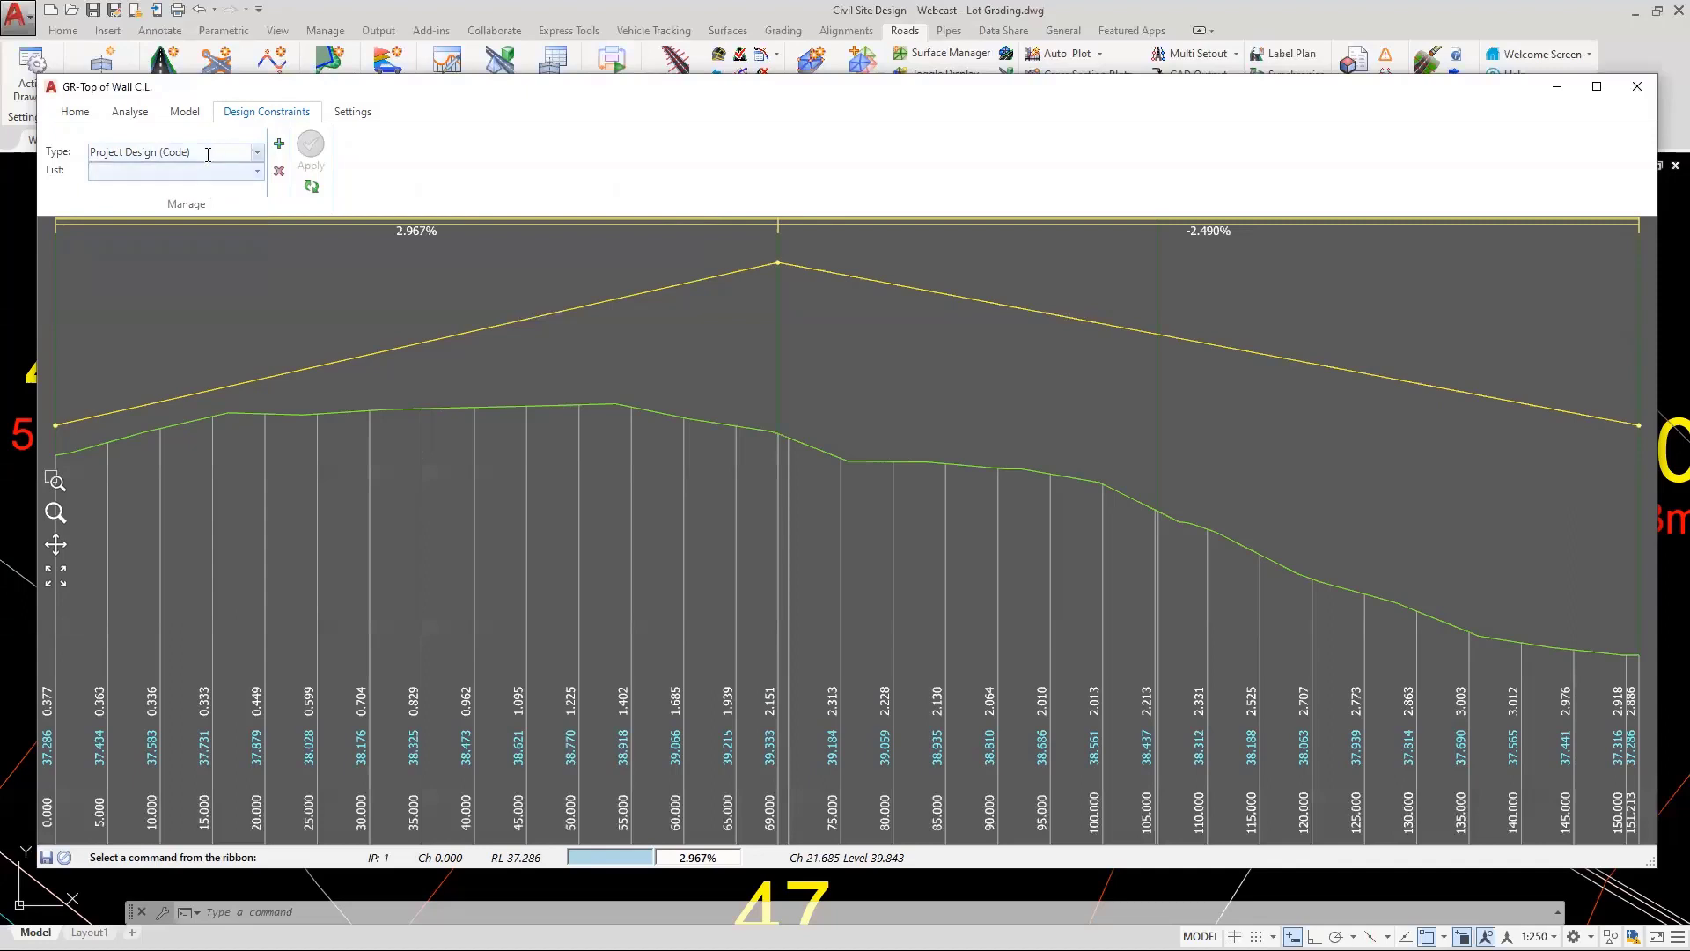
click(279, 145)
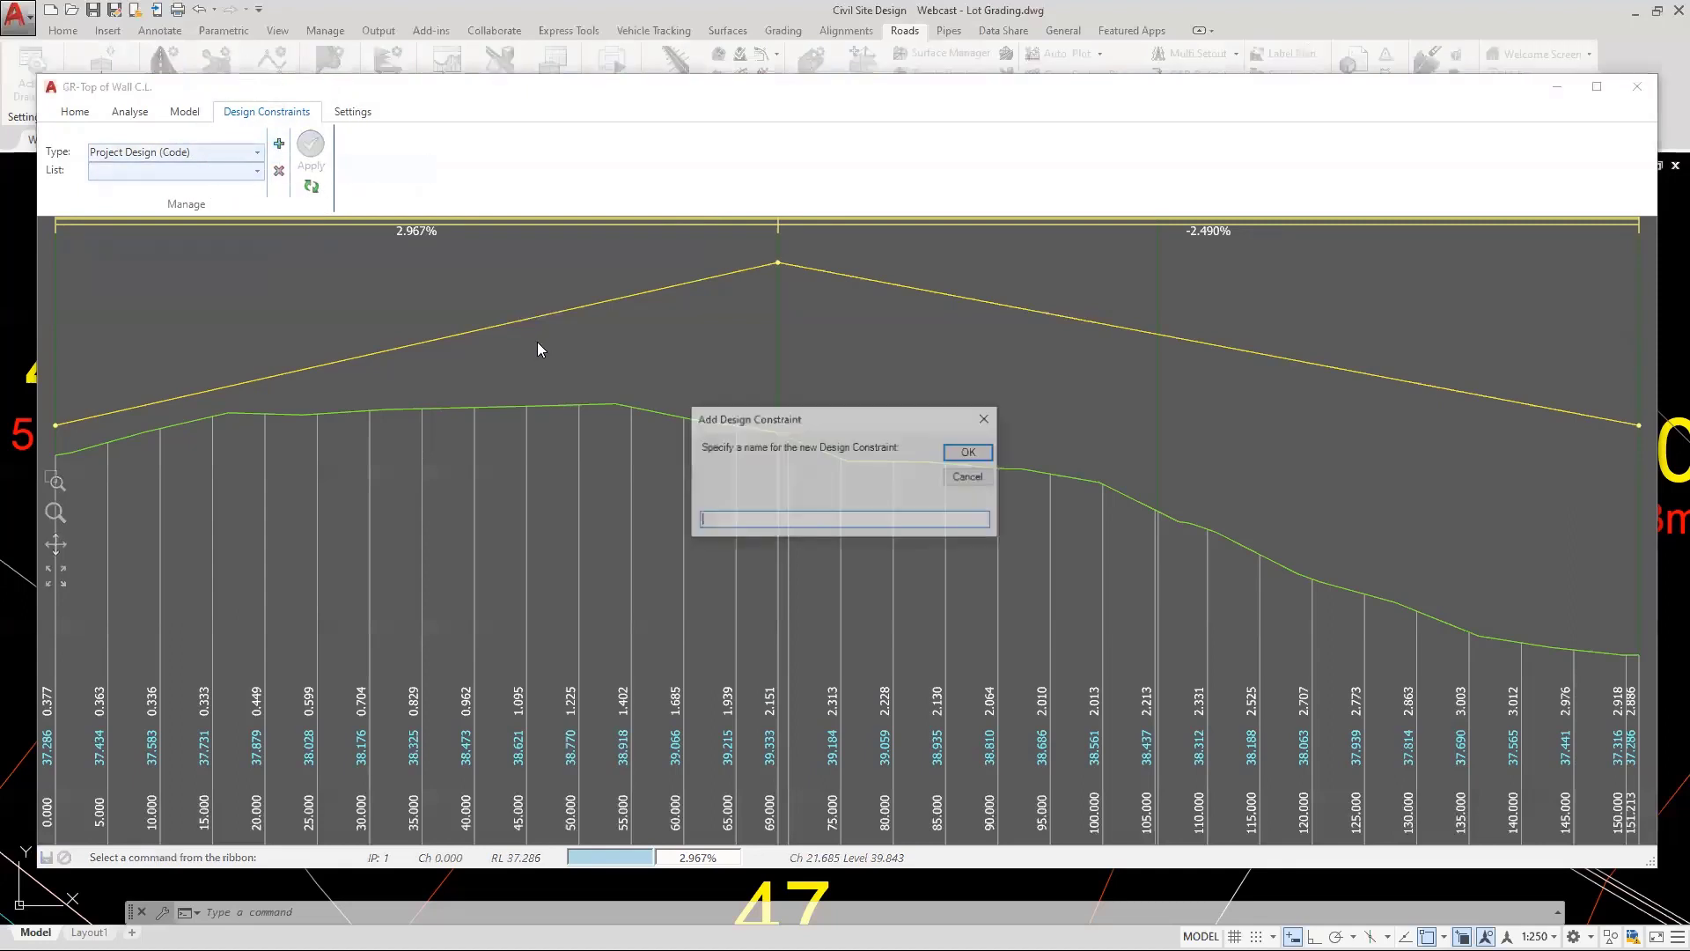
text(Top of wall)
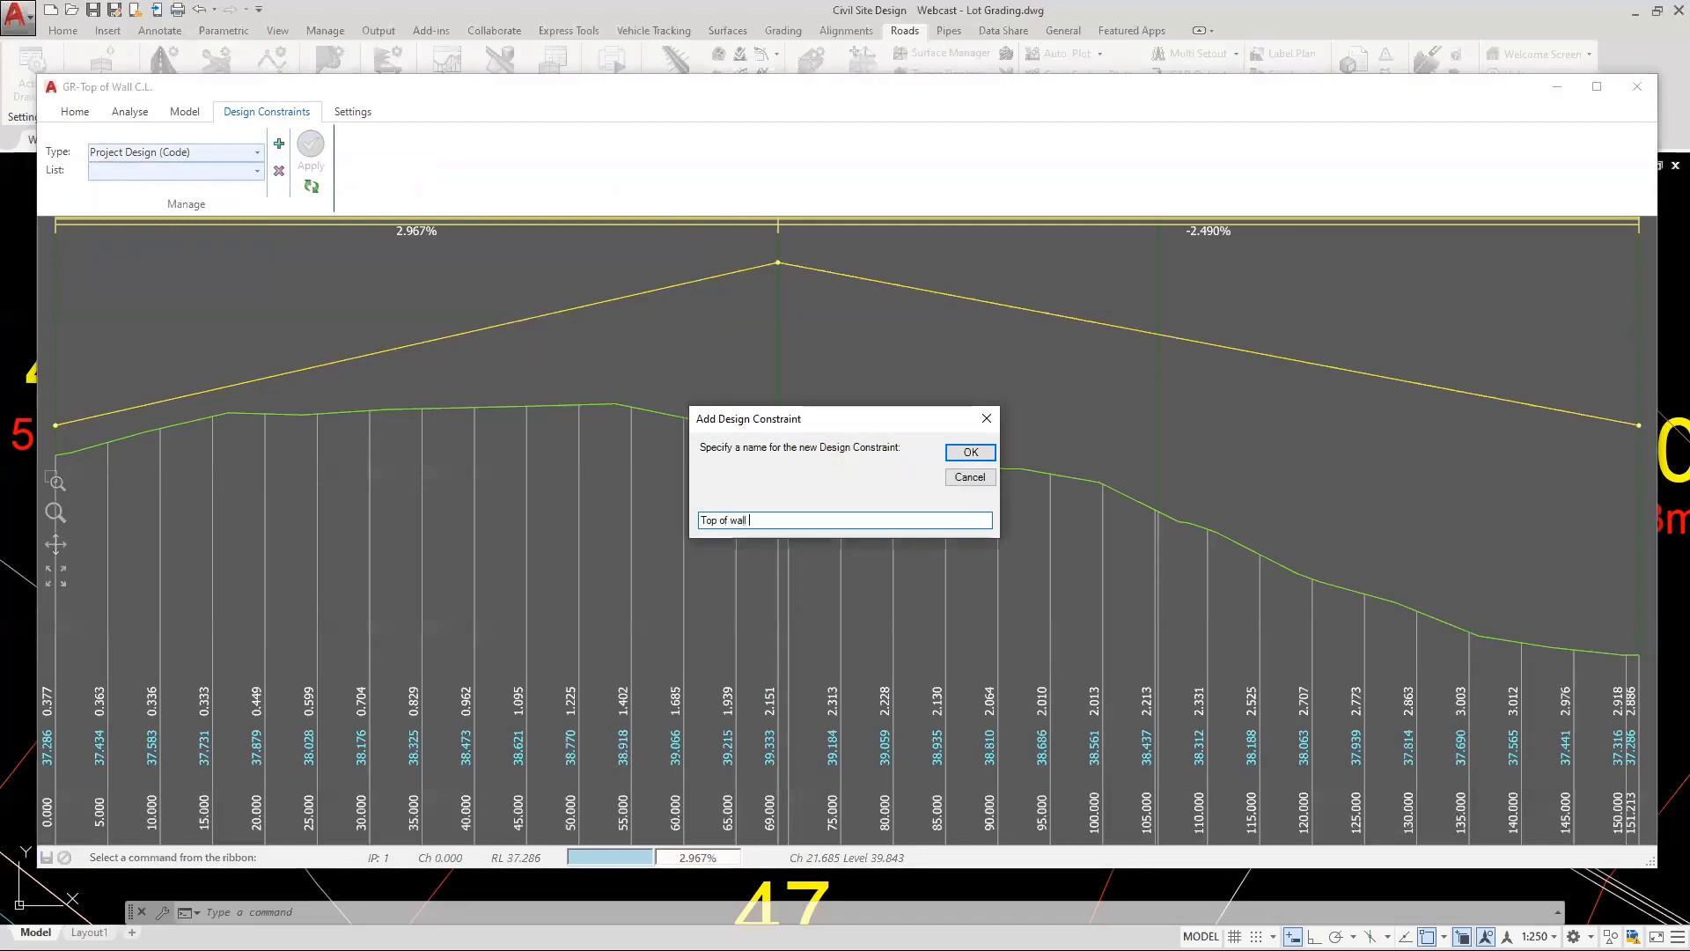
text( -5%)
click(972, 452)
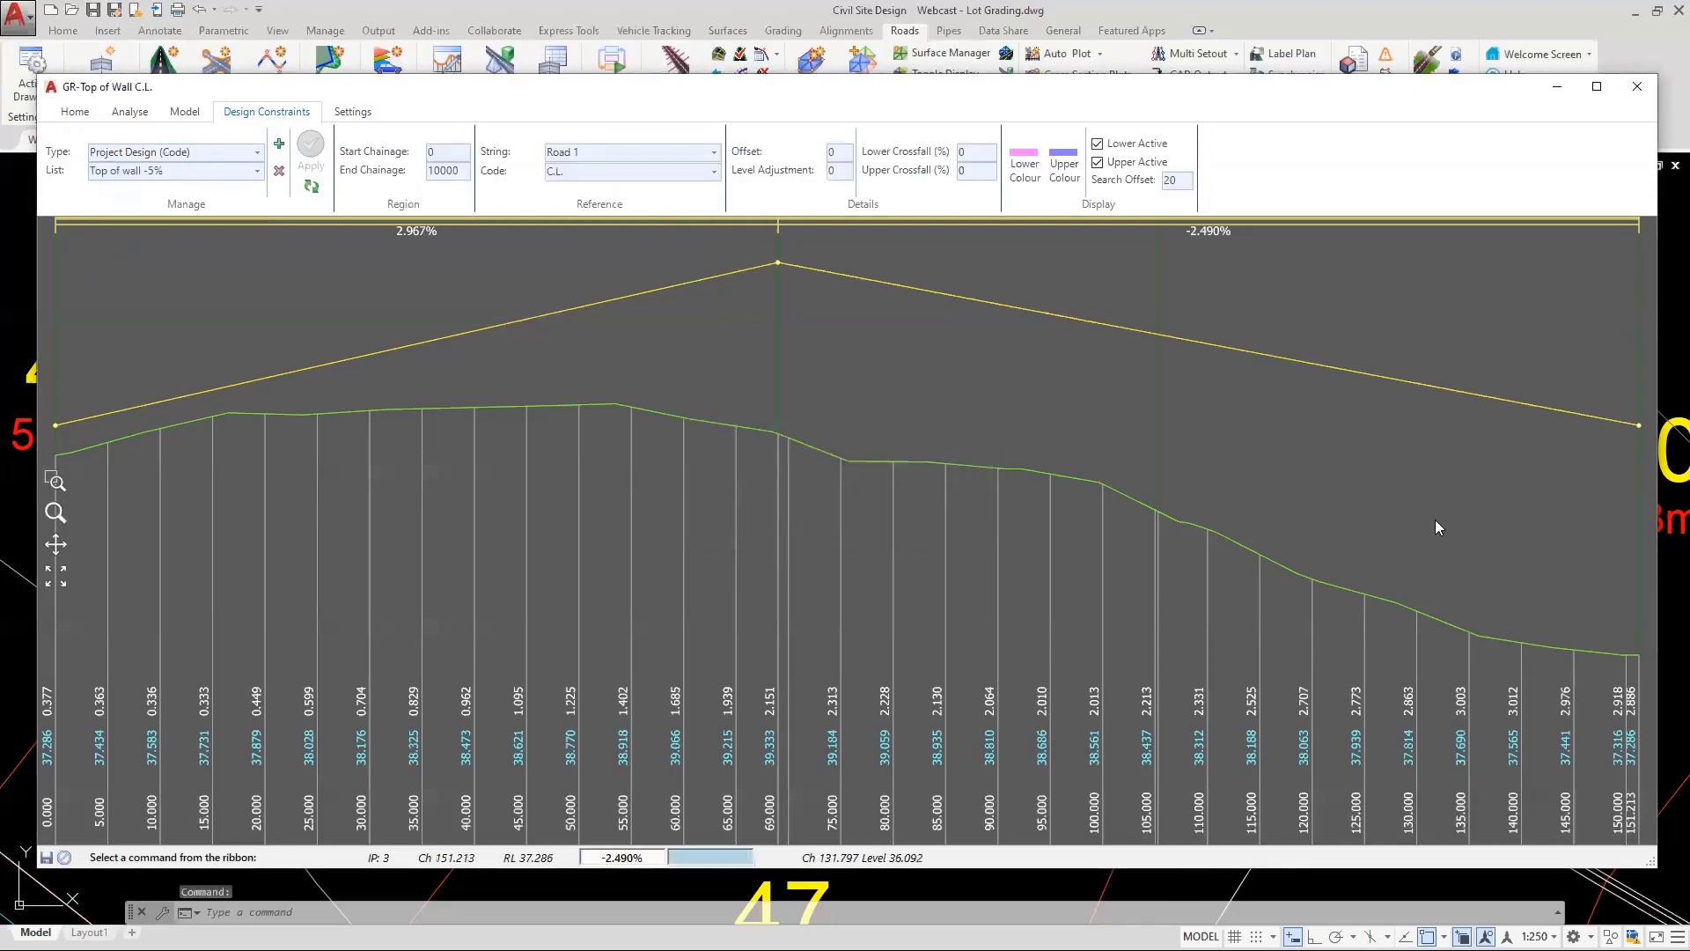
Set the reference code of the Top of wall -5% constraint to RBDY on Road 1 and apply it
click(648, 169)
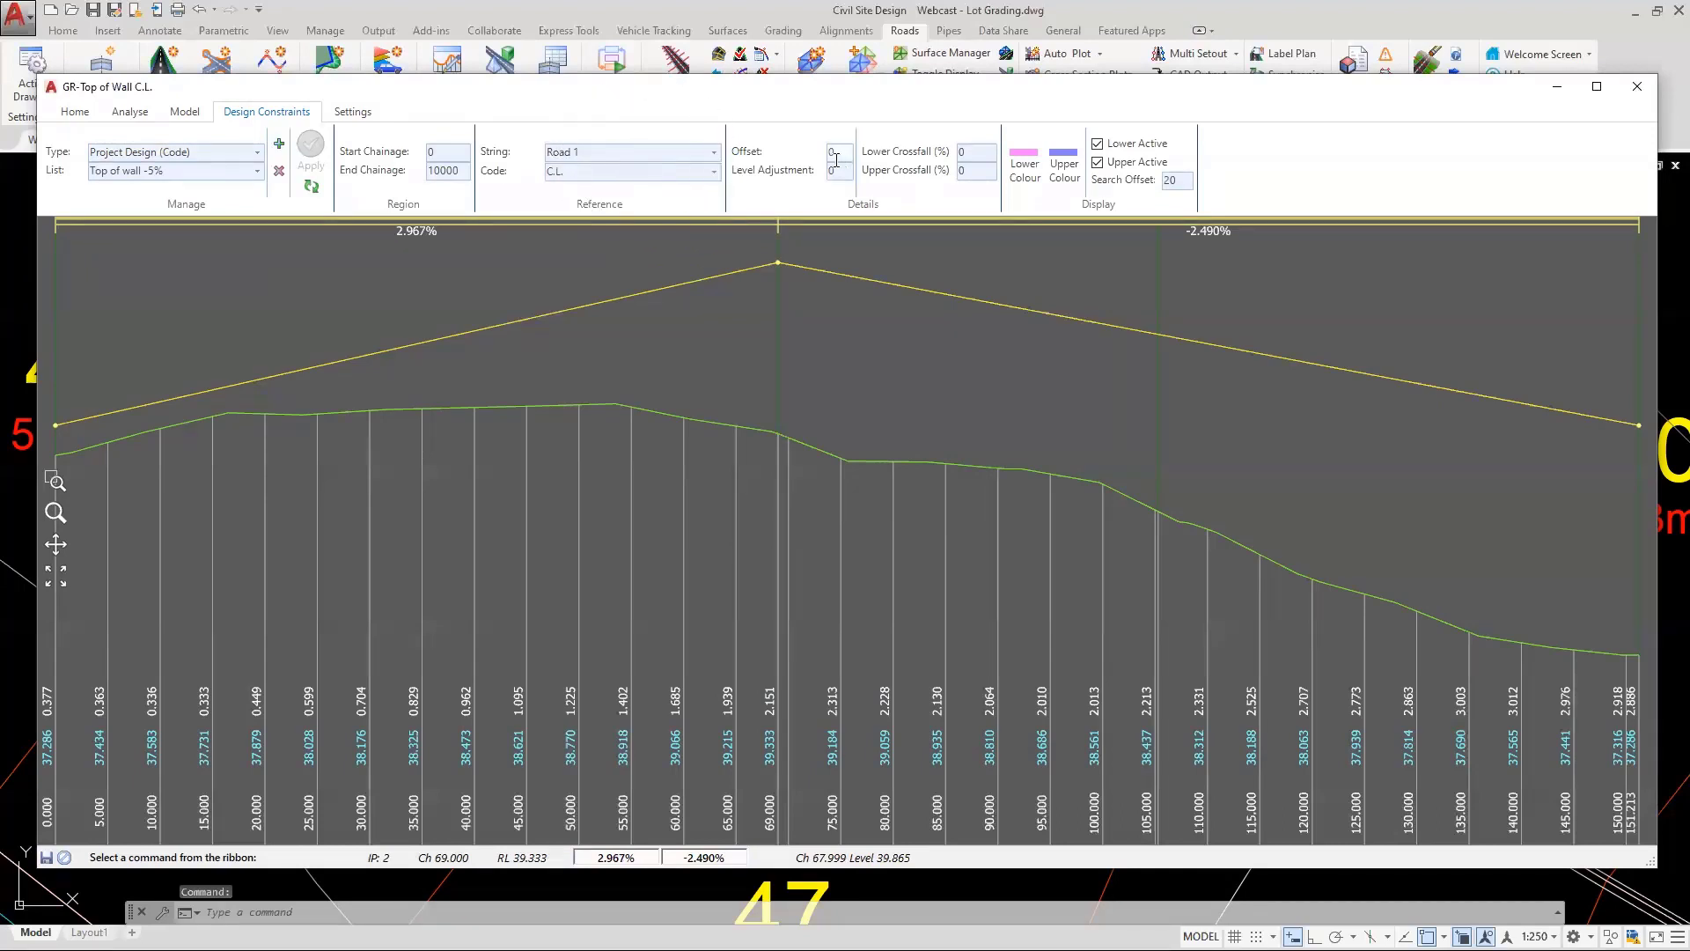
key(ctrl)
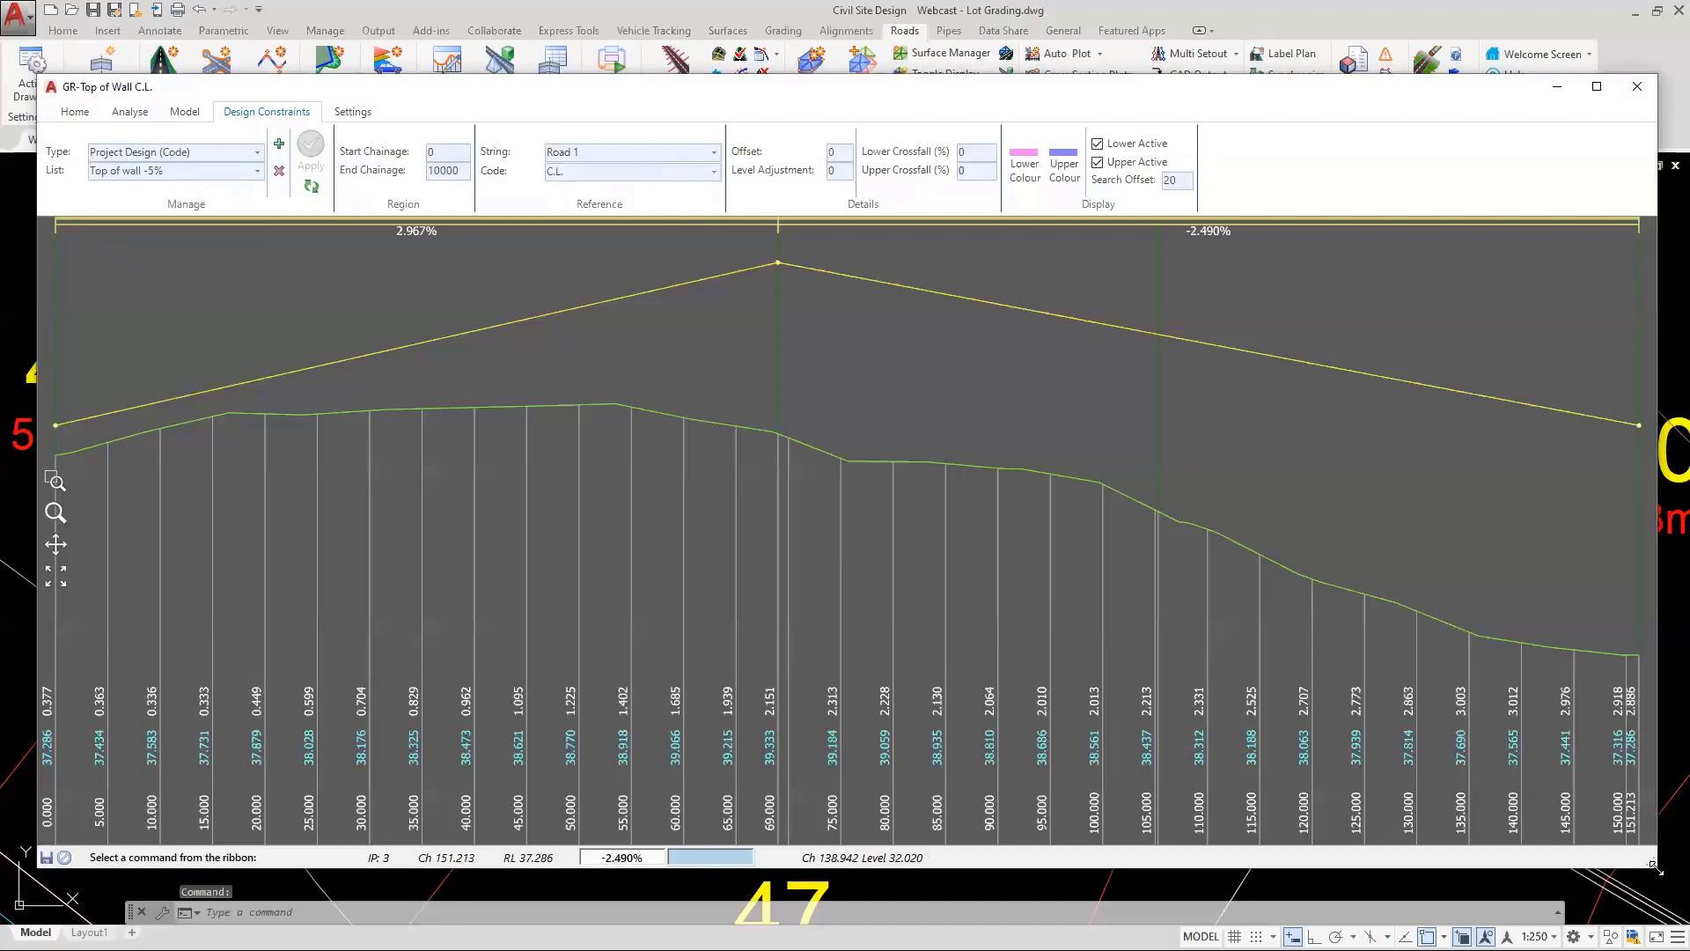
drag(1654, 867, 1105, 829)
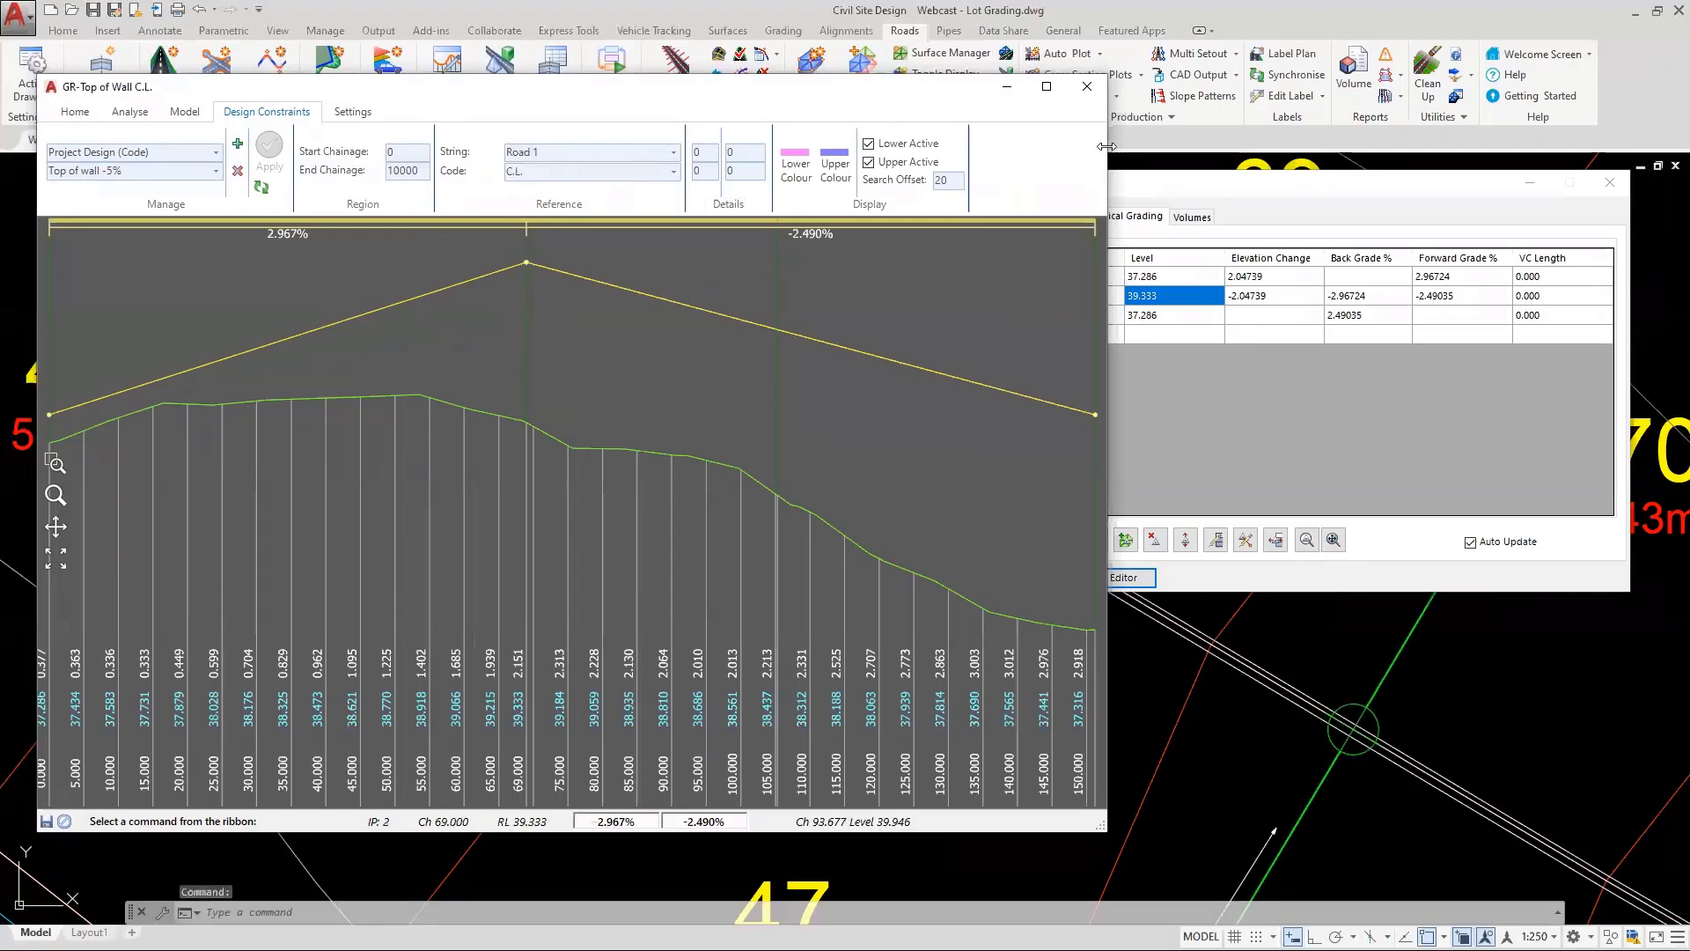
drag(1107, 146, 1639, 147)
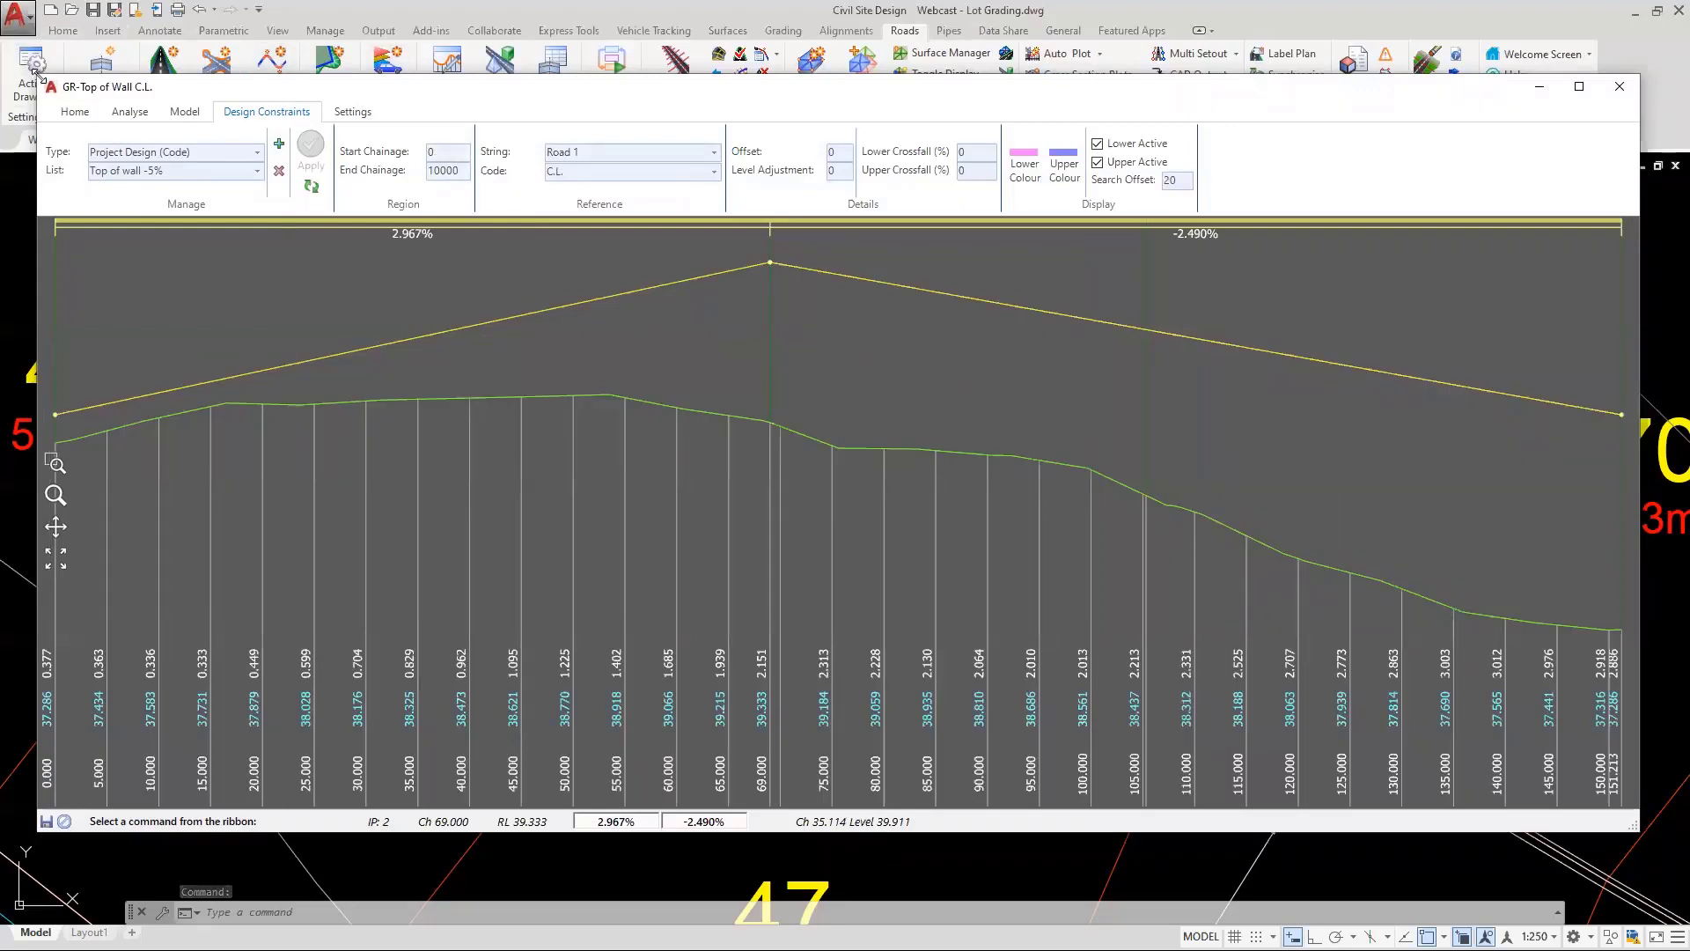
click(721, 309)
drag(713, 90, 1158, 97)
scroll(308, 507, down, 5)
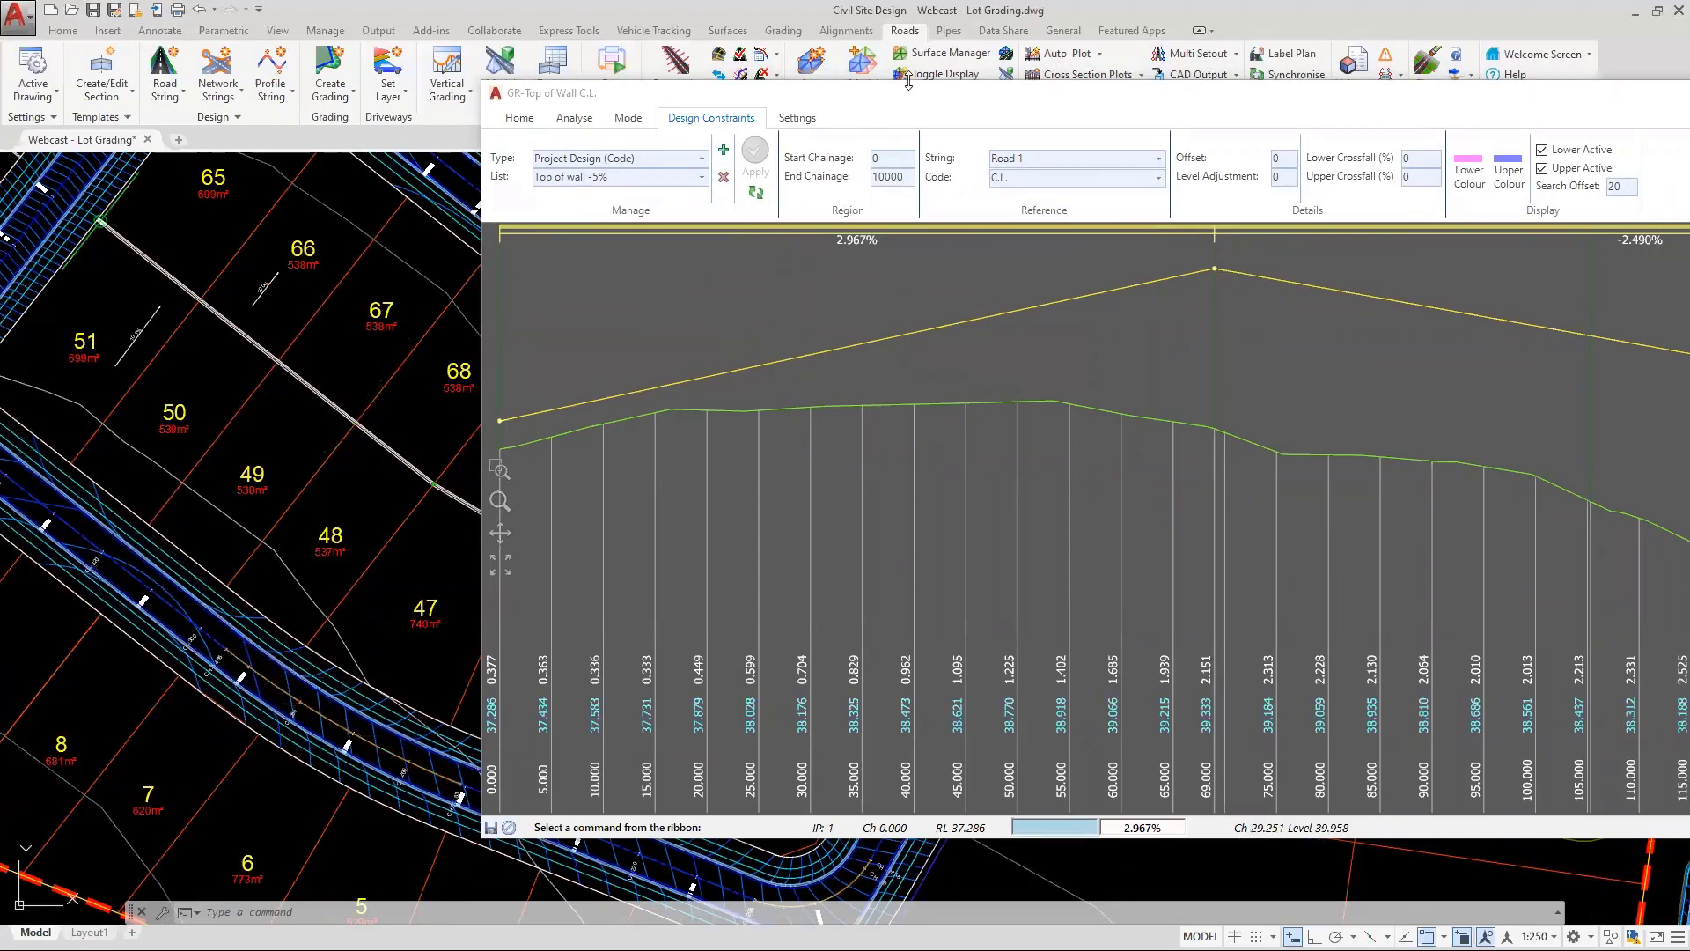
drag(904, 99, 454, 101)
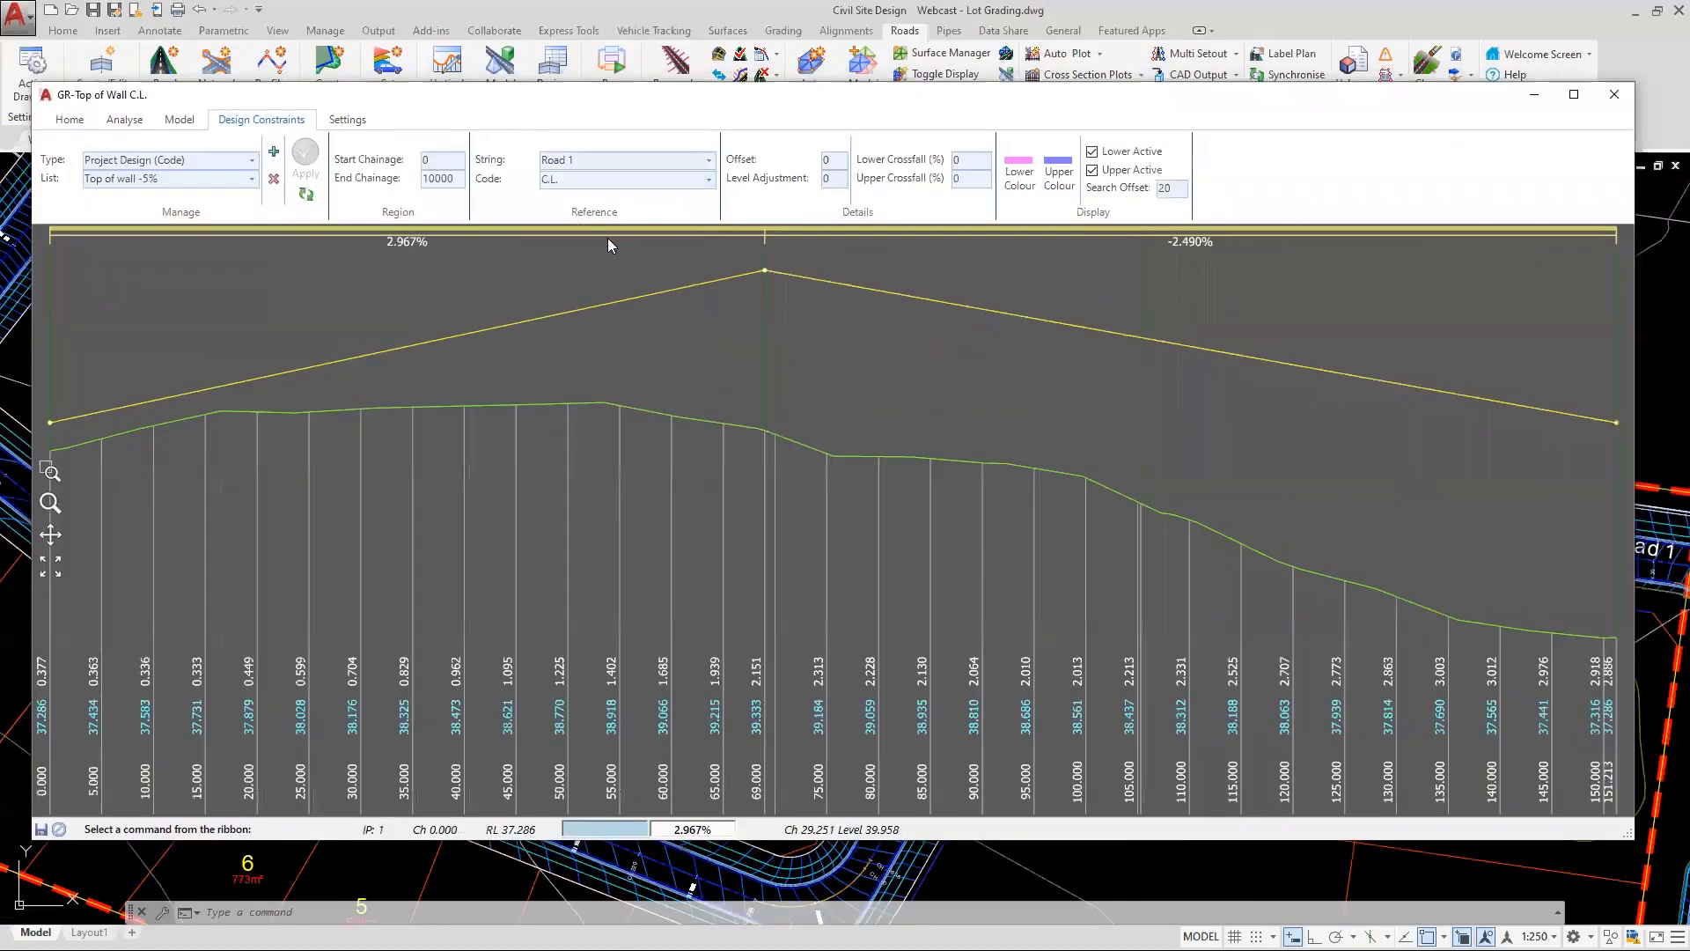
click(710, 185)
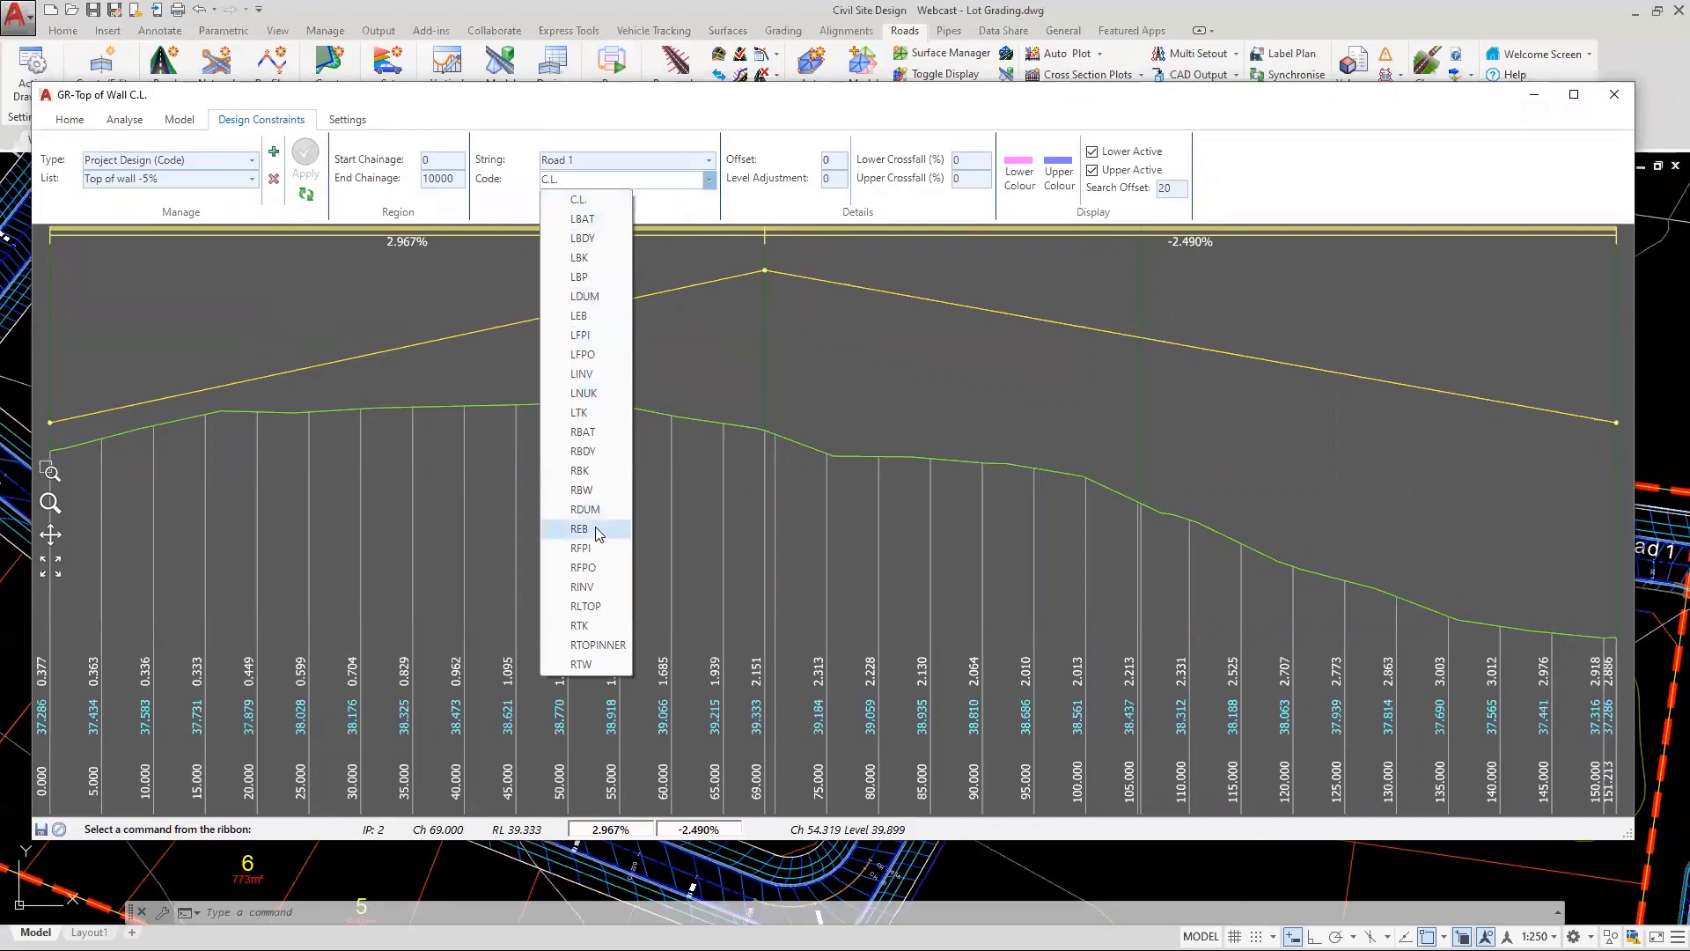
click(599, 453)
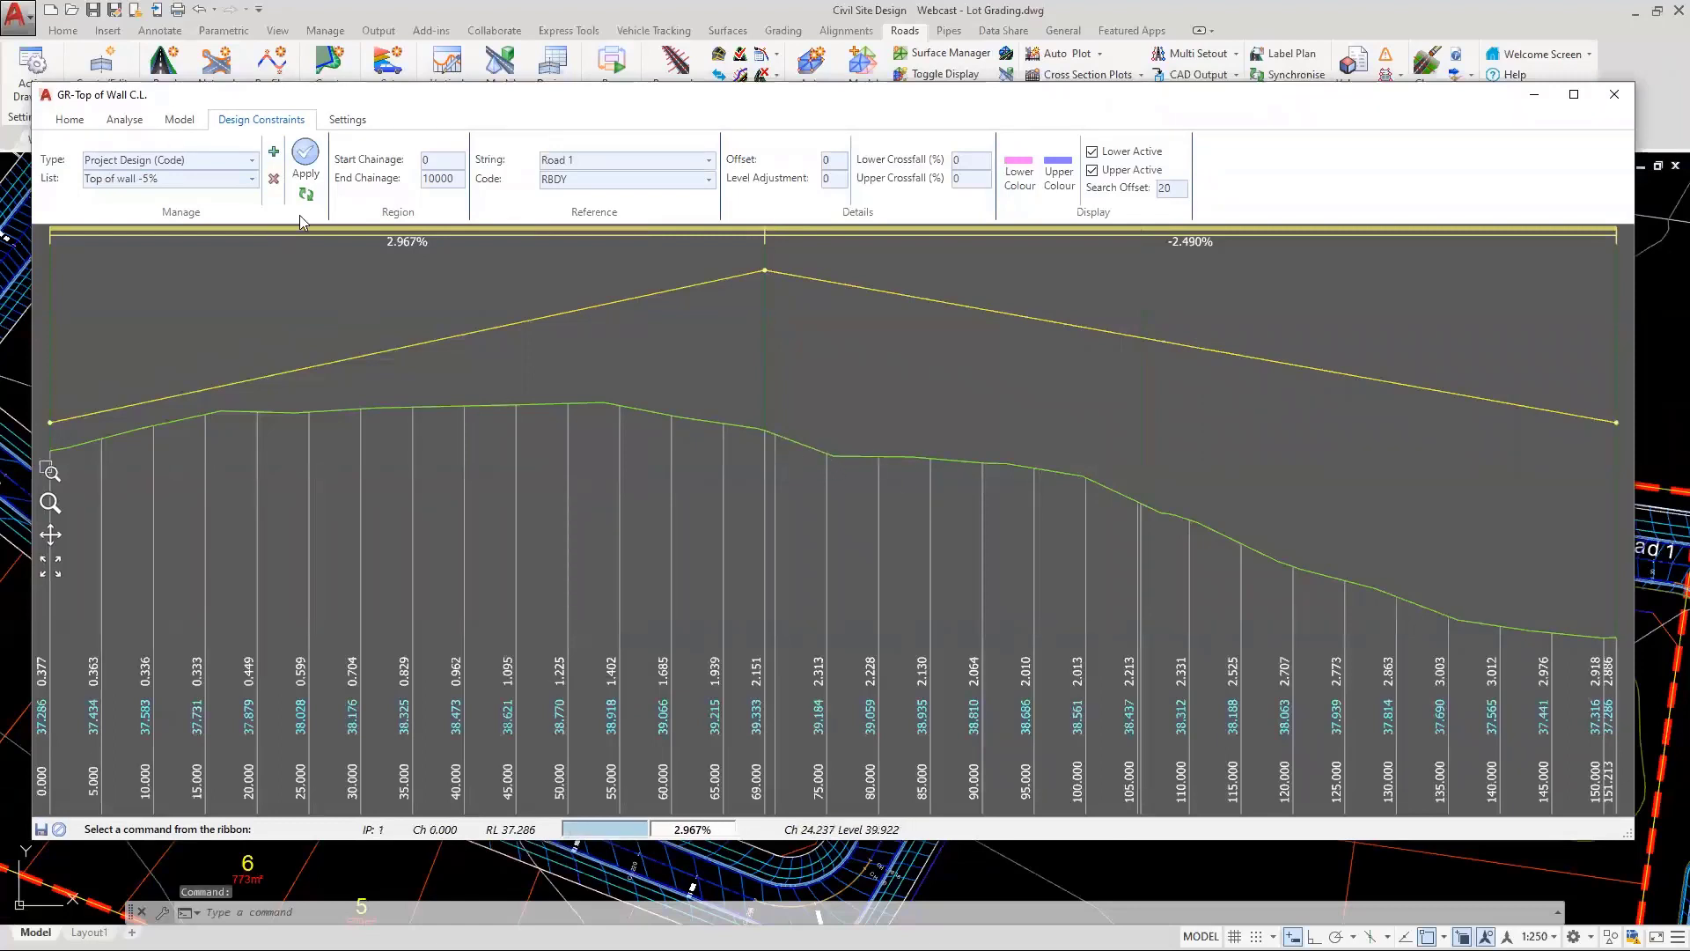
click(305, 161)
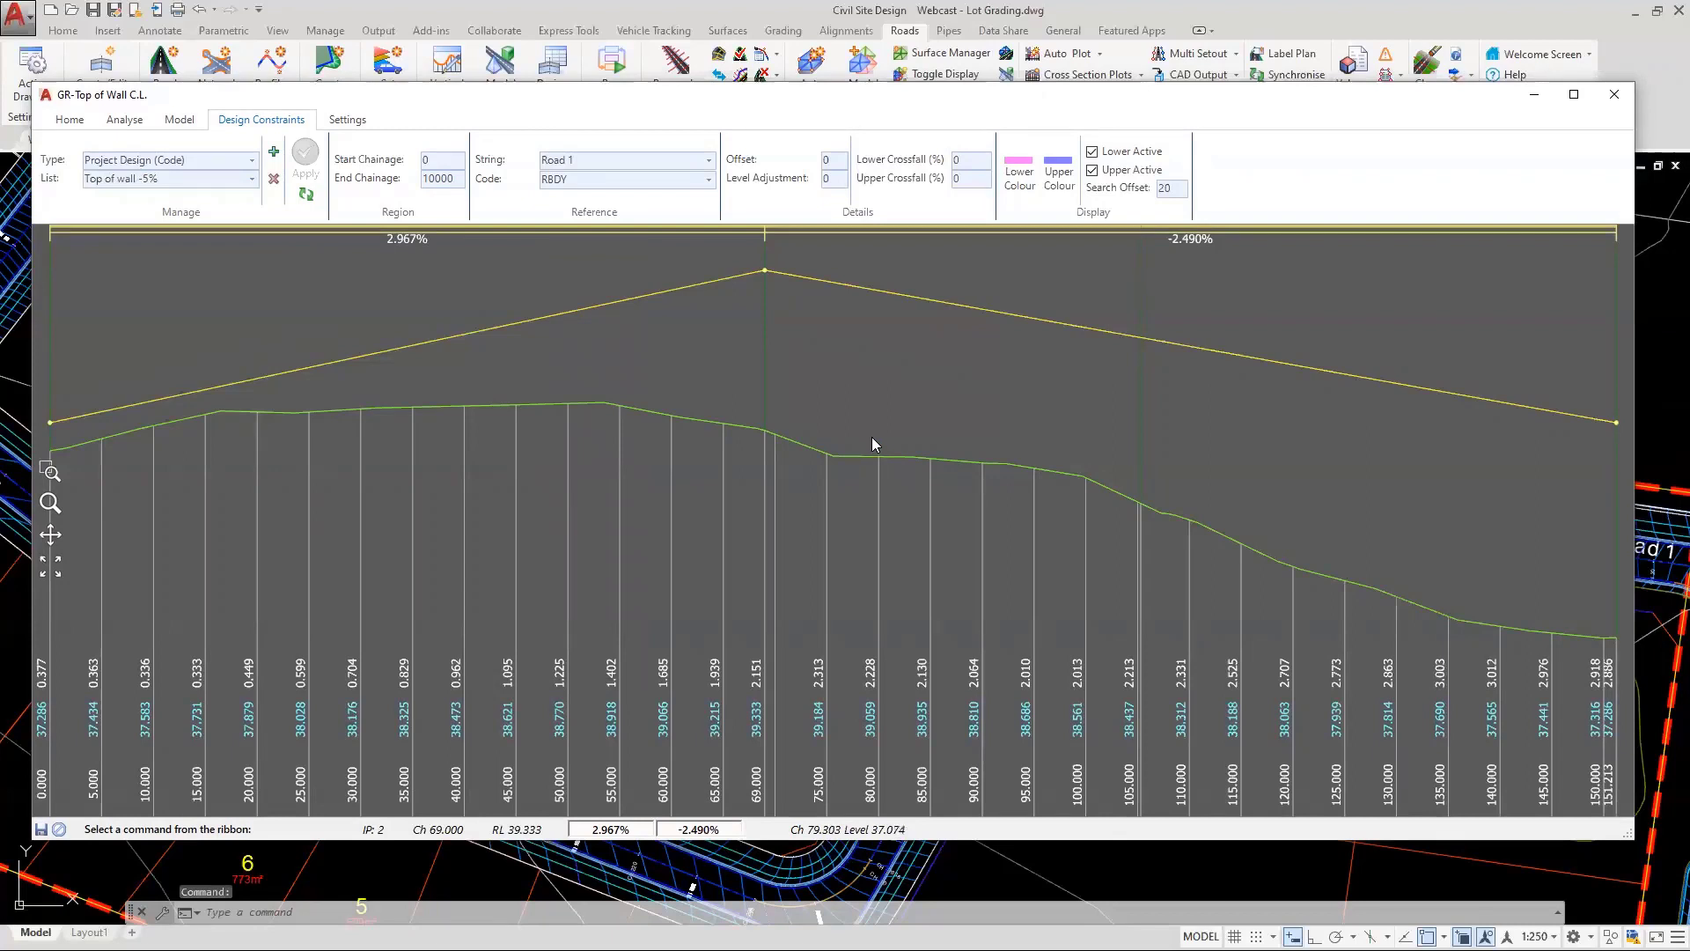
Set the vertical exaggeration of the Top of Wall profile to 2.0
click(71, 120)
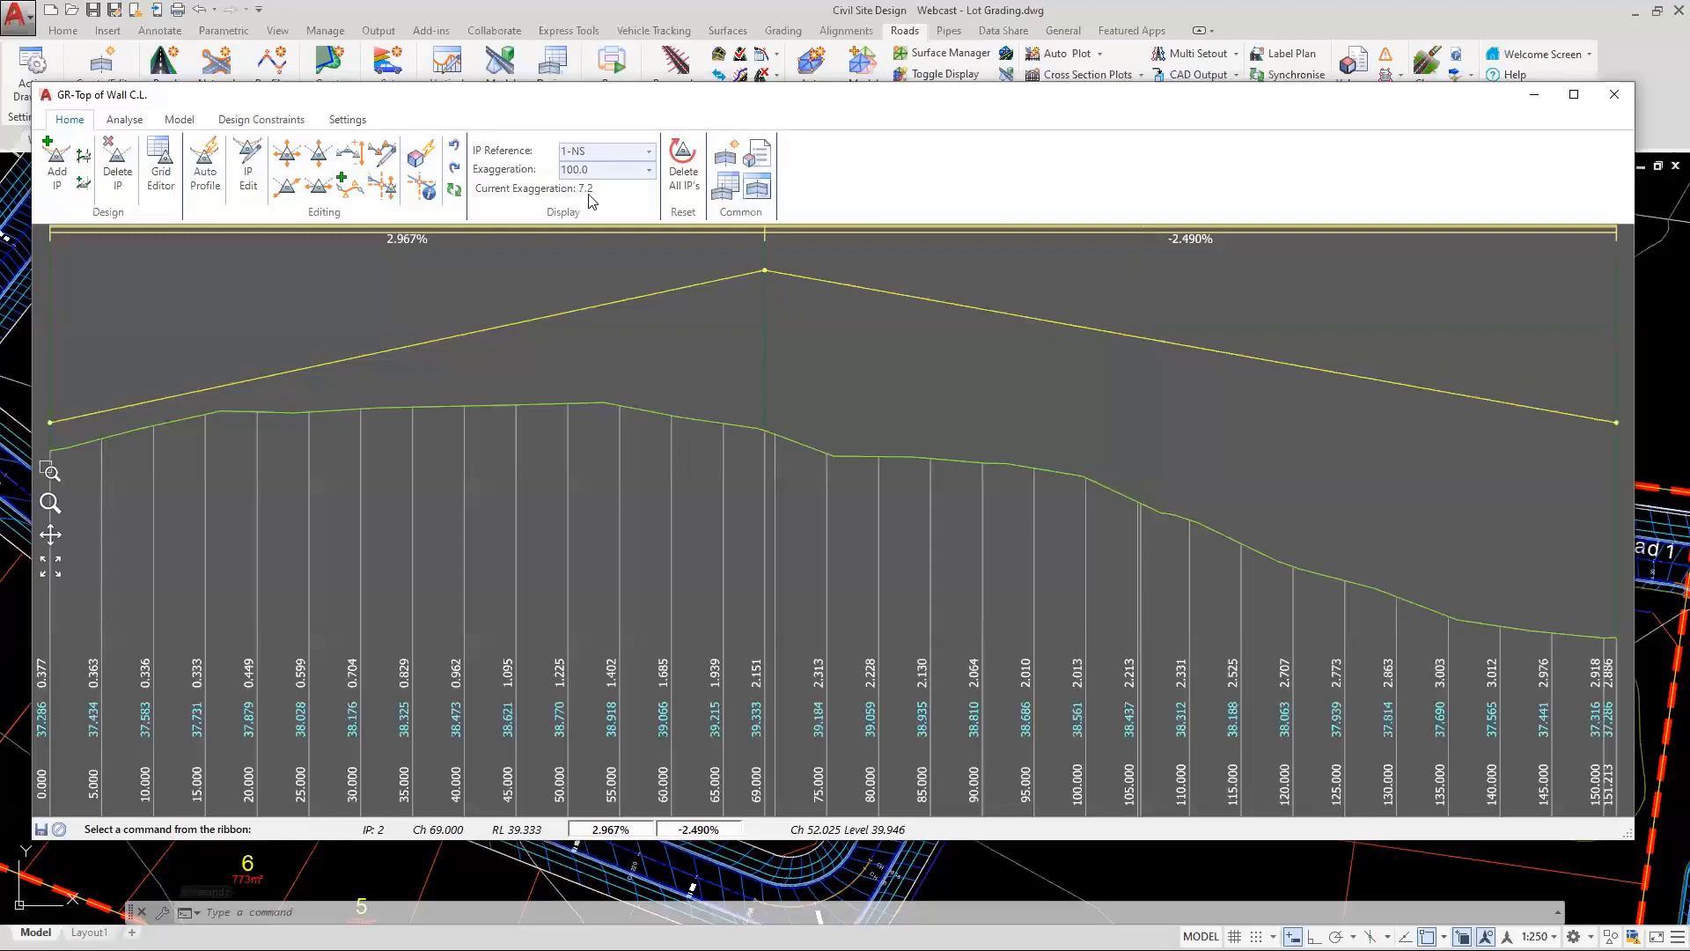
click(649, 169)
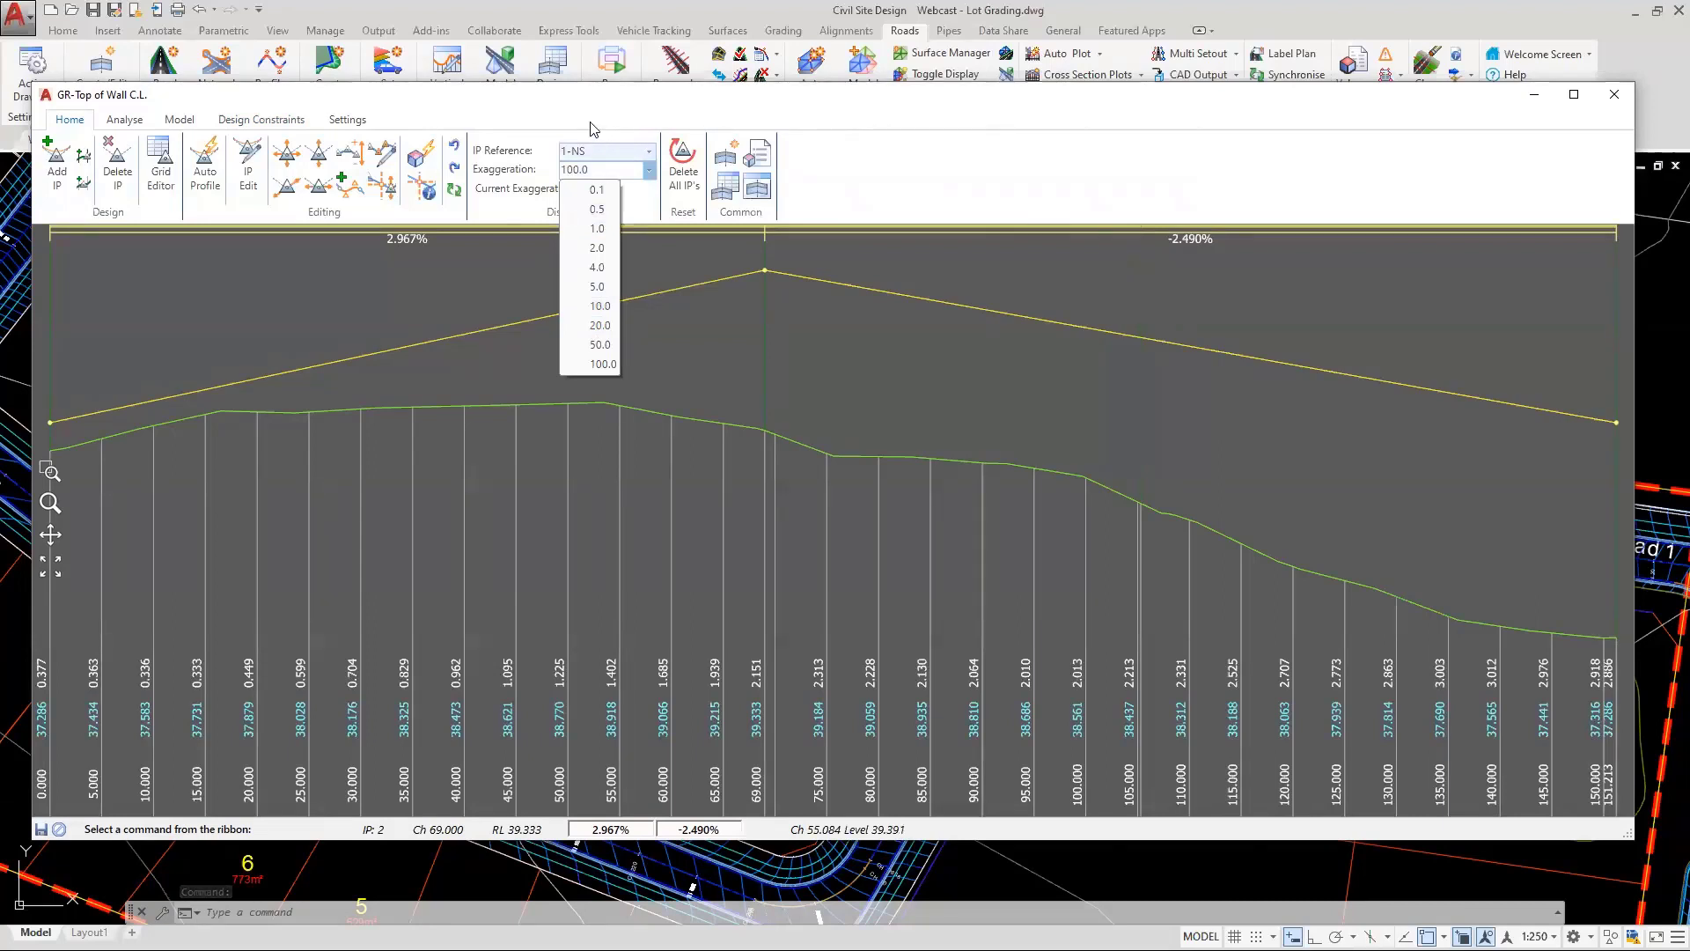
click(597, 249)
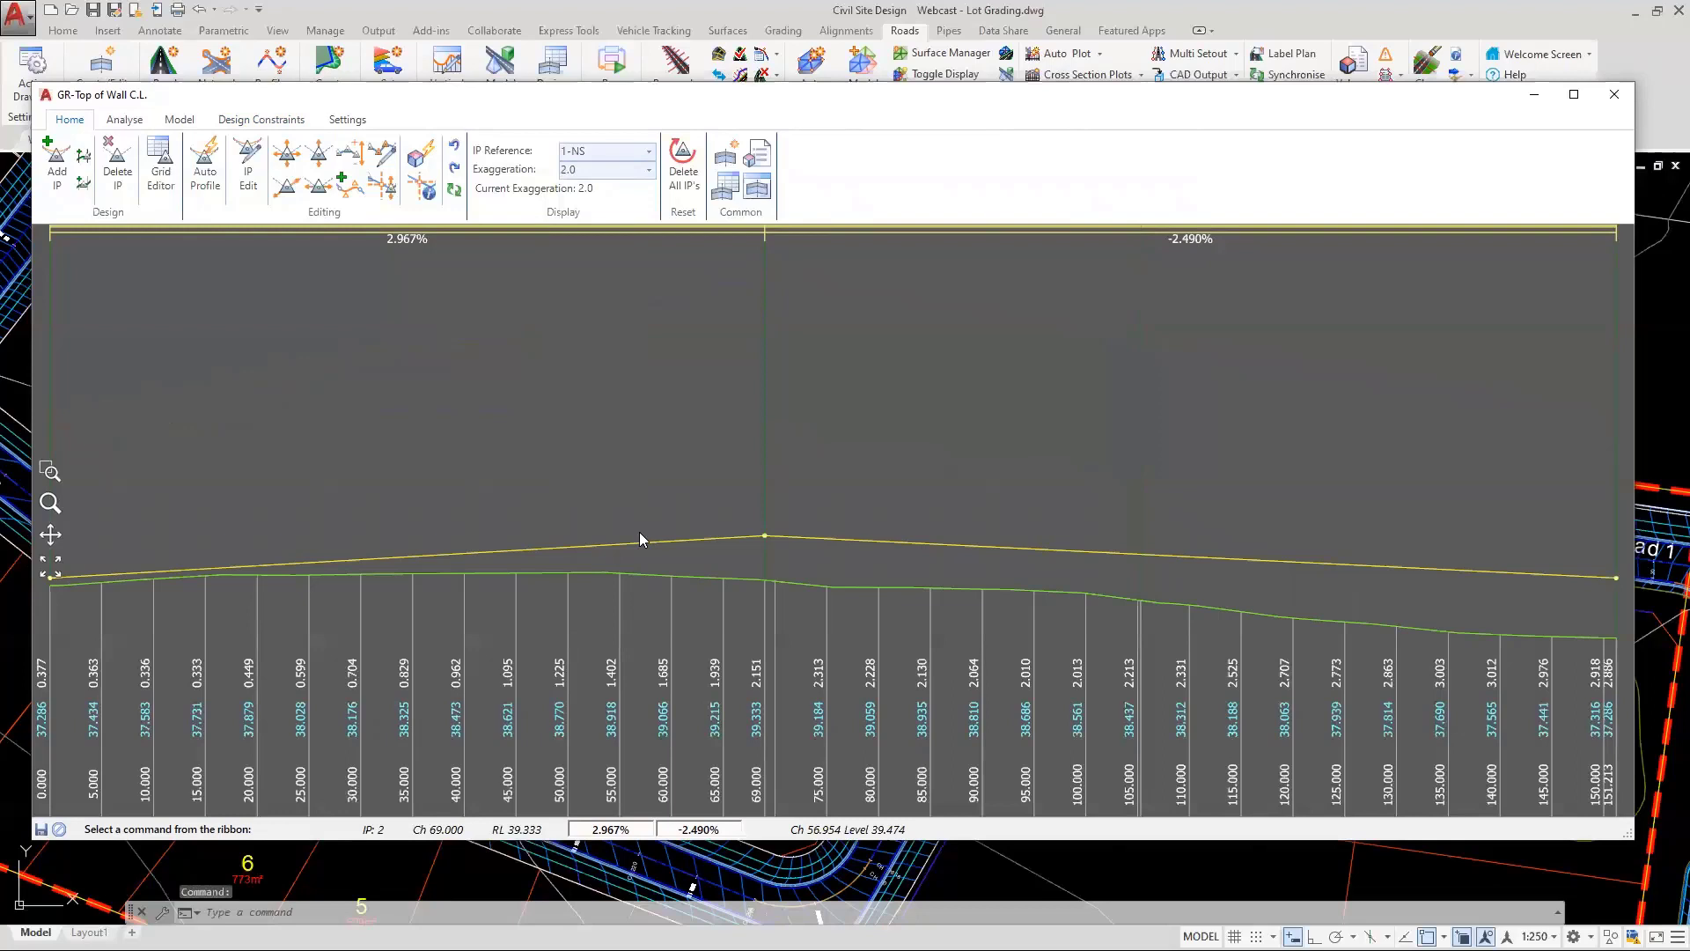
Examine the constraint's search offset setting and the distance from the building pad by lot 203 to the adjacent road in plan
click(250, 121)
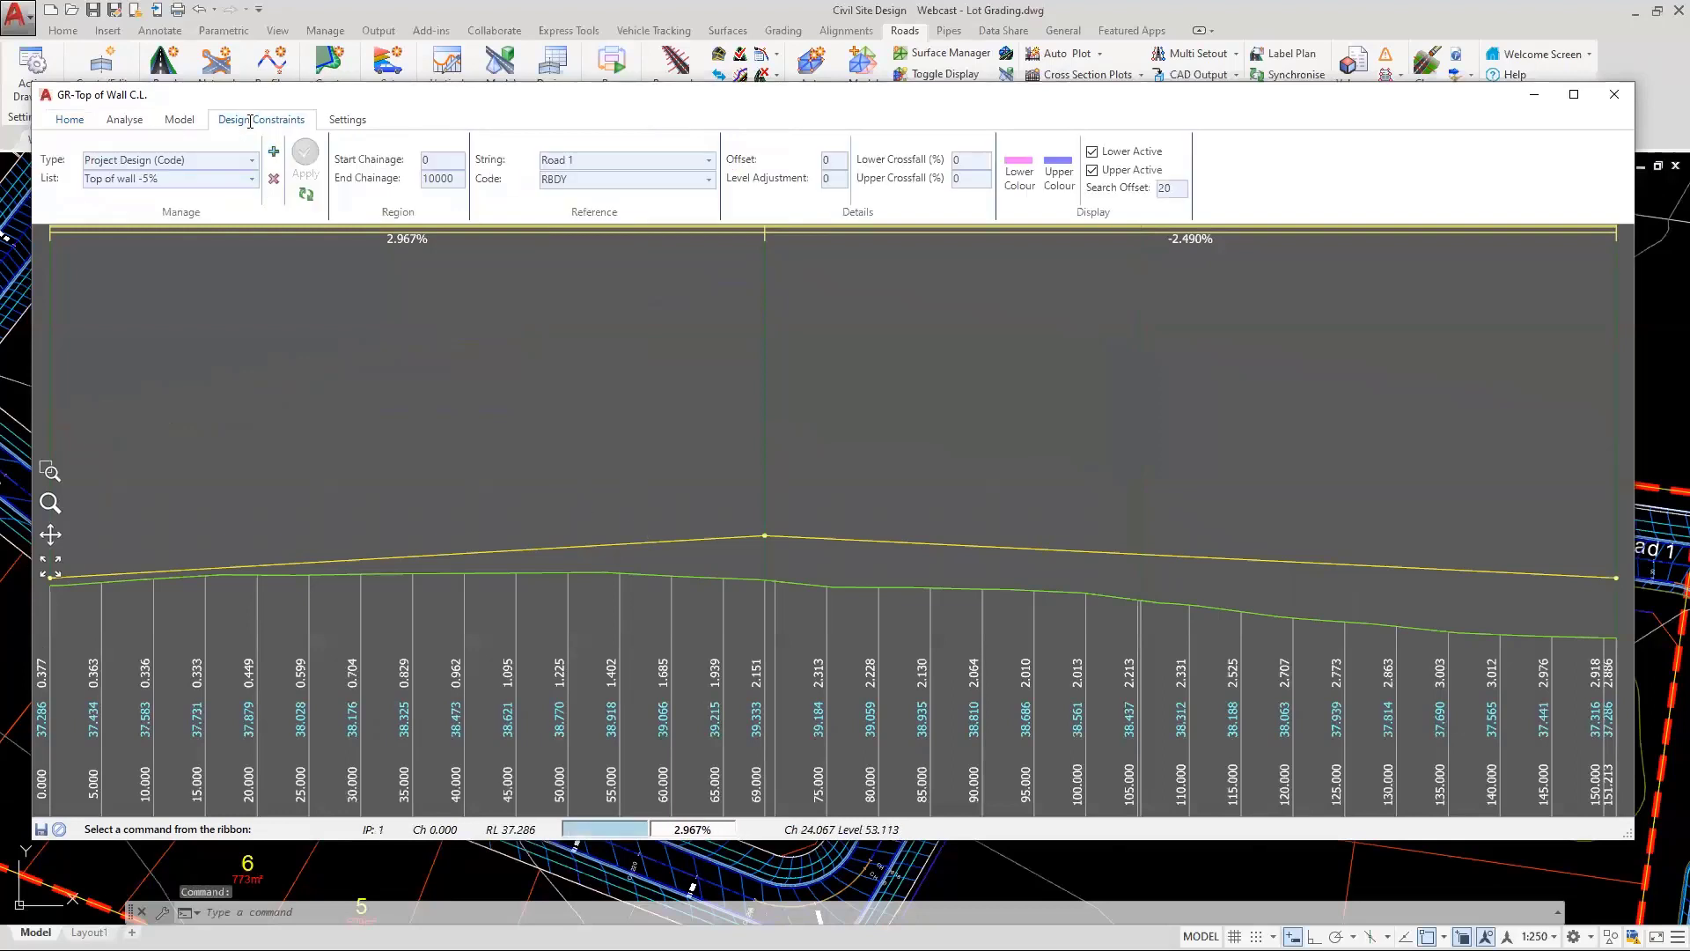
double_click(1166, 188)
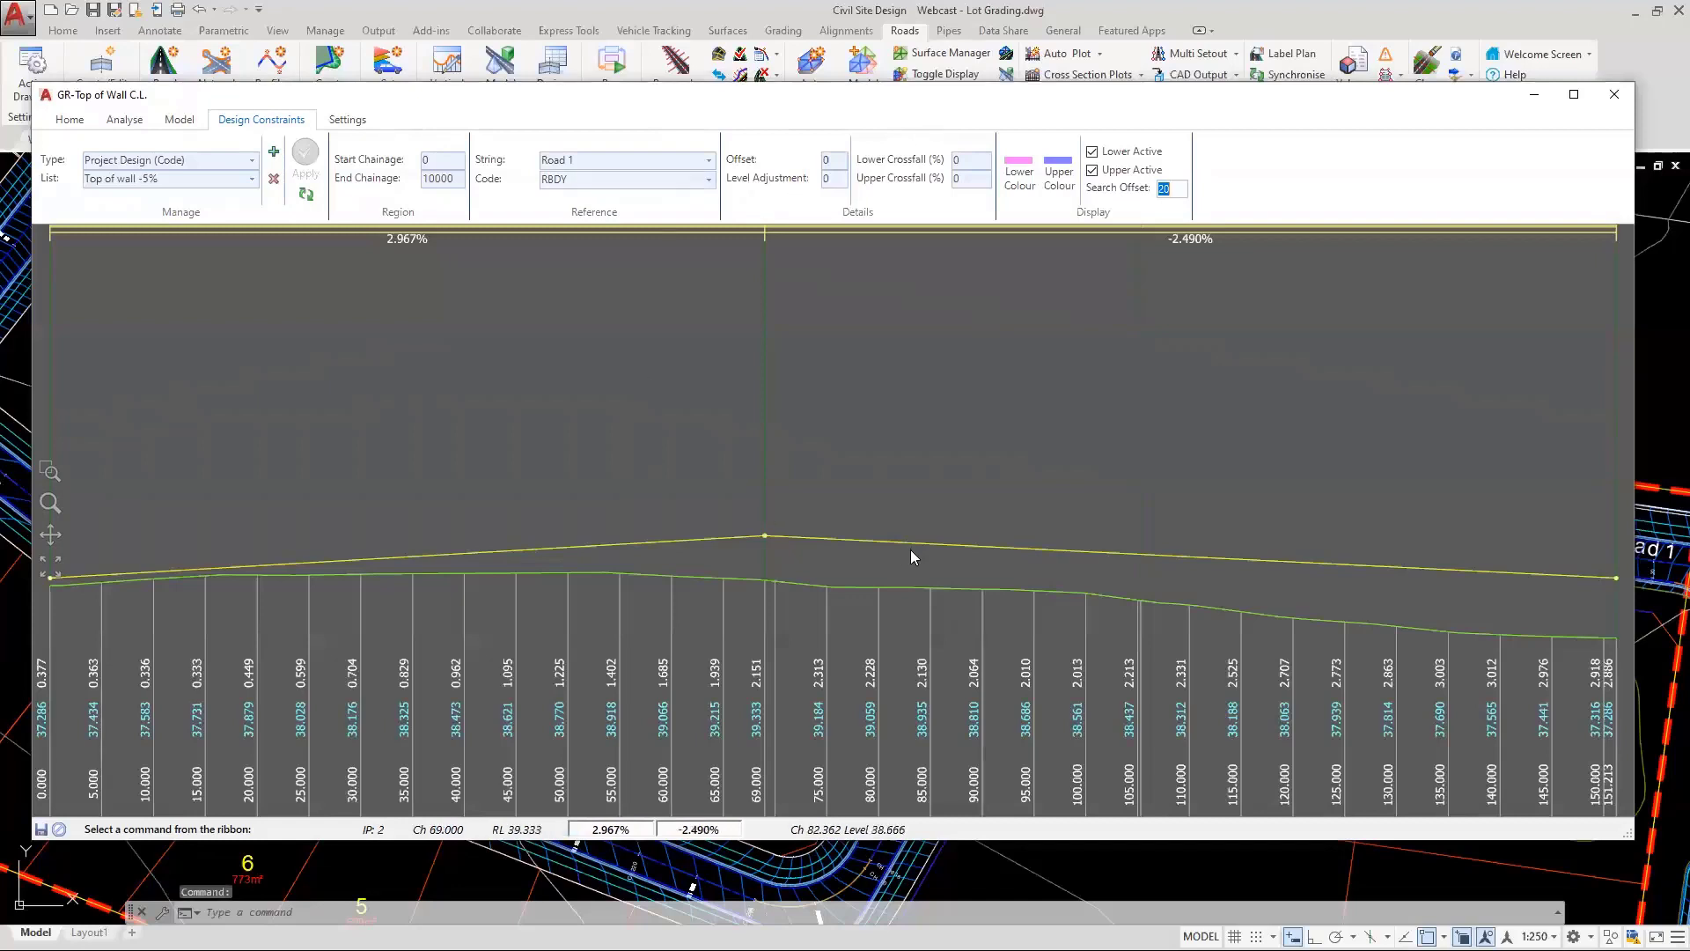
click(934, 545)
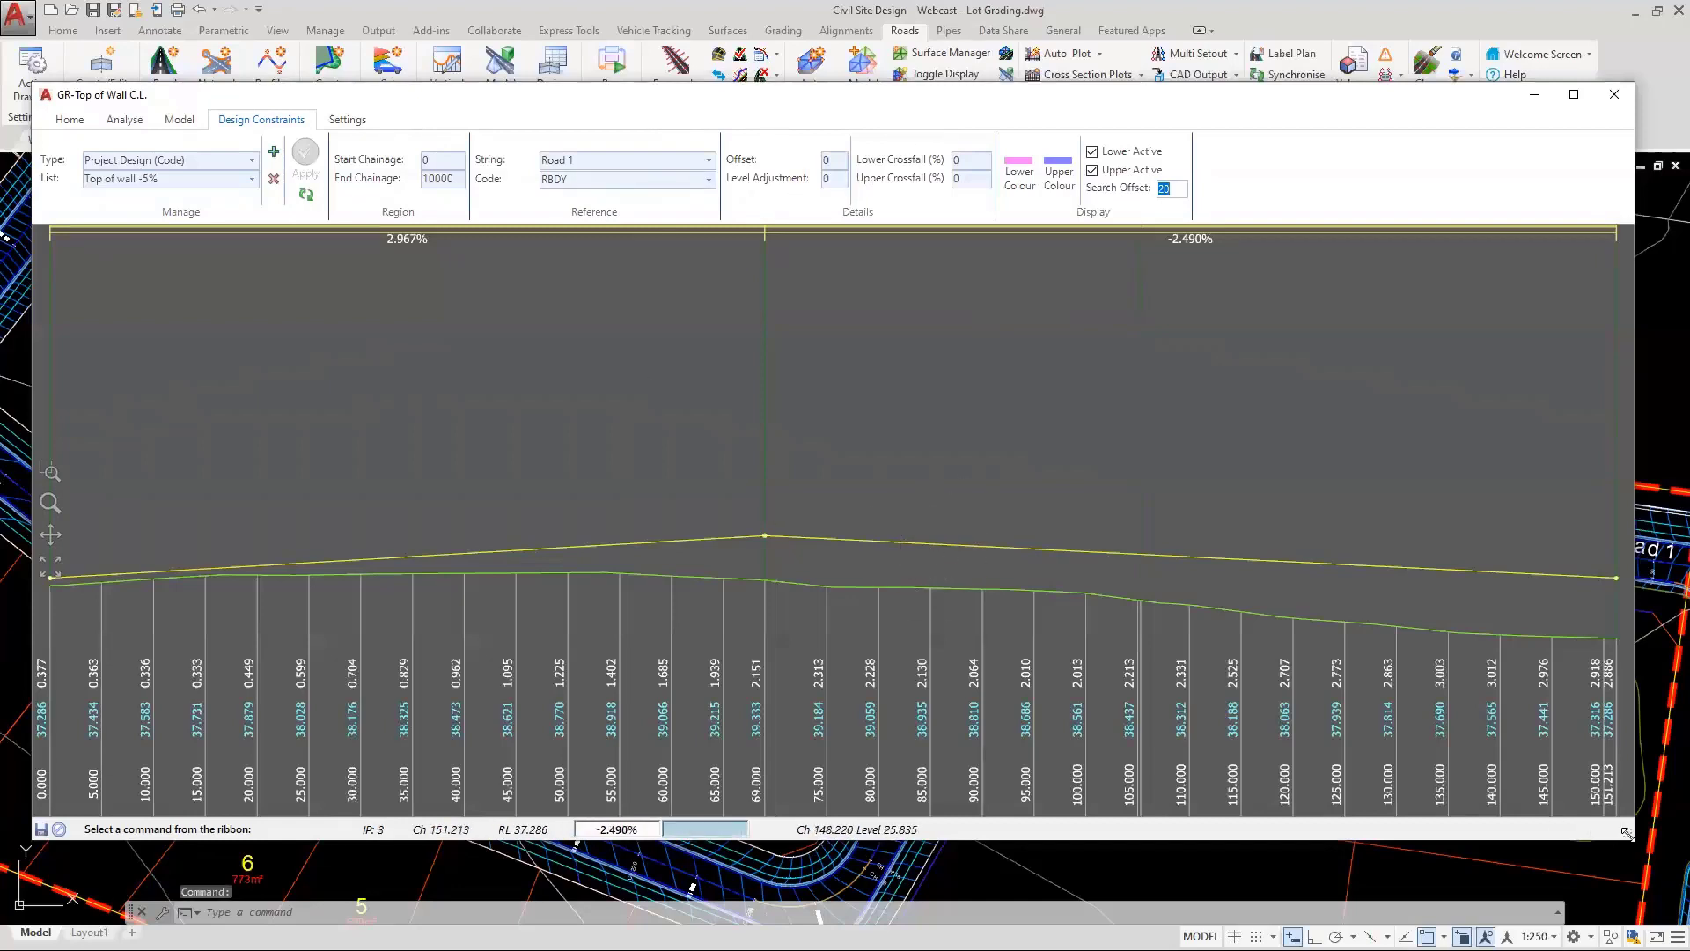
drag(1627, 832, 1147, 661)
scroll(1213, 803, up, 5)
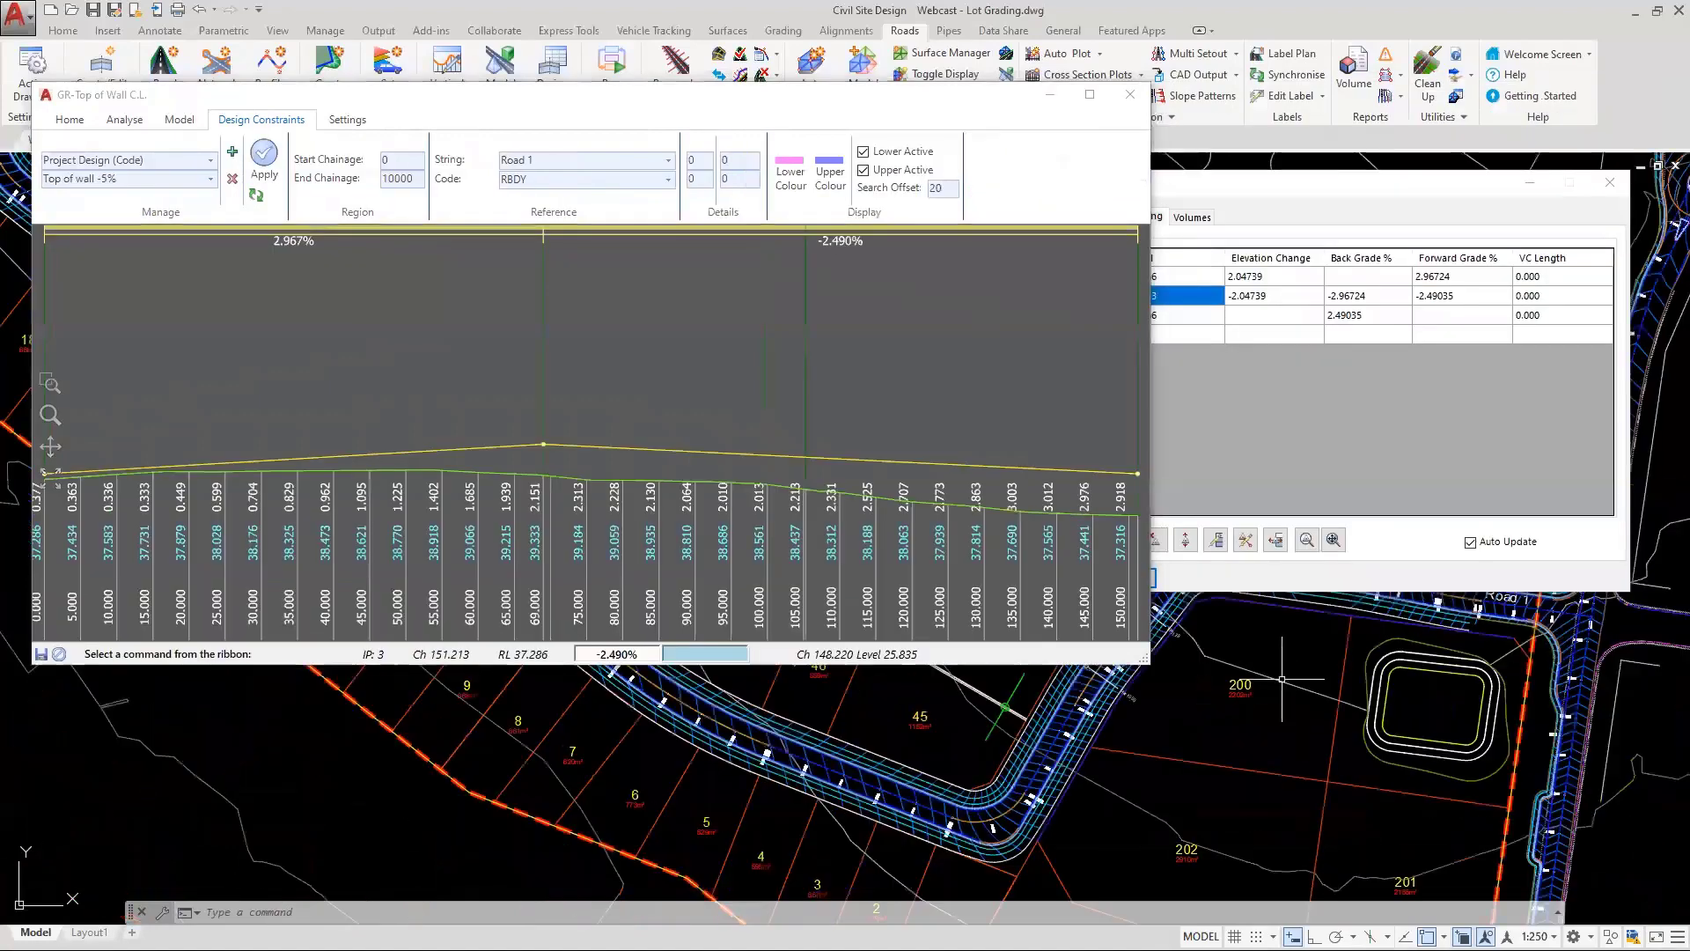
scroll(1213, 803, up, 2)
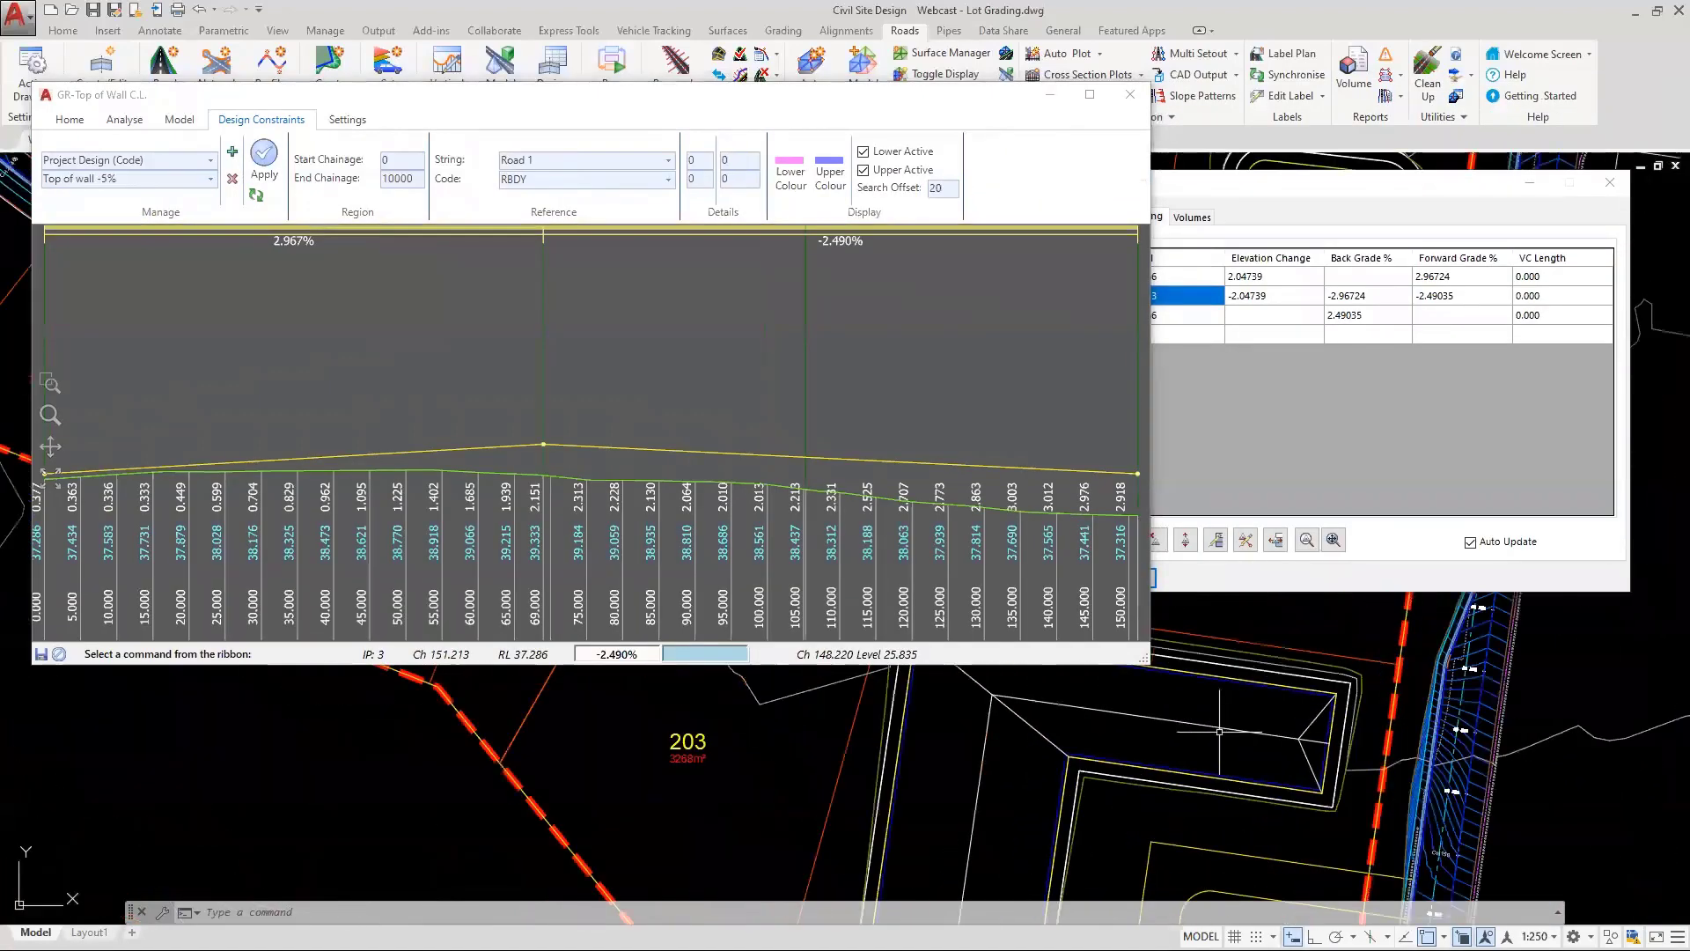
scroll(1316, 795, up, 2)
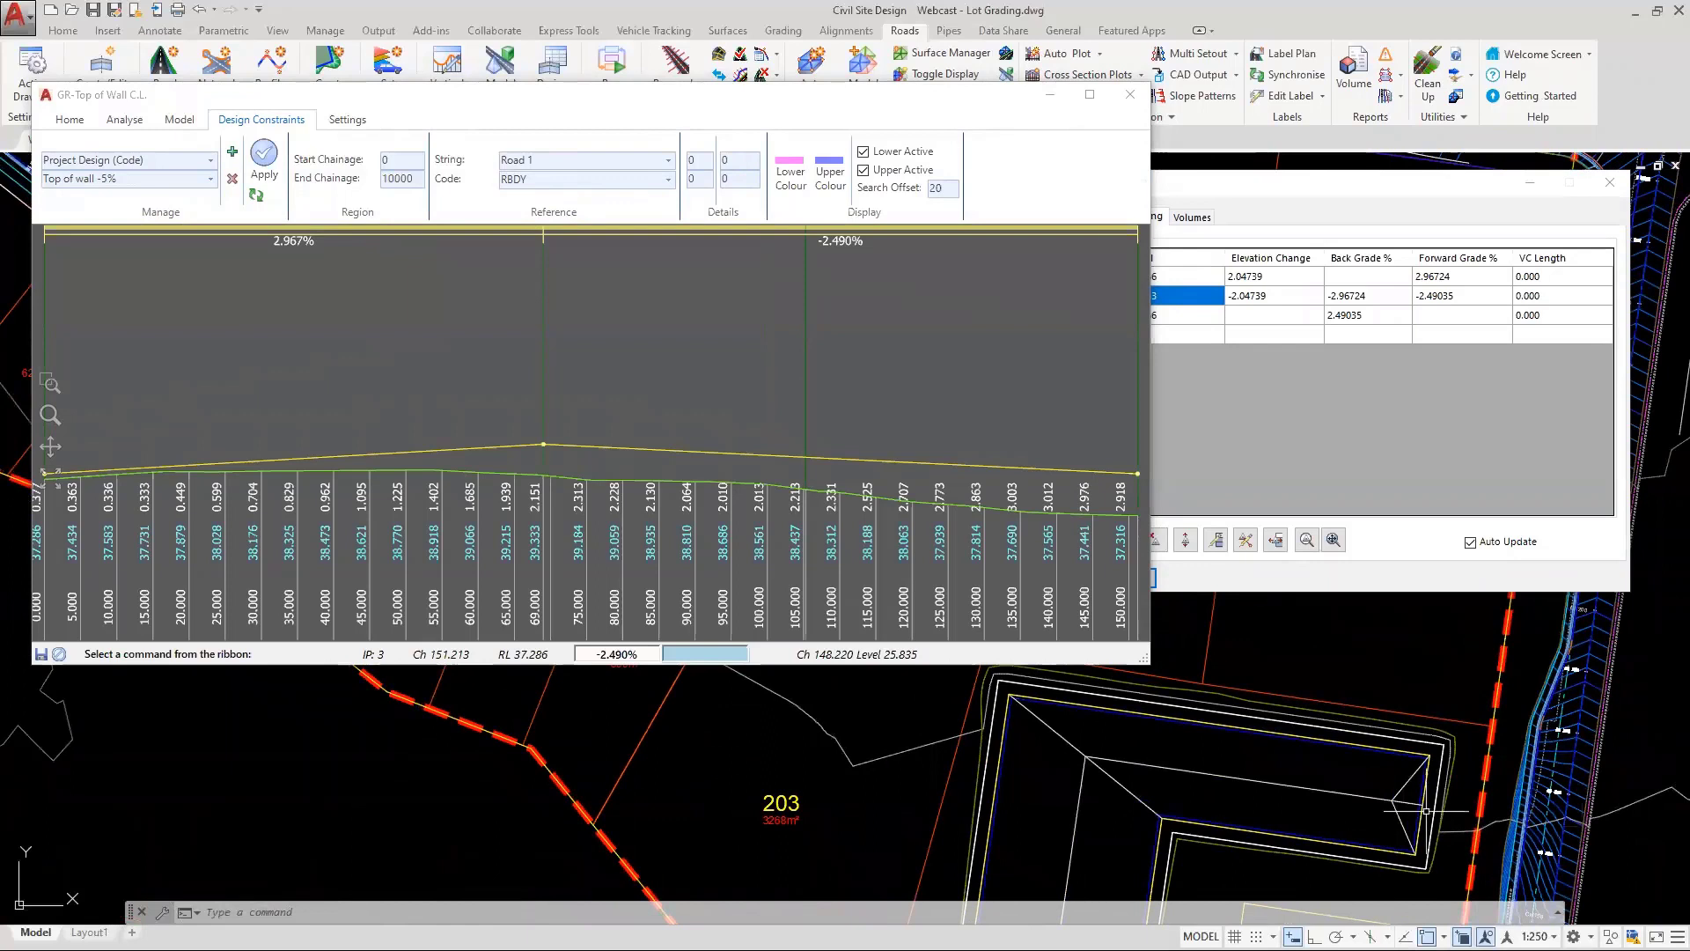
mouse_move(1527, 821)
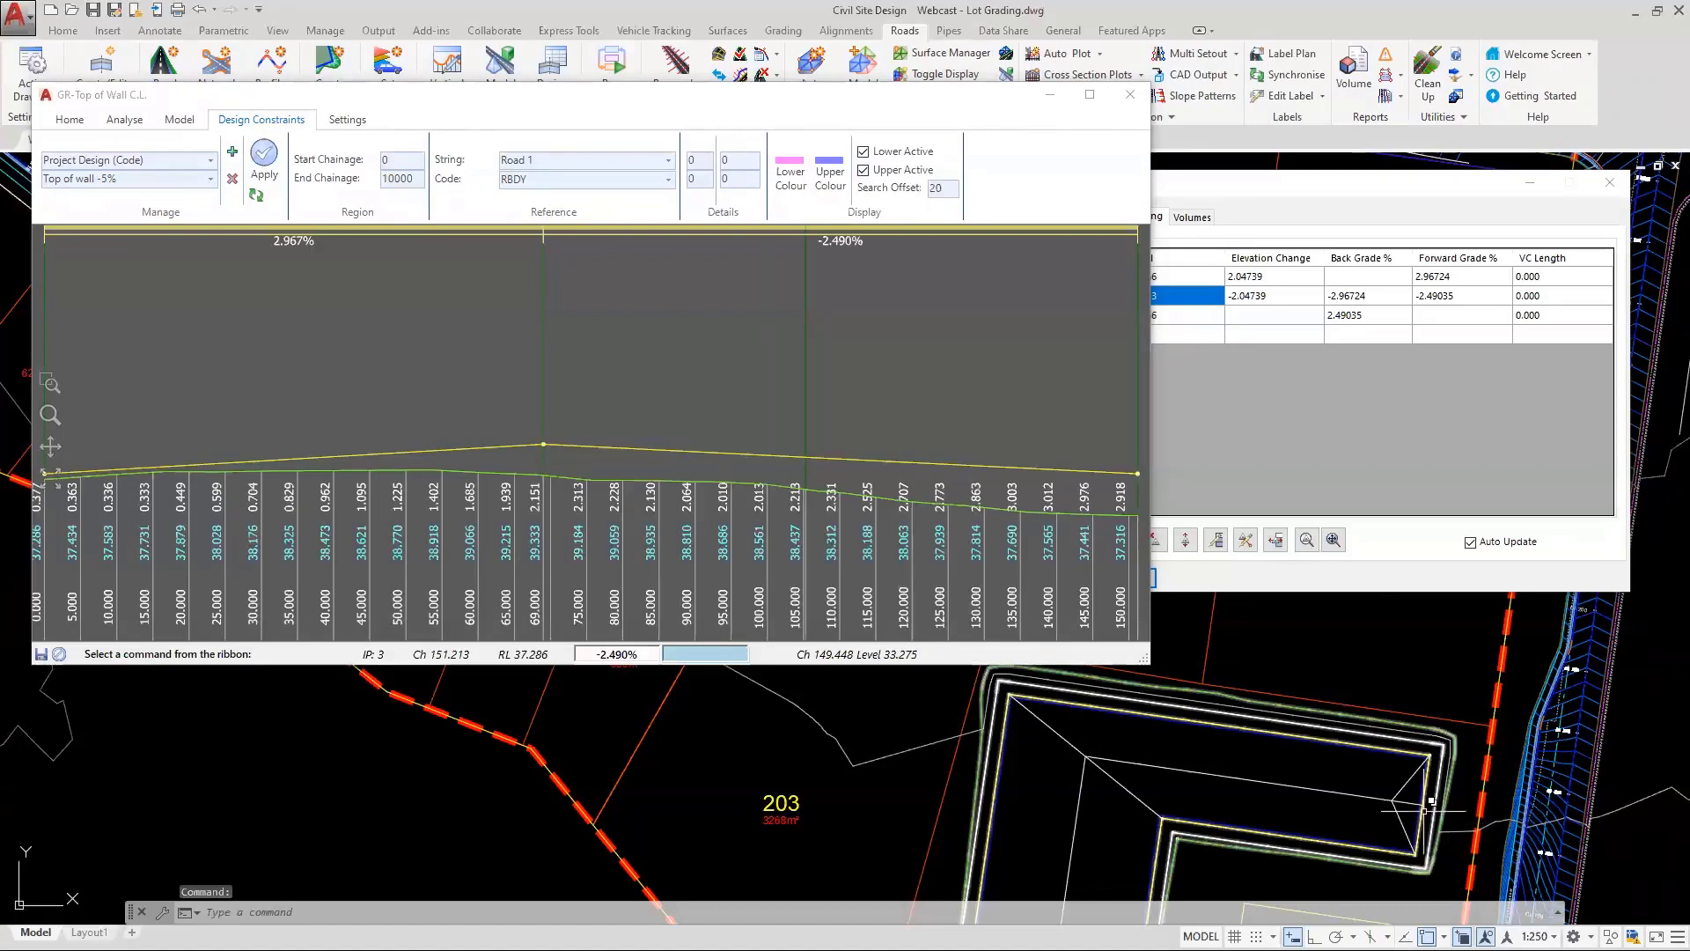
mouse_move(1432, 803)
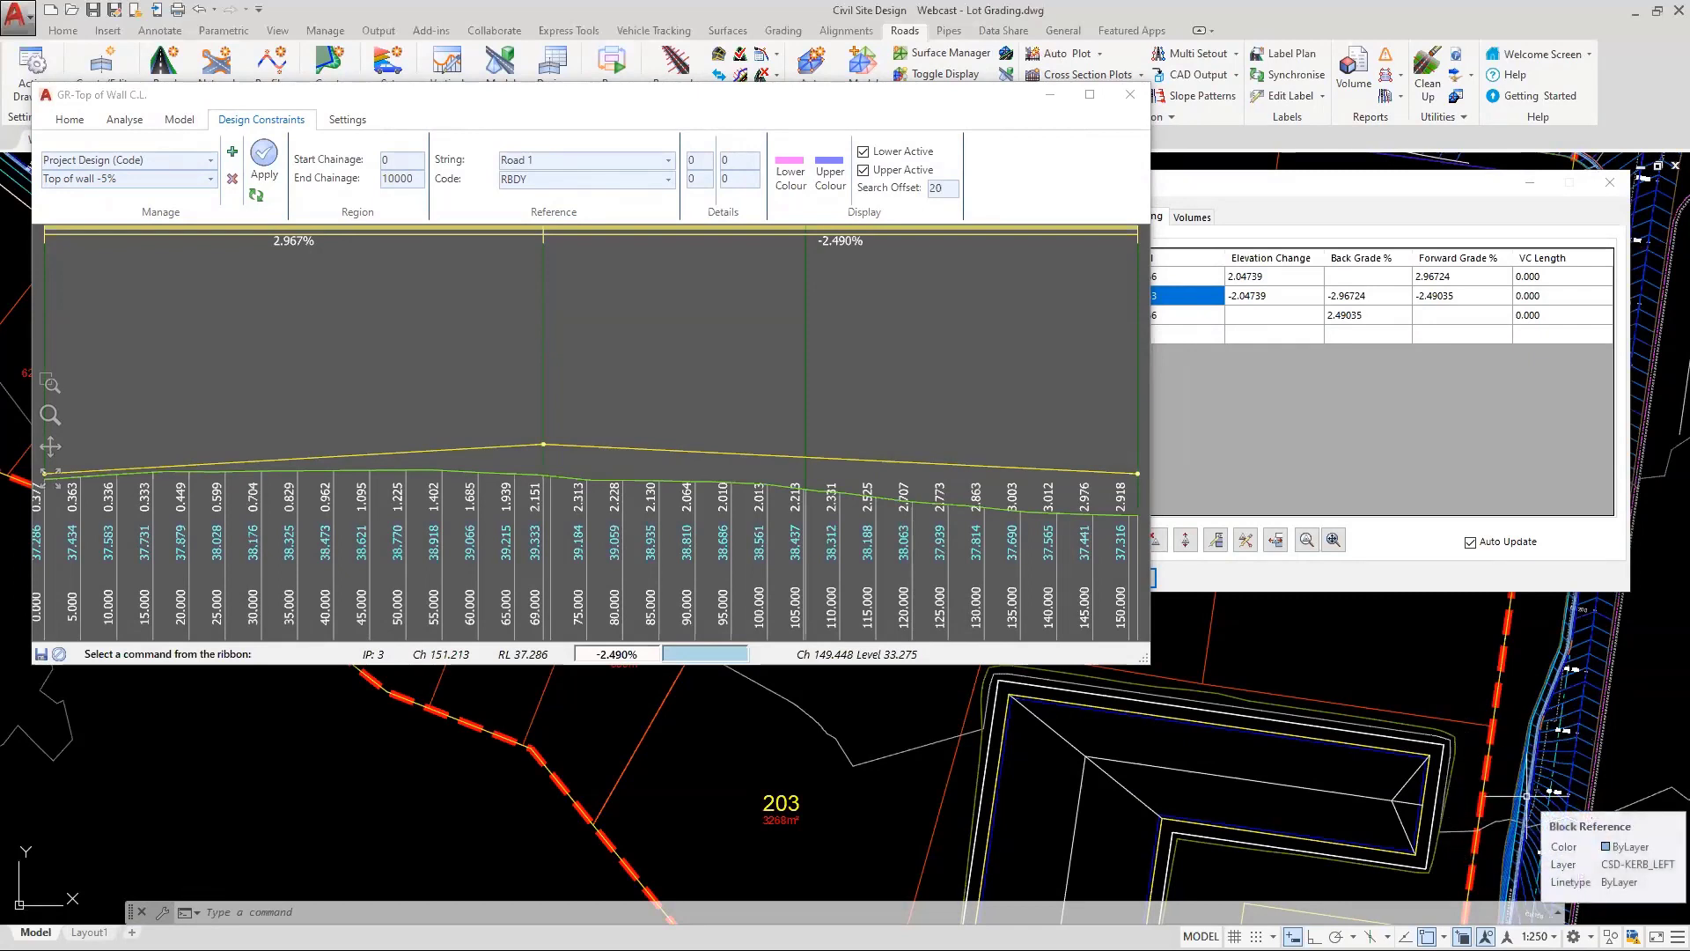
click(319, 695)
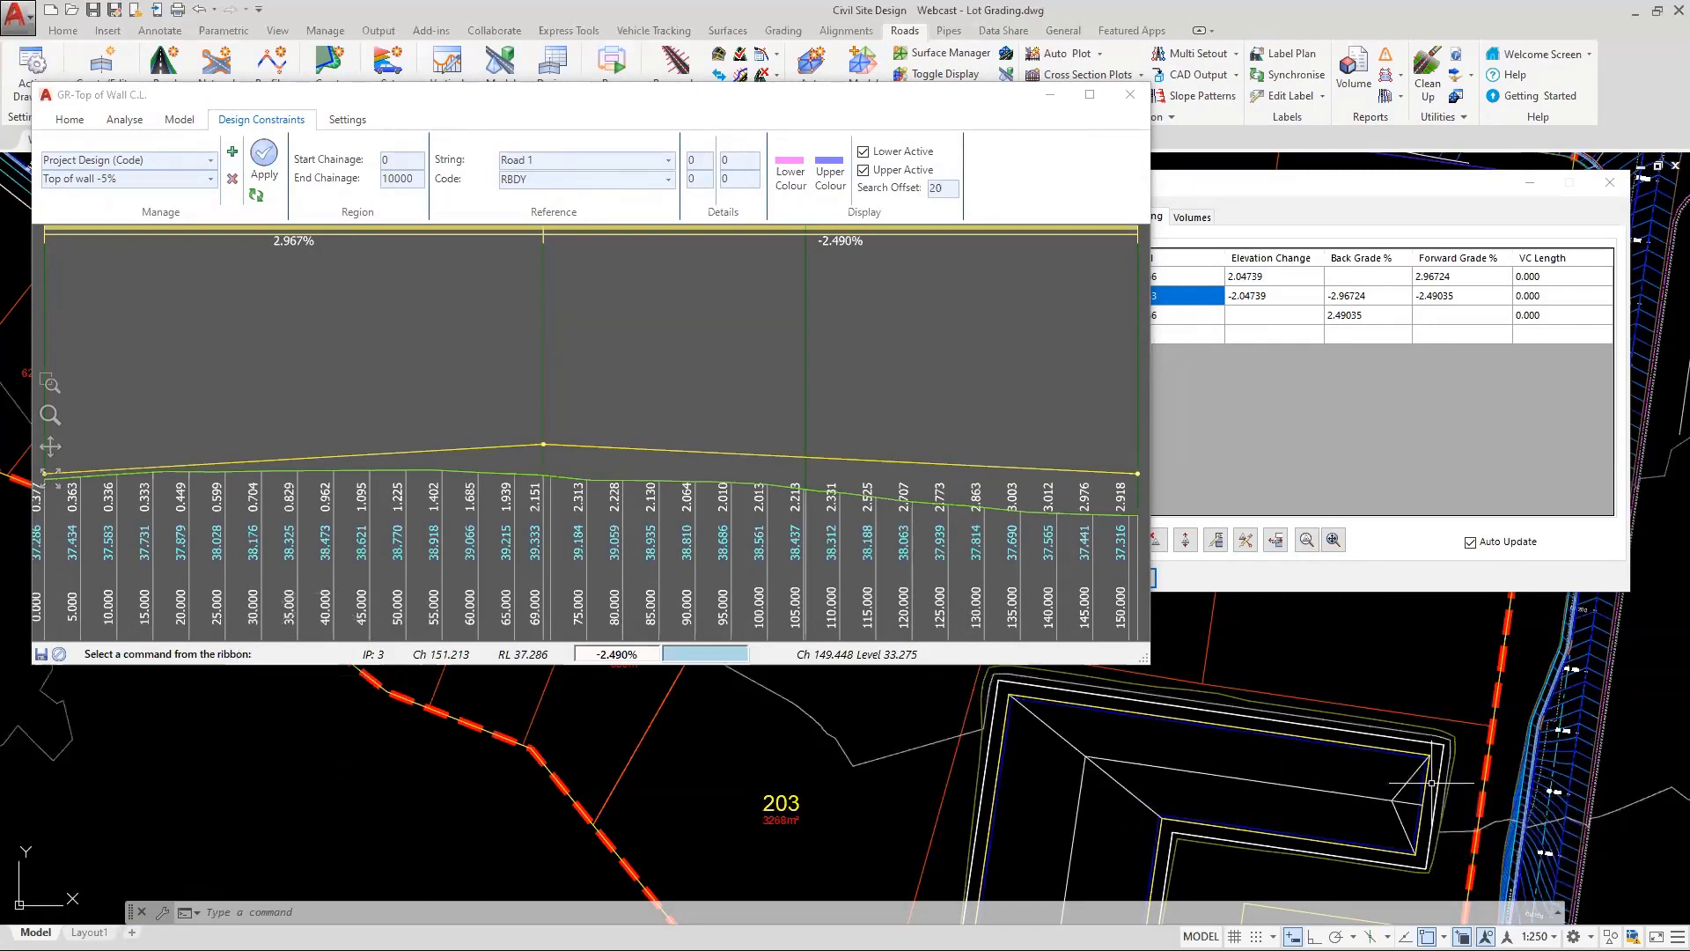
click(1005, 718)
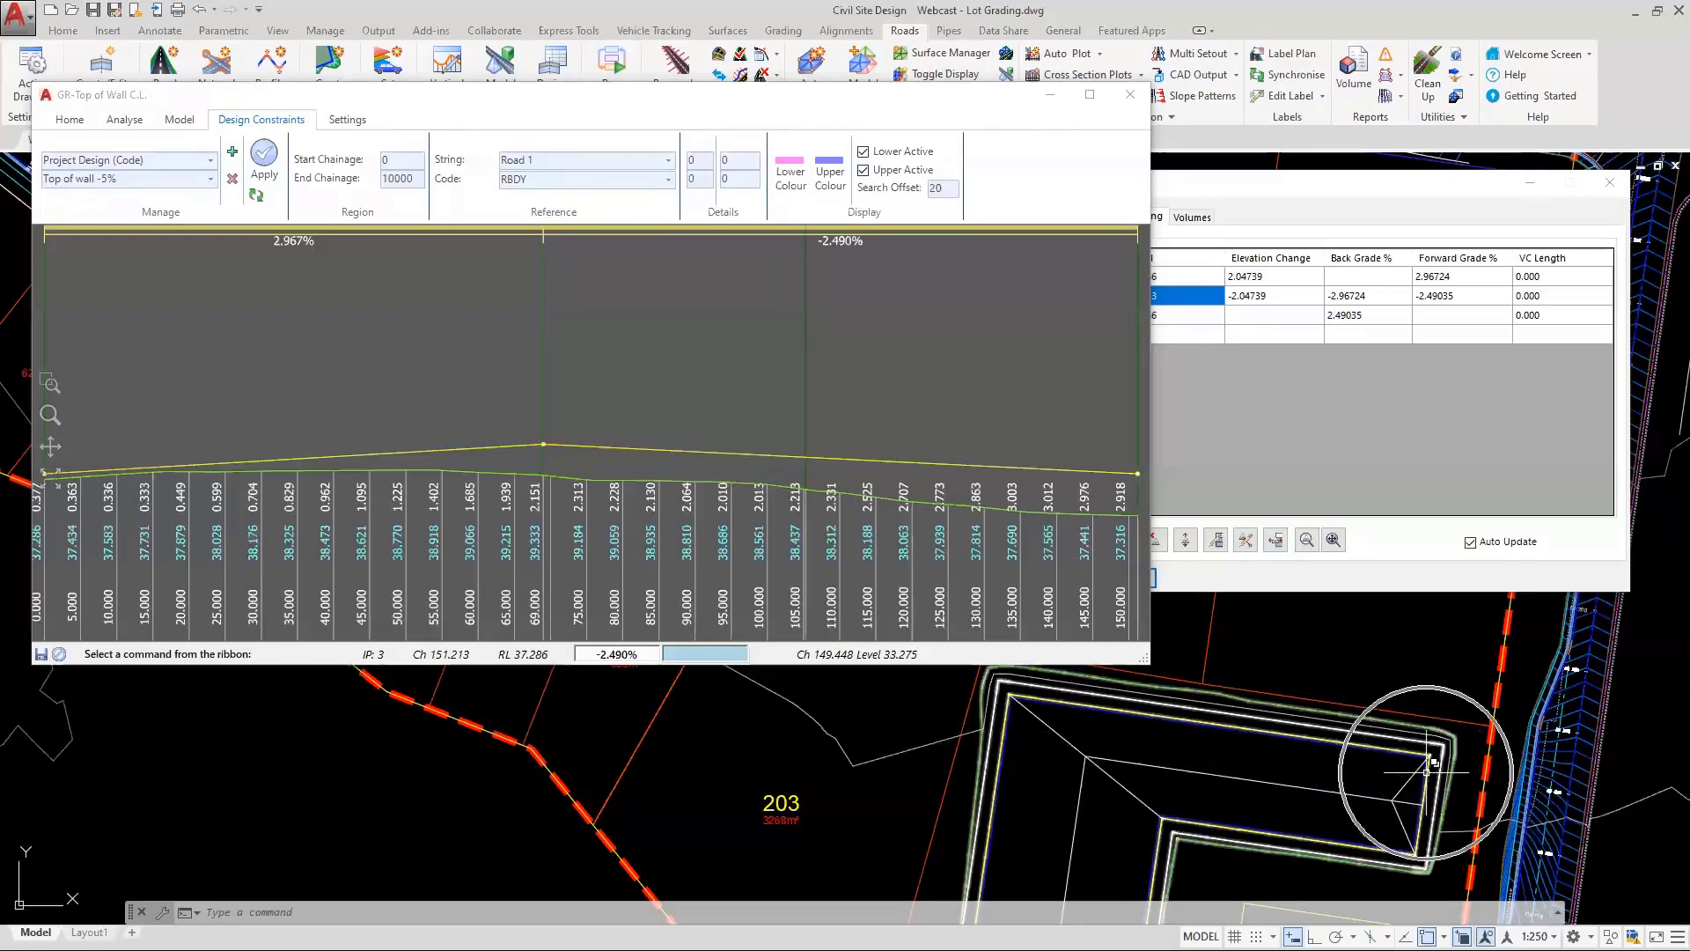
click(1427, 772)
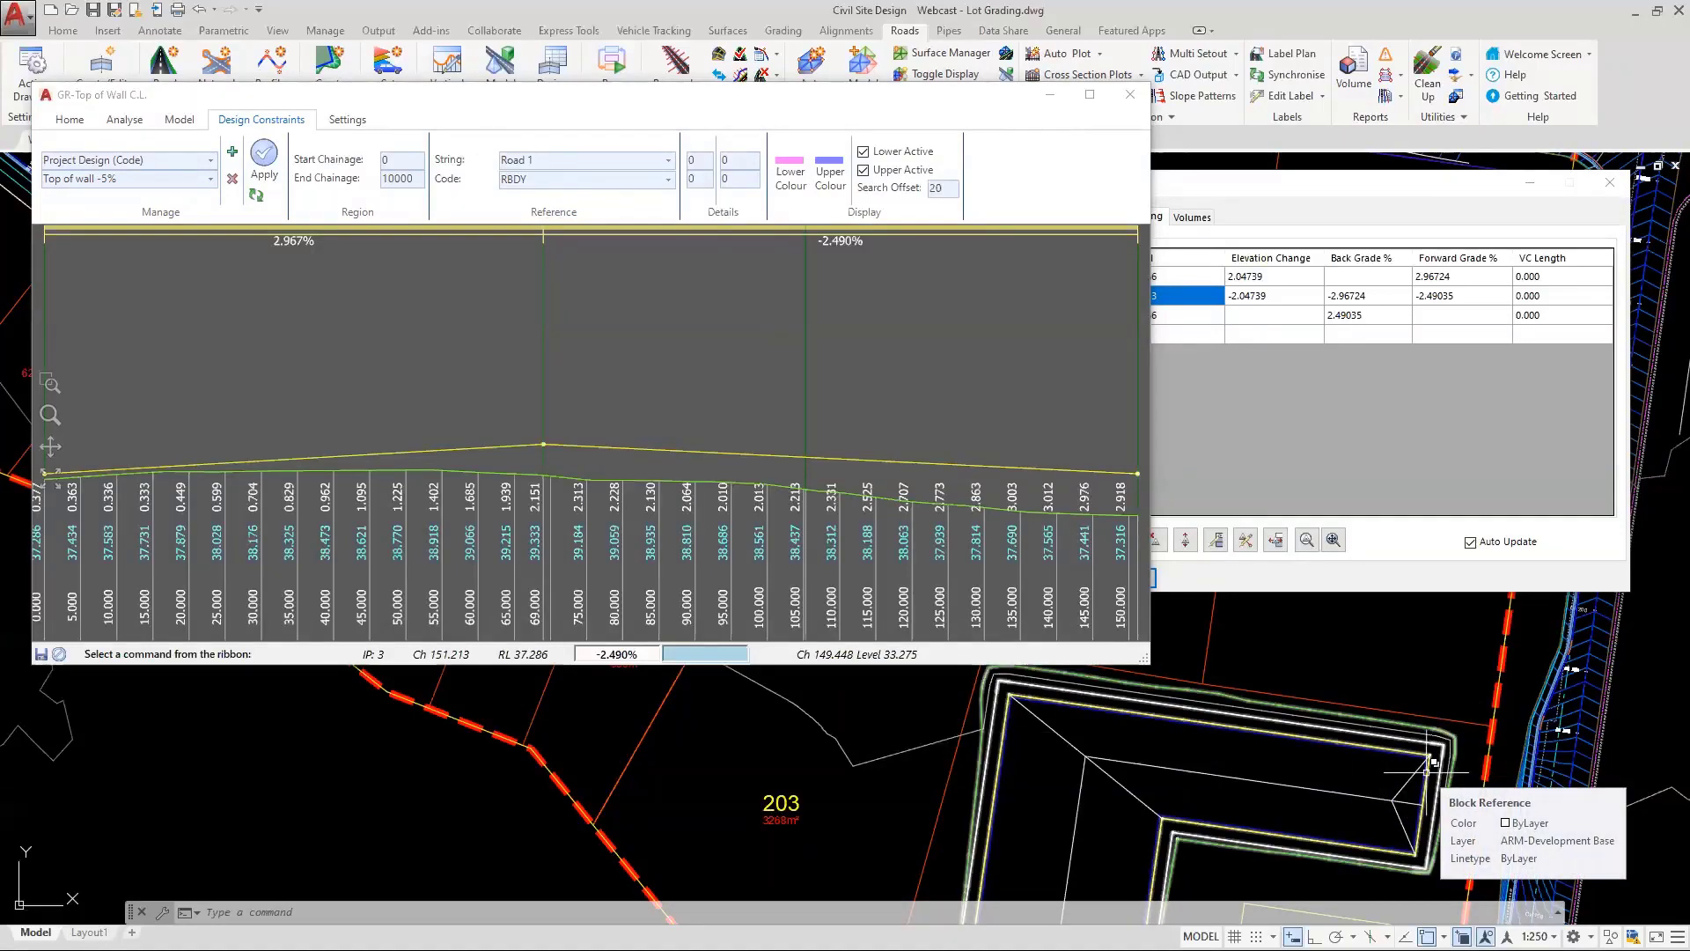
click(1064, 364)
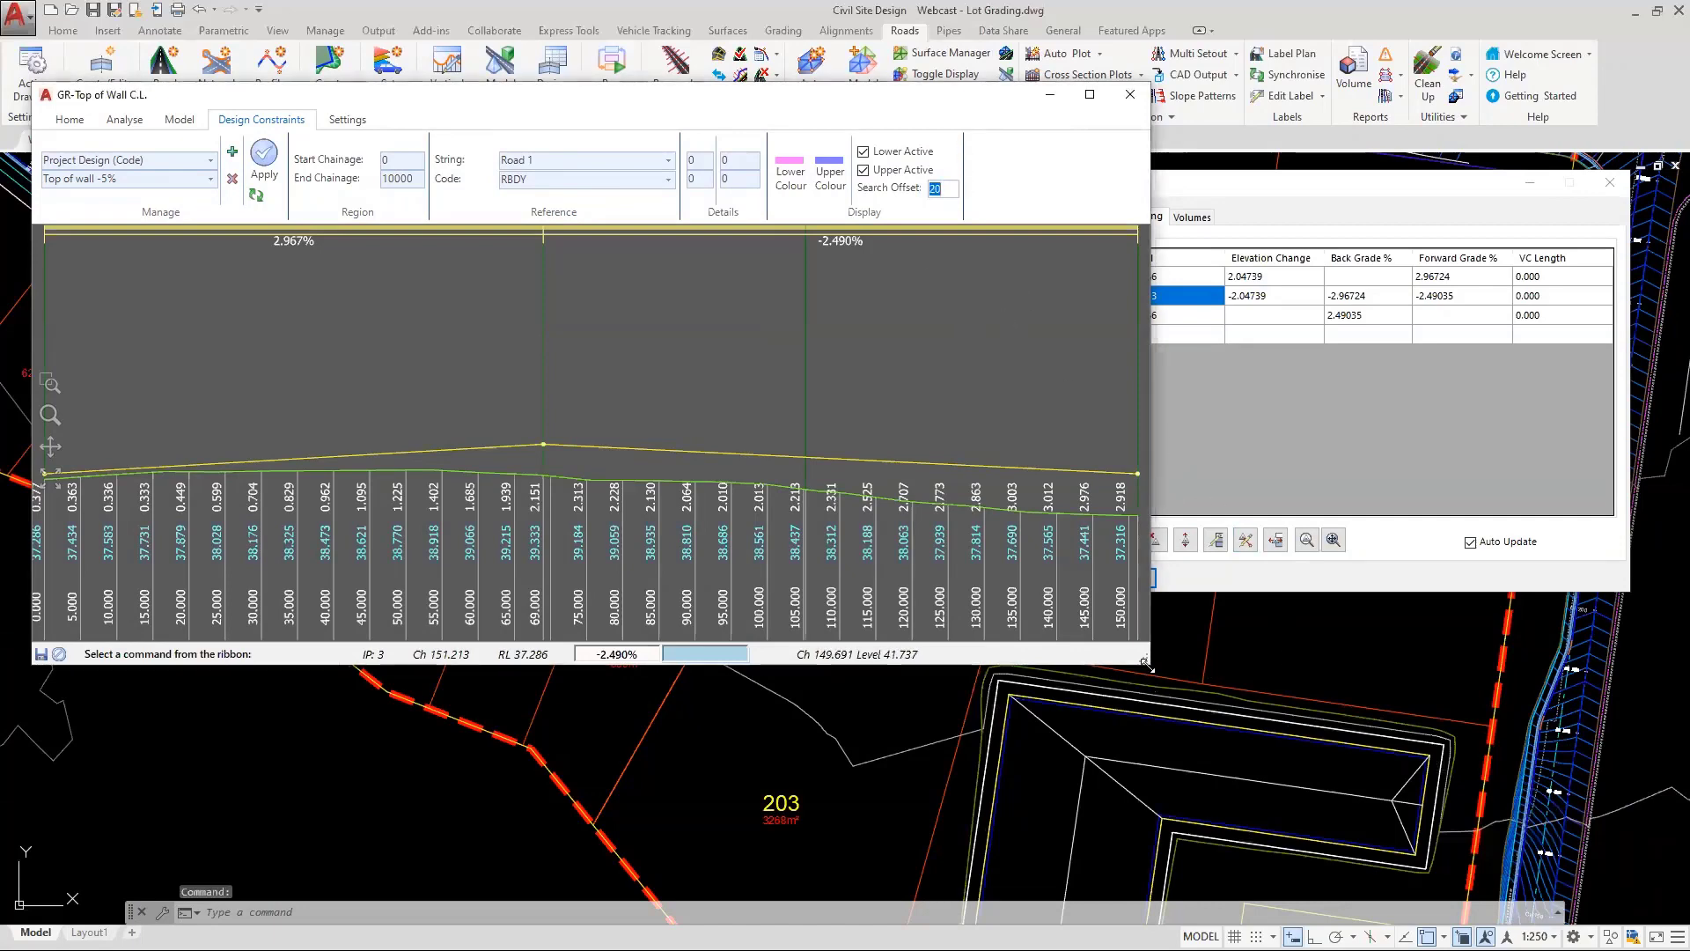
drag(1148, 667, 1611, 872)
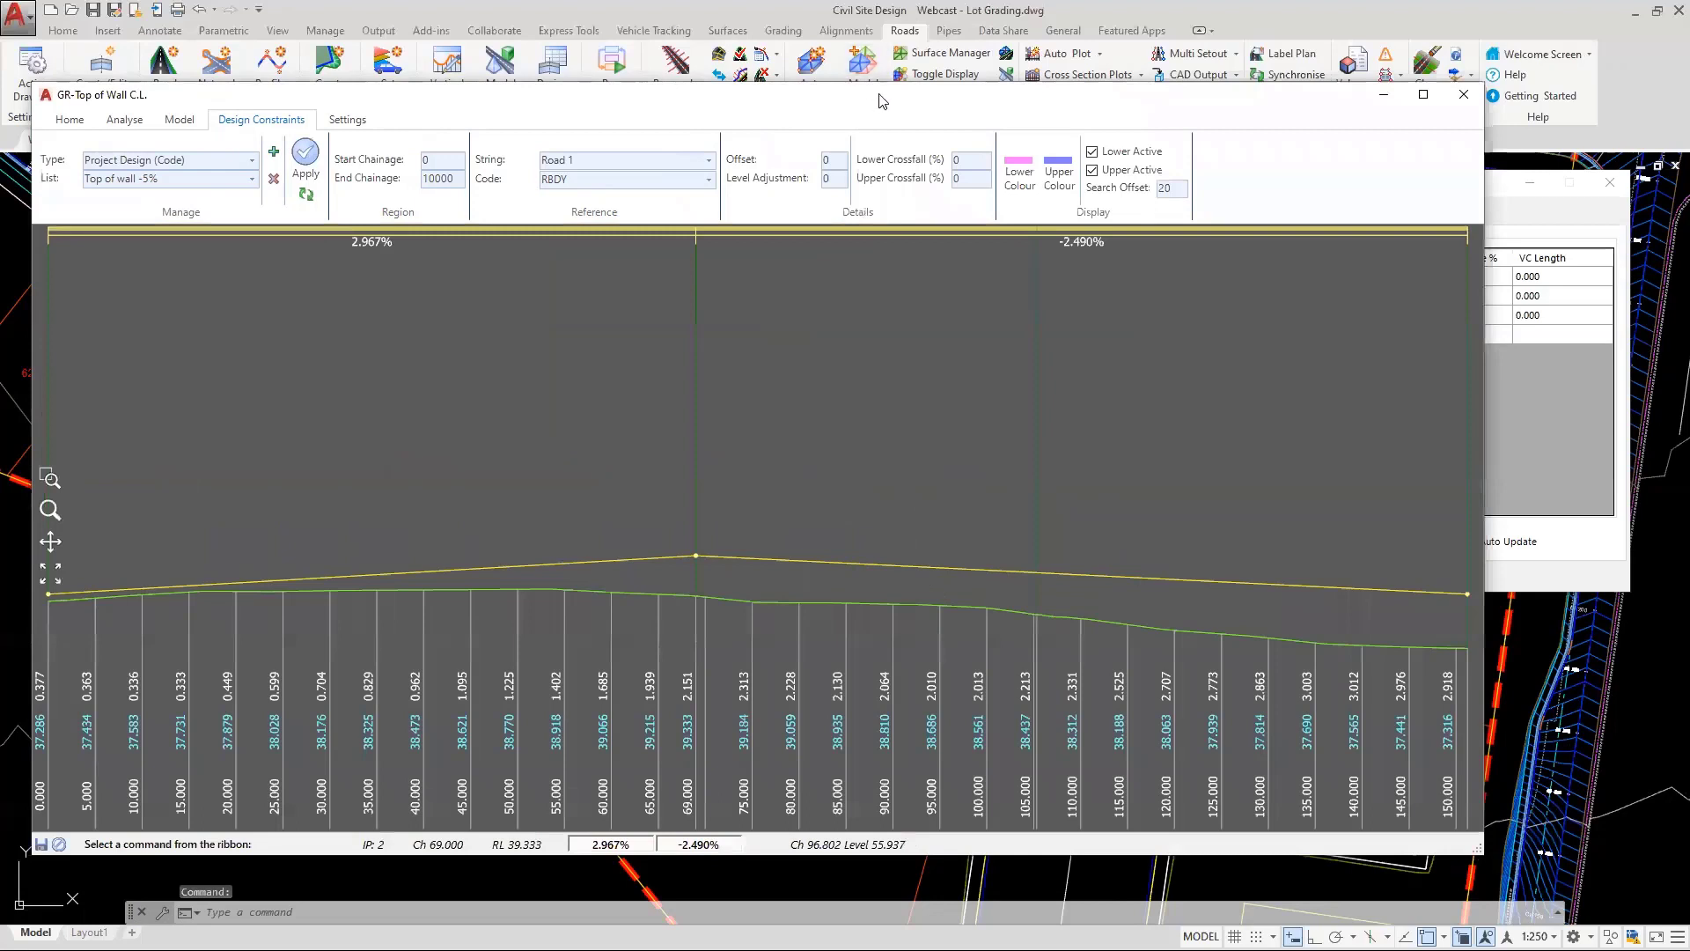
Set the search offset of the Top of wall -5% constraint to 40 and apply it
double_click(1274, 196)
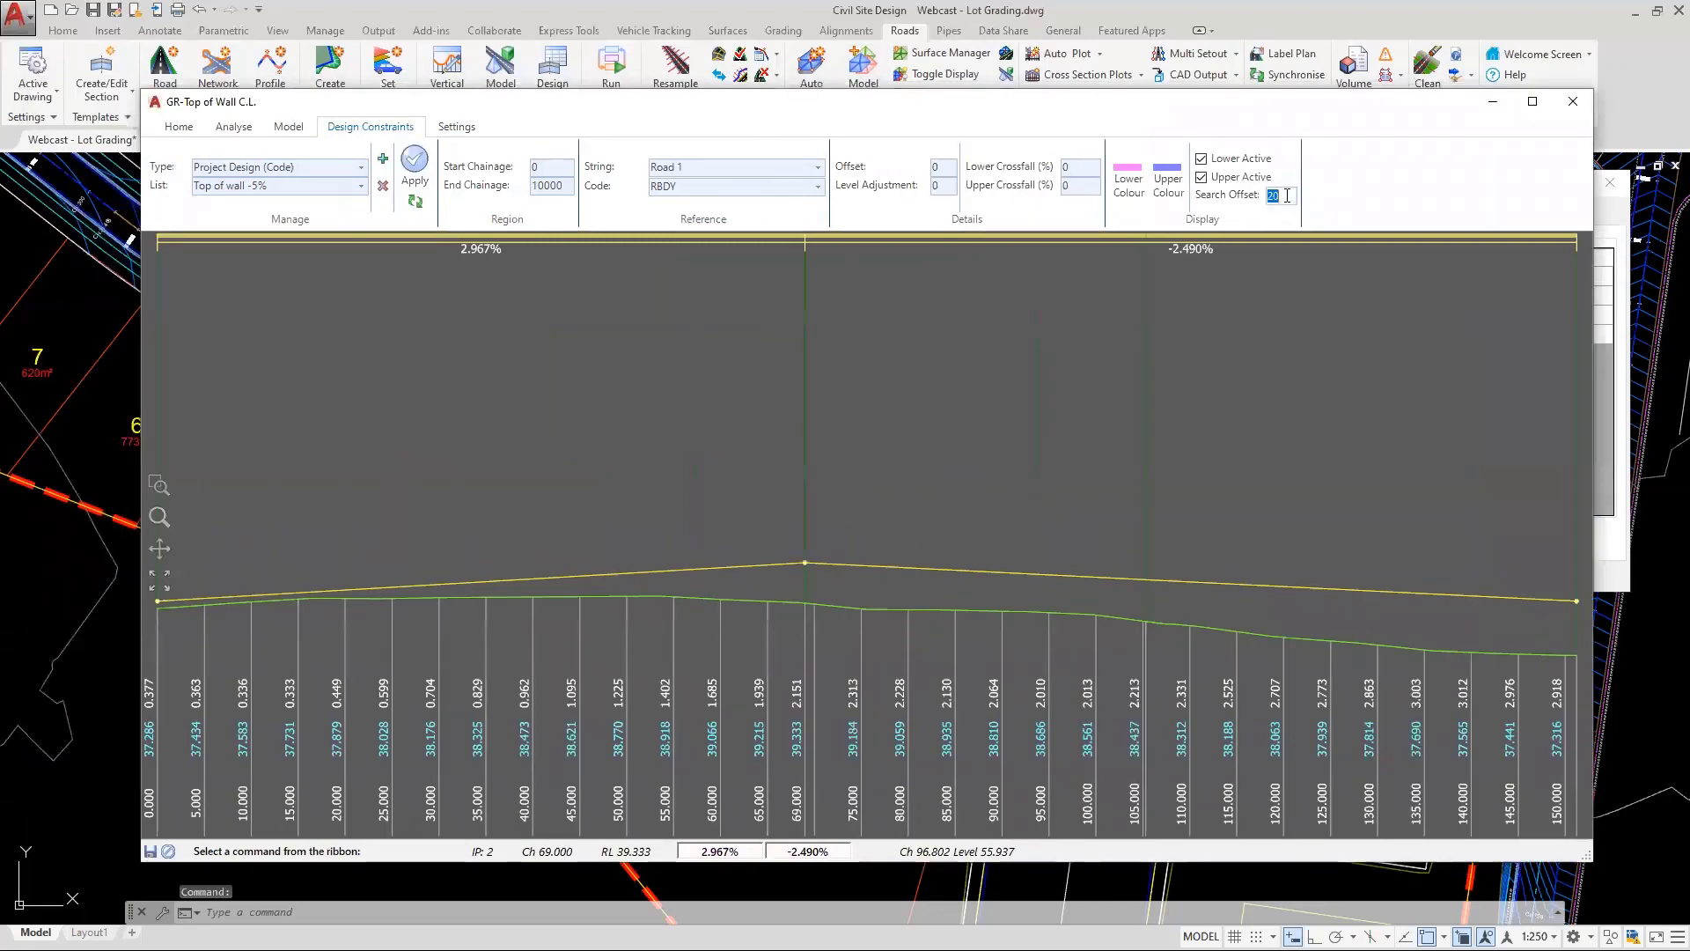
text(40)
click(417, 172)
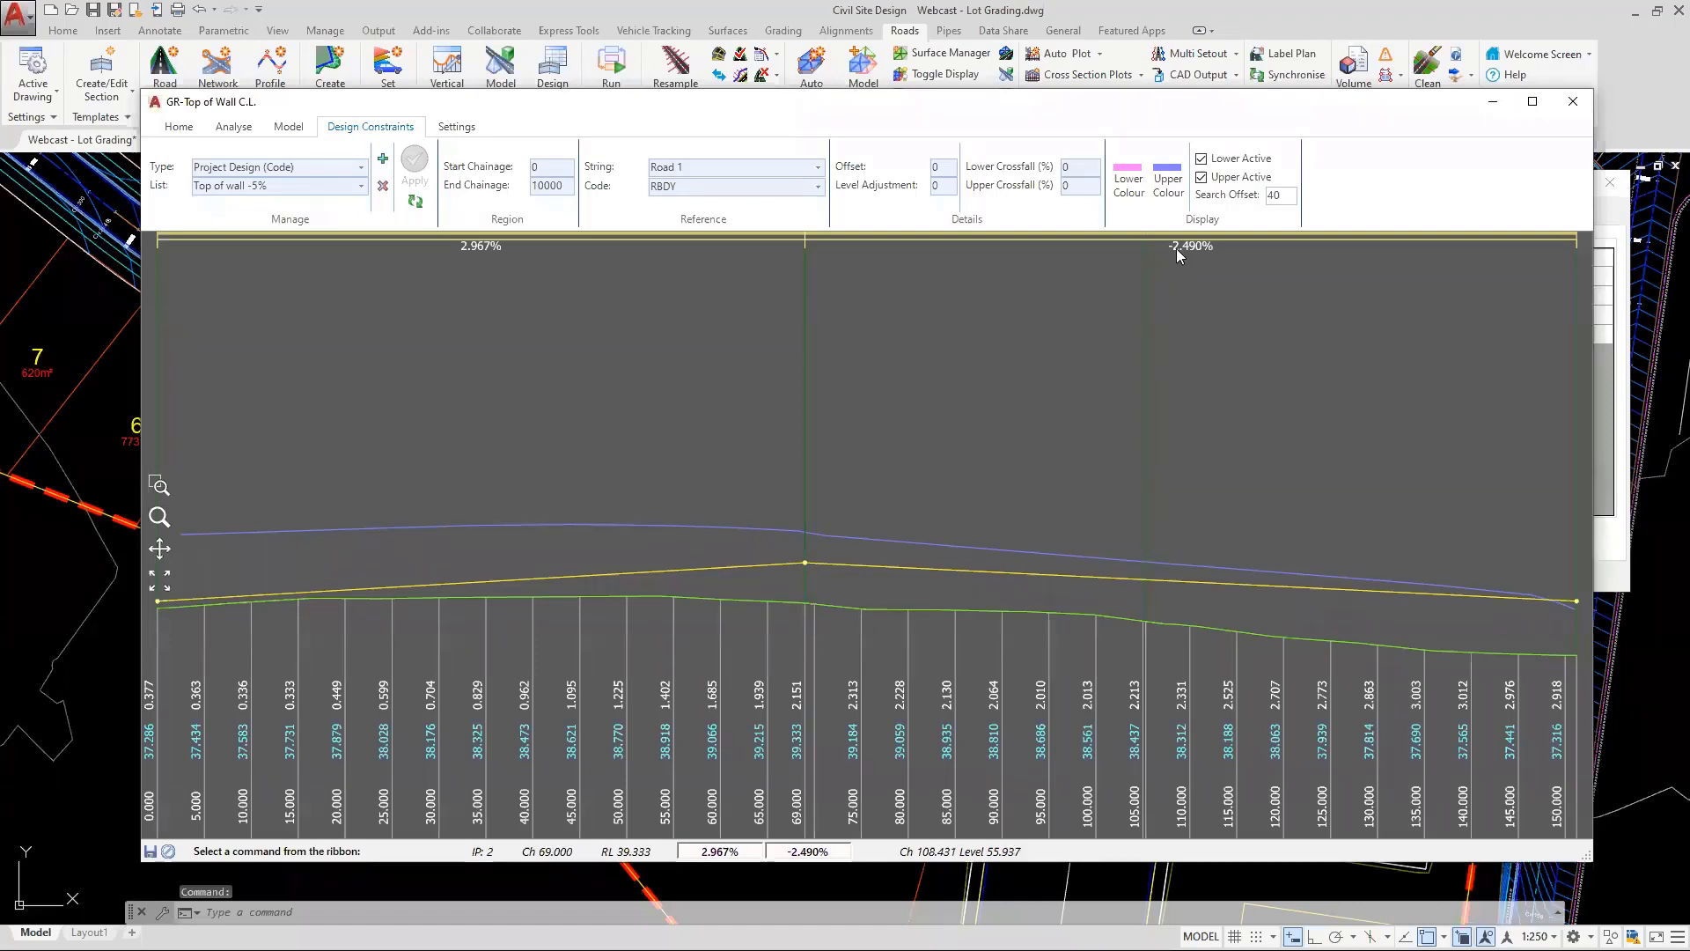
Set the constraint's upper crossfall to -5%, apply it, and compare the constraint lines with the IP at chainage 69.000
double_click(1074, 187)
text(-5)
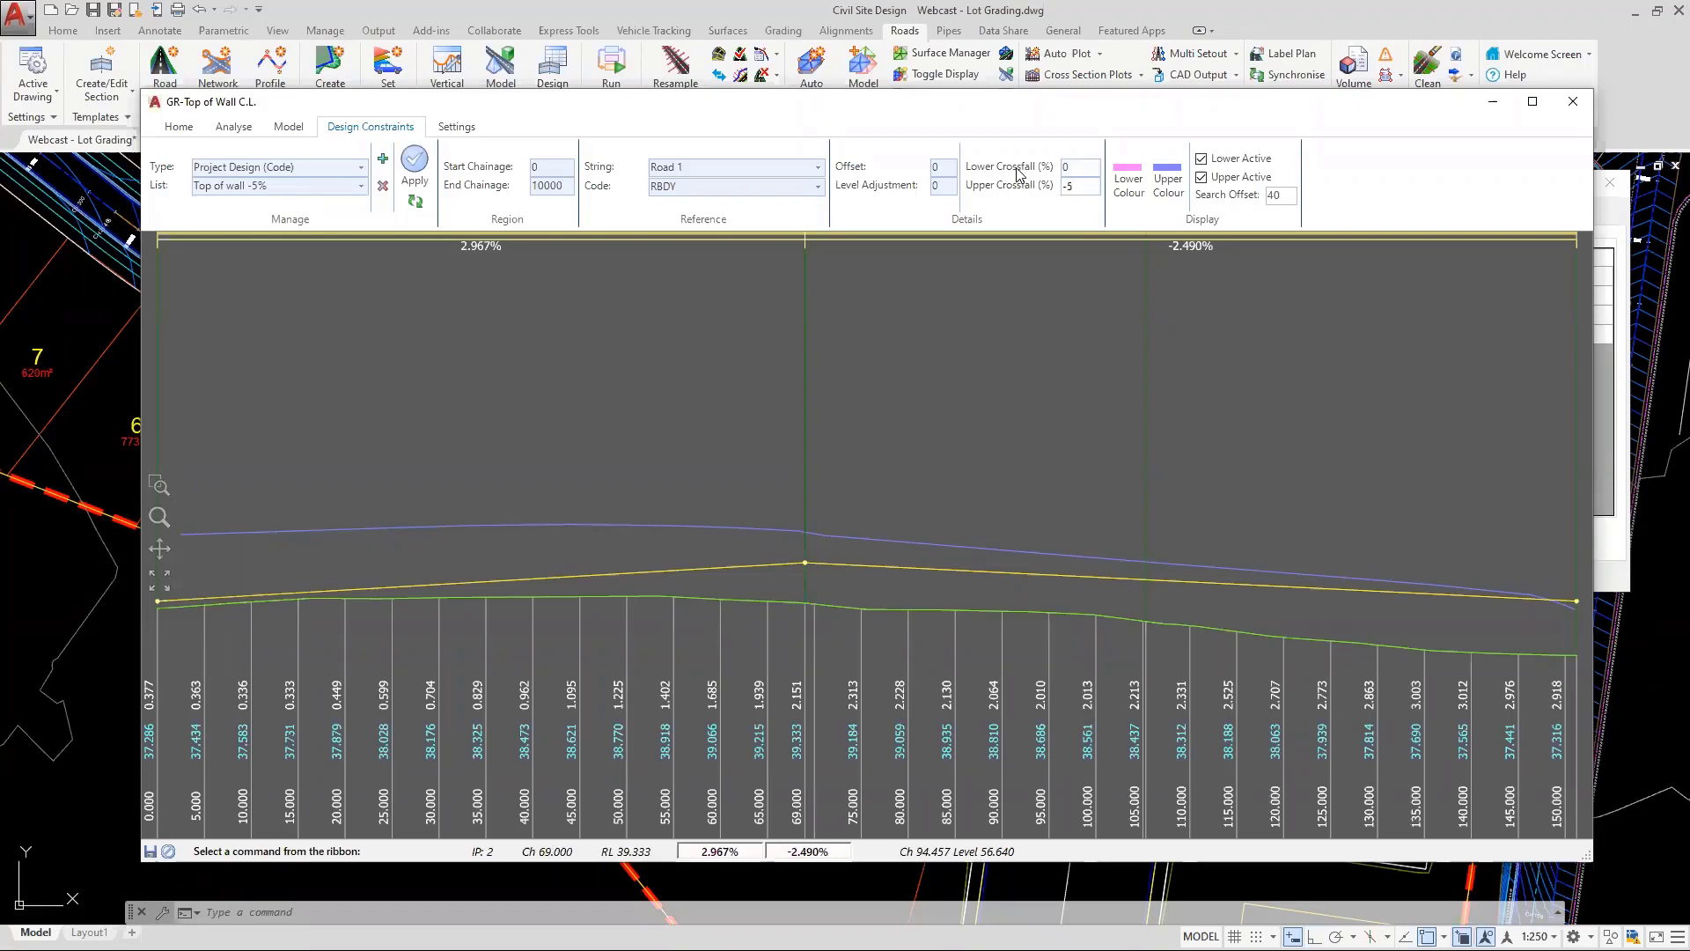
click(1066, 166)
click(1066, 183)
click(410, 173)
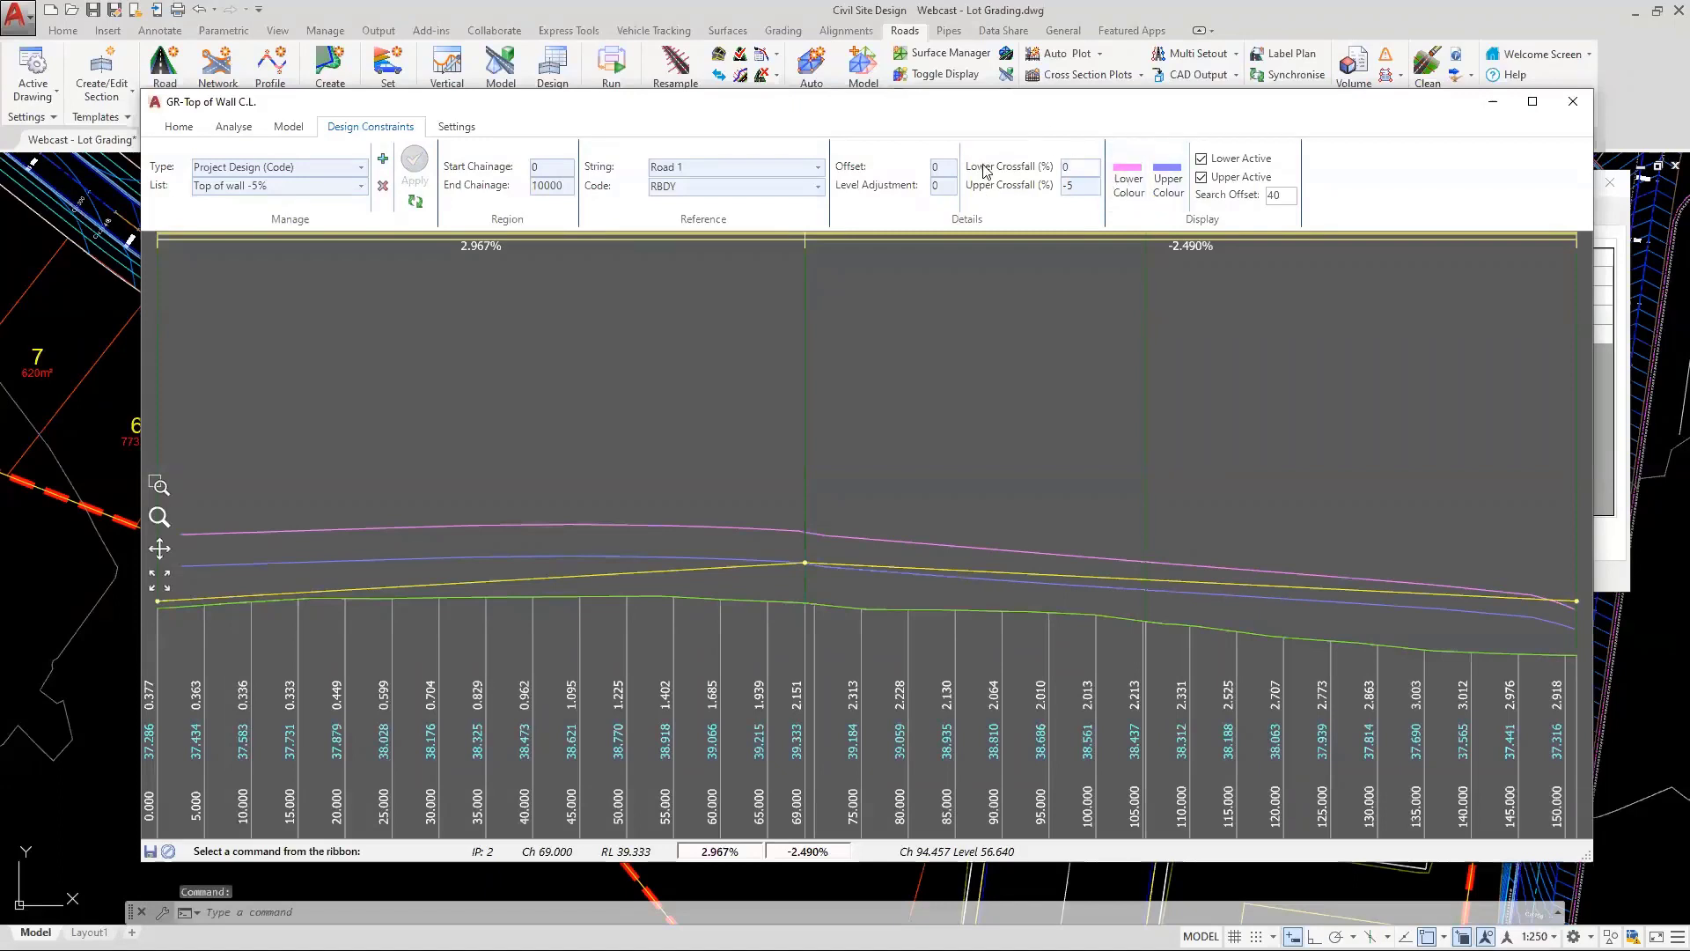
click(1068, 168)
click(1128, 177)
click(805, 563)
click(805, 563)
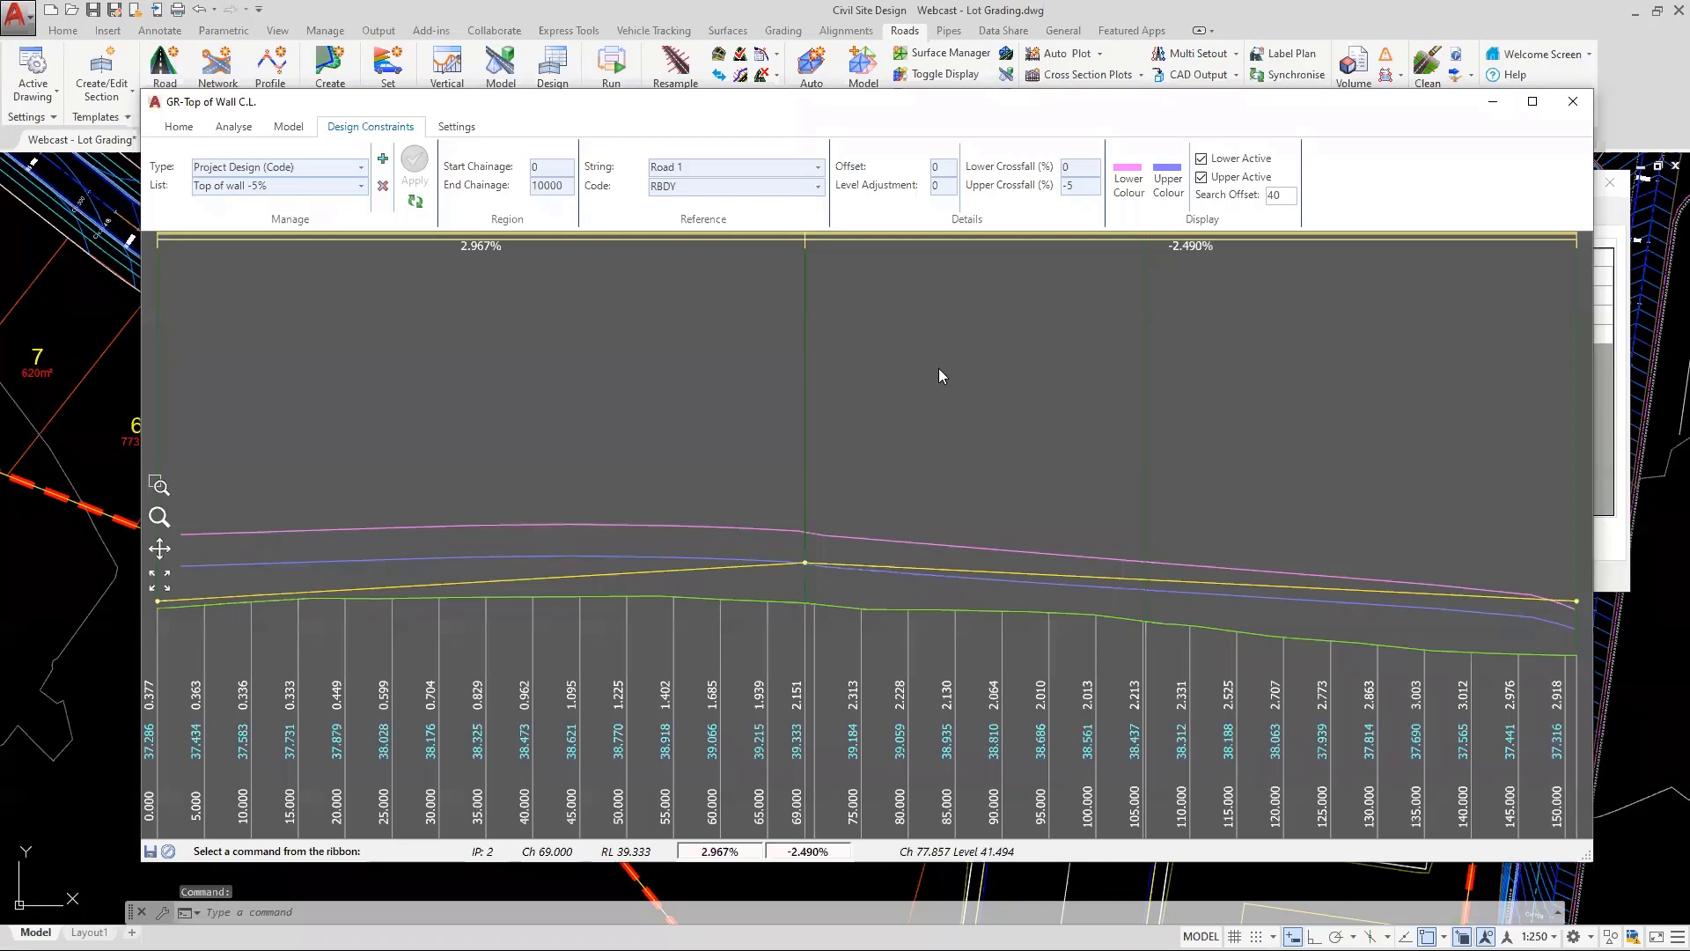
Deactivate the upper line of the Top of wall -5% constraint and apply it to the profile
click(1202, 179)
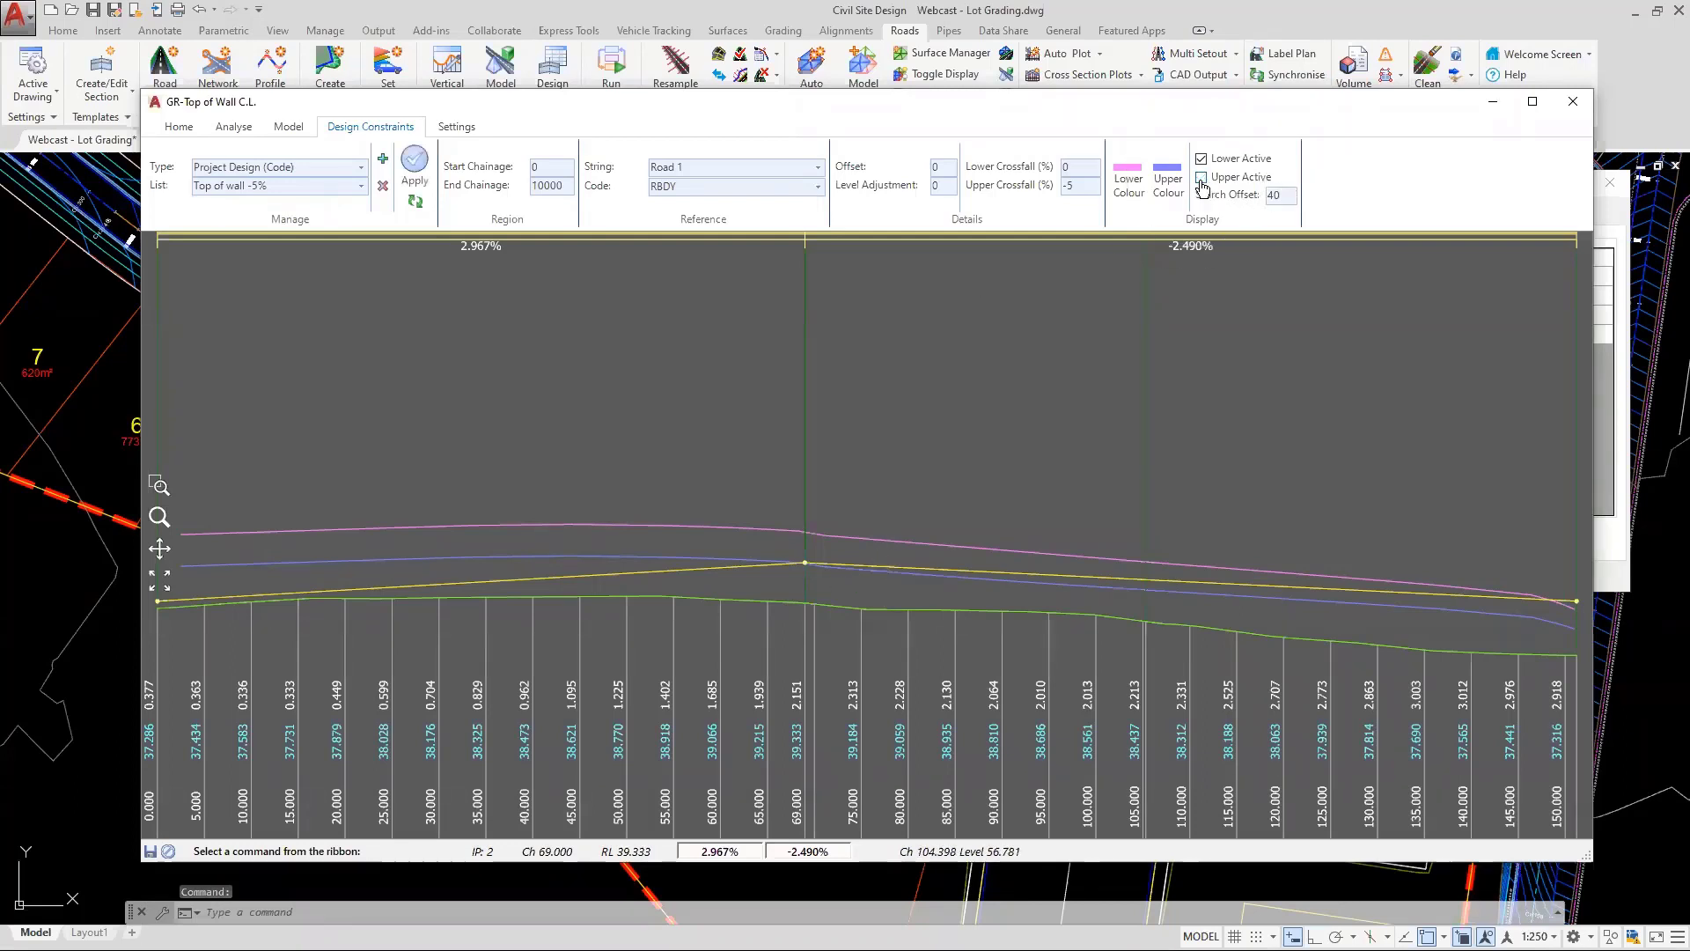
click(1203, 180)
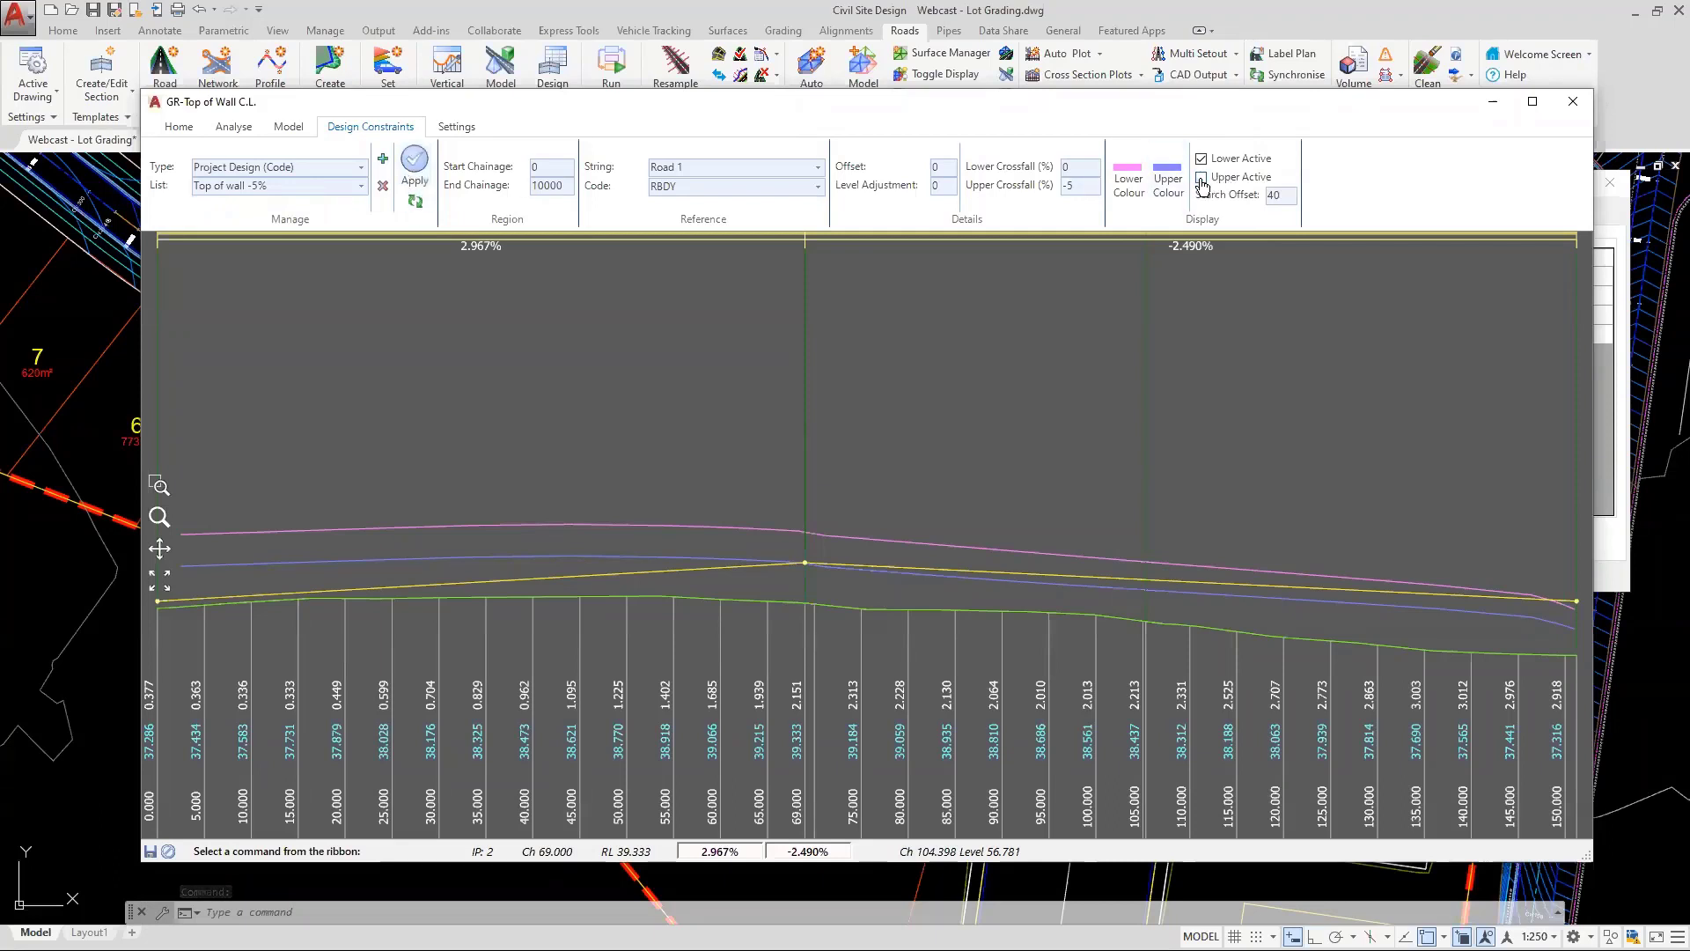
click(1201, 180)
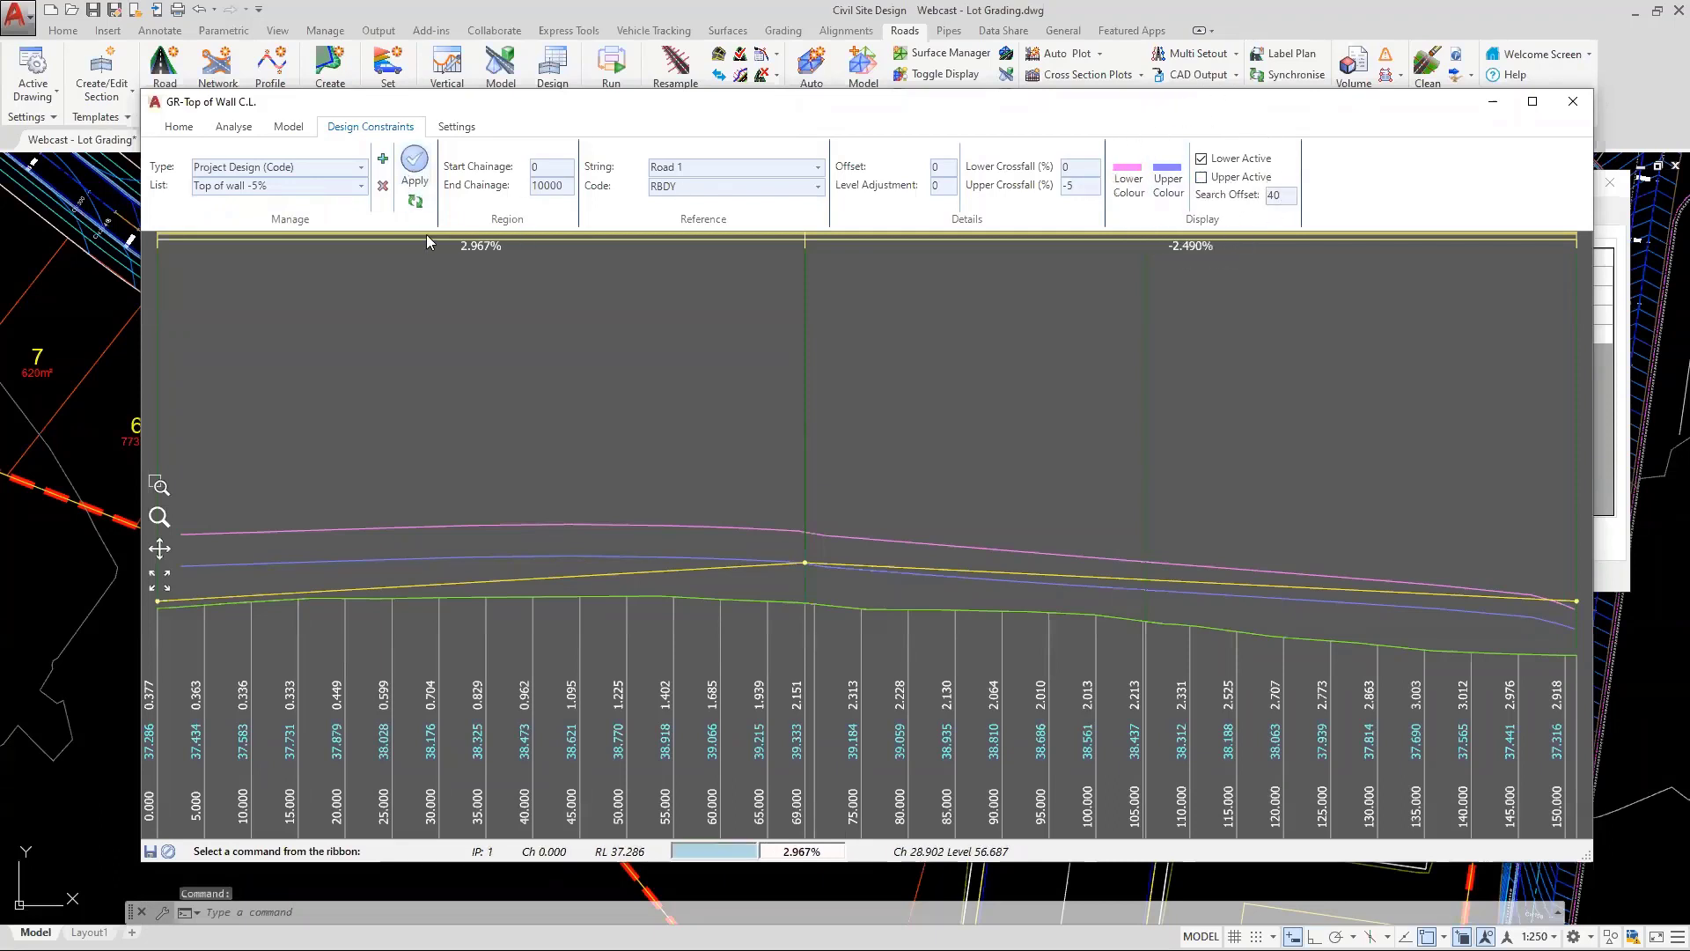
click(415, 203)
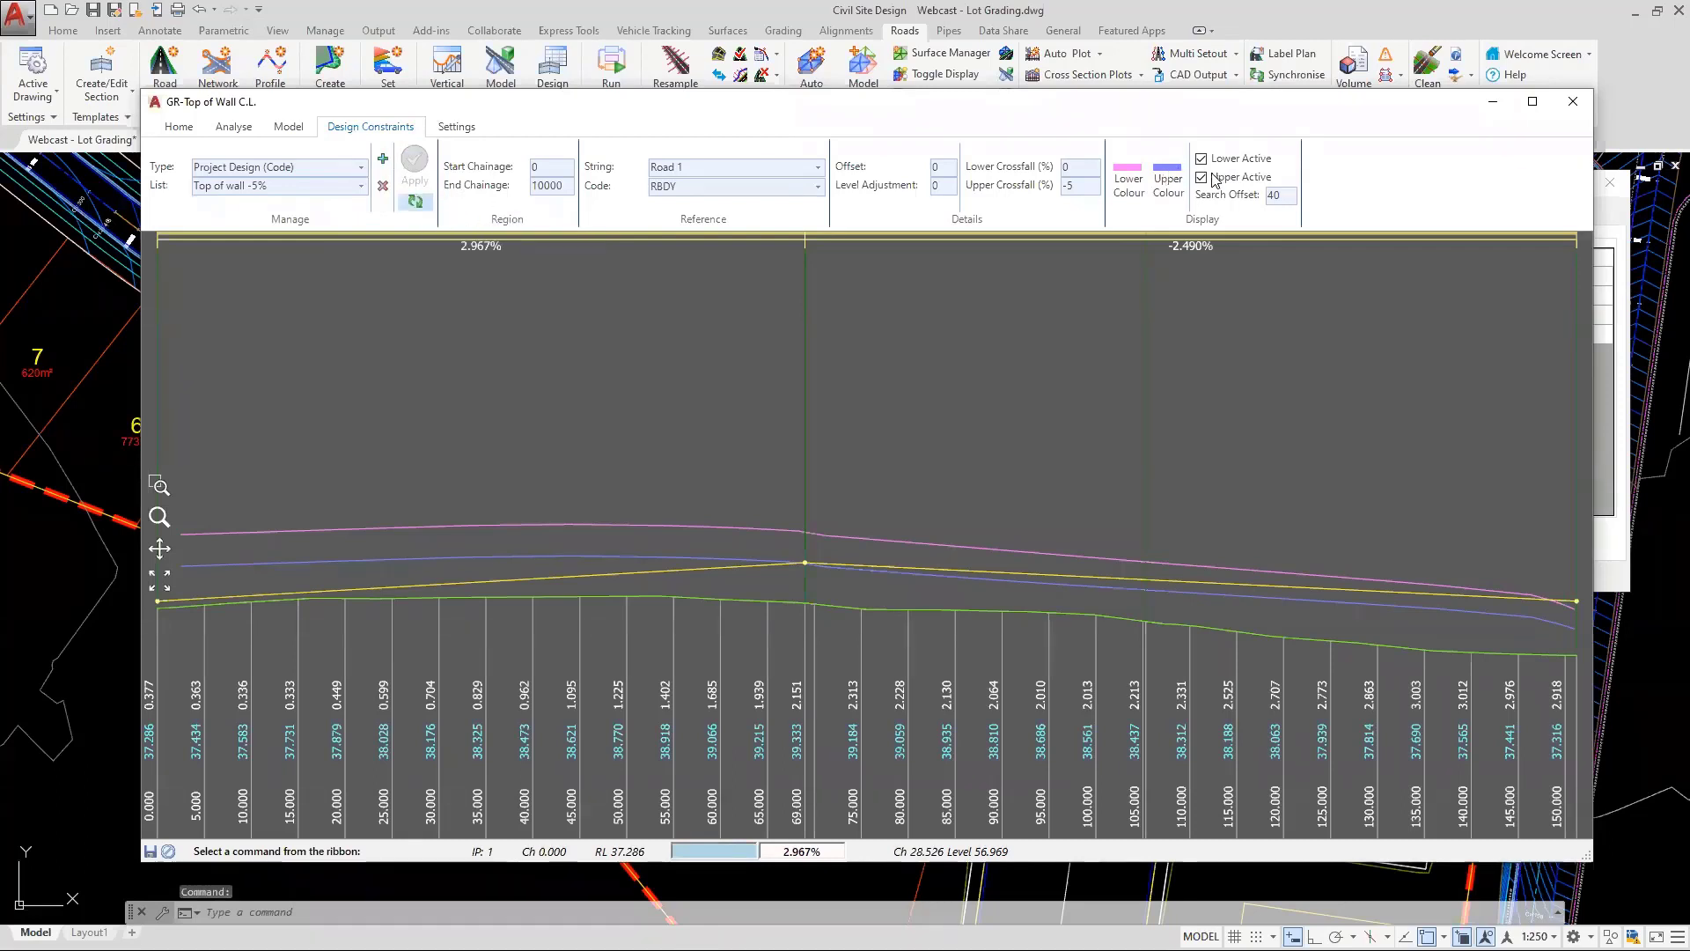
click(1202, 178)
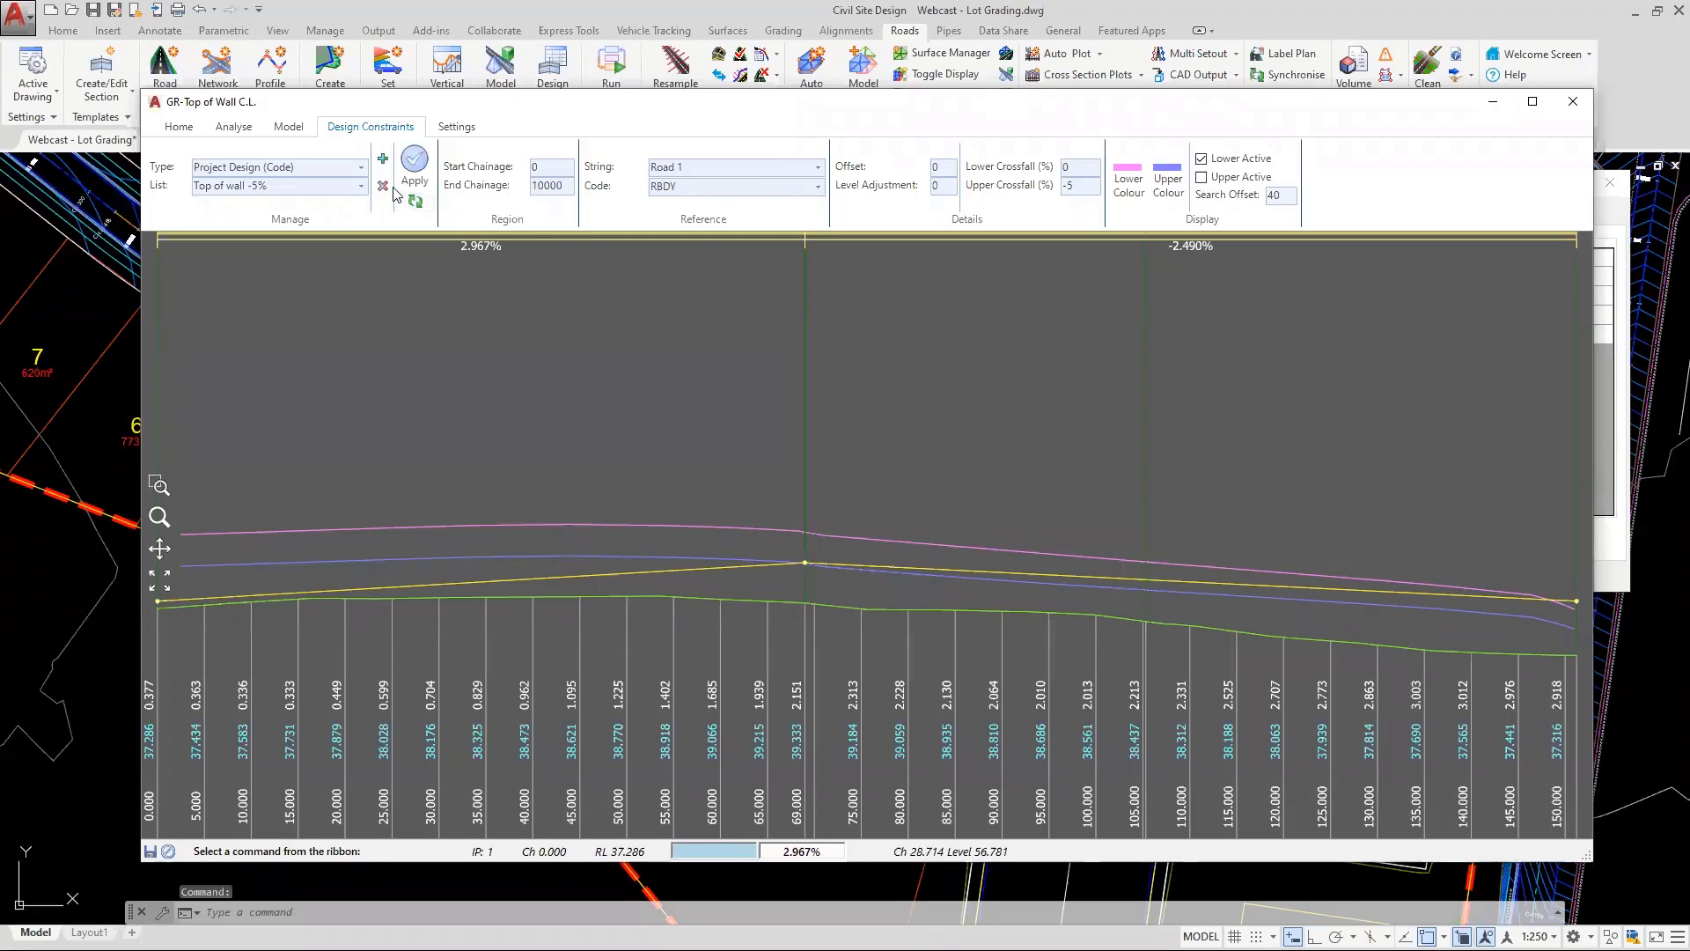
click(416, 164)
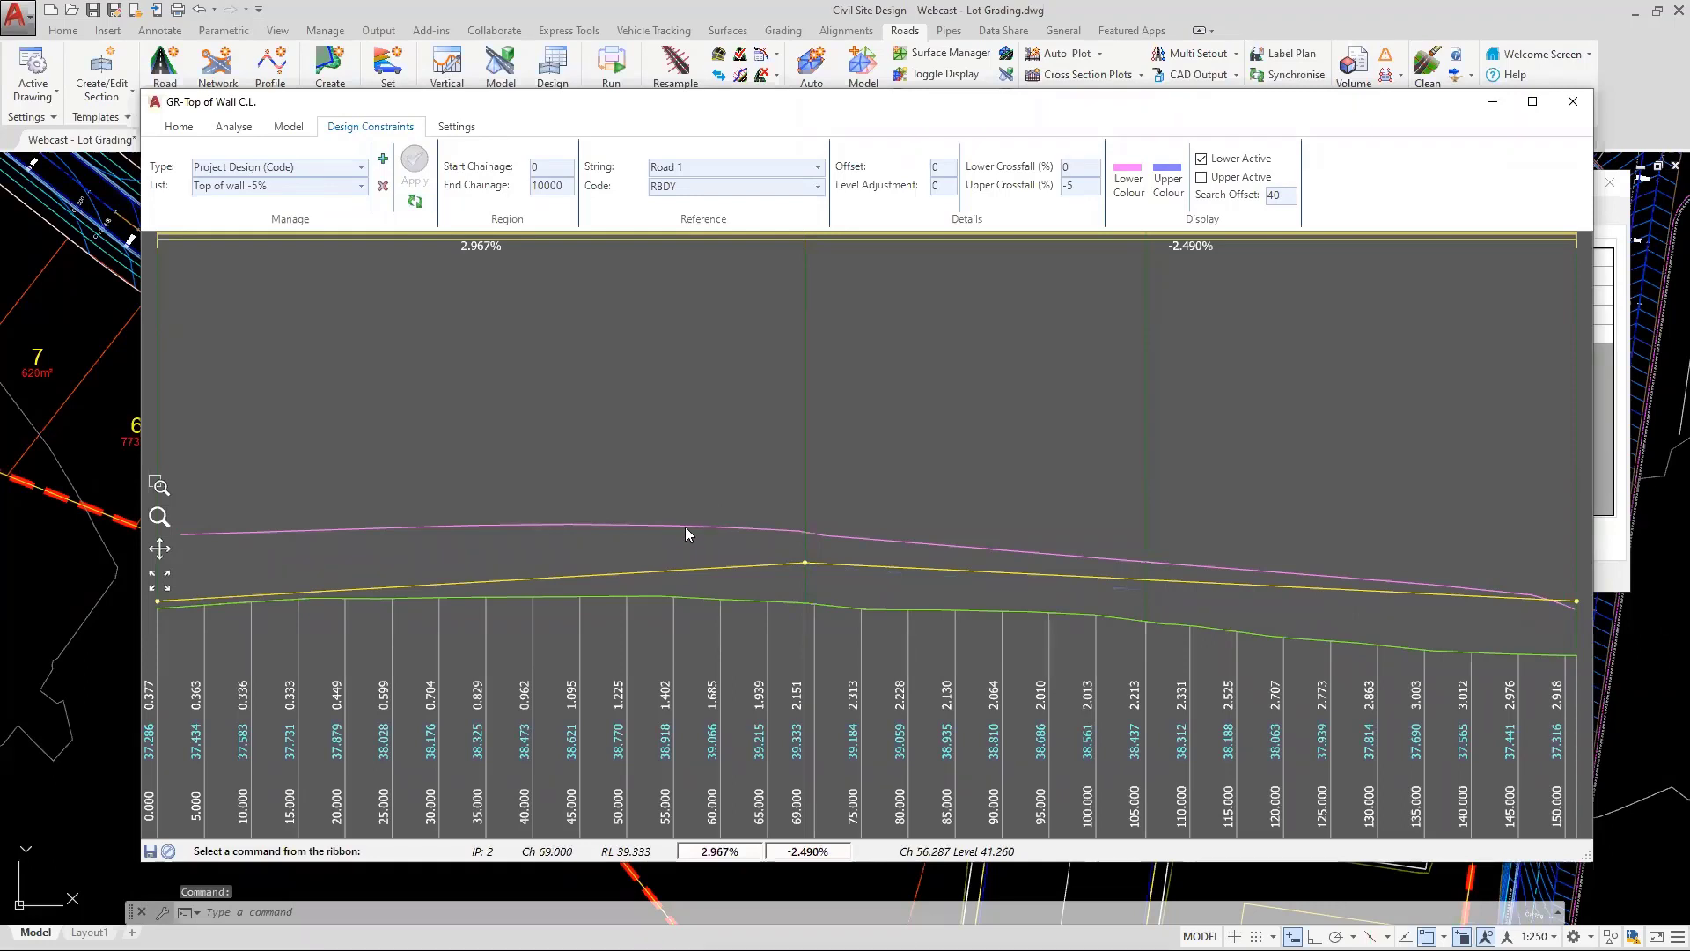
Reactivate the upper line of the Top of wall -5% constraint and apply the setting
click(415, 201)
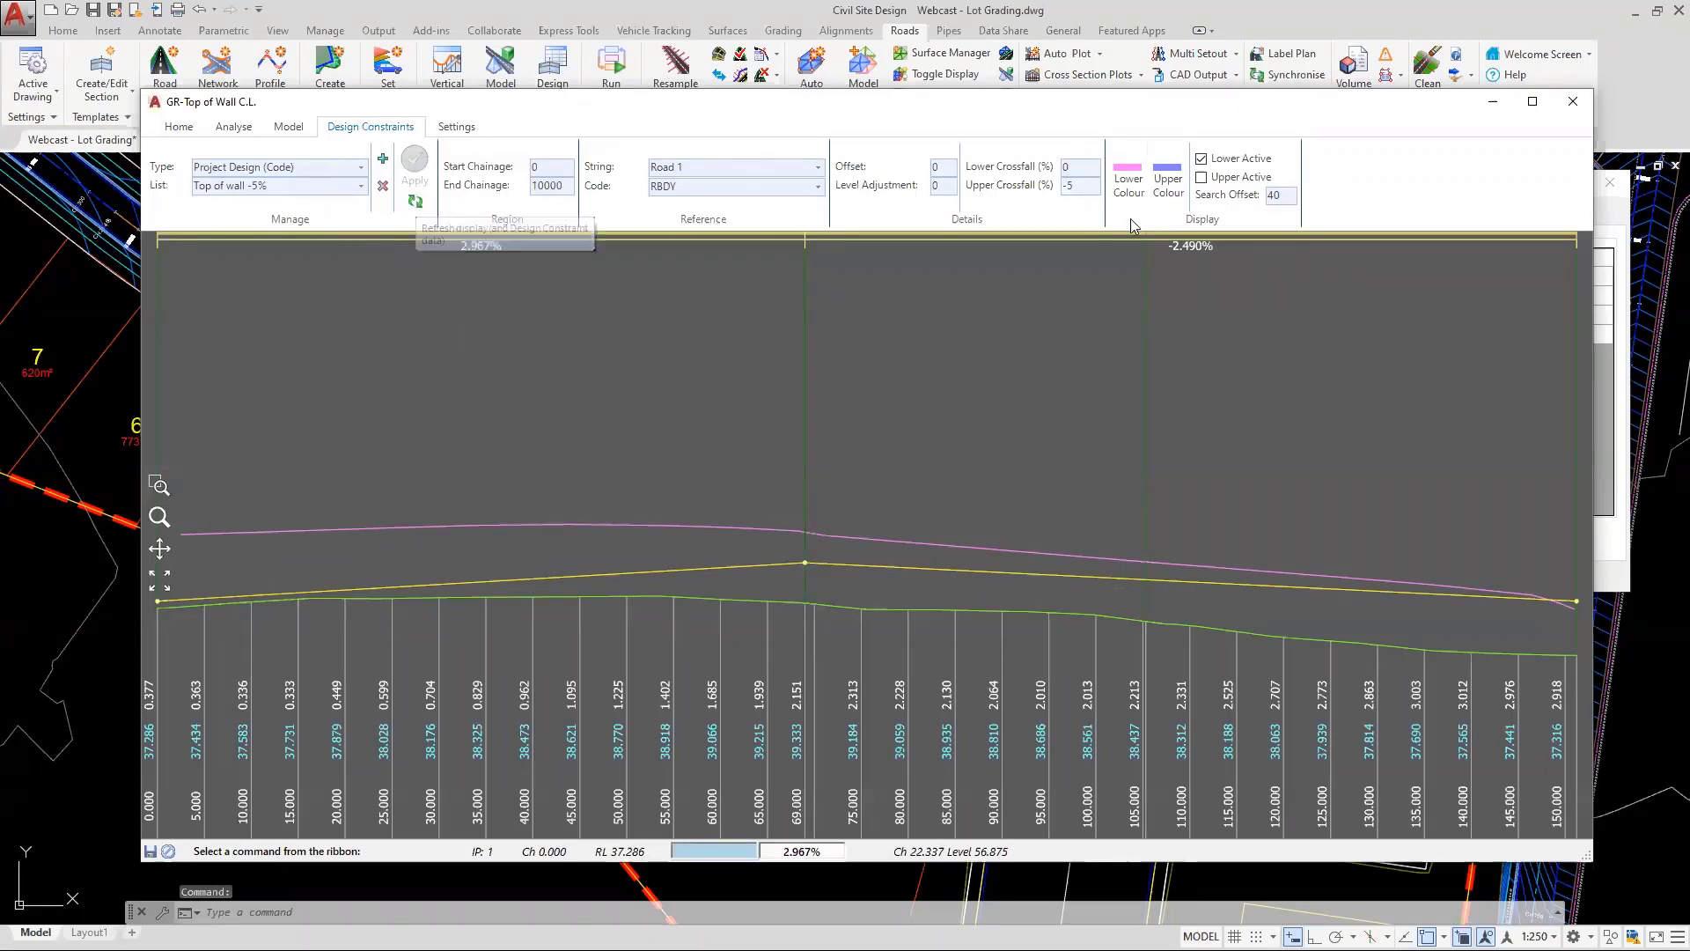
click(1201, 178)
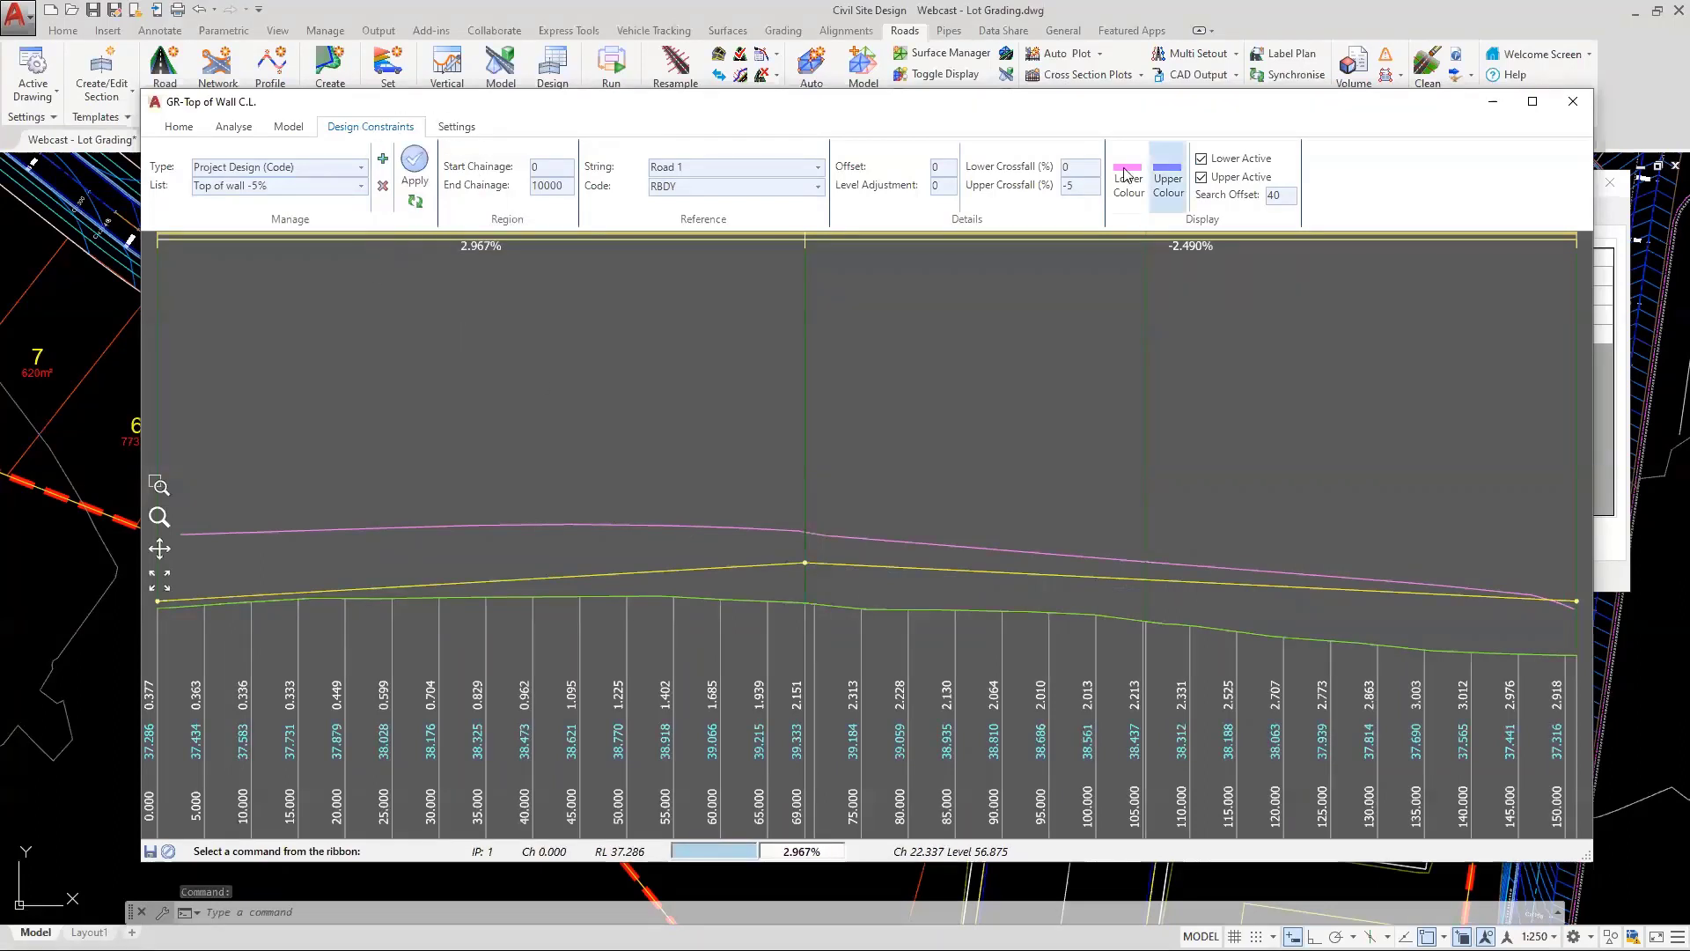
click(415, 161)
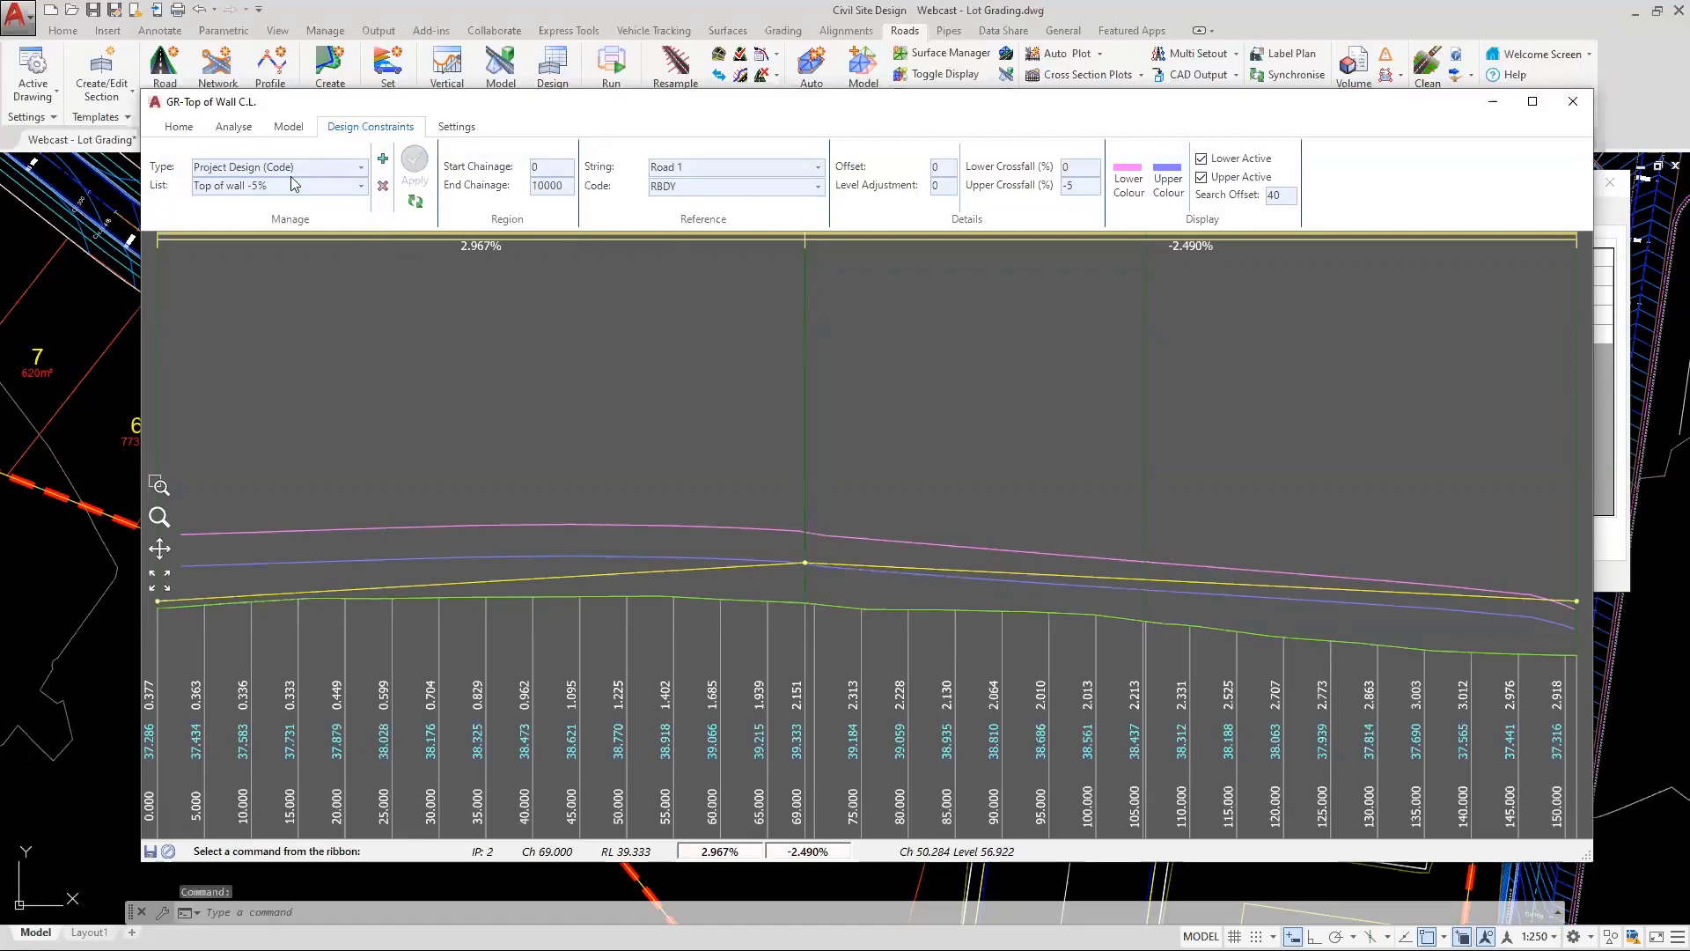
Review the available IP references and open the IP at chainage 69.000 to examine its move-to-reference tool
click(178, 127)
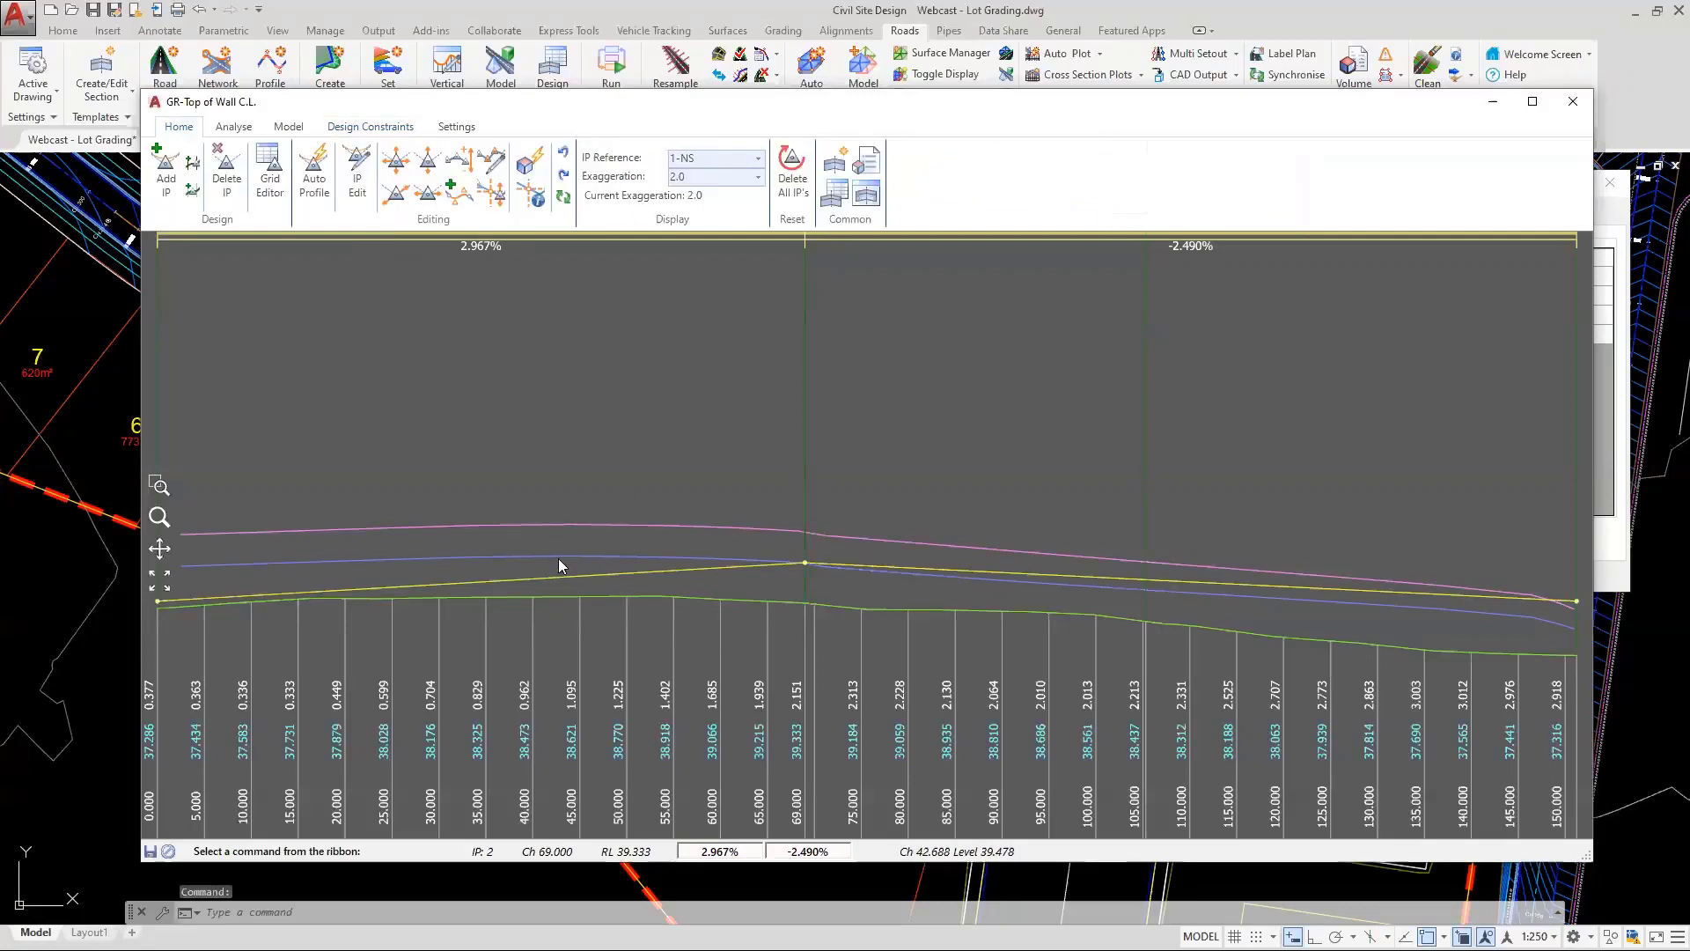
click(758, 160)
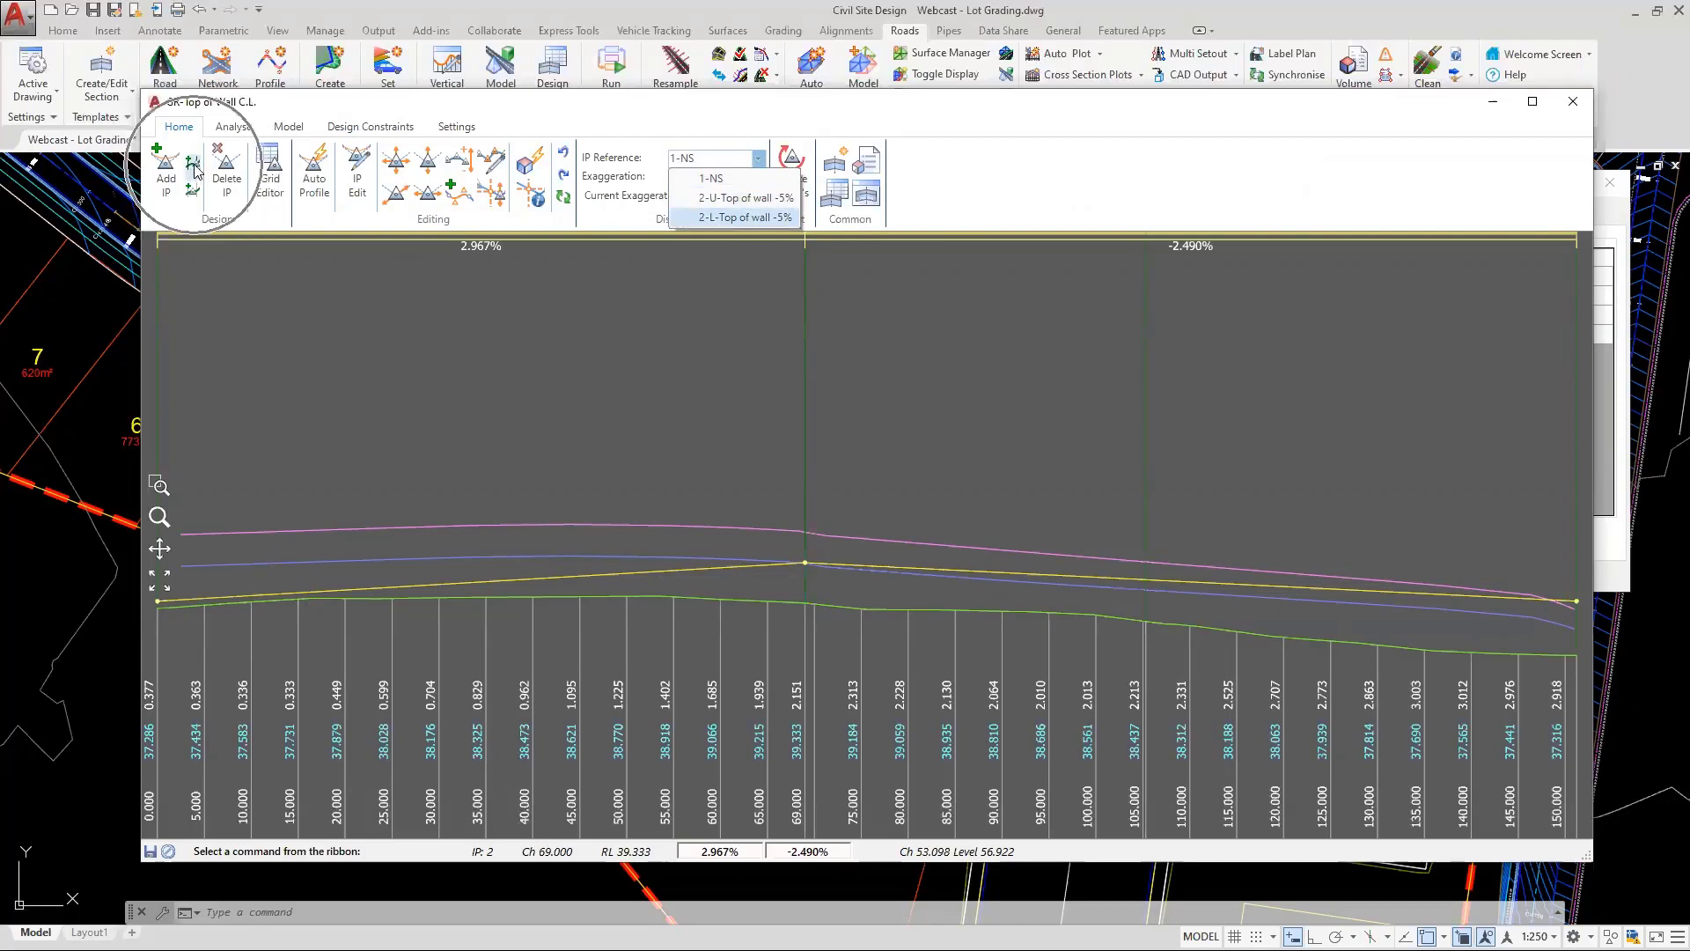
click(195, 197)
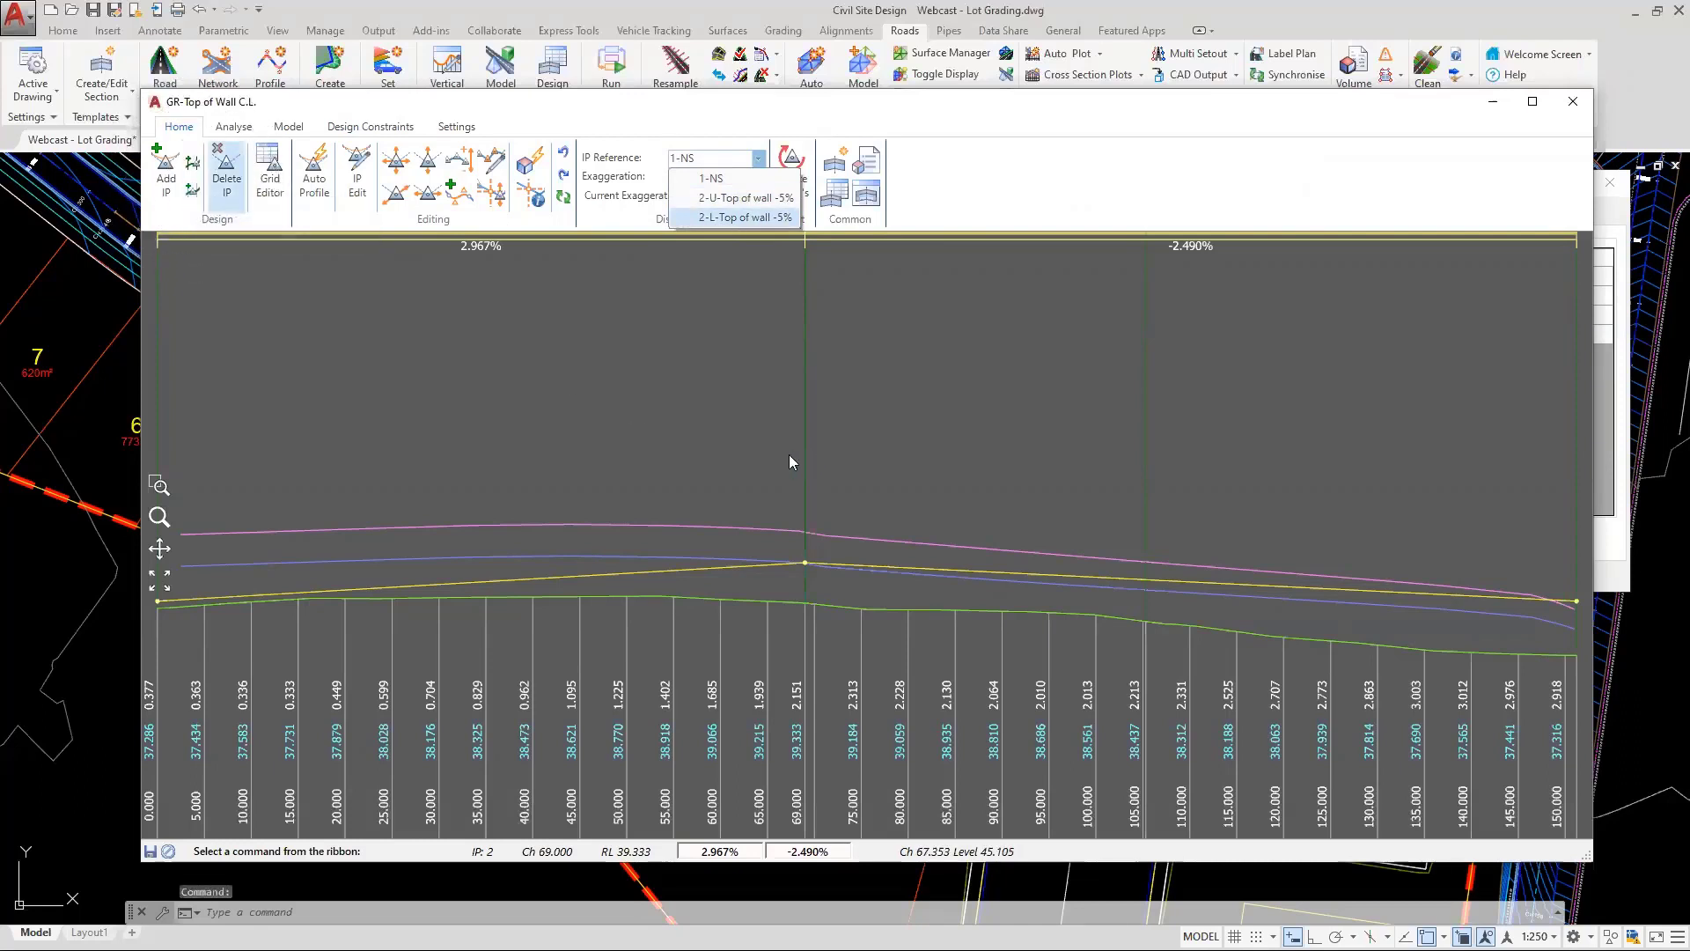
click(805, 564)
click(805, 565)
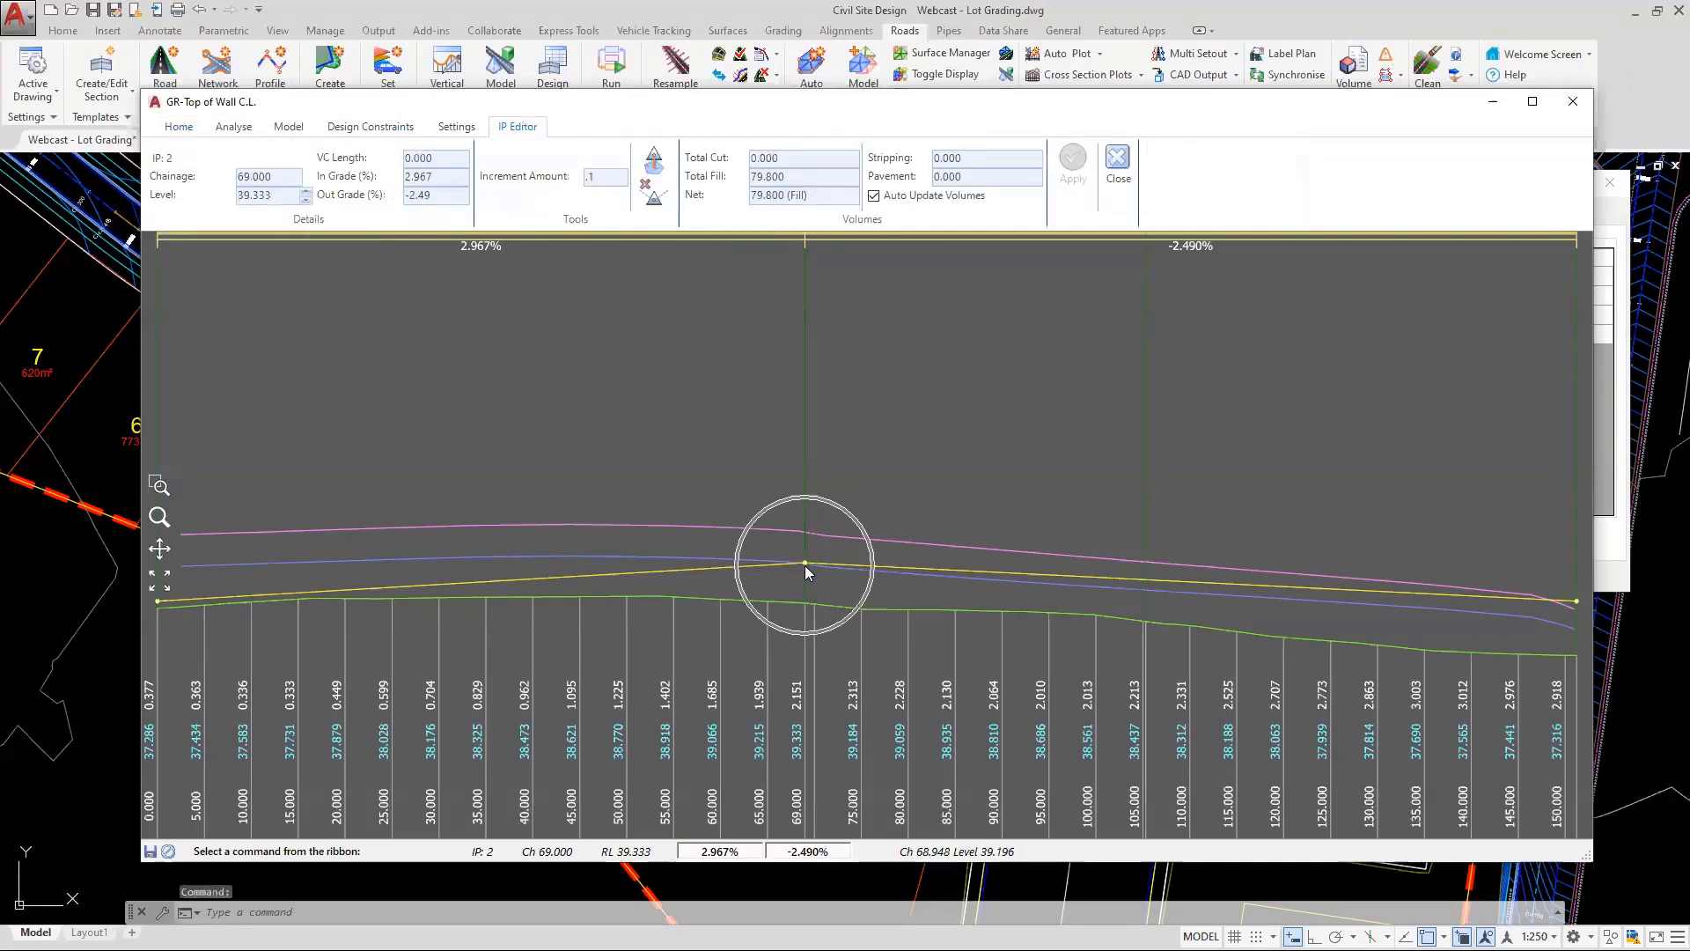
click(654, 164)
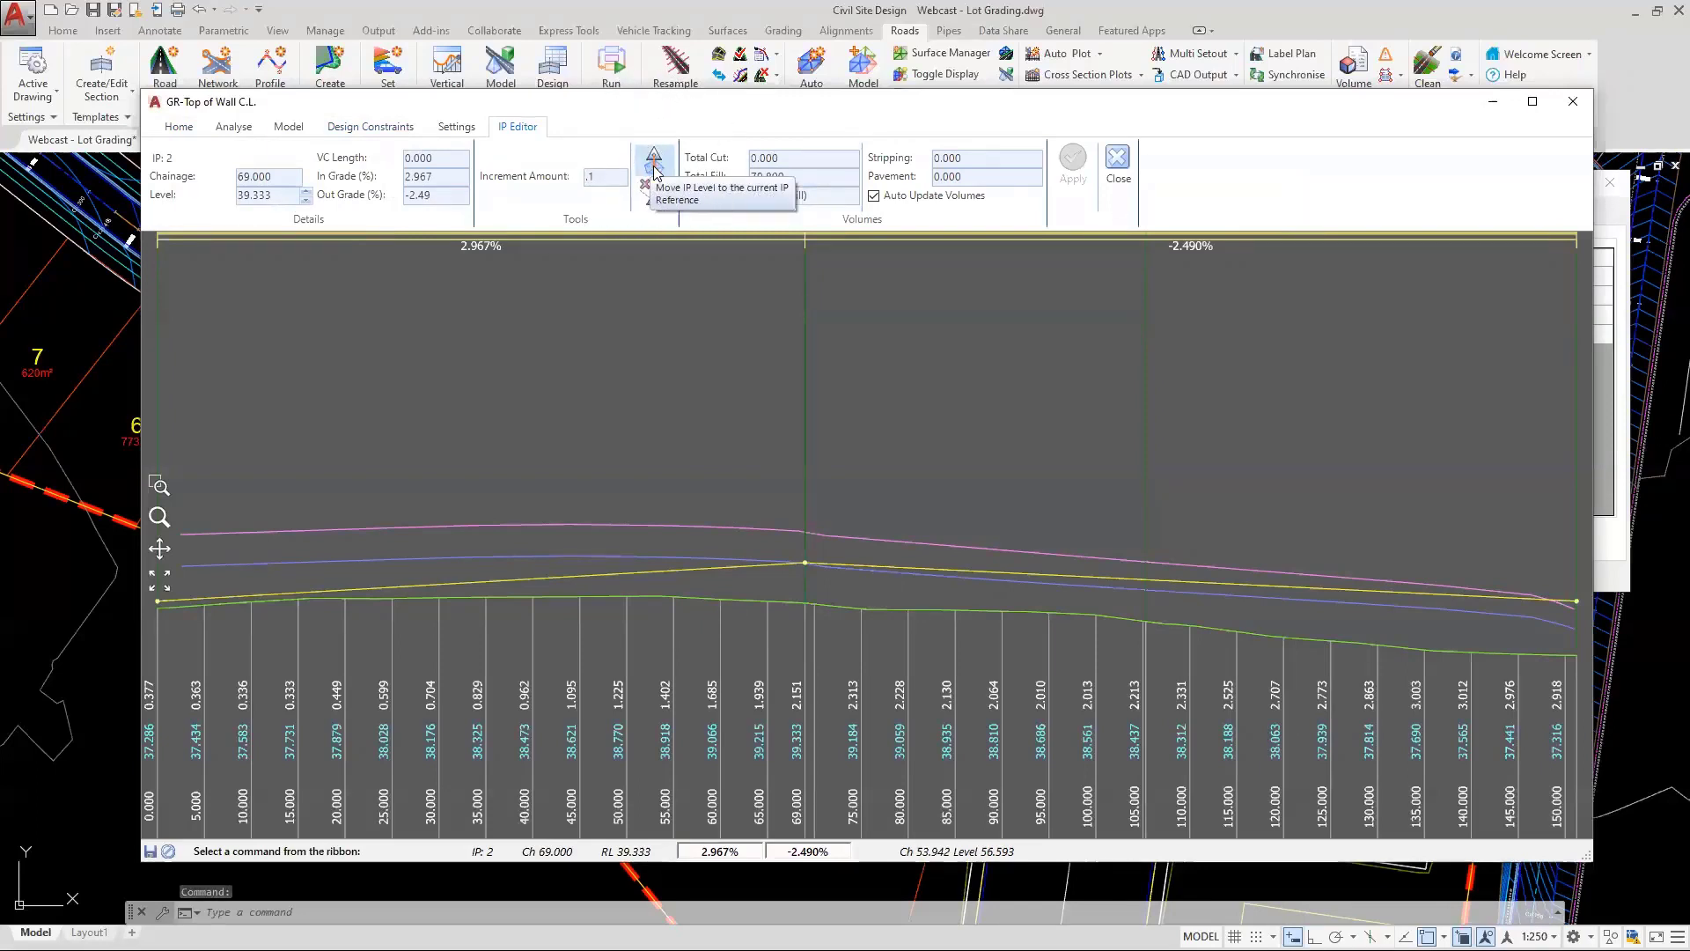
Open the range editing of IPs to review its move-to-reference tool, and close it without changes
click(178, 127)
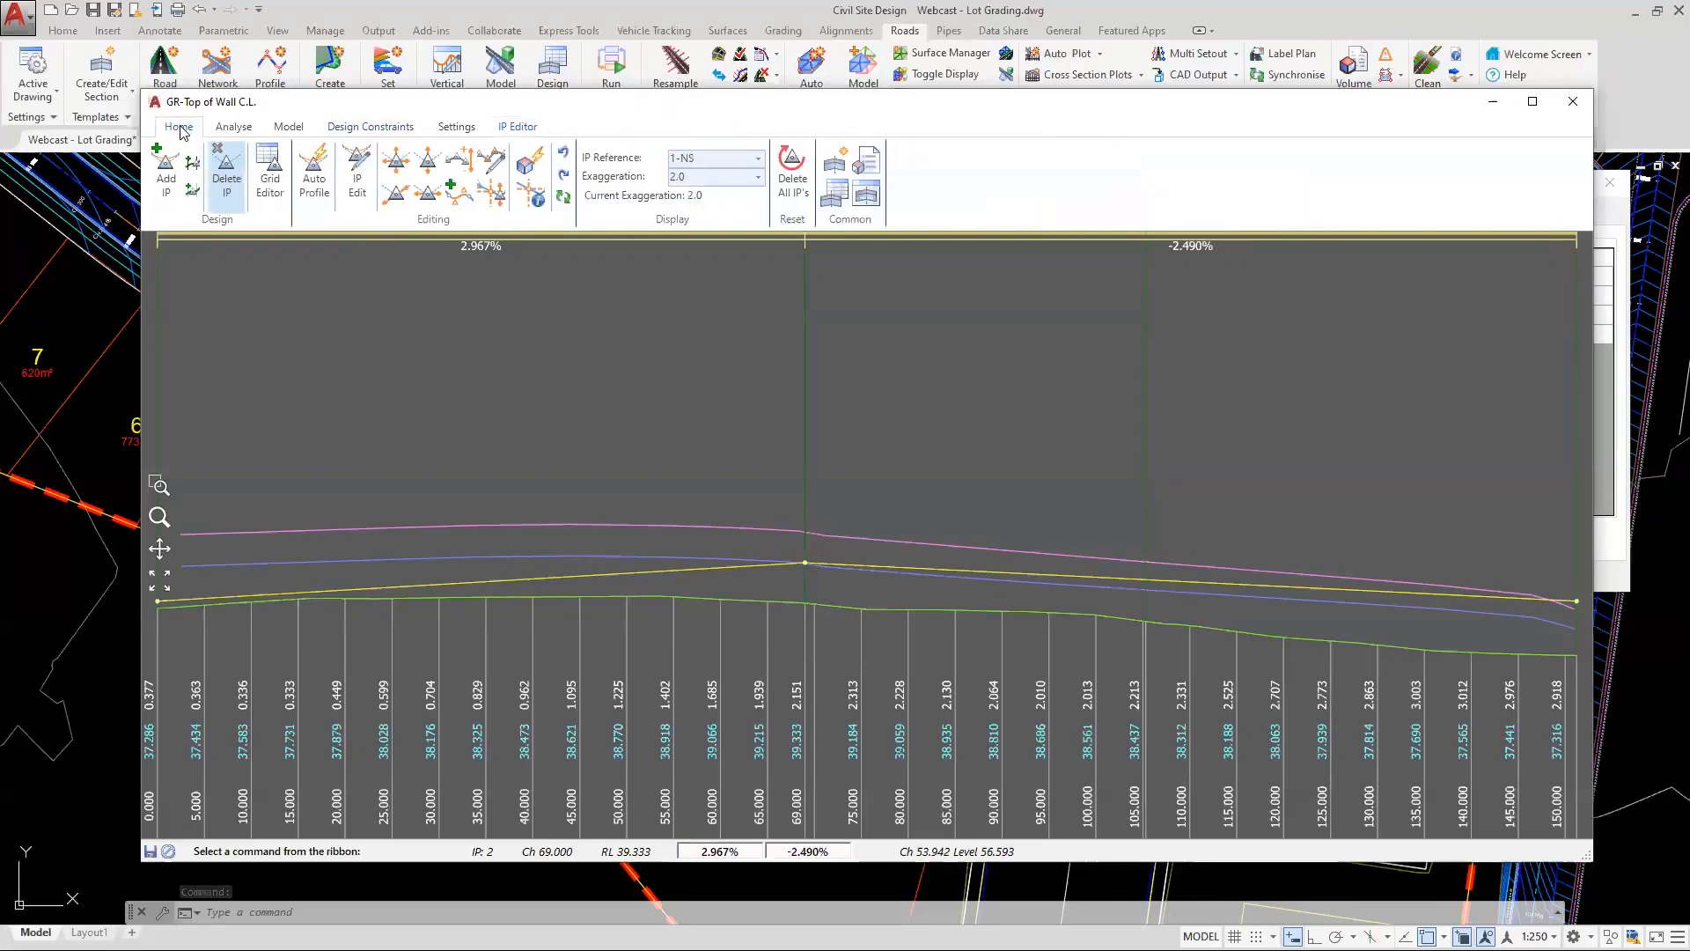
click(495, 158)
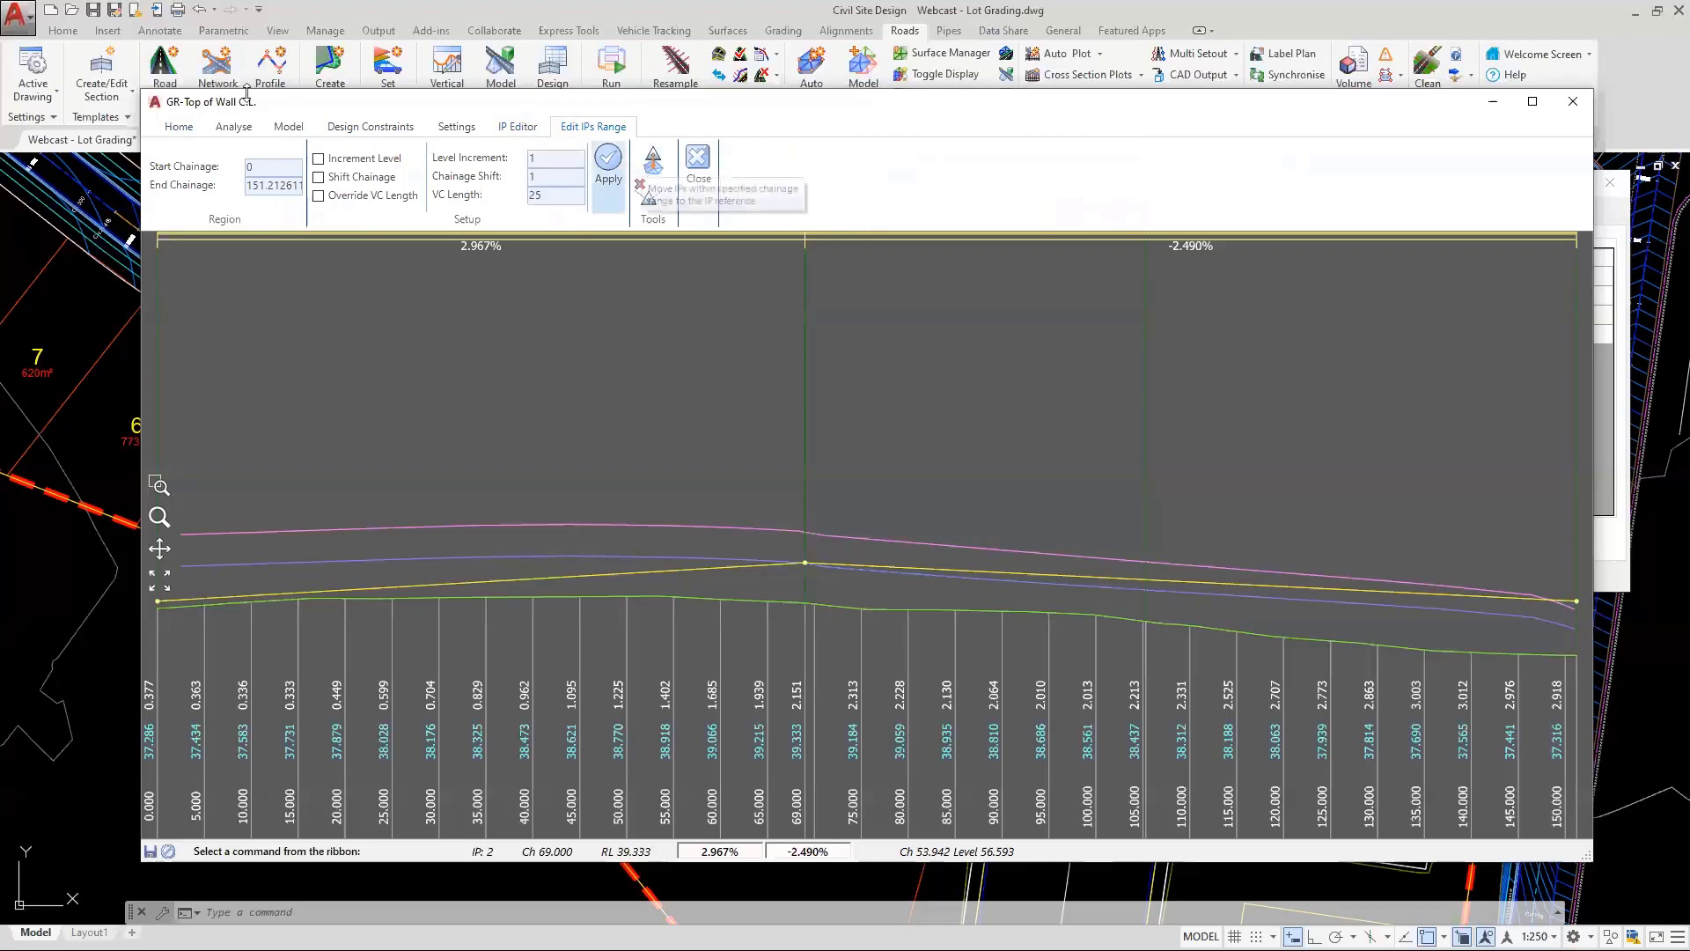
click(696, 162)
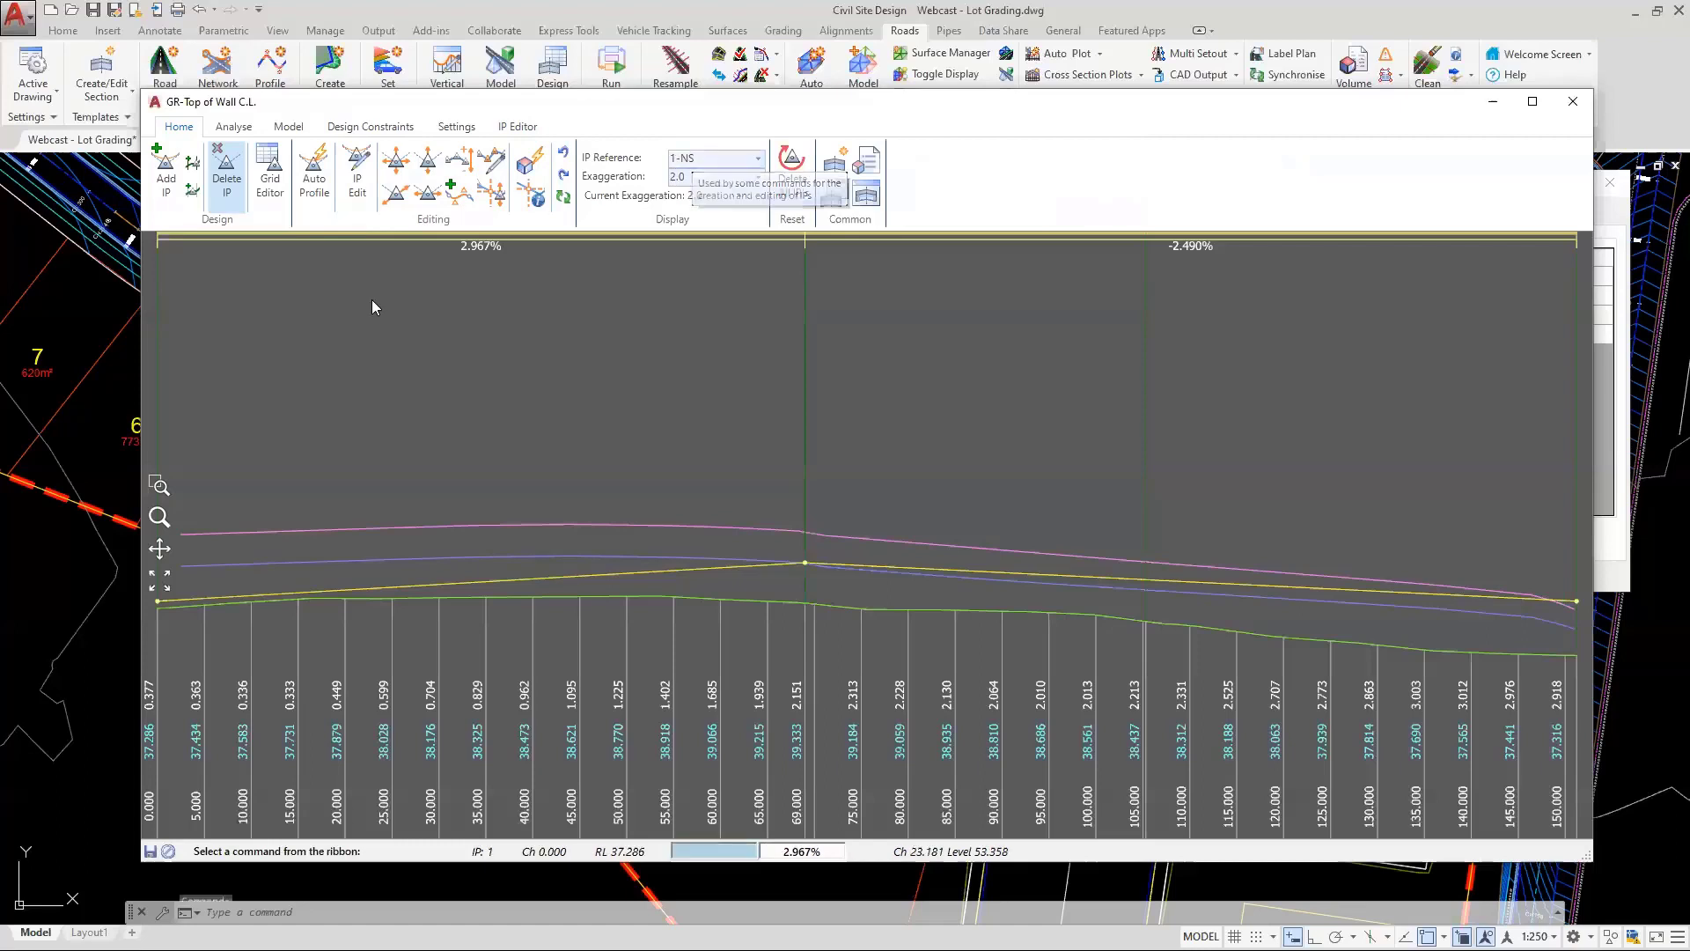
Generate the profile with Auto Profile, using Reference Constraint GR-Top of Wall-Top of wall -5%-U.env from chainage 5 to 145
click(322, 167)
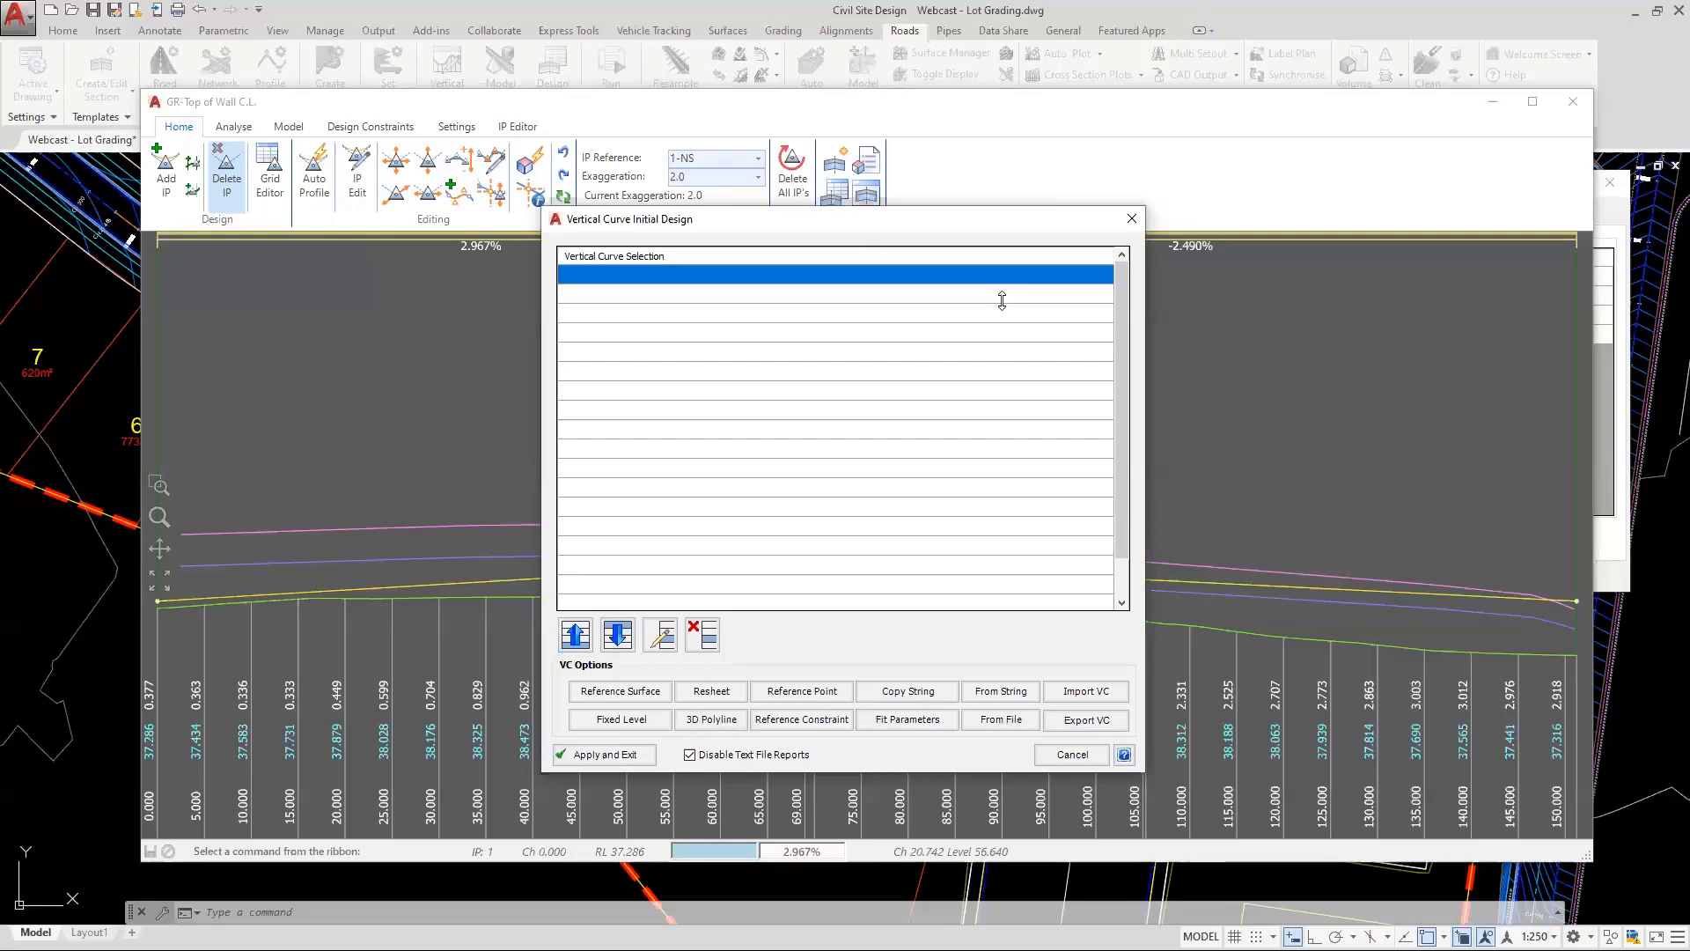
click(655, 694)
click(807, 722)
click(804, 719)
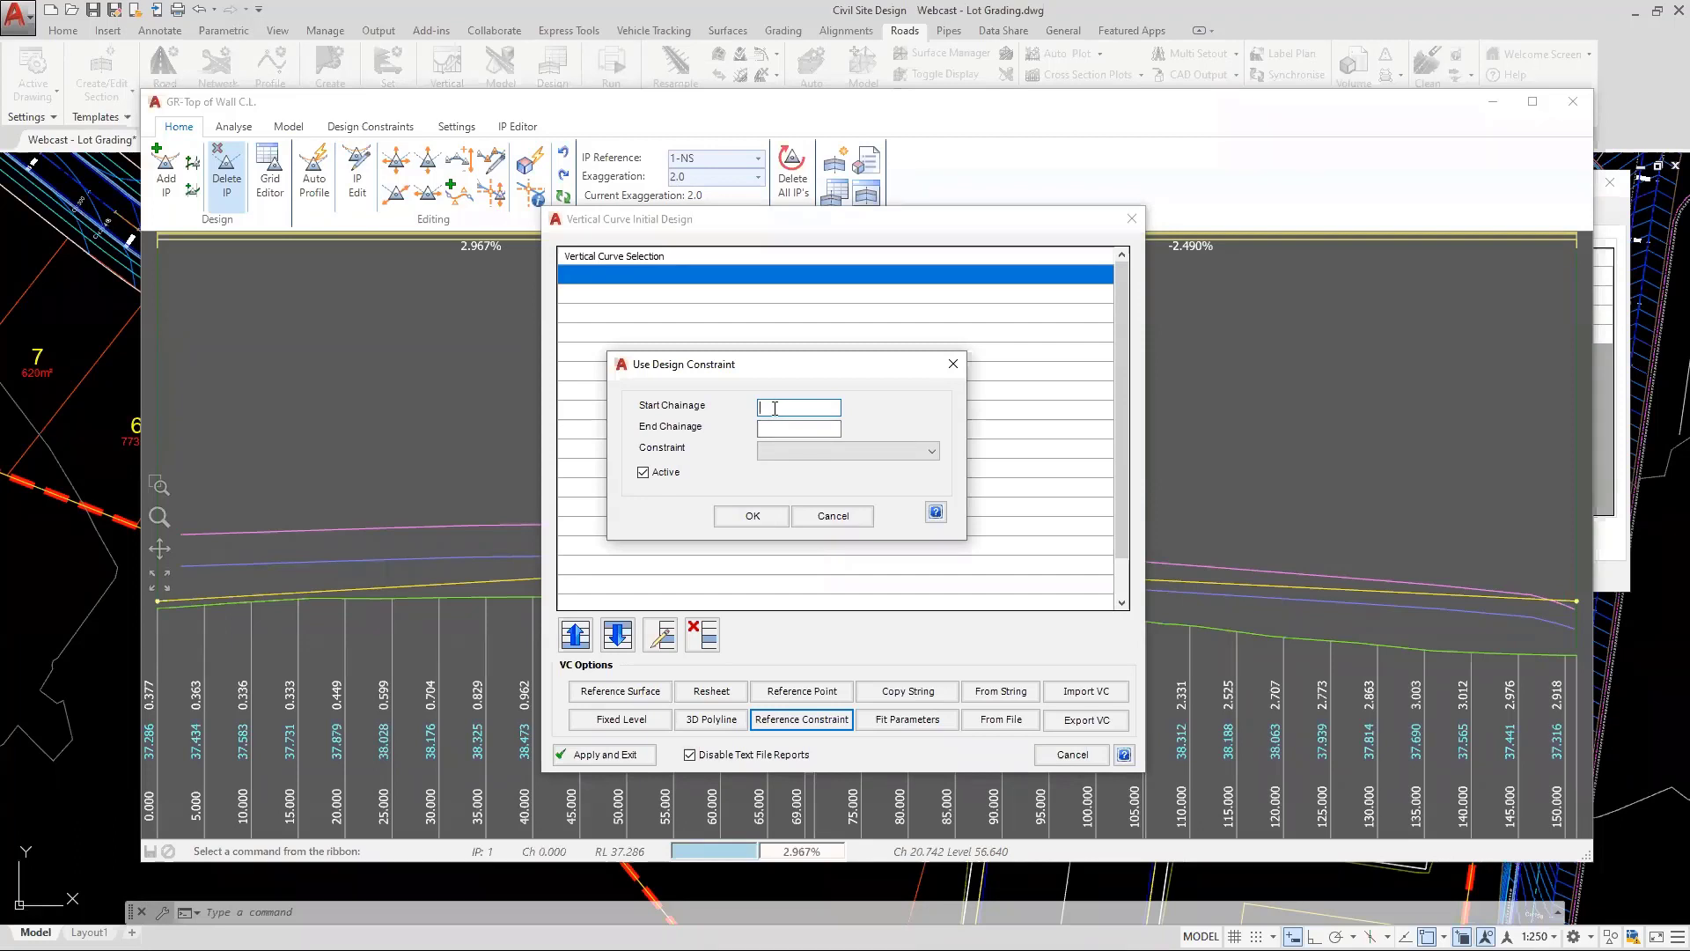
text(5)
key(Tab)
click(1519, 656)
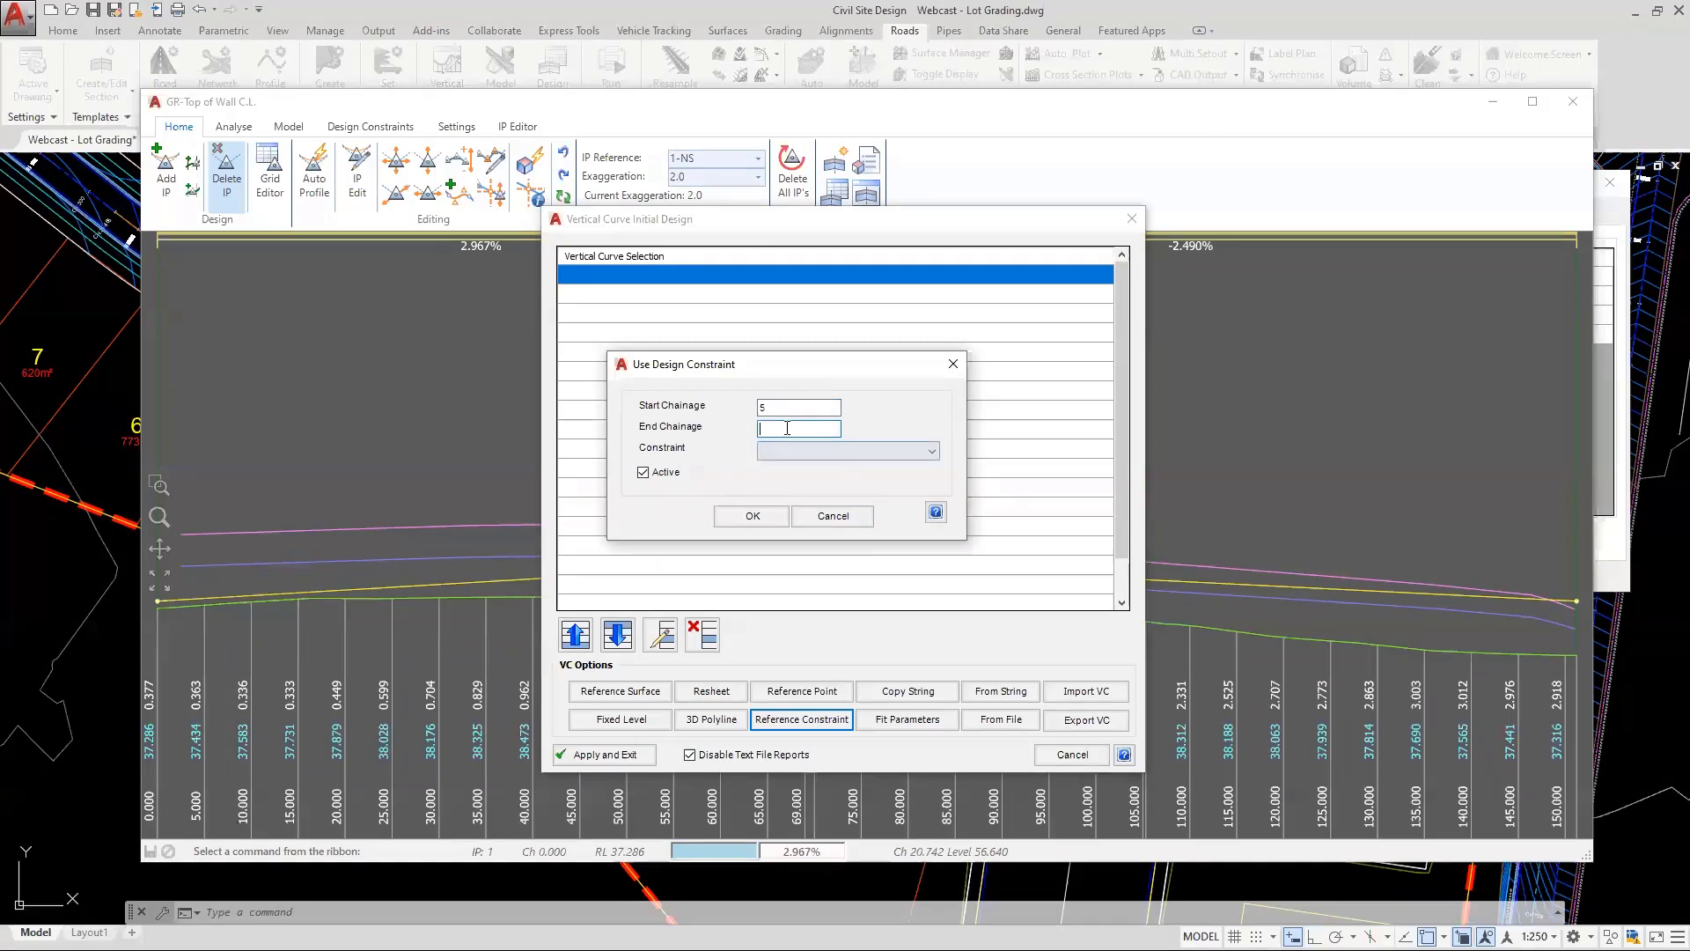
text(145)
click(837, 451)
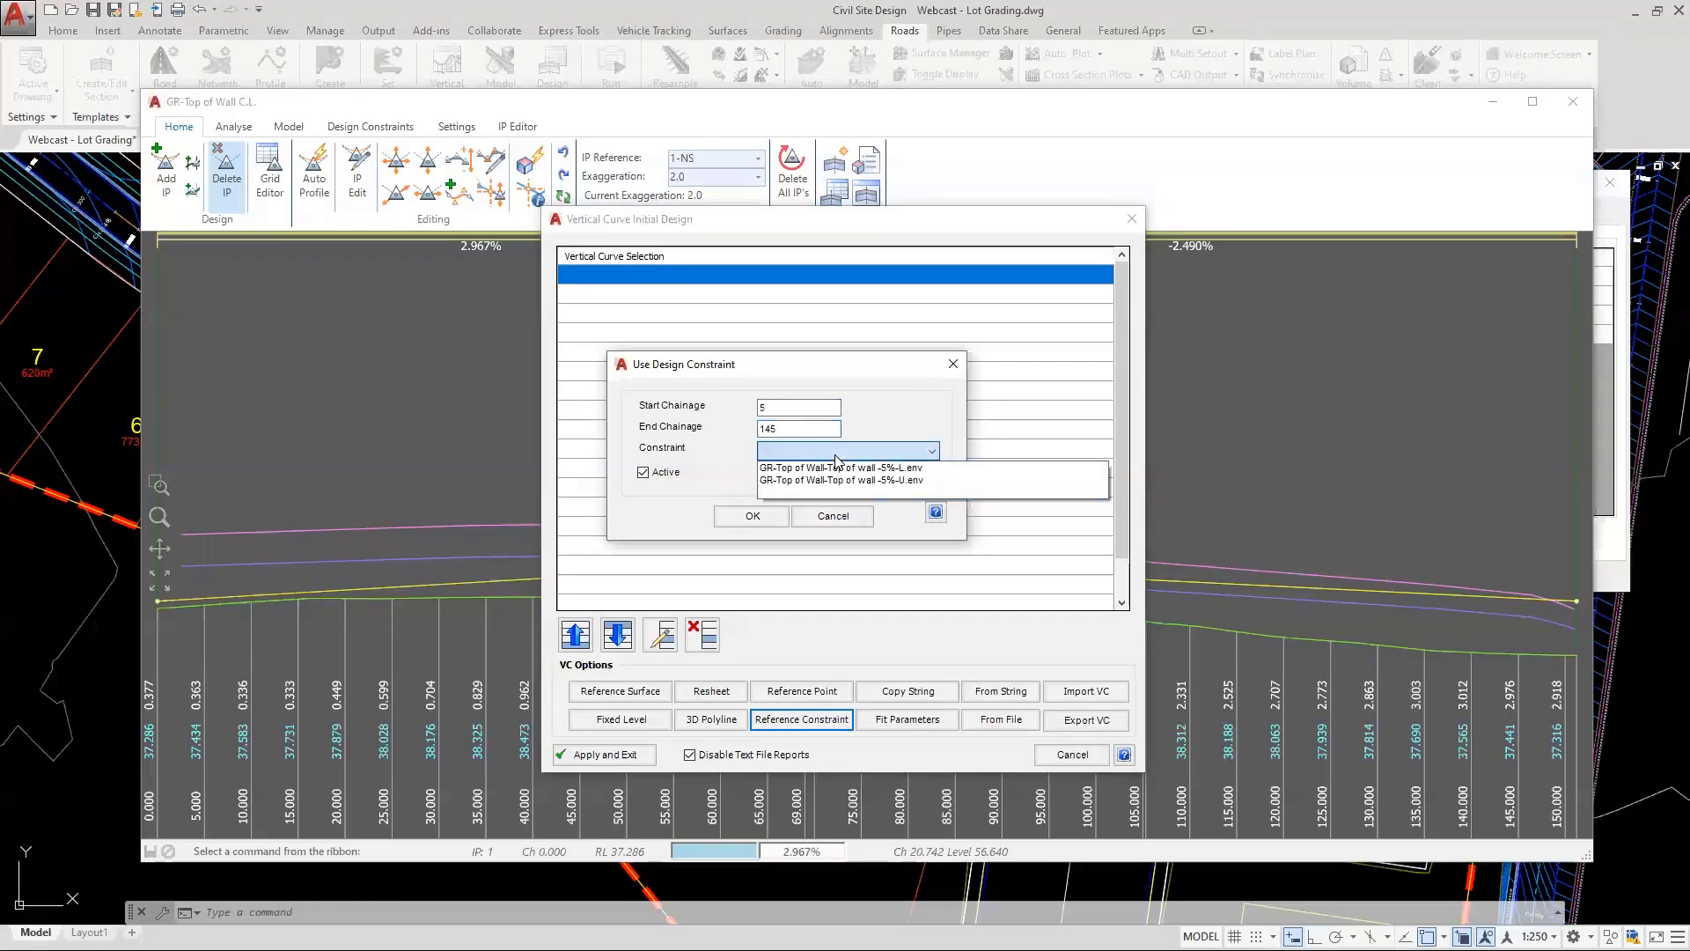
click(881, 481)
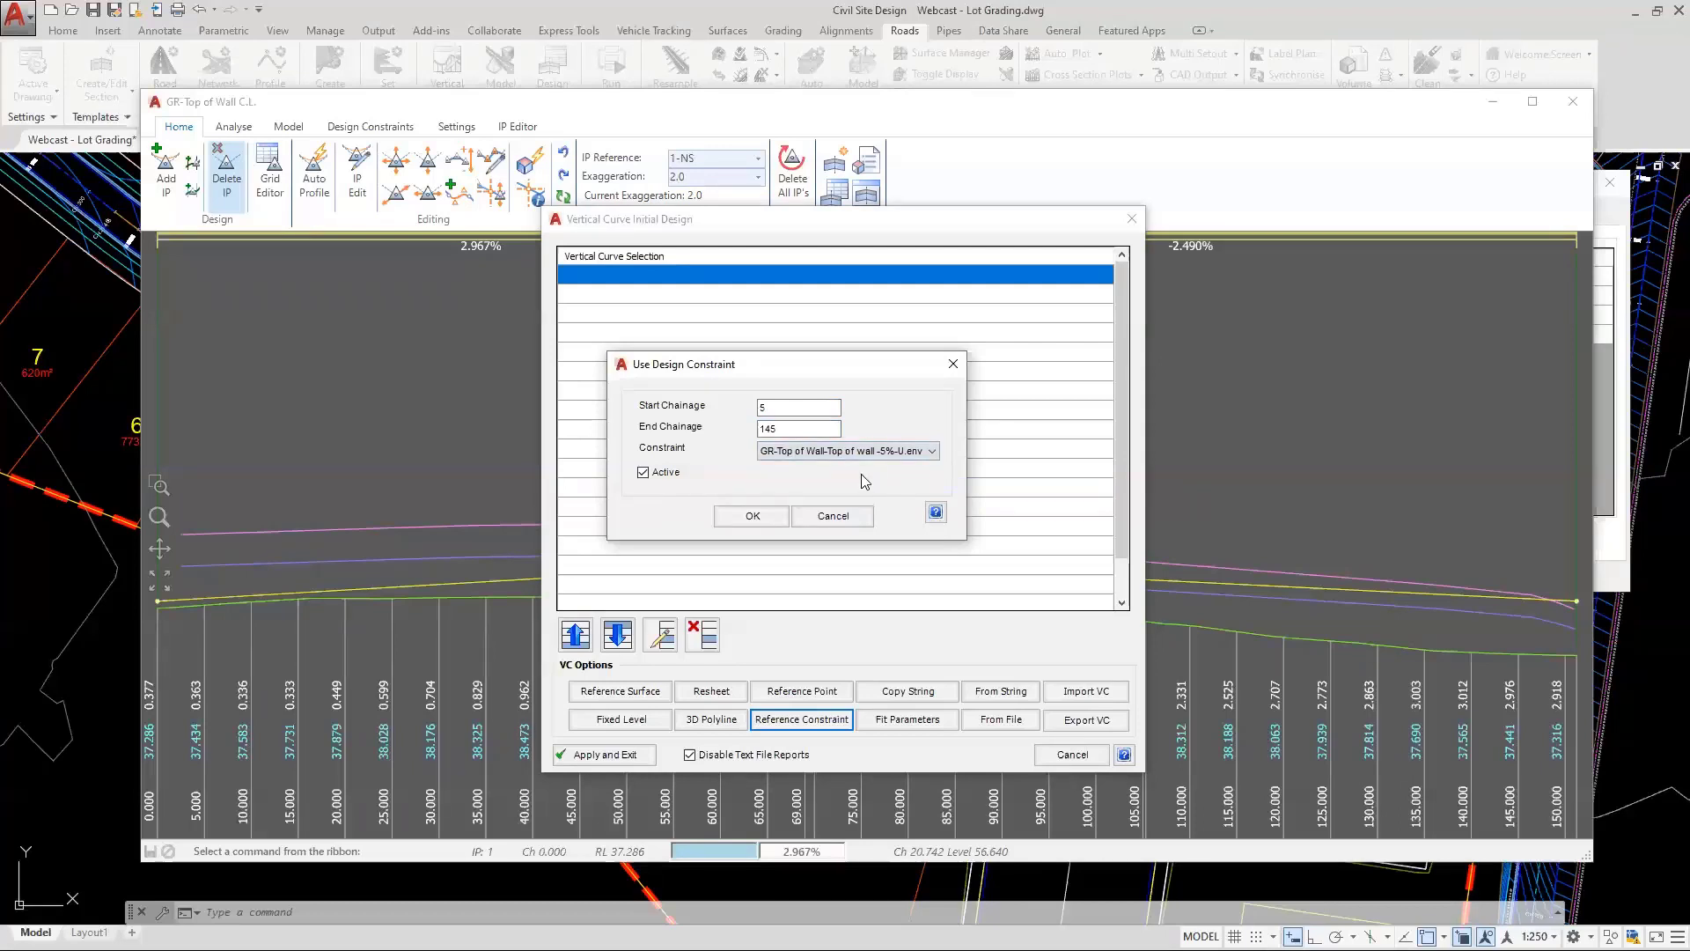
click(746, 521)
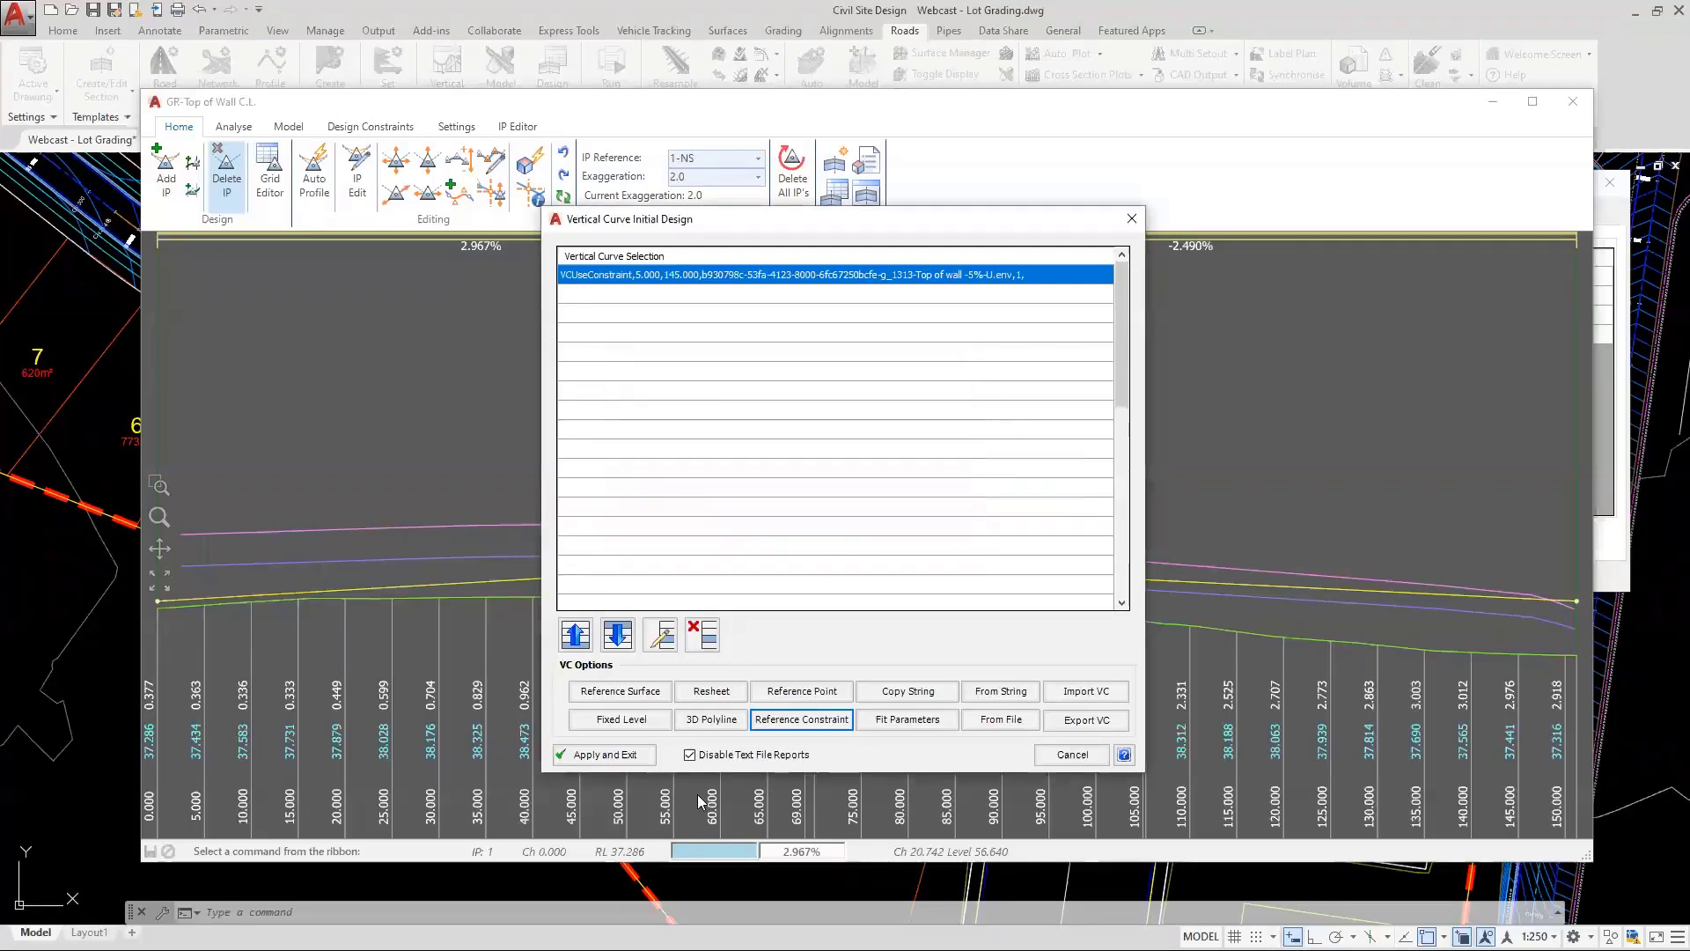
click(688, 755)
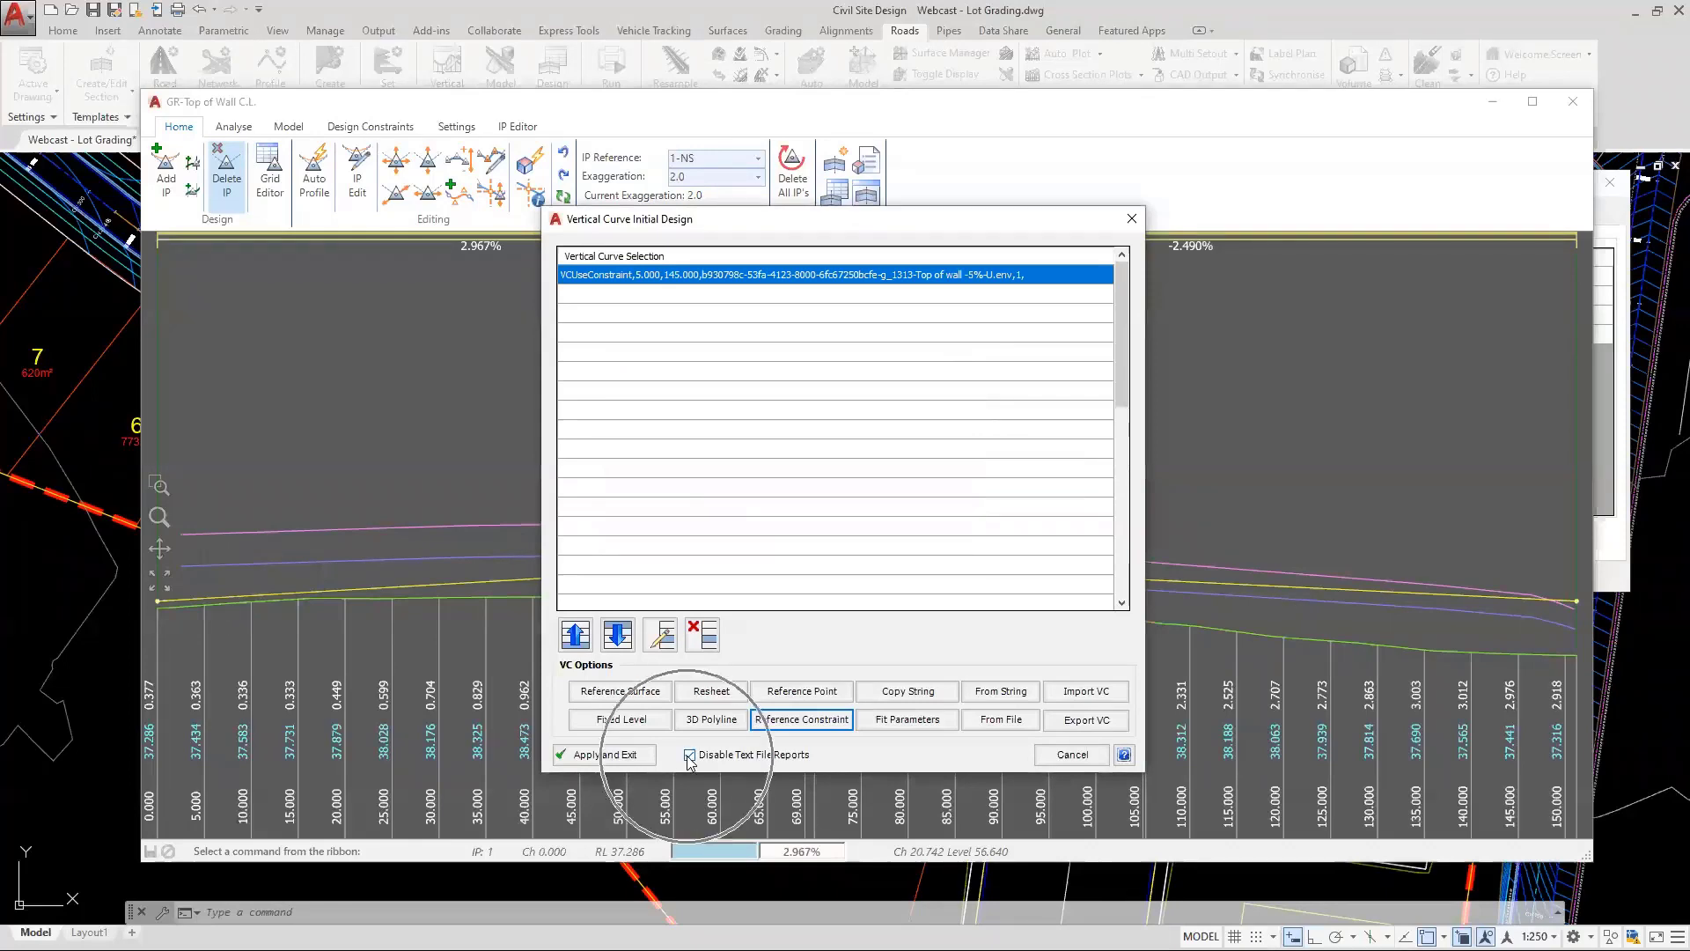
click(593, 756)
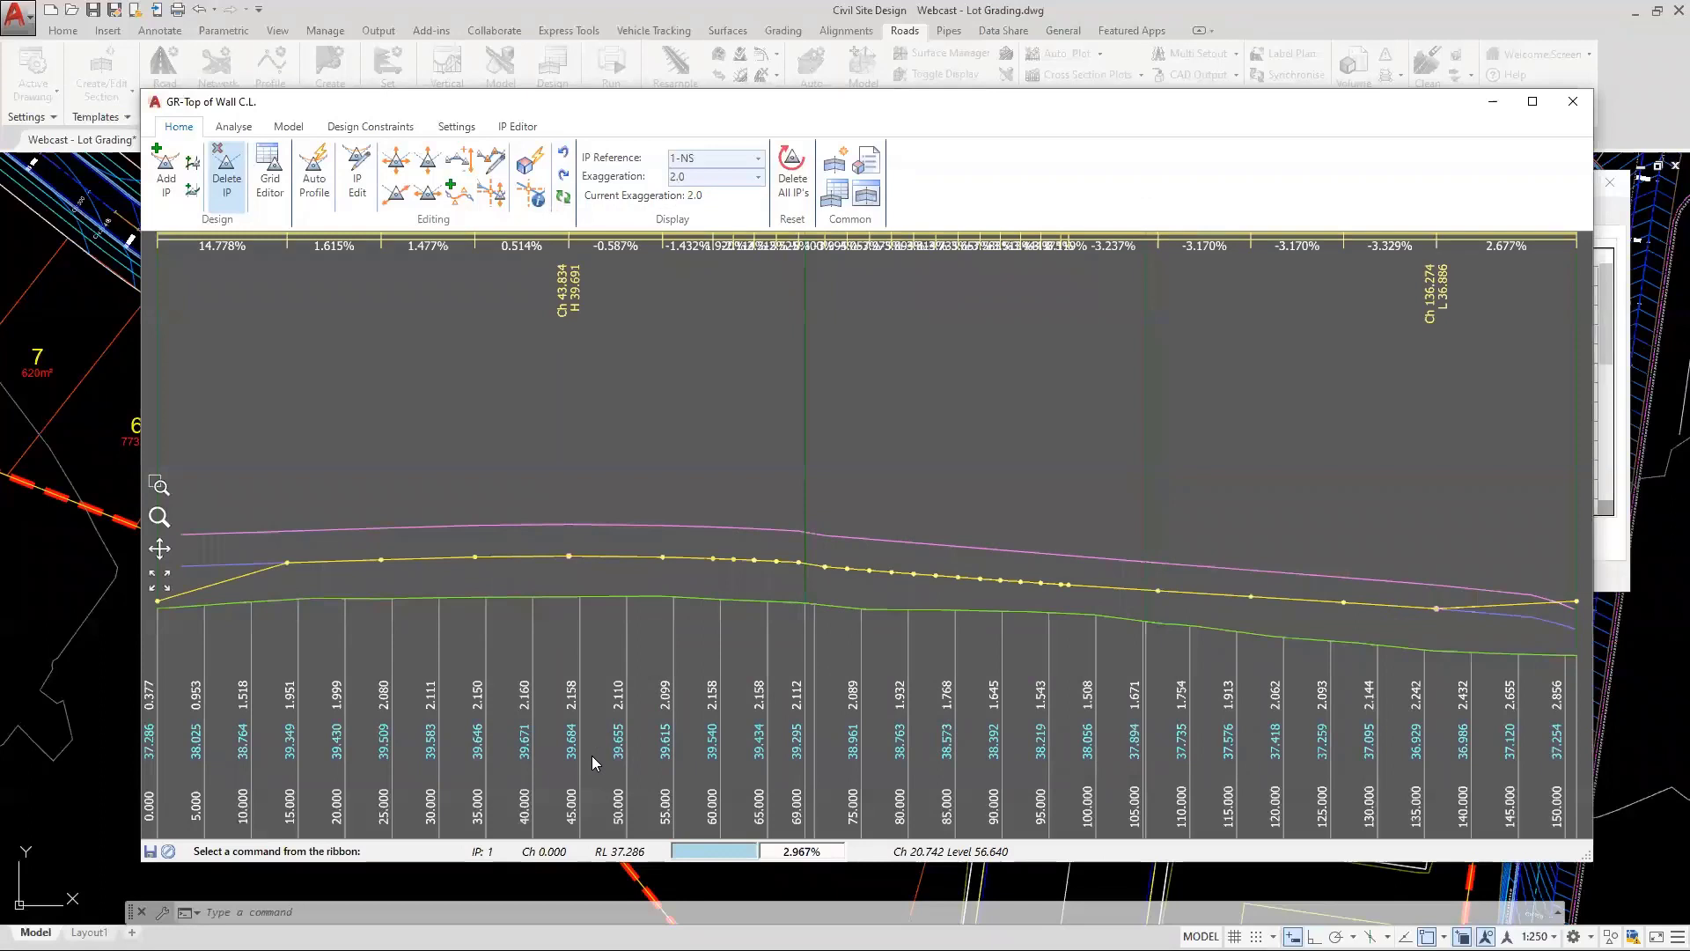
Examine the positions and spacing of the generated IPs along the Top of Wall profile
click(286, 563)
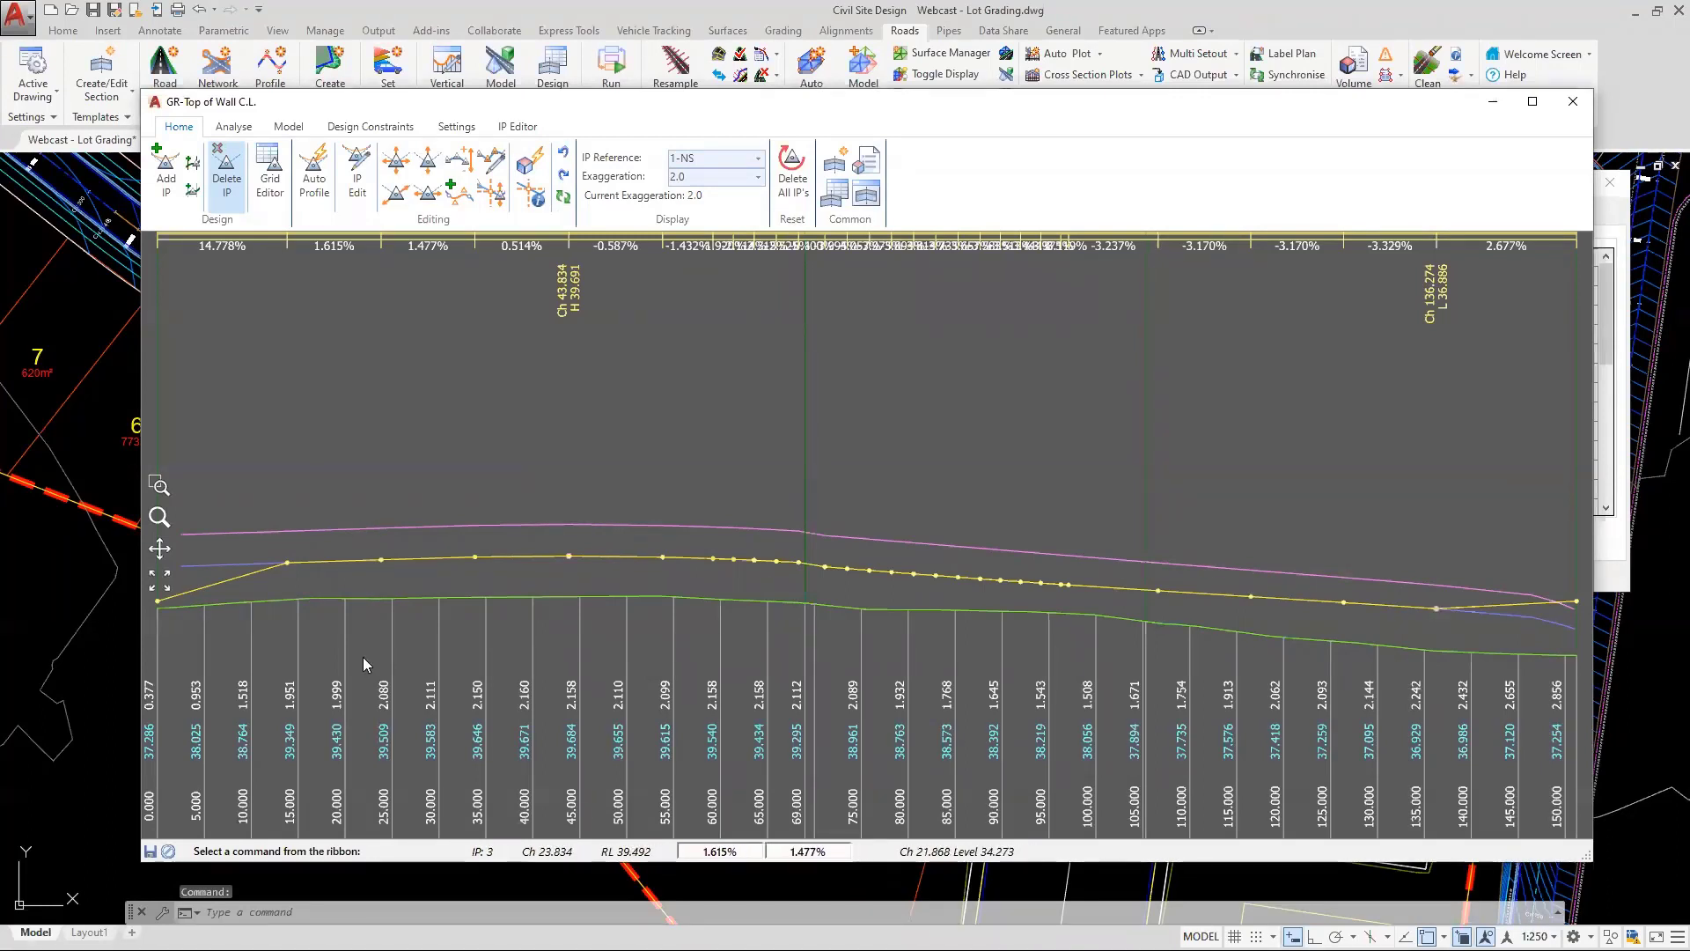
click(288, 562)
key(ctrl)
key(ctrl)
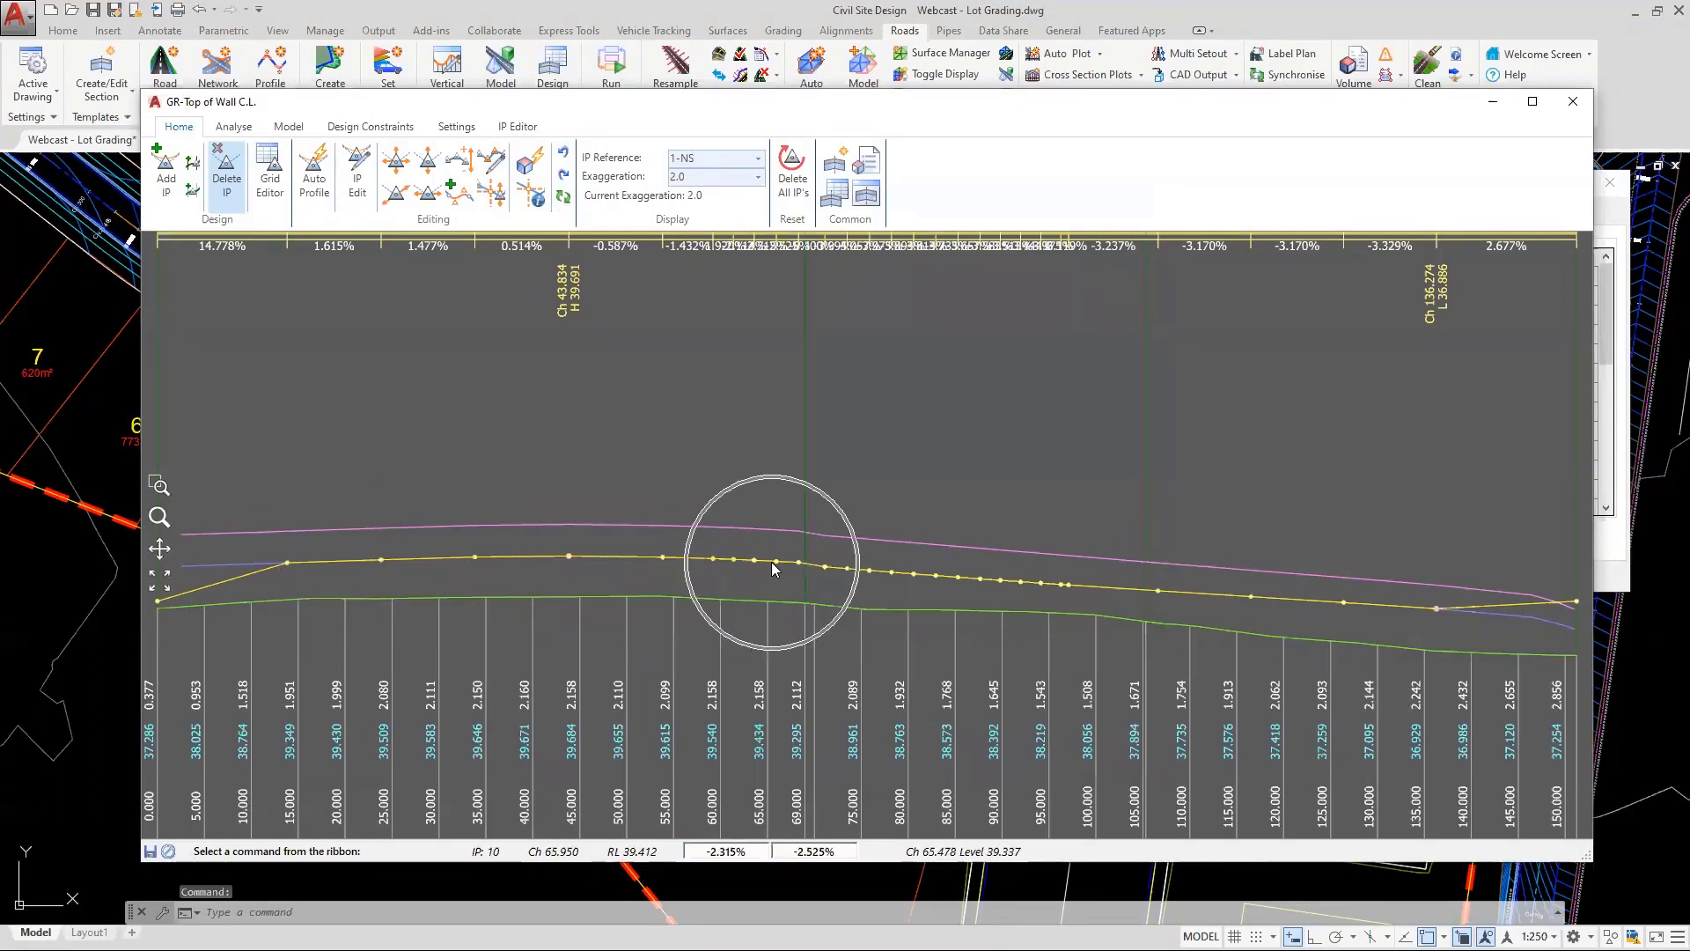
key(ctrl)
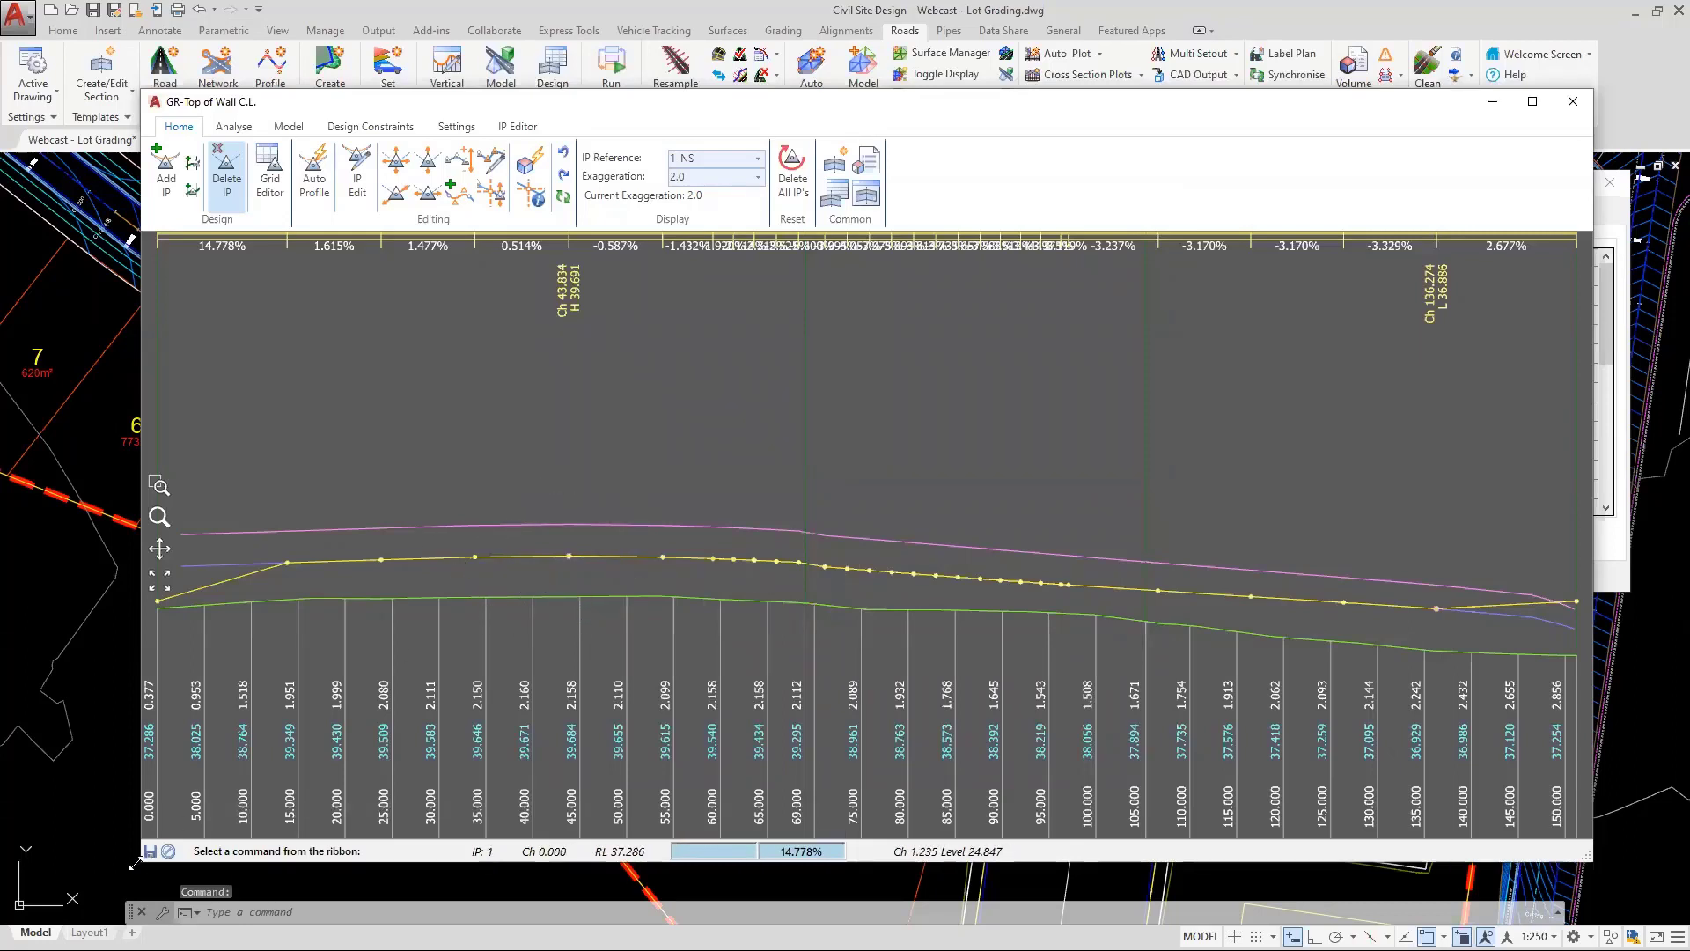
Shrink the profile window to reveal the plan, display Road 1's section sample lines, and inspect them along the lot frontages
drag(135, 865, 861, 838)
scroll(358, 584, down, 4)
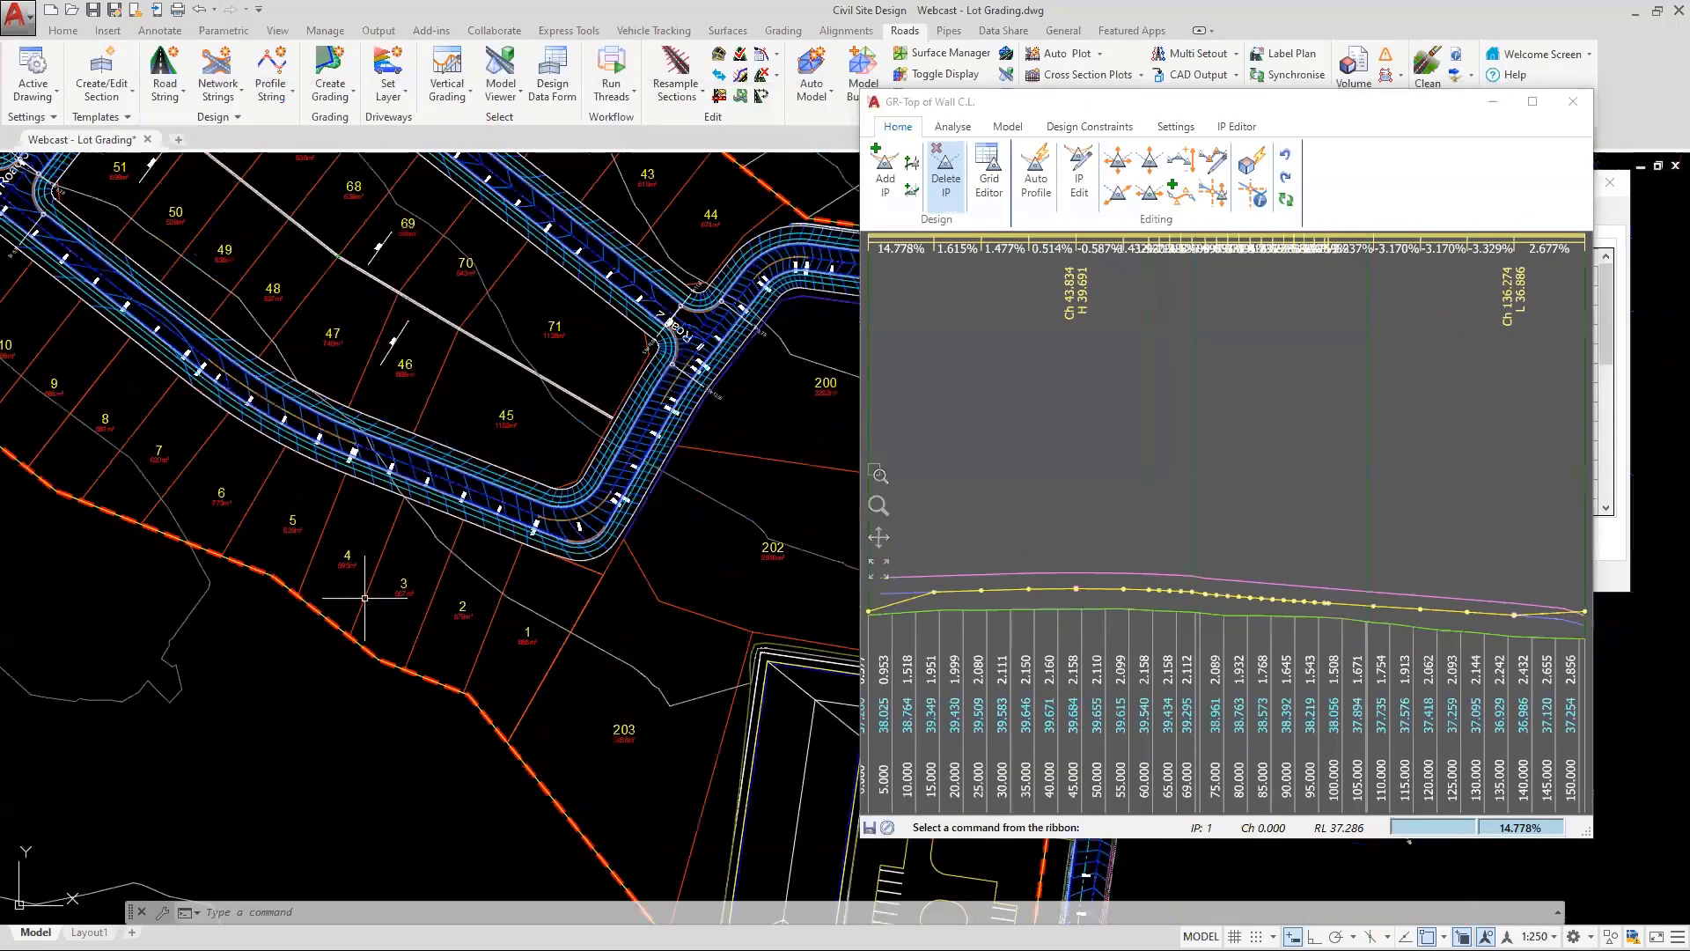
click(949, 77)
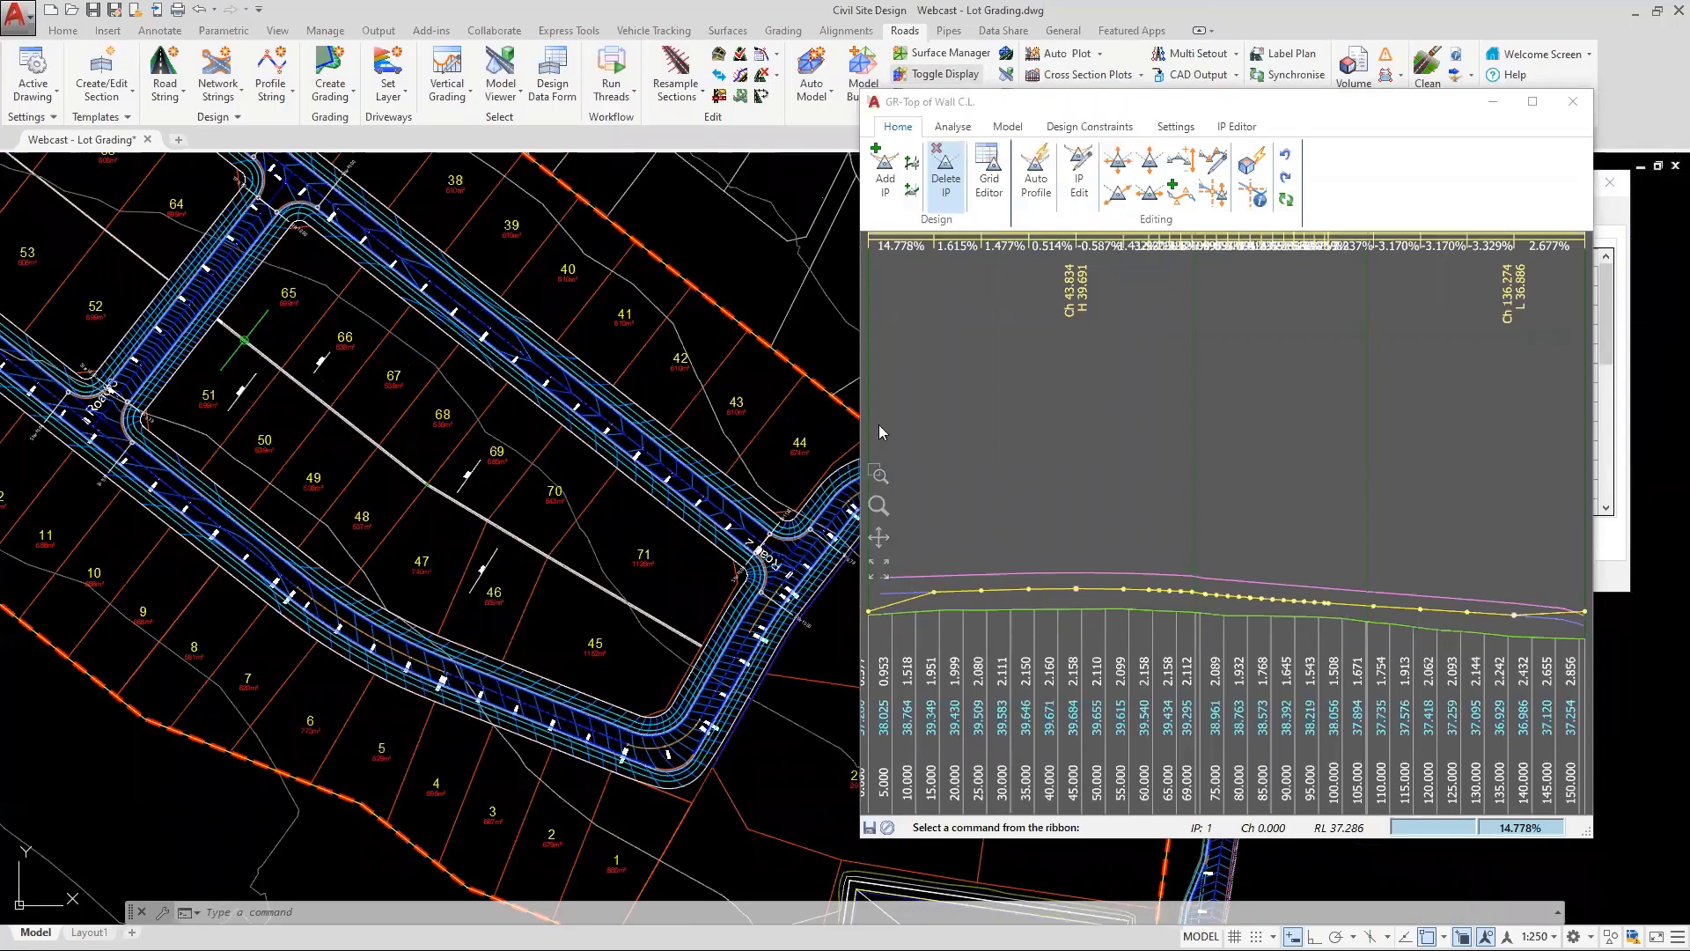
click(950, 243)
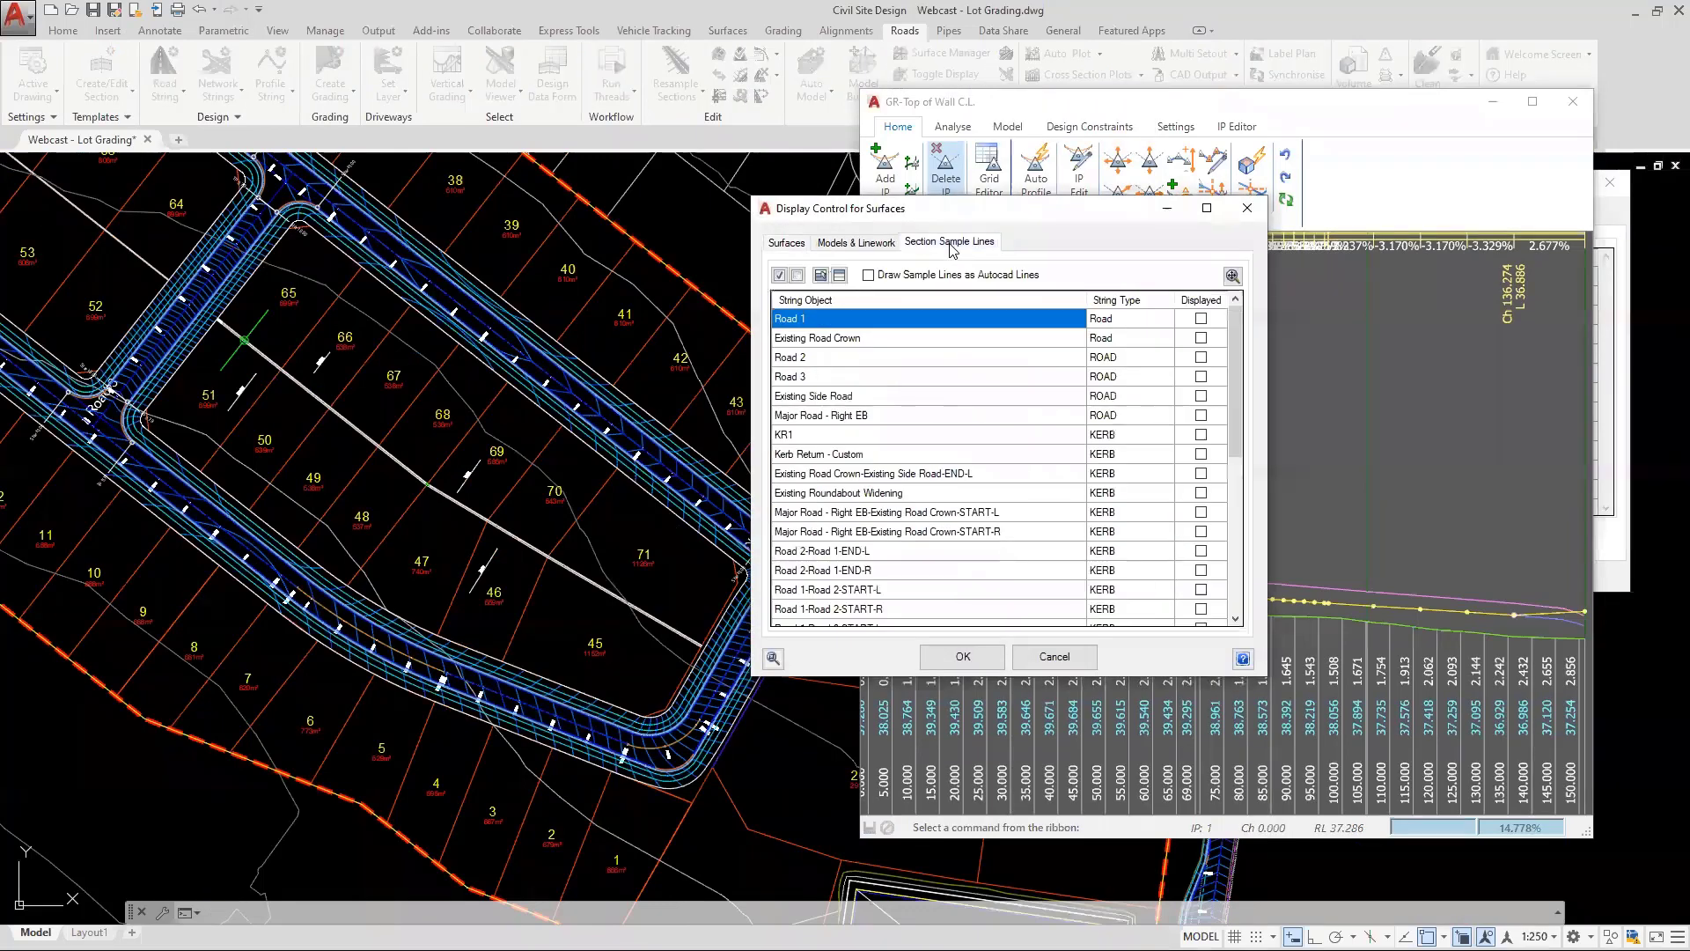
click(1201, 318)
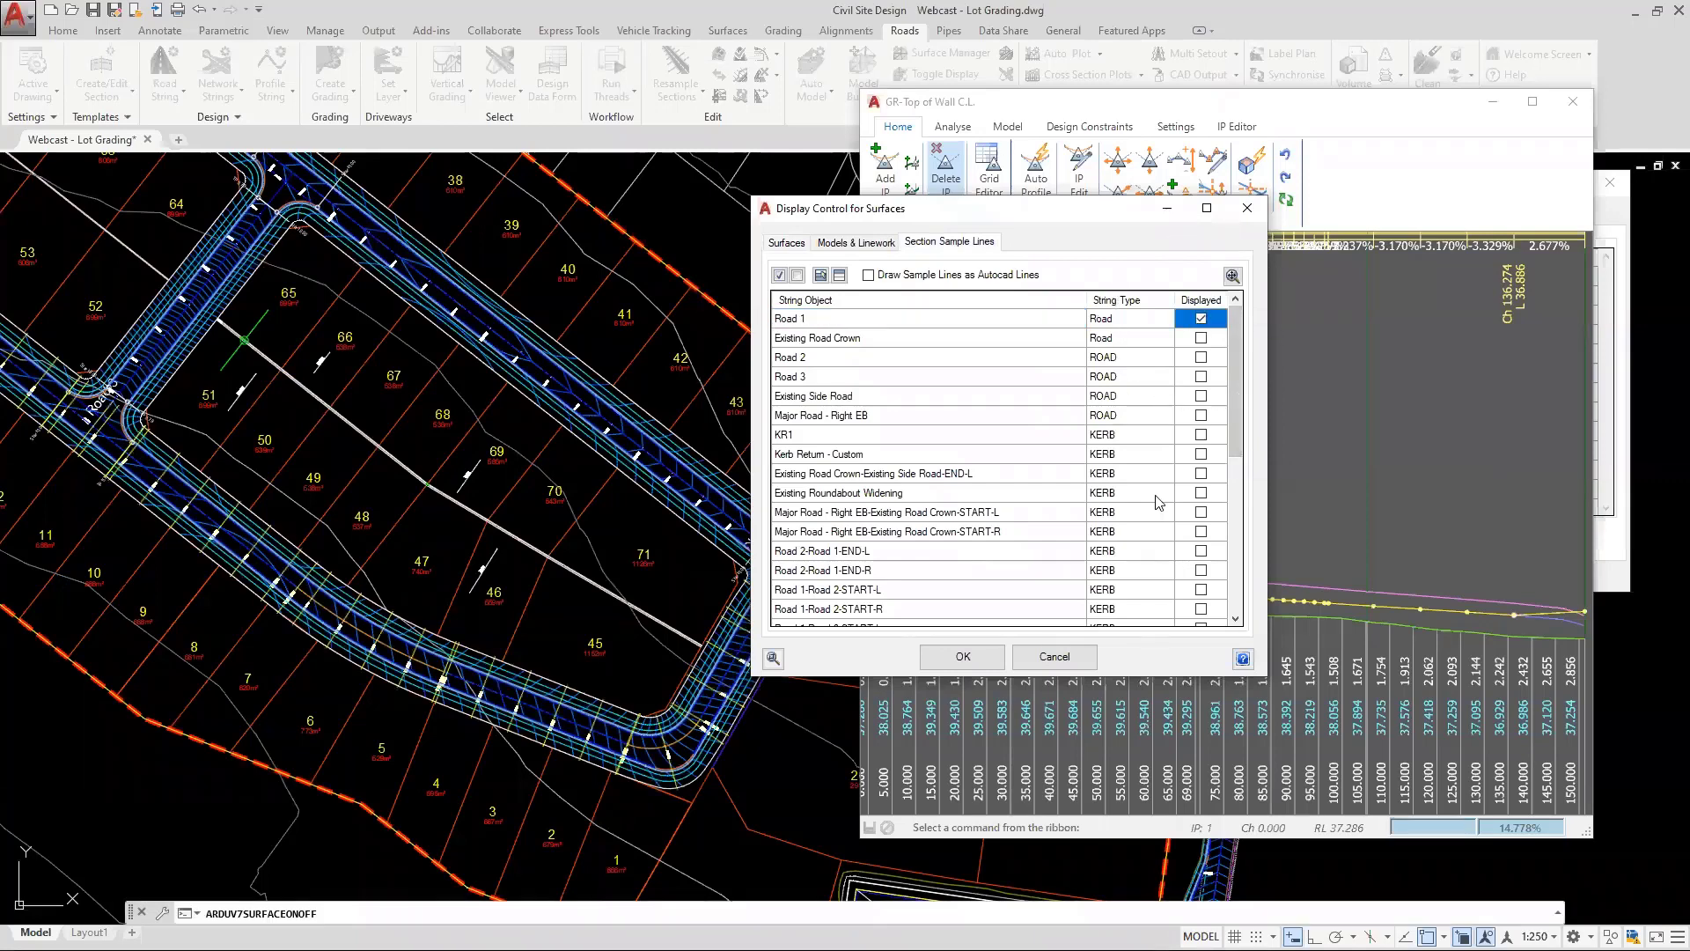
click(968, 659)
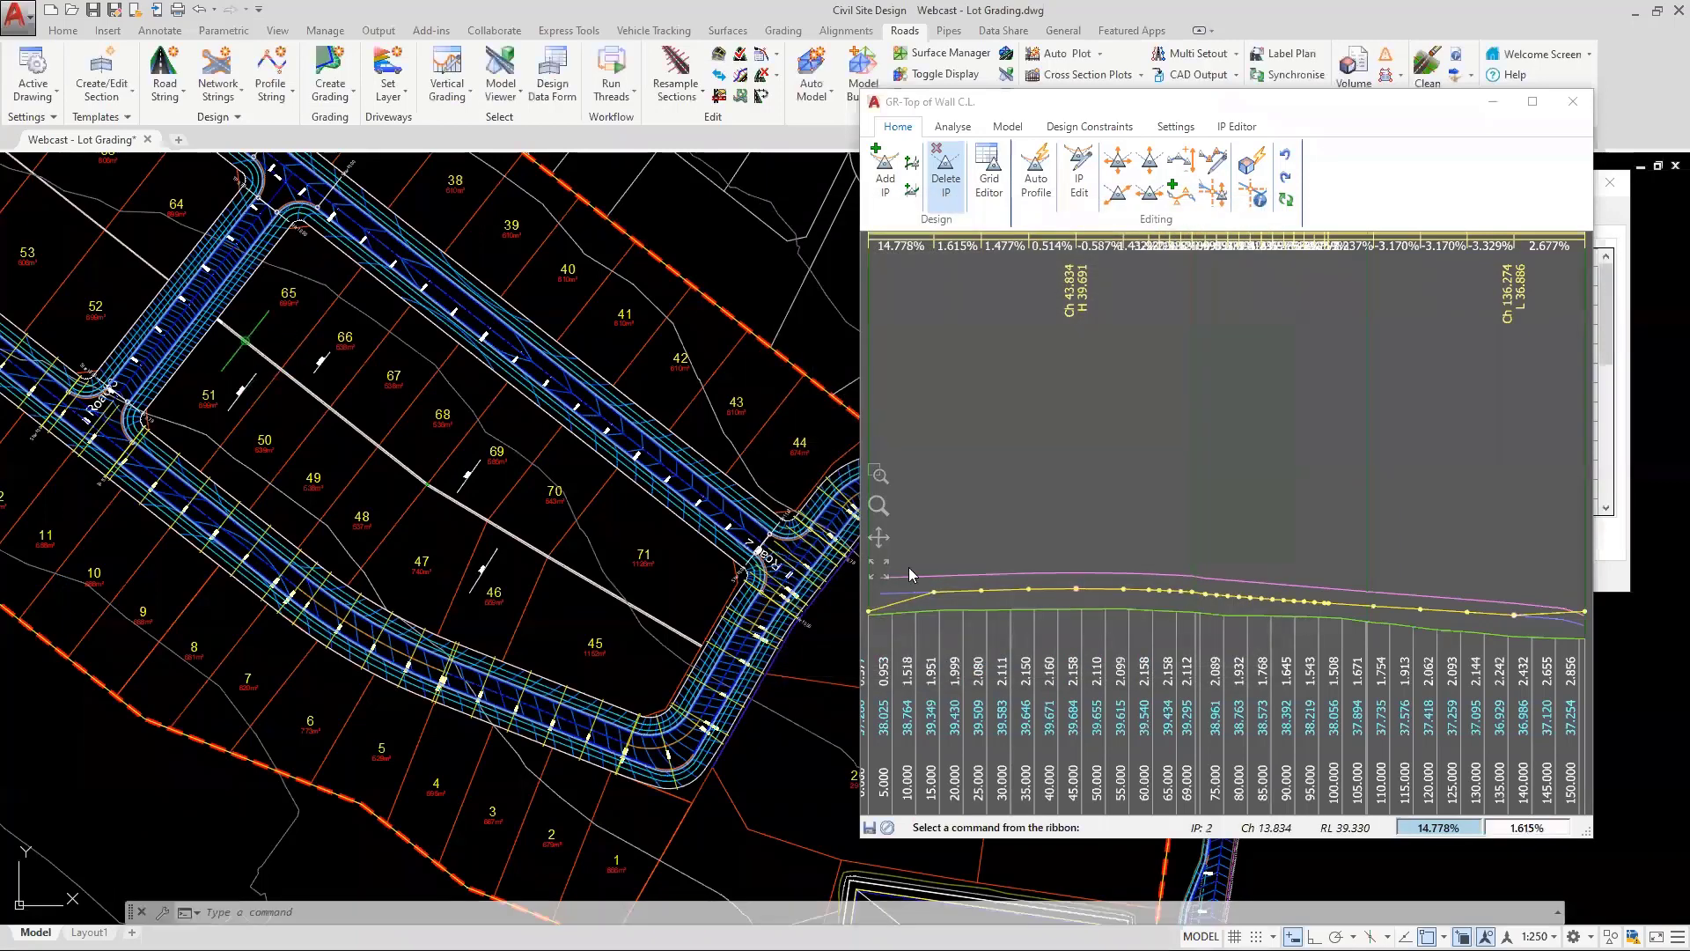
scroll(304, 537, up, 2)
scroll(231, 608, up, 2)
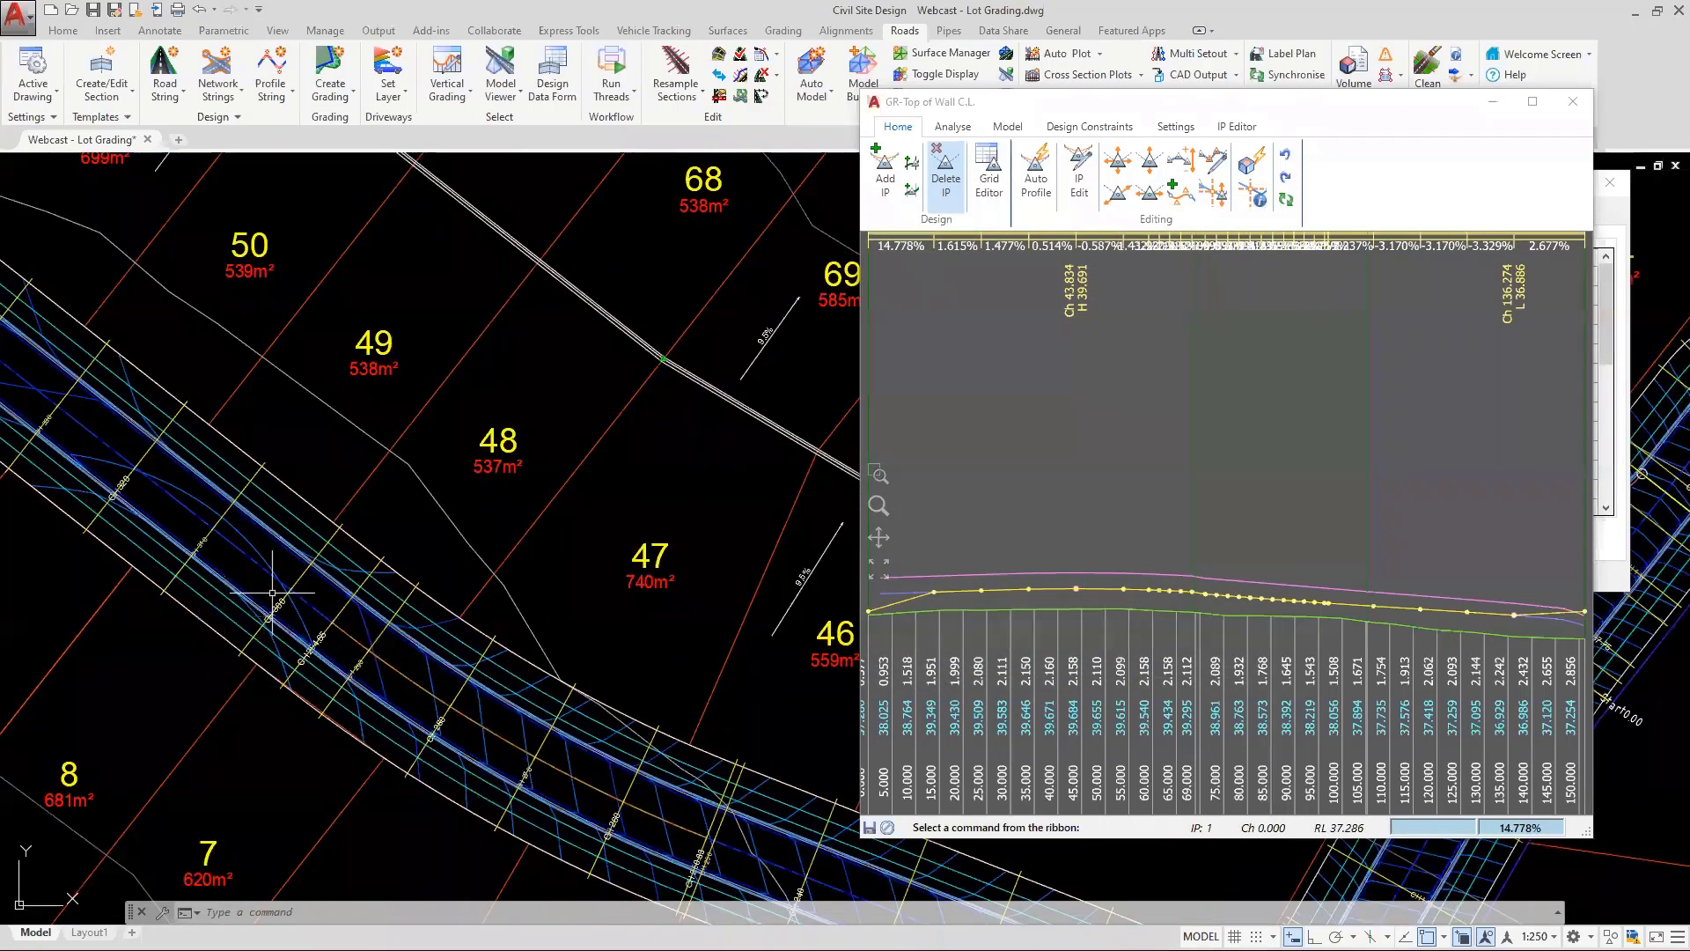
scroll(339, 553, down, 2)
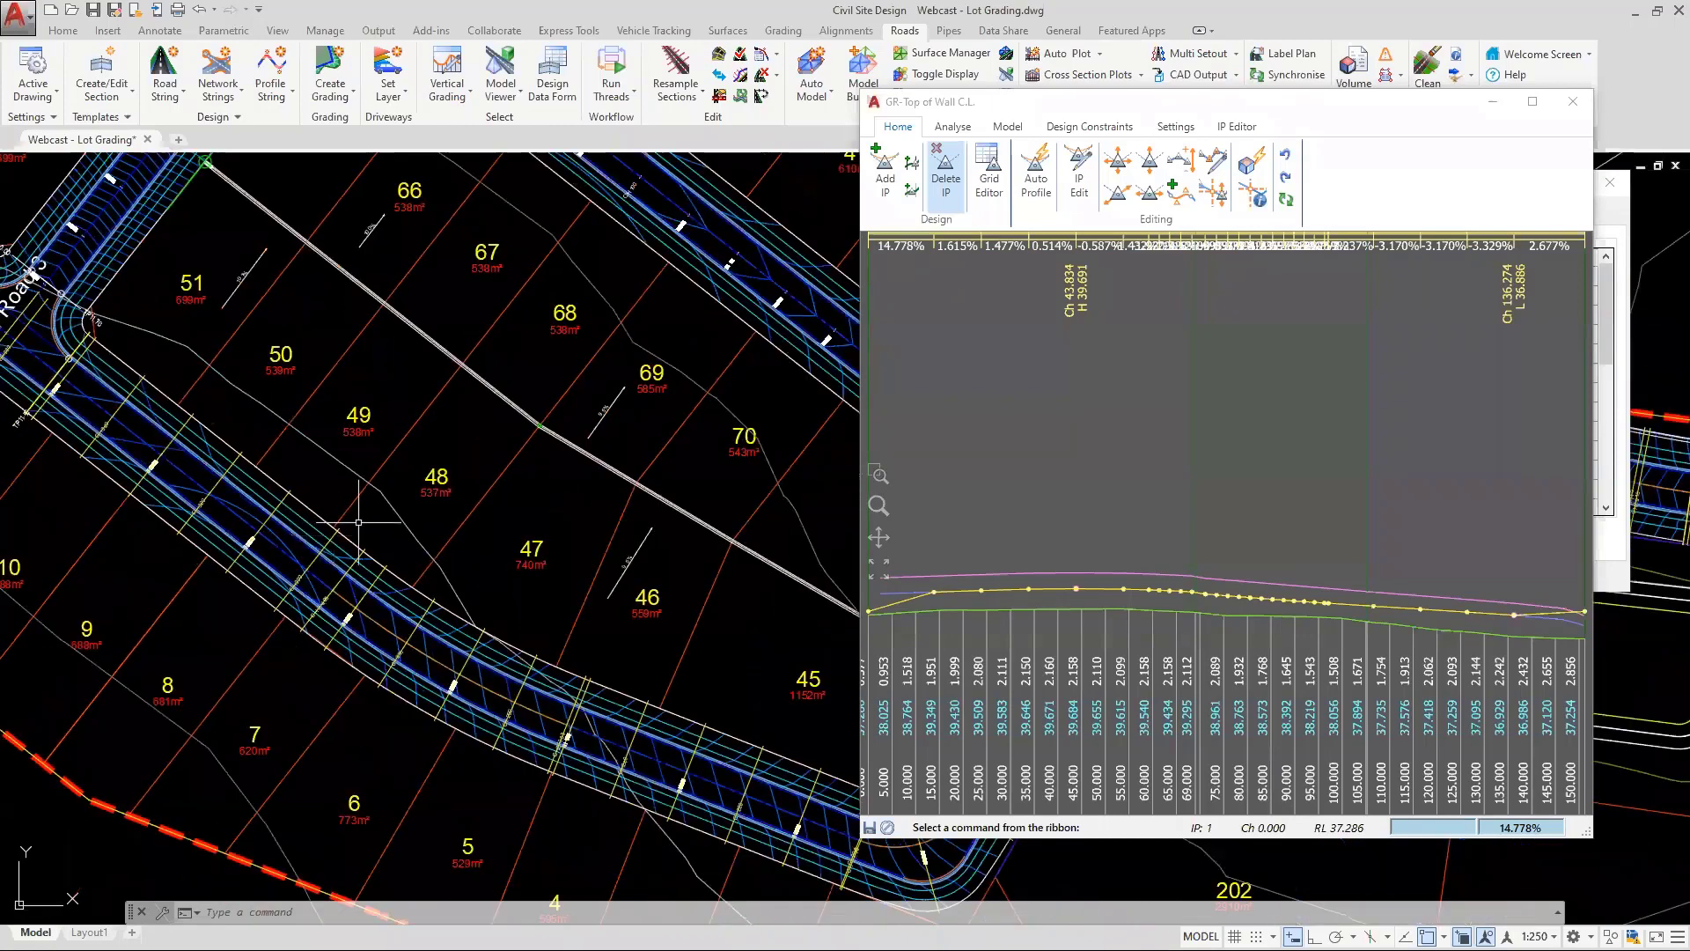
Inspect individual IPs near the start of the Top of Wall profile against their locations in plan
scroll(325, 566, down, 1)
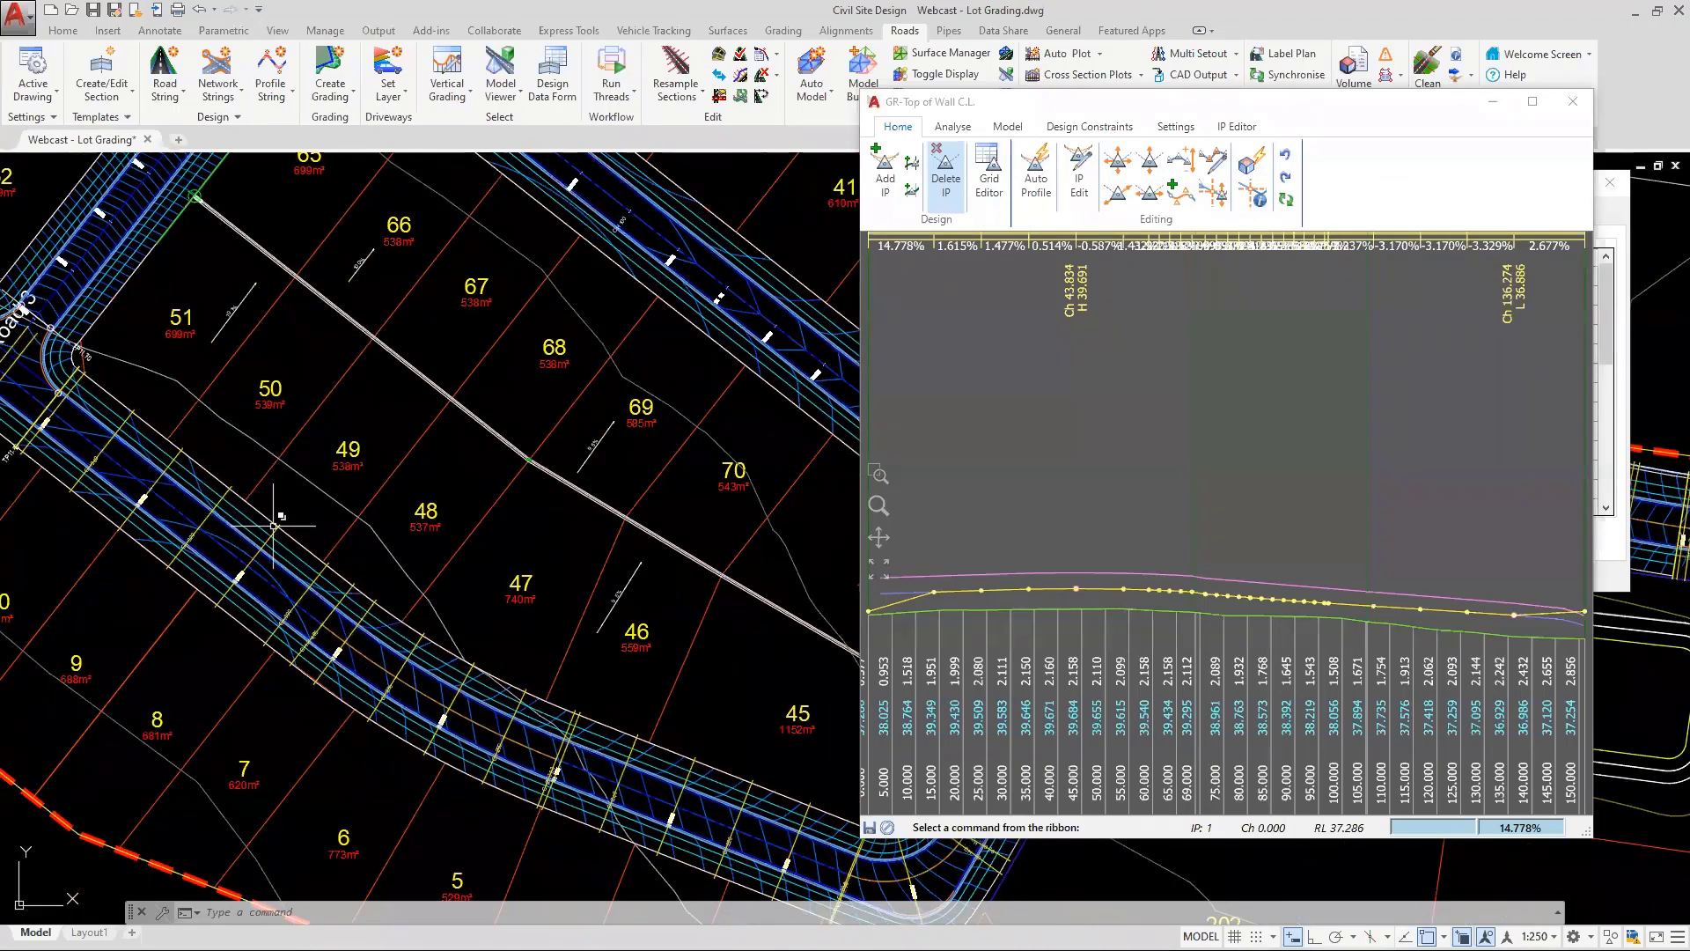
click(979, 591)
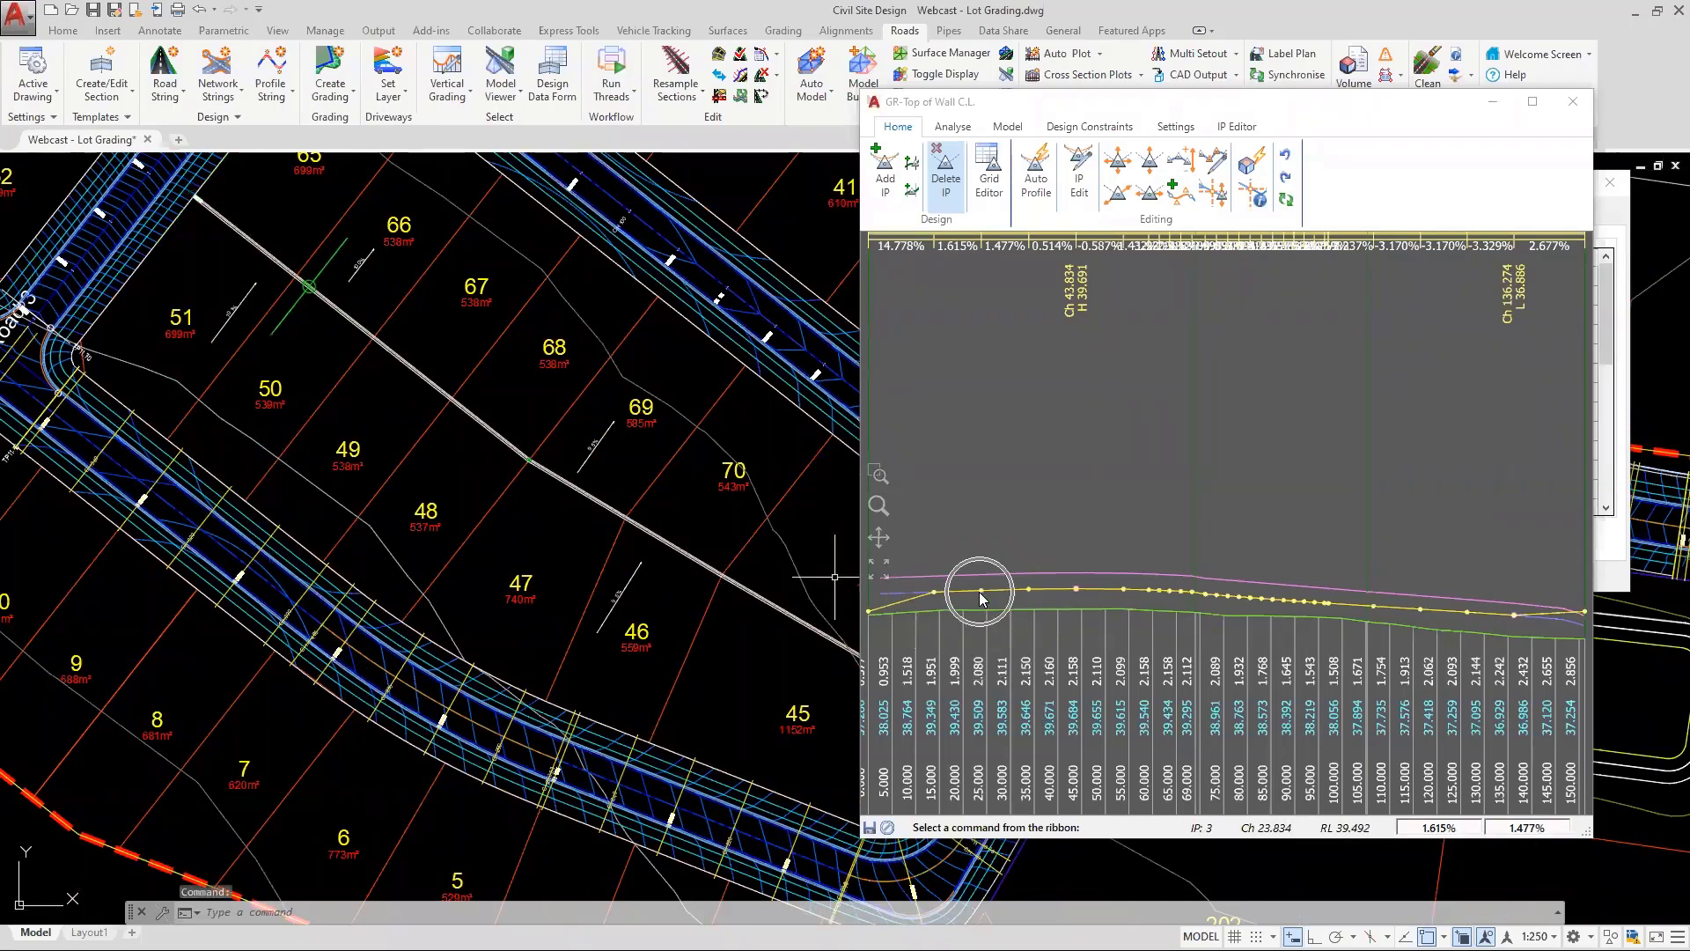
click(1028, 590)
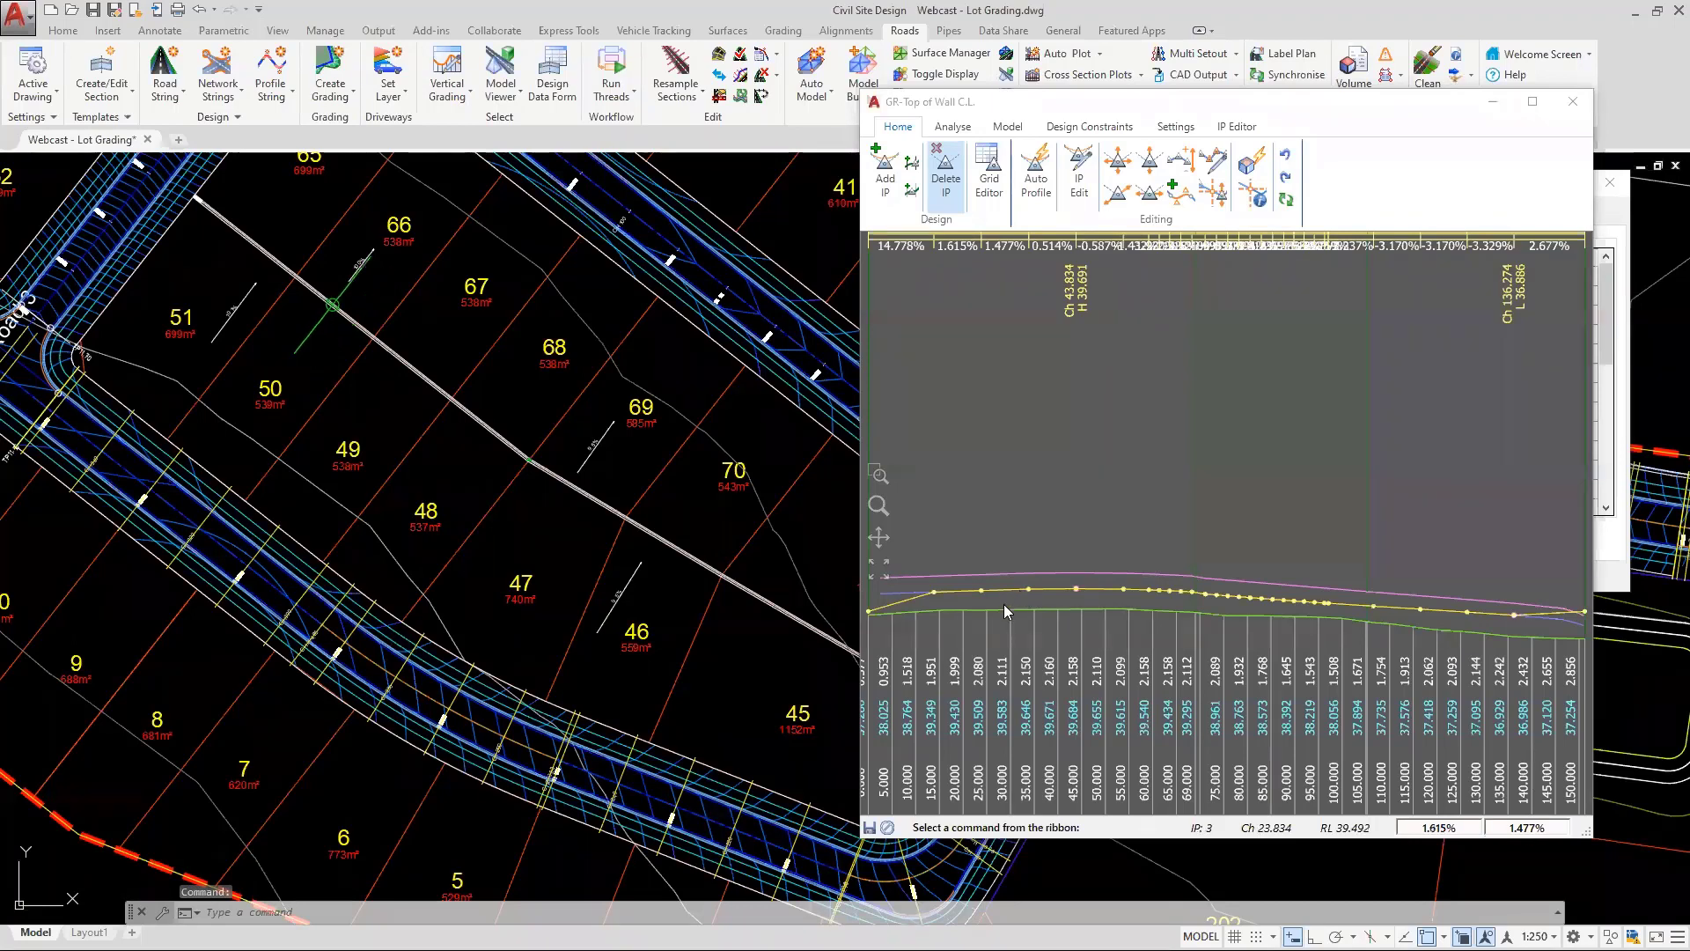
Turn off Road 1's section sample lines, and close the Top of Wall profile and its grading settings
click(938, 75)
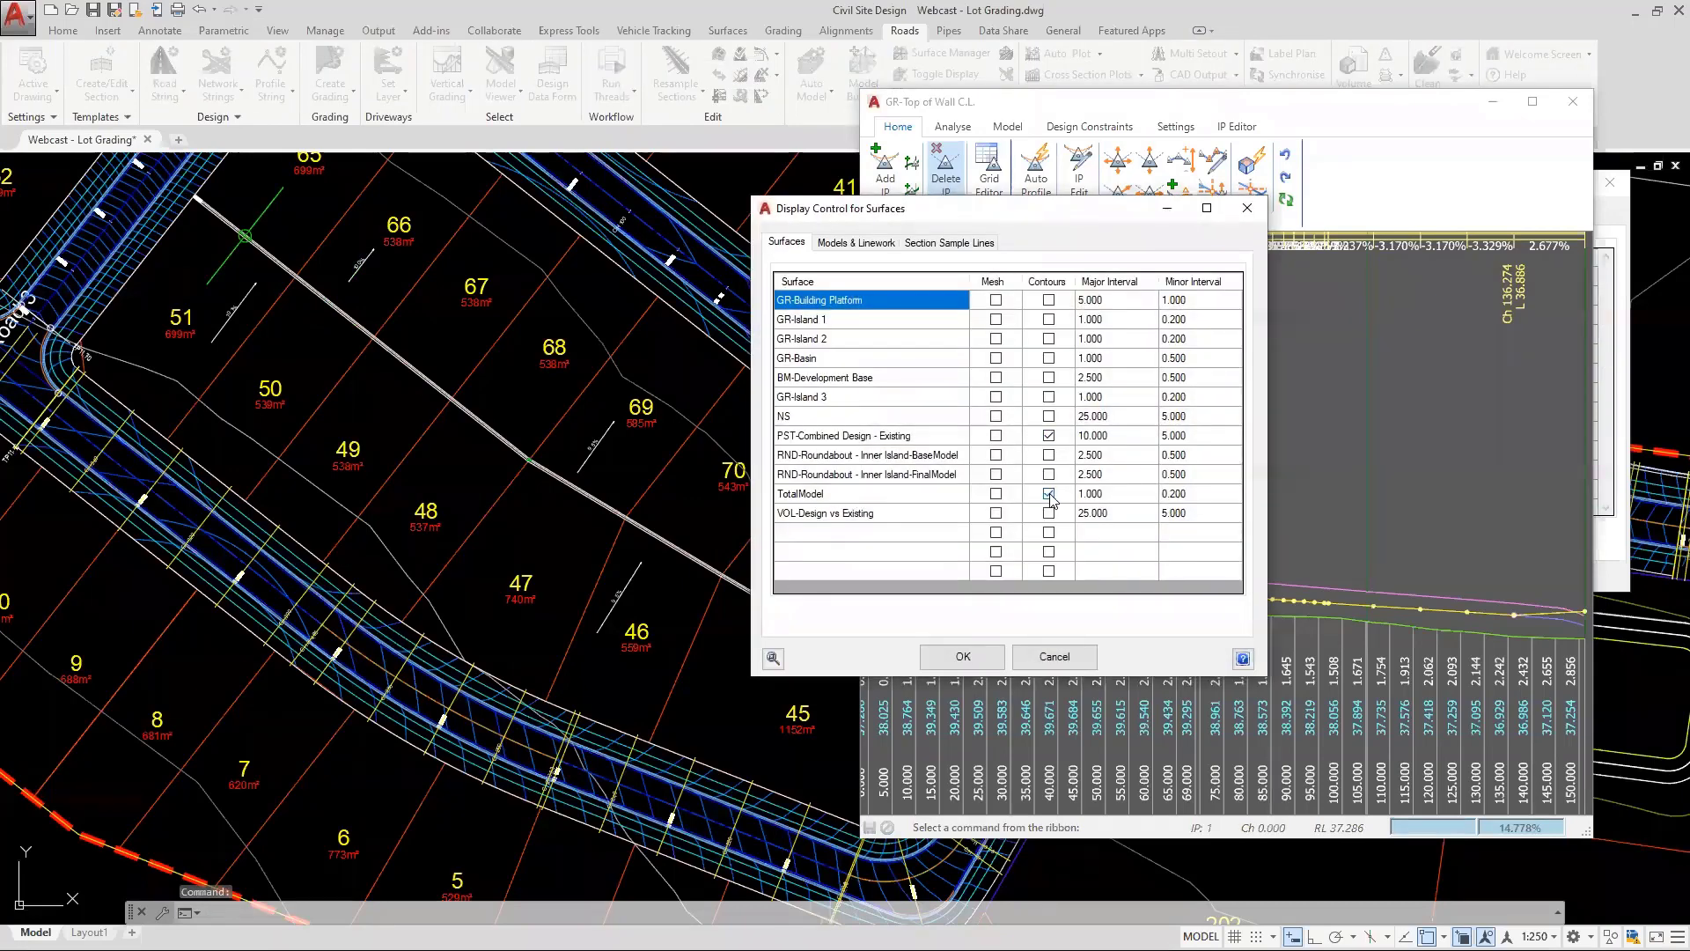
click(964, 242)
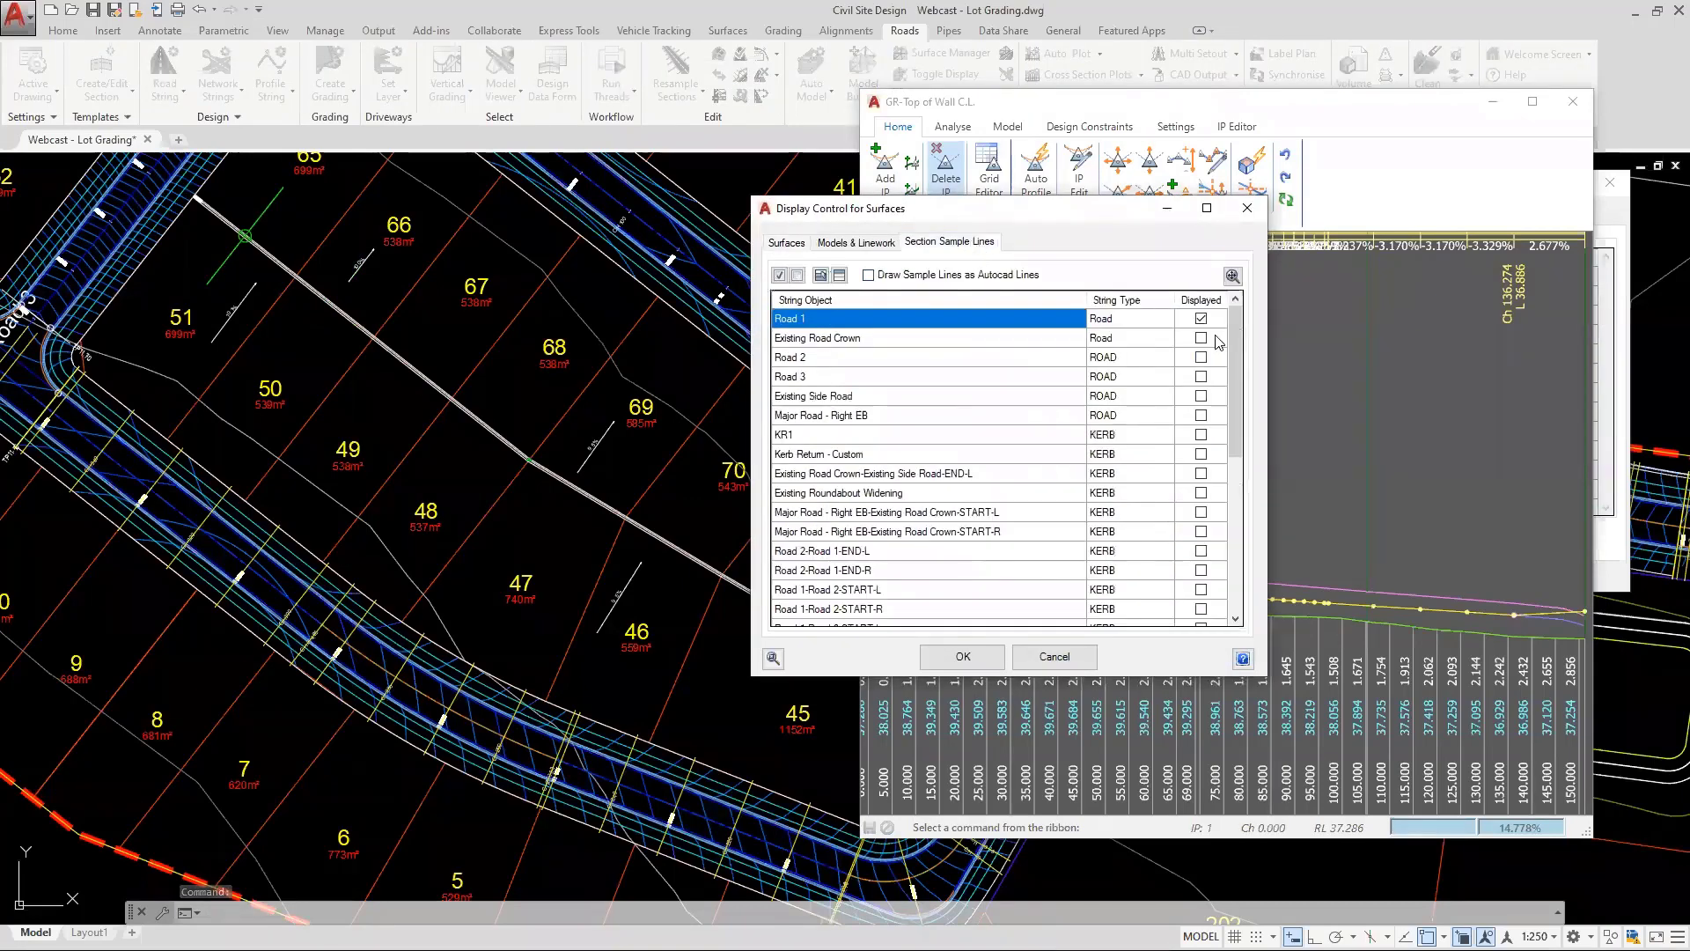
click(962, 657)
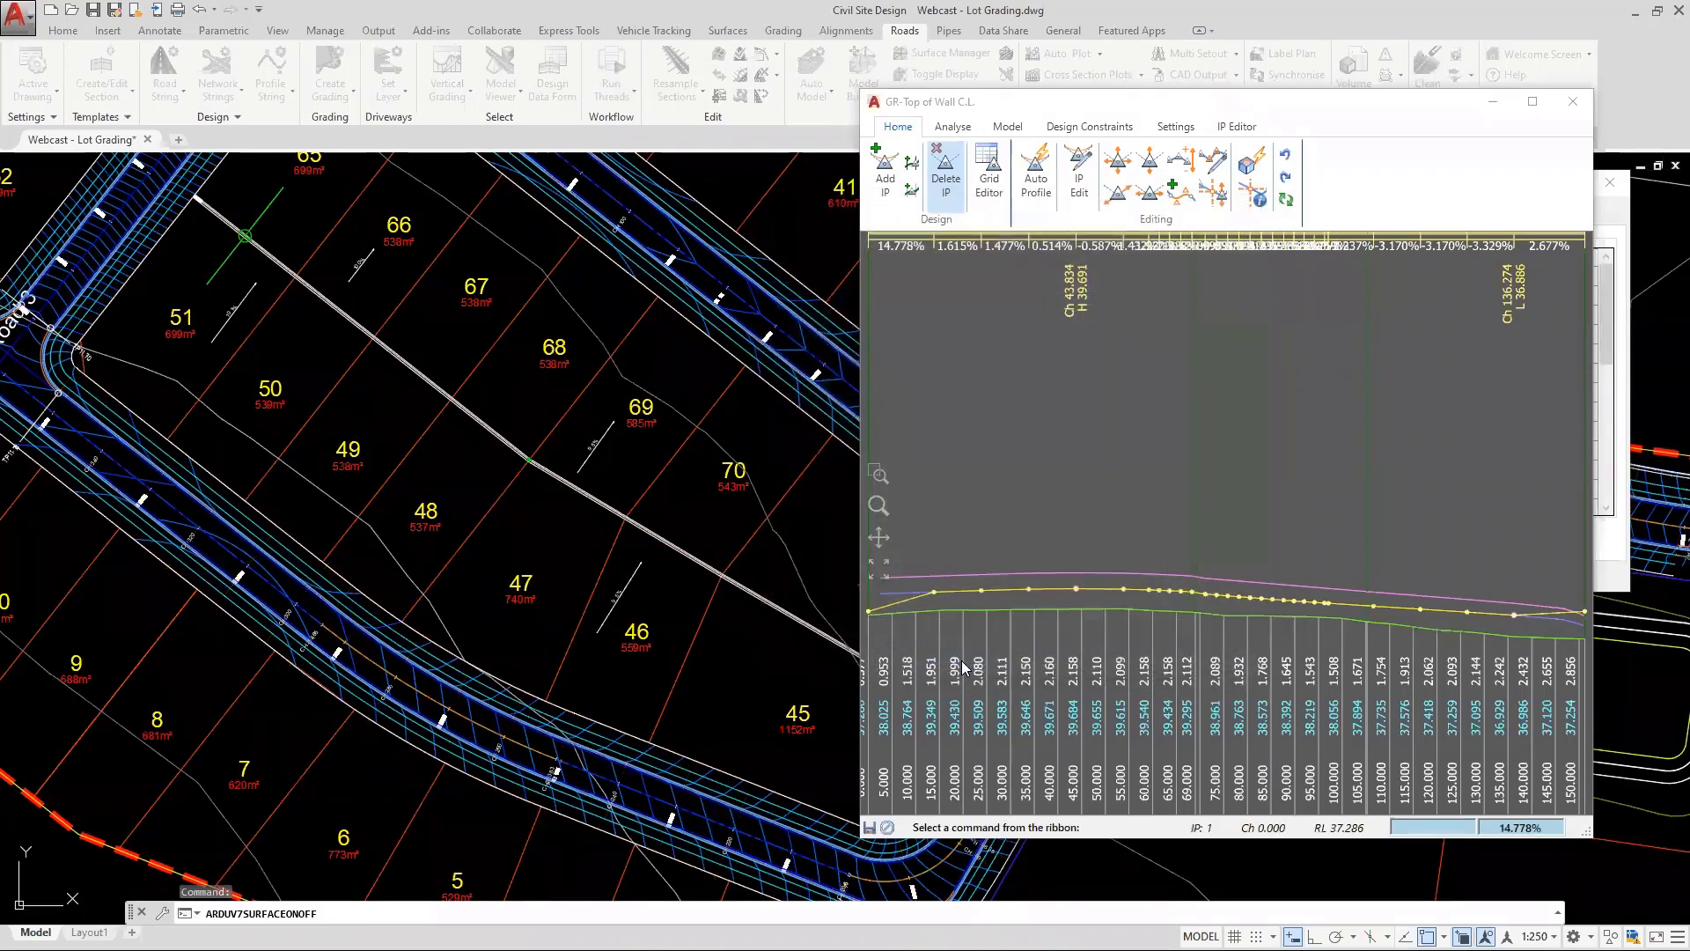
click(1569, 102)
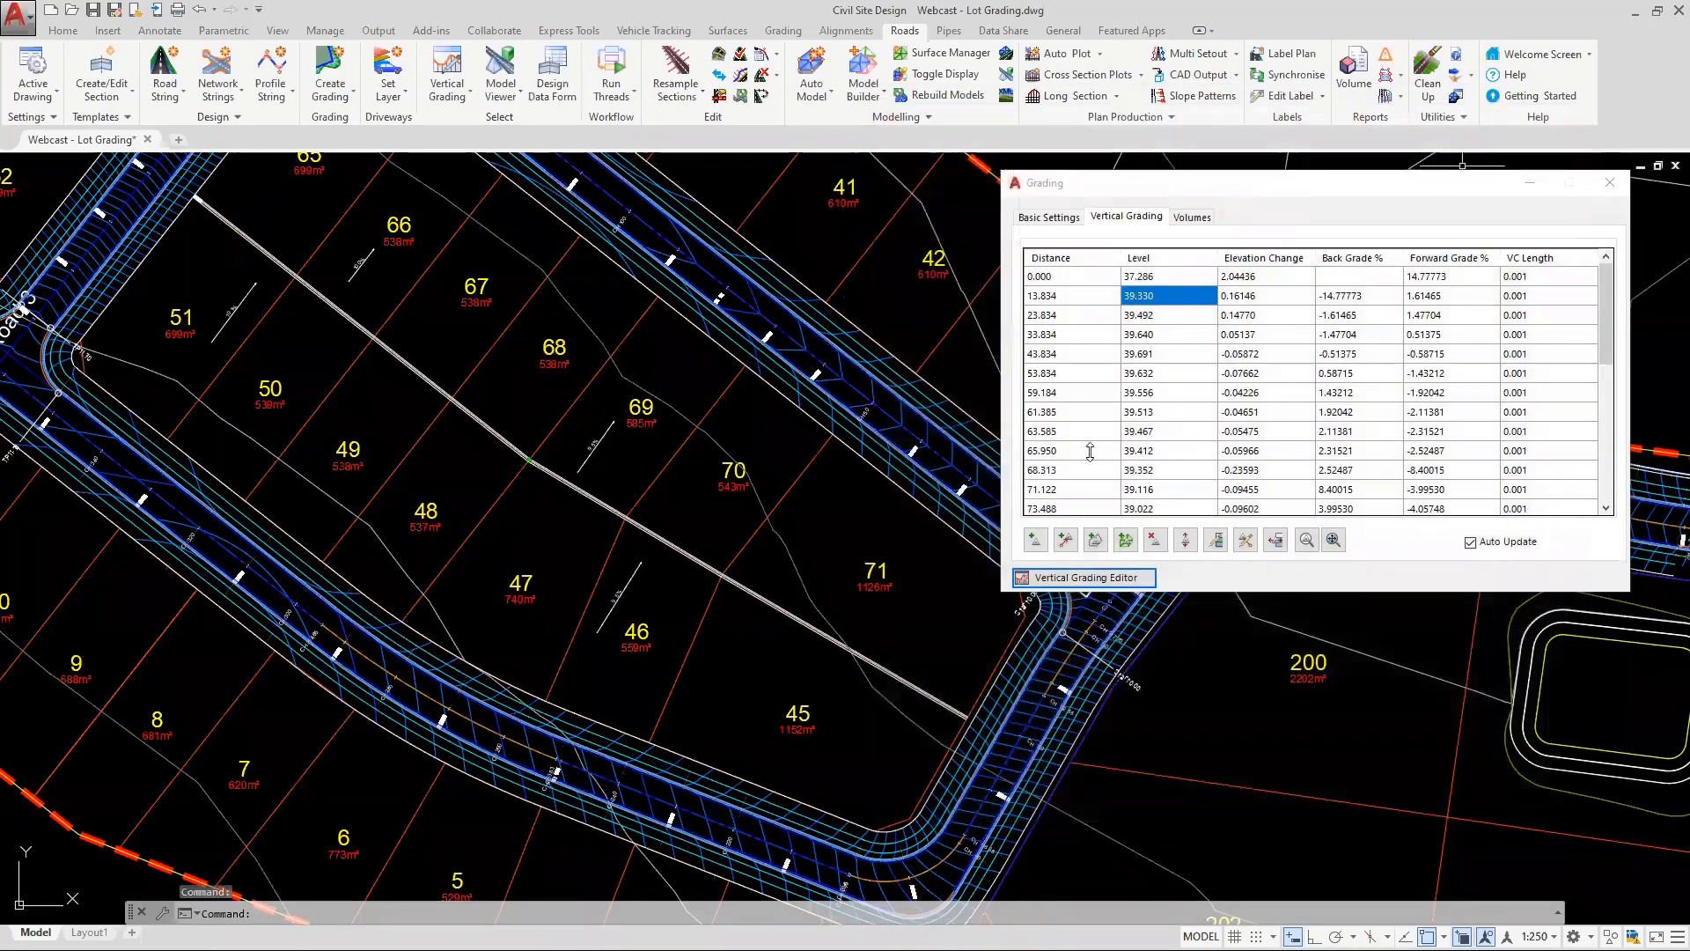
click(1610, 184)
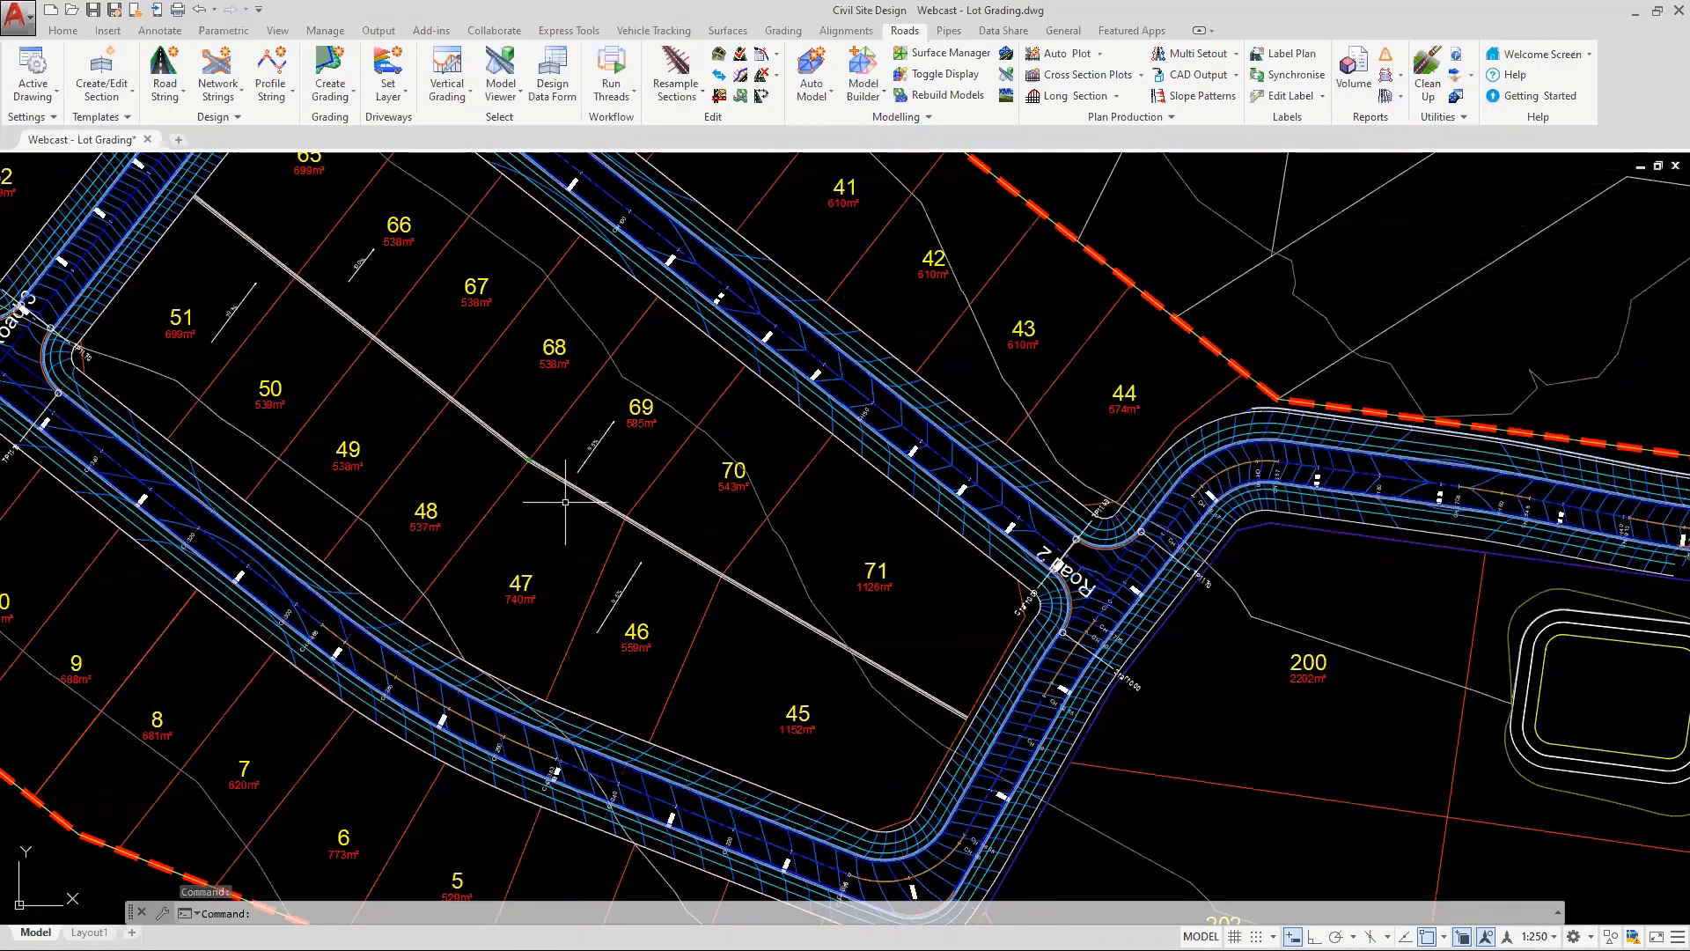
Start a new grading from the wall polyline on the lot 65 and 66 side of the rear boundary
middle_drag(461, 375, 566, 452)
scroll(358, 256, up, 2)
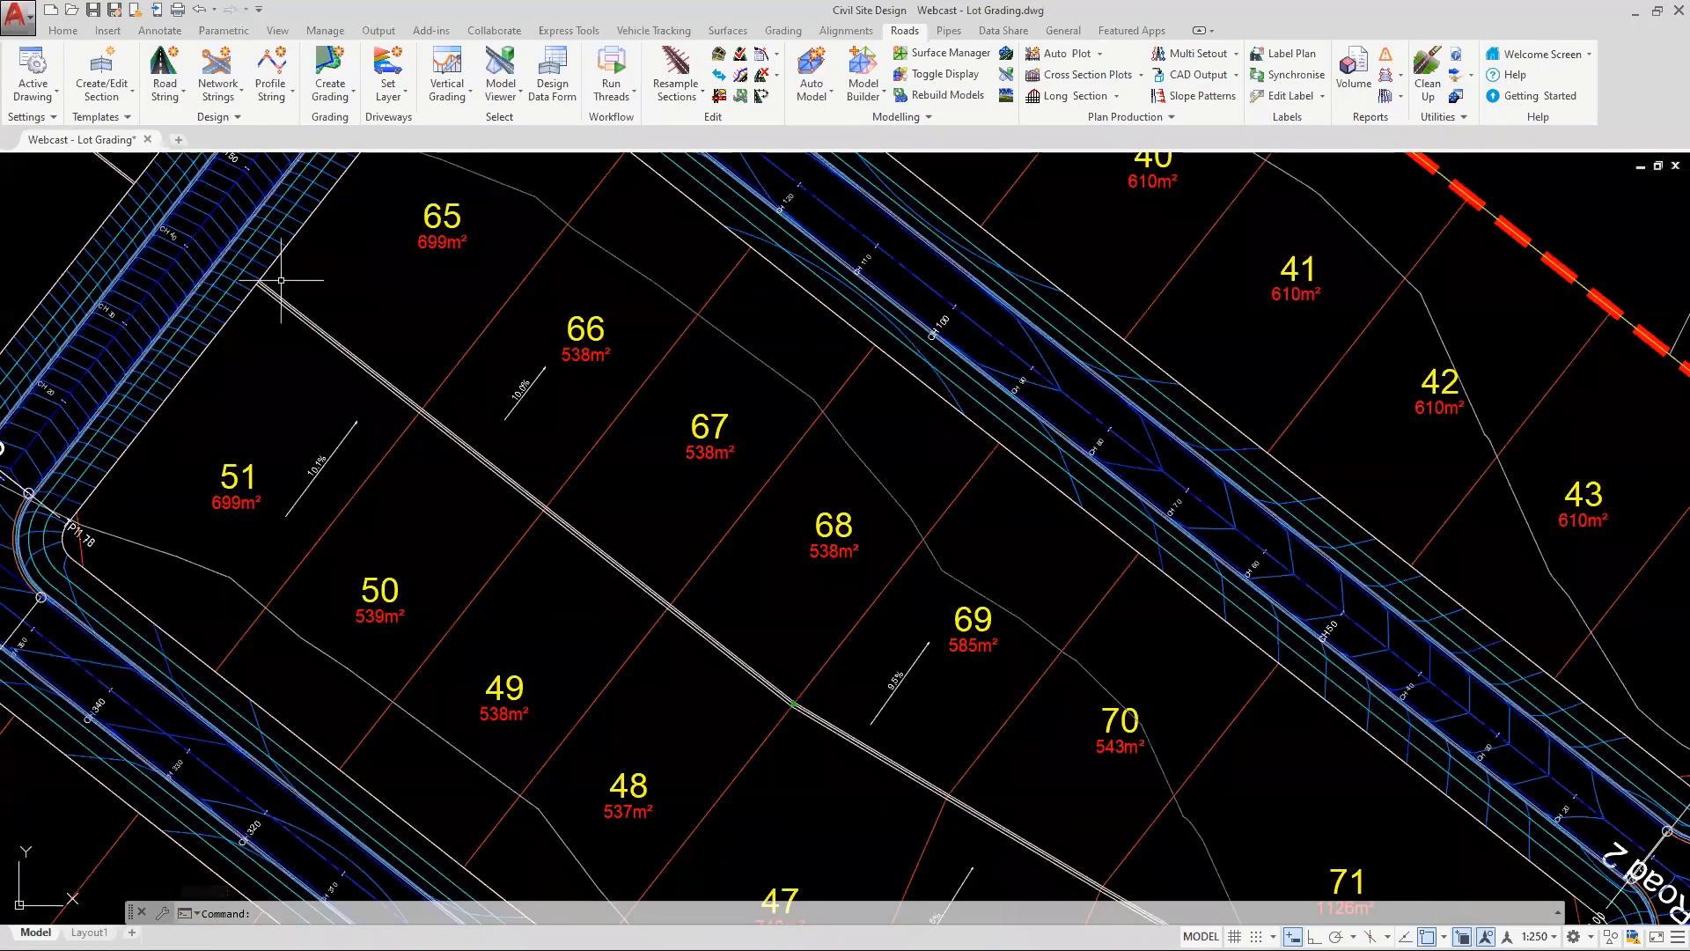
scroll(265, 282, up, 2)
click(330, 75)
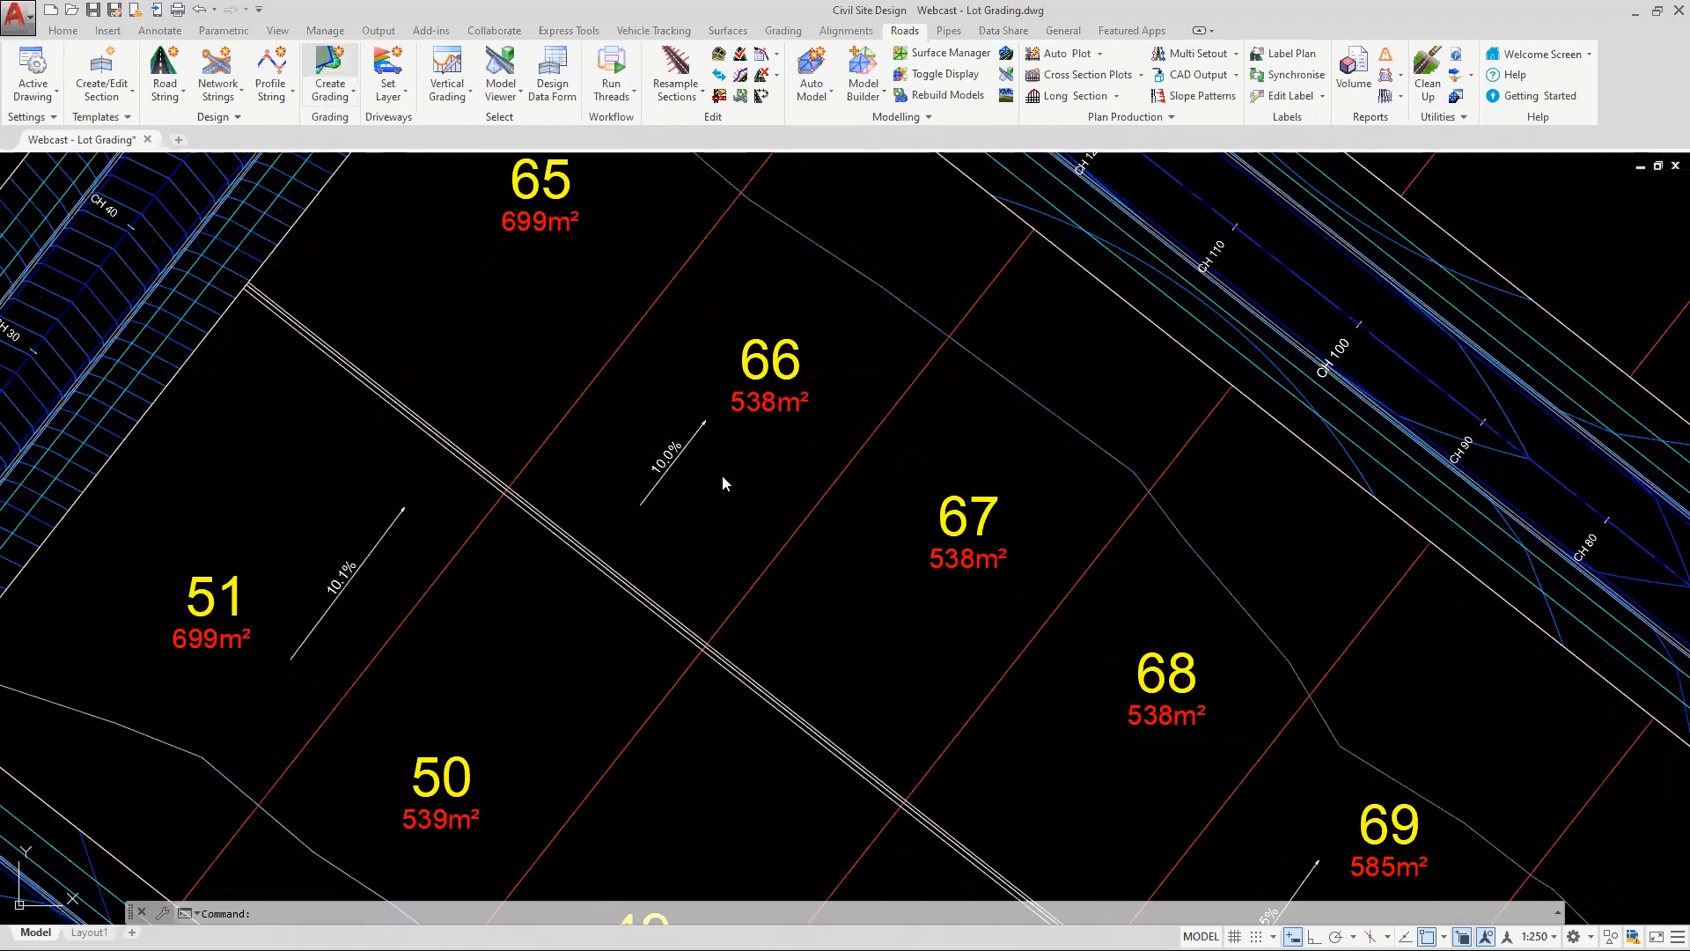
scroll(244, 282, up, 2)
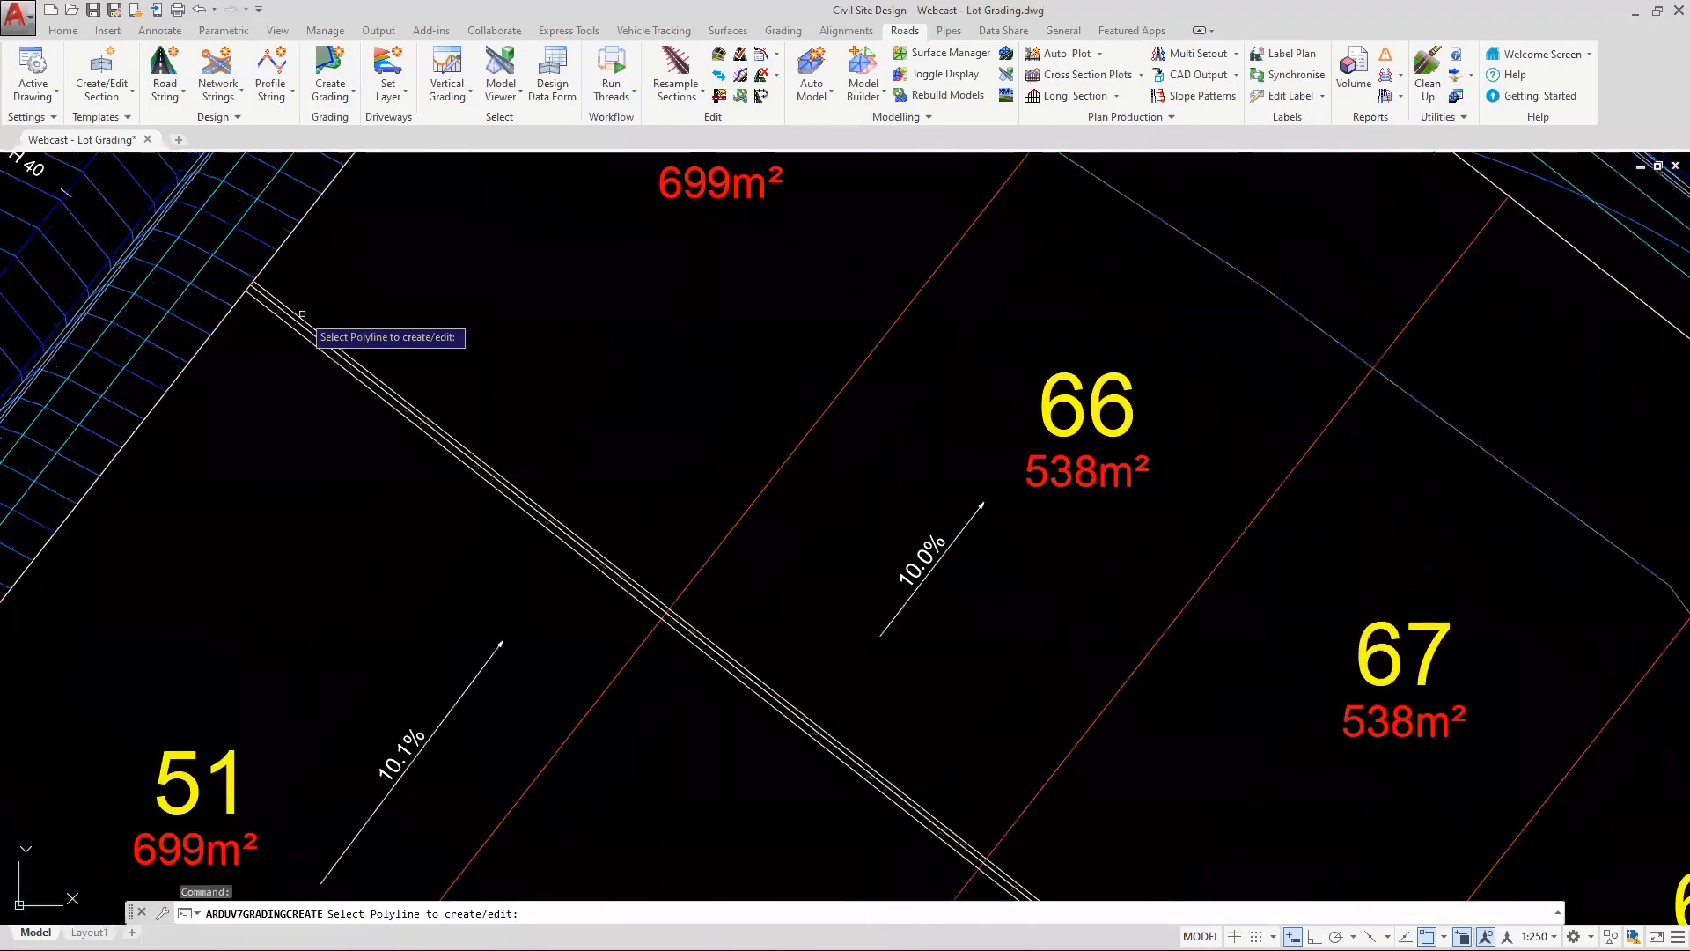
click(302, 319)
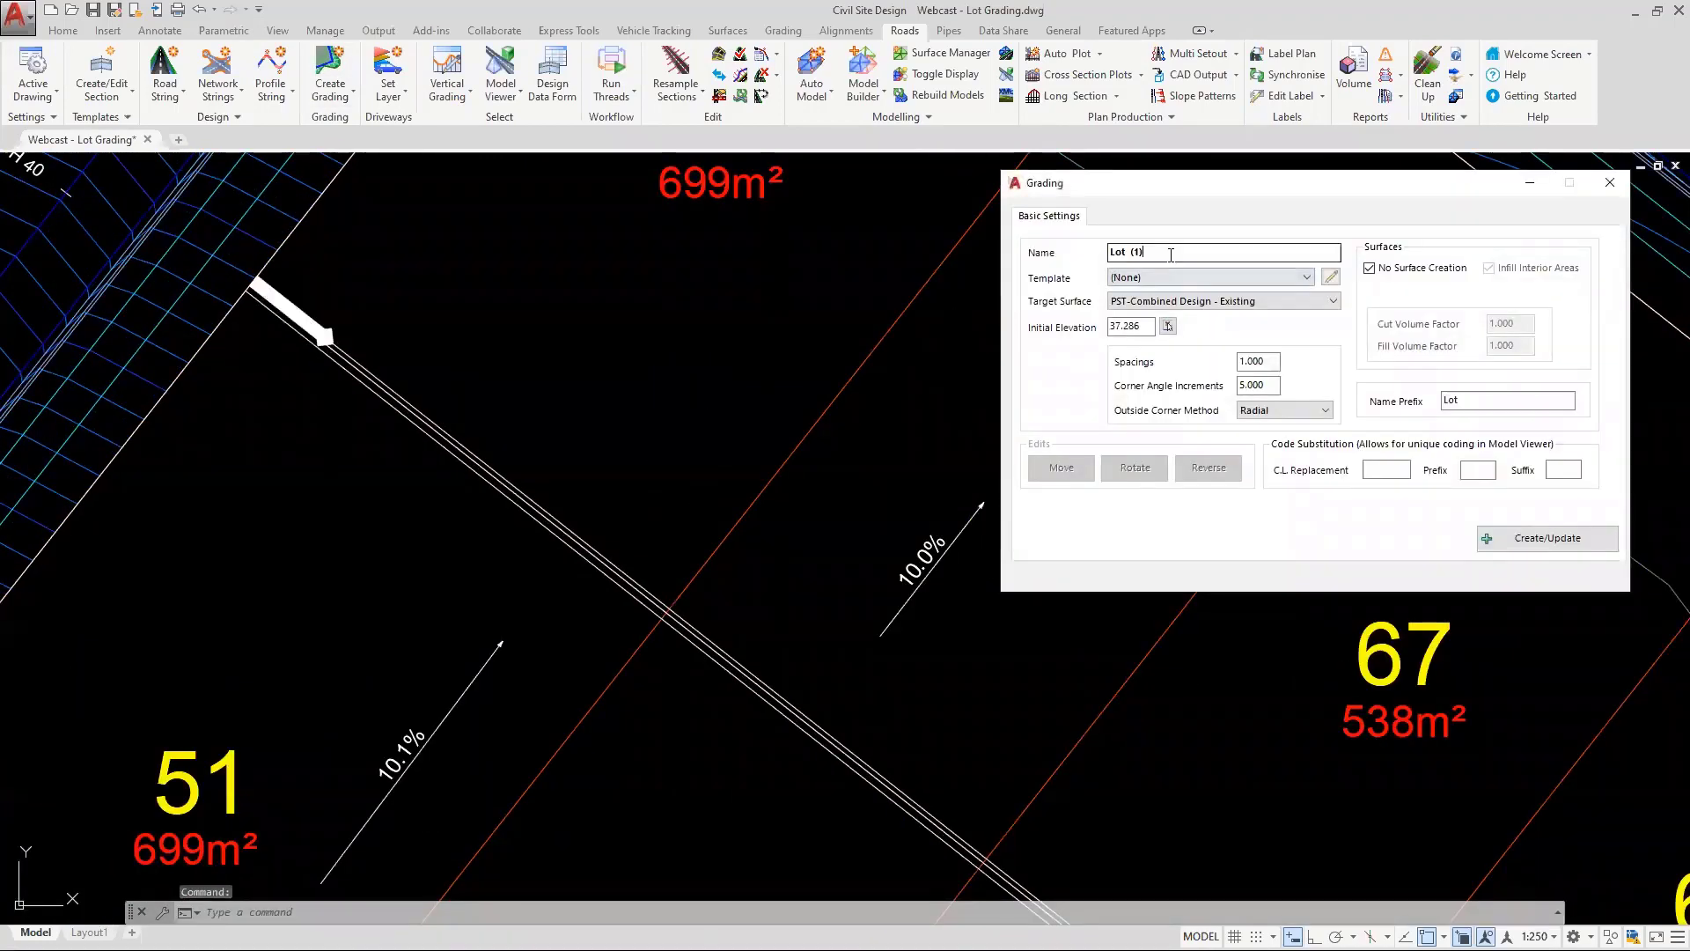
Name the grading Bottom of Wall and assign it the Wall - Bottom template
text(Top)
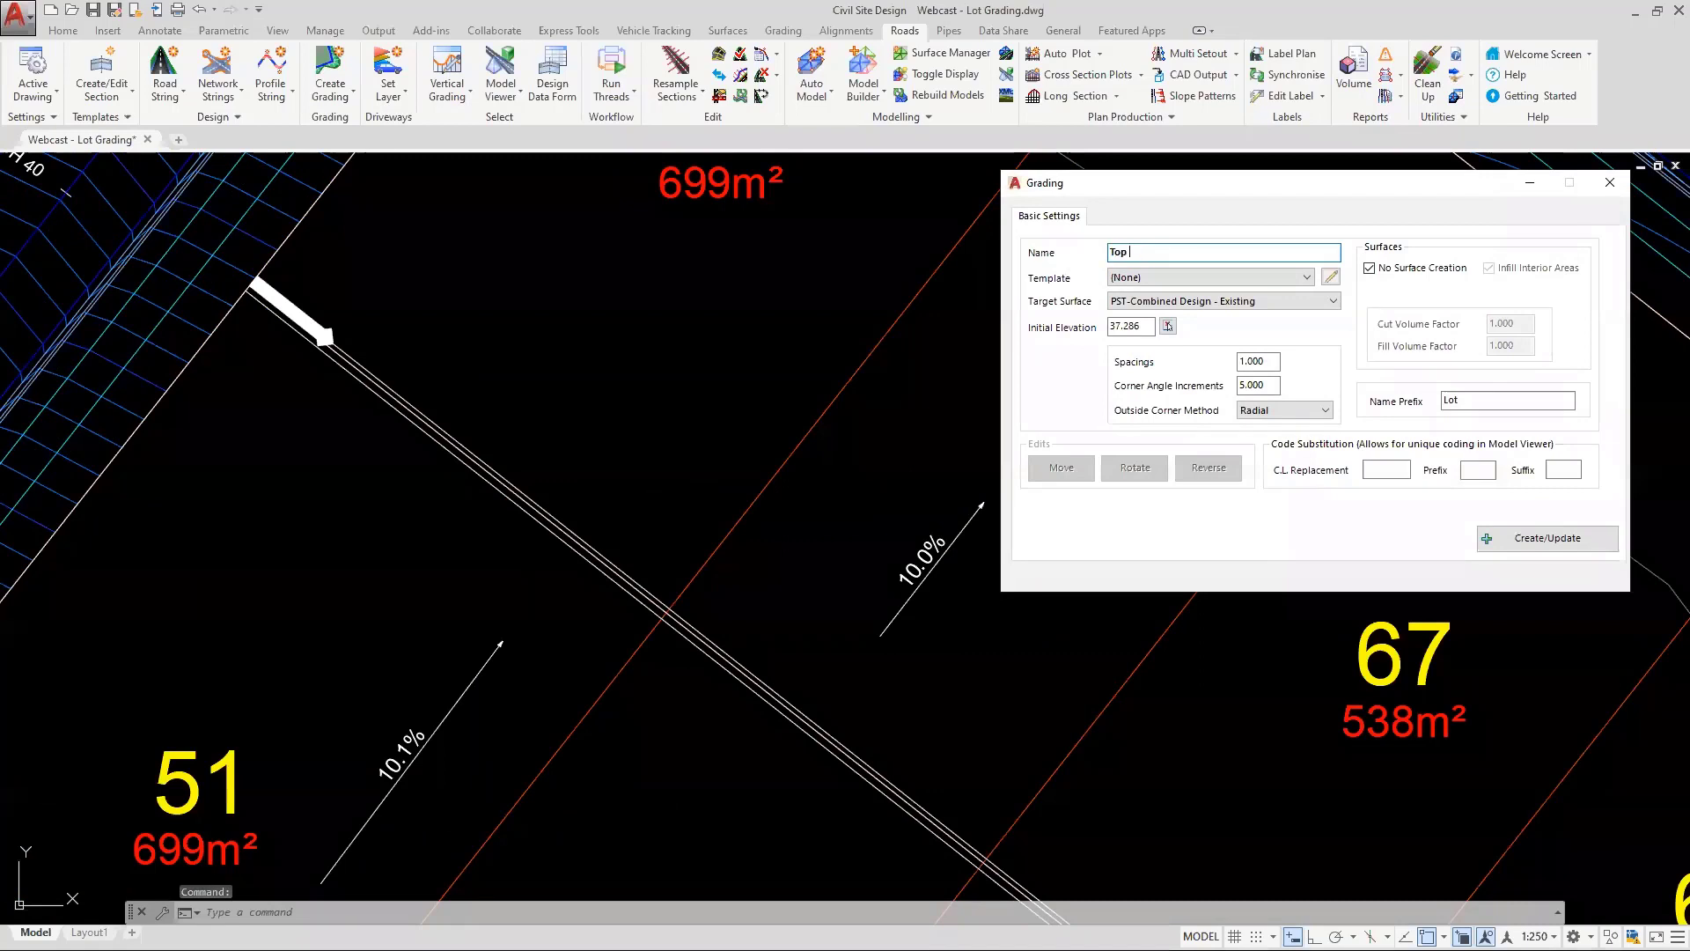
key(BackSpace)
key(BackSpace)
key(BackSpace)
key(BackSpace)
text(Bottom of Wall)
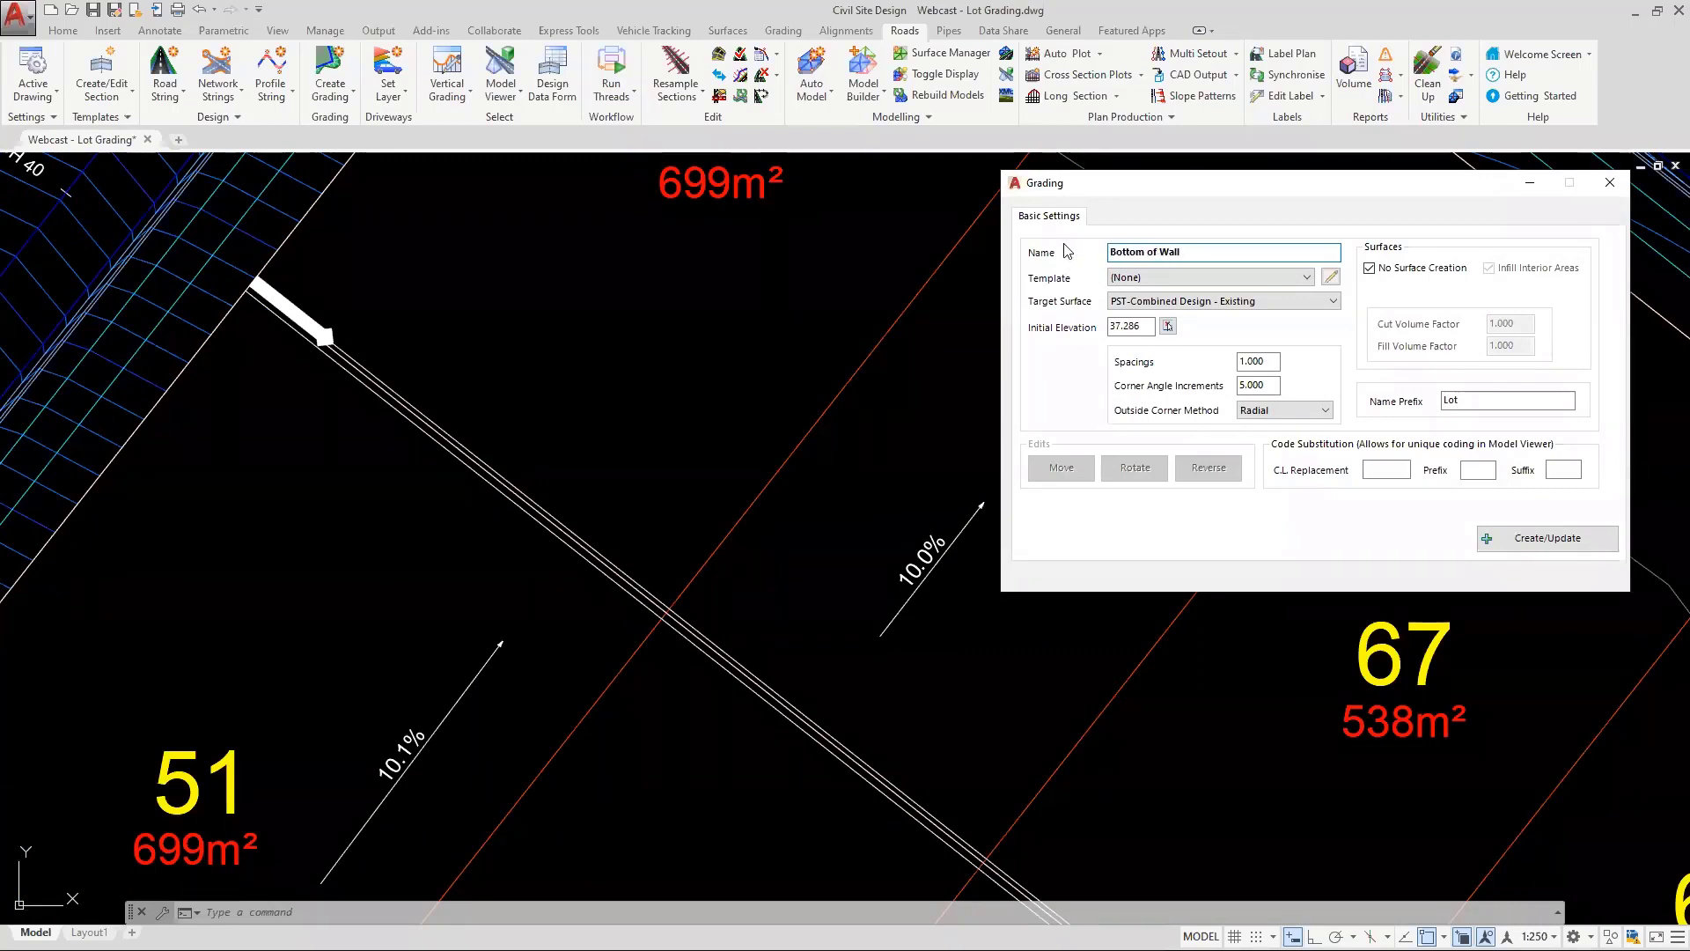
click(1153, 278)
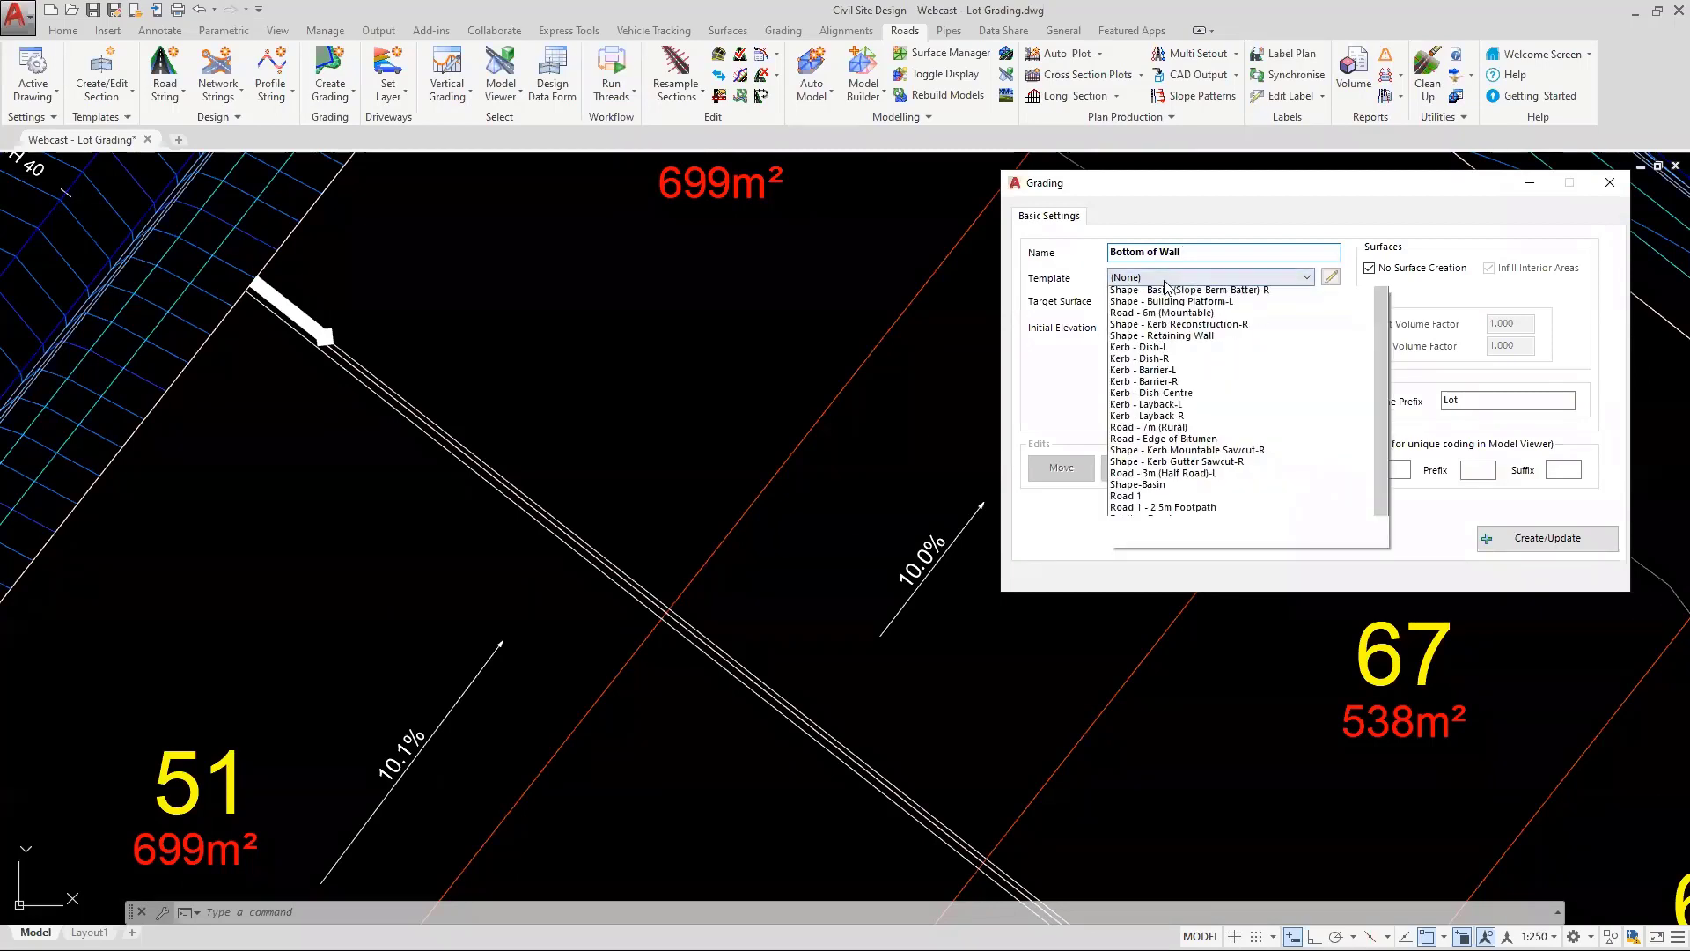
scroll(1153, 572, down, 5)
click(1154, 626)
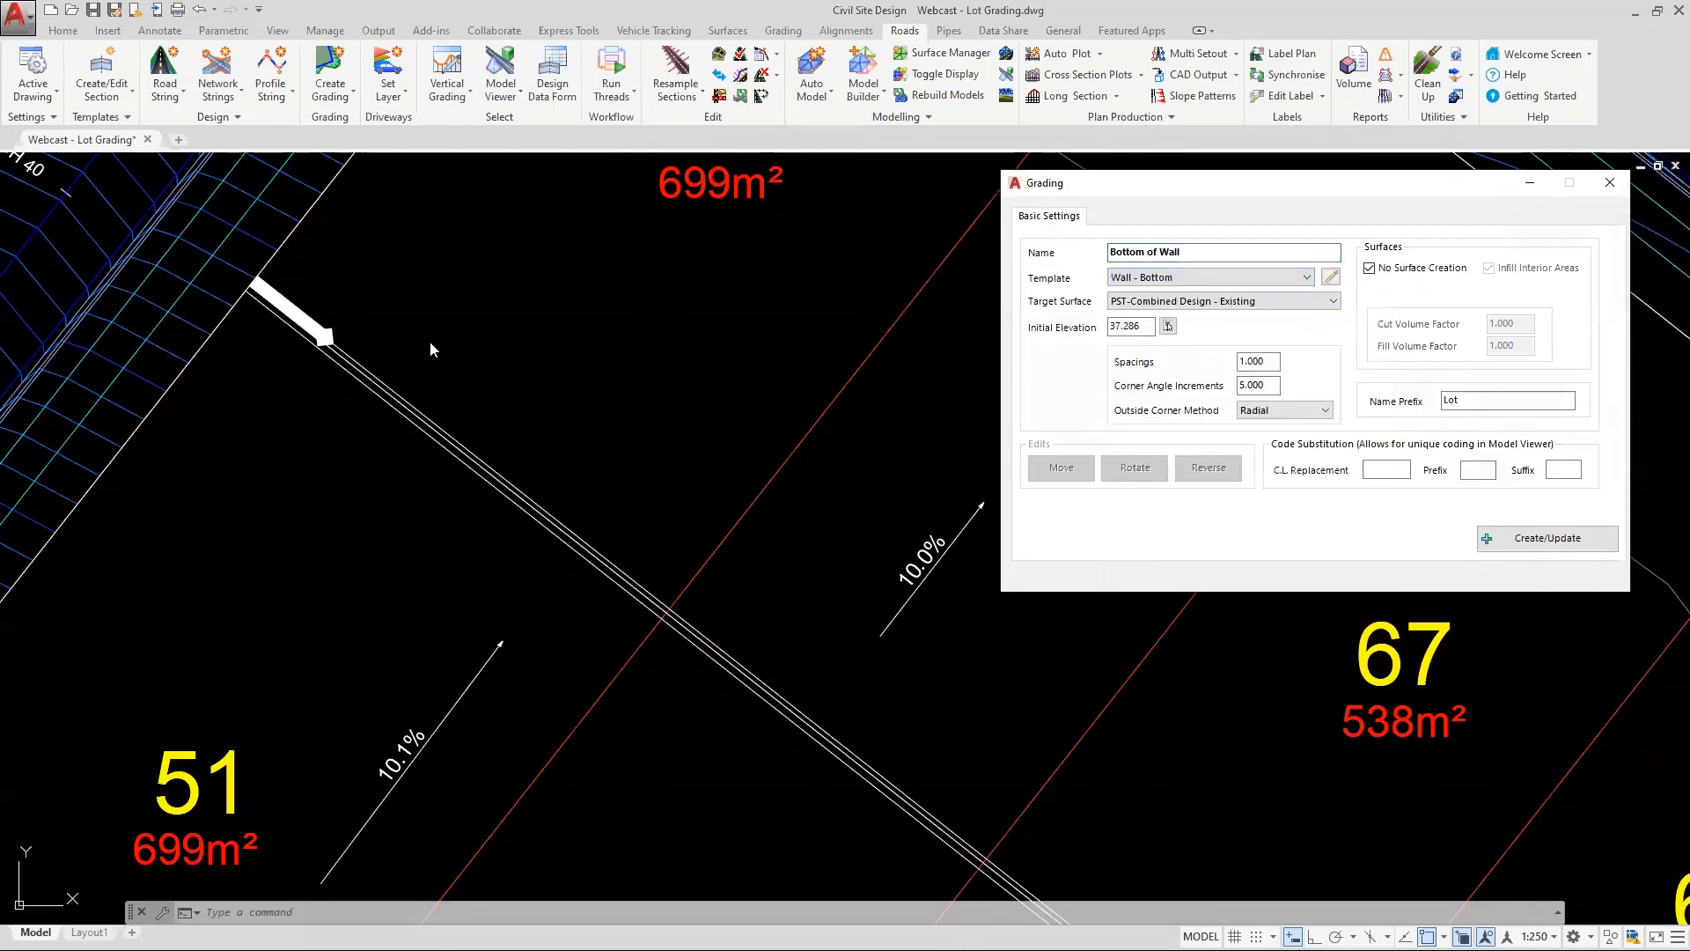
click(419, 316)
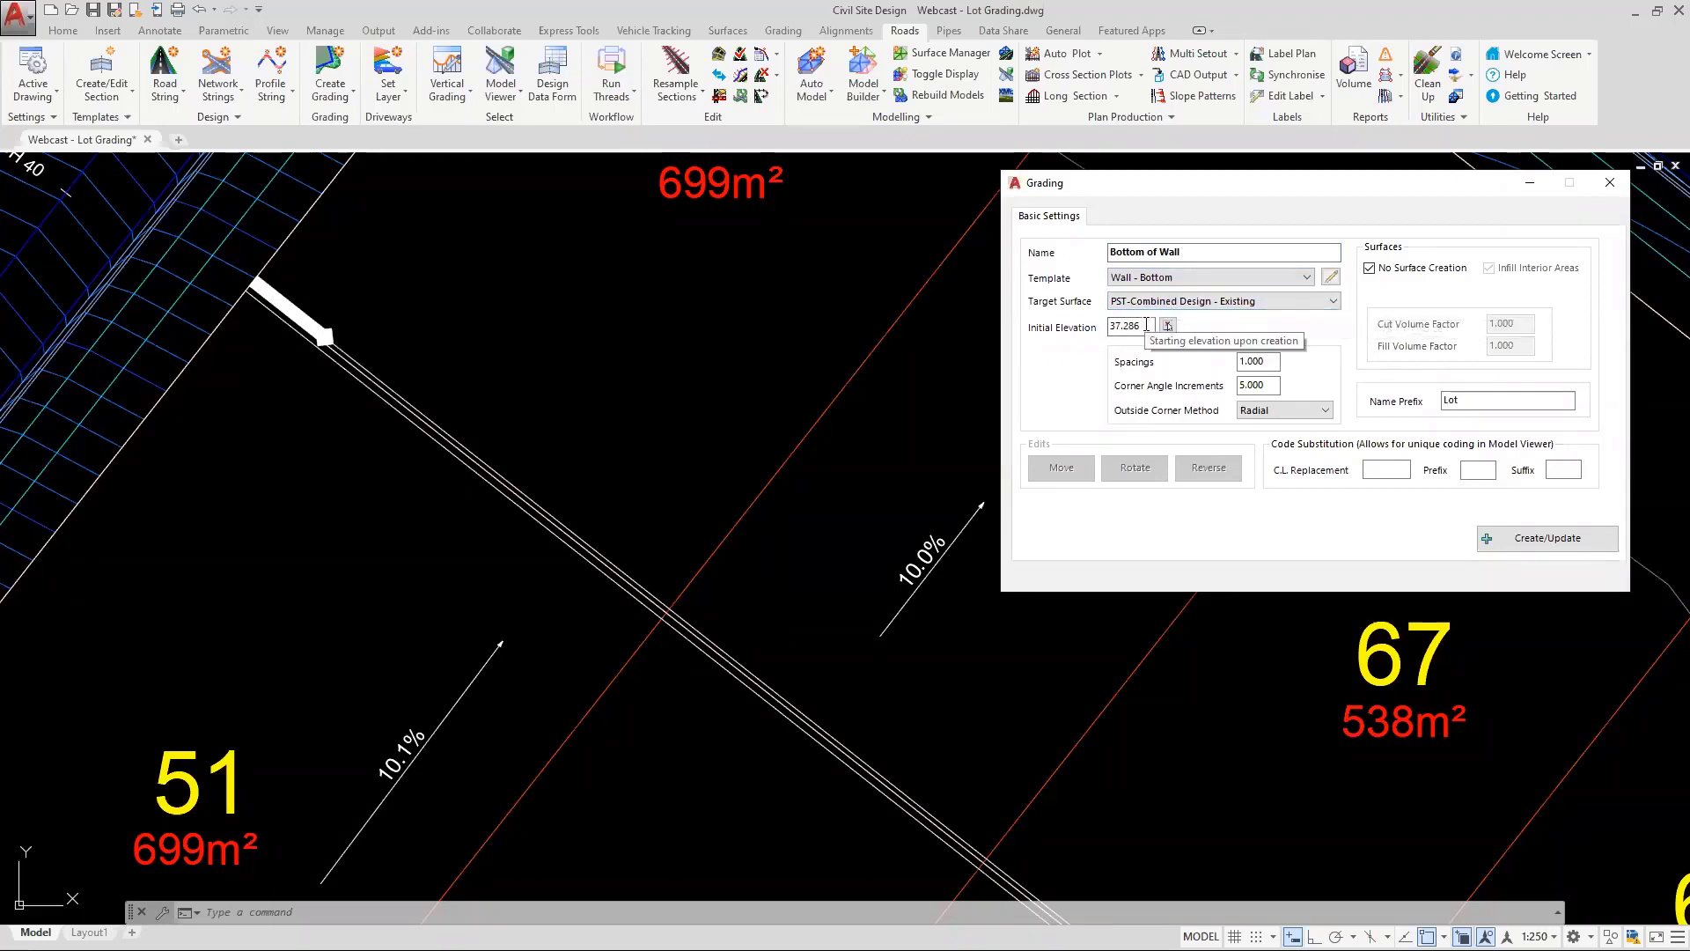
Set the grading's spacings to 5 and its C.L. code replacement to bw, and create the grading
drag(1274, 366, 1178, 368)
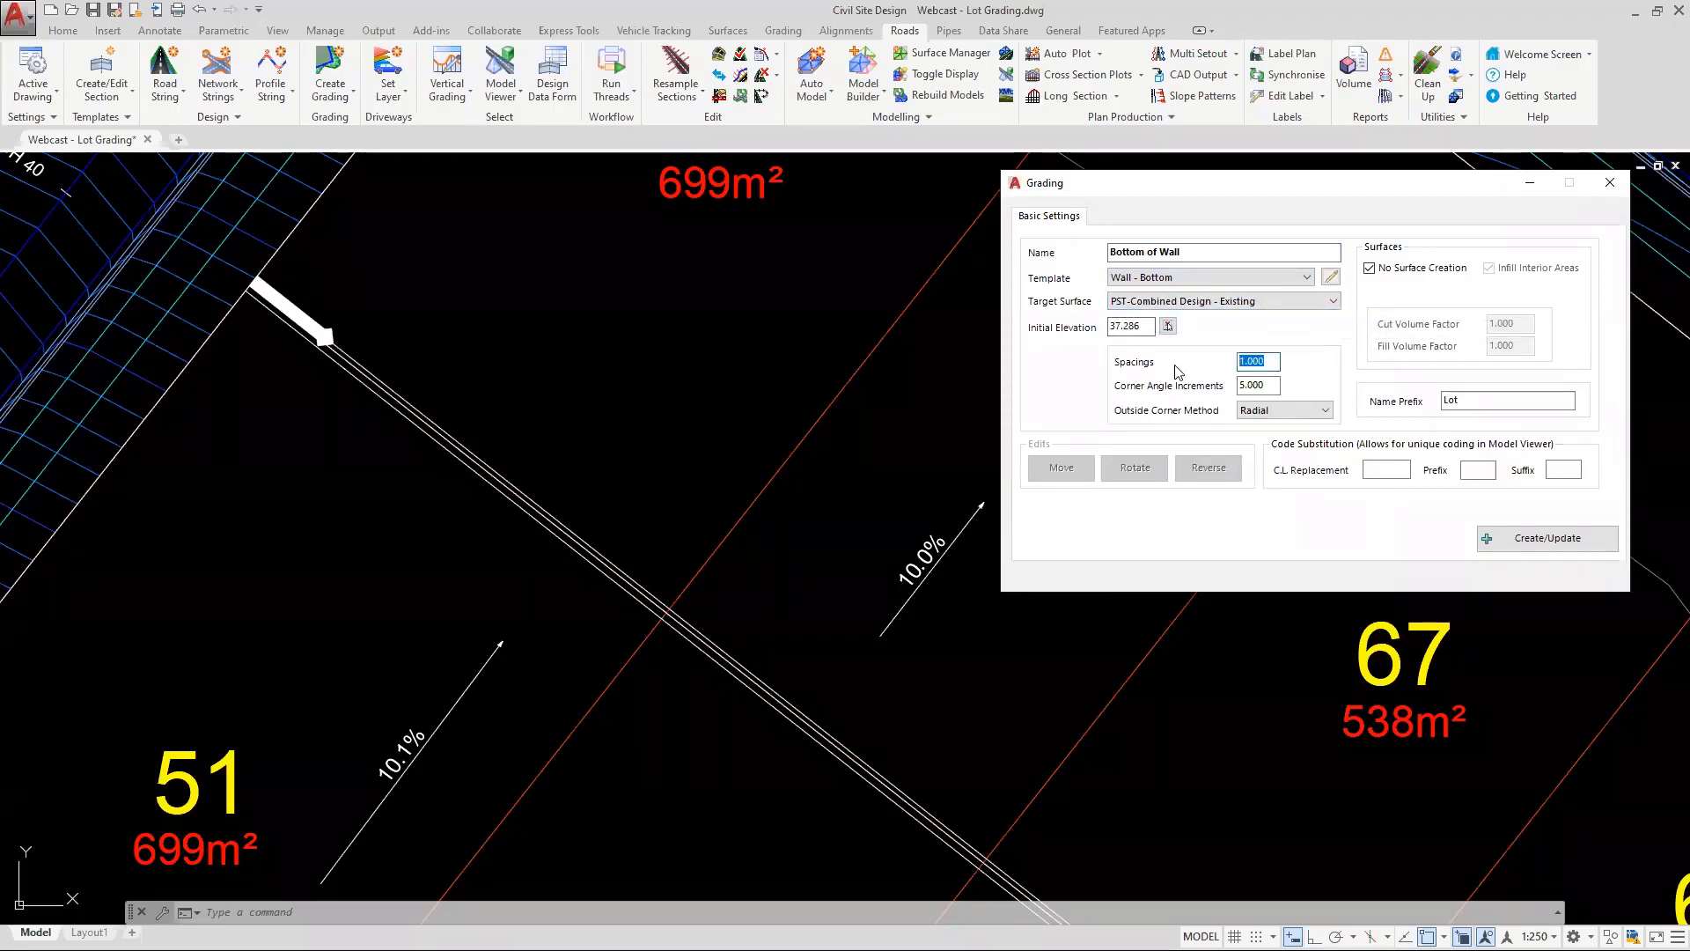
text(5)
click(1383, 470)
click(1380, 471)
click(1543, 539)
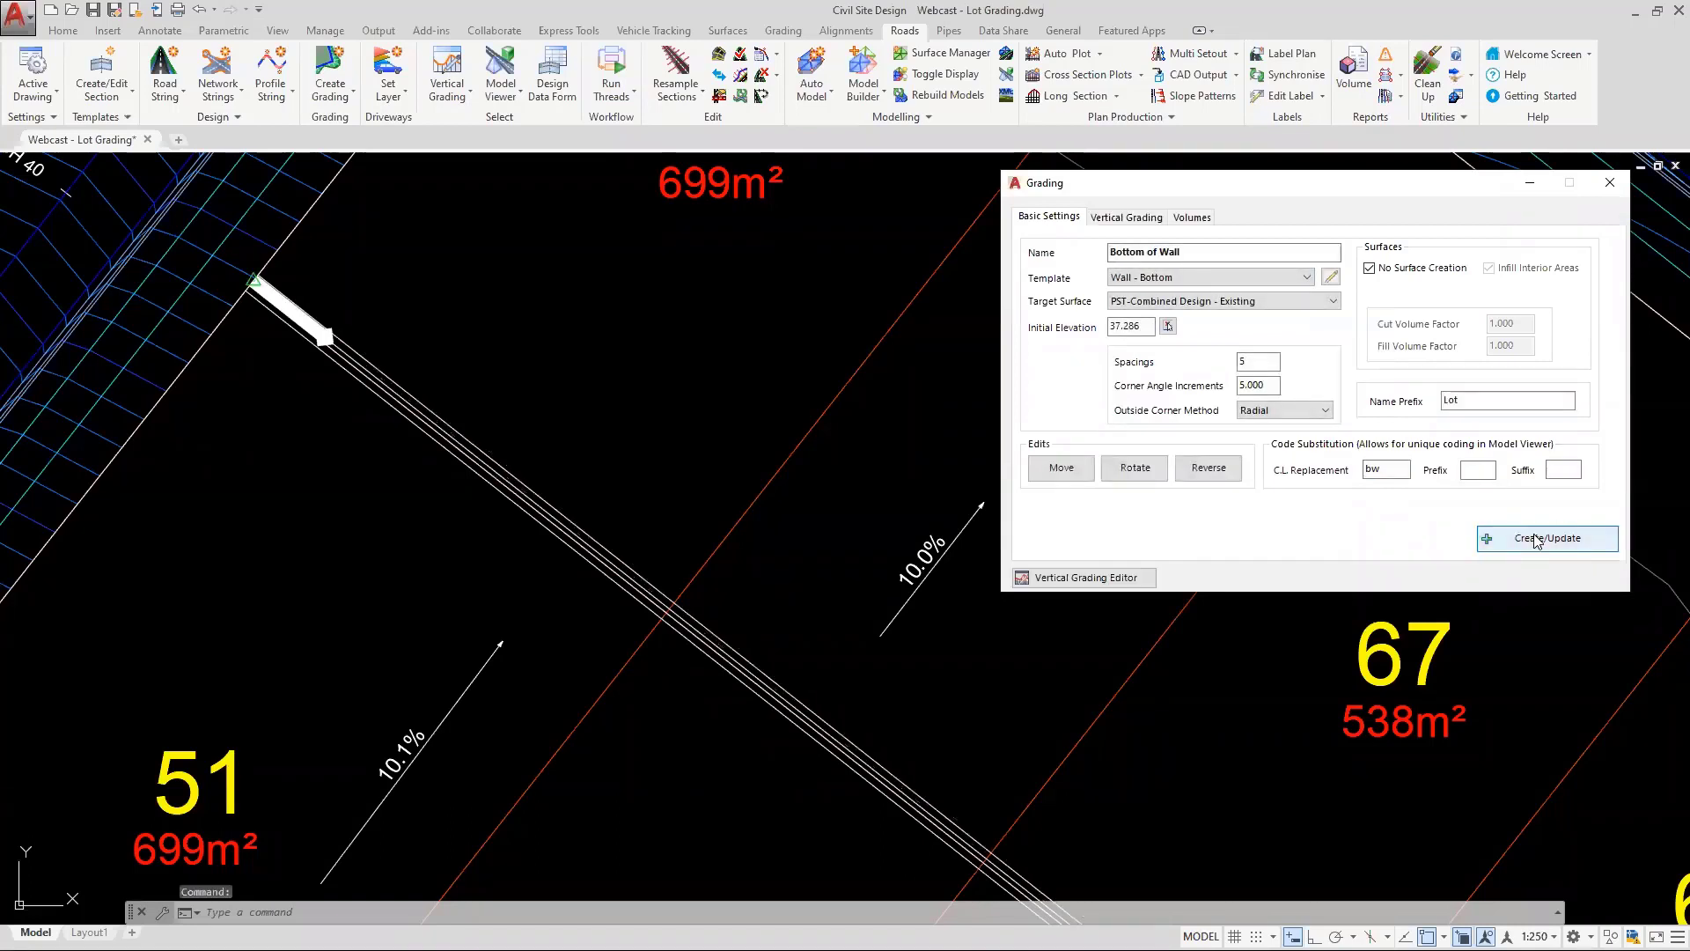
Open the vertical grading editor for Bottom of Wall, close the grading settings, and enlarge and reposition the profile window
click(1116, 579)
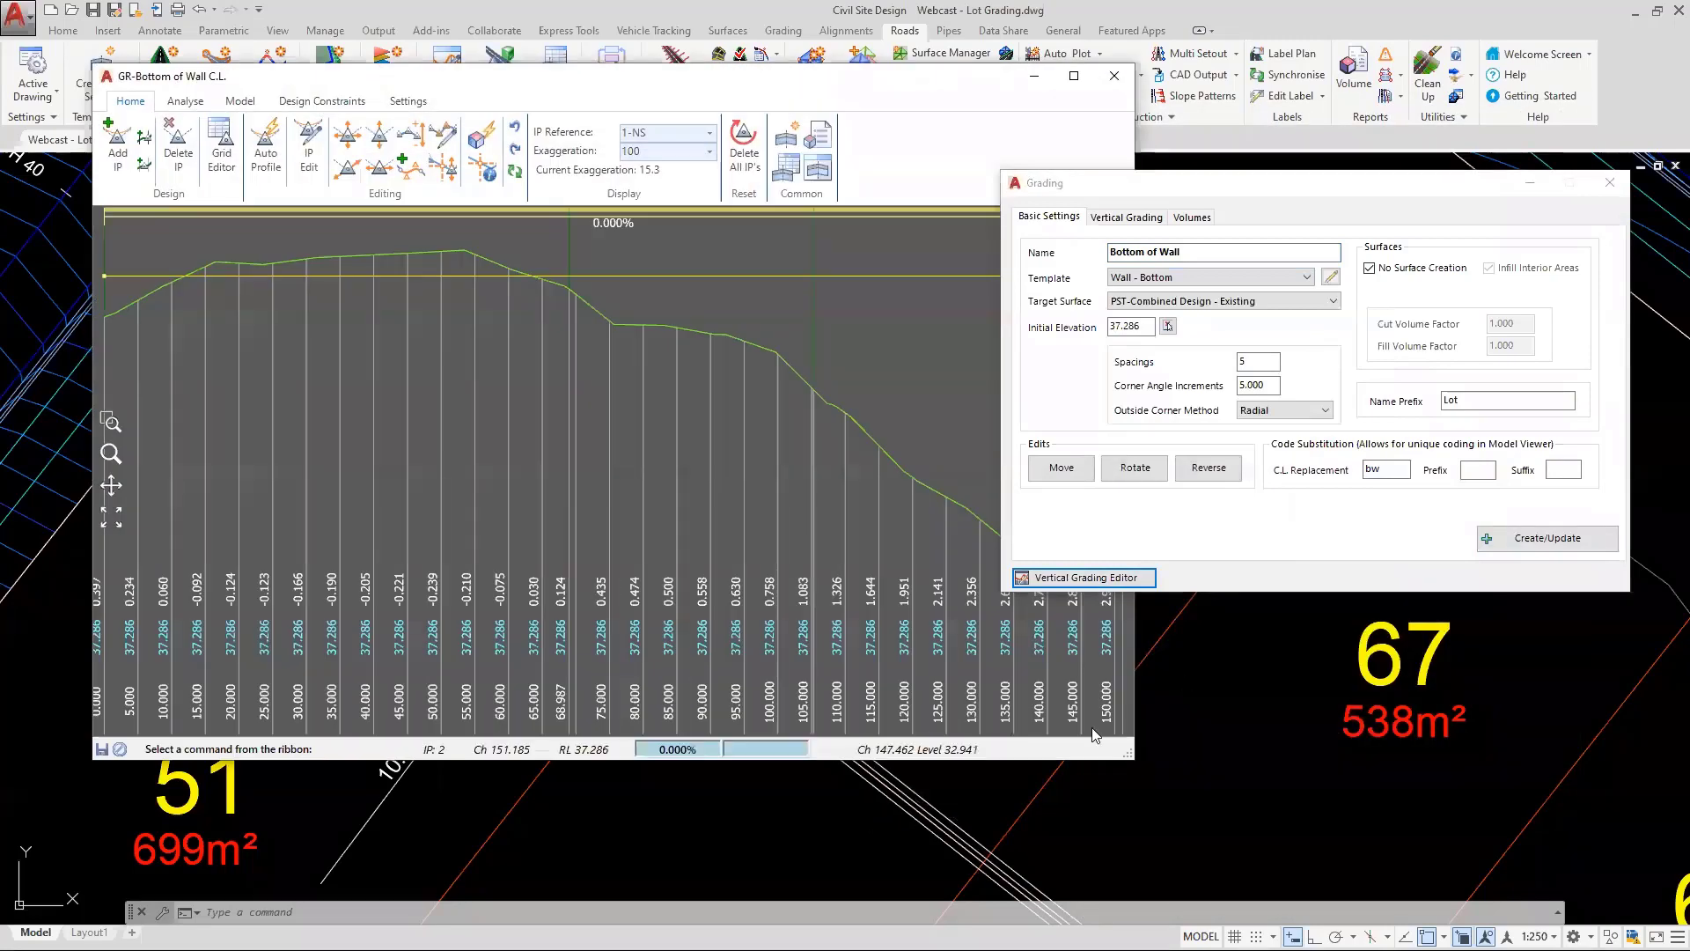
drag(1125, 752, 1211, 833)
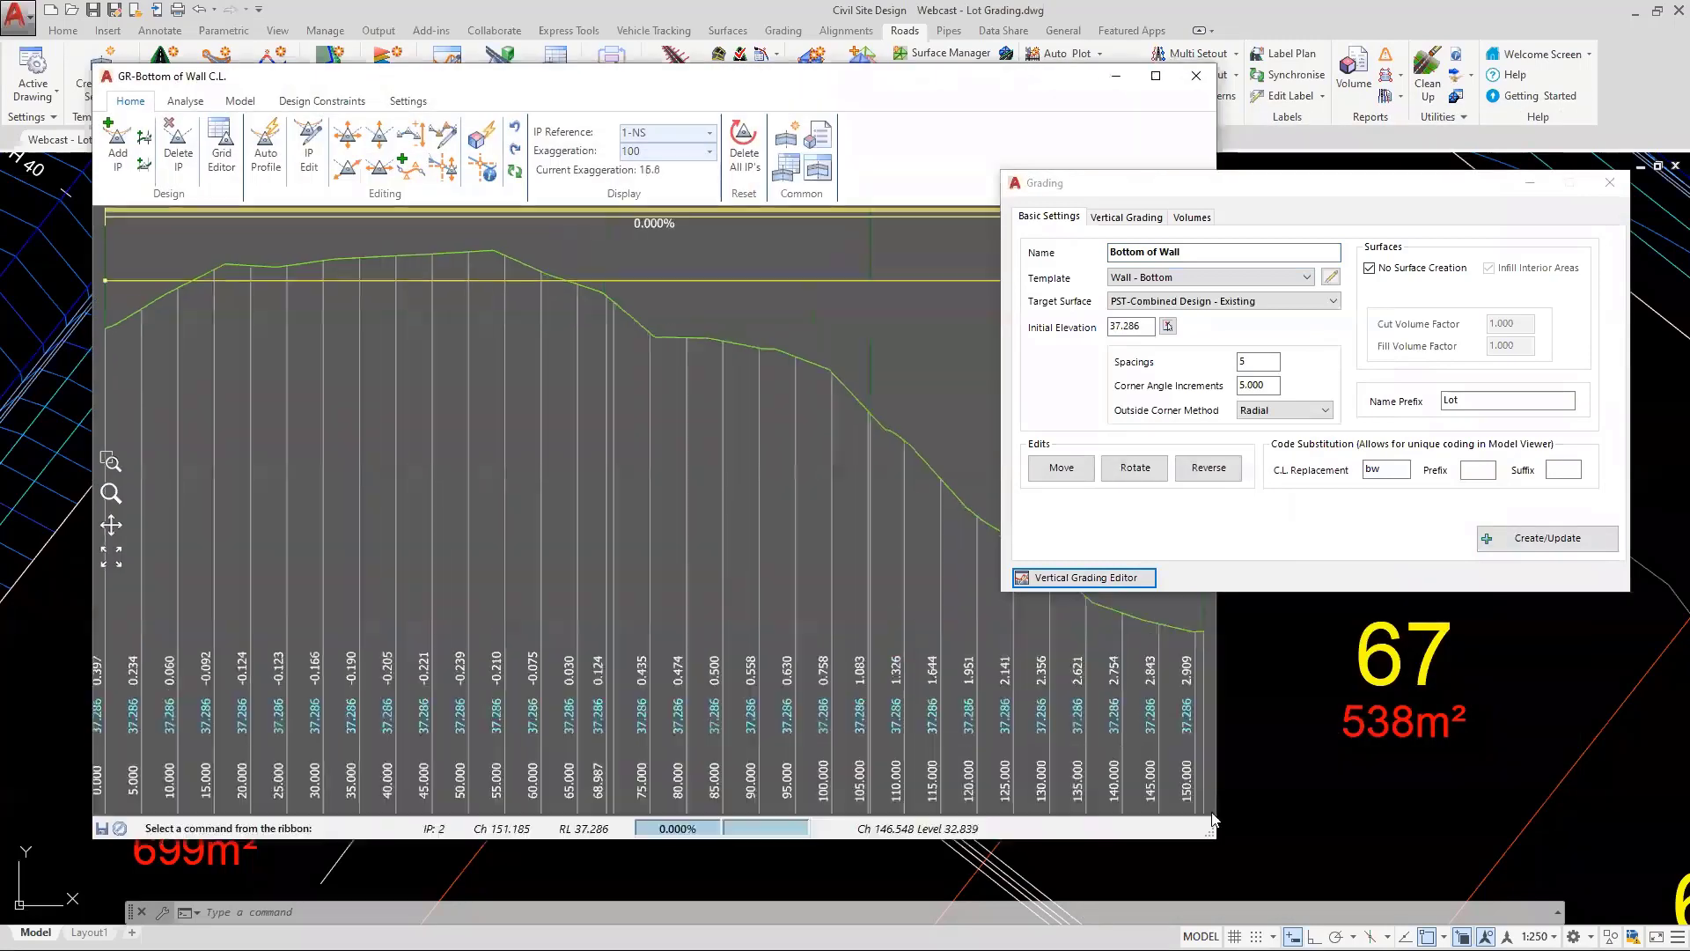
click(1607, 185)
click(1608, 184)
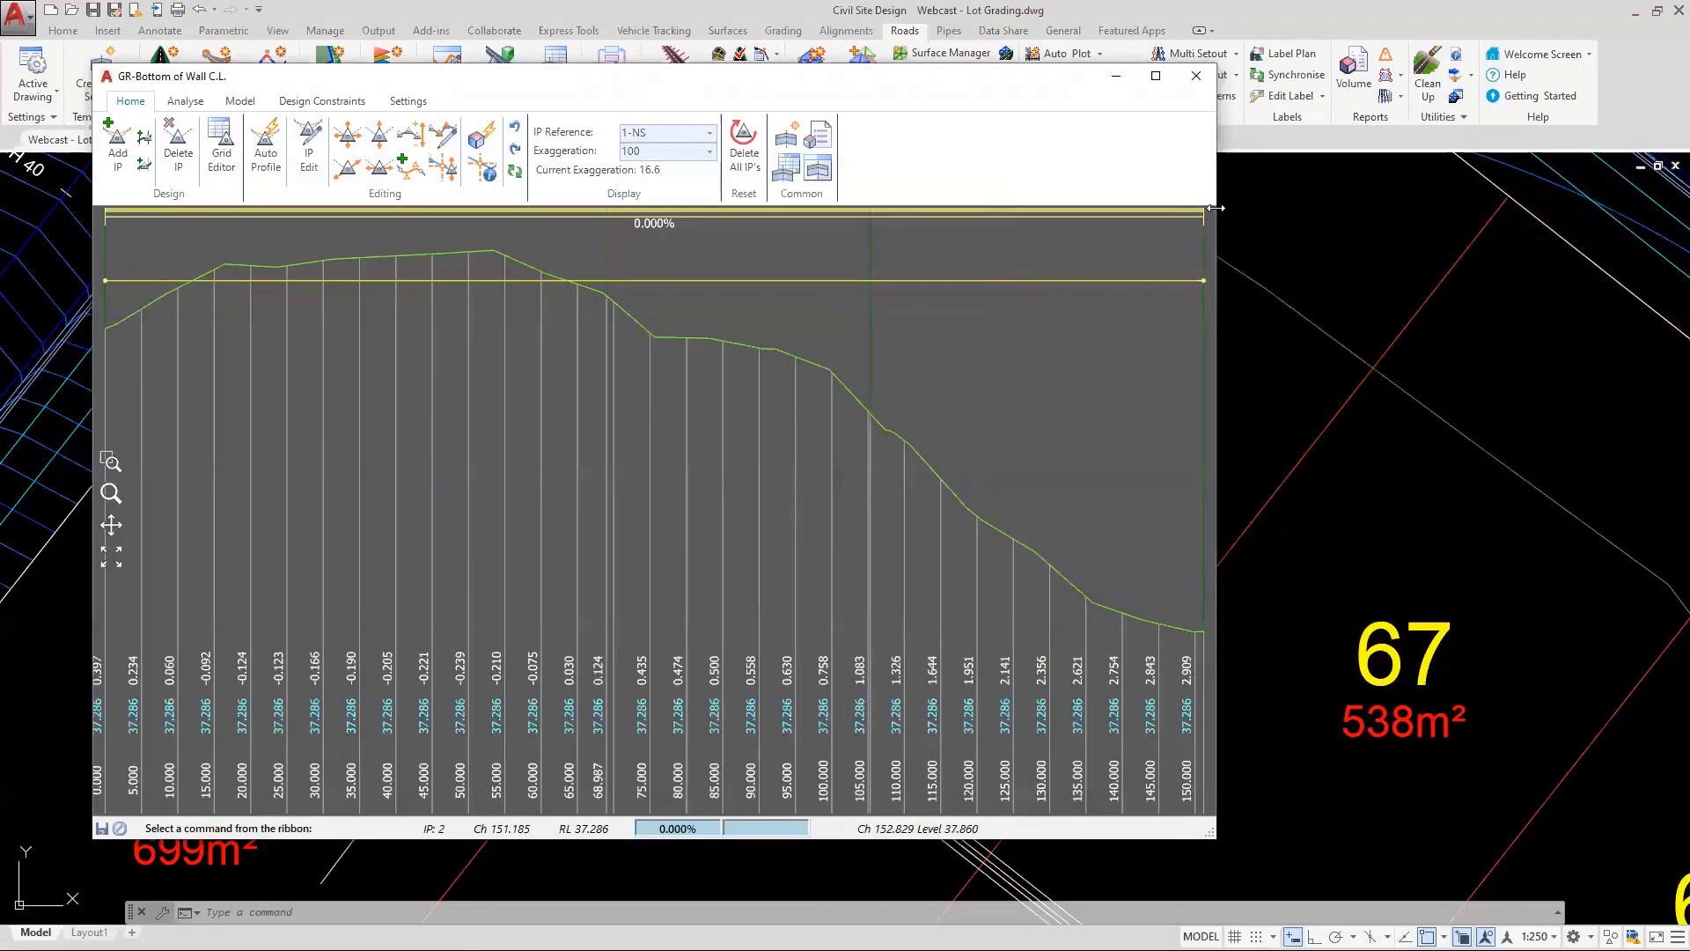
drag(1216, 208, 1437, 208)
drag(1121, 75, 1183, 127)
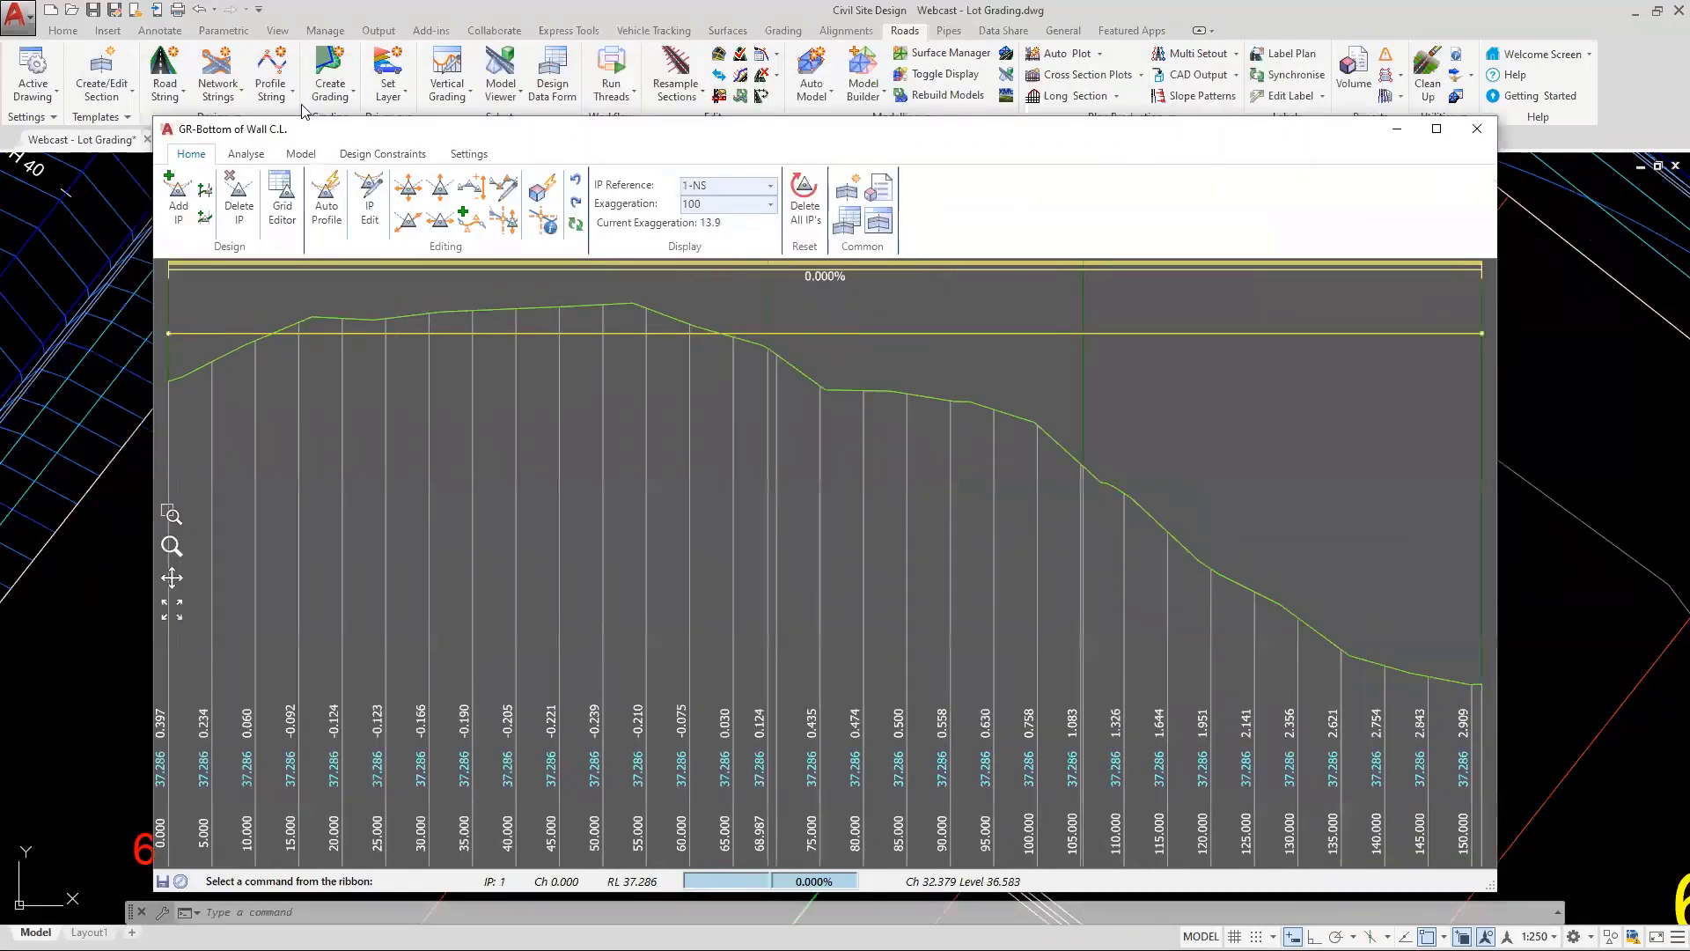
Add a Project Design (Code) design constraint named Bottom of wall +5%
click(382, 153)
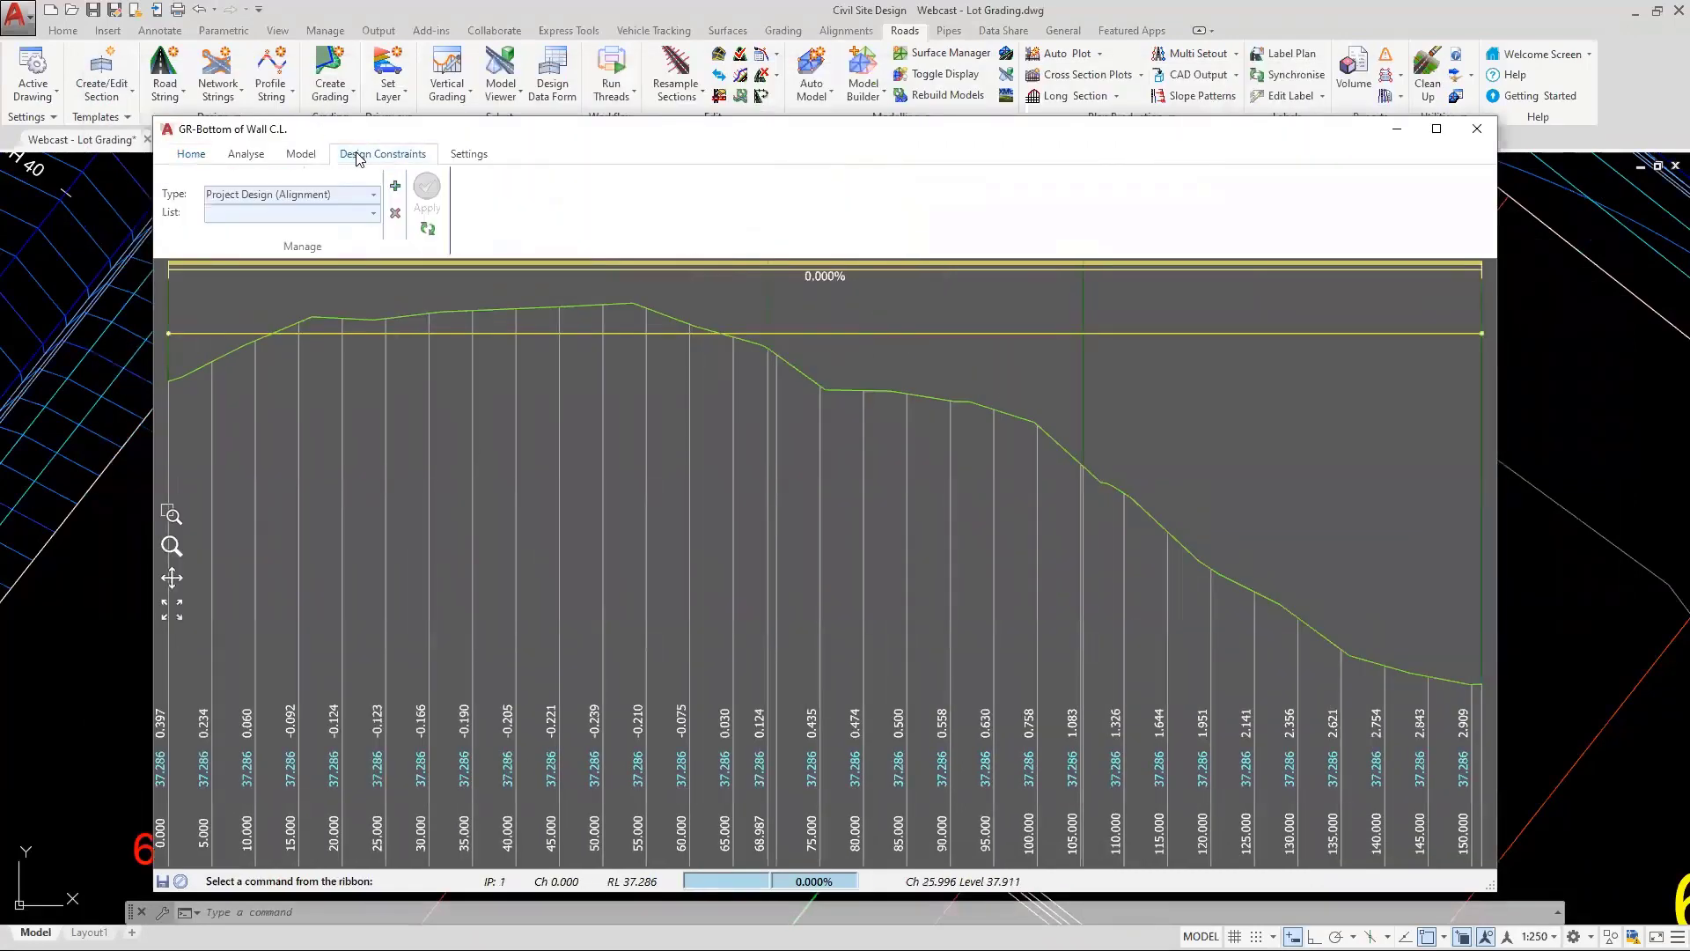
click(373, 195)
click(297, 234)
click(394, 187)
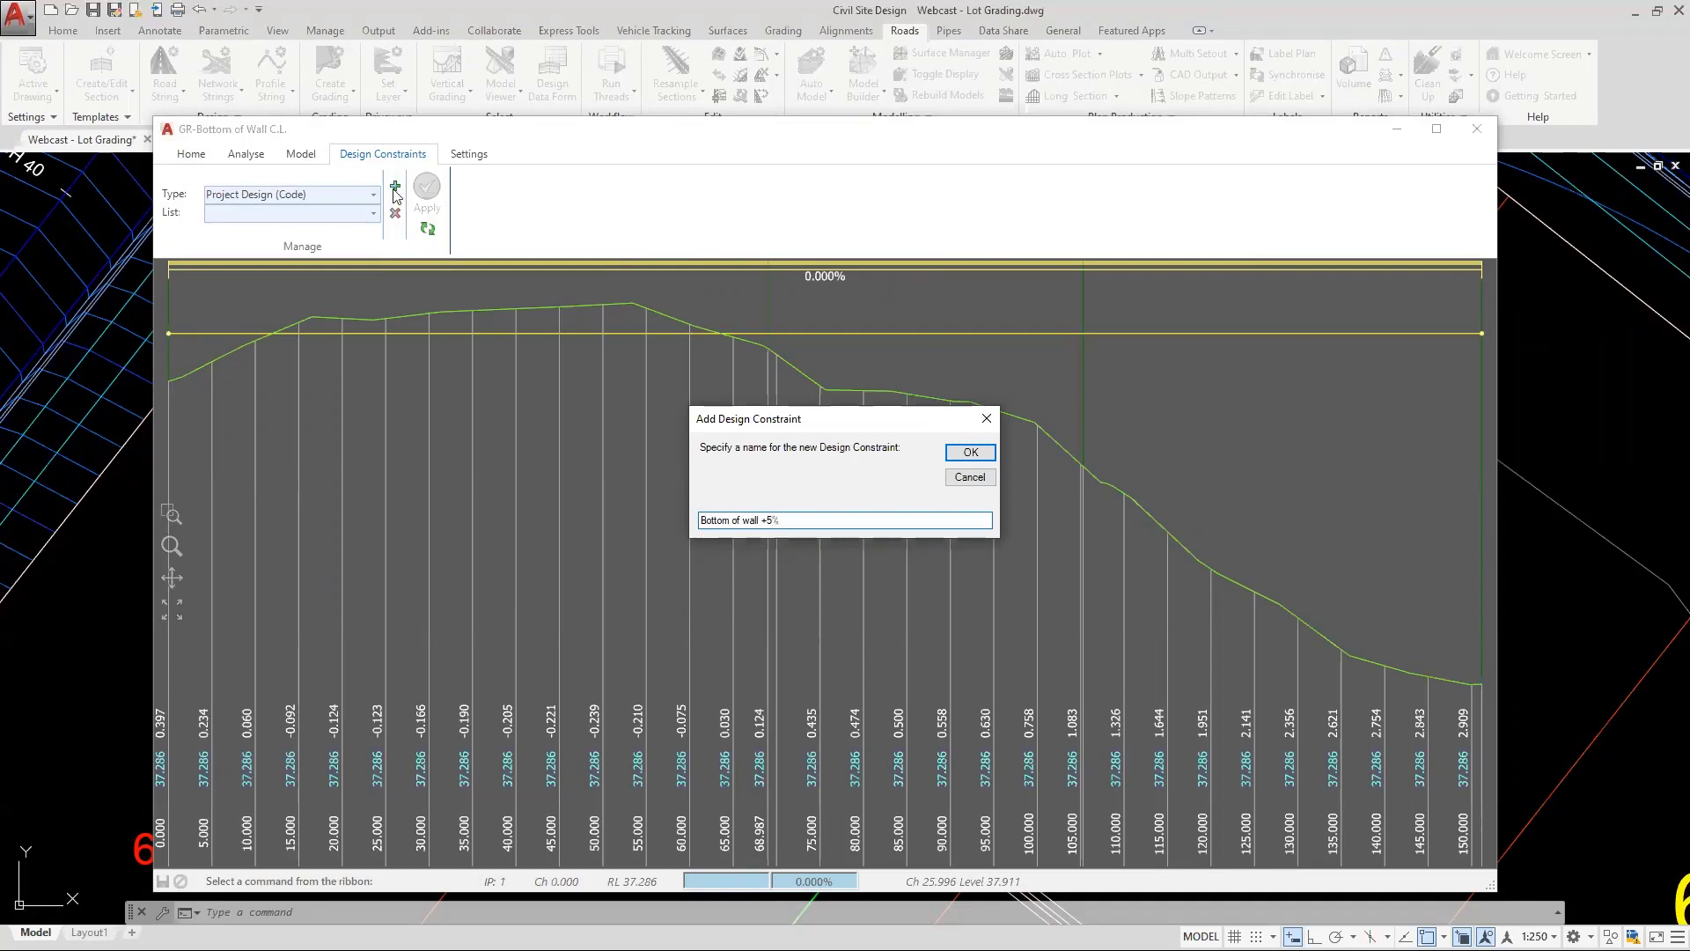
click(965, 453)
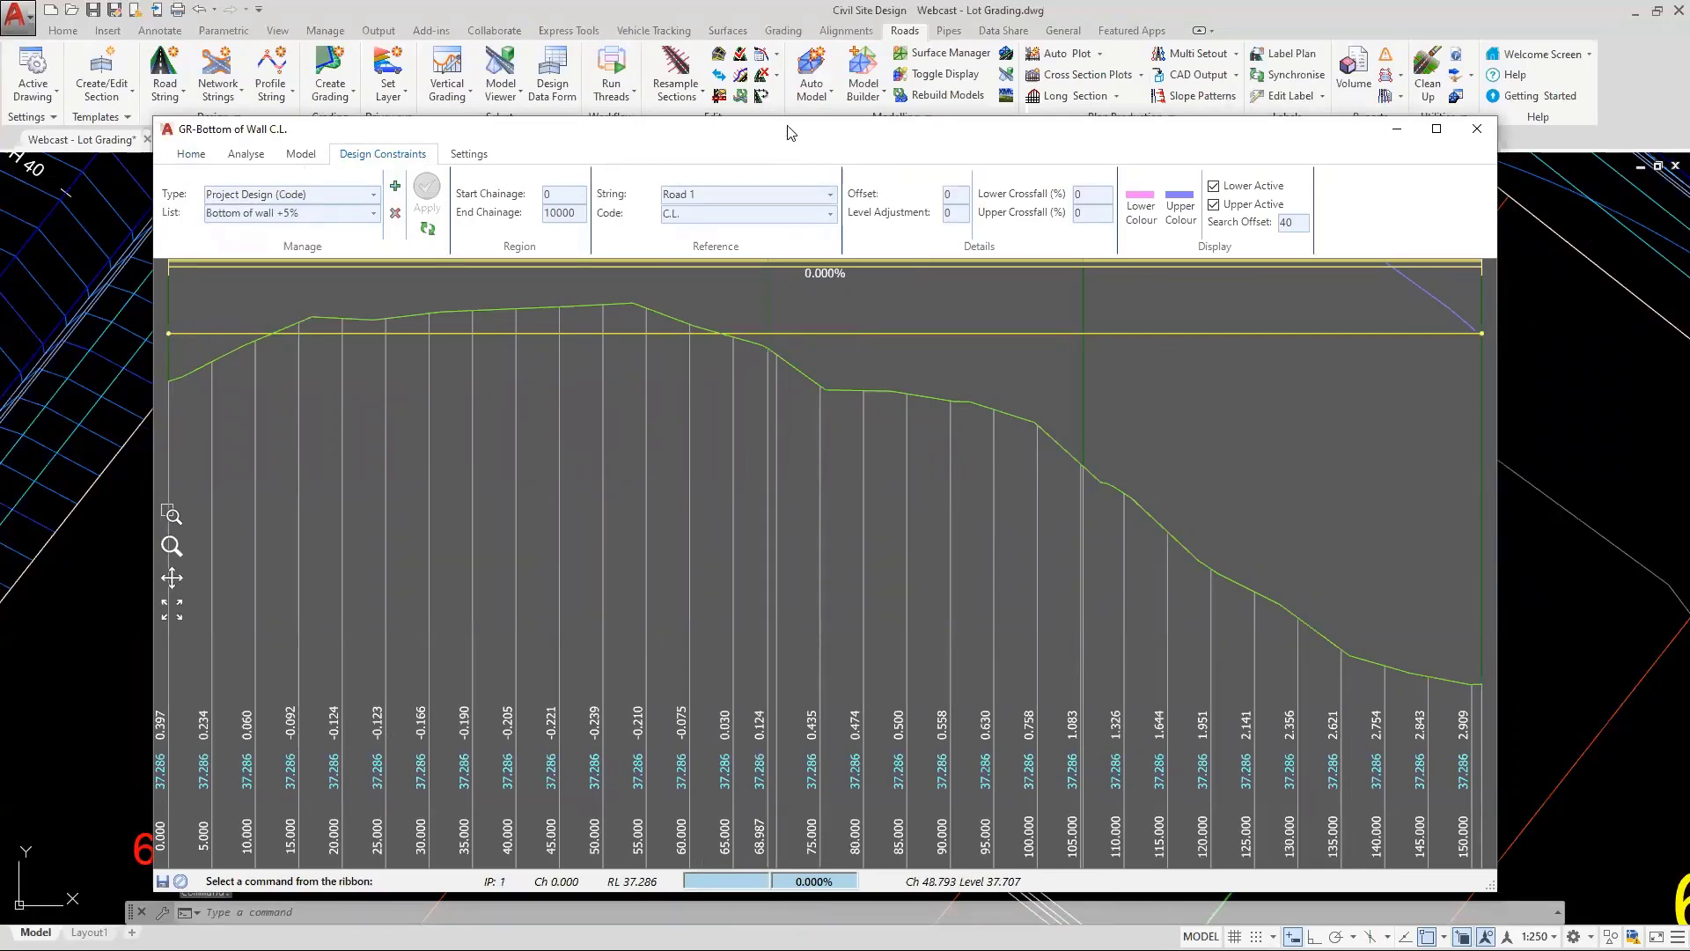
Check the road fronting lots 66 to 69 in plan, and set the profile's vertical exaggeration to 2.0
drag(788, 140, 344, 172)
scroll(1245, 517, down, 3)
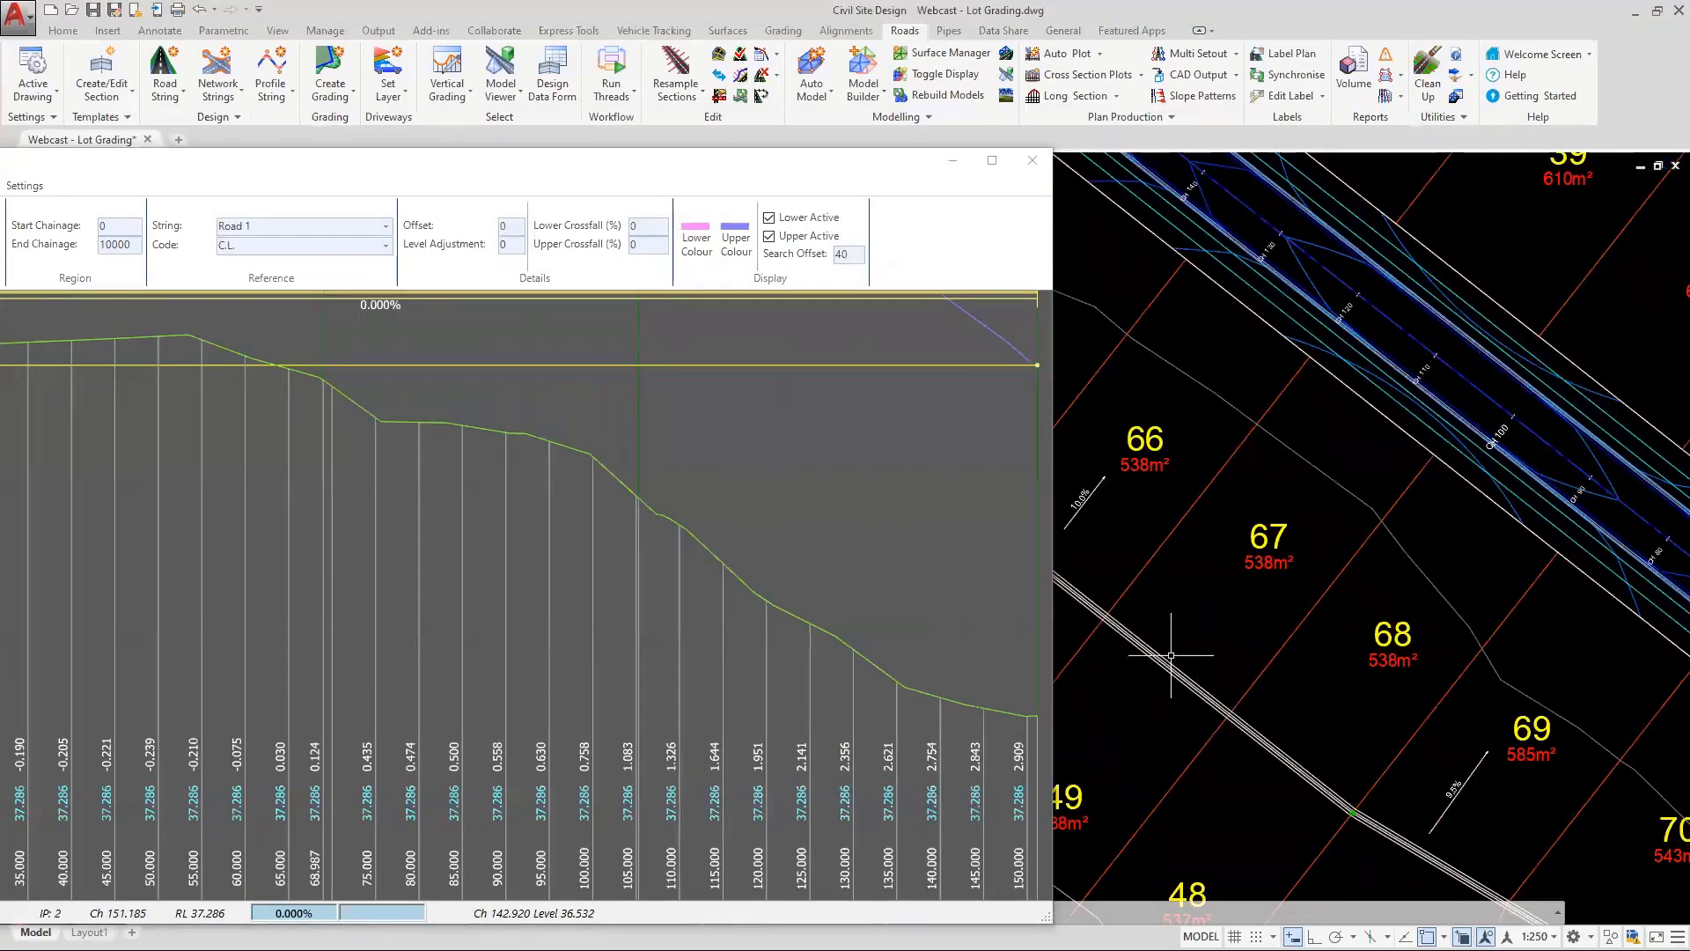
mouse_move(1356, 391)
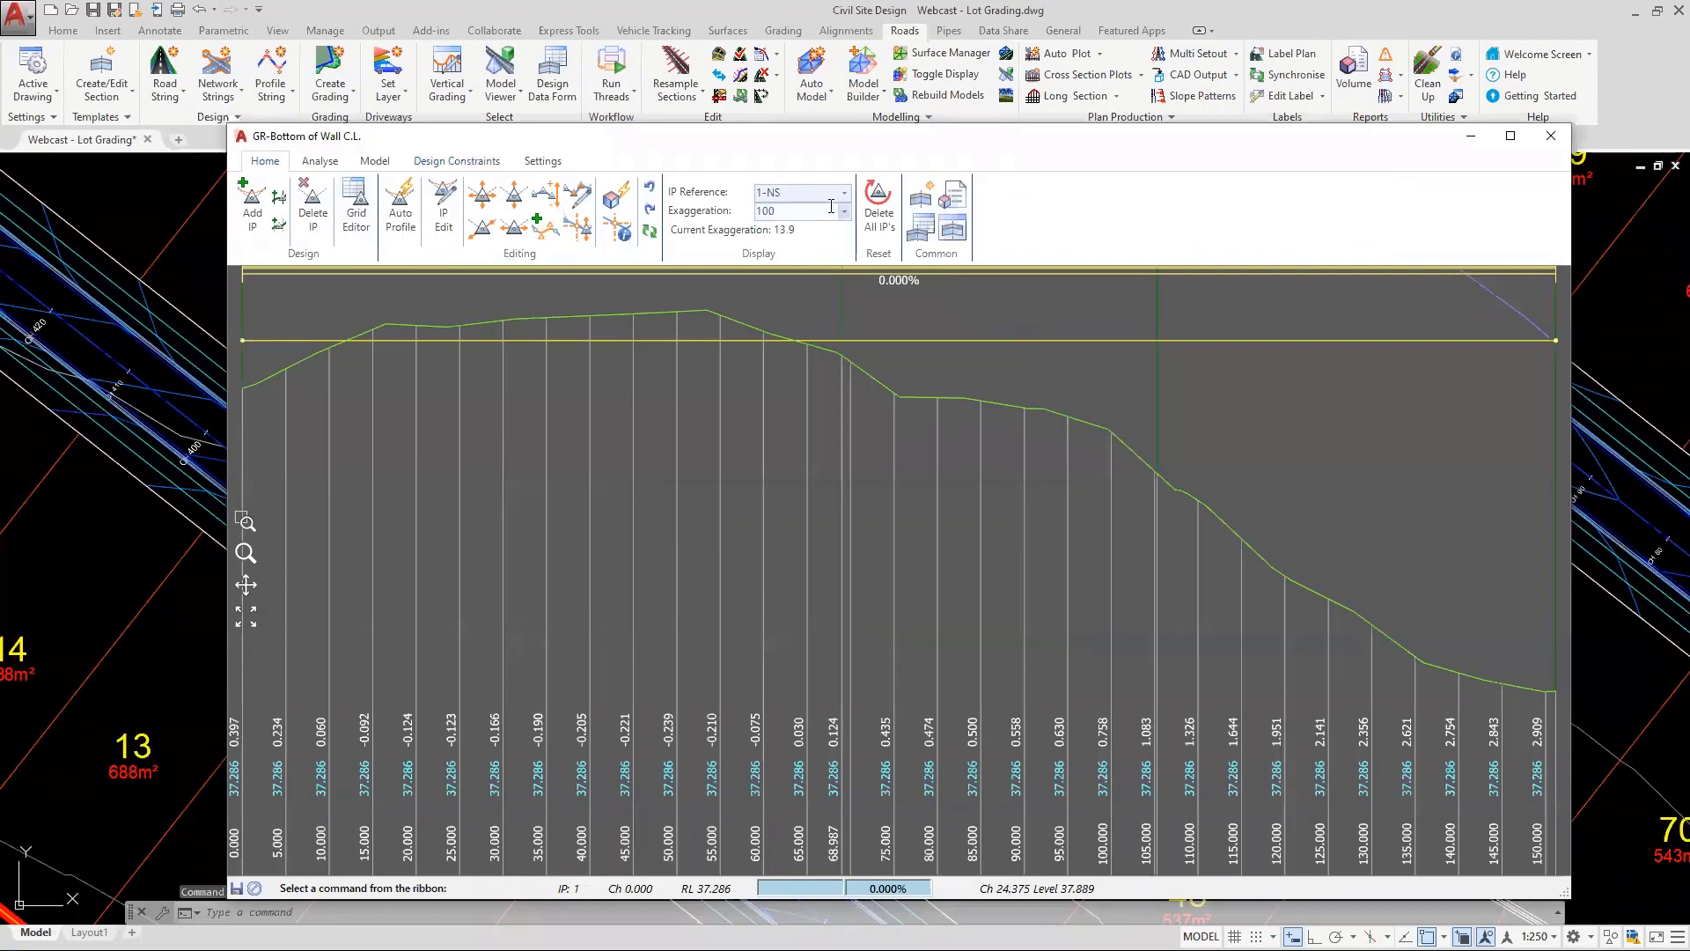
click(845, 214)
click(815, 285)
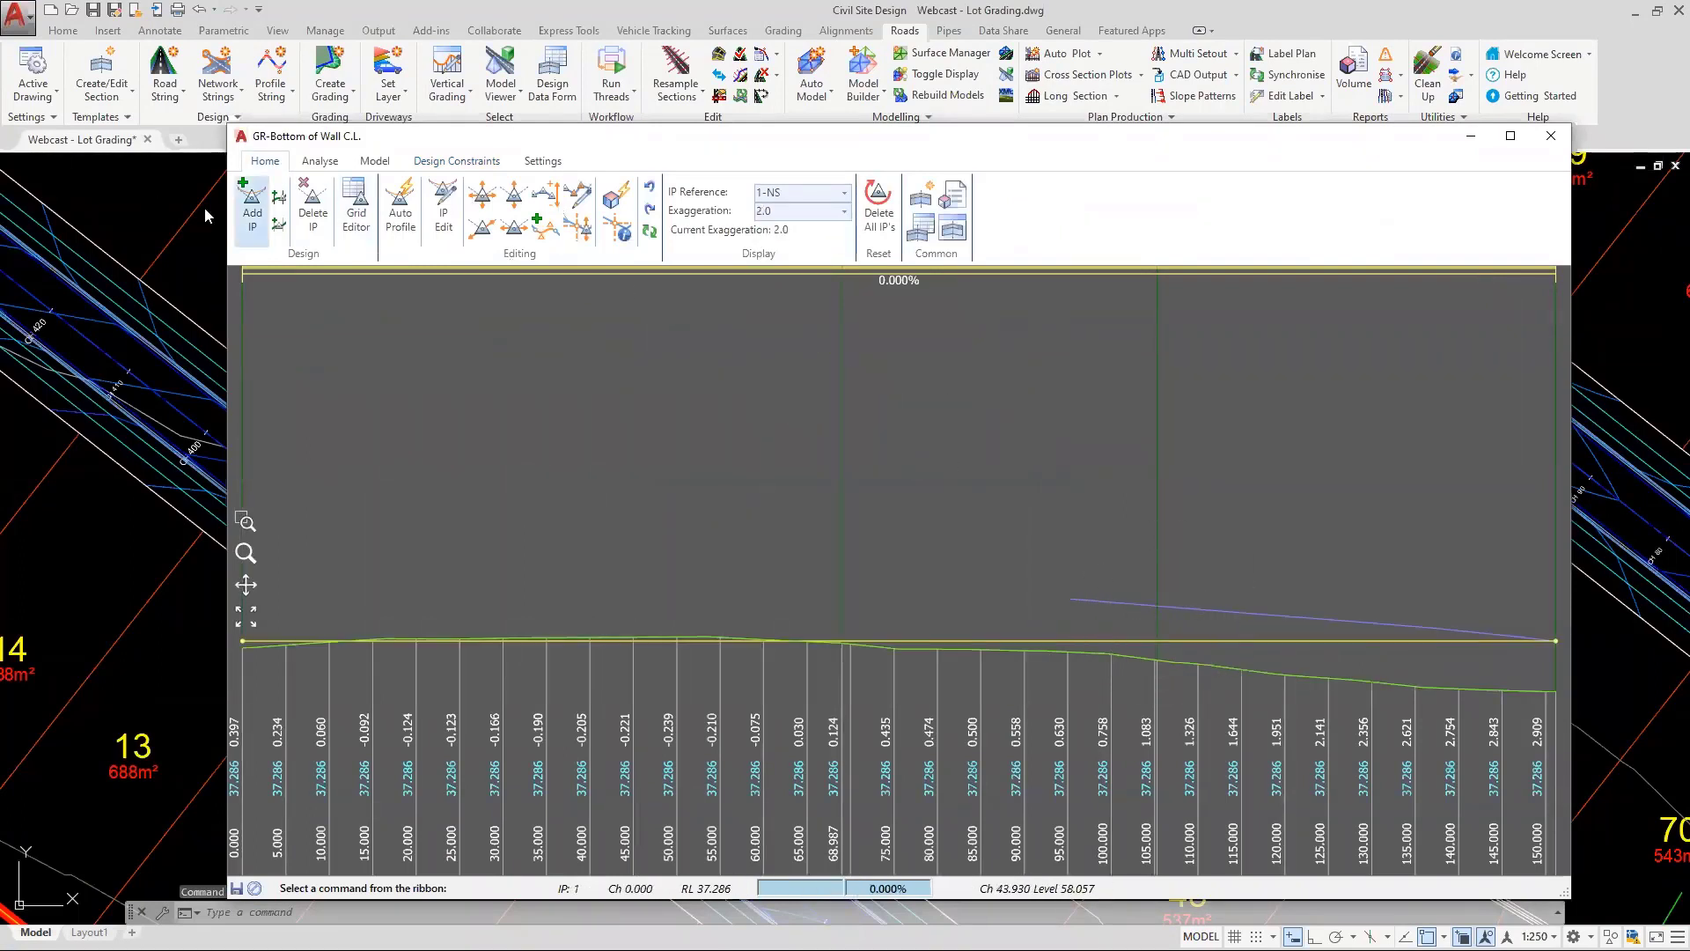
Reference the Bottom of wall +5% constraint to Road 2's LBDY code, apply it, and compare its line with the design profile
click(464, 161)
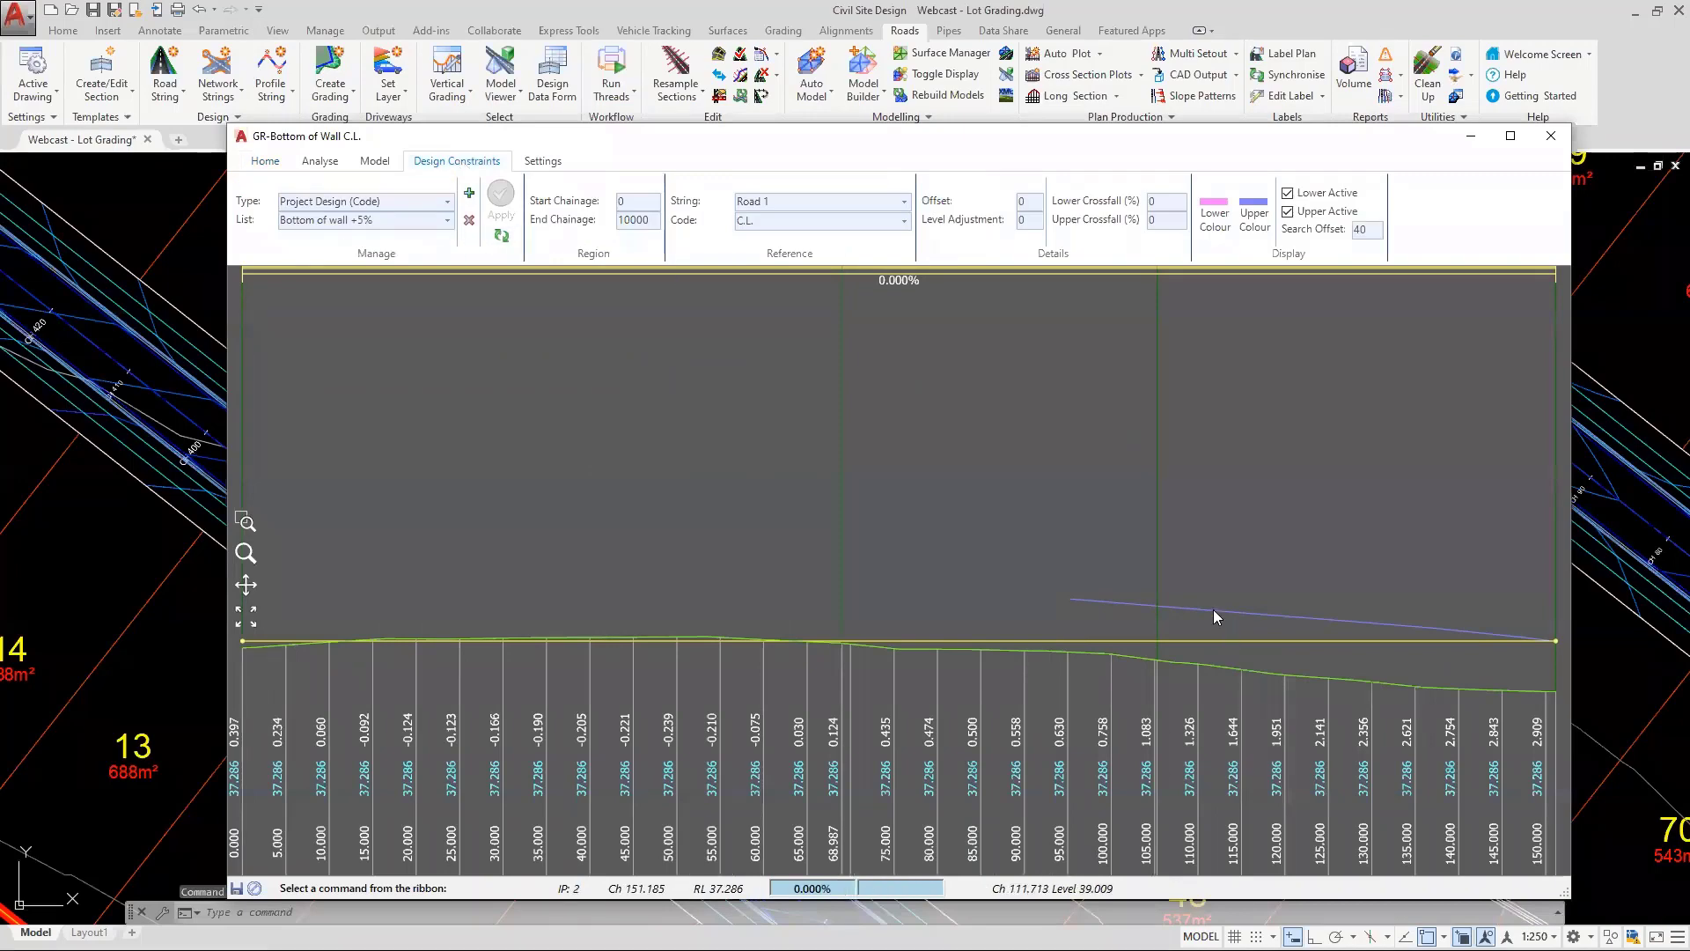
click(852, 202)
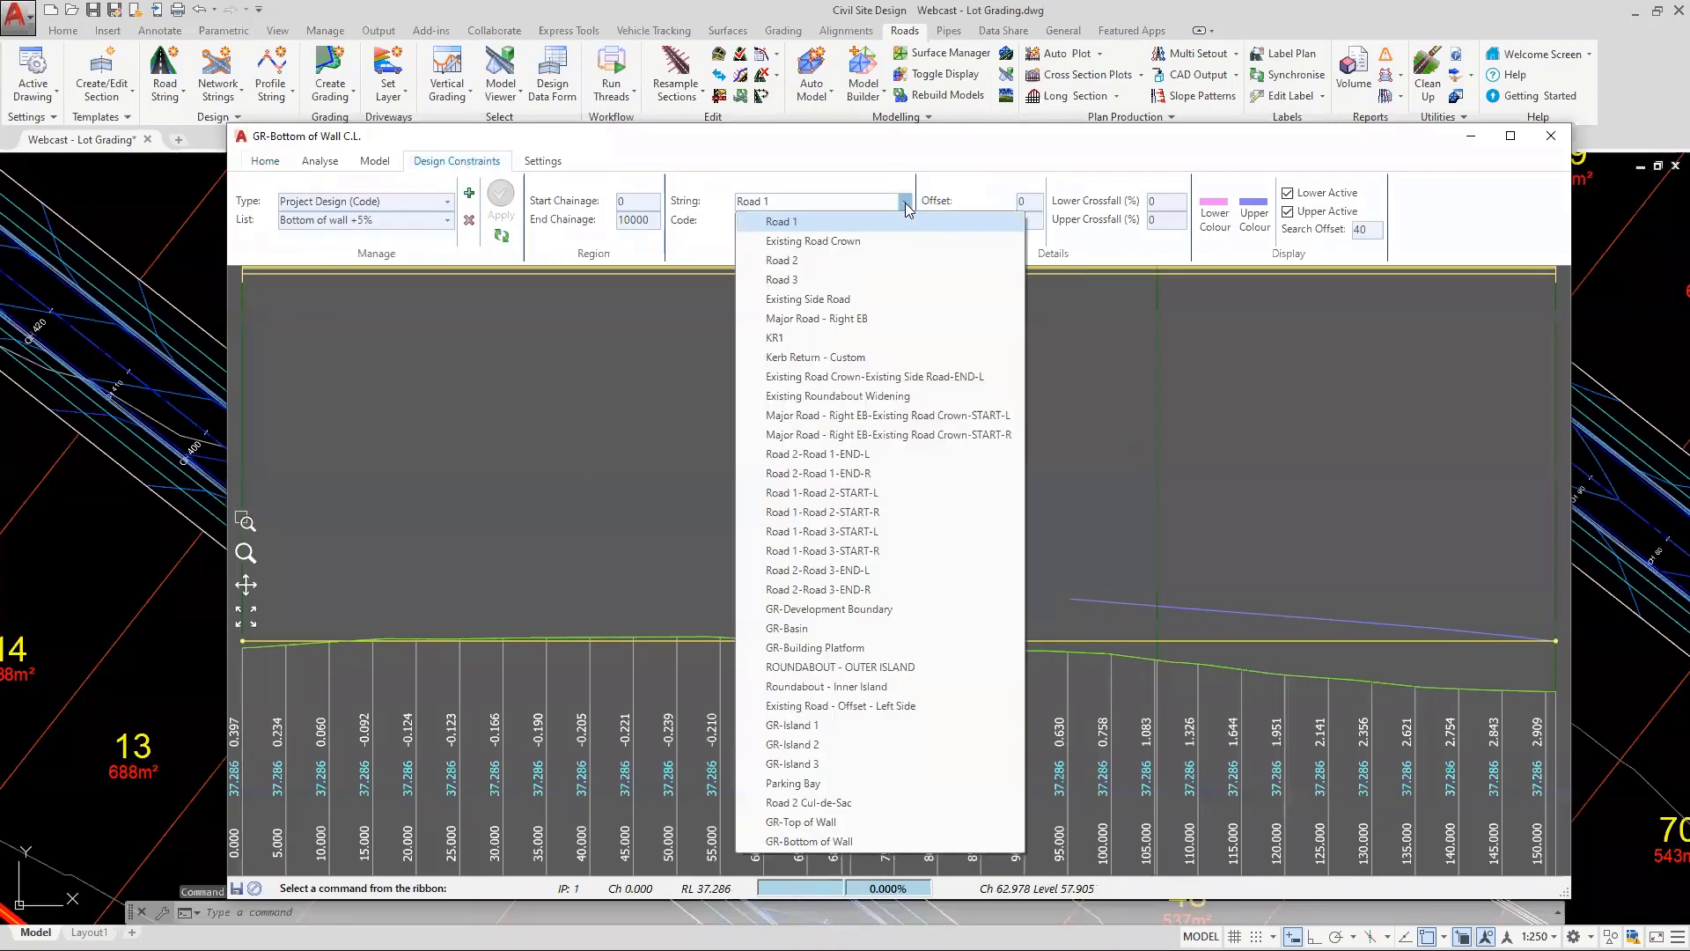
click(805, 260)
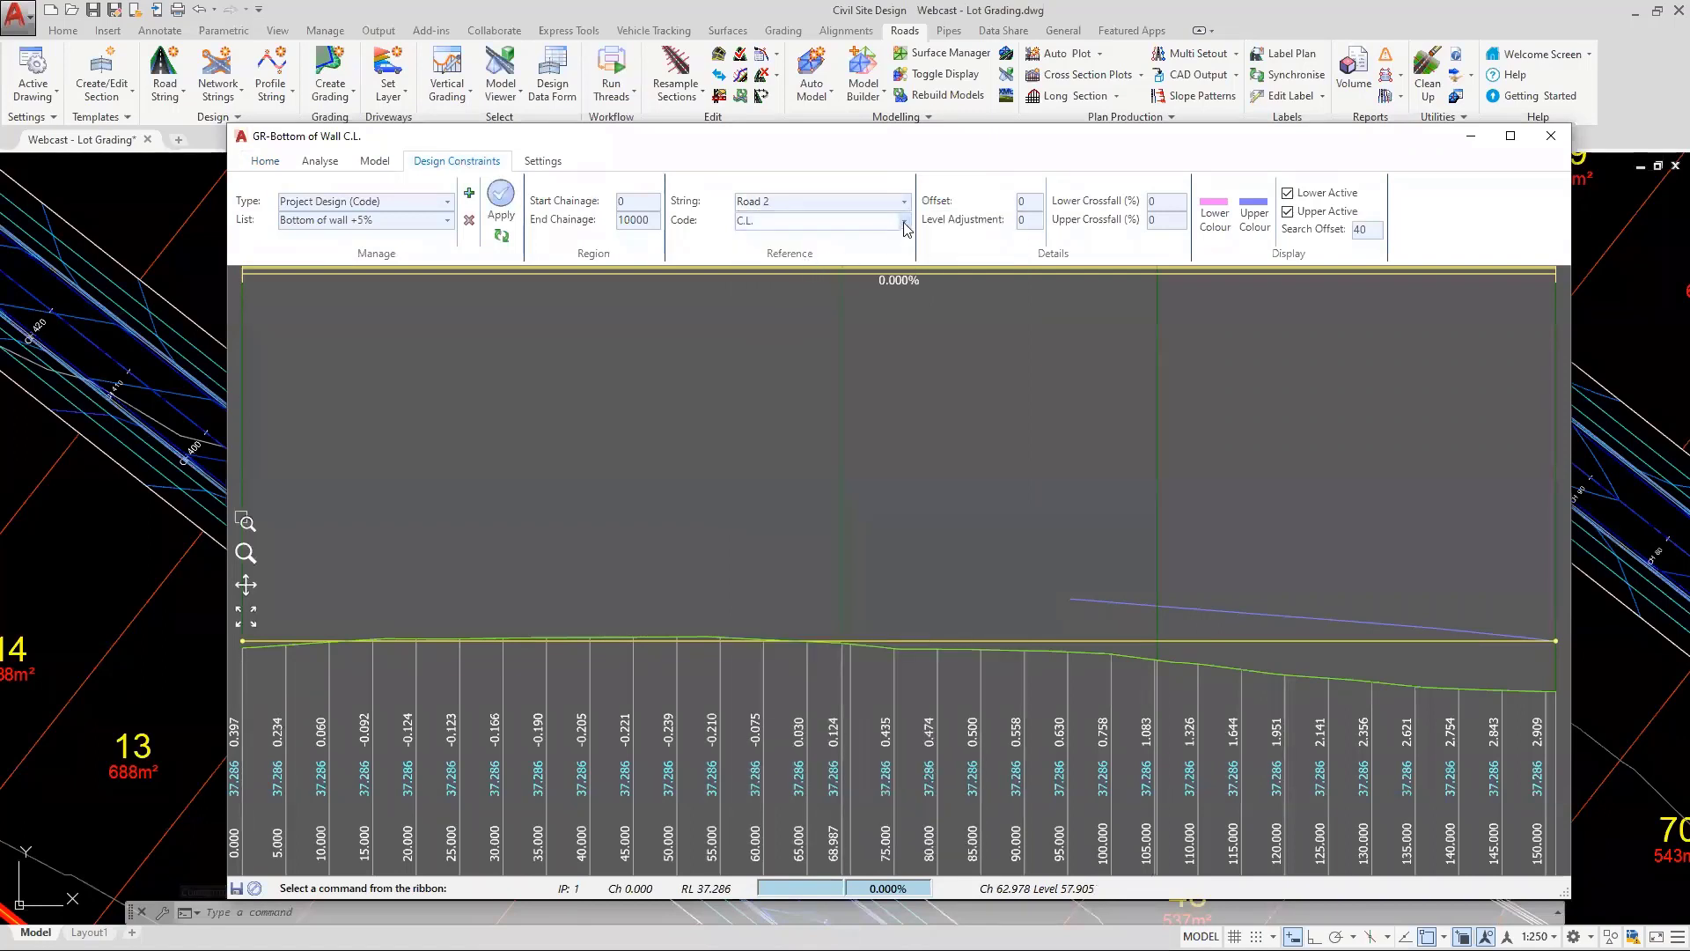
click(904, 221)
click(778, 279)
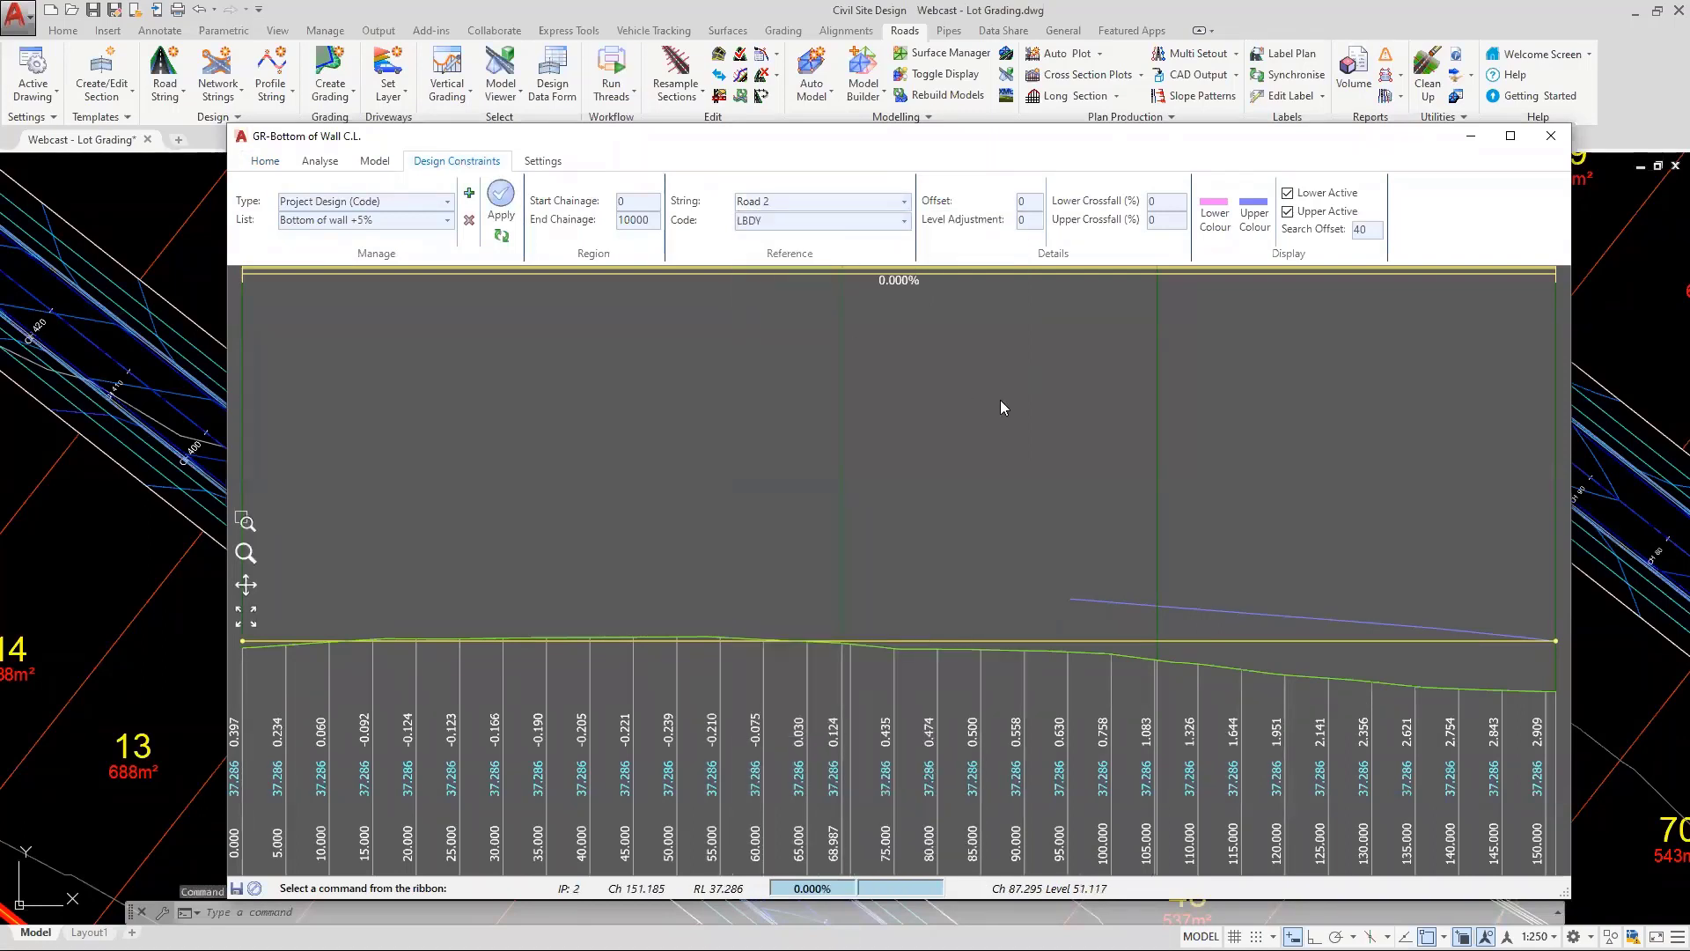
click(501, 199)
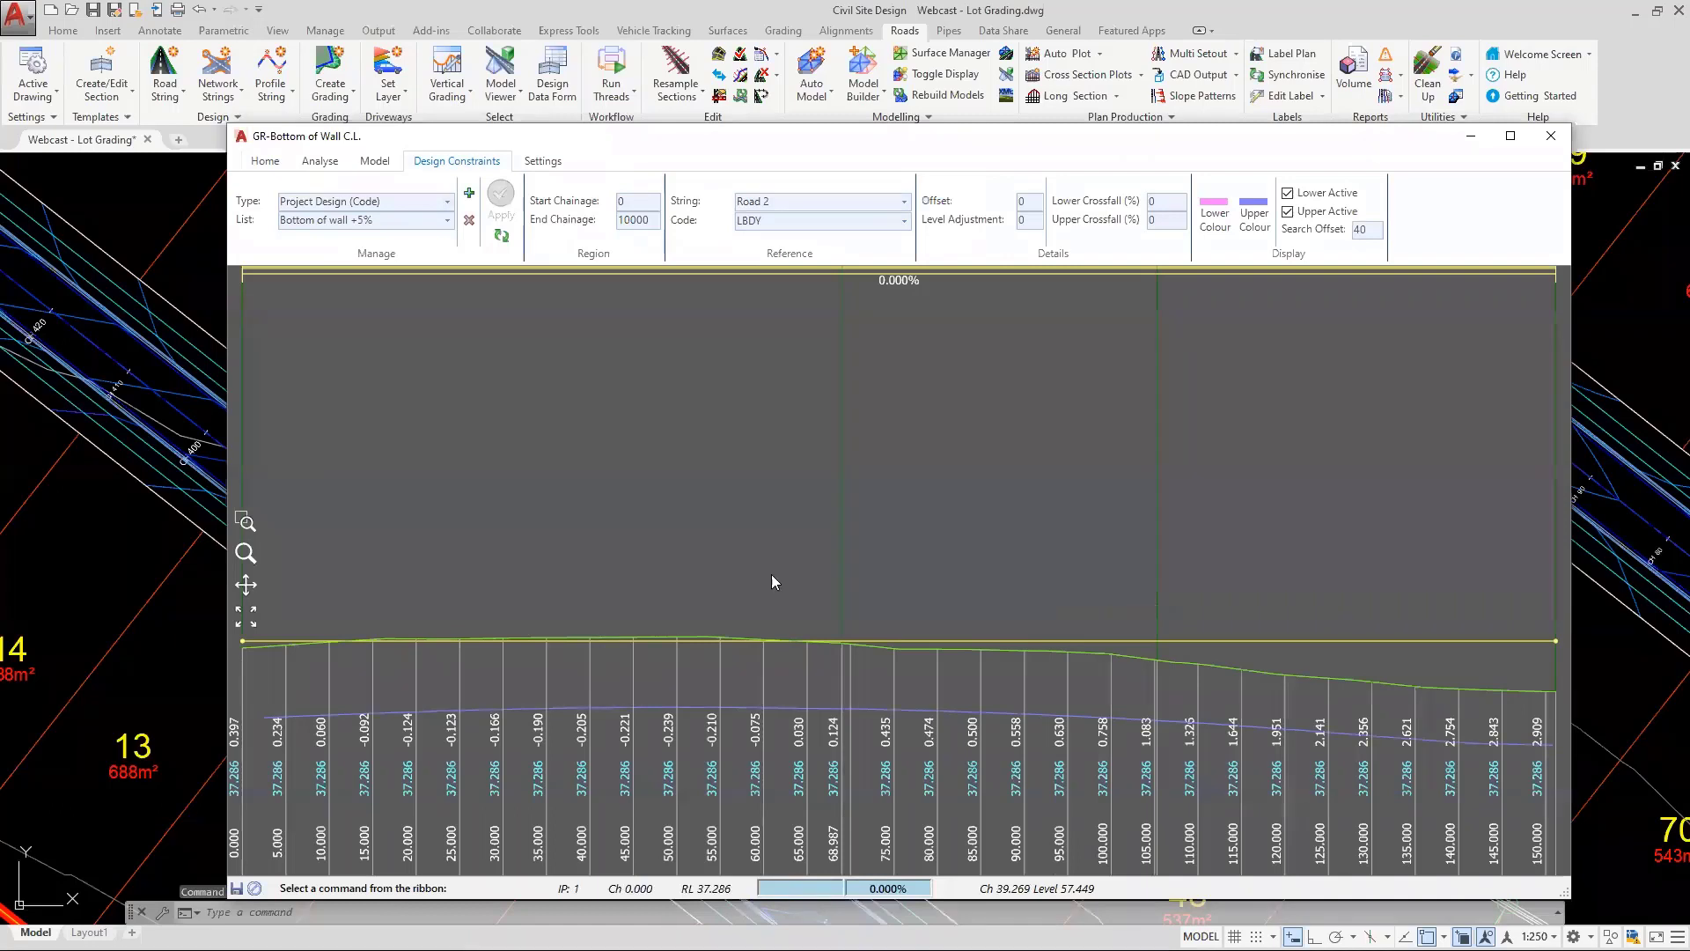
click(822, 706)
click(824, 642)
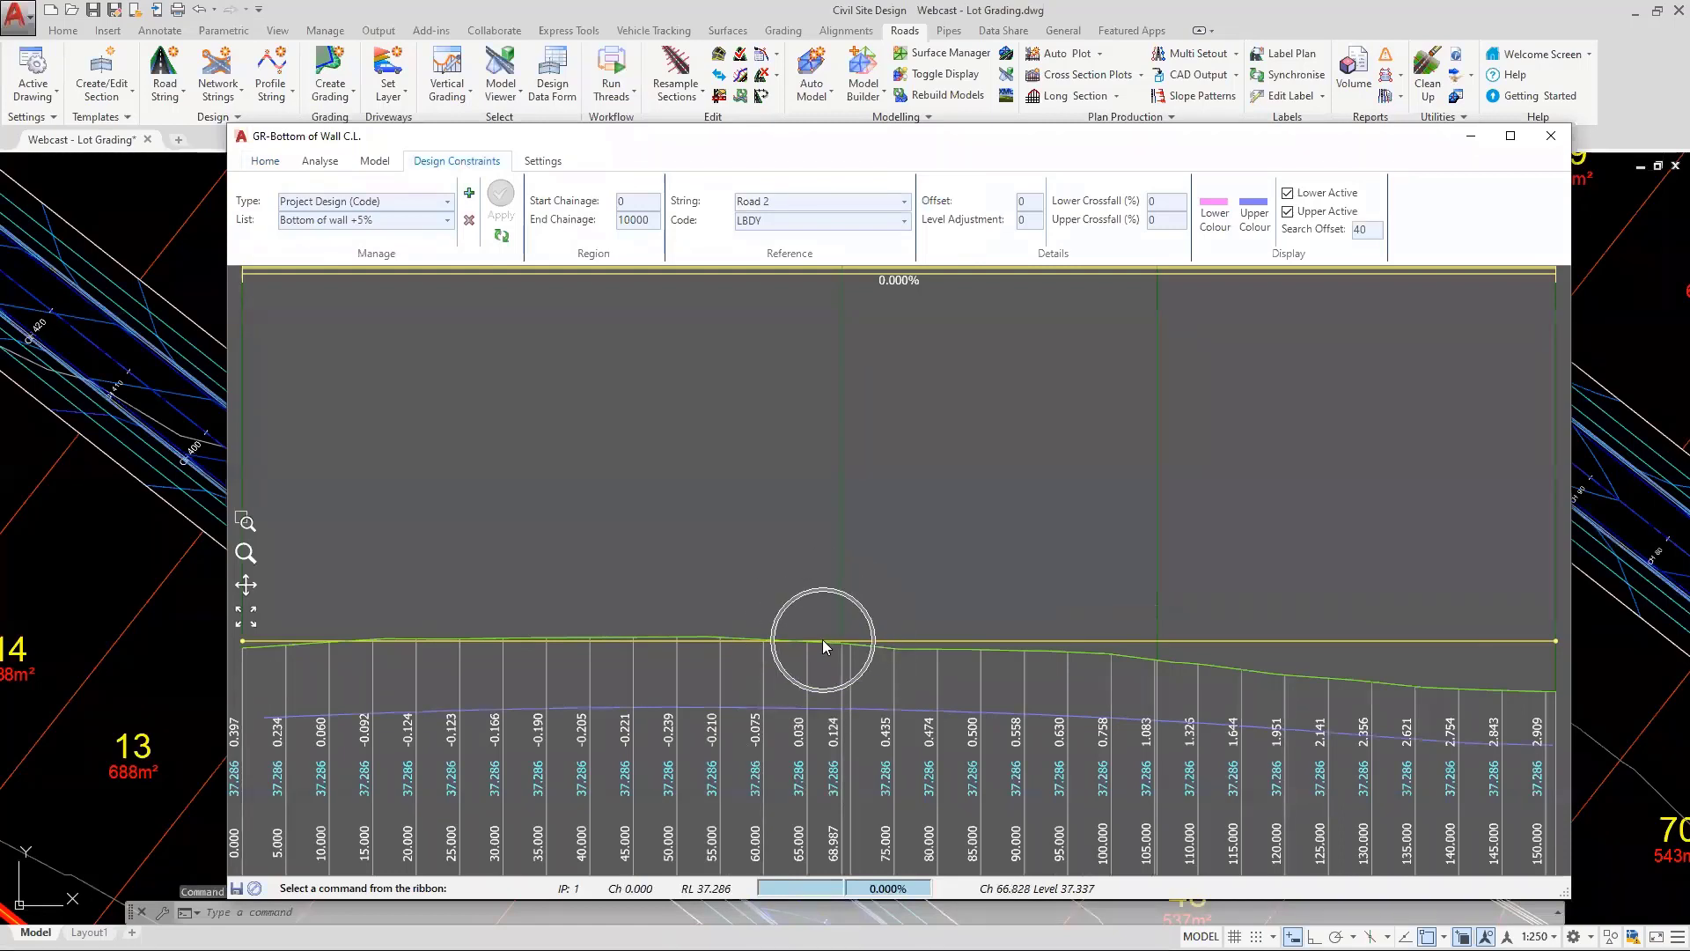
Set the Bottom of wall +5% constraint's upper crossfall to 5% and apply it
double_click(1168, 221)
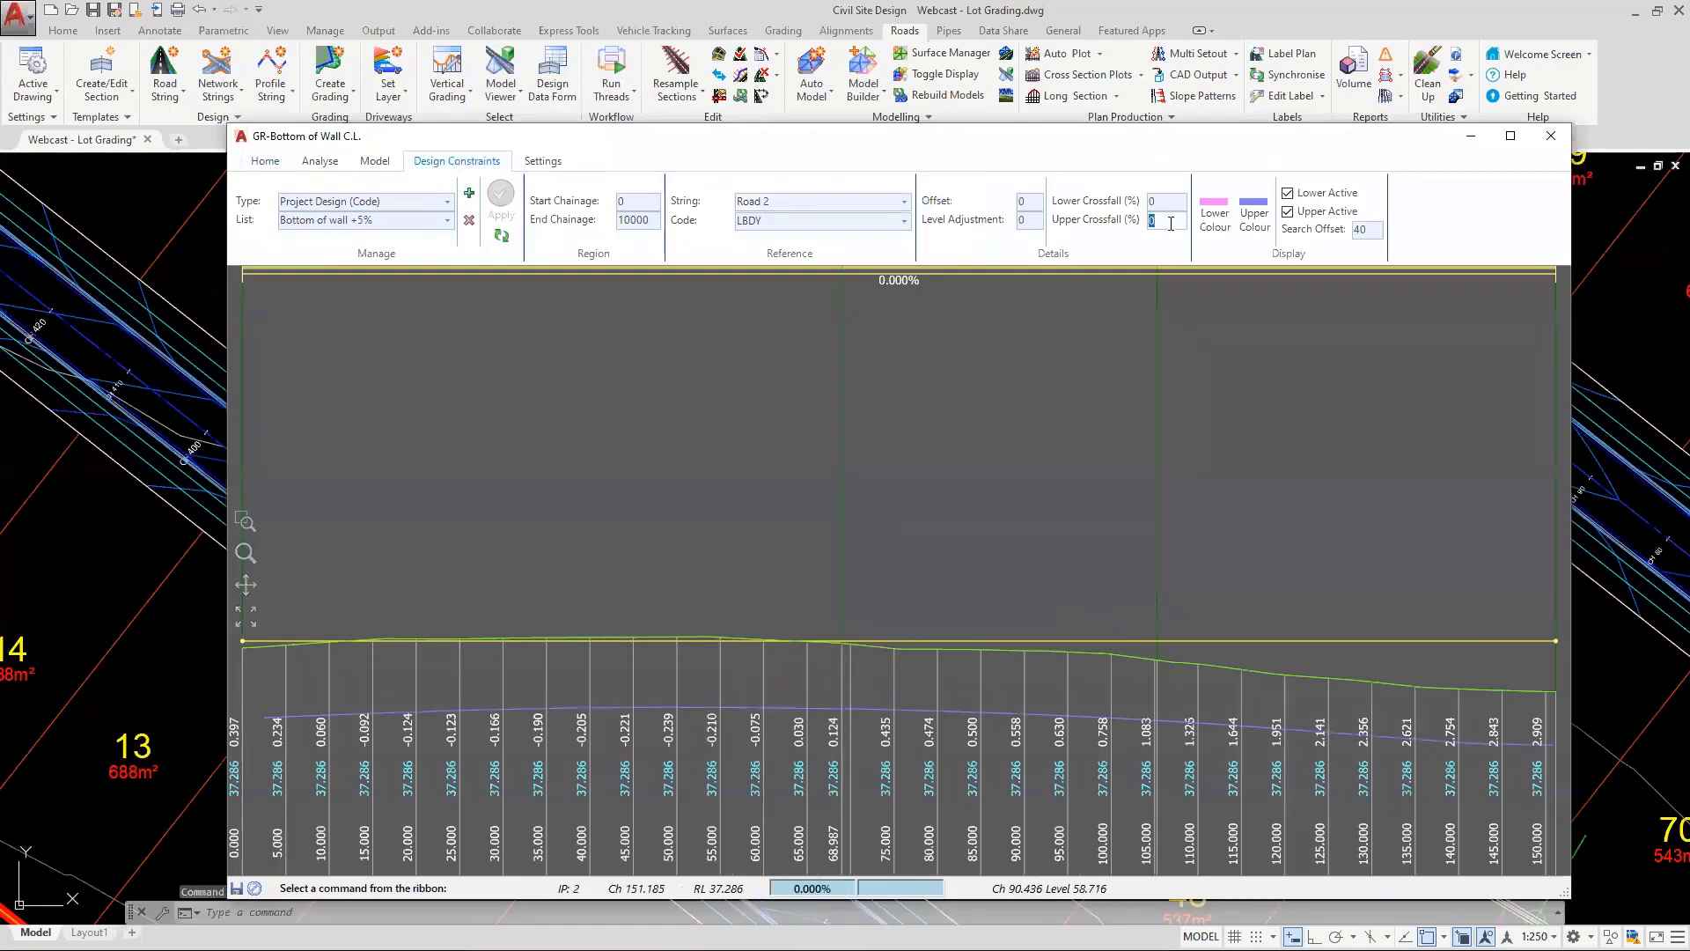
text(5)
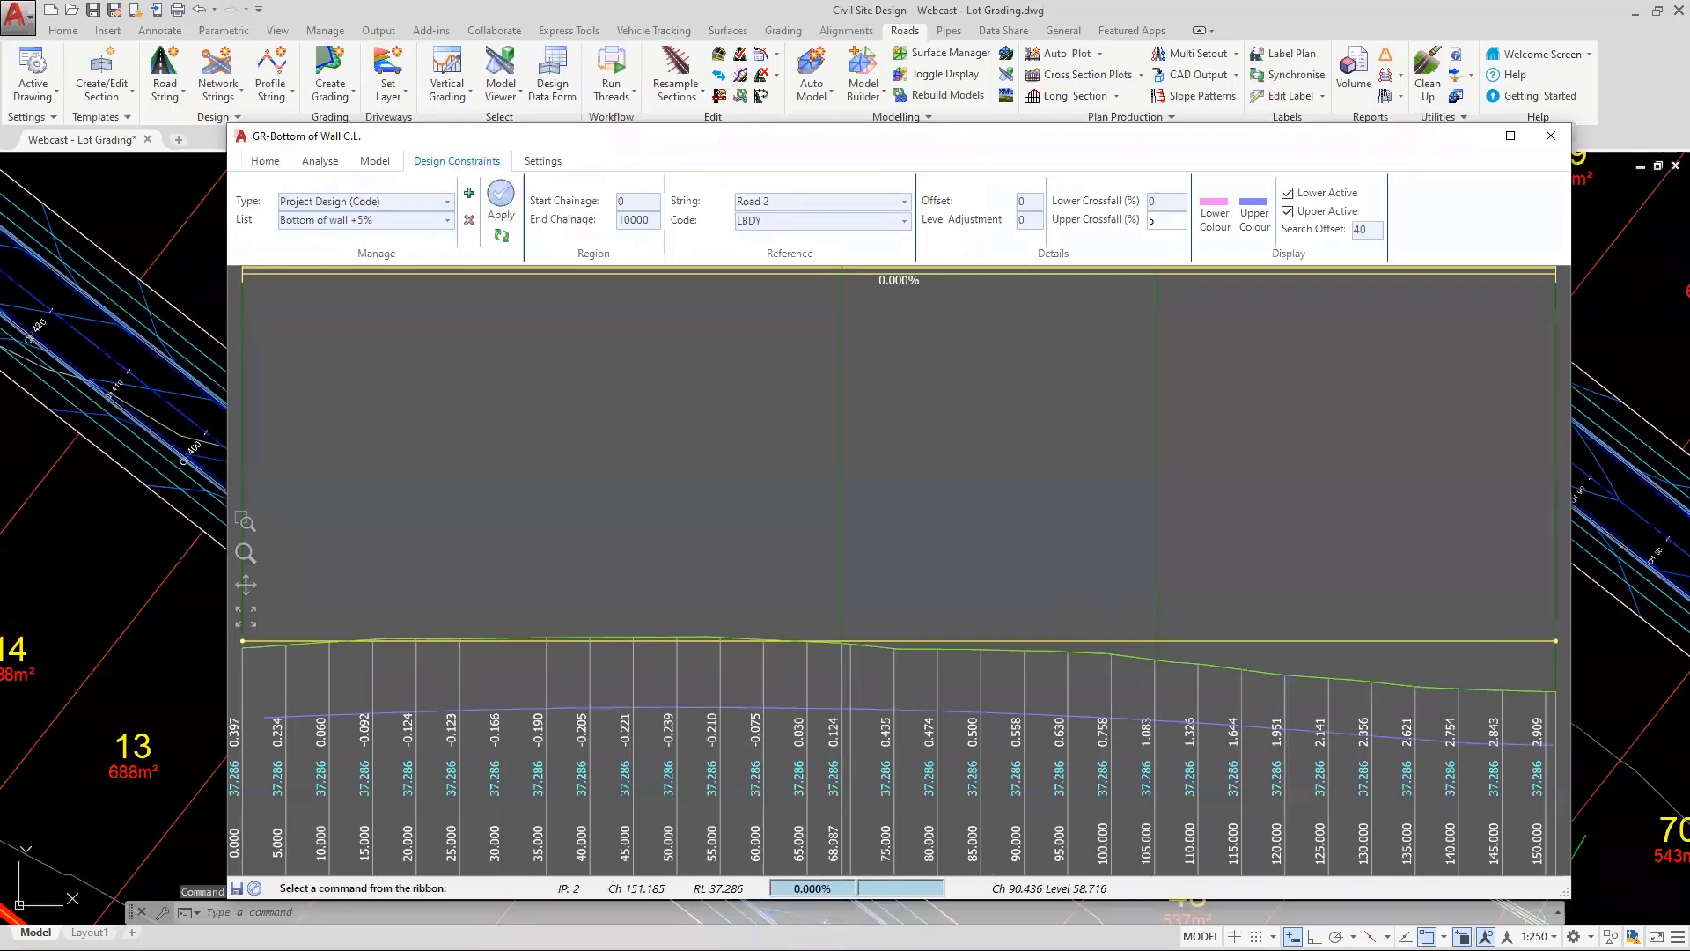
click(1161, 224)
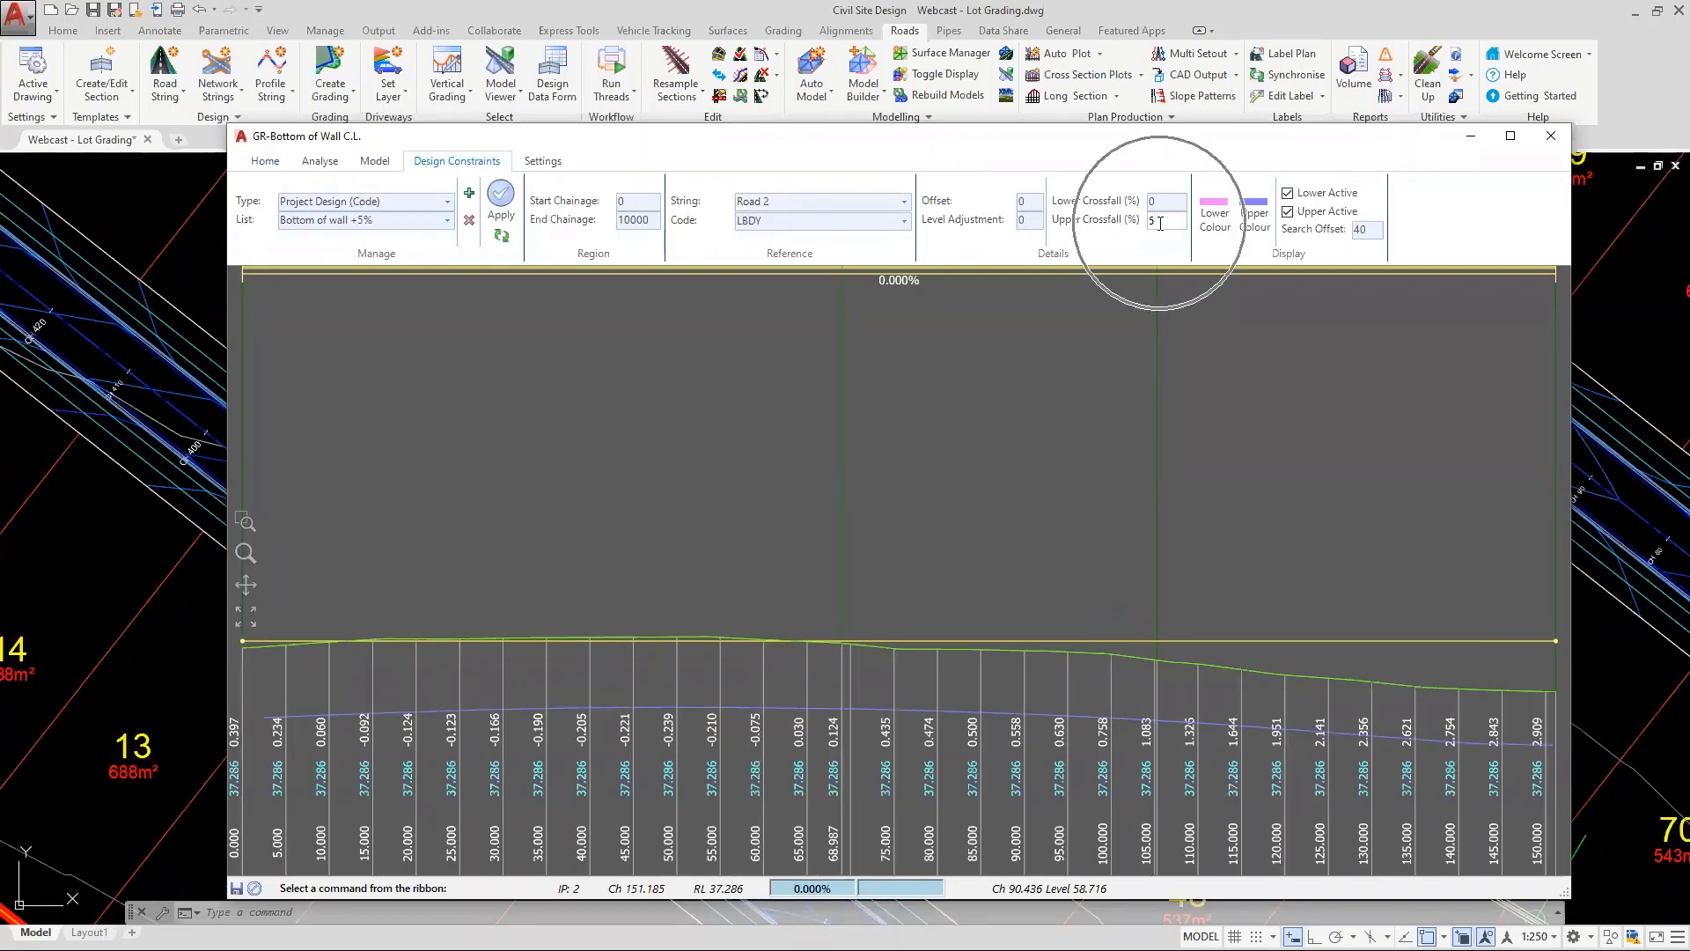
click(502, 199)
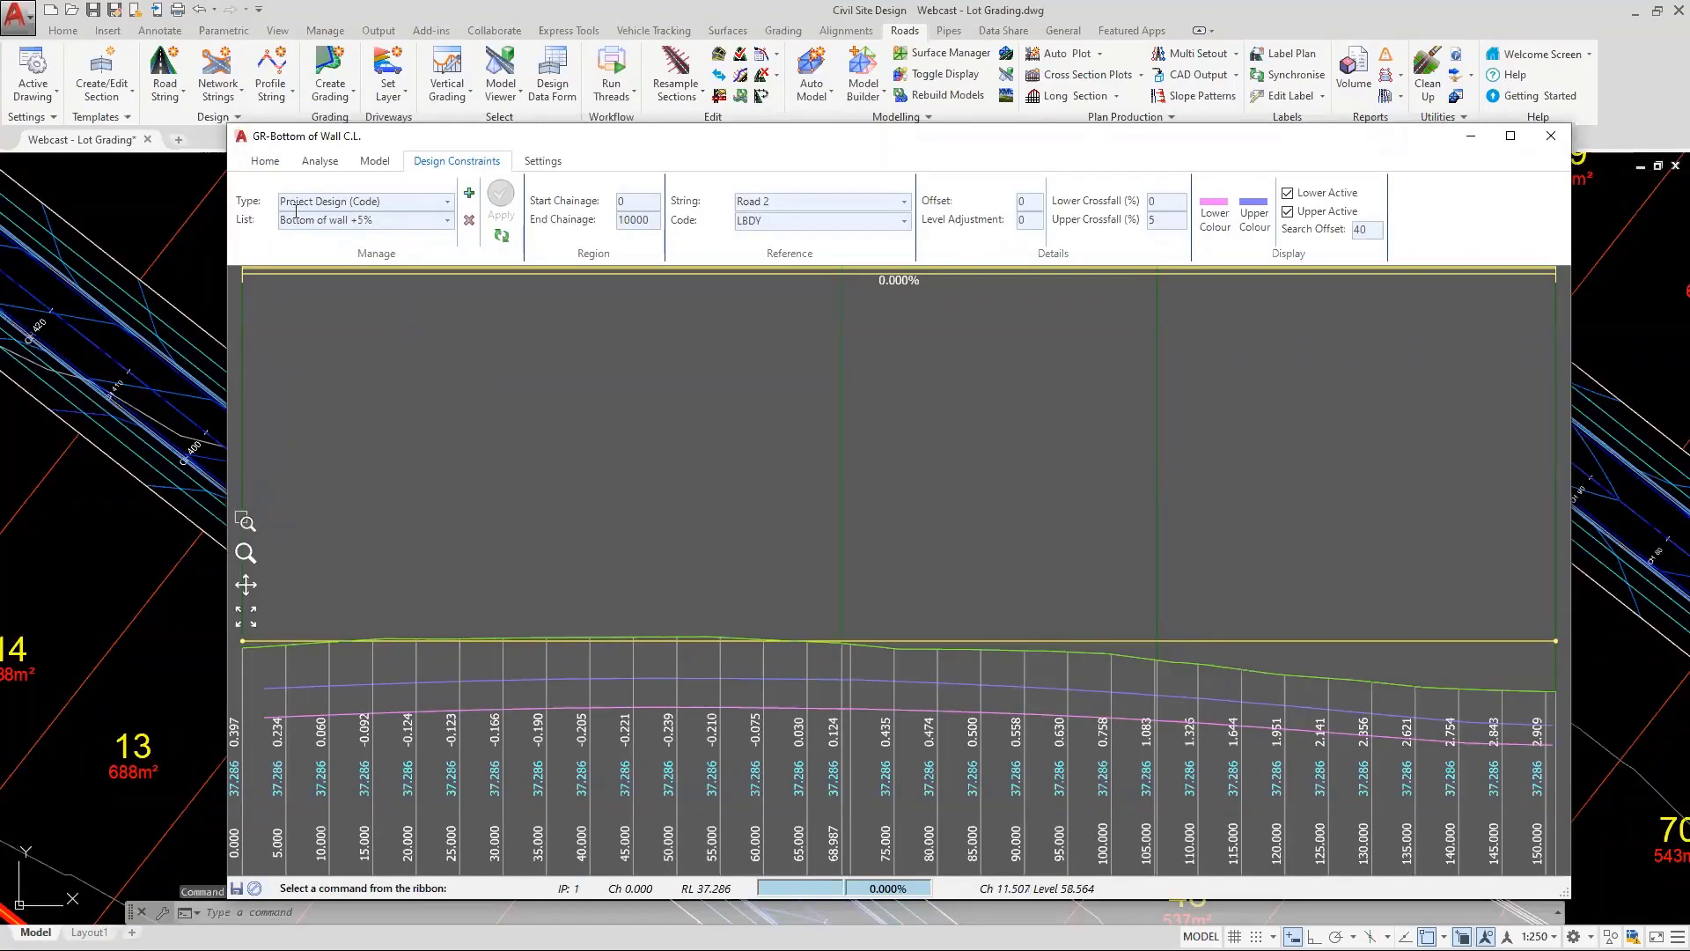
Auto-generate the Bottom of Wall profile from the Bottom of wall +5% reference constraint between chainages 5 and 145
click(263, 162)
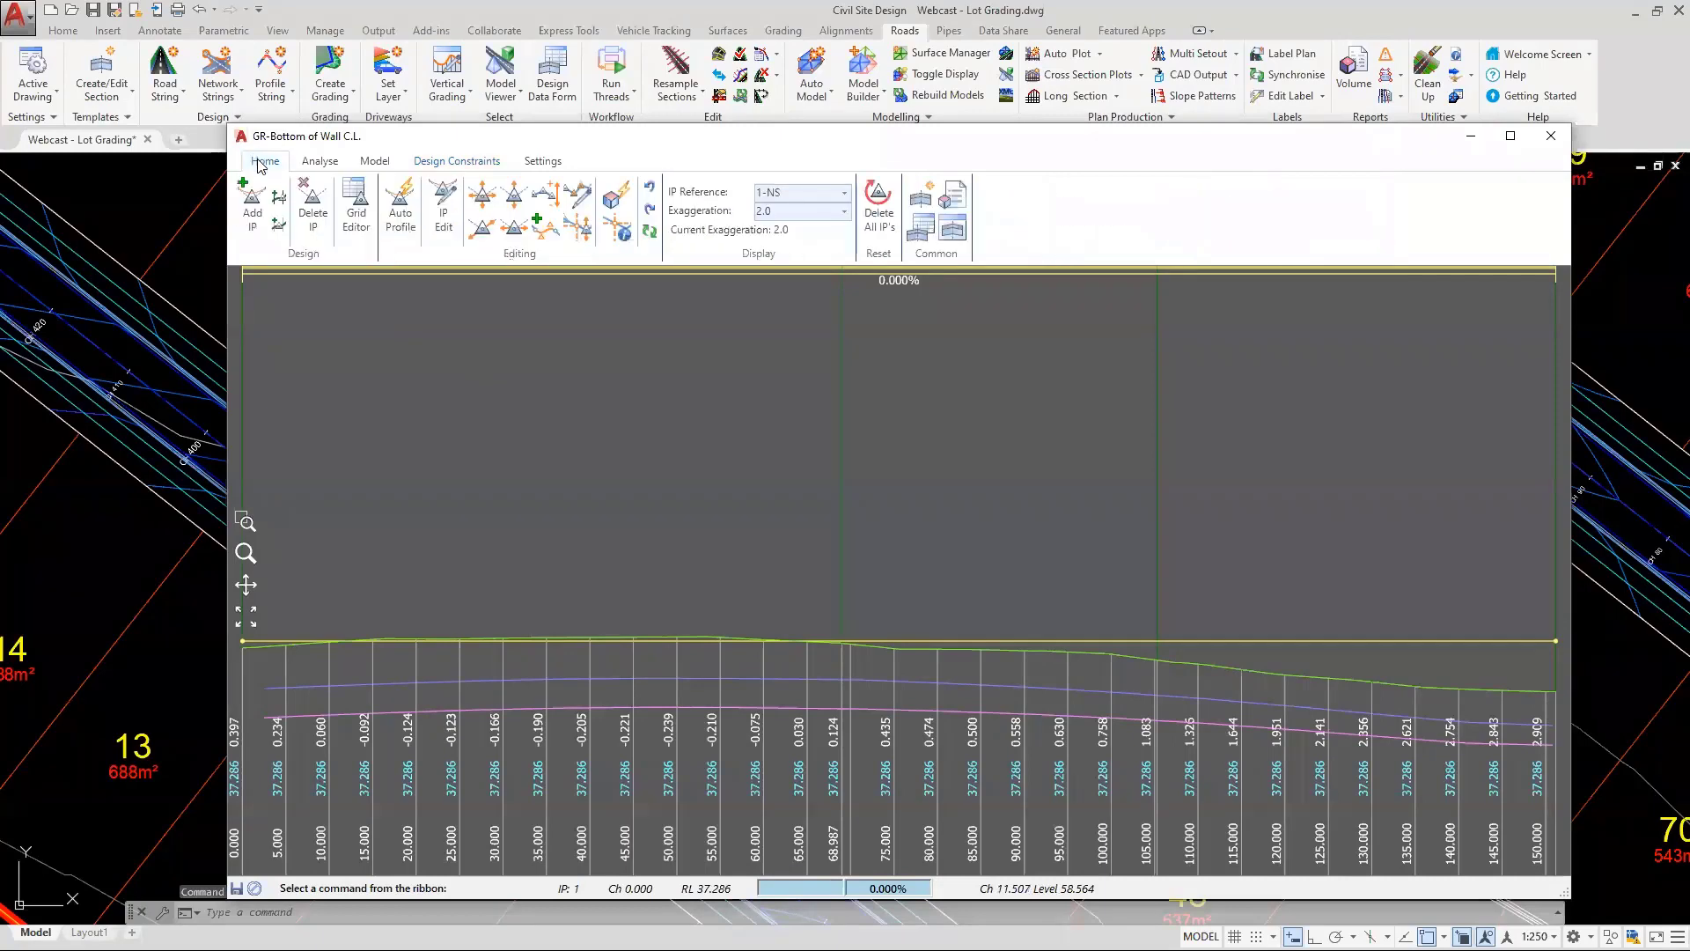
click(401, 210)
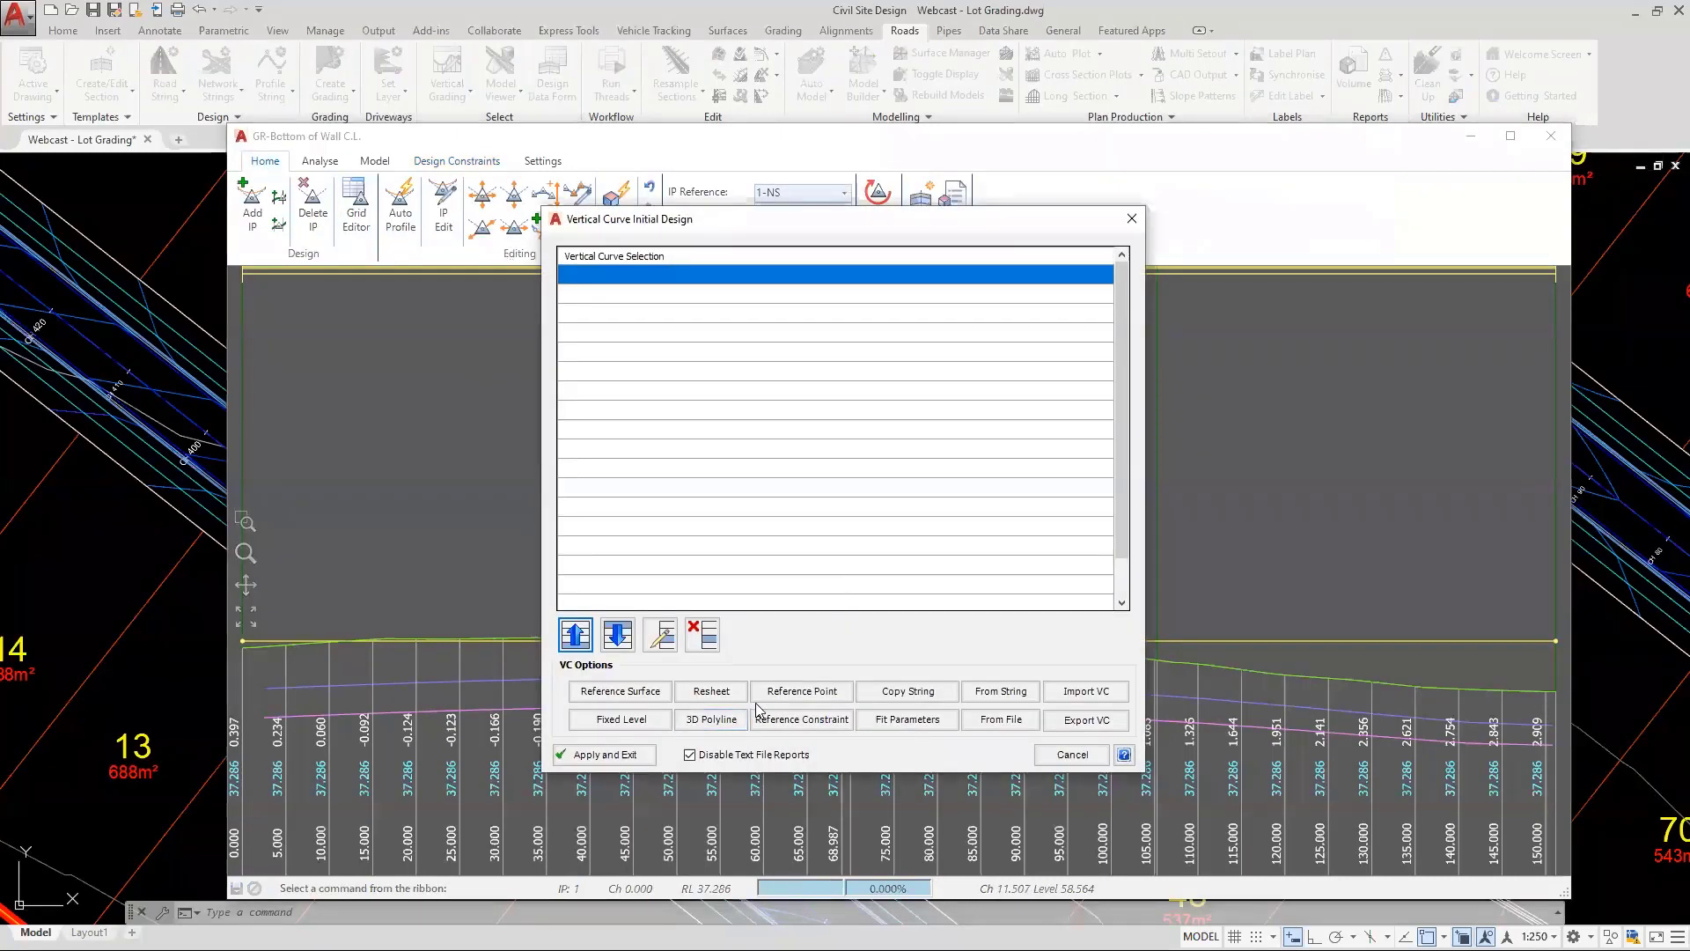
click(779, 720)
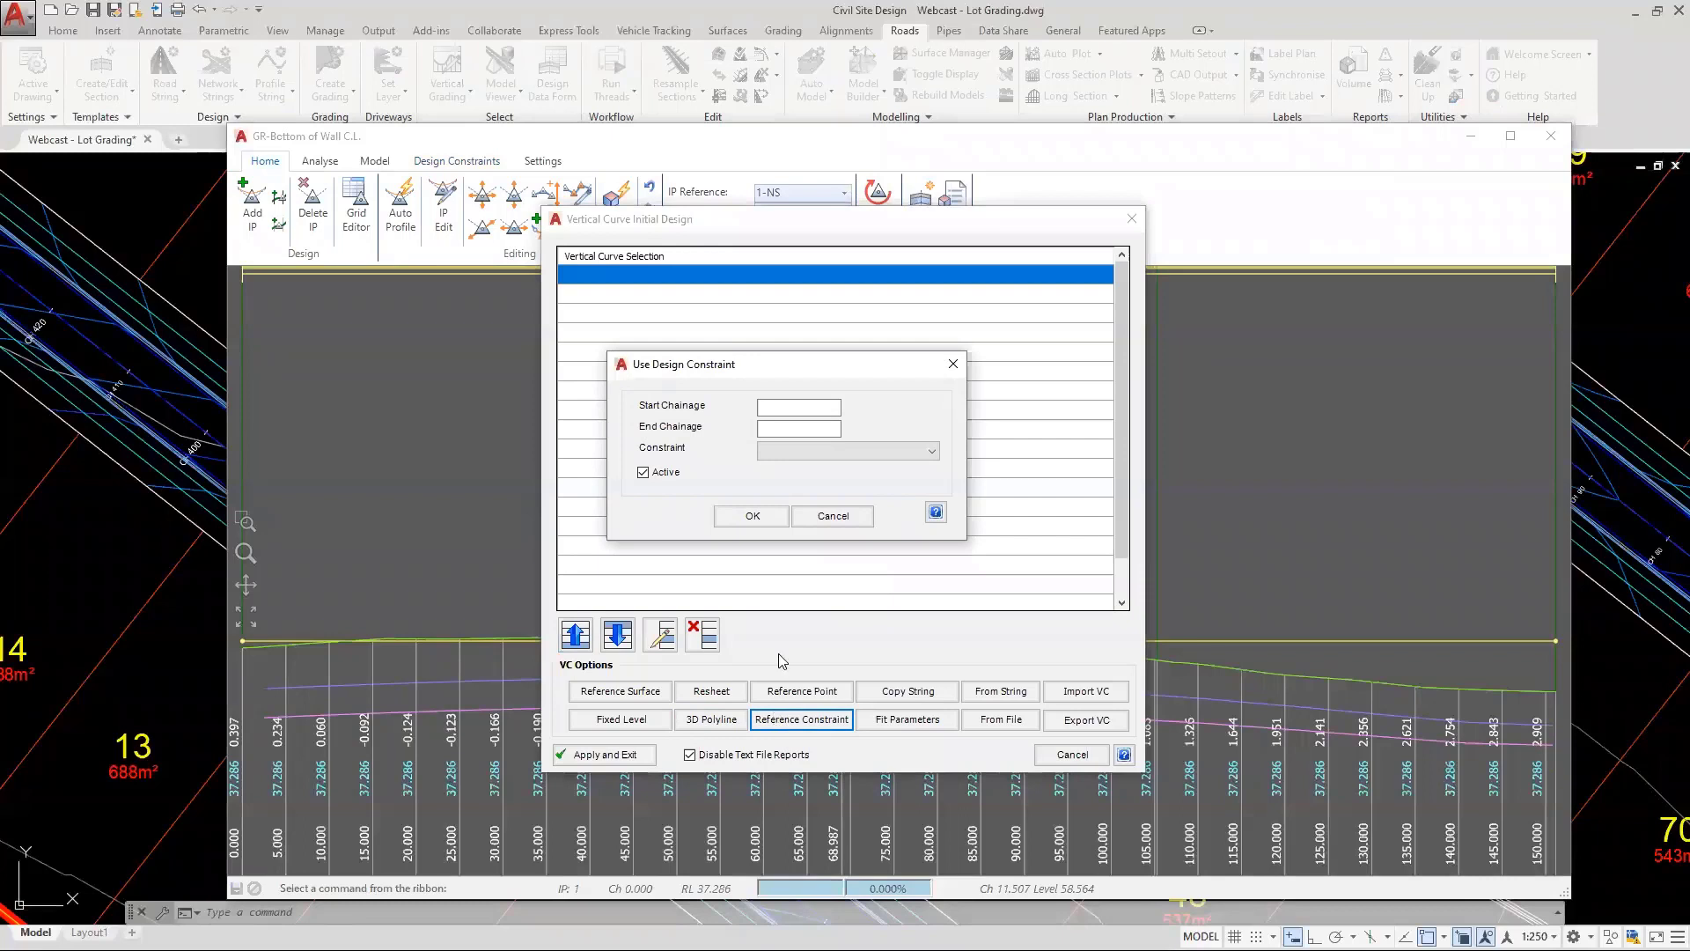
click(783, 405)
text(5)
click(789, 428)
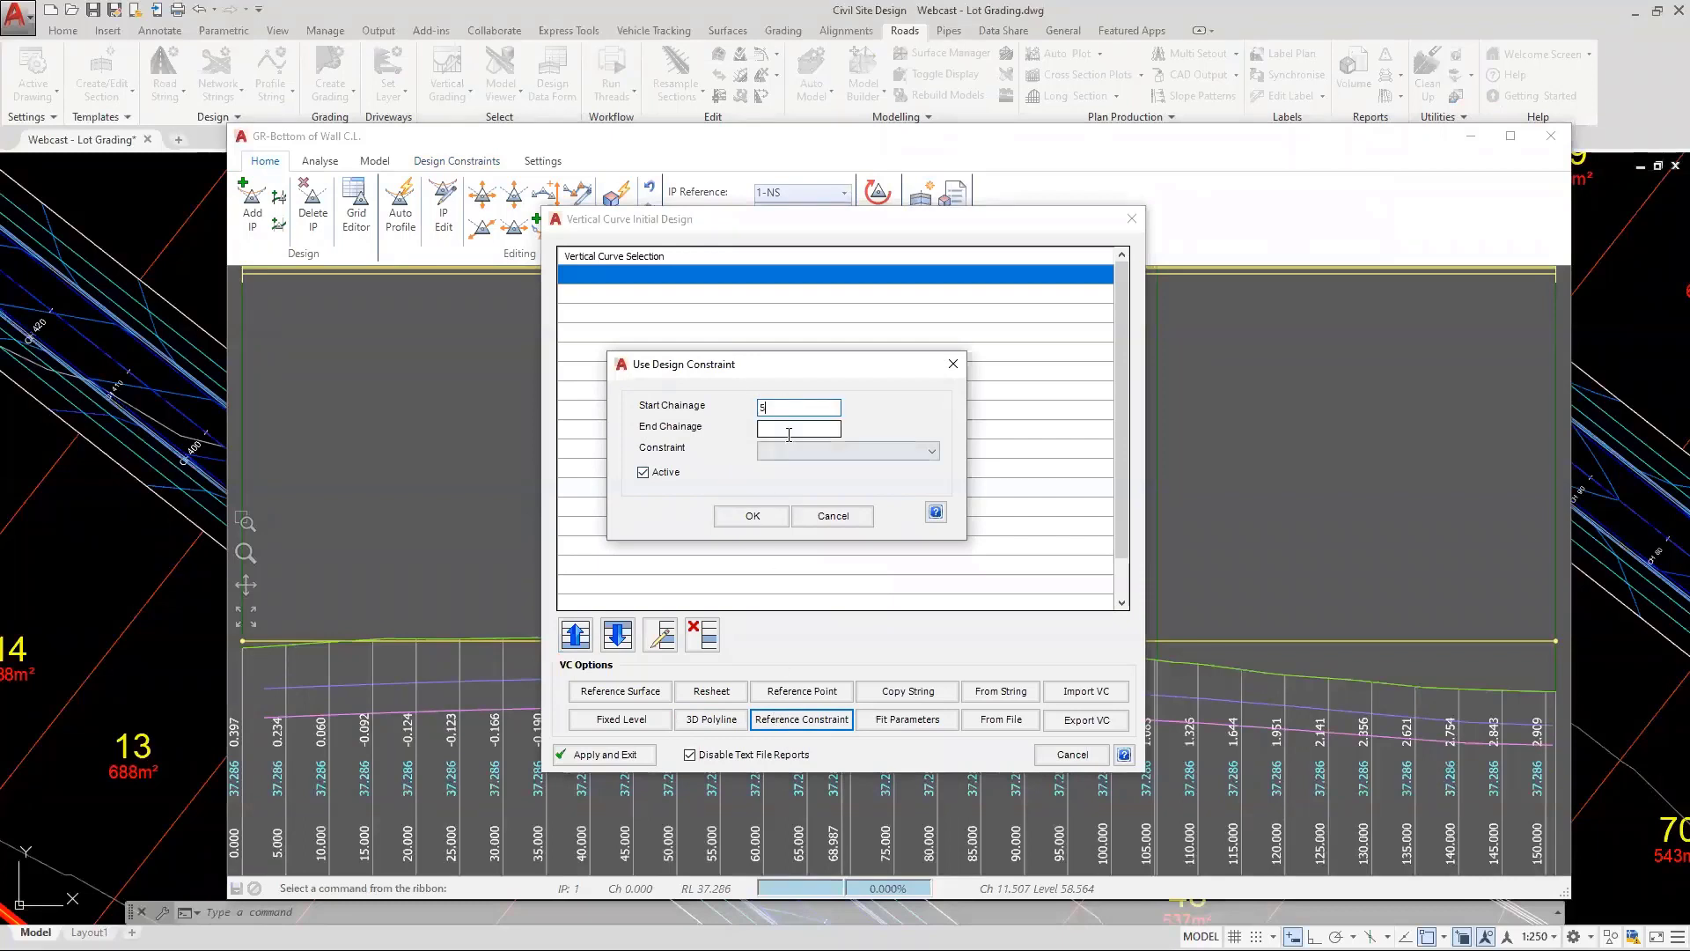
text(145)
click(845, 450)
click(834, 481)
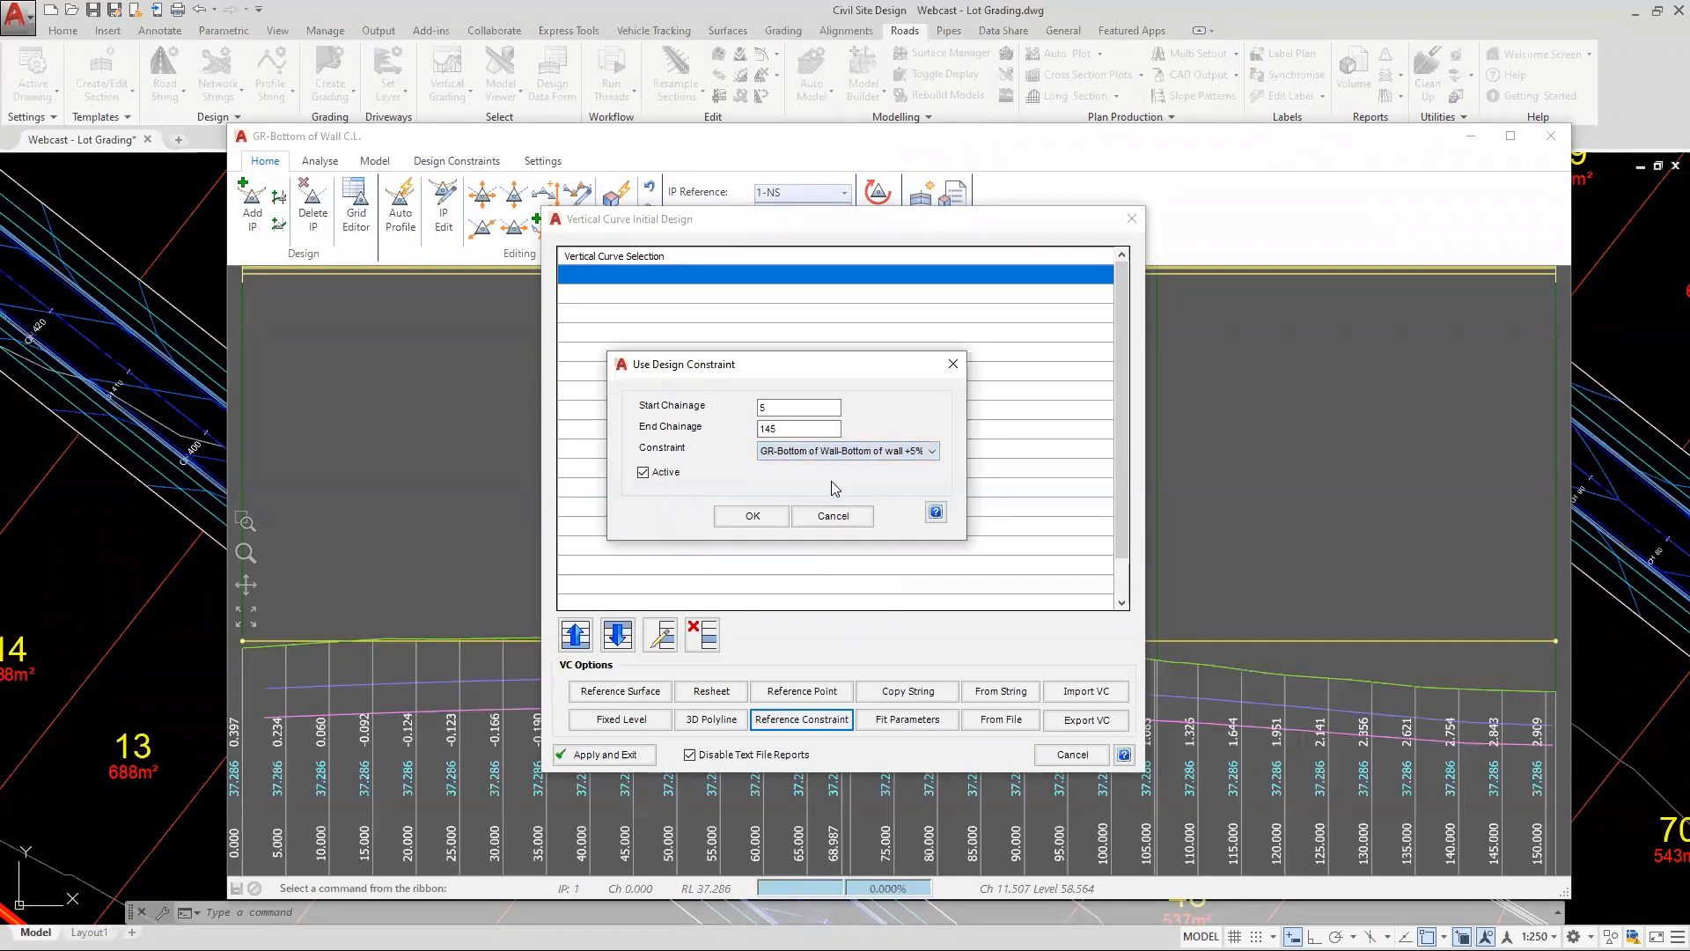
click(752, 516)
click(617, 757)
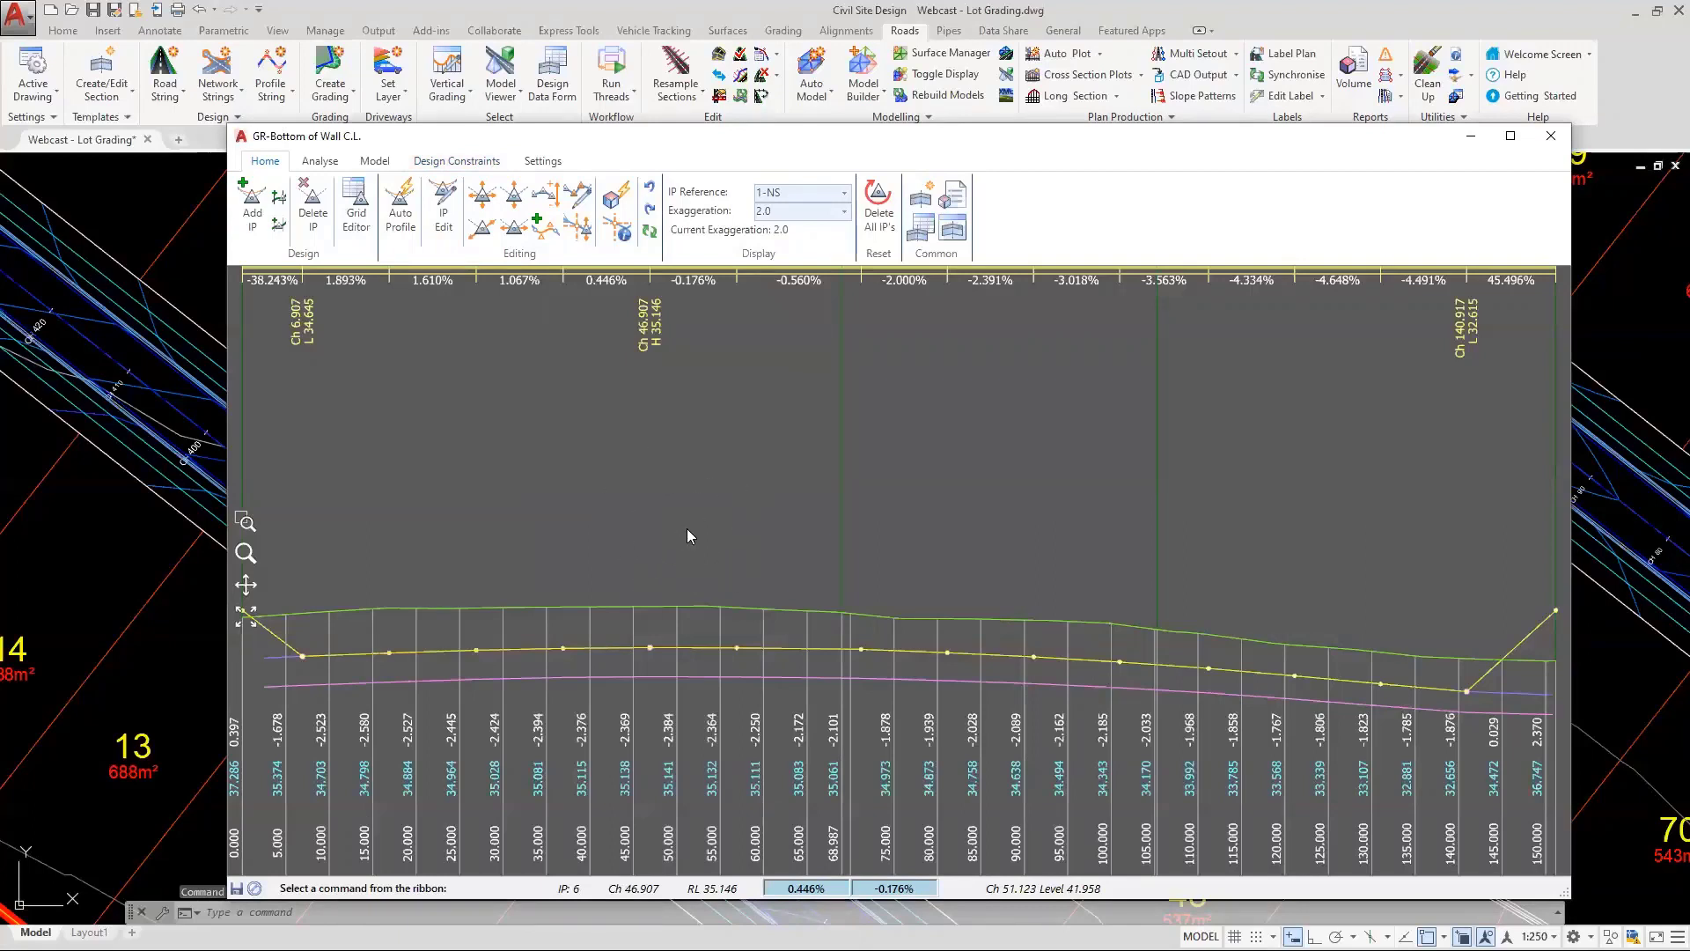
Add a Show String design constraint named TW Proj to the Bottom of Wall profile
click(448, 162)
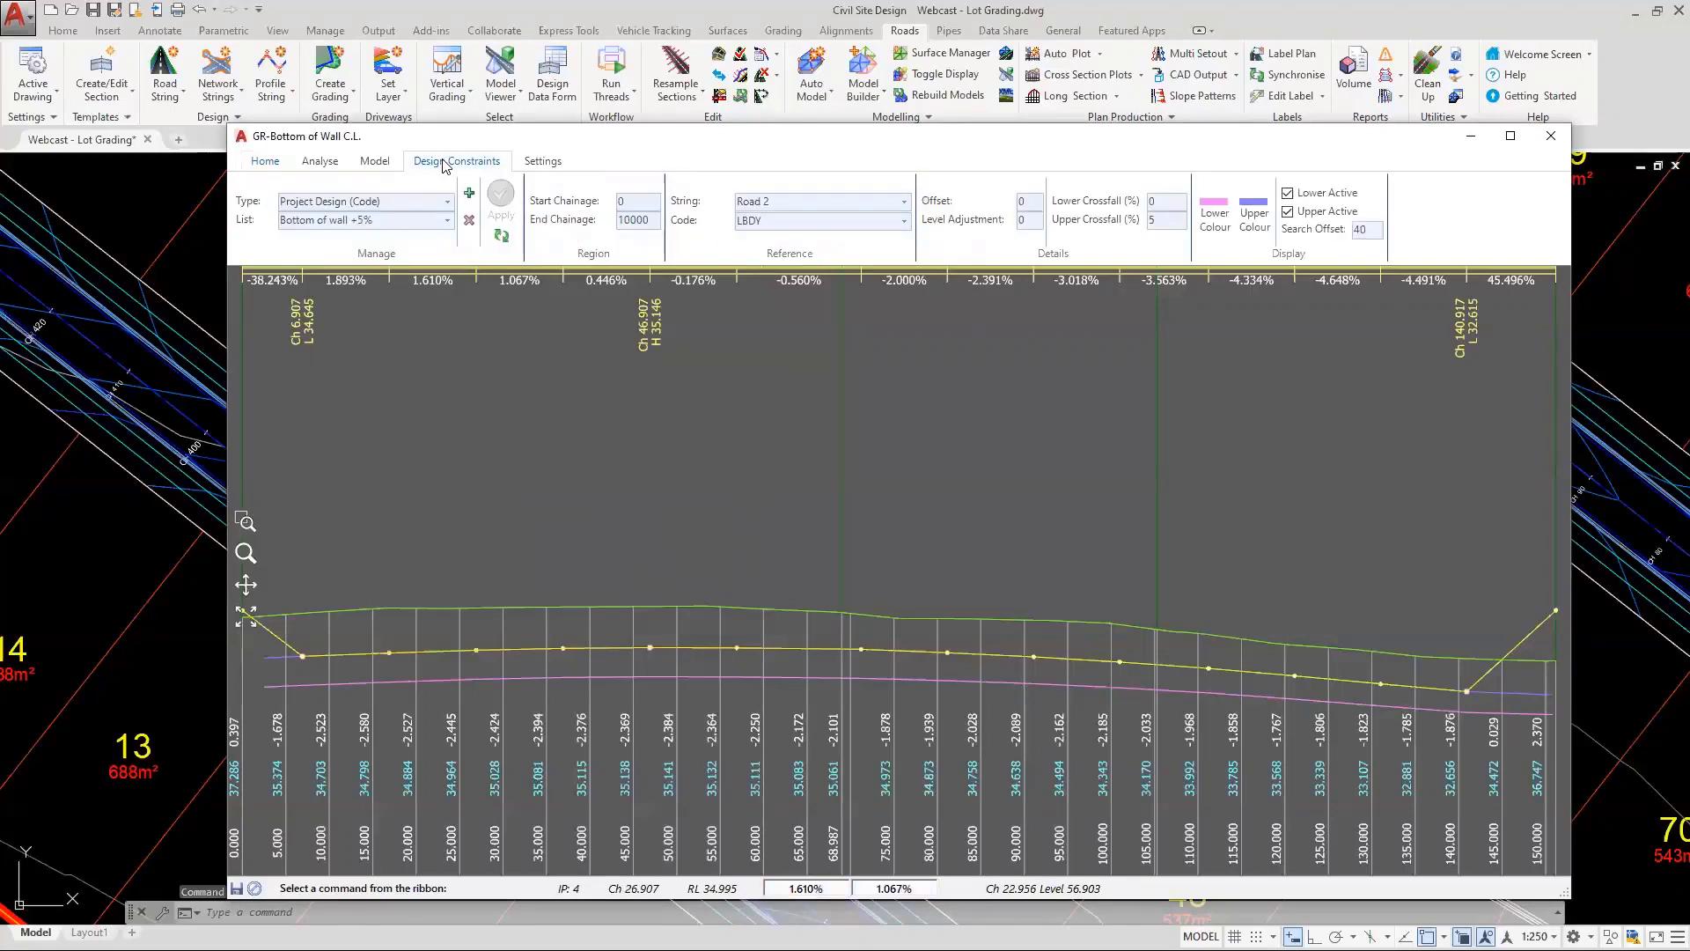
click(447, 202)
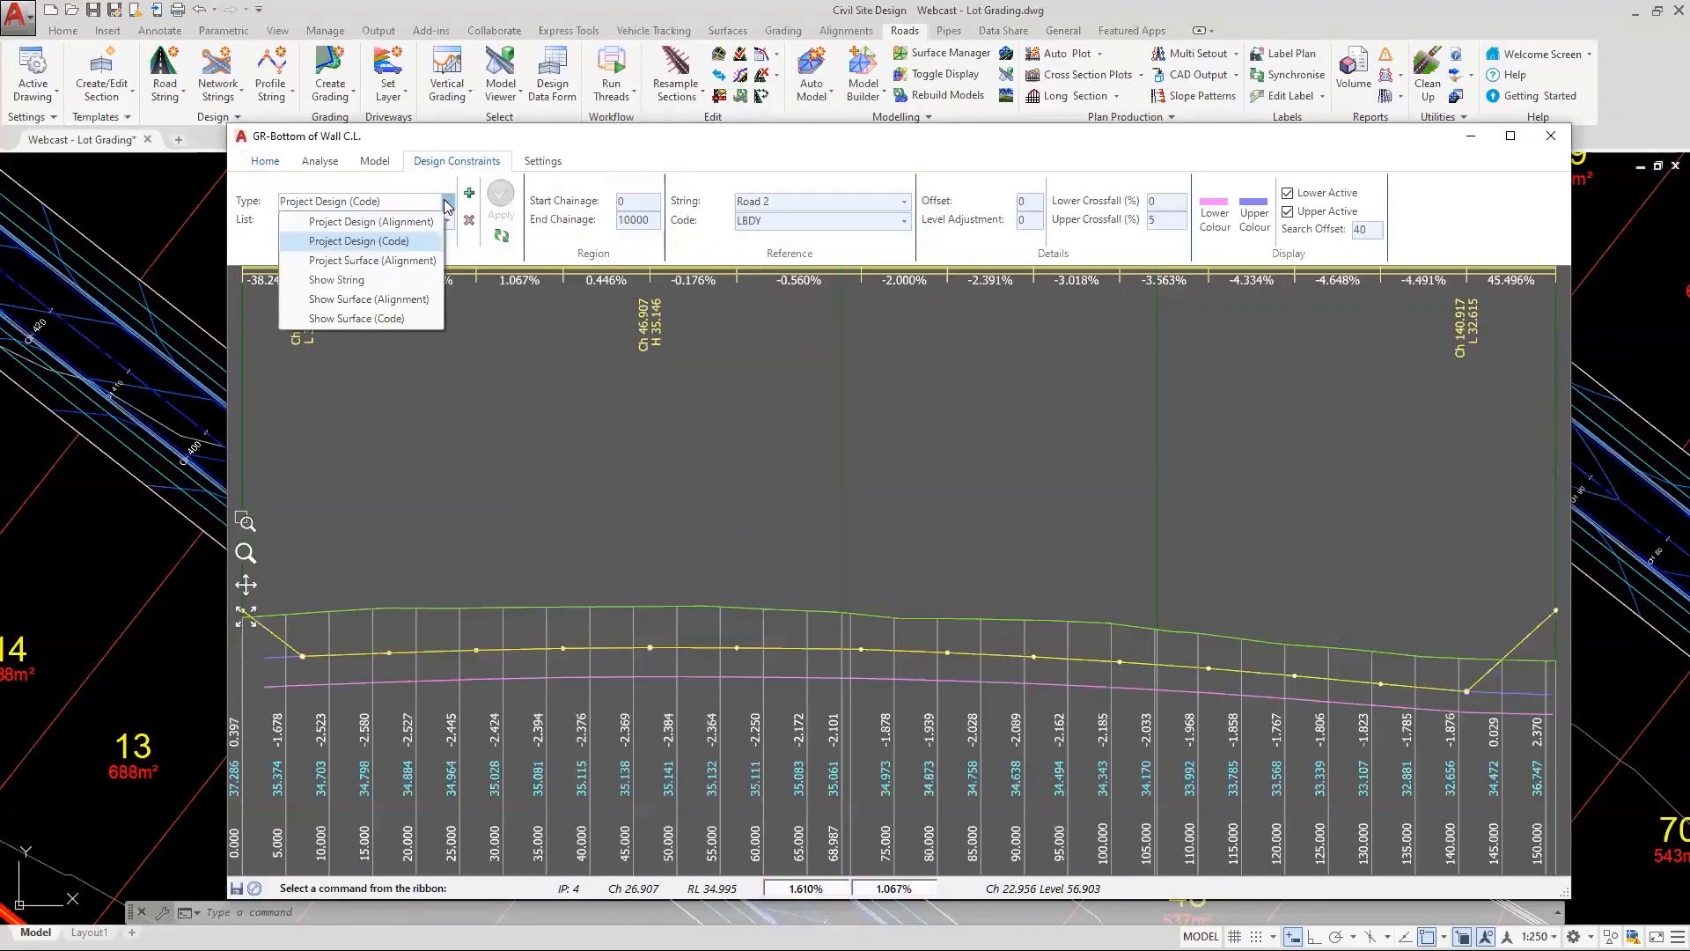
click(370, 280)
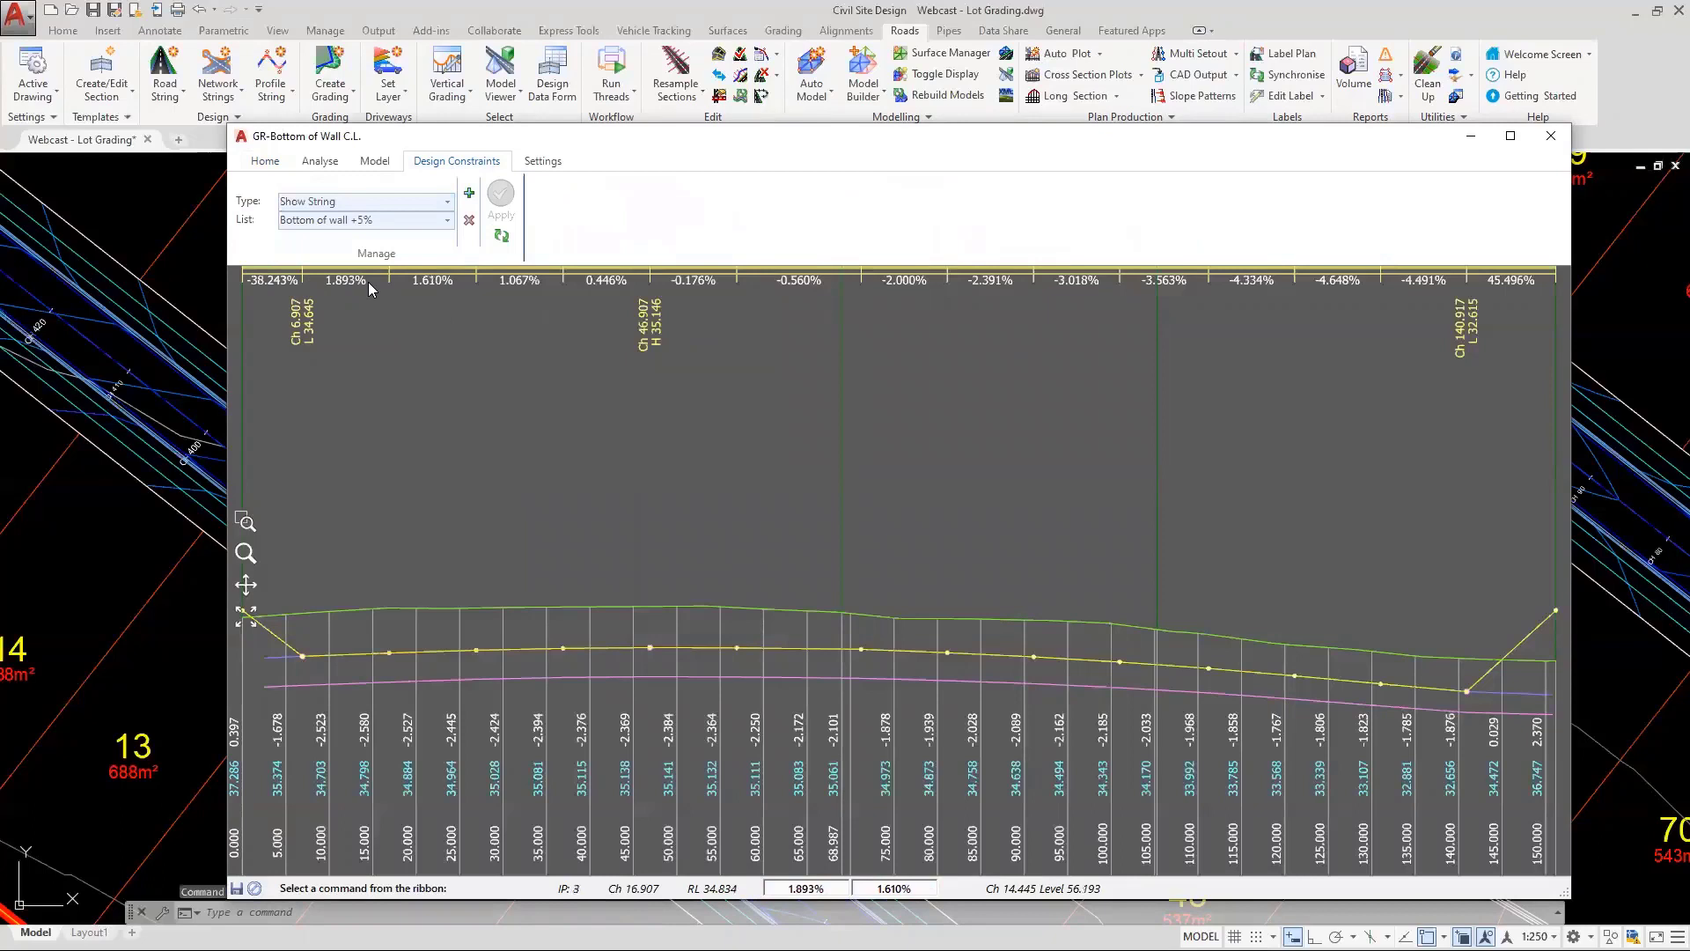
click(469, 193)
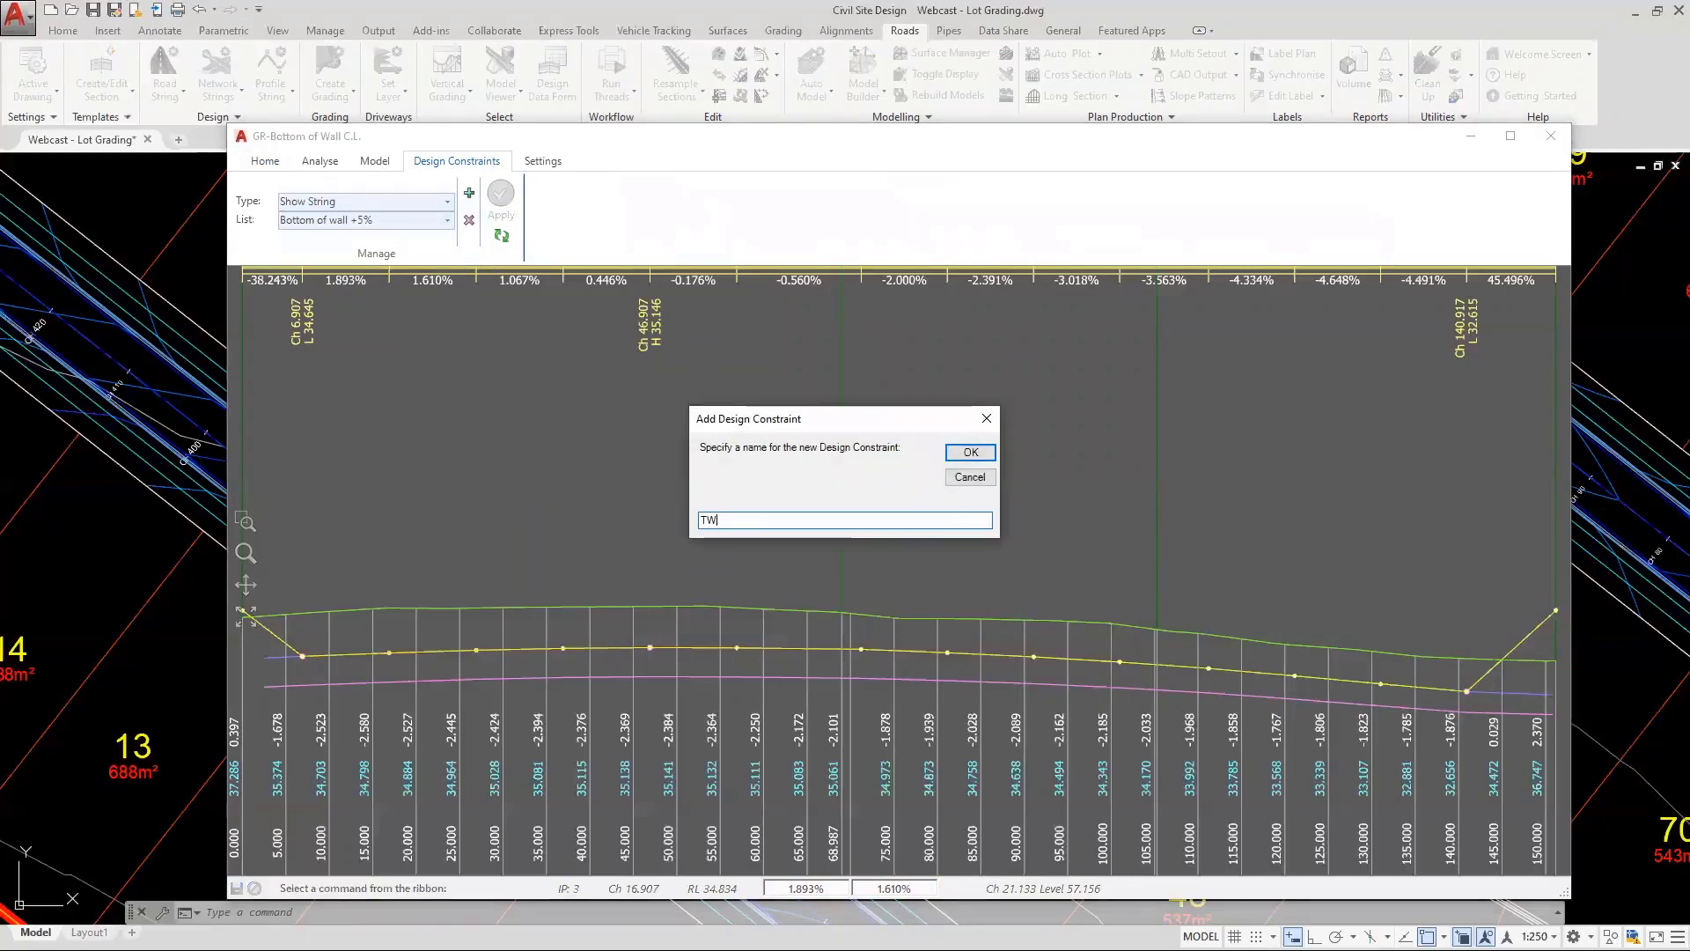
text(TW Proj)
click(969, 451)
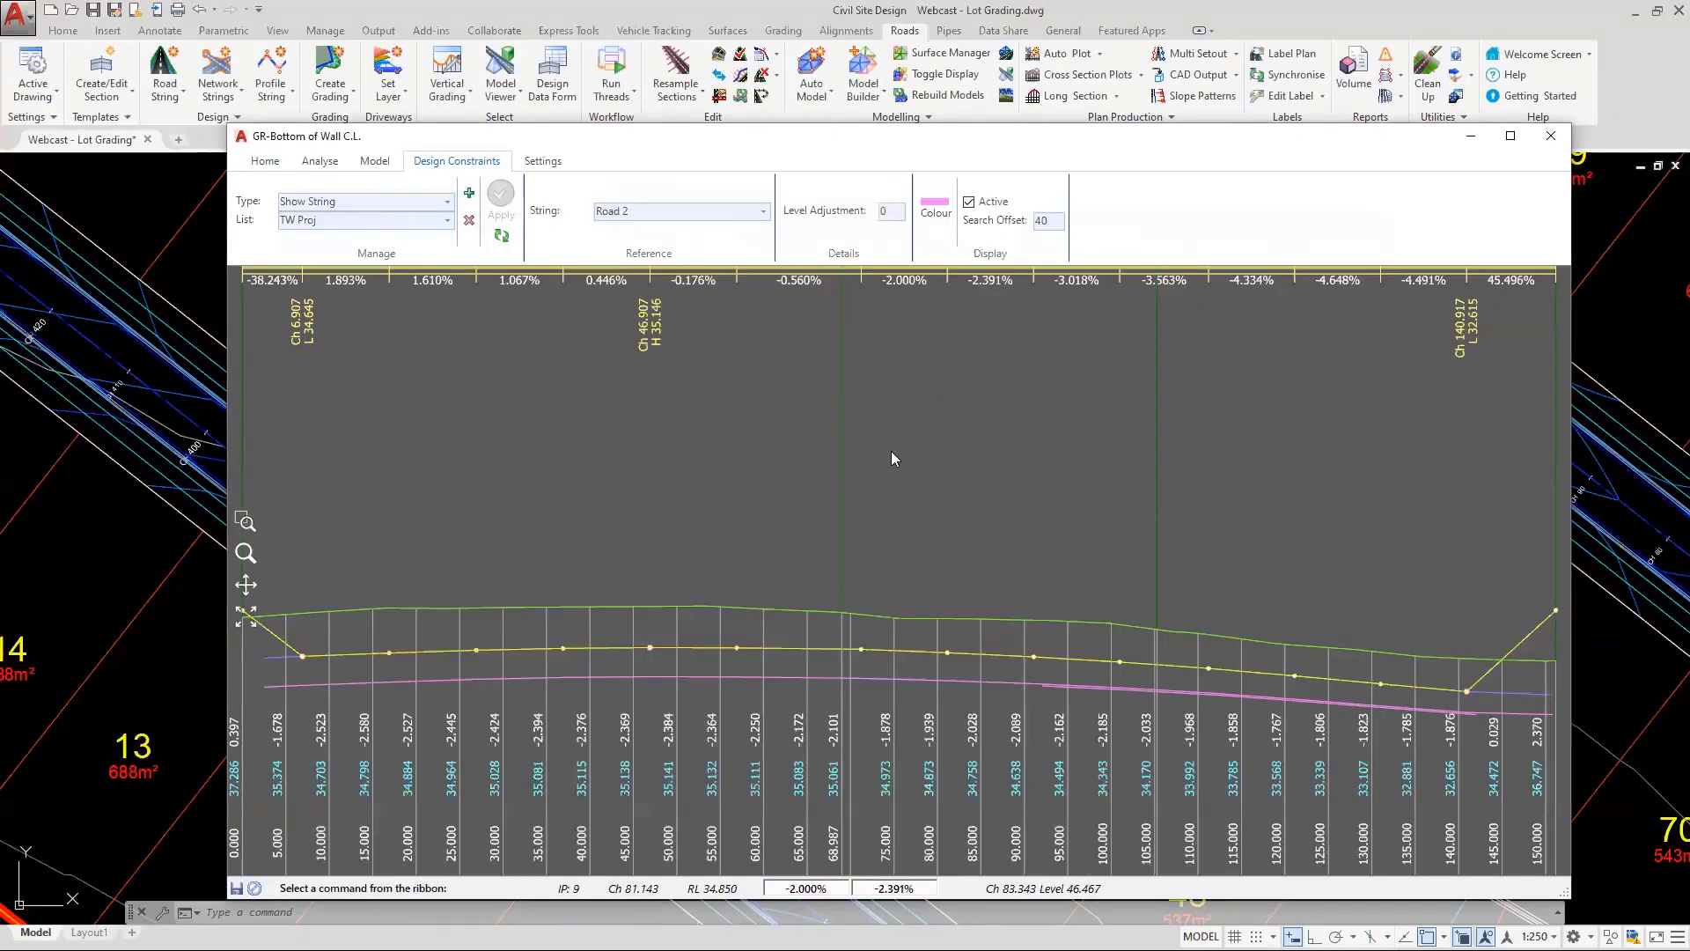
Reference the TW Proj constraint to the GR-Top of Wall string, colour it red, and apply it
click(763, 212)
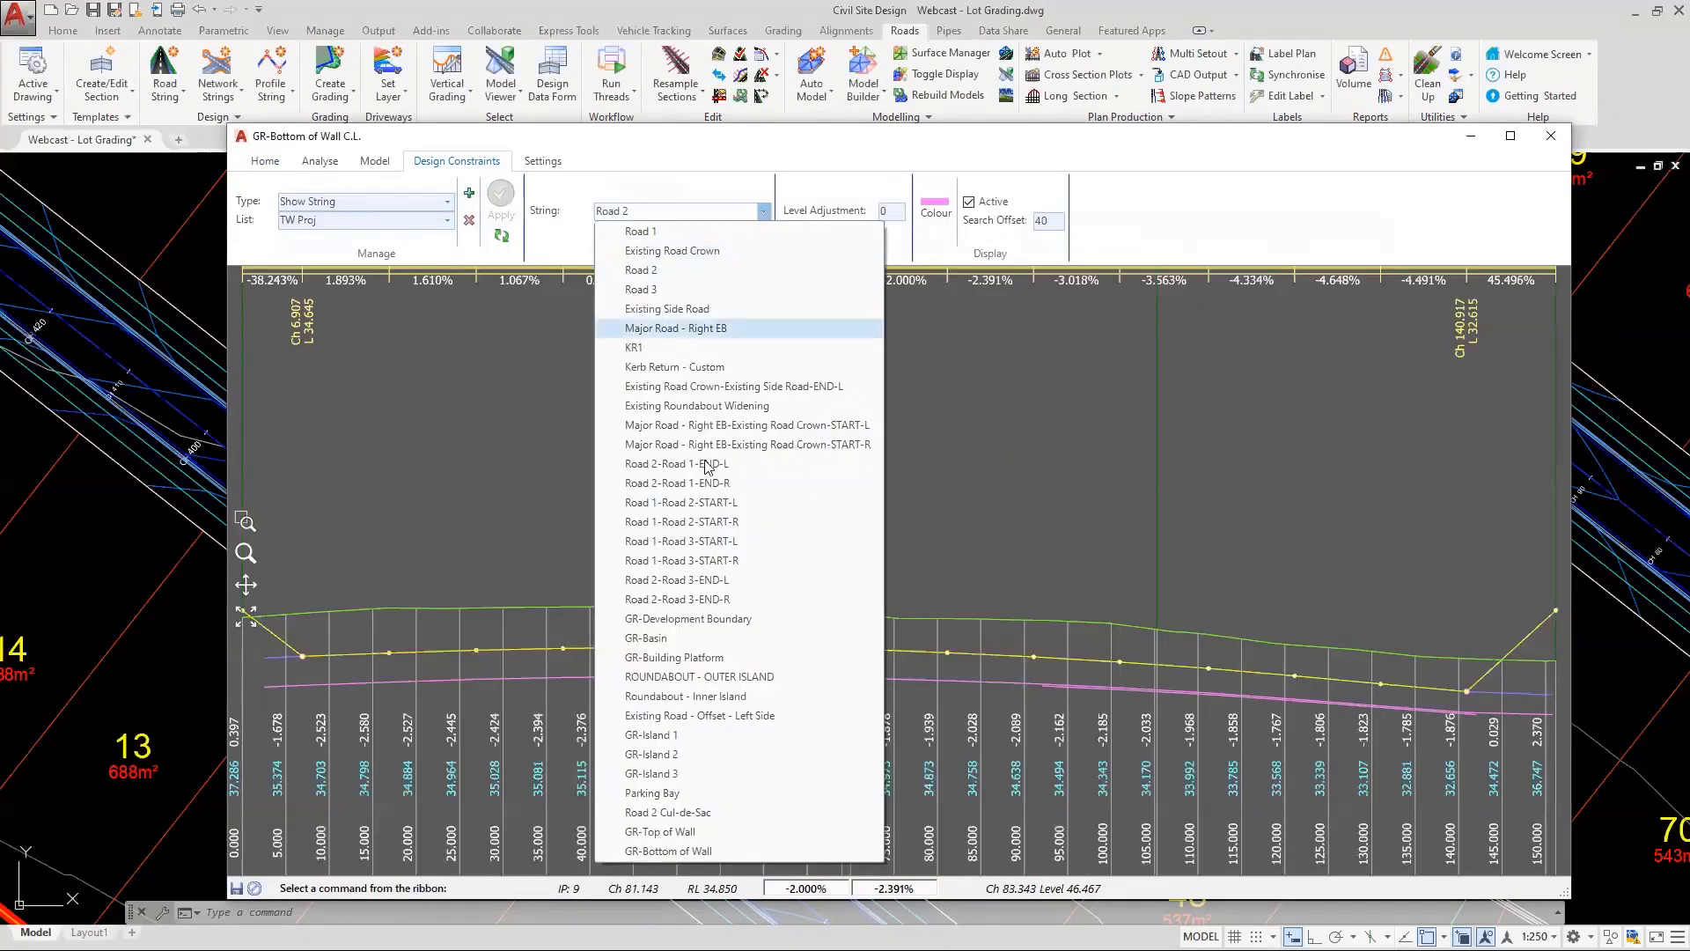
click(692, 831)
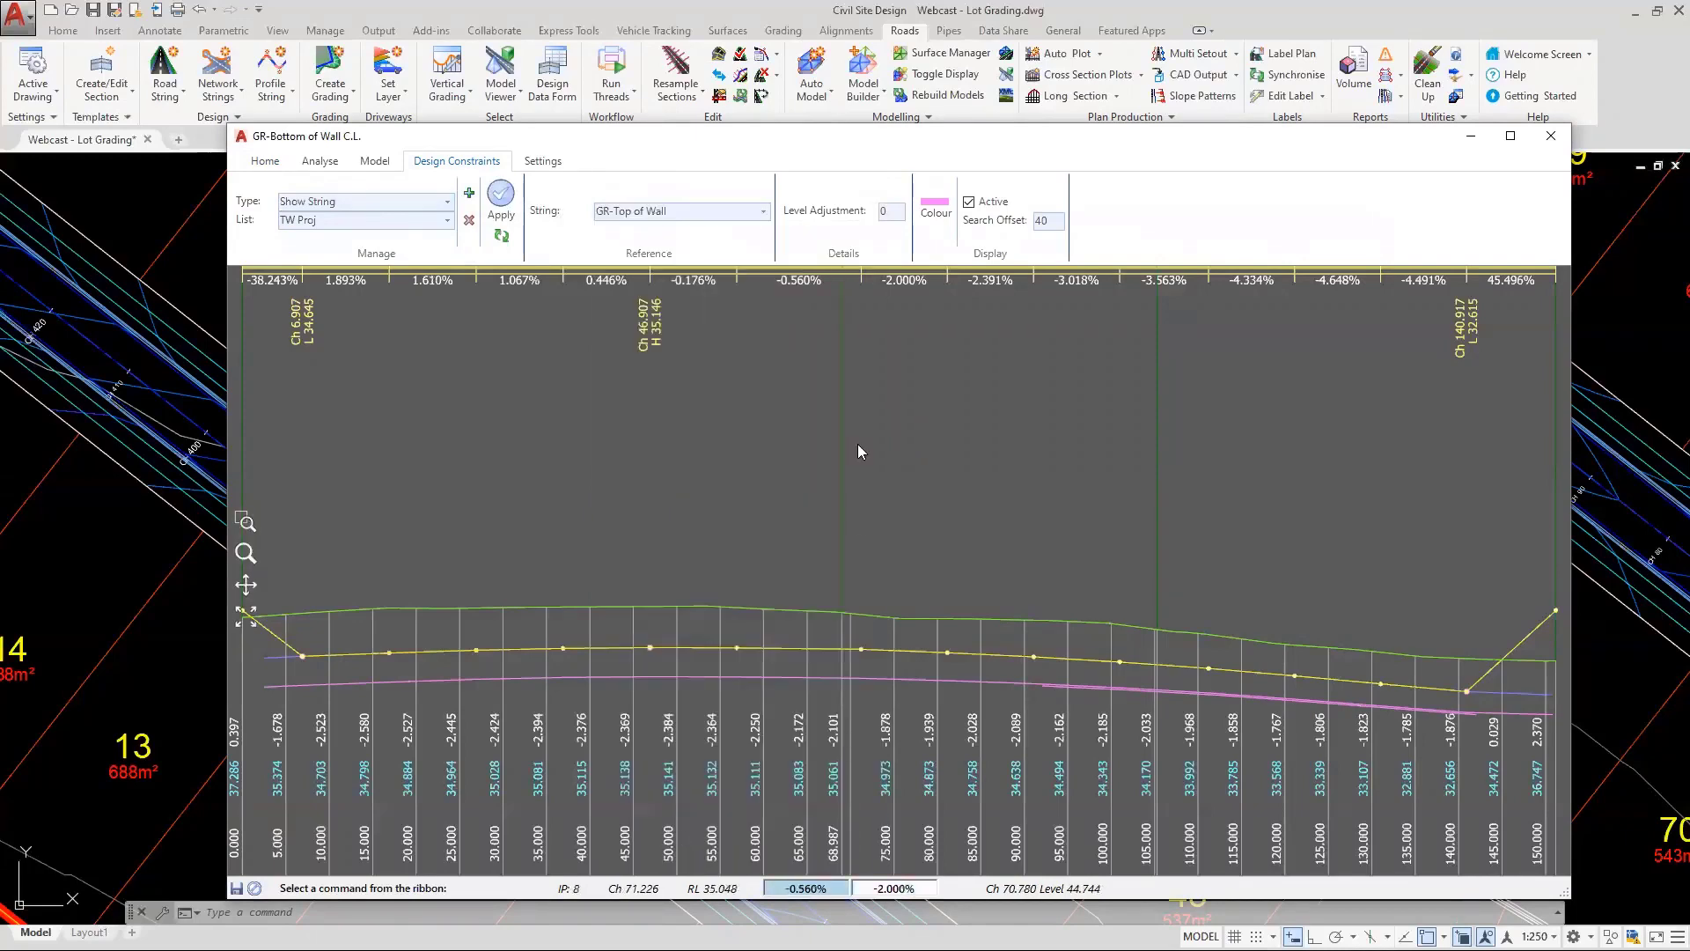
click(936, 214)
click(763, 294)
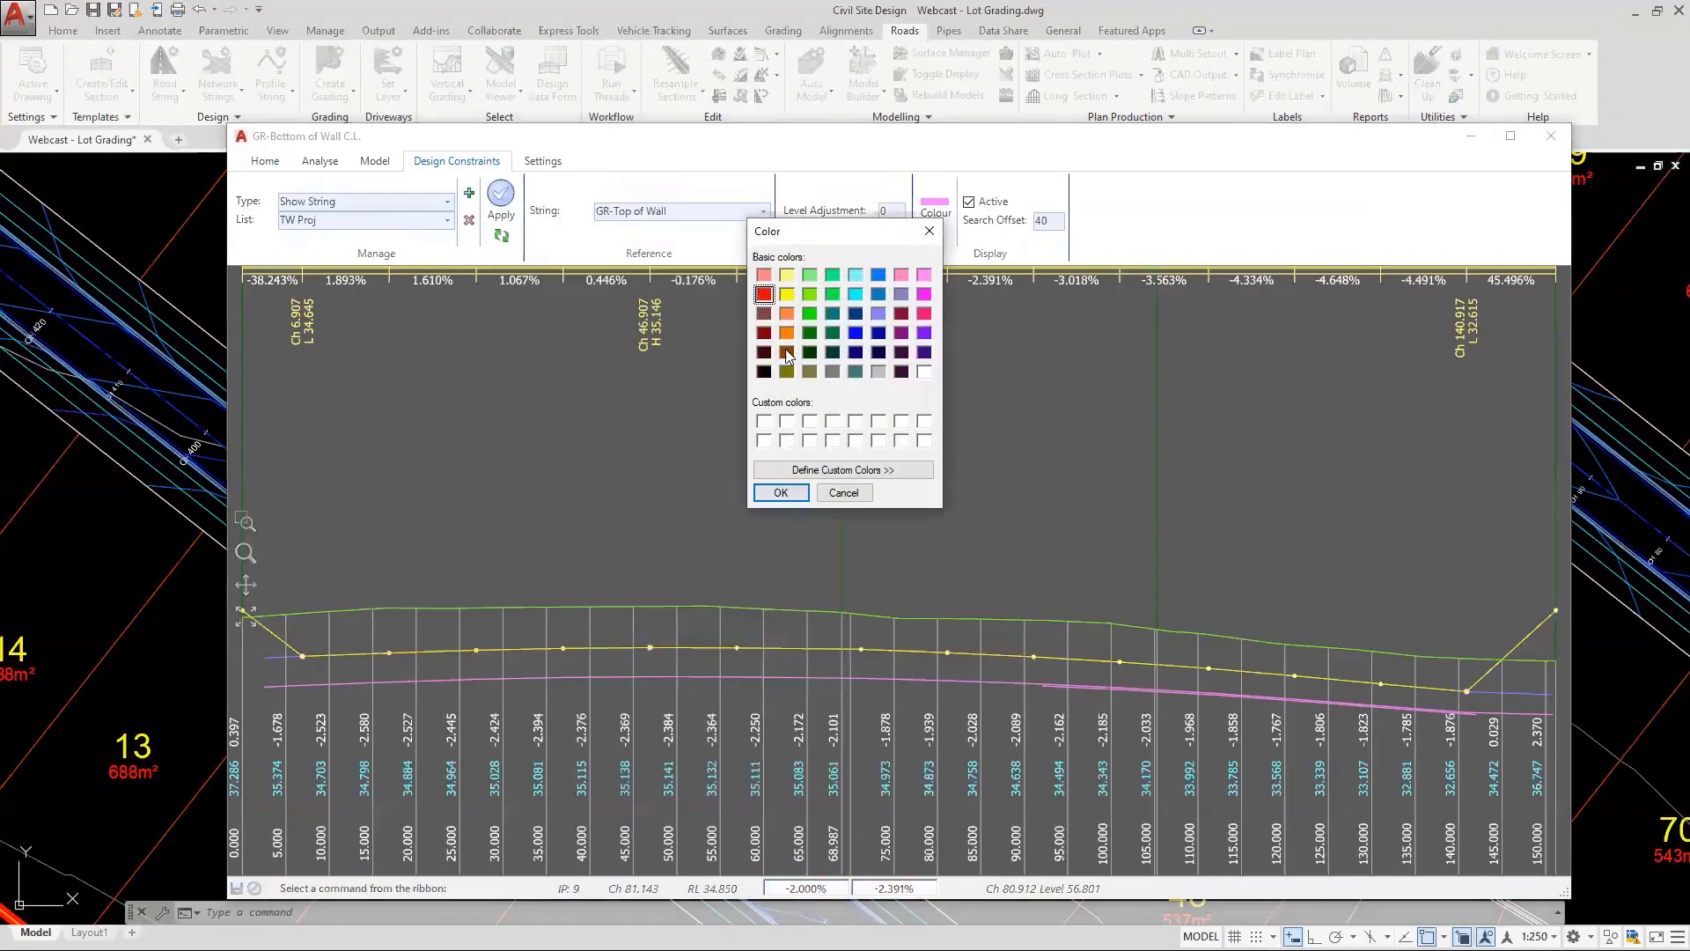
click(781, 493)
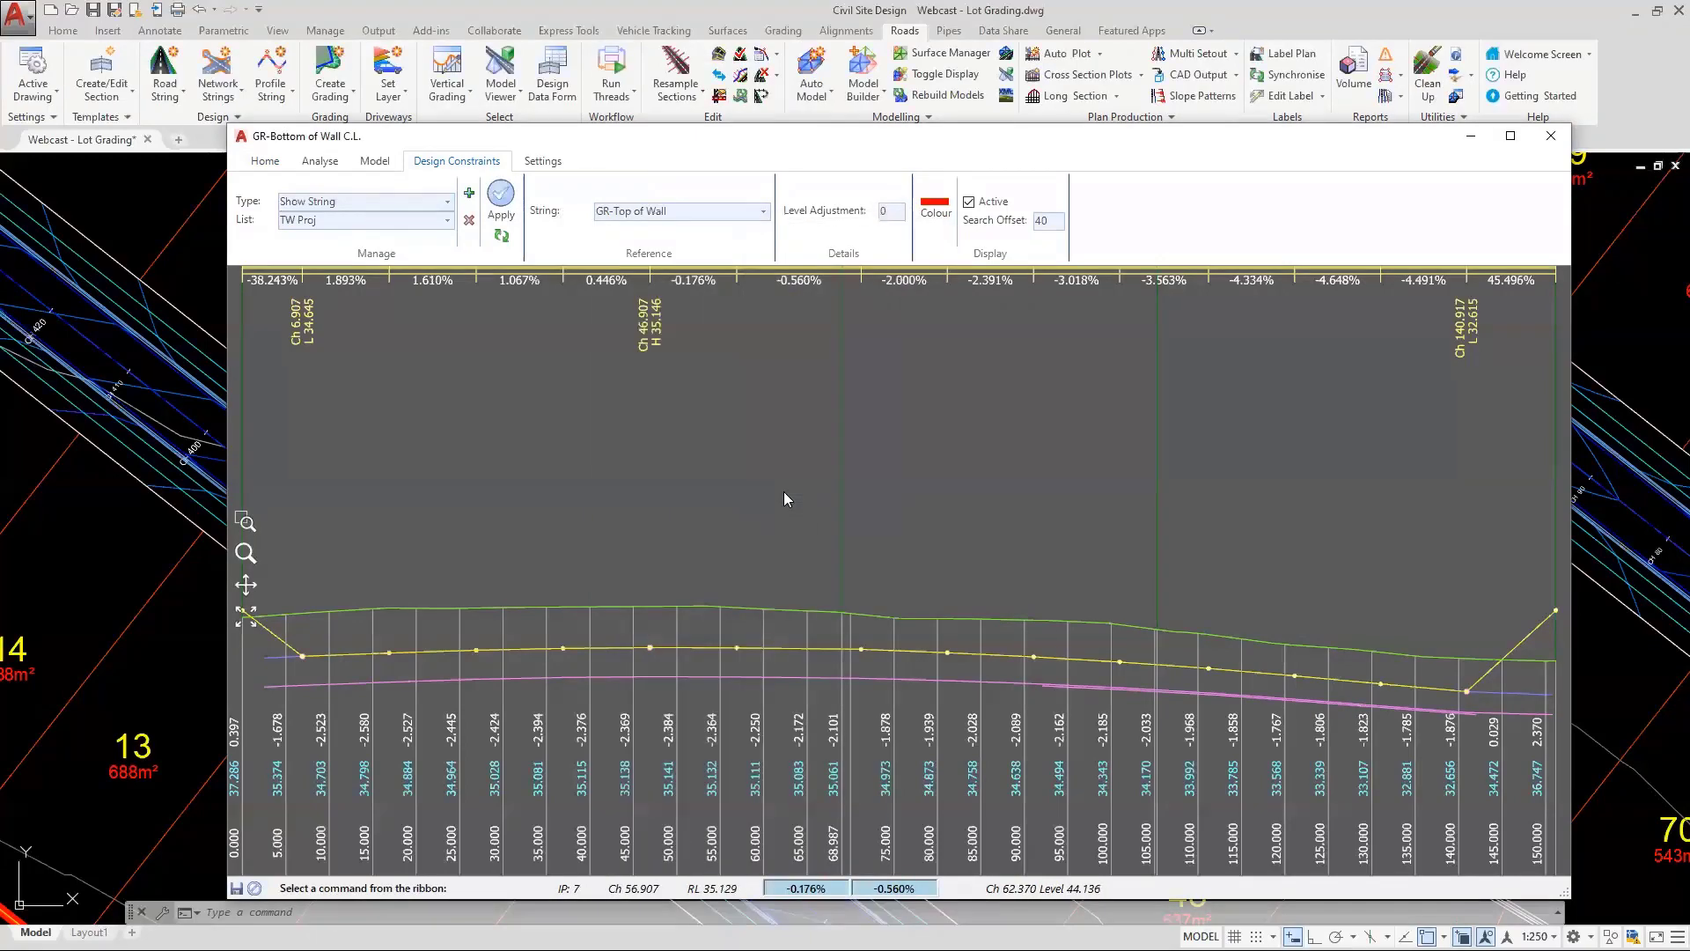
click(502, 206)
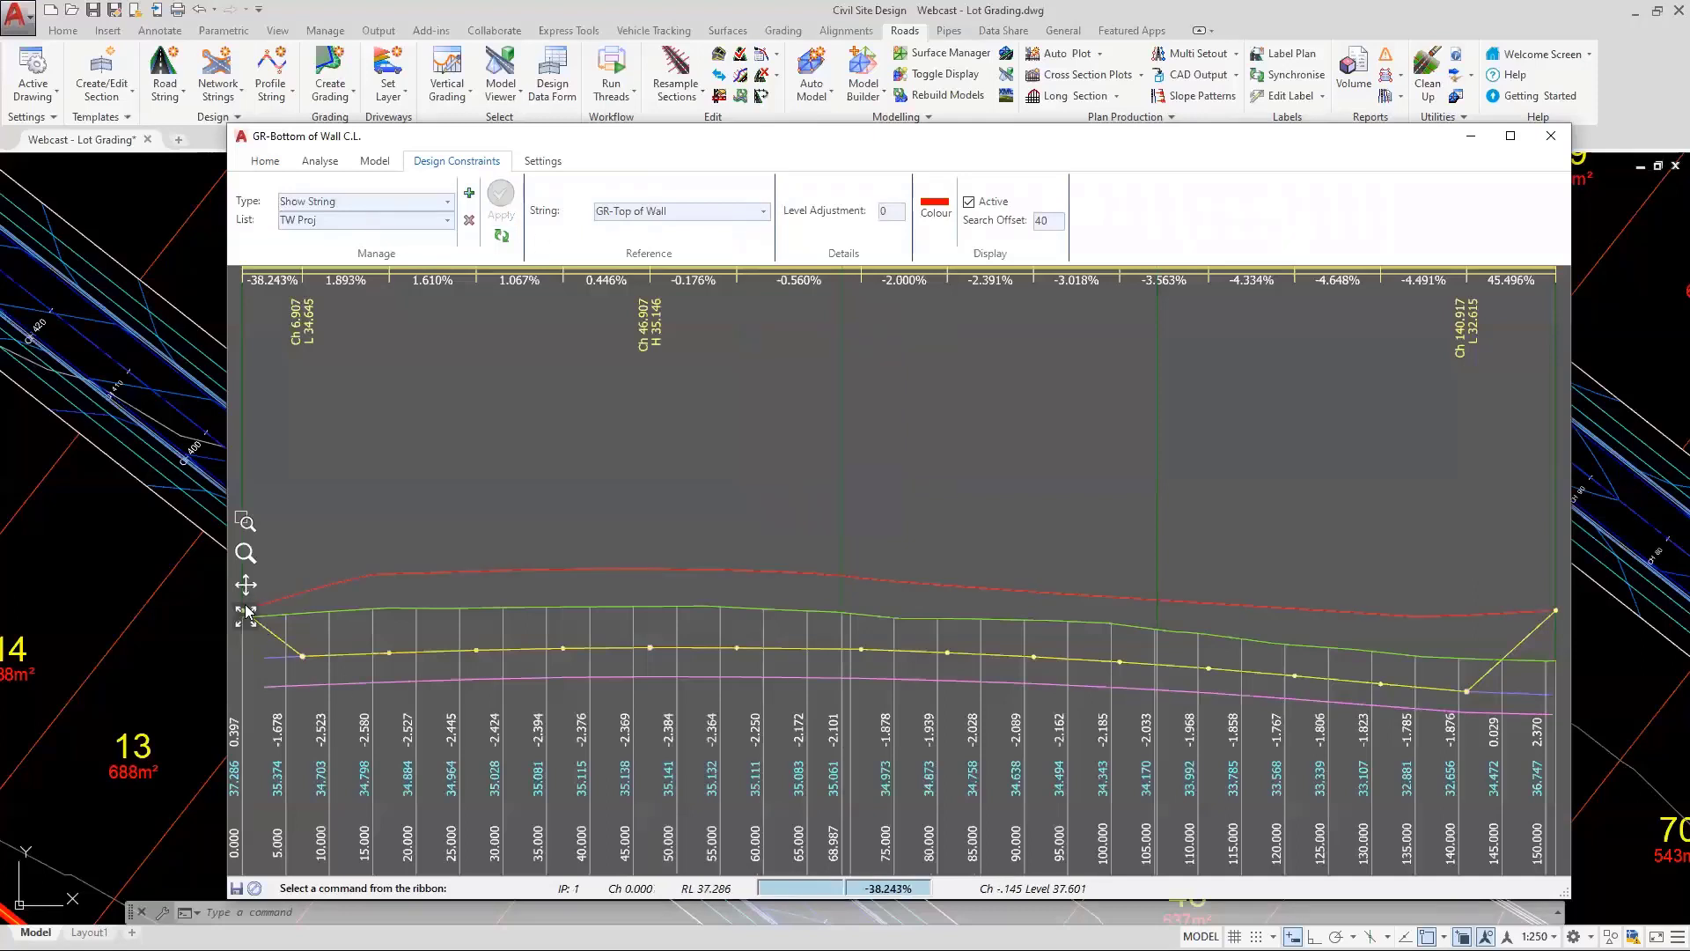
Compare the Bottom of Wall design line with the projected Top of Wall string, and close the profile editor
click(1555, 612)
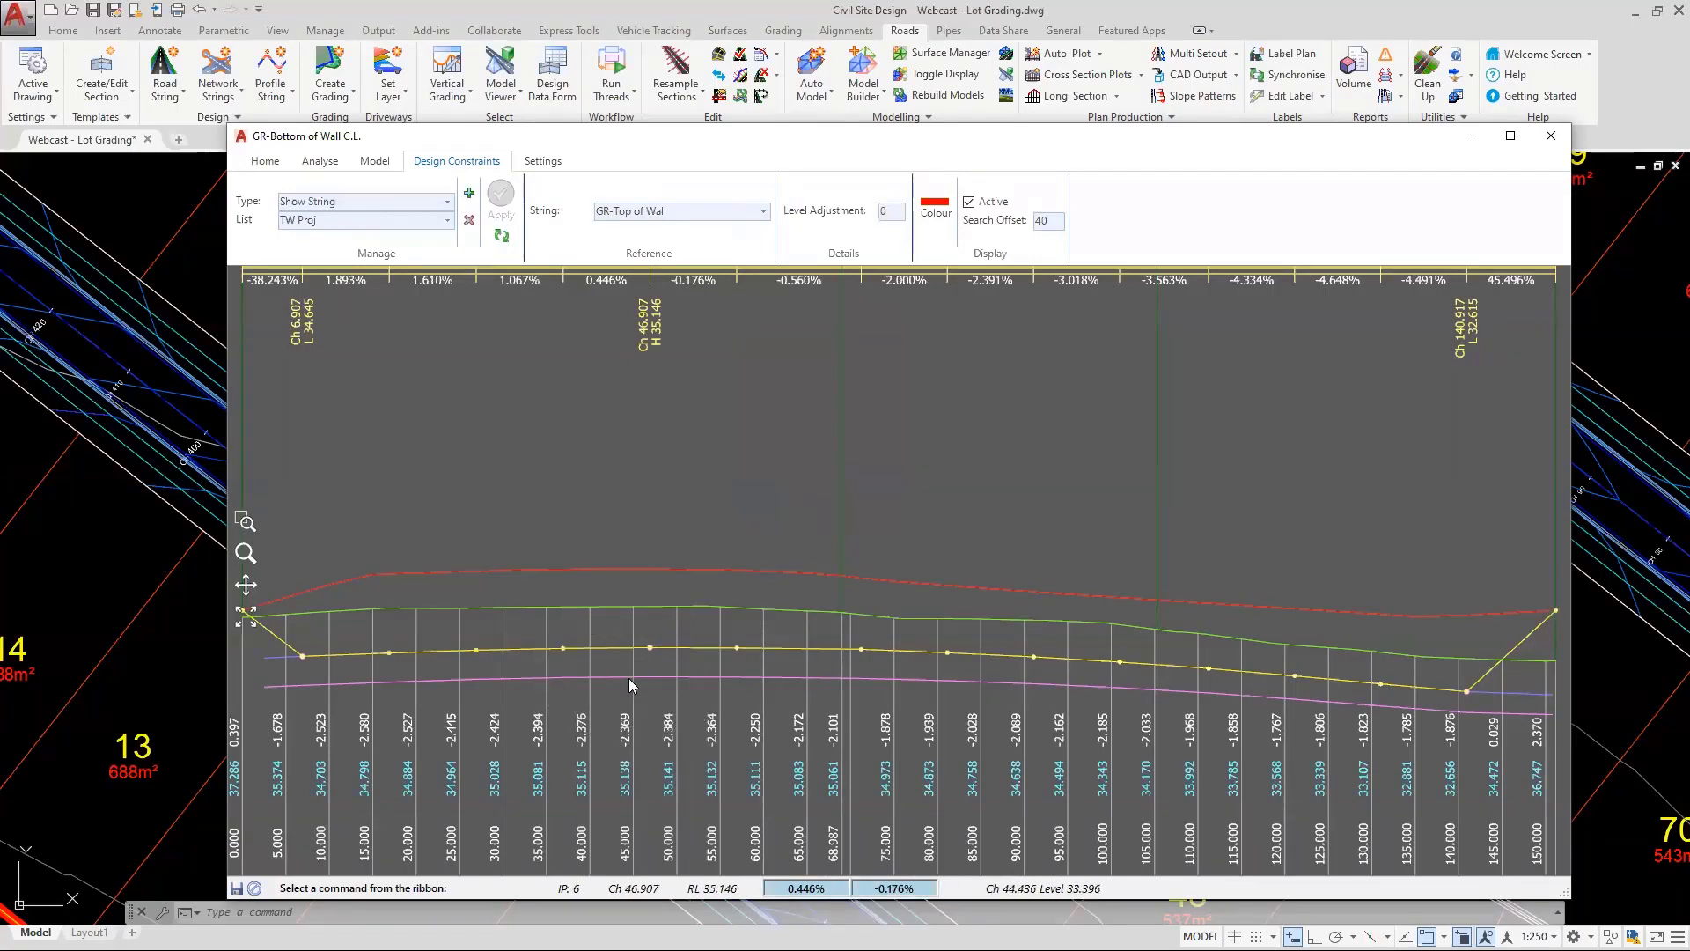
click(625, 648)
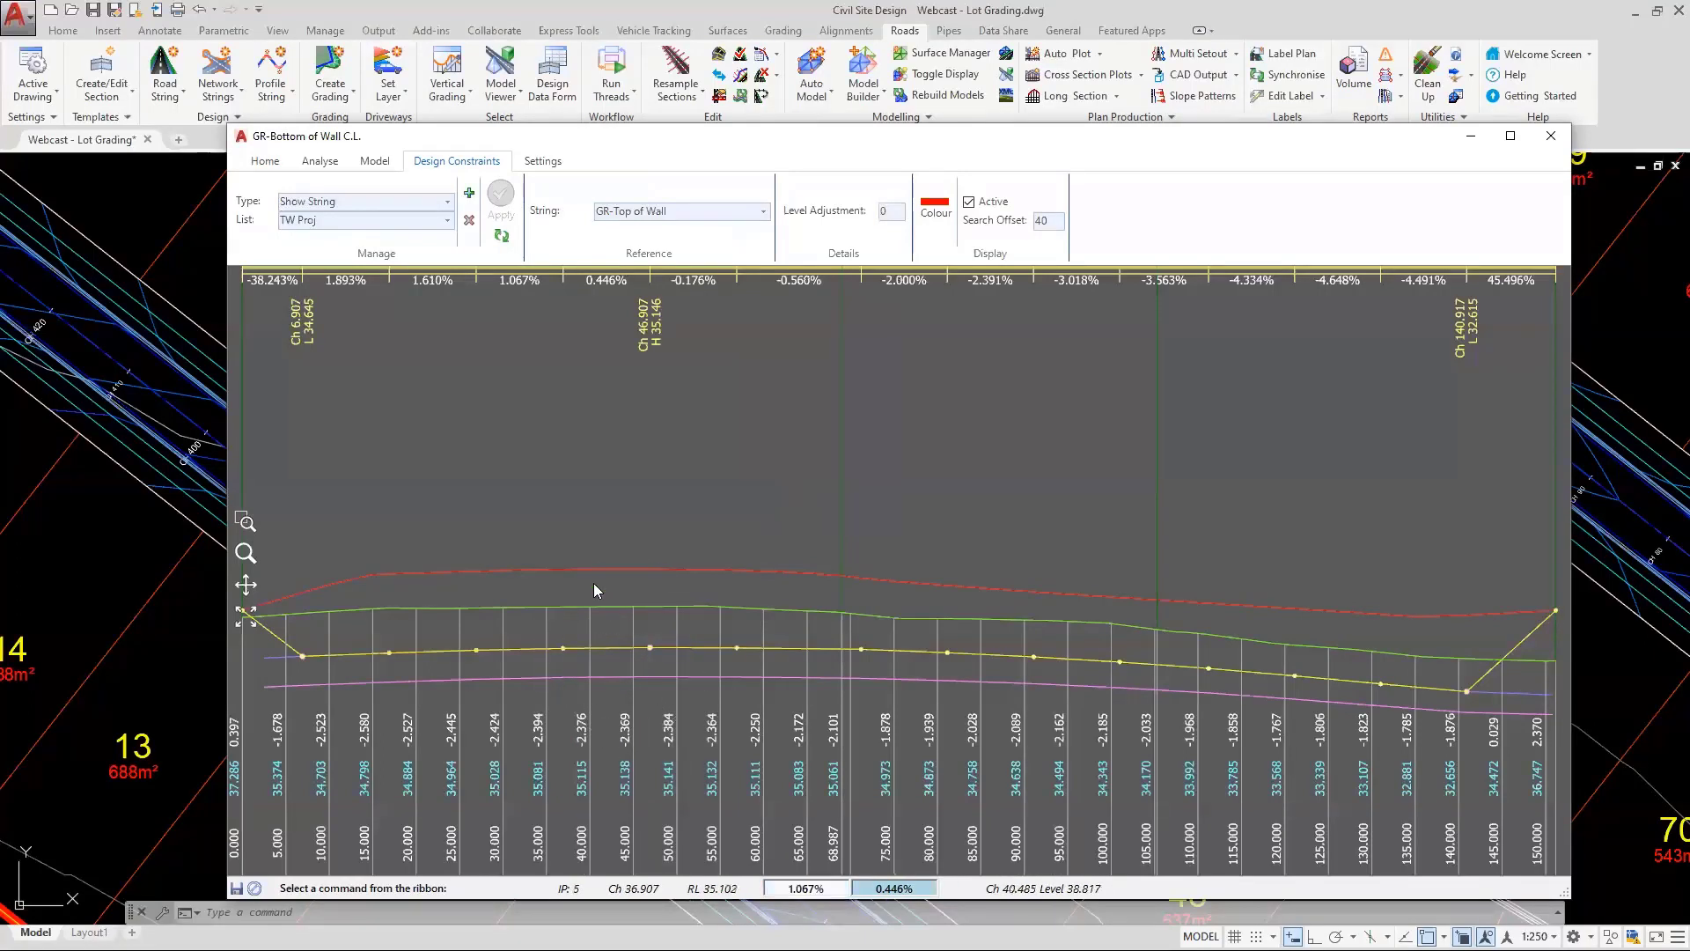
click(583, 569)
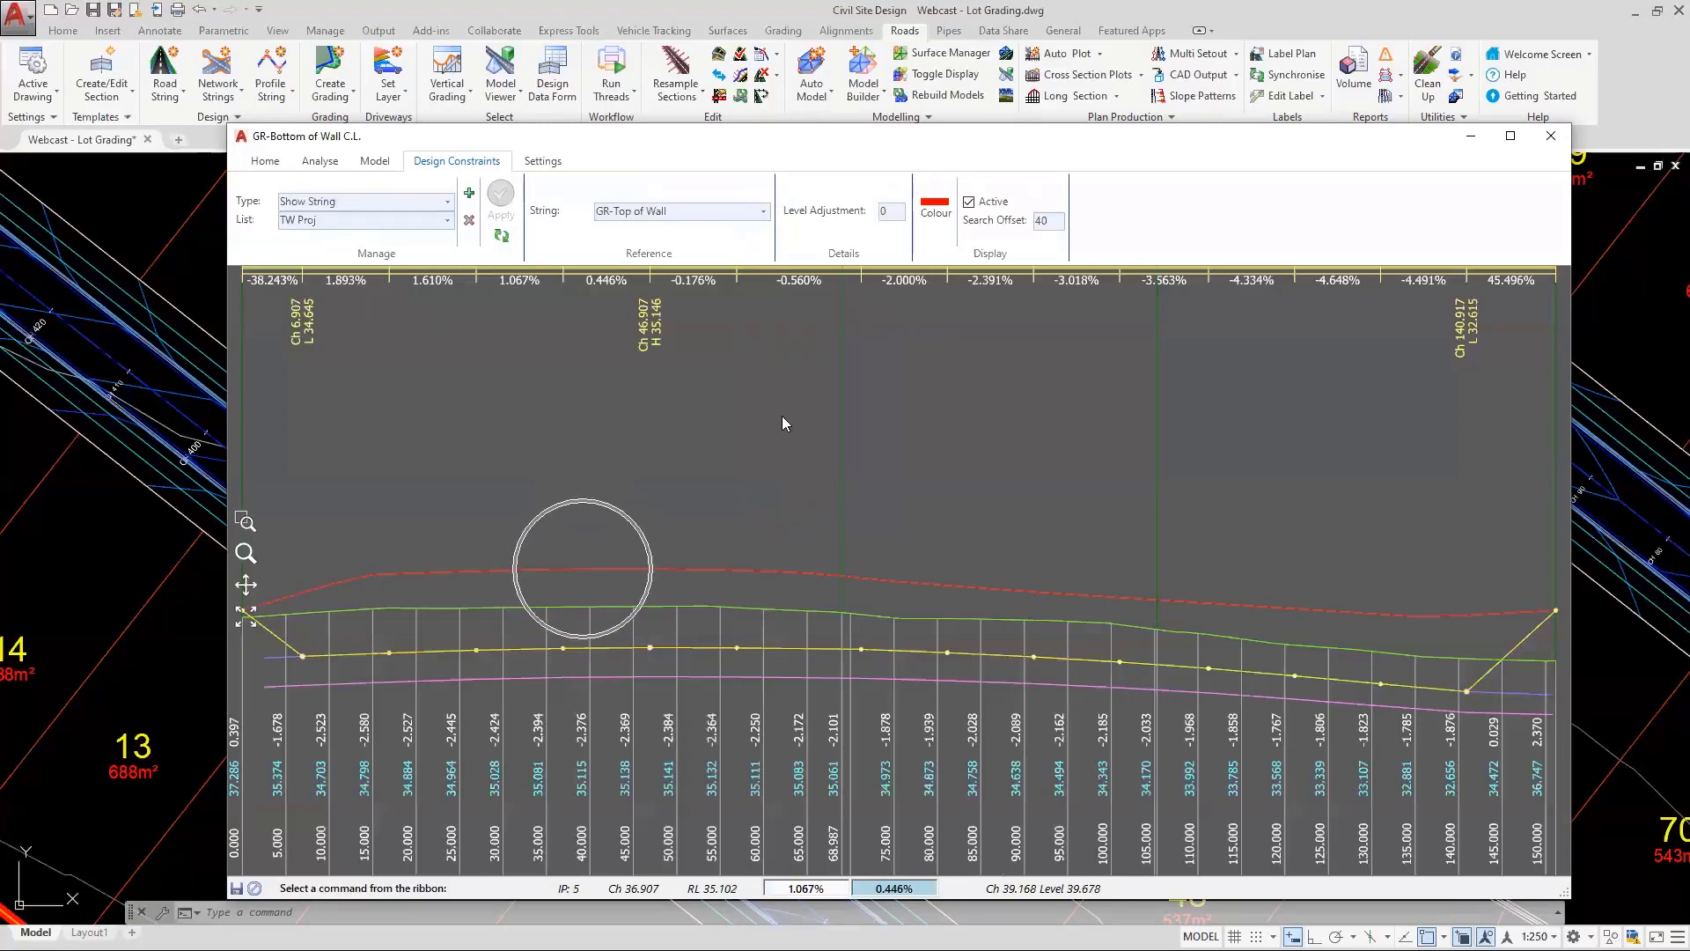
click(1551, 139)
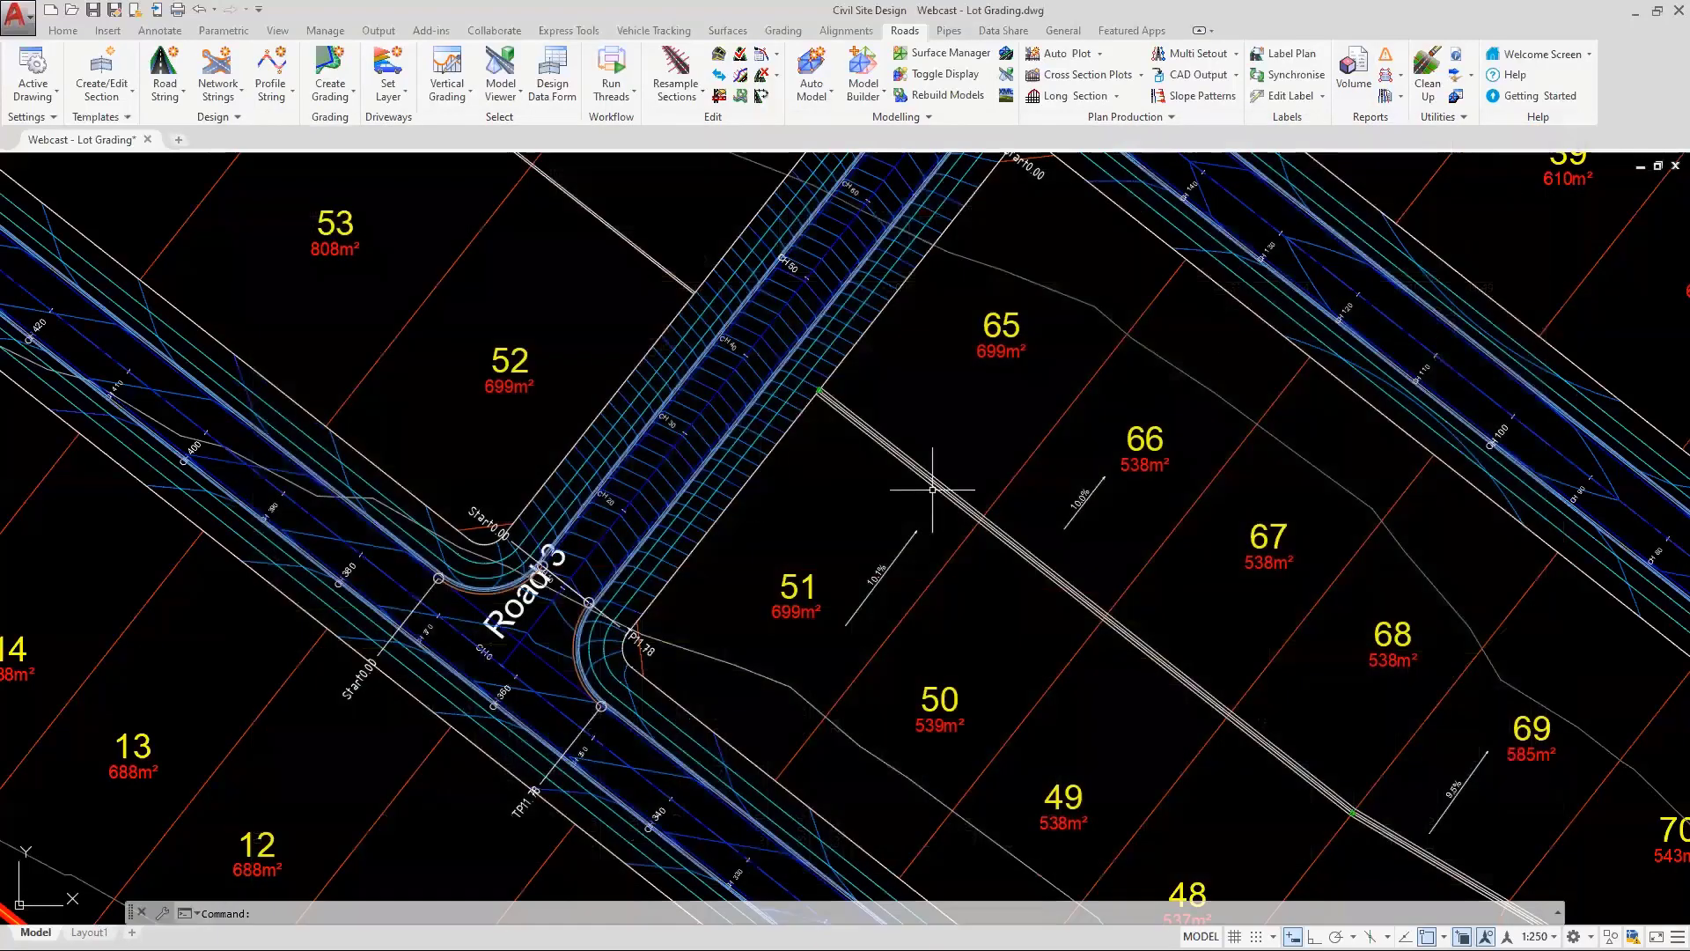
Open the vertical grading editor for the Top of Wall string along lots 66 to 69 and widen its window
middle_drag(1294, 560, 998, 414)
click(440, 77)
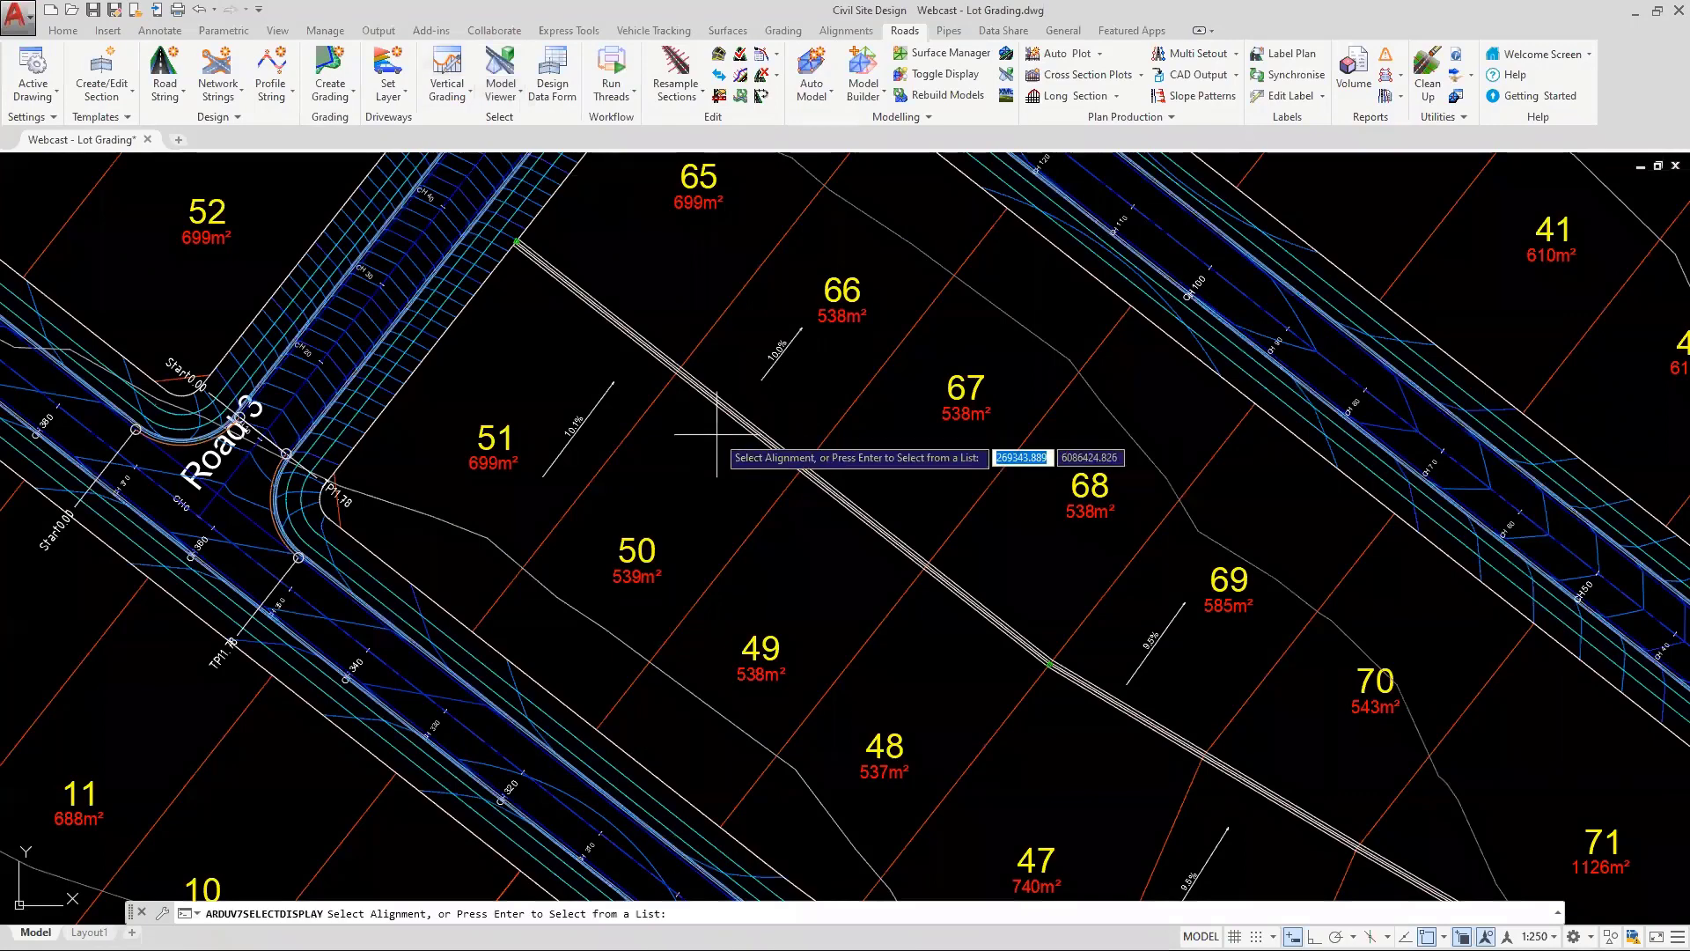
click(717, 432)
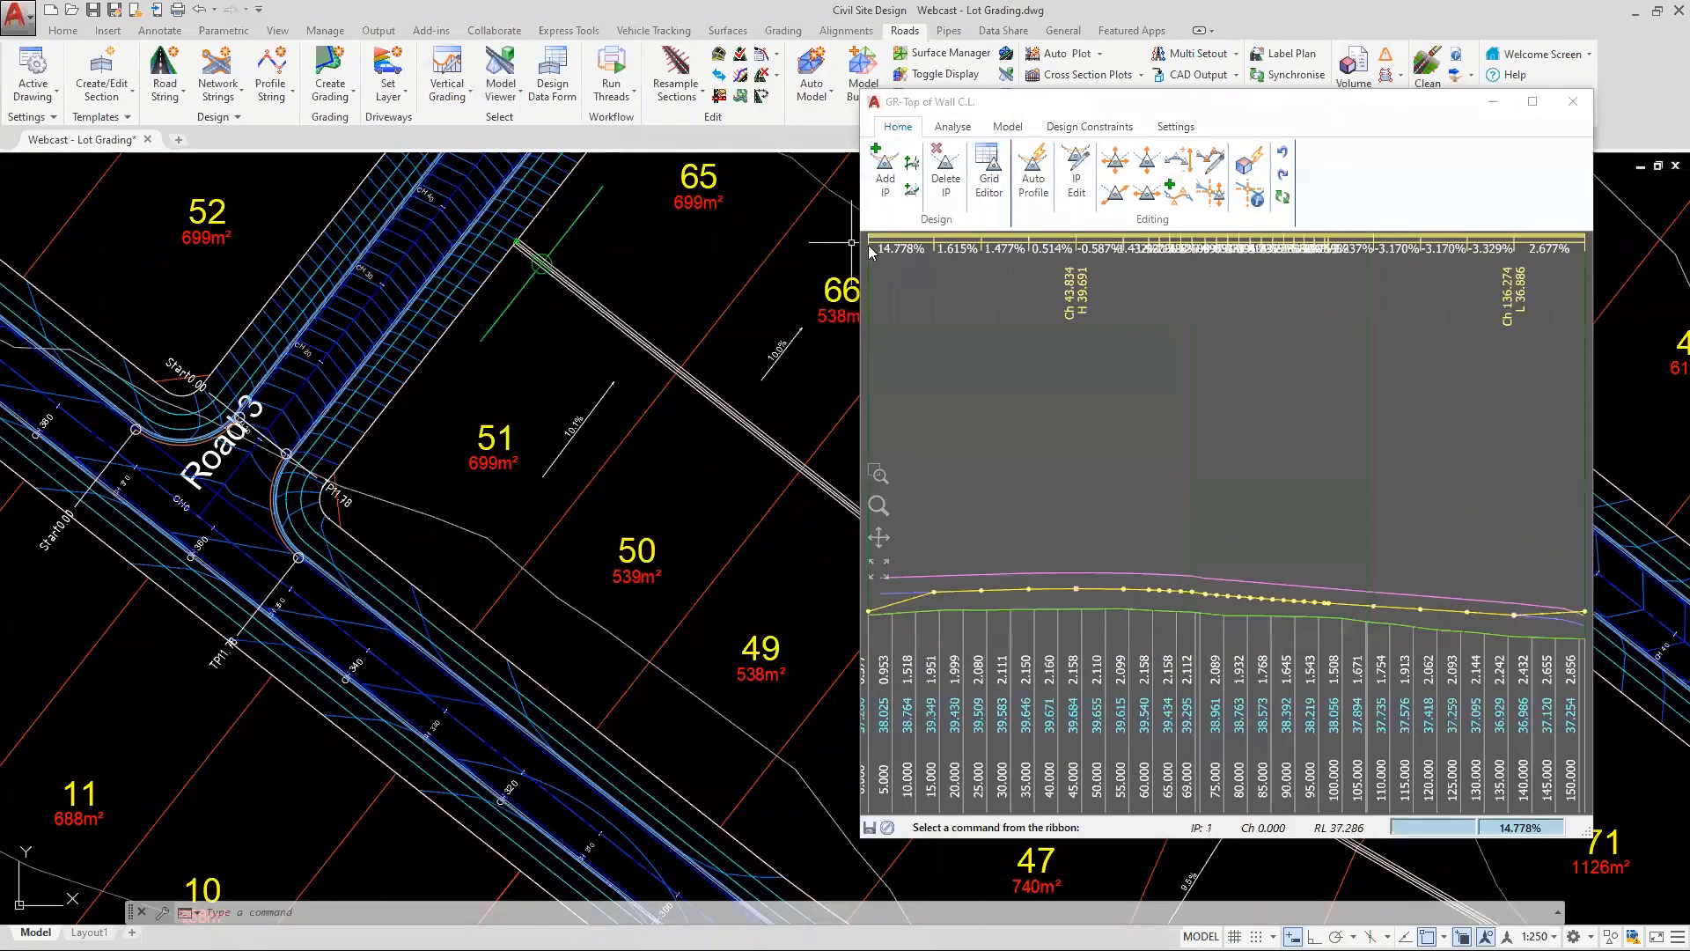
drag(854, 245, 282, 245)
Add a Show String design constraint named BW Proj to the Top of Wall profile
click(519, 128)
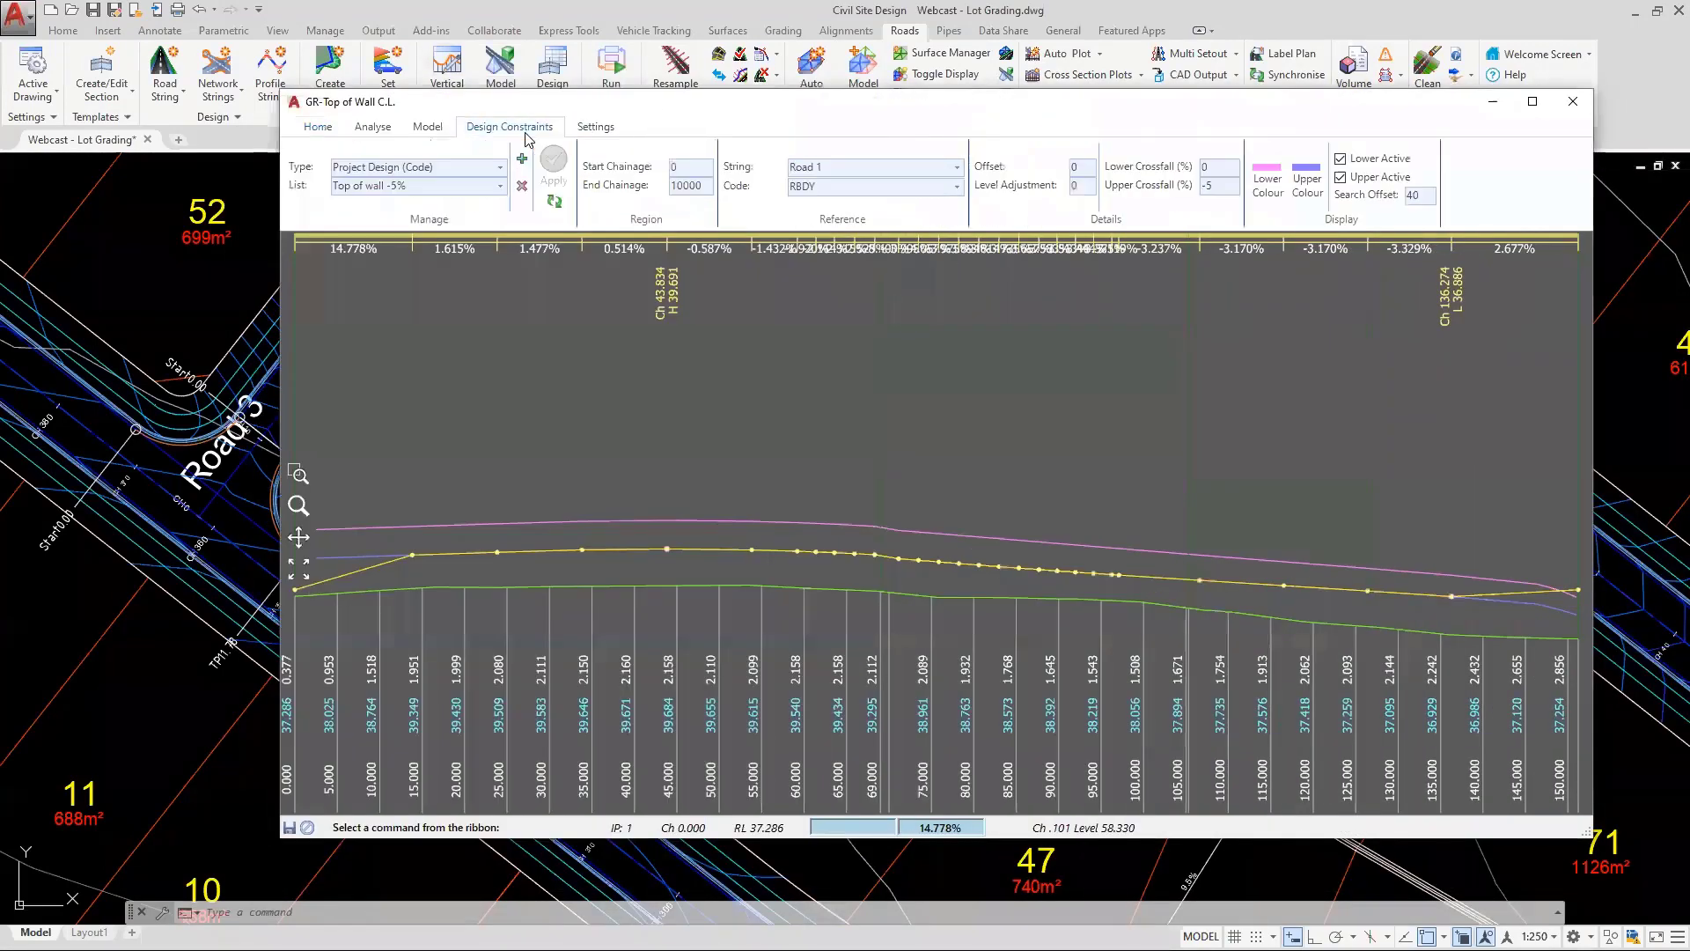
click(458, 168)
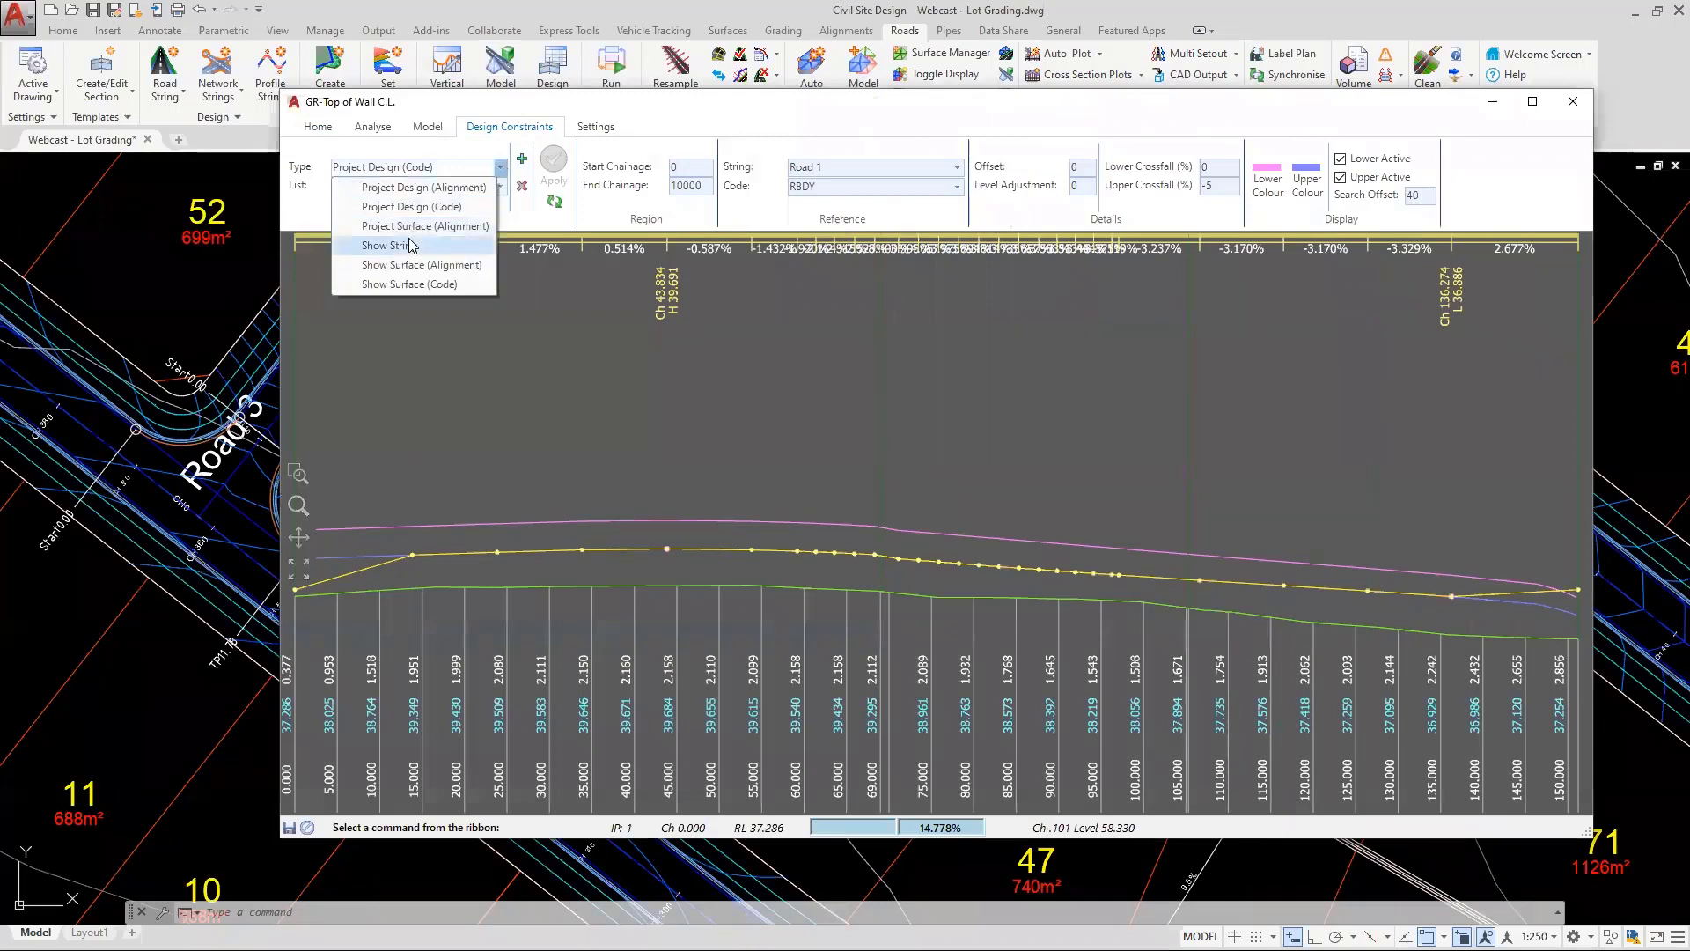
click(369, 243)
click(522, 158)
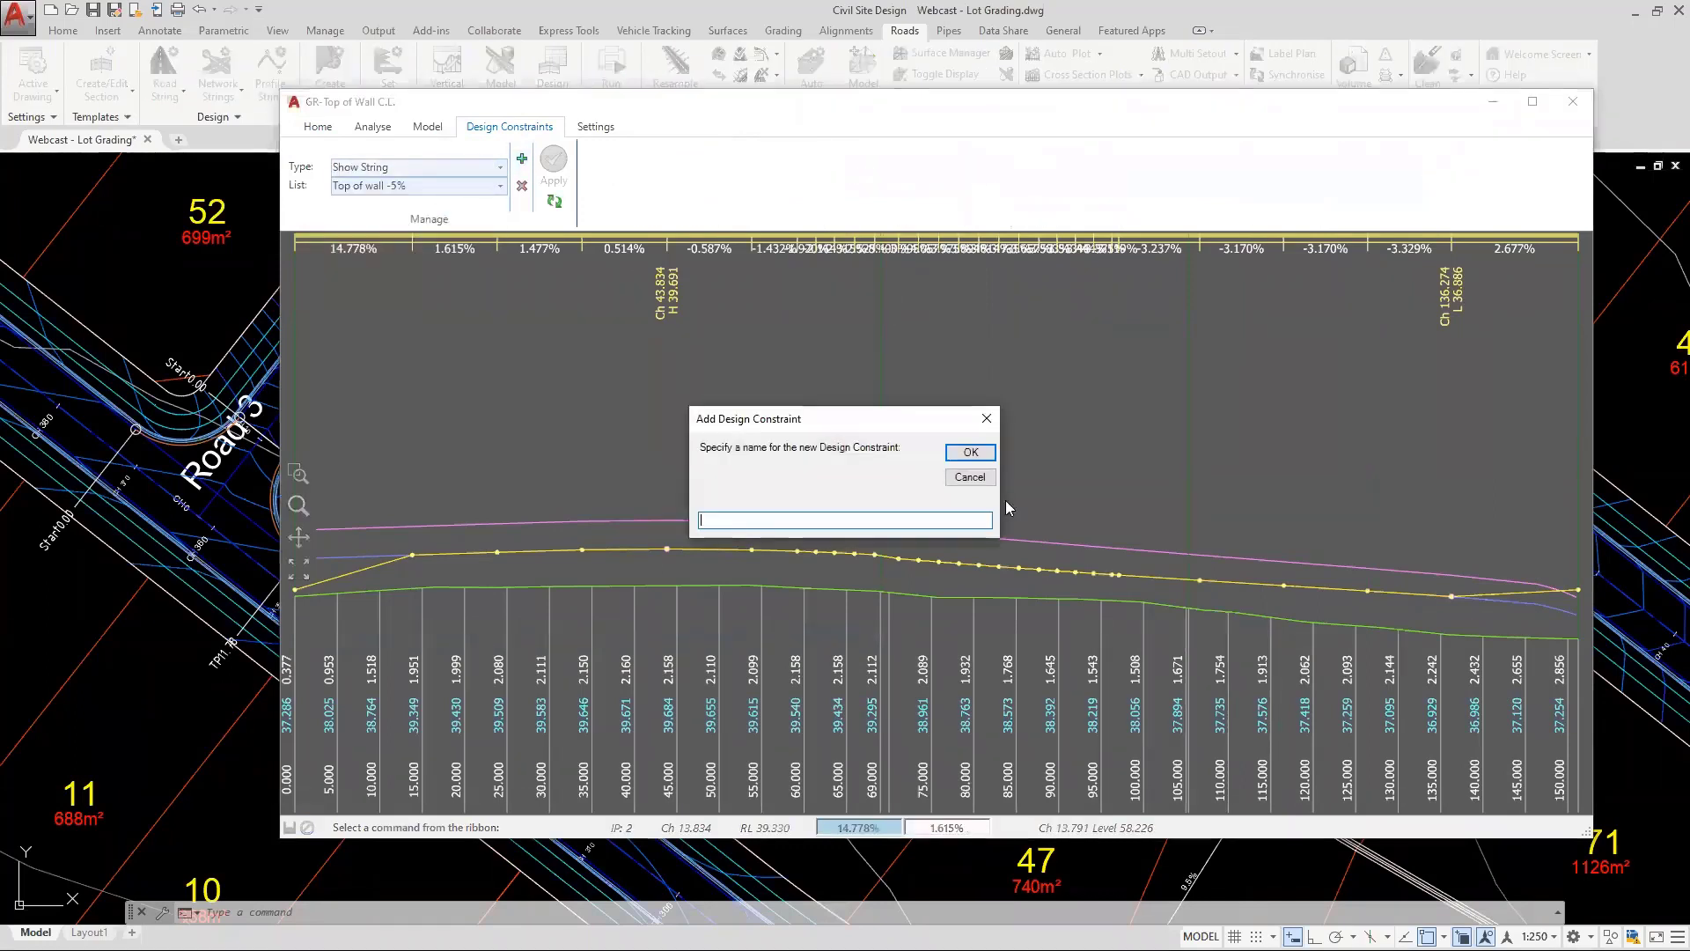
text(BW Proj)
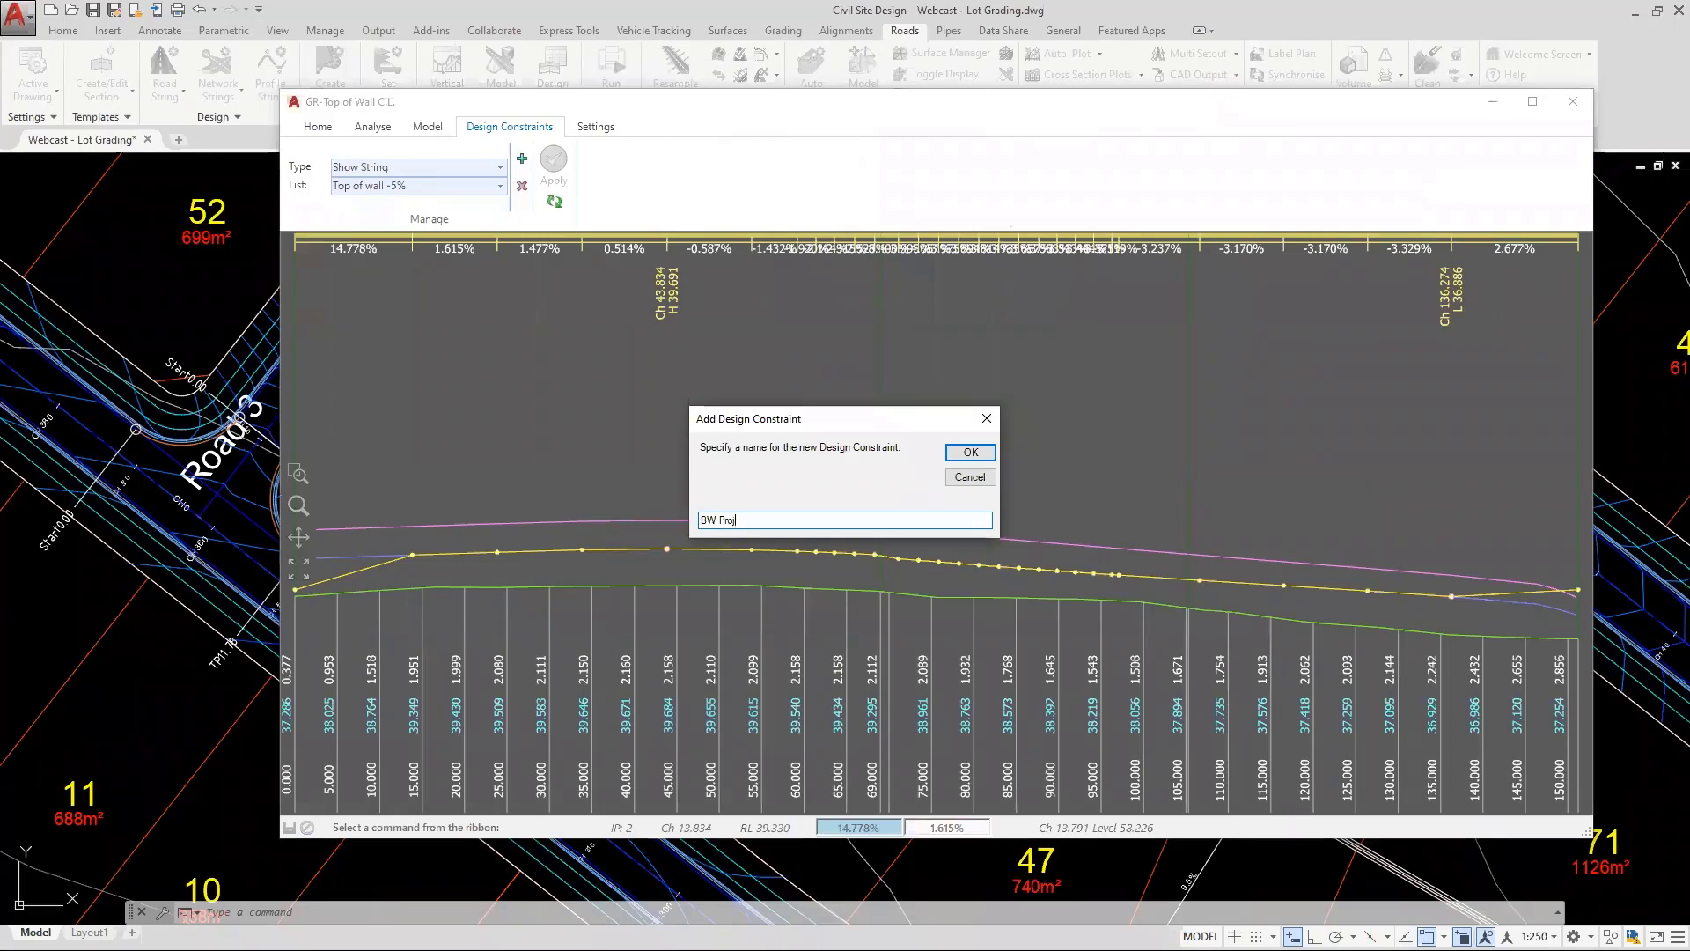
click(971, 451)
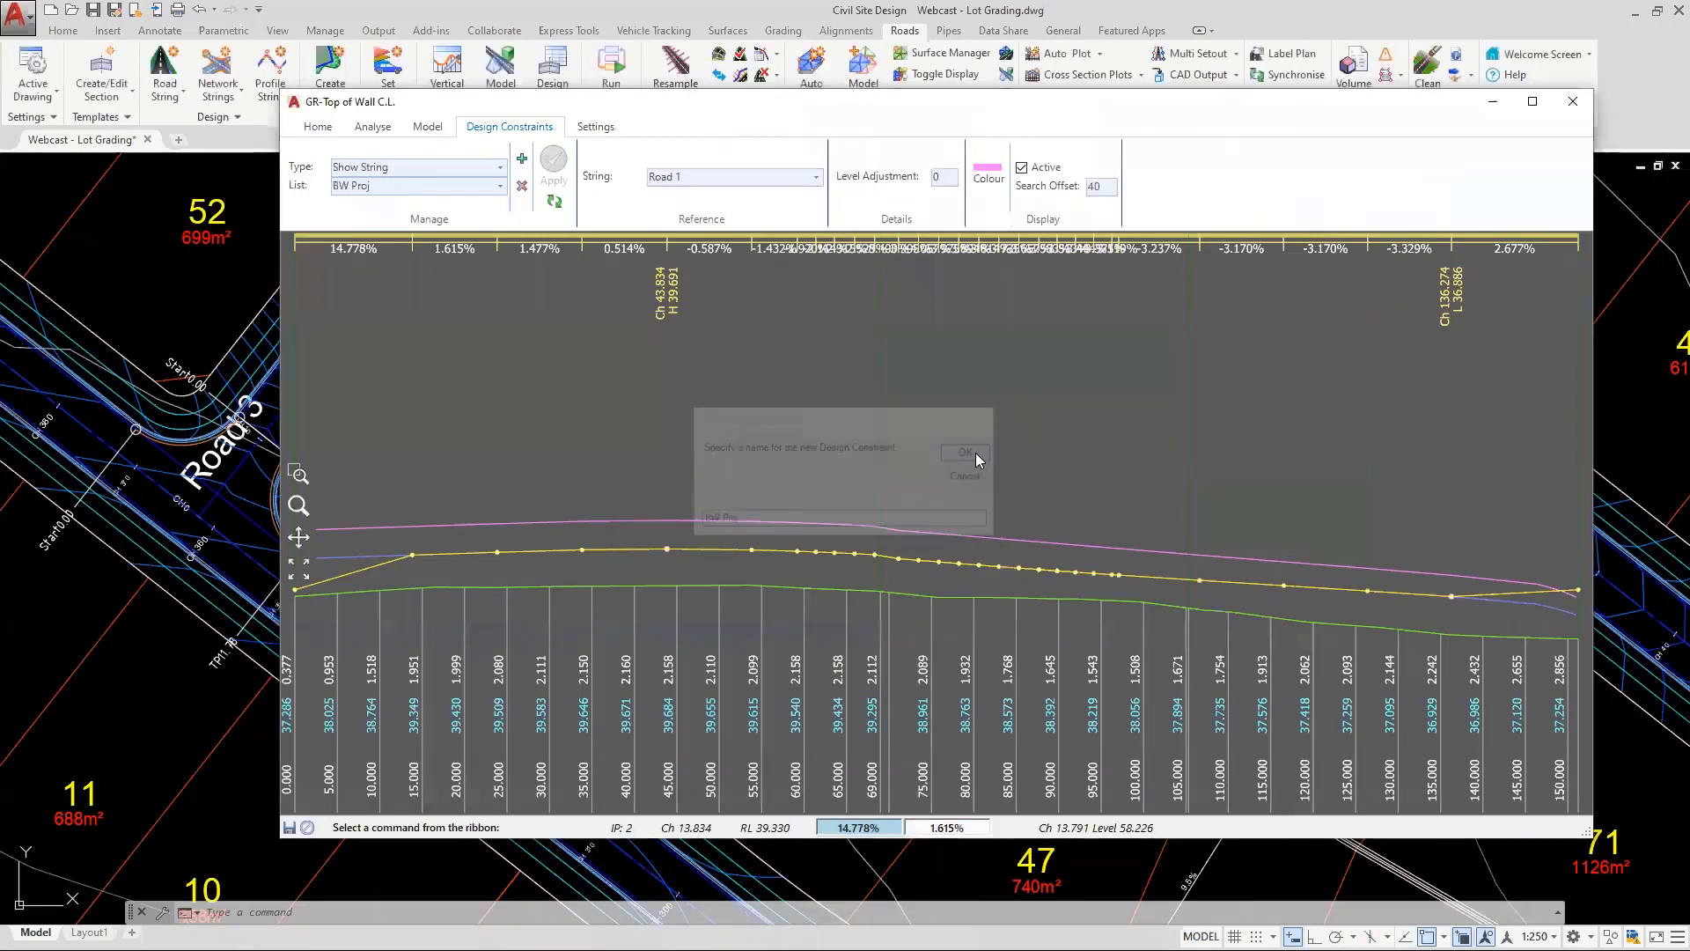
Reference the BW Proj constraint to the GR-Bottom of Wall string, colour it red, and apply it
click(816, 177)
click(730, 817)
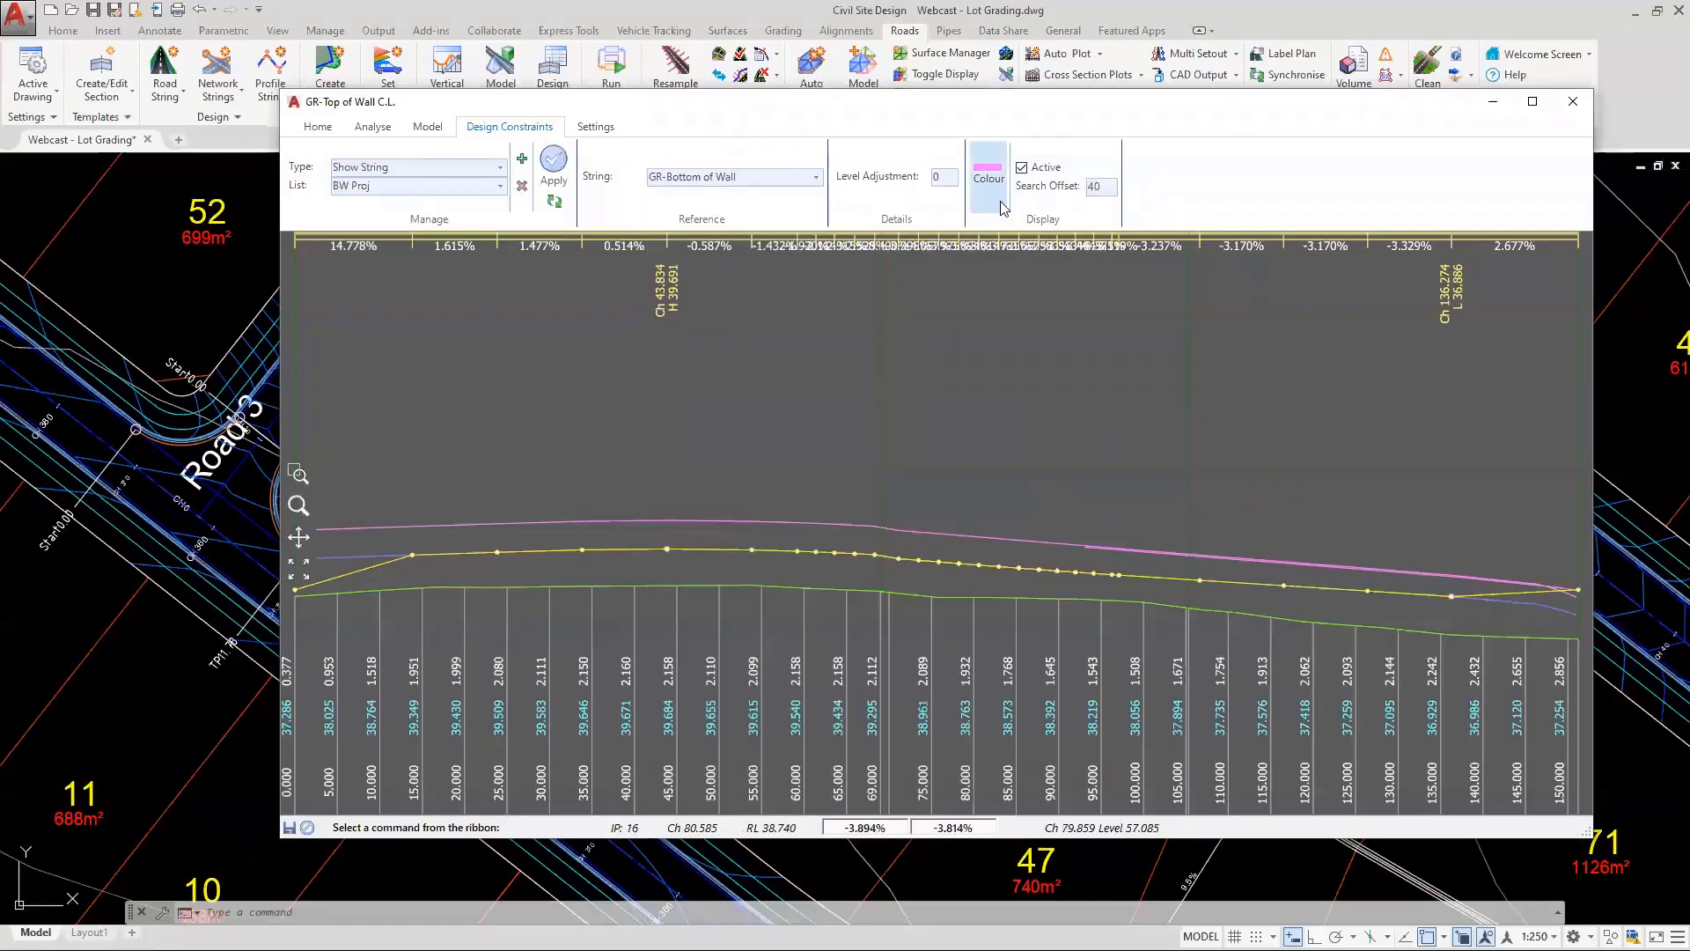
click(987, 170)
click(763, 294)
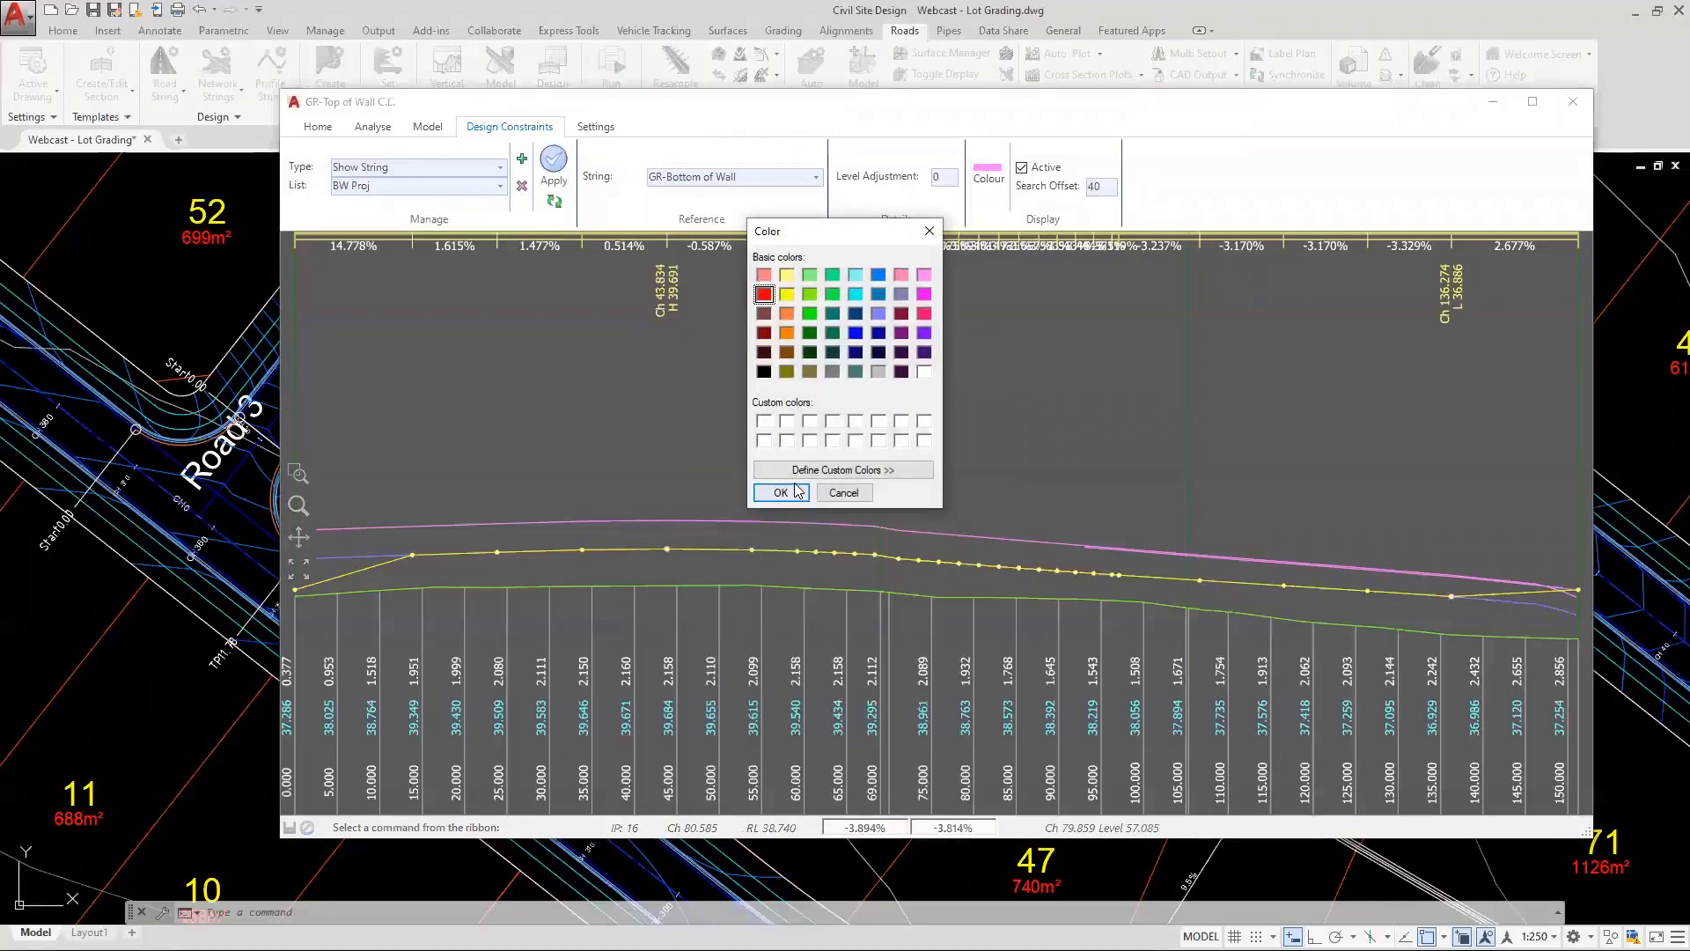
click(780, 492)
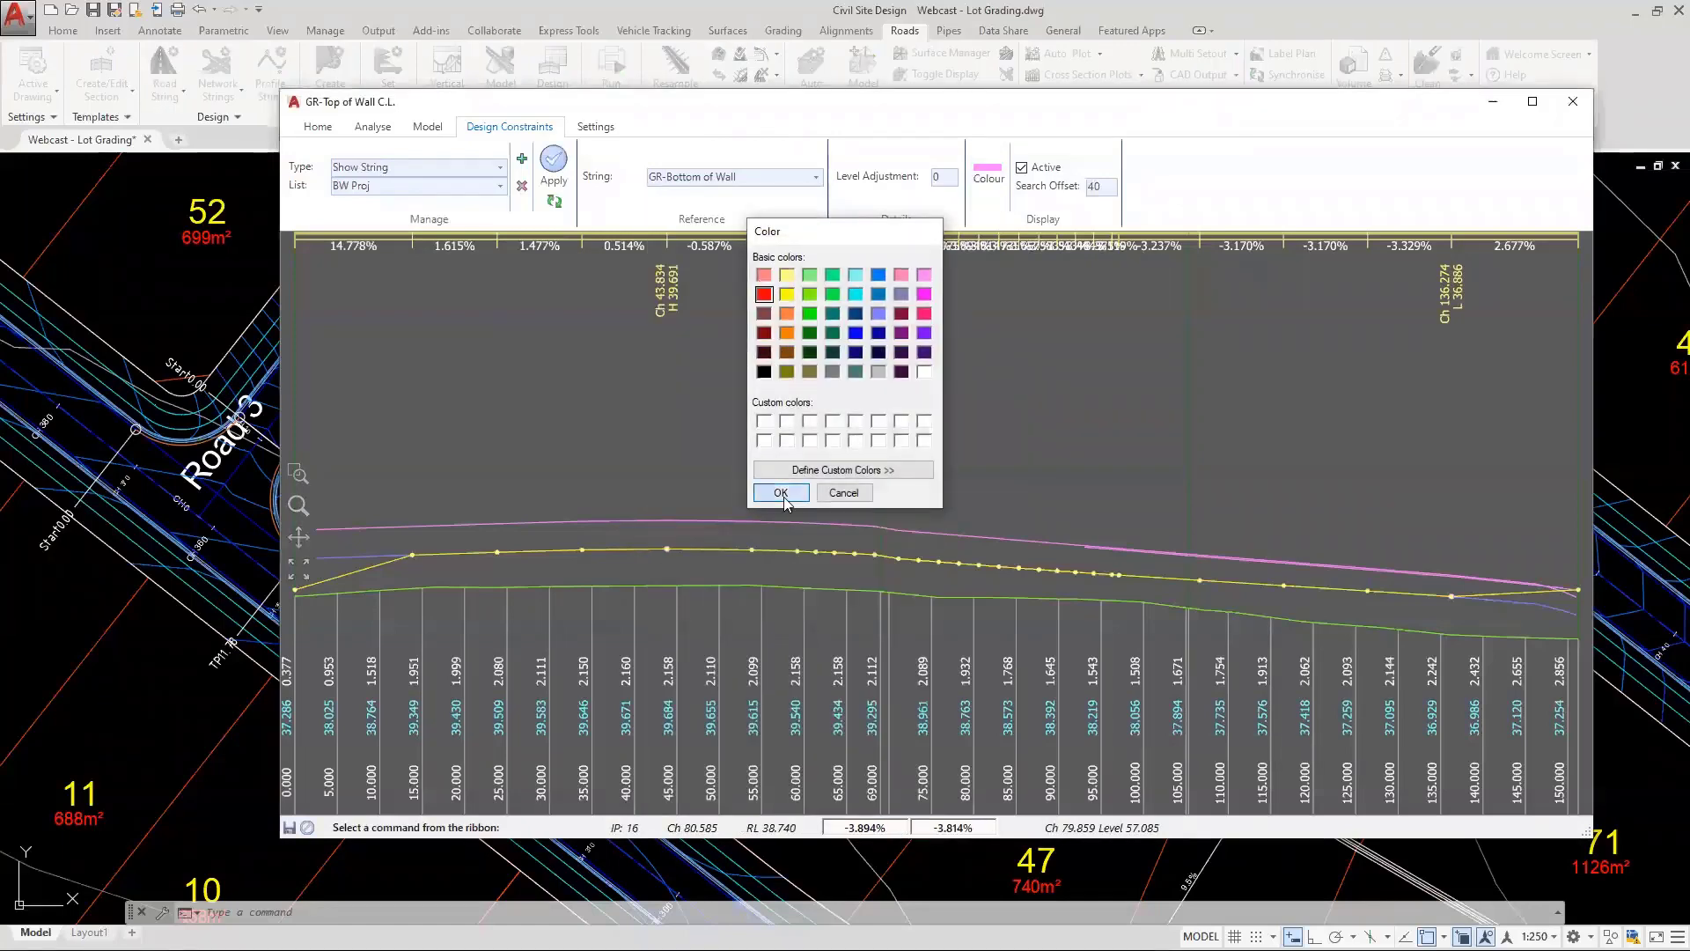
click(552, 165)
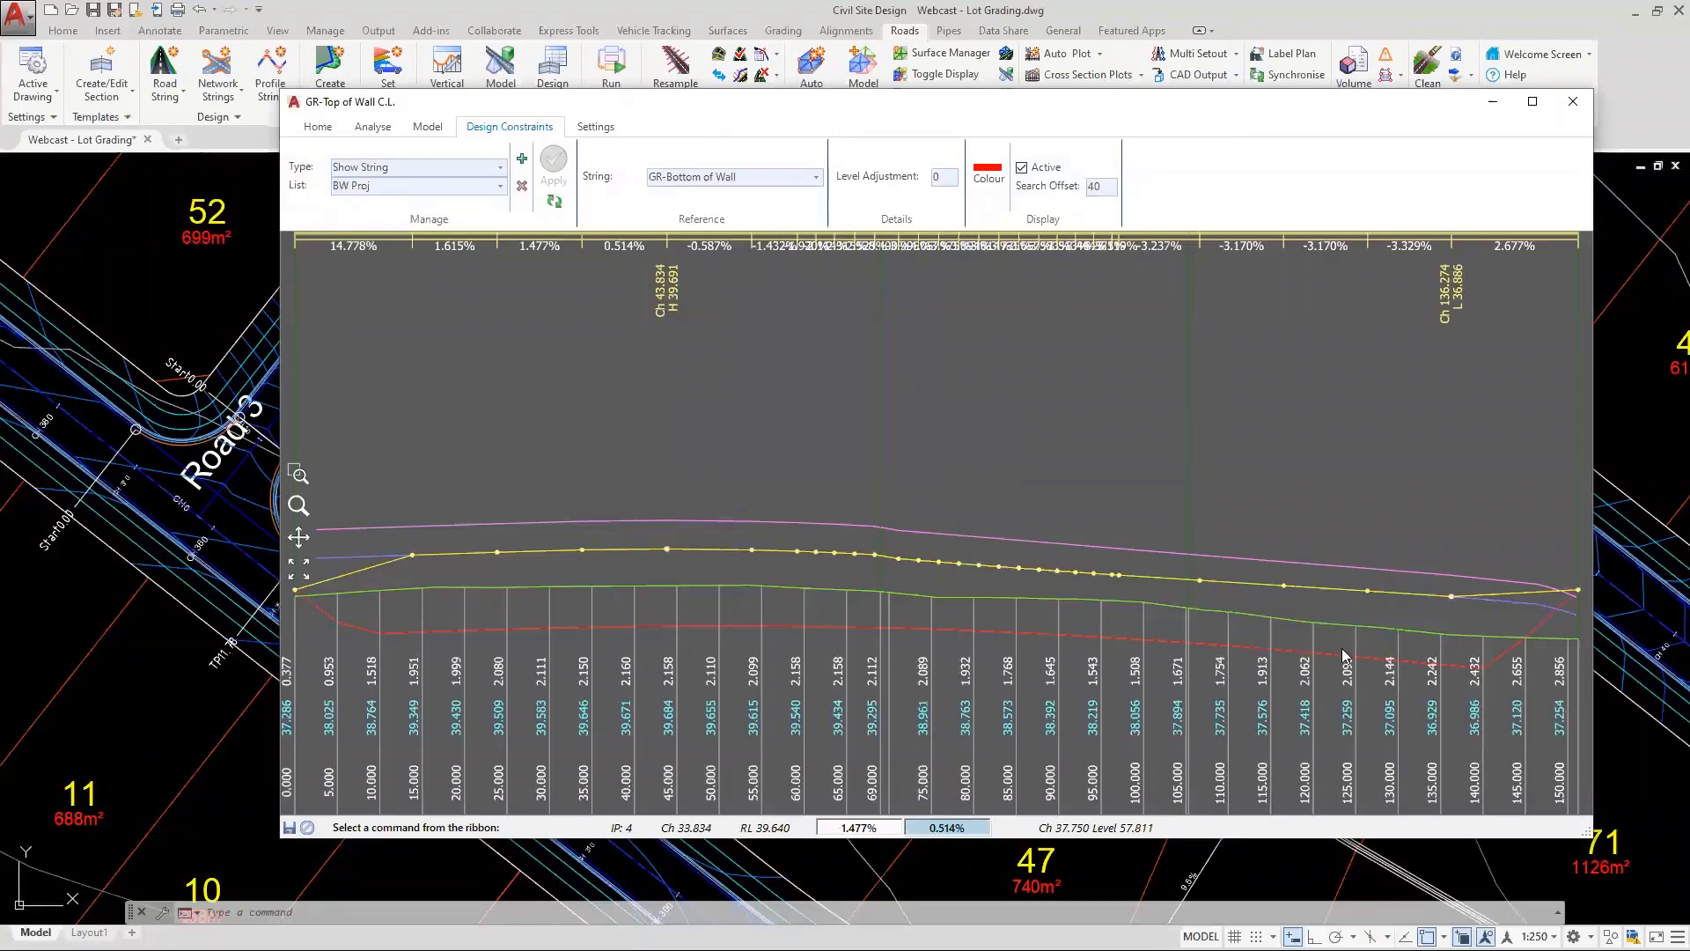
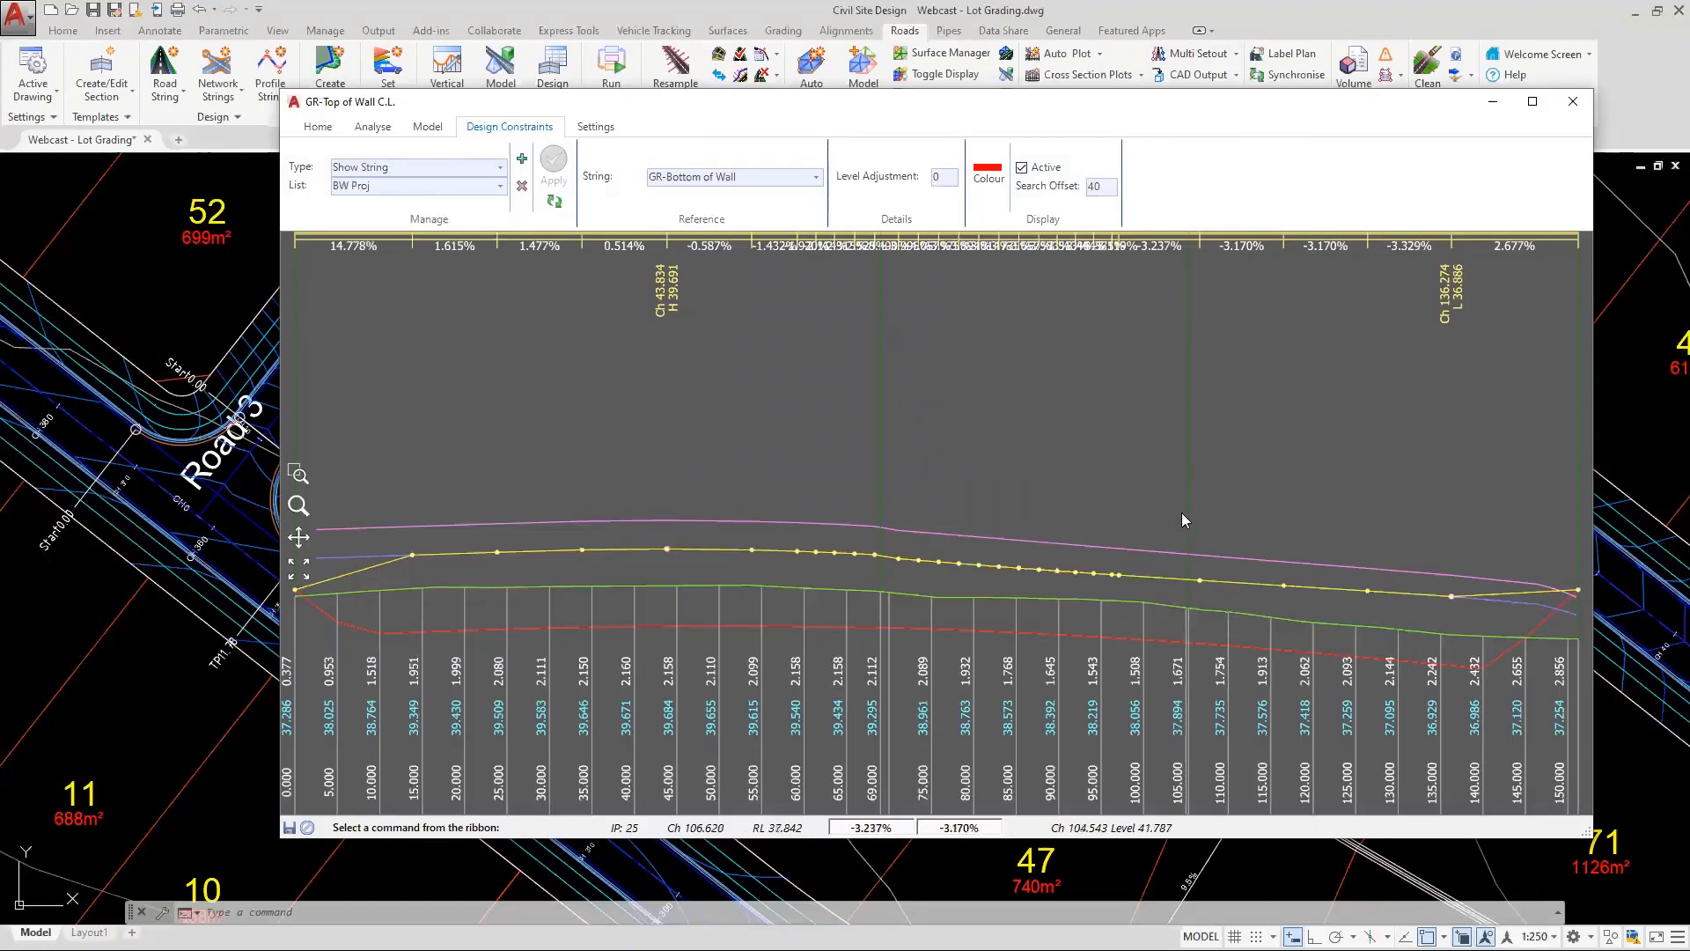
Widen the Top of Wall profile window to view the full string, and close the profile editor
click(319, 128)
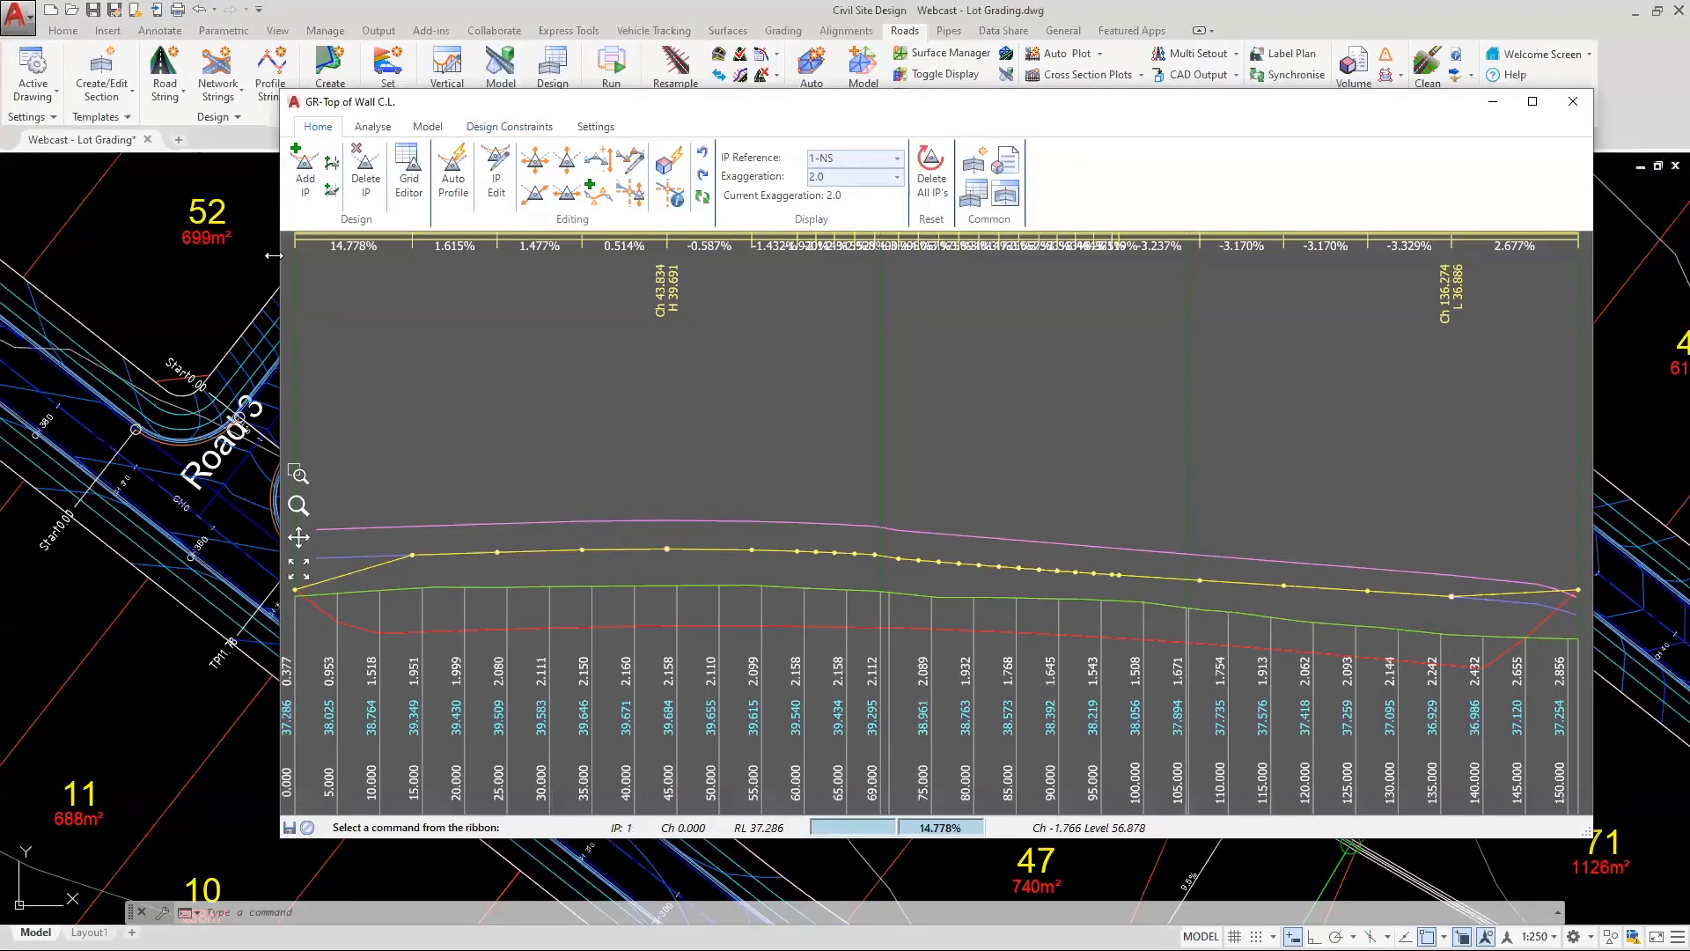
drag(274, 255, 102, 255)
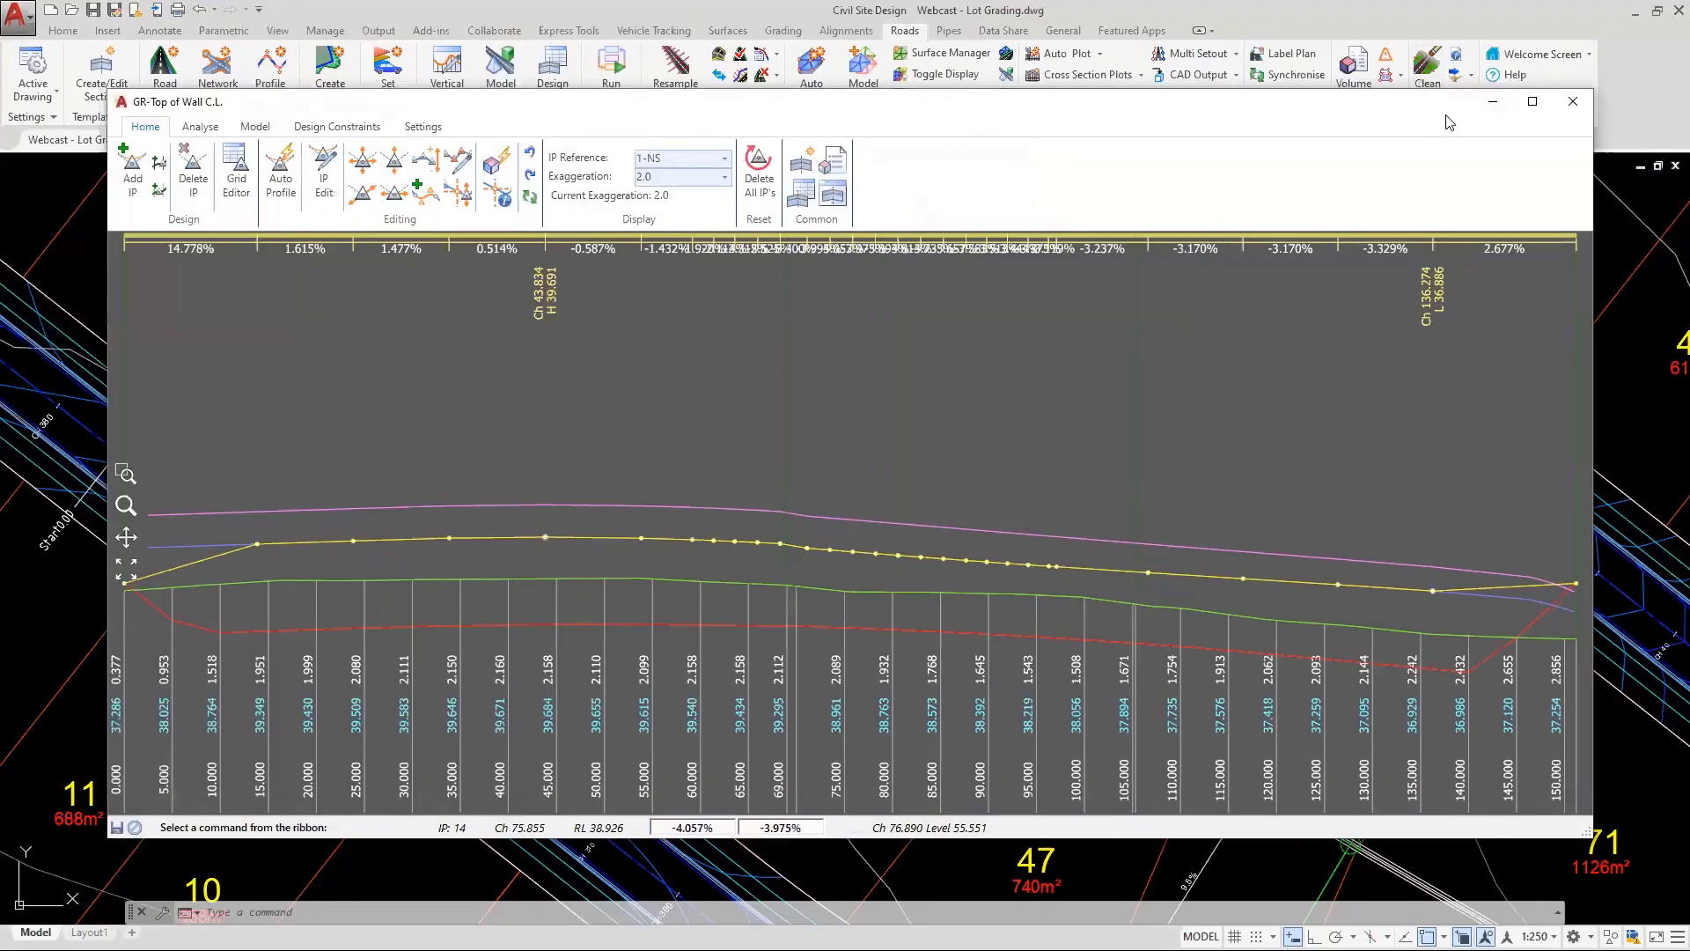
click(1573, 100)
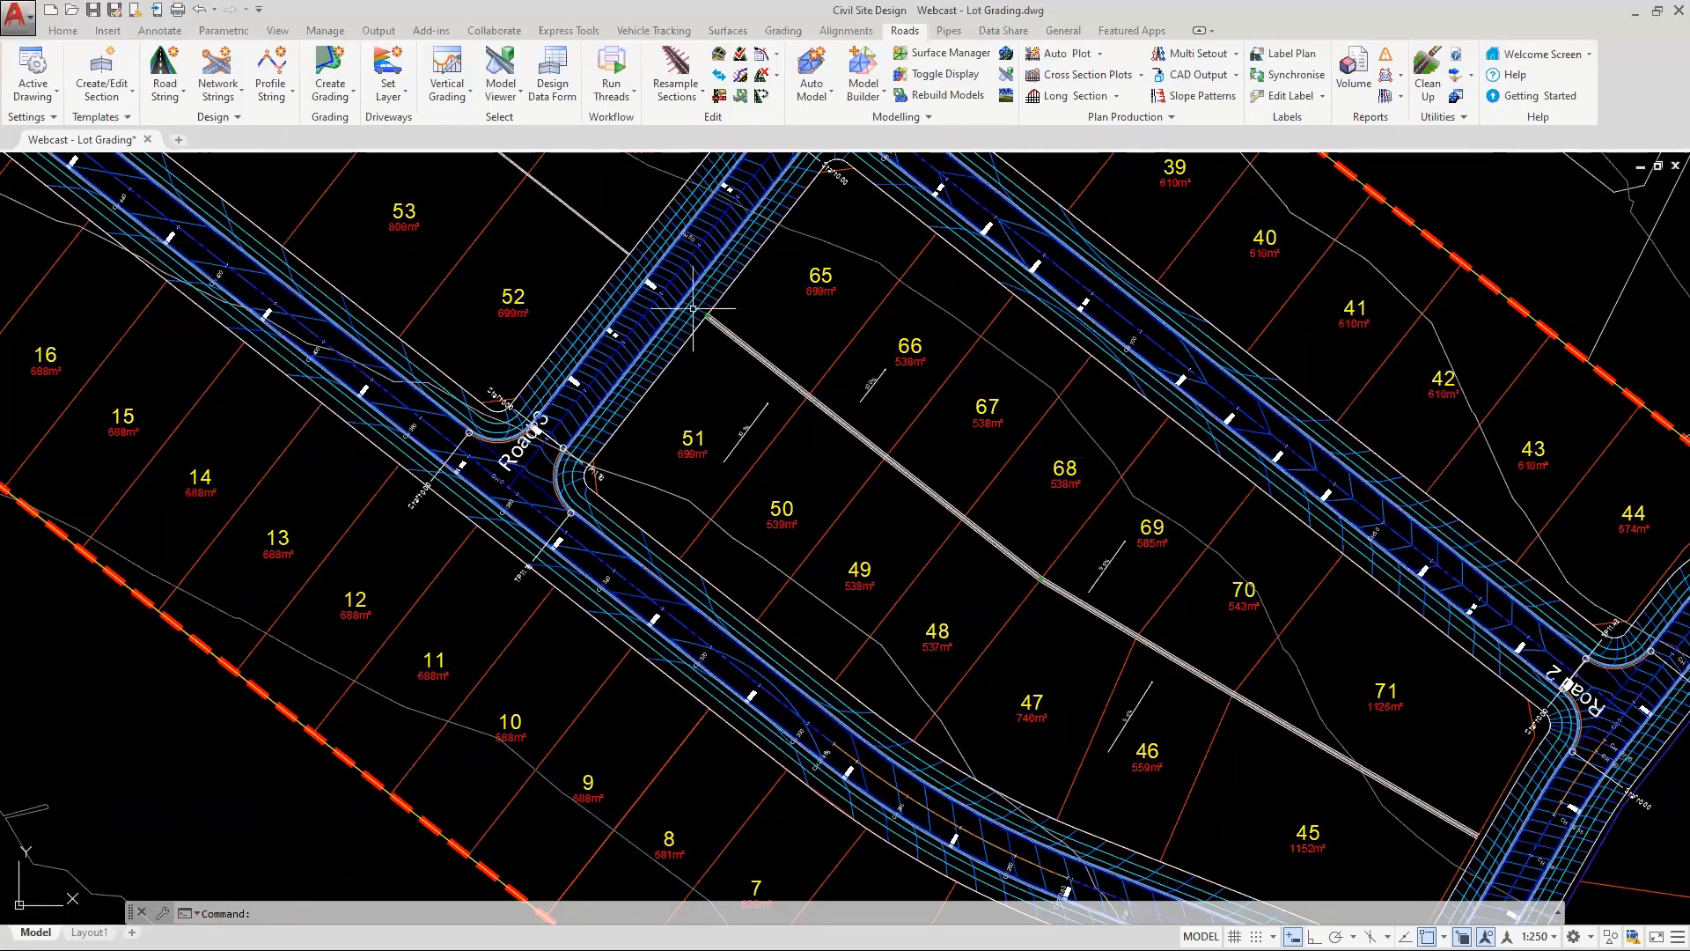
Examine in plan where the wall strings meet the road boundaries at both ends, beside lots 51 and 45
scroll(695, 310, up, 5)
scroll(697, 324, up, 4)
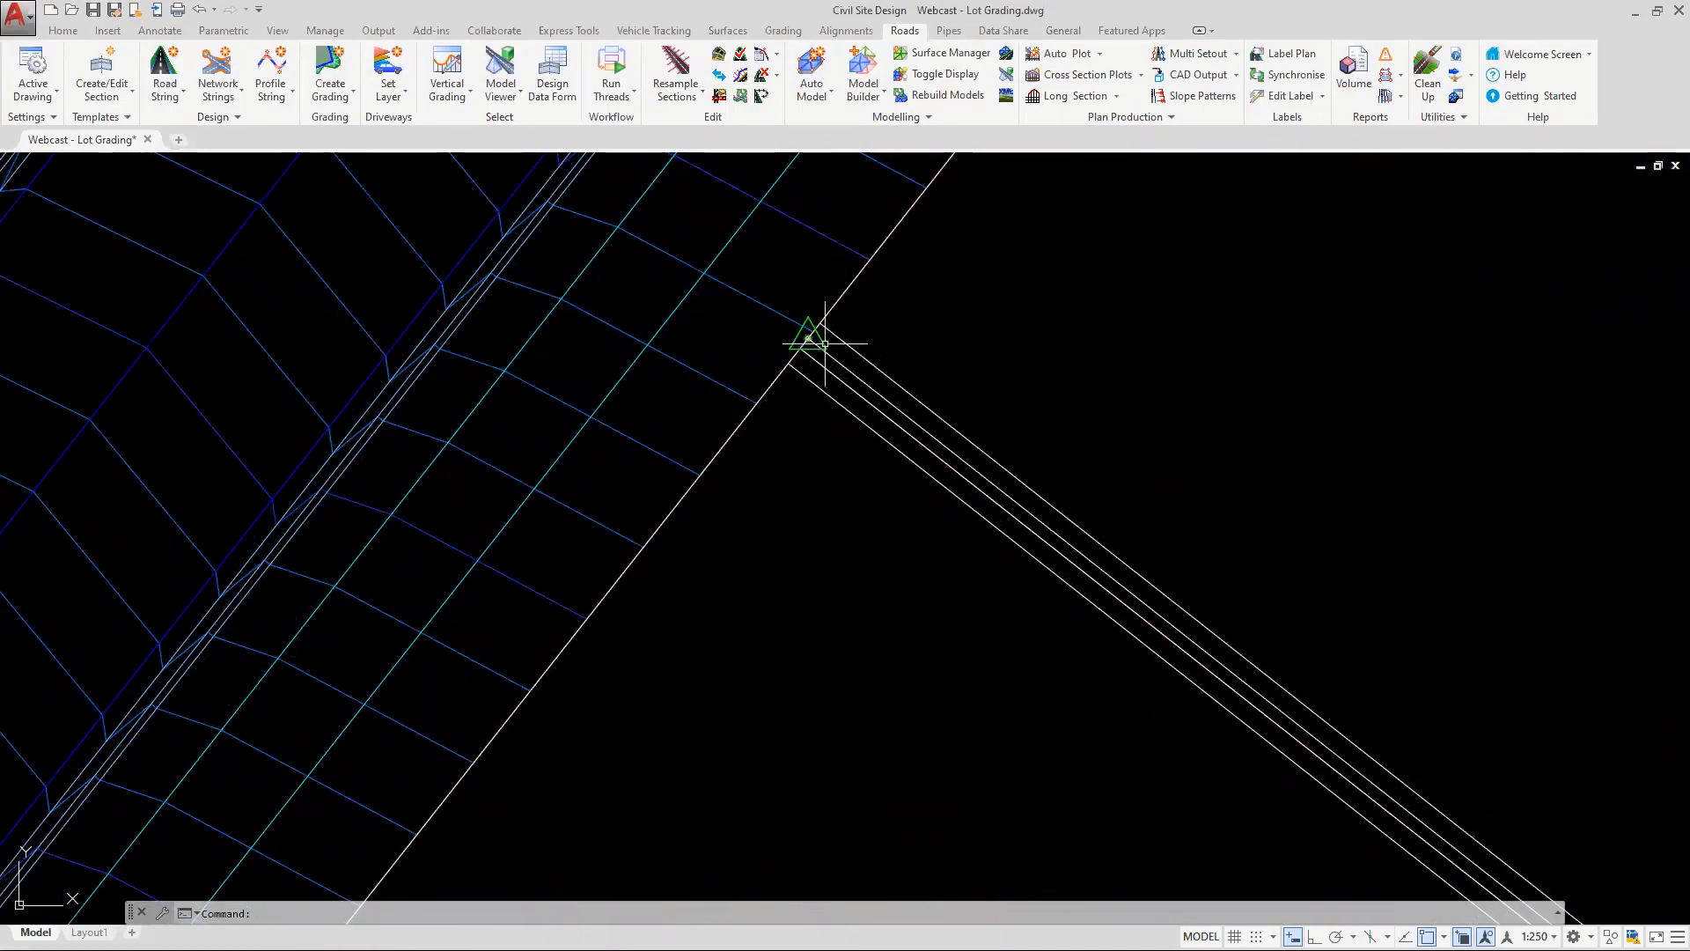
scroll(811, 338, up, 2)
scroll(823, 378, down, 6)
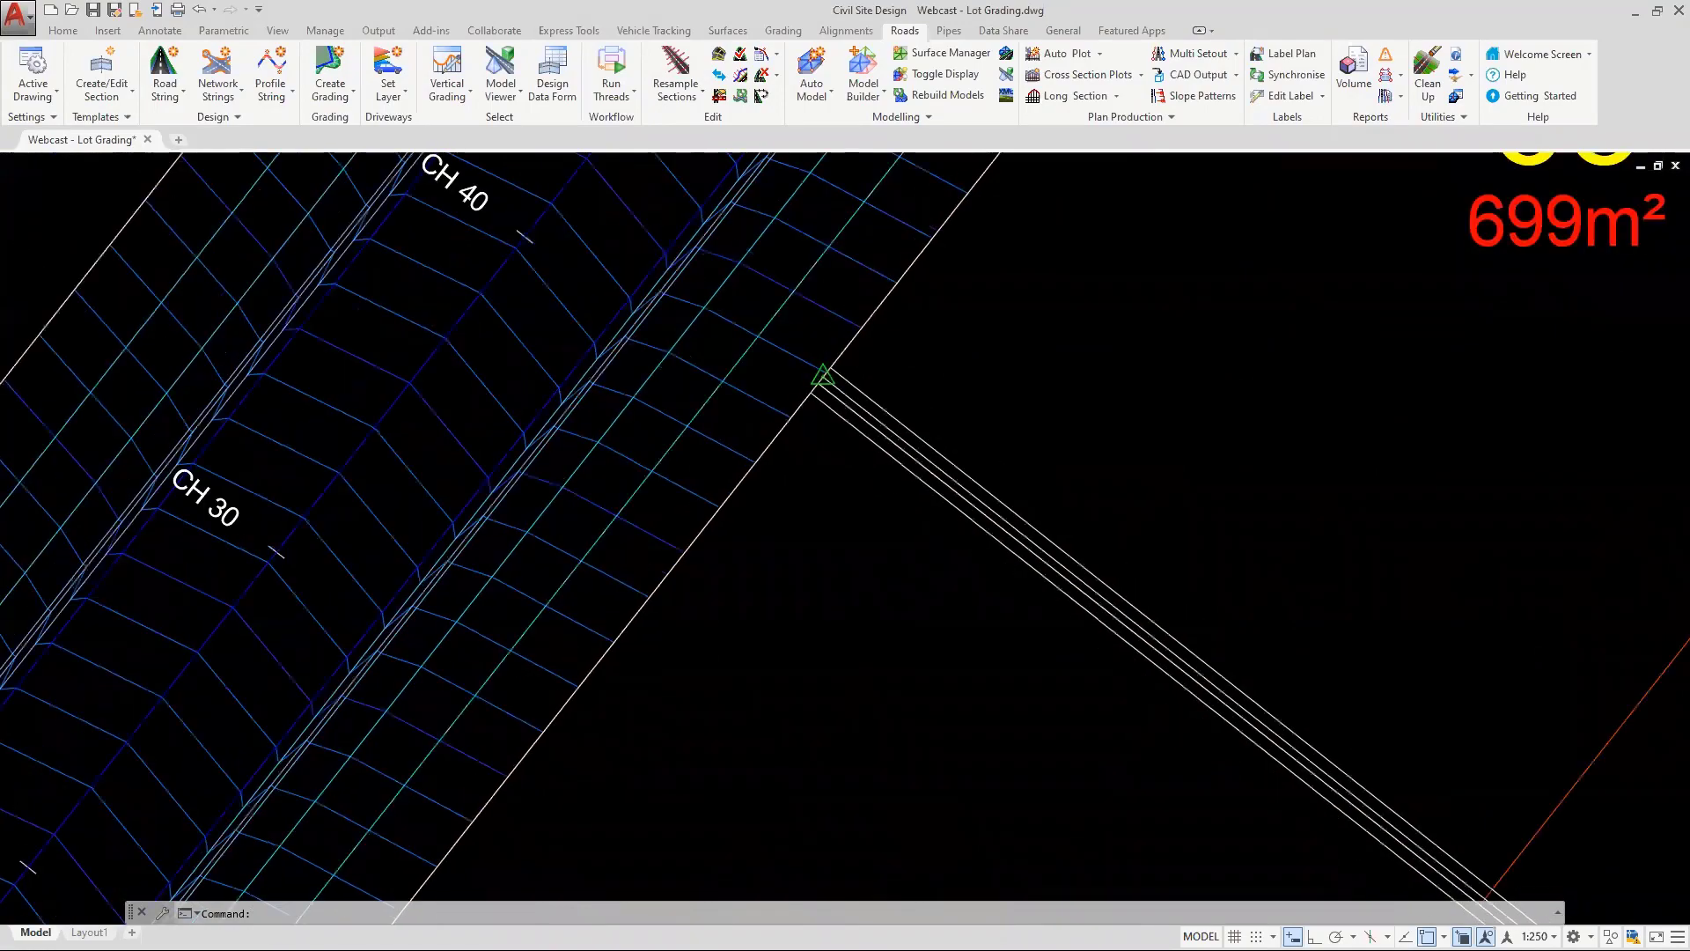
middle_drag(1622, 762, 1339, 554)
scroll(1295, 690, up, 6)
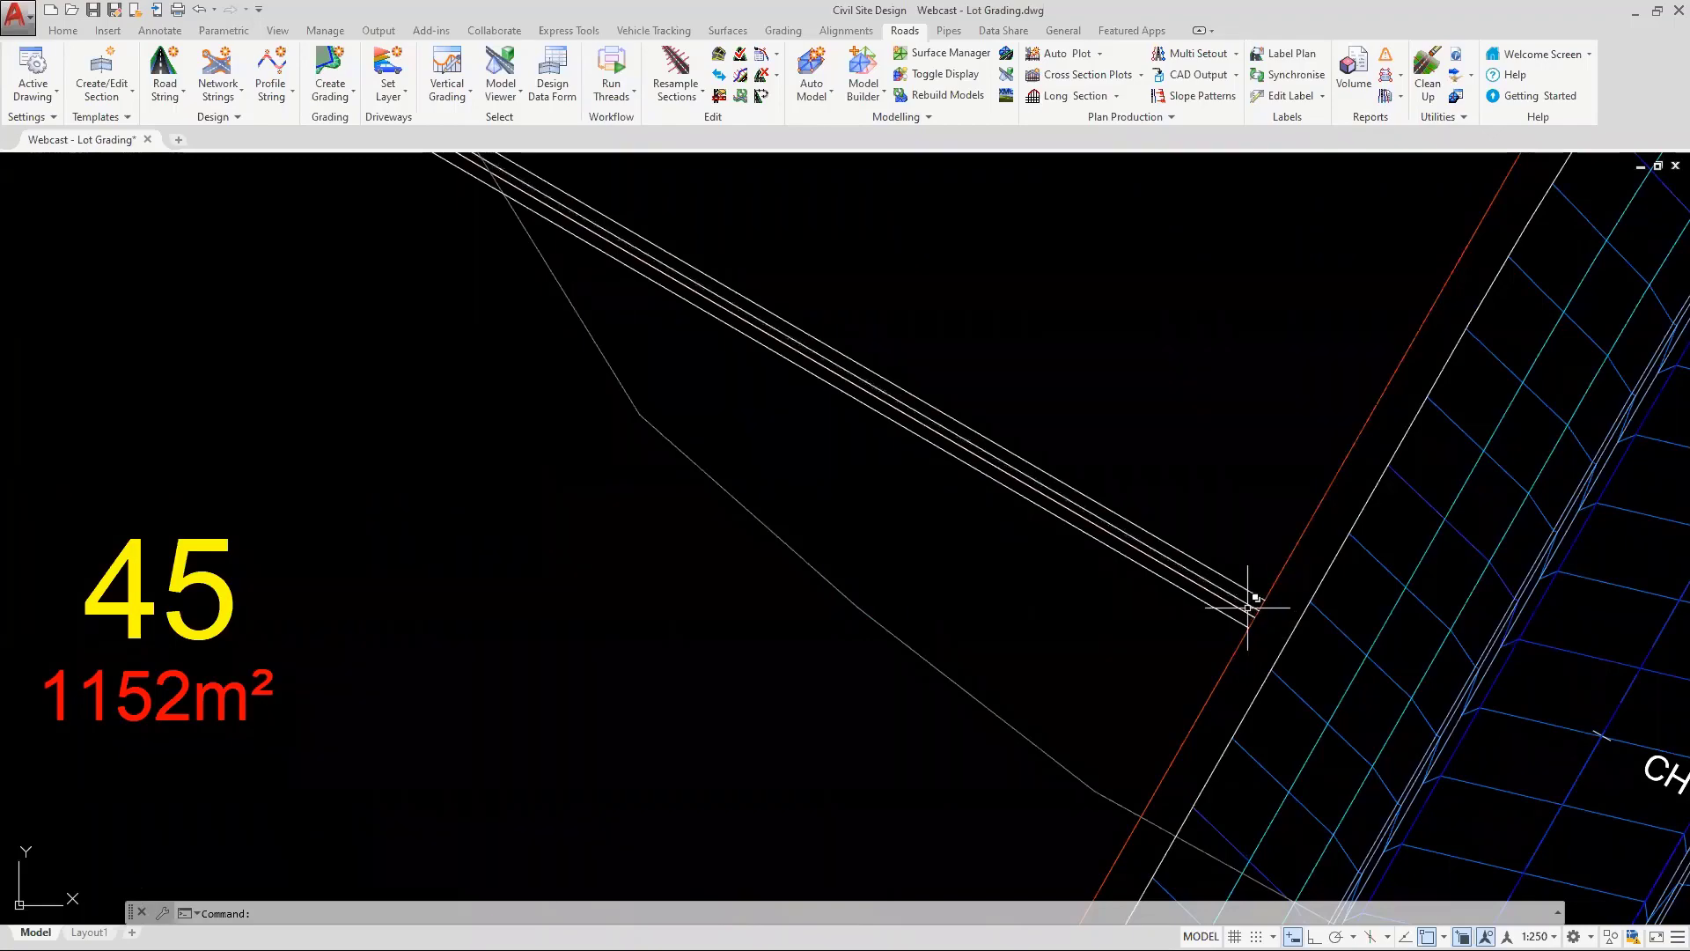
scroll(1247, 607, down, 2)
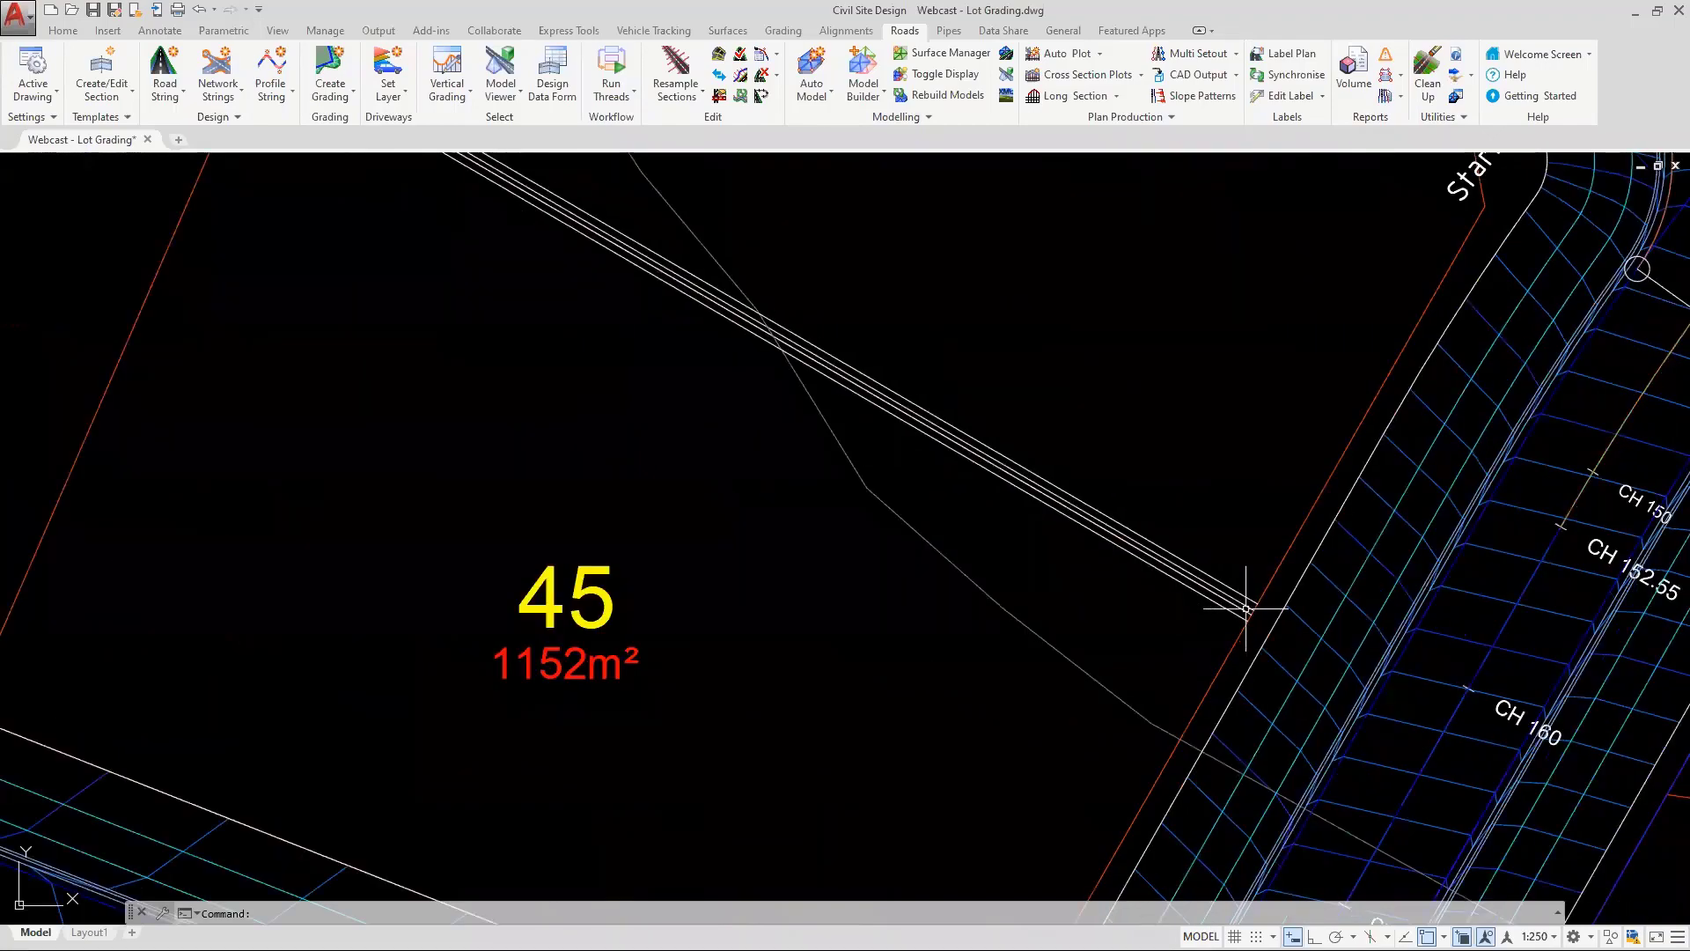
scroll(1245, 609, down, 6)
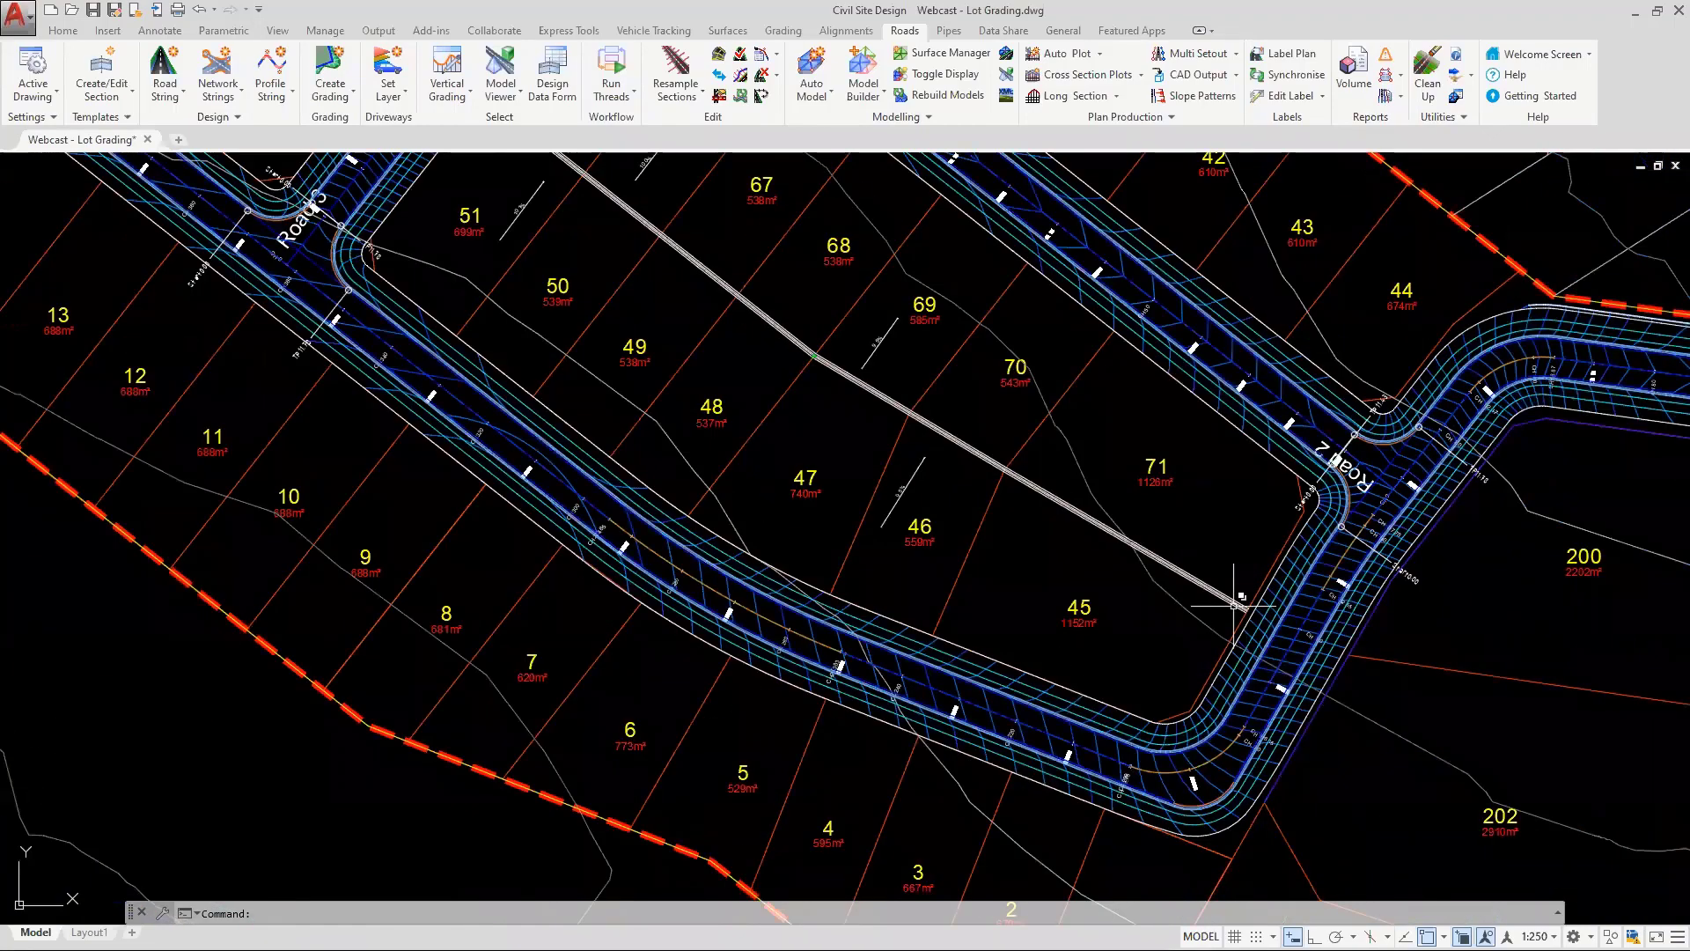
middle_drag(629, 336, 743, 510)
scroll(671, 347, up, 2)
scroll(608, 264, up, 2)
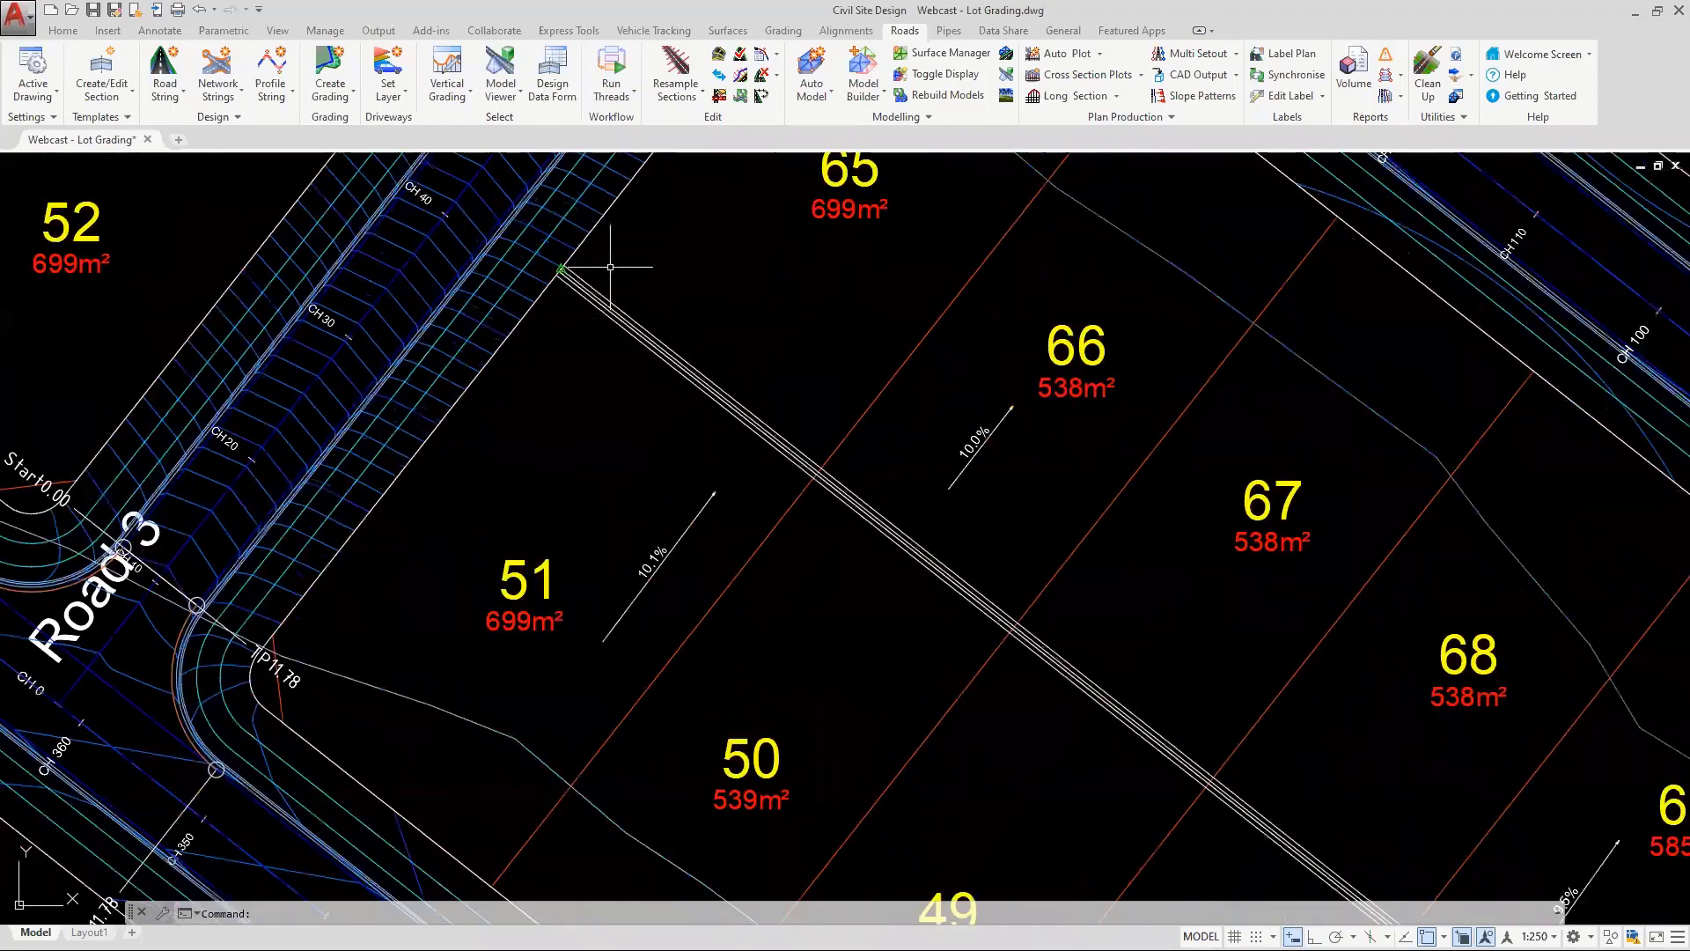
scroll(563, 266, up, 2)
scroll(561, 260, up, 2)
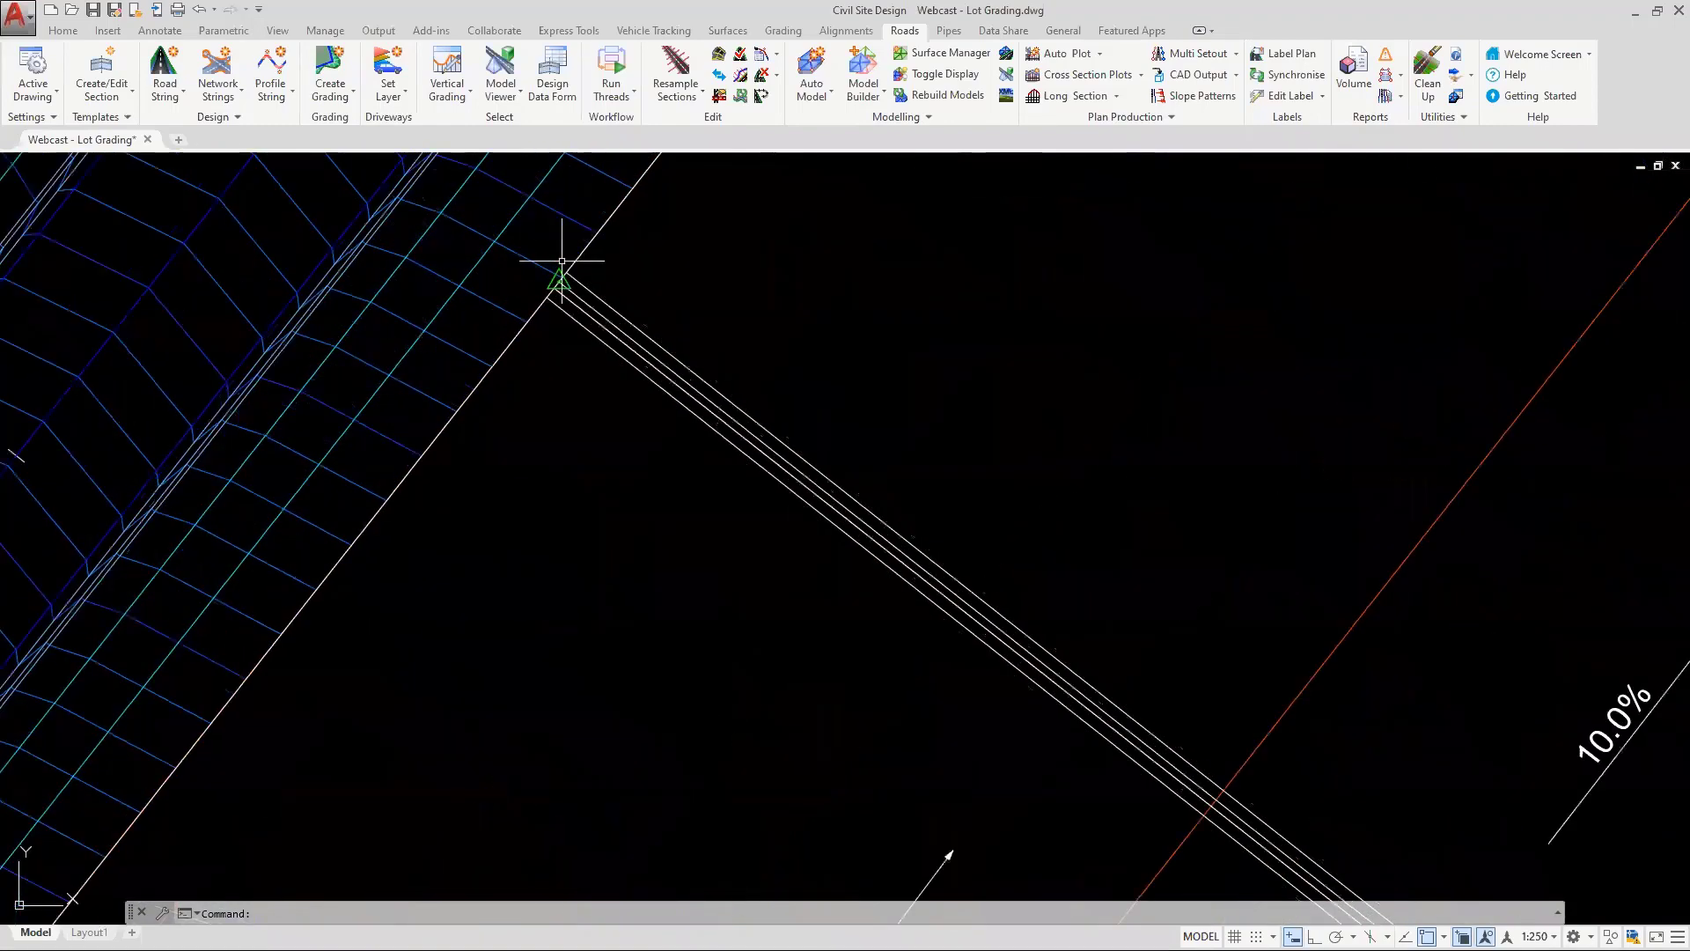
Open the vertical grading editor for the Top of Wall string and check its first IP at chainage 0
click(449, 66)
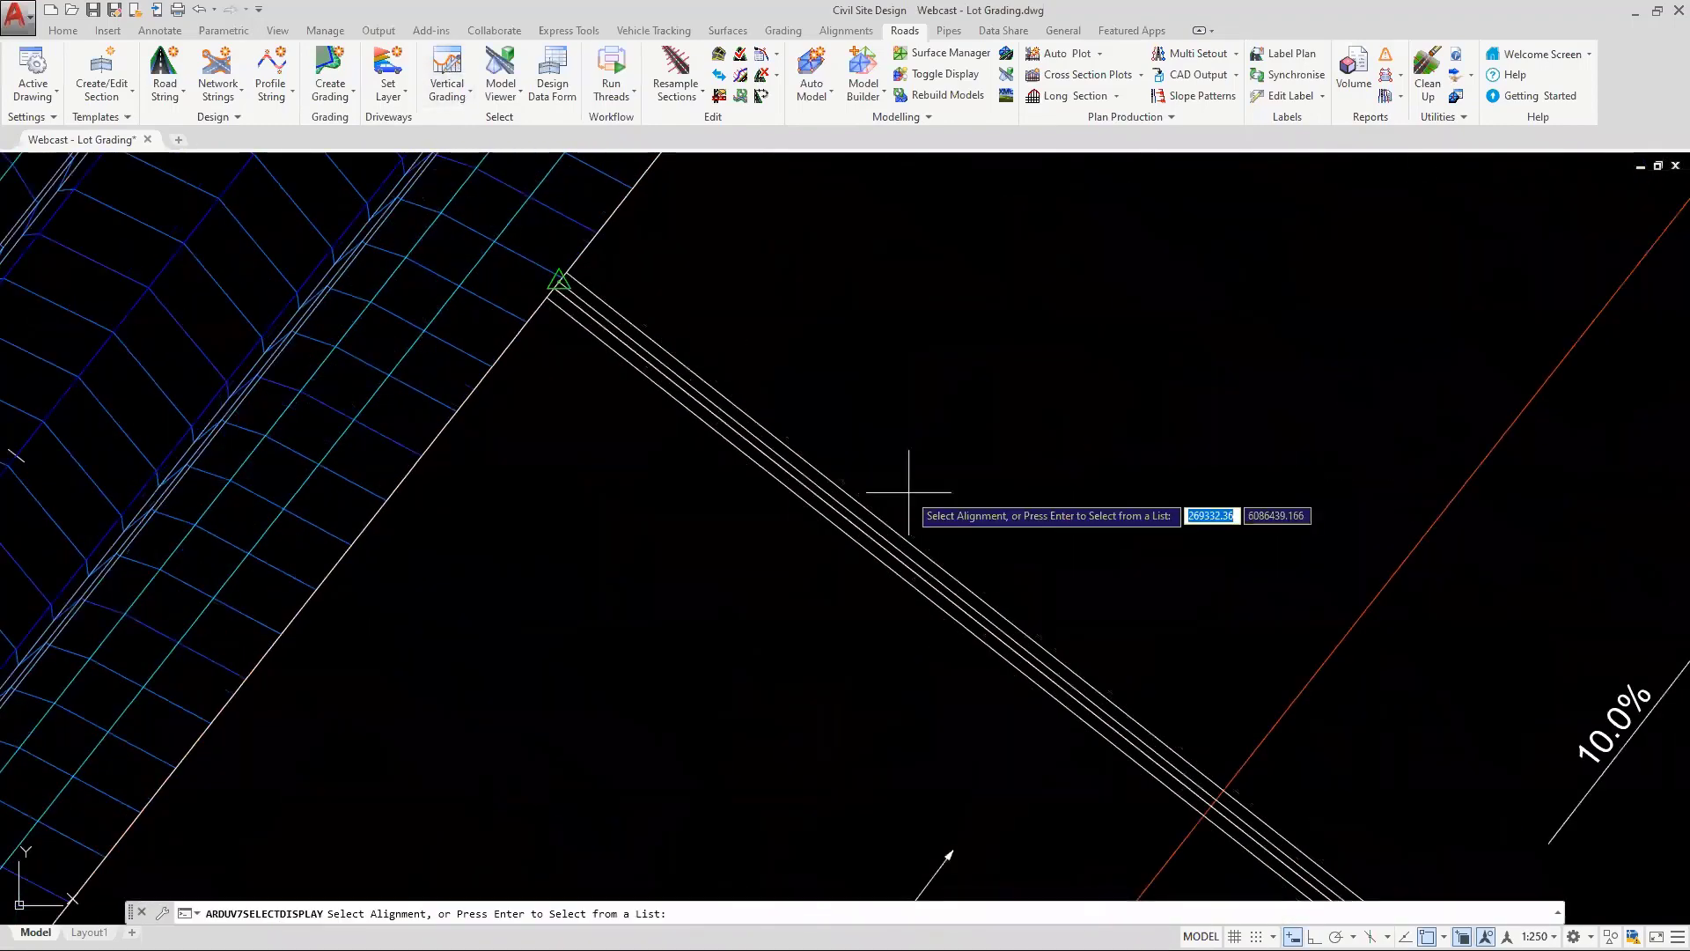
click(719, 488)
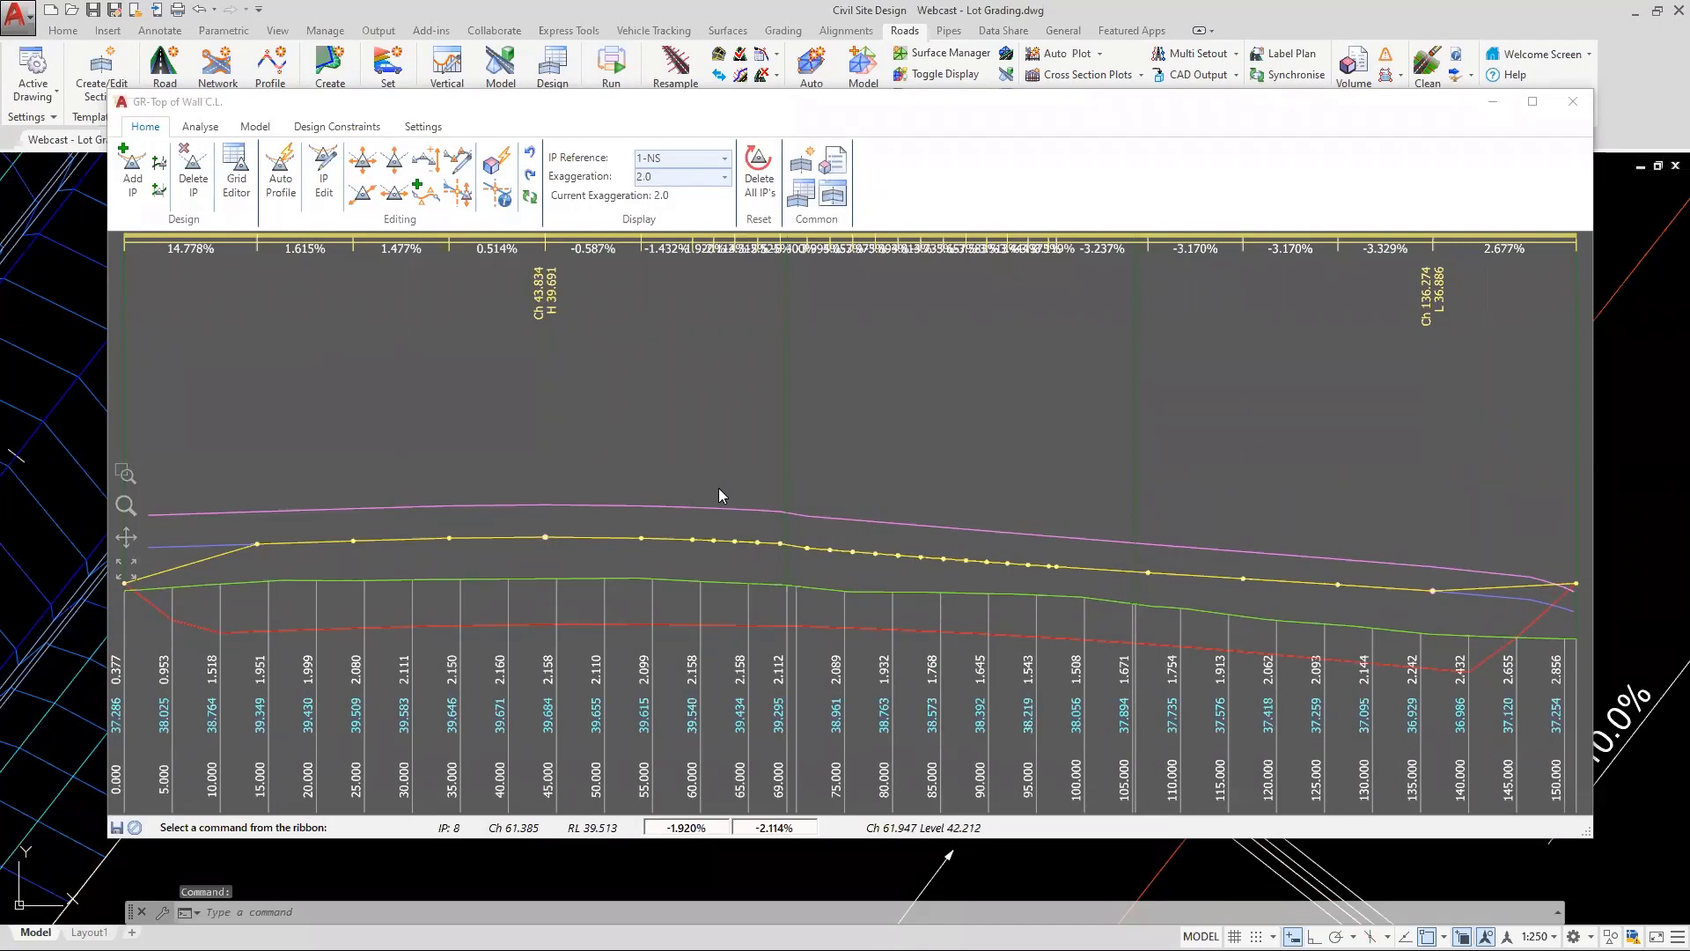
click(124, 585)
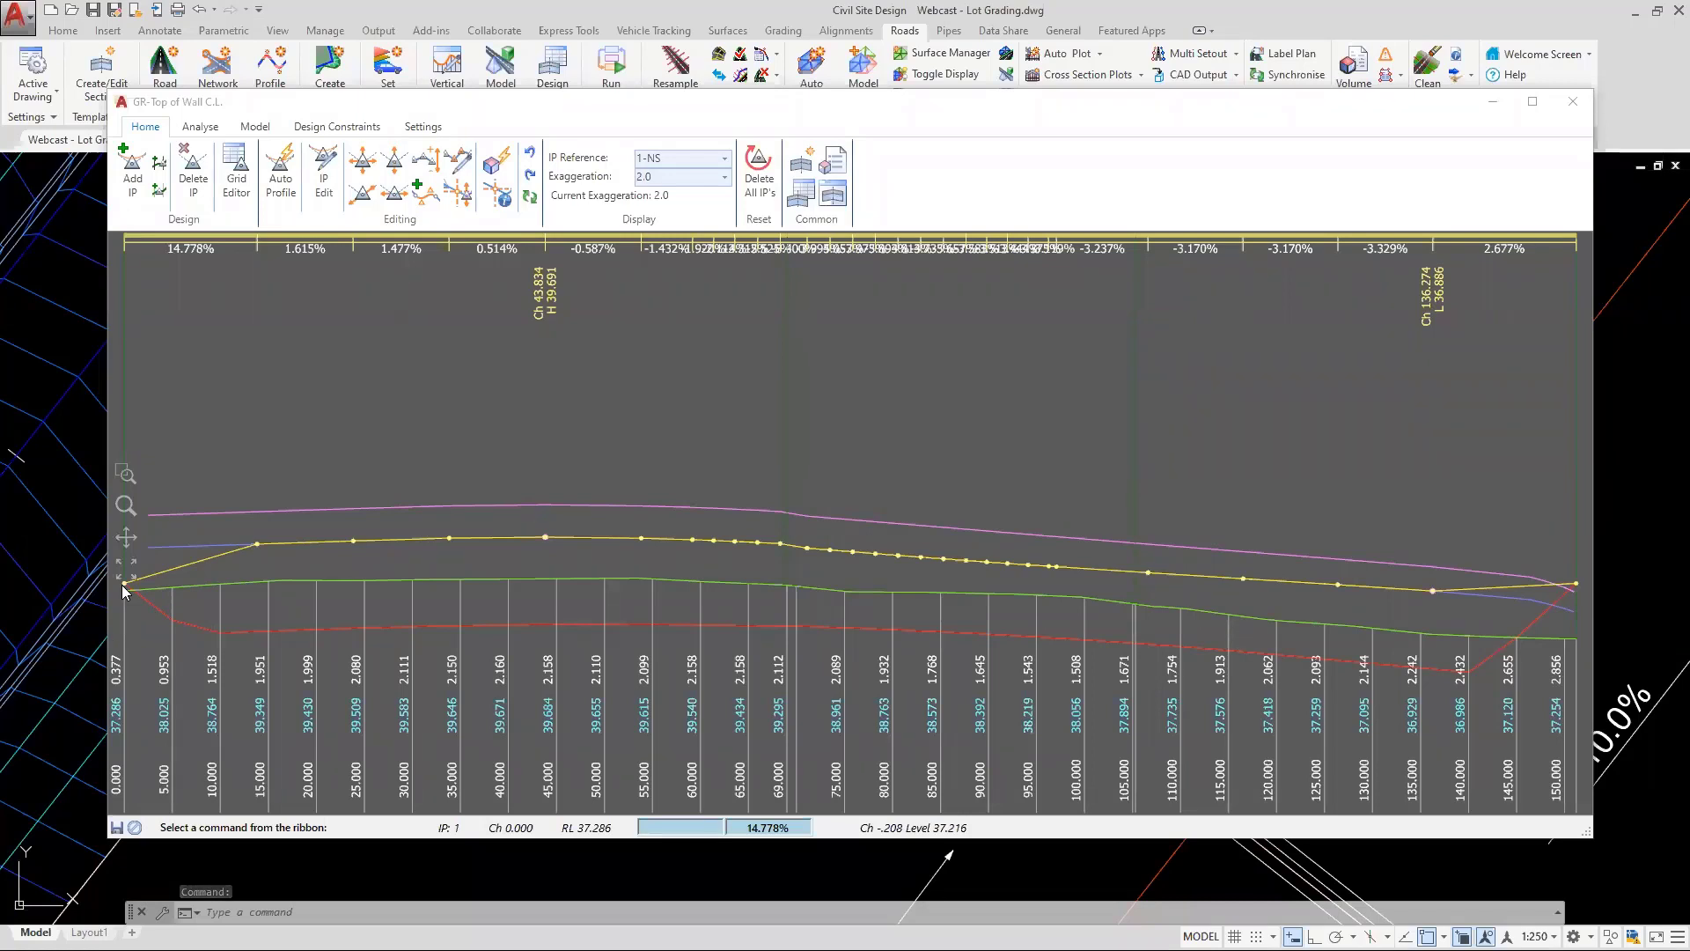
click(124, 584)
click(121, 583)
click(160, 571)
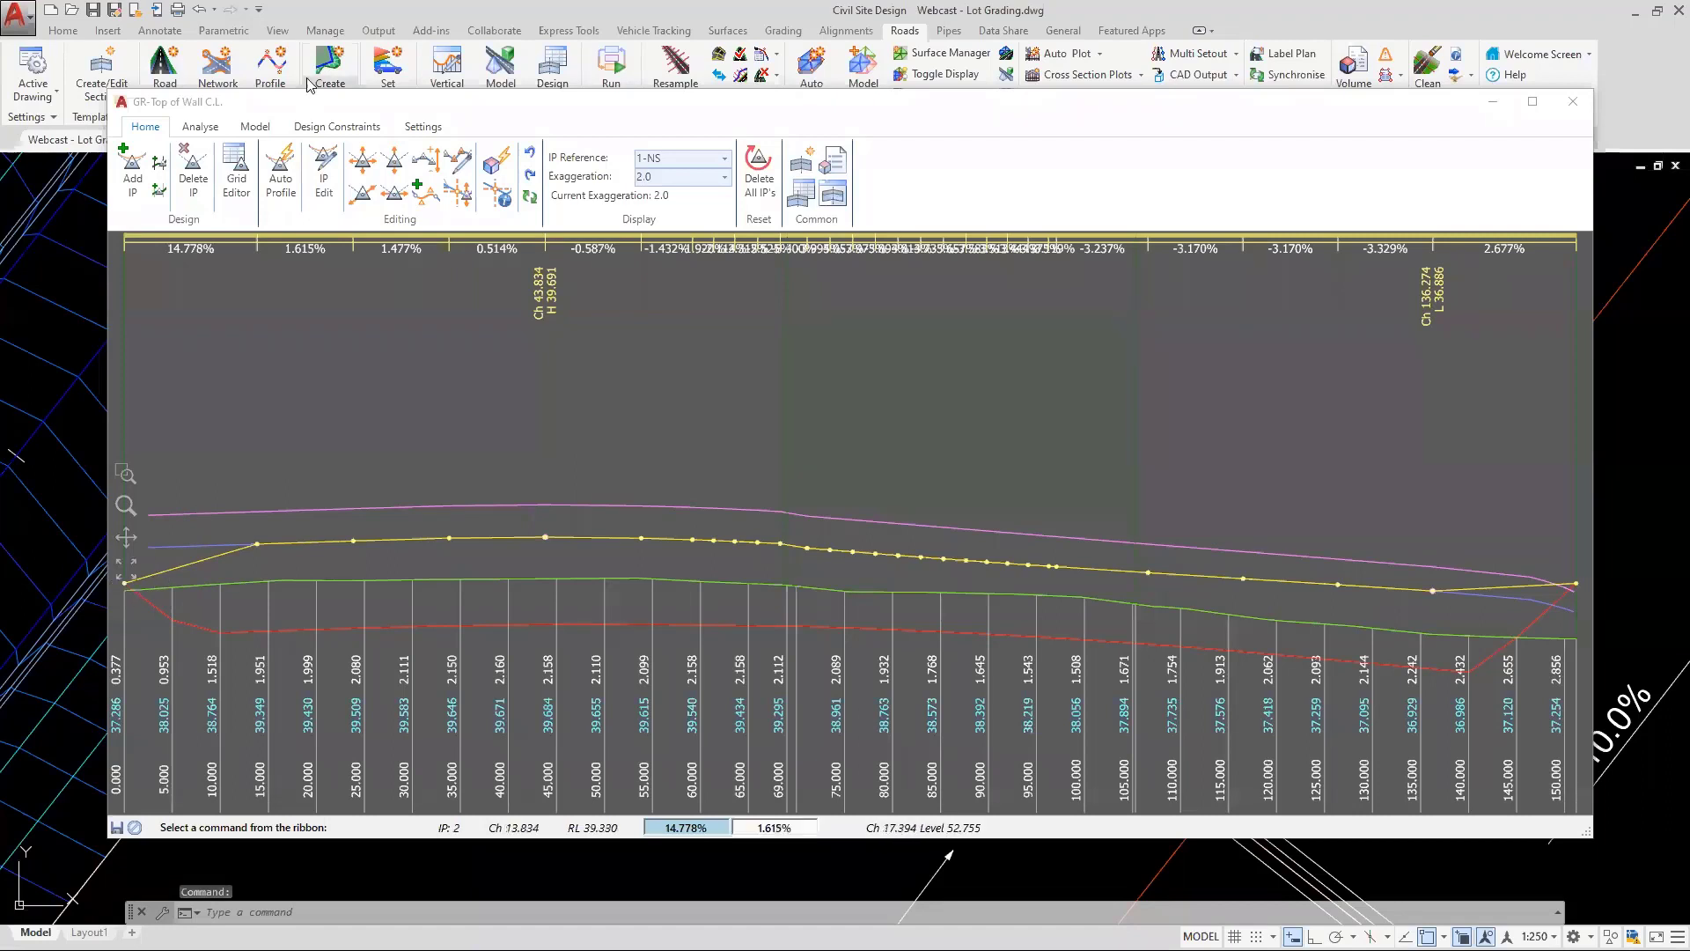
Add a Reference Surface entry to the Top of Wall auto profile, using TotalModel from chainage 0 to 1
click(282, 185)
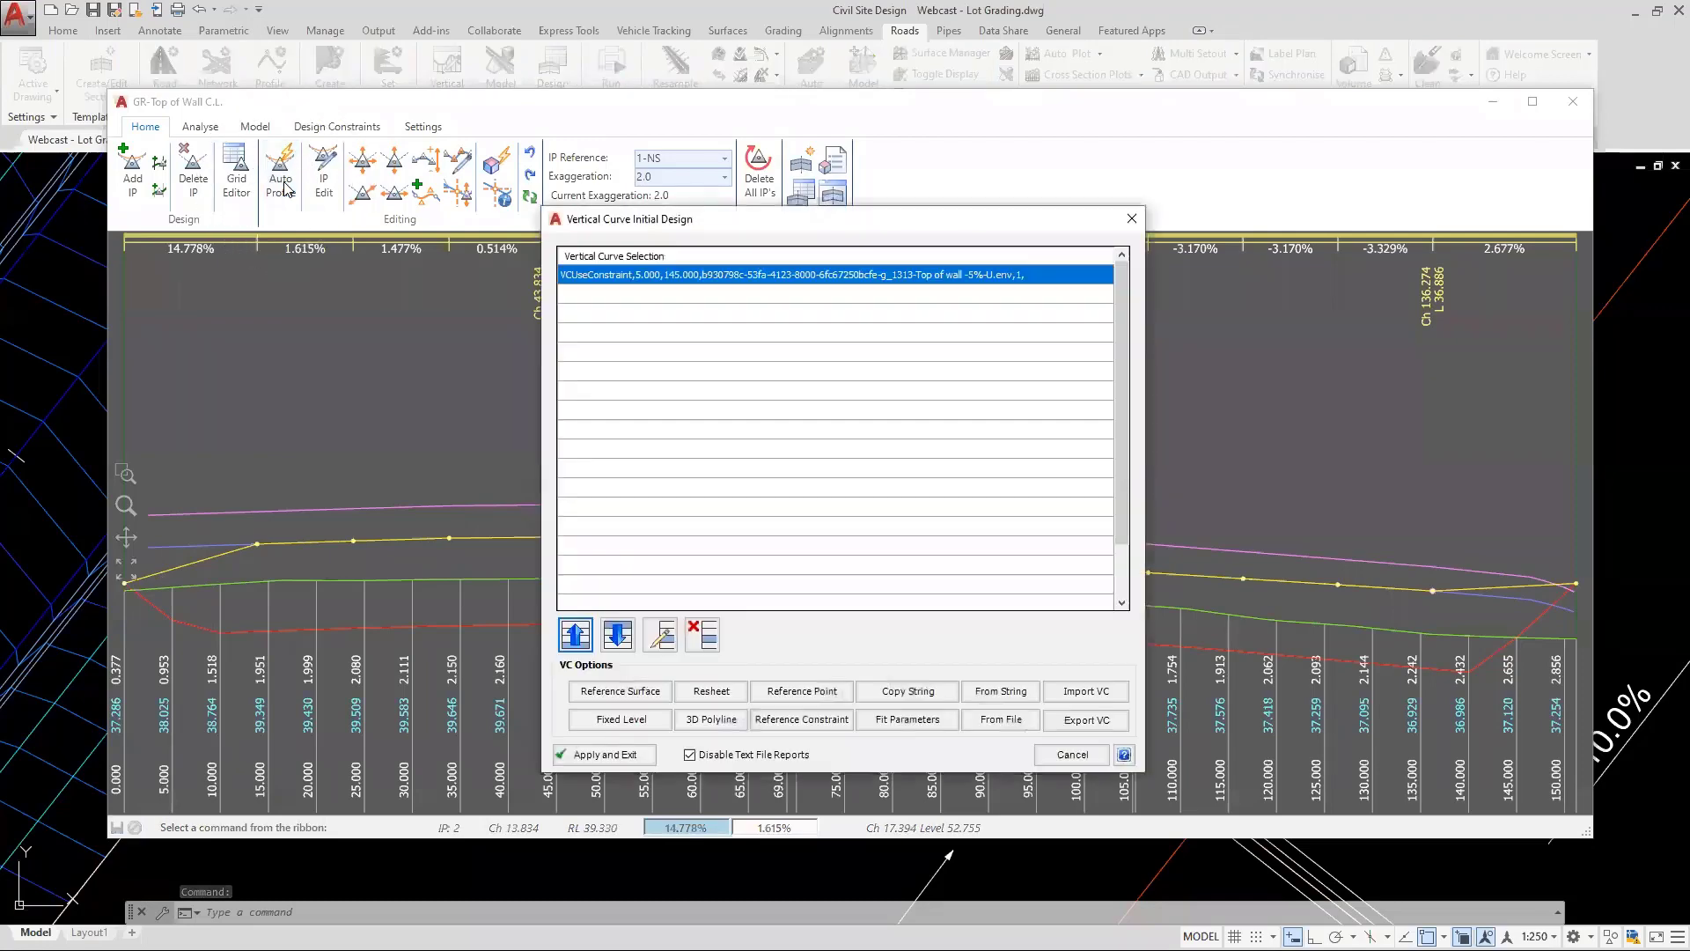
click(628, 692)
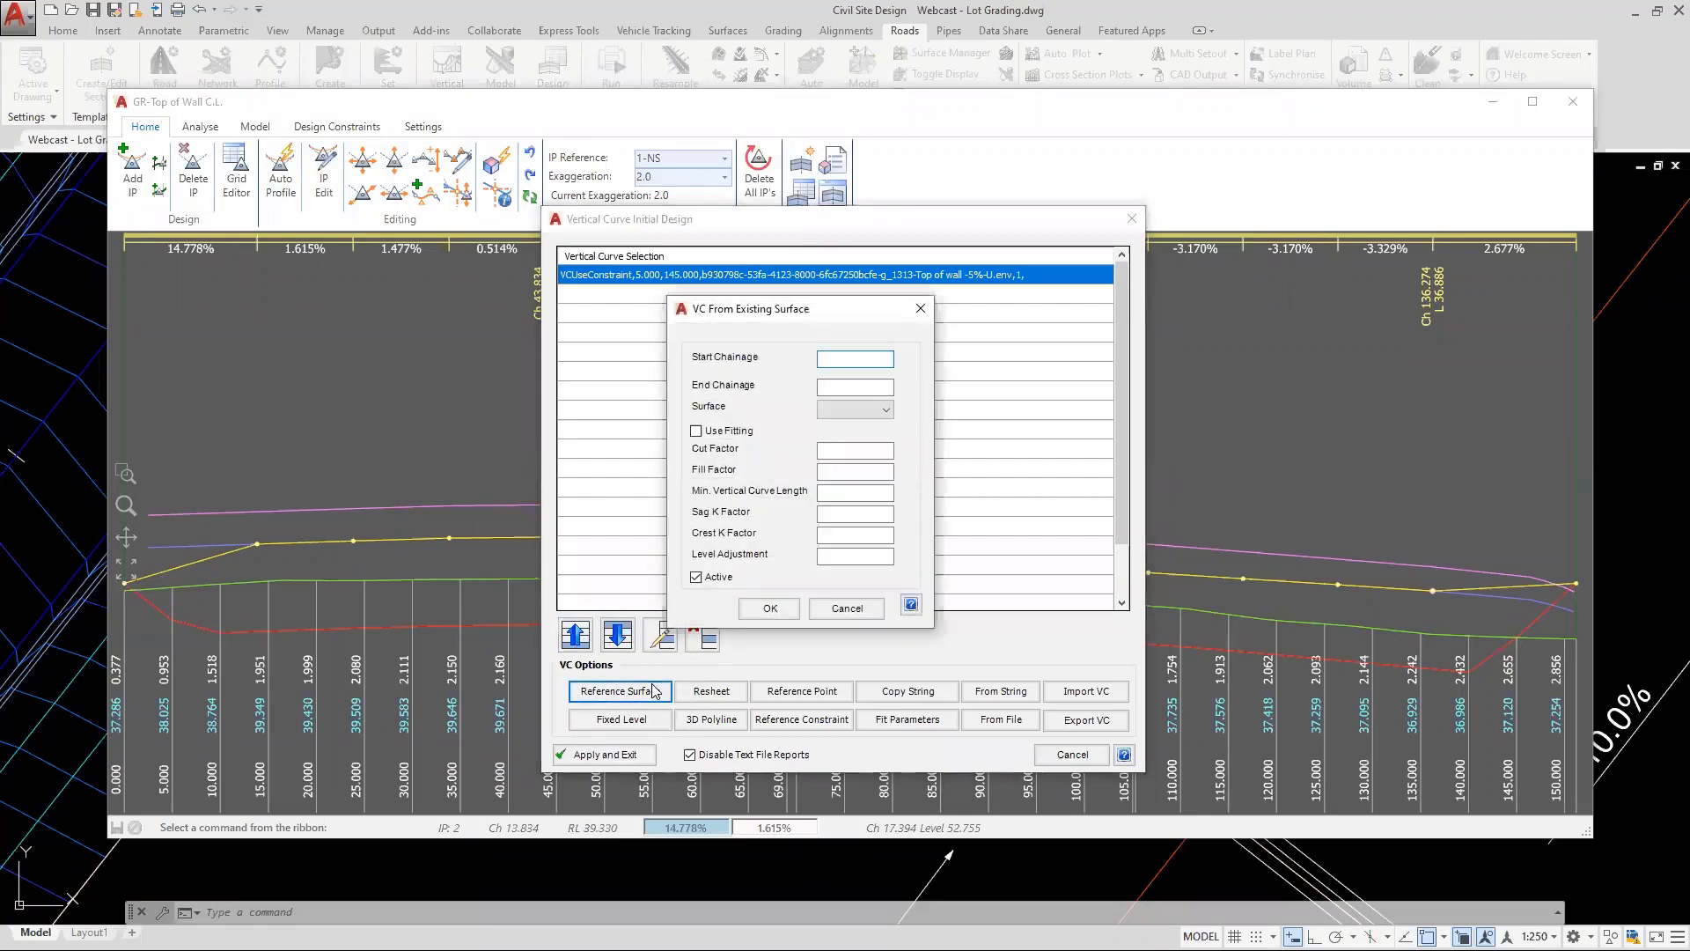
click(758, 320)
text(0)
key(Tab)
text(1)
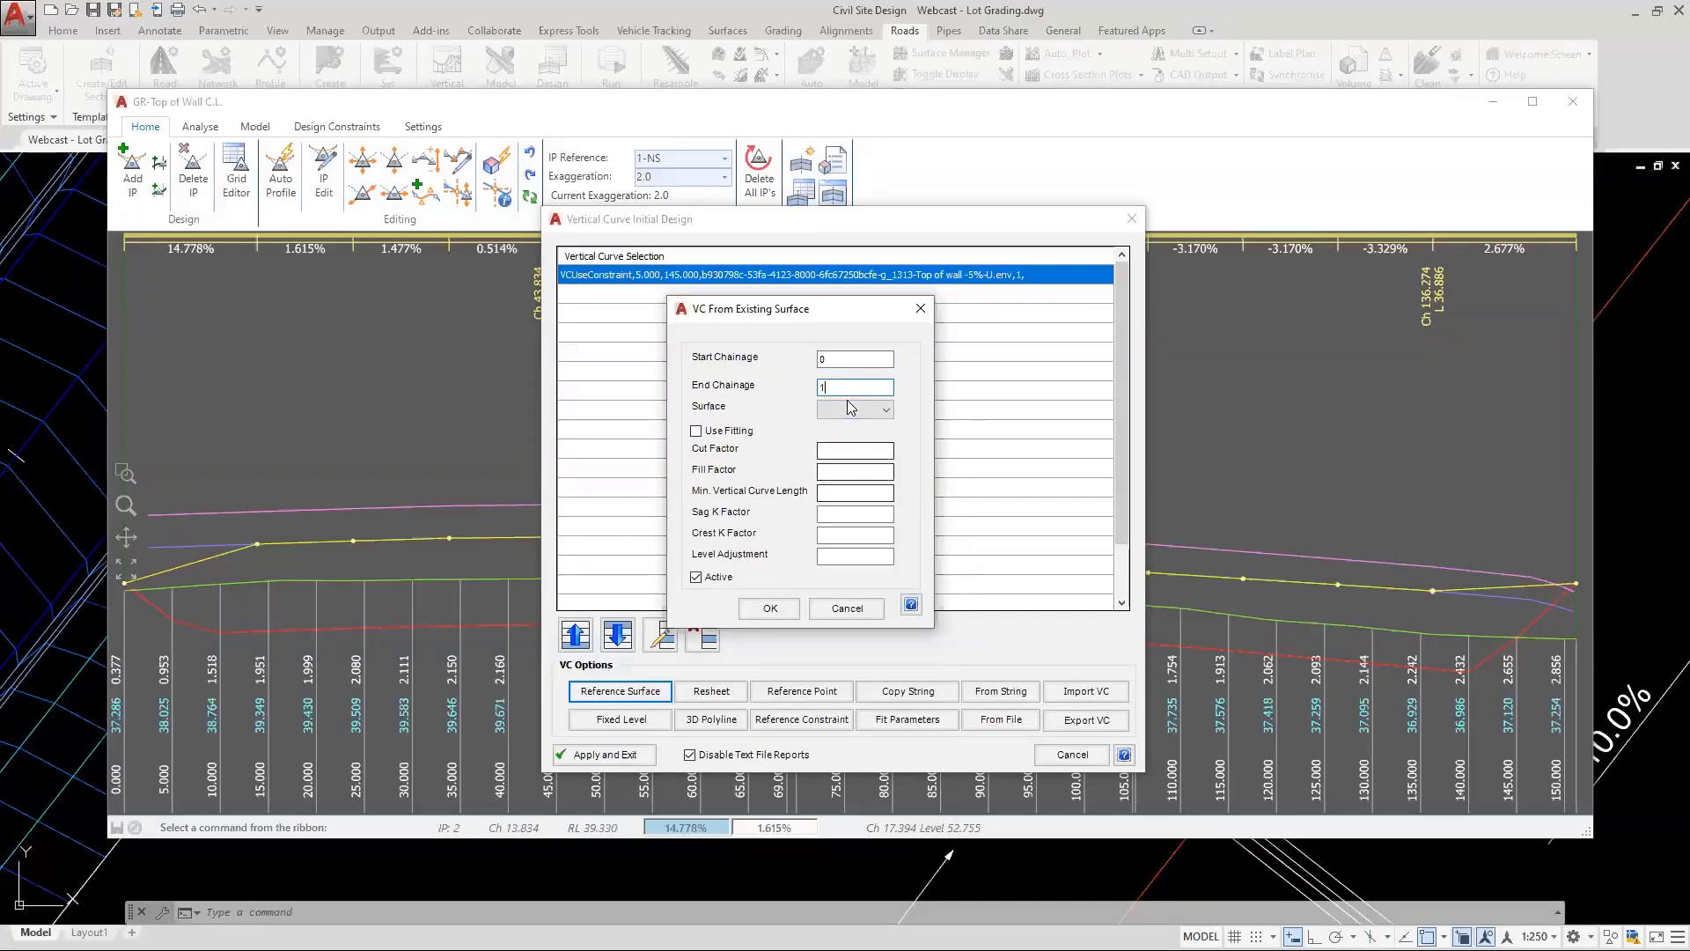
click(844, 408)
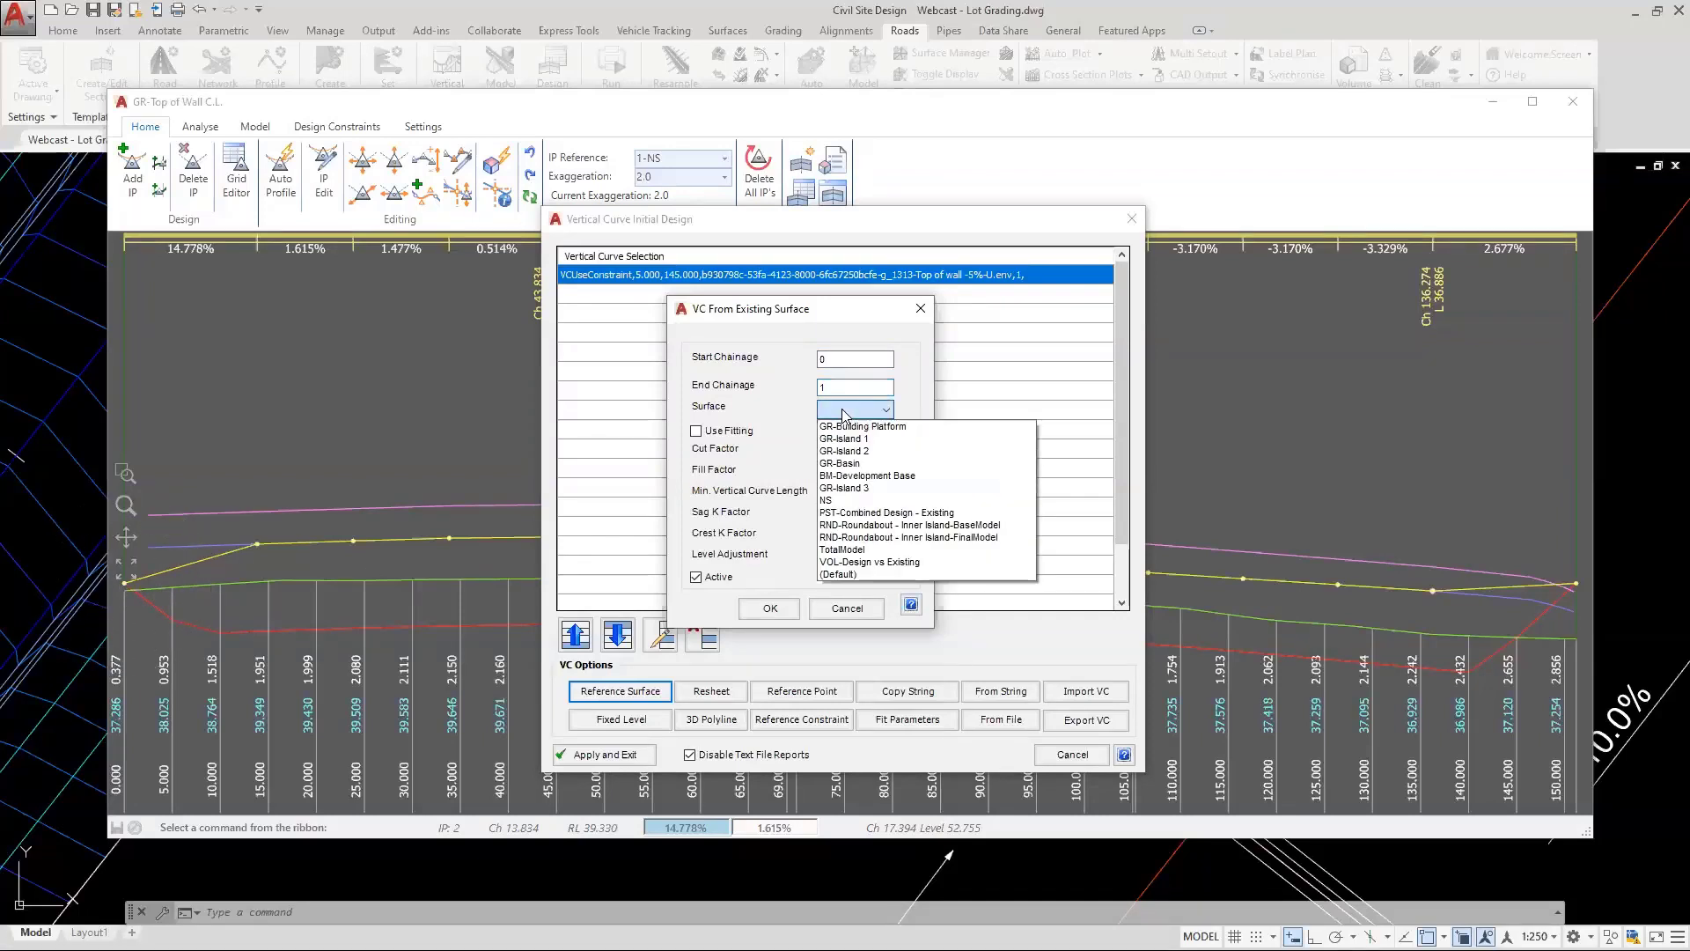
click(844, 550)
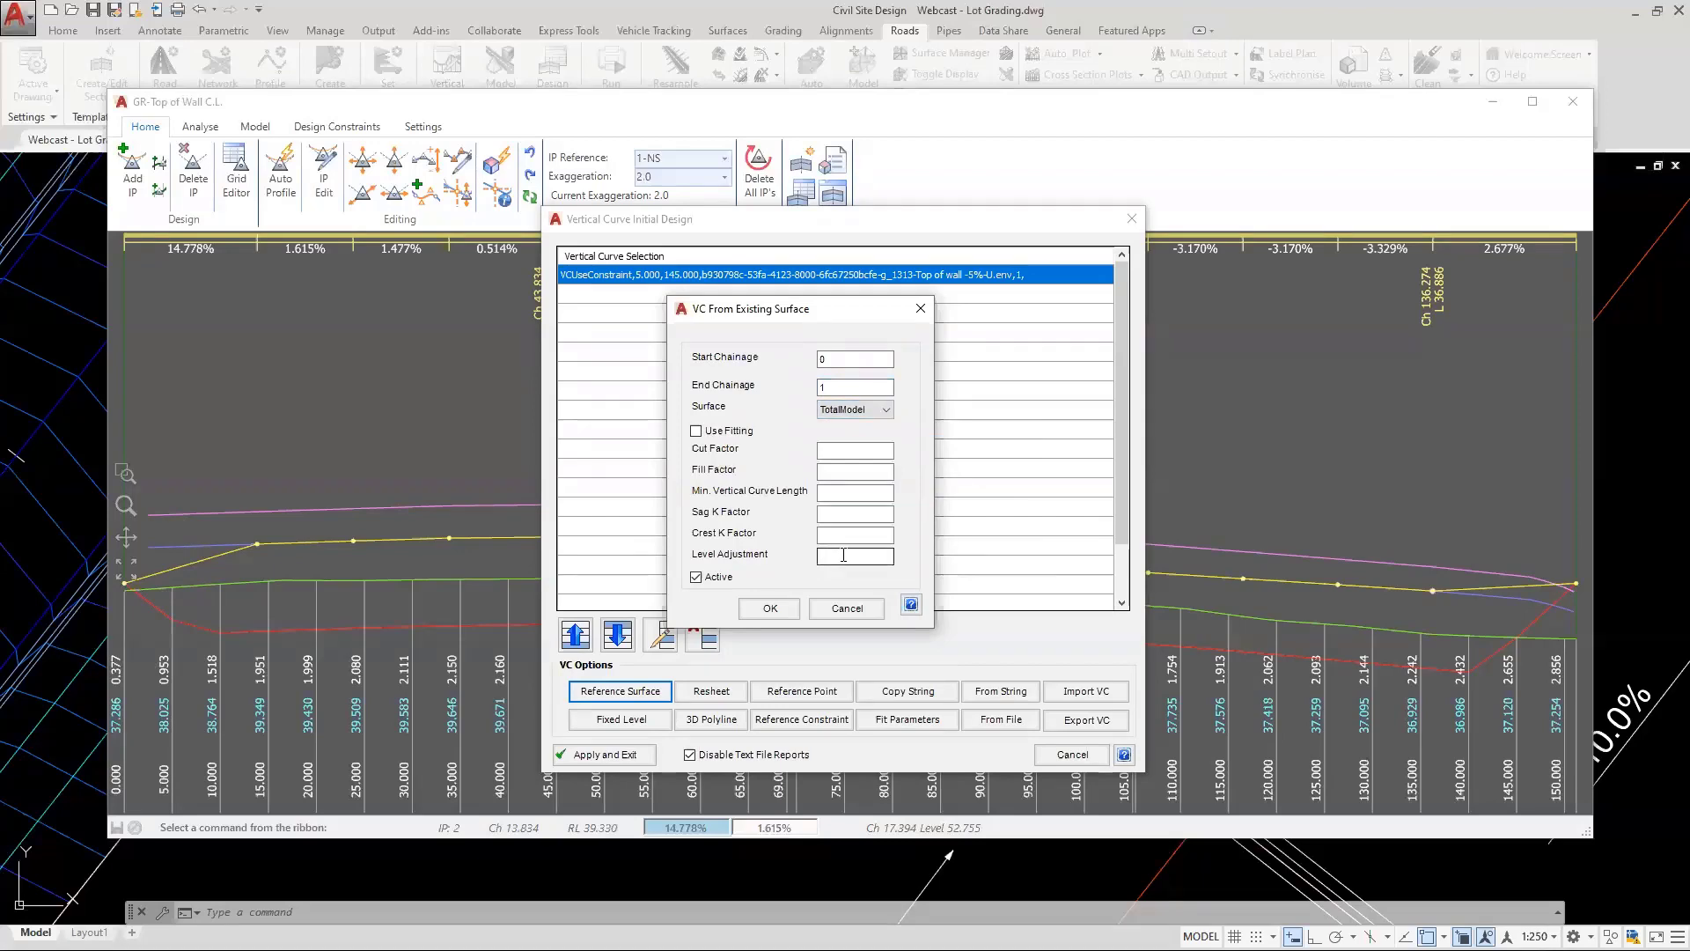
click(770, 608)
Apply the auto profile settings to the Top of Wall string and close its profile editor
click(604, 755)
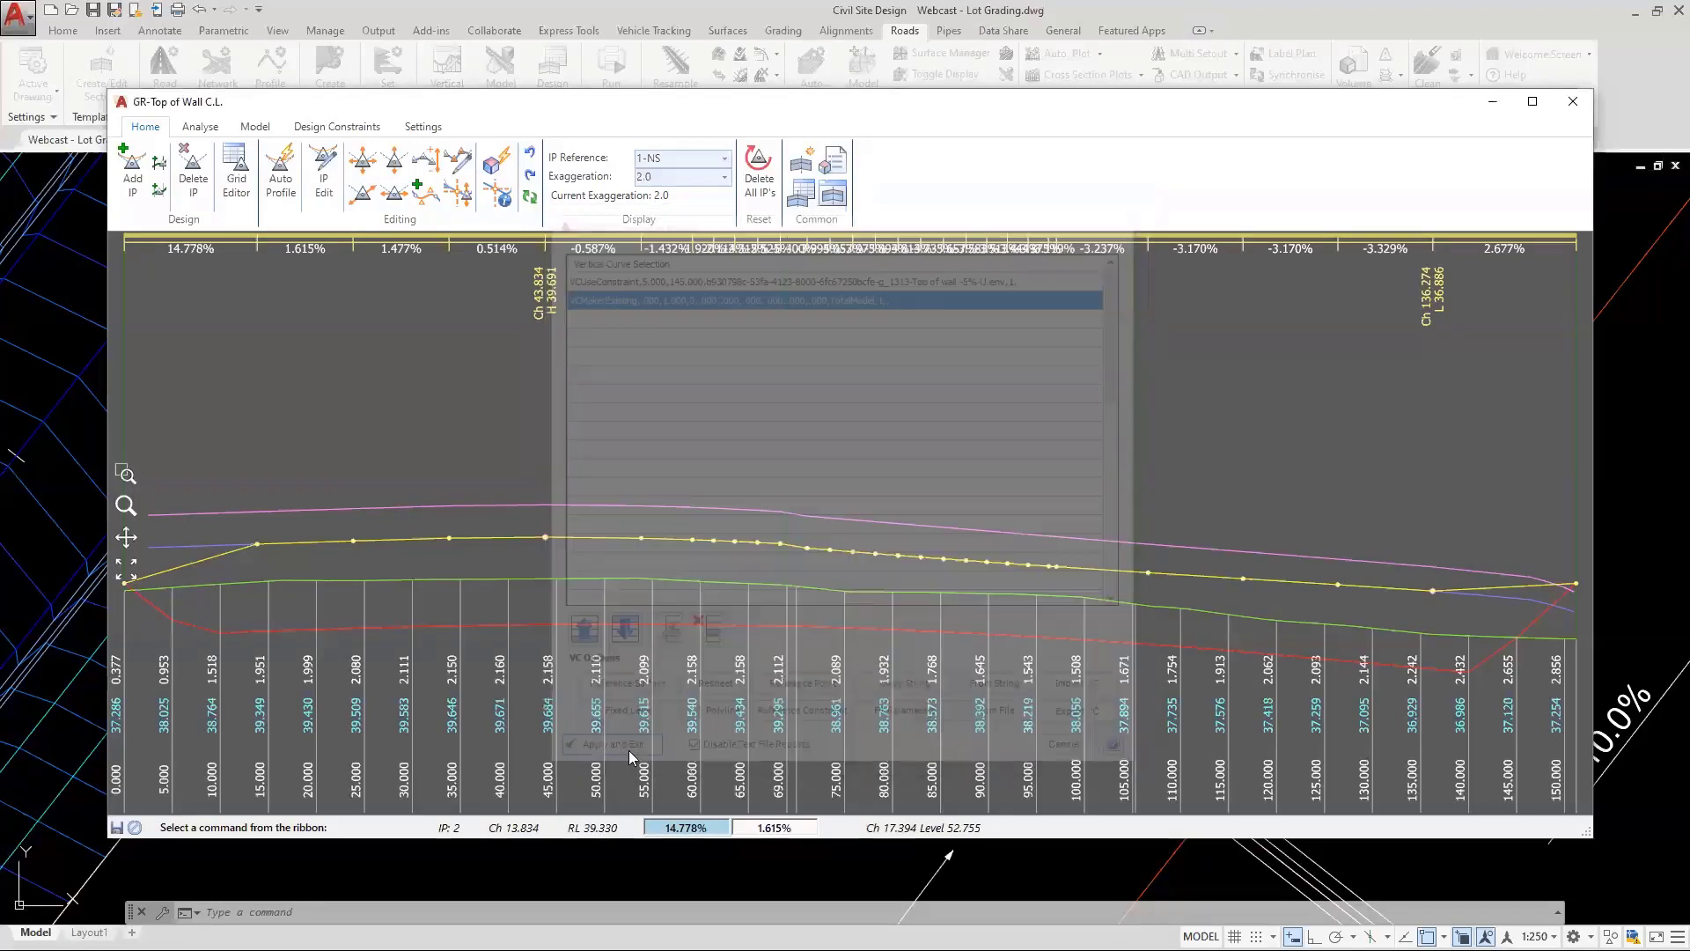
click(127, 608)
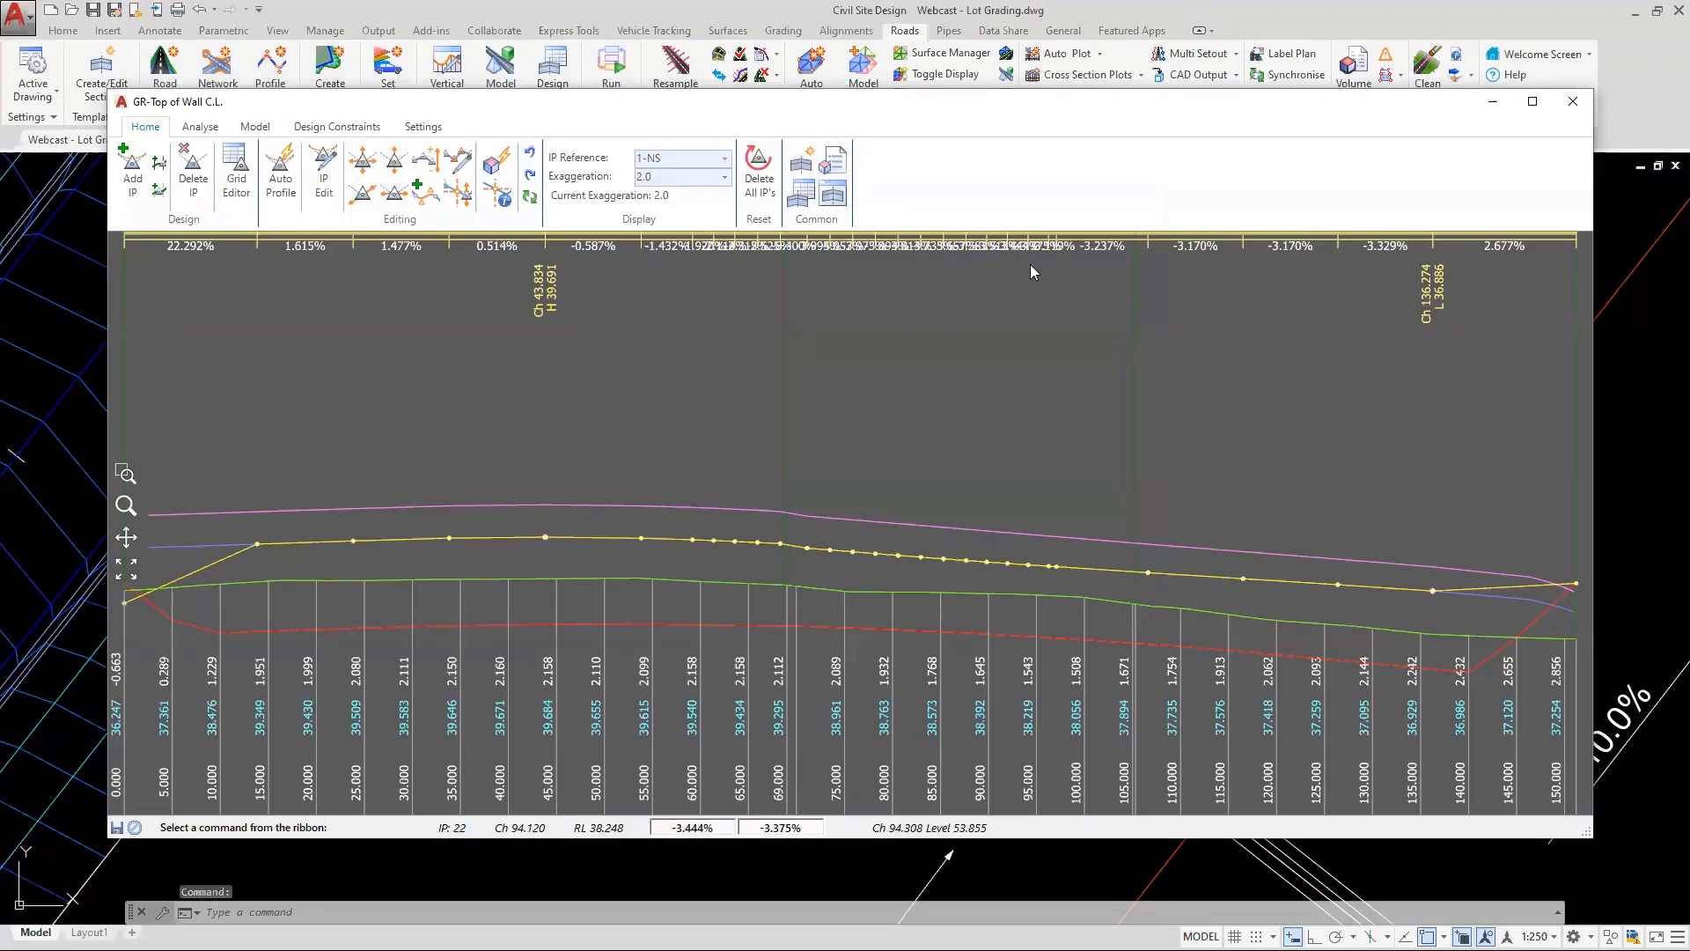
click(1573, 104)
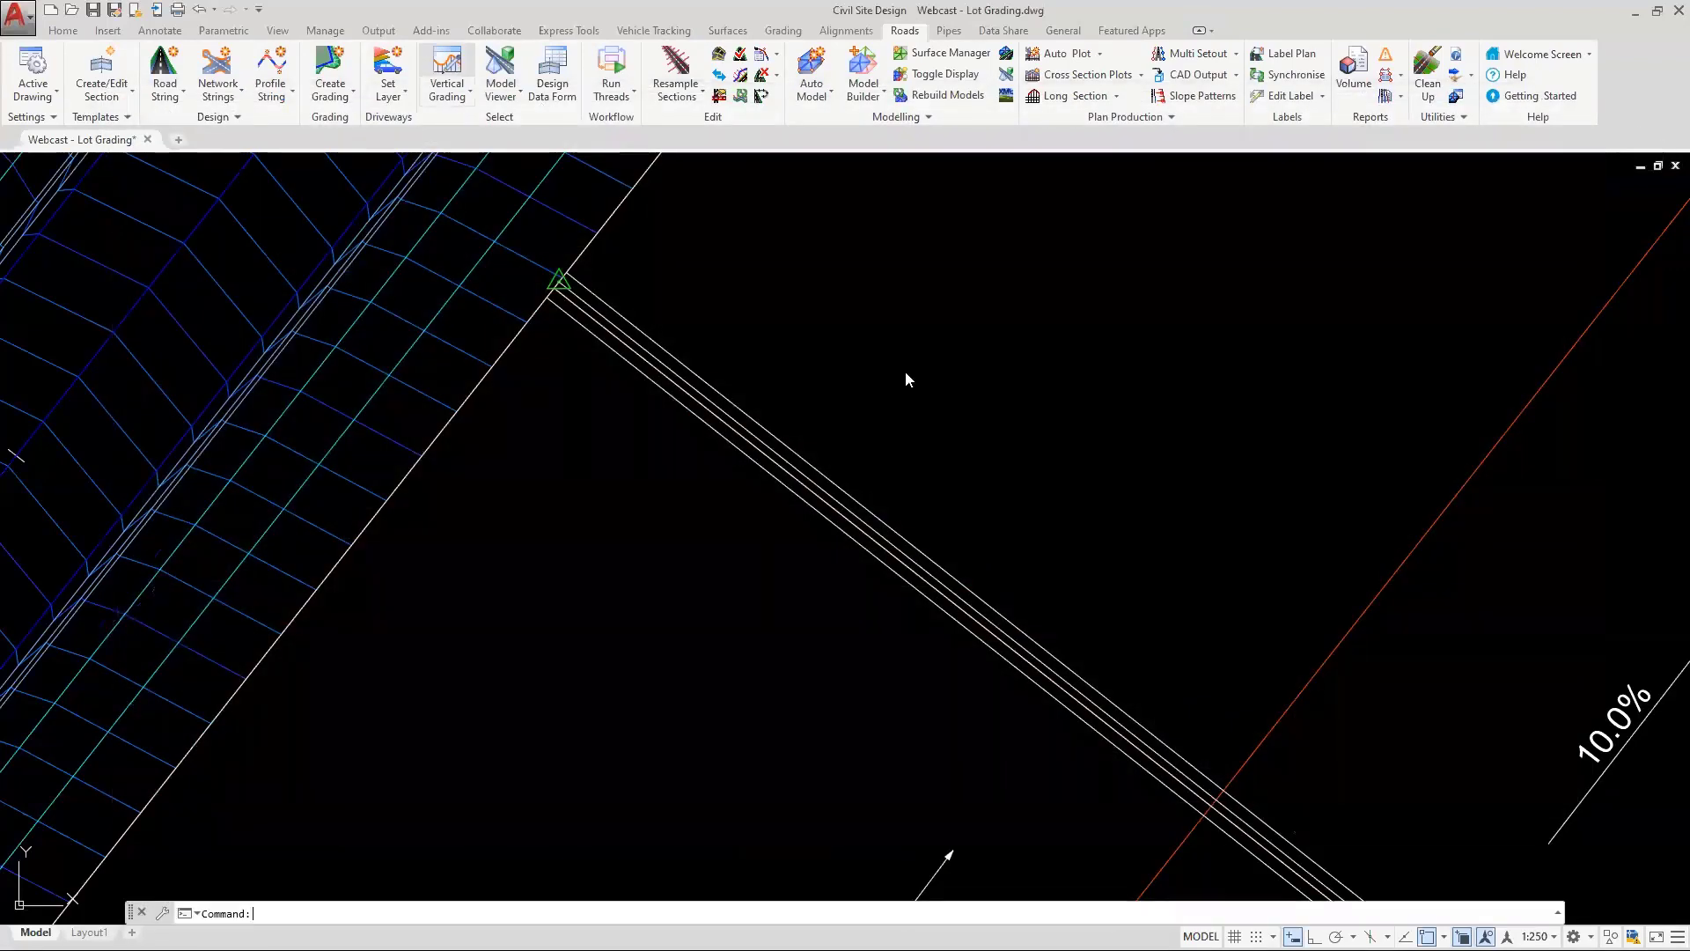
Open the Bottom of Wall profile and add an auto profile Reference Surface entry using TotalModel from chainage 0 to 1
click(880, 420)
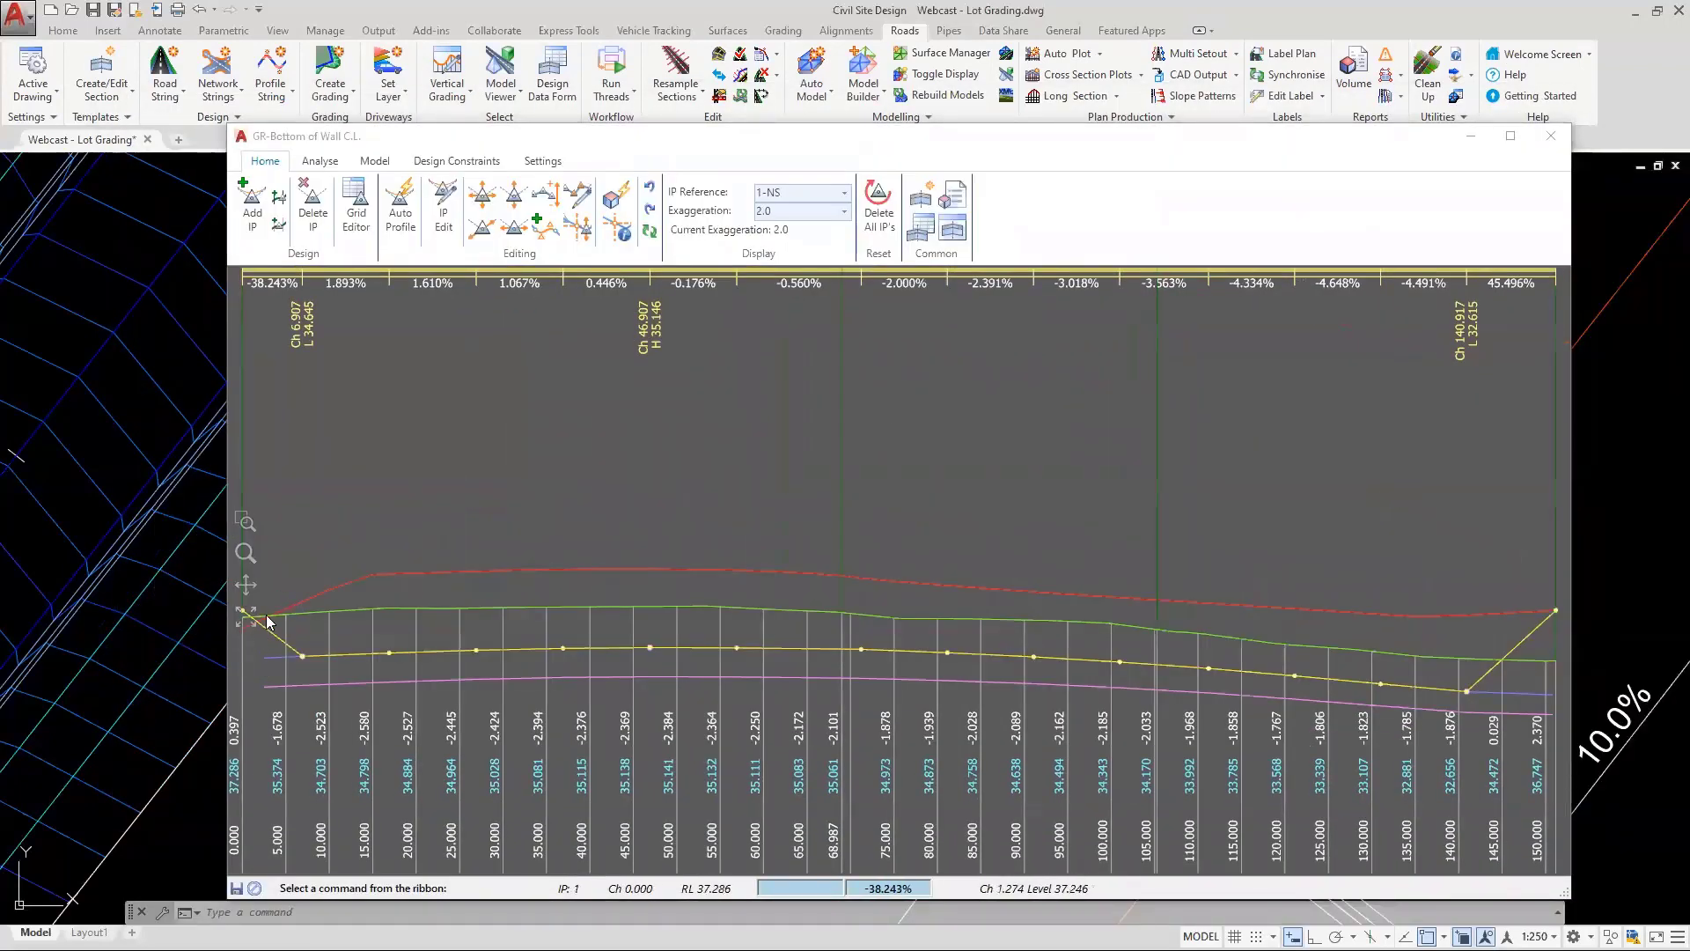
click(401, 211)
click(621, 691)
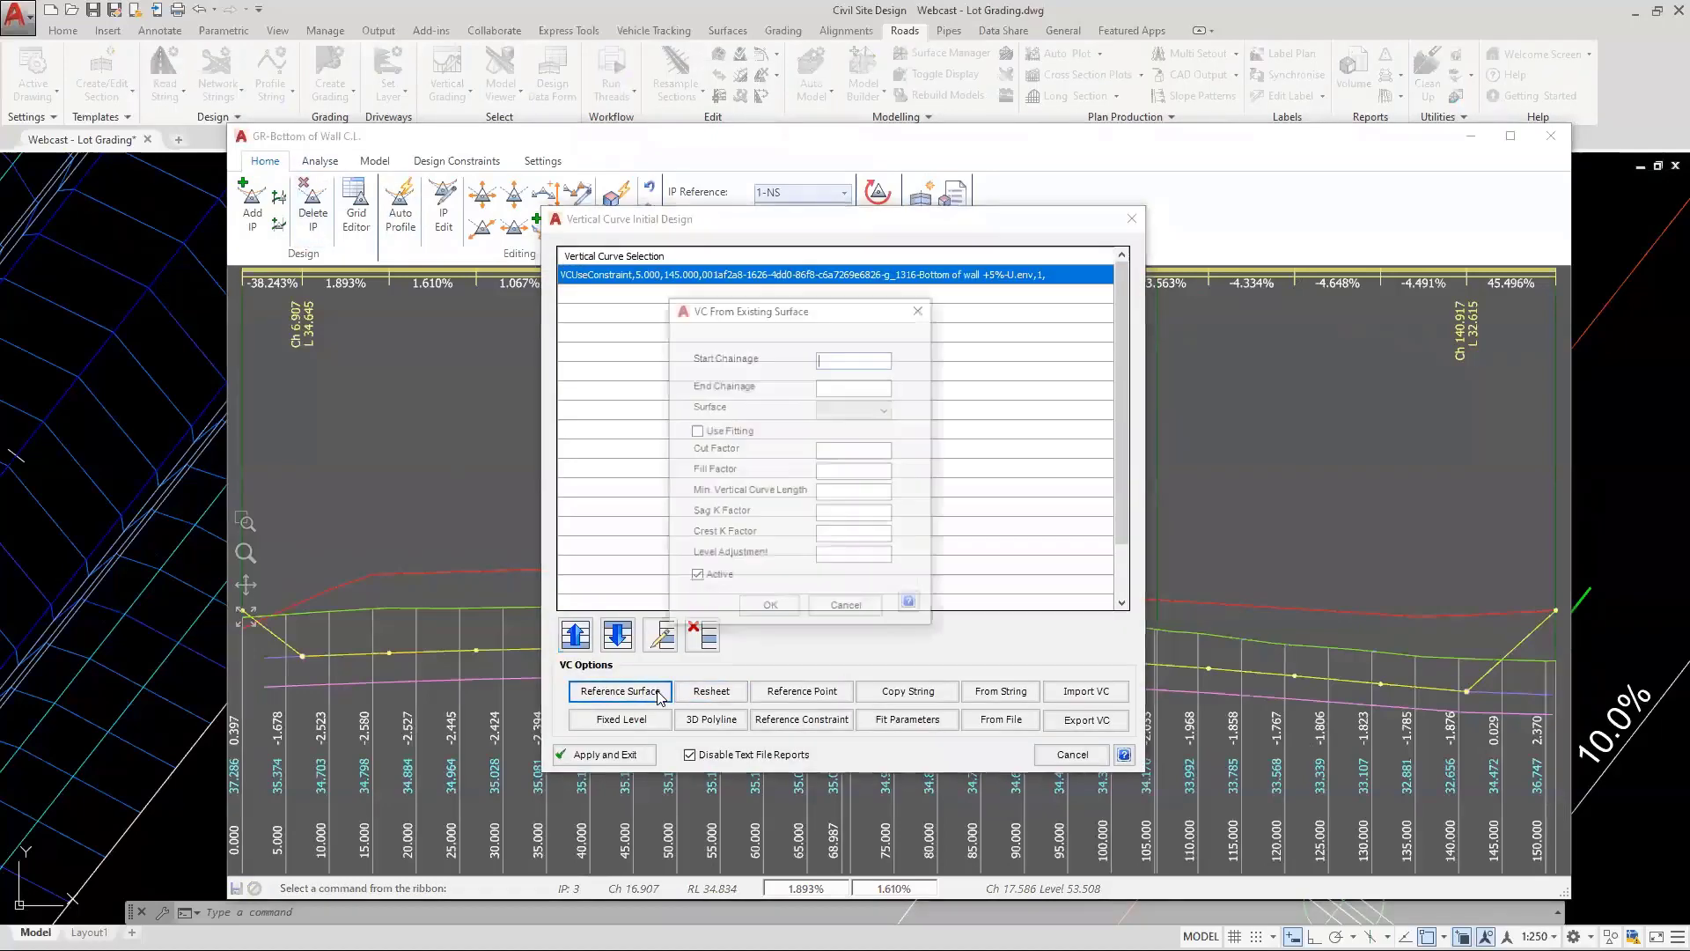
text(0)
click(852, 387)
text(1)
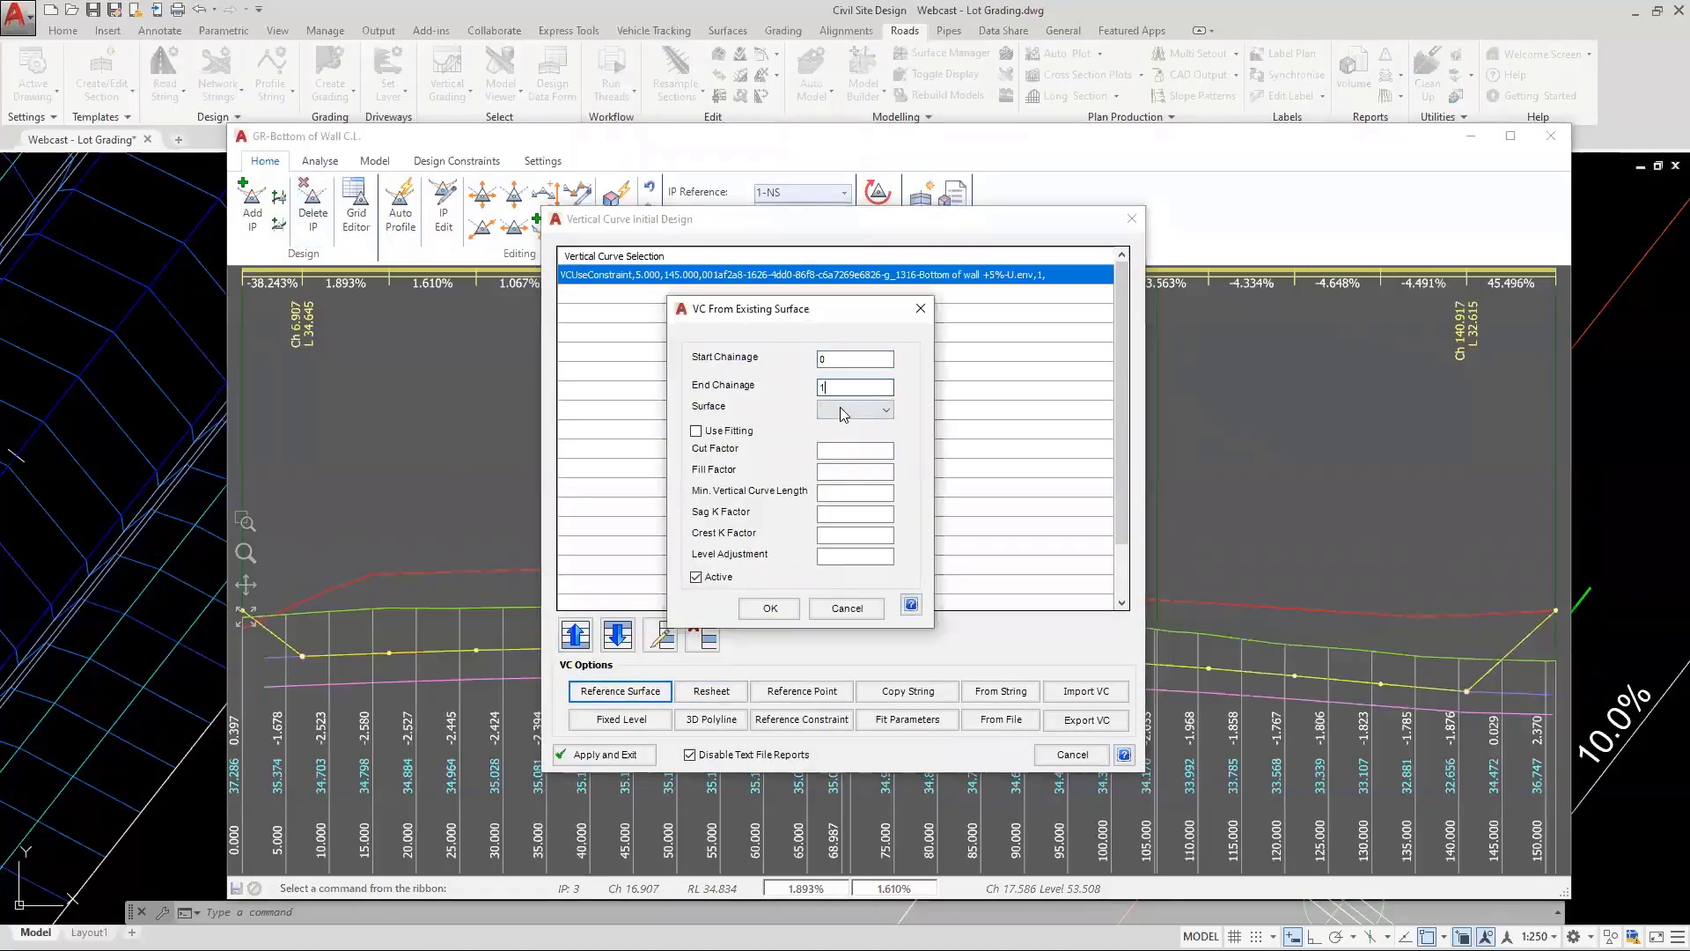
click(847, 411)
click(845, 549)
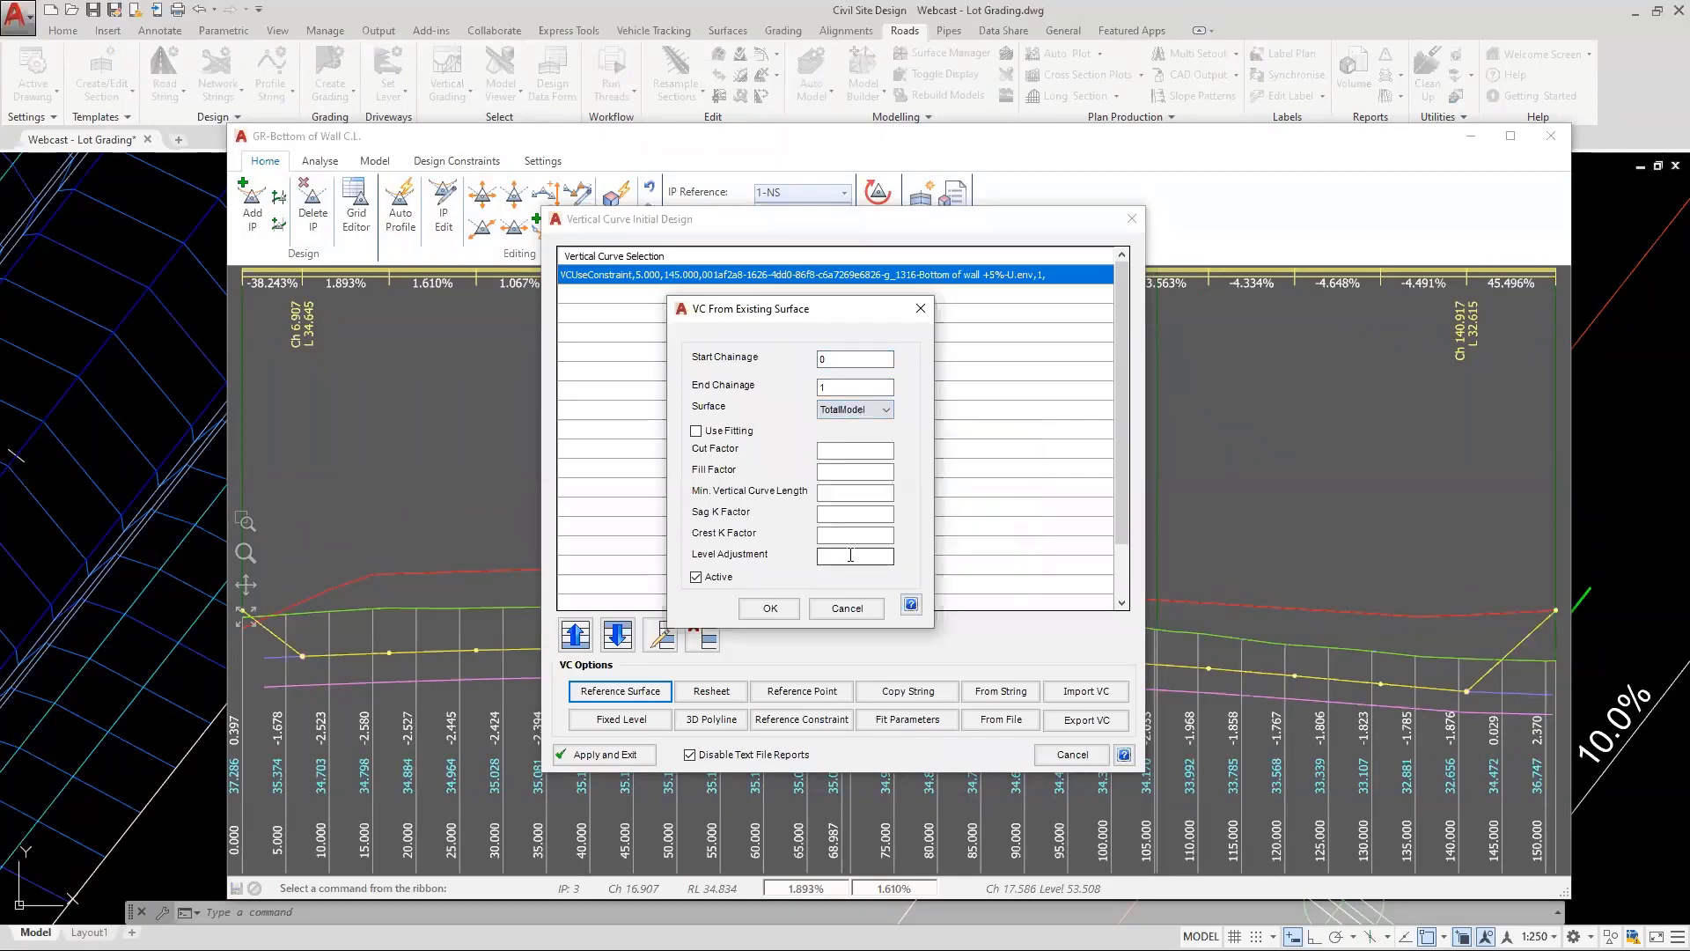
click(771, 608)
Apply the auto profile to the Bottom of Wall string, check both its ends, and put the profile window away
click(604, 754)
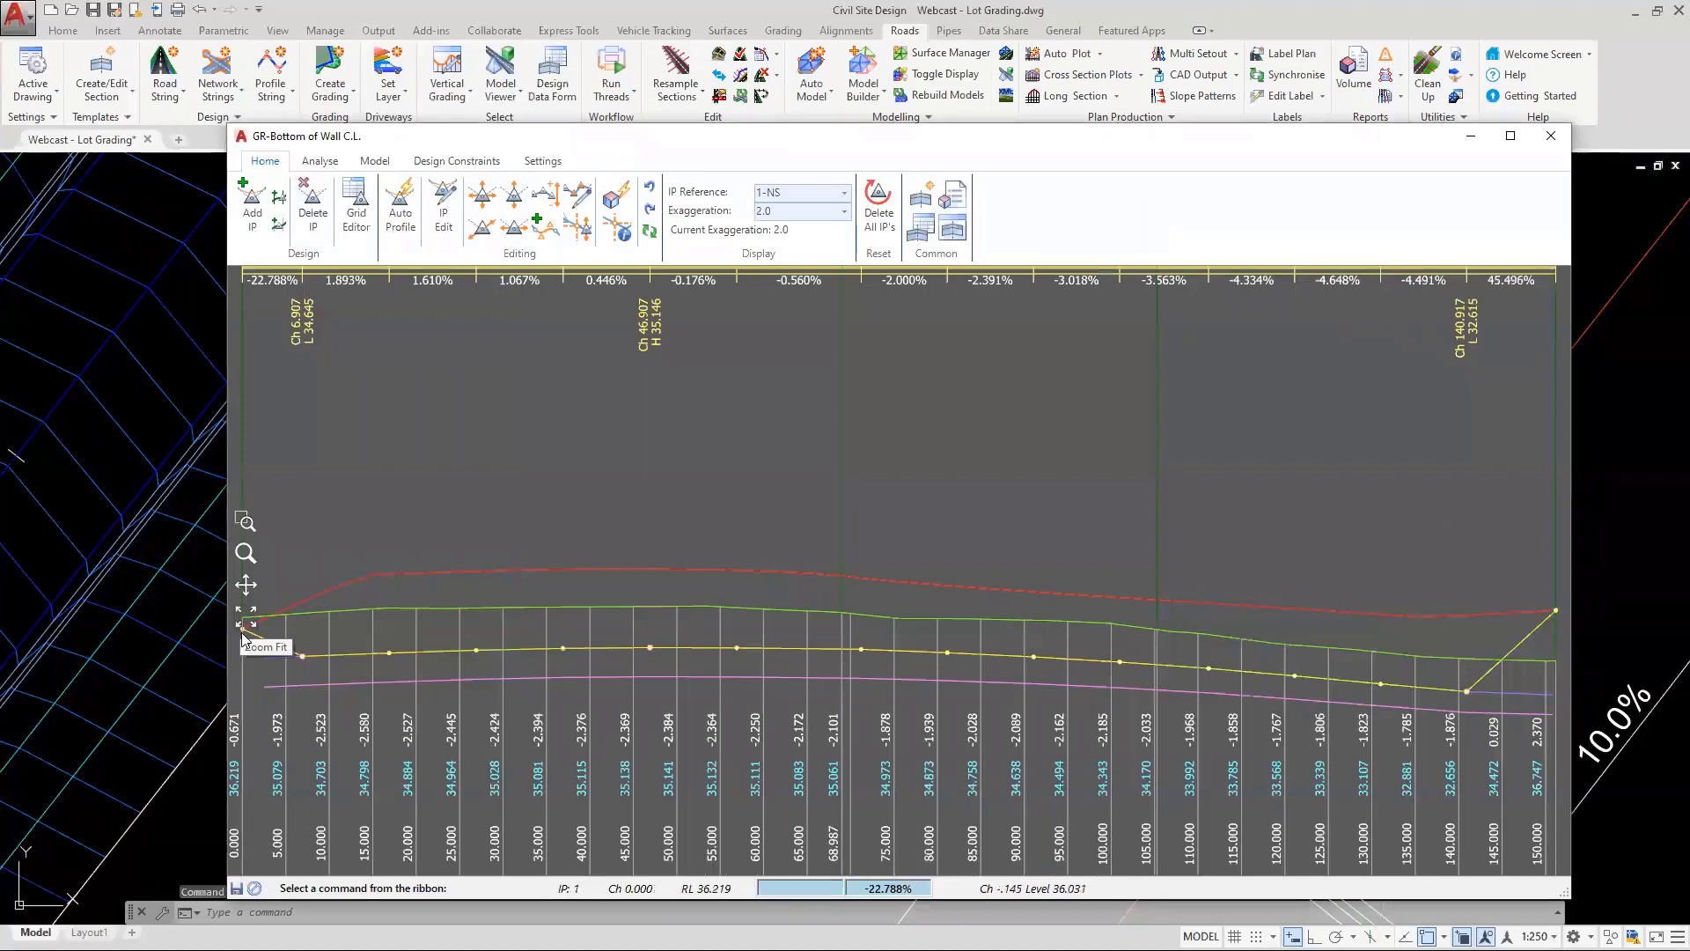
click(181, 759)
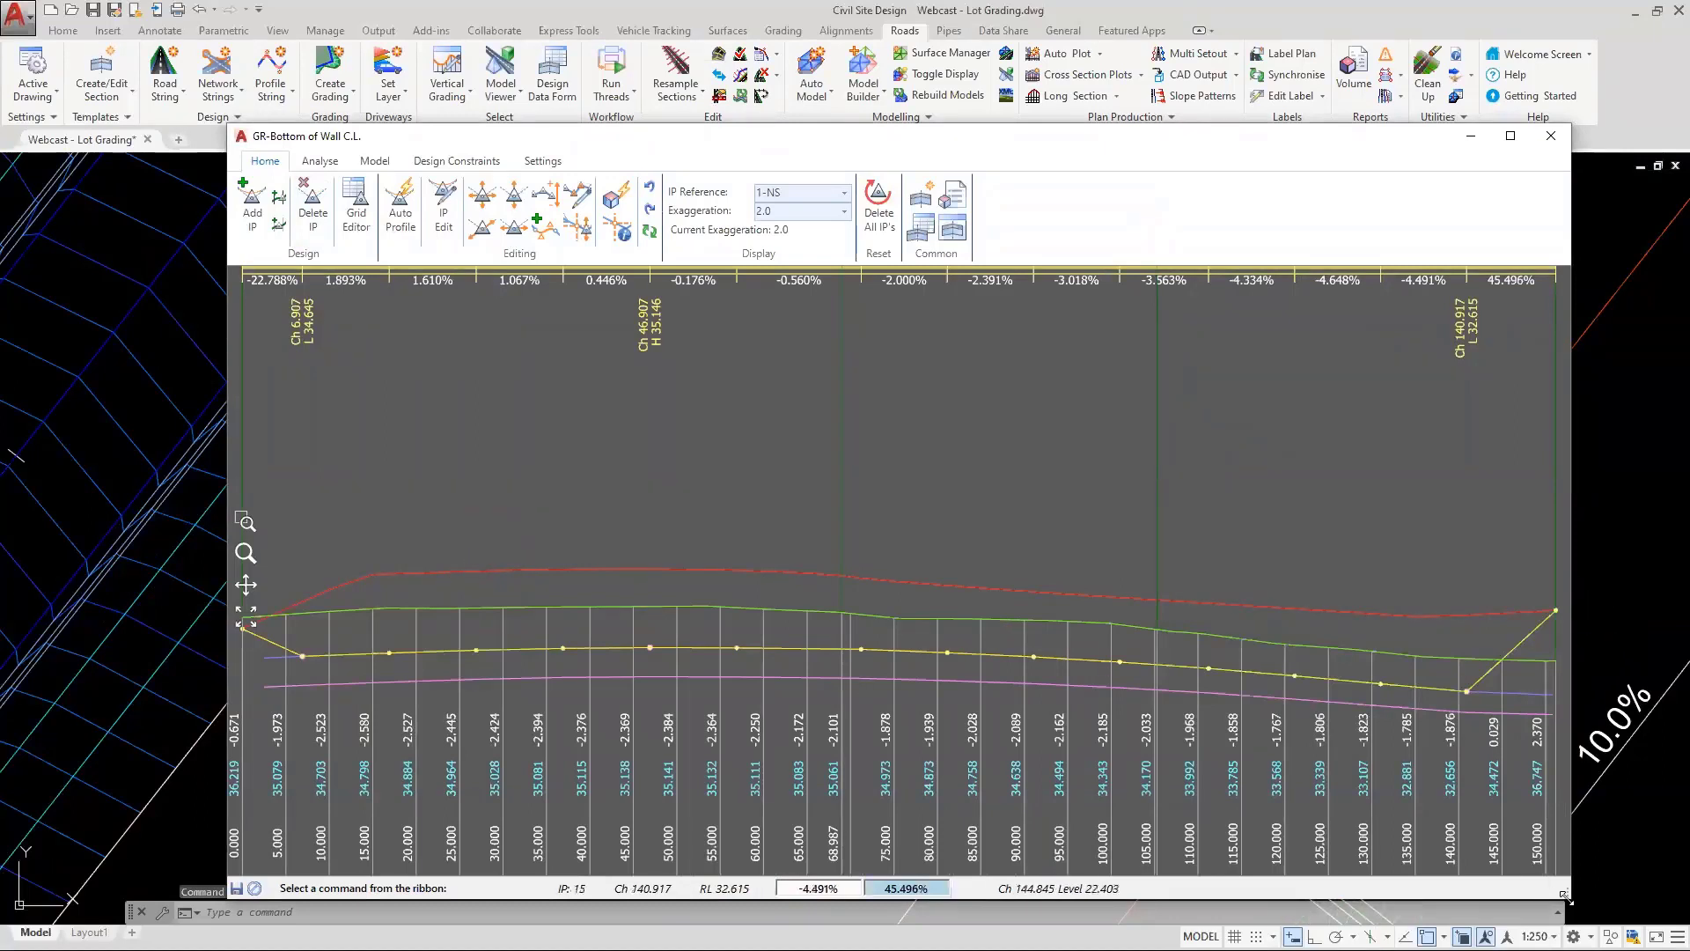
drag(1564, 896, 1592, 858)
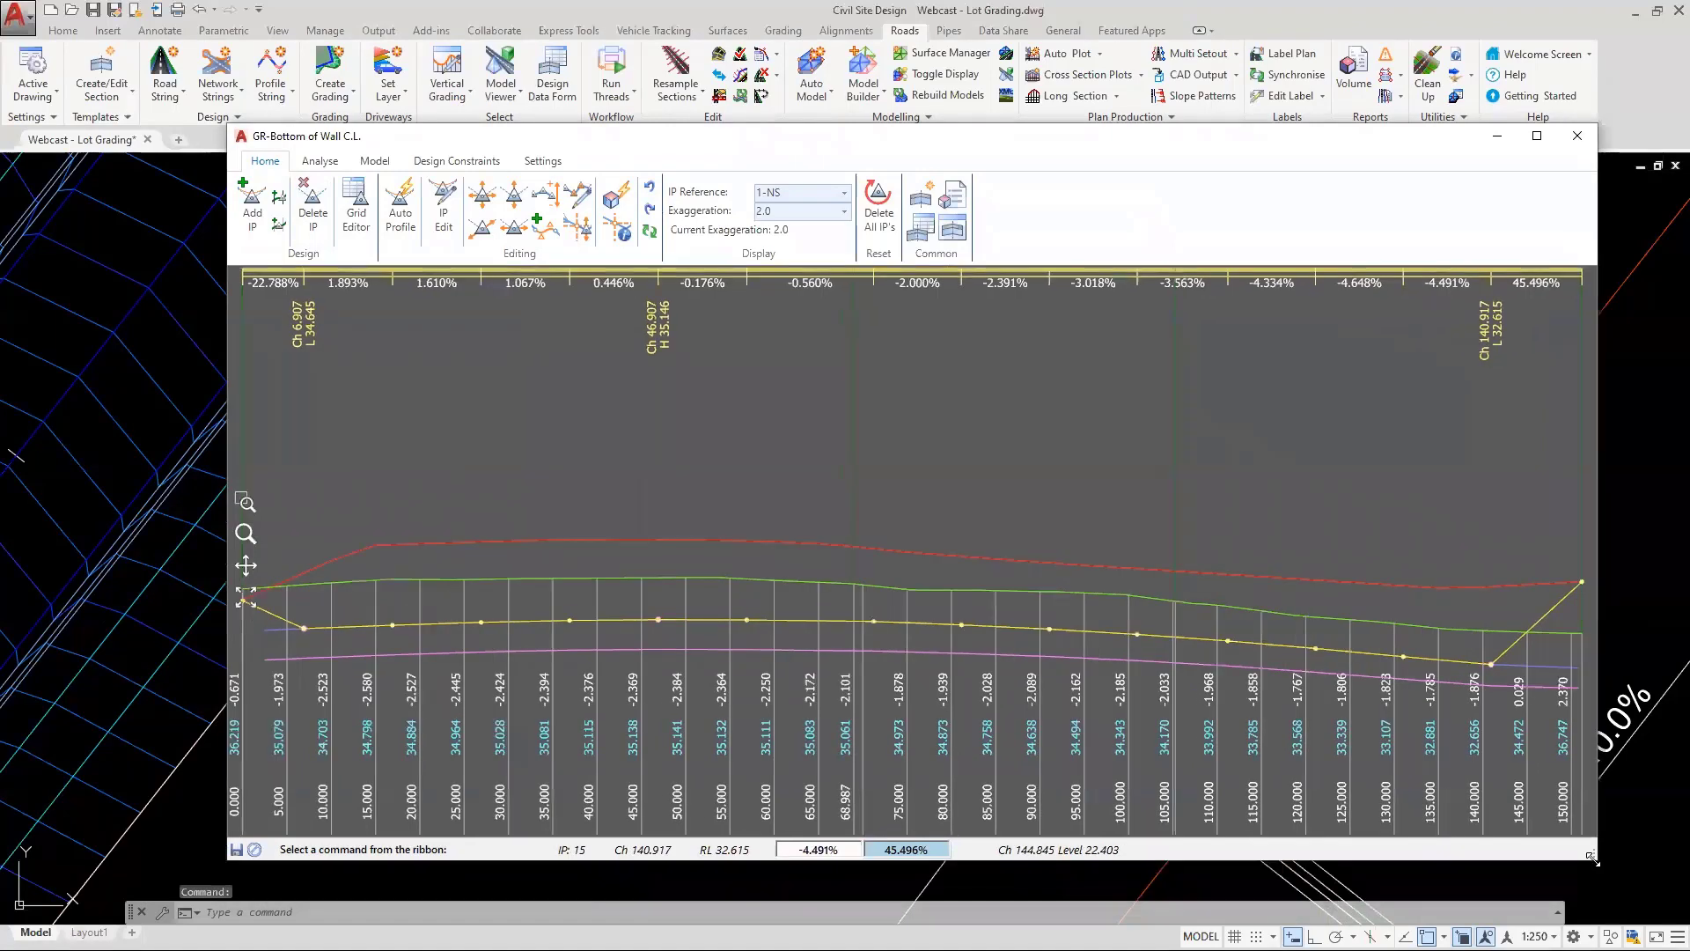
click(1581, 583)
drag(1537, 143, 1344, 145)
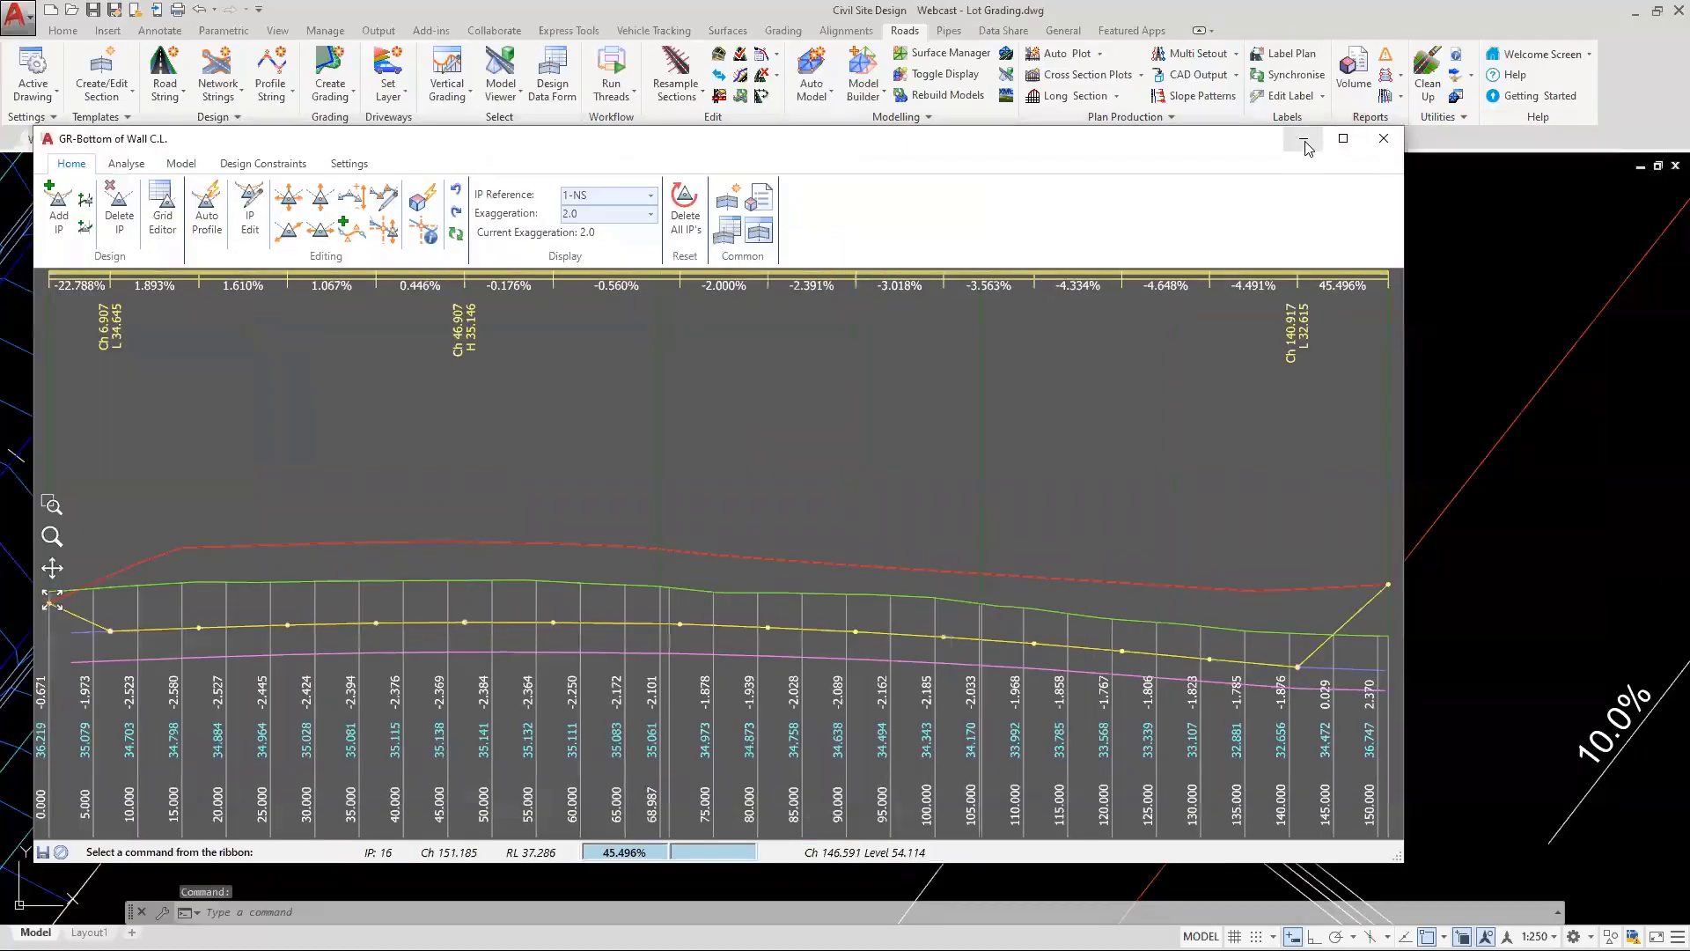
click(1306, 143)
Start String TIN Extend and add an entry for the Road 1 string with the surface name "Road 1 - Right Side"
scroll(863, 447, down, 8)
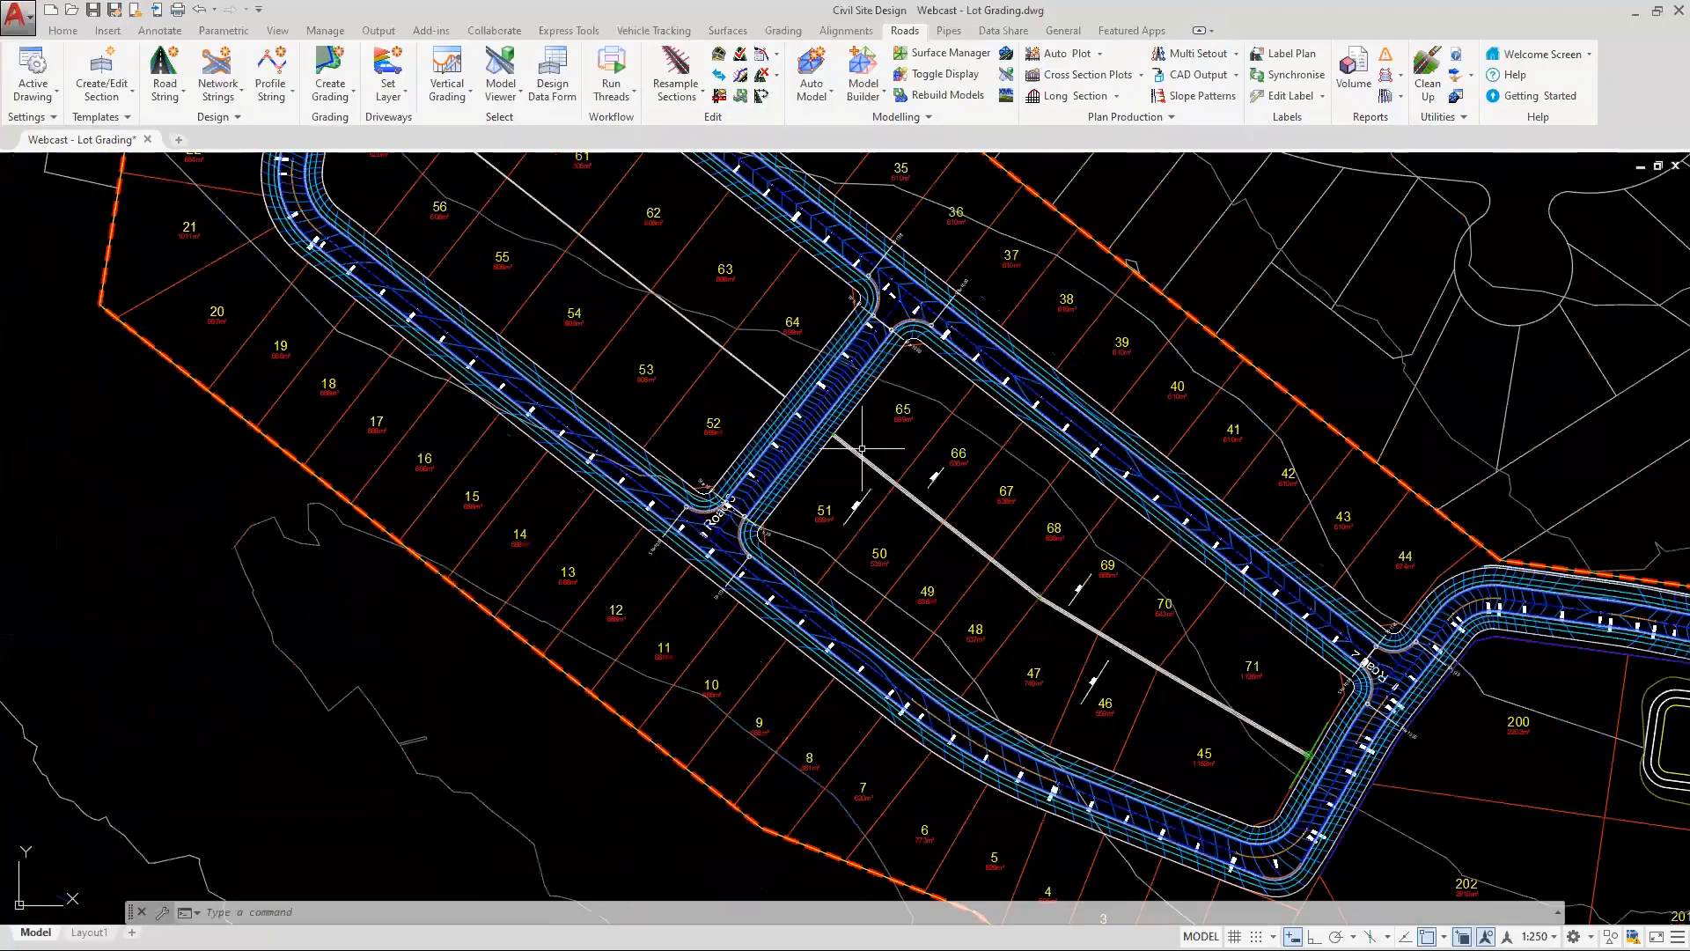
scroll(1319, 744, up, 10)
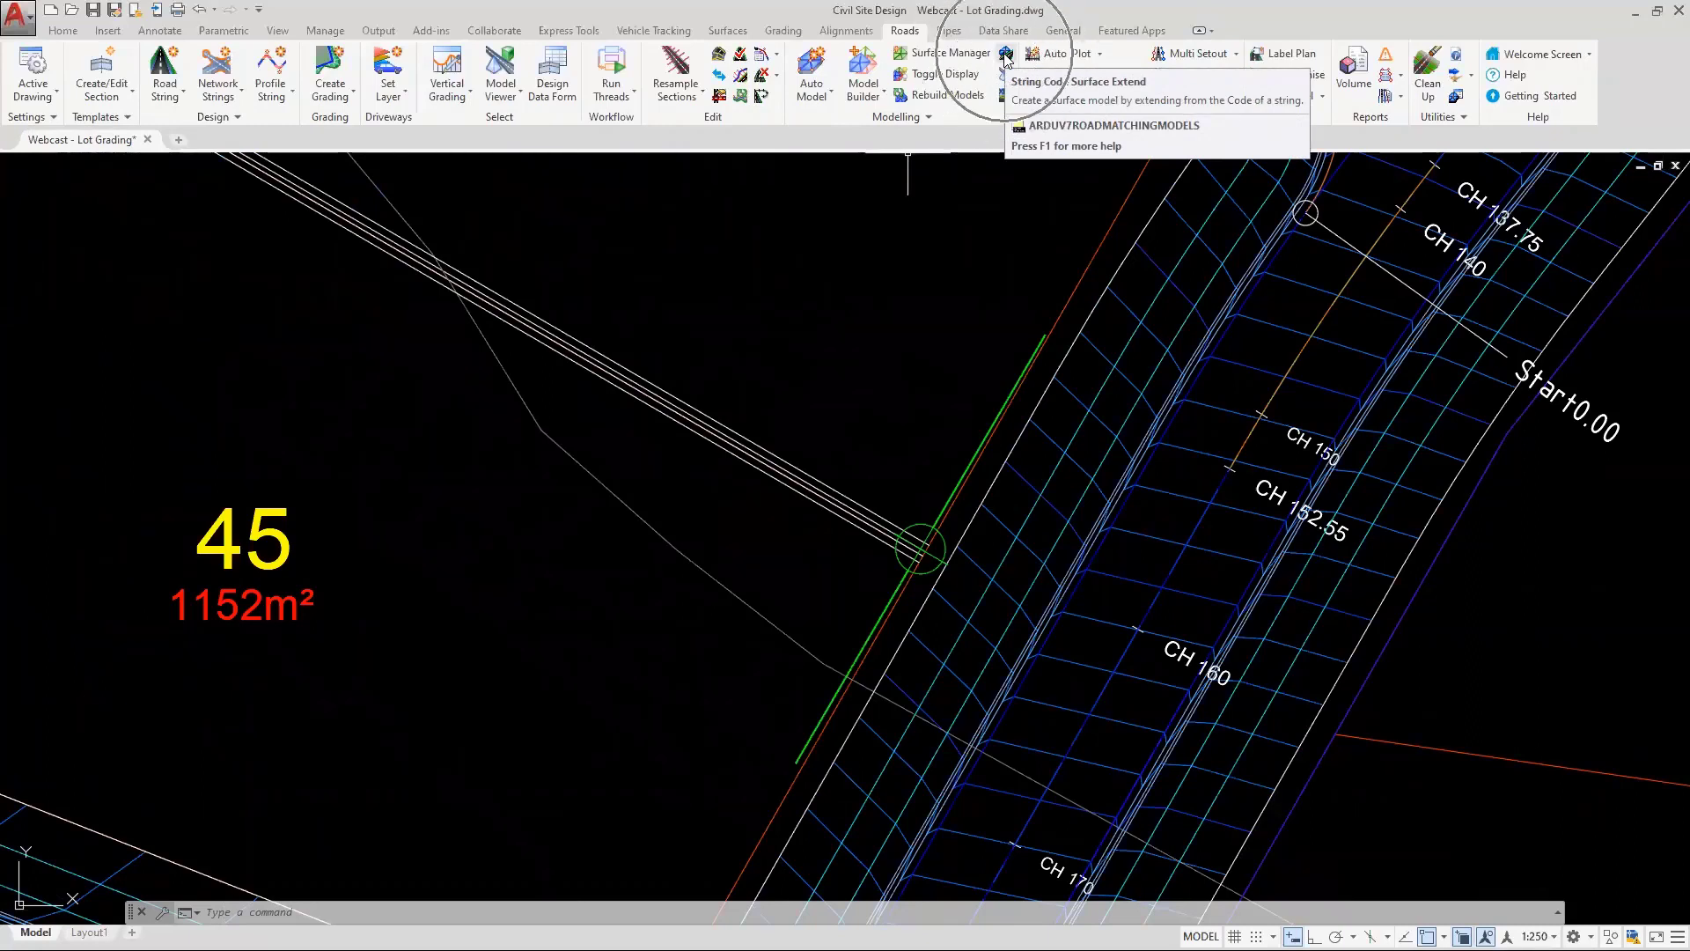
click(852, 100)
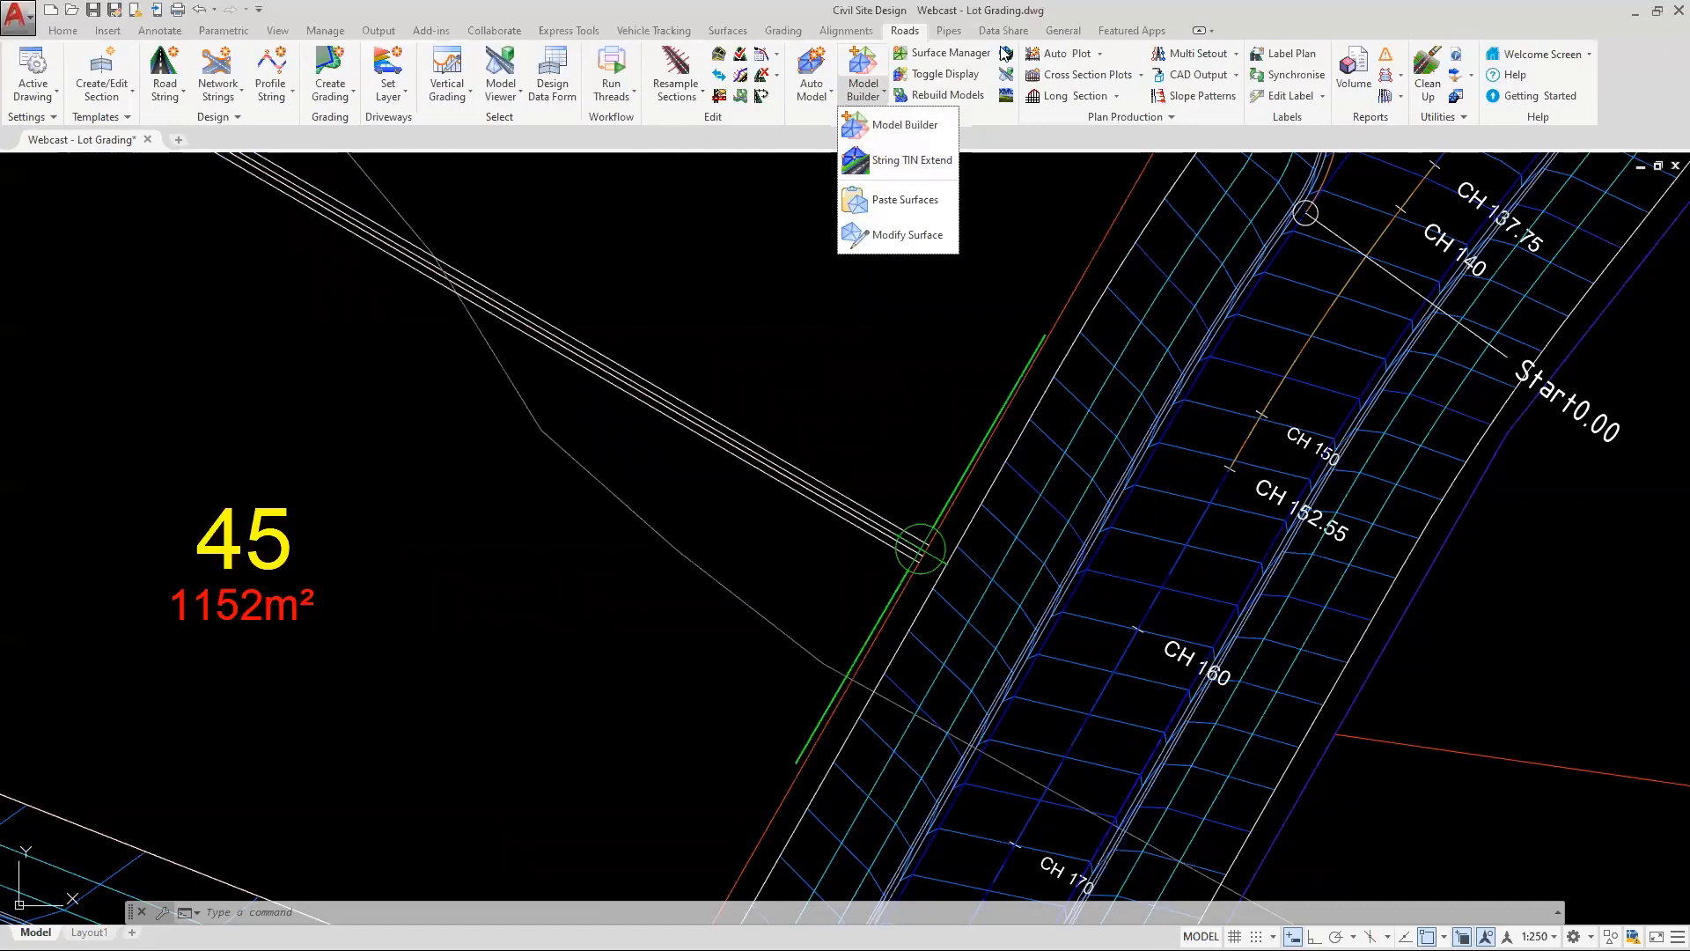
click(910, 161)
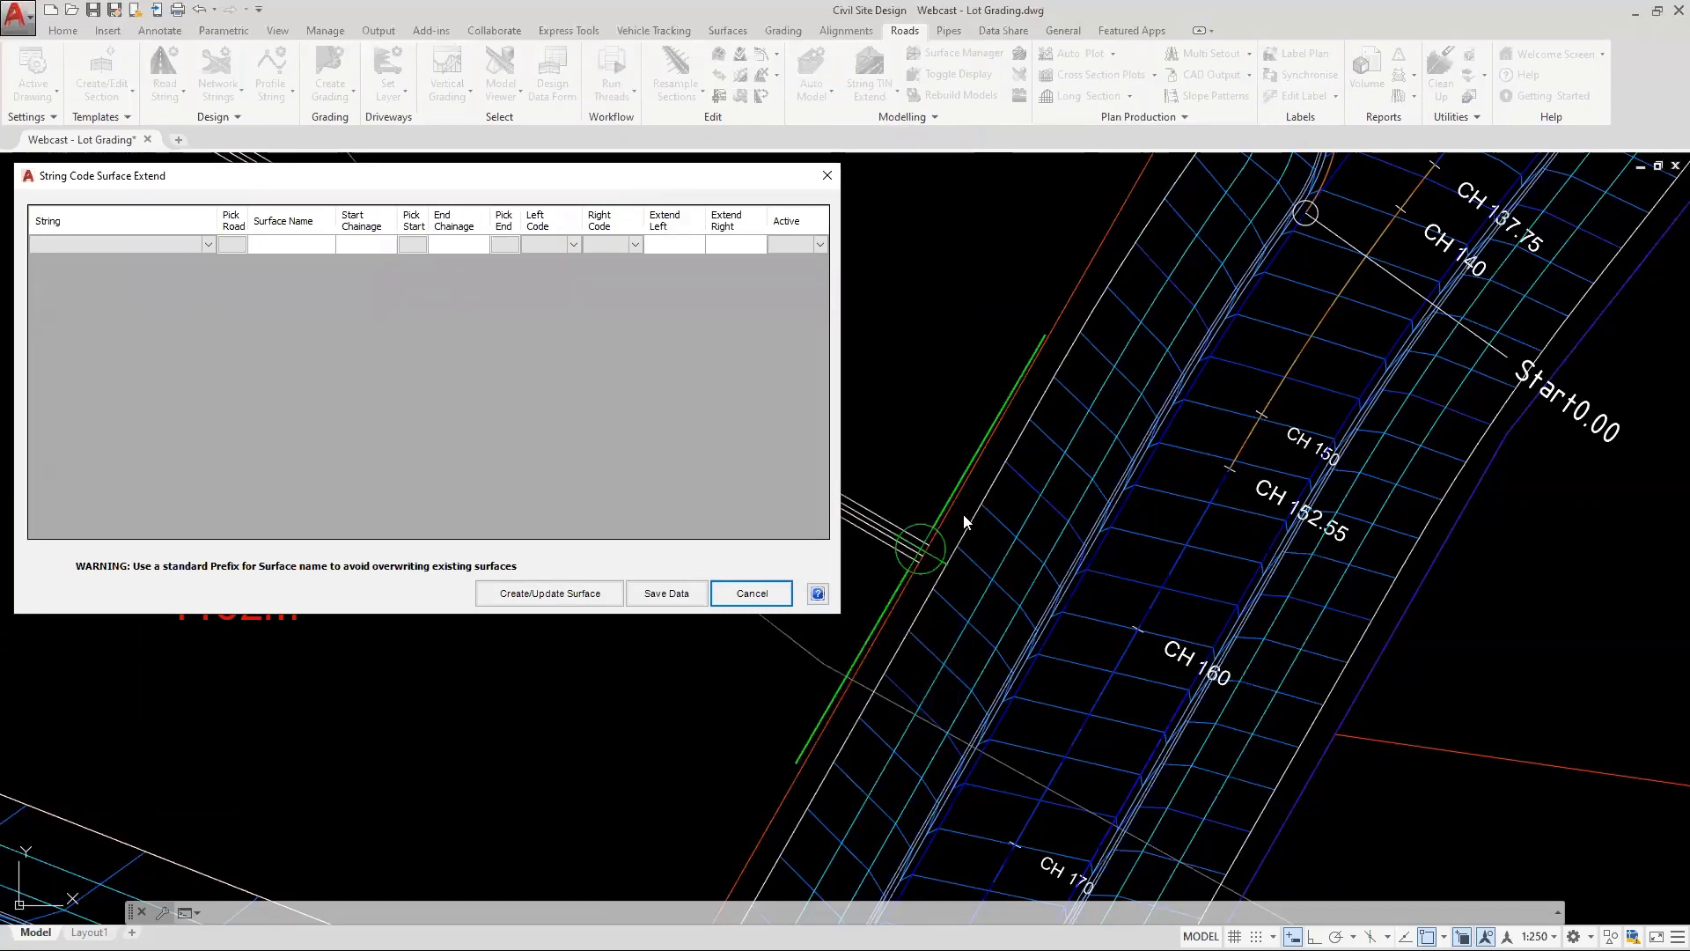
click(983, 595)
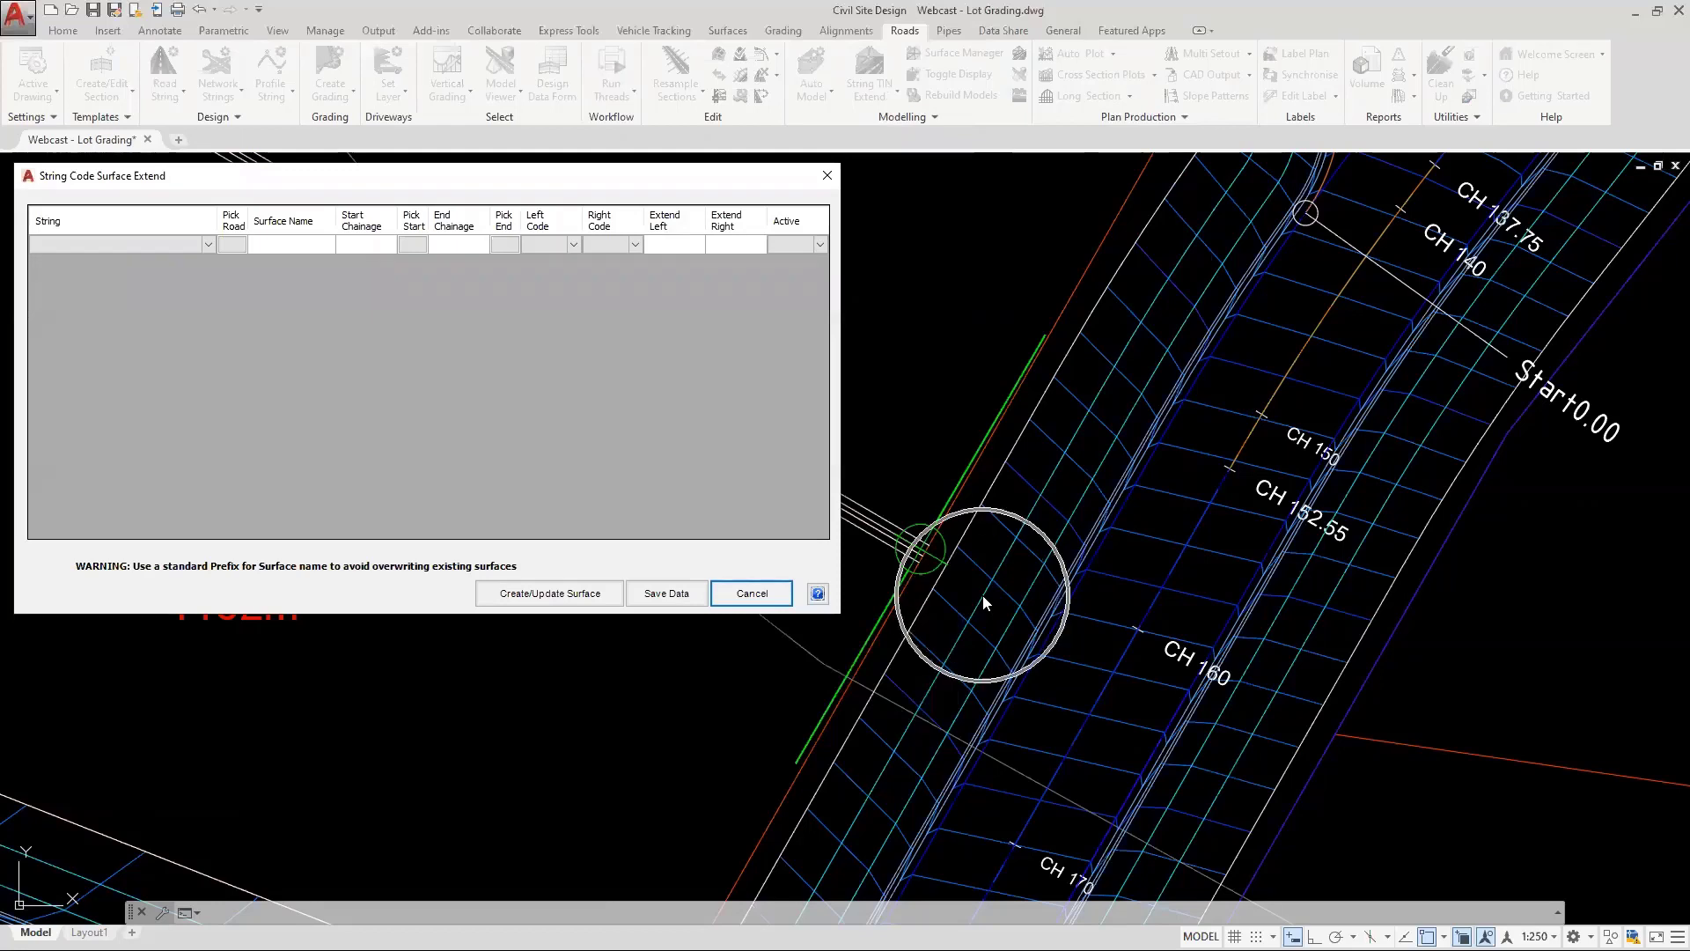
click(941, 574)
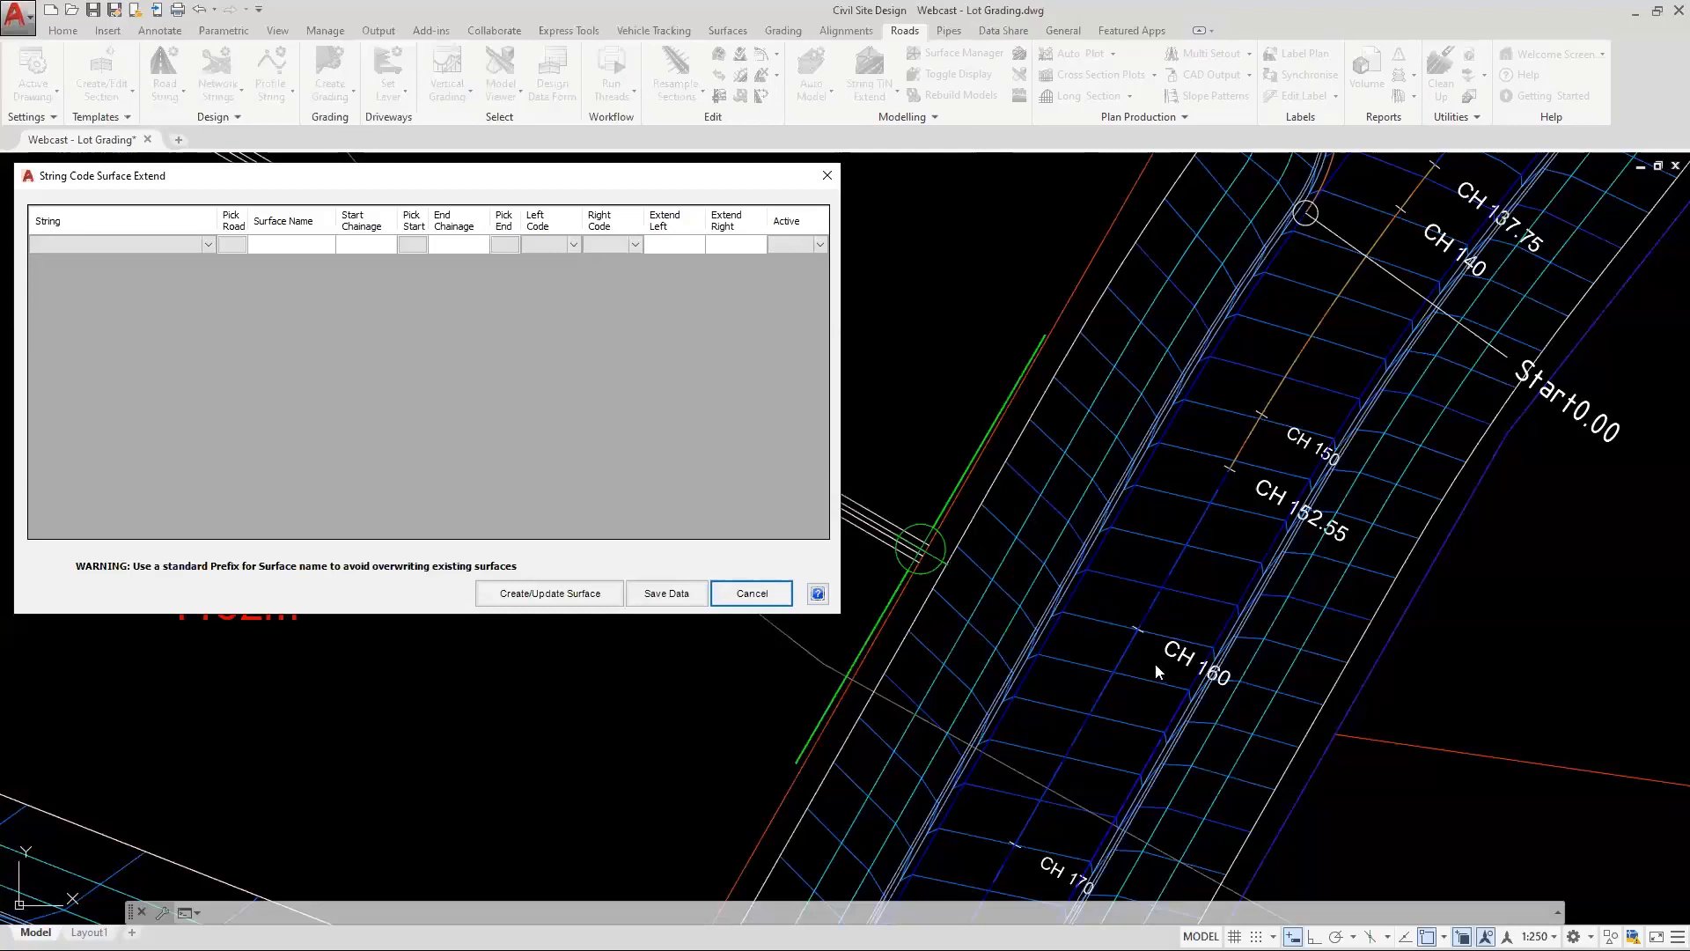
key(ctrl)
click(208, 244)
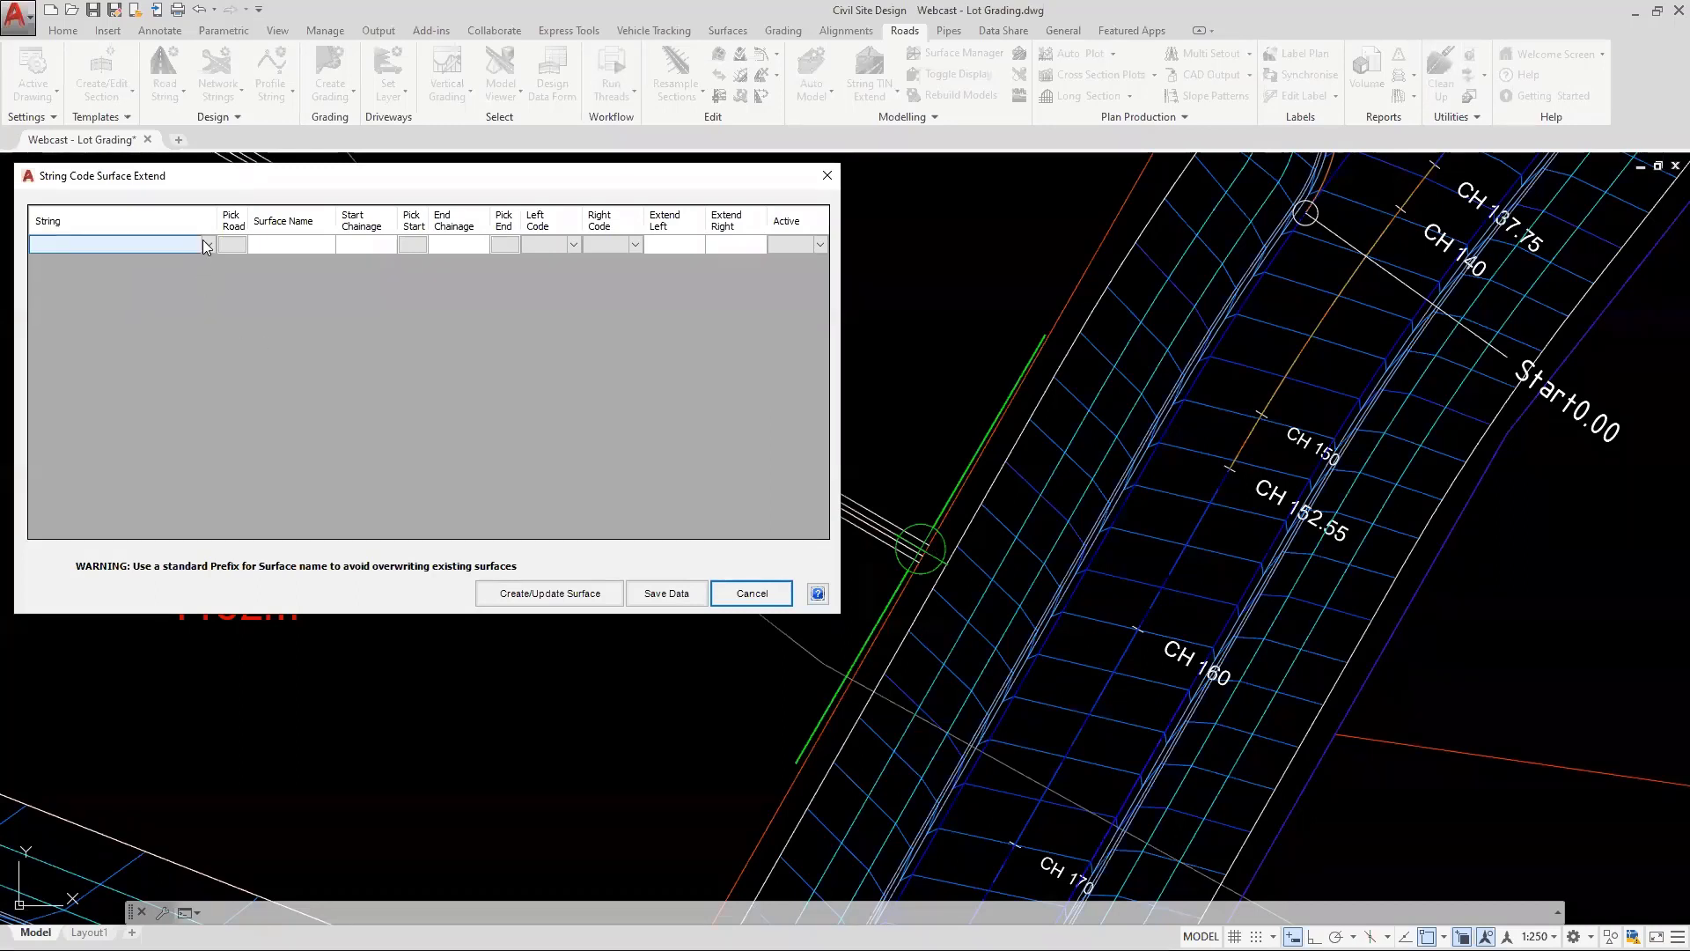
click(207, 244)
click(184, 262)
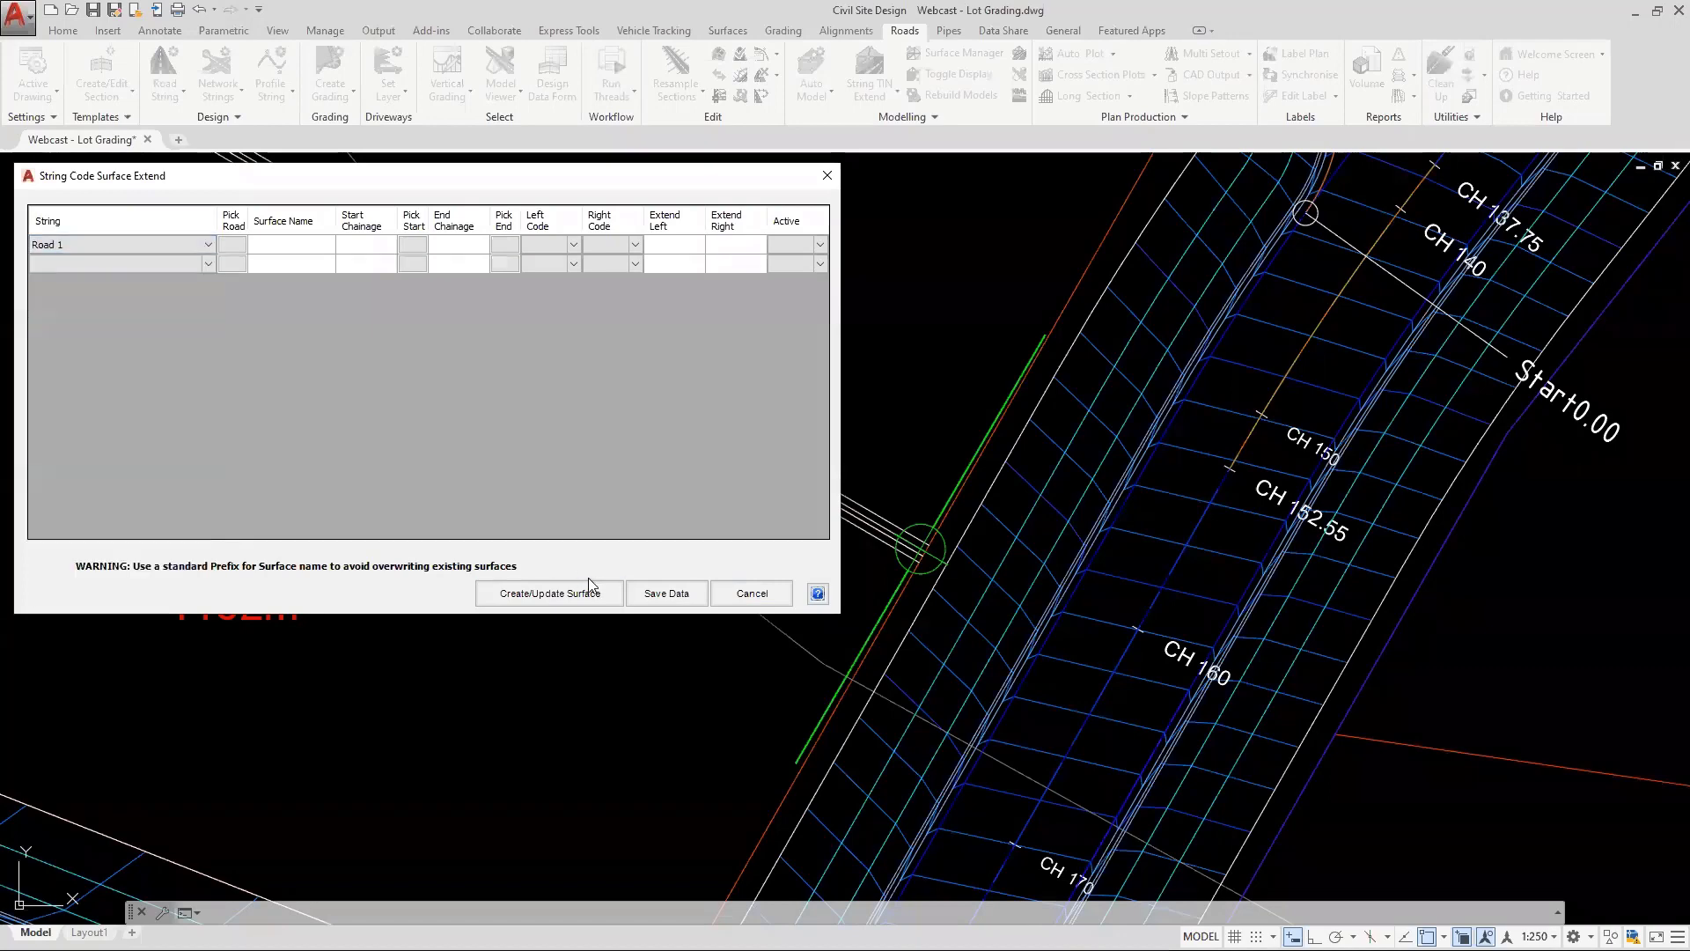
click(287, 246)
text(Road 1 - Right Side)
click(276, 243)
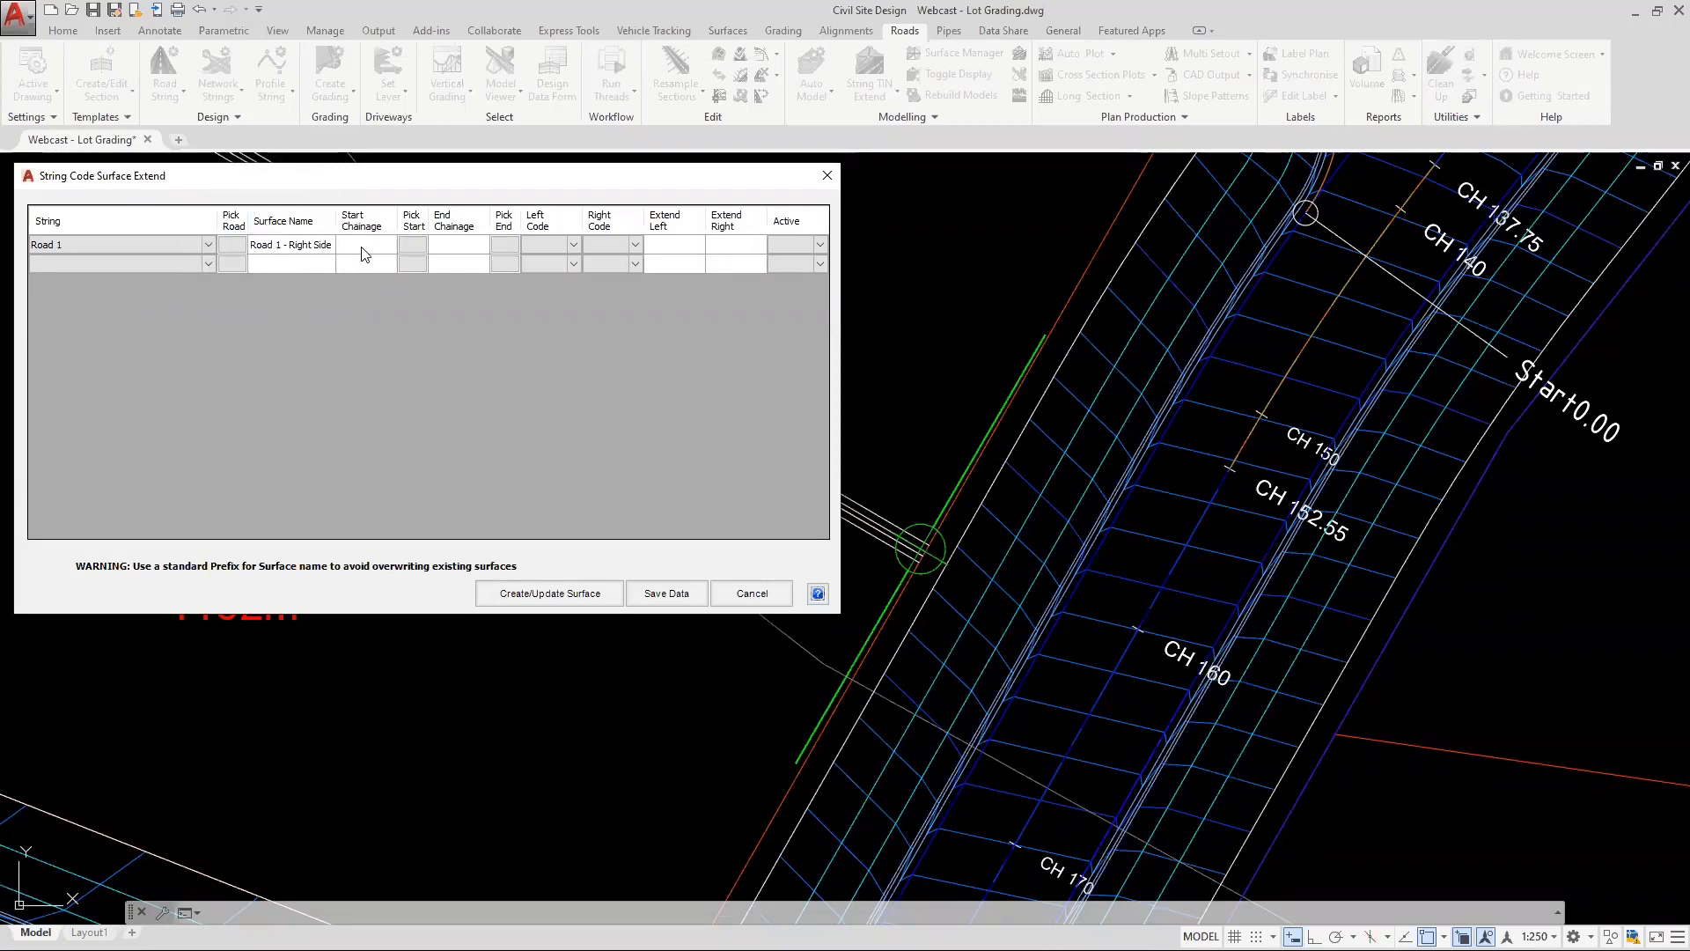
Pick the entry's start chainage 150.000 and end chainage 178.350 along Road 1 beside lot 45
click(412, 244)
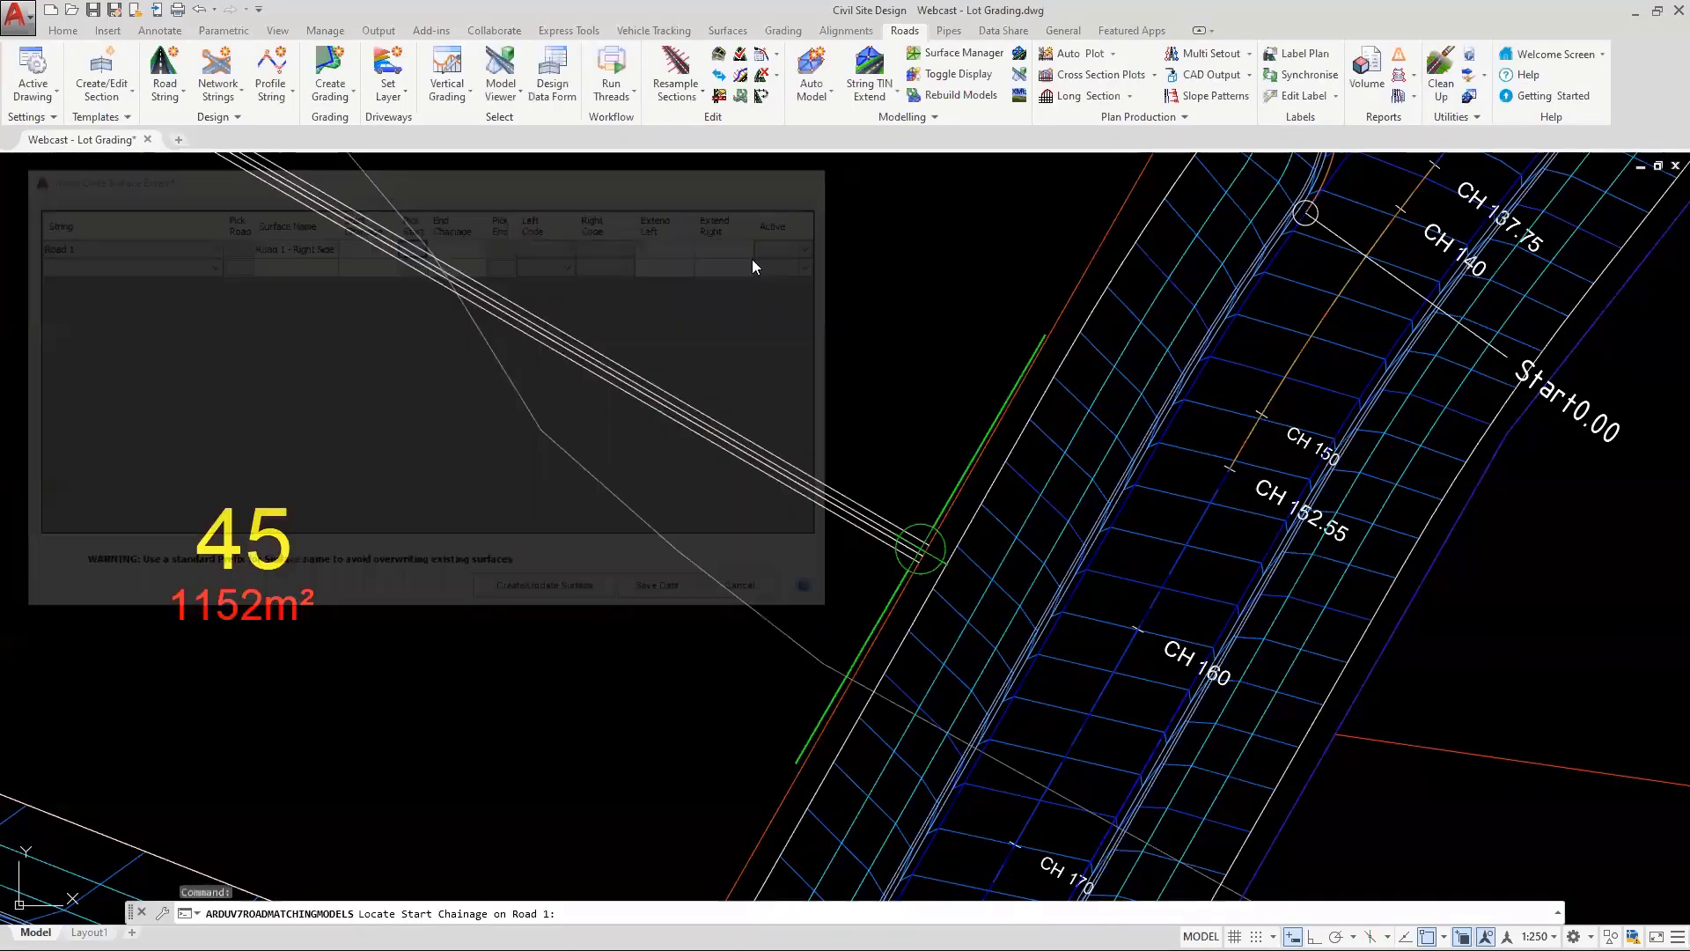
click(1257, 412)
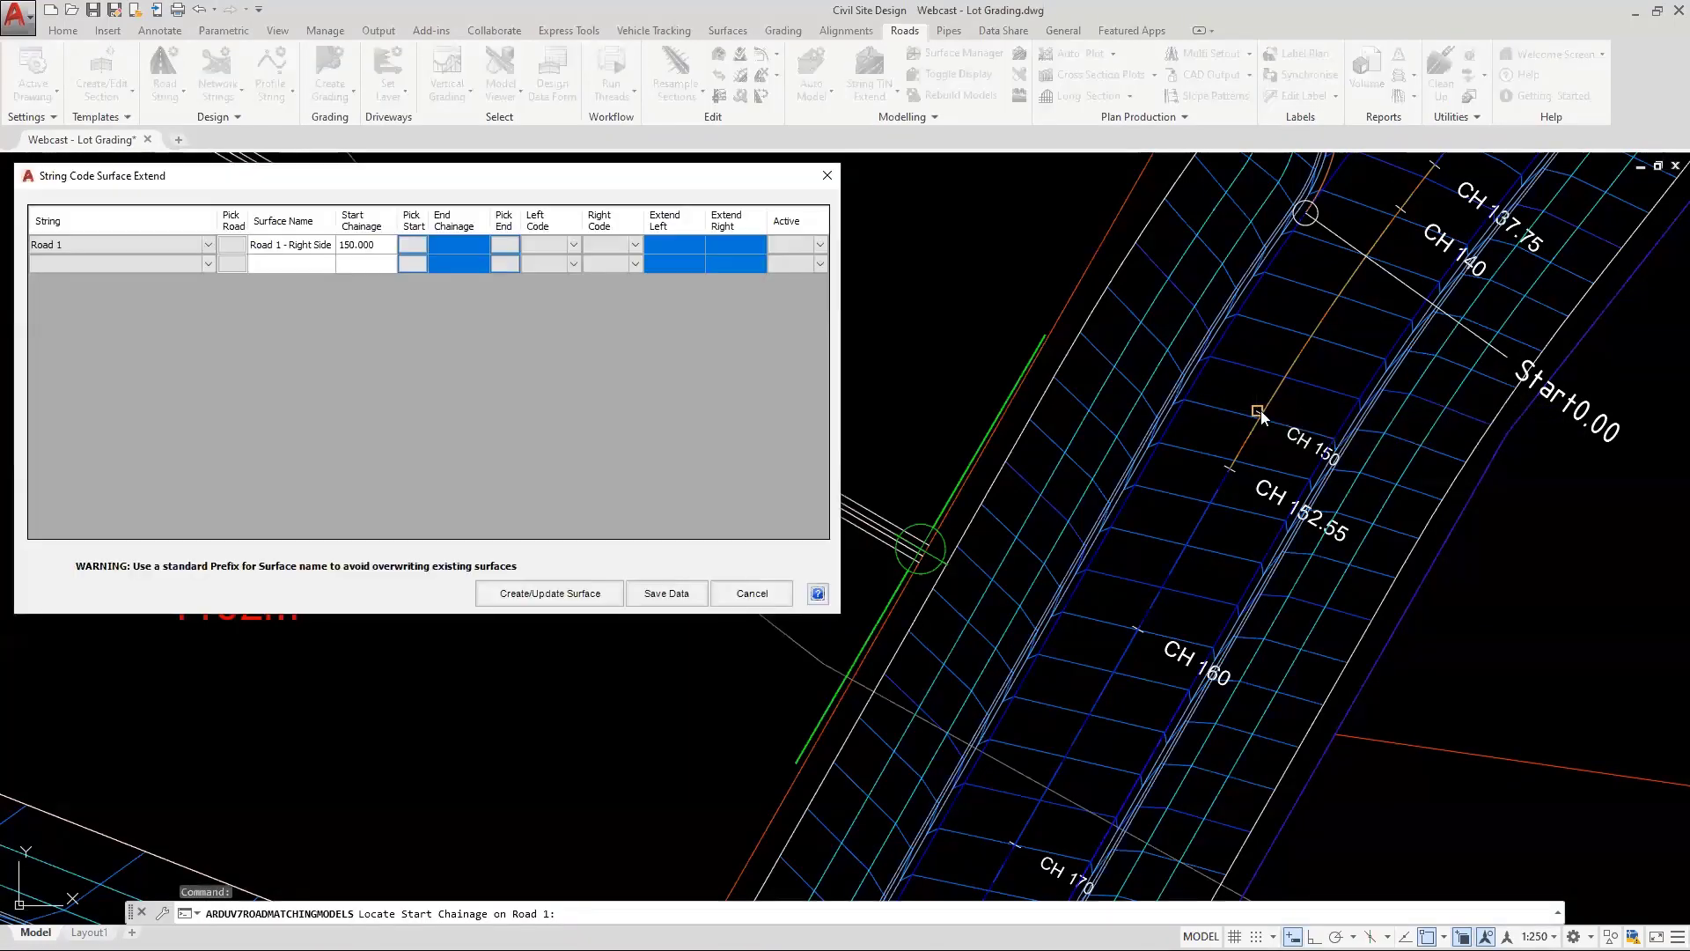
click(373, 246)
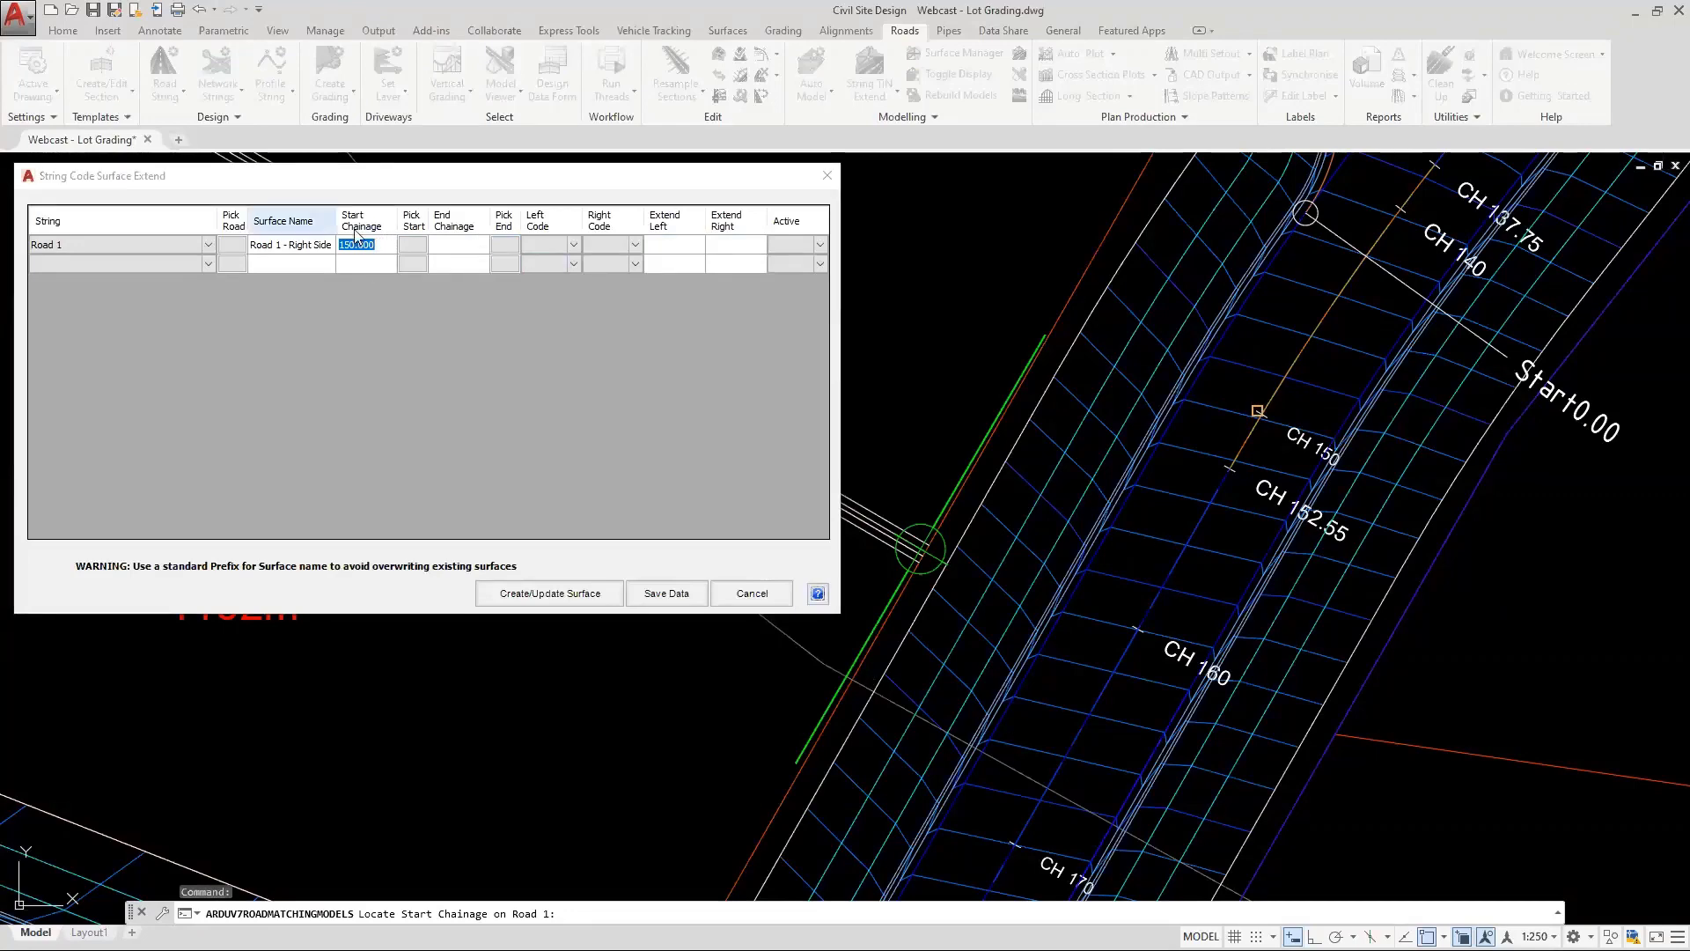
click(500, 243)
middle_drag(1075, 695, 1075, 440)
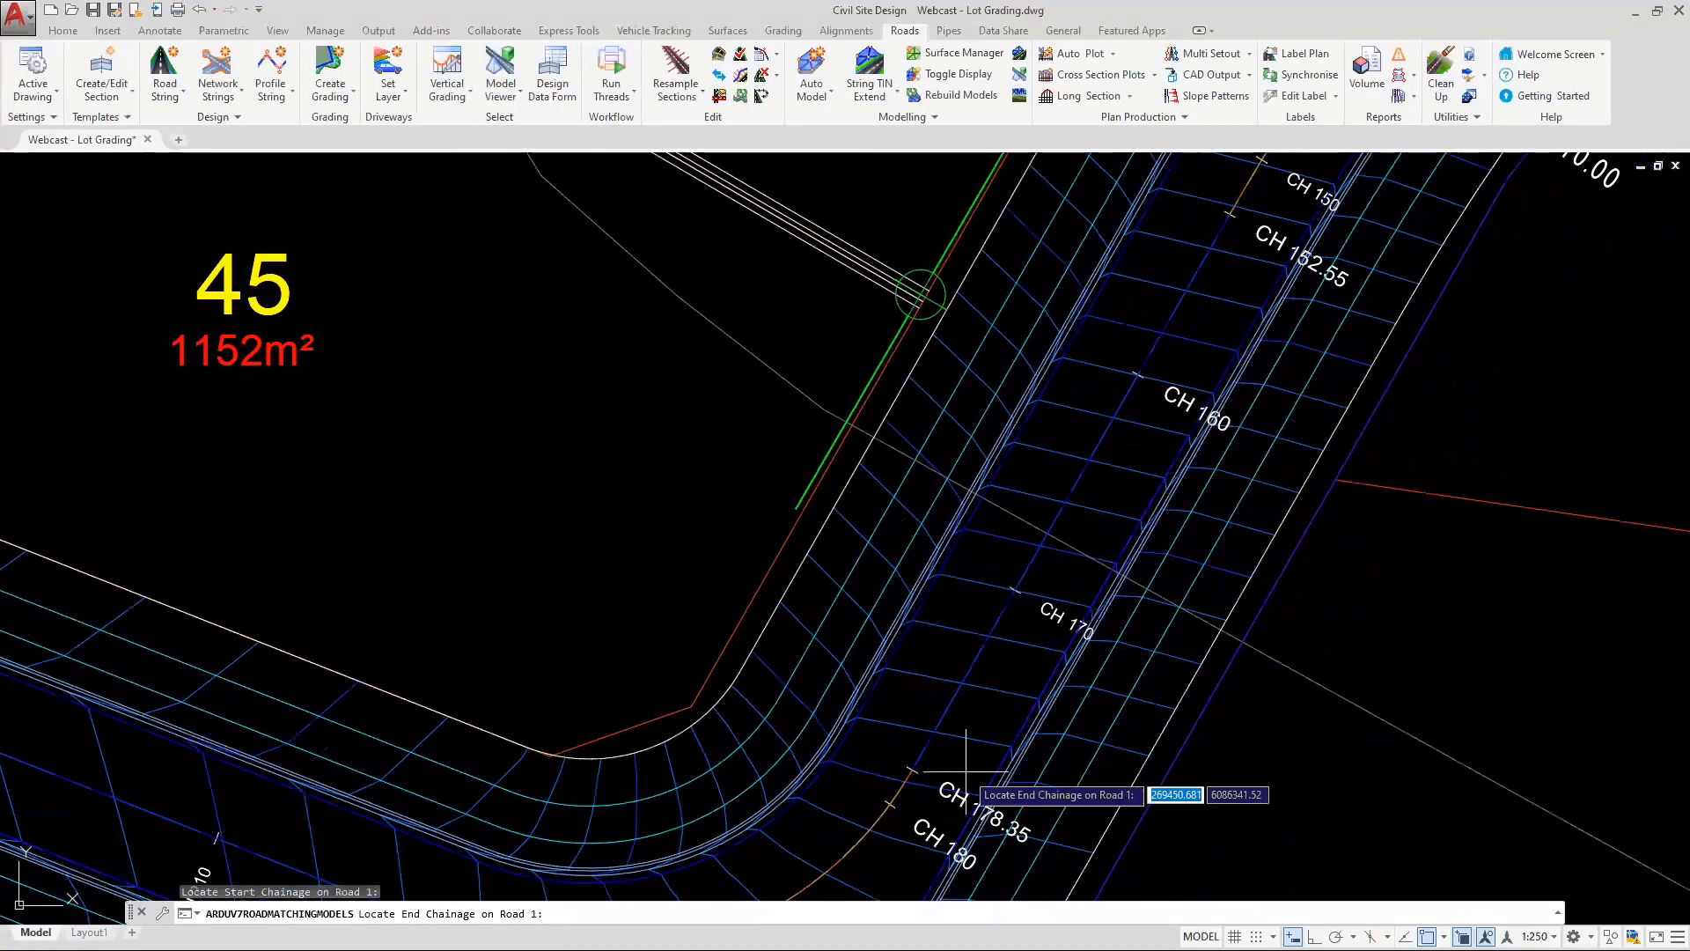
click(912, 771)
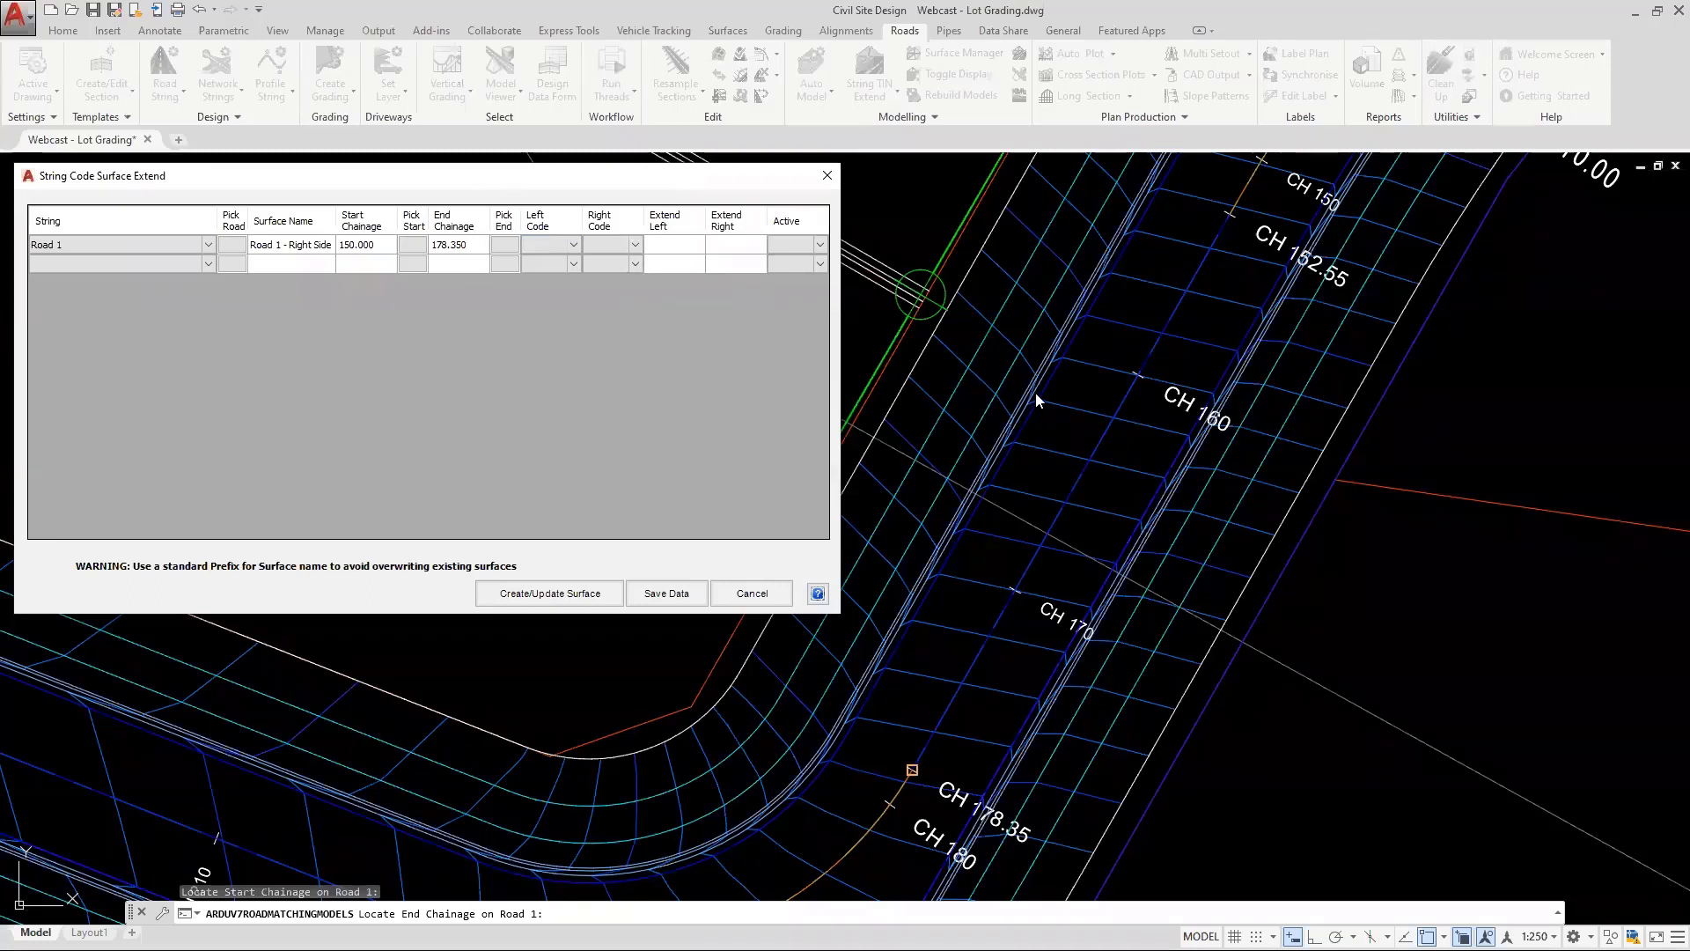
click(987, 337)
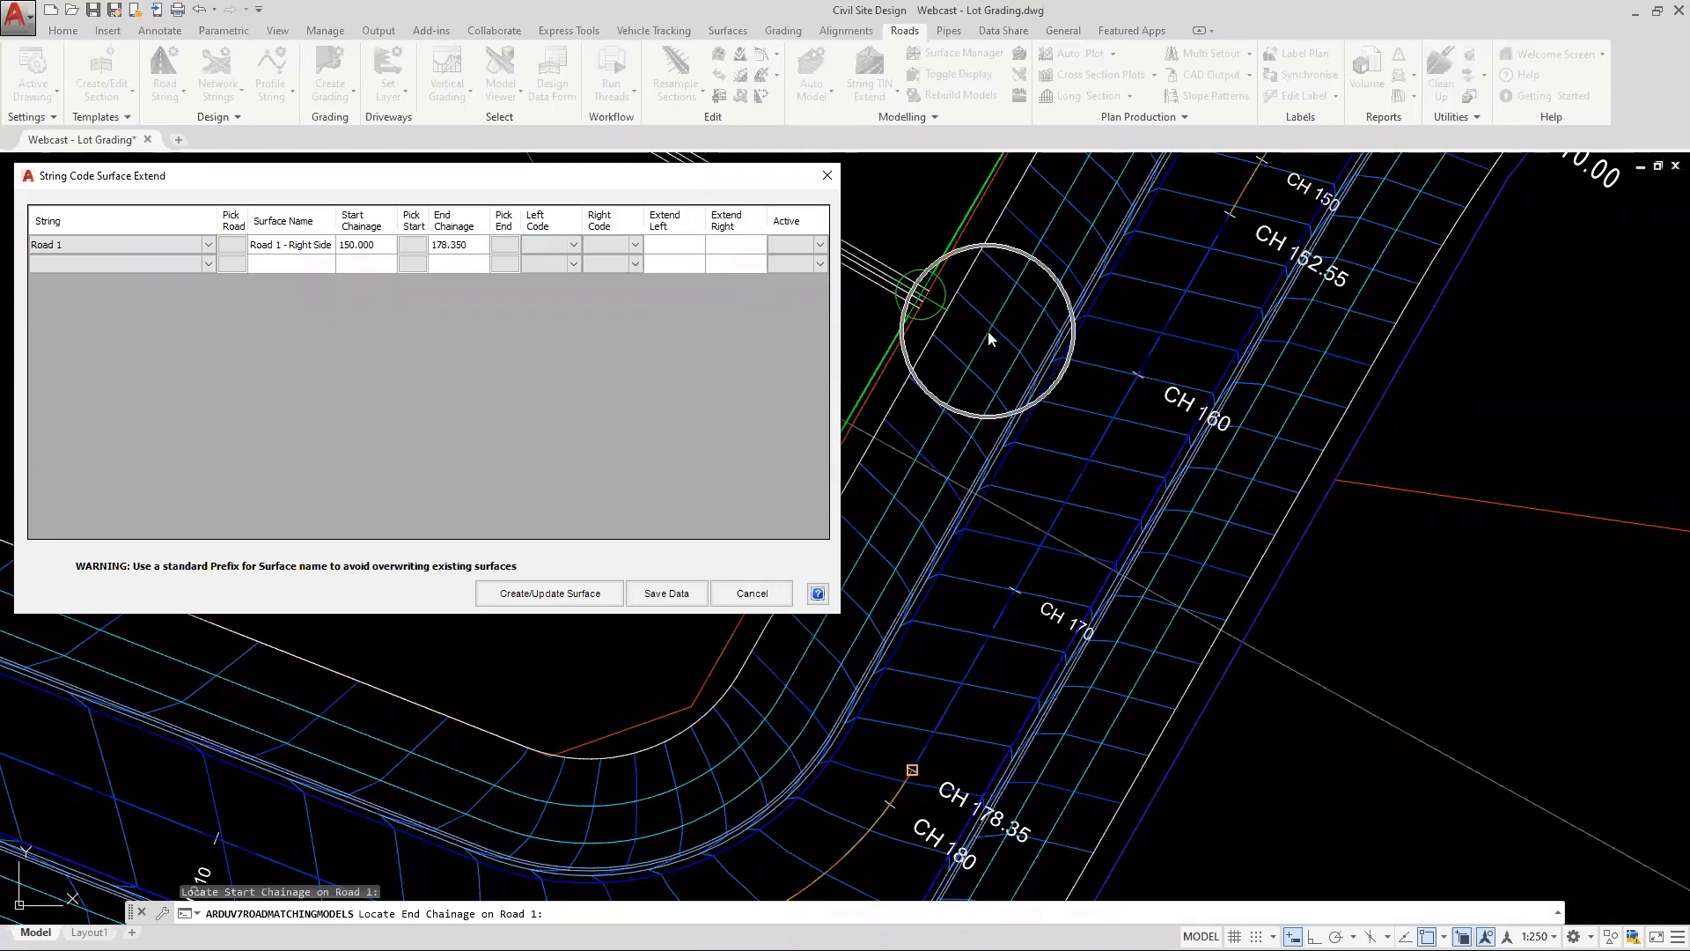
Set the Road 1 entry's left code to RFPO and its right code to RBDY
click(573, 246)
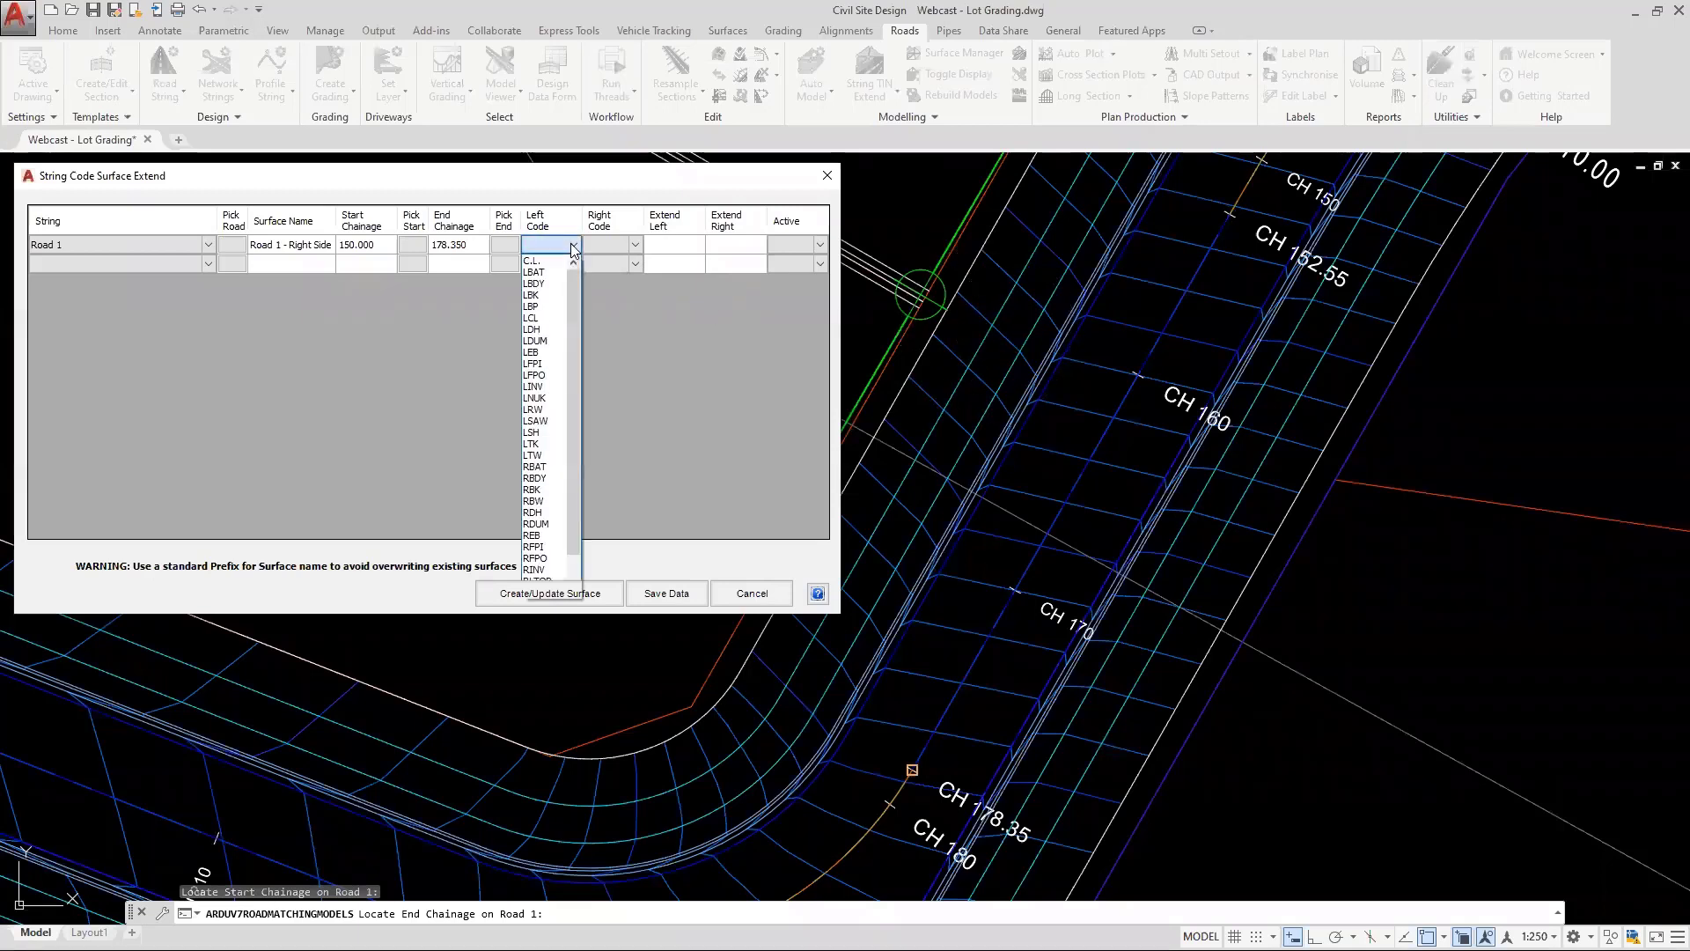
click(544, 559)
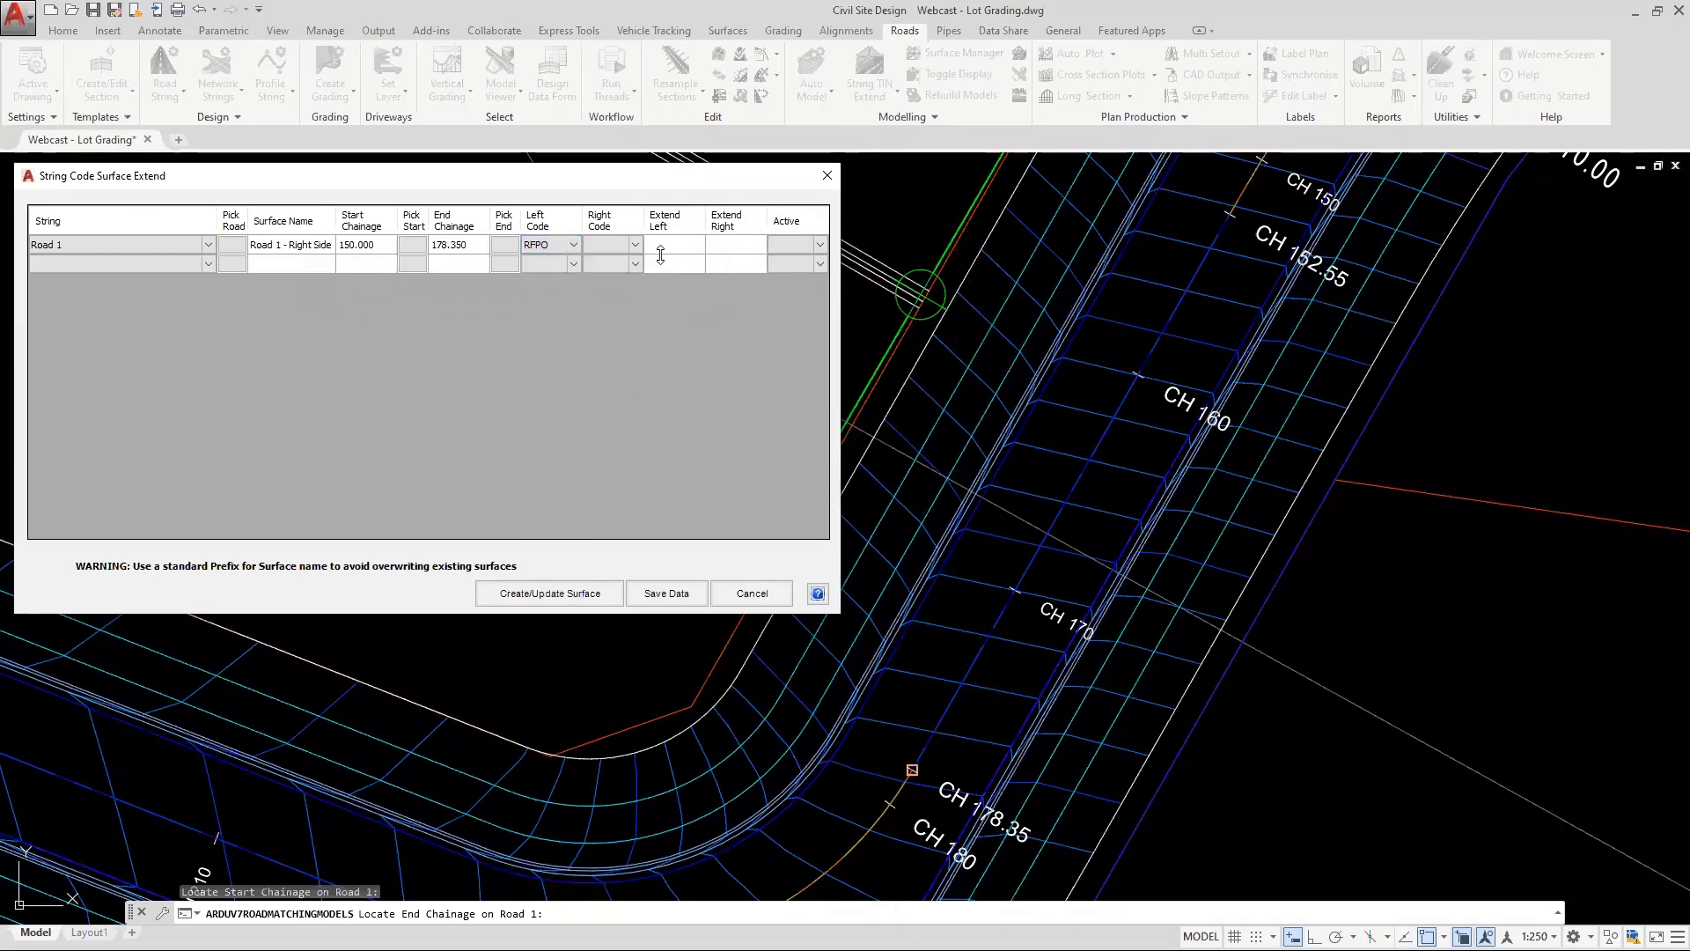
click(635, 245)
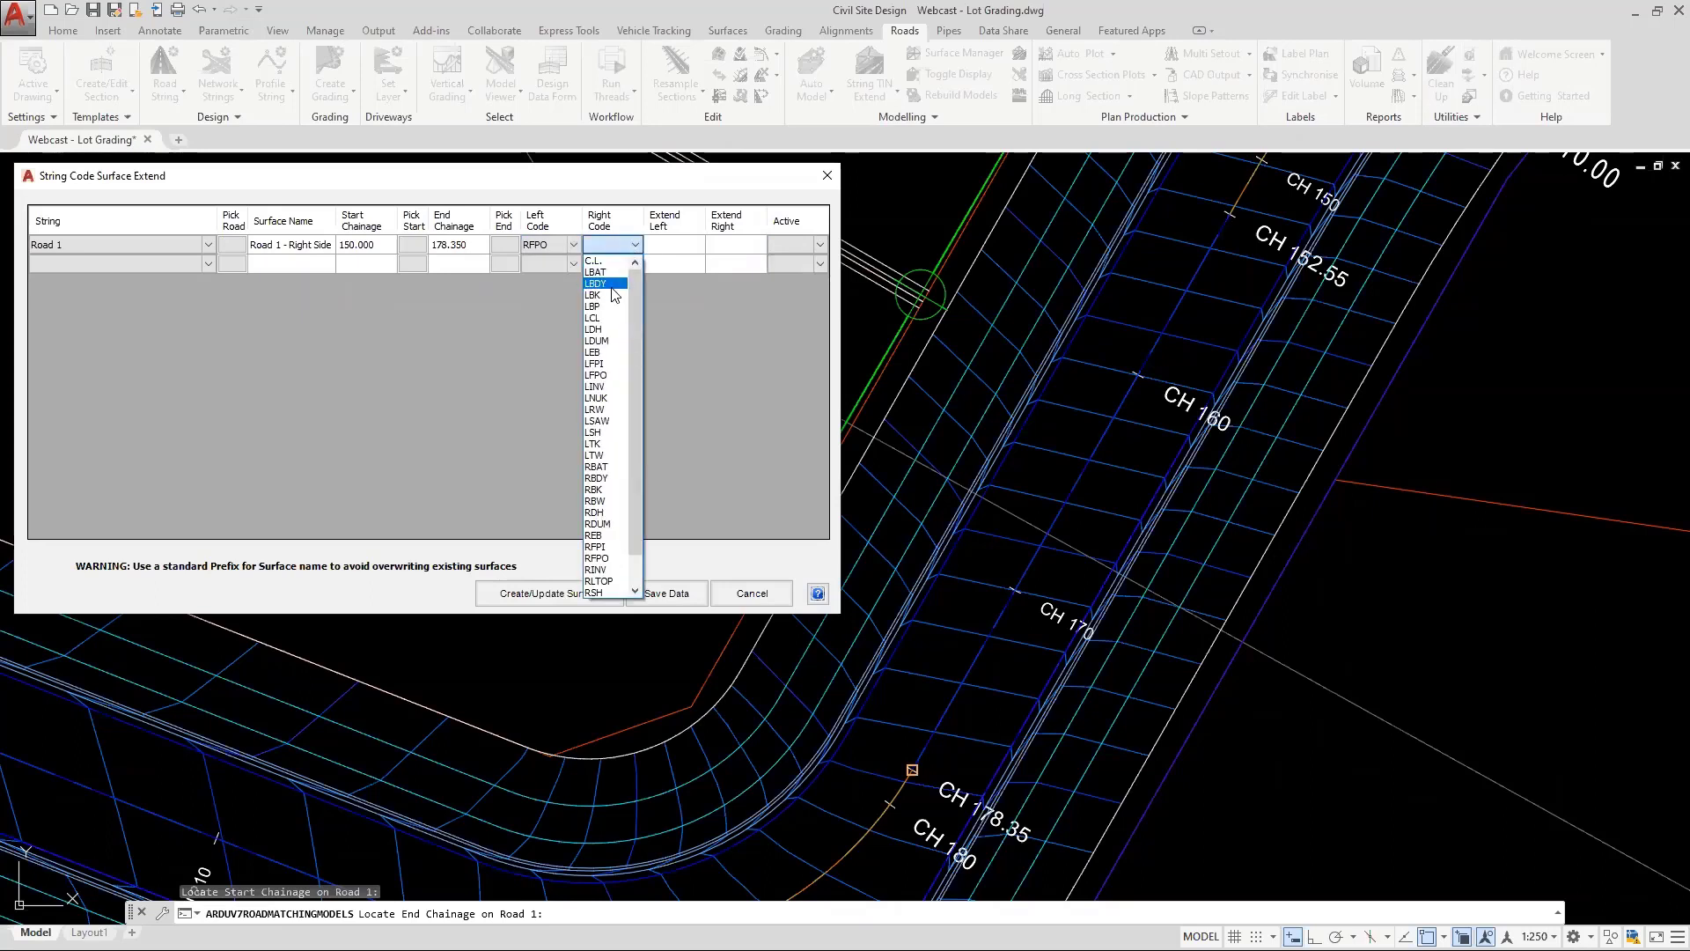
click(600, 478)
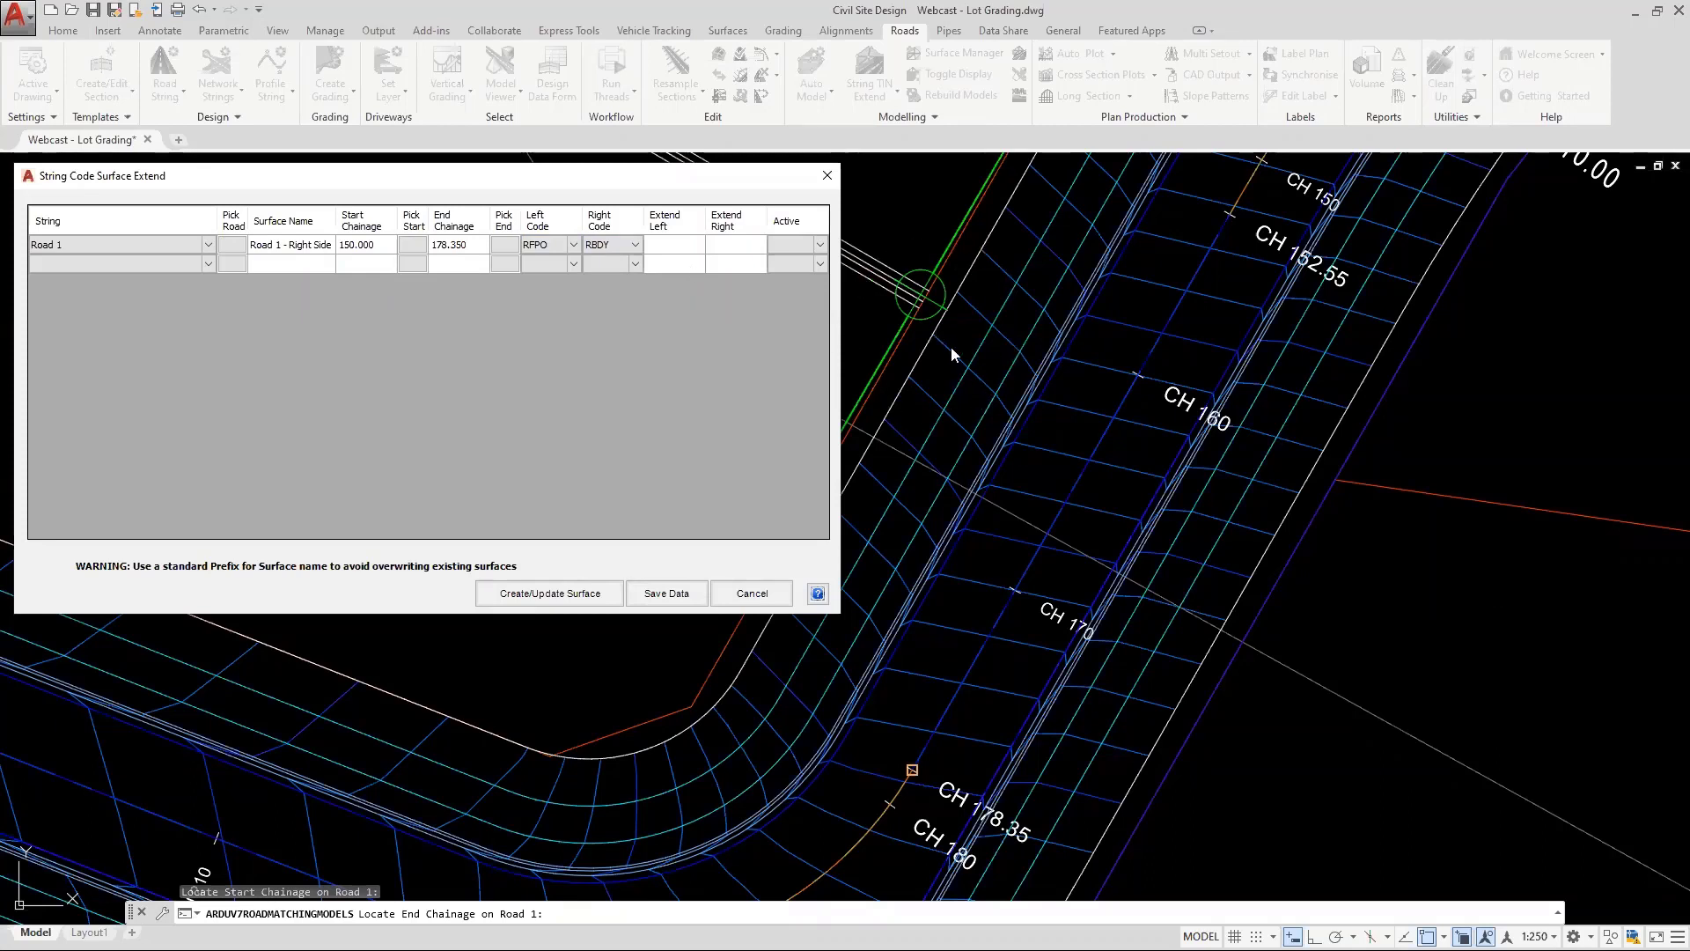
Extend the Road 1 entry 2 to the right, make it active, and create the surface across the wall's end
click(738, 246)
text(2)
click(815, 243)
click(816, 243)
click(802, 260)
click(547, 594)
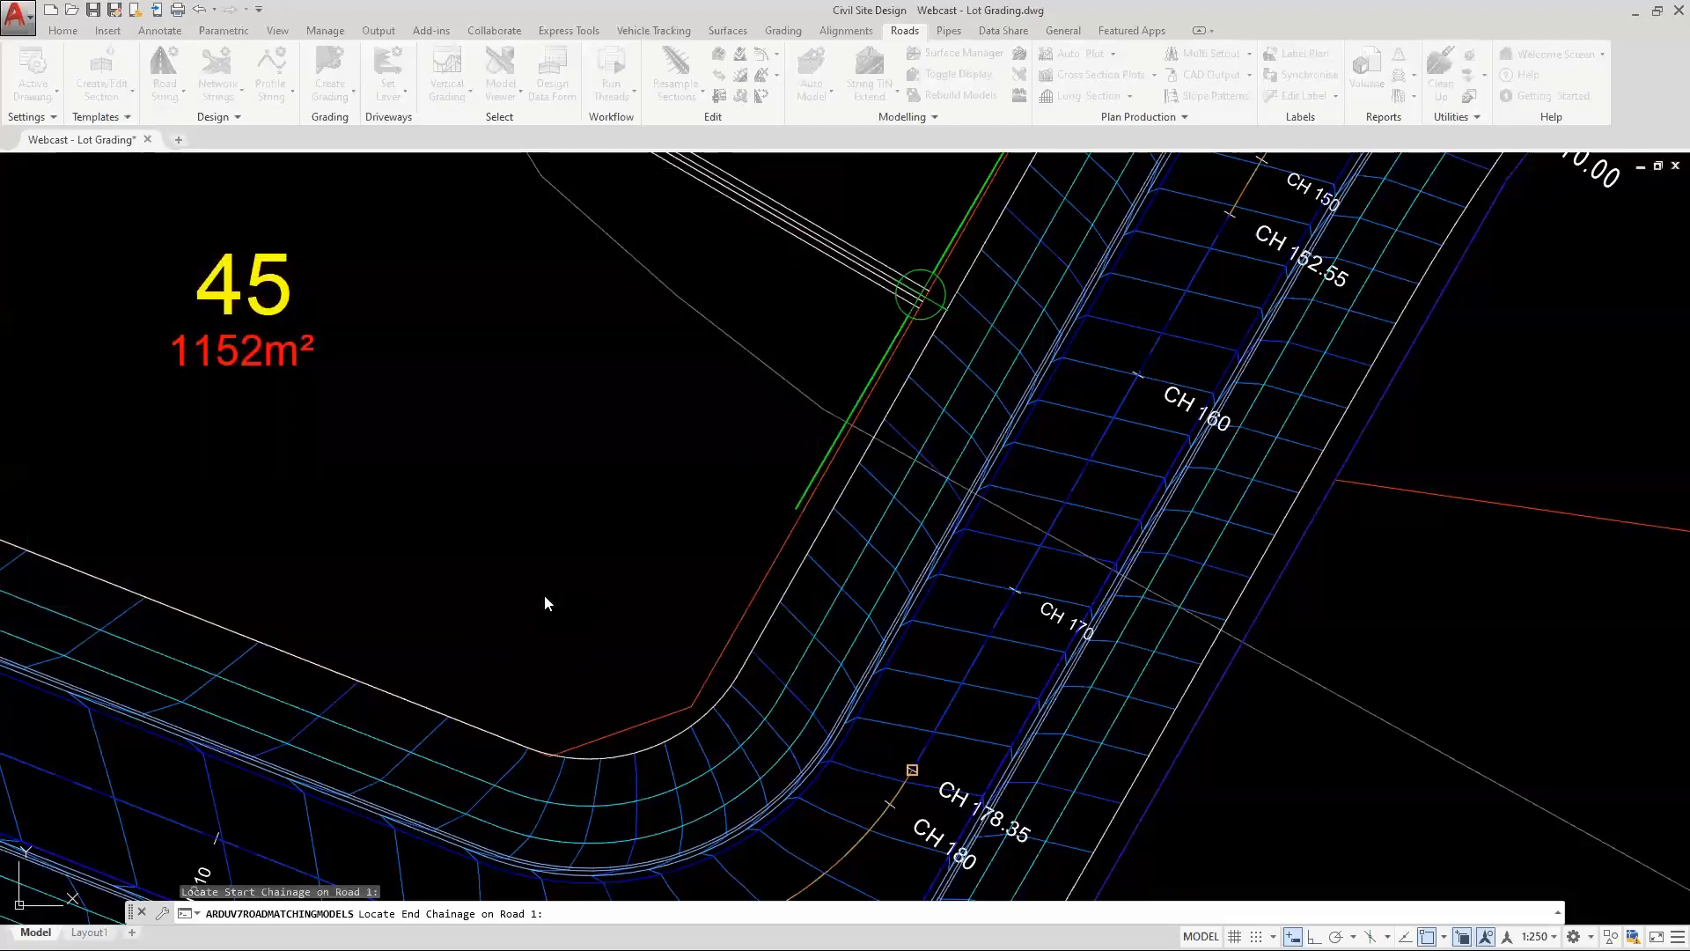
middle_drag(853, 307, 746, 411)
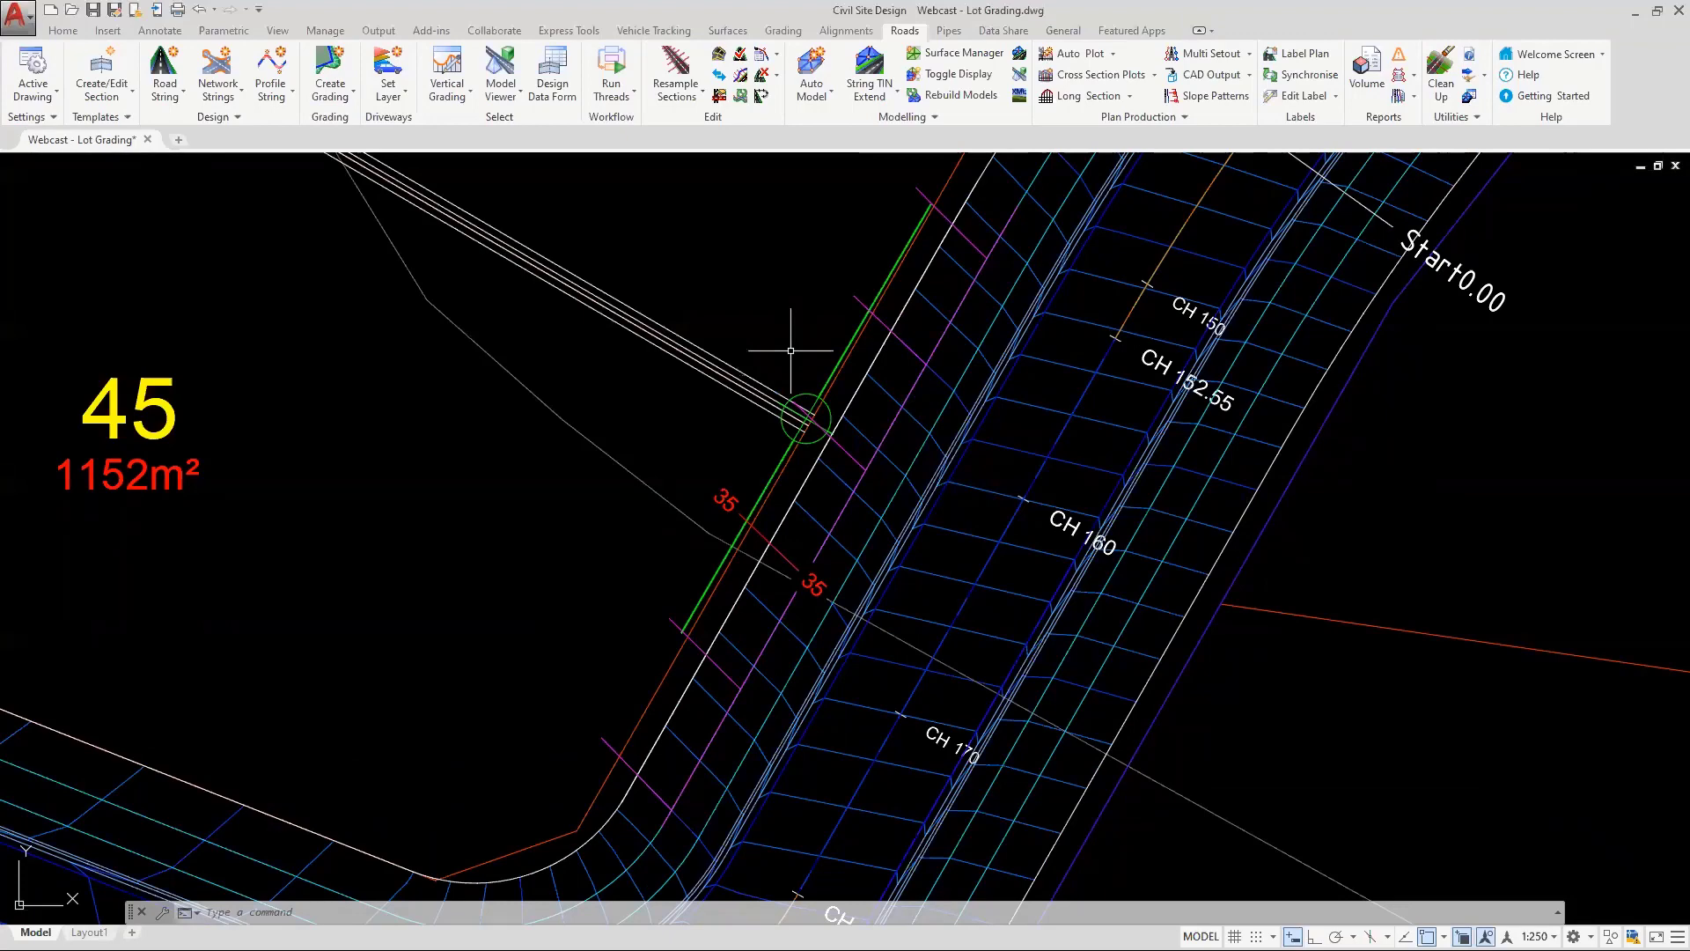
scroll(832, 427, up, 5)
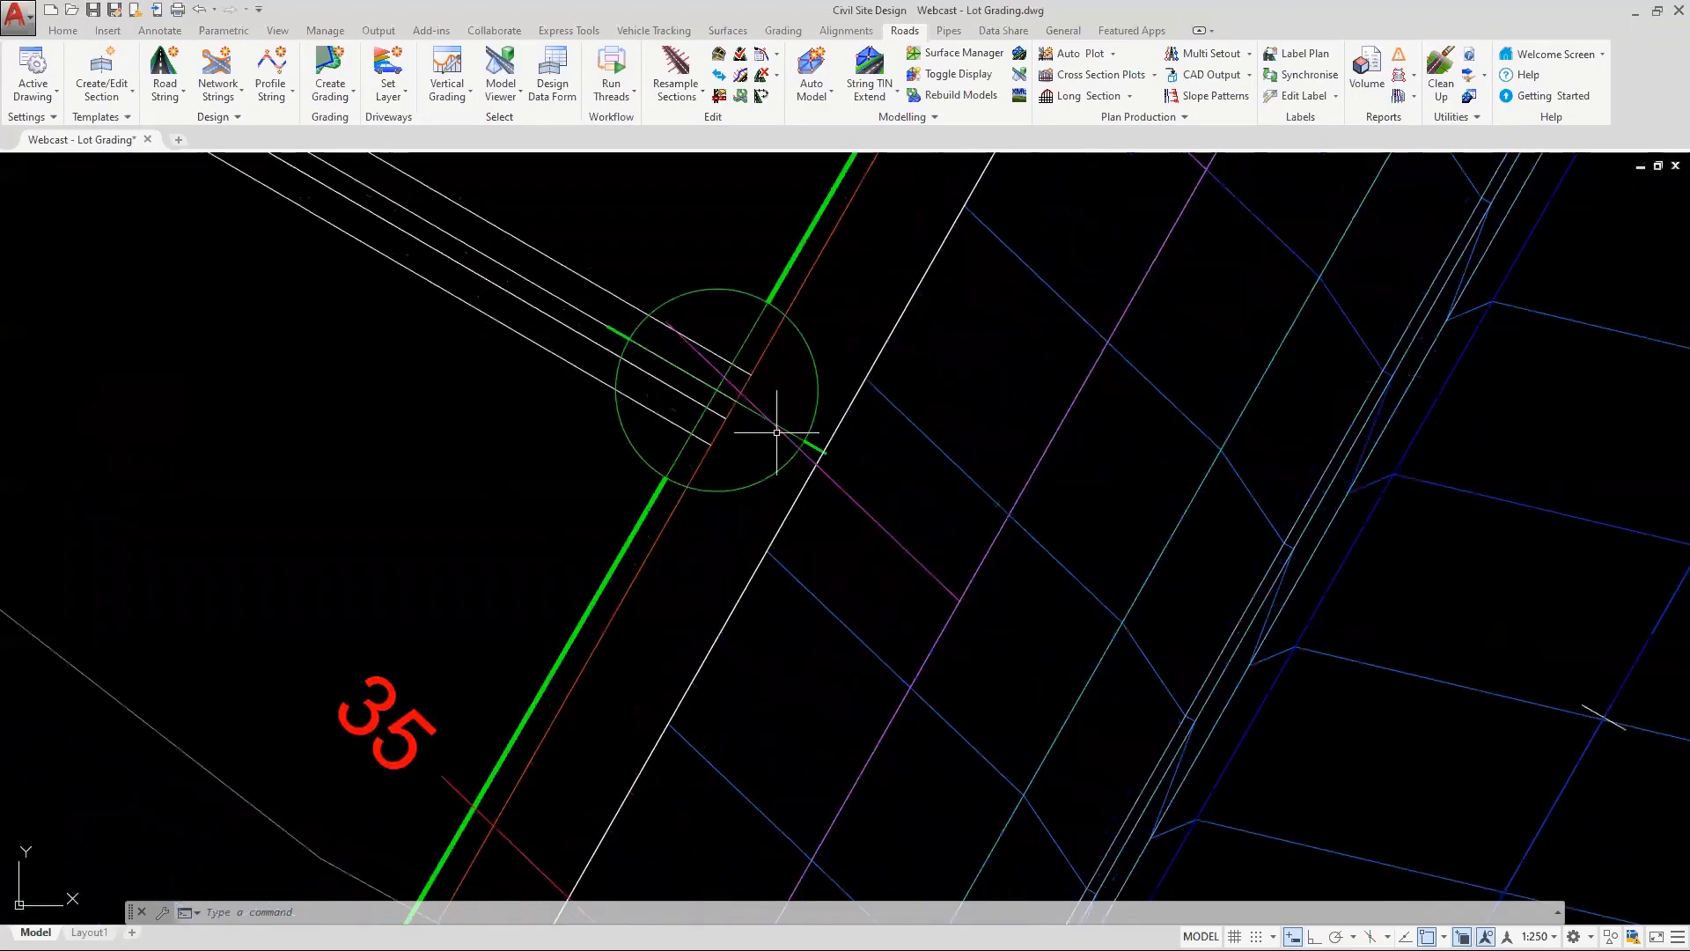
scroll(784, 423, down, 3)
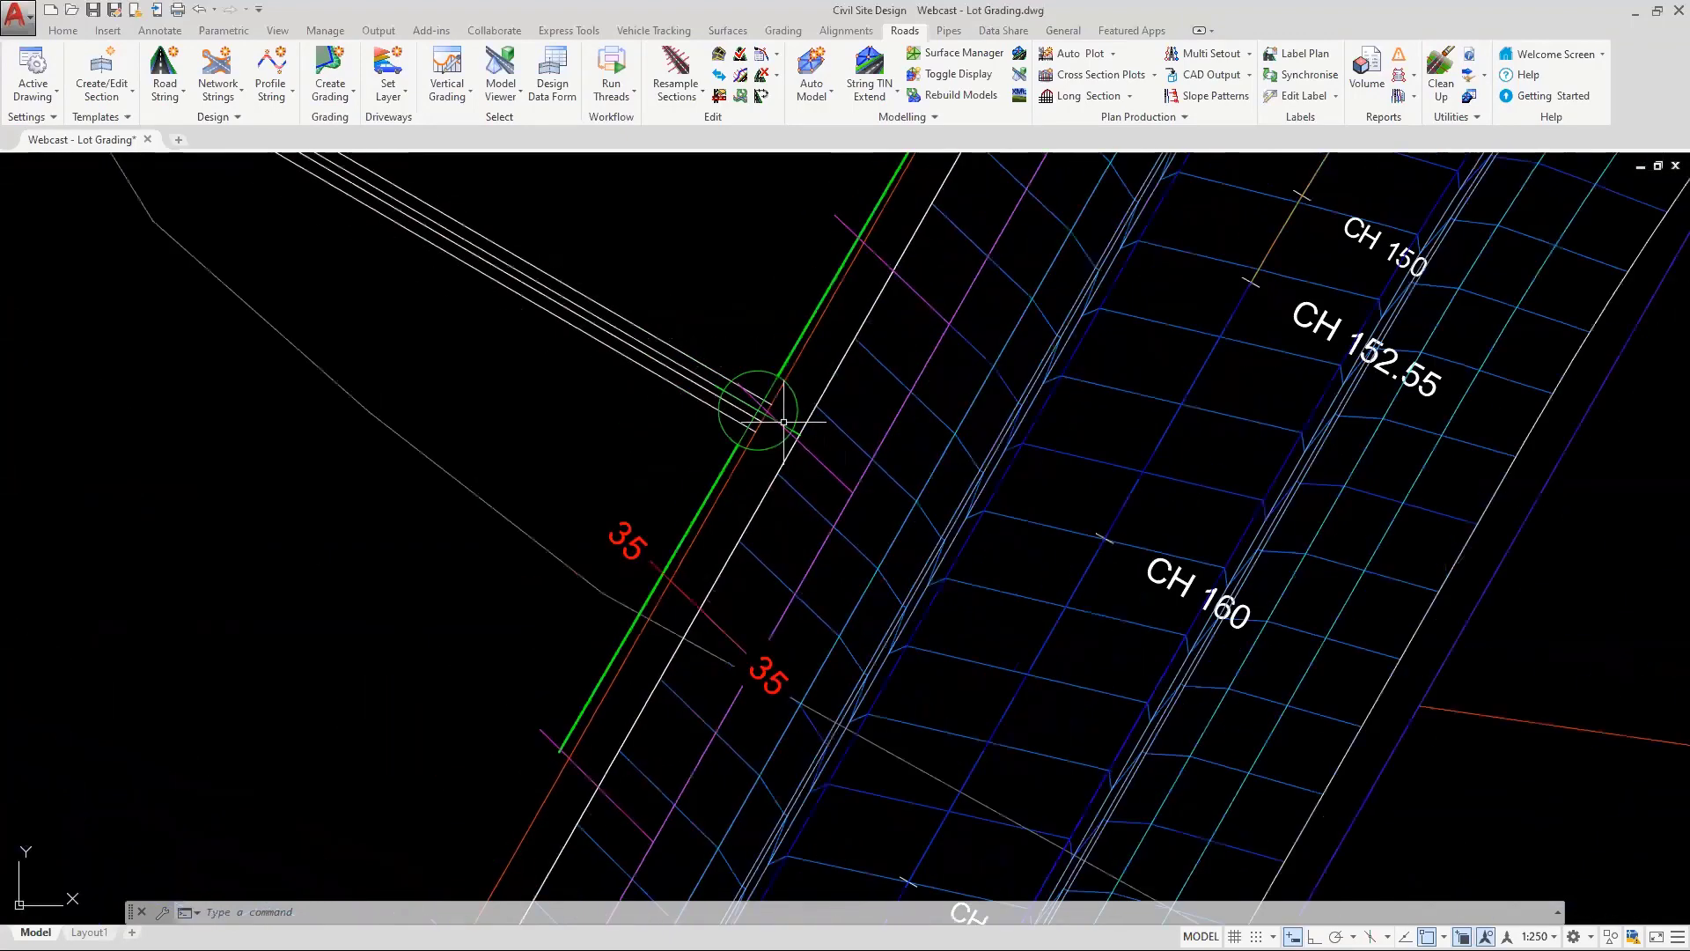
Turn on the mesh display for the Road 1 - Right Side surface
middle_drag(844, 344, 808, 386)
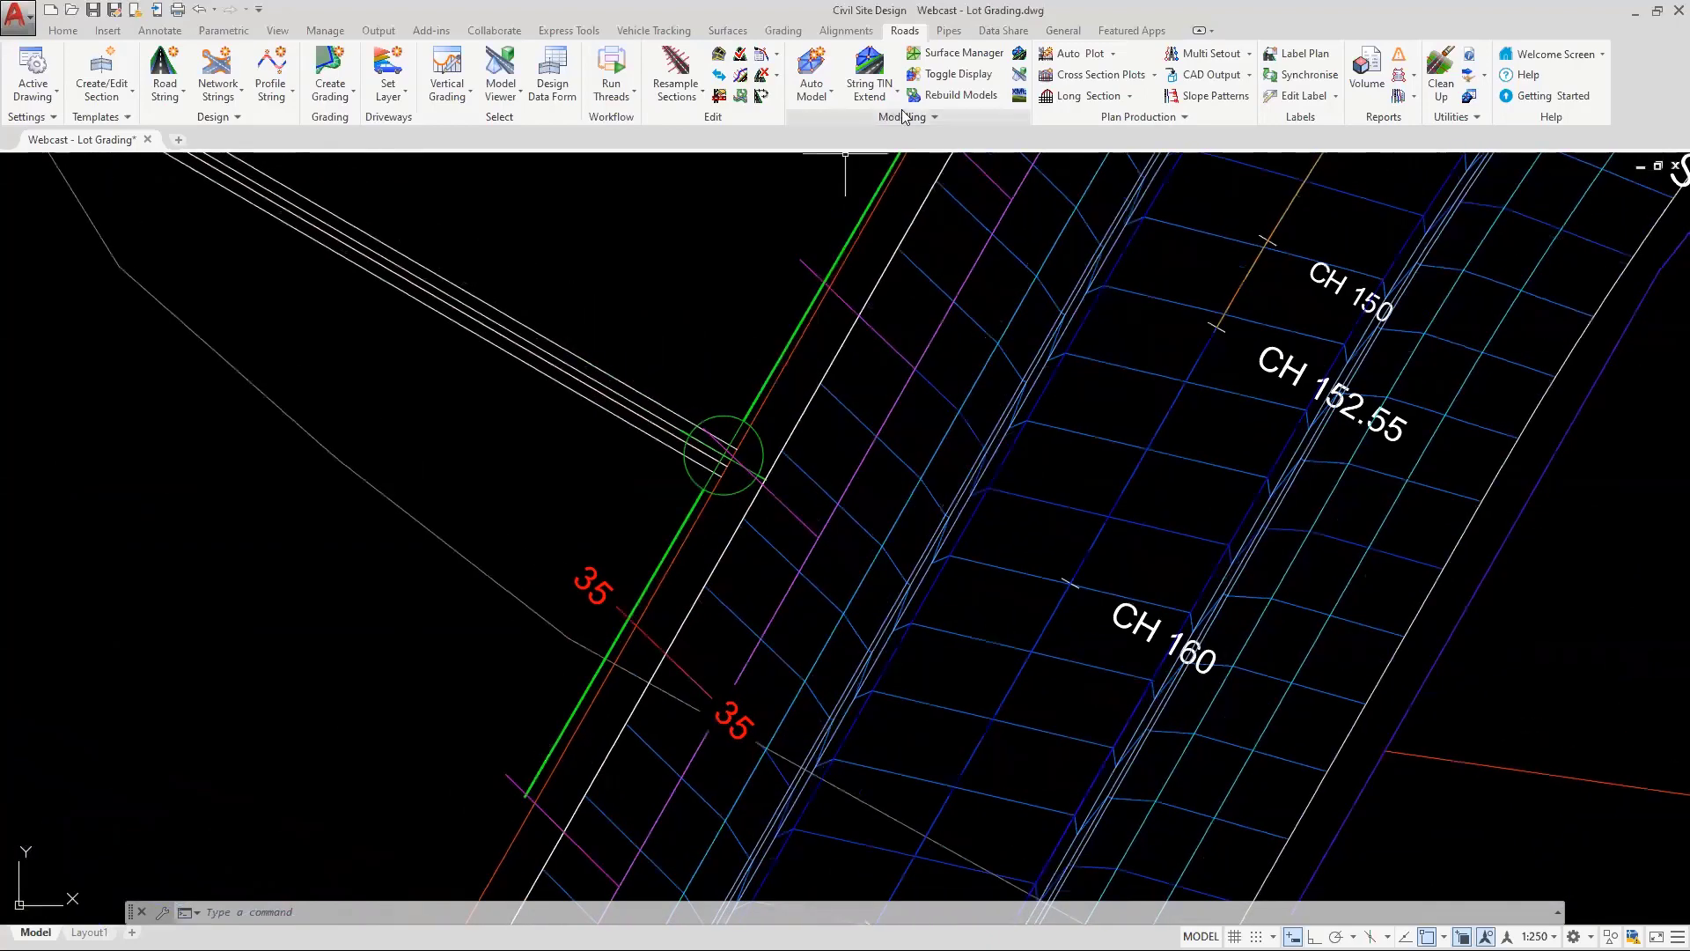
click(957, 80)
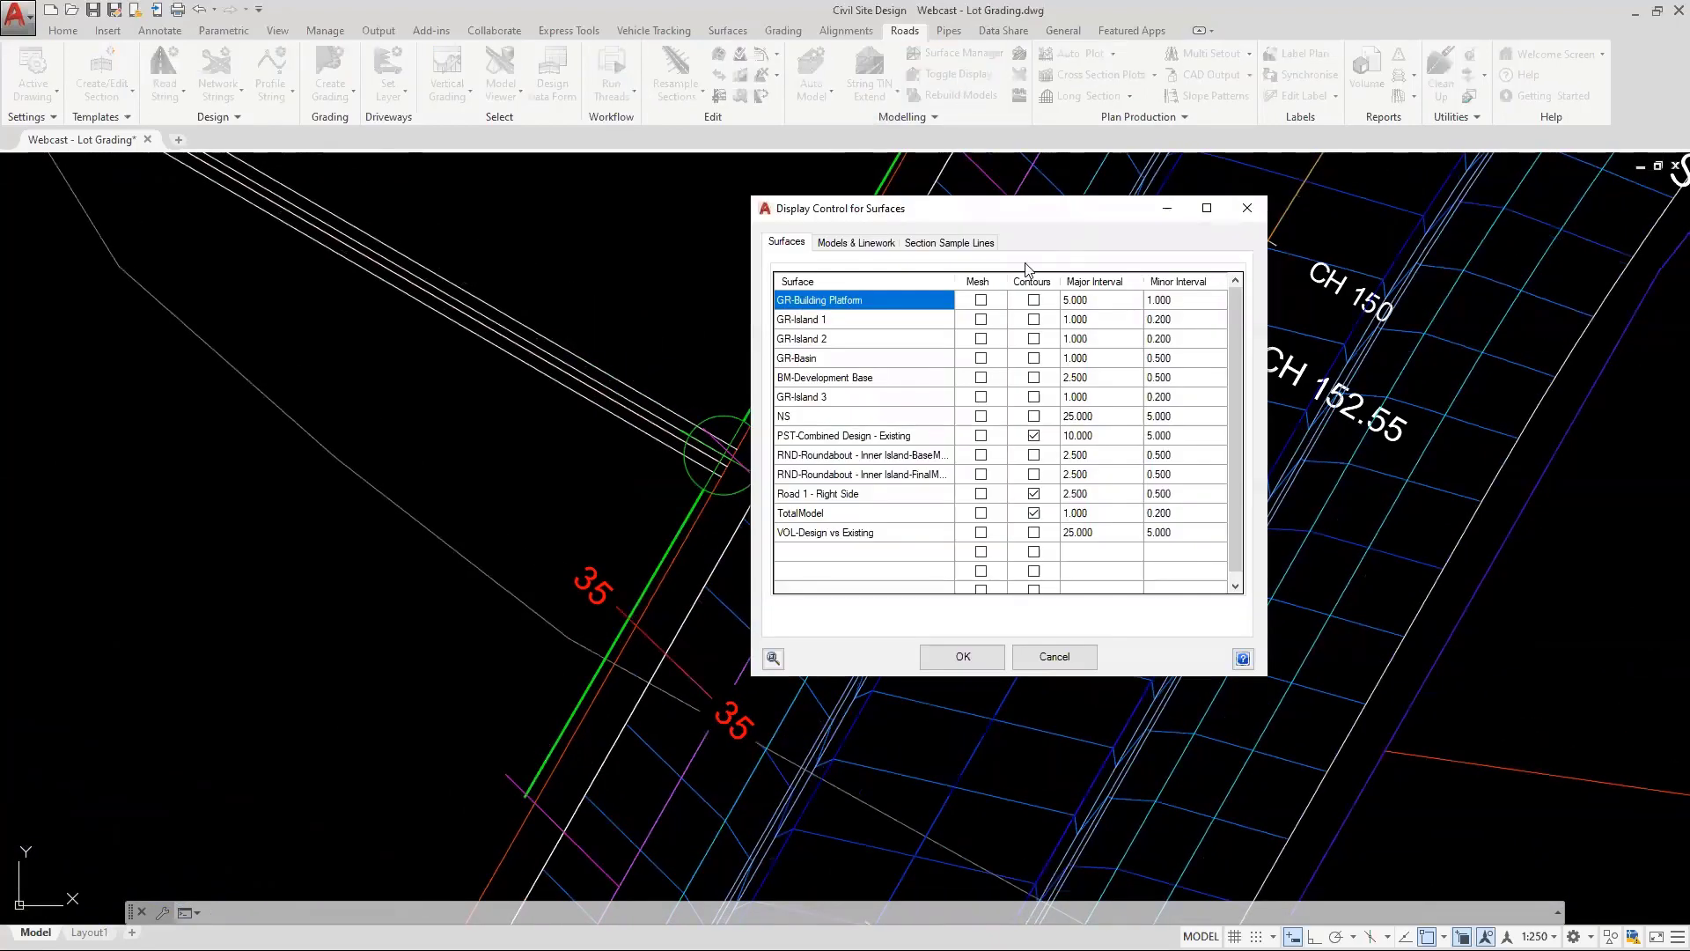
click(982, 495)
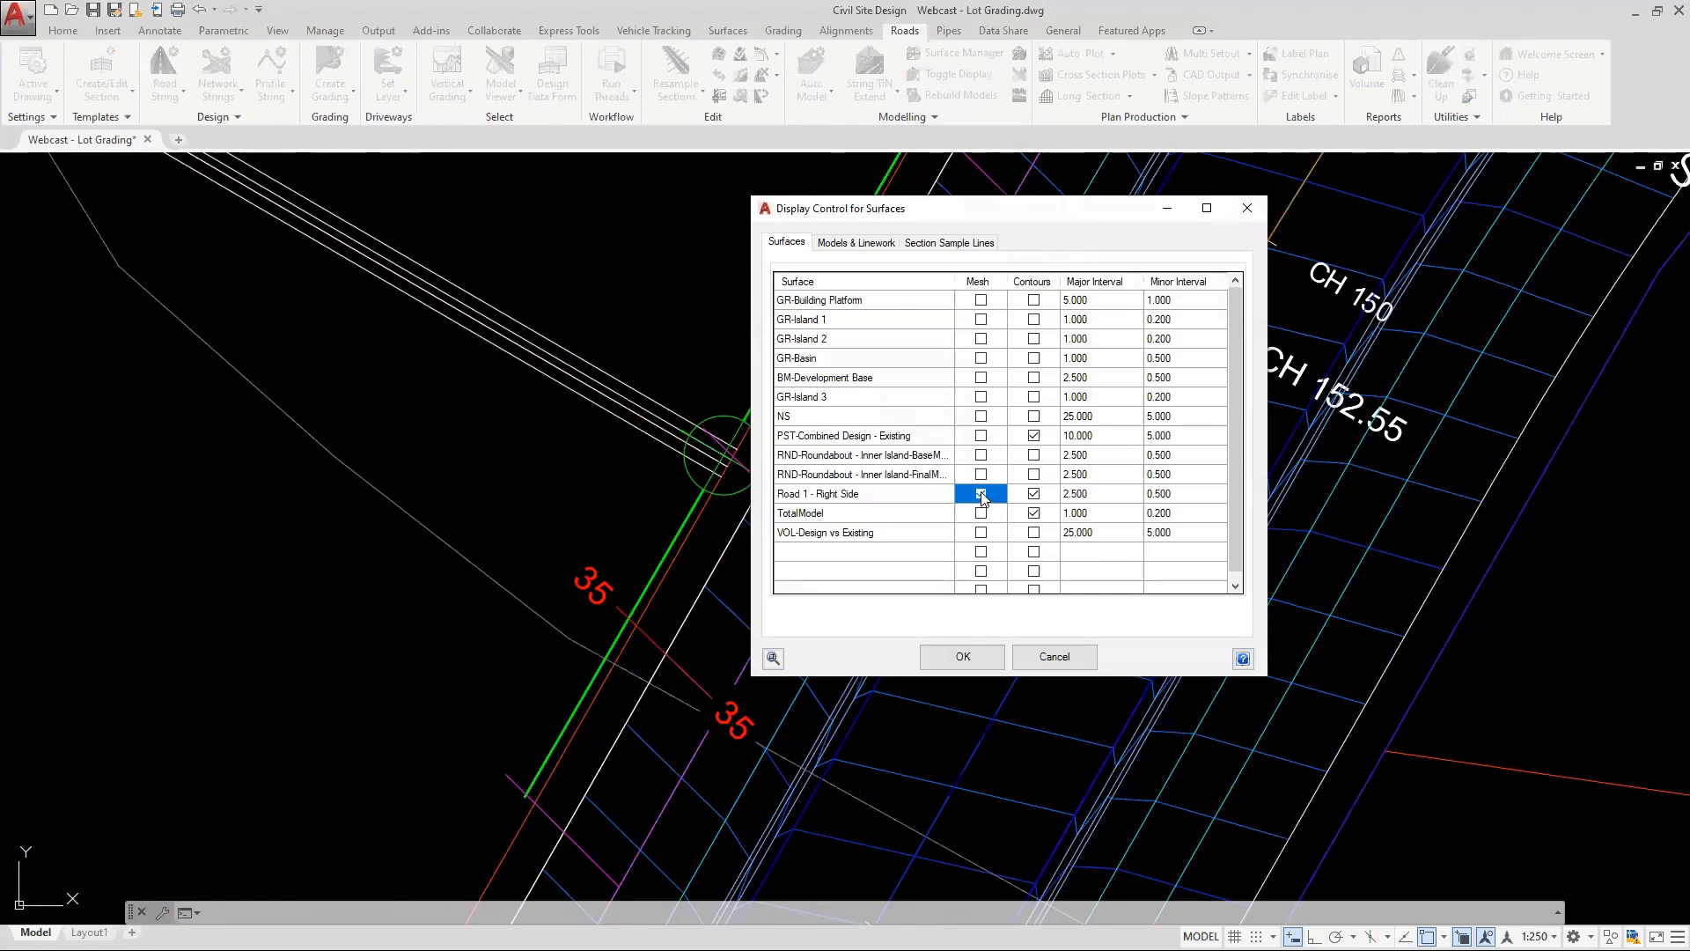
click(981, 494)
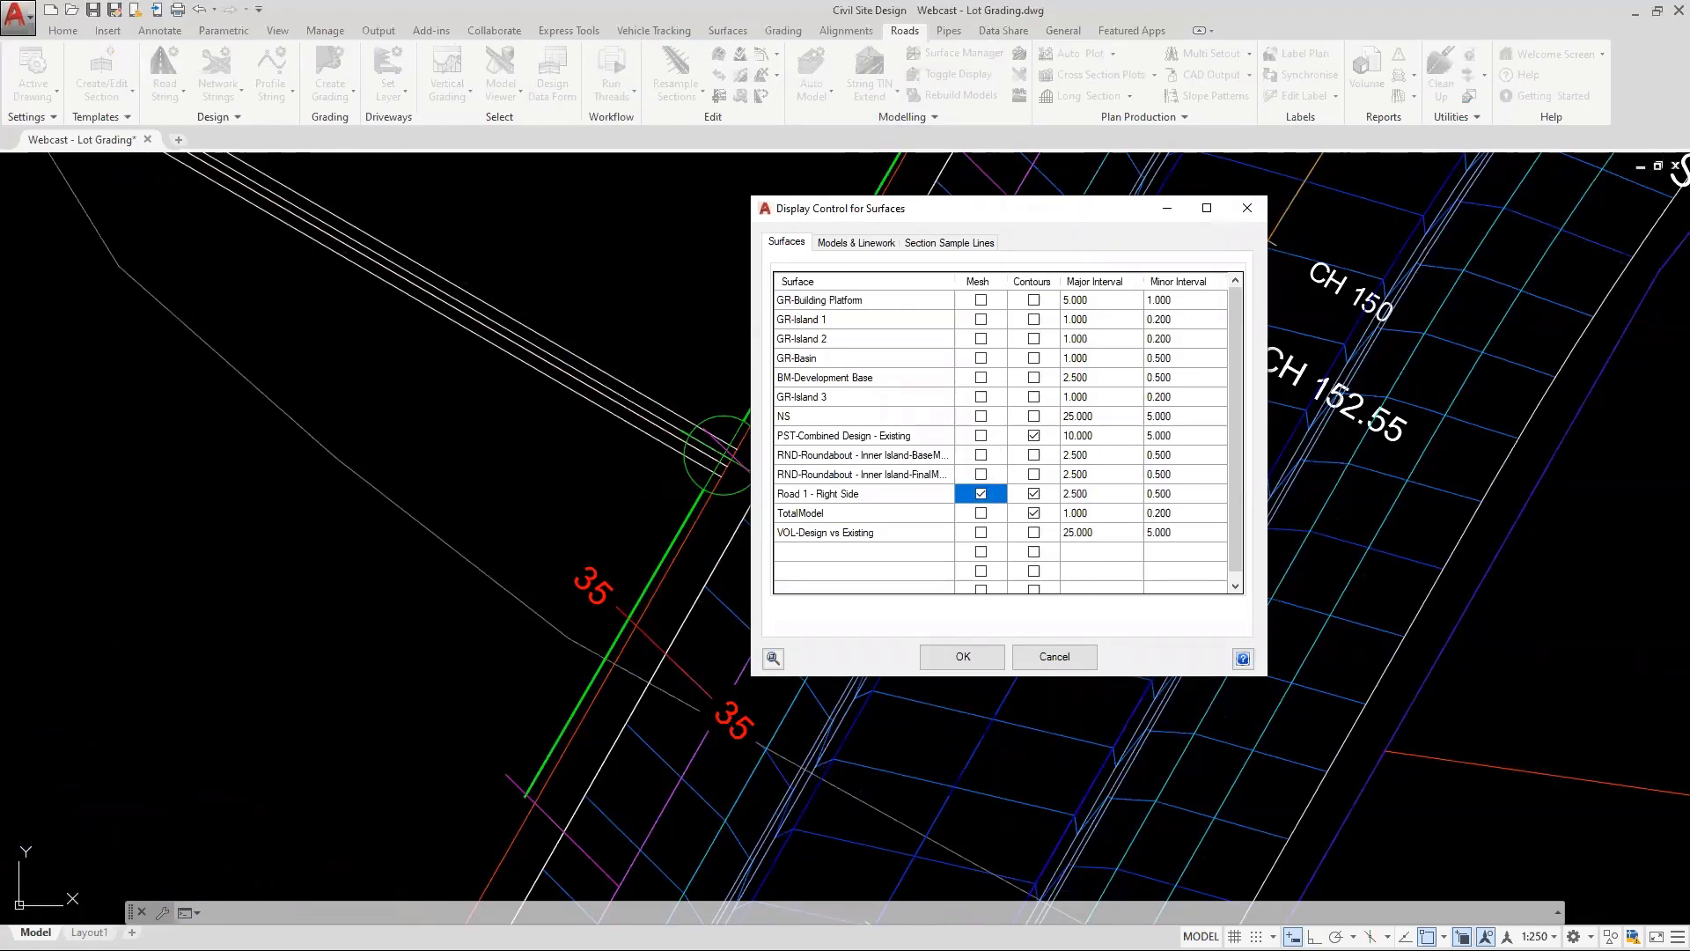
click(963, 656)
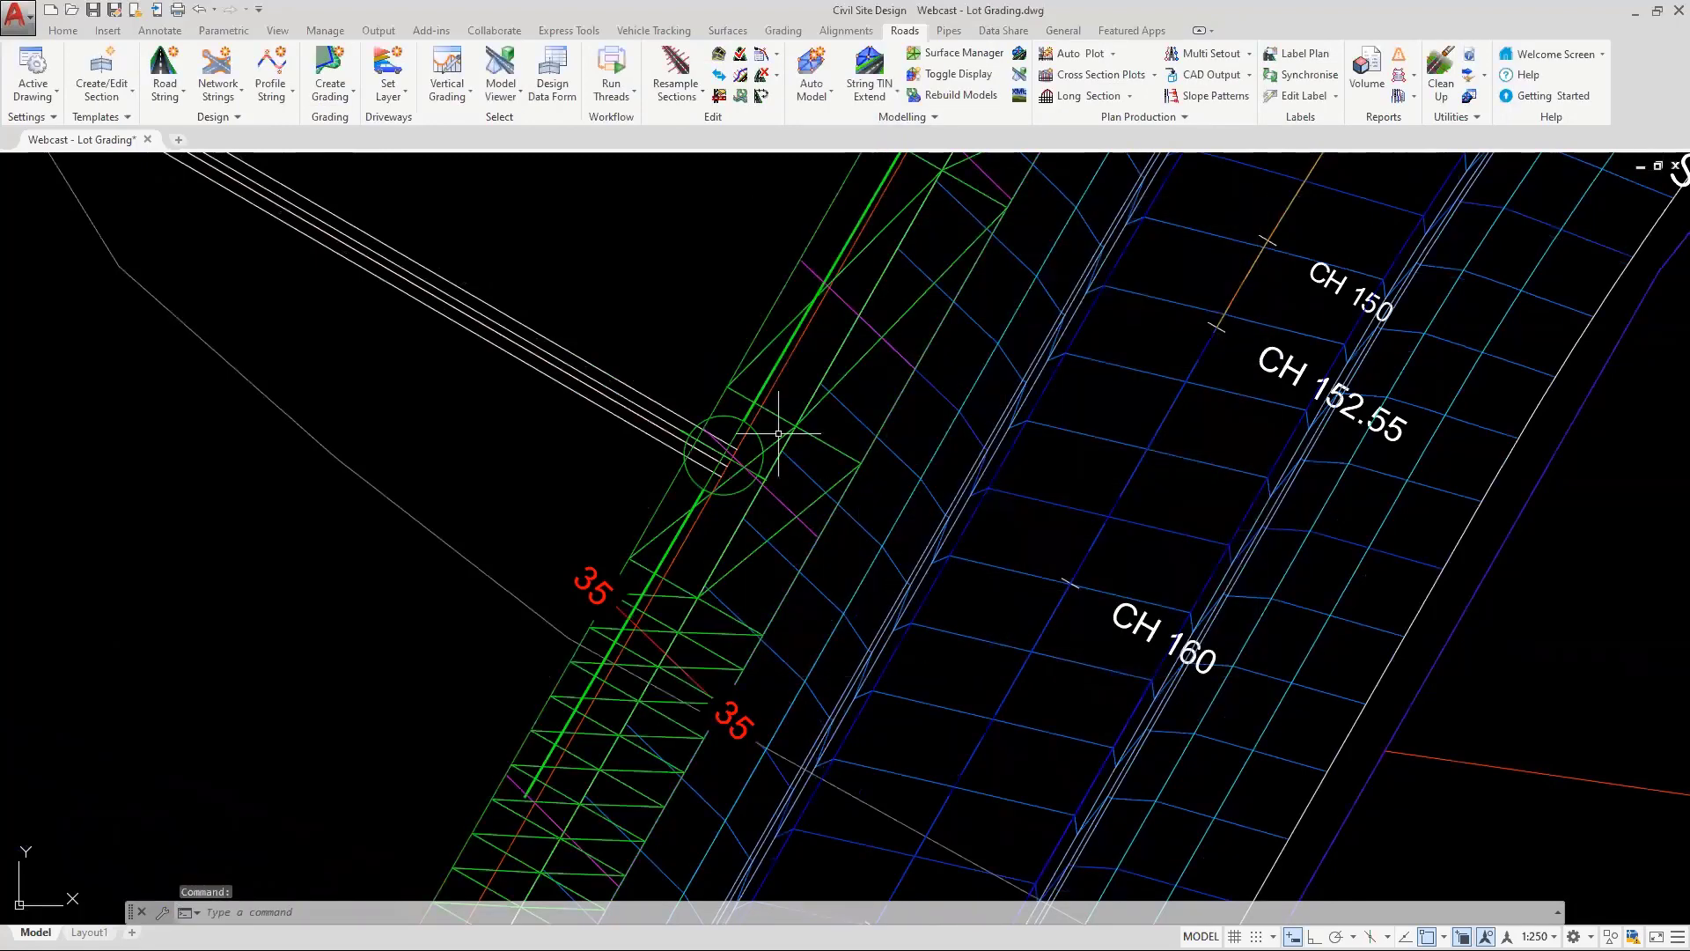
scroll(822, 453, up, 2)
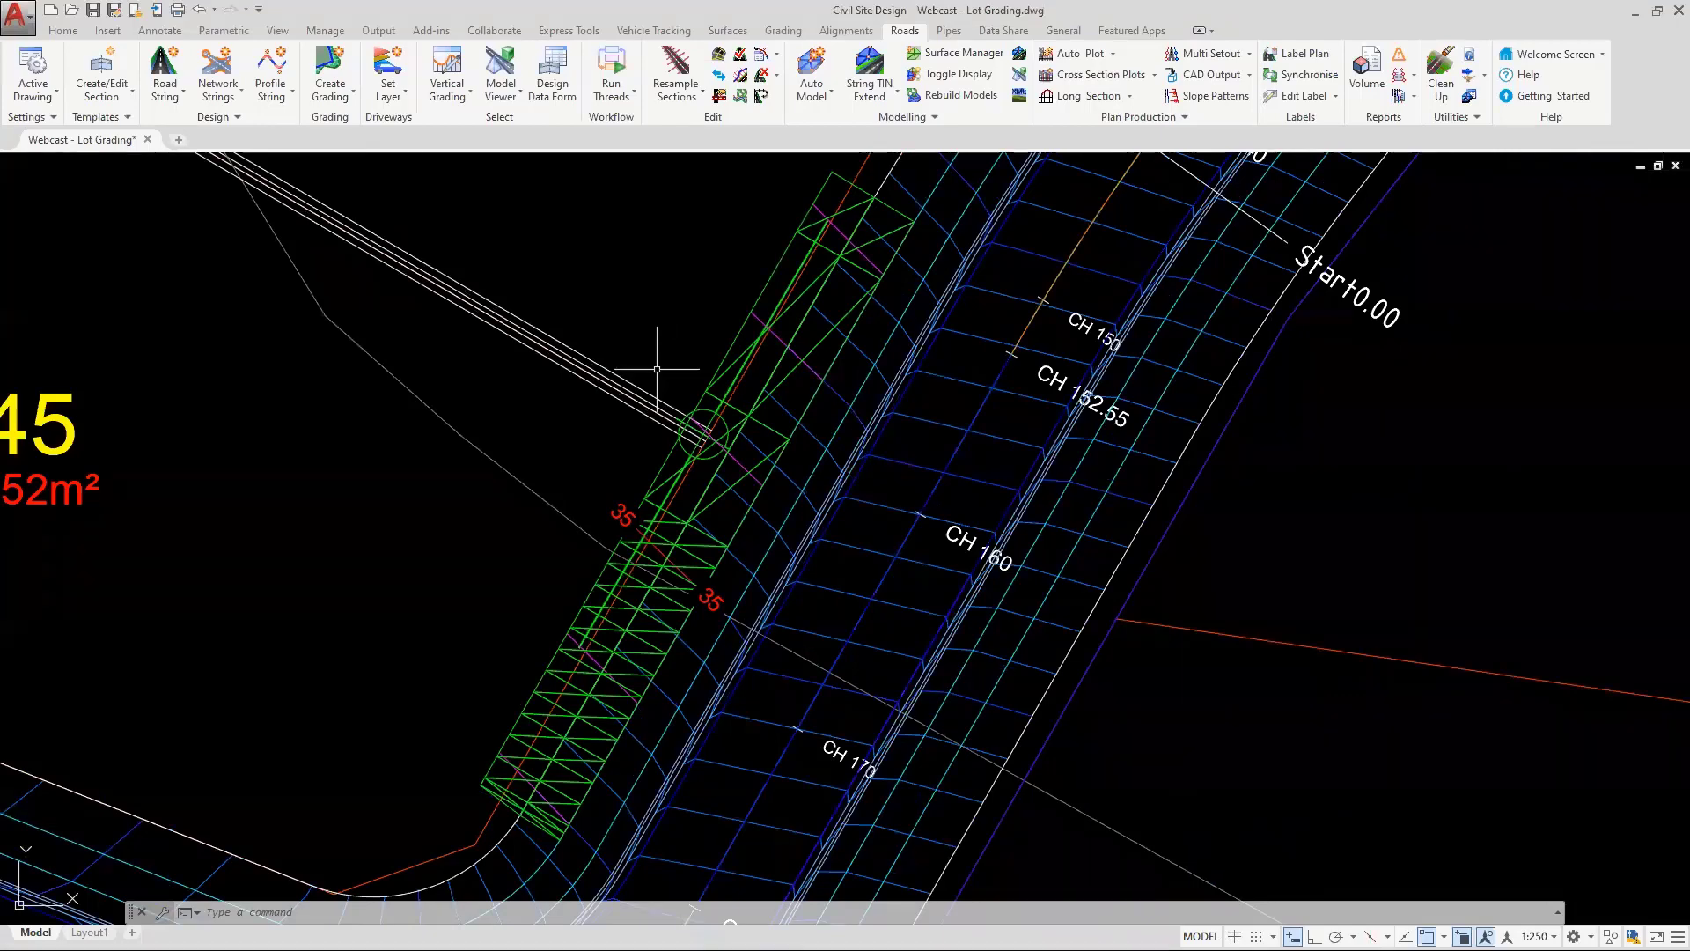
Load the Local Road 1 template for editing and examine its right boundary code
click(102, 69)
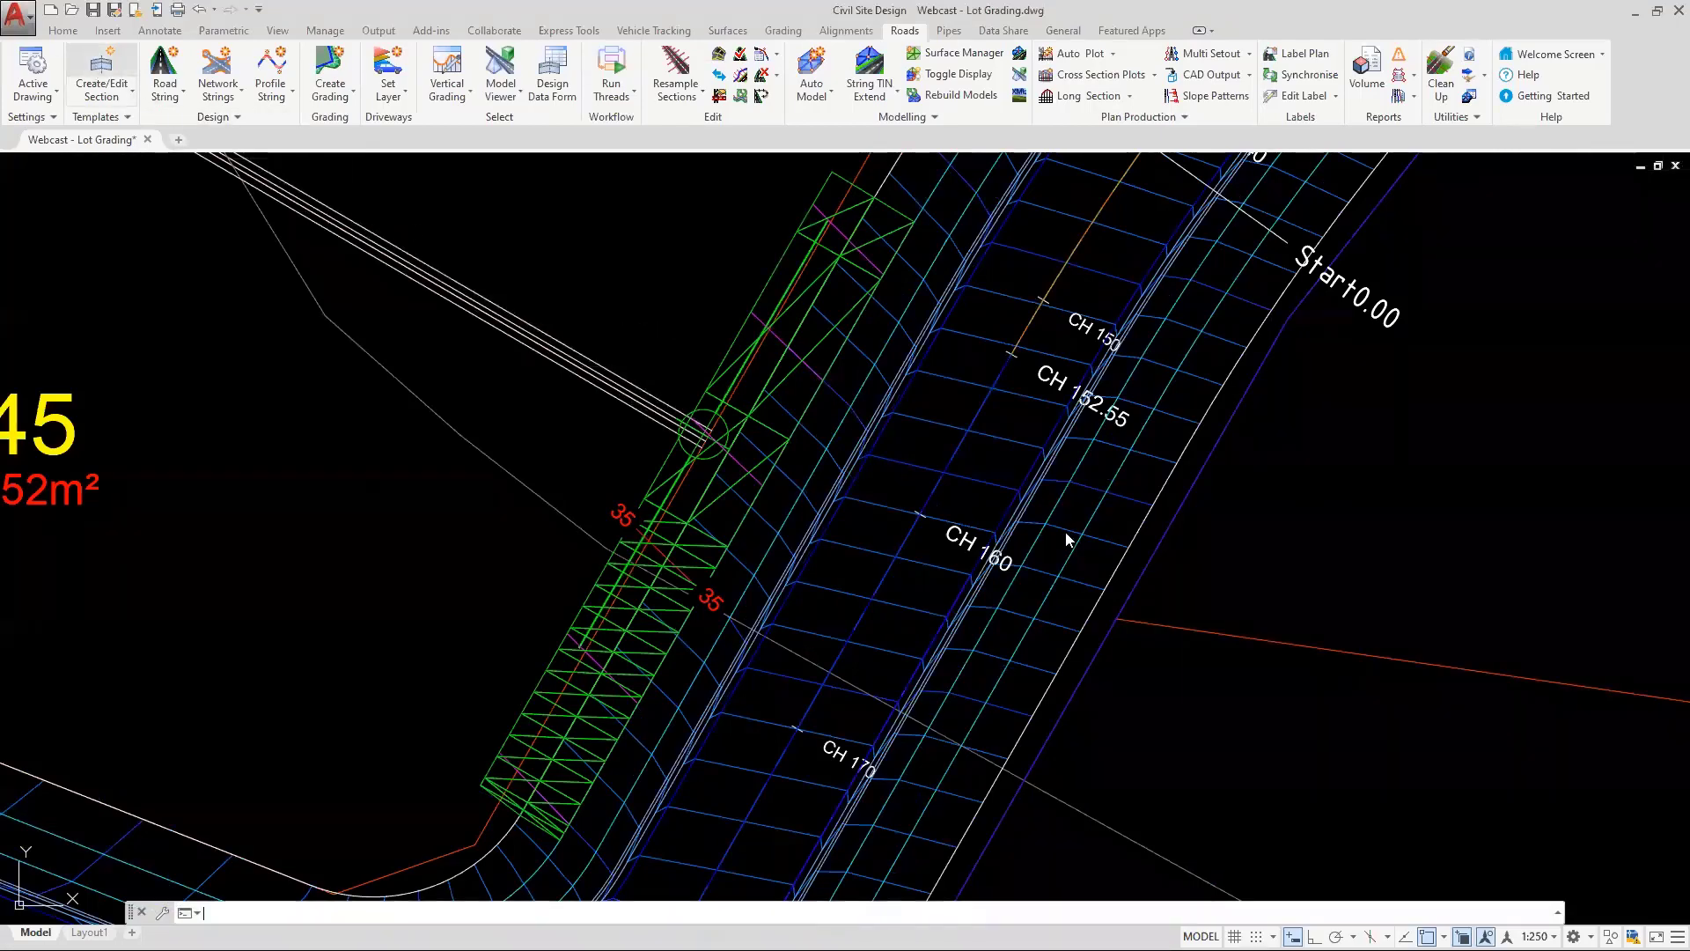
click(1479, 188)
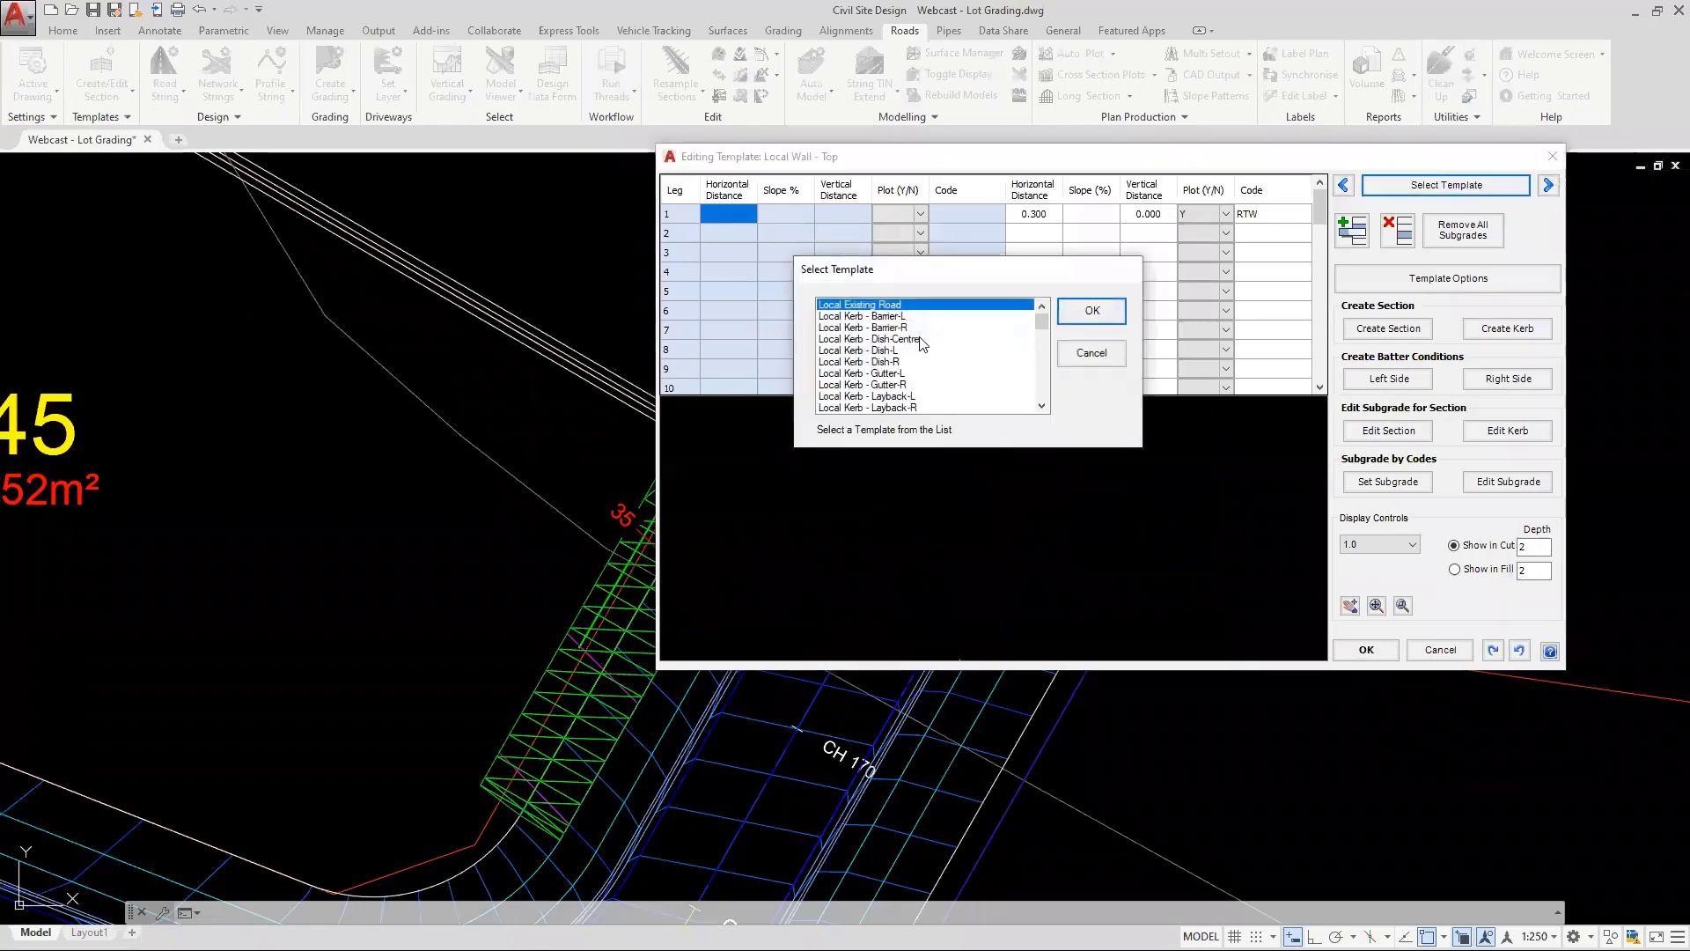
scroll(1042, 377, down, 8)
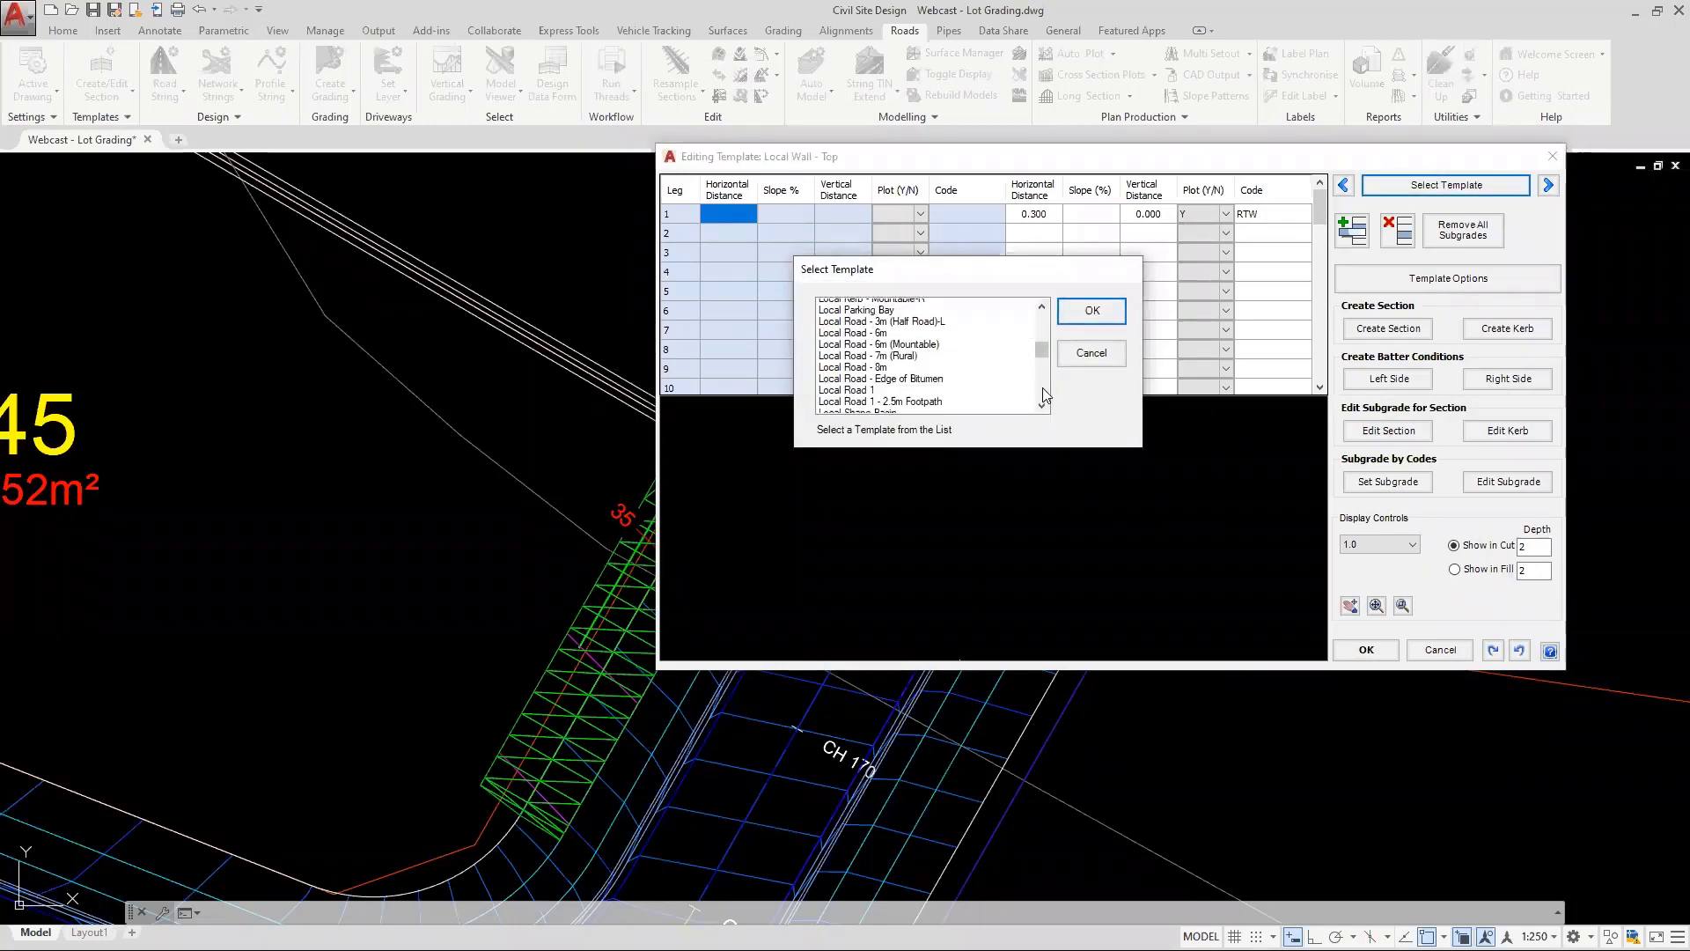
scroll(1042, 387, down, 2)
click(872, 321)
click(1091, 311)
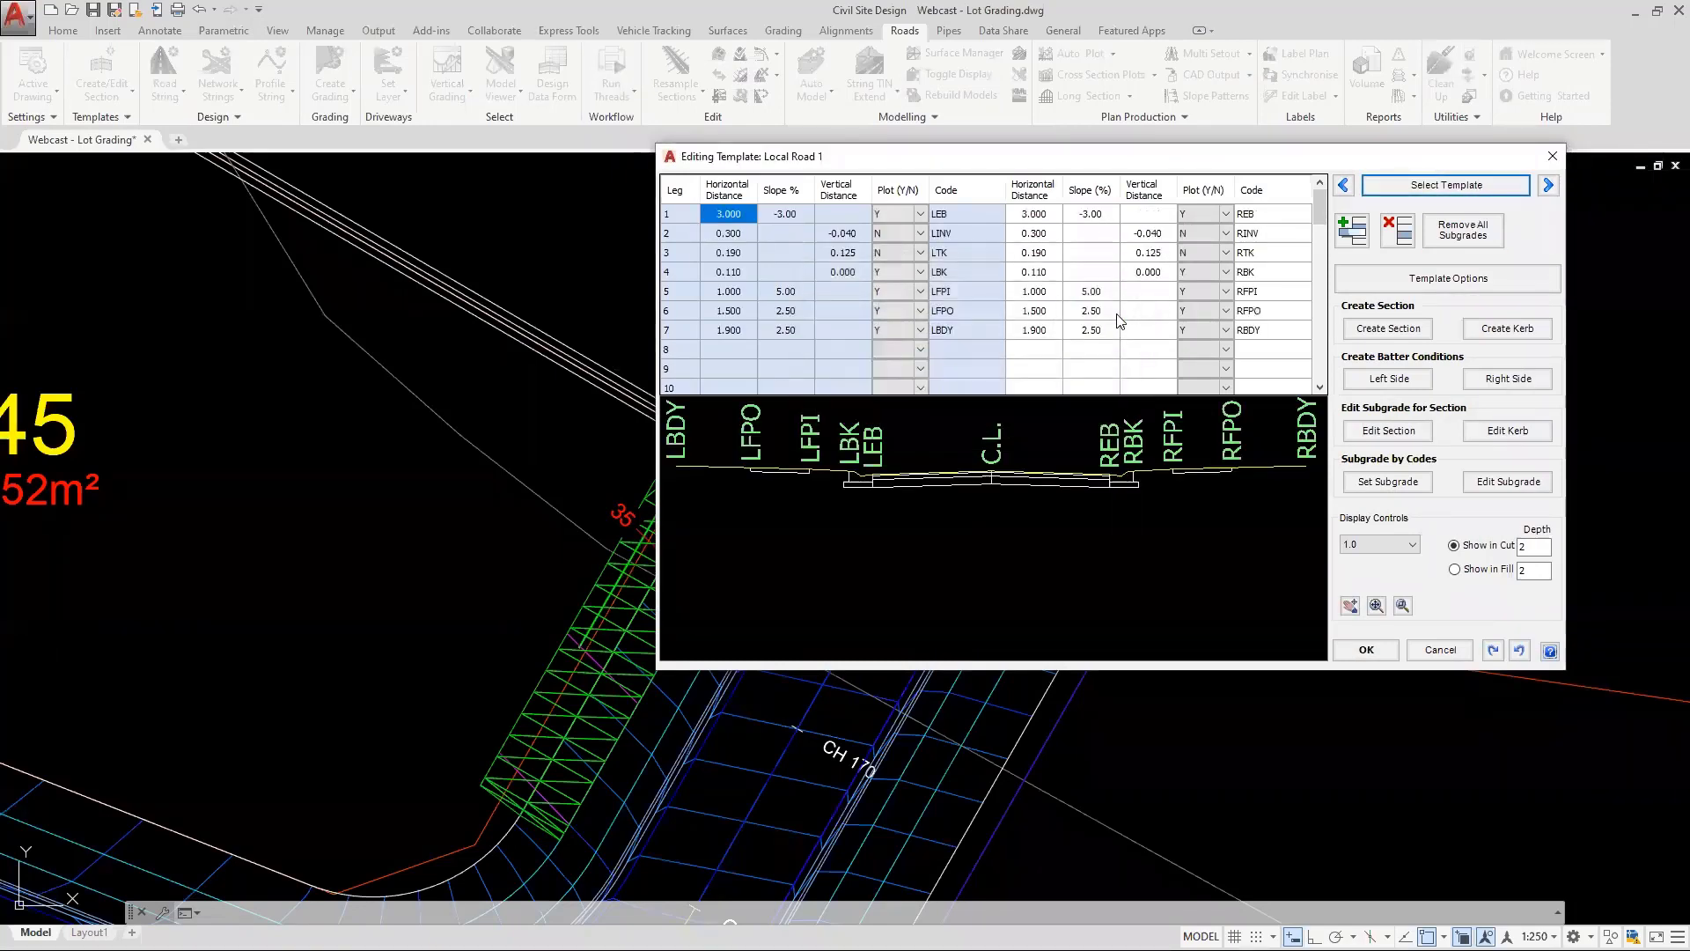
click(1314, 463)
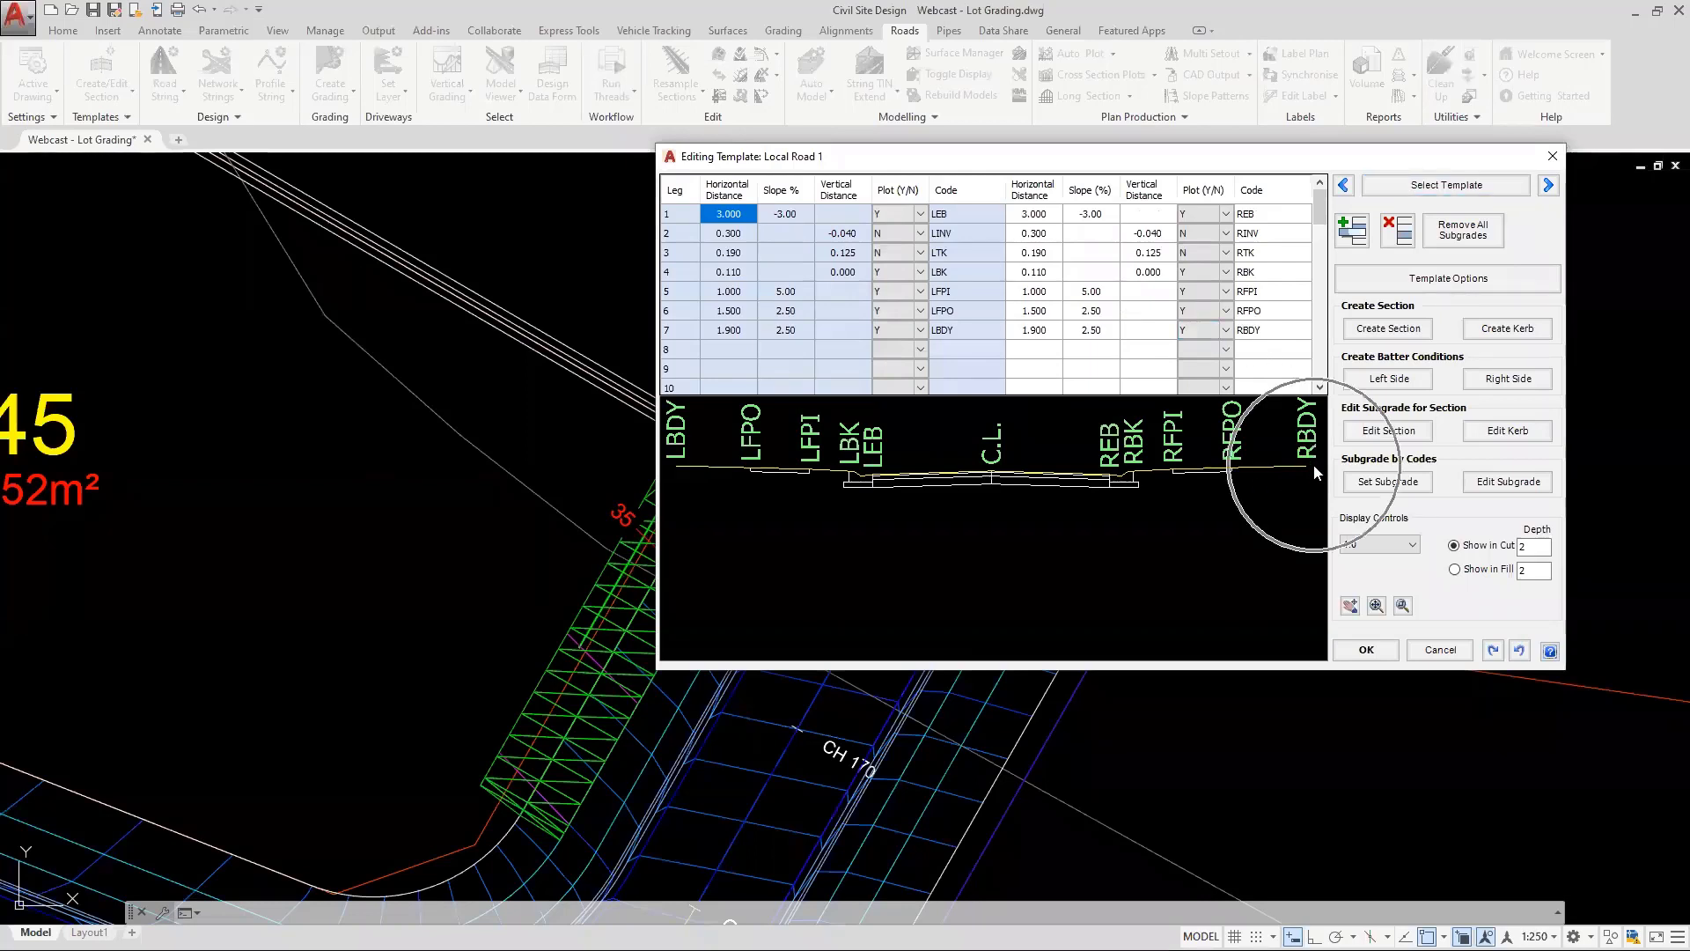
Try adding a right-side leg 8 with horizontal distance 0.002 and plotting set to N, and abandon the template changes
click(1052, 349)
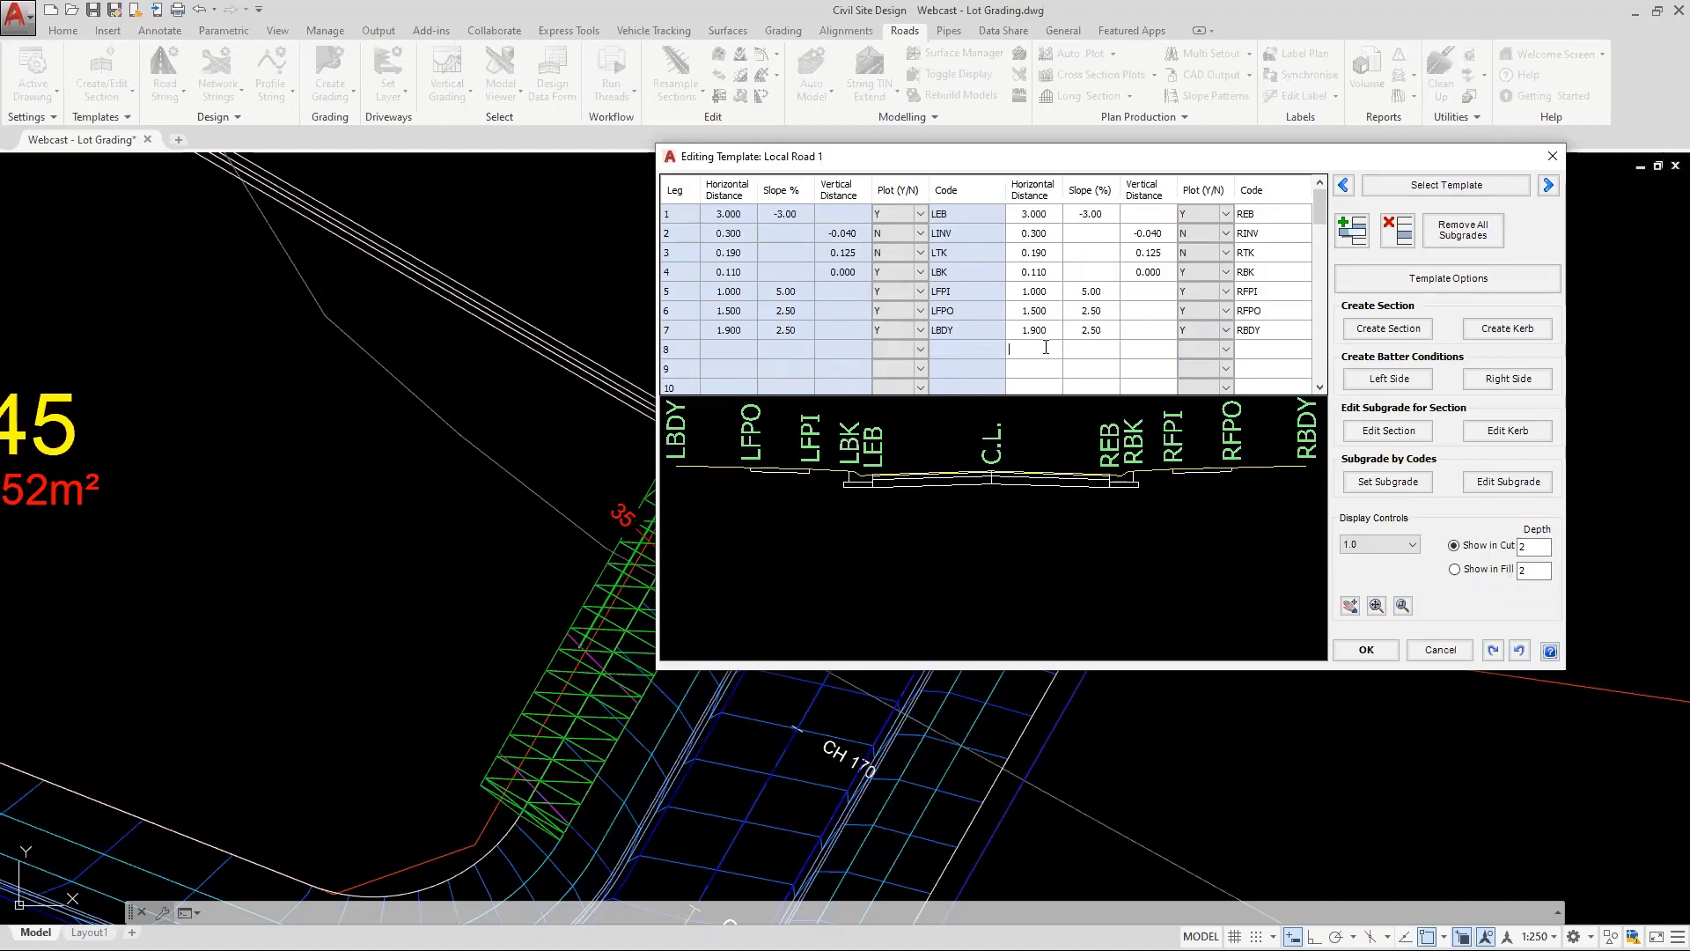
text(.001)
click(1090, 348)
click(1225, 349)
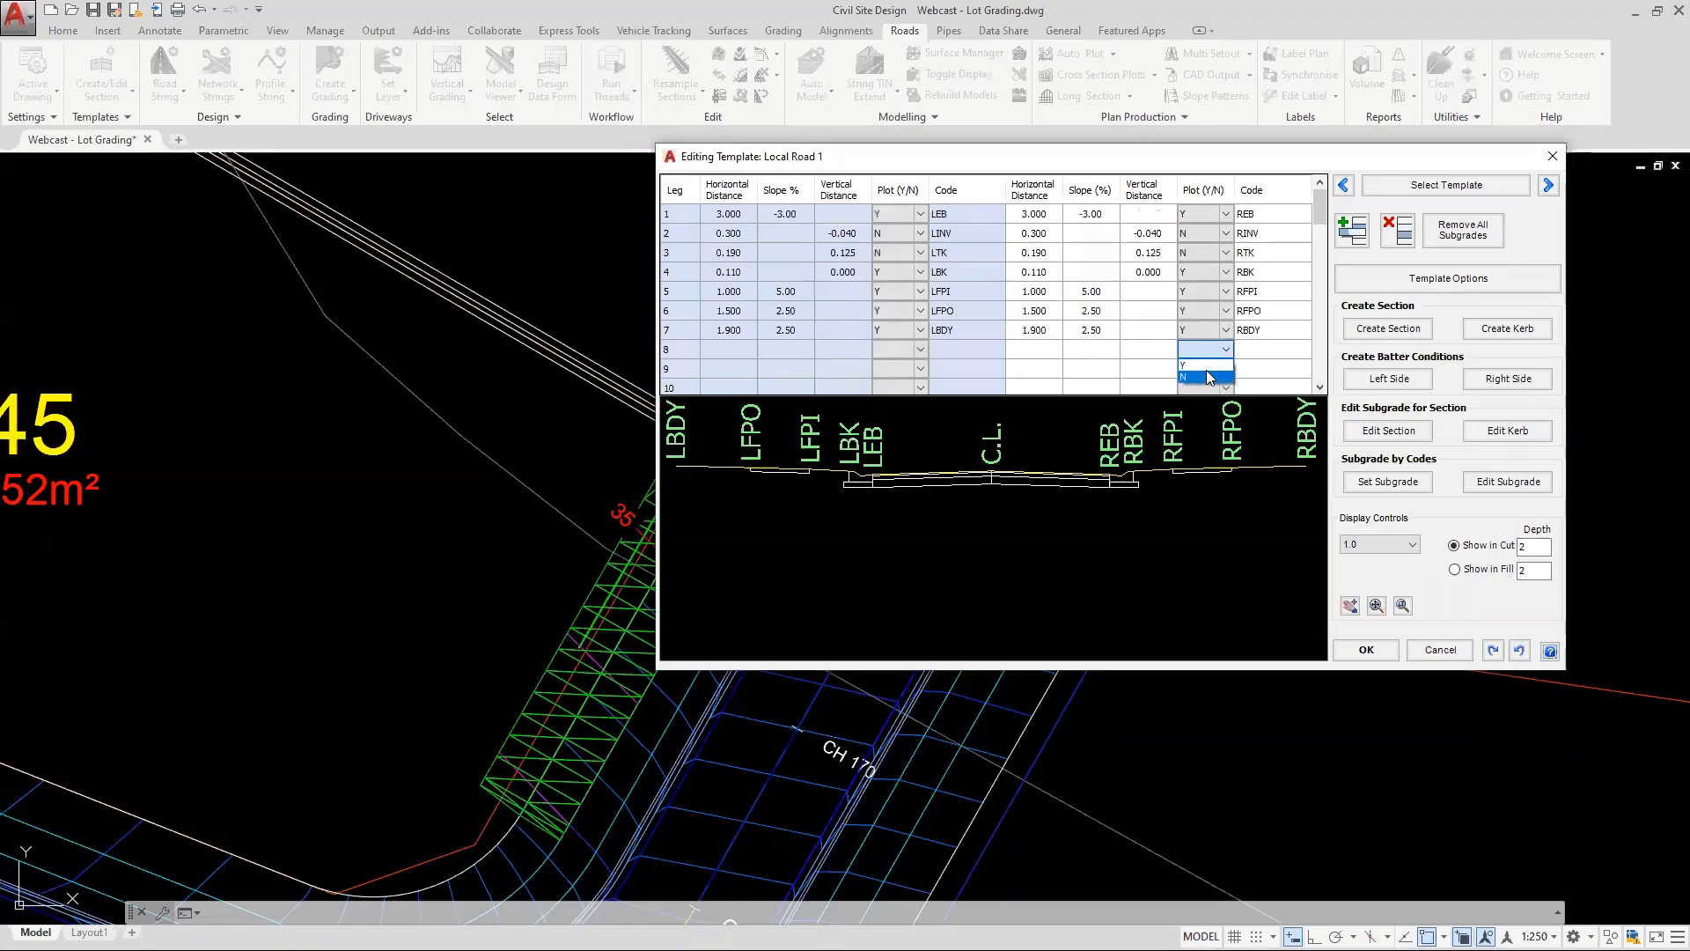
click(1207, 377)
click(1037, 349)
text(0.002)
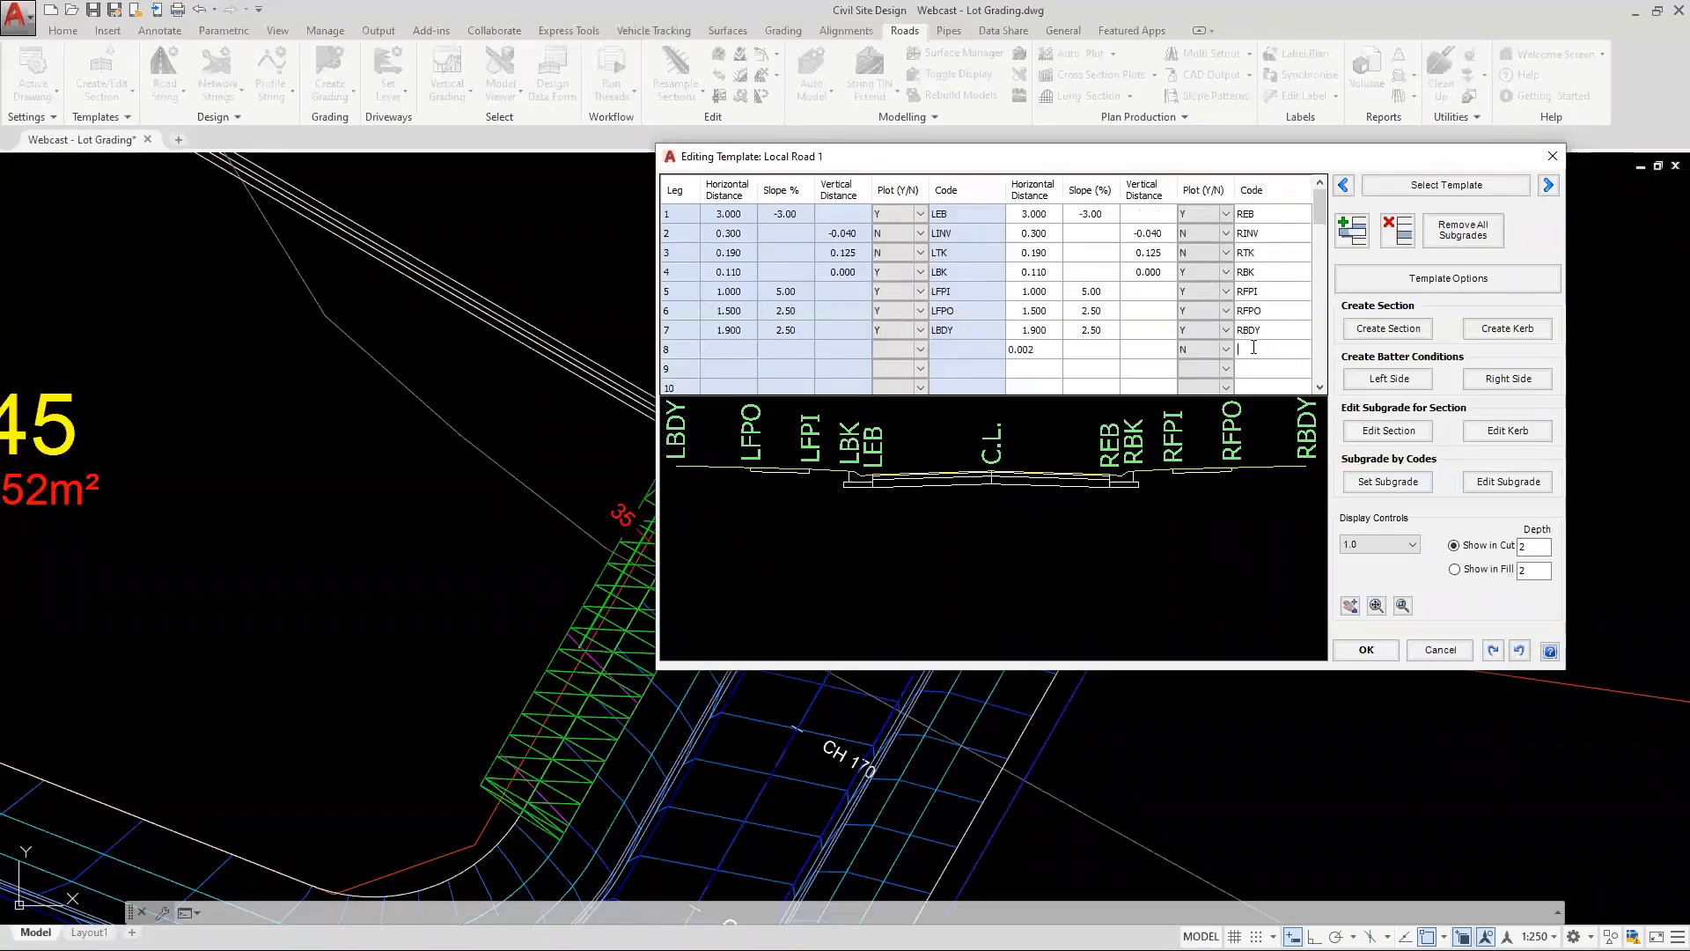
click(1222, 352)
click(1250, 351)
double_click(1260, 330)
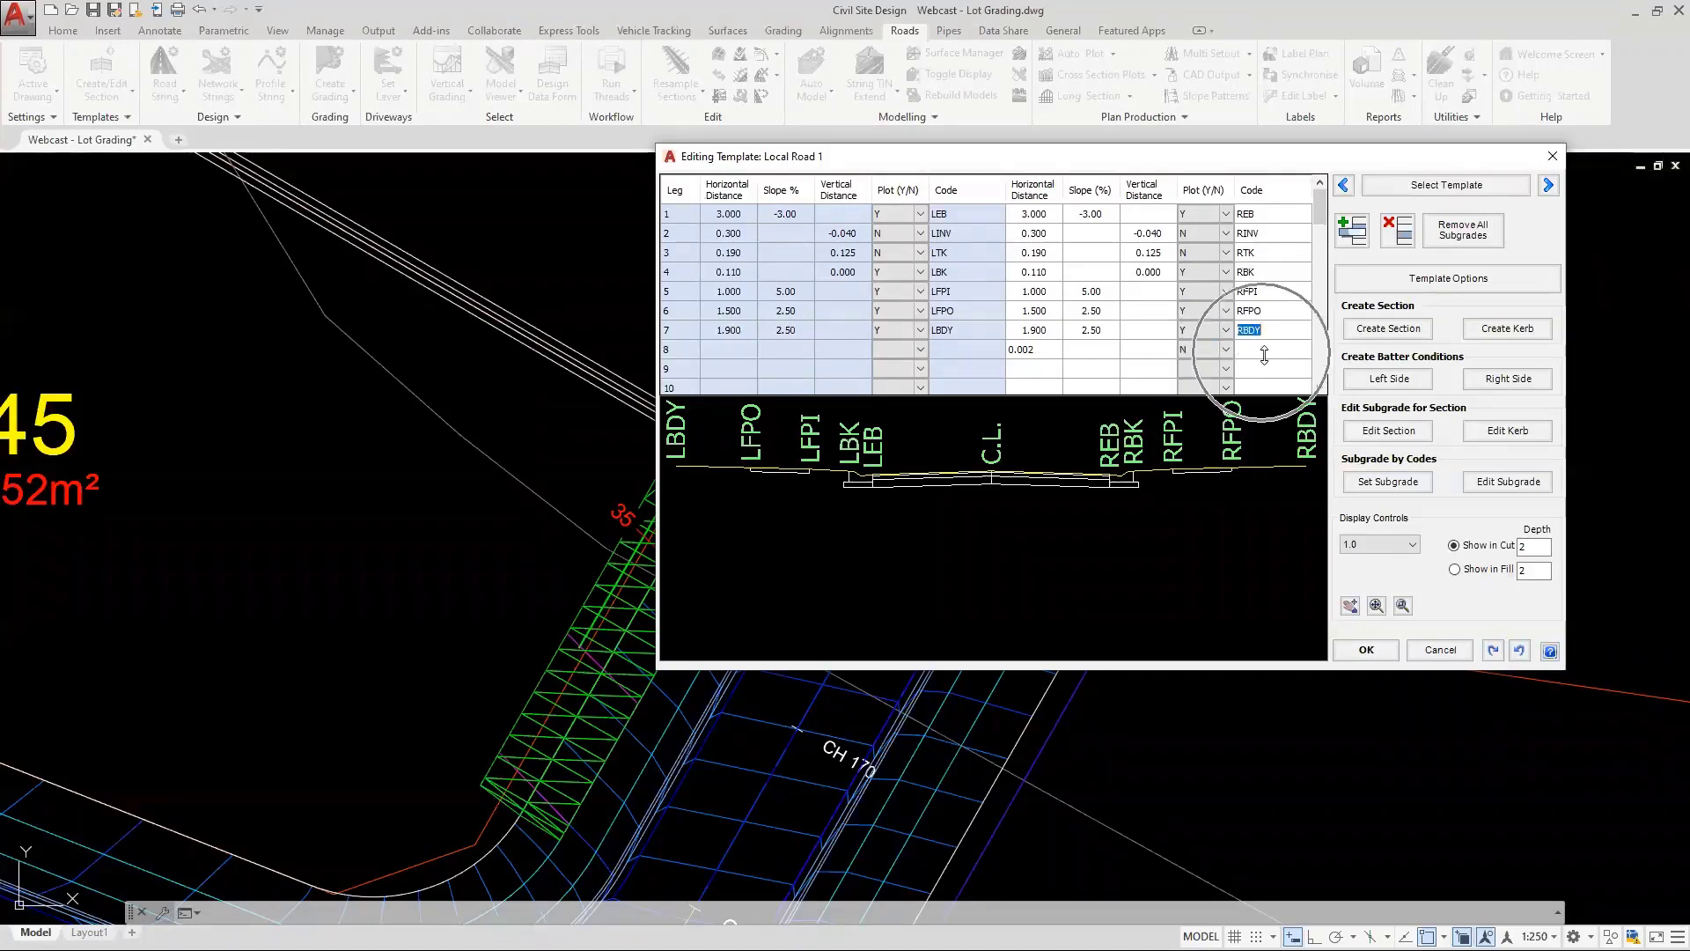
click(1439, 650)
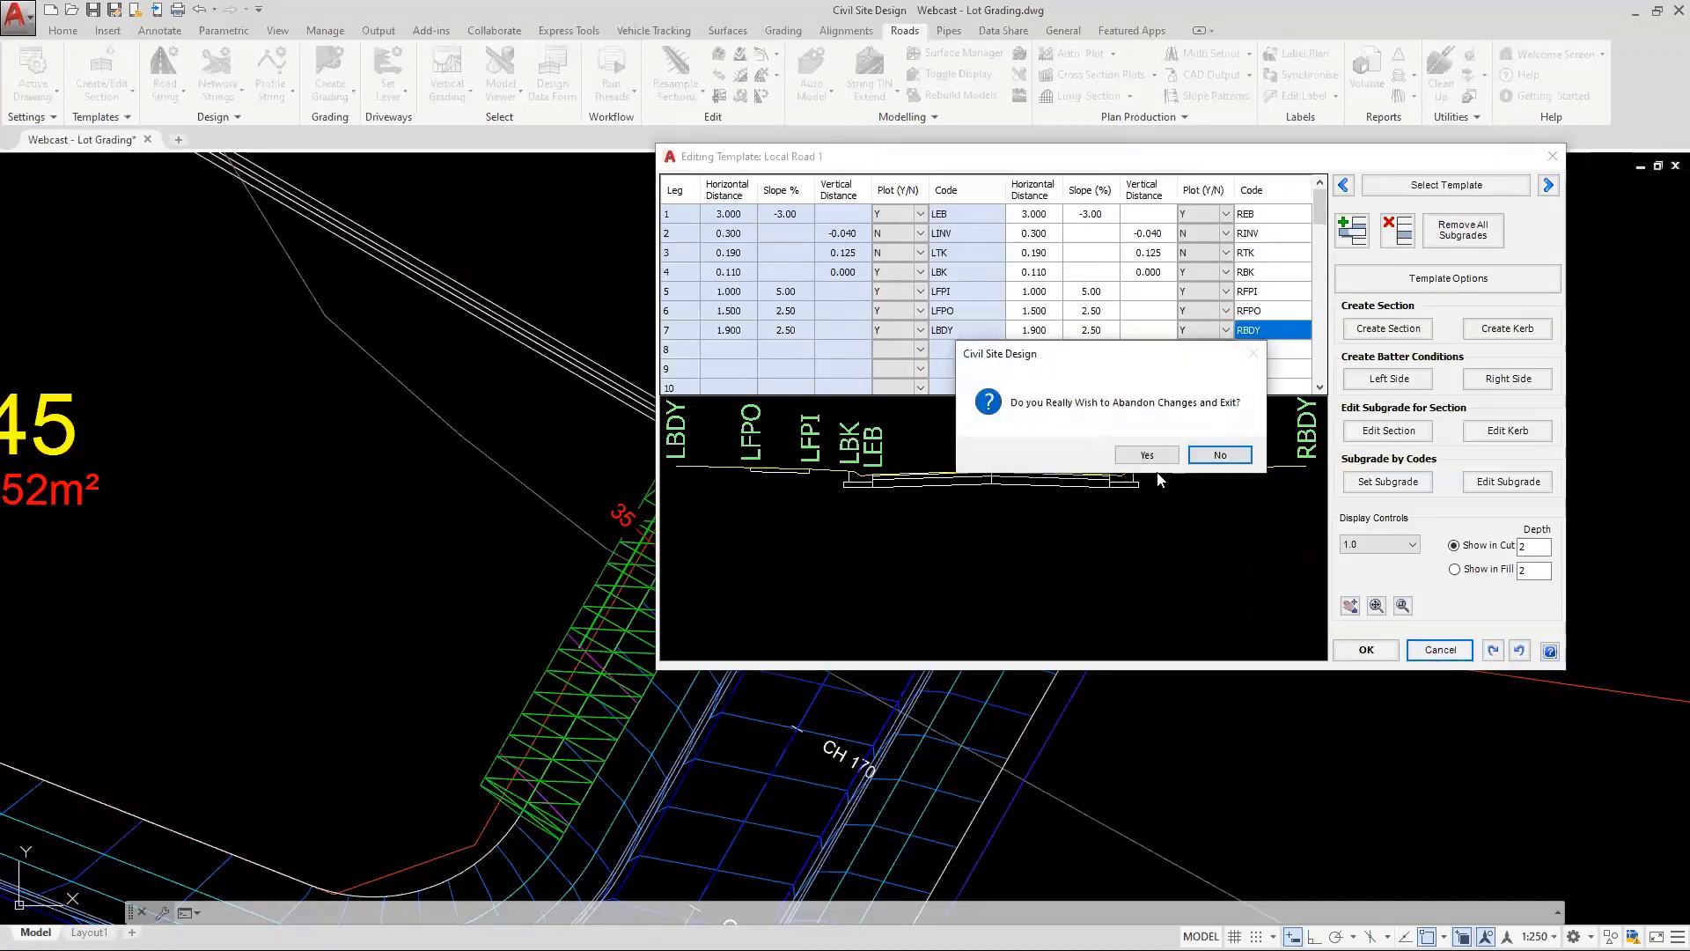
click(1145, 454)
click(595, 307)
click(660, 320)
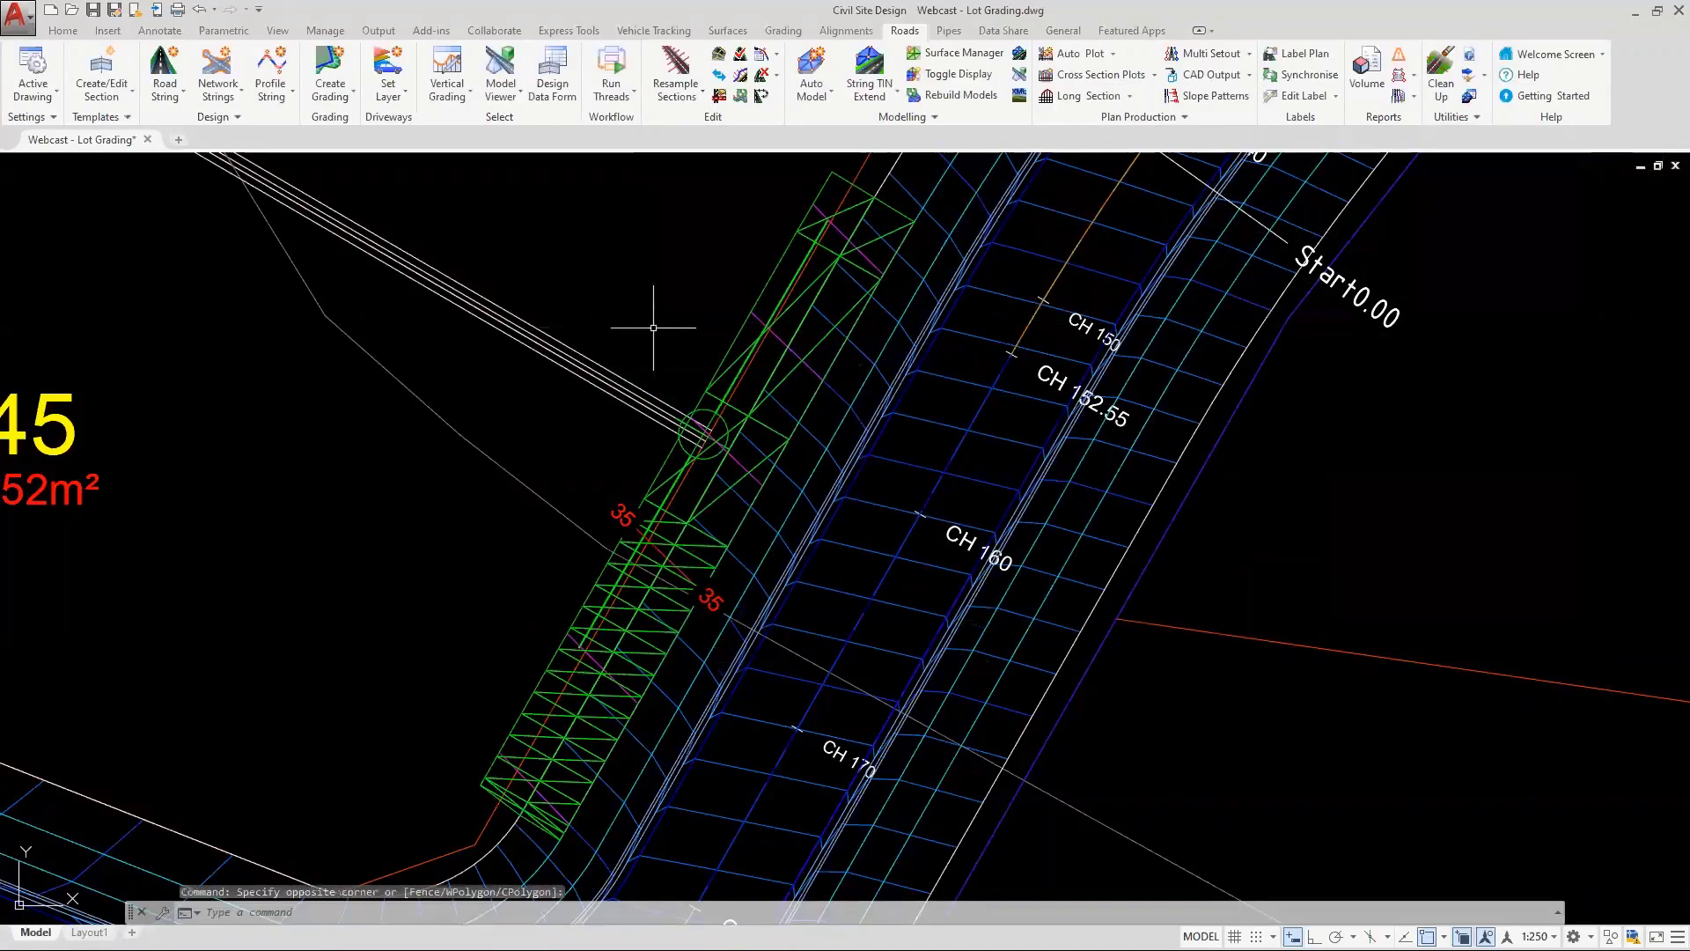
scroll(691, 407, down, 3)
scroll(774, 490, up, 1)
scroll(811, 478, up, 2)
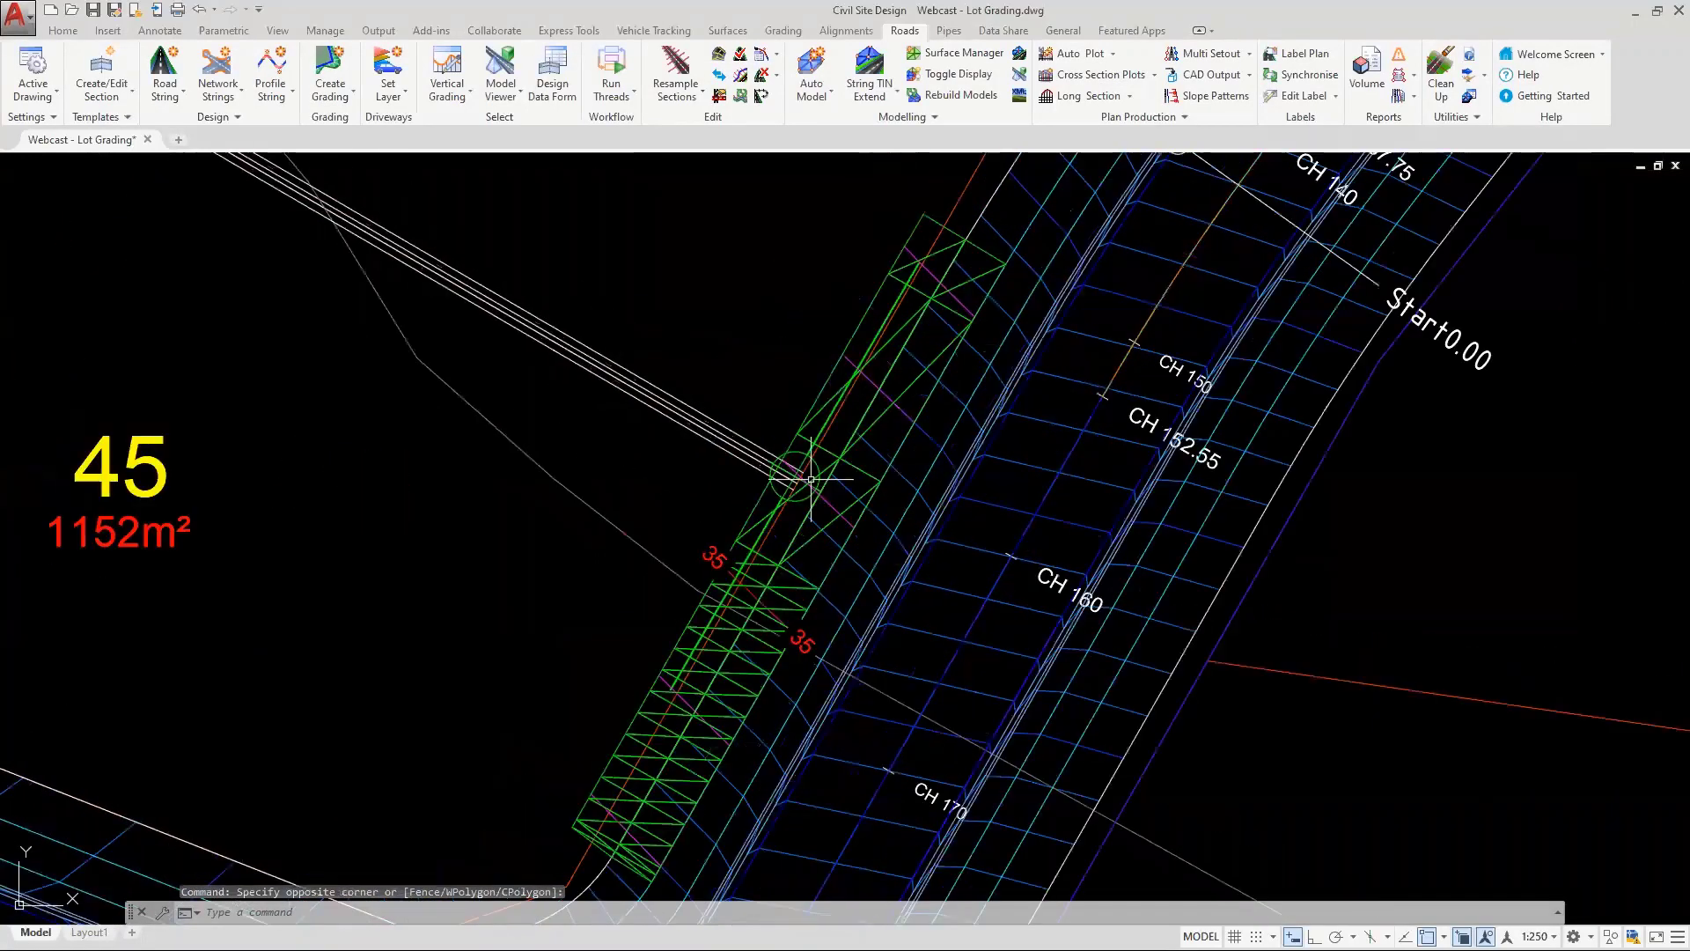
scroll(788, 477, up, 2)
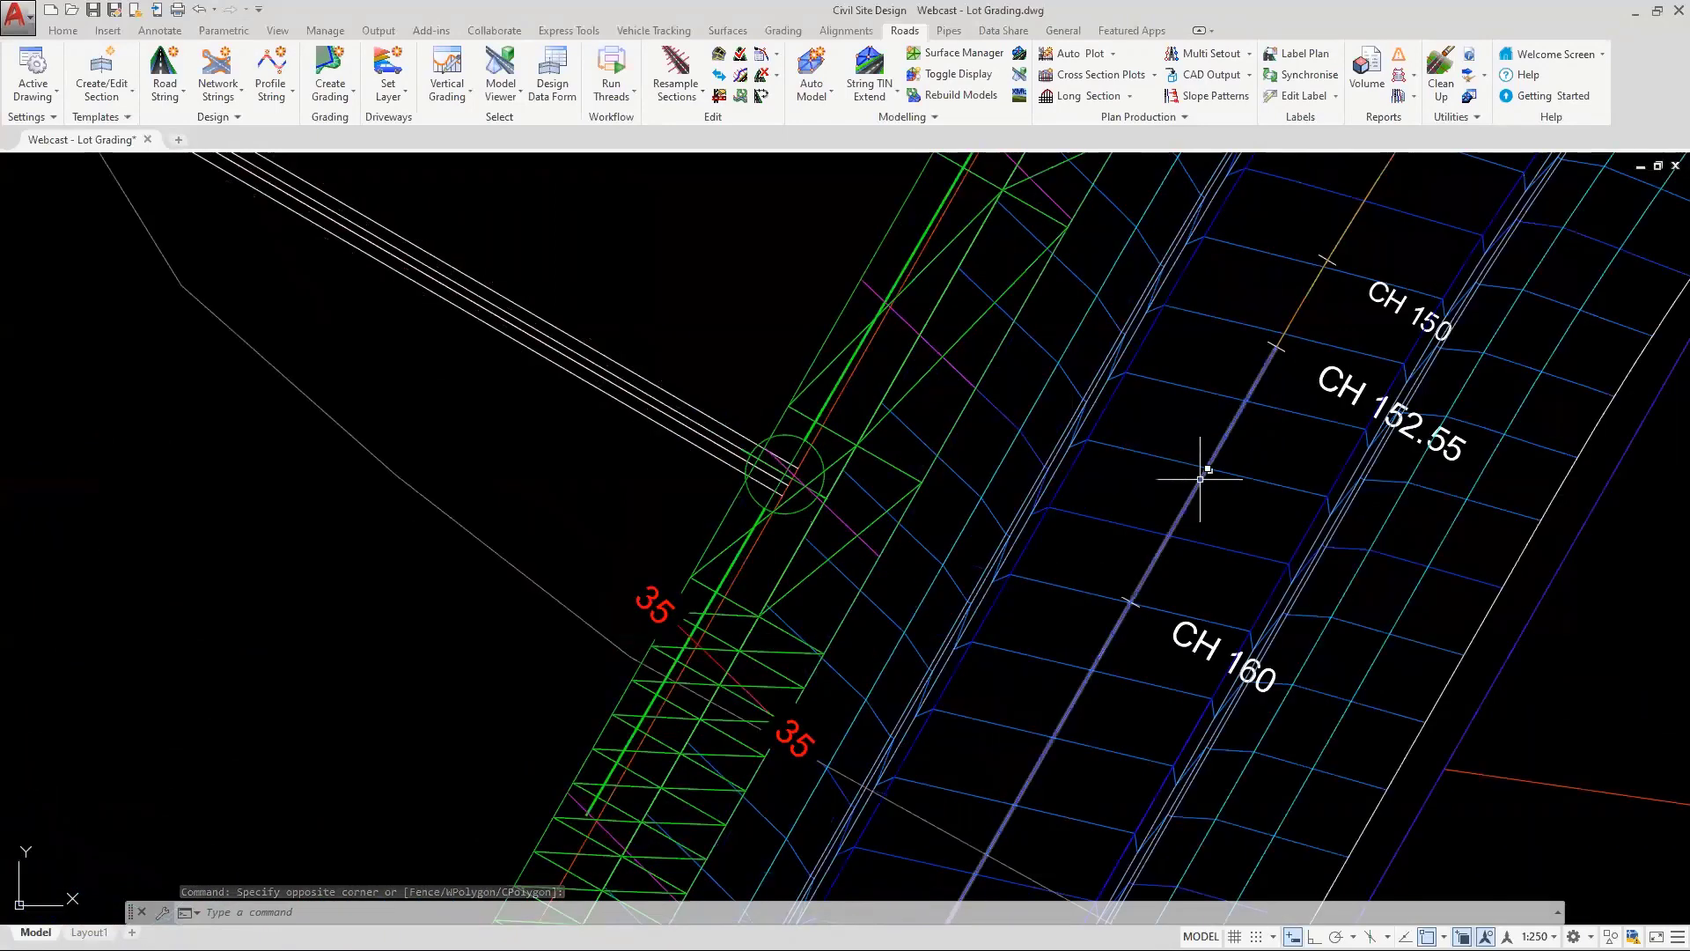
Open the vertical grading of the GR-Top of Wall string and its Auto Profile settings
scroll(974, 540, down, 3)
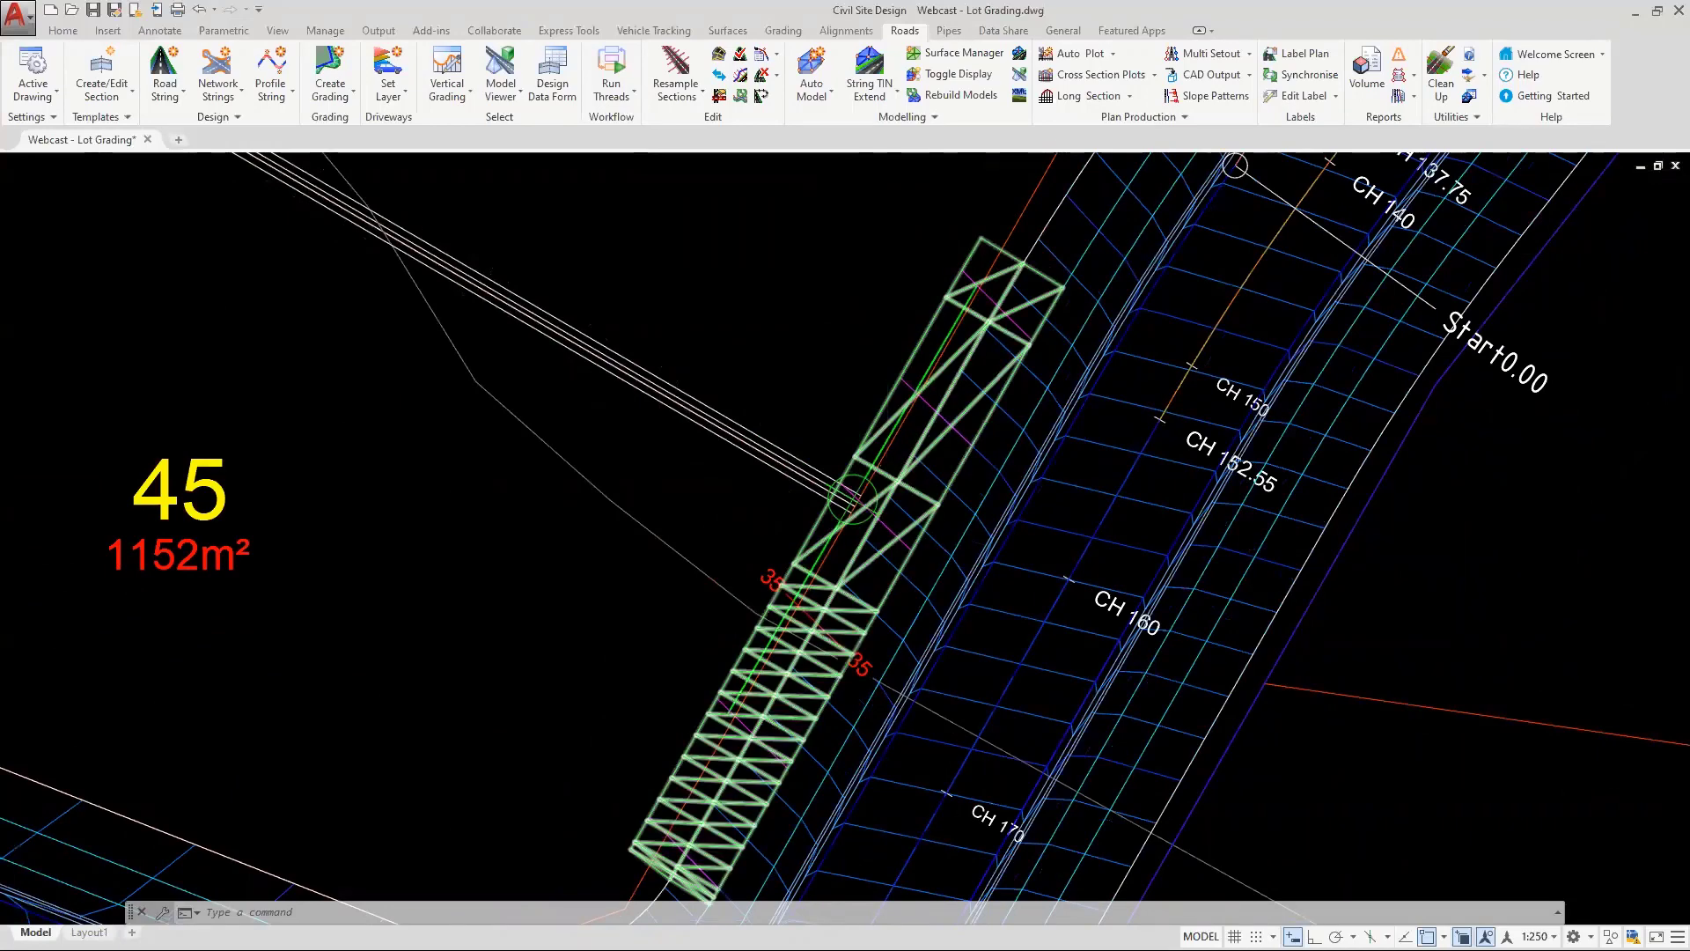
scroll(1039, 519, down, 2)
click(446, 64)
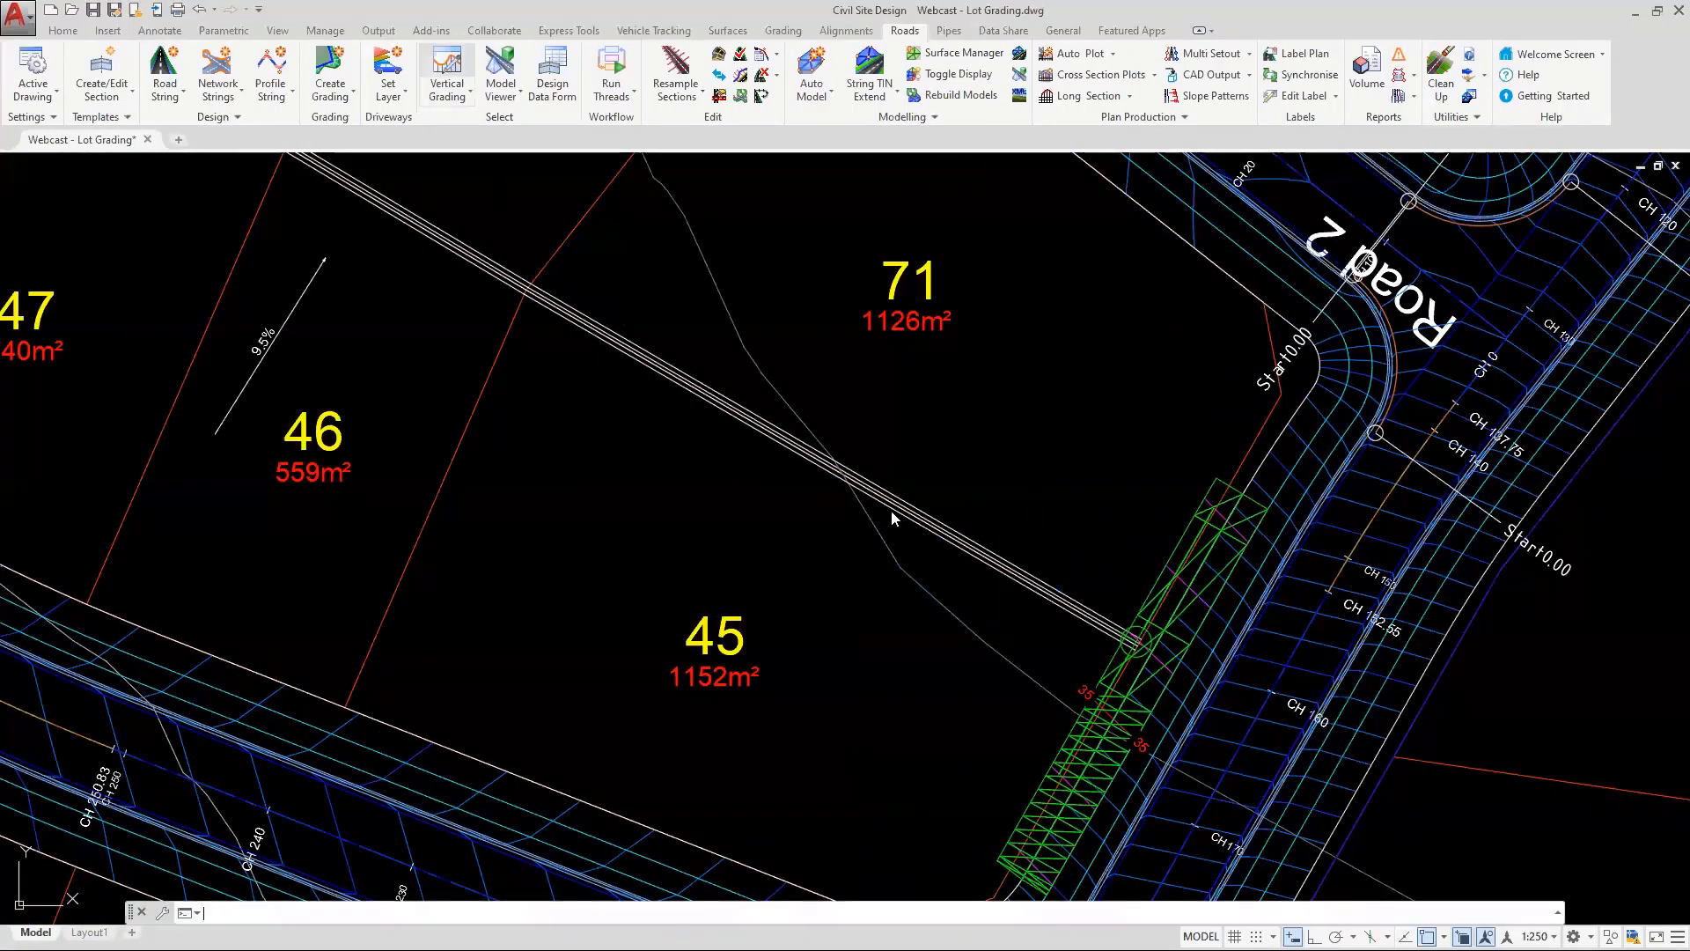
click(887, 498)
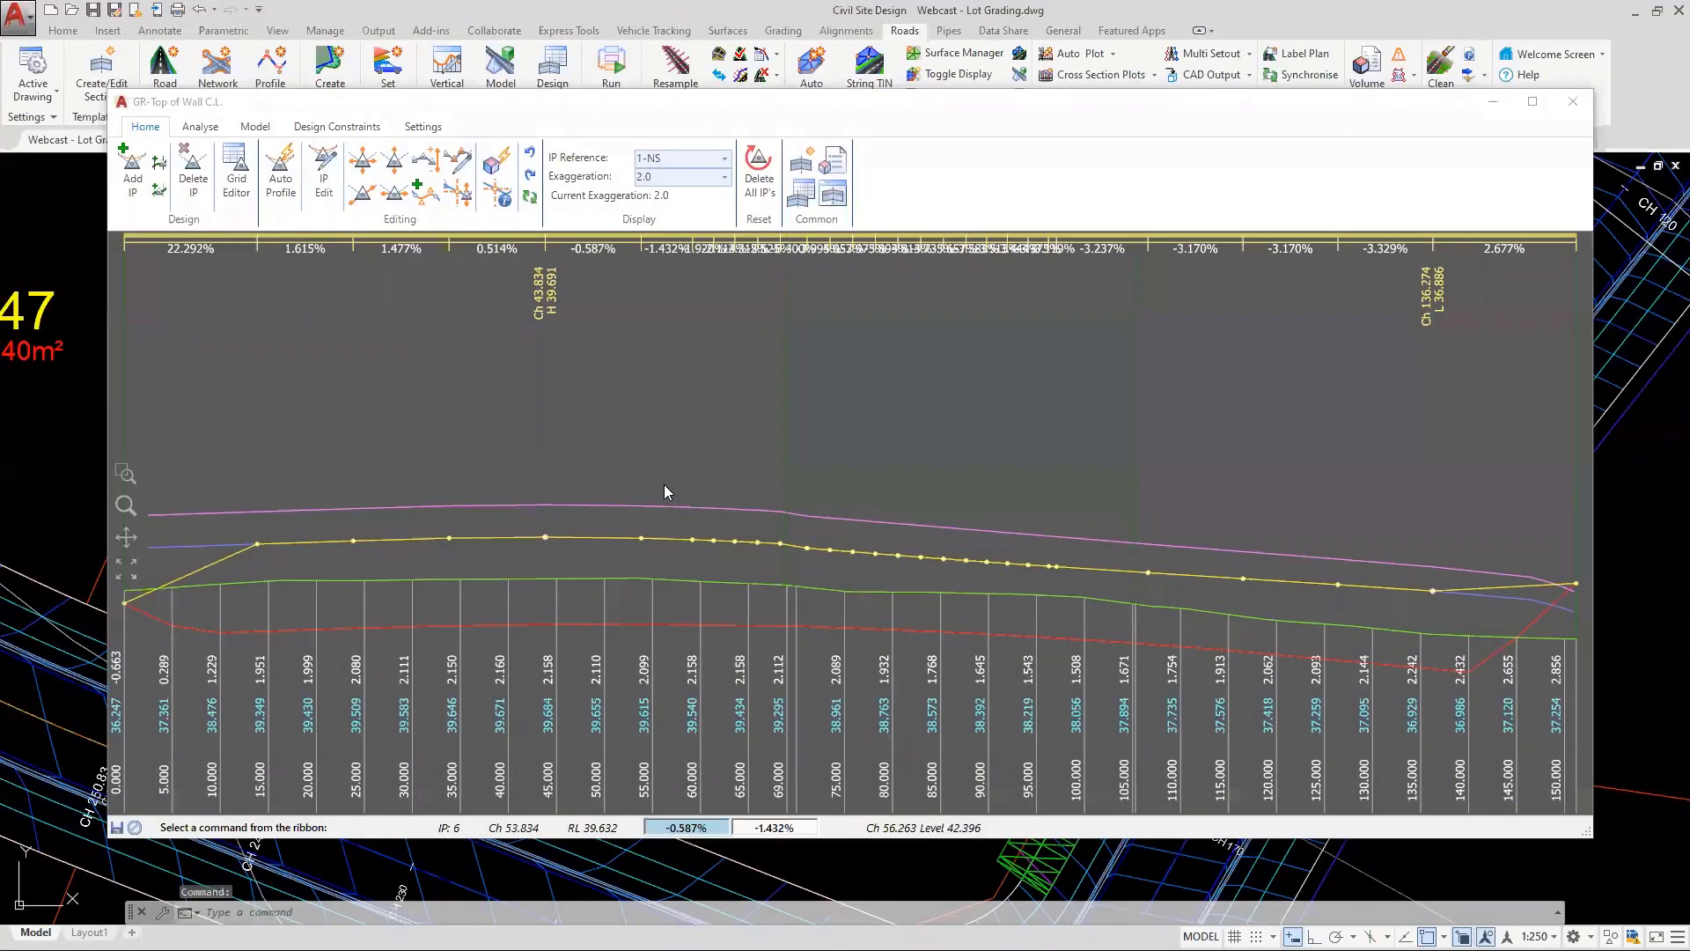
click(281, 180)
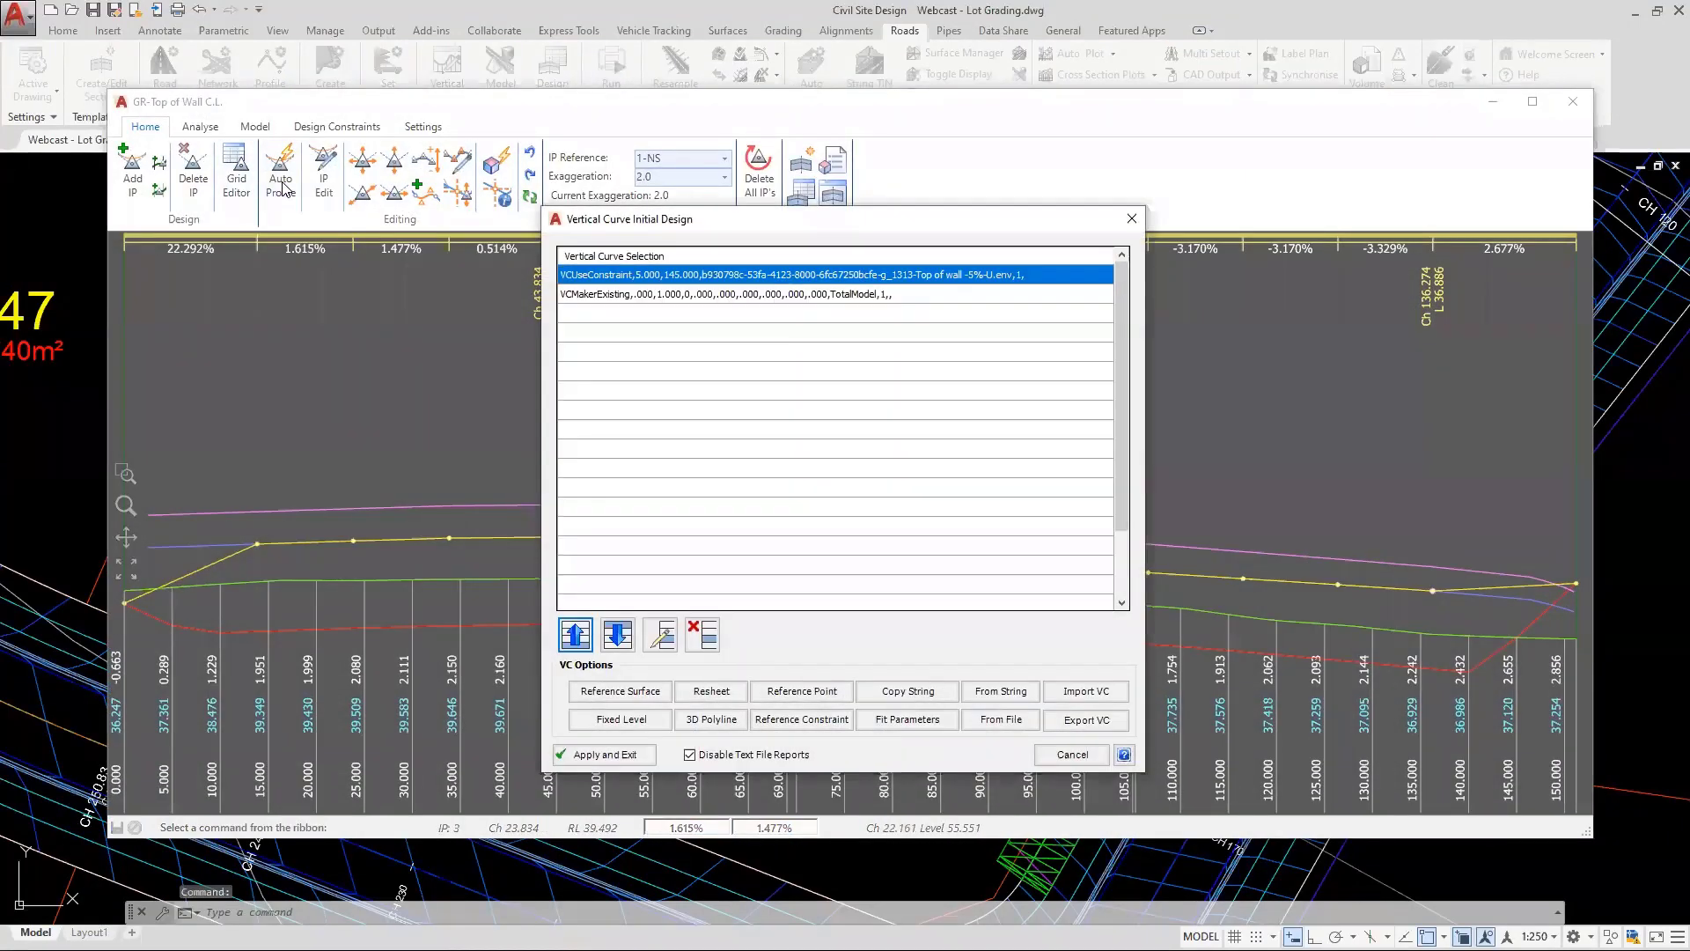
Add a reference surface entry starting at chainage 150.1 to the top of wall profile, apply it and close the profile
click(643, 698)
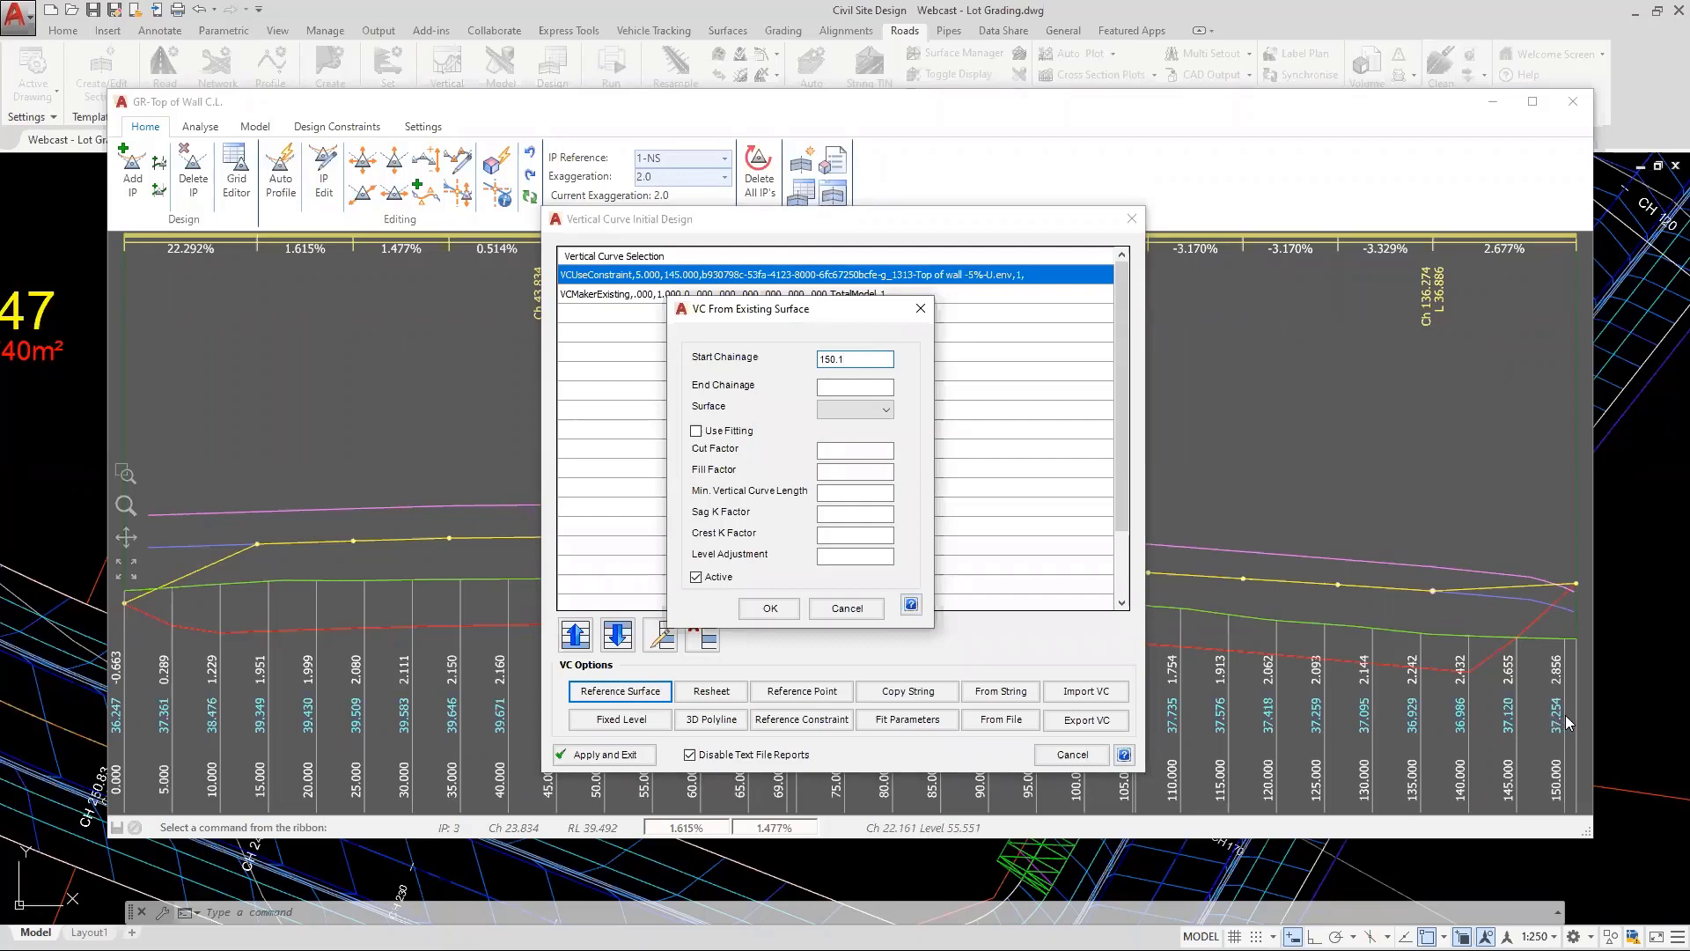
click(849, 386)
click(851, 411)
click(880, 562)
click(770, 609)
click(608, 755)
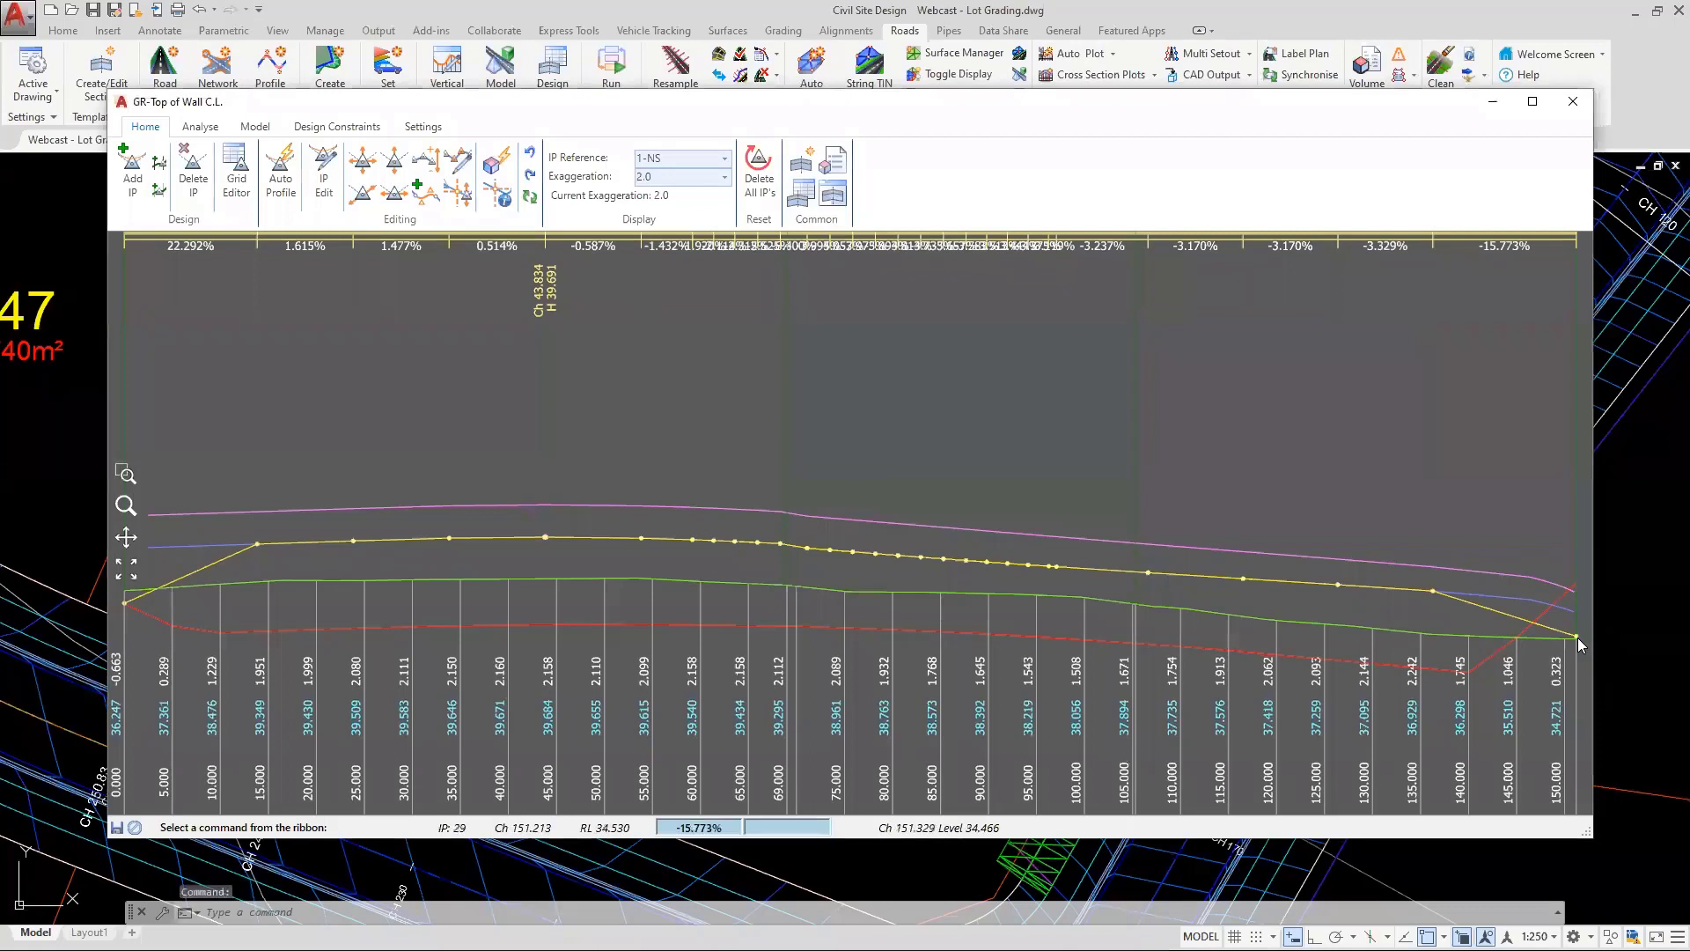
click(1576, 635)
click(1578, 636)
click(1574, 104)
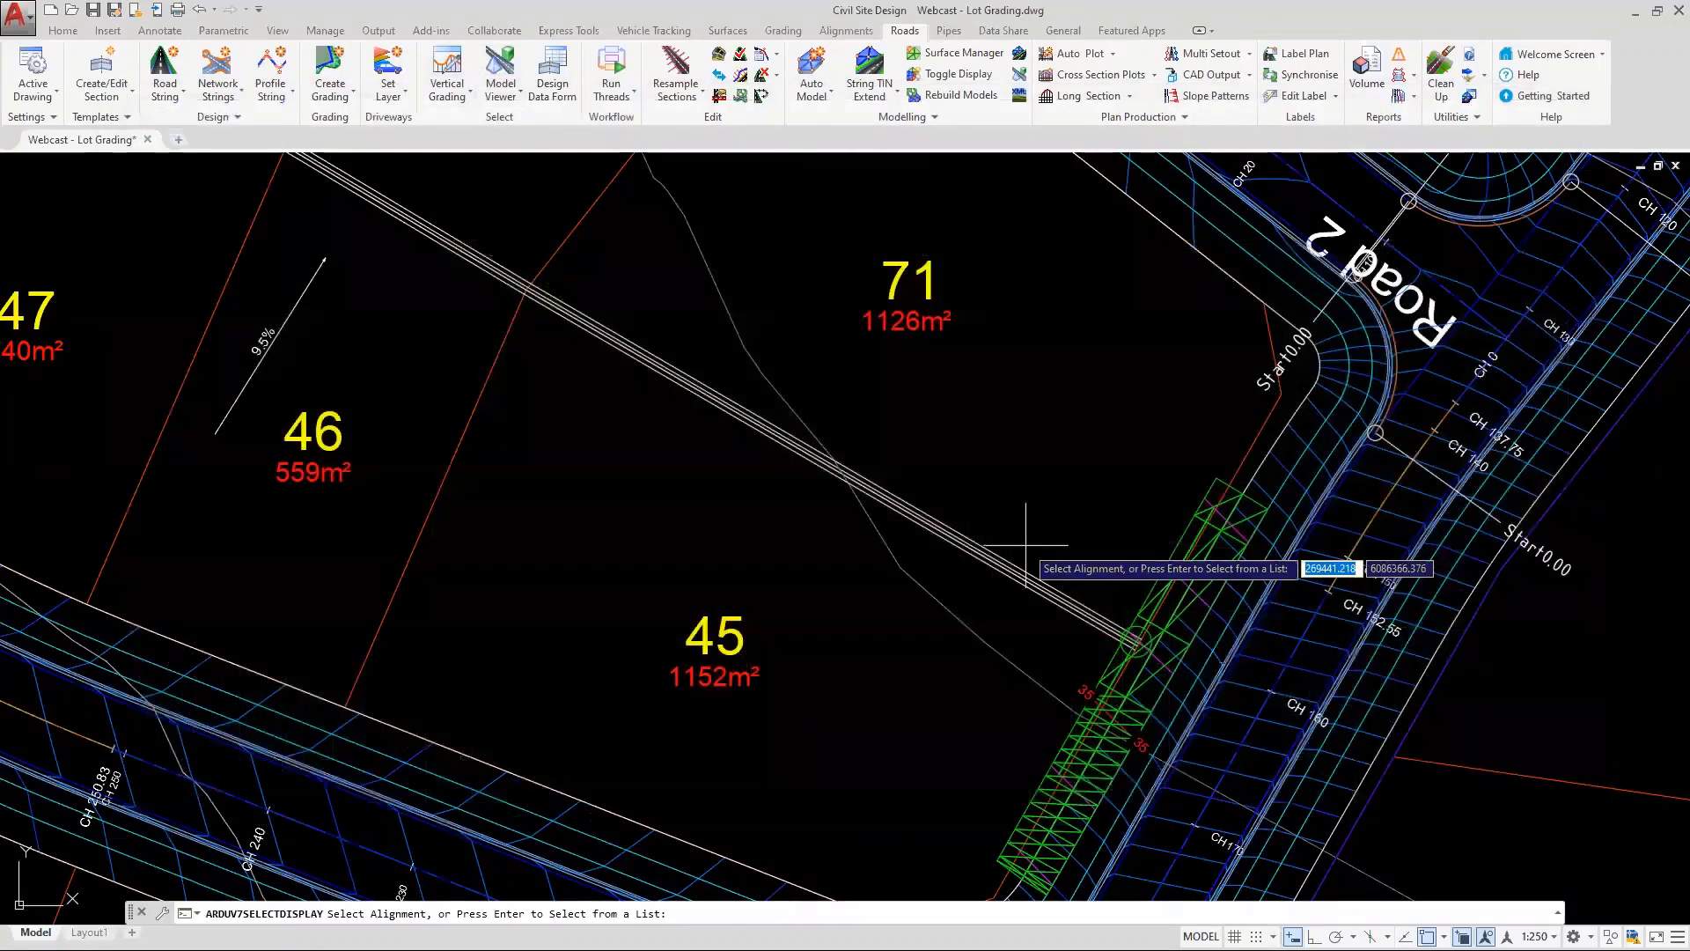
Open the vertical grading of the GR-Bottom of Wall string and its Auto Profile settings
key(Escape)
key(Return)
click(1027, 575)
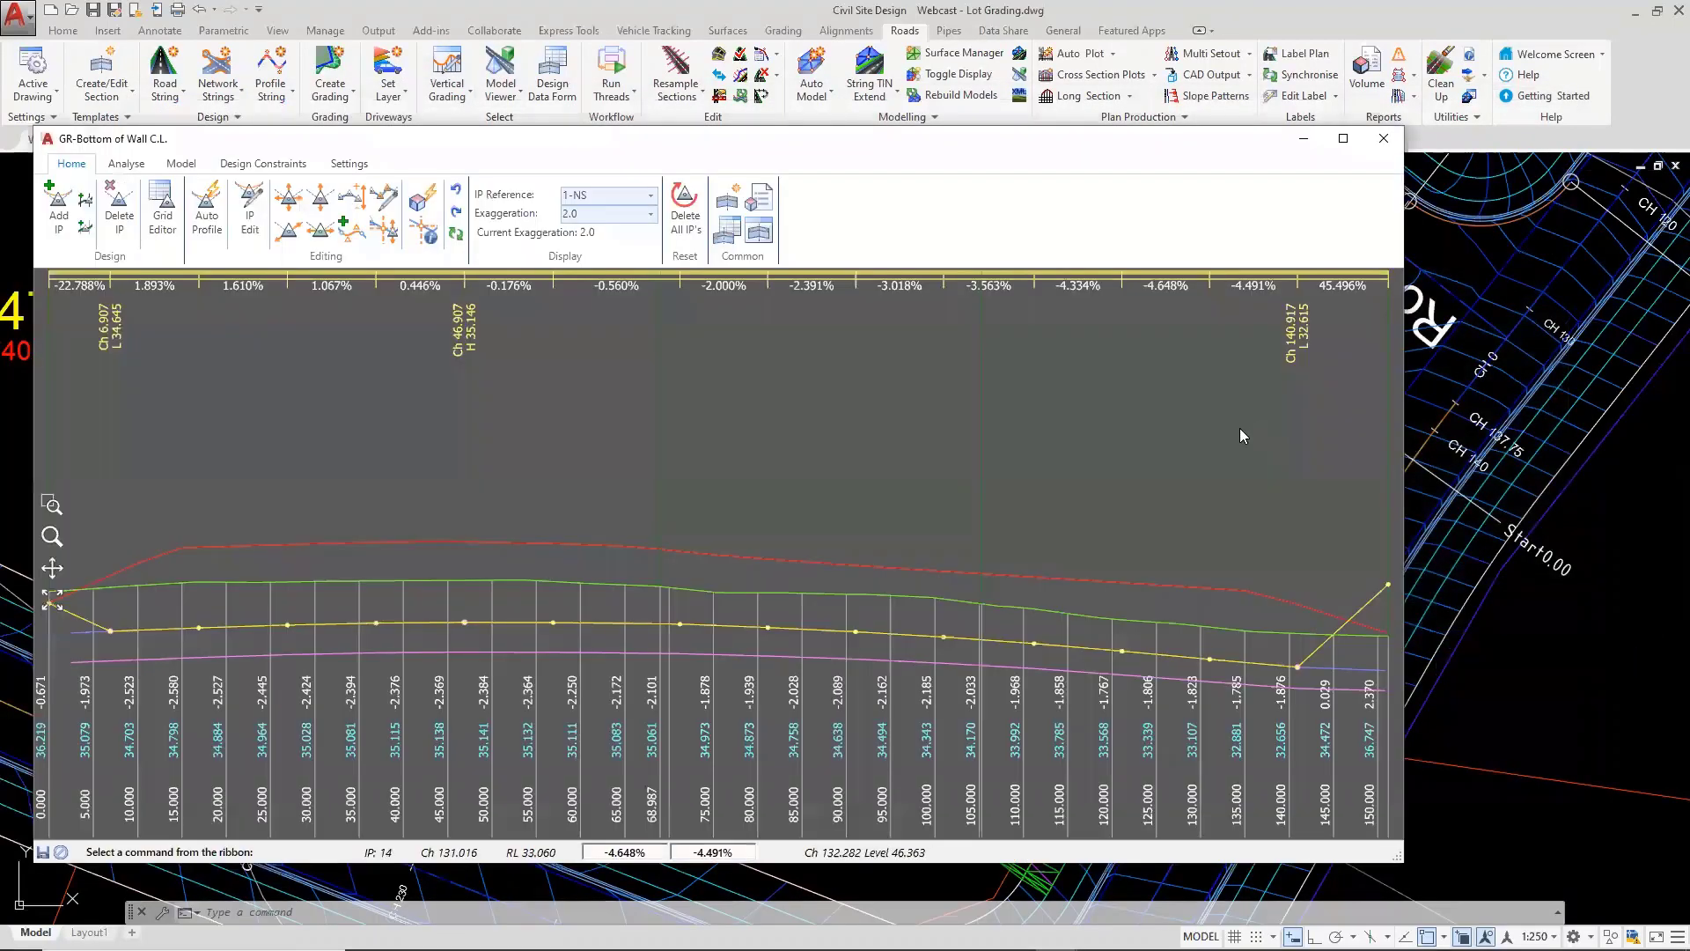
click(207, 209)
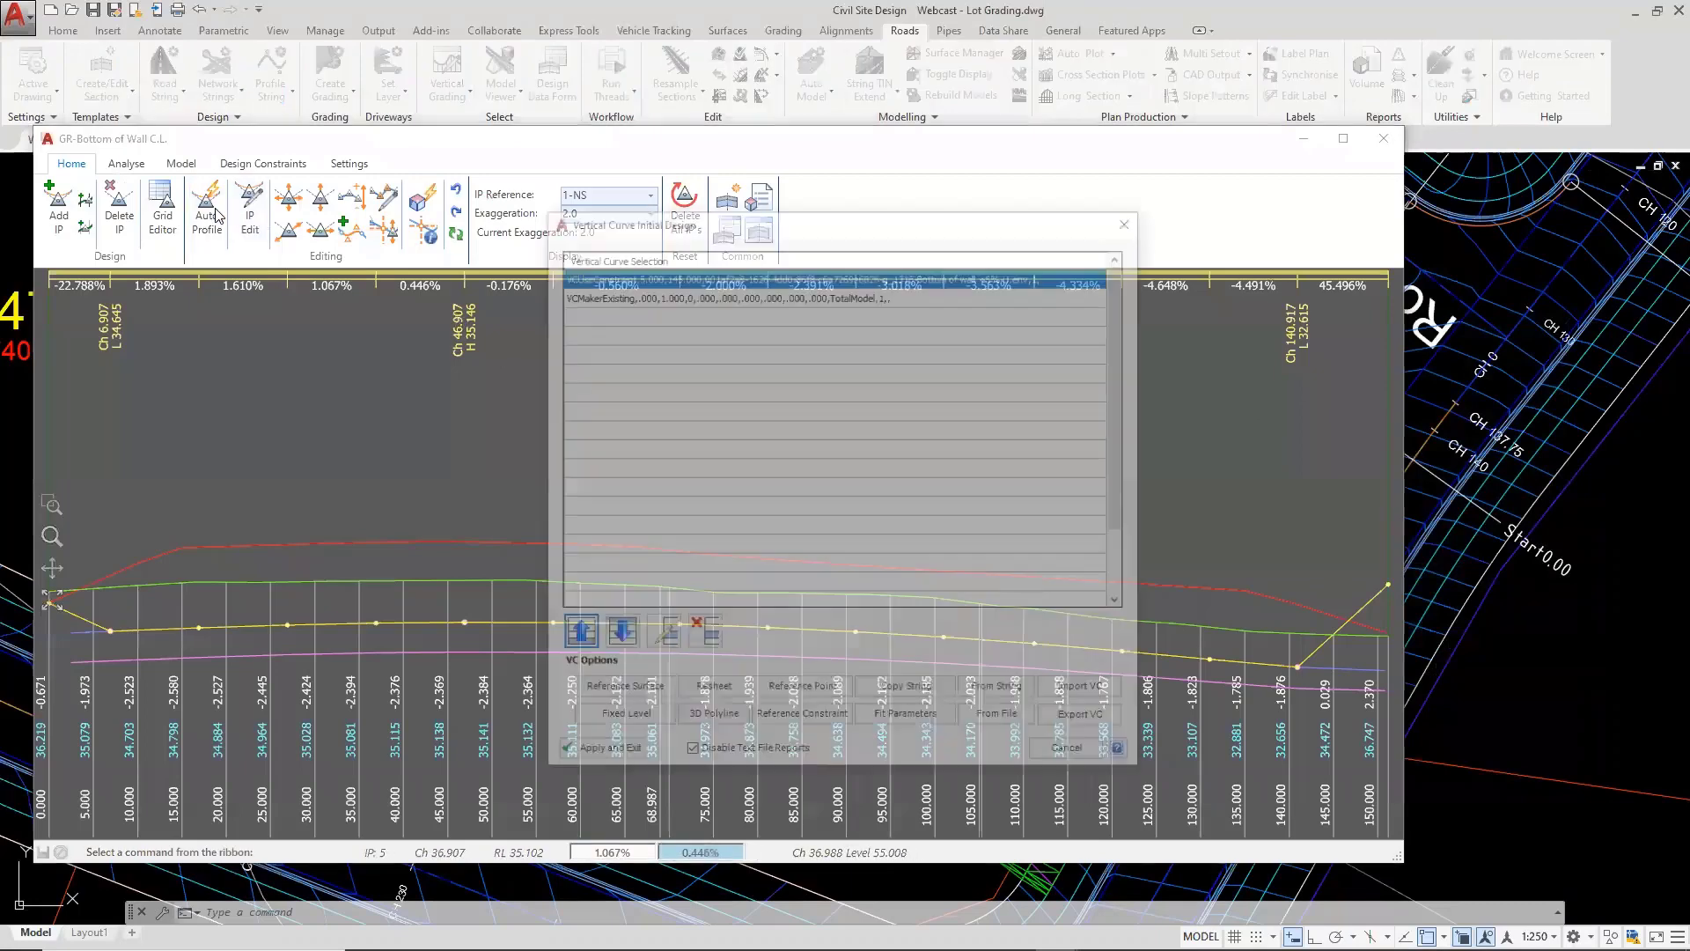
Reference the bottom of wall profile to surface Road 1 - Right Side from chainage 150.1 to 10000, apply it and close the profile
click(621, 691)
text(150)
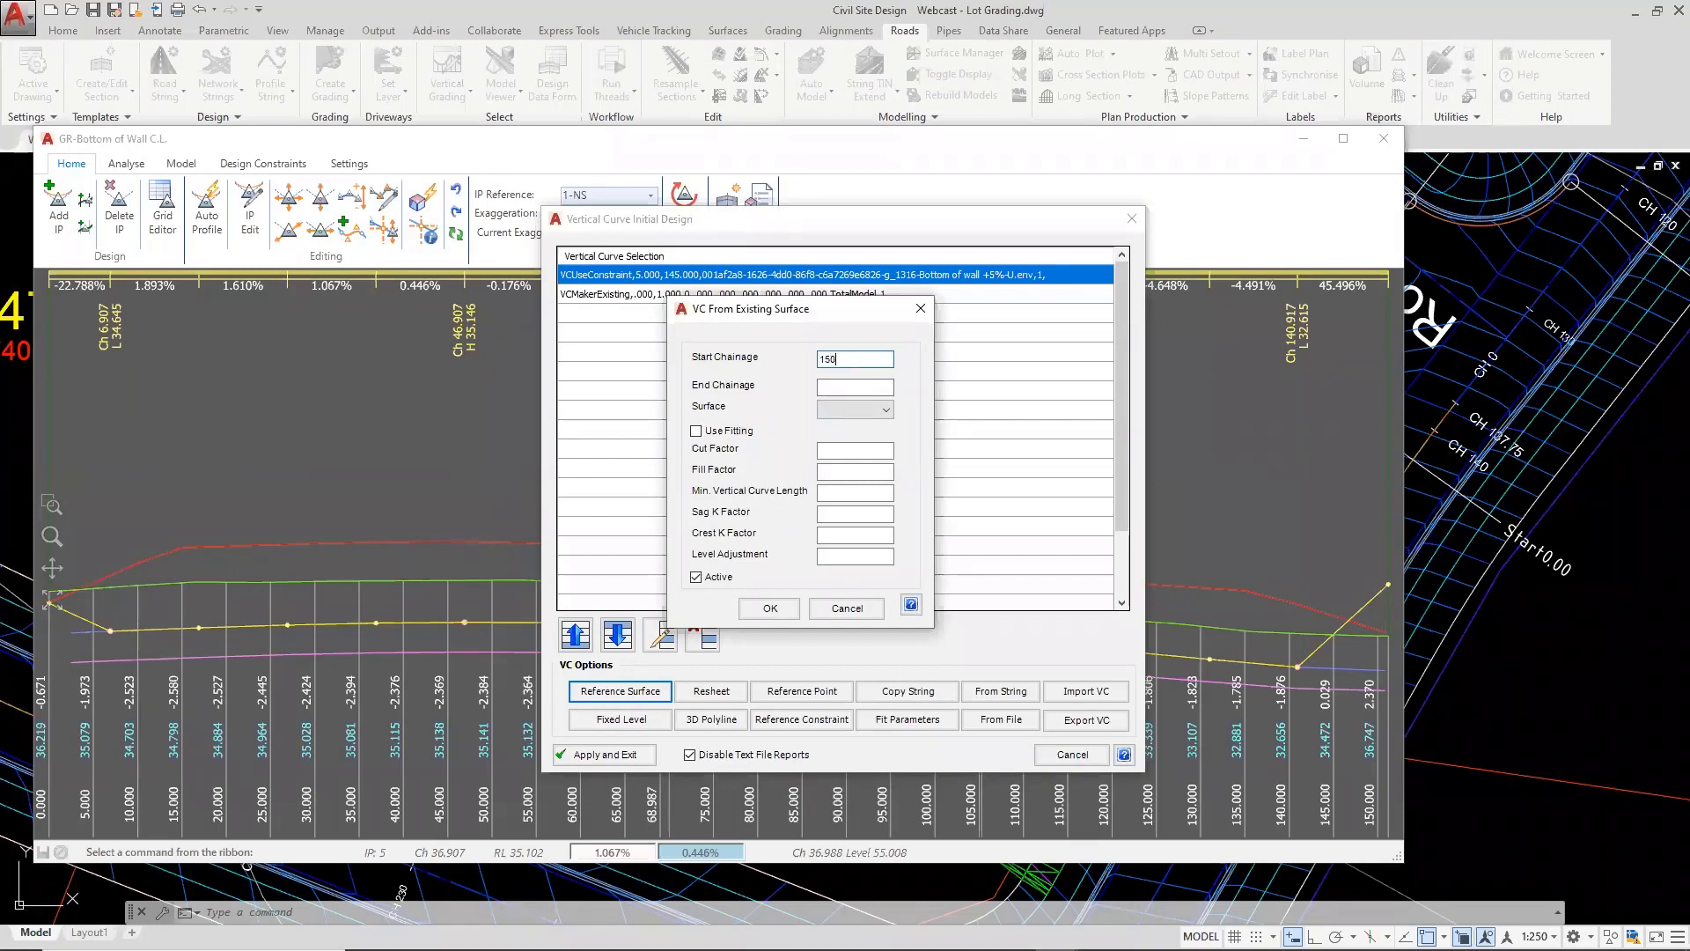
text(.110000)
click(883, 409)
click(886, 549)
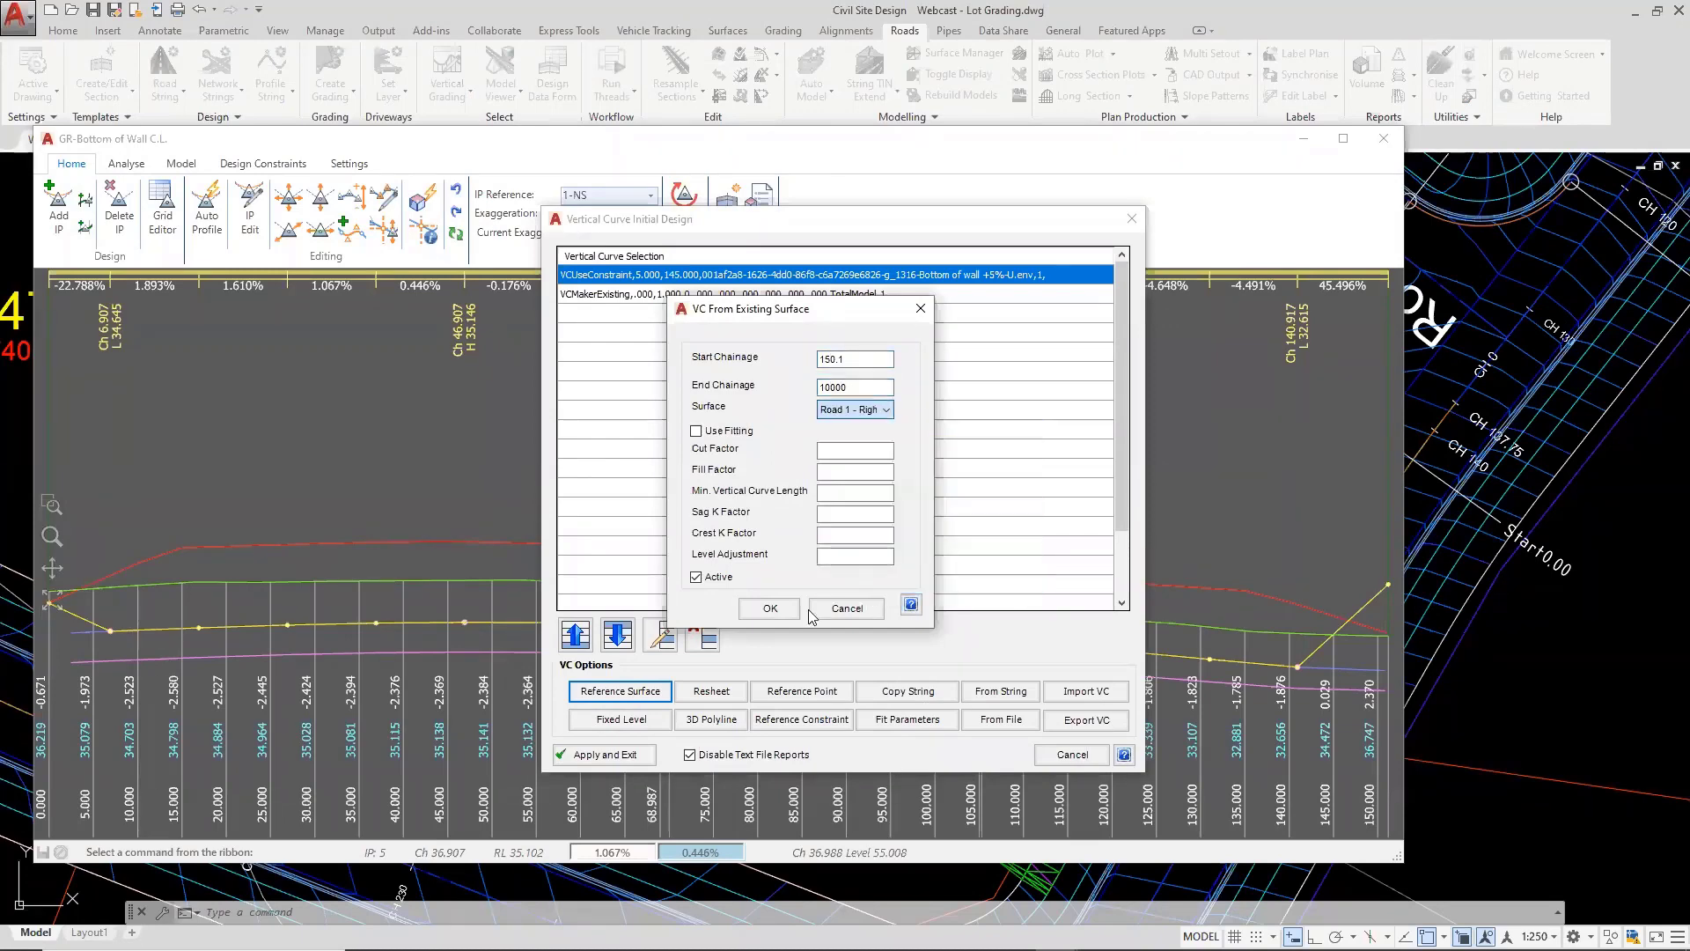
click(771, 608)
click(627, 764)
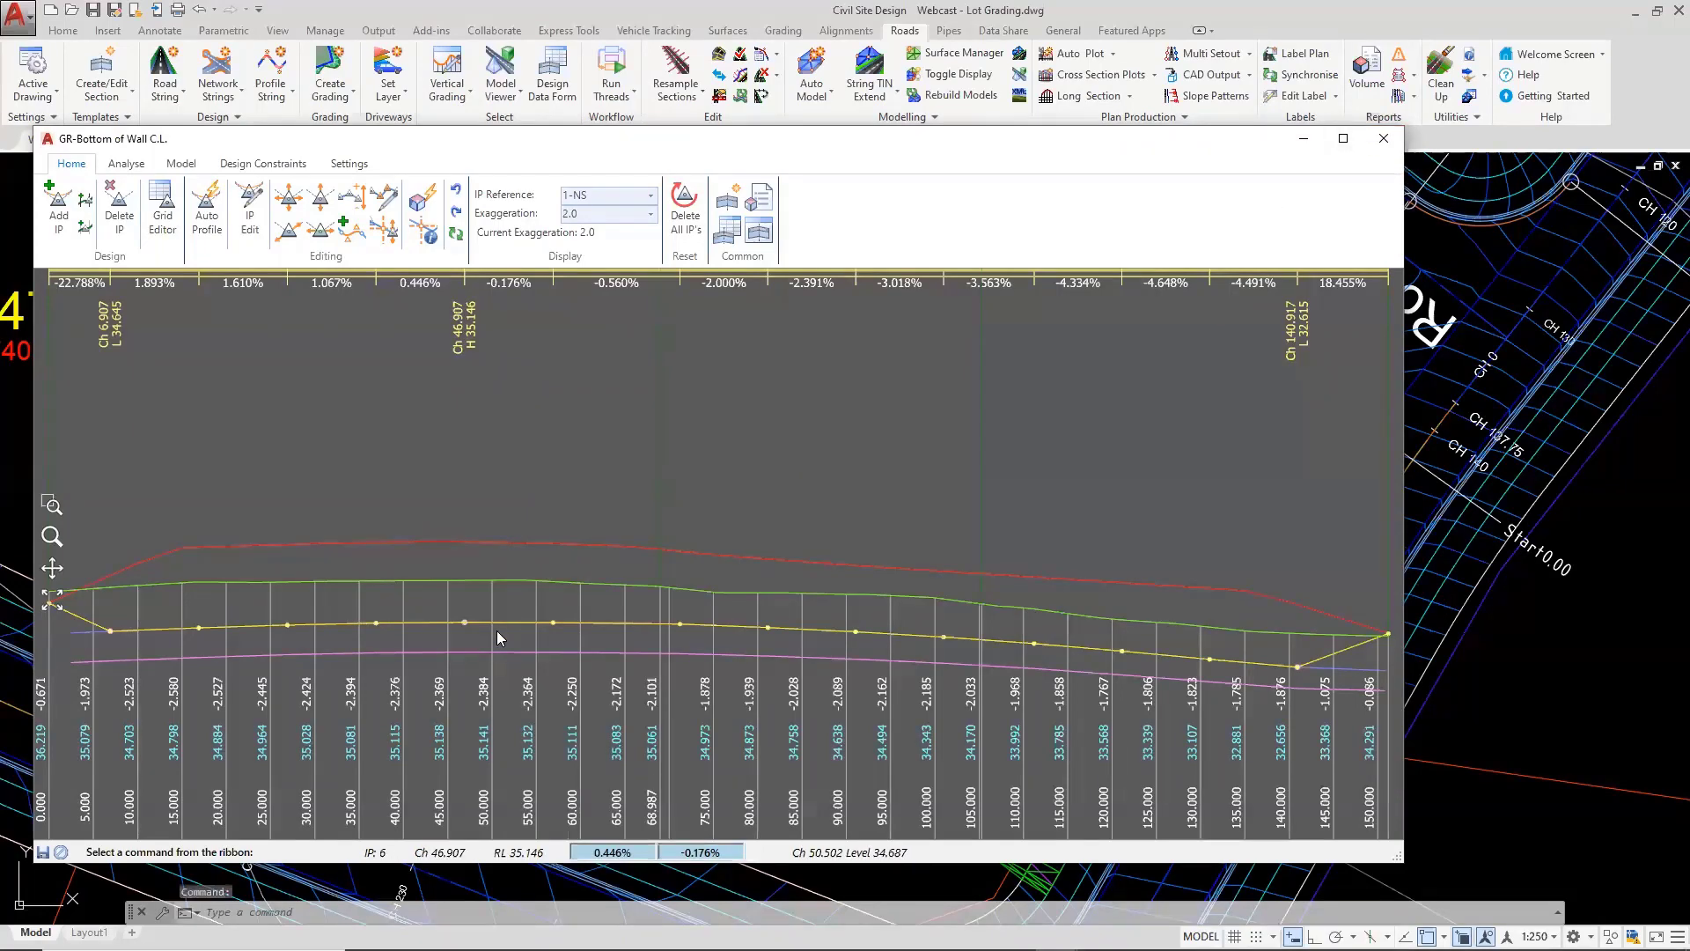
click(197, 631)
click(551, 623)
click(682, 628)
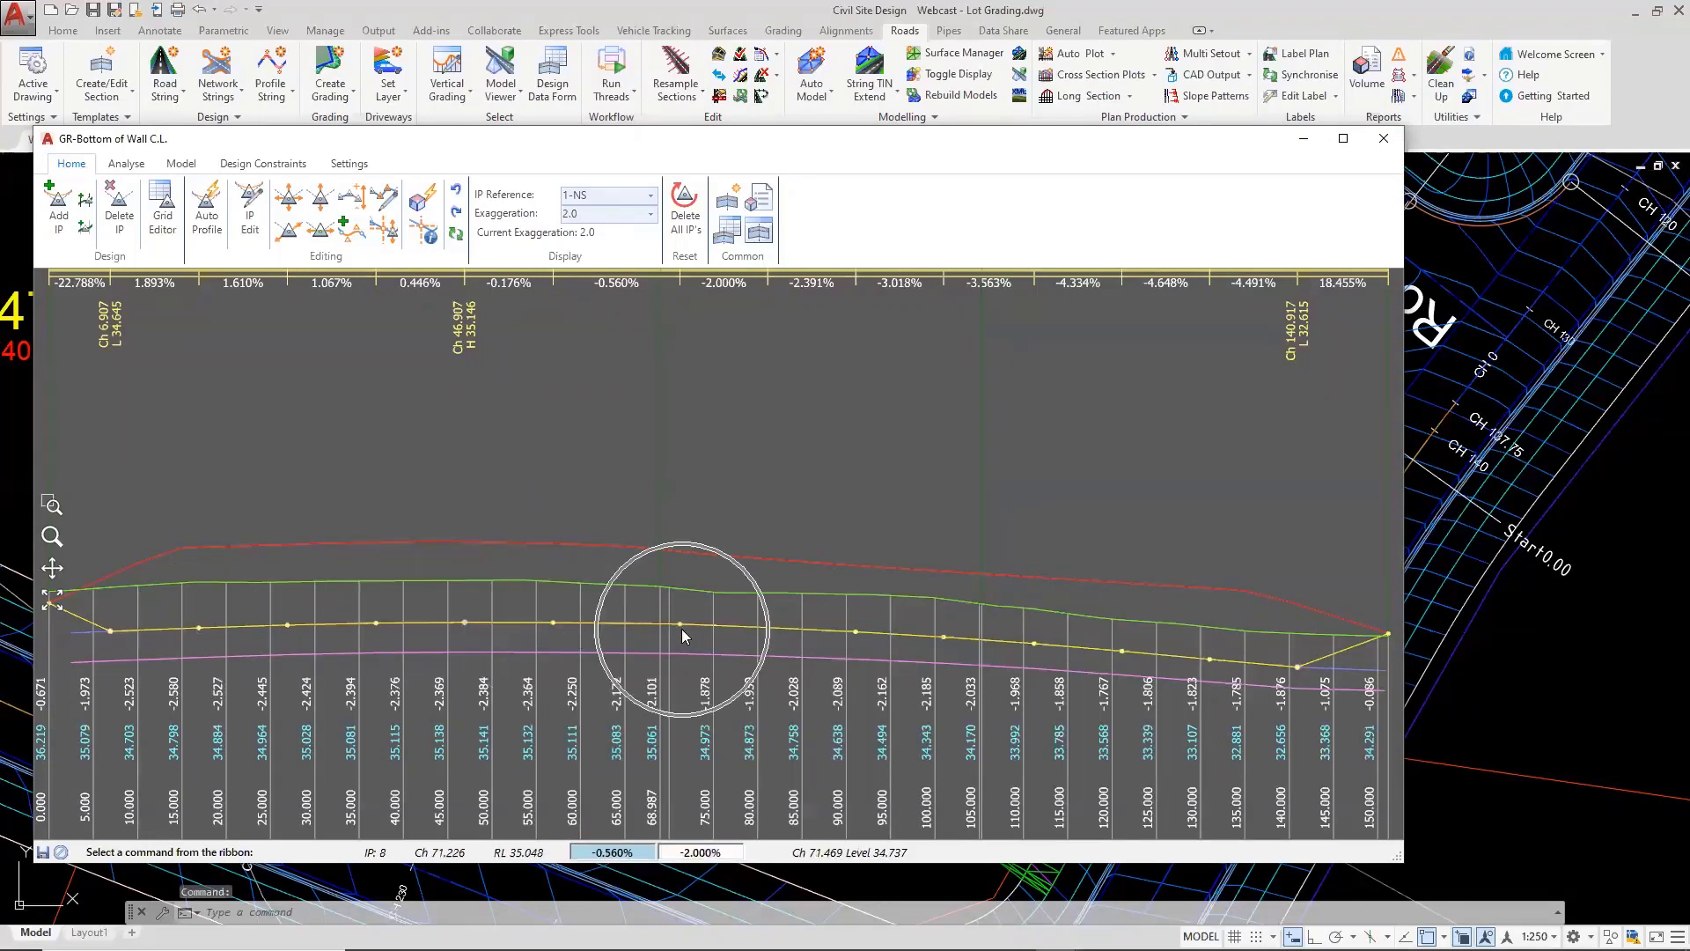
click(1381, 147)
Turn off object snap and open the vertical grading of the Road 2 alignment
scroll(762, 624, down, 6)
middle_drag(415, 325, 445, 388)
scroll(516, 526, up, 2)
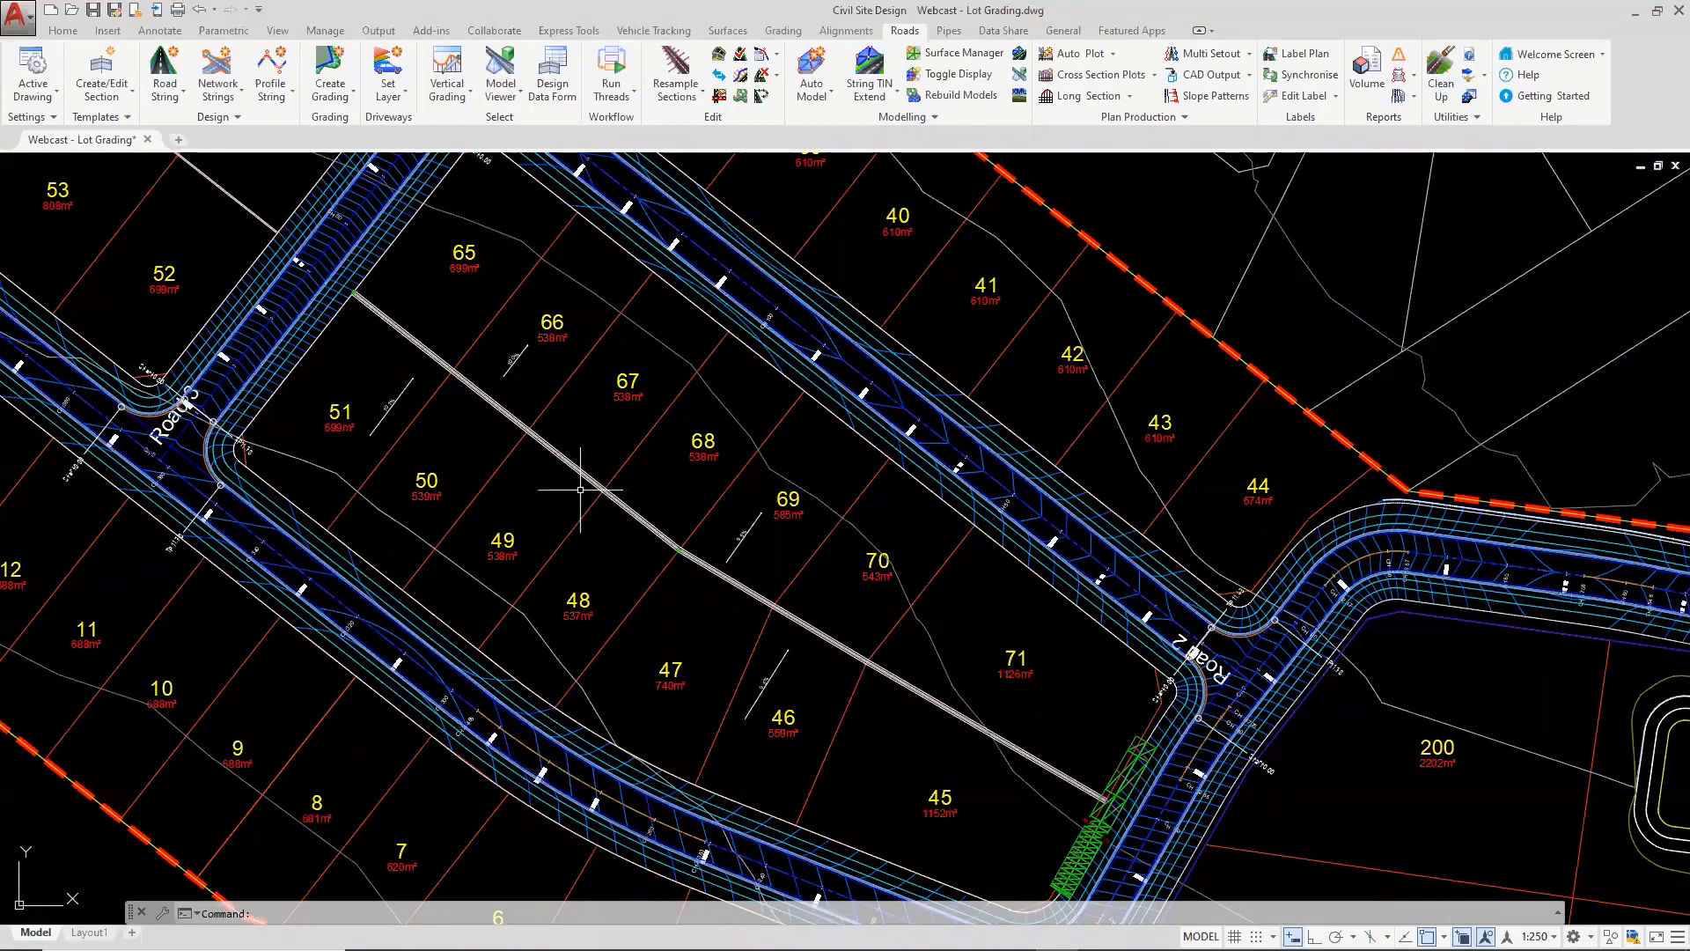
click(450, 72)
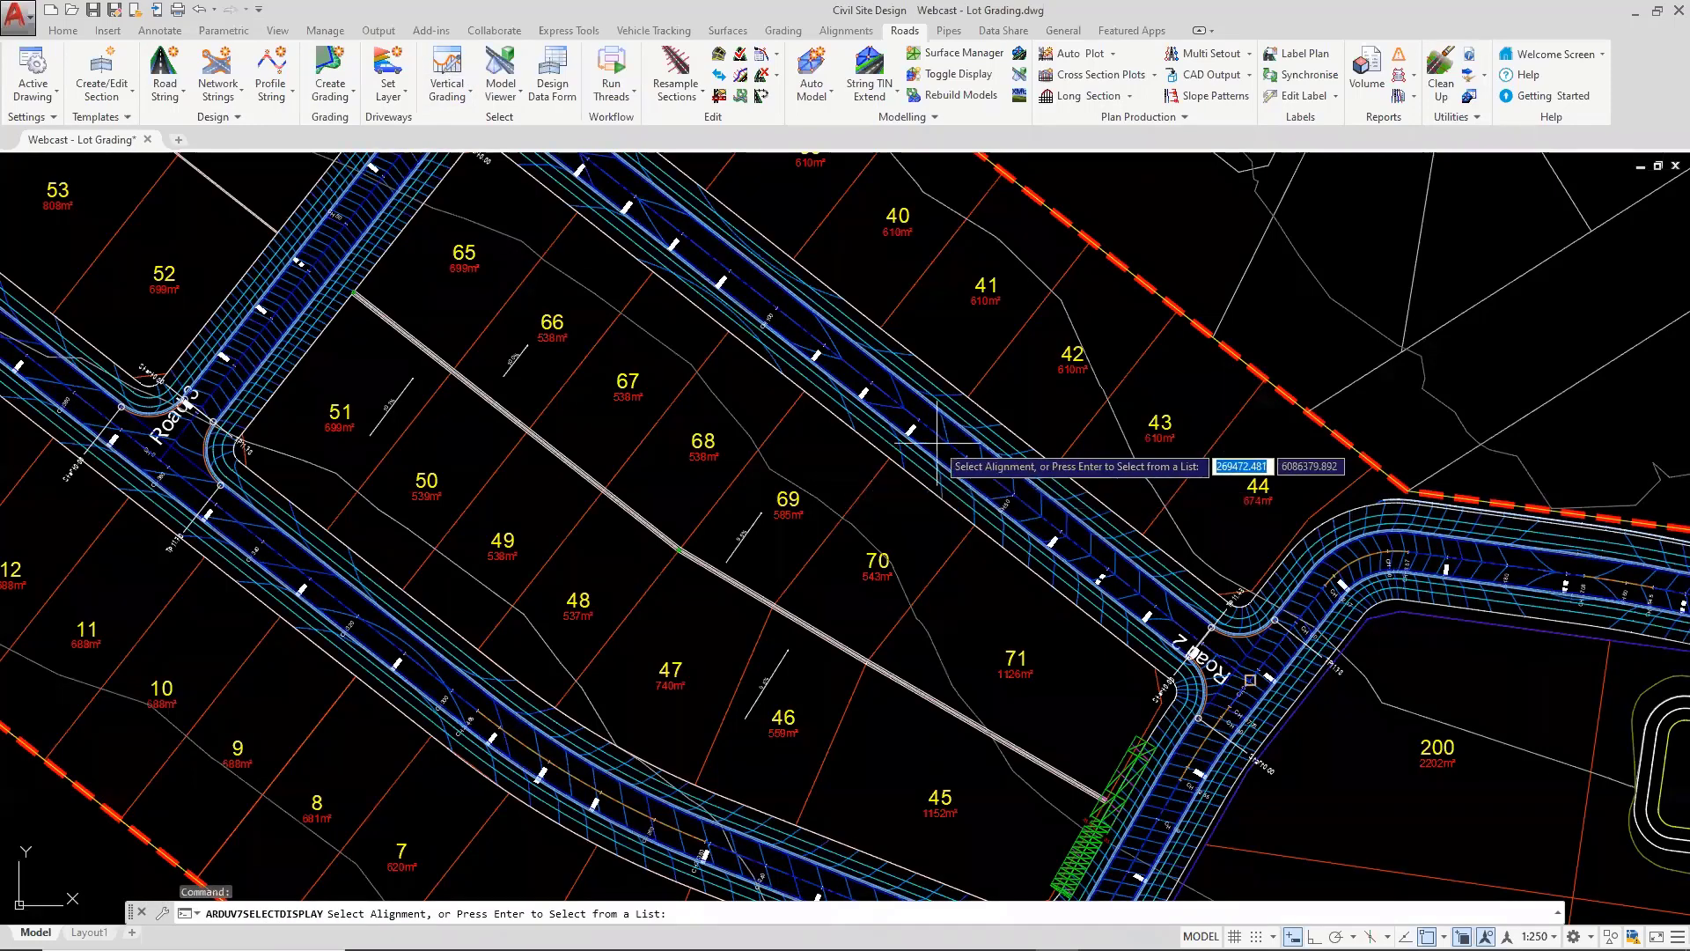
key(F3)
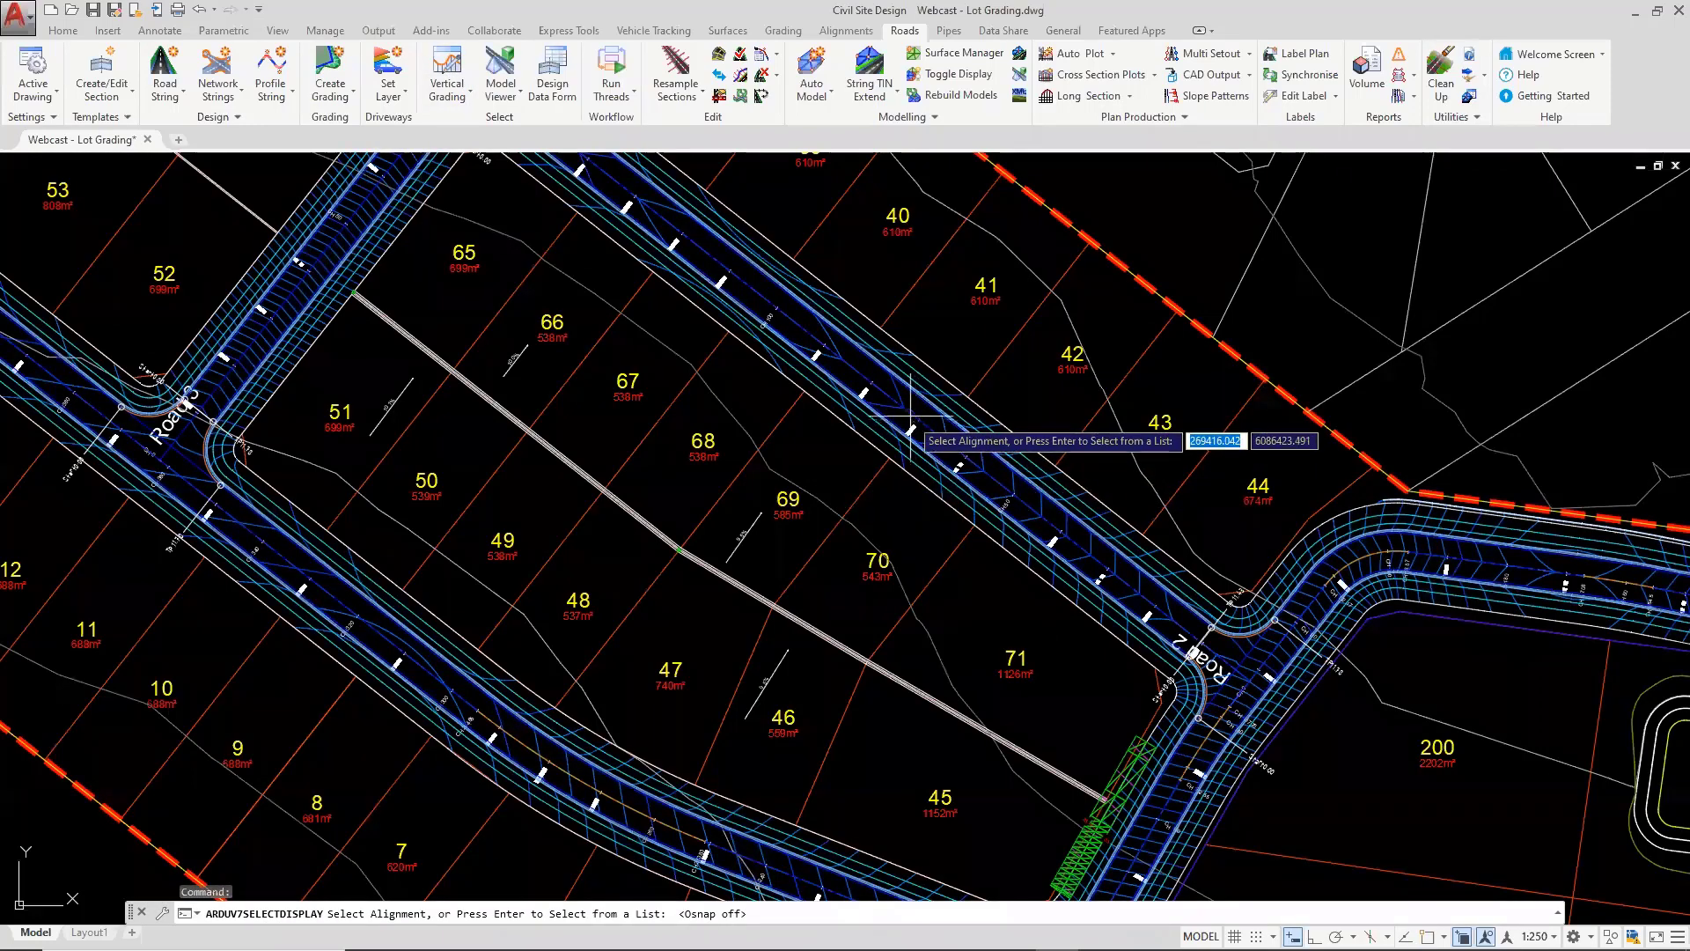
click(907, 412)
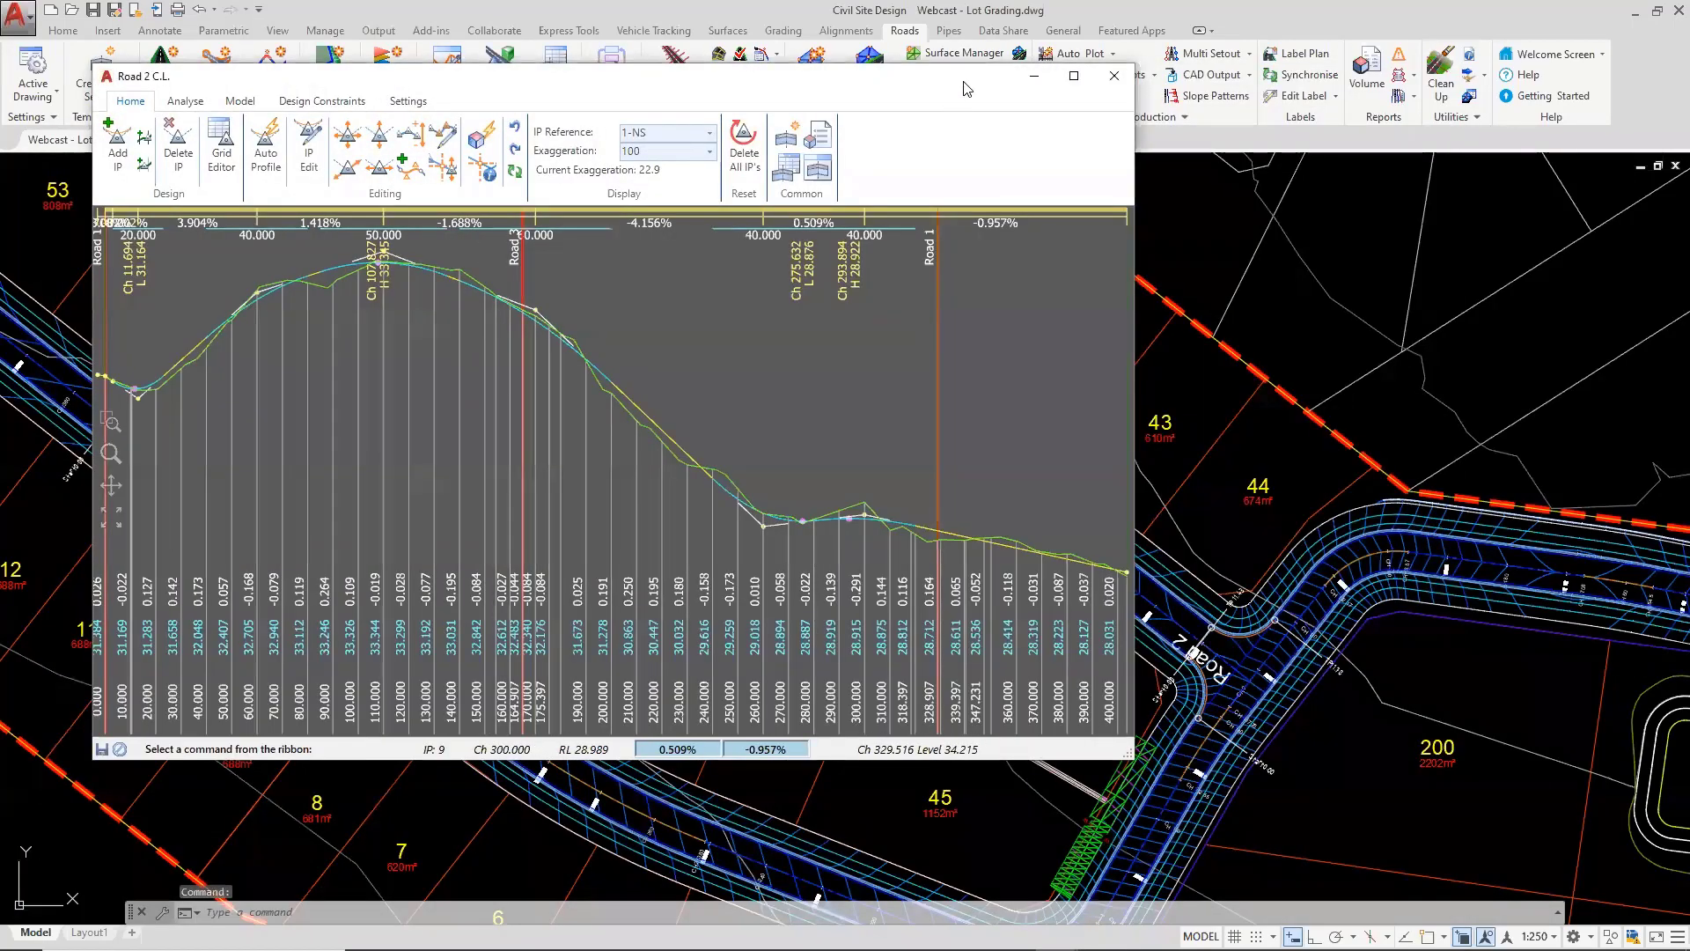
Raise all IPs of the Road 2 profile by a level difference of 0.5 and close the profile
drag(967, 88, 1484, 197)
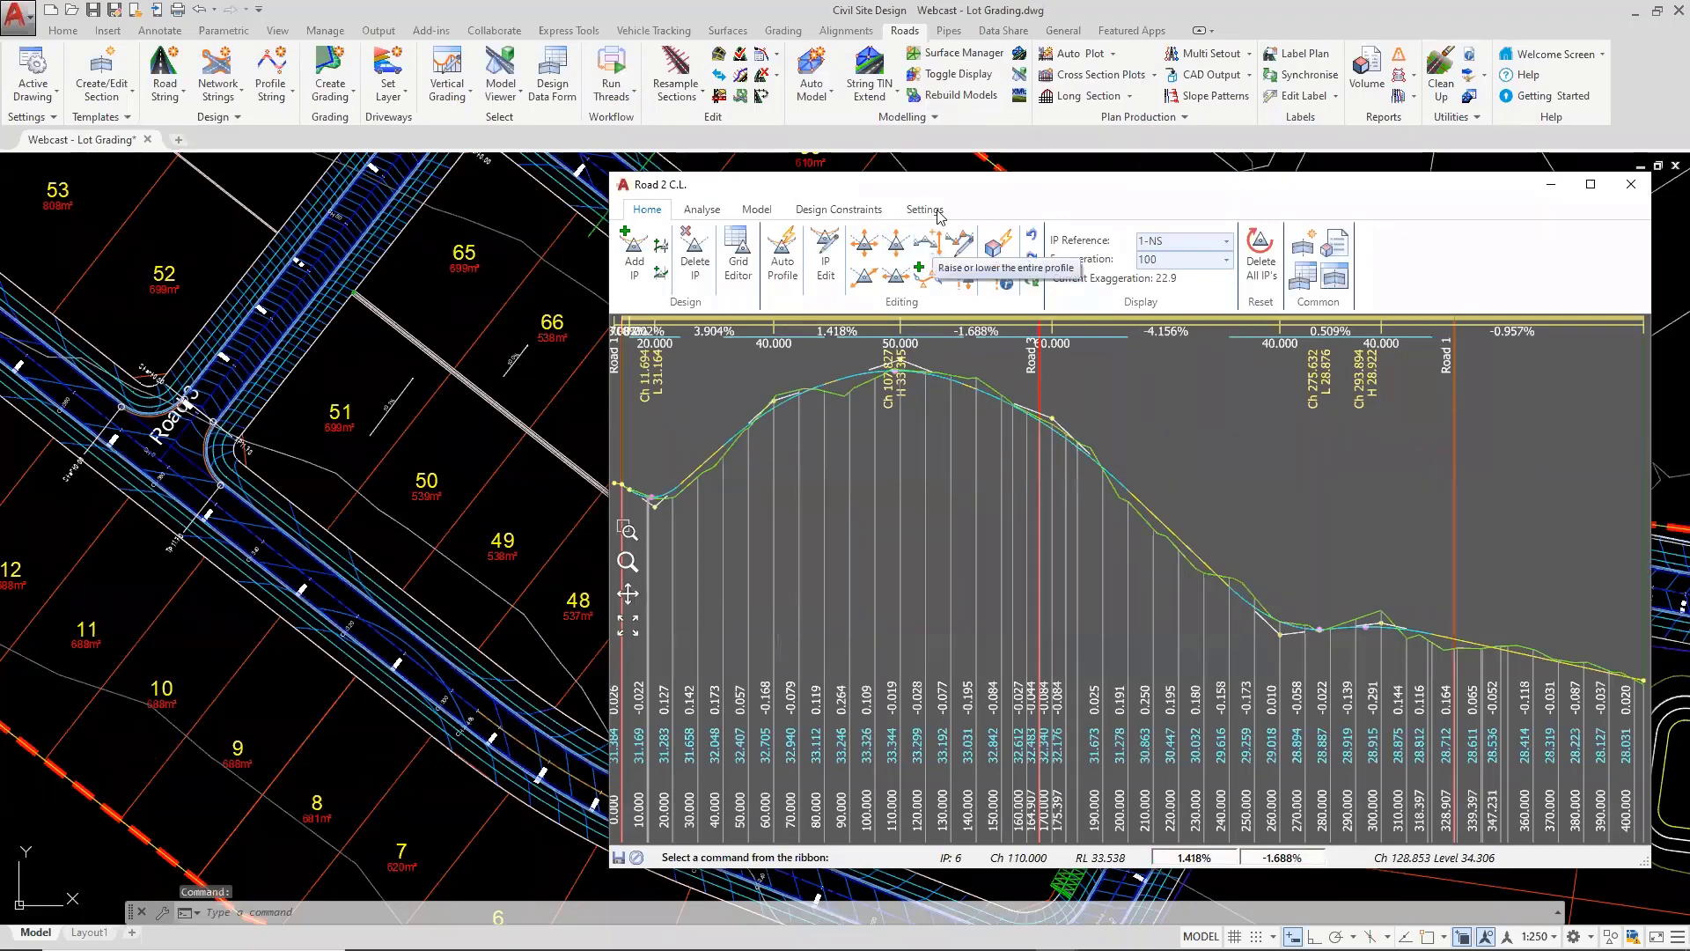
drag(959, 197, 1384, 241)
scroll(464, 297, down, 2)
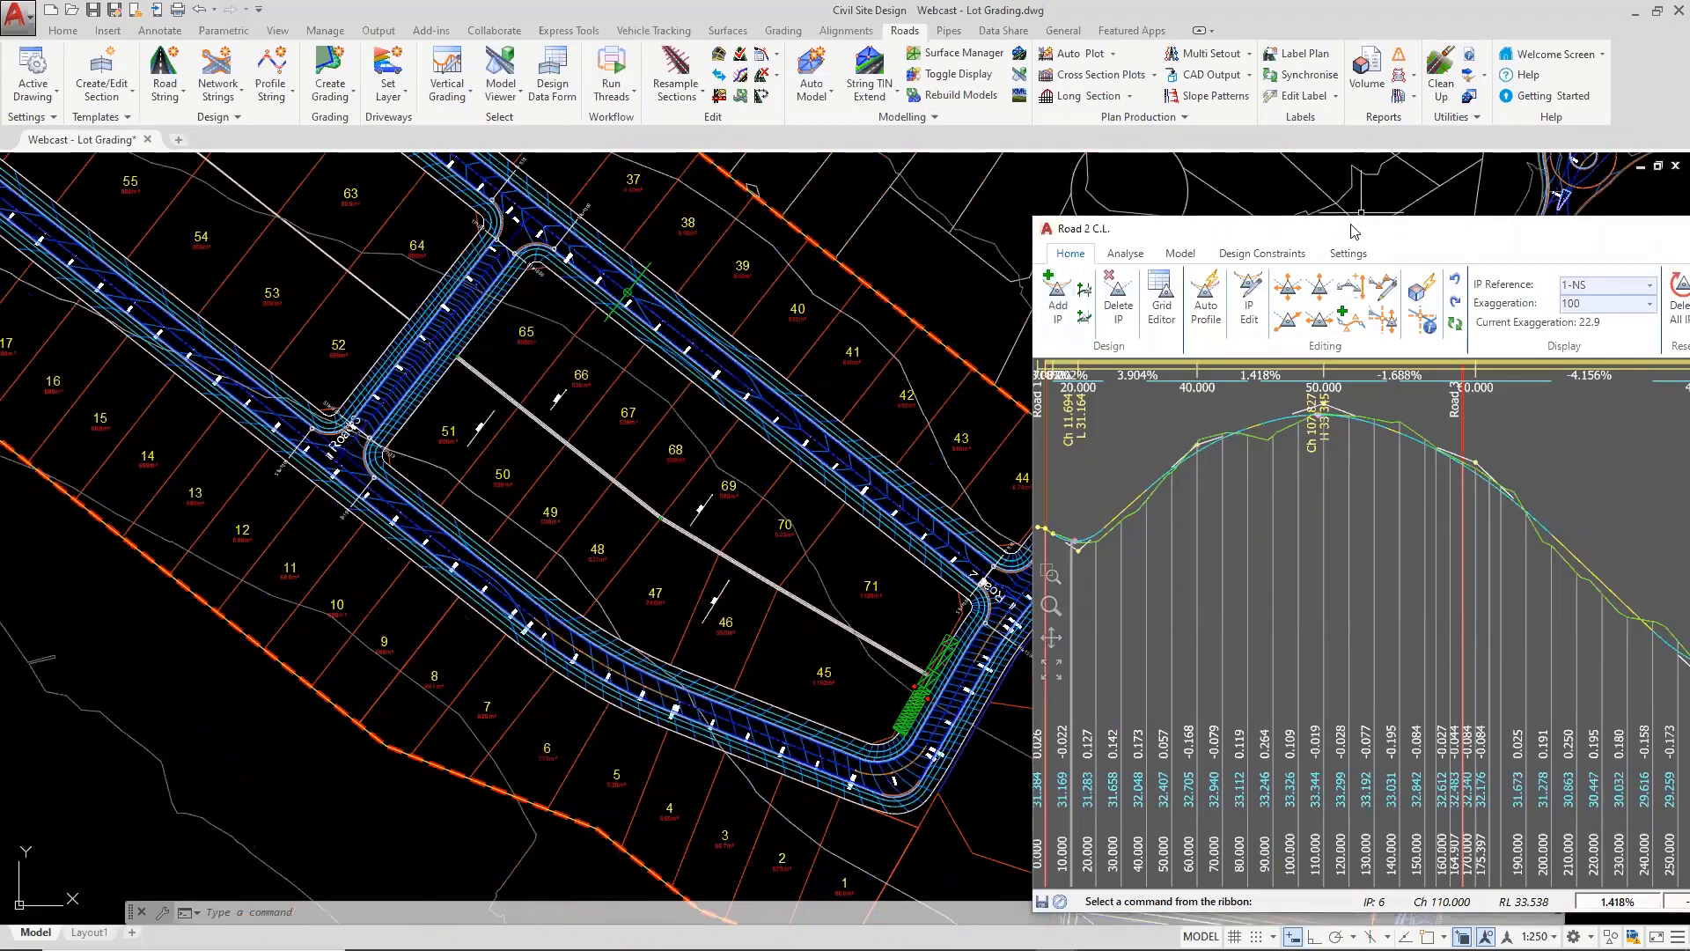
drag(1354, 231, 935, 177)
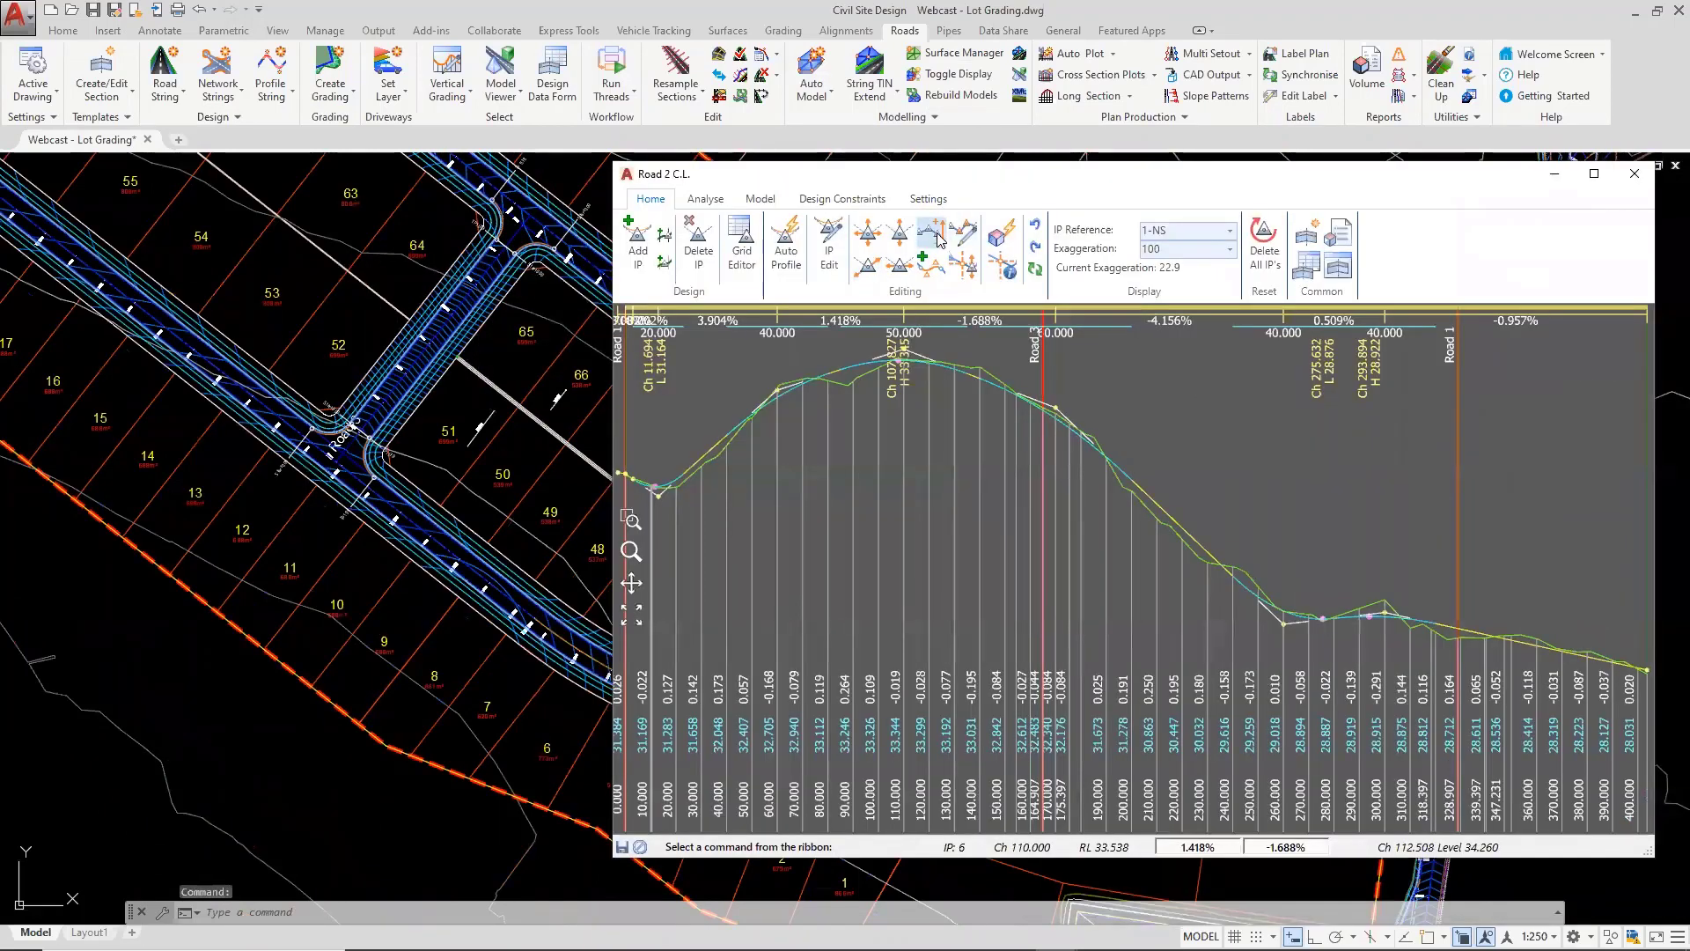
click(935, 236)
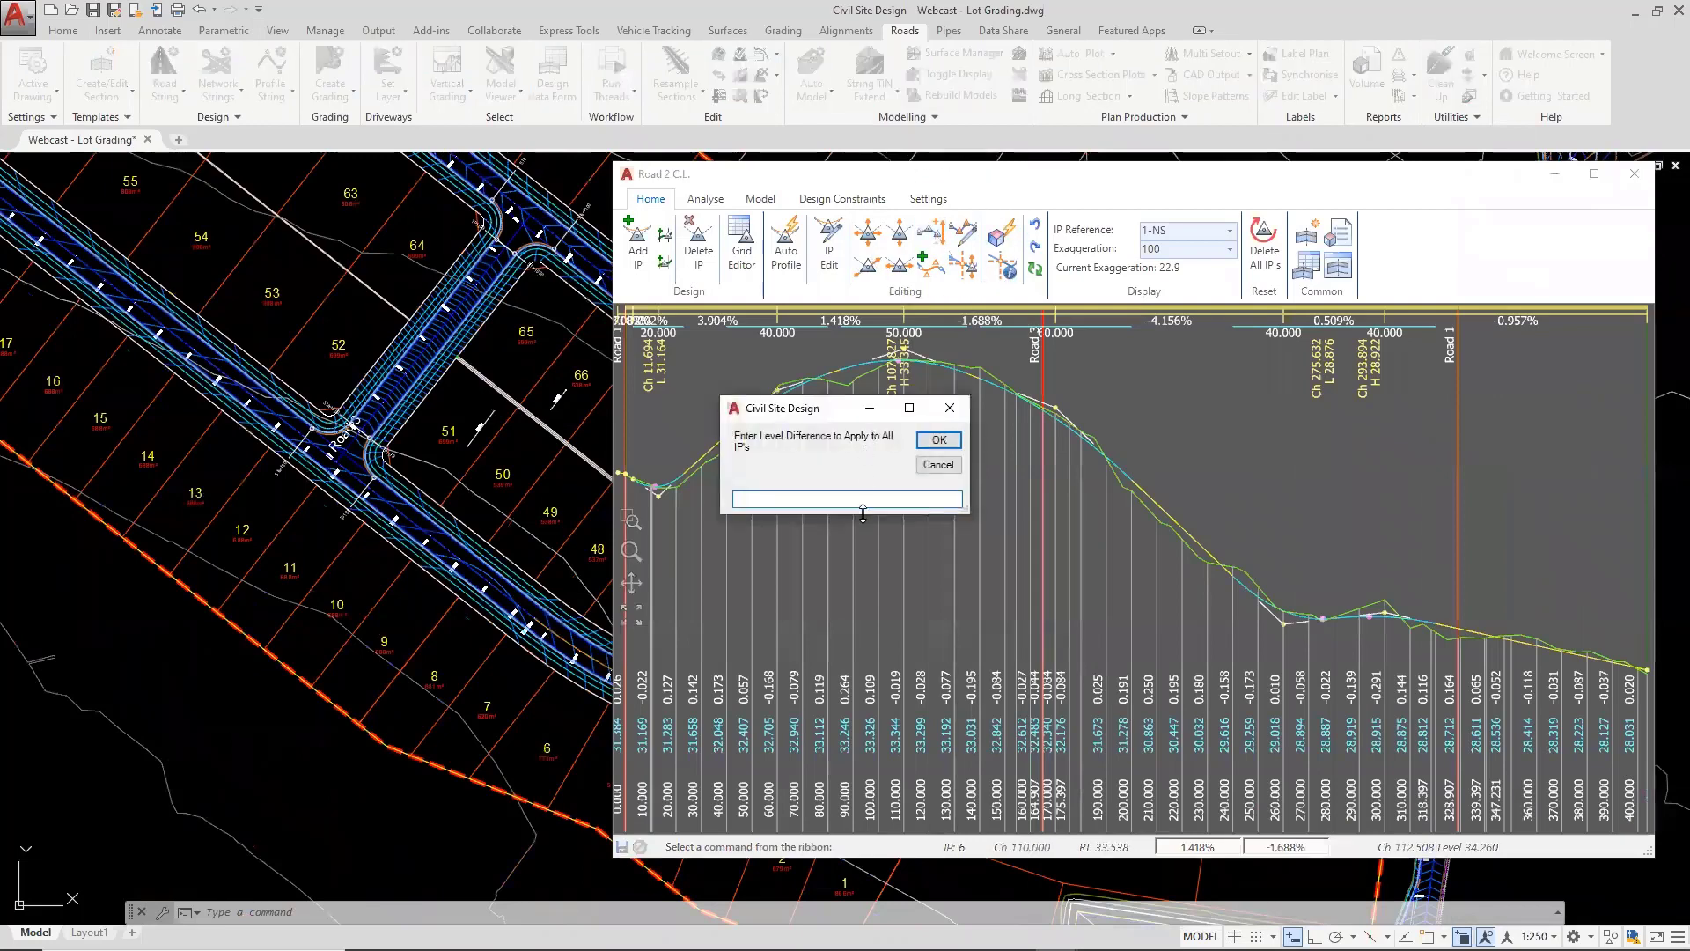
text(.5)
click(939, 440)
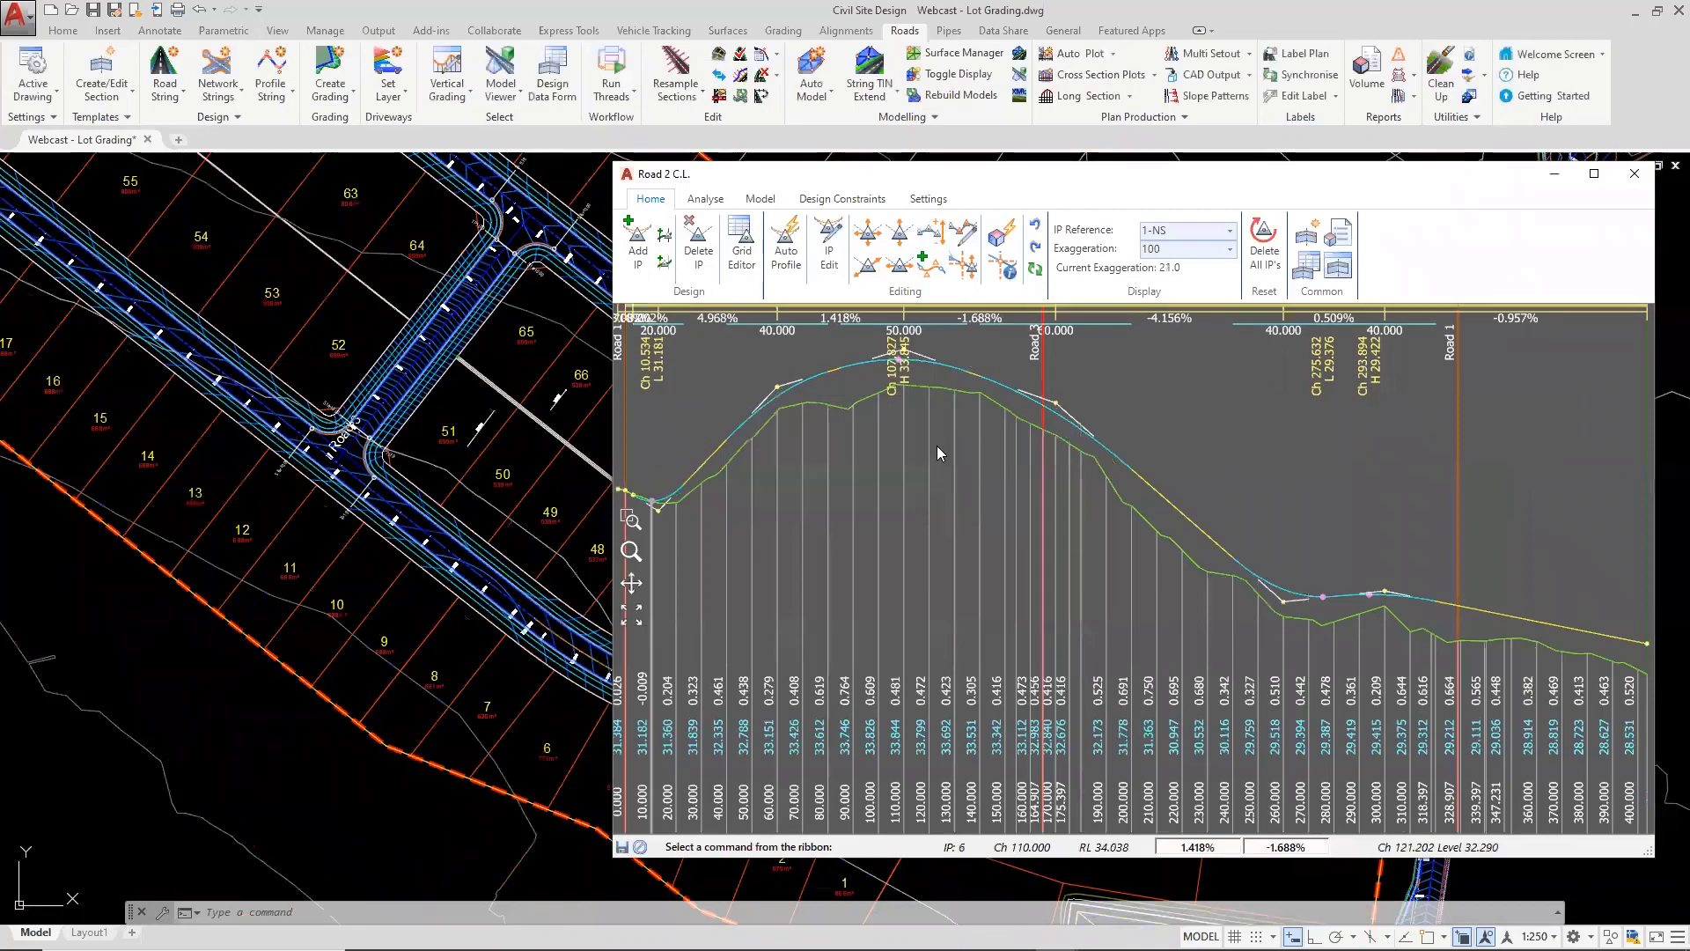
click(1633, 176)
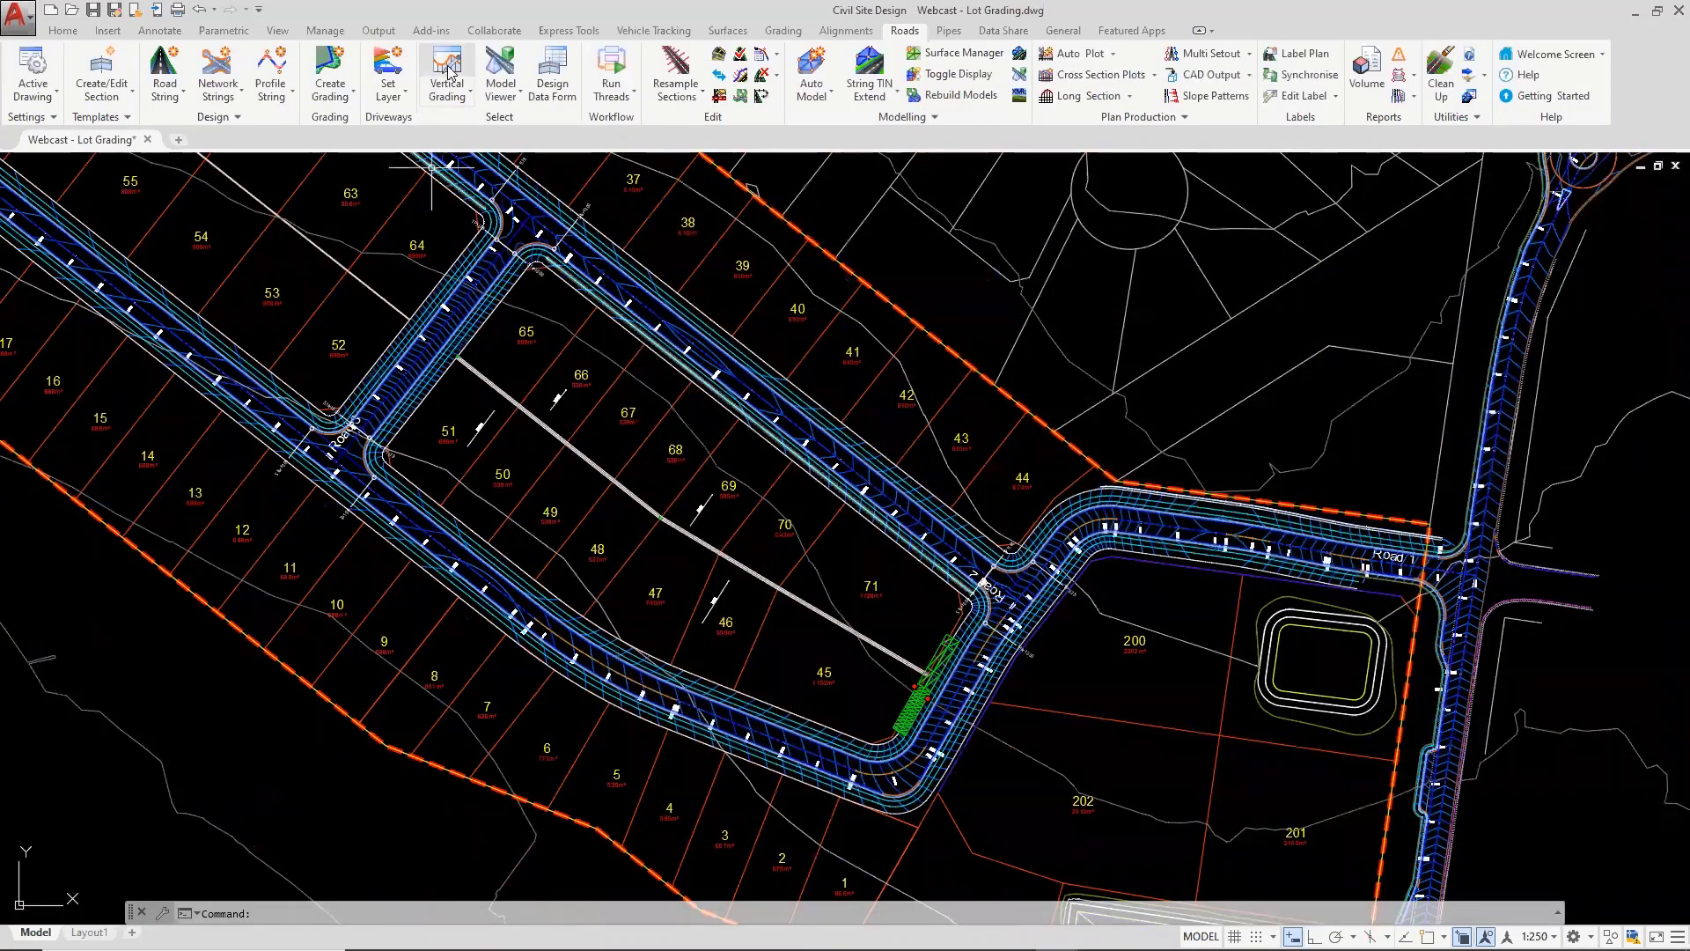
Recompute the GR-Bottom of Wall profile from its existing Auto Profile settings, inspect its start at chainage 0 and close the profile
click(563, 429)
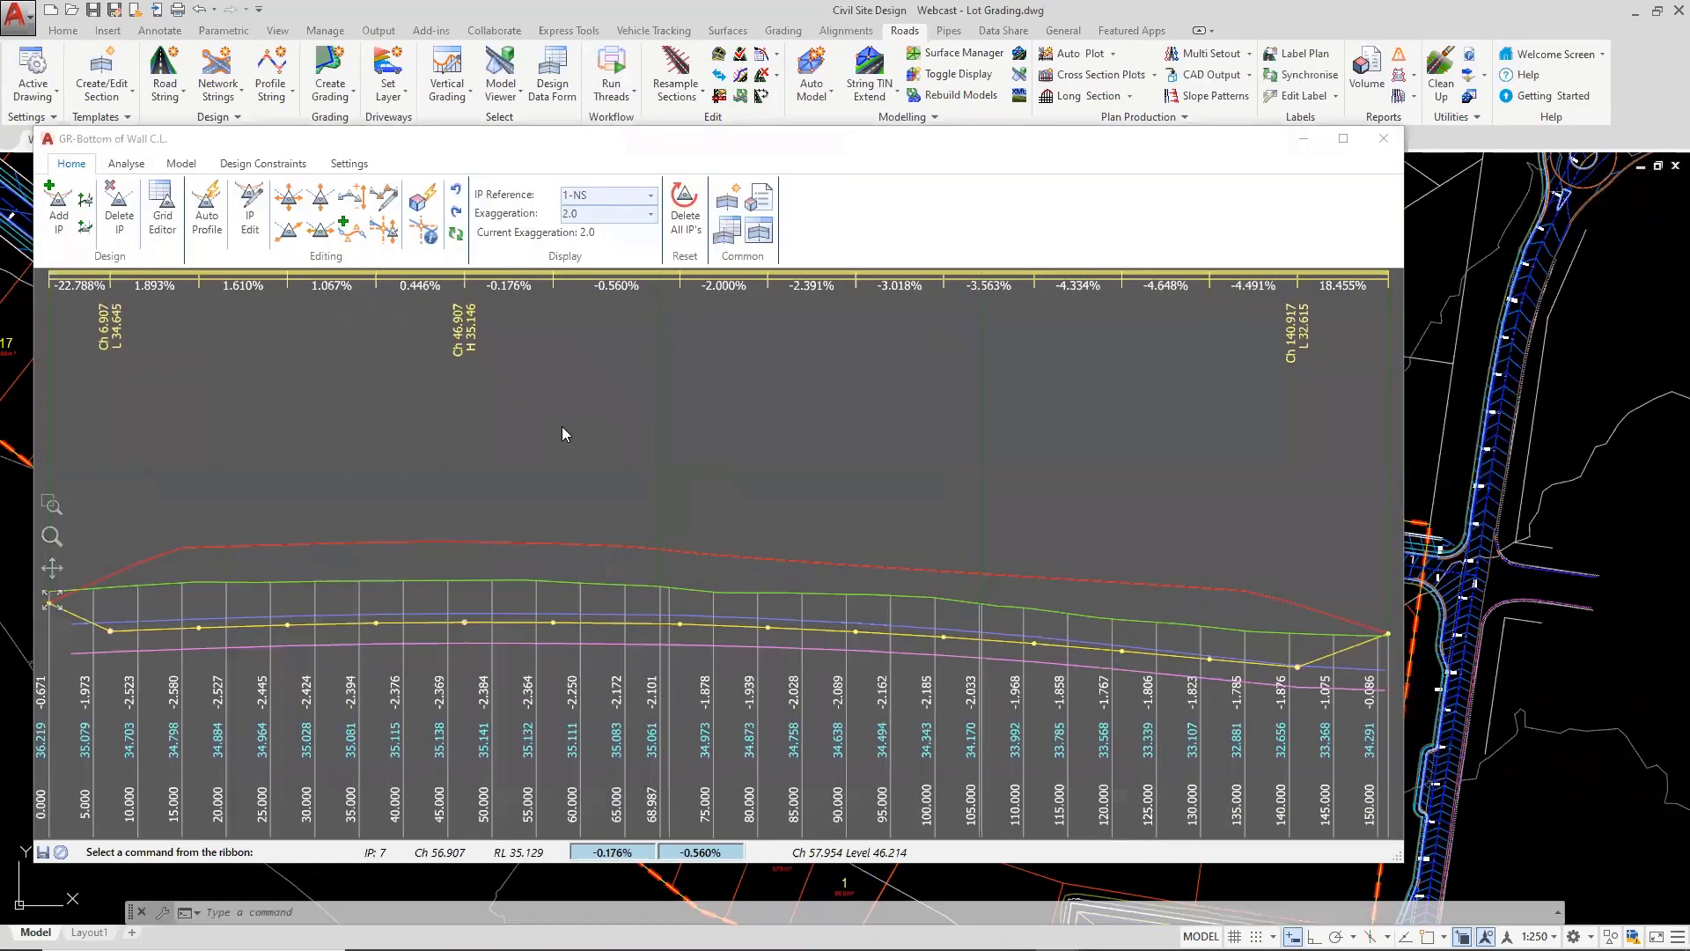
click(688, 618)
click(1298, 666)
click(210, 220)
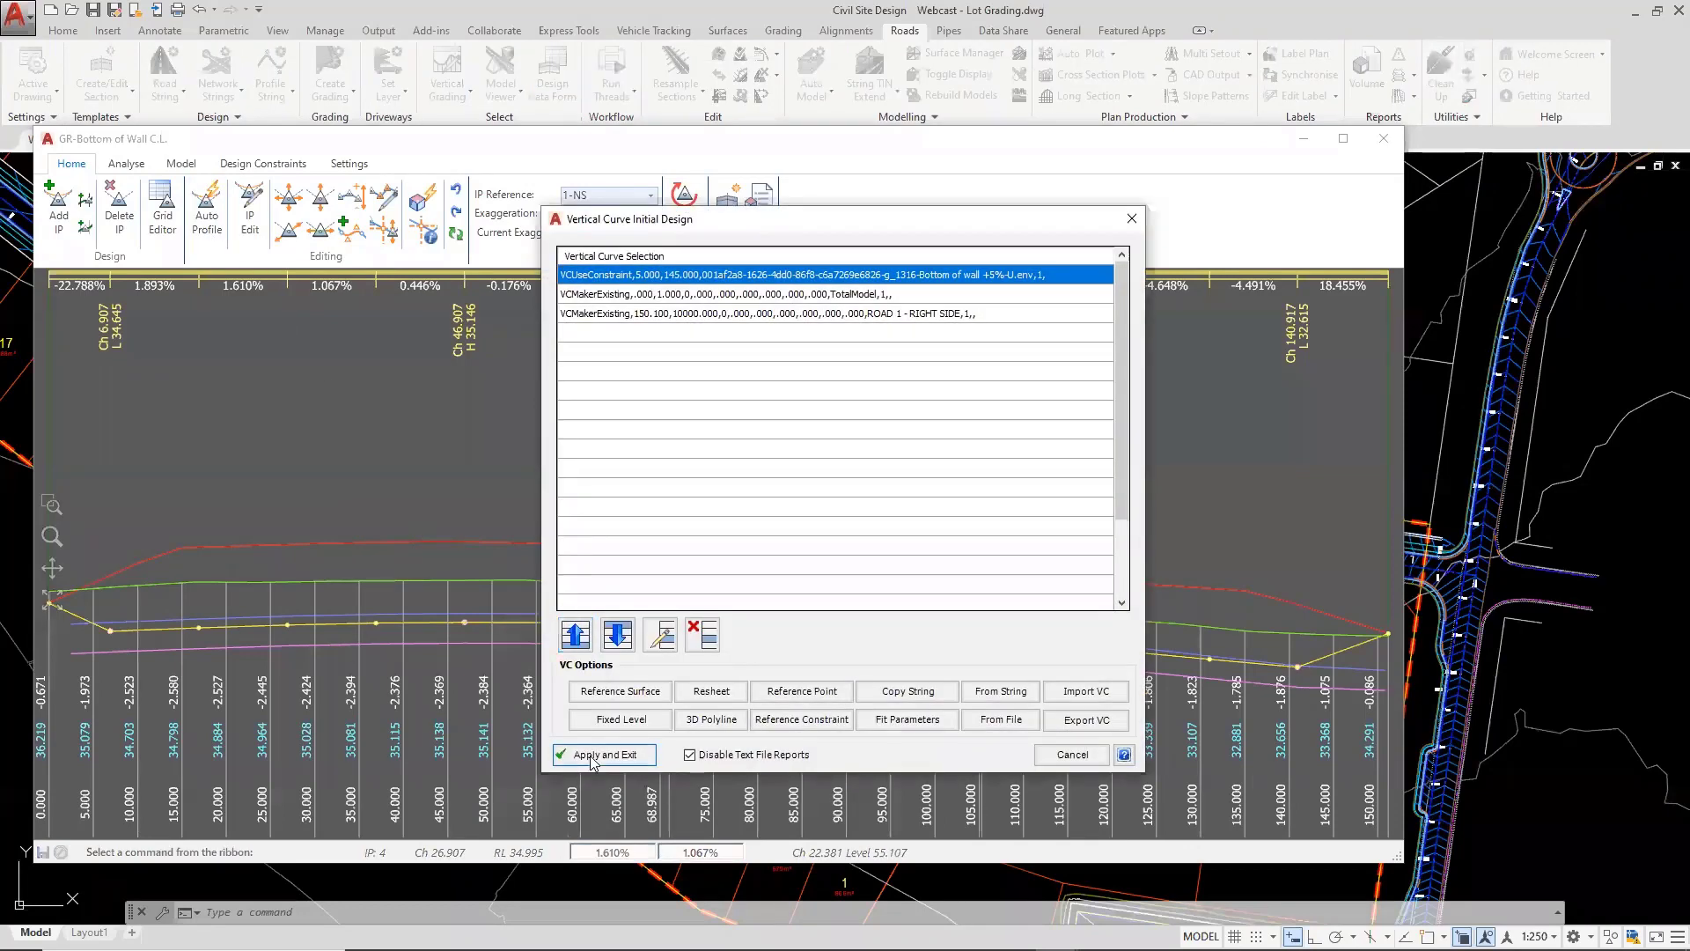
click(590, 753)
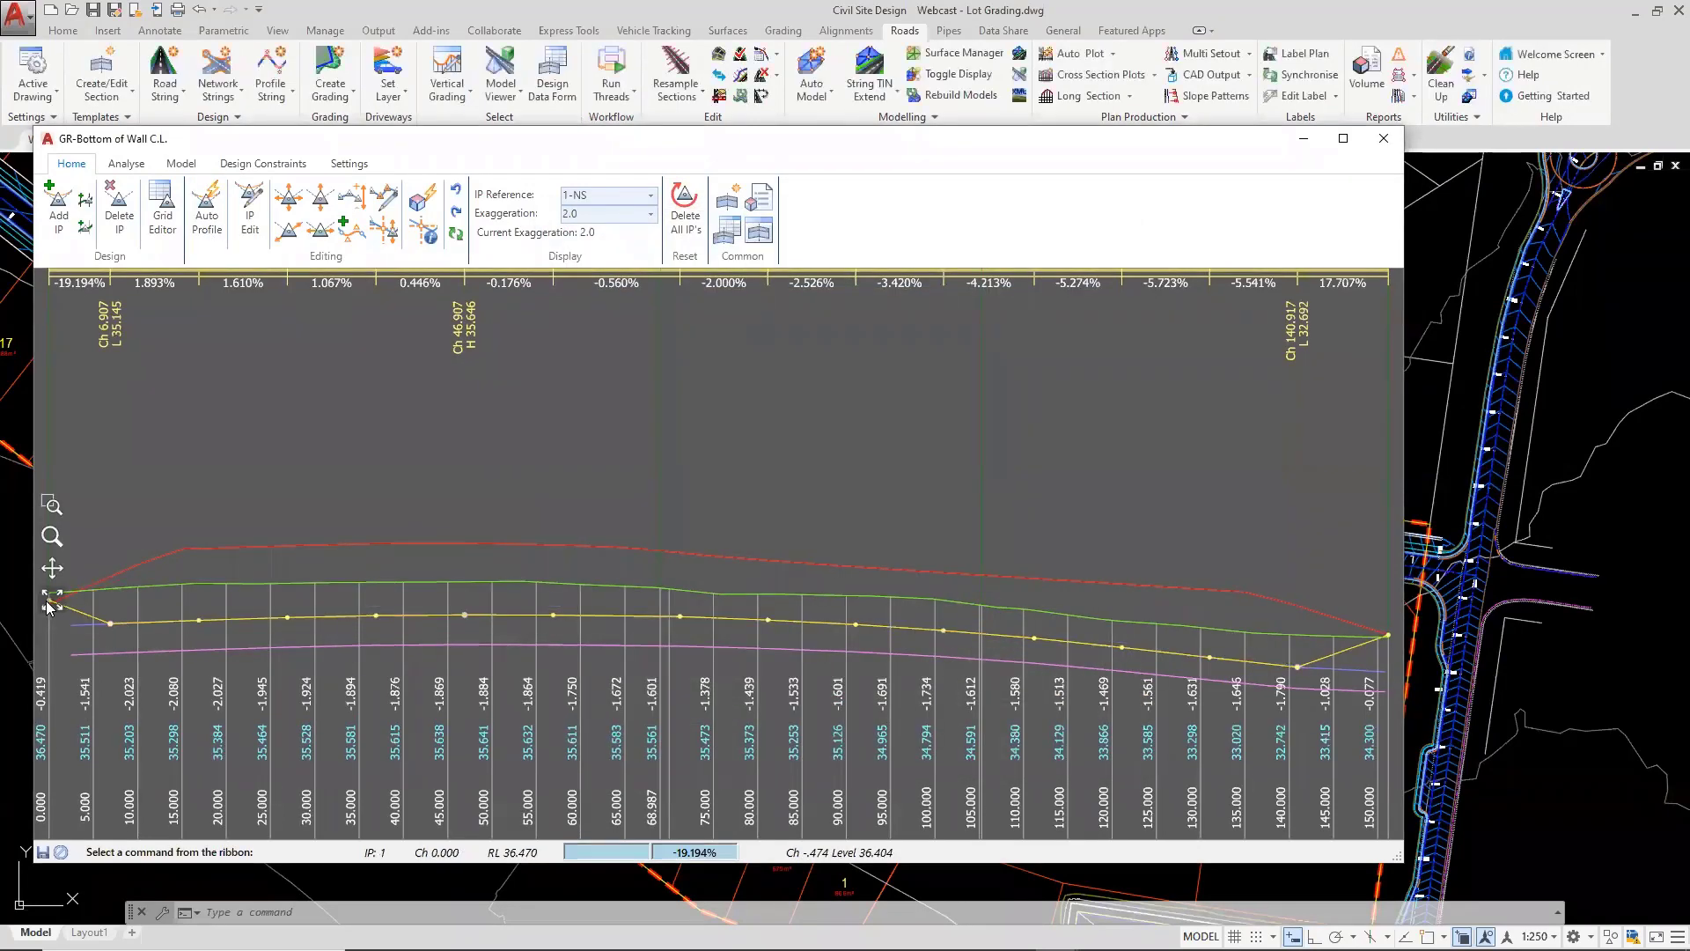
scroll(305, 619, up, 3)
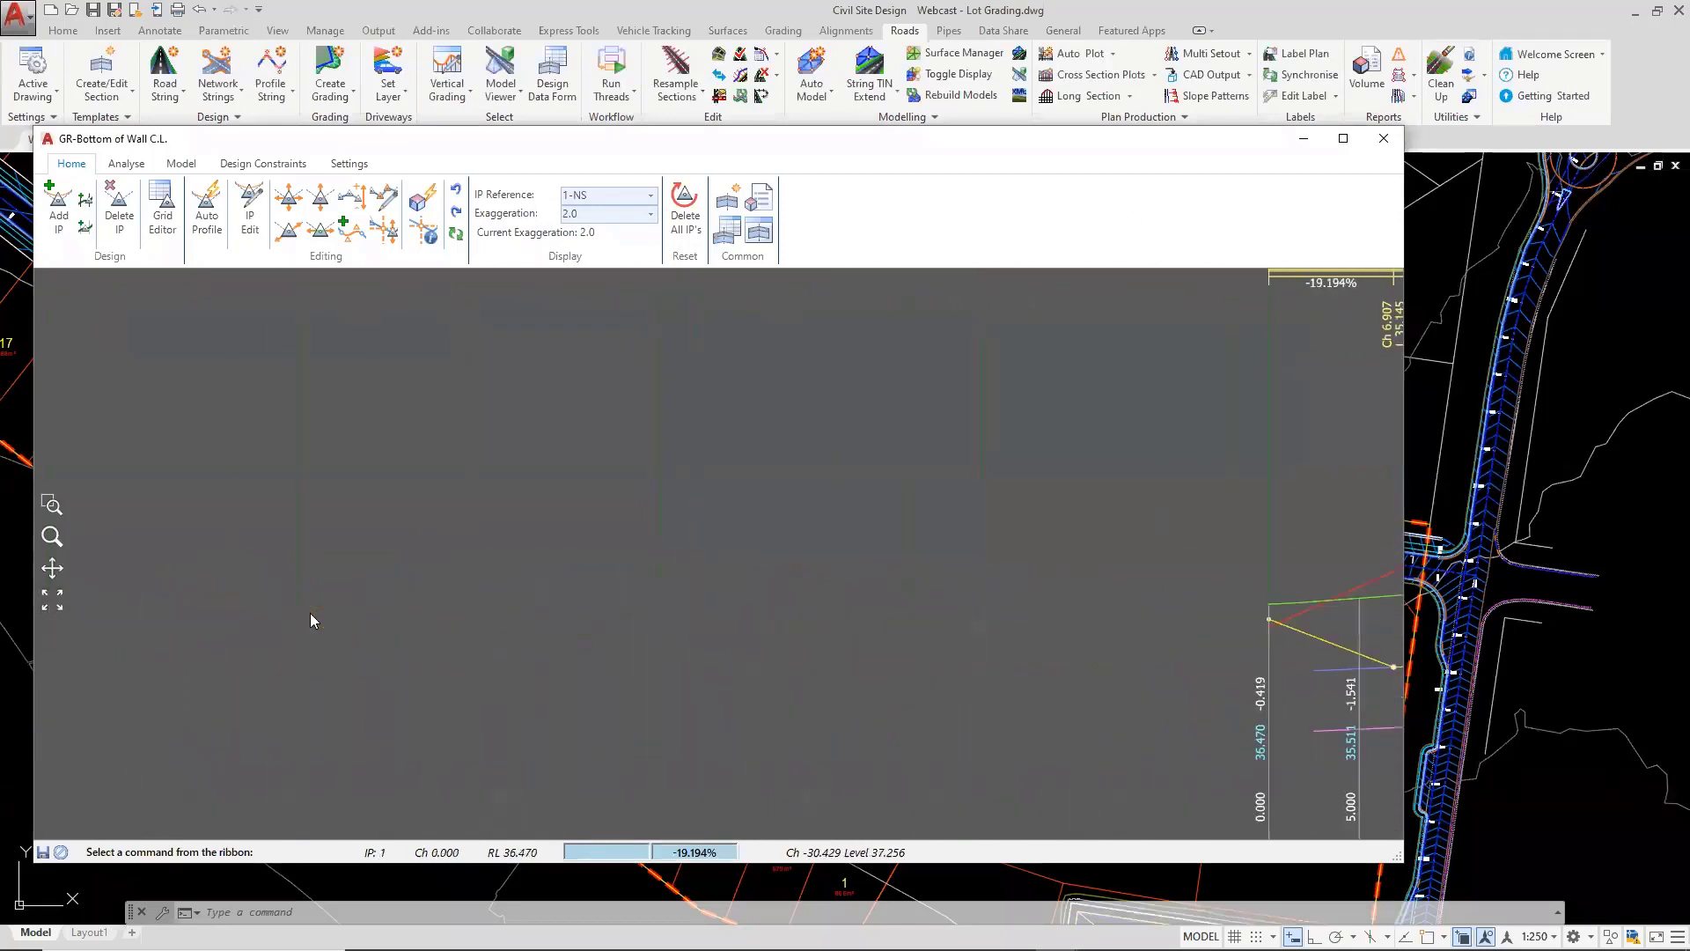
middle_drag(844, 628, 646, 625)
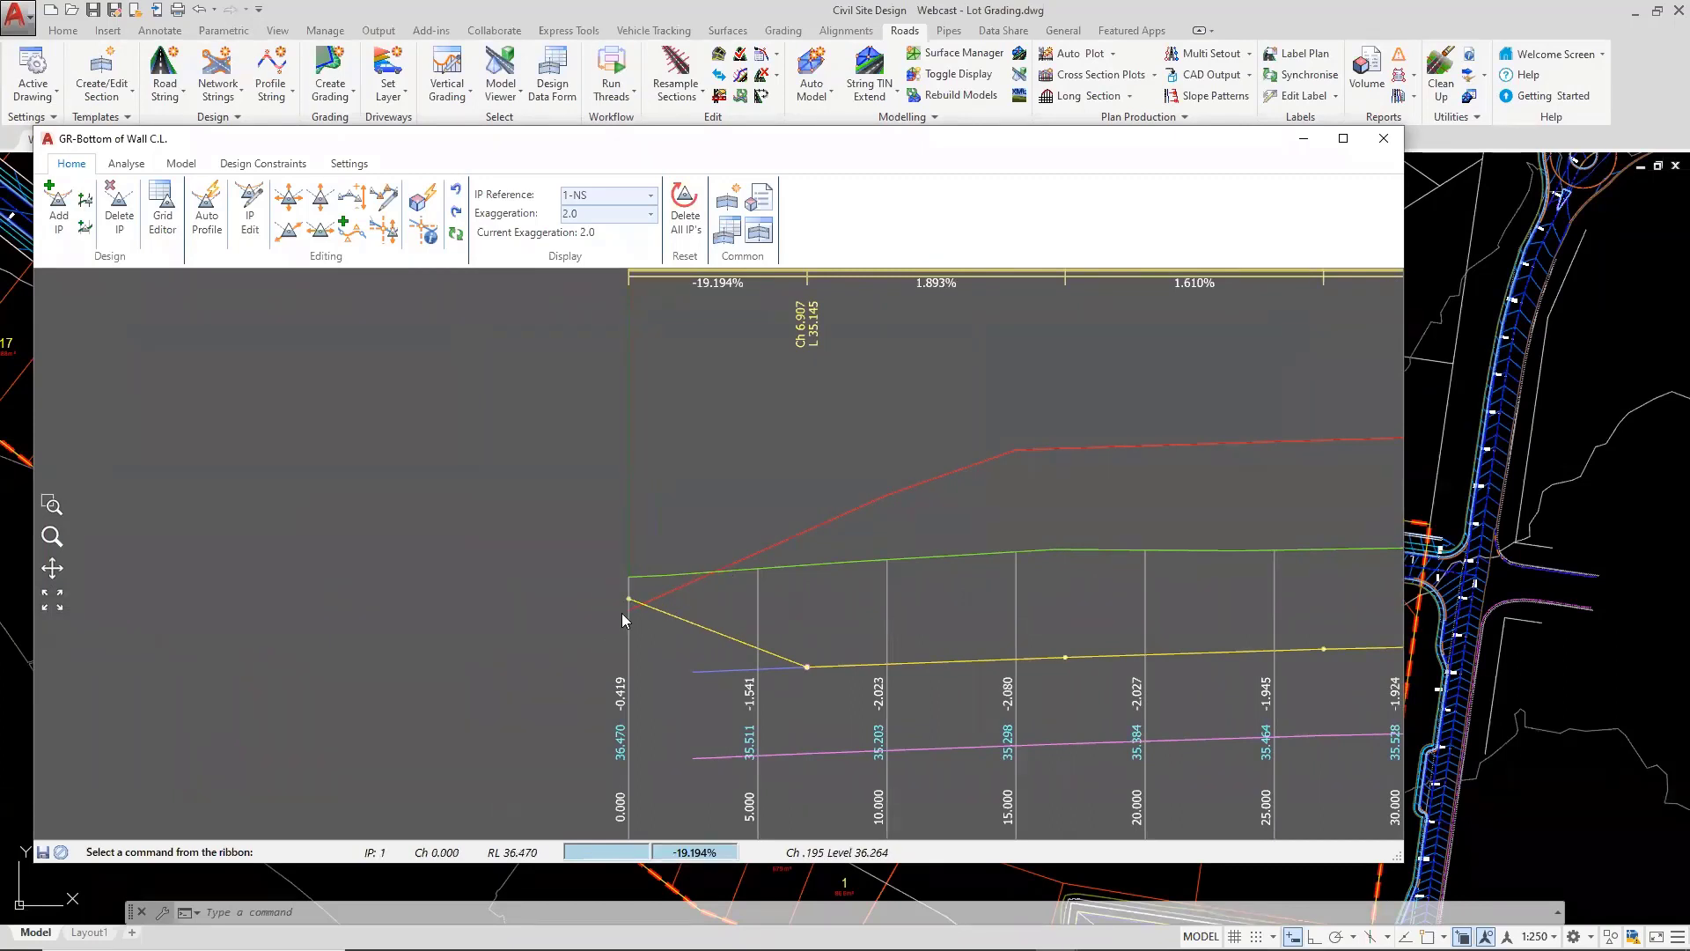
click(630, 606)
click(1384, 138)
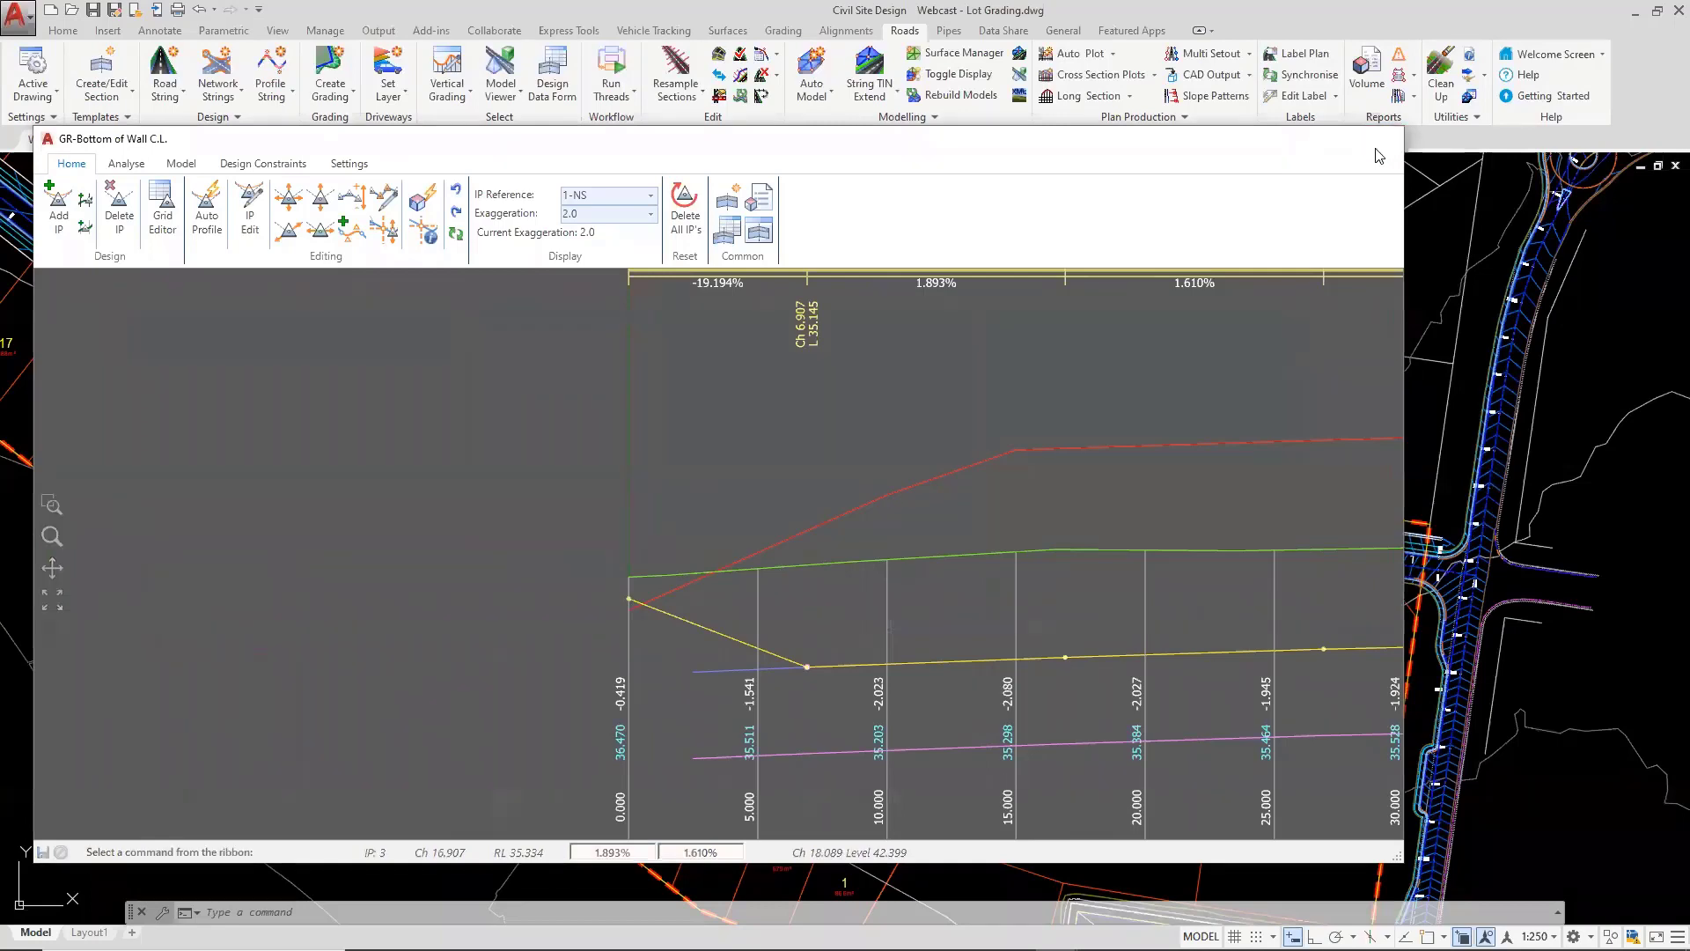
Recompute the GR-Top of Wall profile from its existing Auto Profile settings and close the profile
click(431, 36)
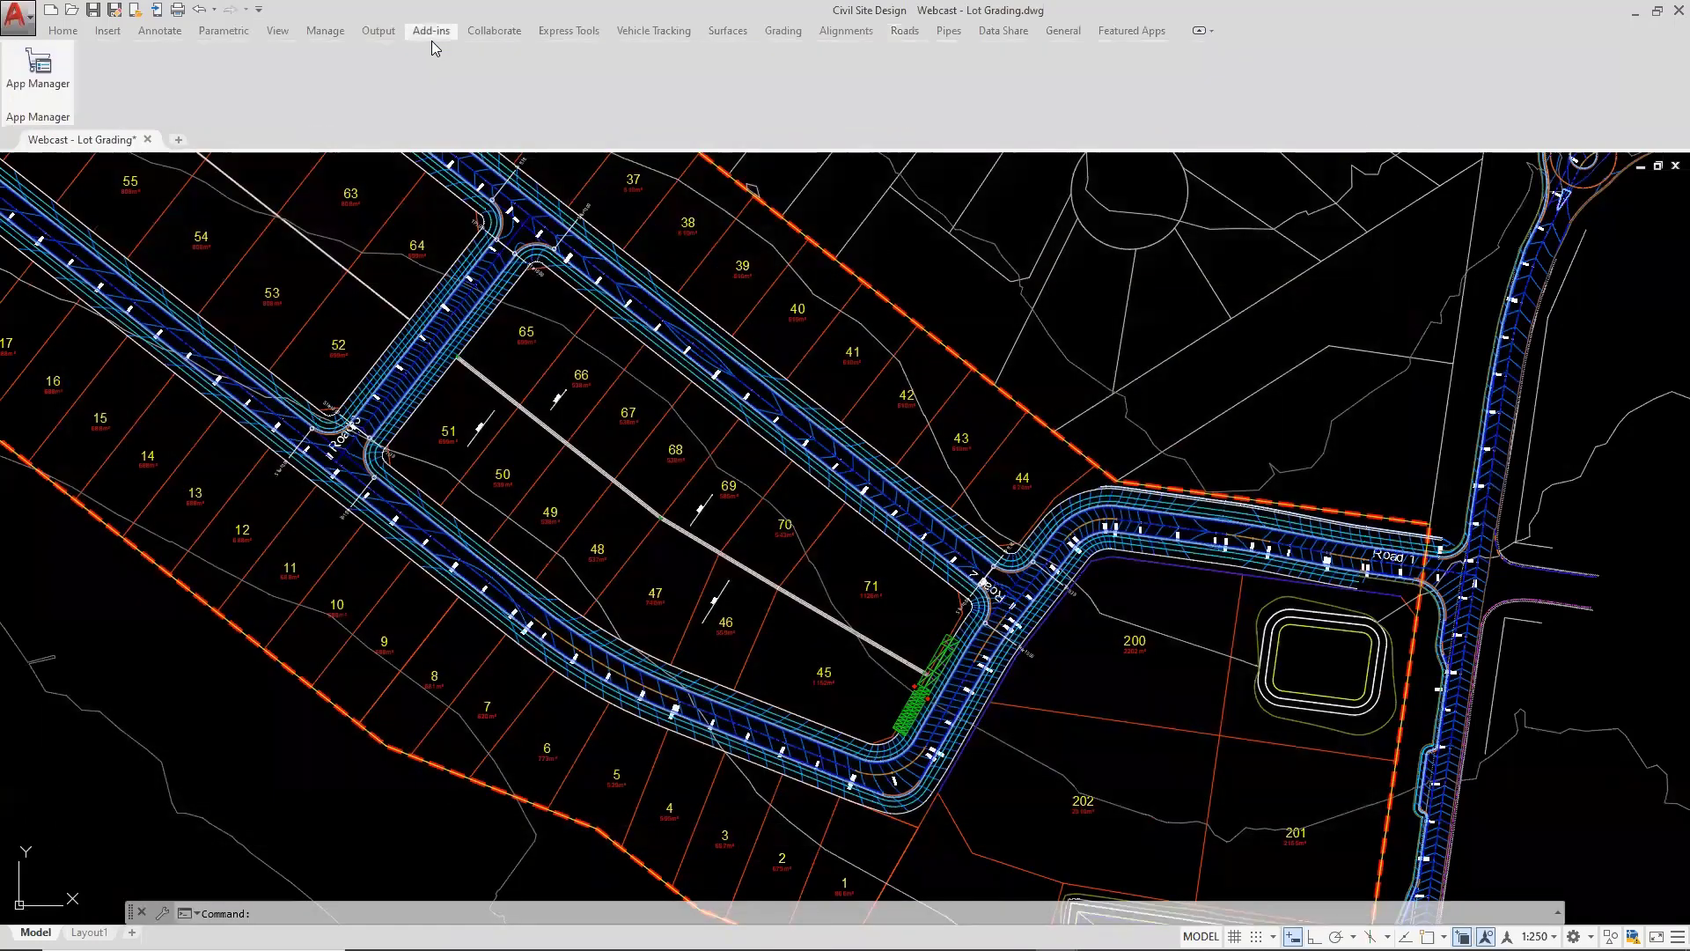
click(904, 31)
click(468, 91)
click(571, 484)
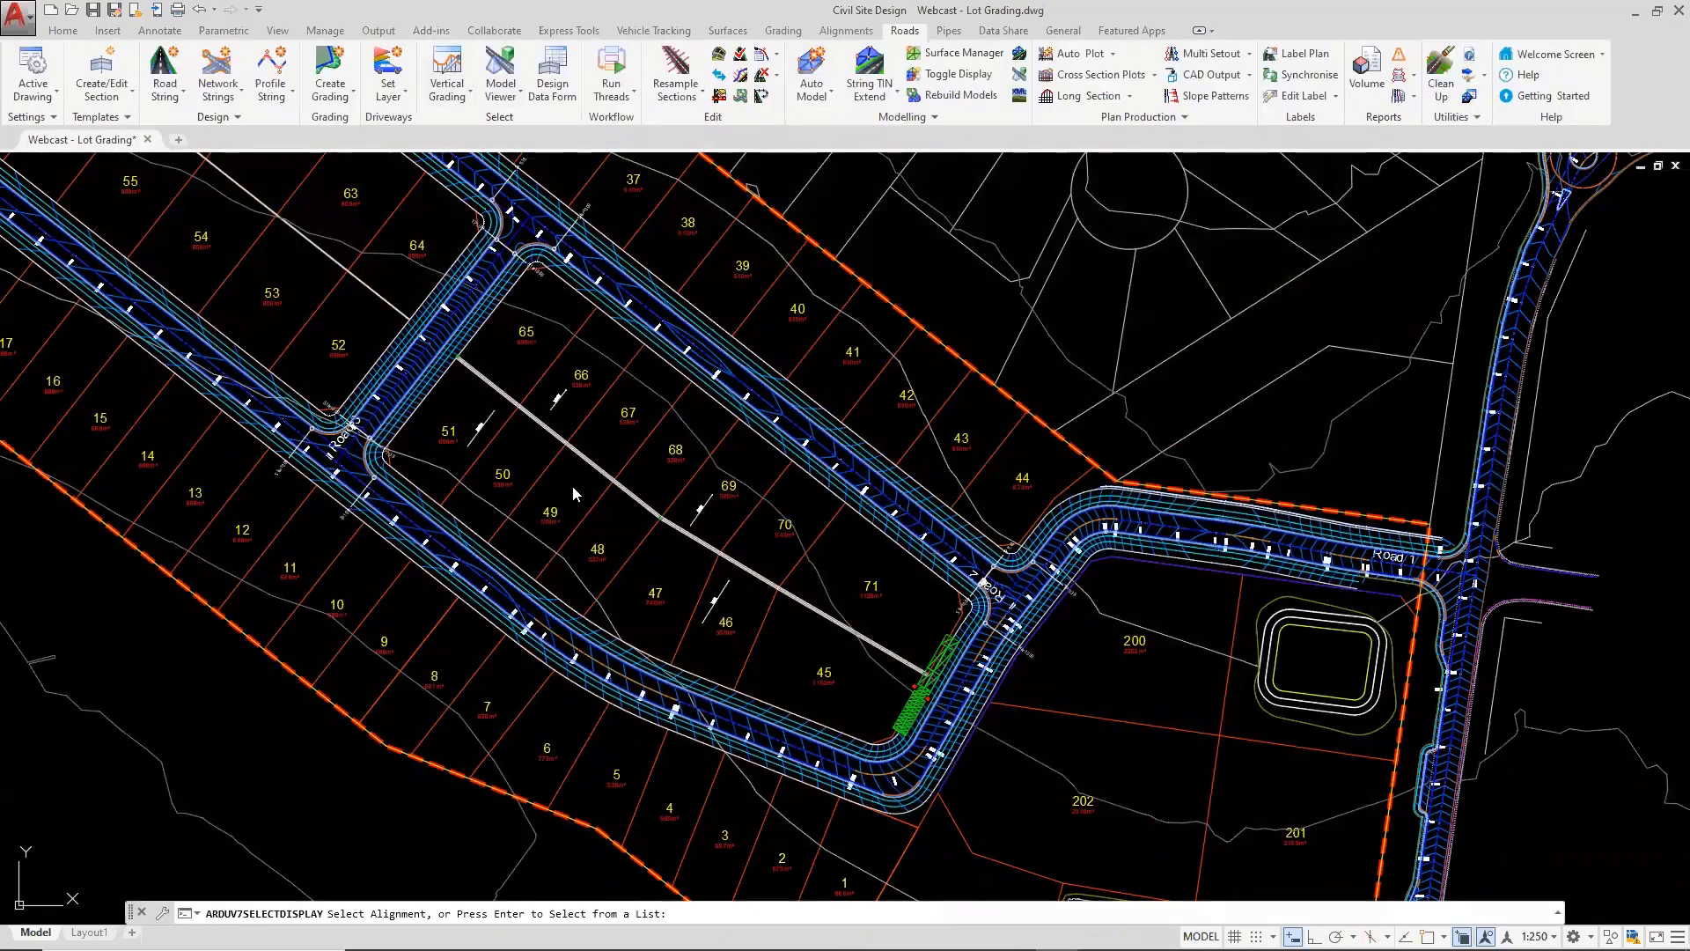
click(280, 172)
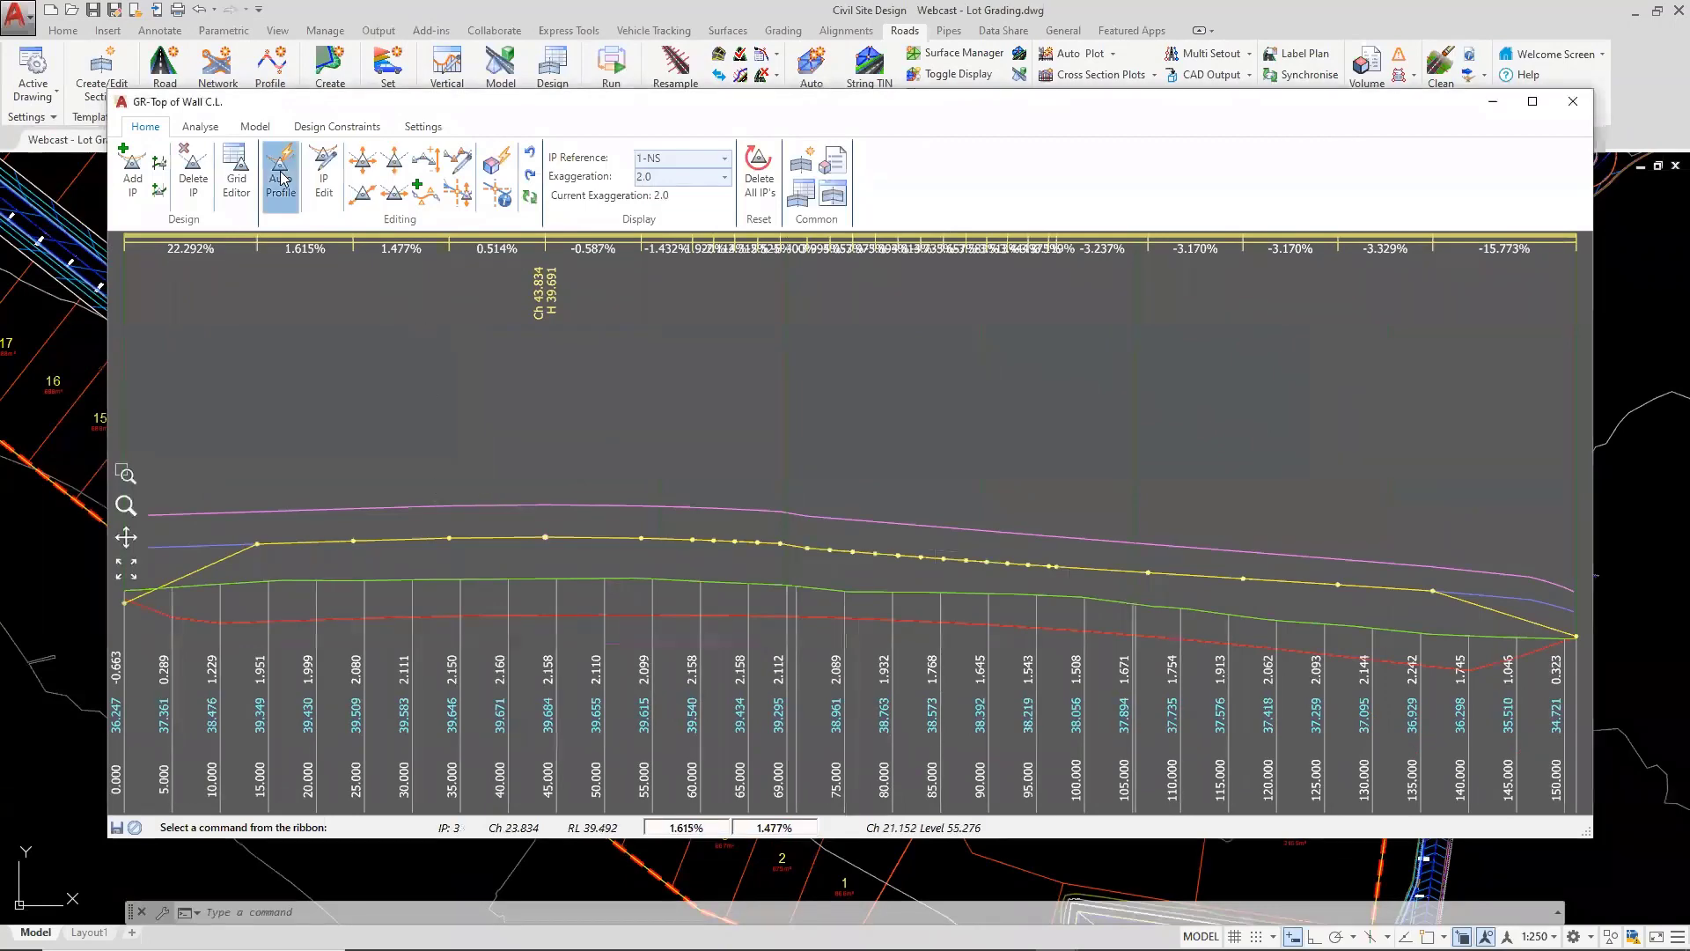
click(623, 756)
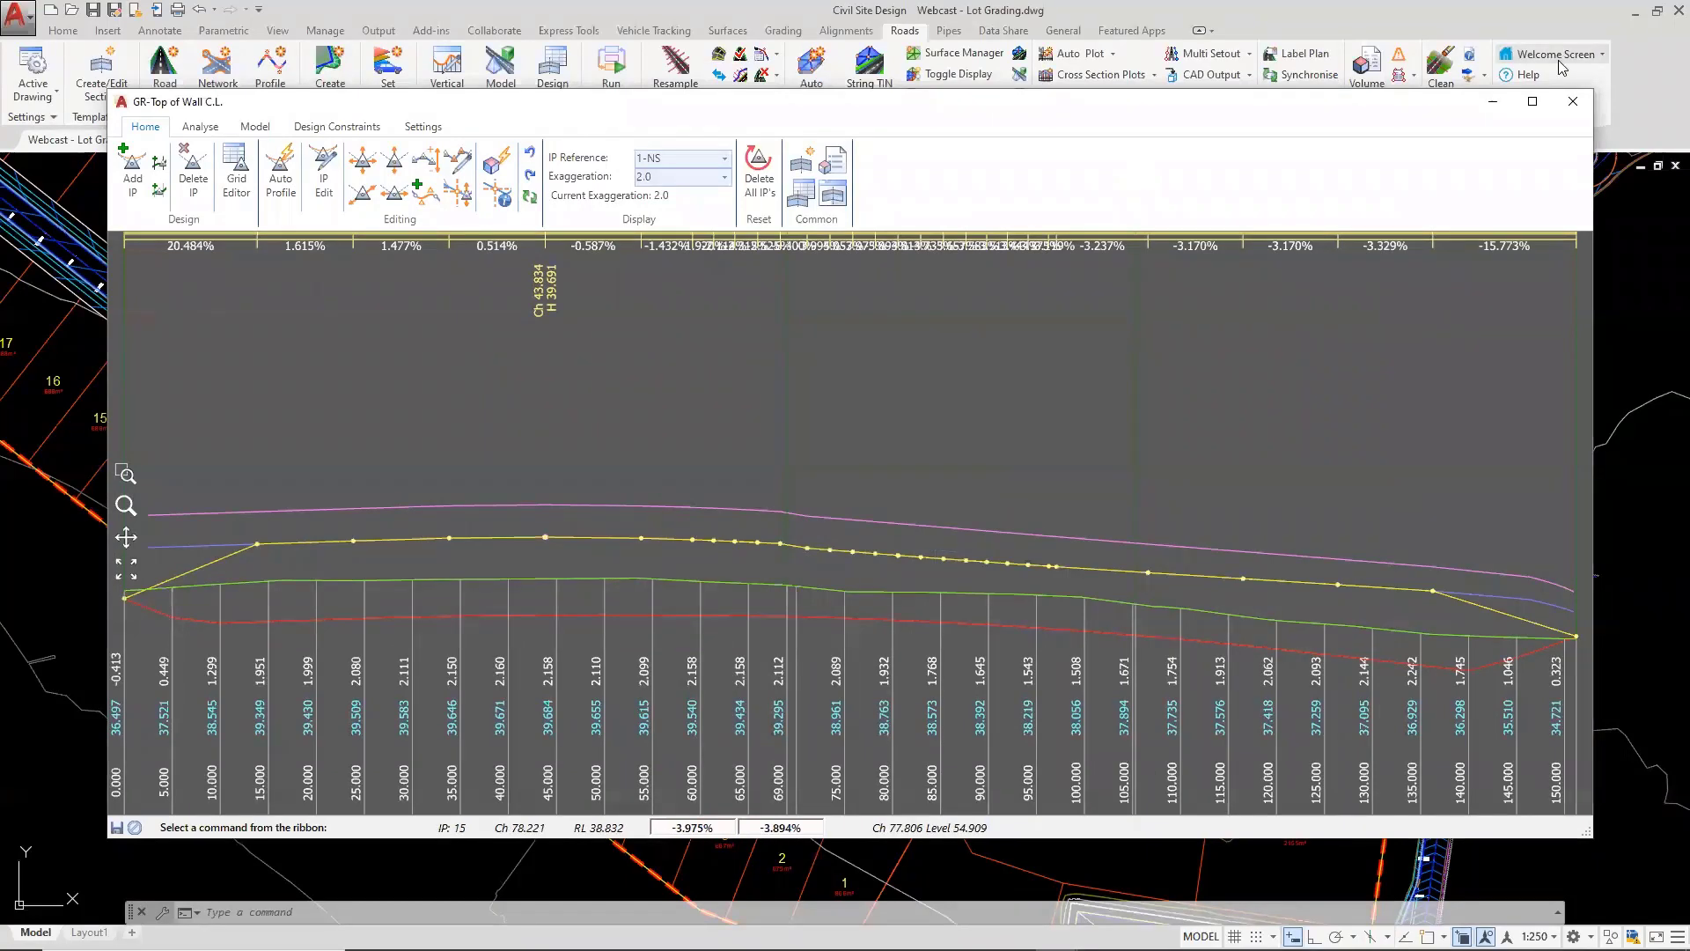
click(1573, 104)
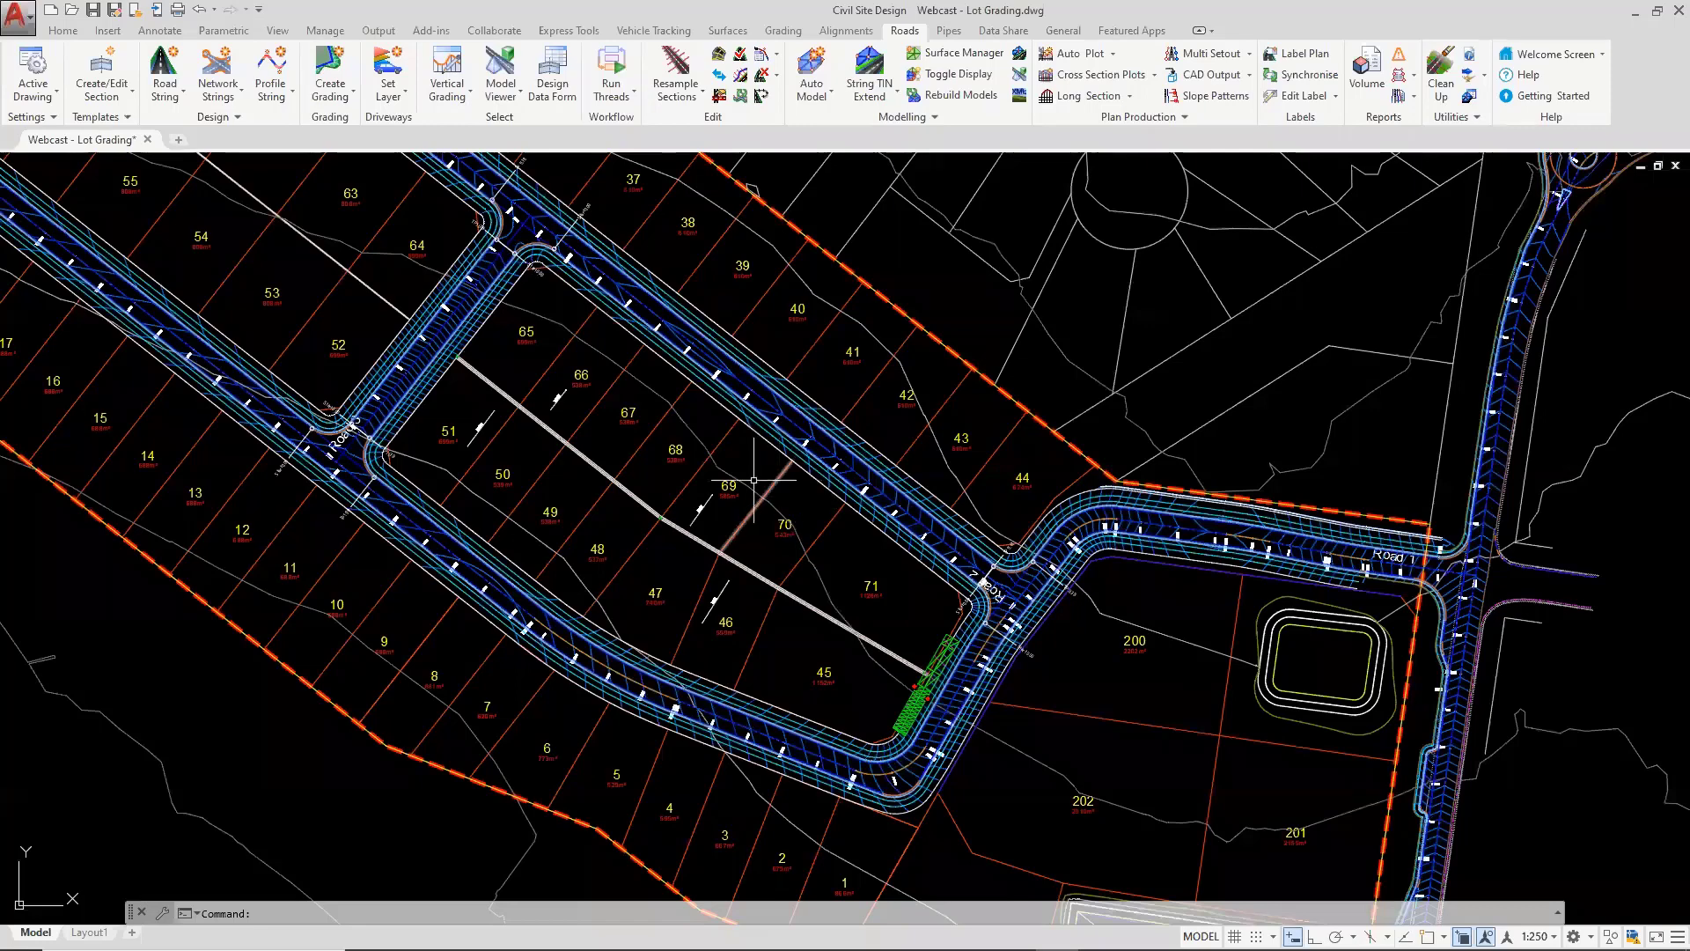
Create a new thread named "Update Parcel 1" in the Thread Editor
scroll(734, 529, up, 2)
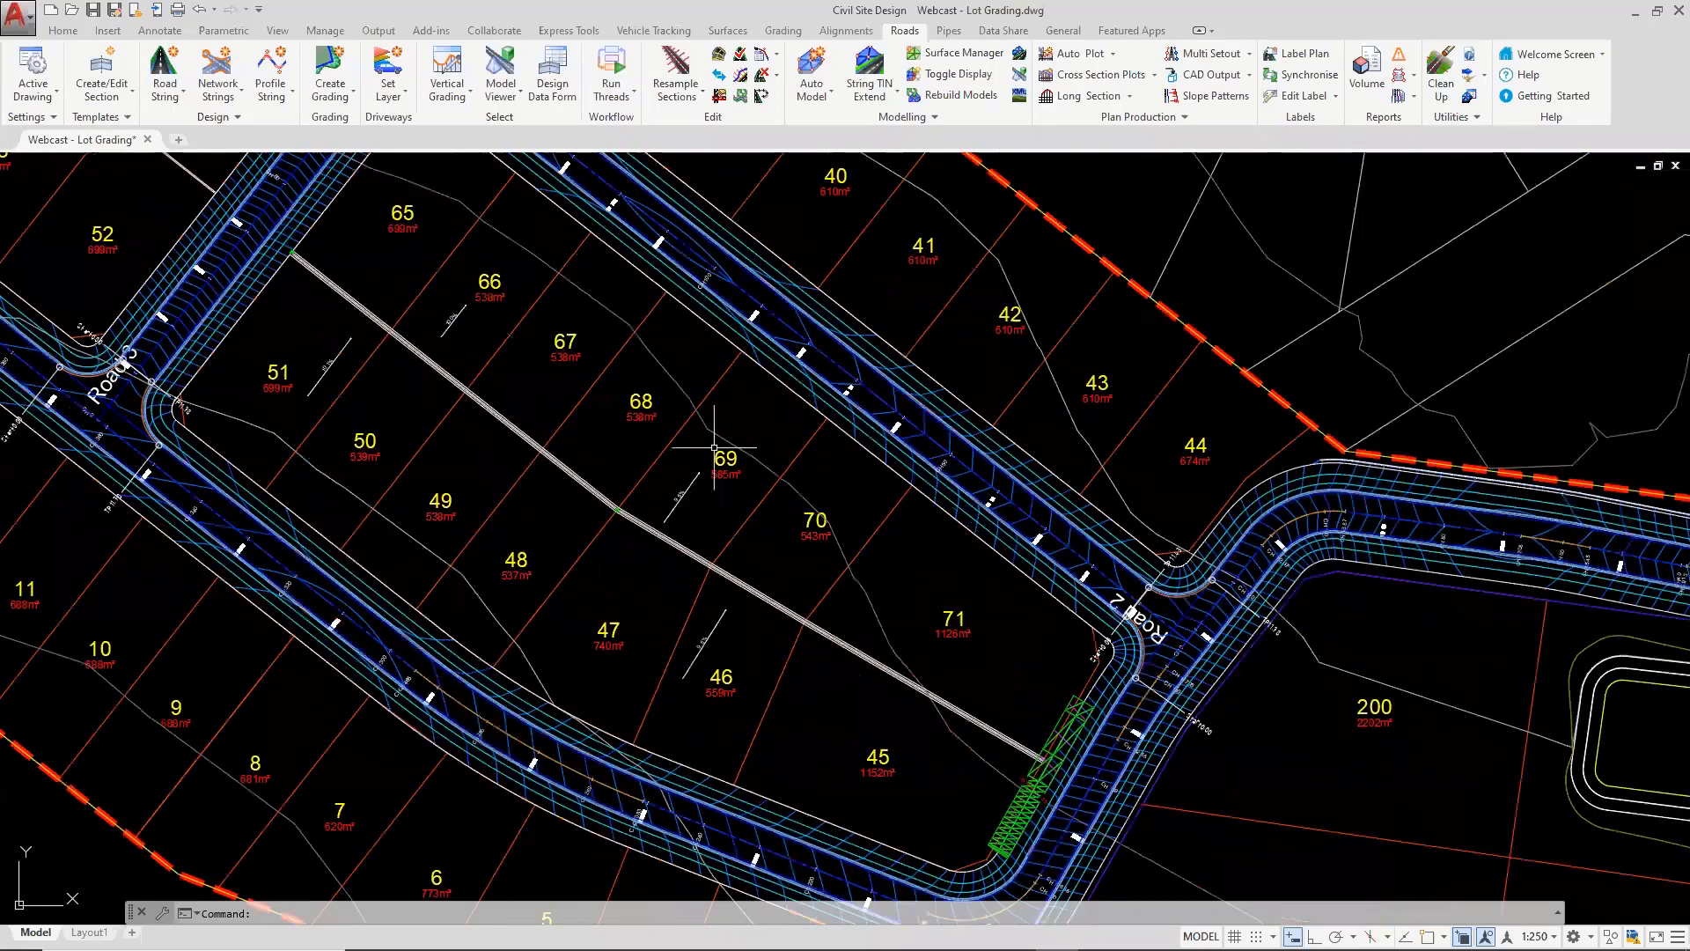
middle_drag(646, 324, 766, 396)
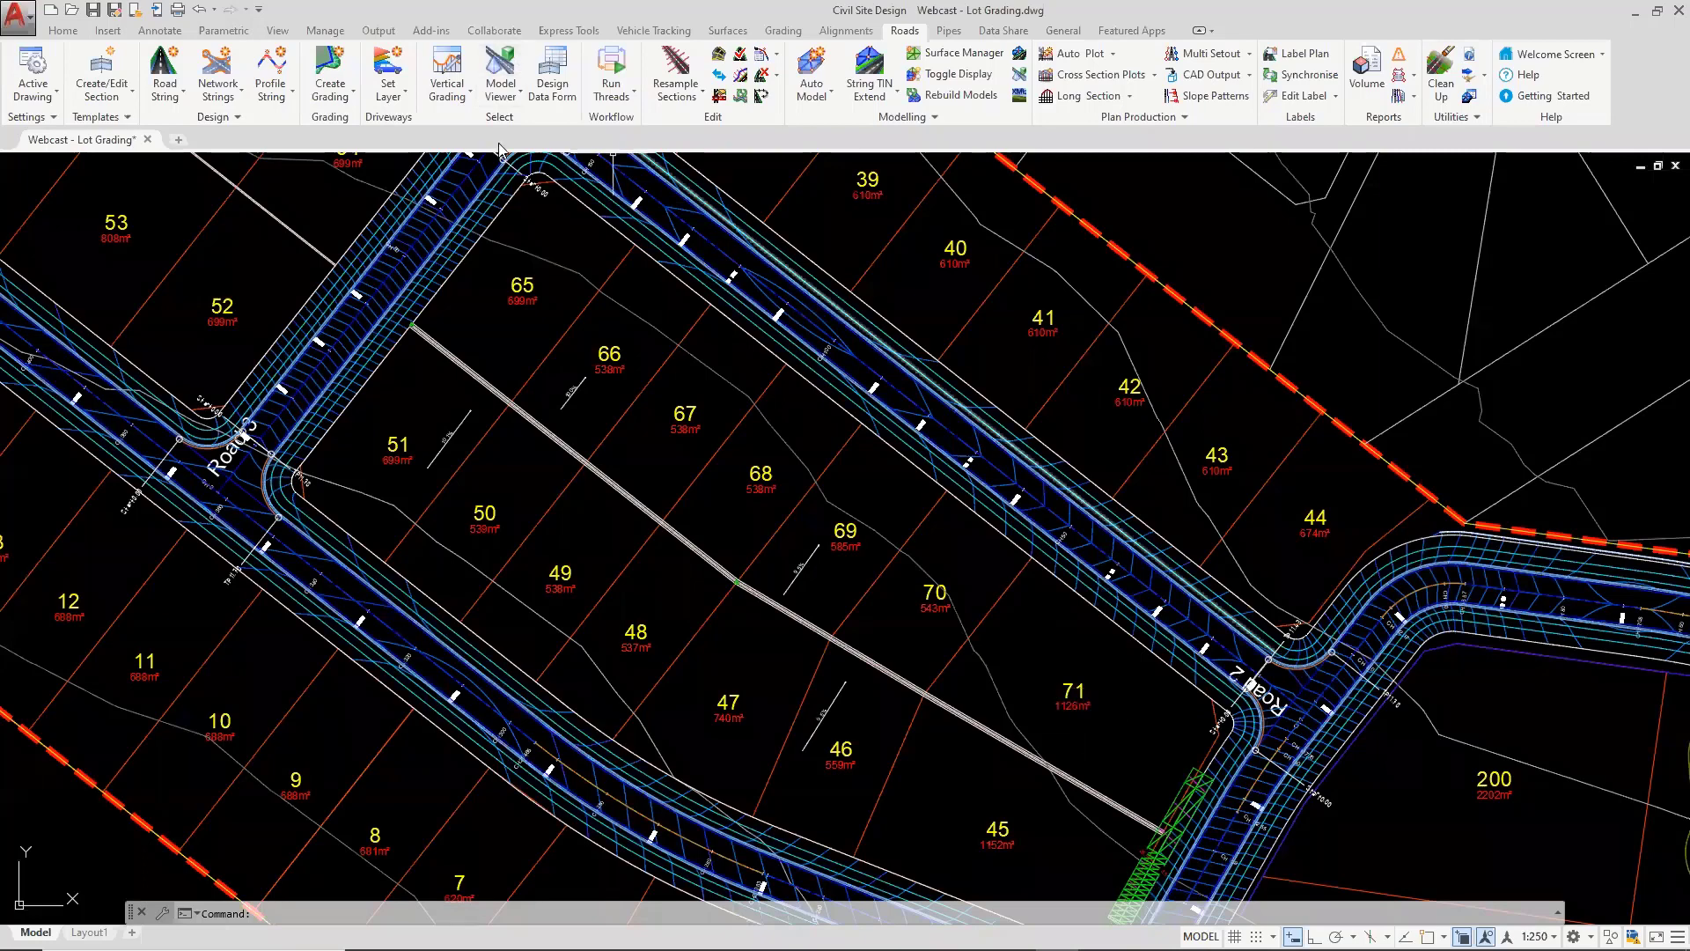
click(614, 101)
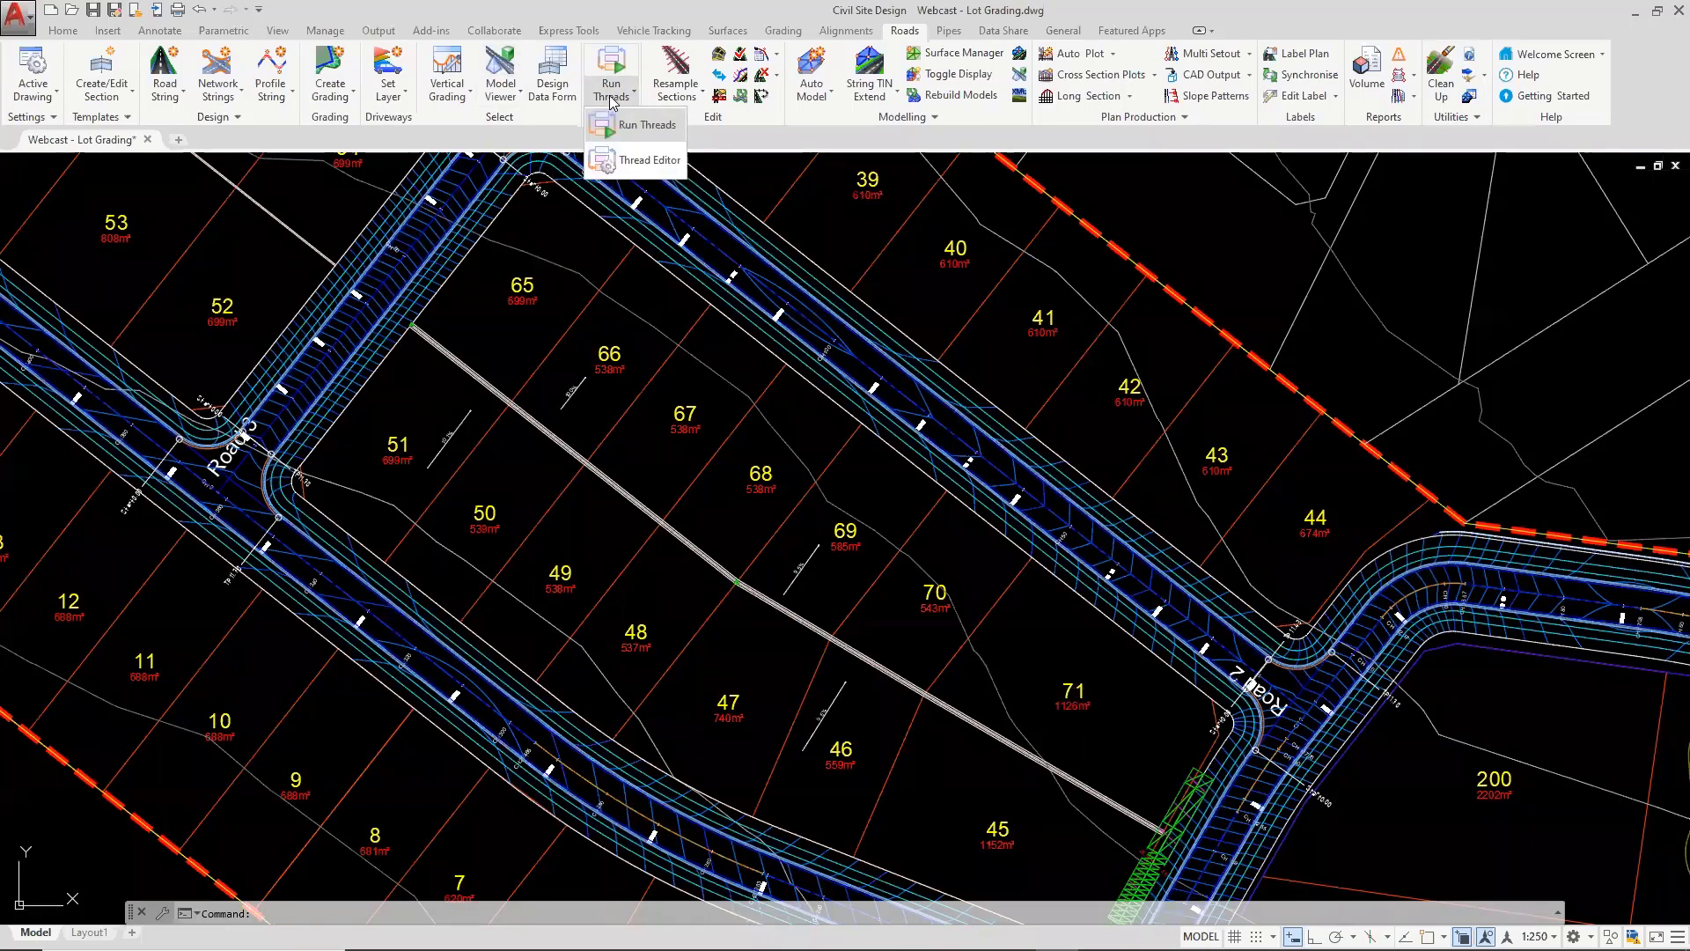
click(649, 161)
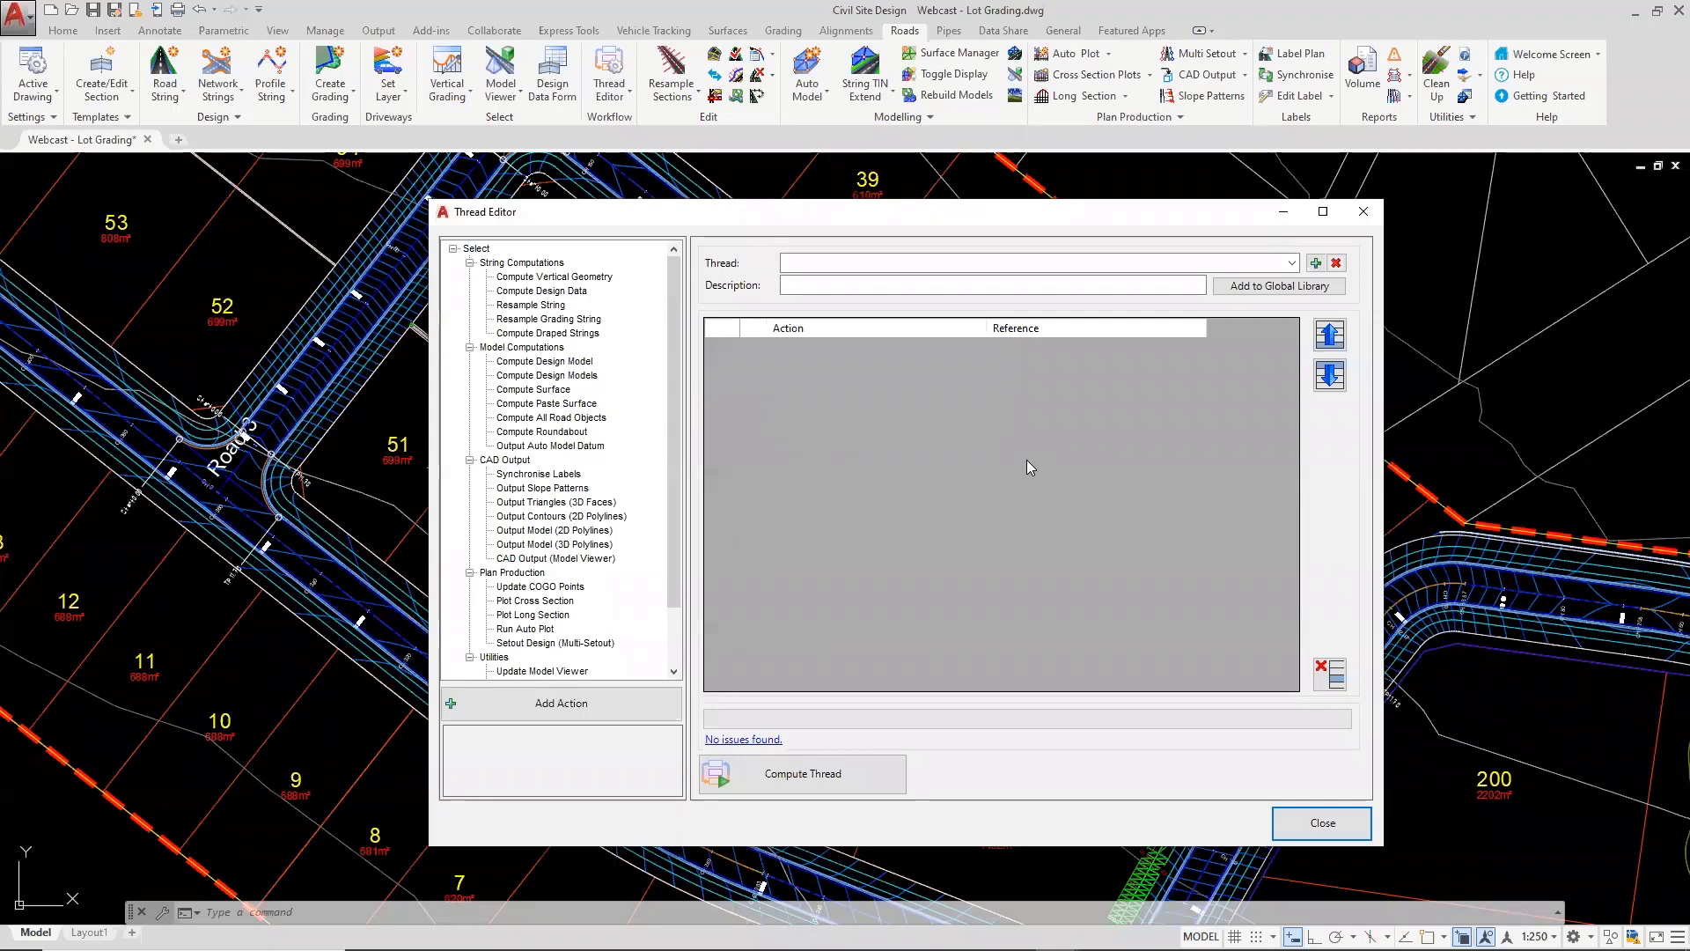
click(1314, 265)
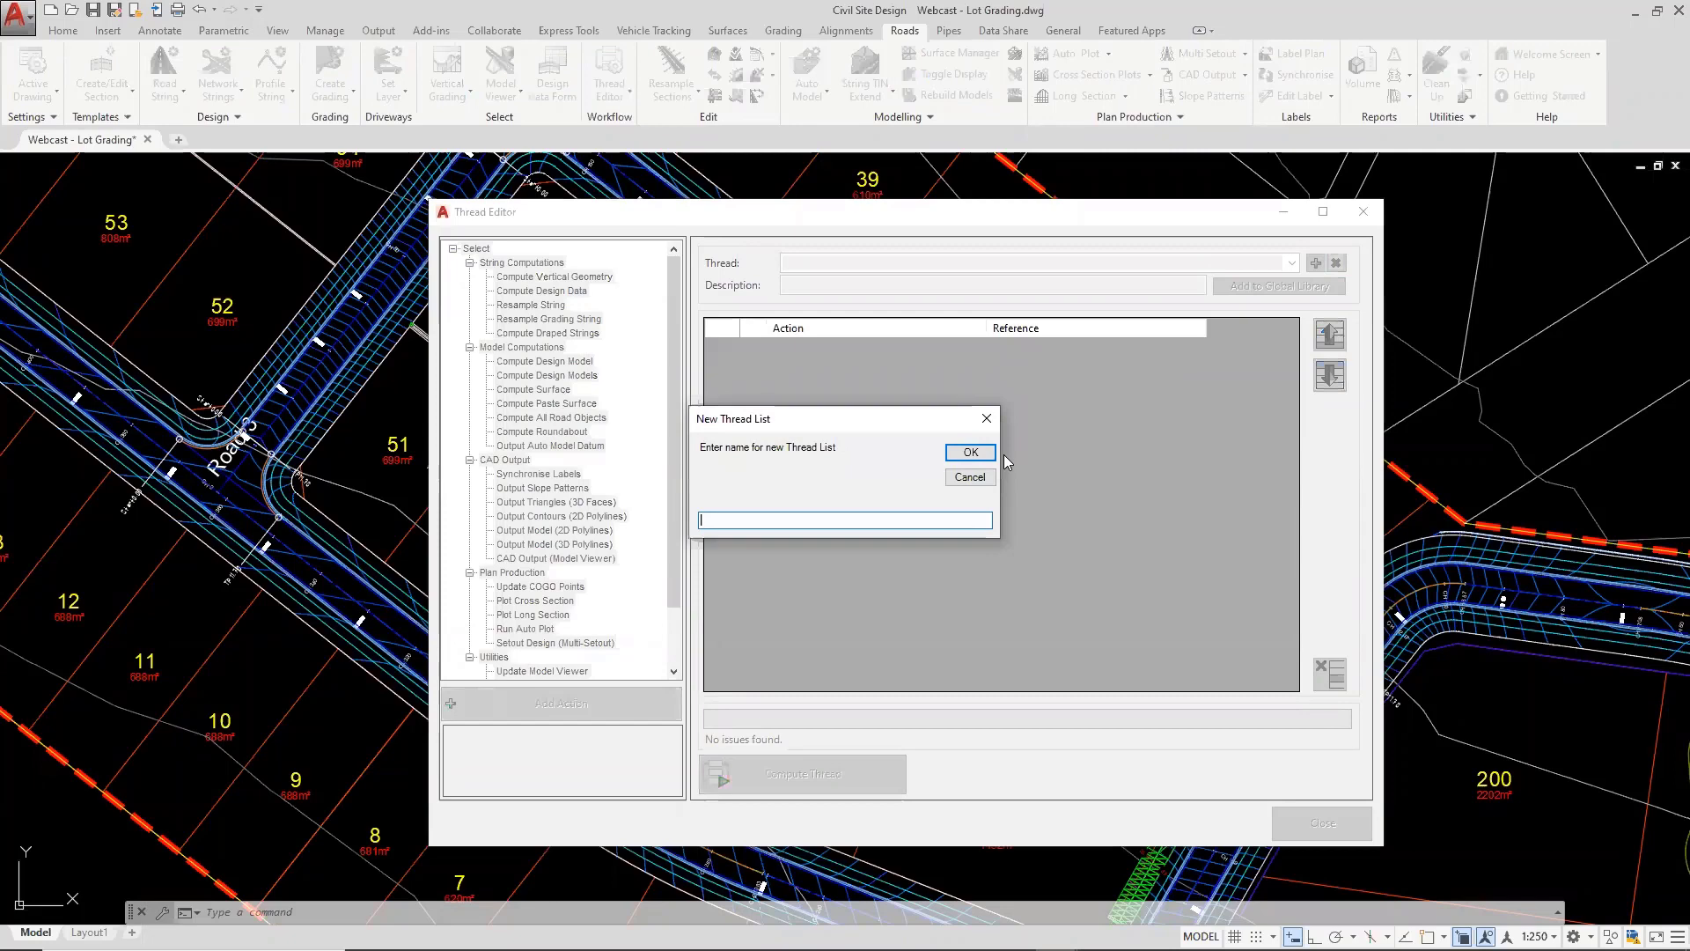
text(Update Parcel 1)
click(968, 454)
click(842, 286)
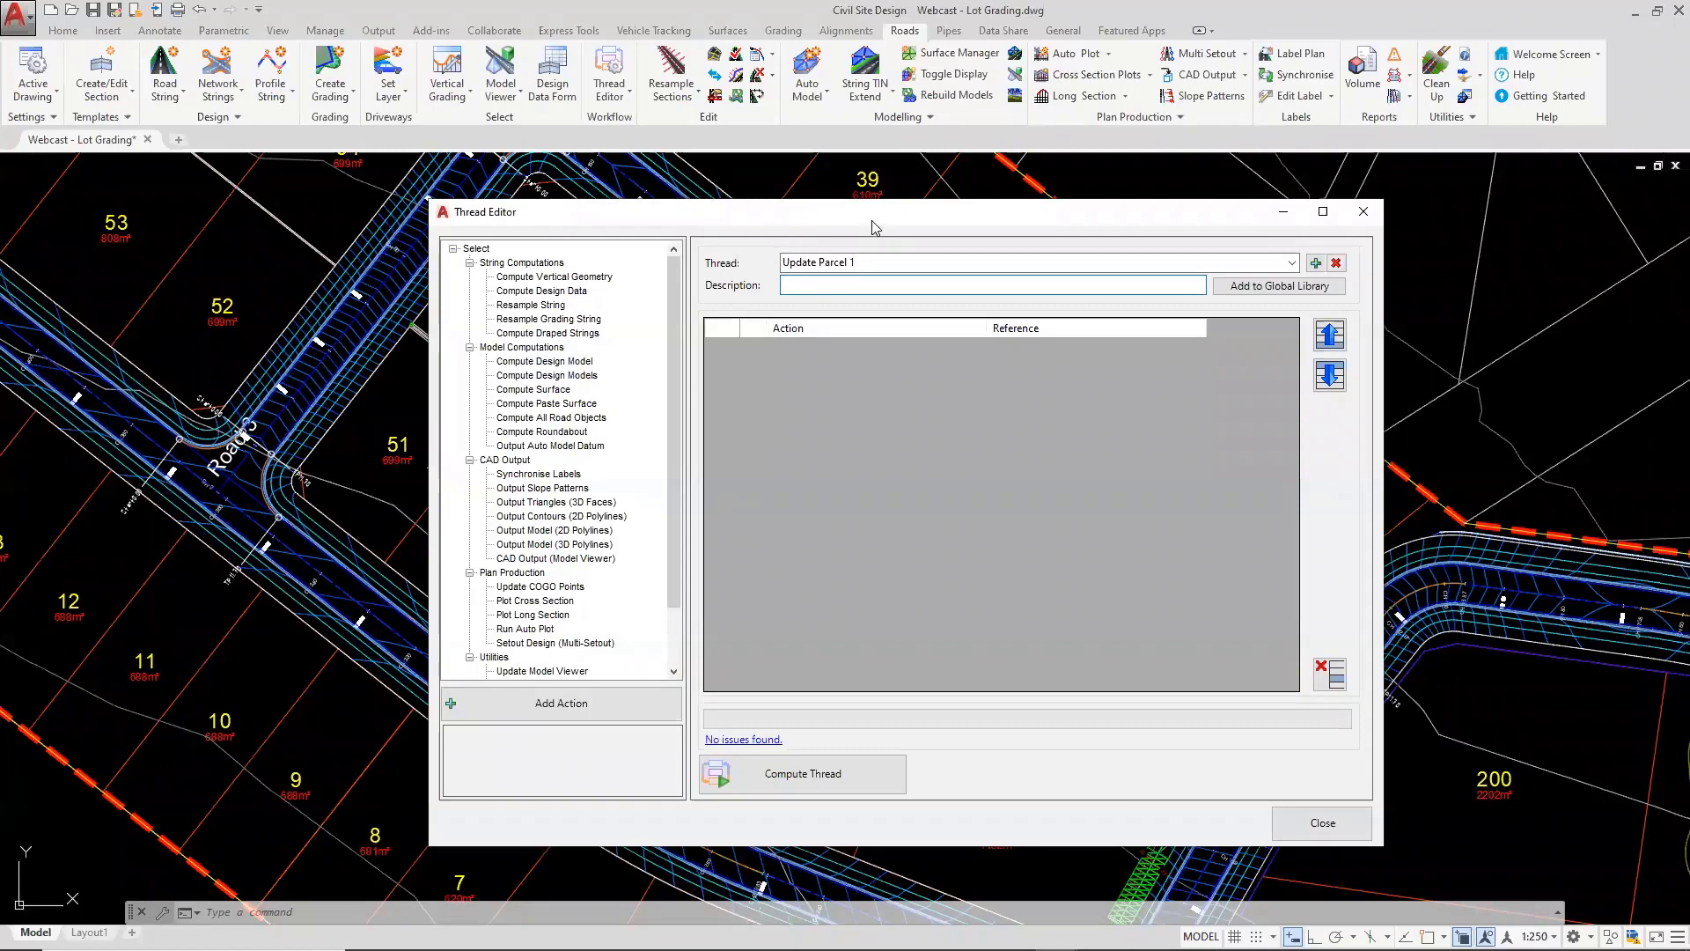
drag(877, 228, 1023, 213)
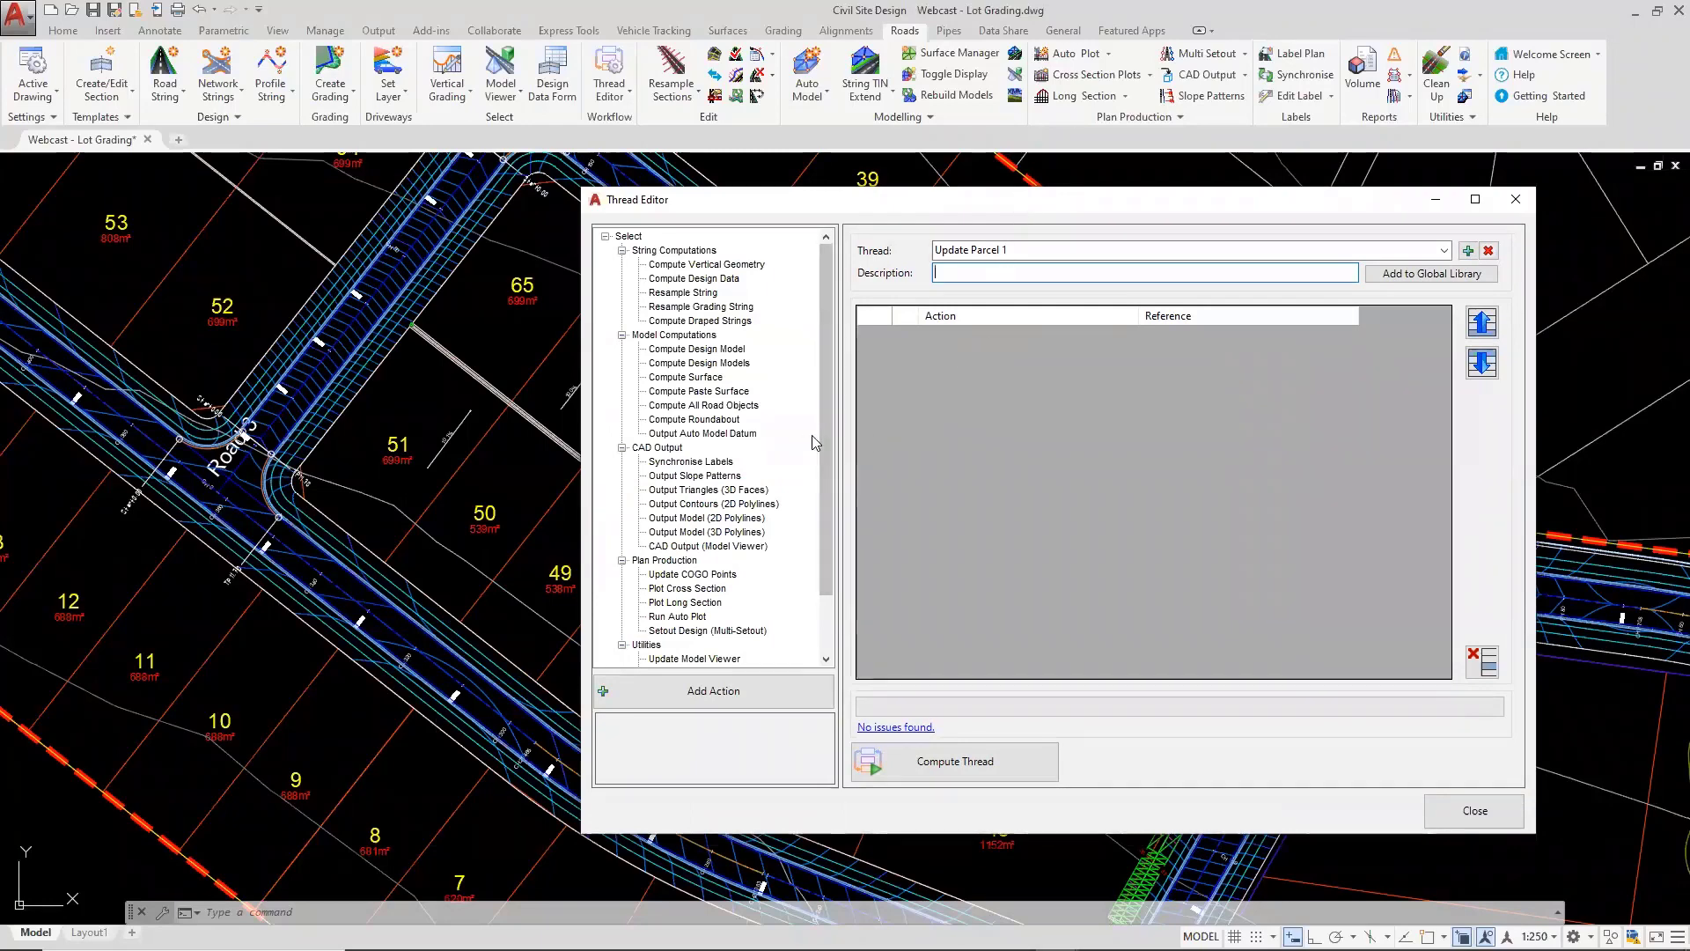
Add Compute Vertical Geometry actions for GR-Top of Wall and GR-Bottom of Wall to the Update Parcel 1 thread
click(680, 266)
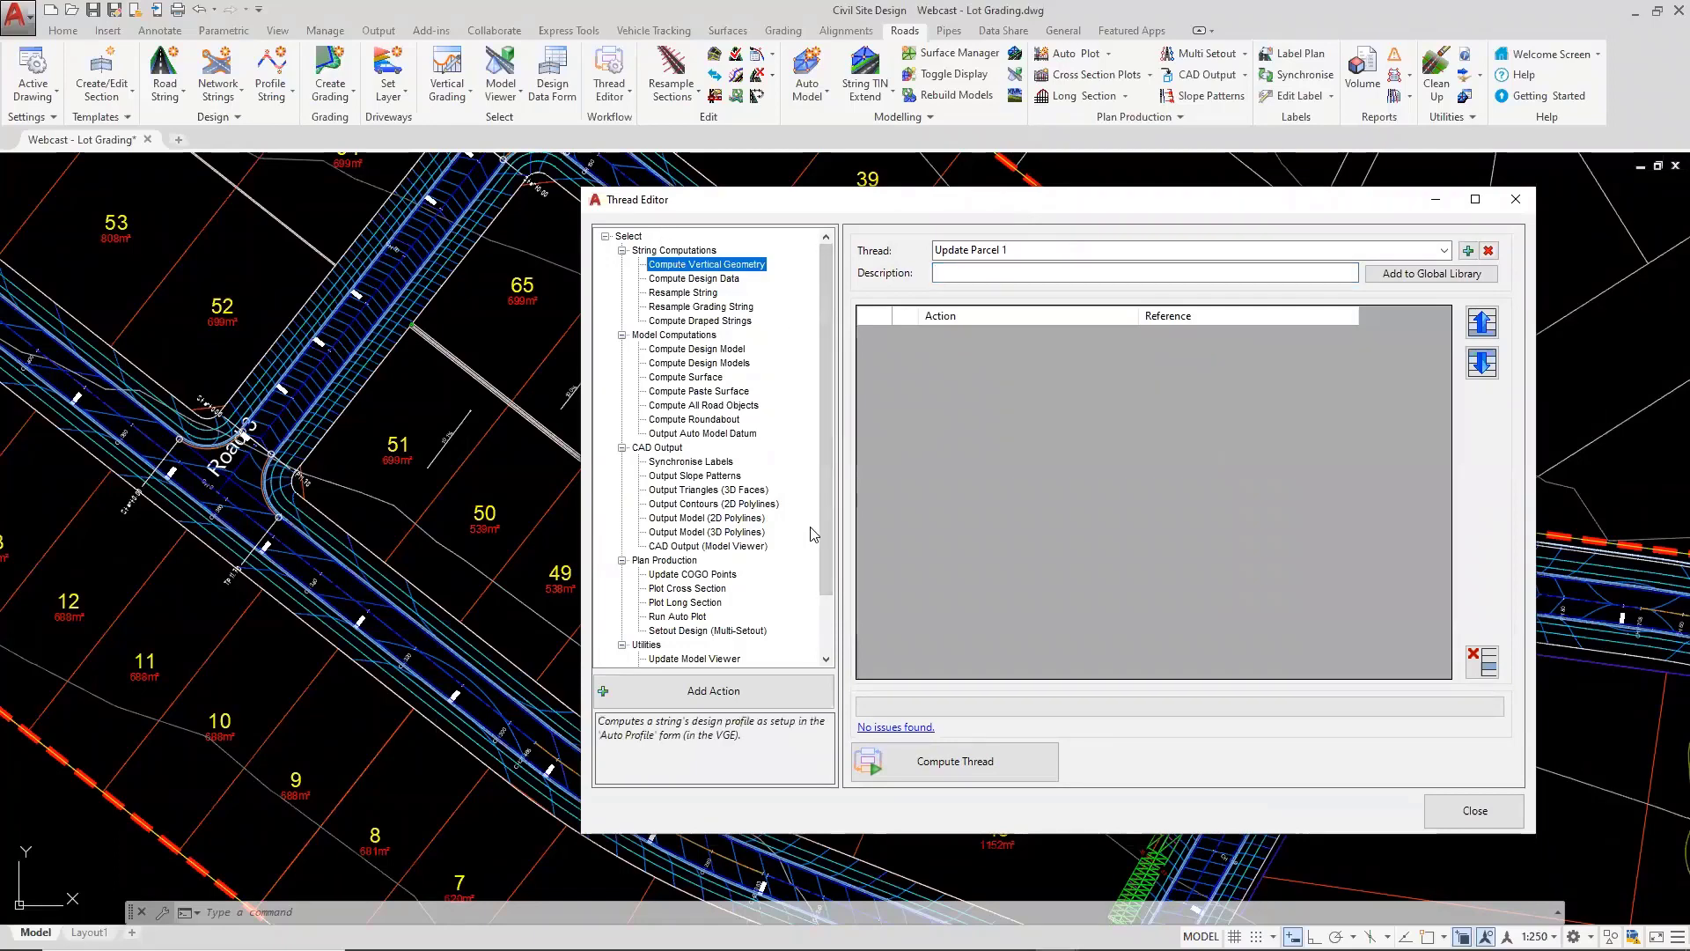
click(709, 743)
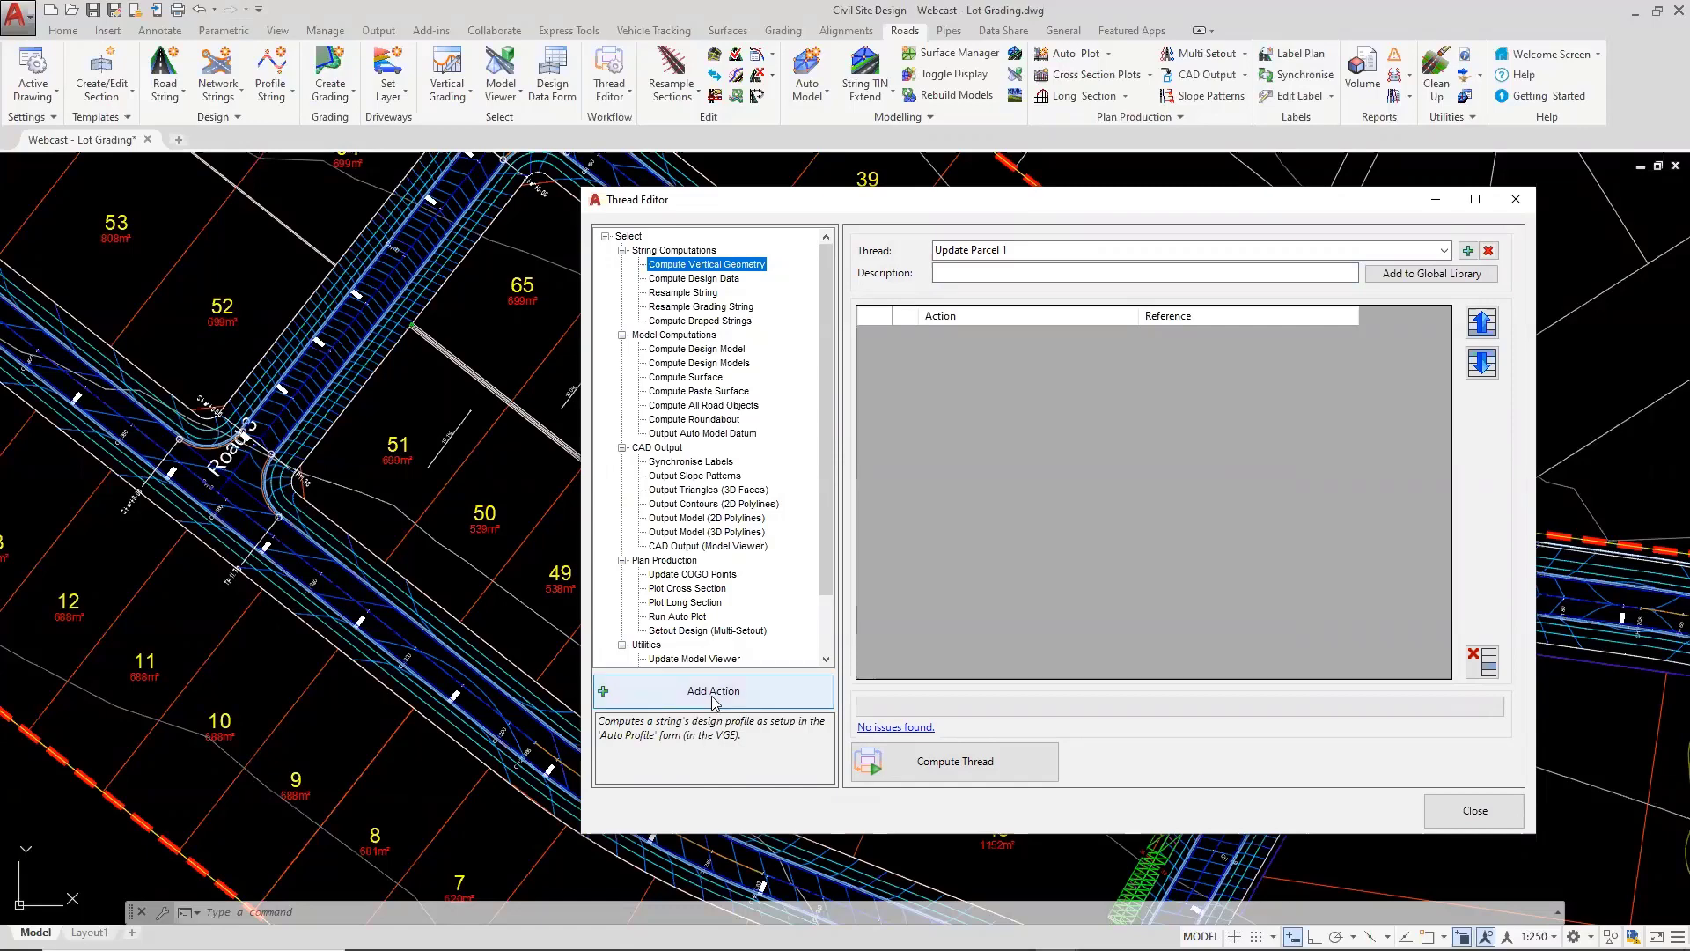
click(713, 697)
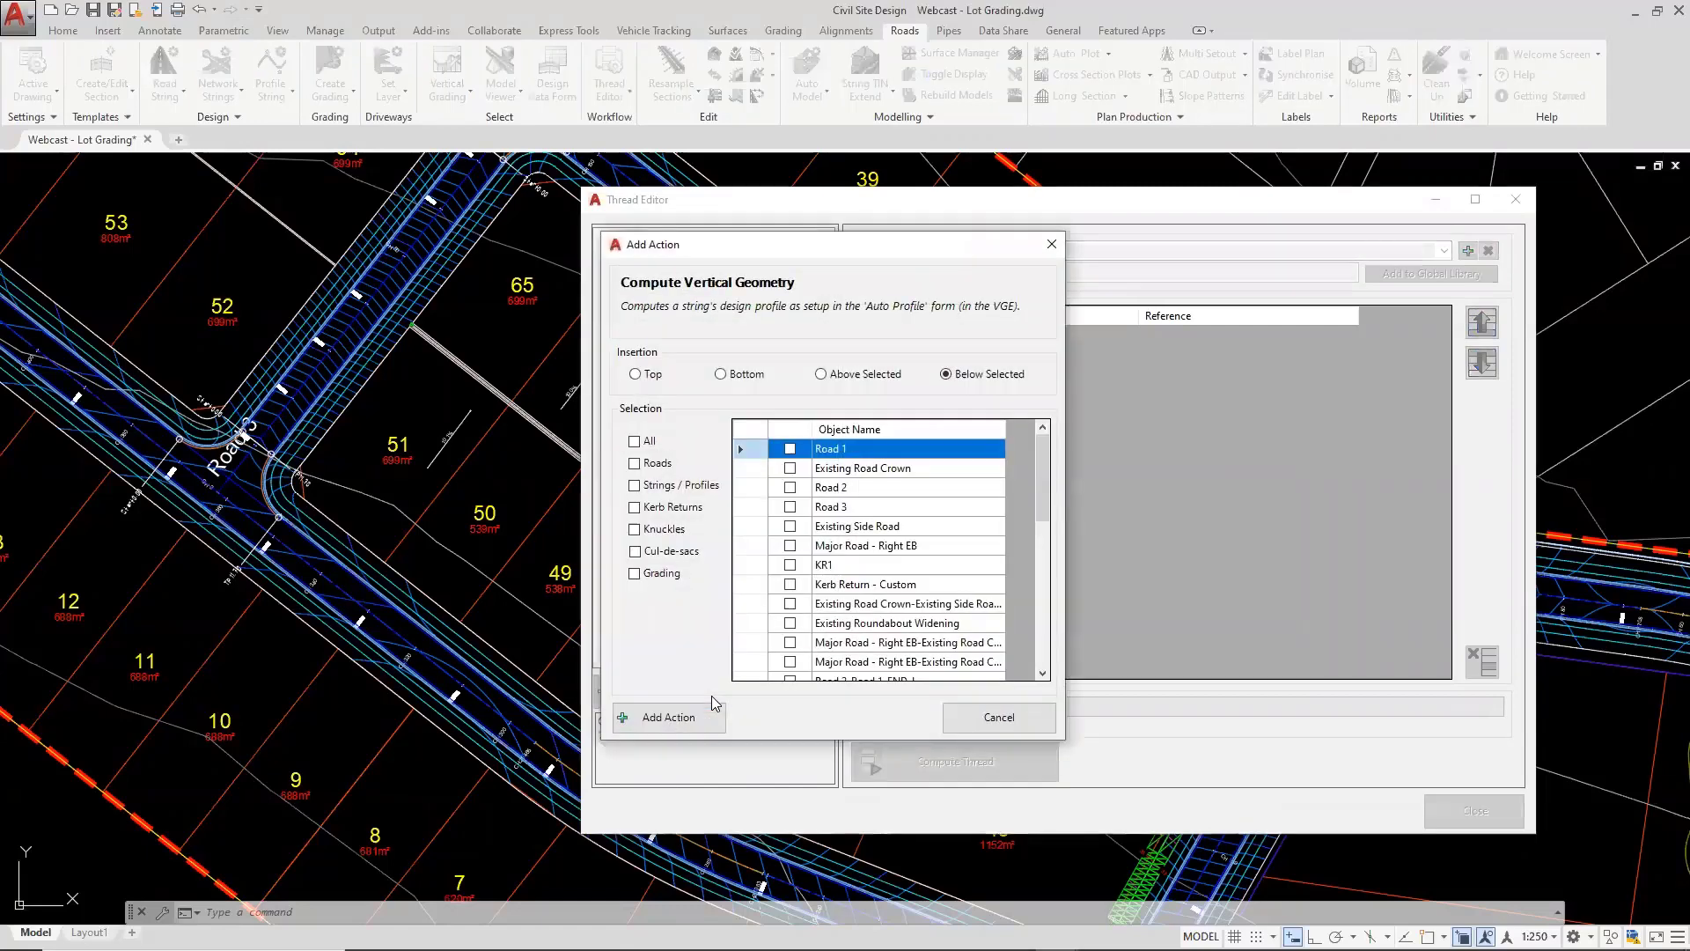
drag(1048, 472, 1044, 616)
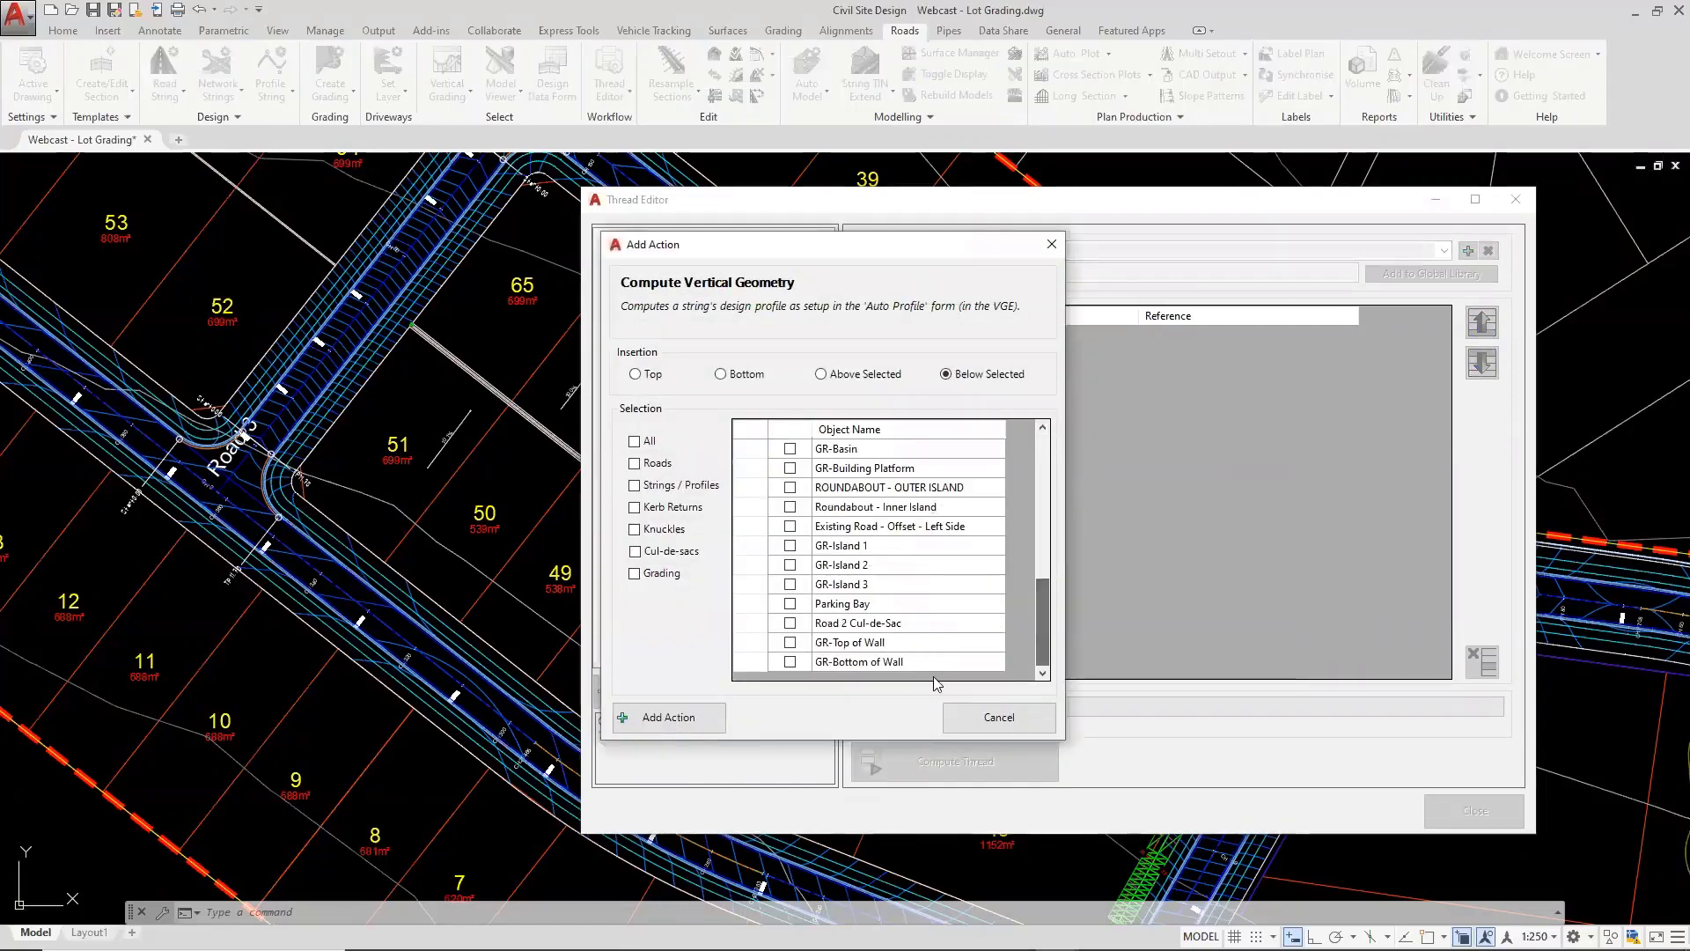
click(790, 643)
click(790, 661)
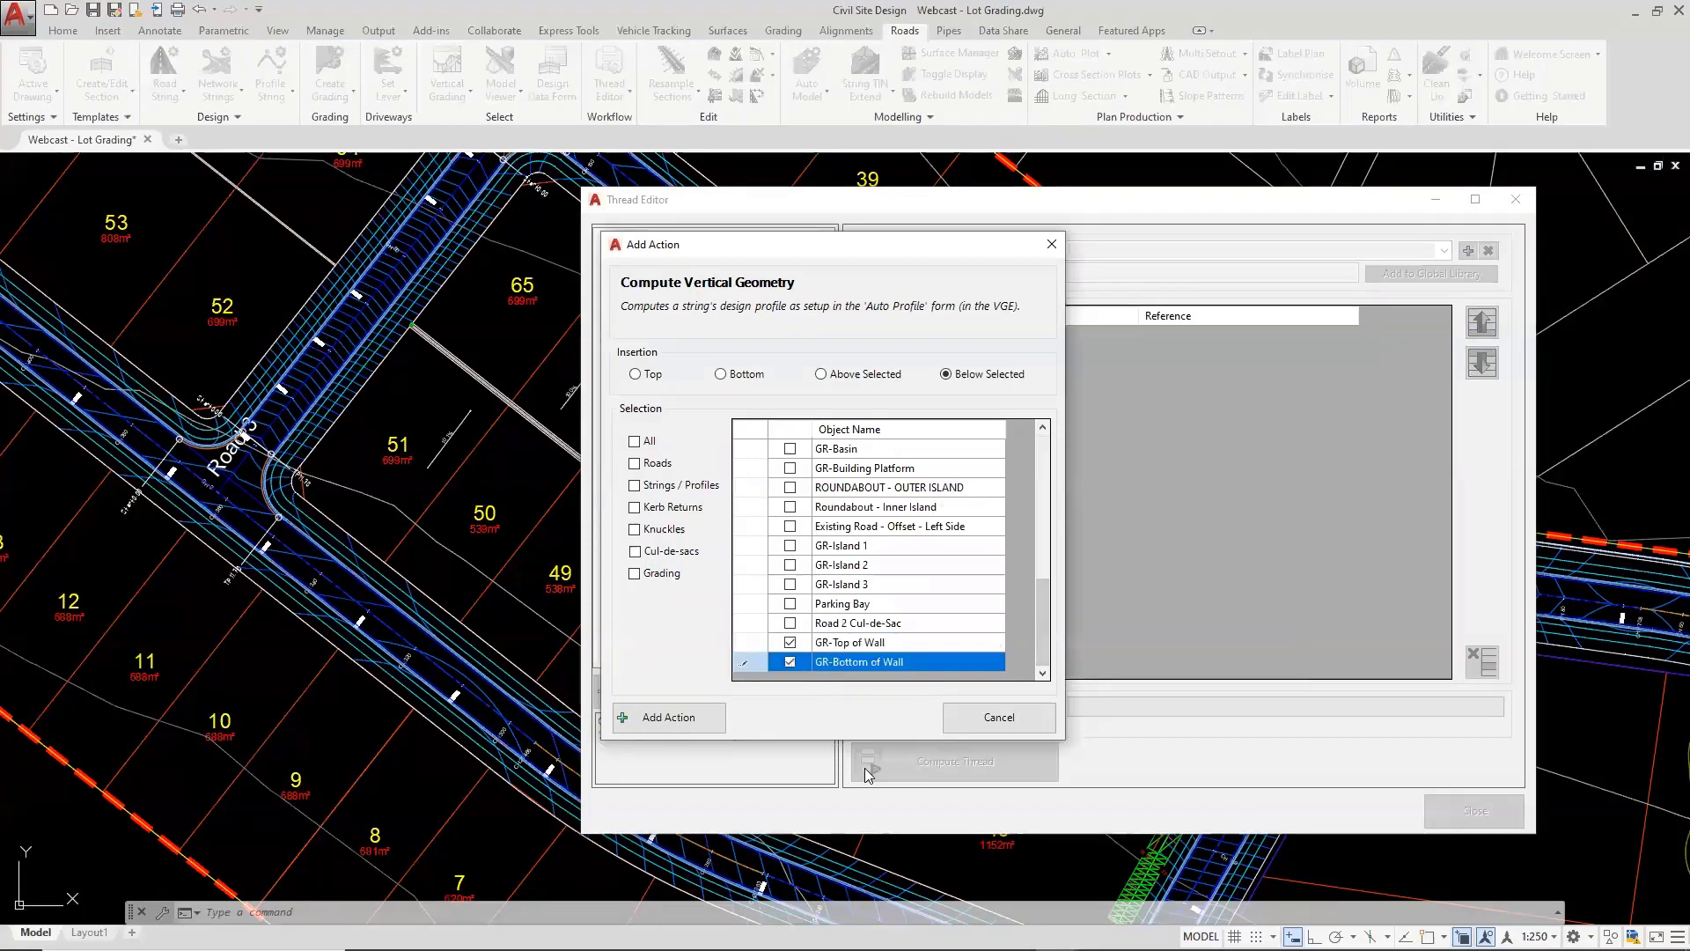
click(686, 732)
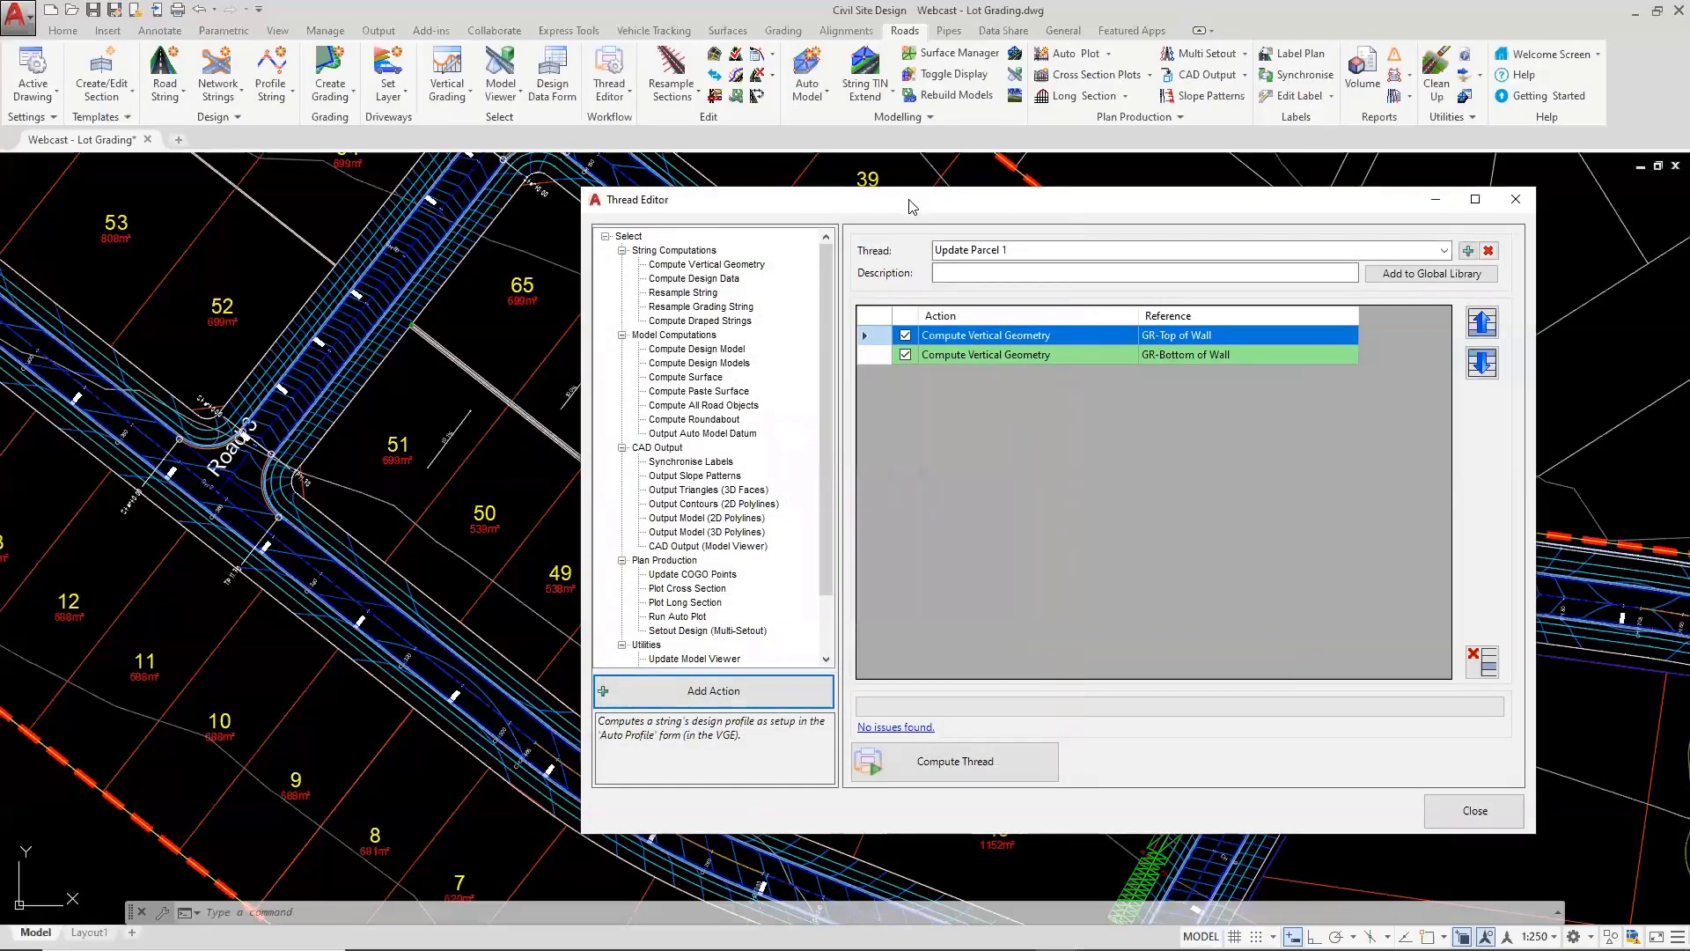
drag(926, 215, 1052, 221)
scroll(484, 361, down, 3)
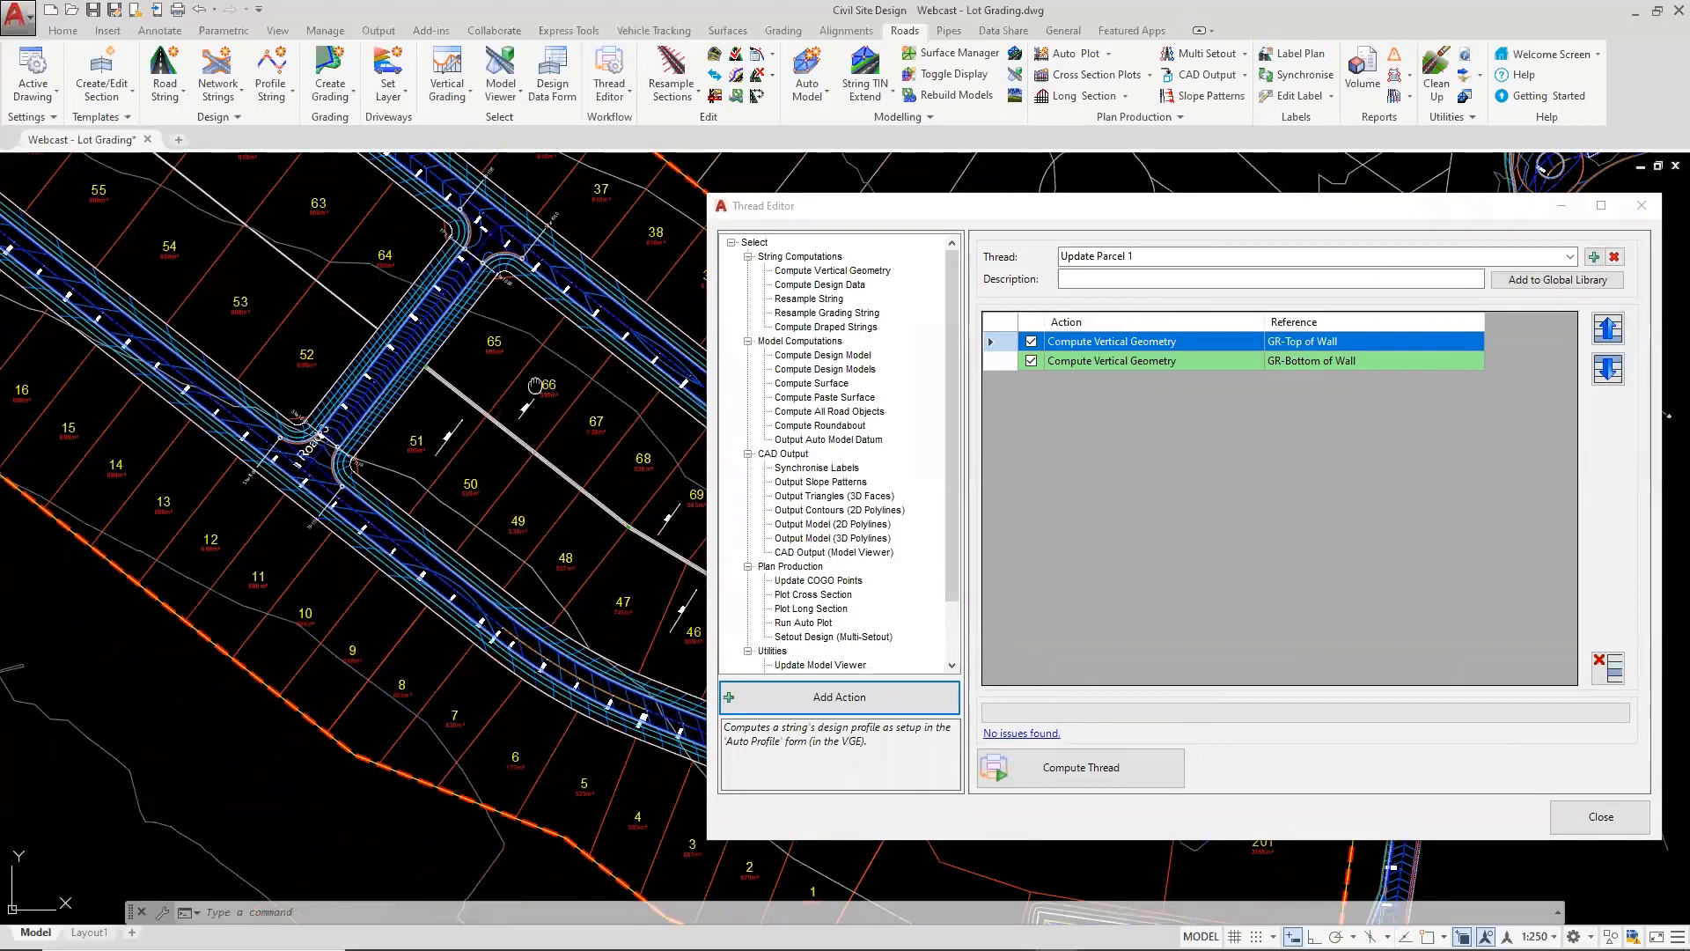
Apply a level difference of -0.5 to all IPs of the Road 2 vertical profile and close the profile
click(450, 65)
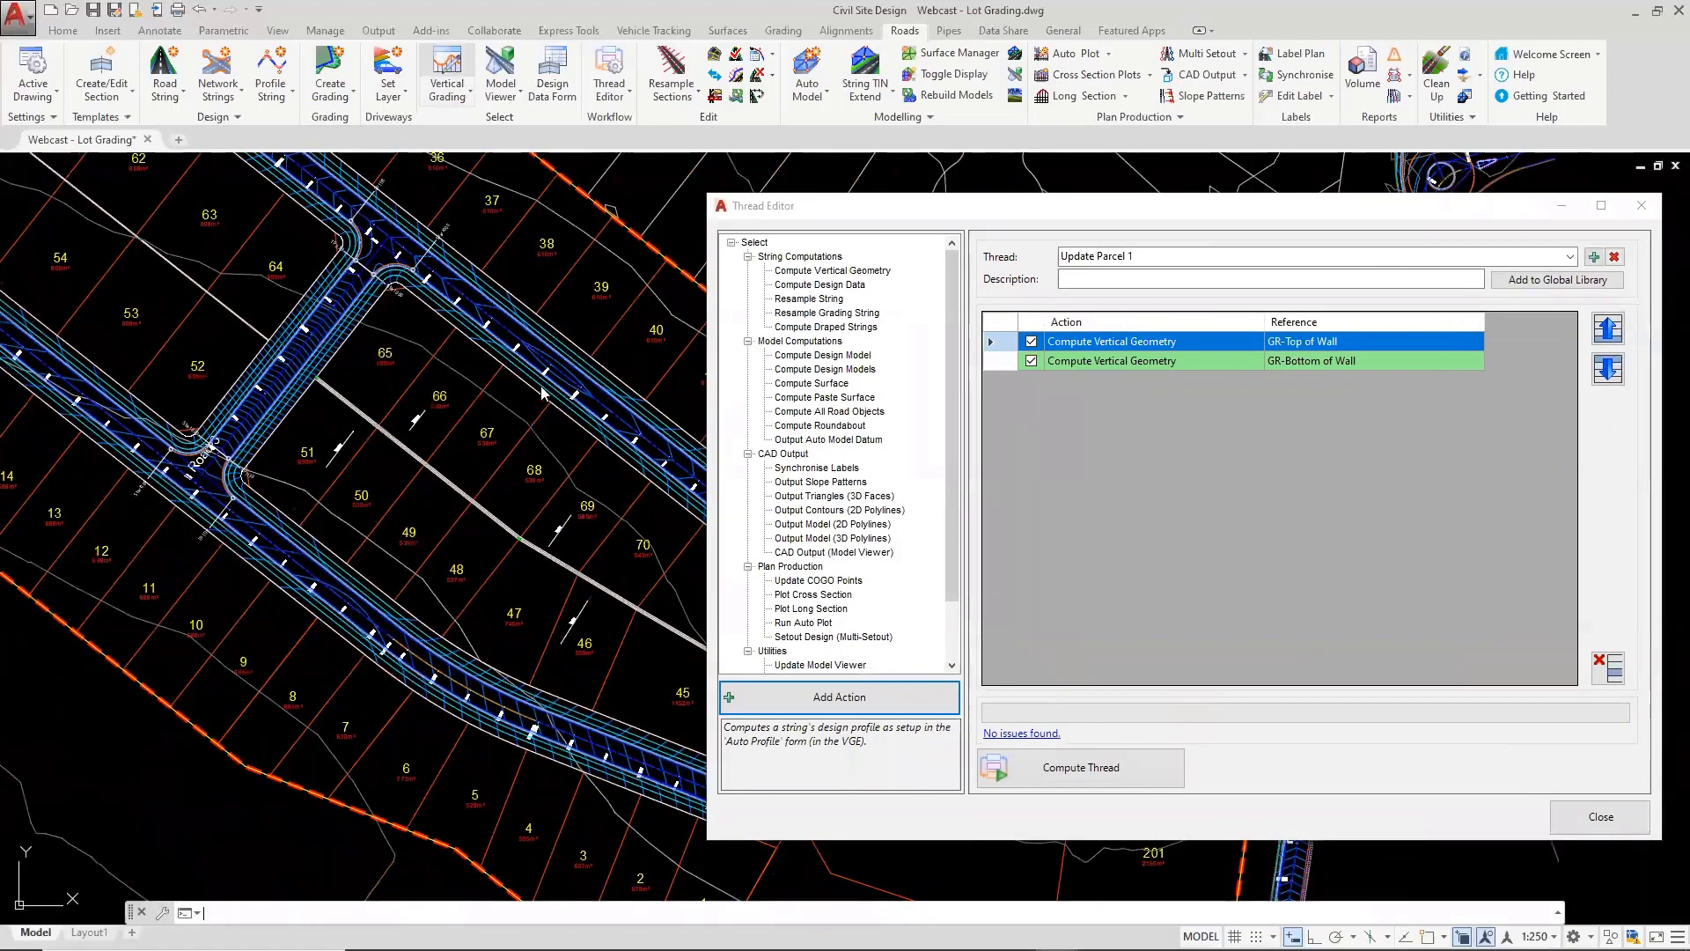
click(539, 365)
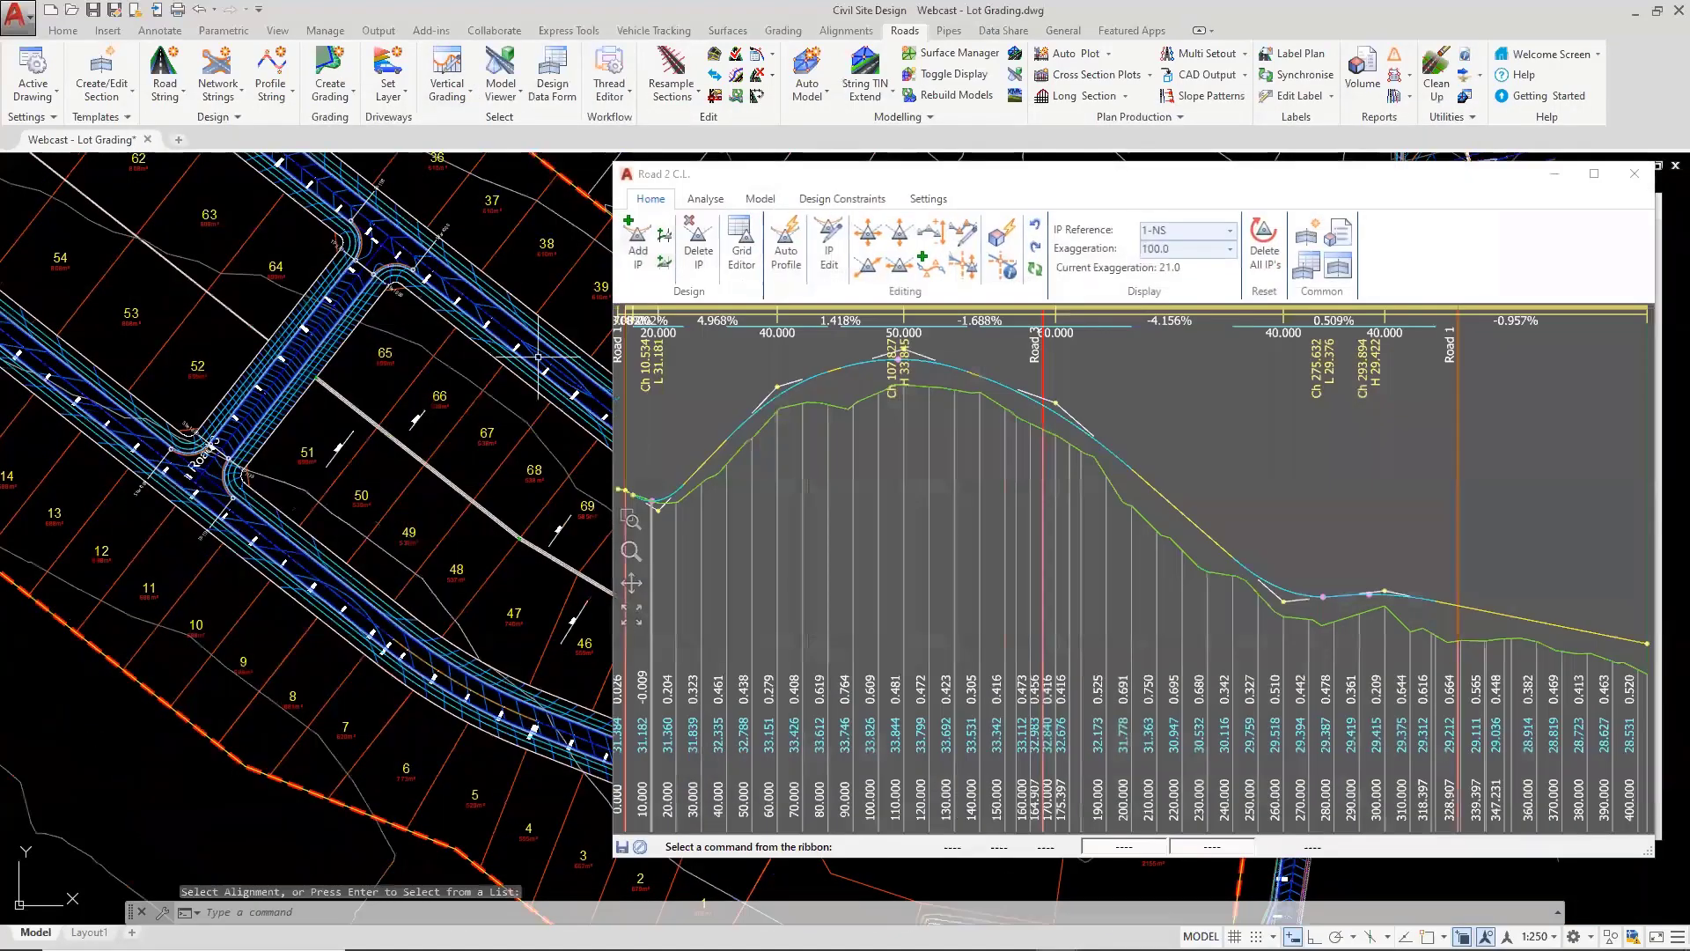
click(933, 236)
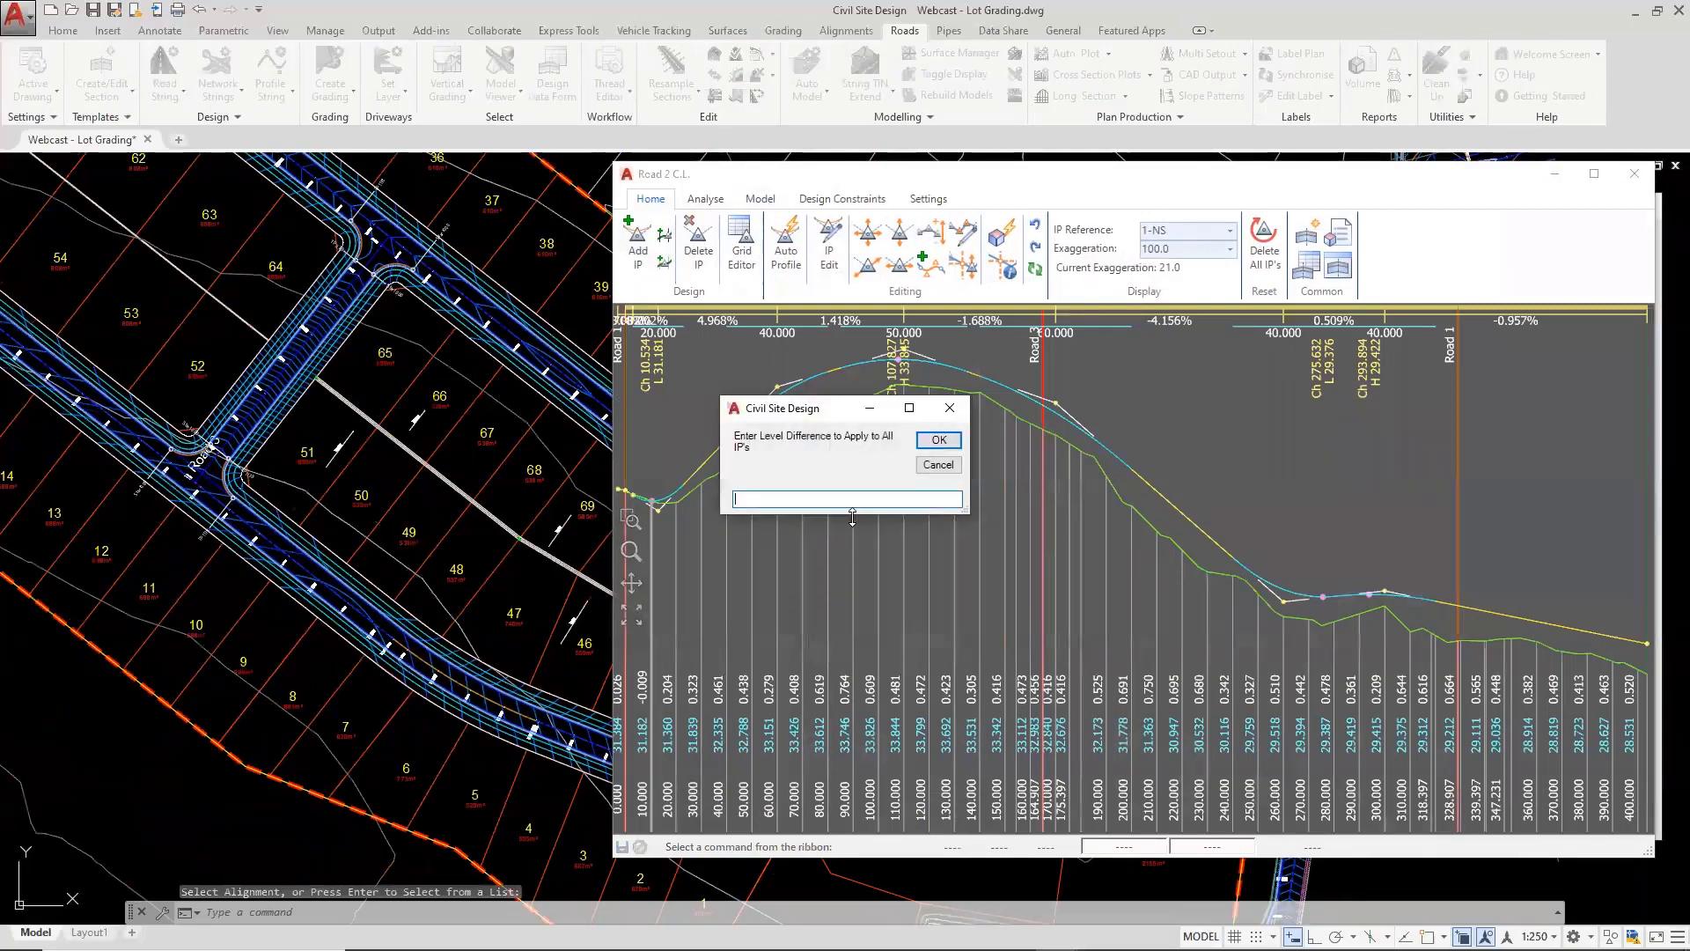
text(-0.5)
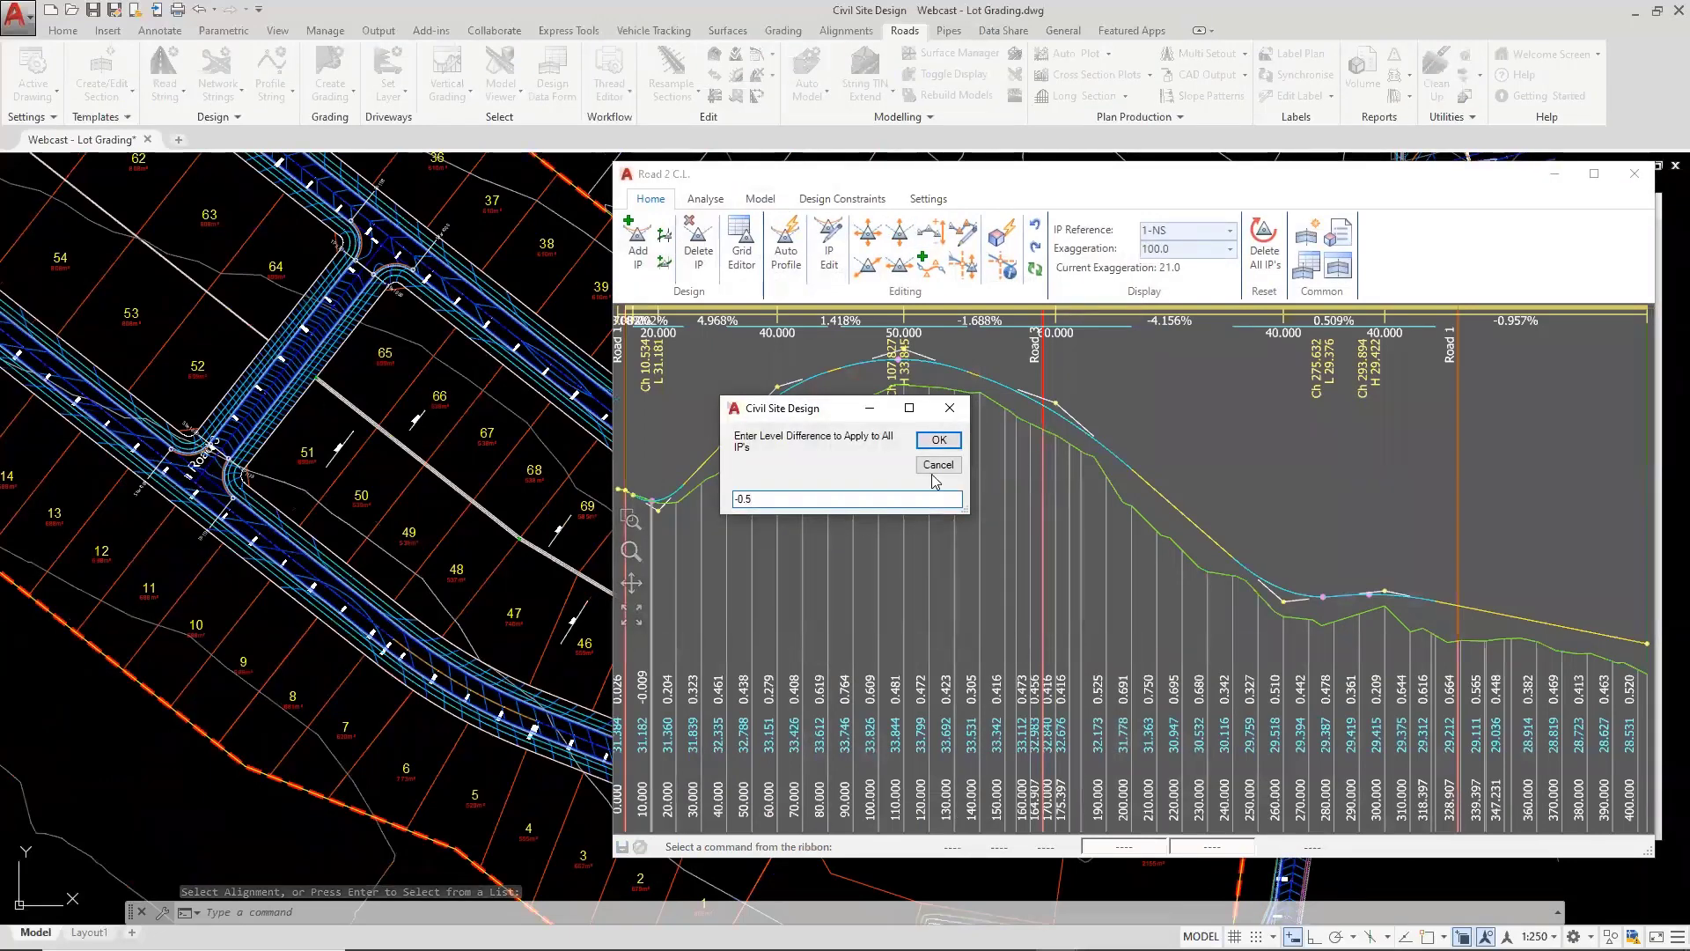
click(938, 439)
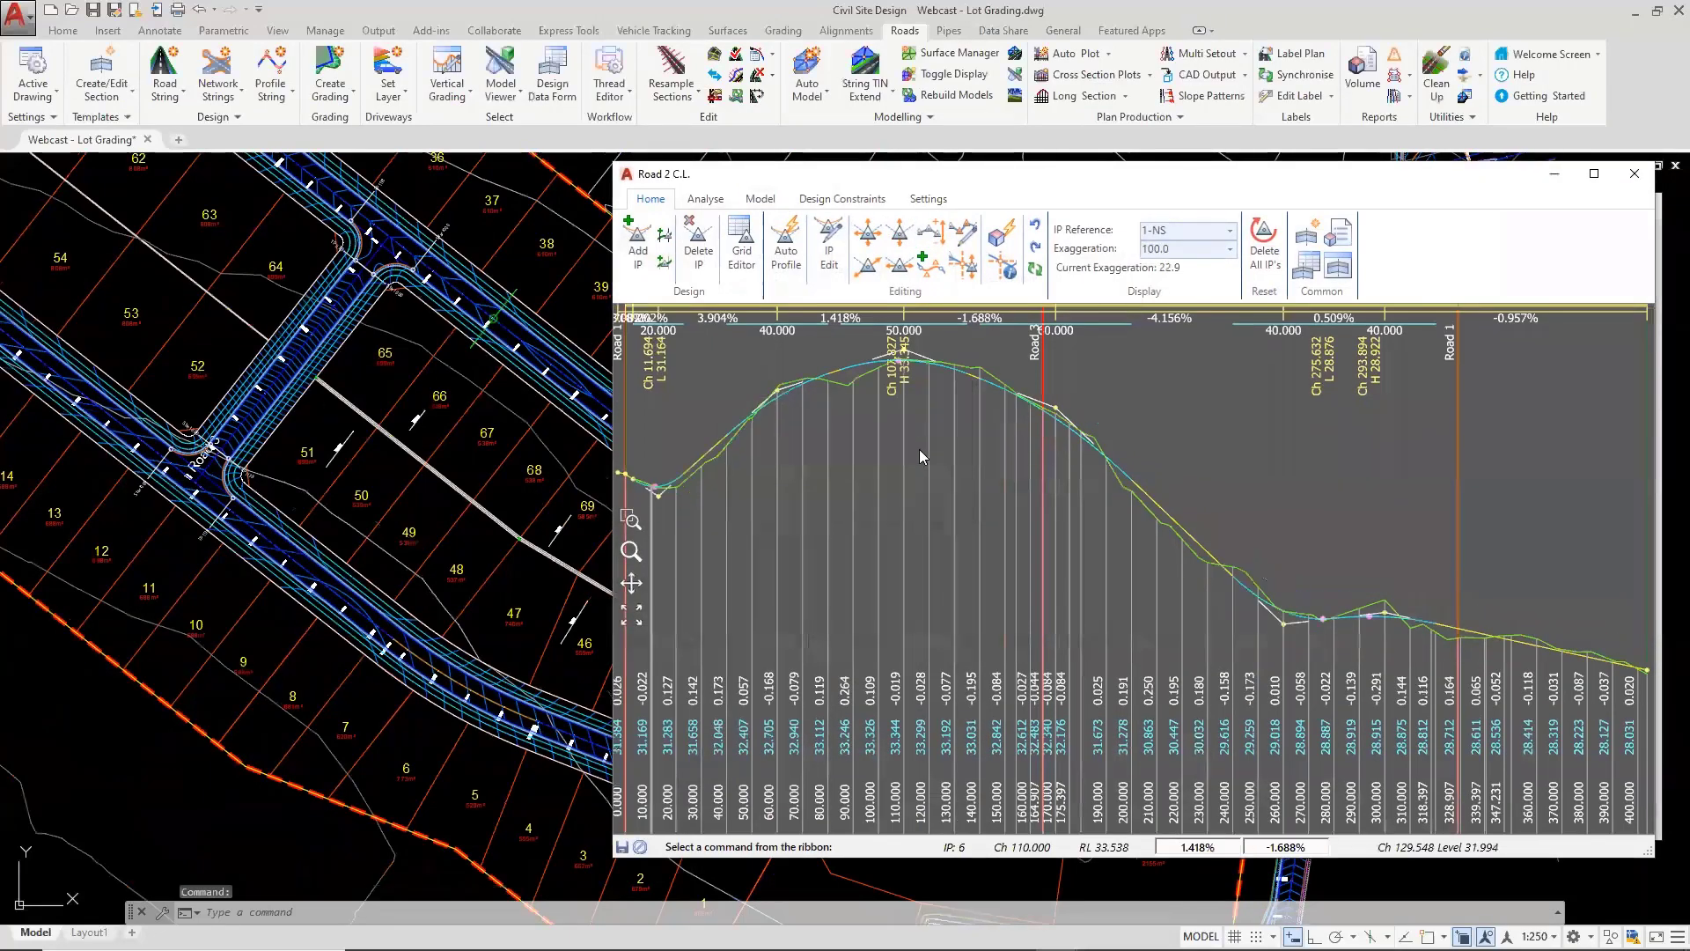
click(1636, 175)
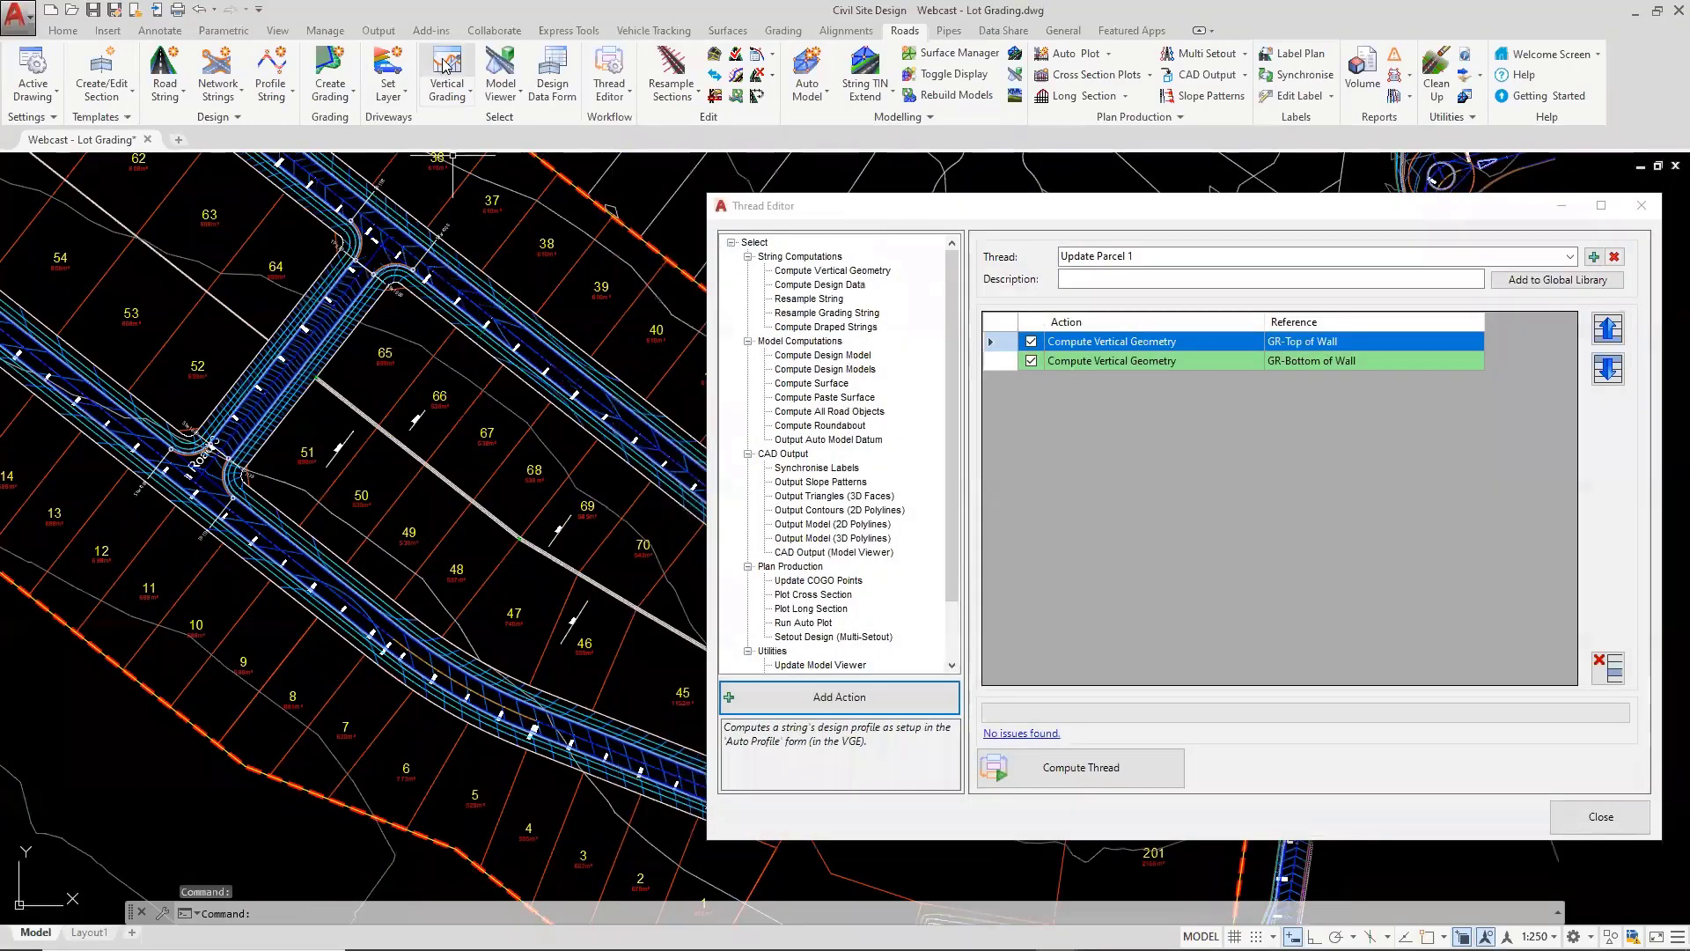
Inspect the GR-Bottom of Wall profile against the lowered road levels and close it
key(Return)
click(459, 486)
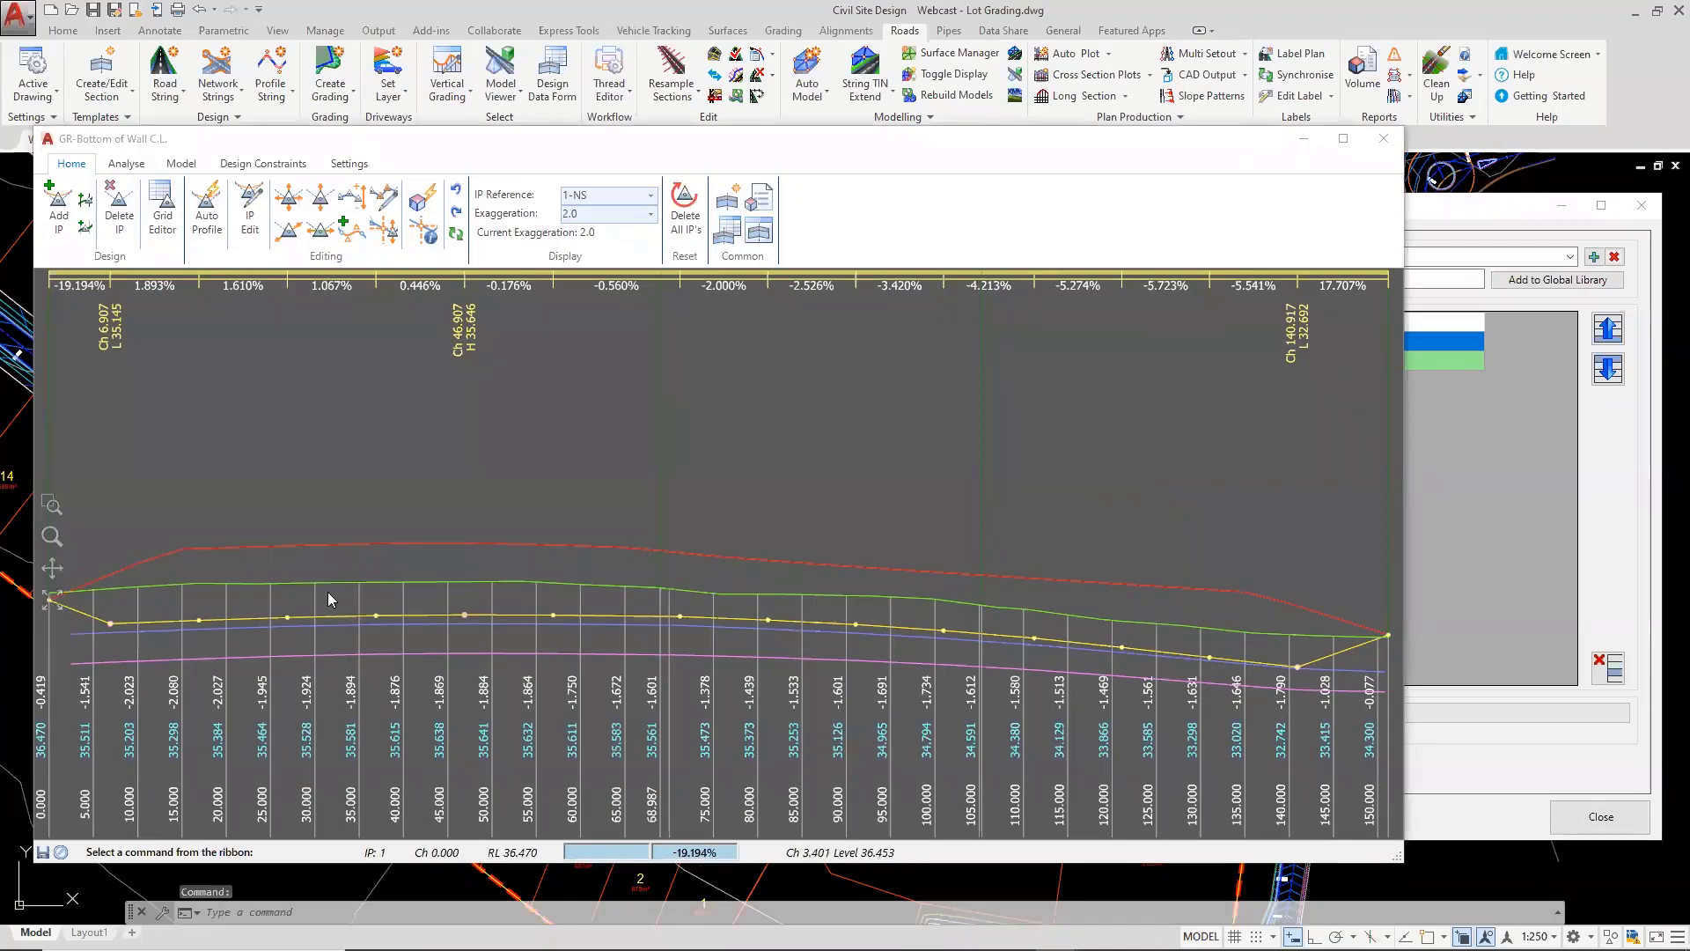
click(1383, 139)
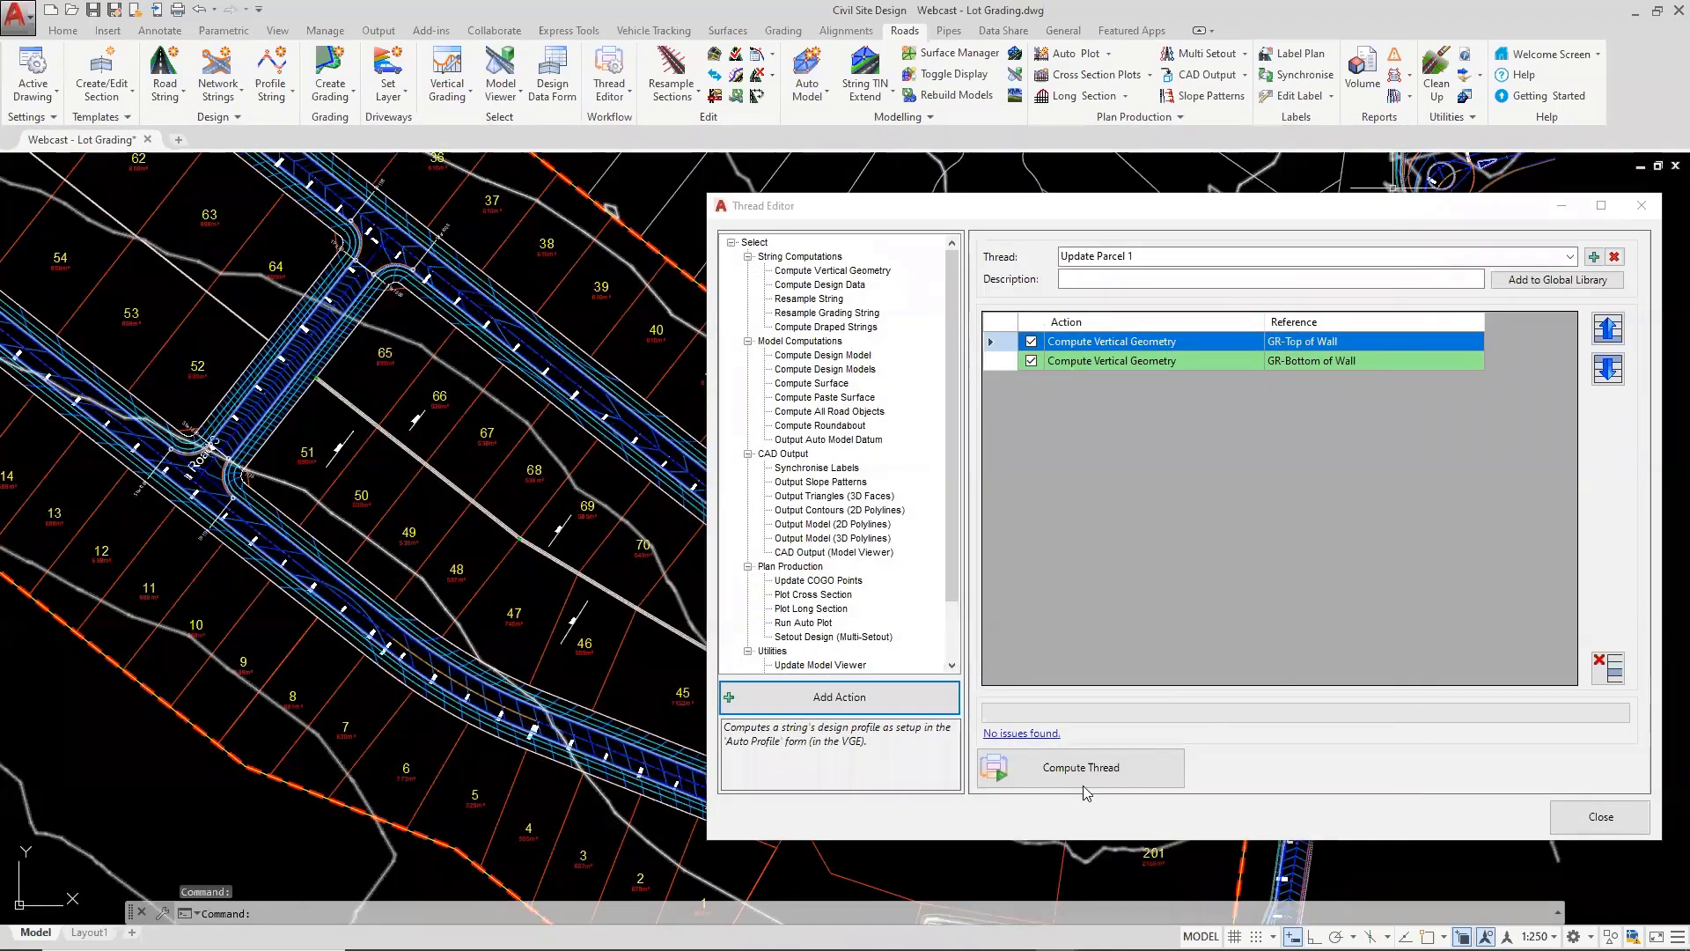
Compute the Update Parcel 1 thread, check the GR-Bottom of Wall profile and close the Thread Editor
click(1082, 772)
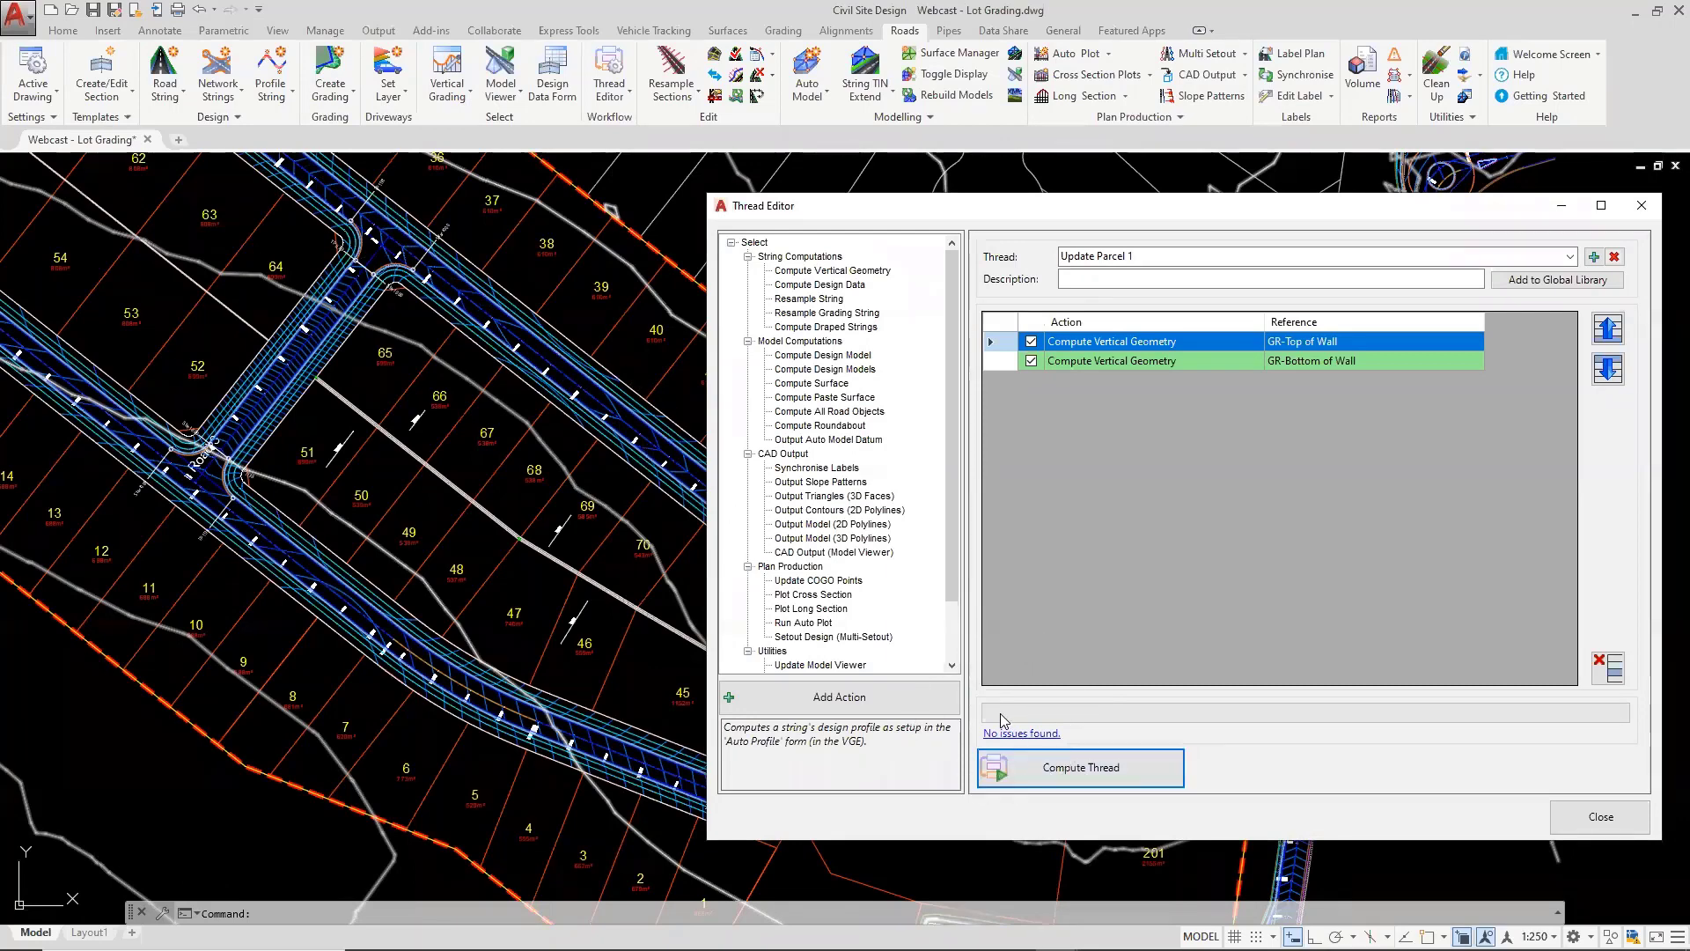
click(447, 71)
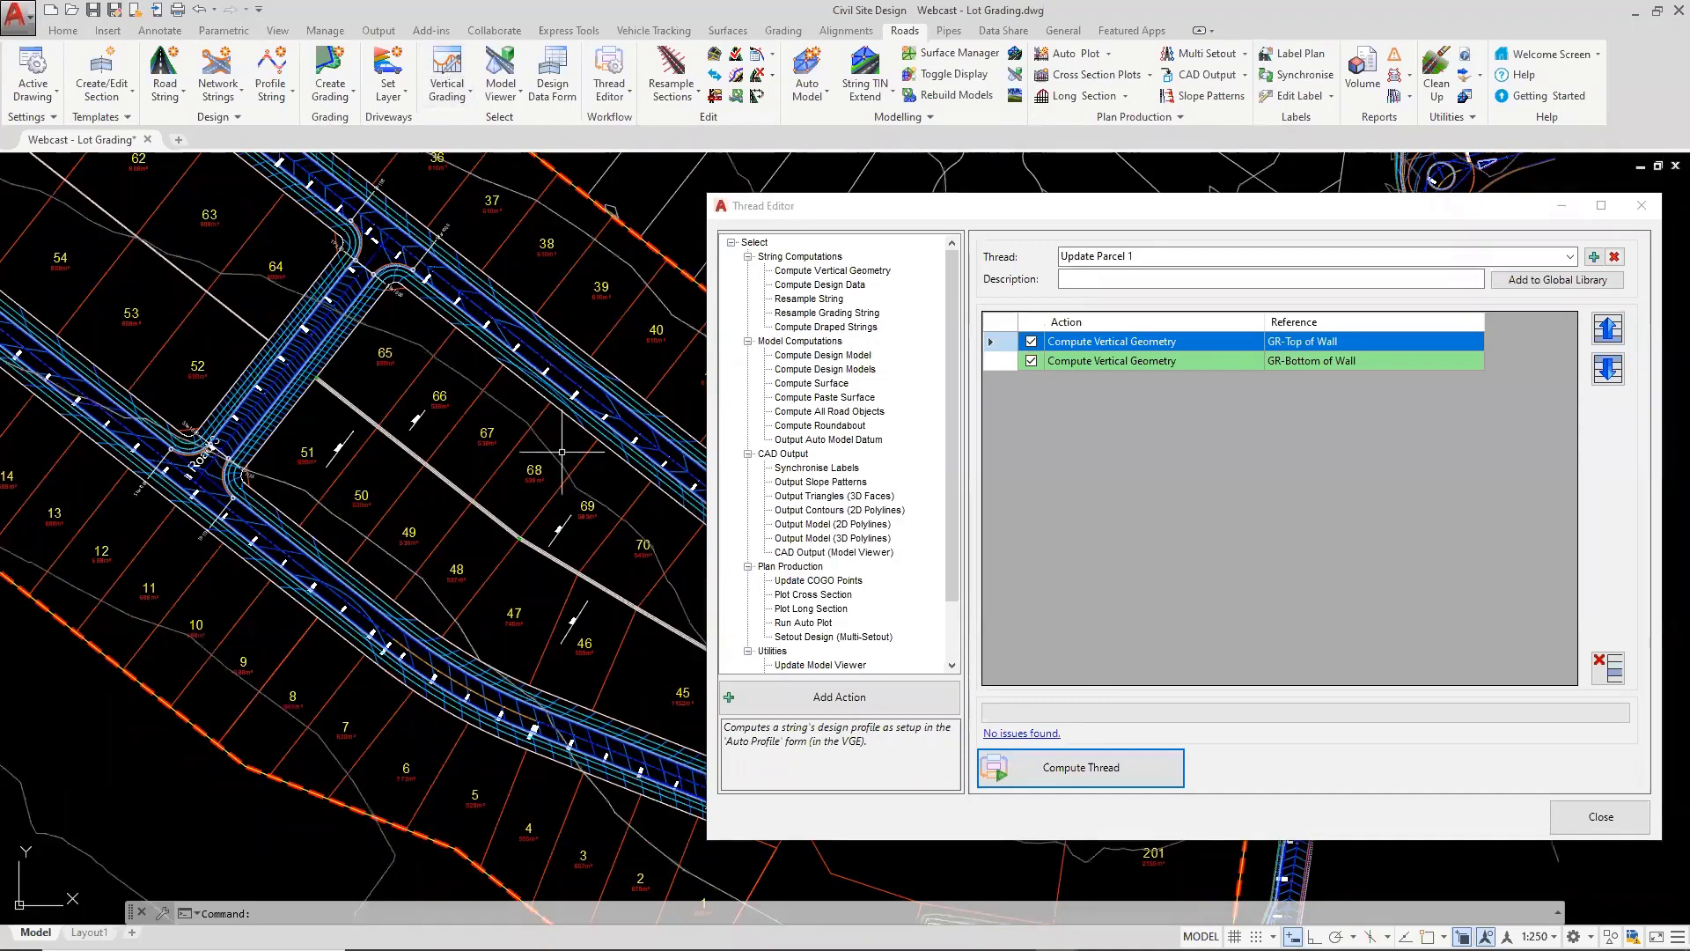
click(483, 500)
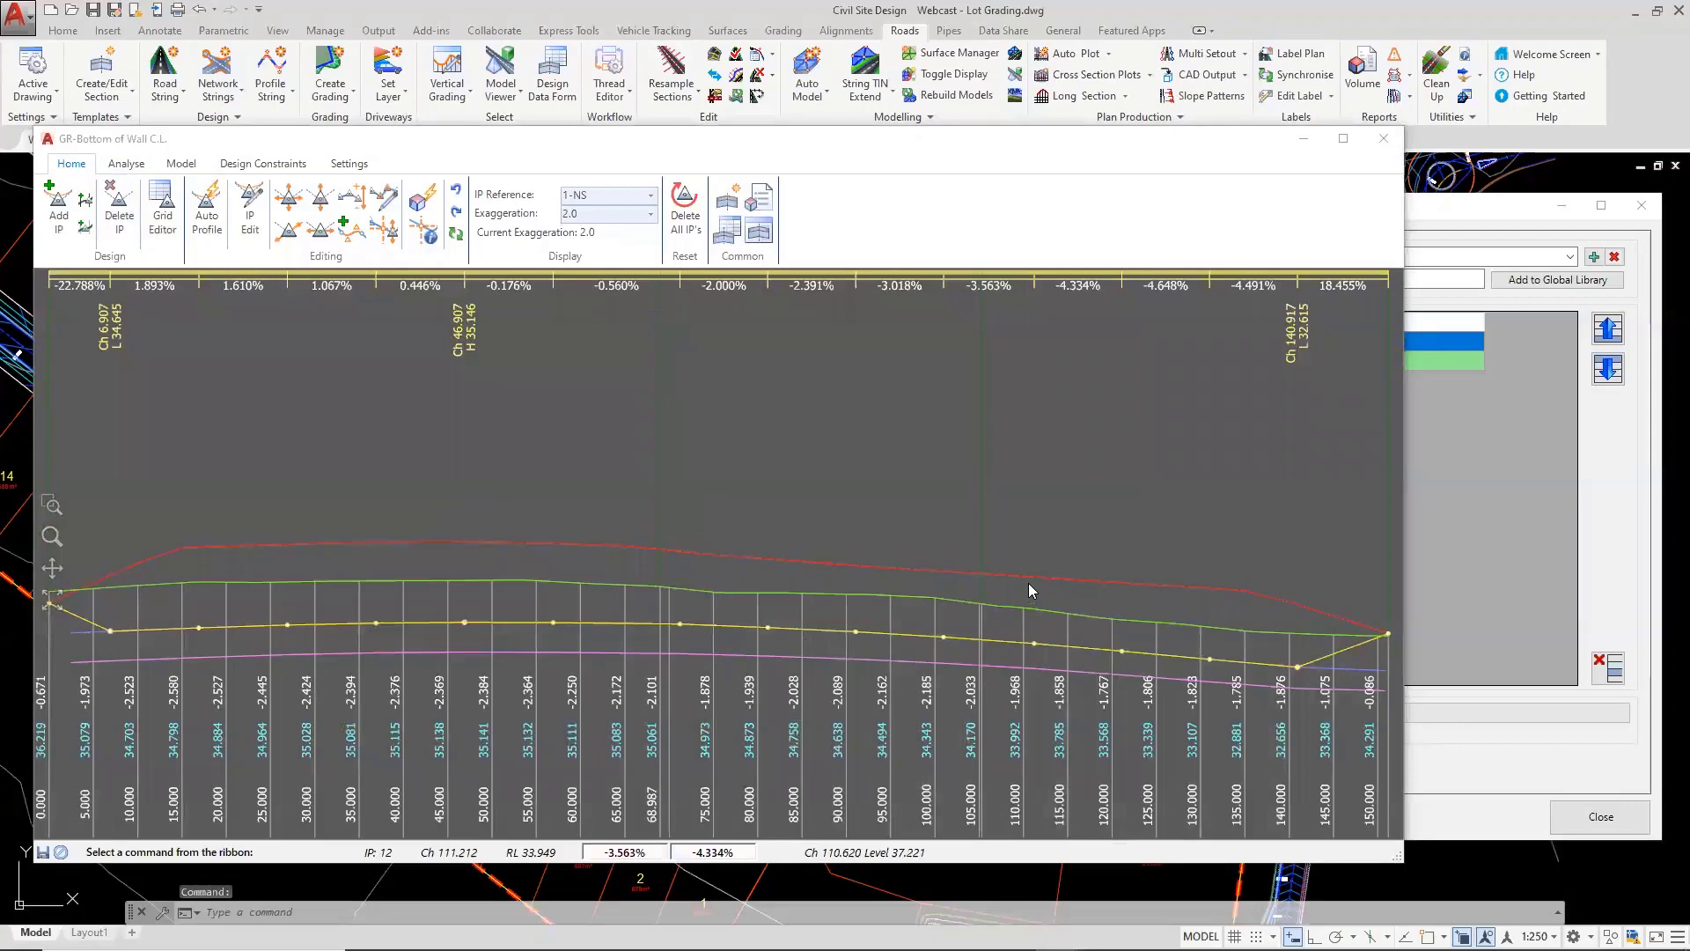
click(1384, 138)
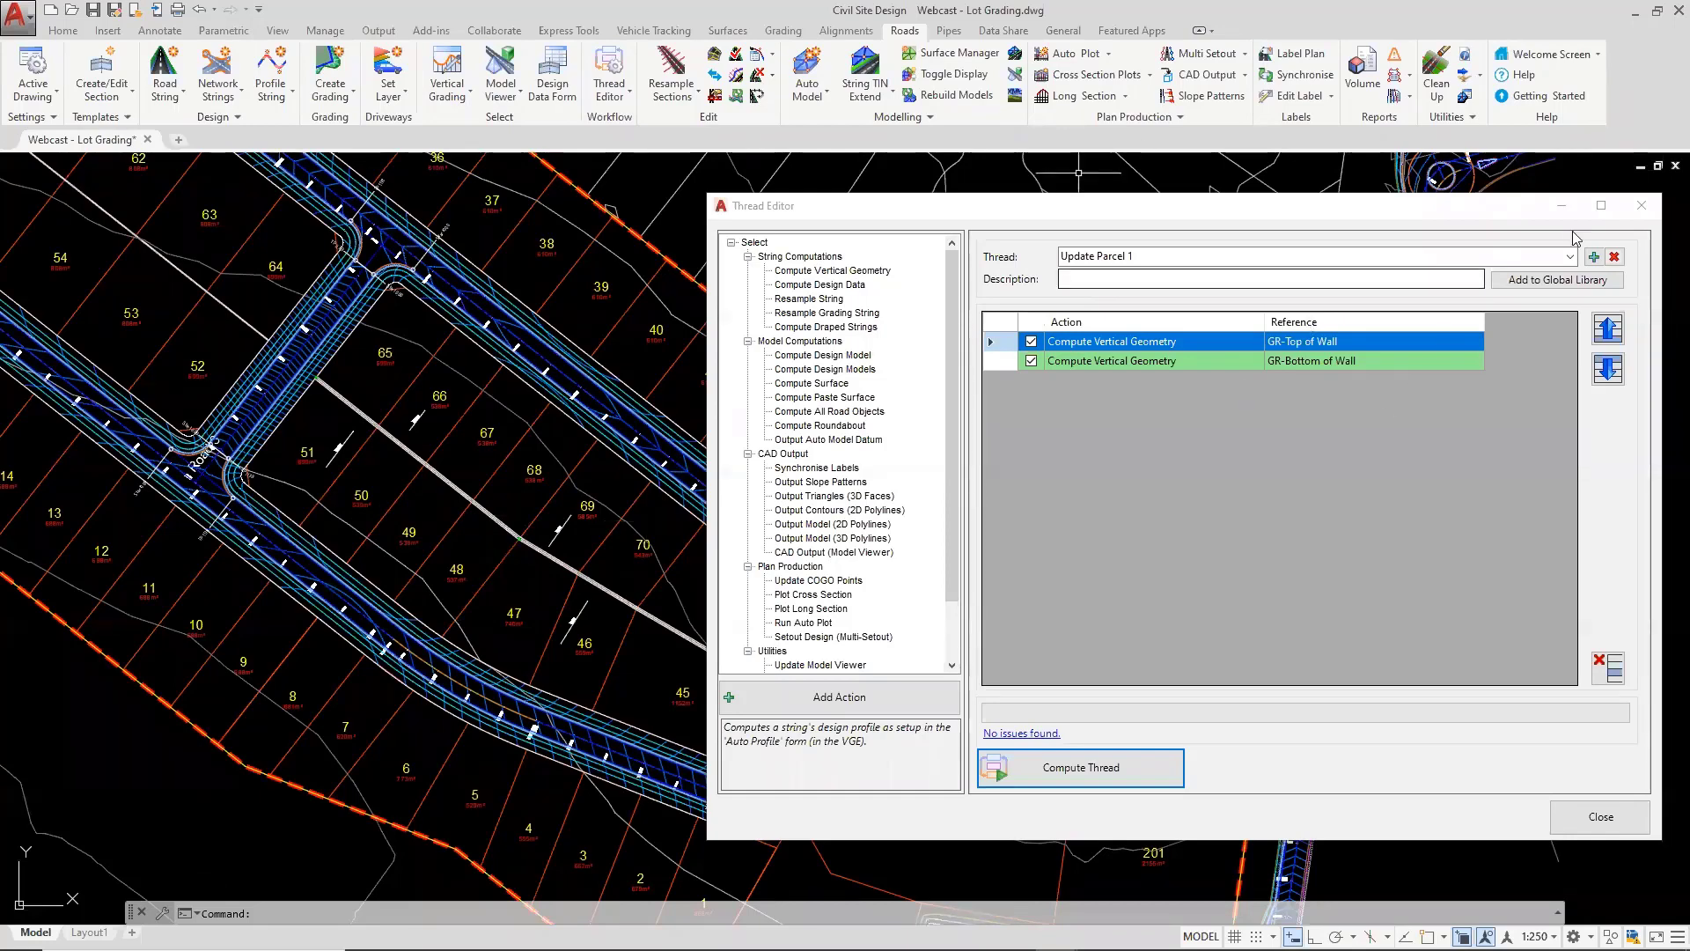
click(1641, 206)
Create a Model Builder model linked to the Auto Model and name it "Roads & Parcel"
middle_drag(652, 378, 851, 383)
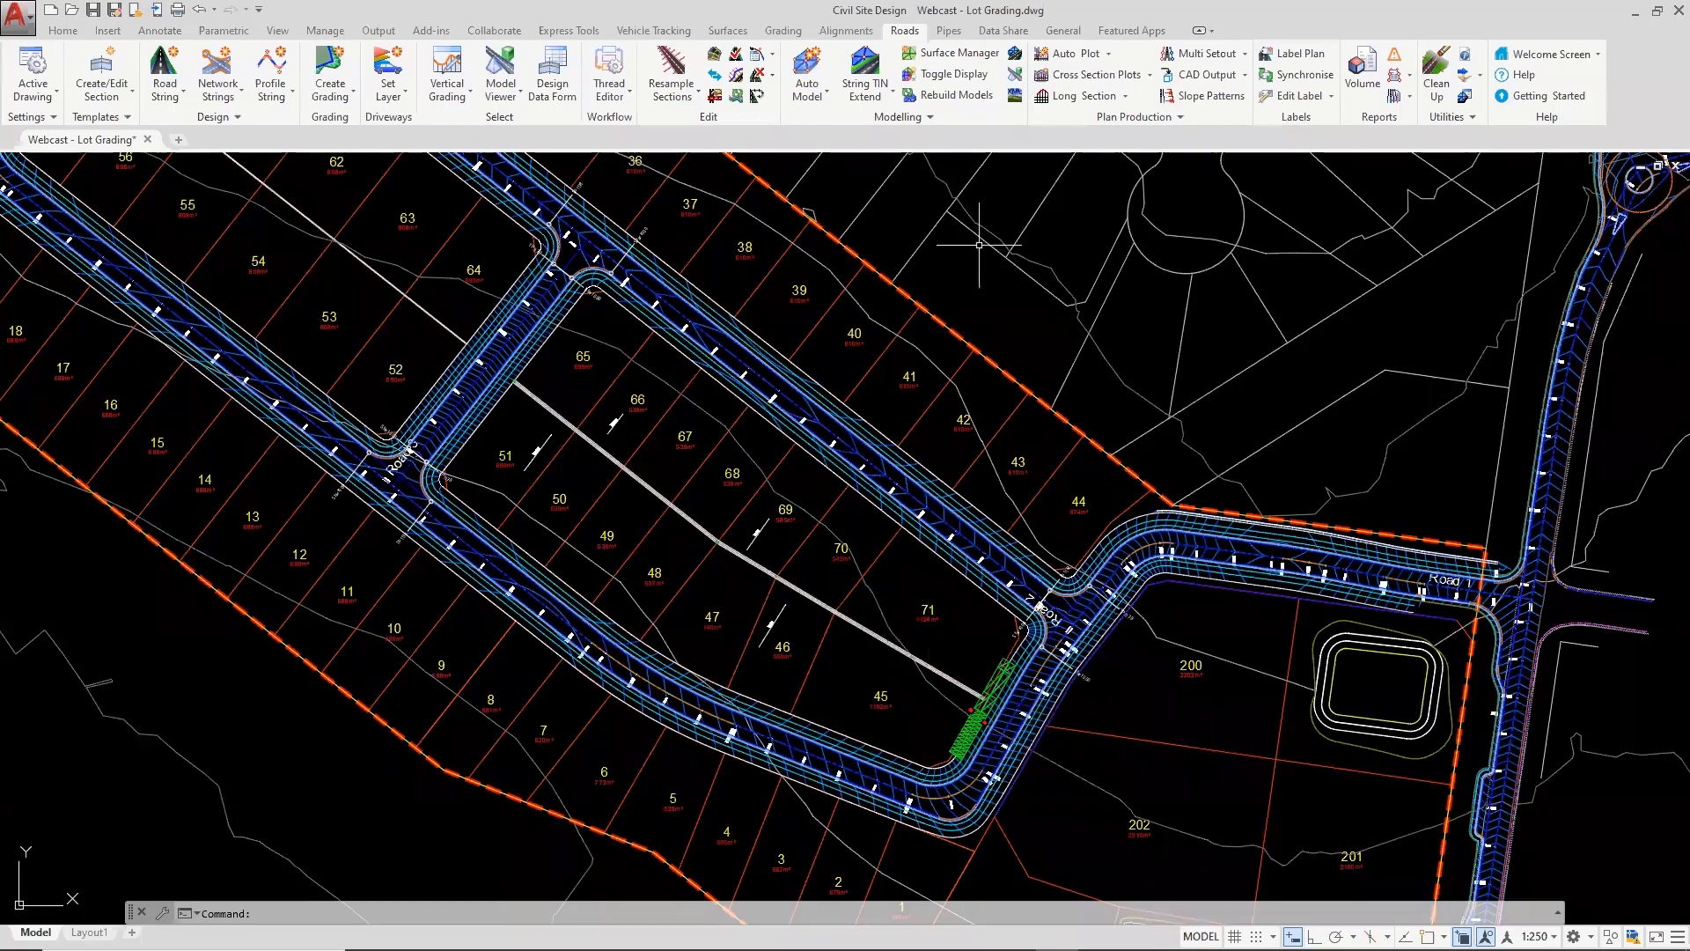
click(860, 99)
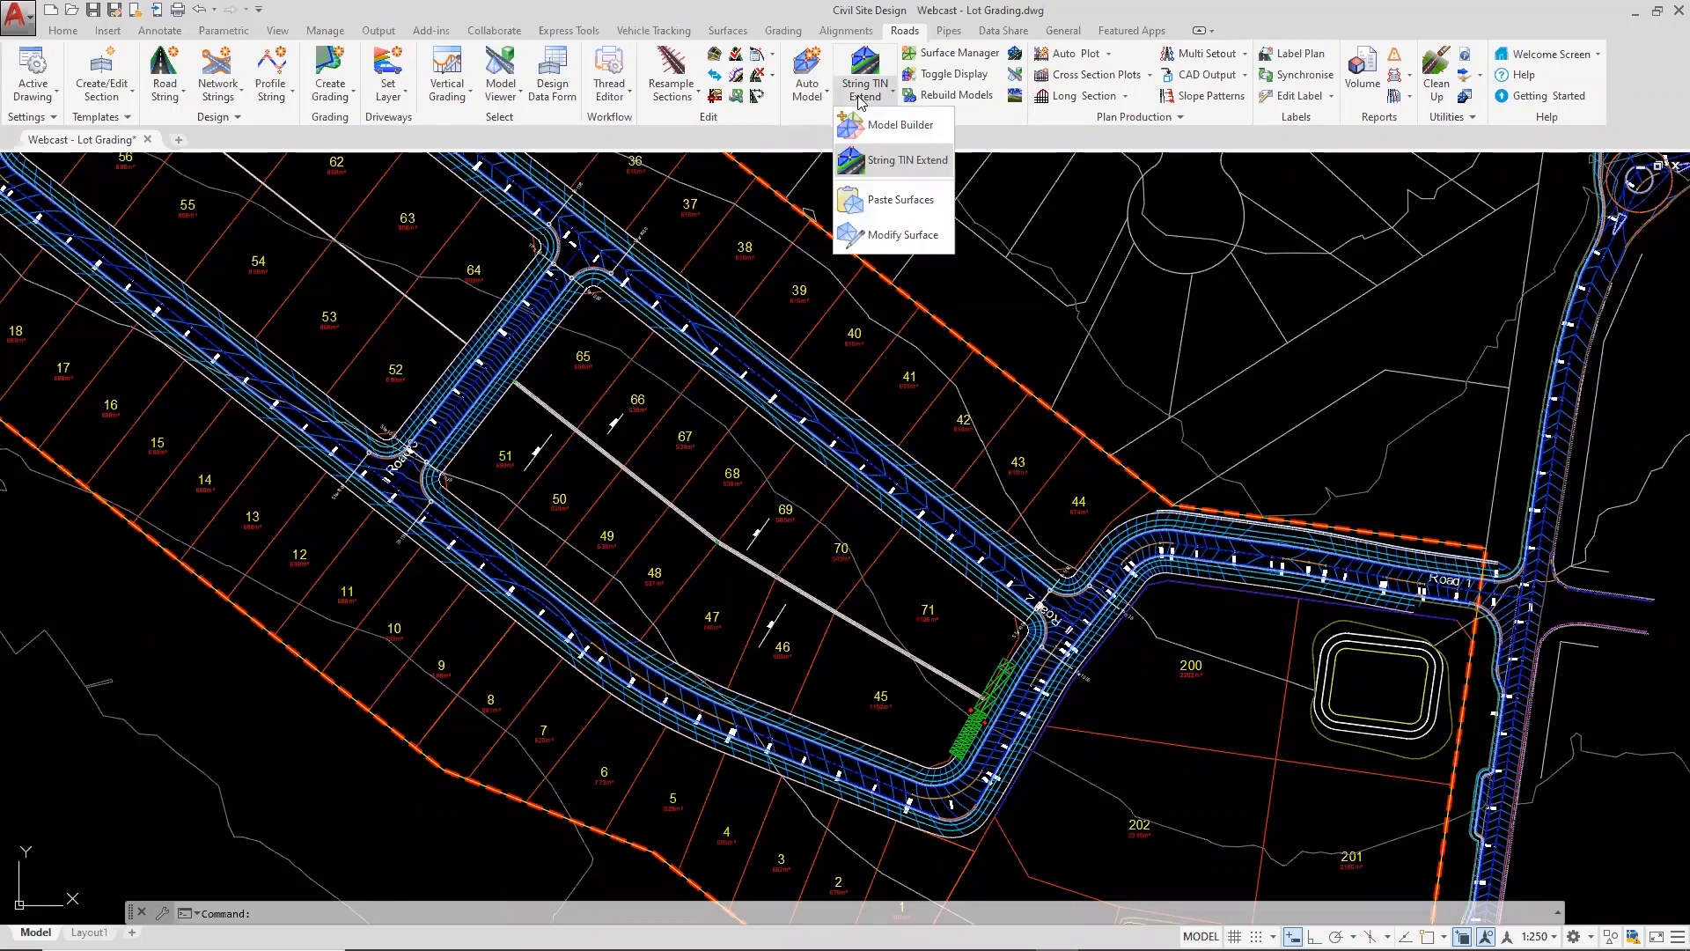
click(893, 125)
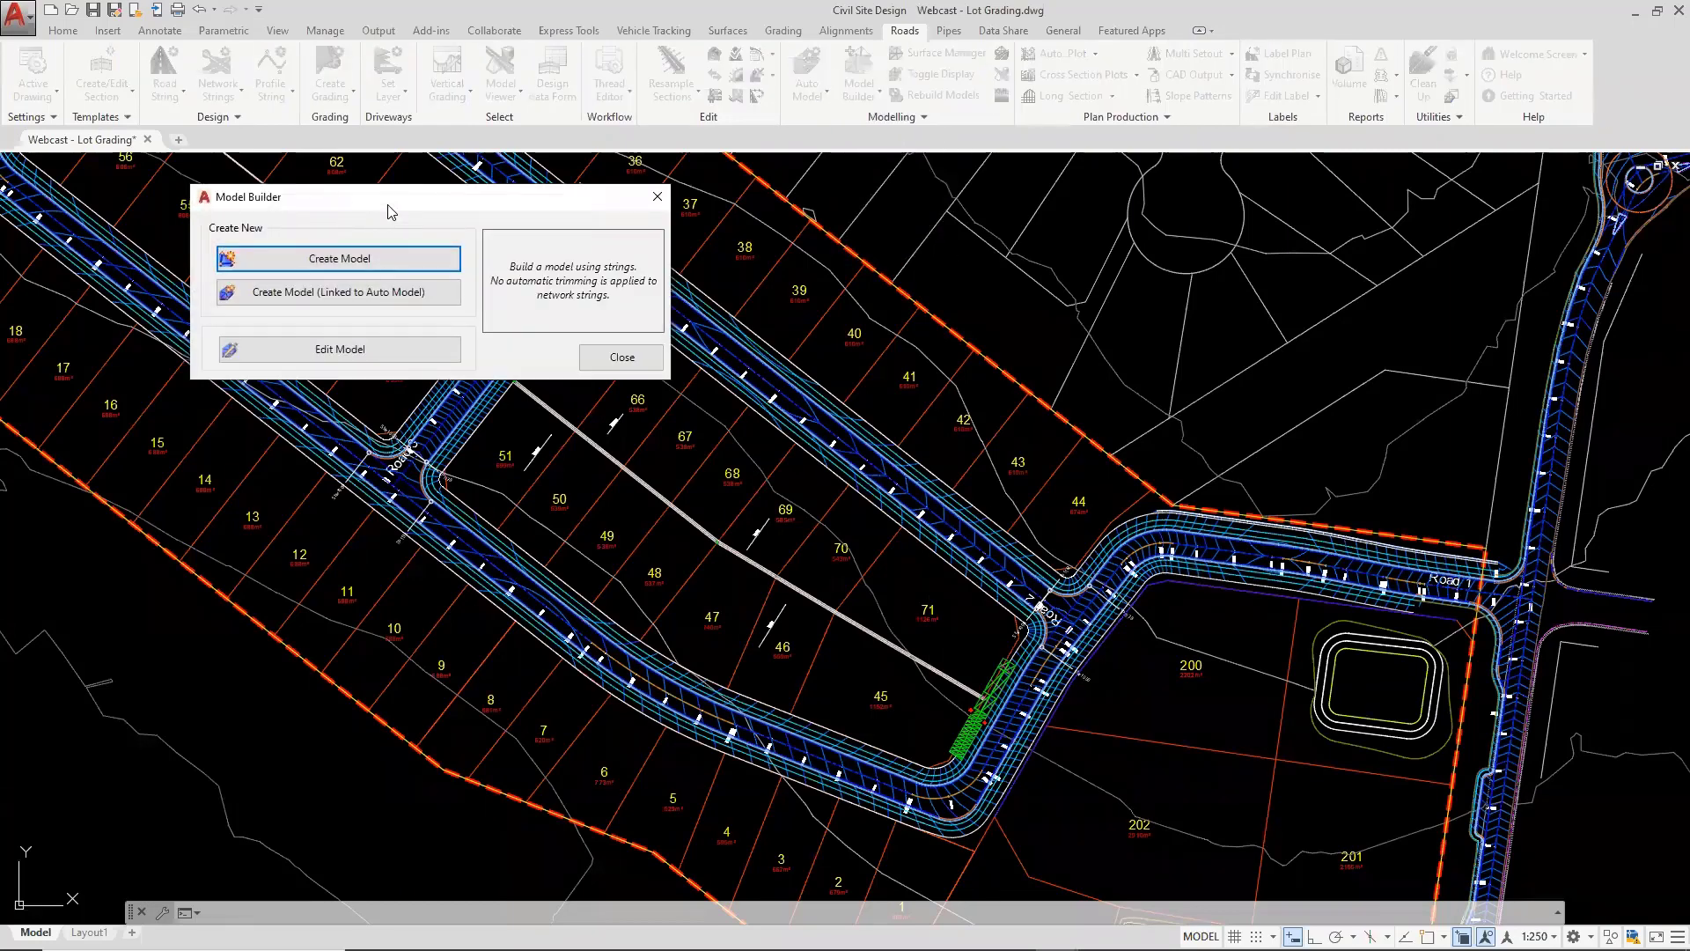
drag(391, 212, 749, 342)
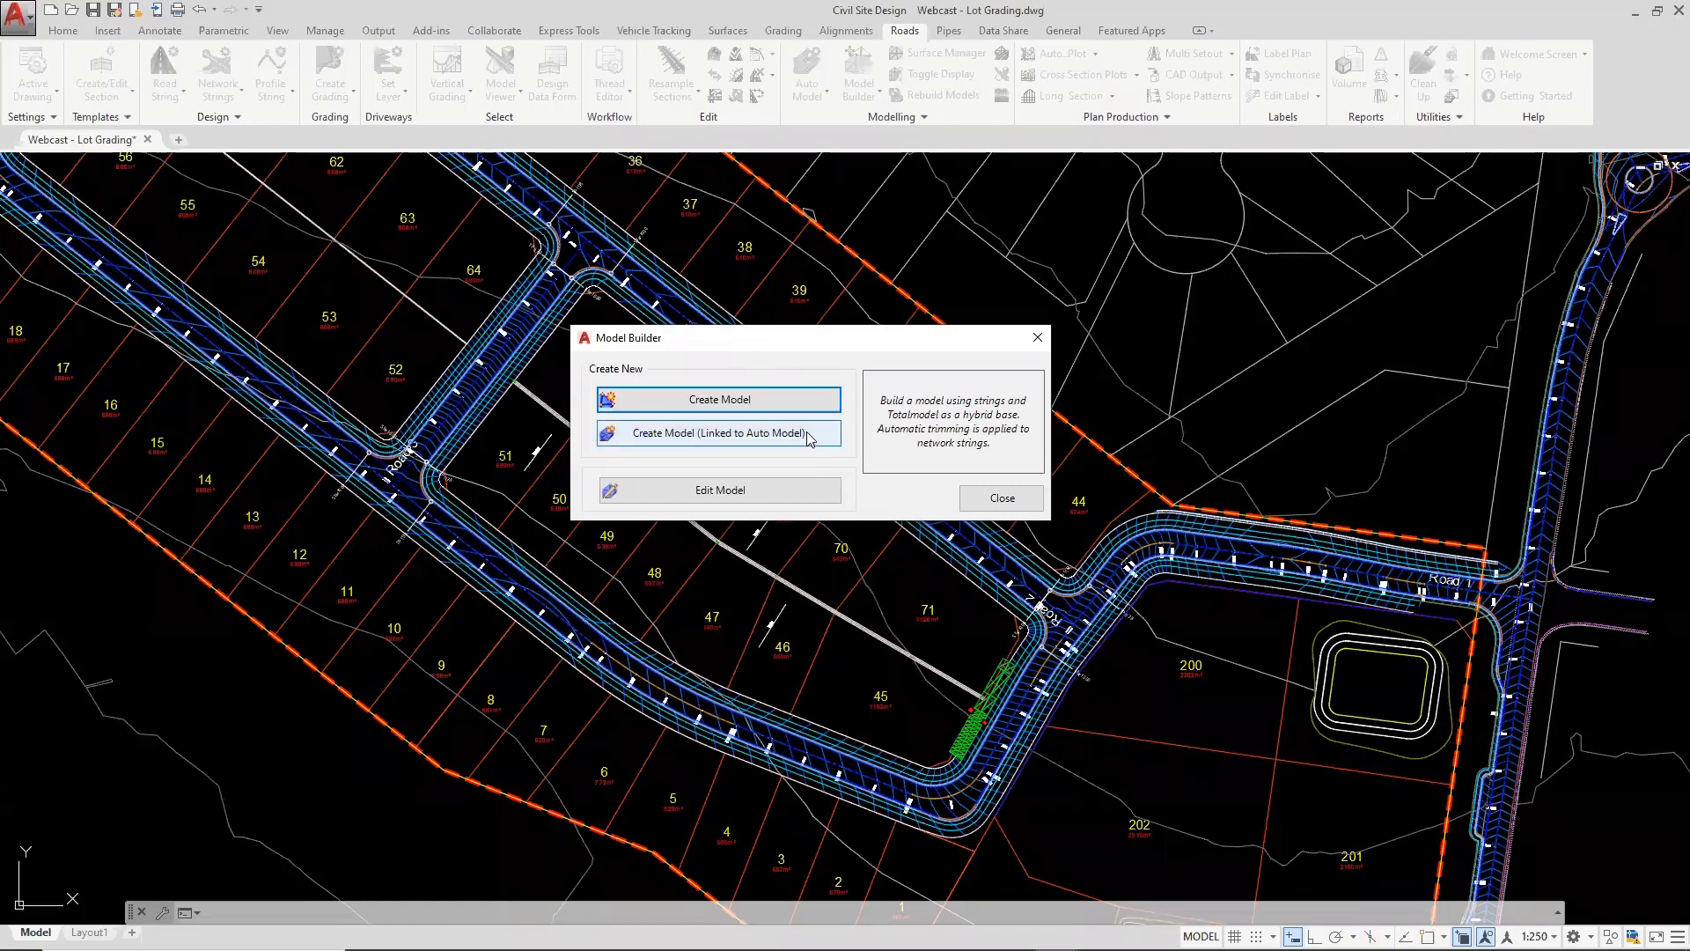
click(764, 406)
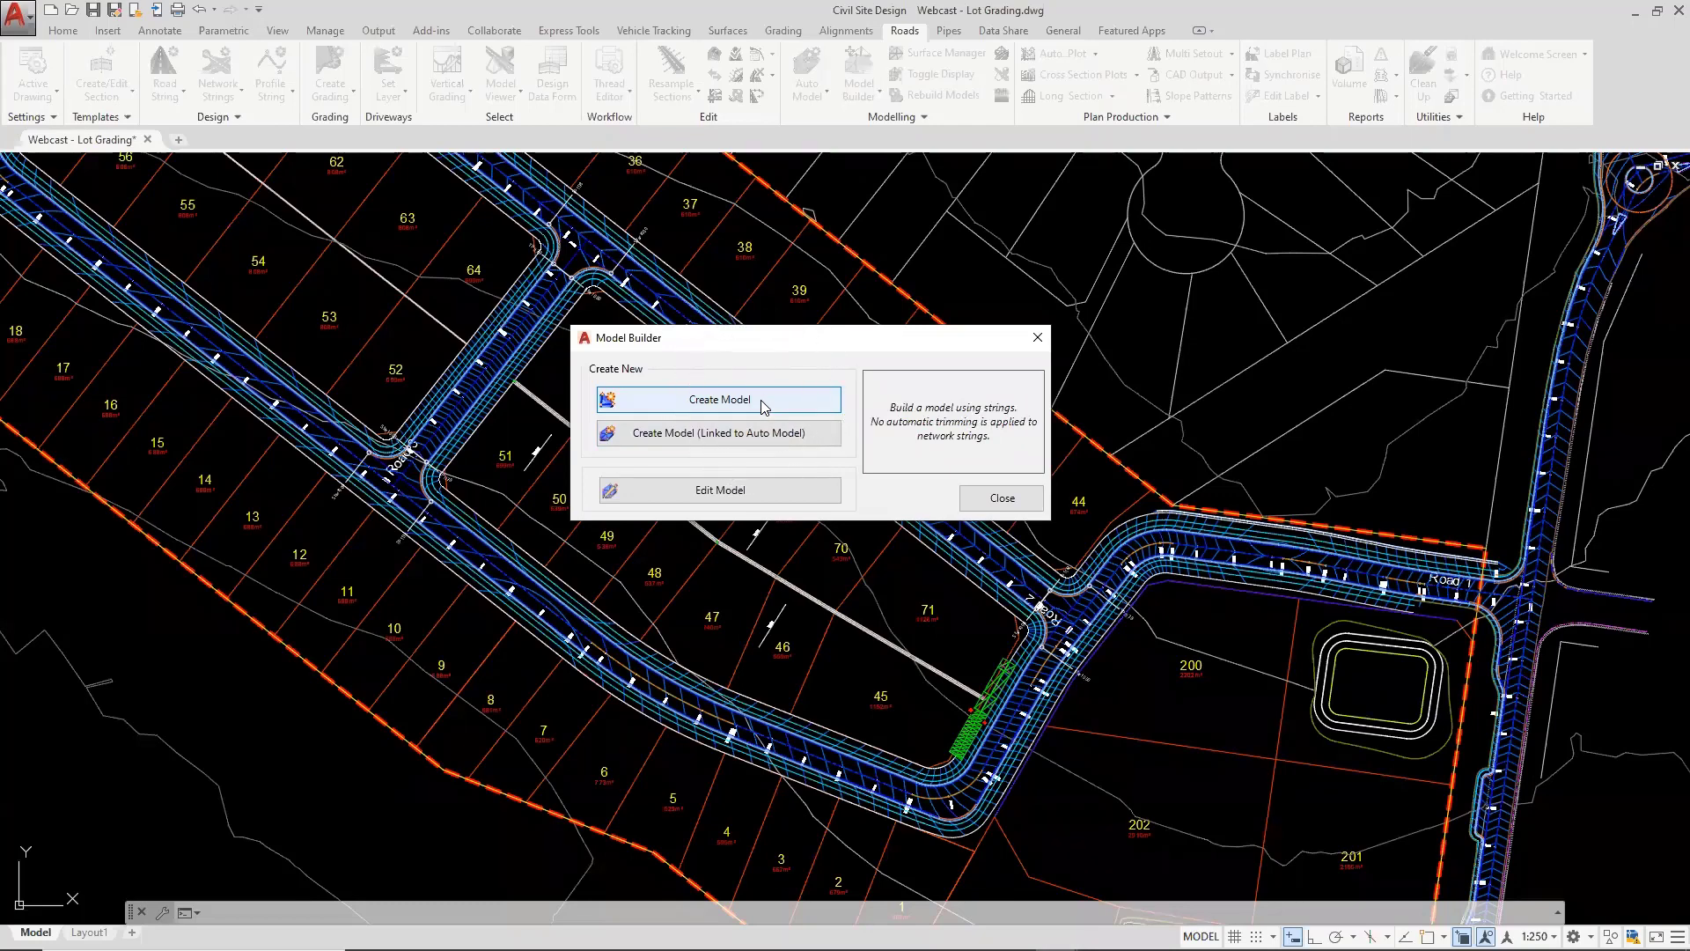
click(1072, 605)
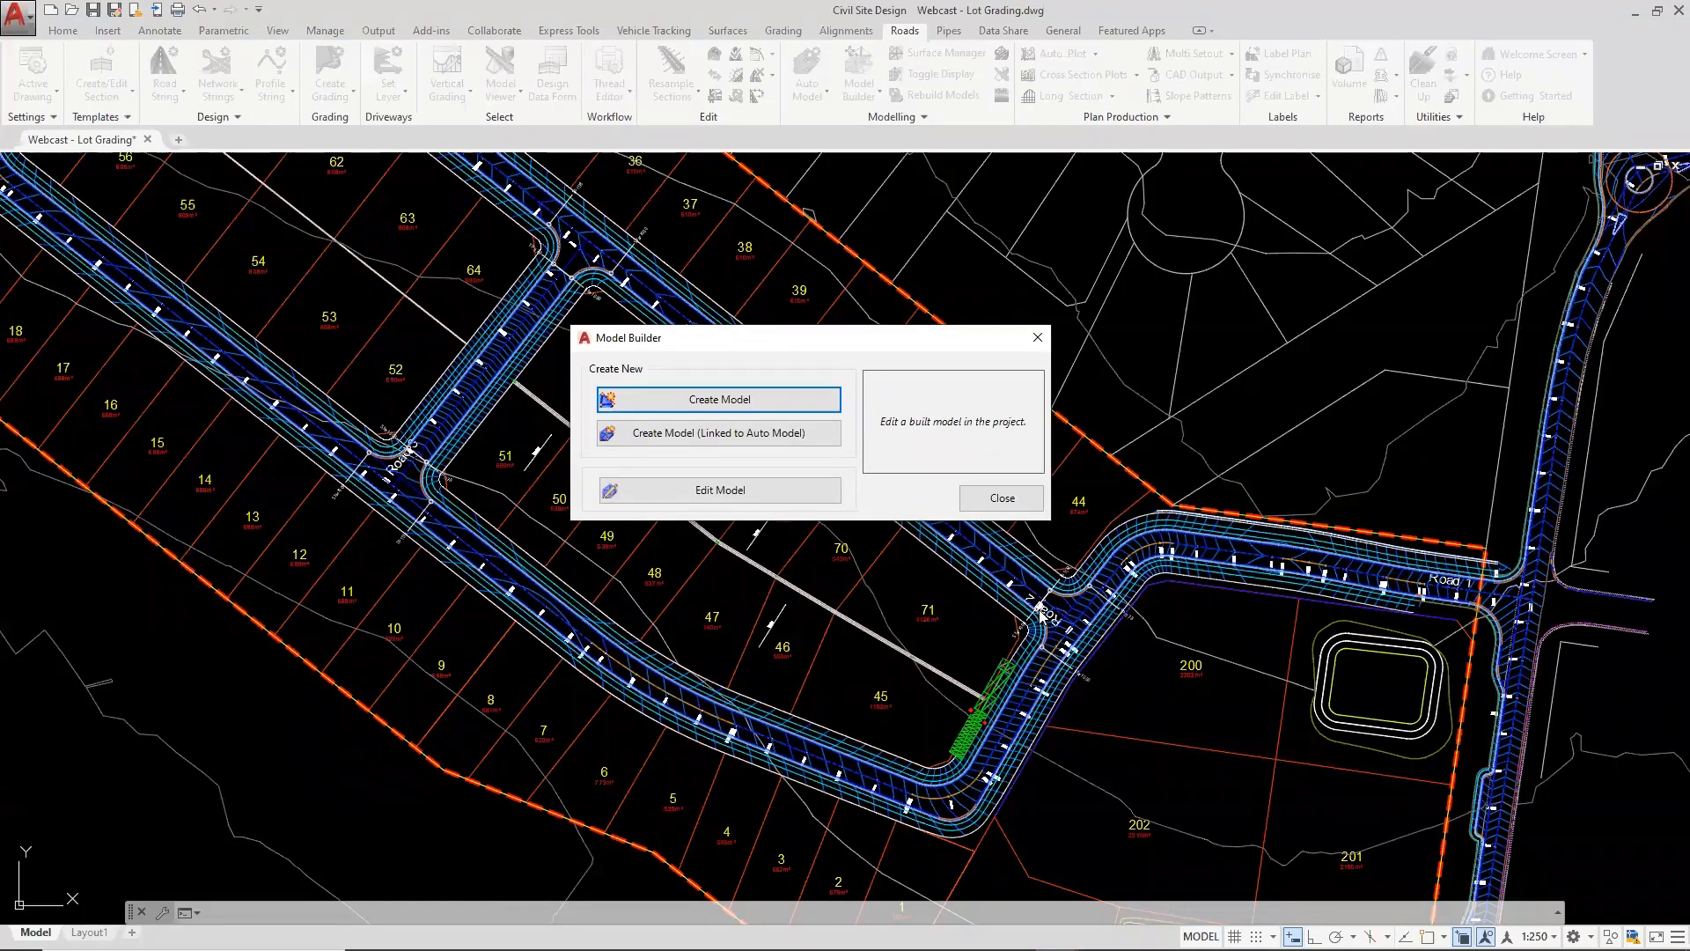
click(721, 434)
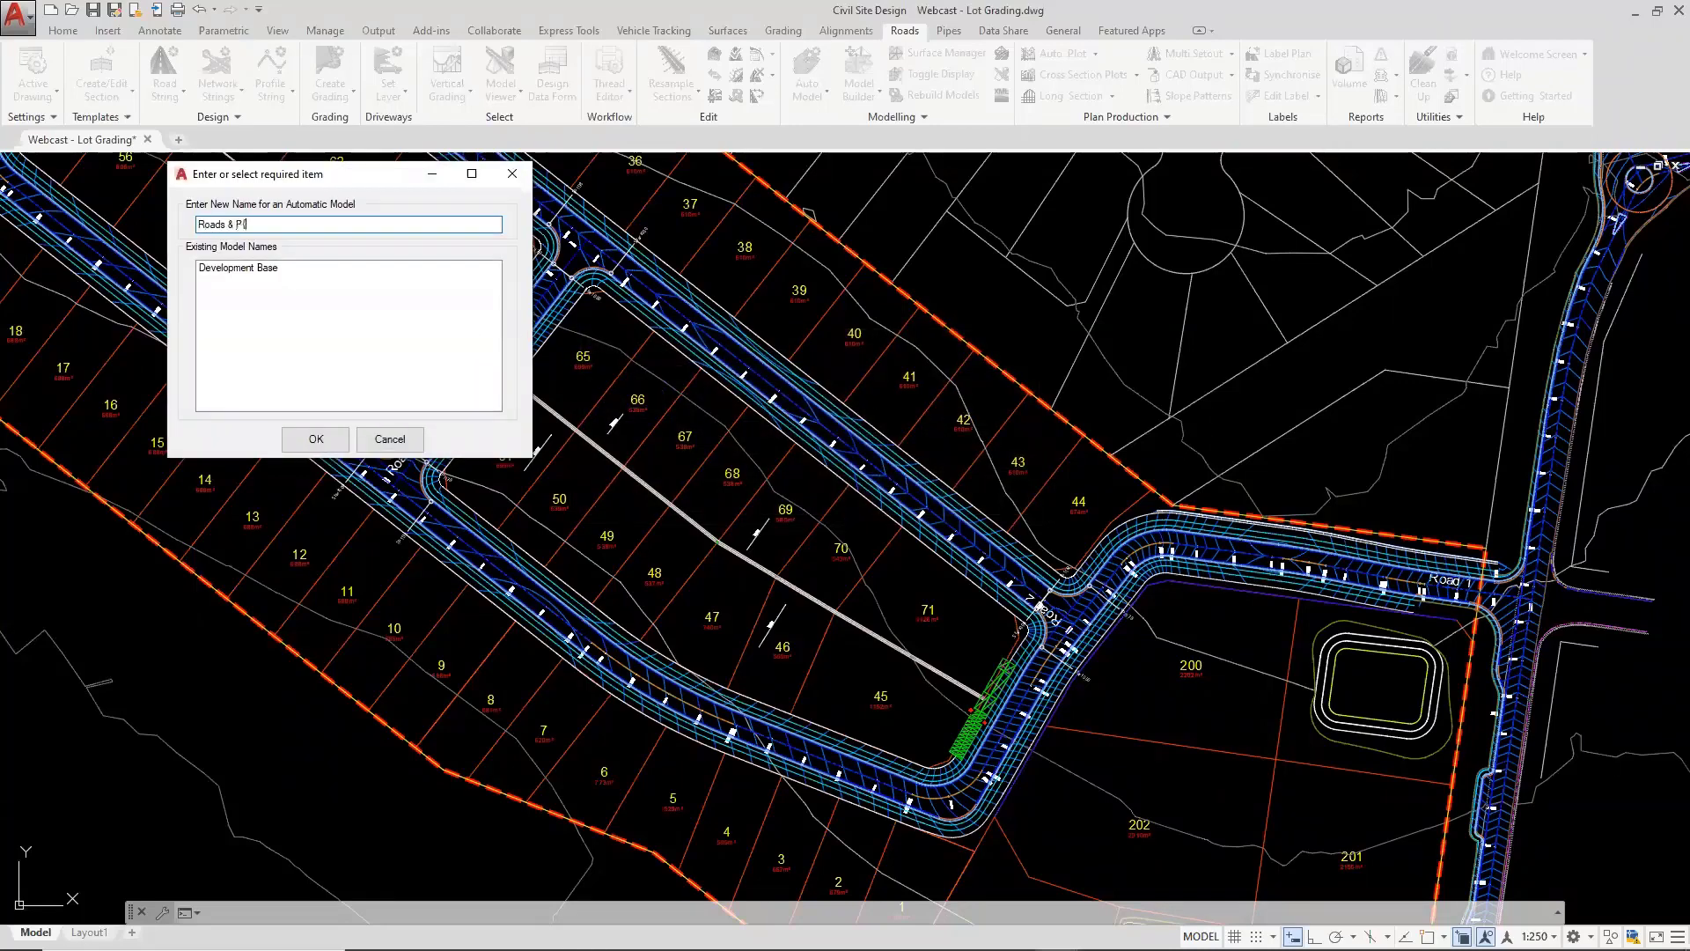
text(Roads & Parcel)
click(328, 443)
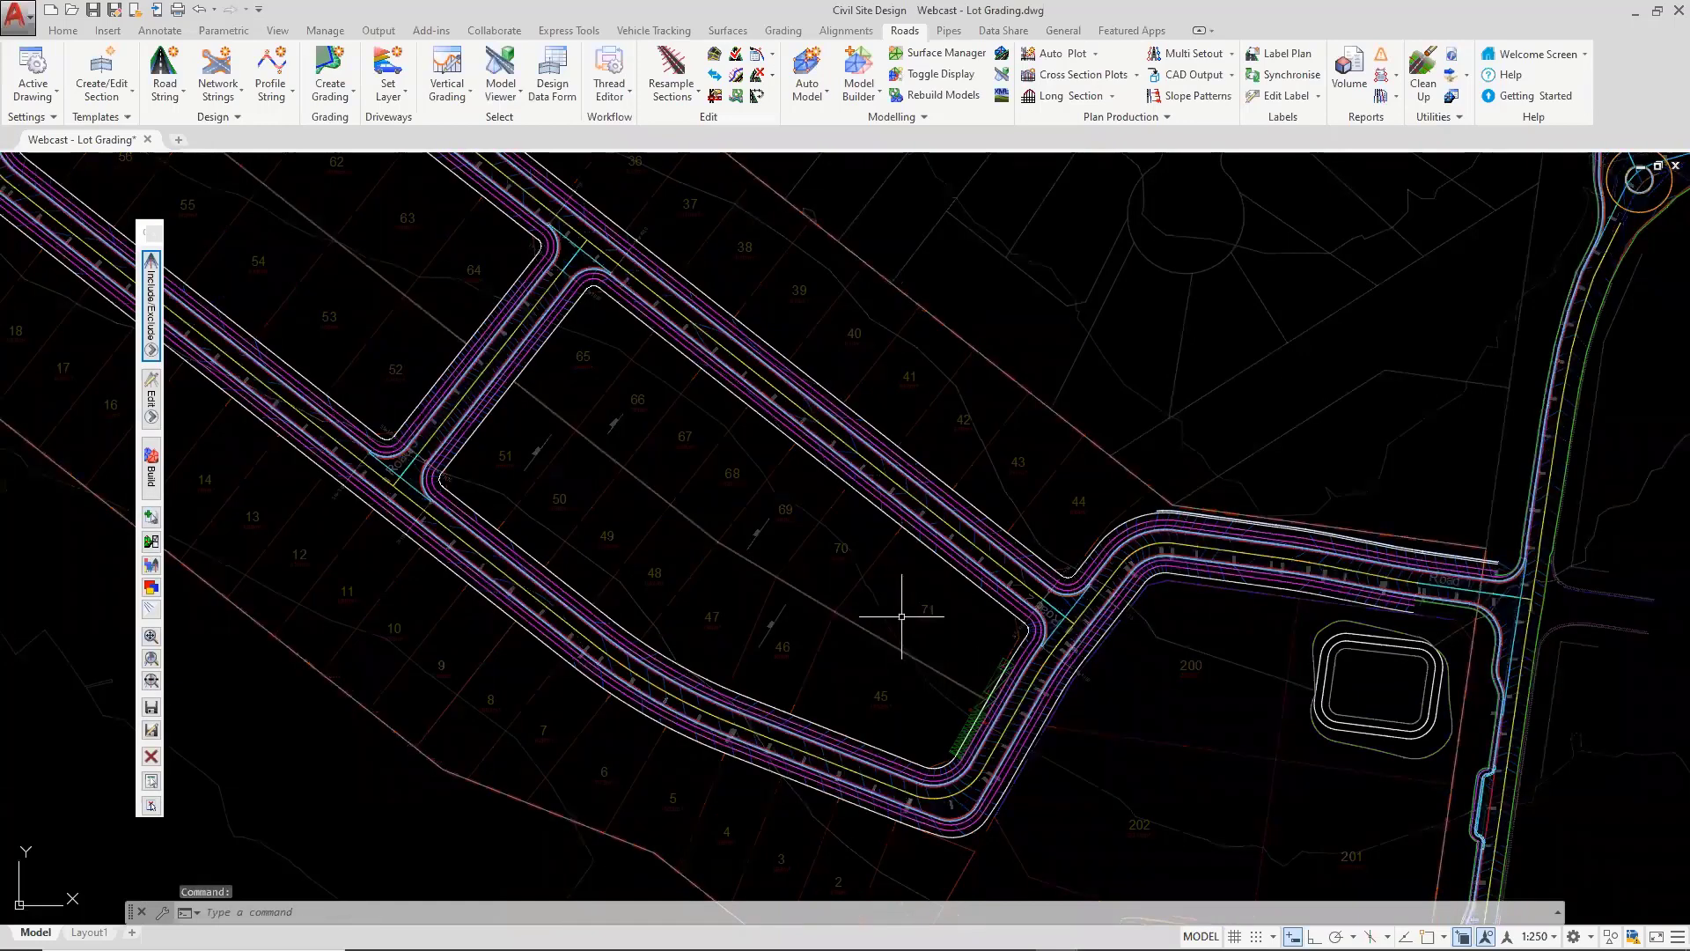
Include GR-Top of Wall, GR-Bottom of Wall and GR-Development Boundary in the Roads & Parcel model
scroll(773, 569, down, 2)
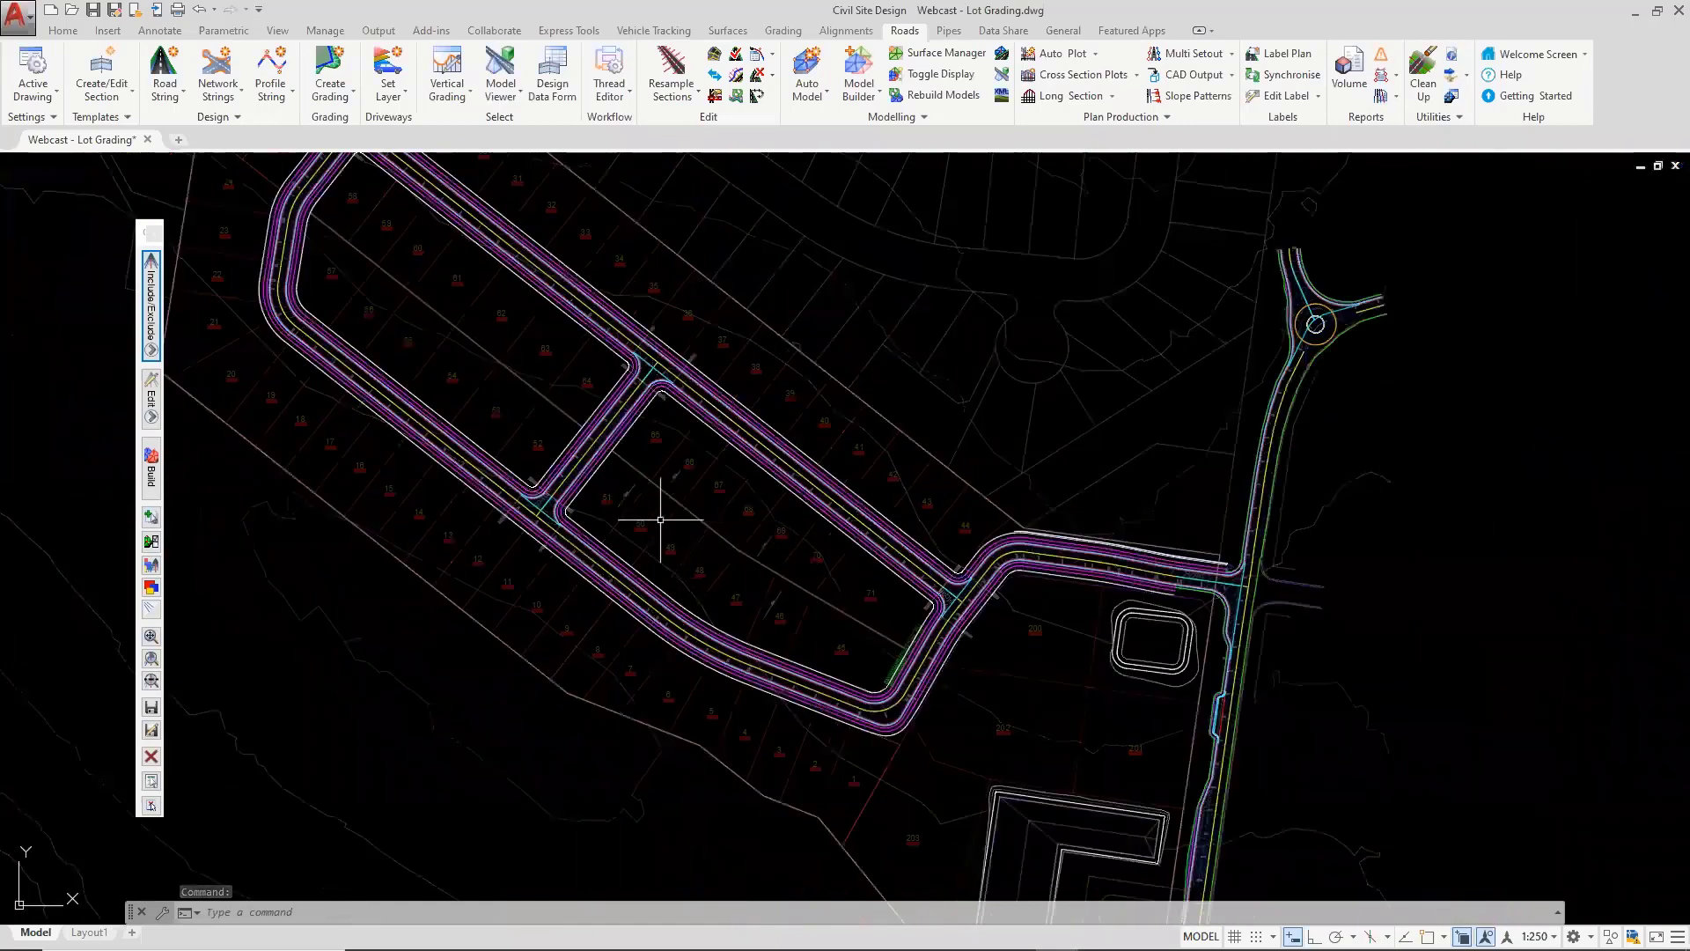
click(151, 337)
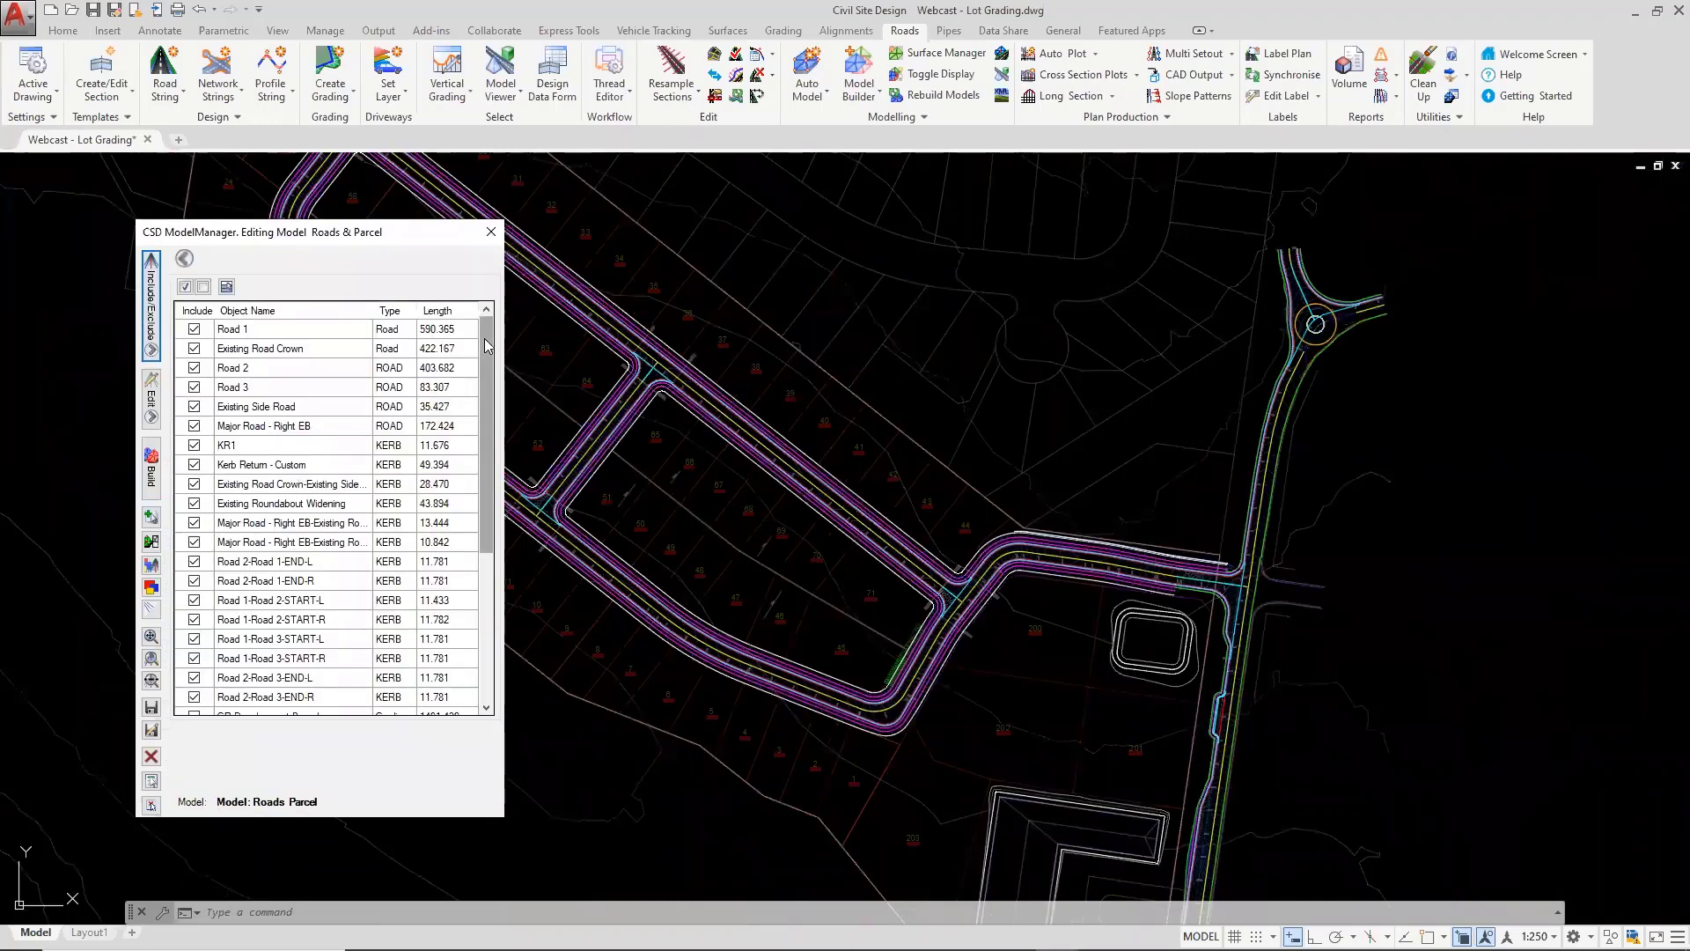
drag(486, 401, 507, 546)
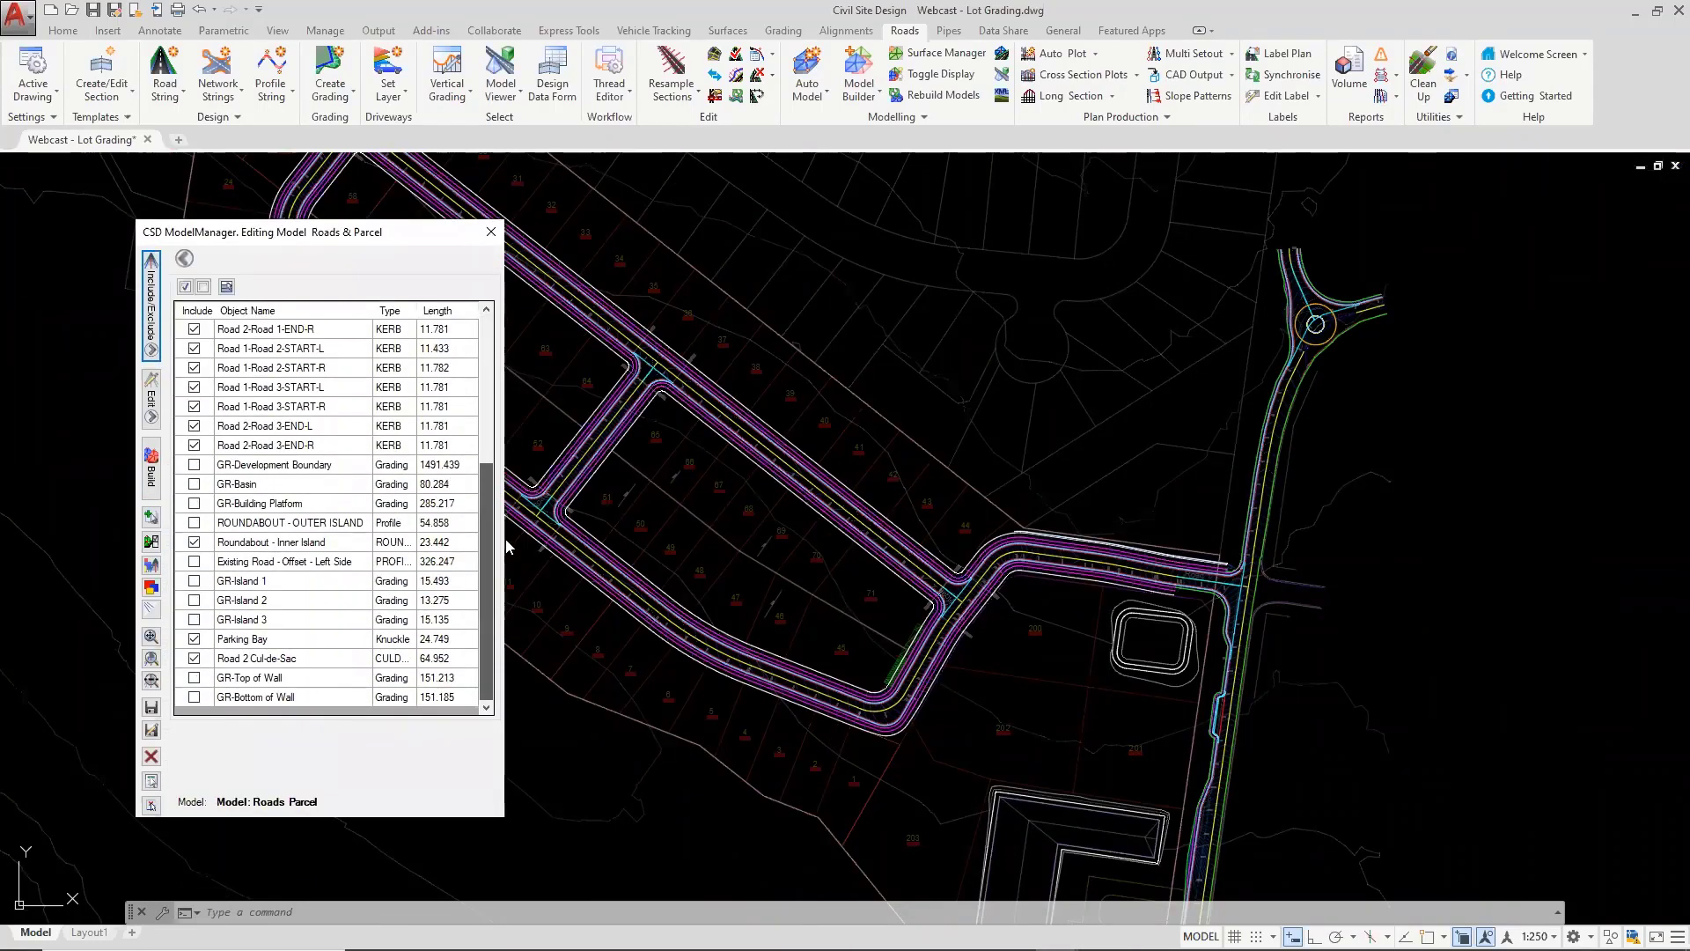
click(194, 678)
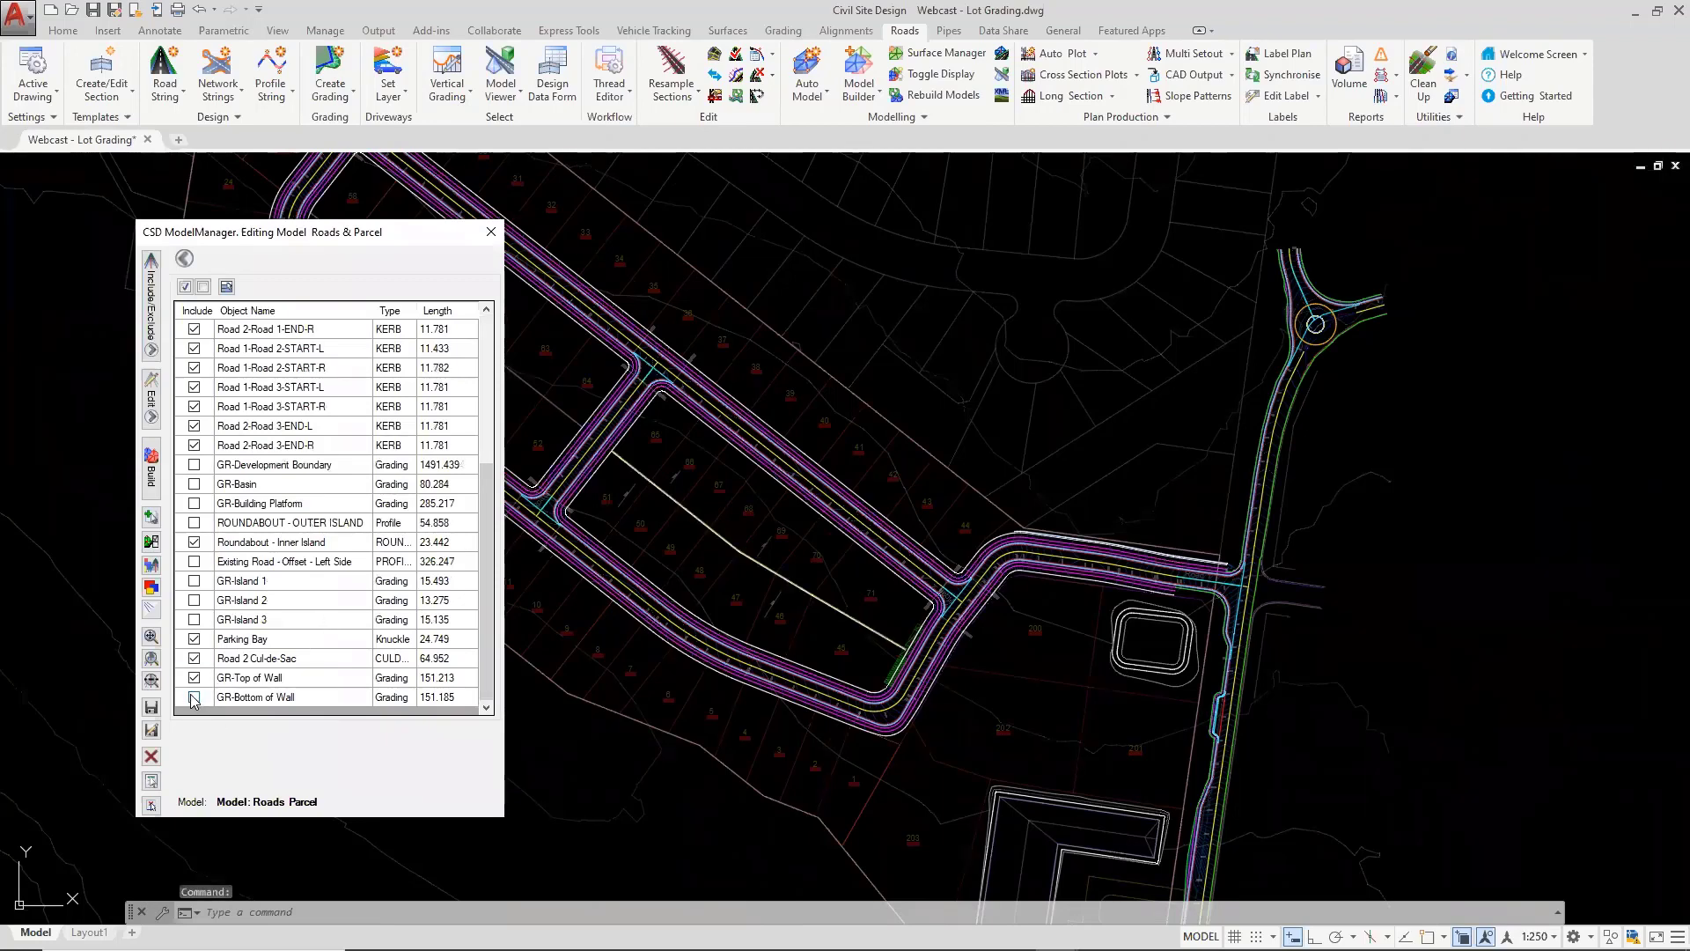
click(194, 697)
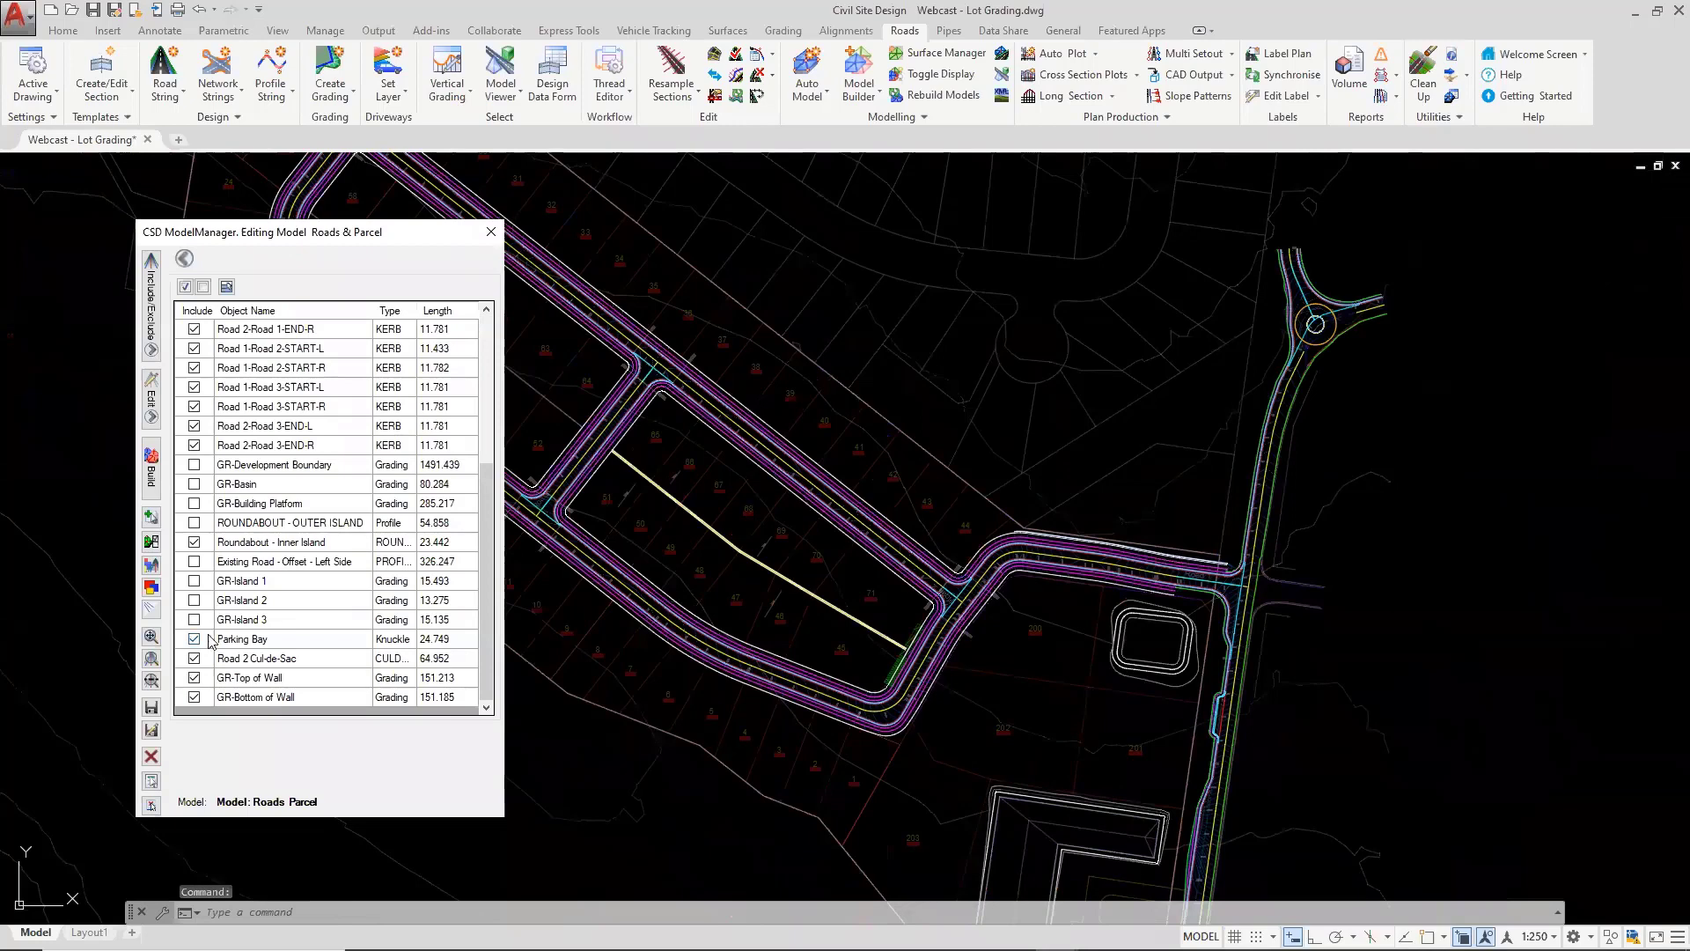
click(857, 404)
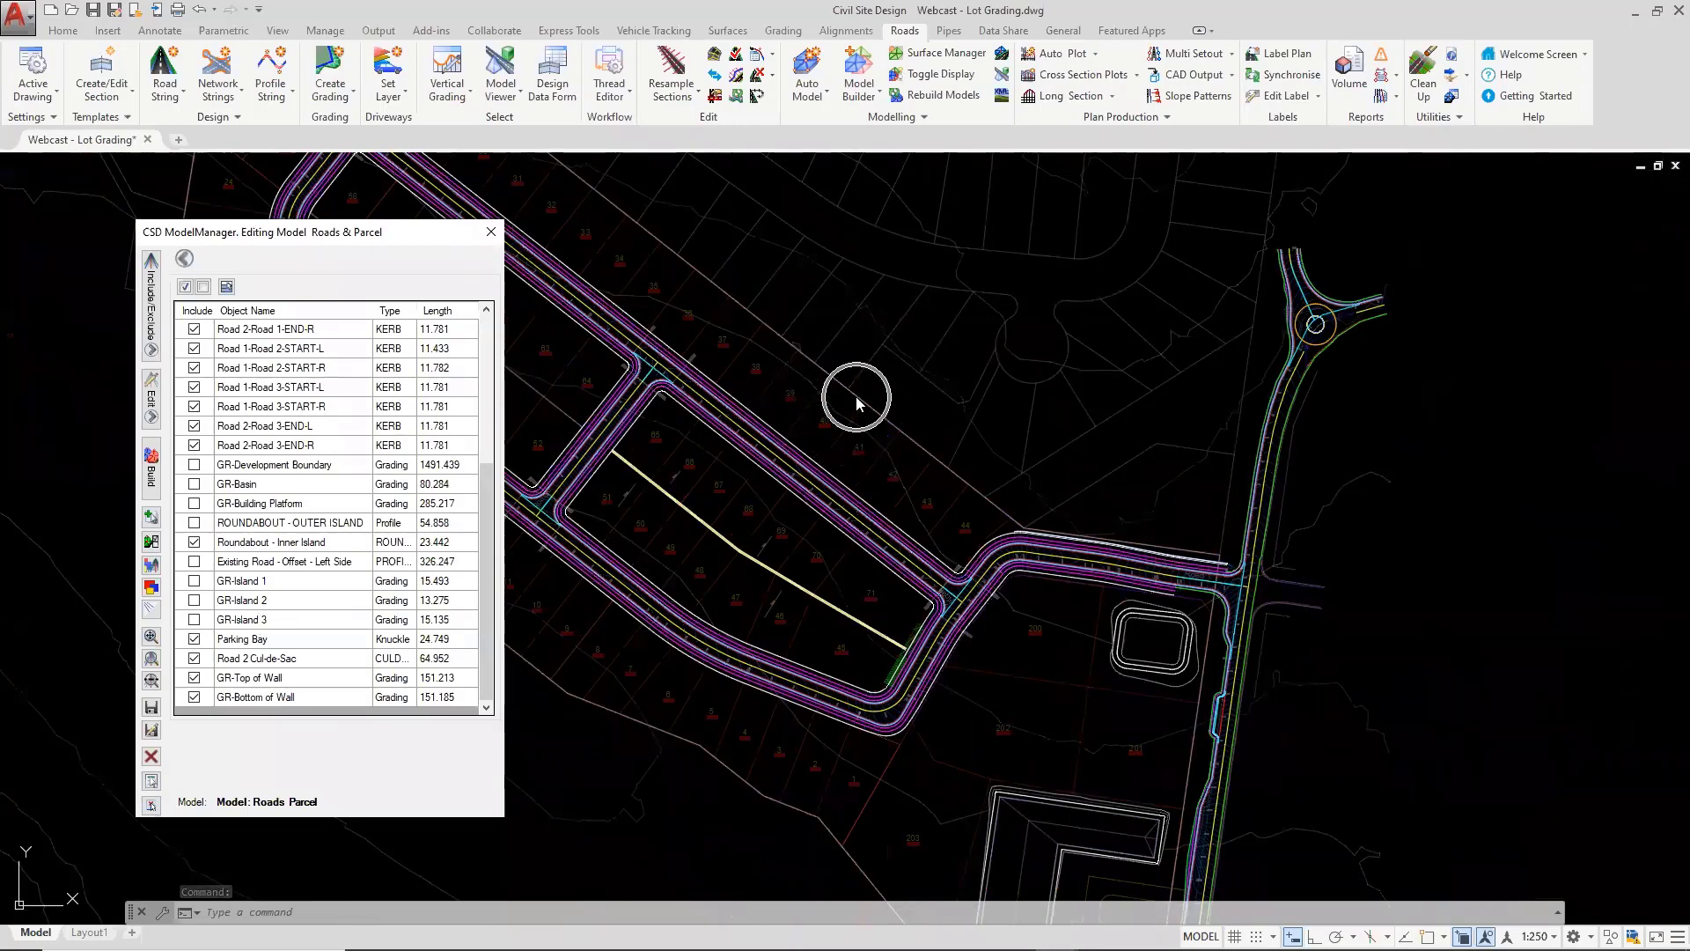
click(194, 466)
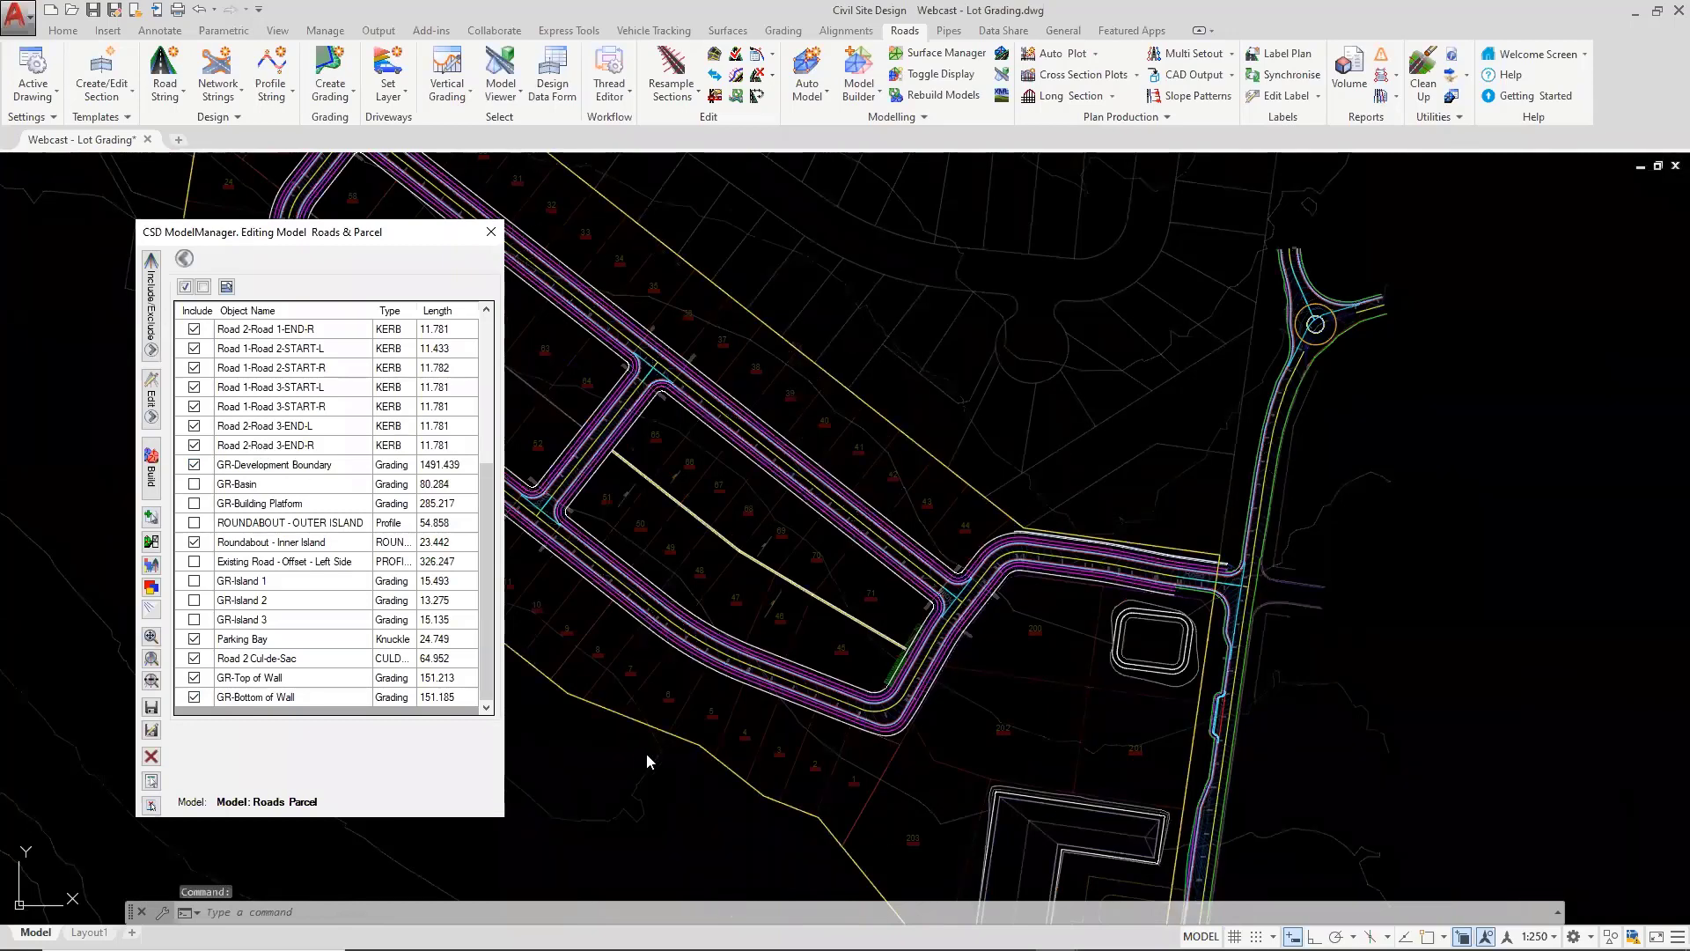
Build and save the Roads & Parcel model, and close the model manager and the surface display settings
click(151, 471)
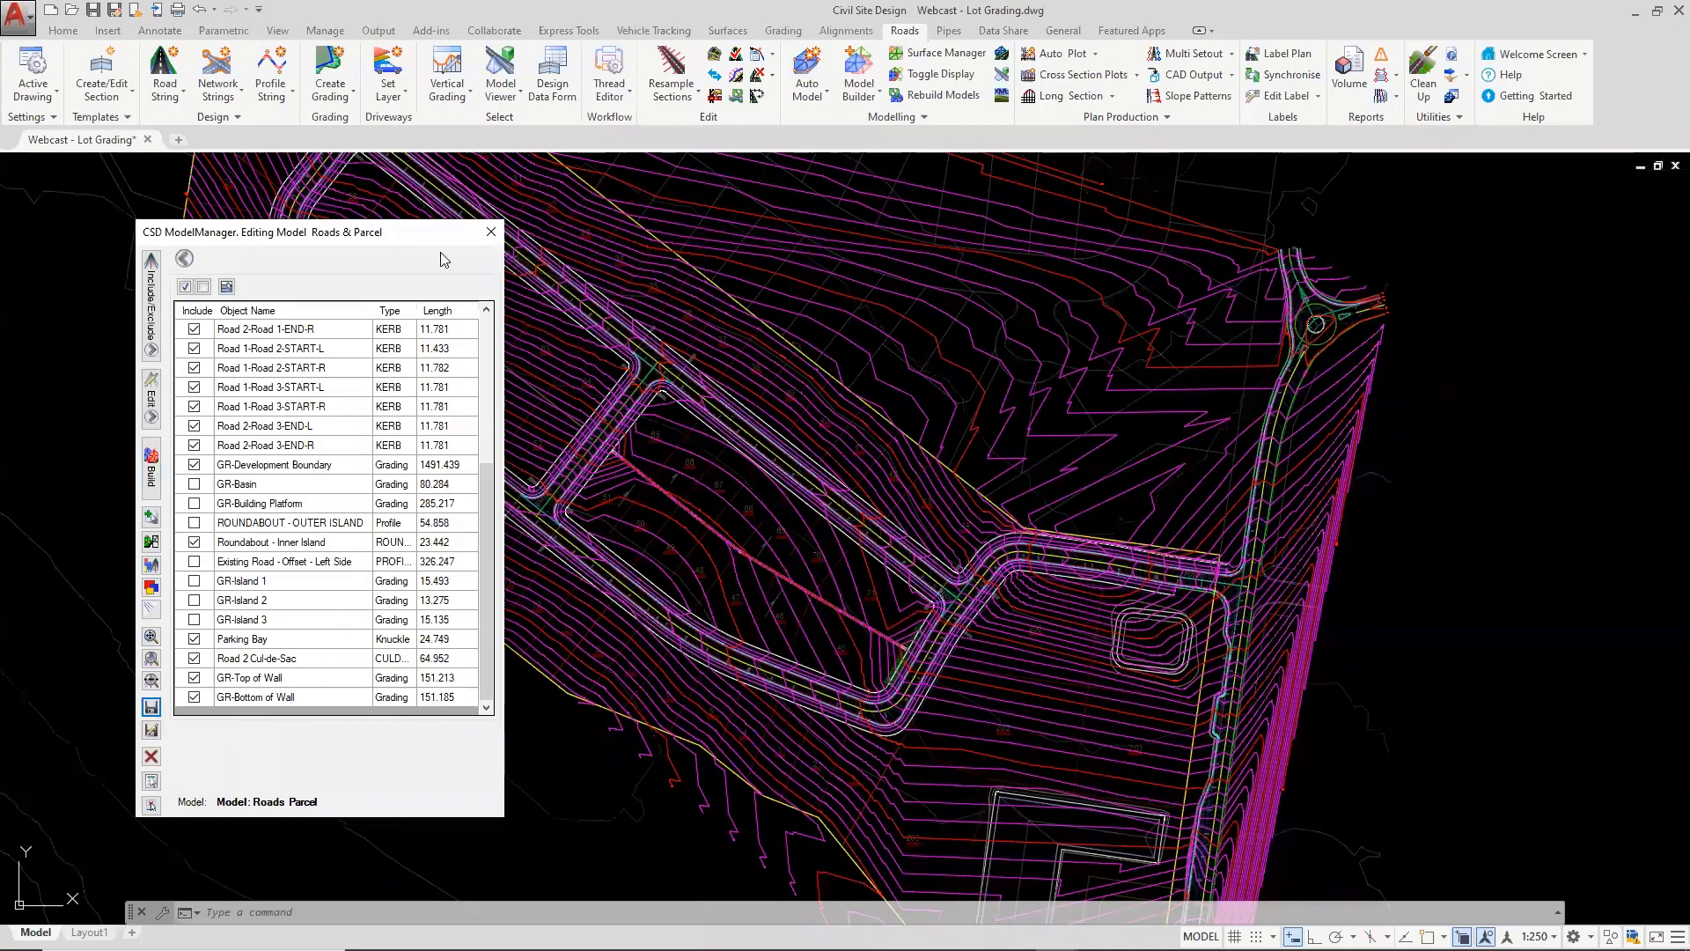
click(490, 231)
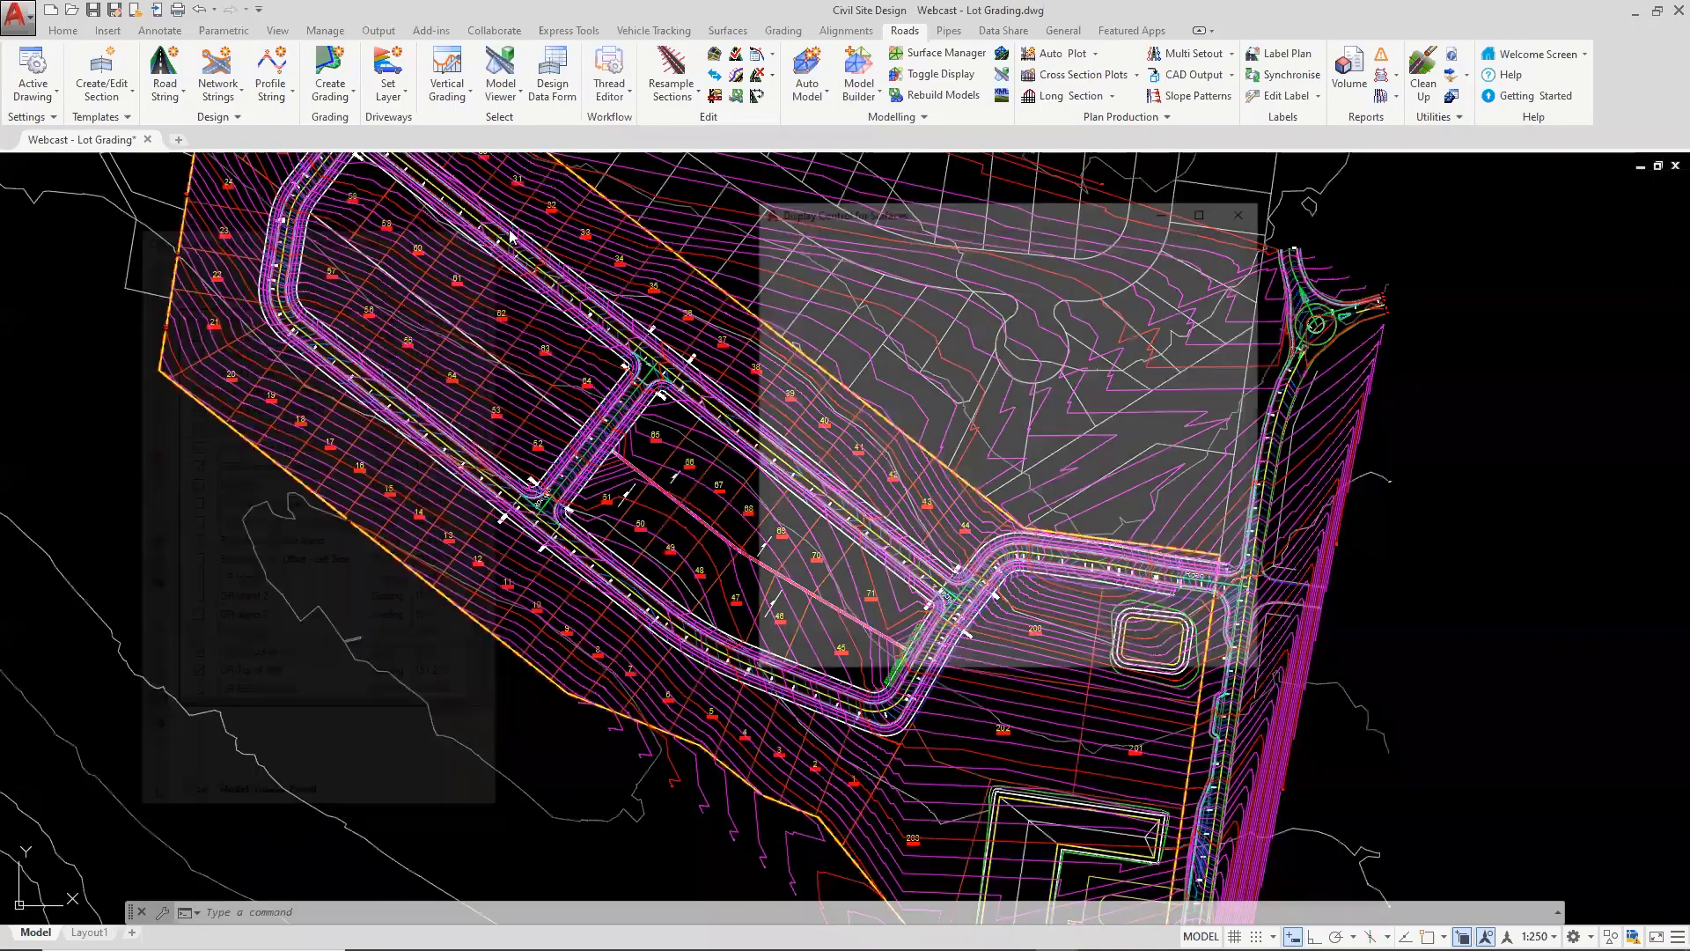
click(1248, 208)
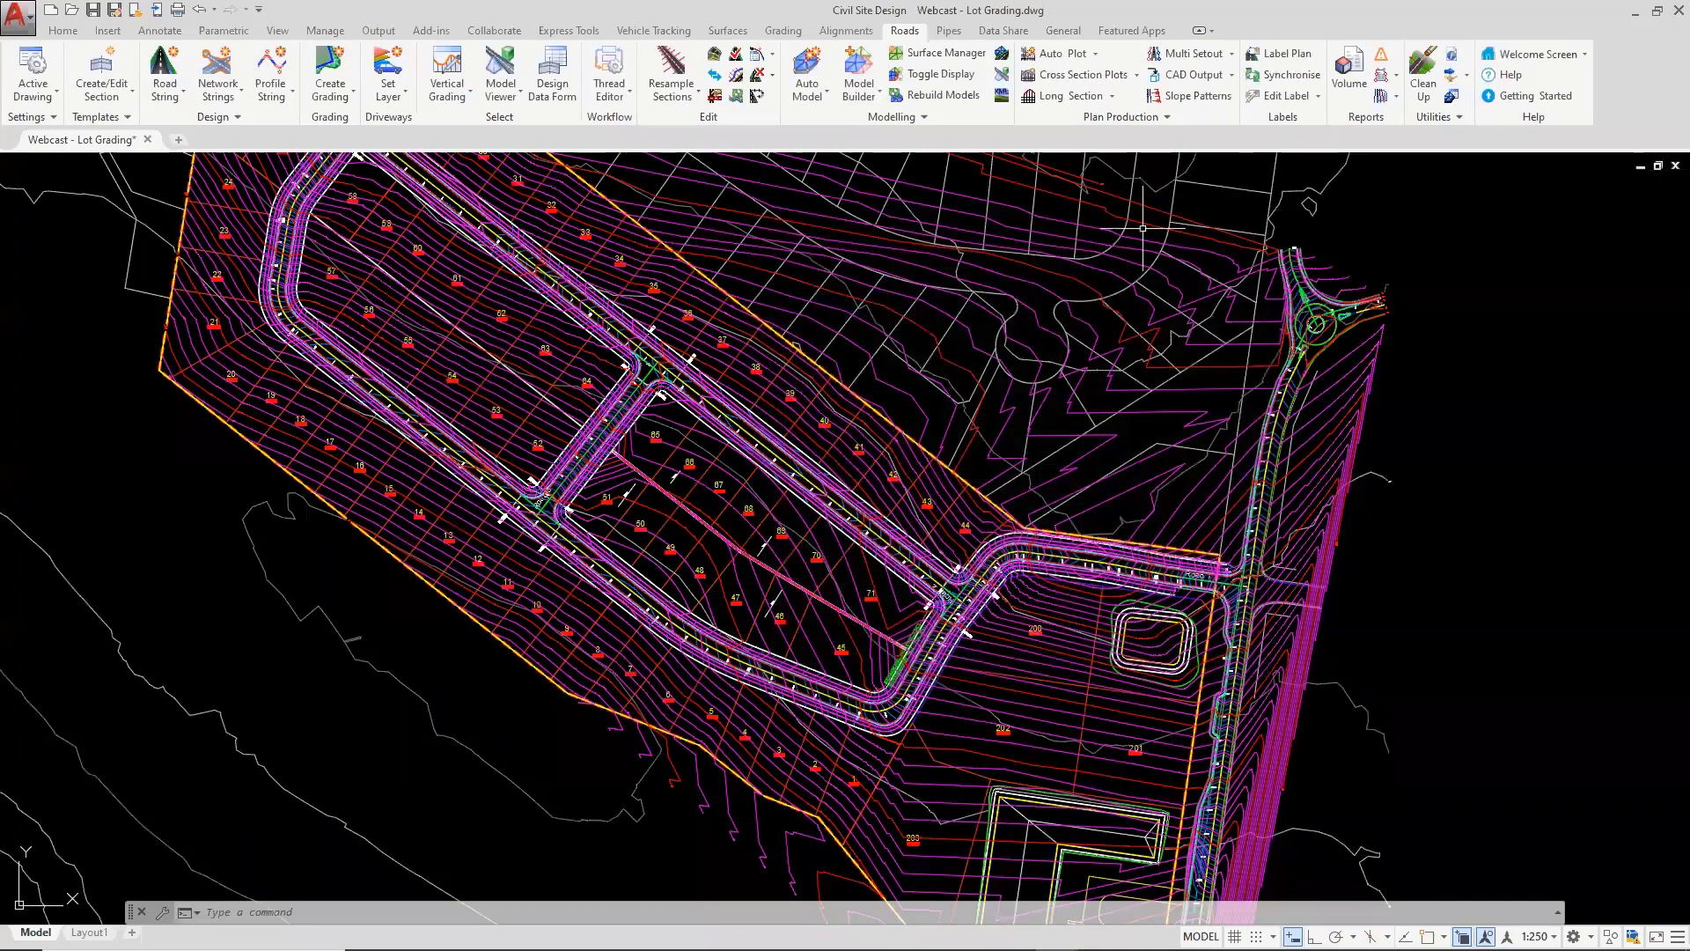
Add the dashed development boundary polyline beside lots 37 to 41 as a boundary of the BM-Roads & Parcel surface
click(951, 55)
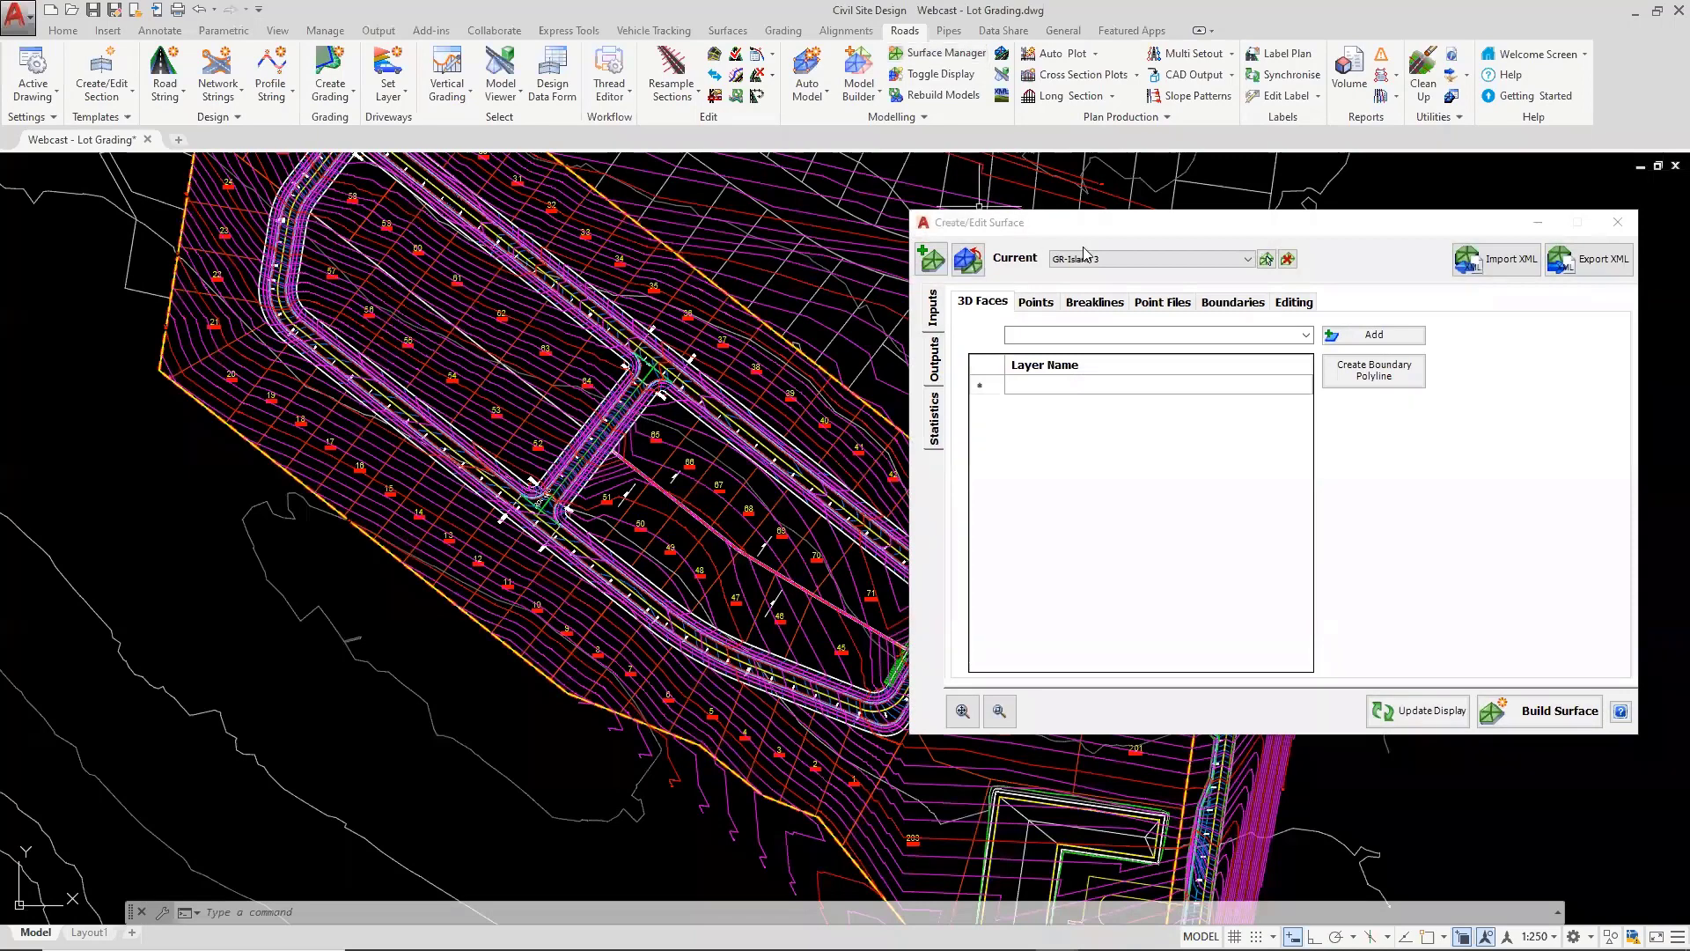
click(1081, 260)
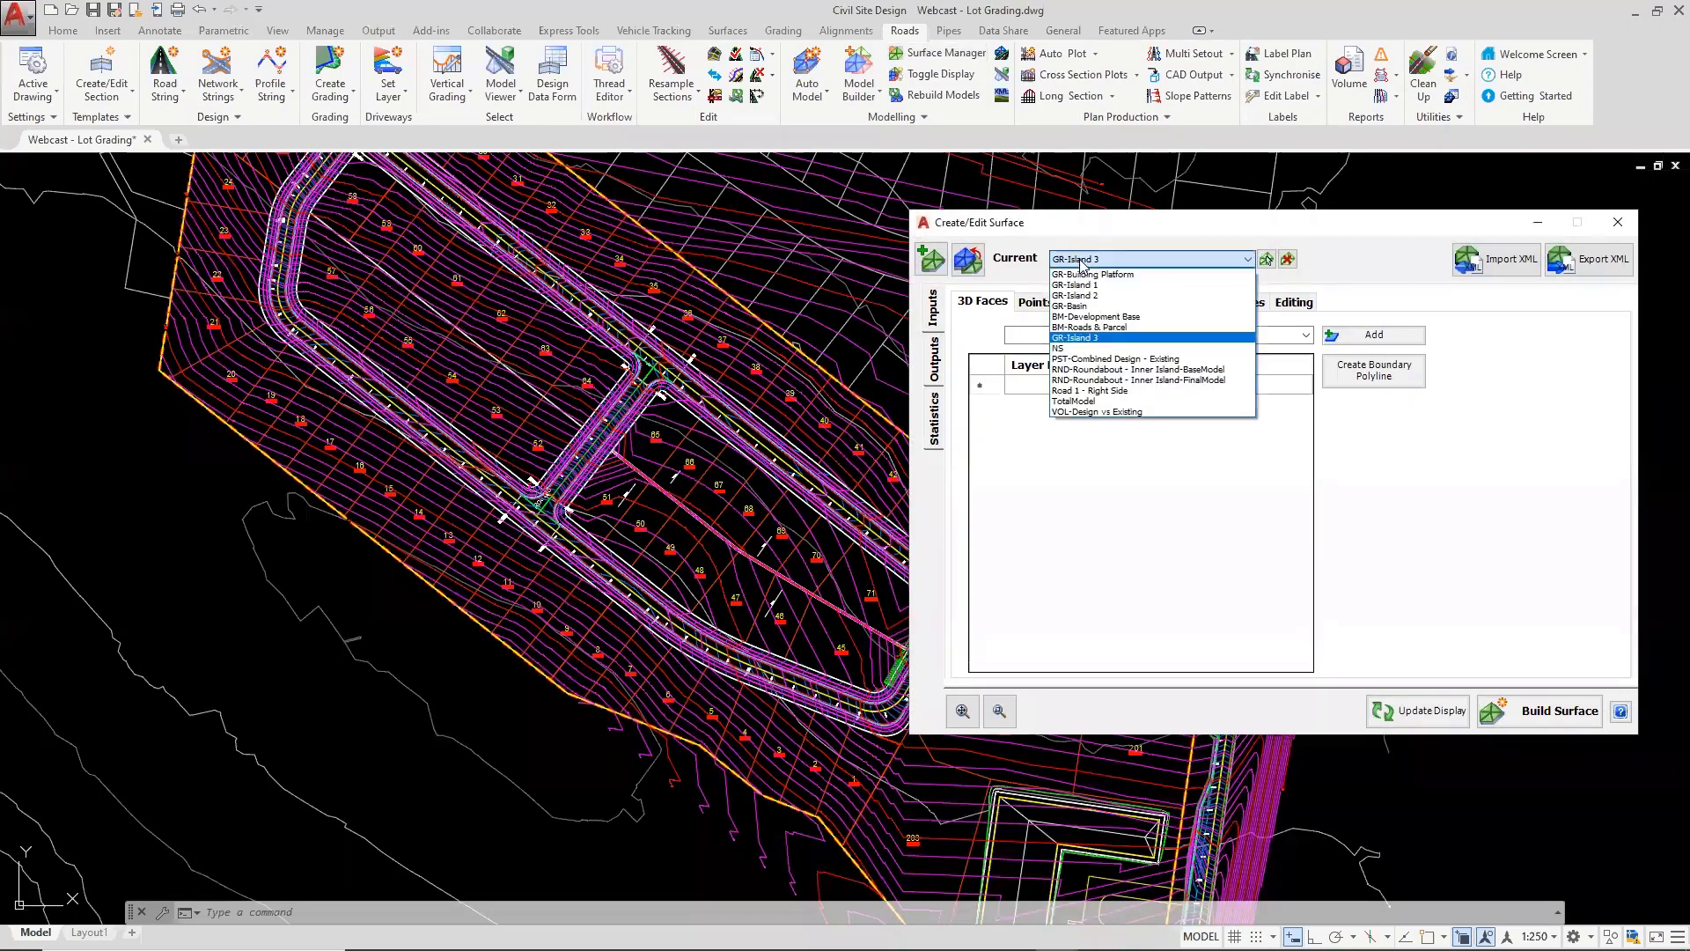
click(1090, 327)
click(1234, 302)
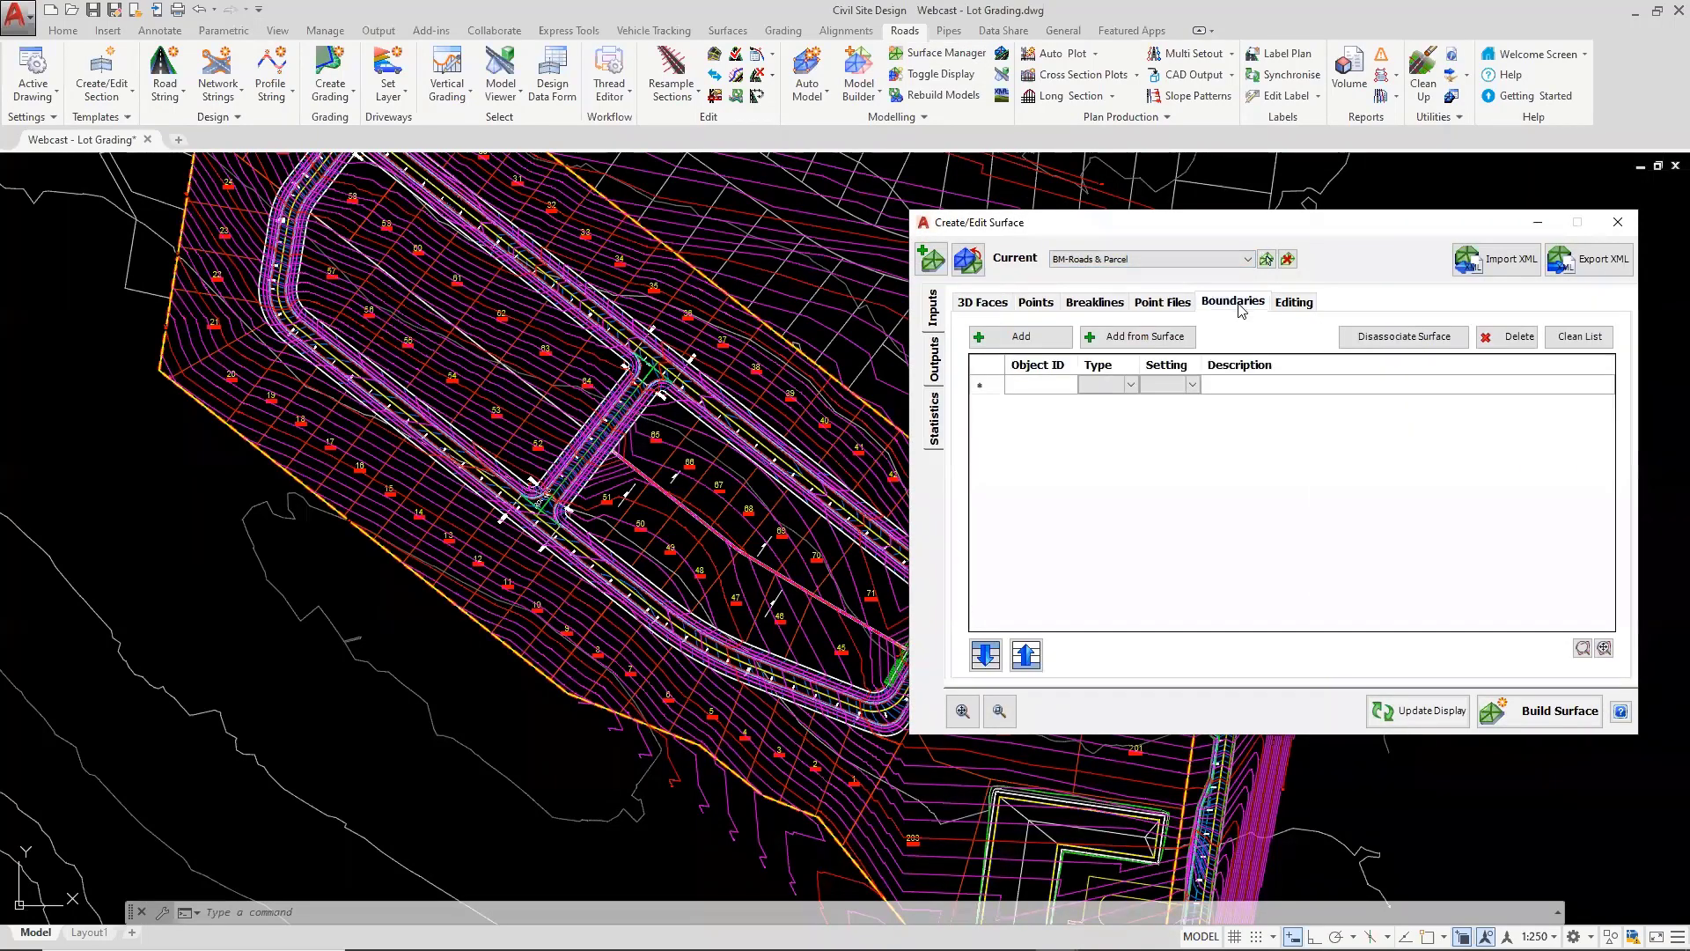
click(1021, 336)
scroll(833, 314, up, 10)
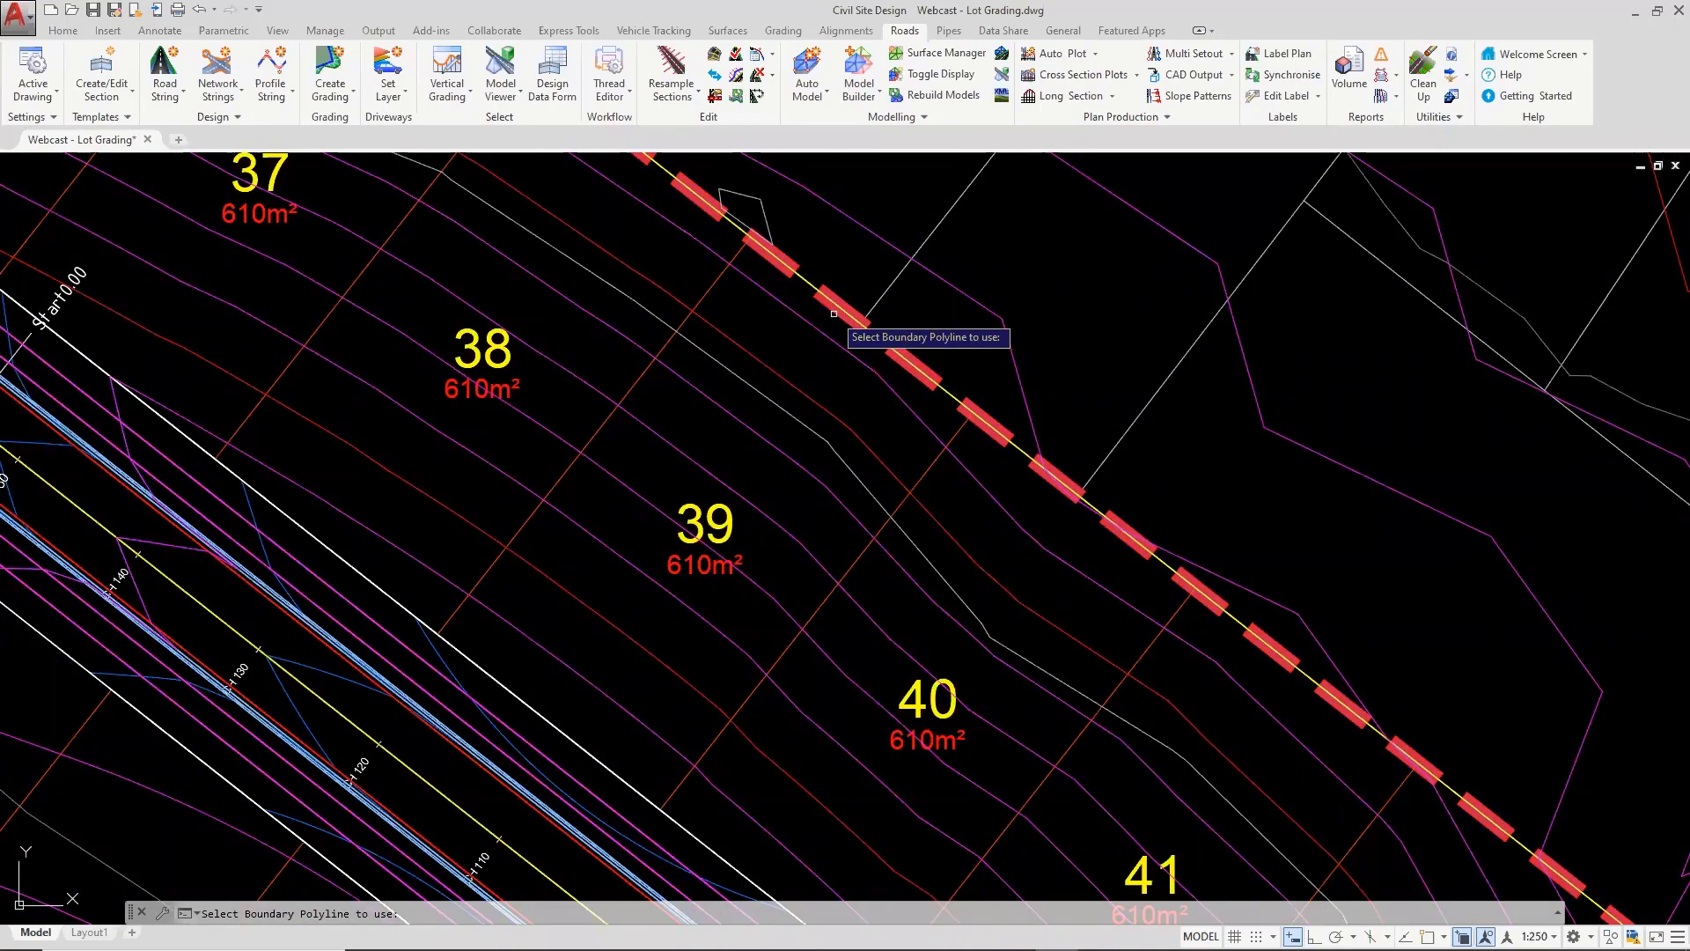
click(834, 313)
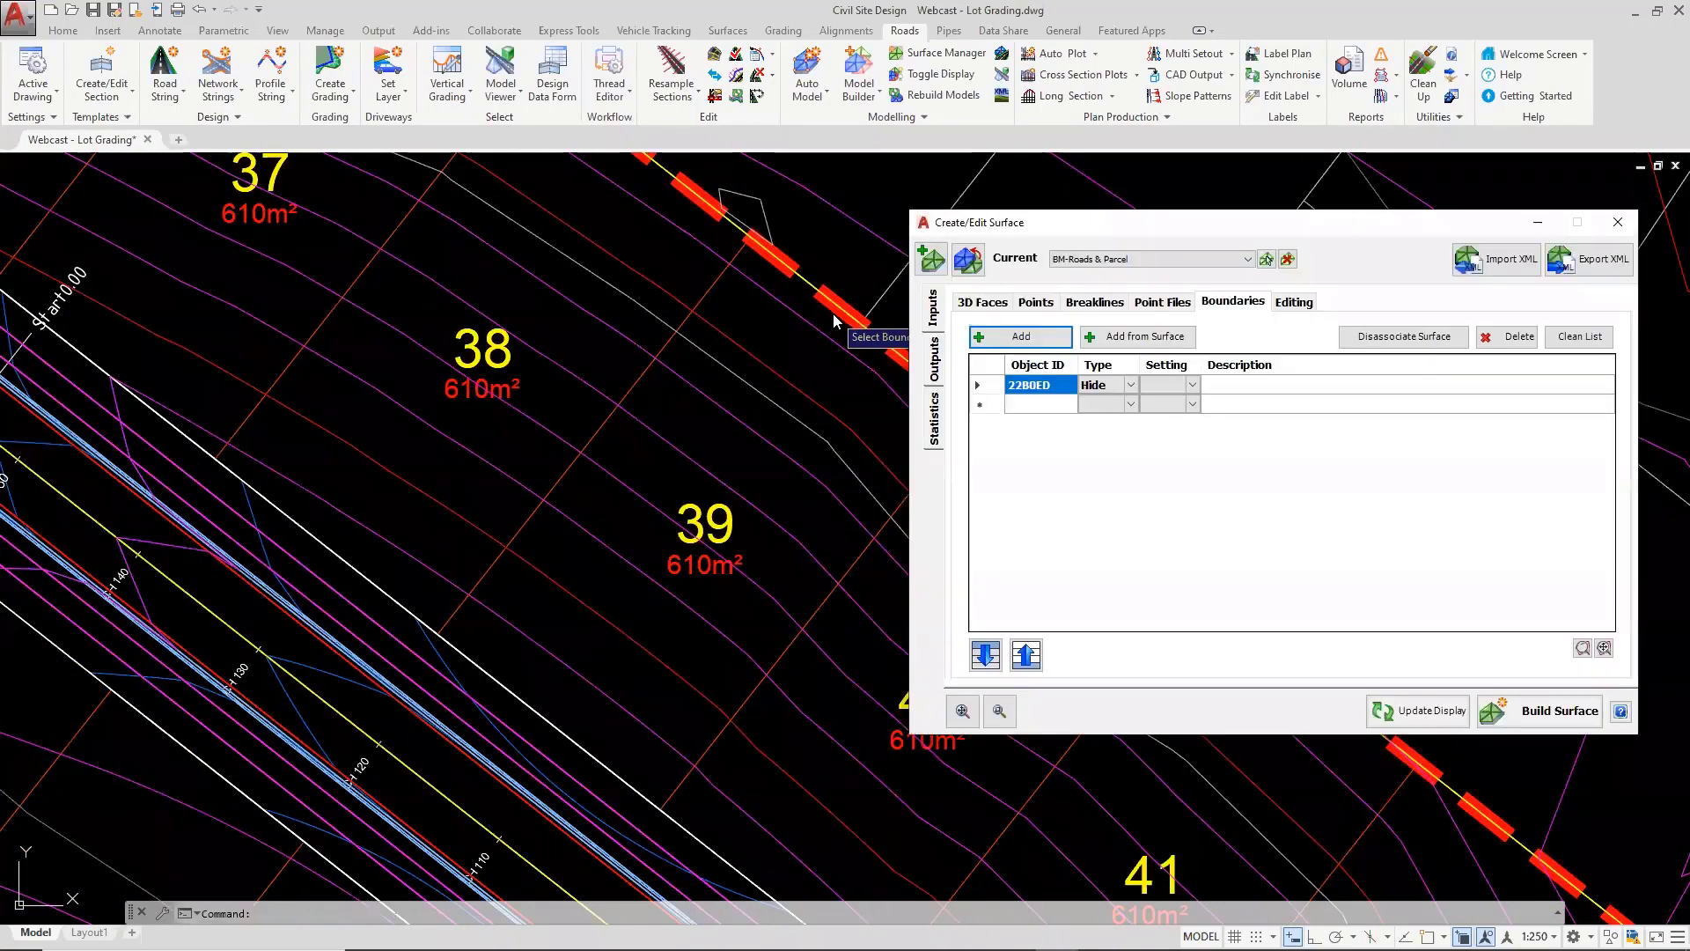
Set the development boundary's type to Outer, rebuild the BM-Roads & Parcel surface and close the surface editor
click(1130, 387)
click(1125, 405)
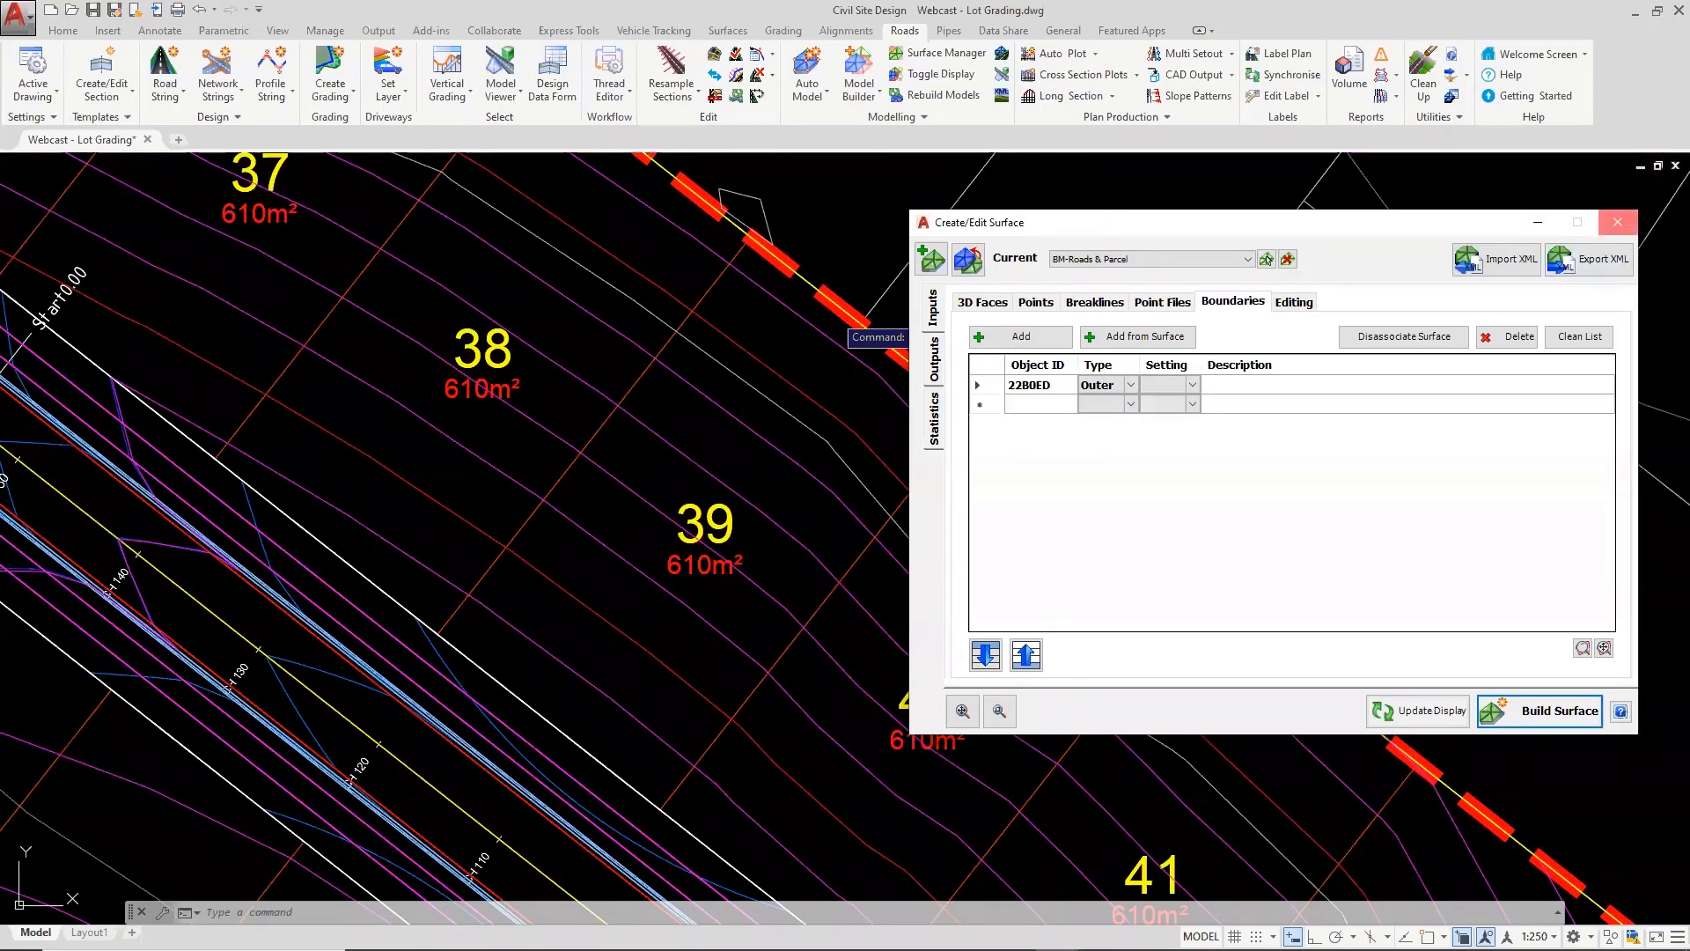
click(1618, 222)
Set the reference surface of the Parcel 1 two-point slope labels to BM-Roads & Parcel and update their display
scroll(778, 607, up, 4)
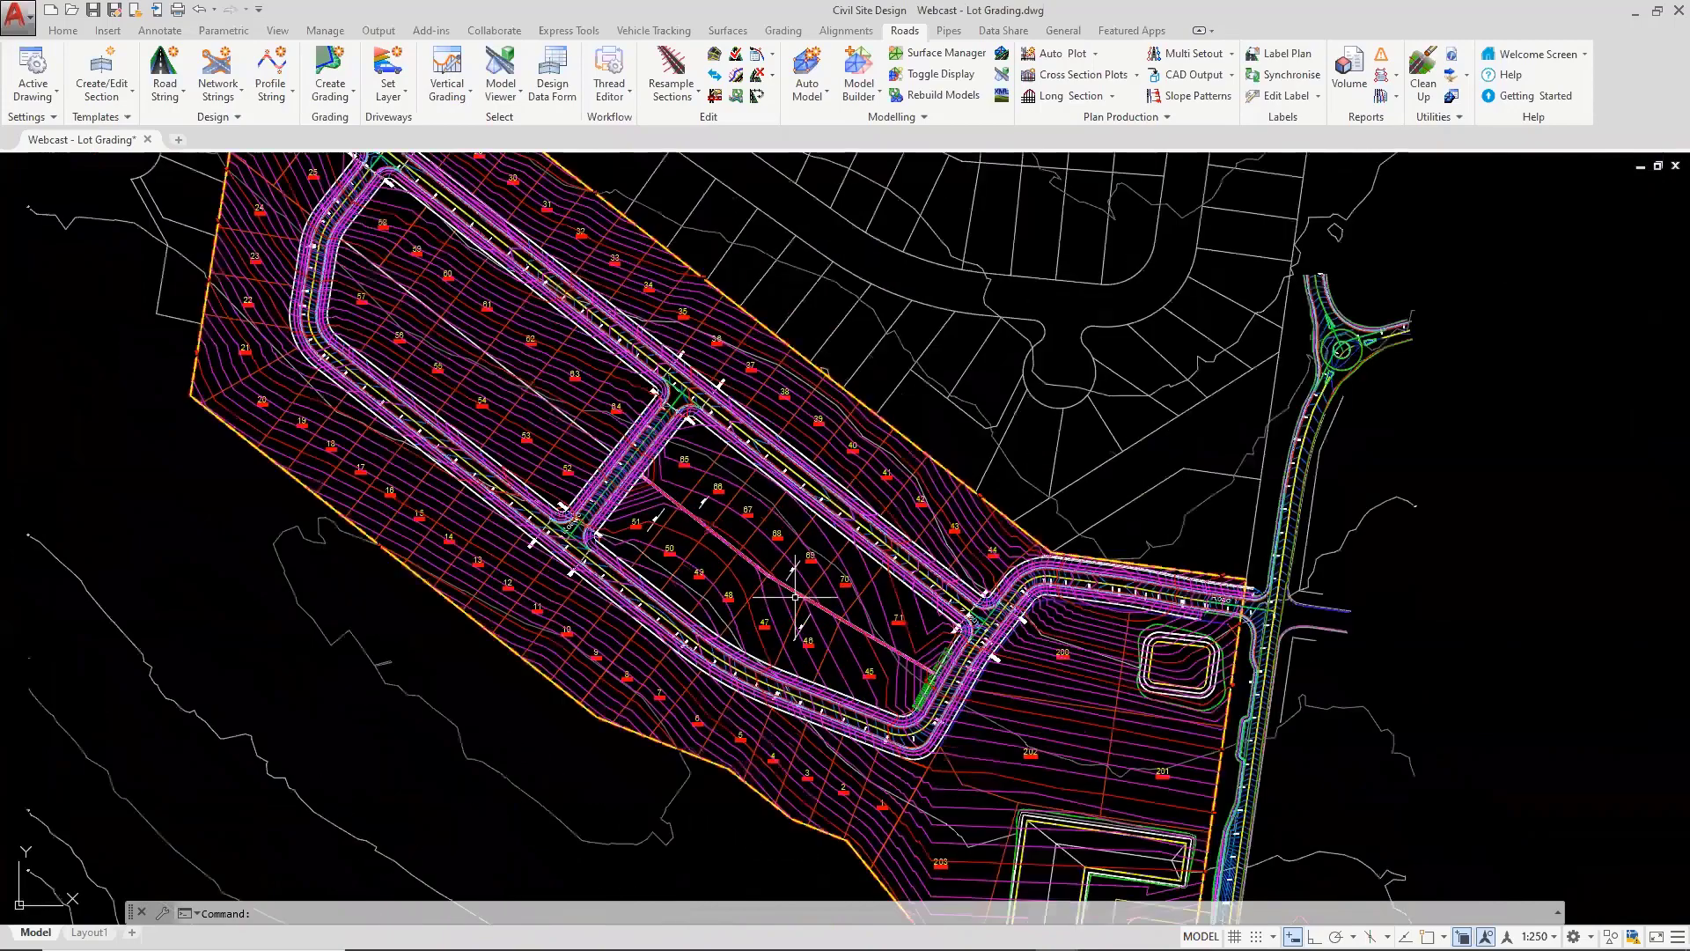
scroll(654, 528, up, 4)
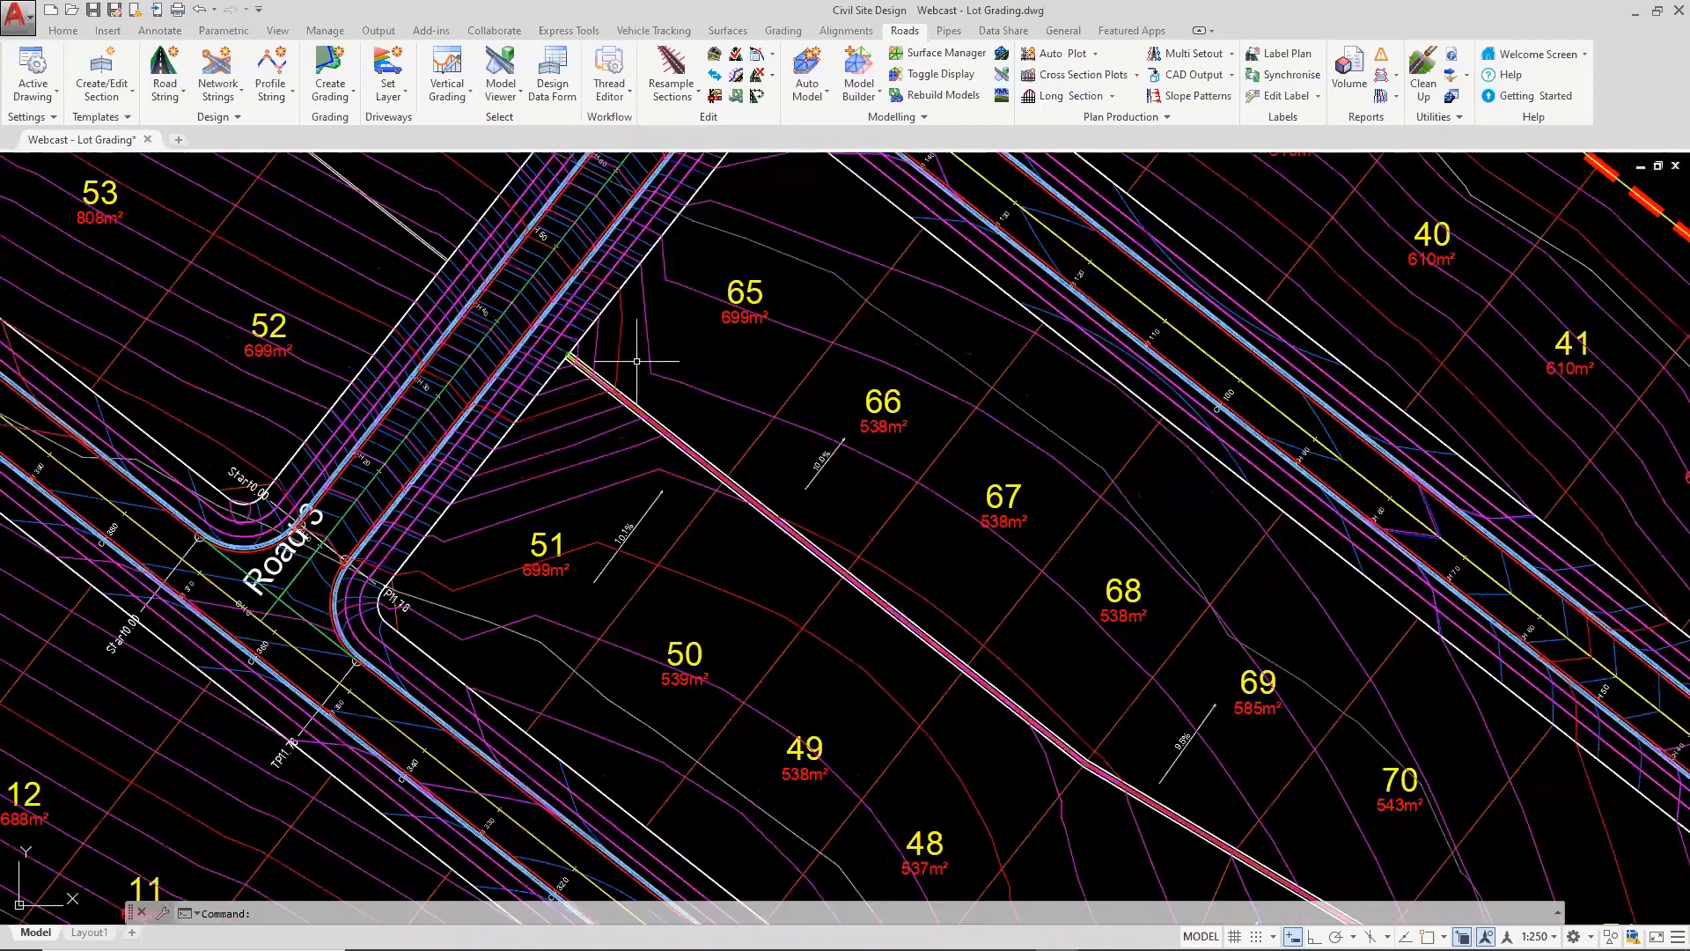
scroll(637, 361, down, 2)
scroll(1004, 581, up, 2)
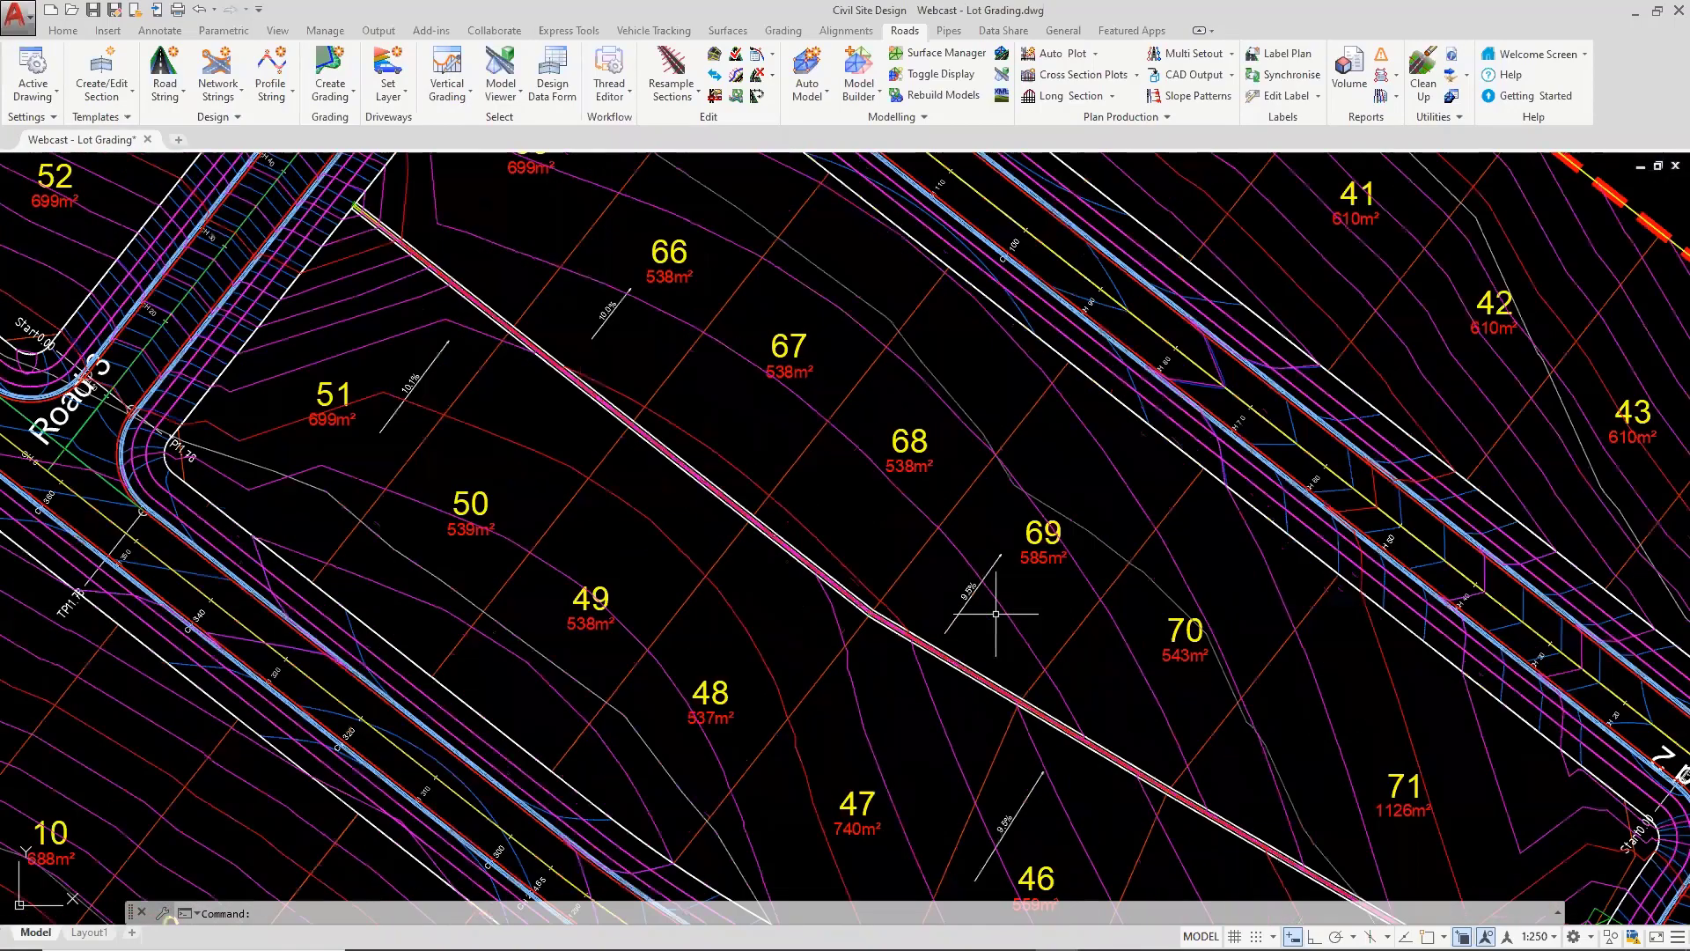
scroll(598, 303, up, 2)
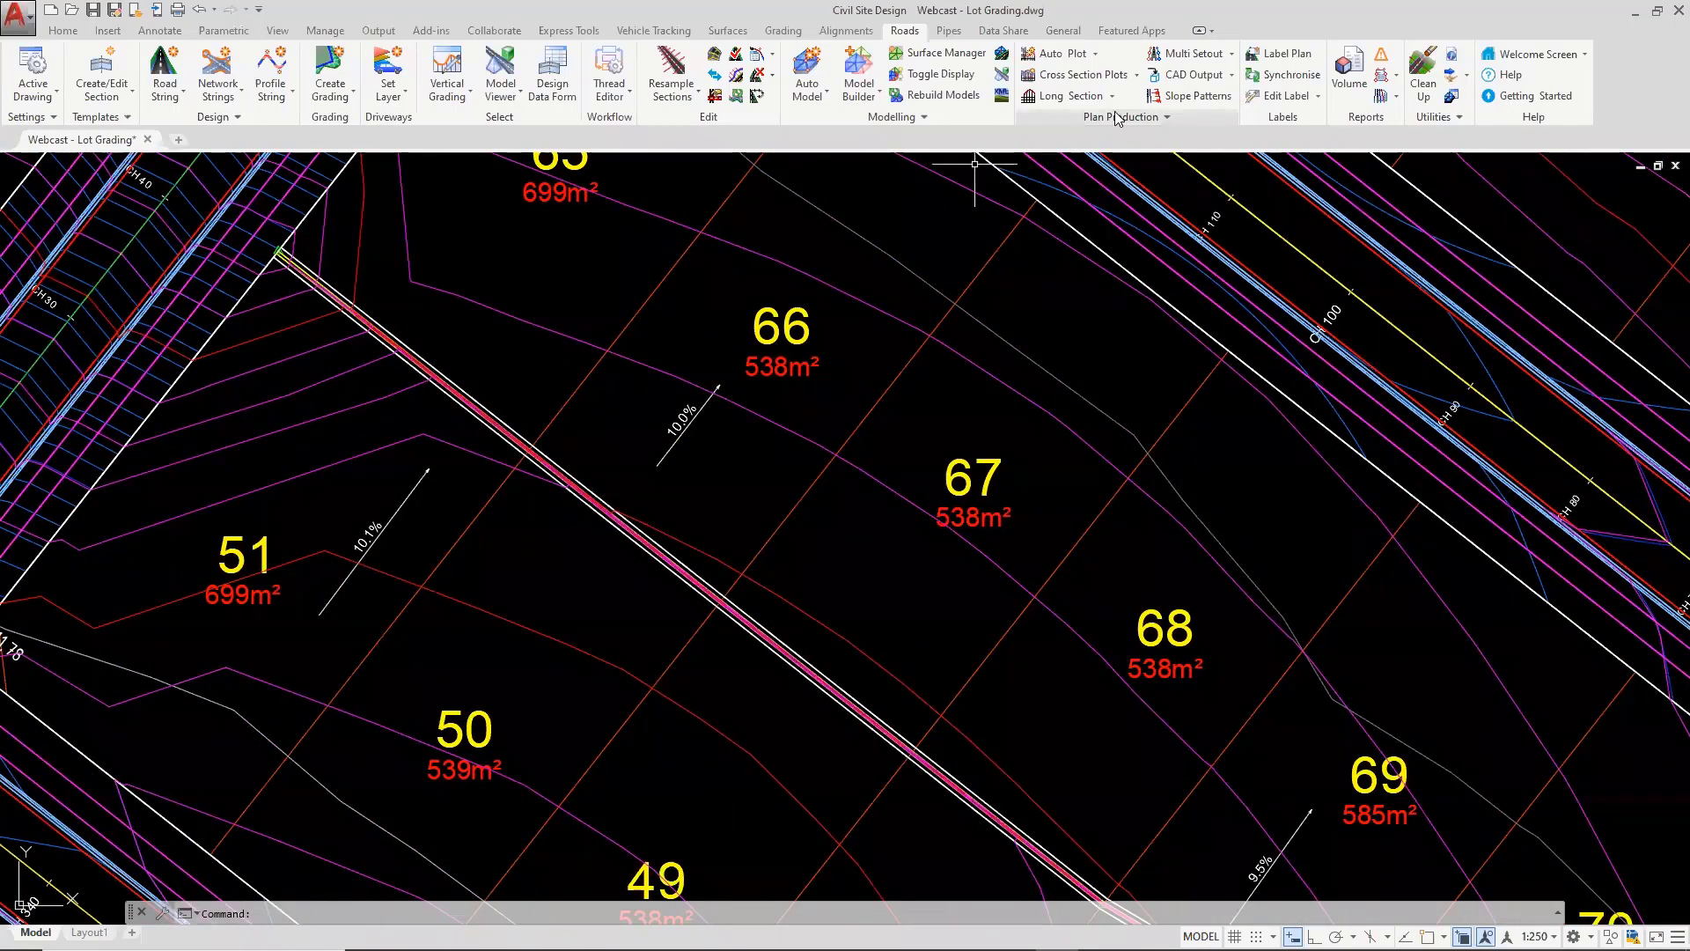
click(1278, 54)
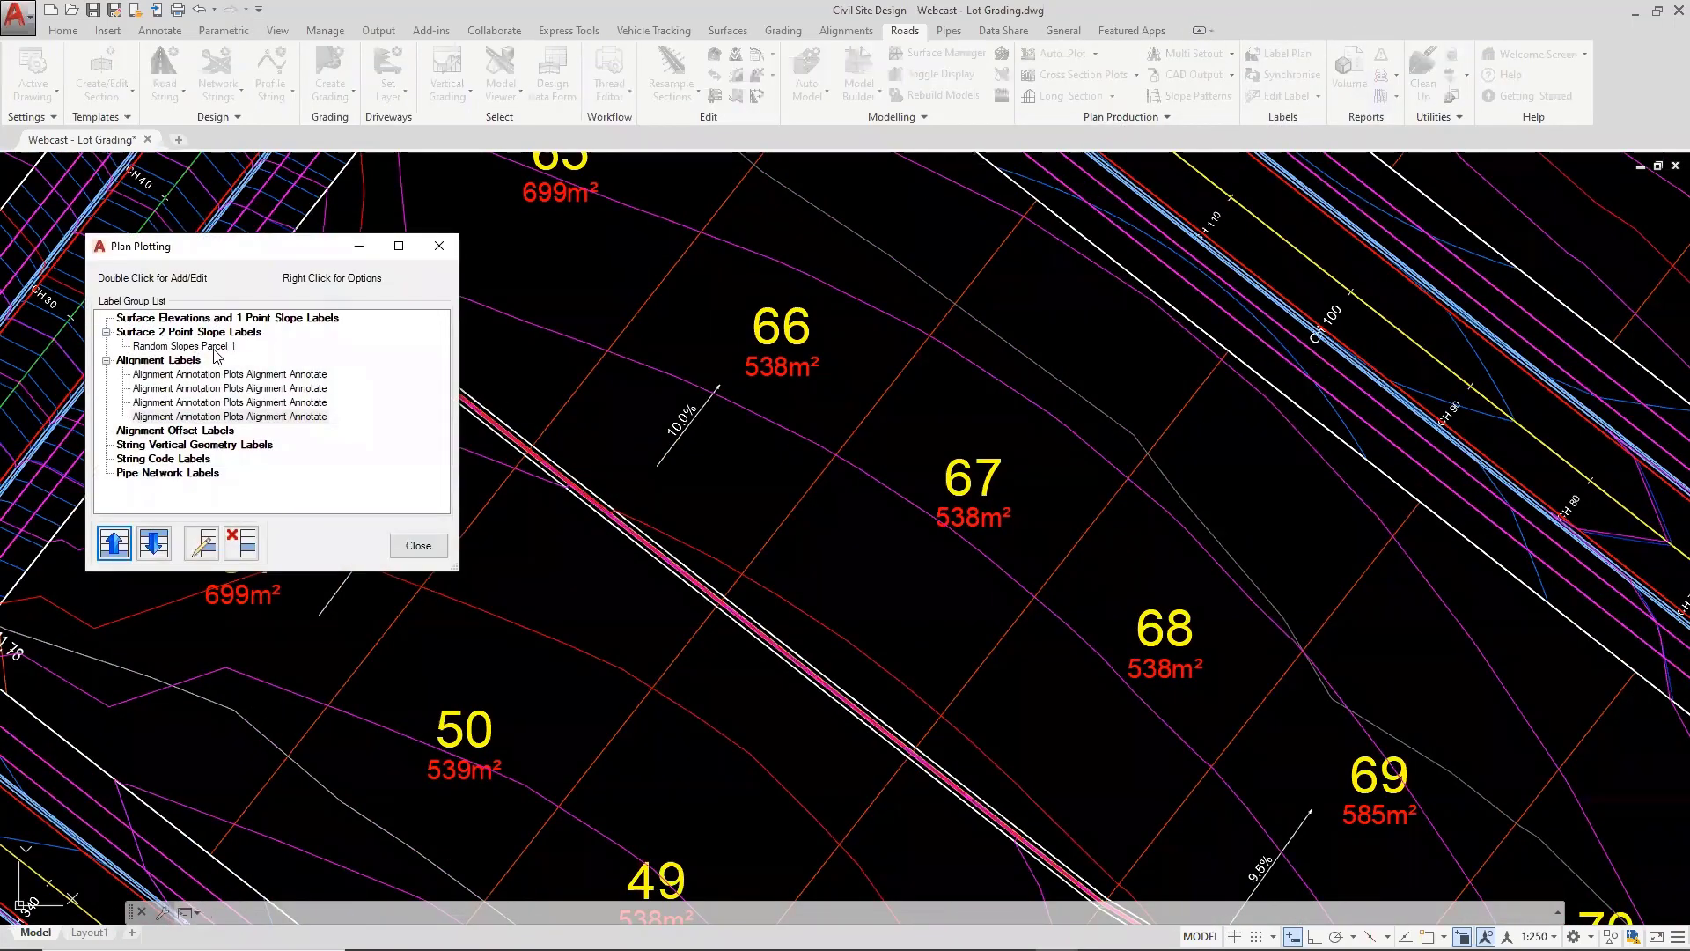
double_click(214, 347)
click(620, 290)
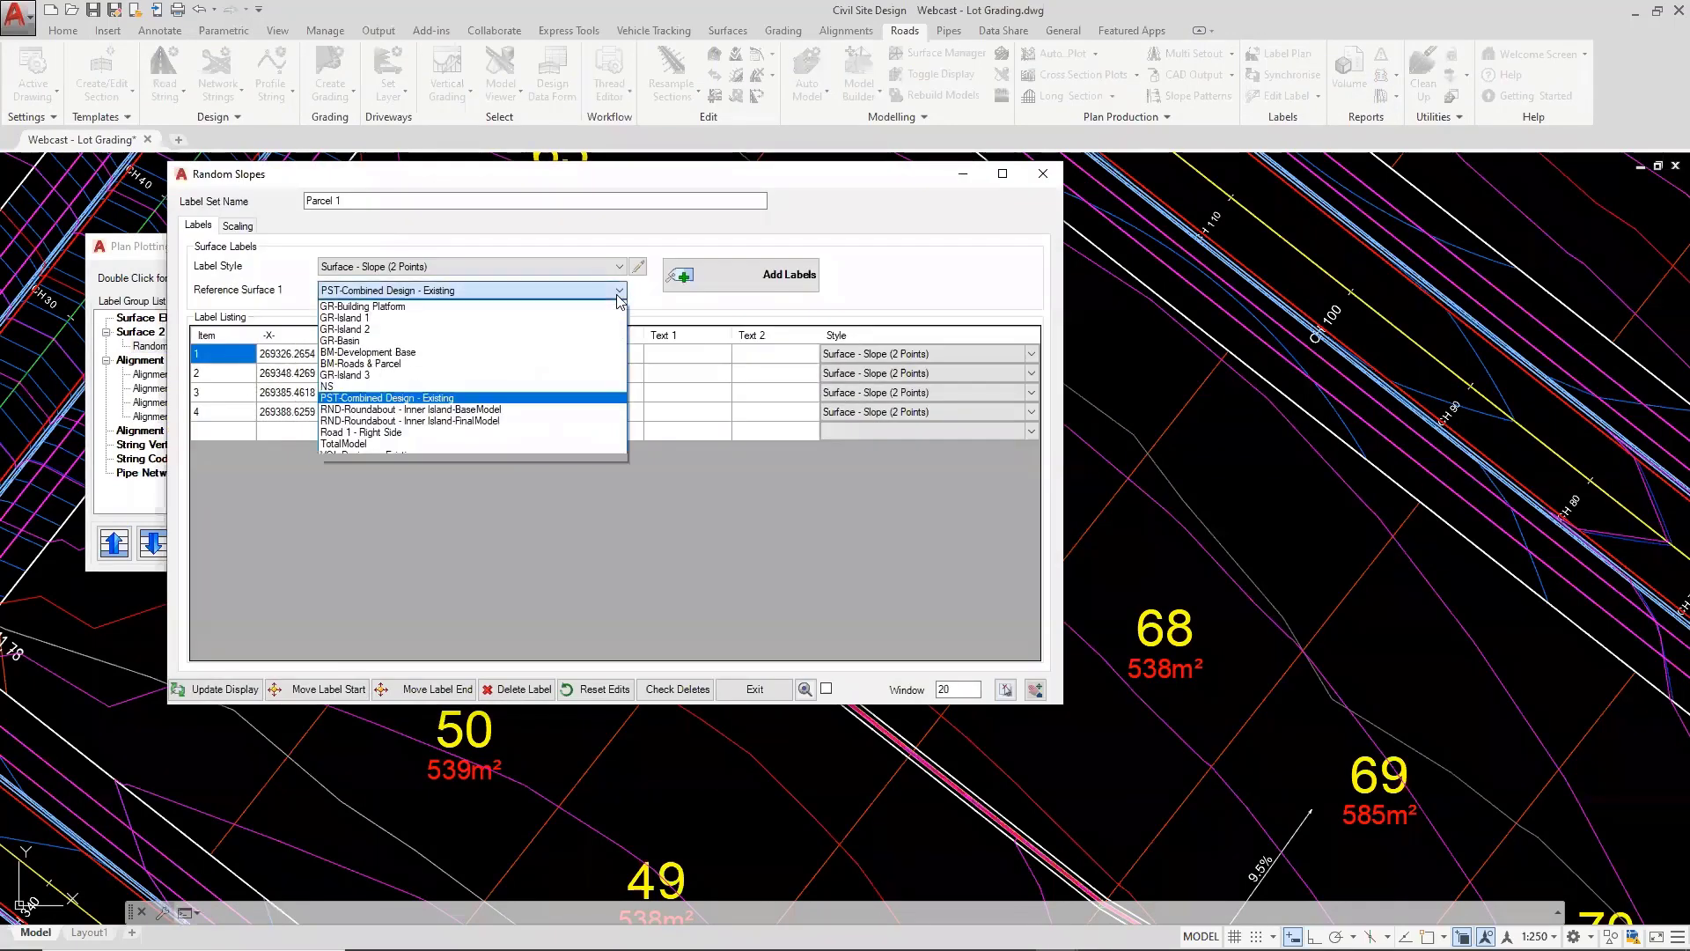
click(418, 363)
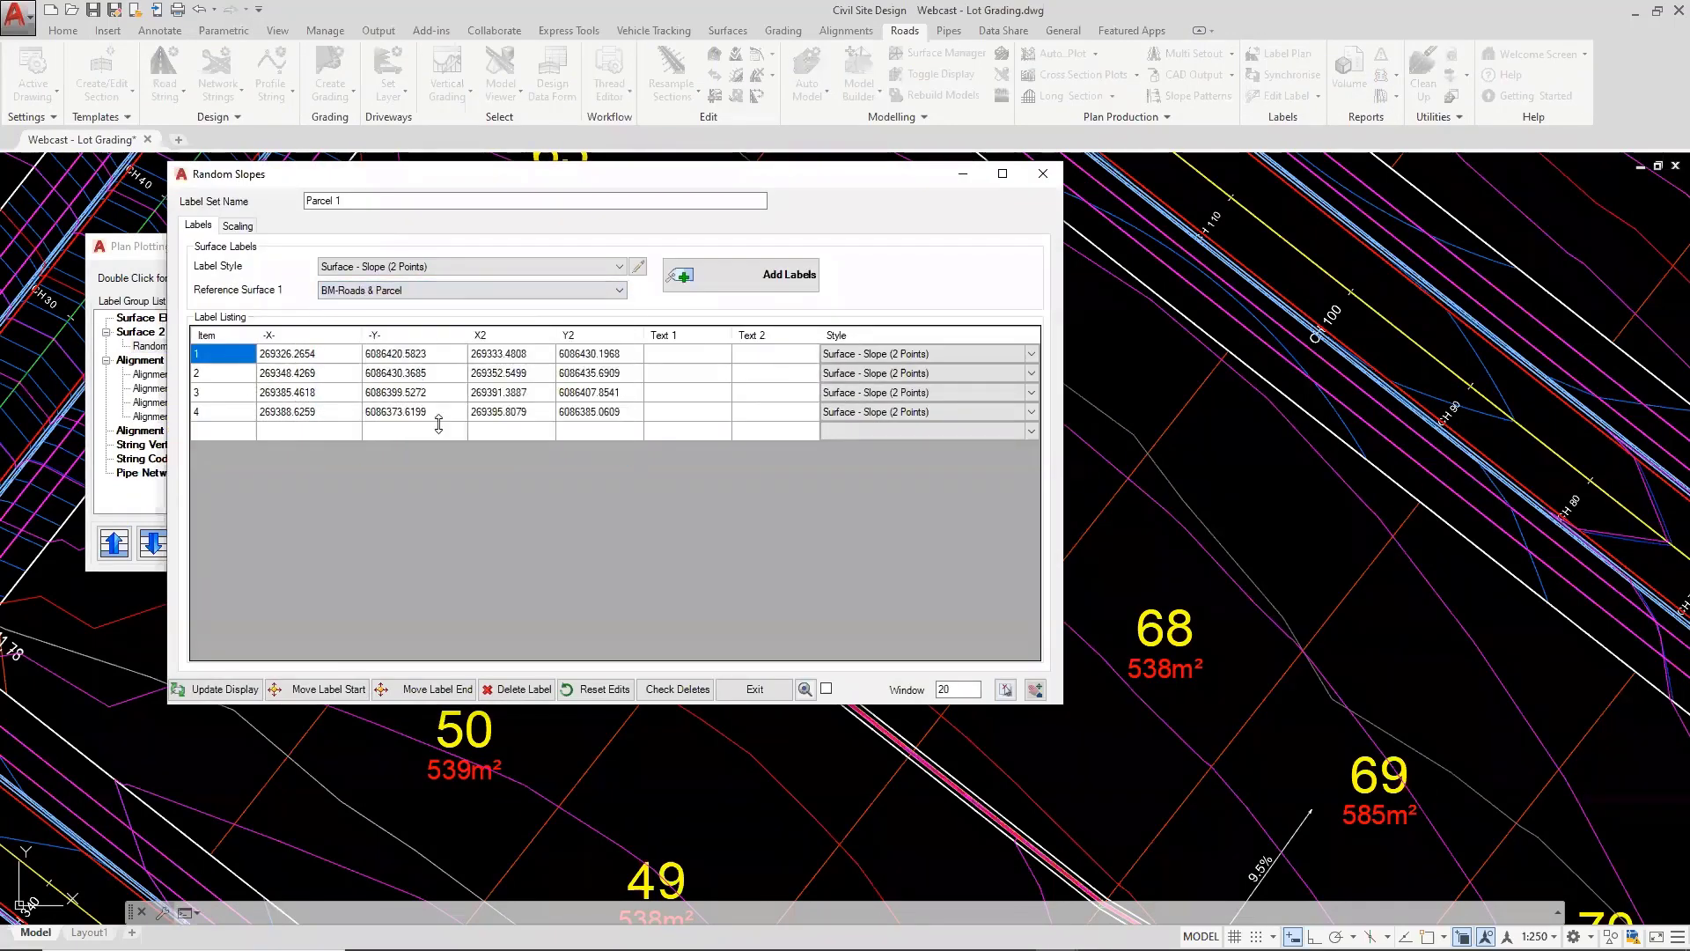
click(226, 689)
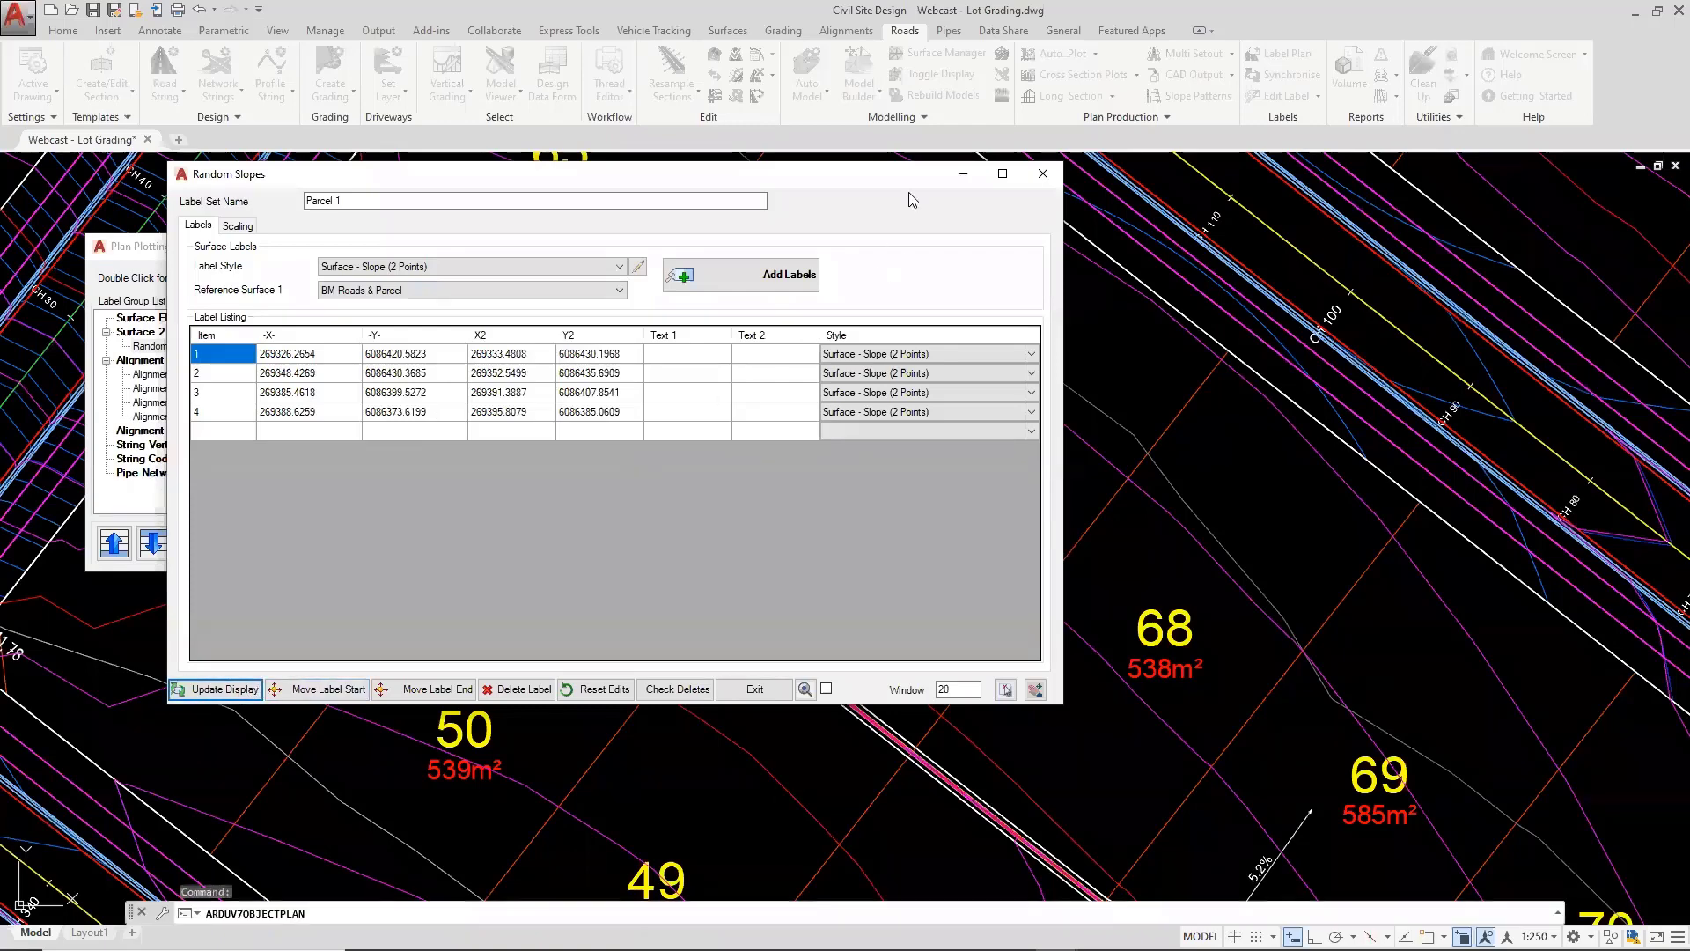
click(1043, 173)
click(443, 236)
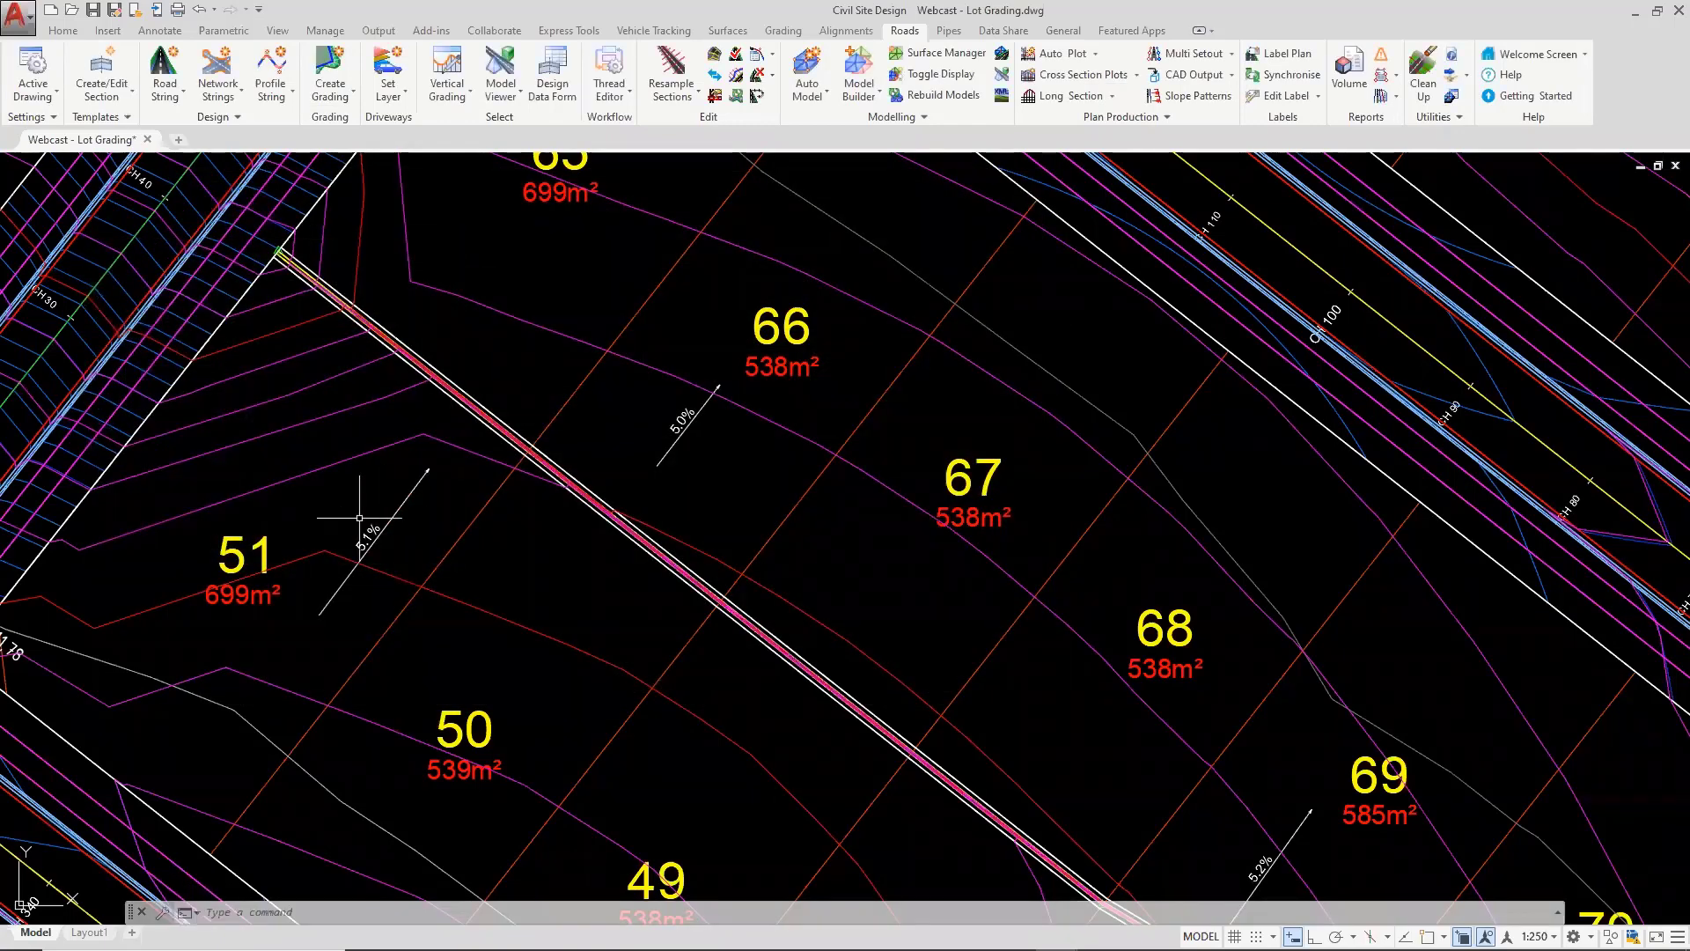
Examine the updated slope labels and contours on both sides of the wall across lots 45 to 71
scroll(359, 518, up, 2)
scroll(378, 527, down, 2)
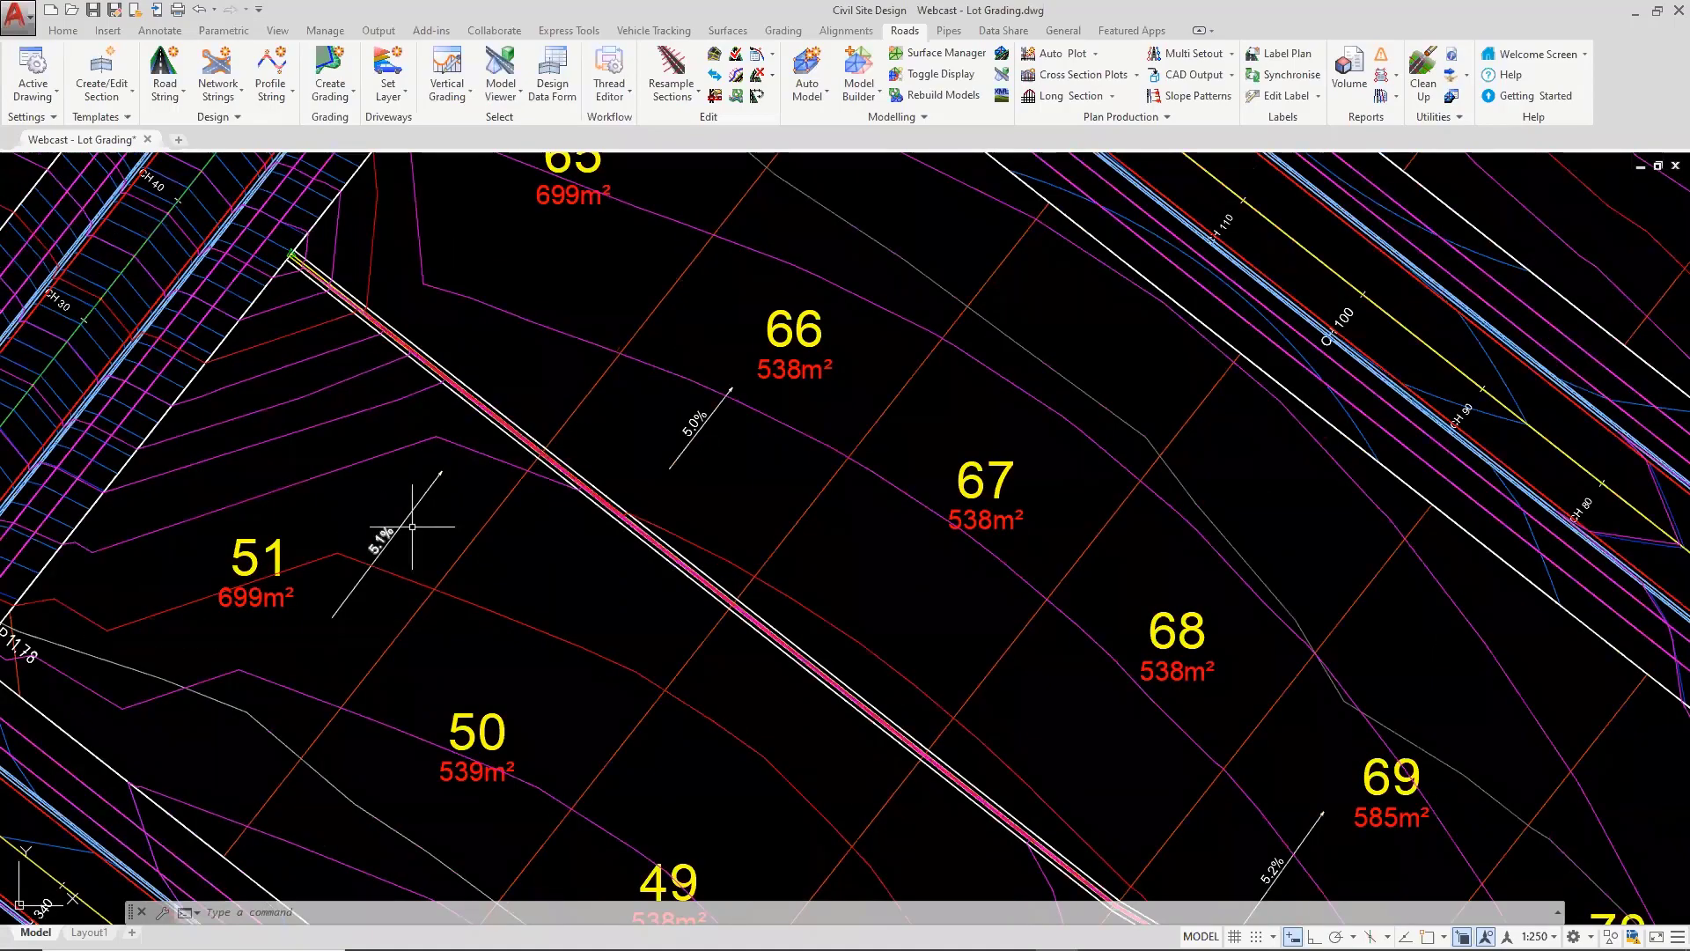
scroll(635, 463, down, 2)
middle_drag(1176, 790, 783, 457)
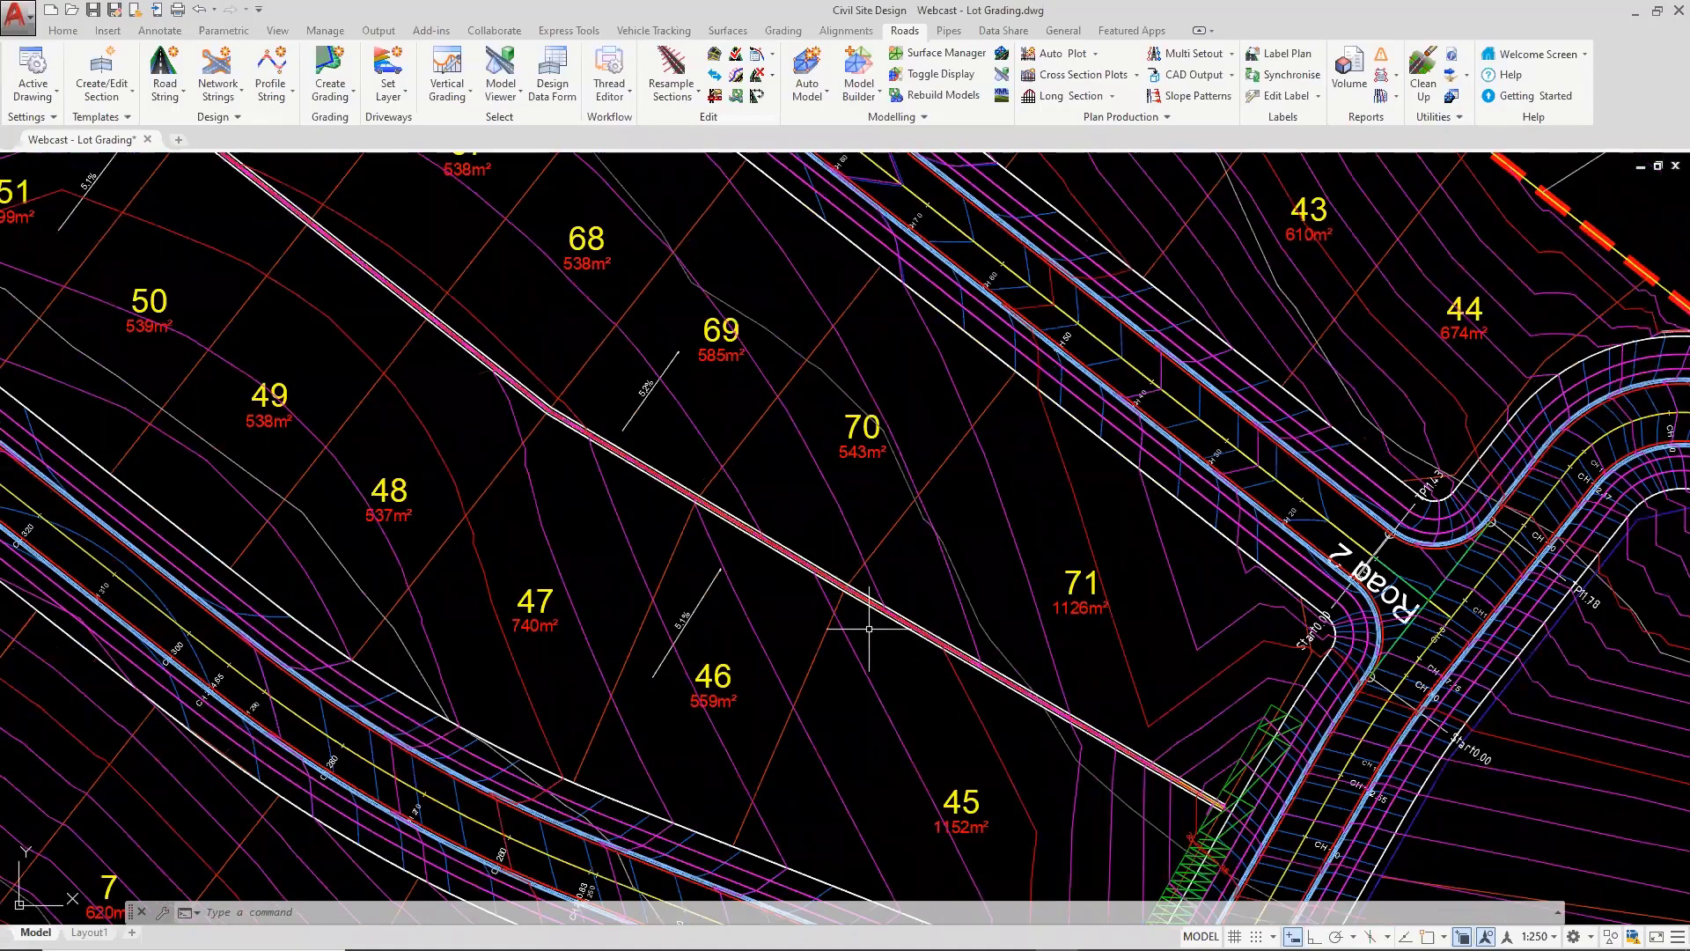
middle_drag(577, 371, 787, 516)
middle_drag(370, 314, 427, 367)
middle_drag(308, 257, 379, 366)
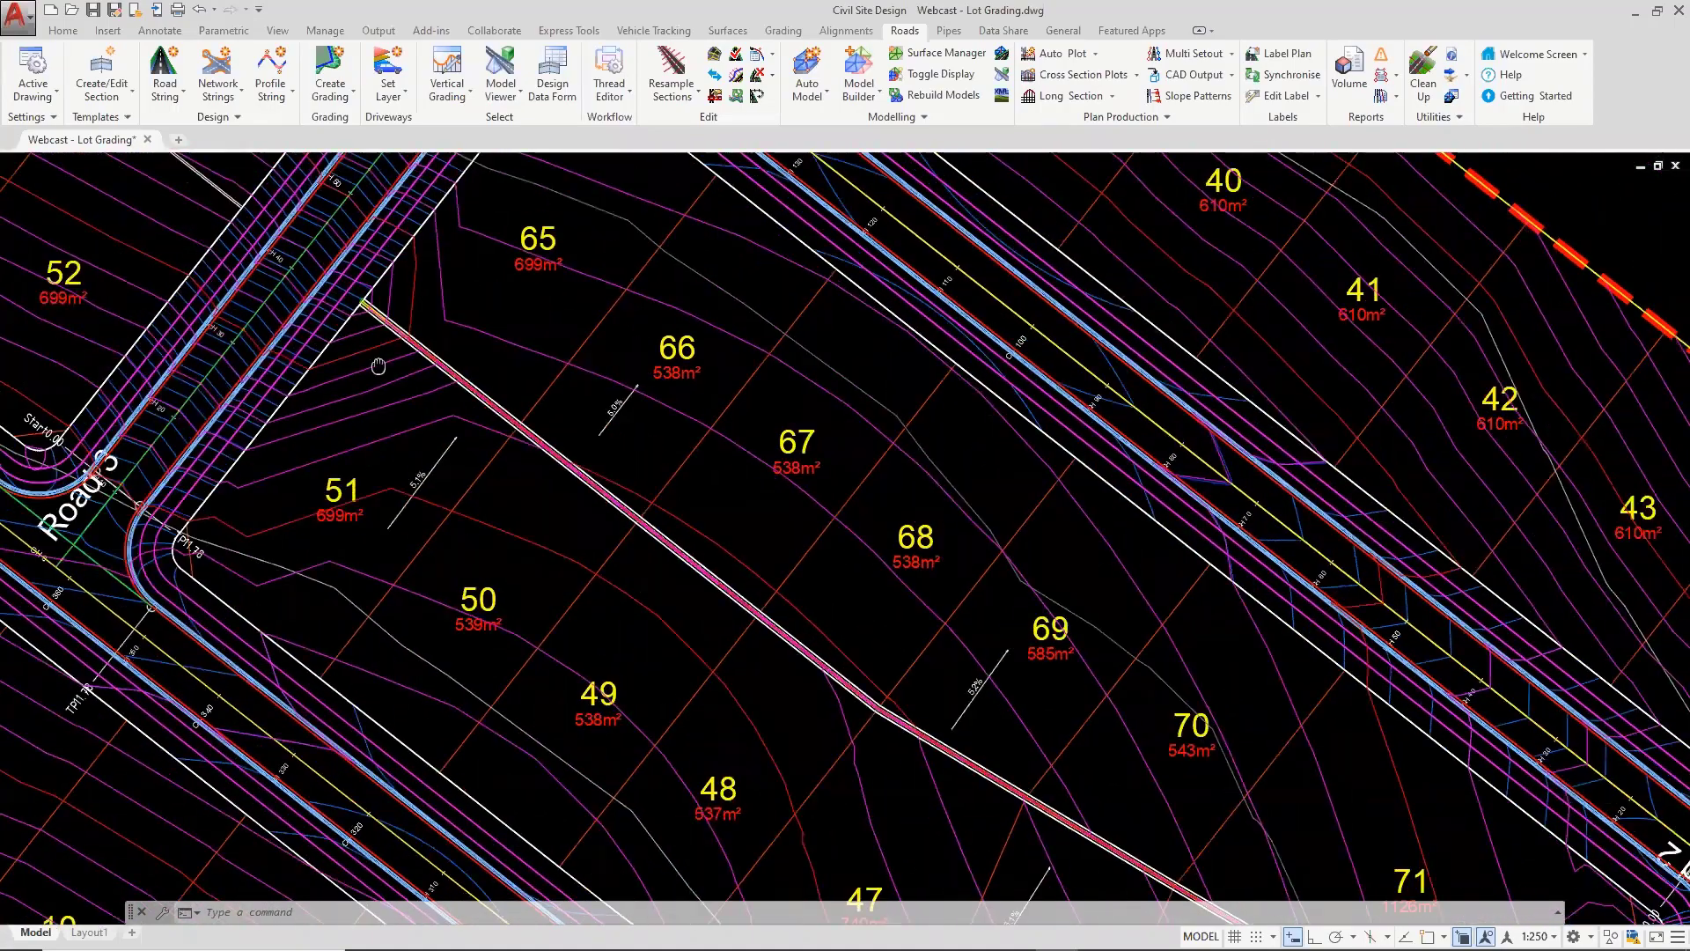
scroll(367, 366, up, 3)
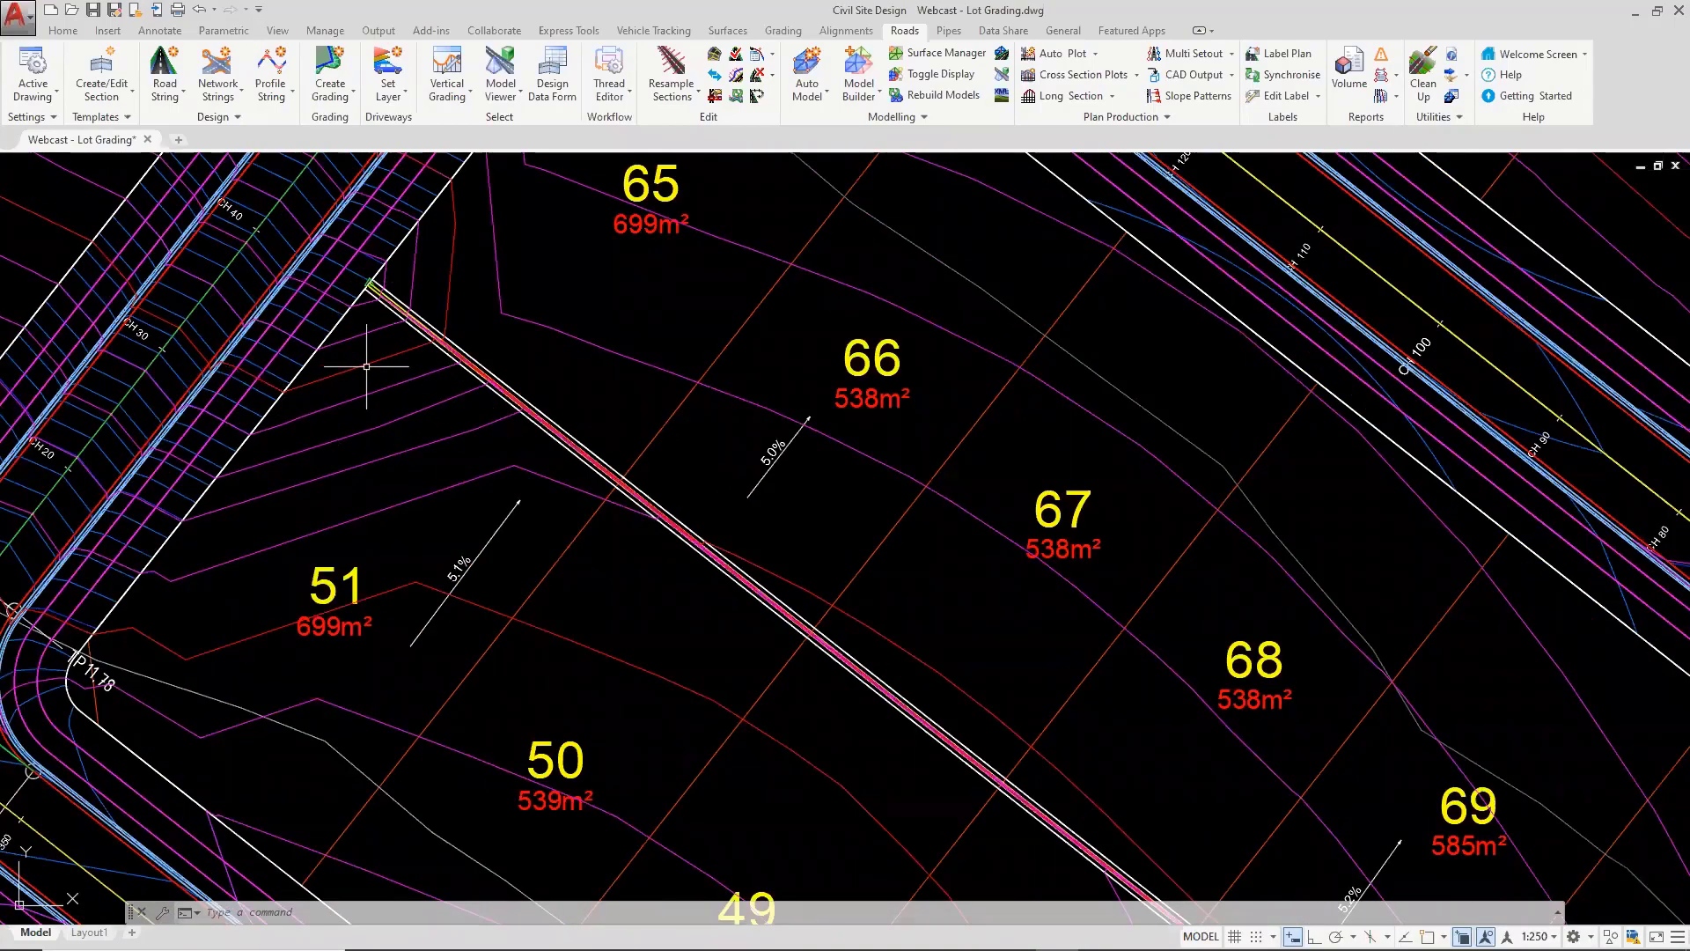
scroll(414, 319, down, 5)
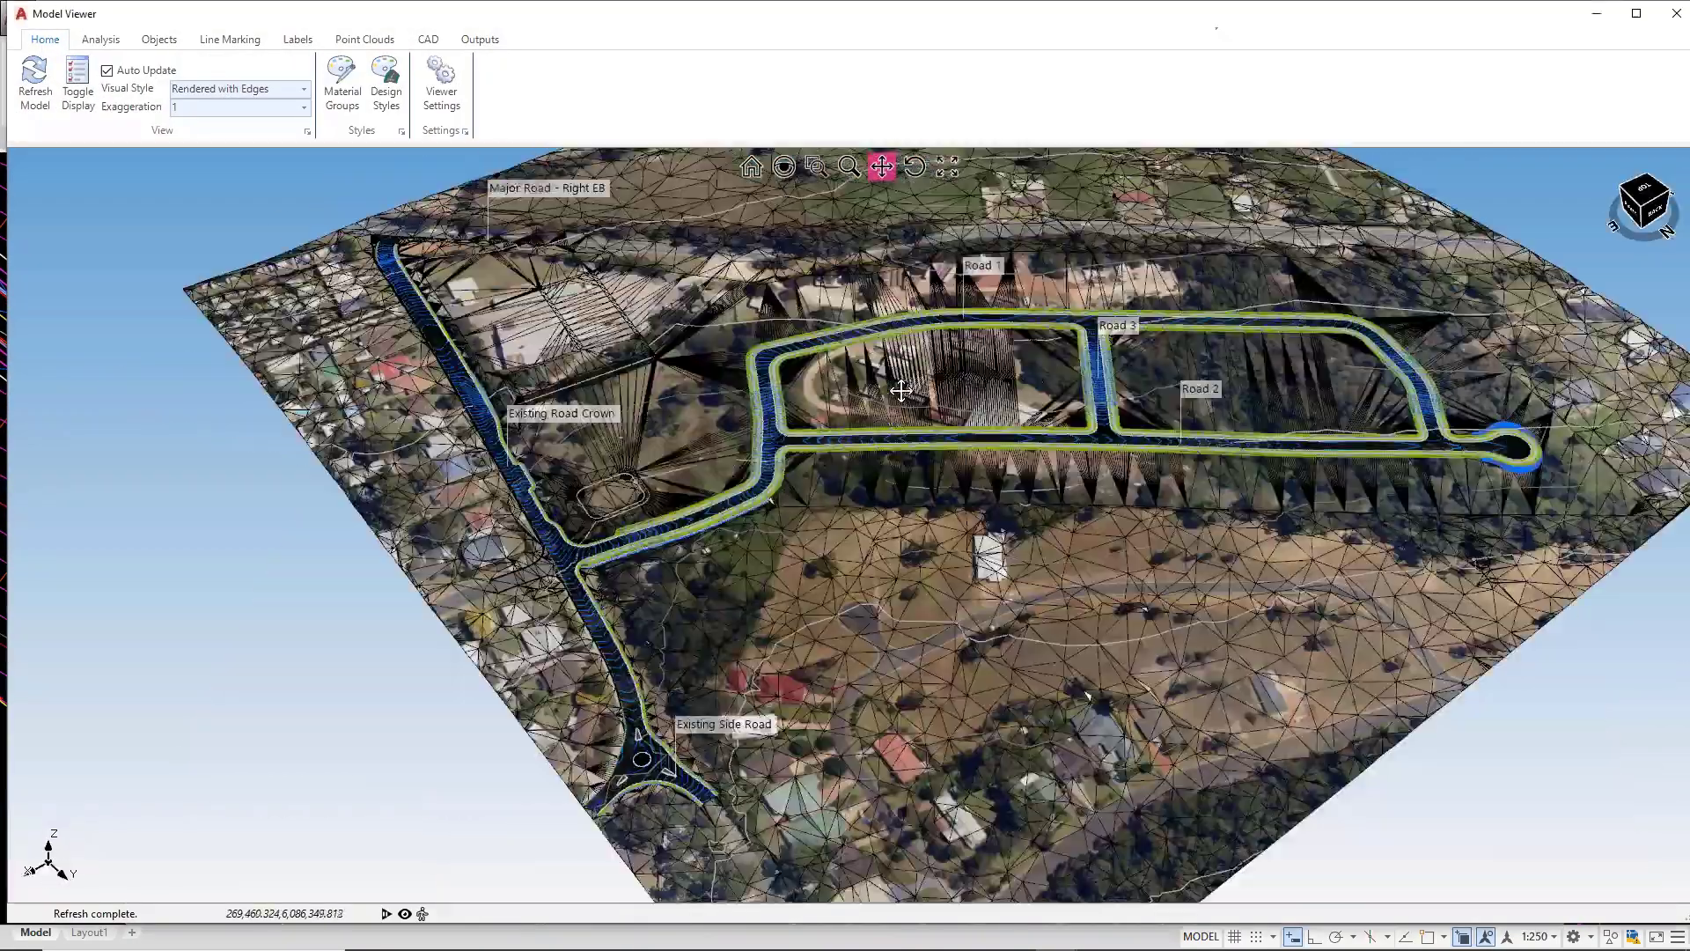
Set BM-Roads & Parcel as the primary design surface displayed in the Model Viewer
scroll(1019, 366, up, 8)
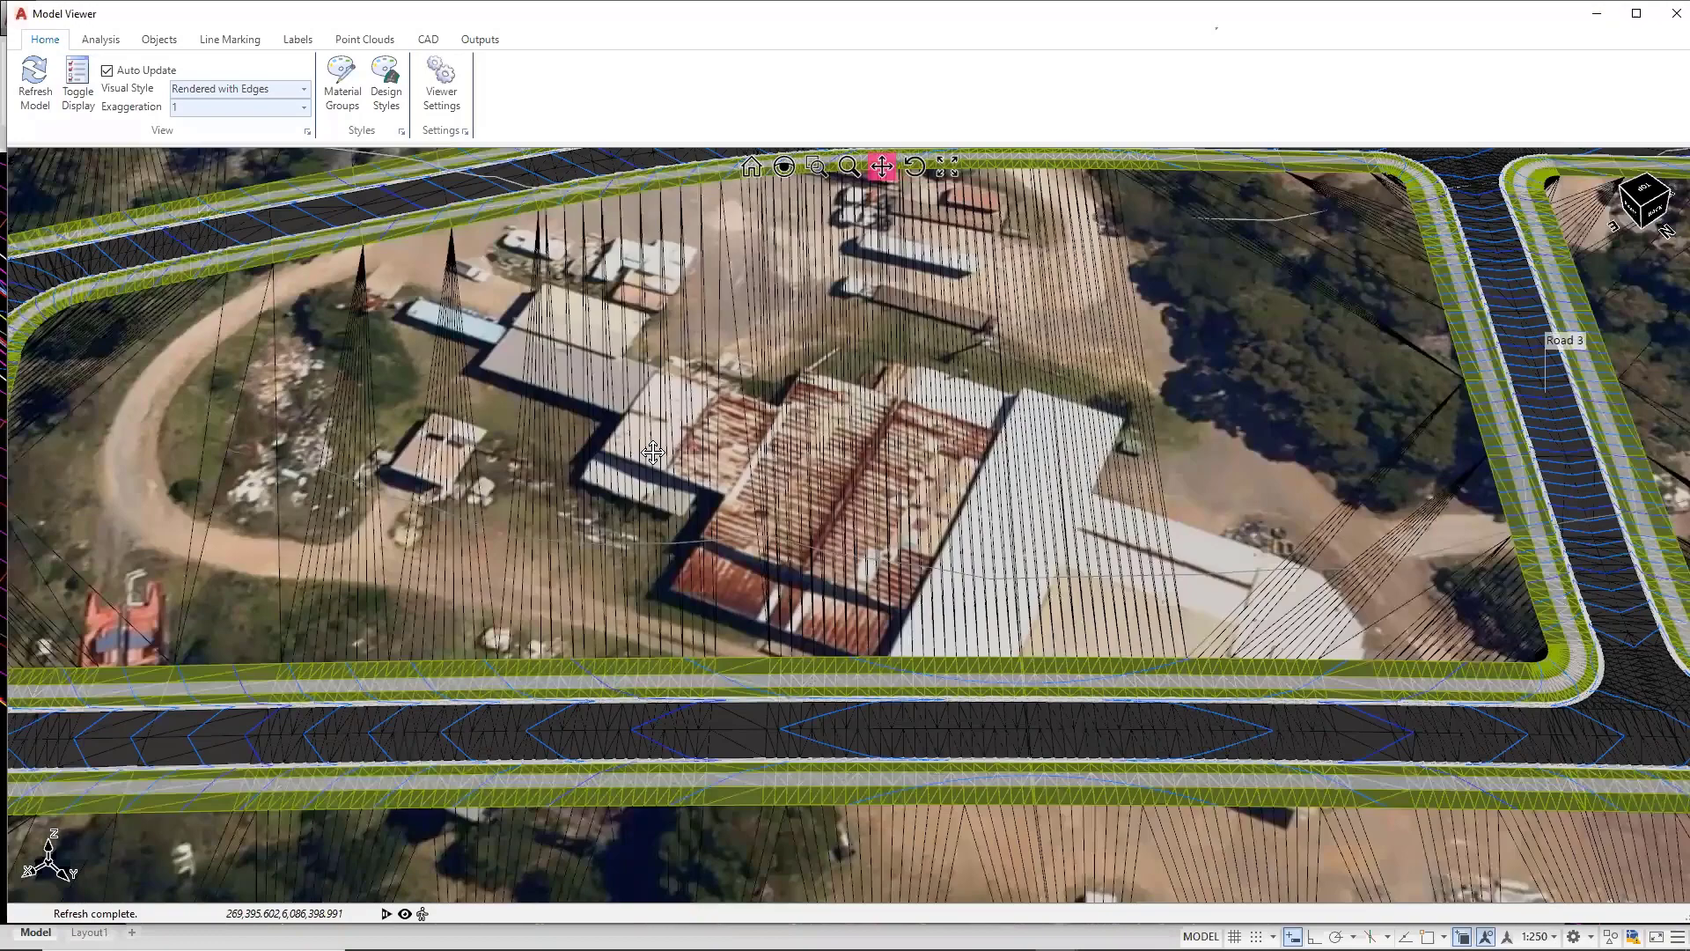
middle_drag(652, 479, 705, 447)
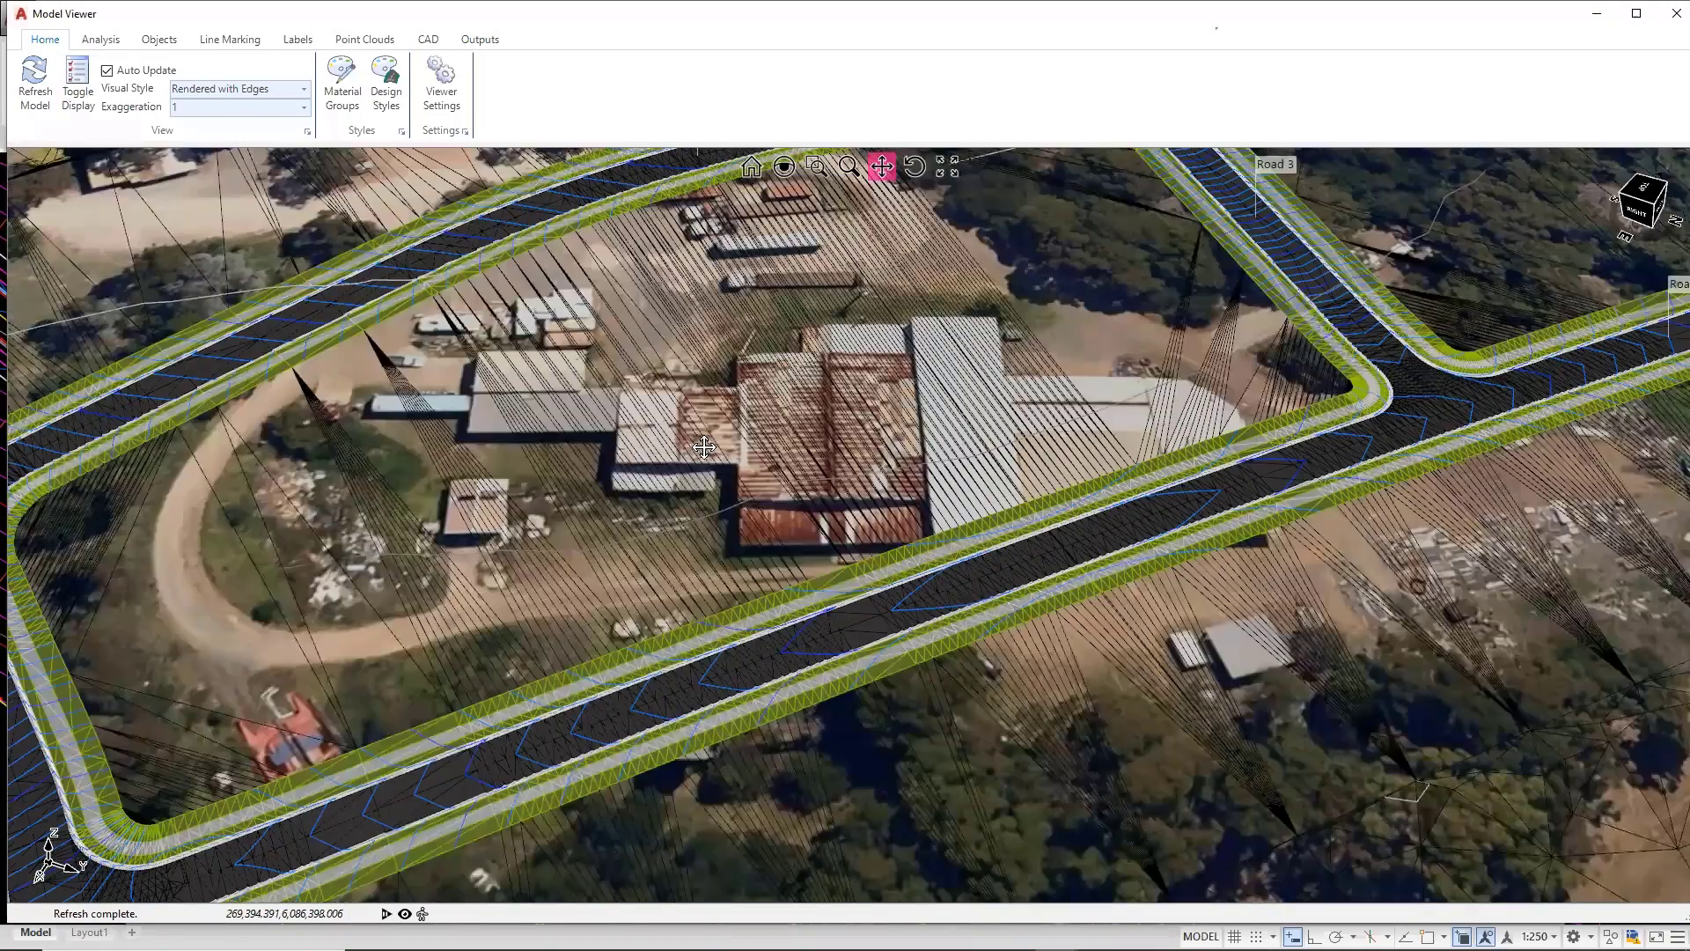
scroll(678, 468, down, 2)
drag(678, 467, 807, 447)
middle_drag(733, 504, 803, 470)
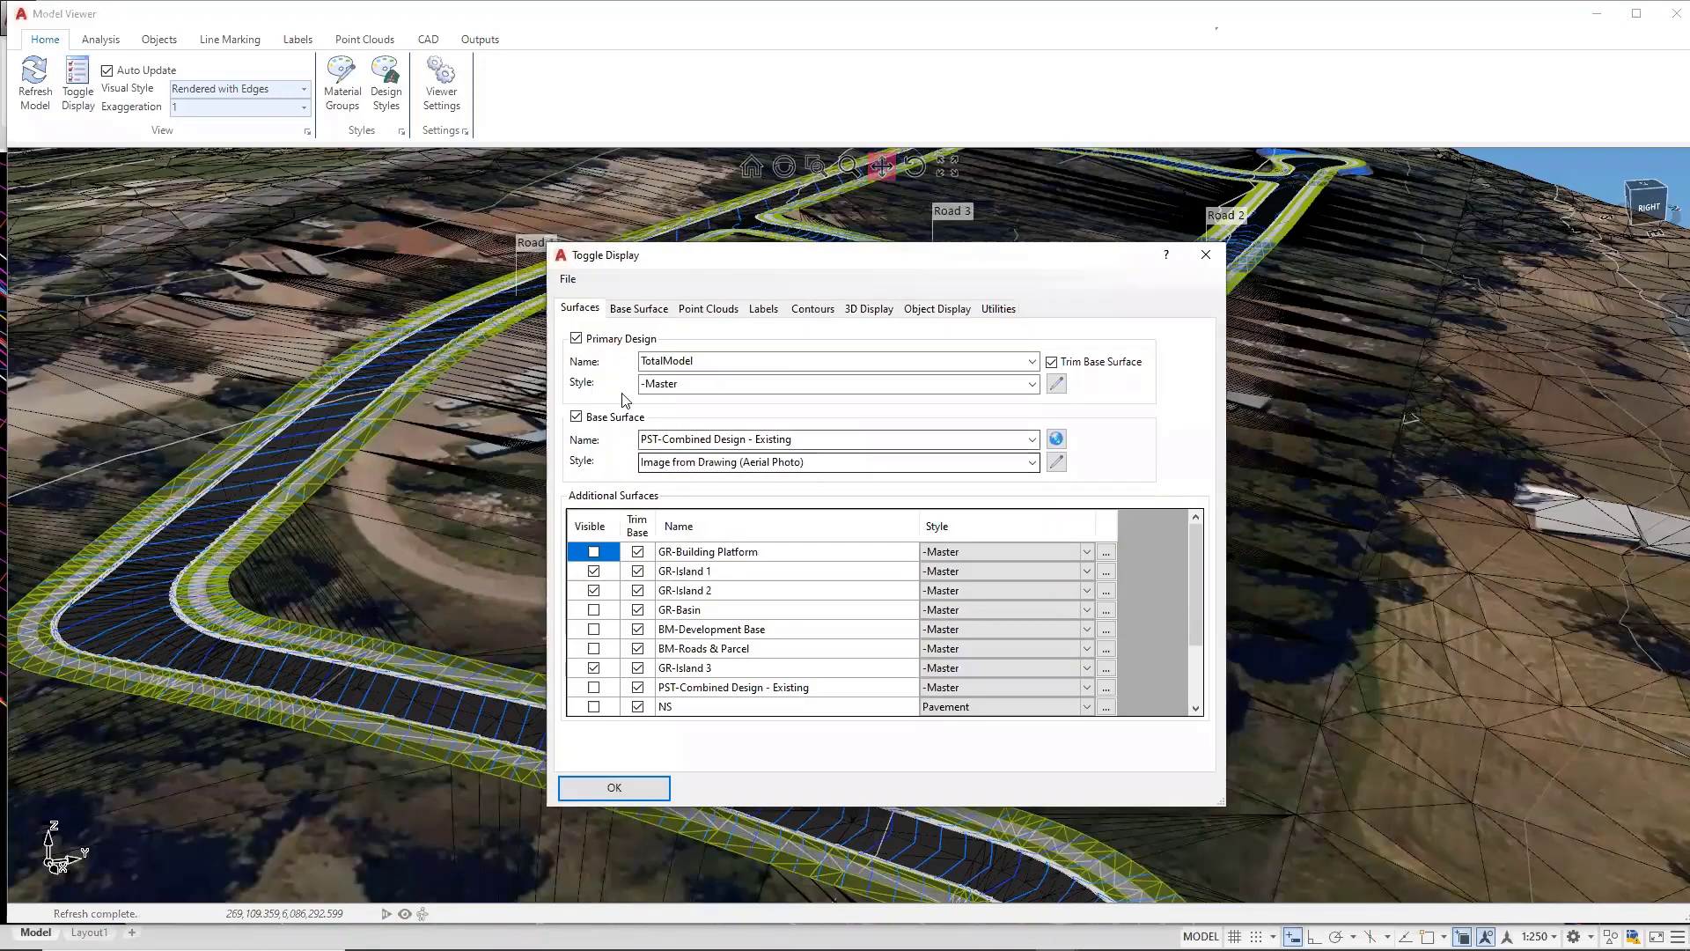
click(661, 361)
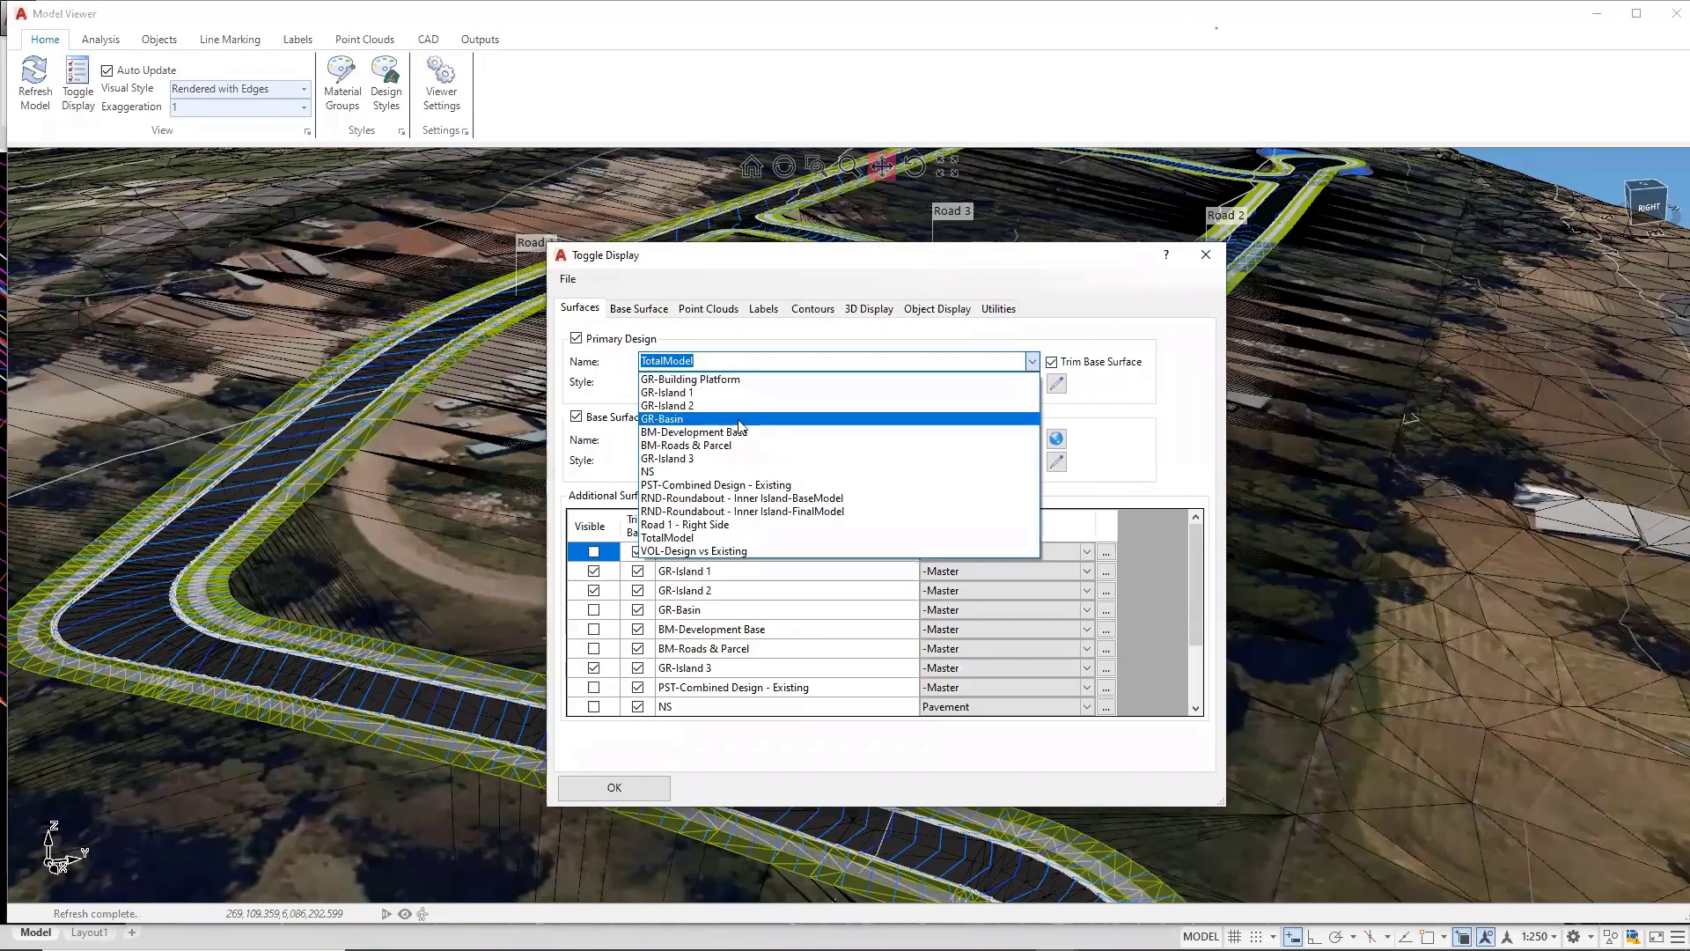
click(1114, 628)
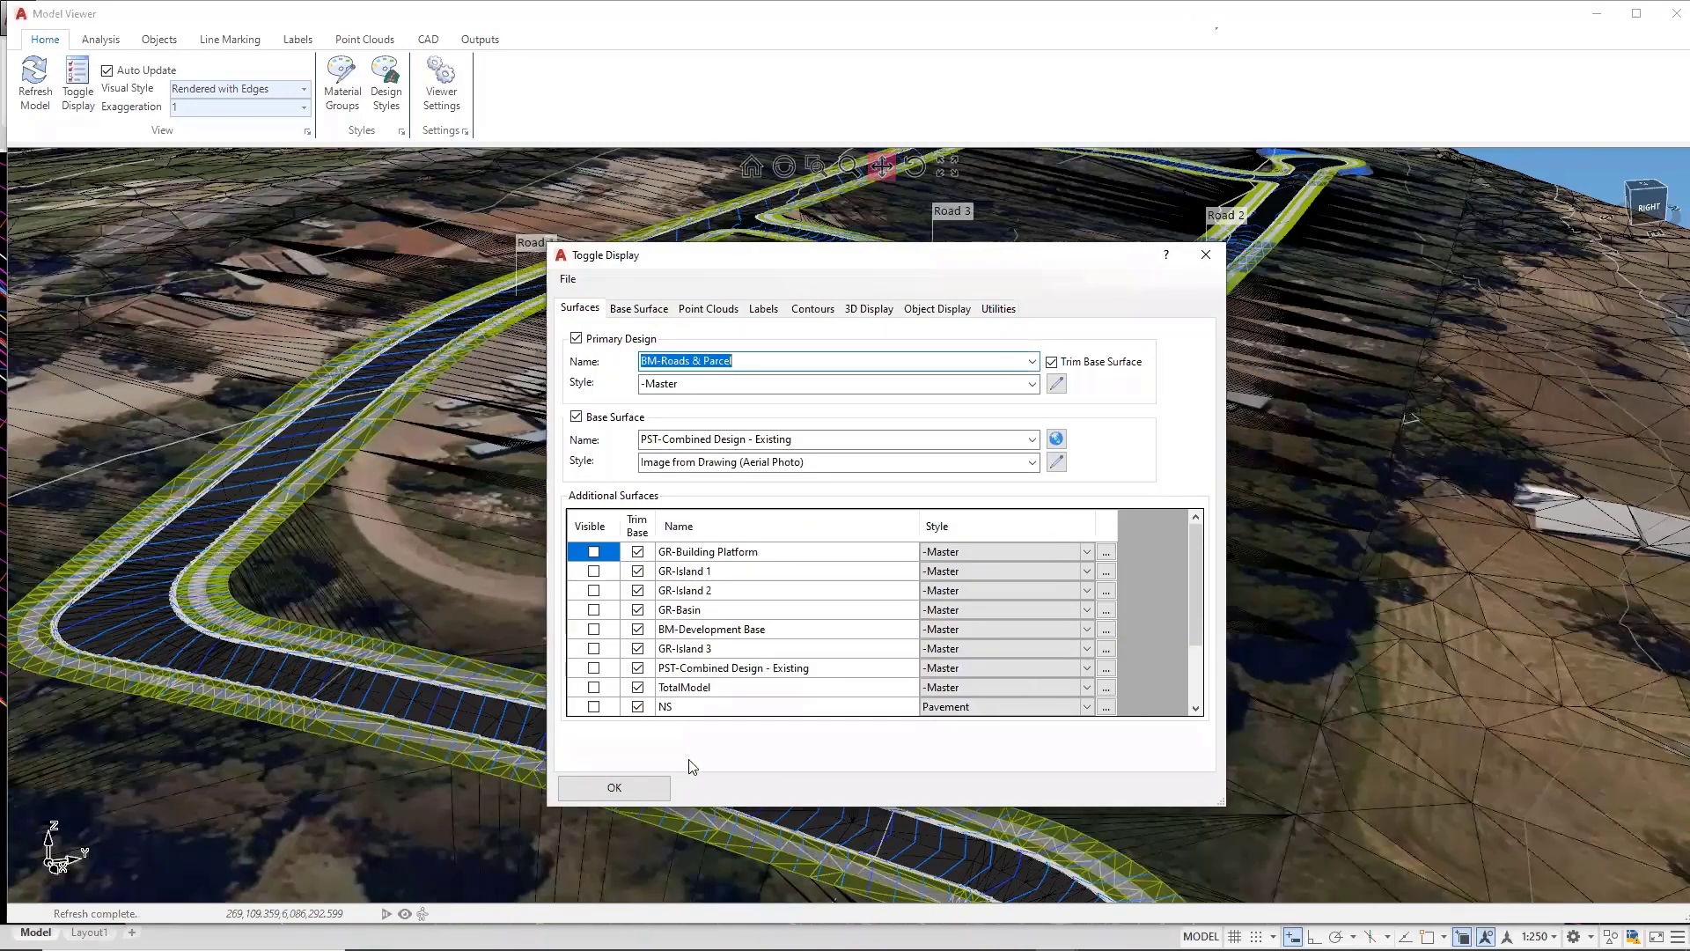
click(615, 789)
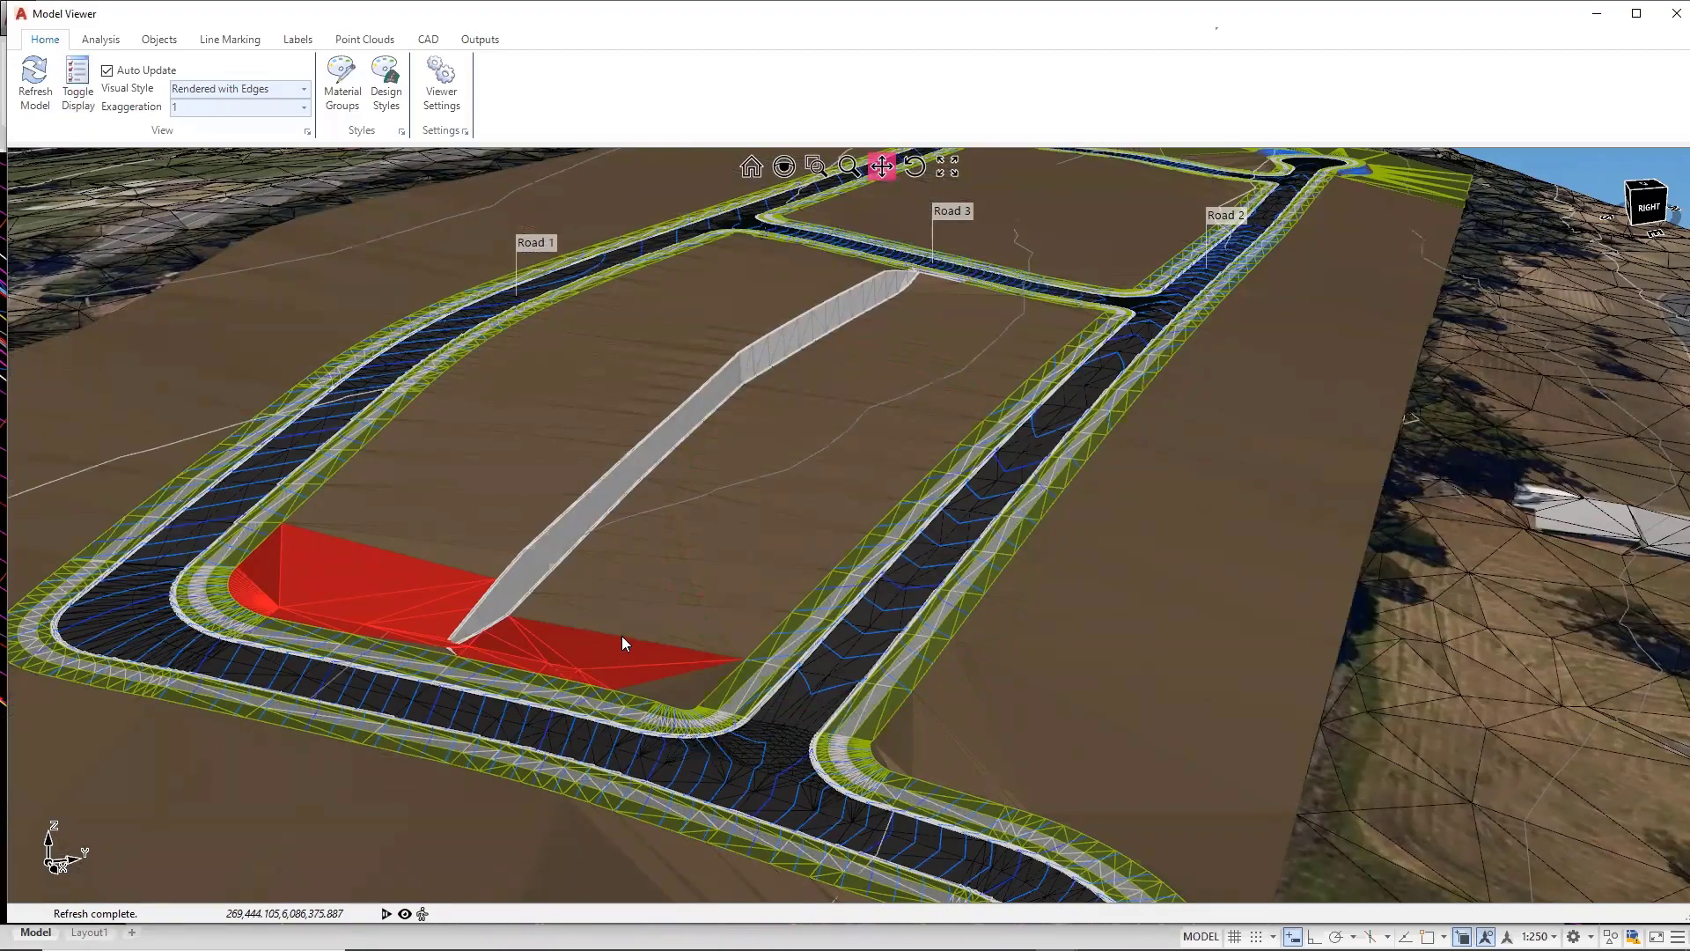
Examine the retaining wall in 3D, especially its end beside the road and the red batter surfaces there
shift+middle_drag(622, 636, 535, 588)
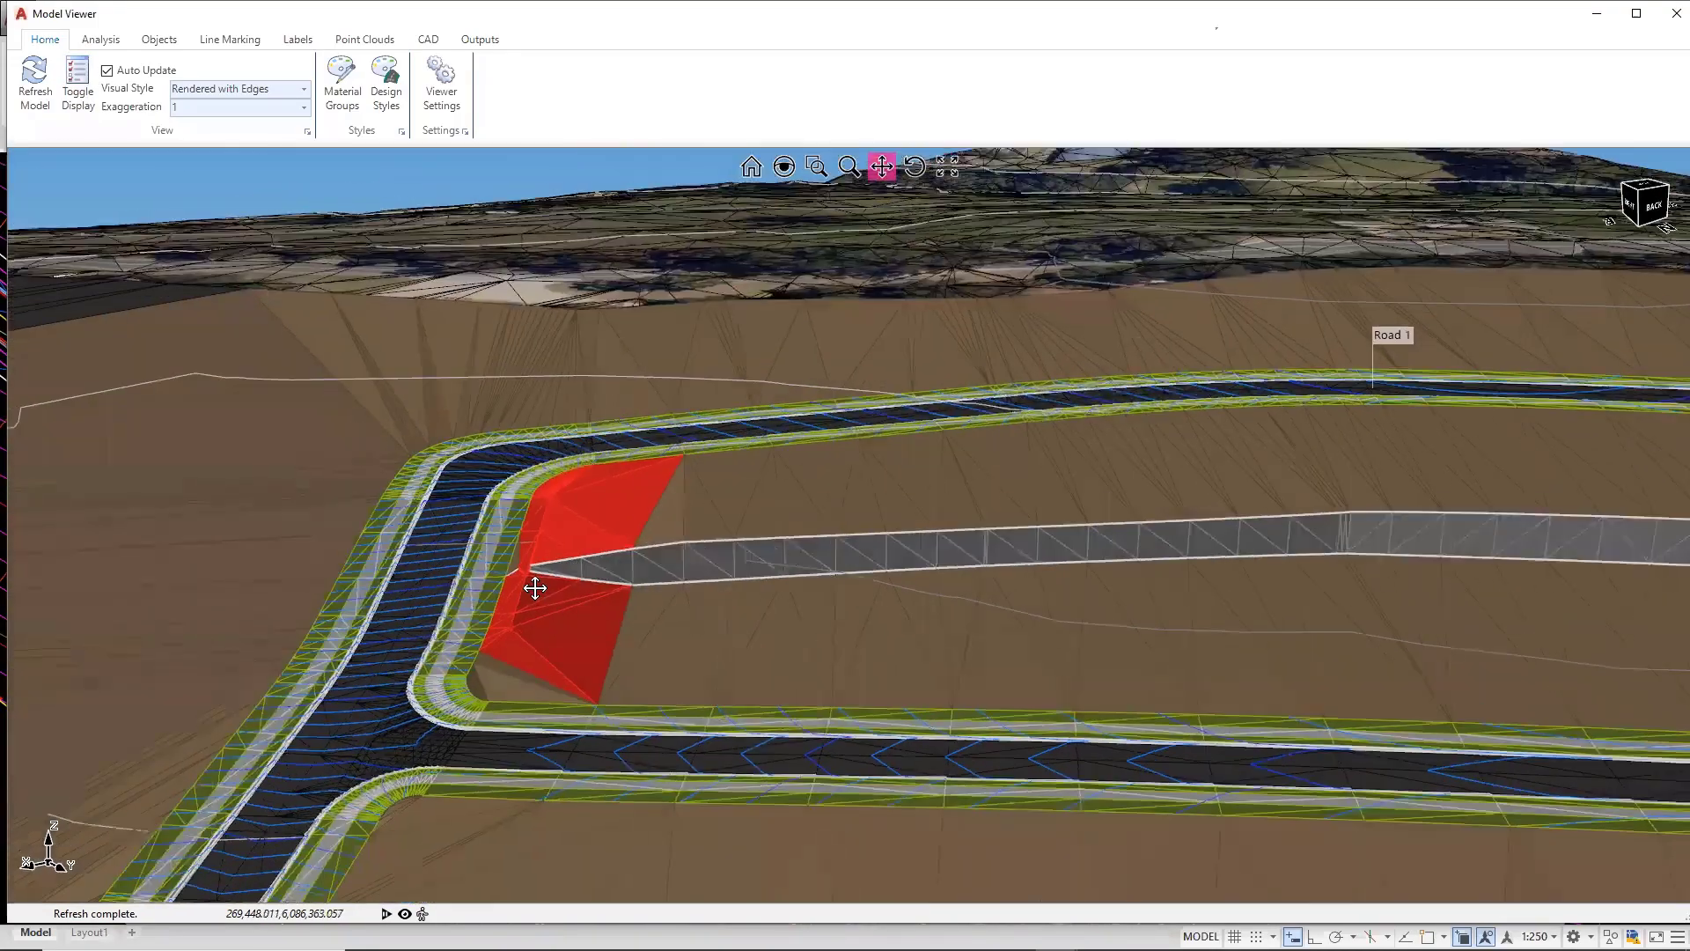
scroll(536, 588, up, 2)
scroll(721, 608, up, 2)
scroll(1059, 545, up, 3)
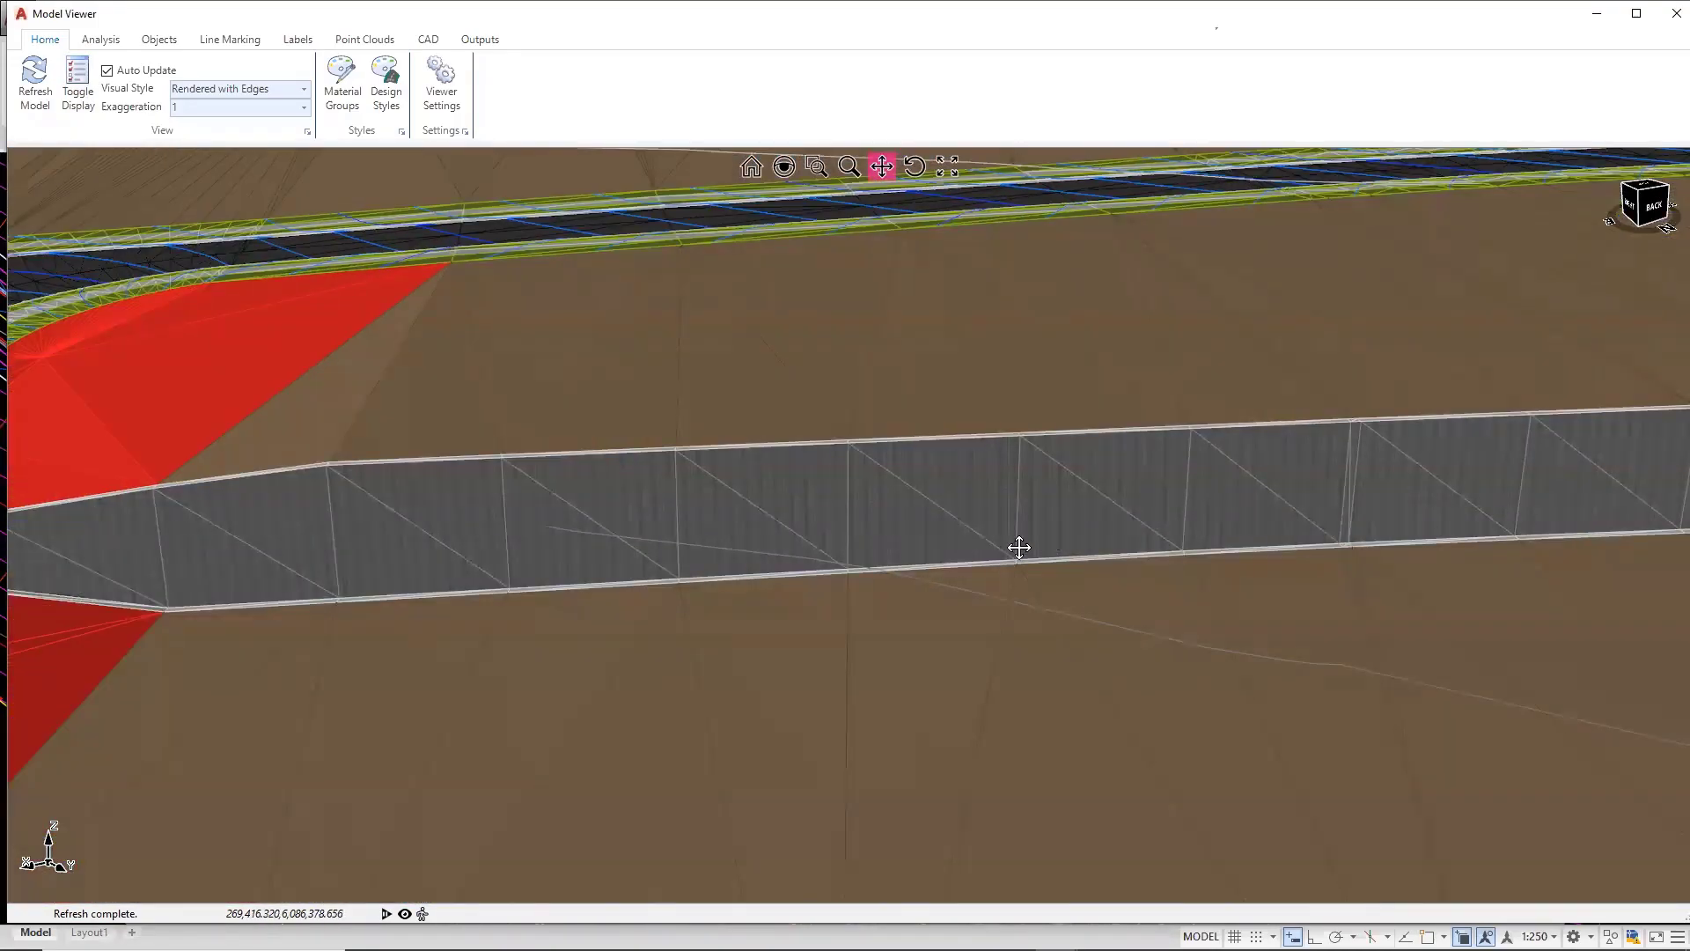
middle_drag(449, 544, 968, 548)
scroll(299, 563, up, 3)
mouse_move(305, 562)
shift+middle_down()
mouse_move(381, 561)
mouse_move(318, 560)
shift+middle_up()
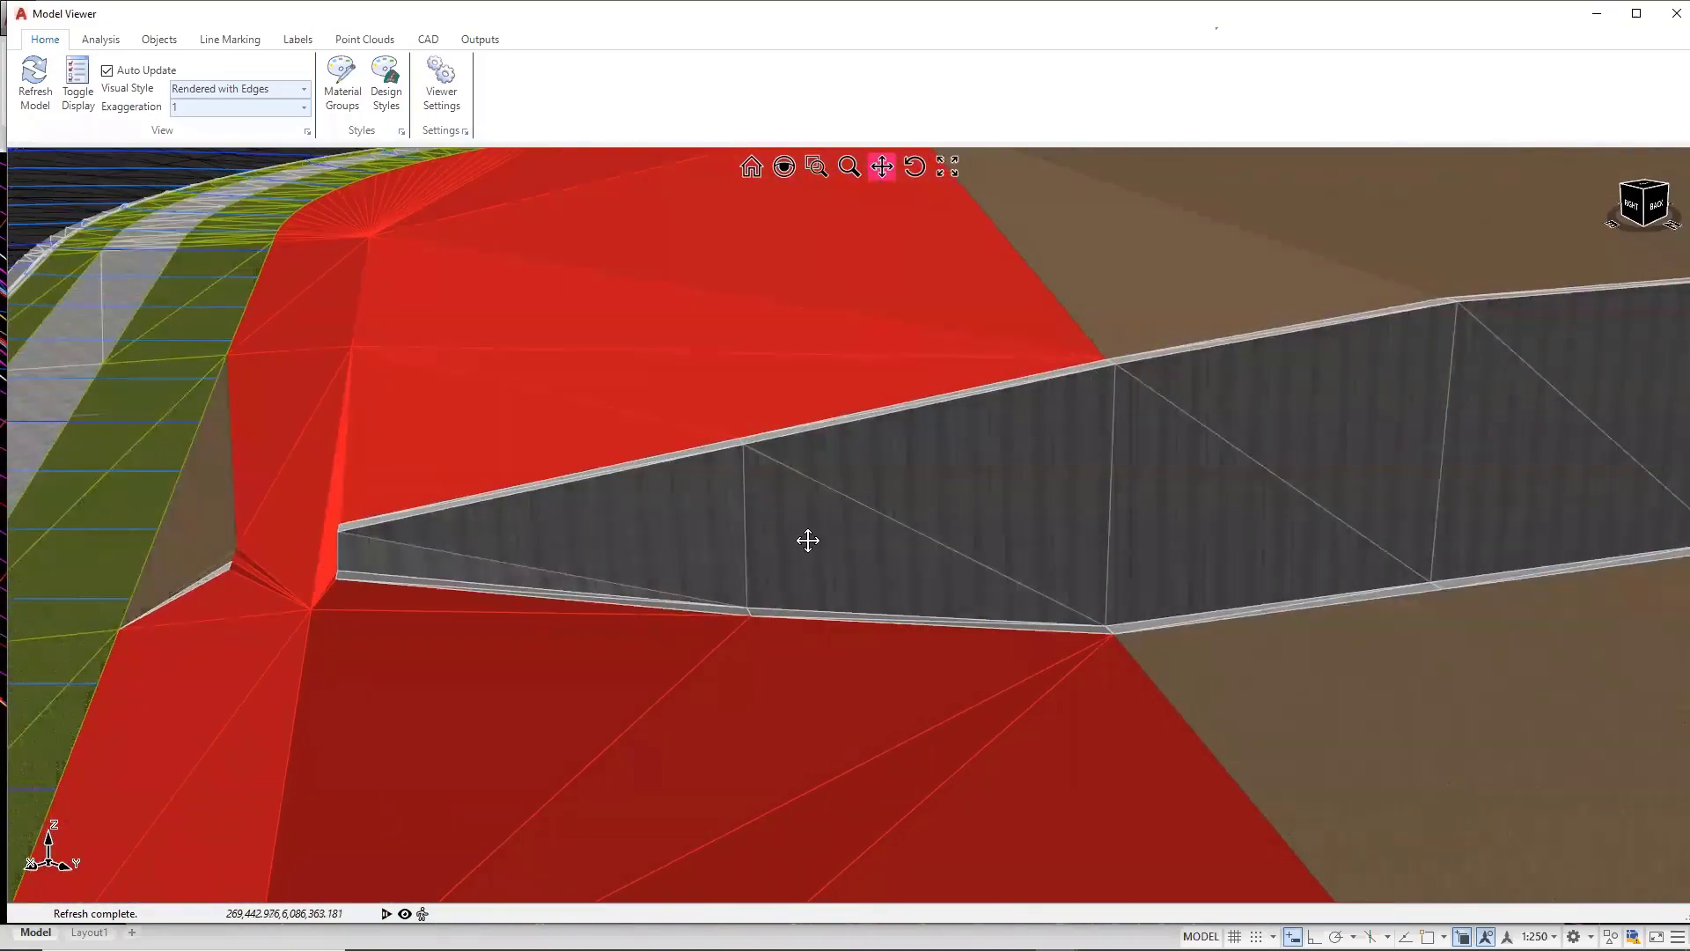
scroll(808, 539, down, 3)
scroll(724, 498, down, 2)
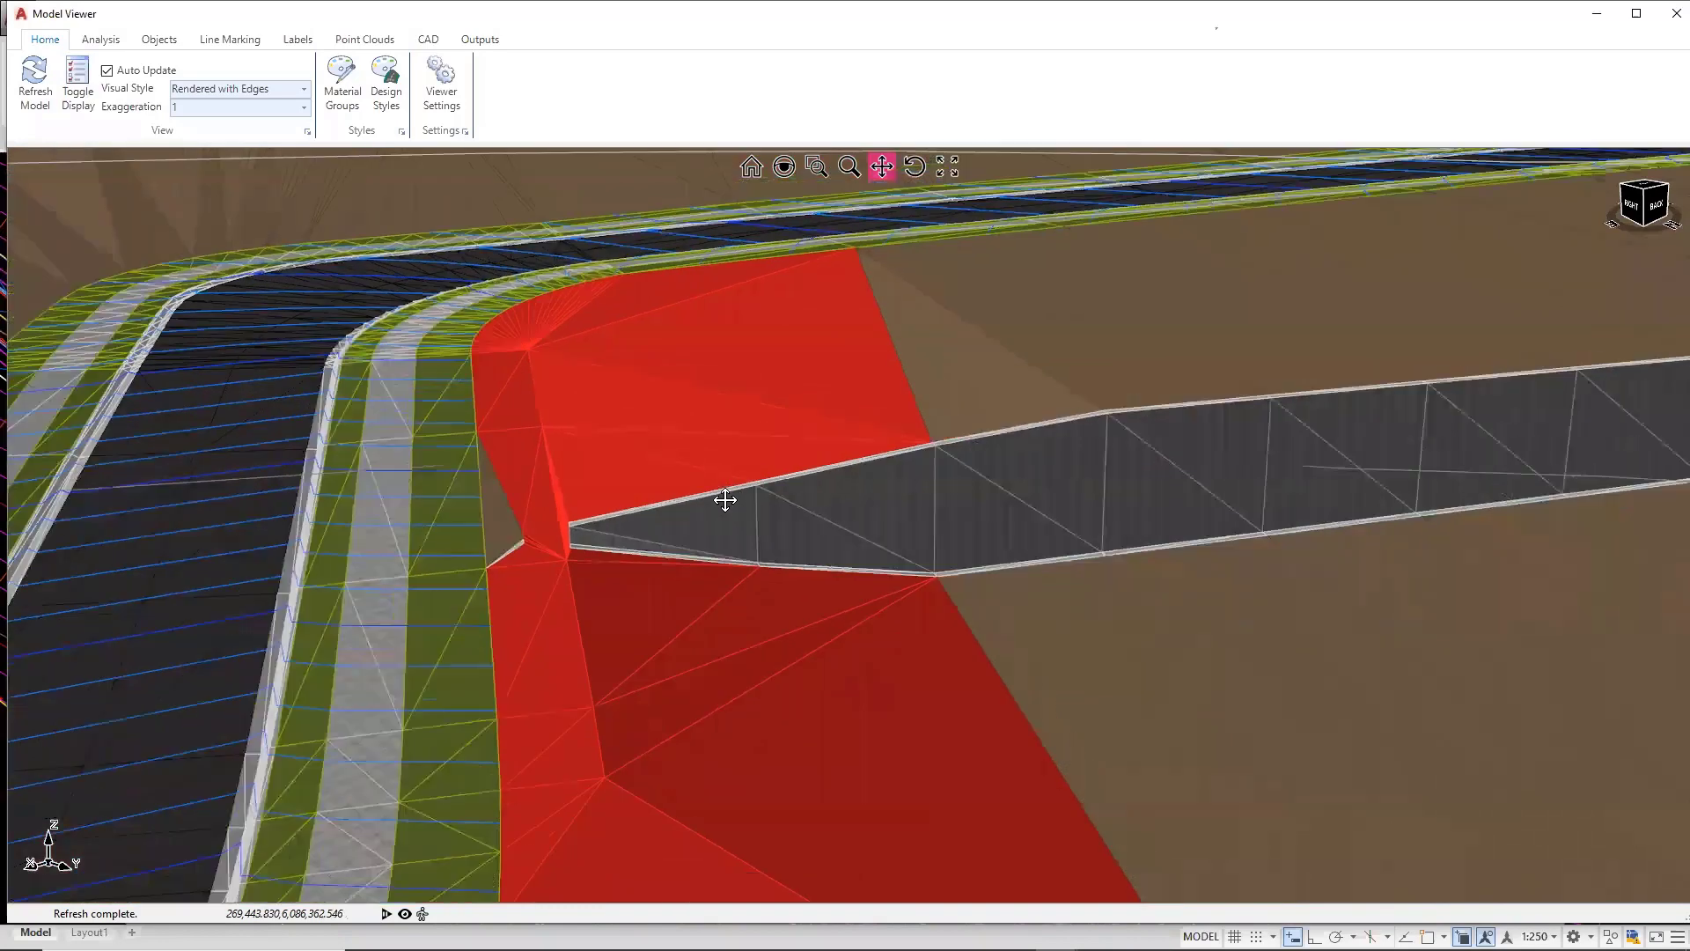
scroll(725, 498, down, 2)
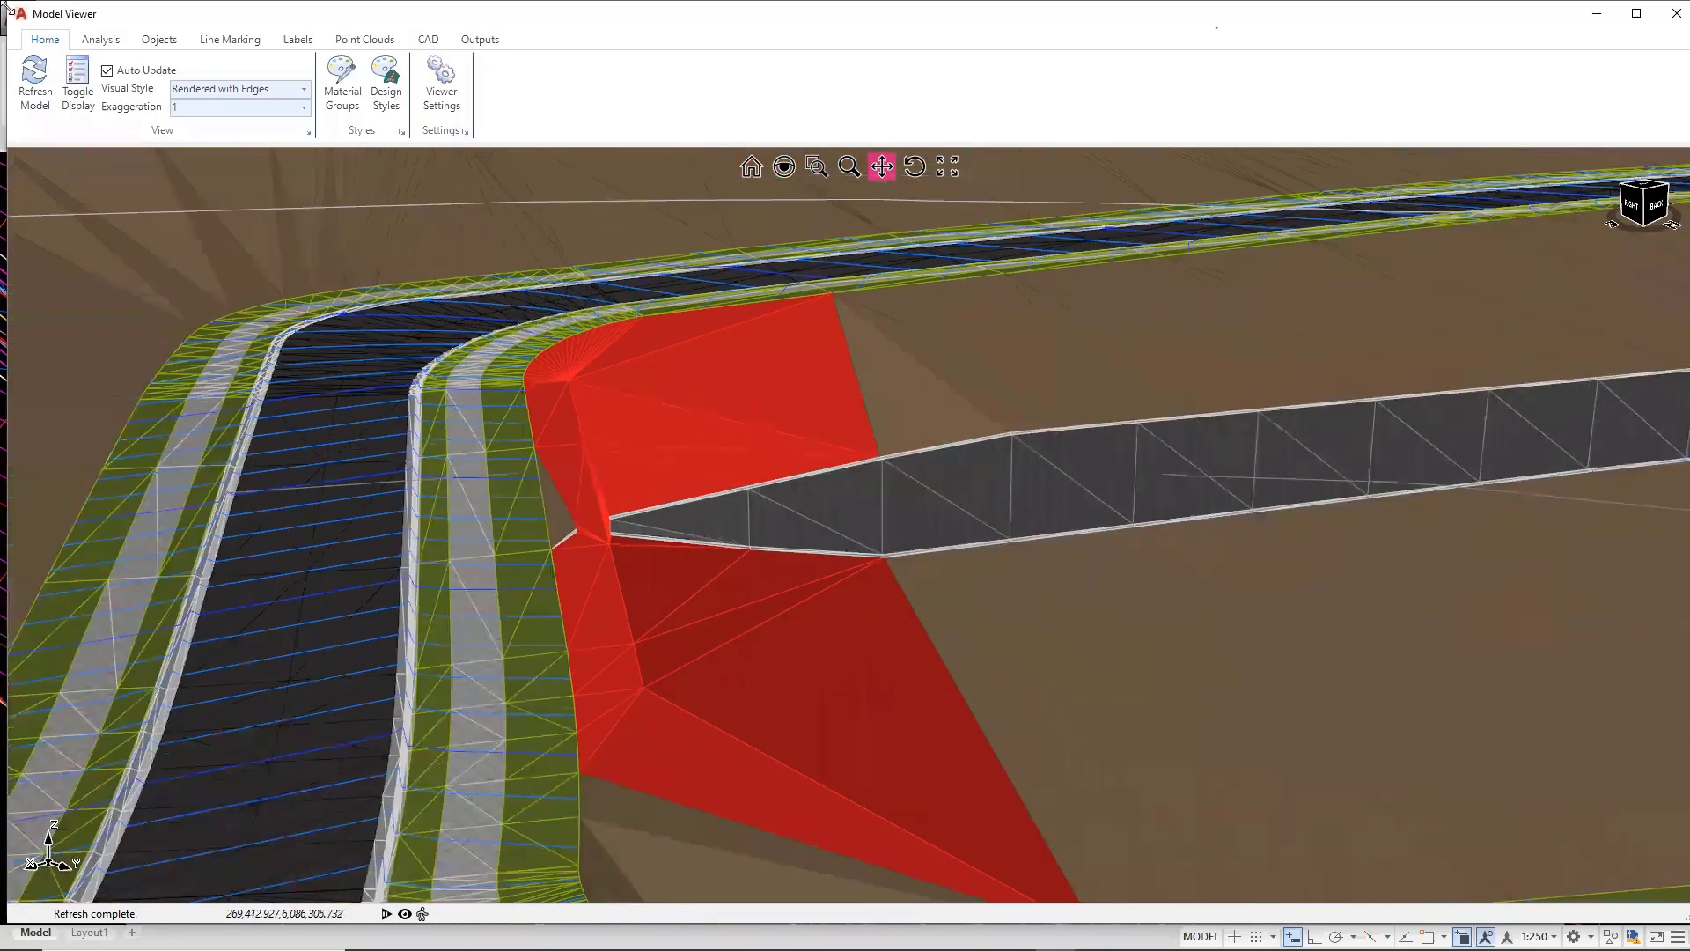
Shrink the Model Viewer to sit beside the plan and show the wall's end between lots 45 and 71
drag(8, 8, 707, 108)
click(569, 532)
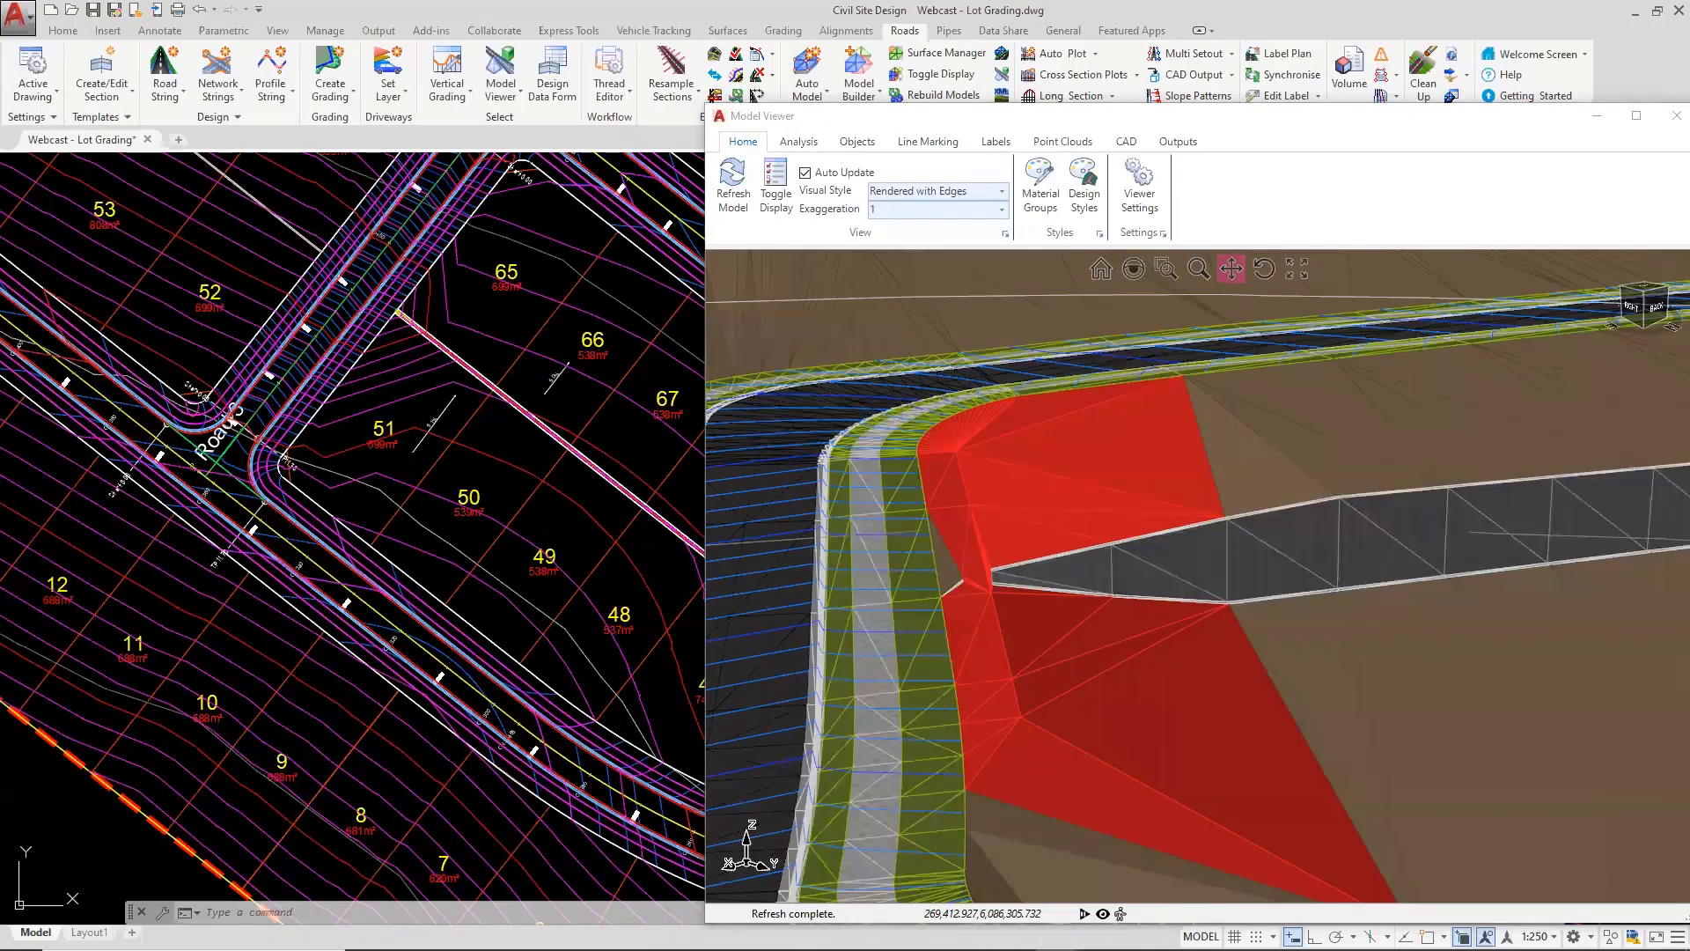
middle_drag(571, 534, 59, 302)
middle_drag(698, 618, 498, 547)
scroll(511, 550, up, 2)
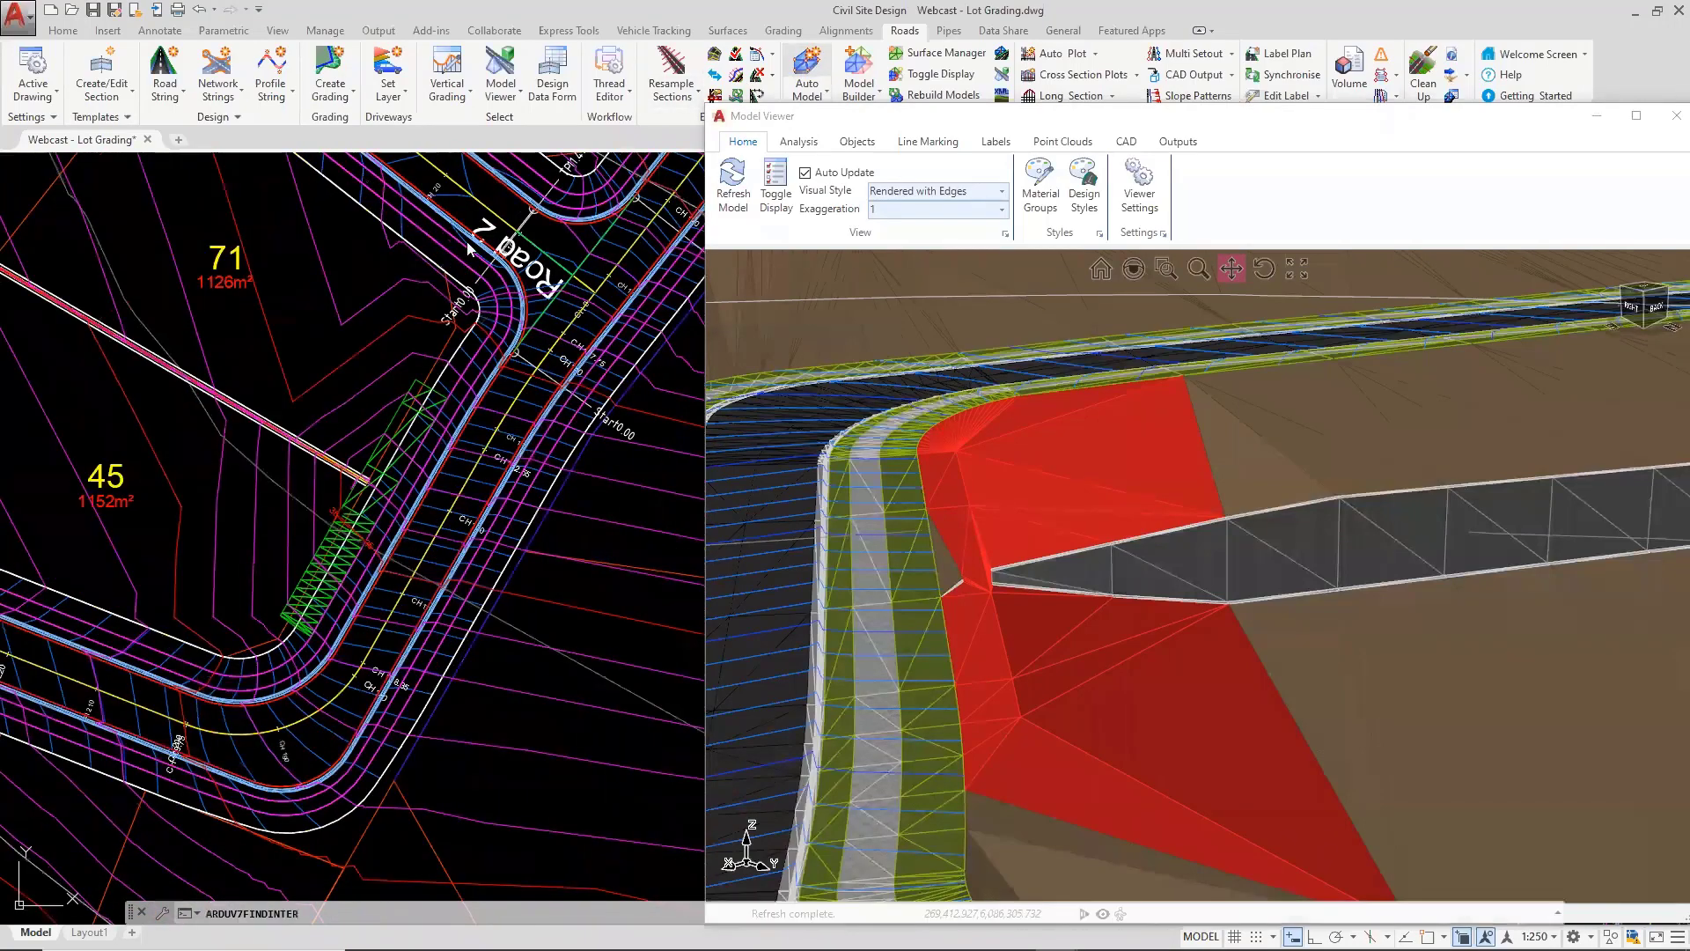
Run the Update Parcel 1 thread and close the thread runner
click(610, 98)
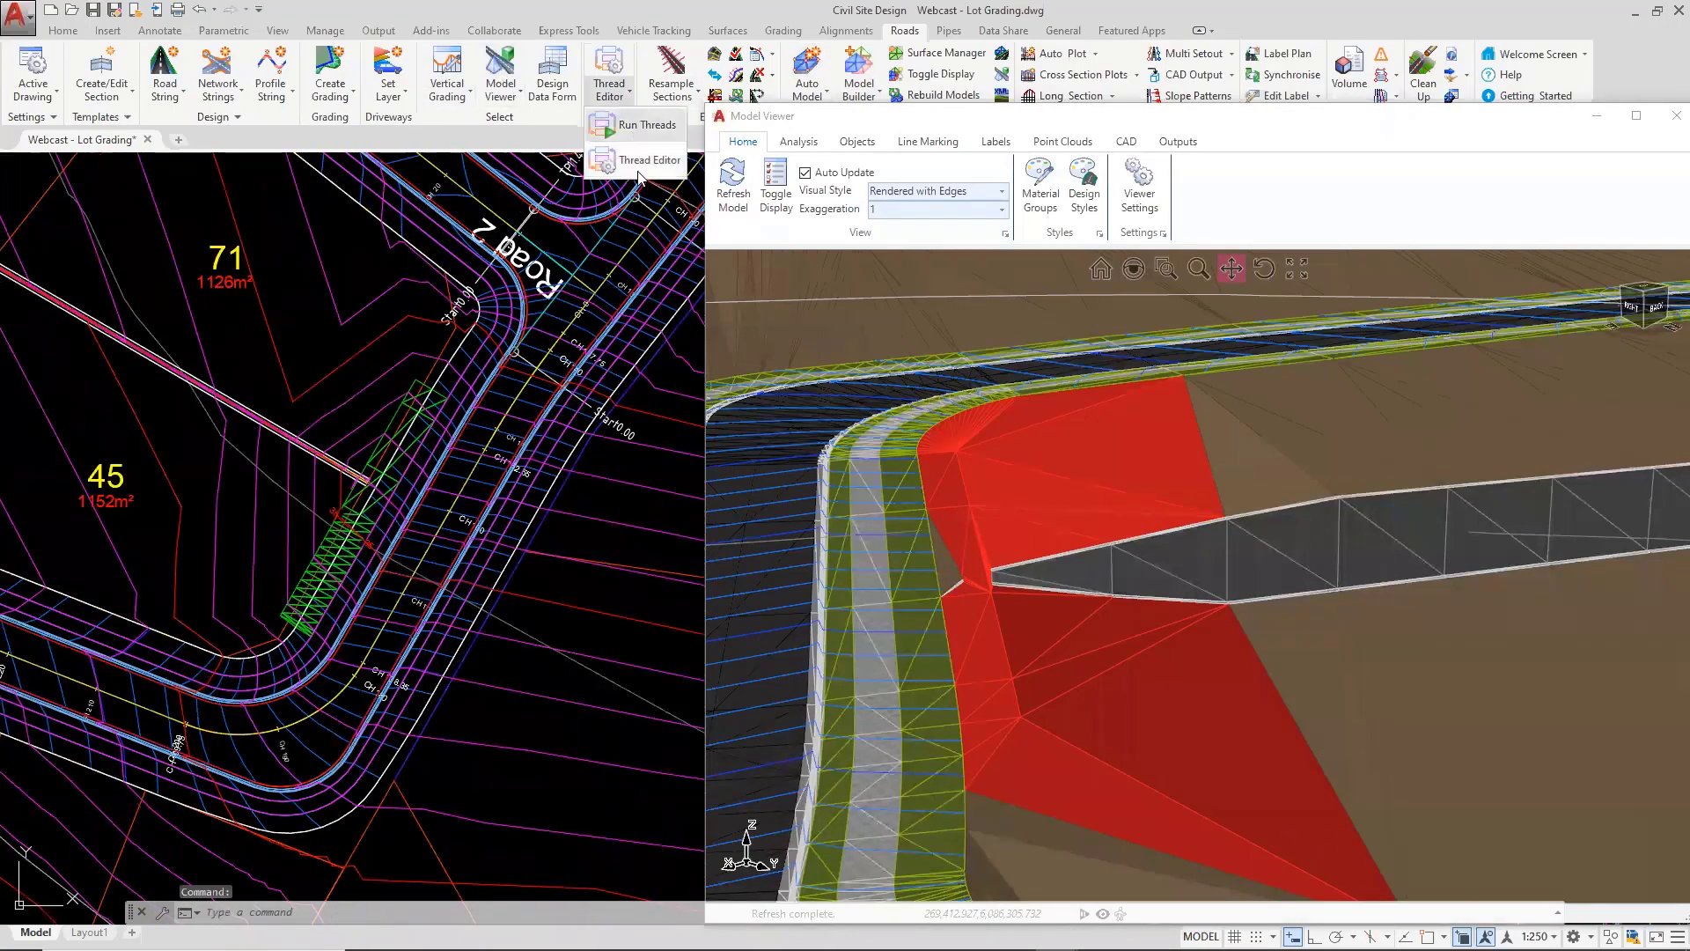
click(639, 129)
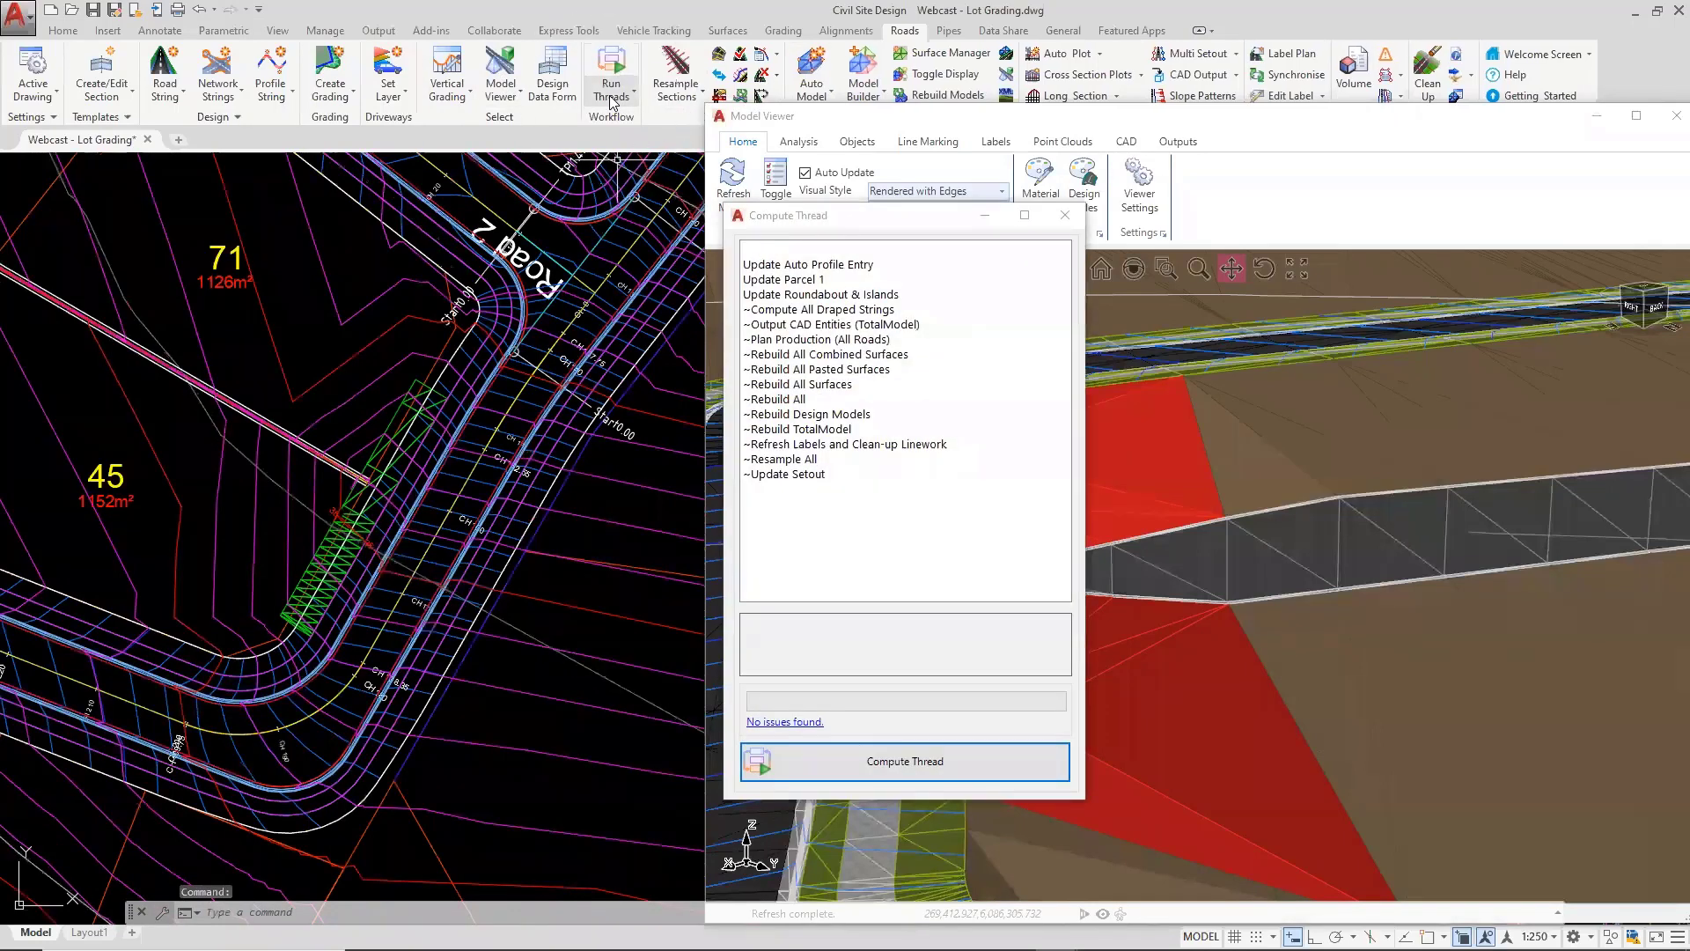
click(619, 100)
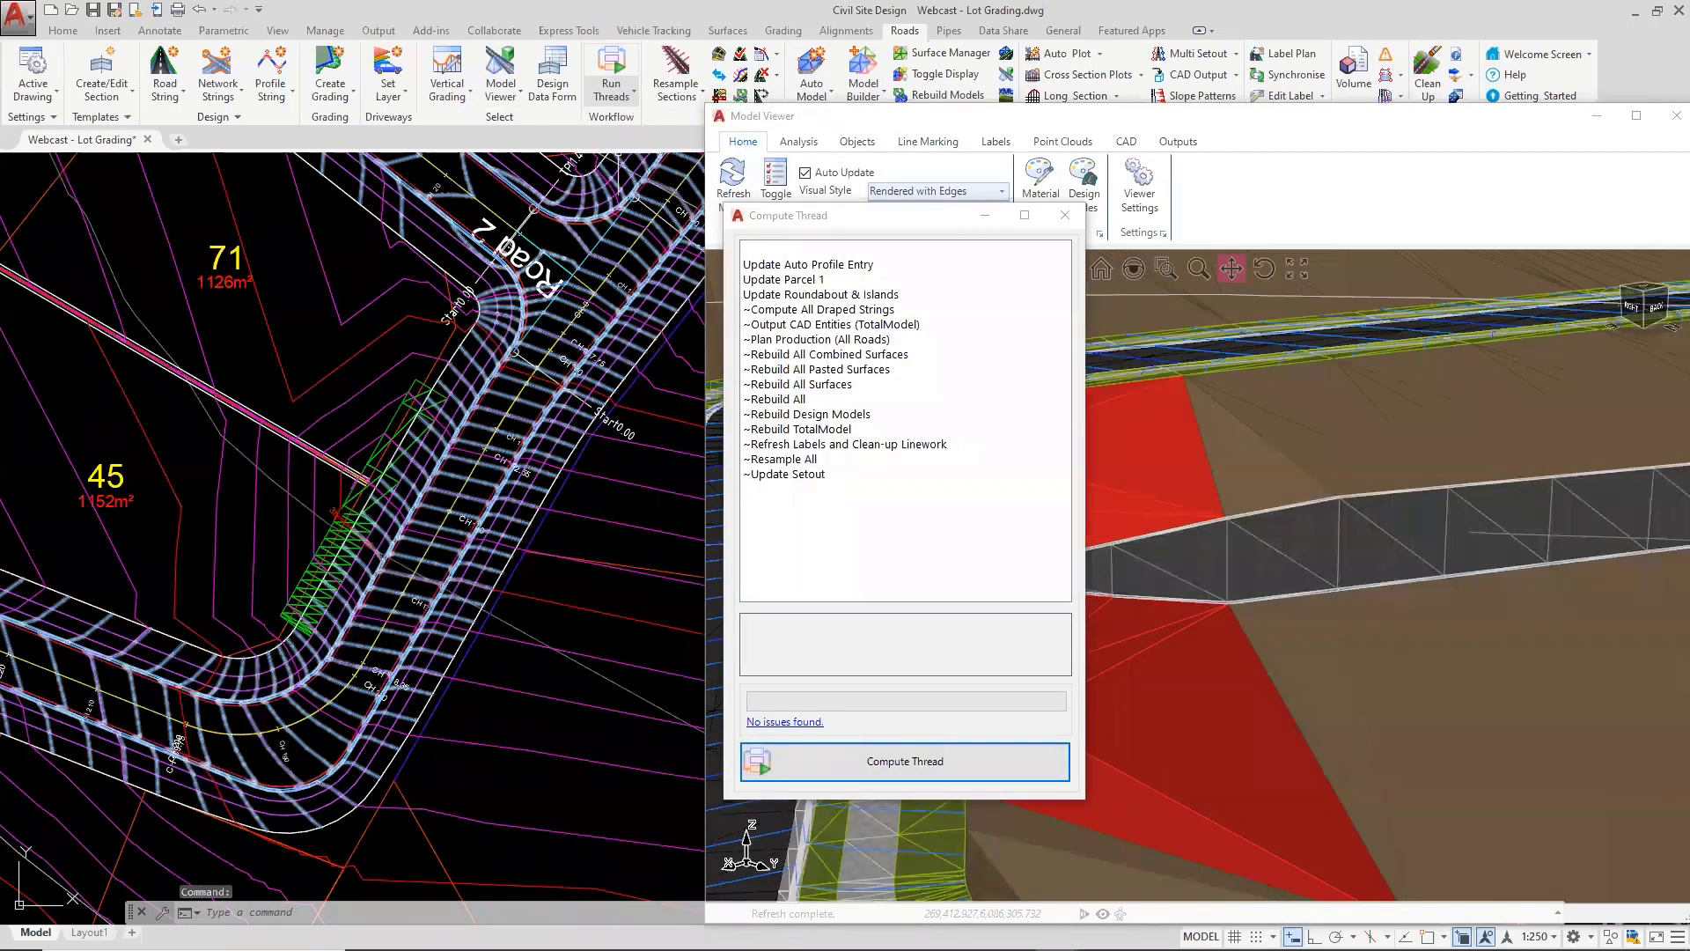
click(778, 280)
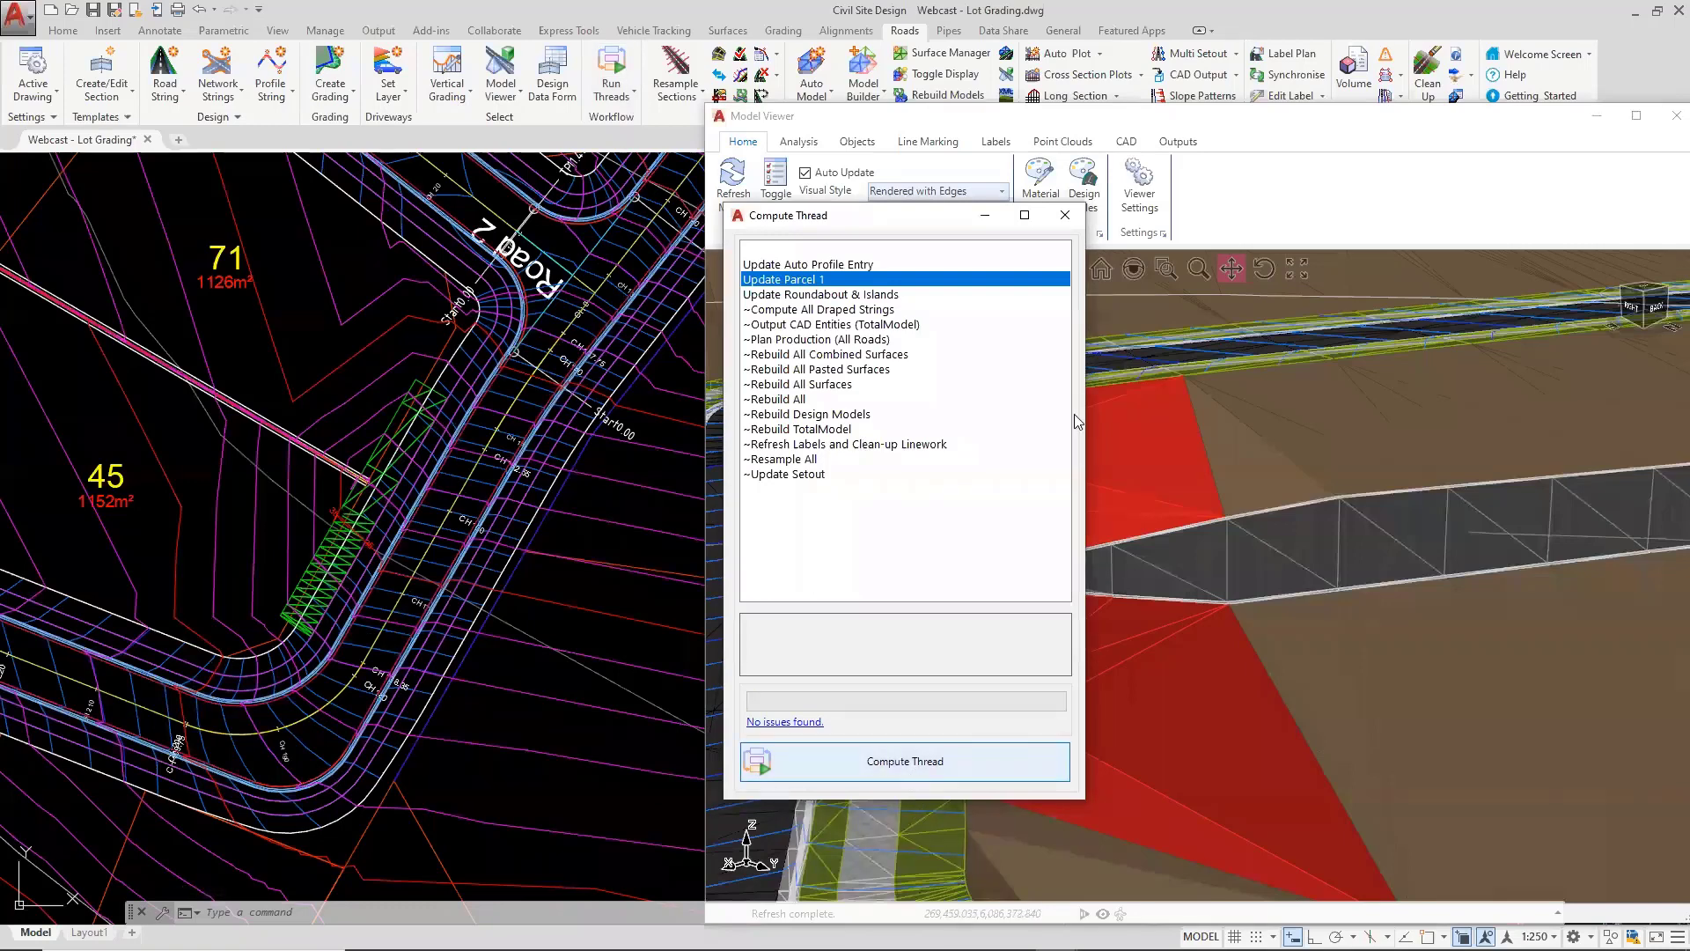
click(1065, 214)
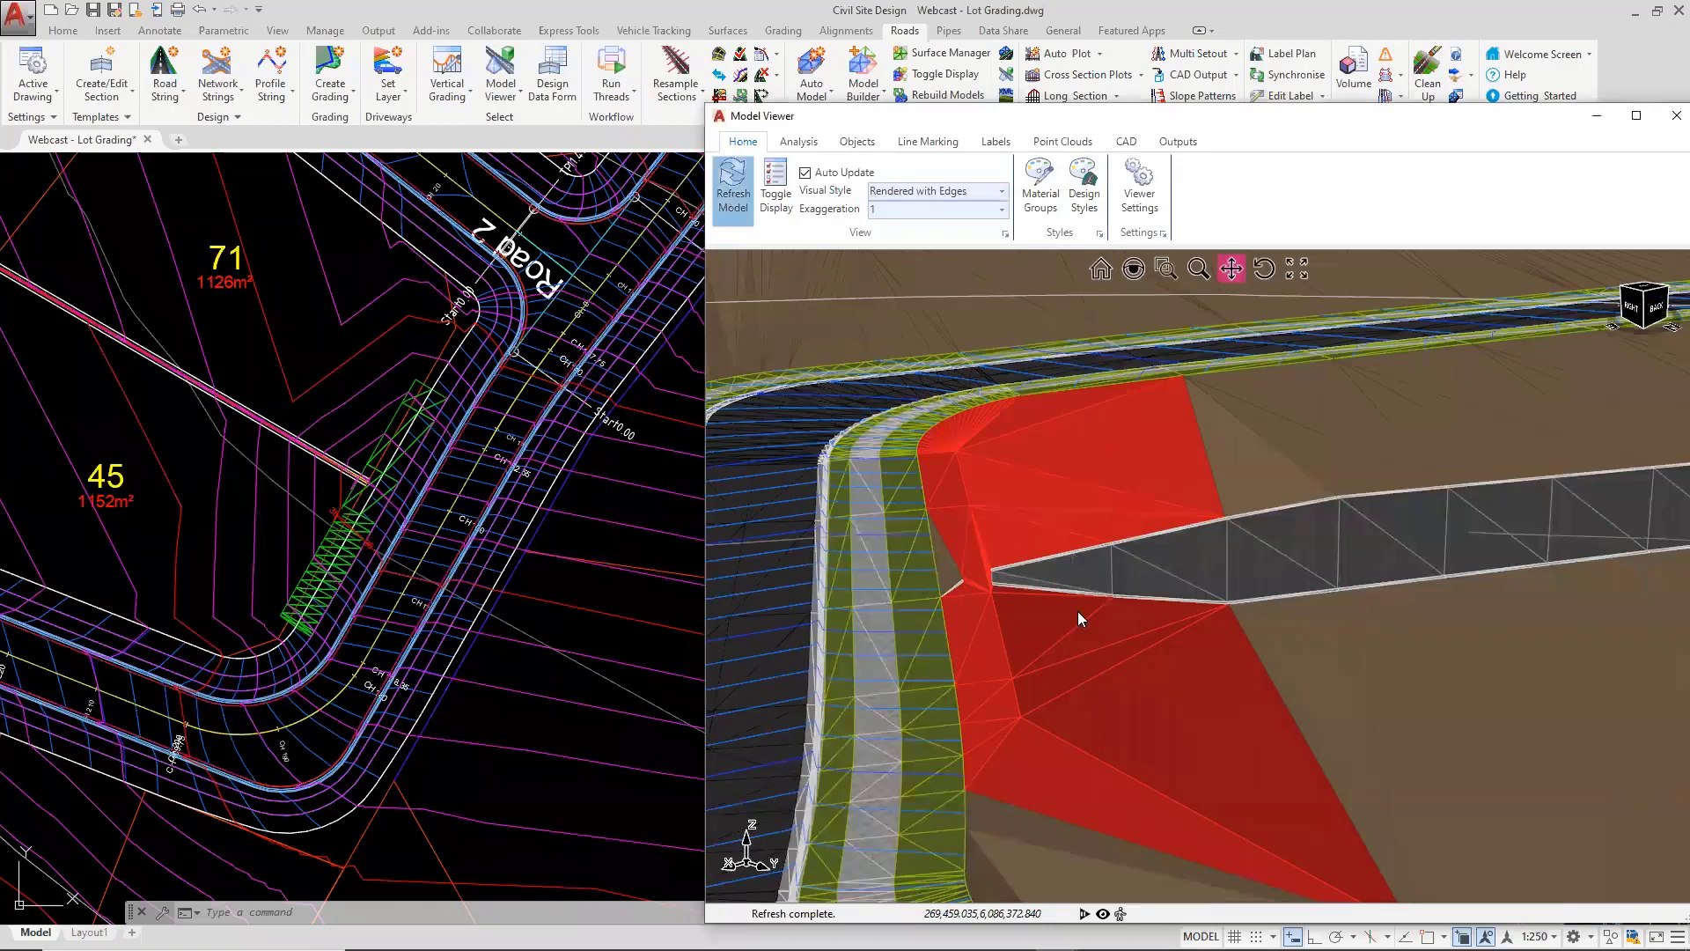
Inspect the end of the GR-Bottom of Wall string's vertical grading profile near the road, and close the vertical grading editor
scroll(930, 549, up, 5)
mouse_move(930, 549)
middle_down()
mouse_move(1038, 555)
mouse_move(902, 552)
middle_up()
scroll(903, 553, down, 3)
scroll(898, 569, down, 2)
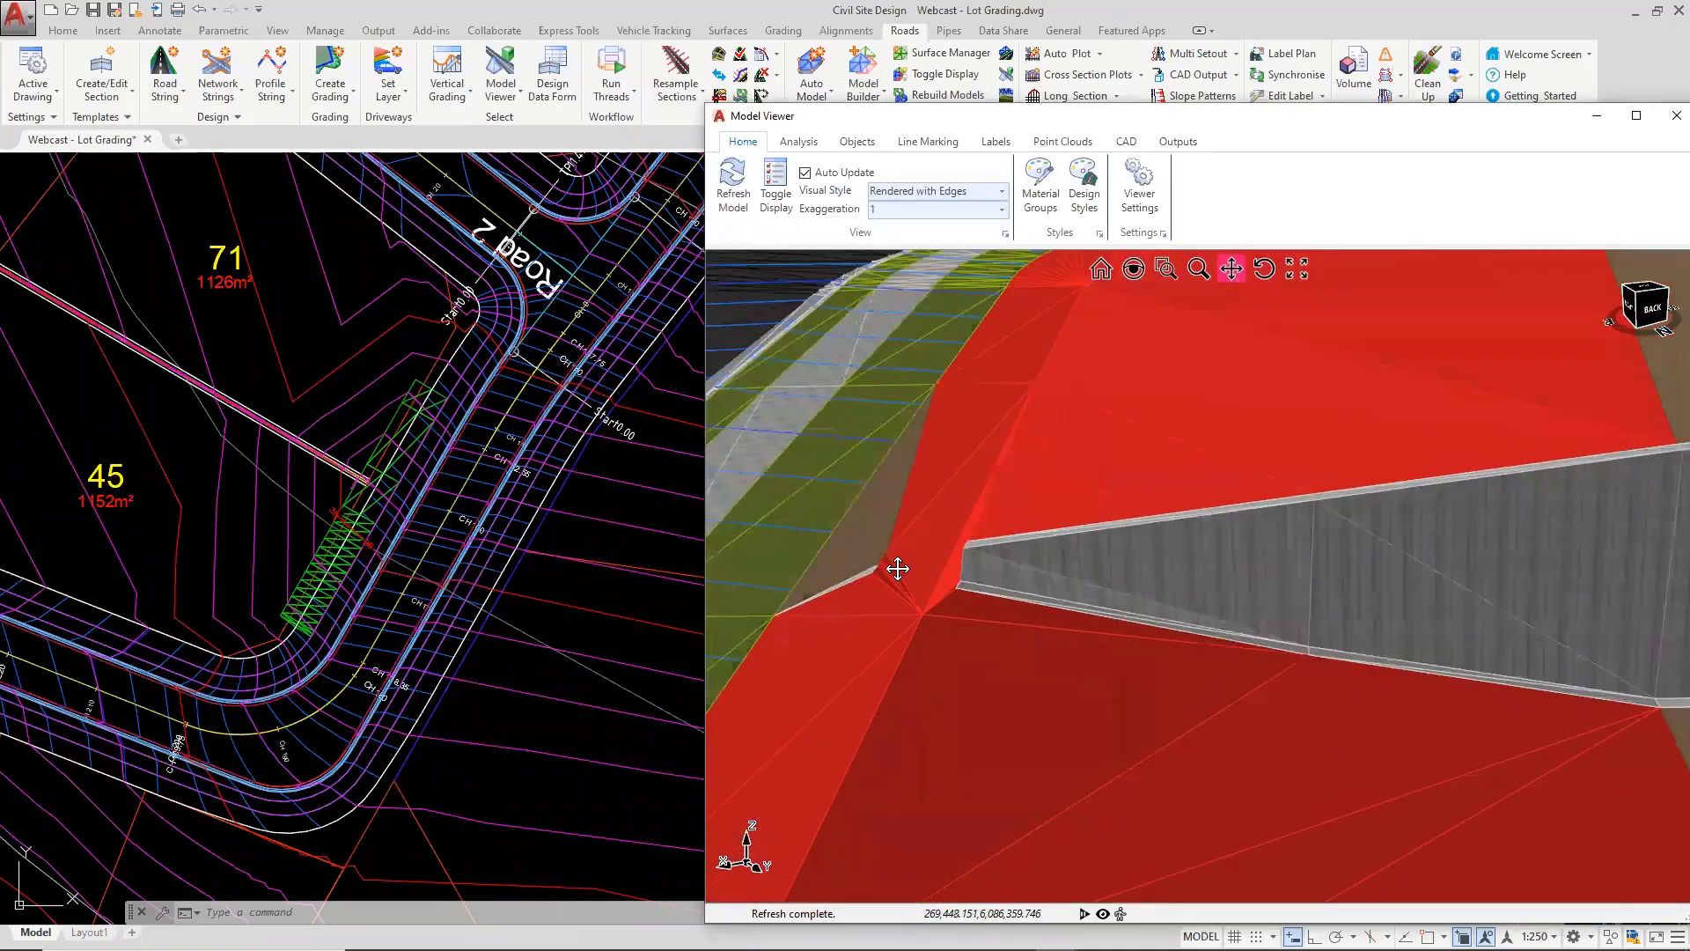
click(447, 80)
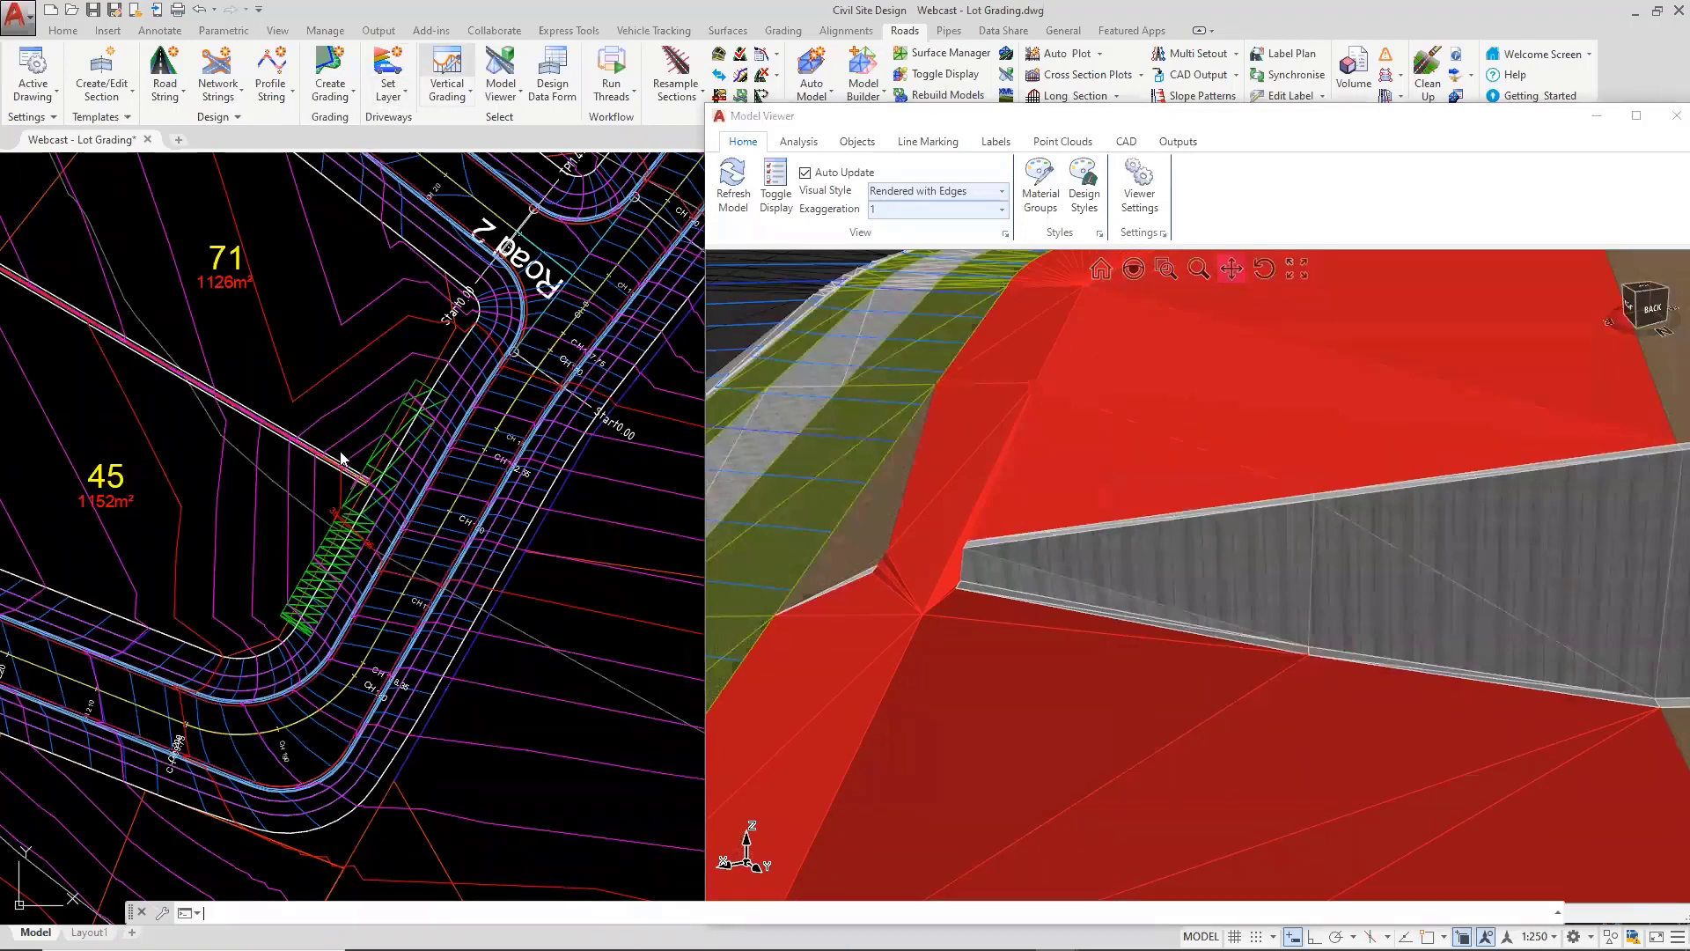
click(322, 429)
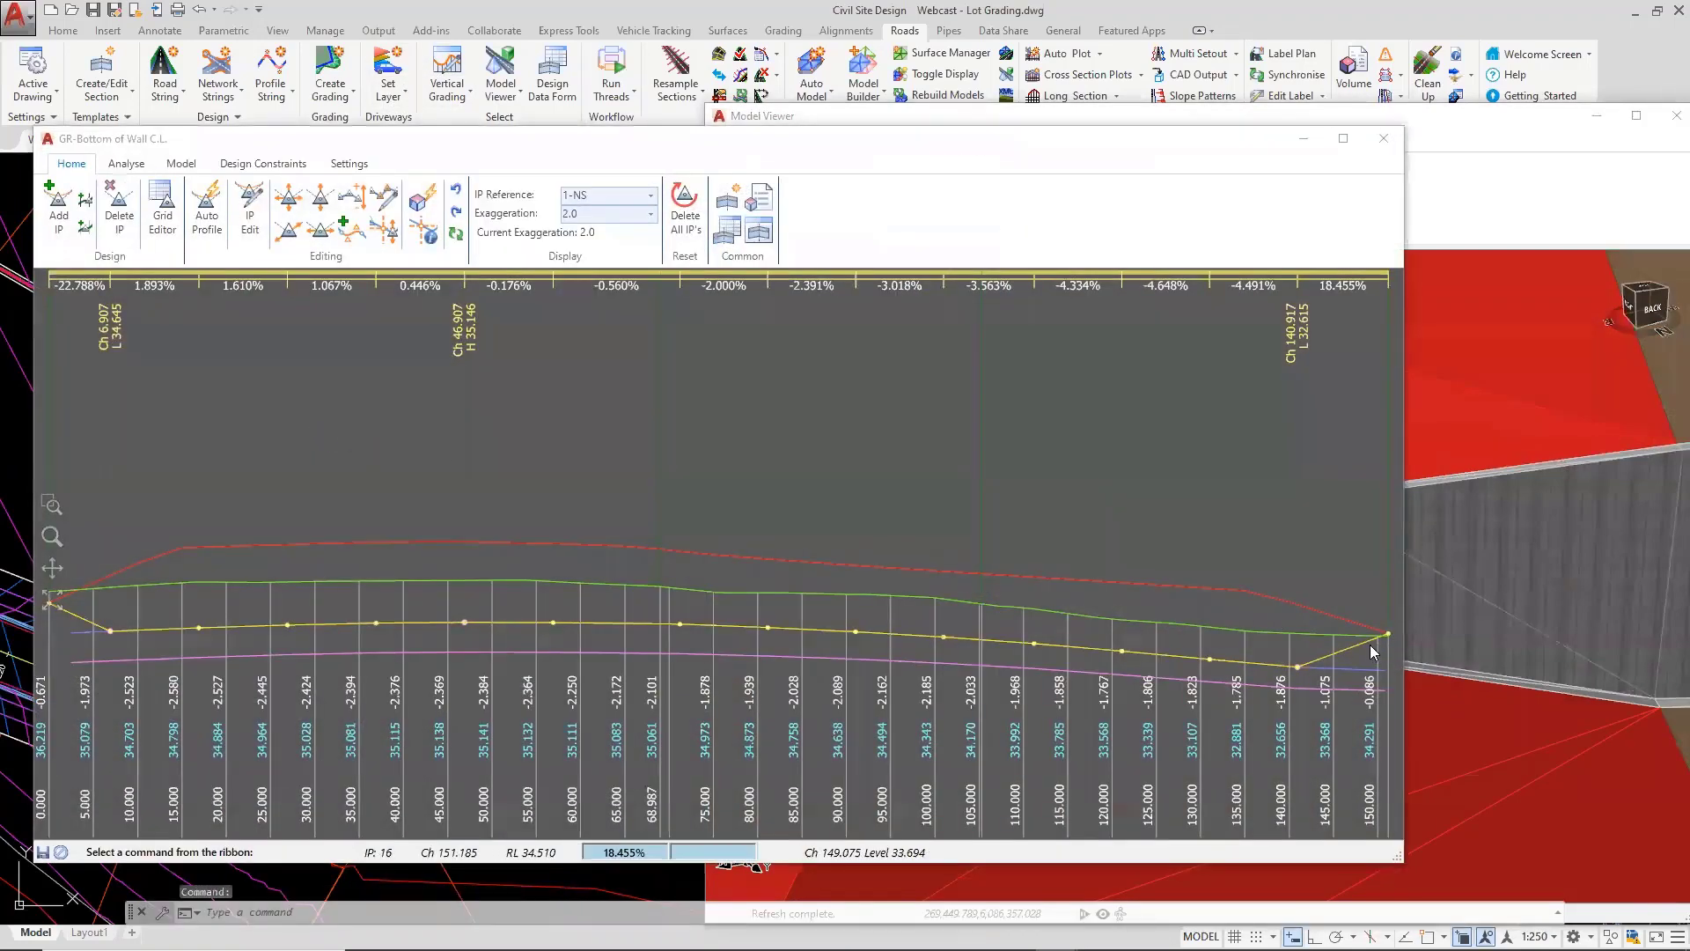
scroll(768, 669, up, 5)
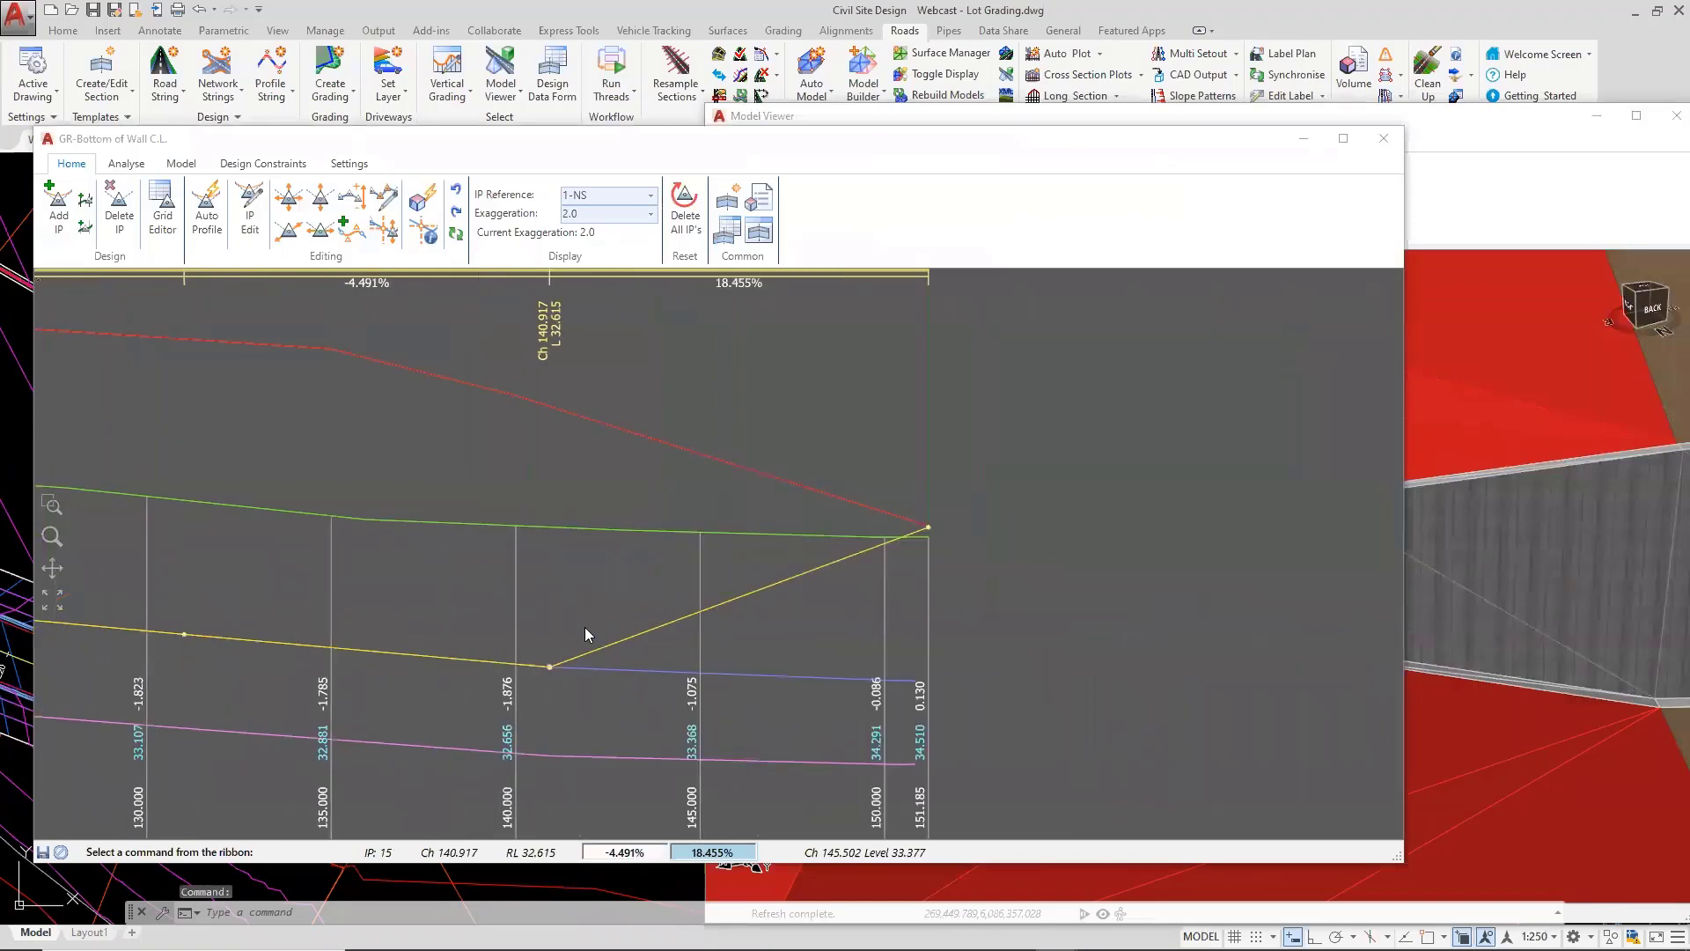
scroll(860, 646, down, 6)
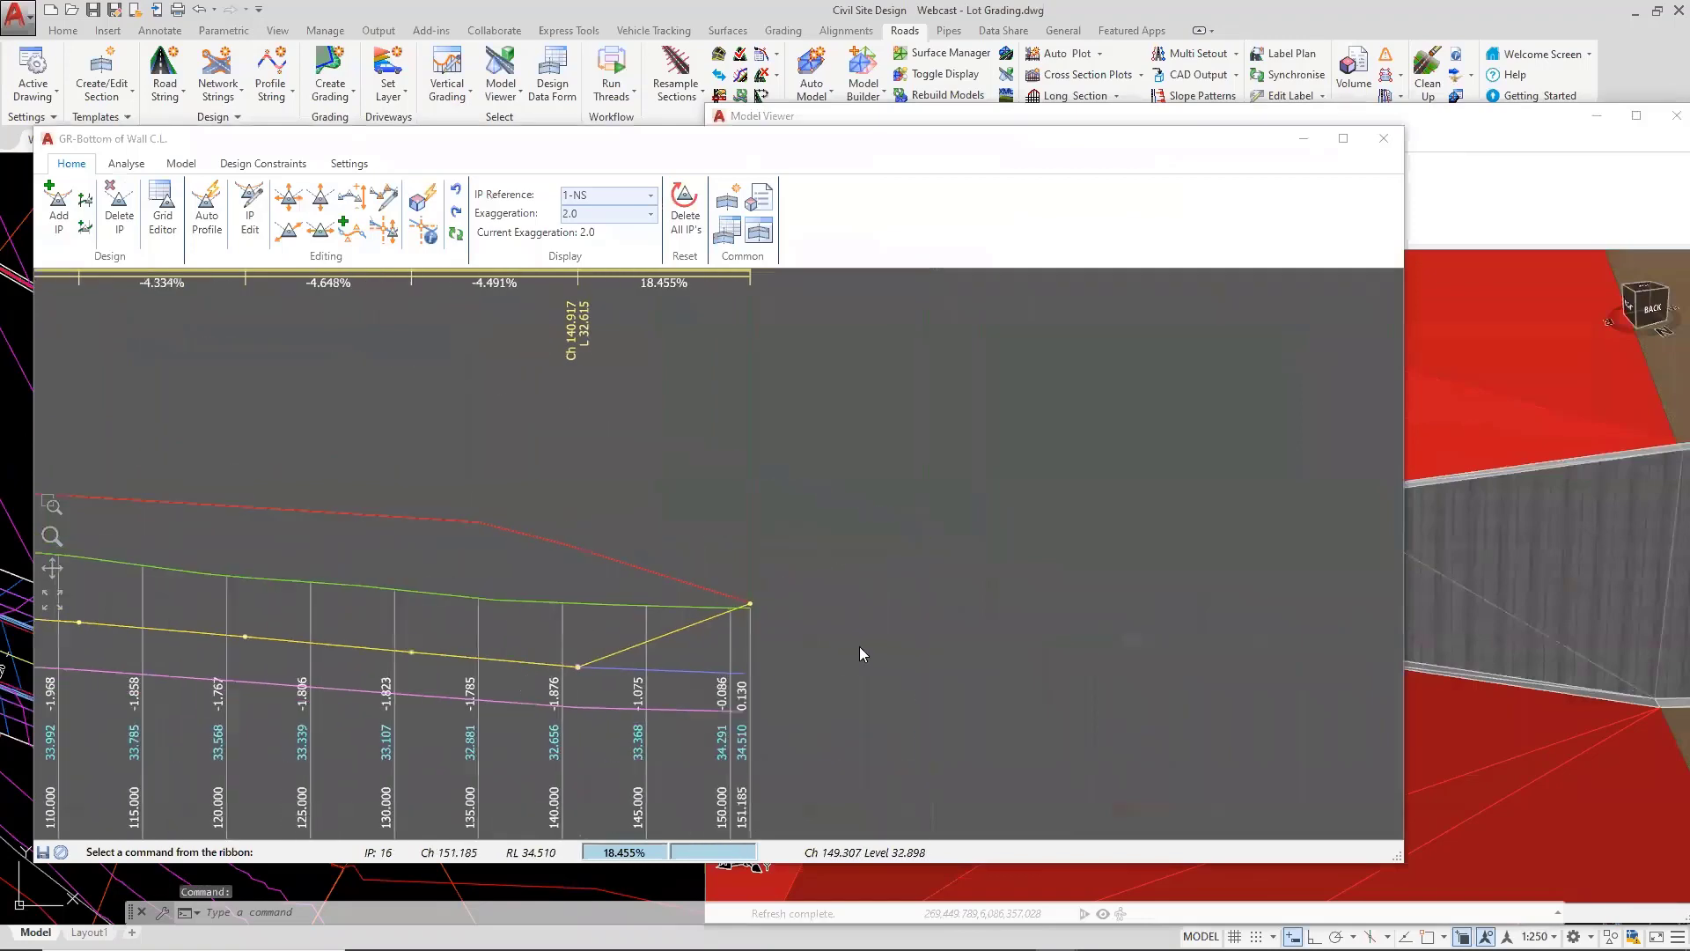
click(1385, 142)
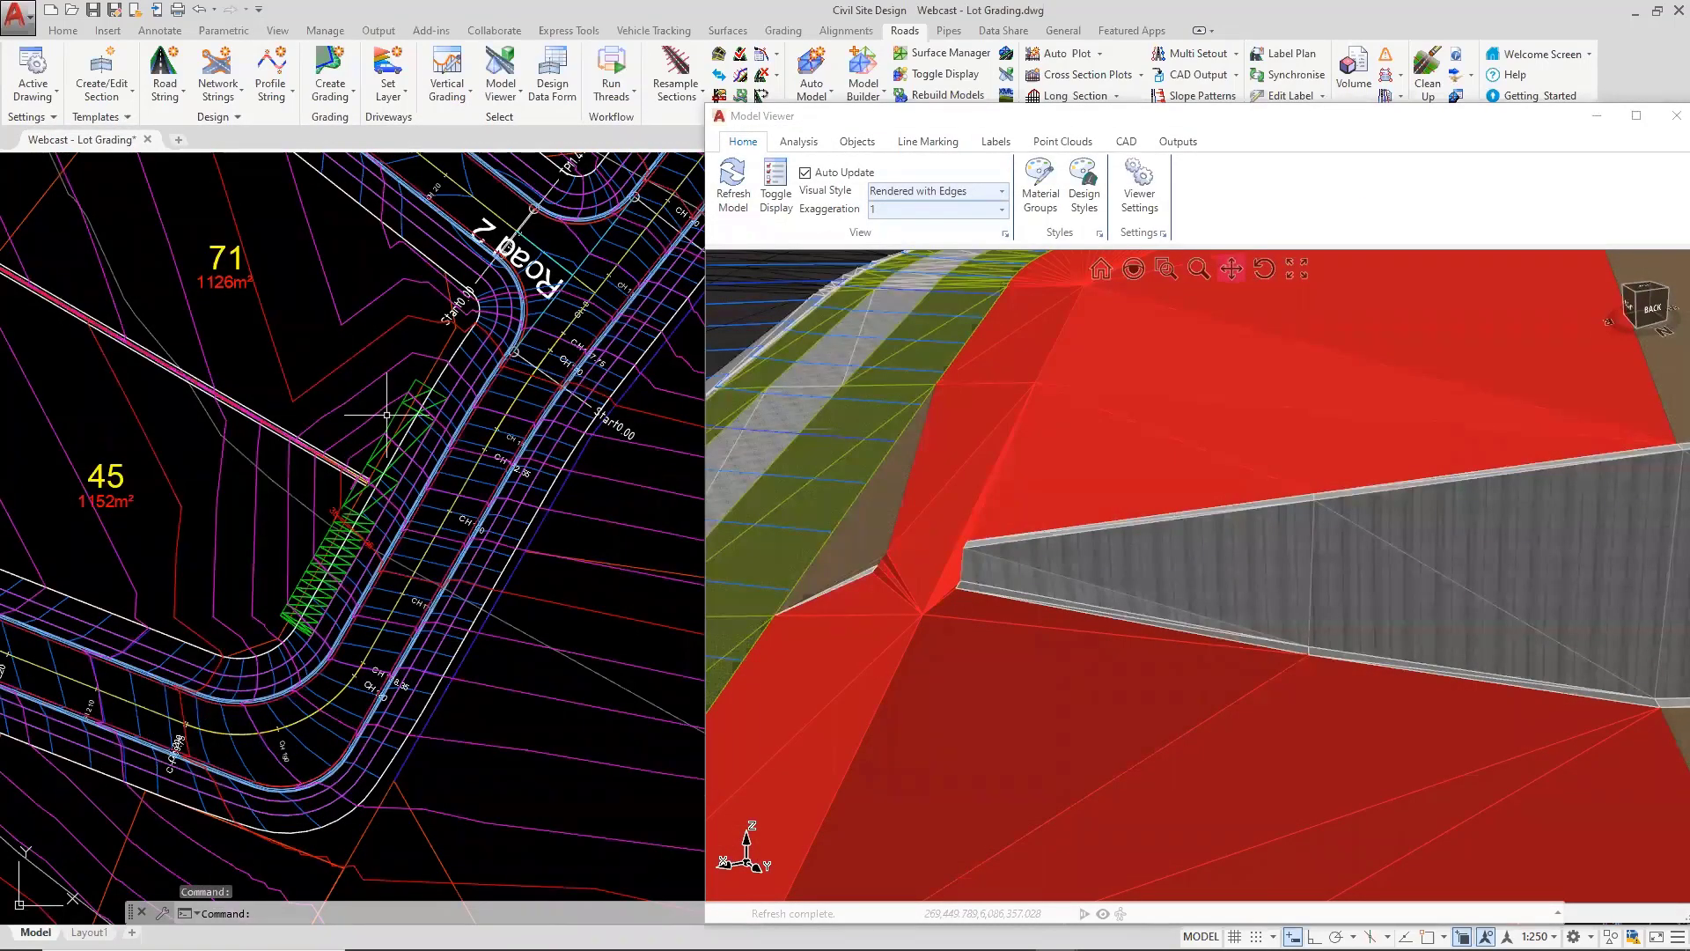
Inspect the end of the GR-Top of Wall string's vertical grading profile near the road, and close the vertical grading editor
click(449, 75)
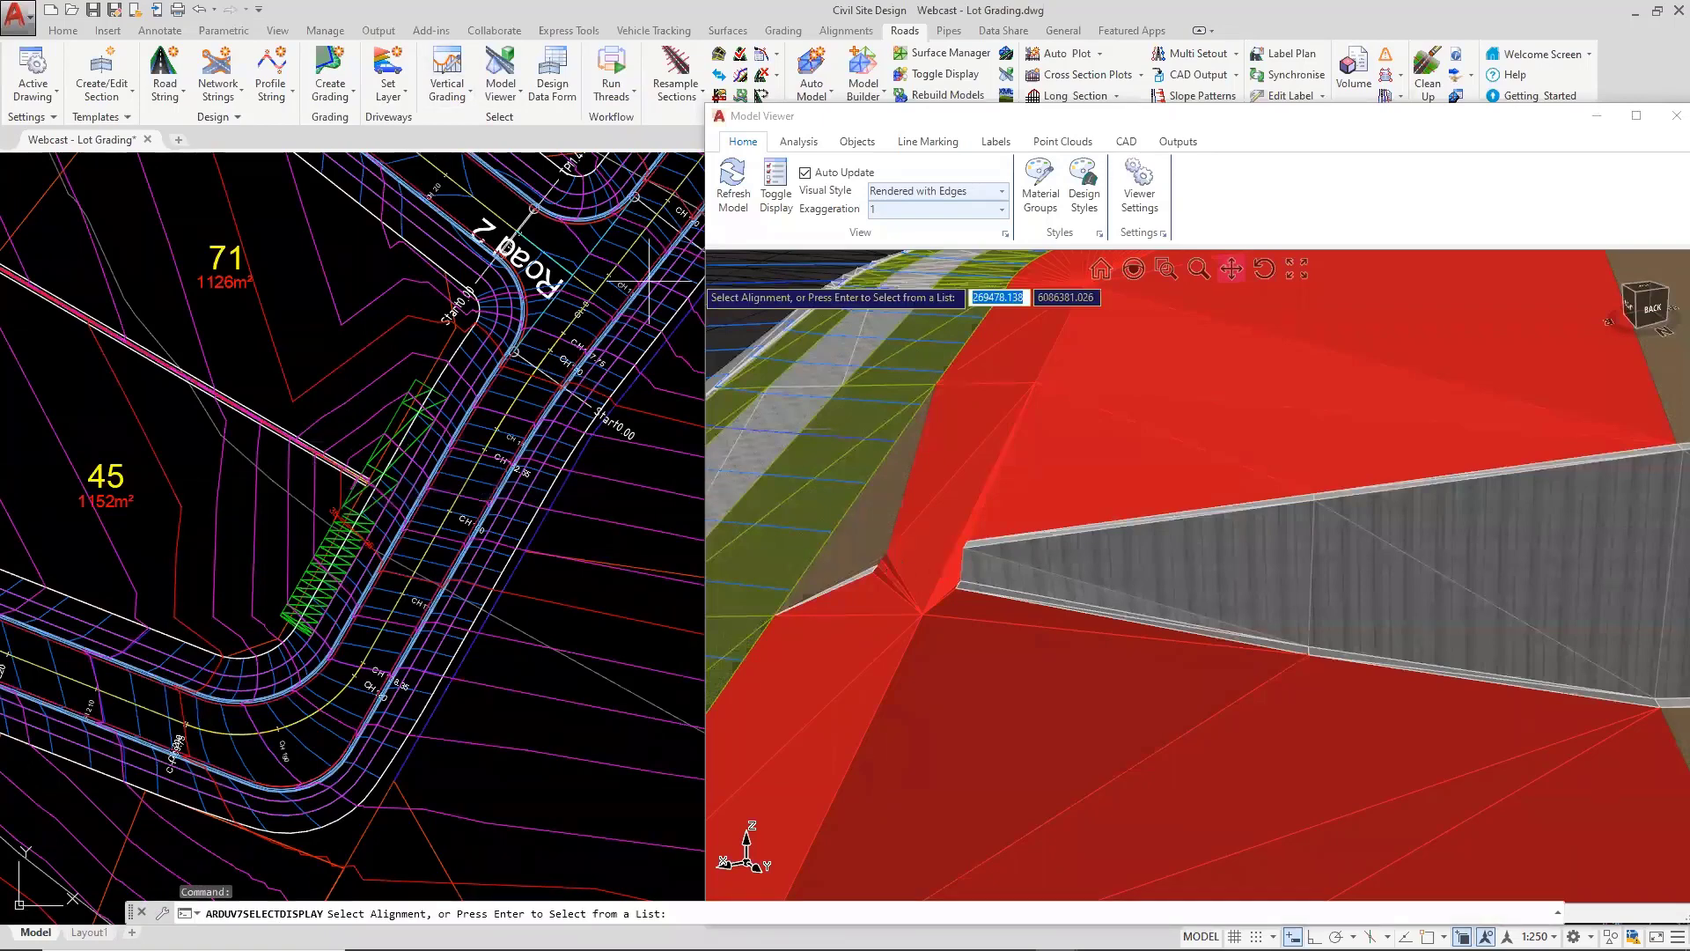
click(292, 486)
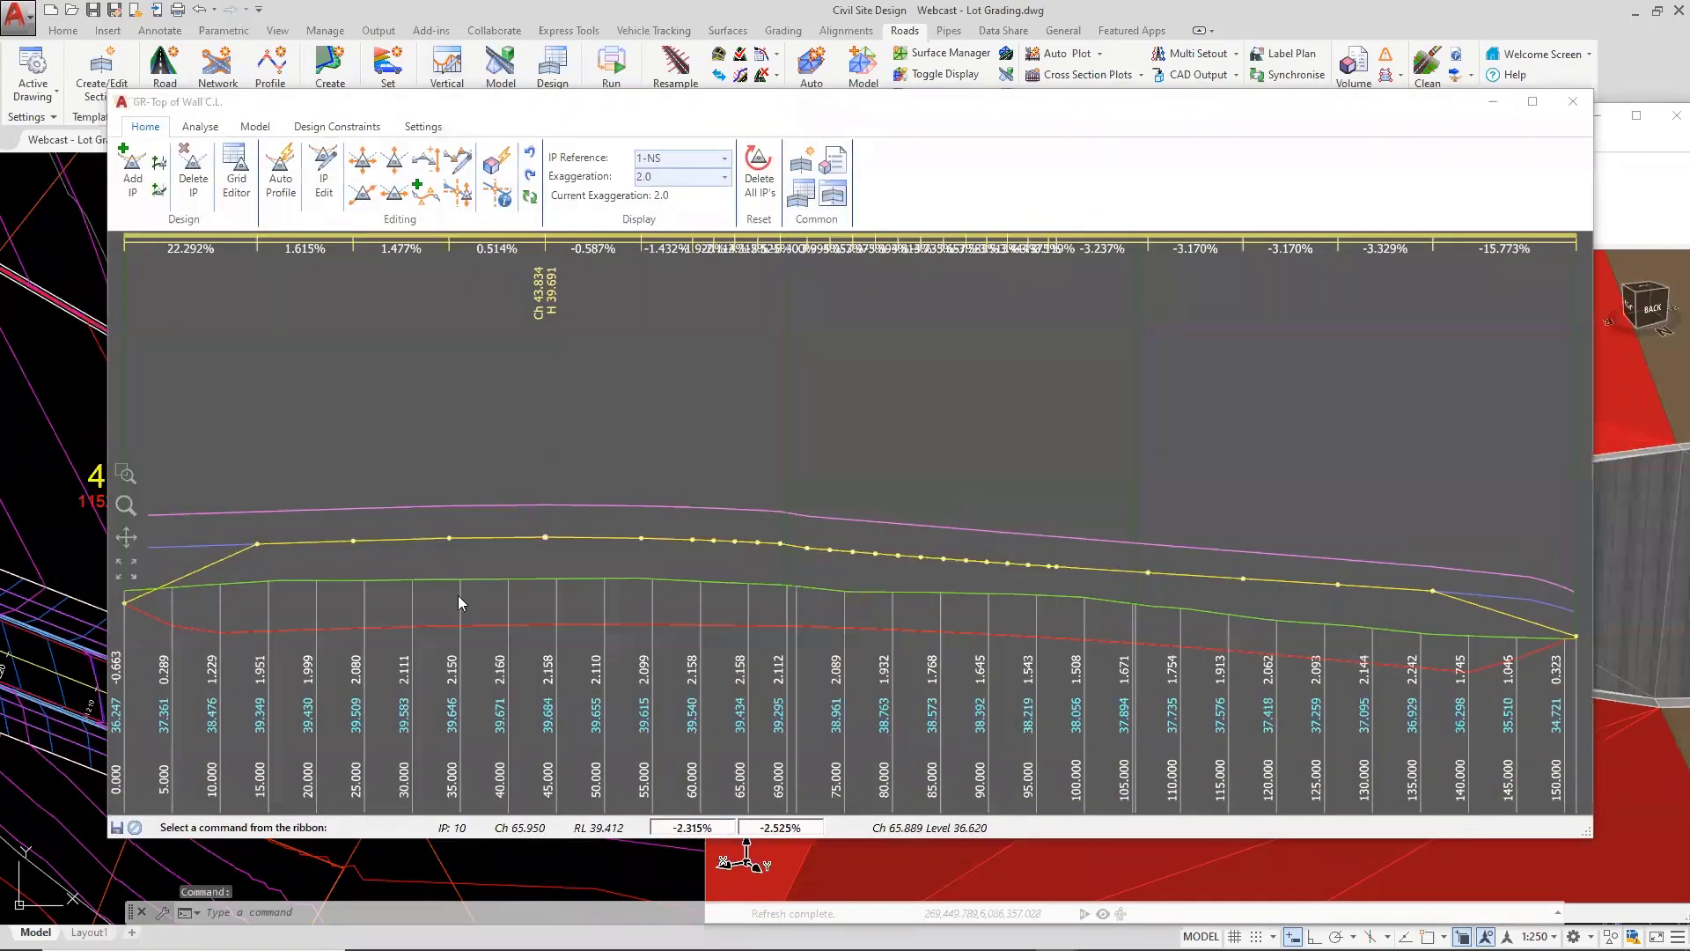
middle_drag(208, 588, 315, 589)
middle_drag(889, 588, 340, 591)
scroll(1340, 672, up, 2)
middle_drag(1340, 672, 855, 685)
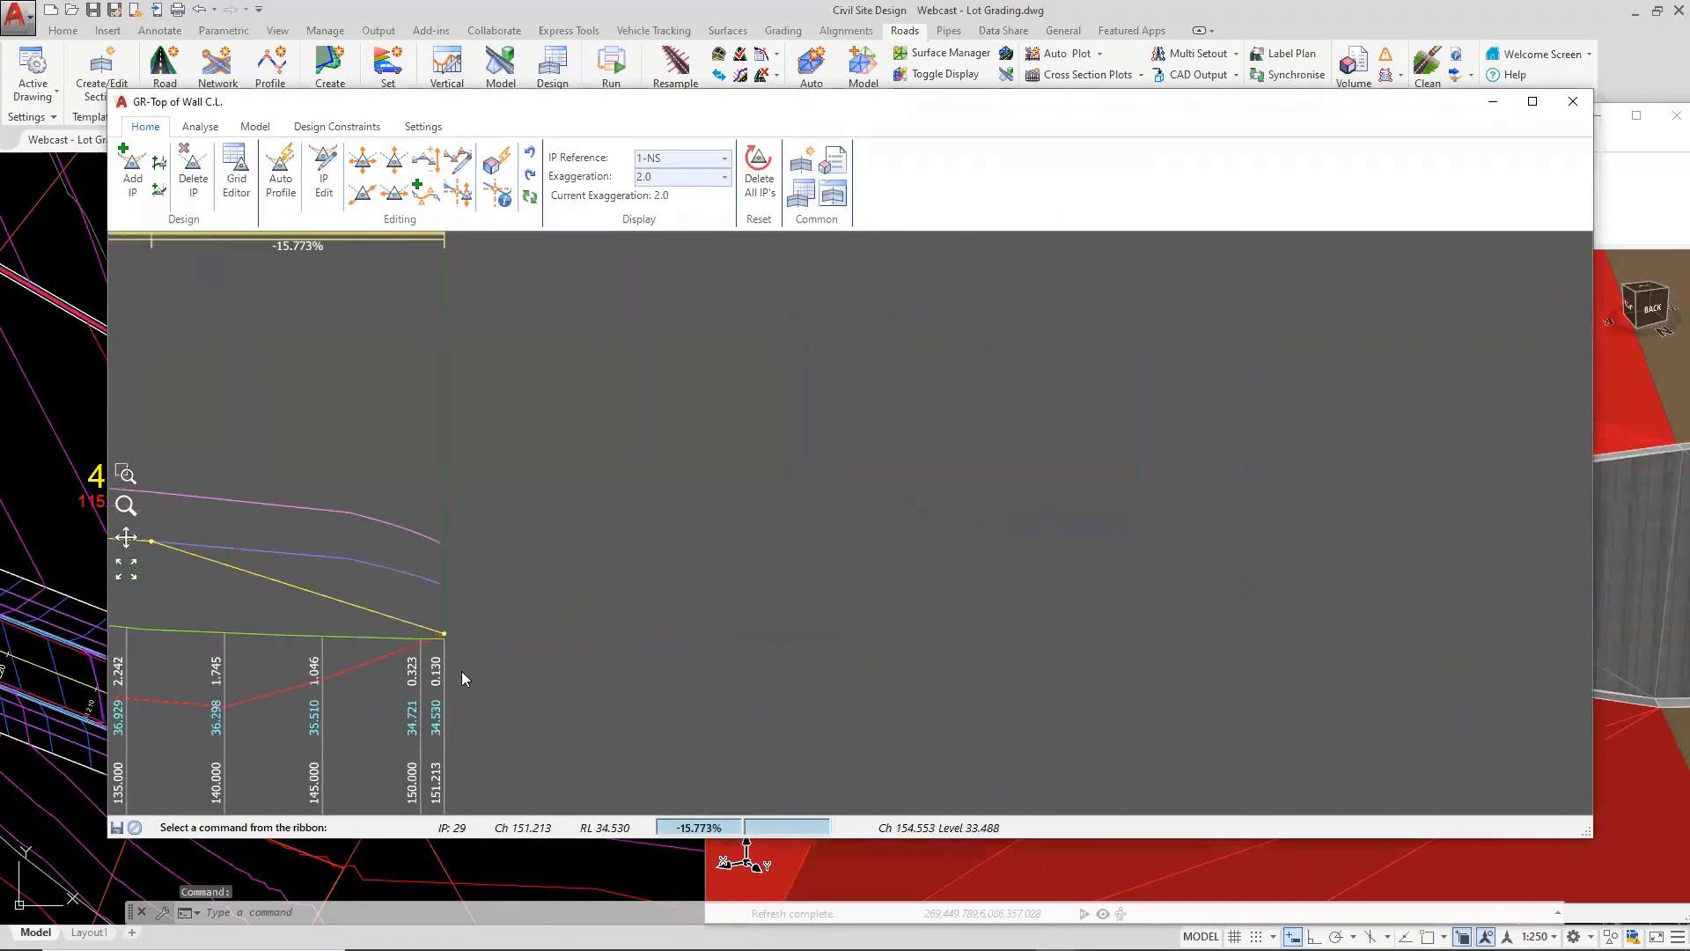
scroll(442, 667, up, 1)
scroll(689, 641, up, 1)
scroll(1071, 628, up, 1)
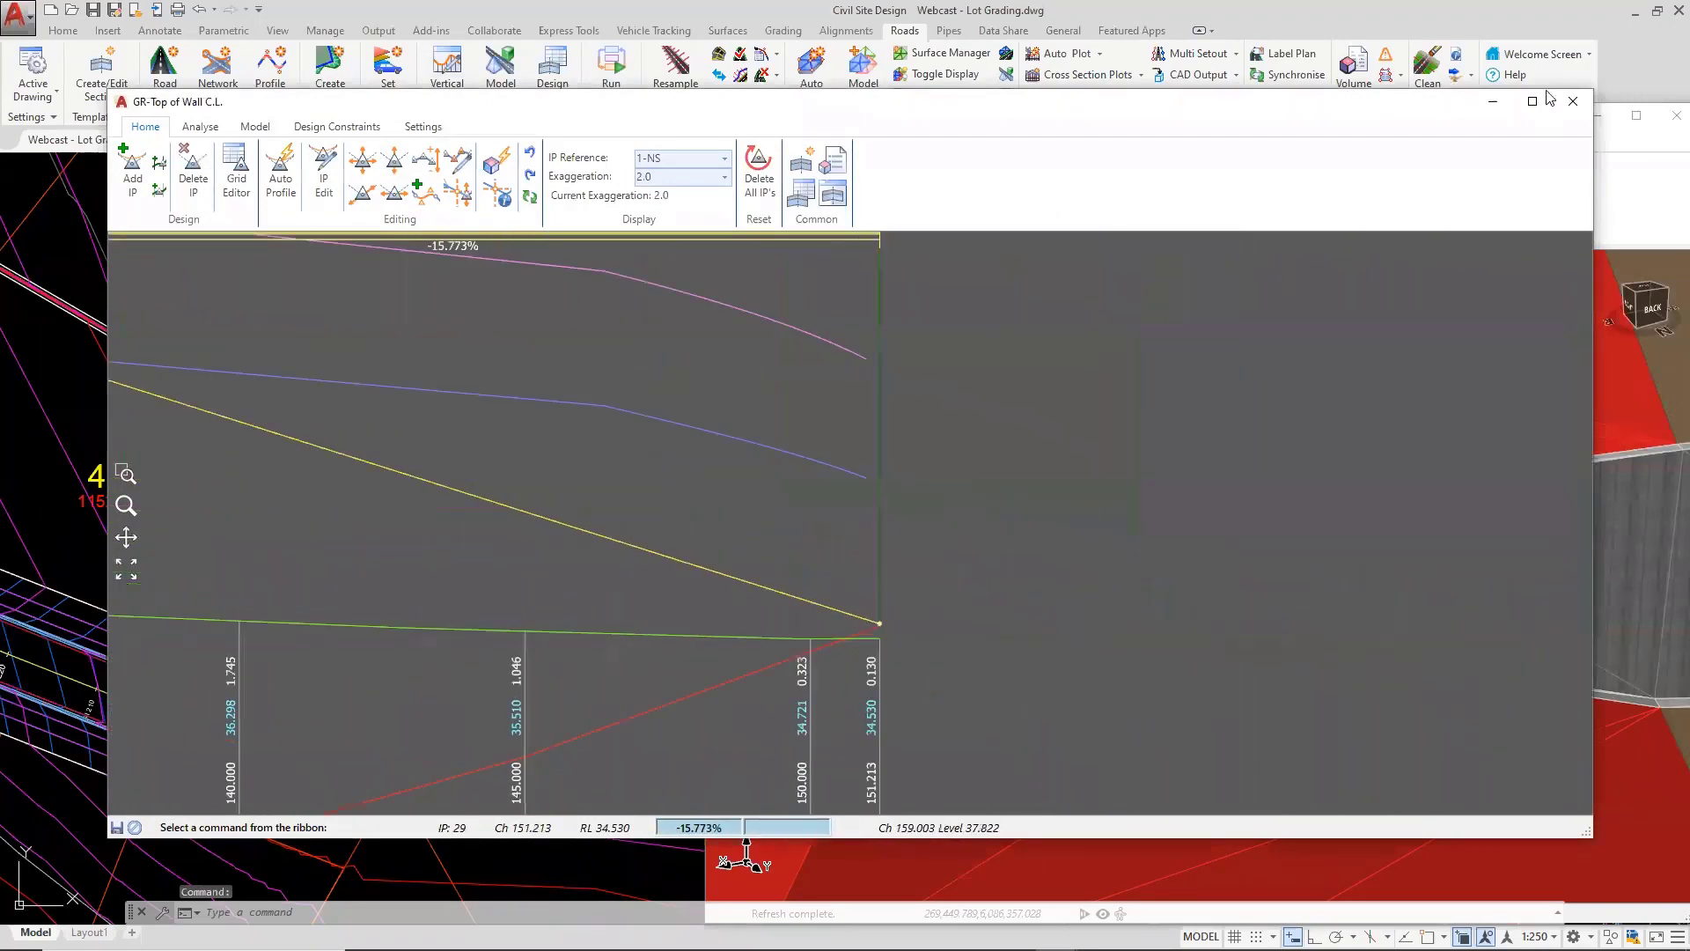
click(1573, 100)
Refresh the 3D model with the view close on the retaining wall's end beside the road
scroll(935, 564, up, 3)
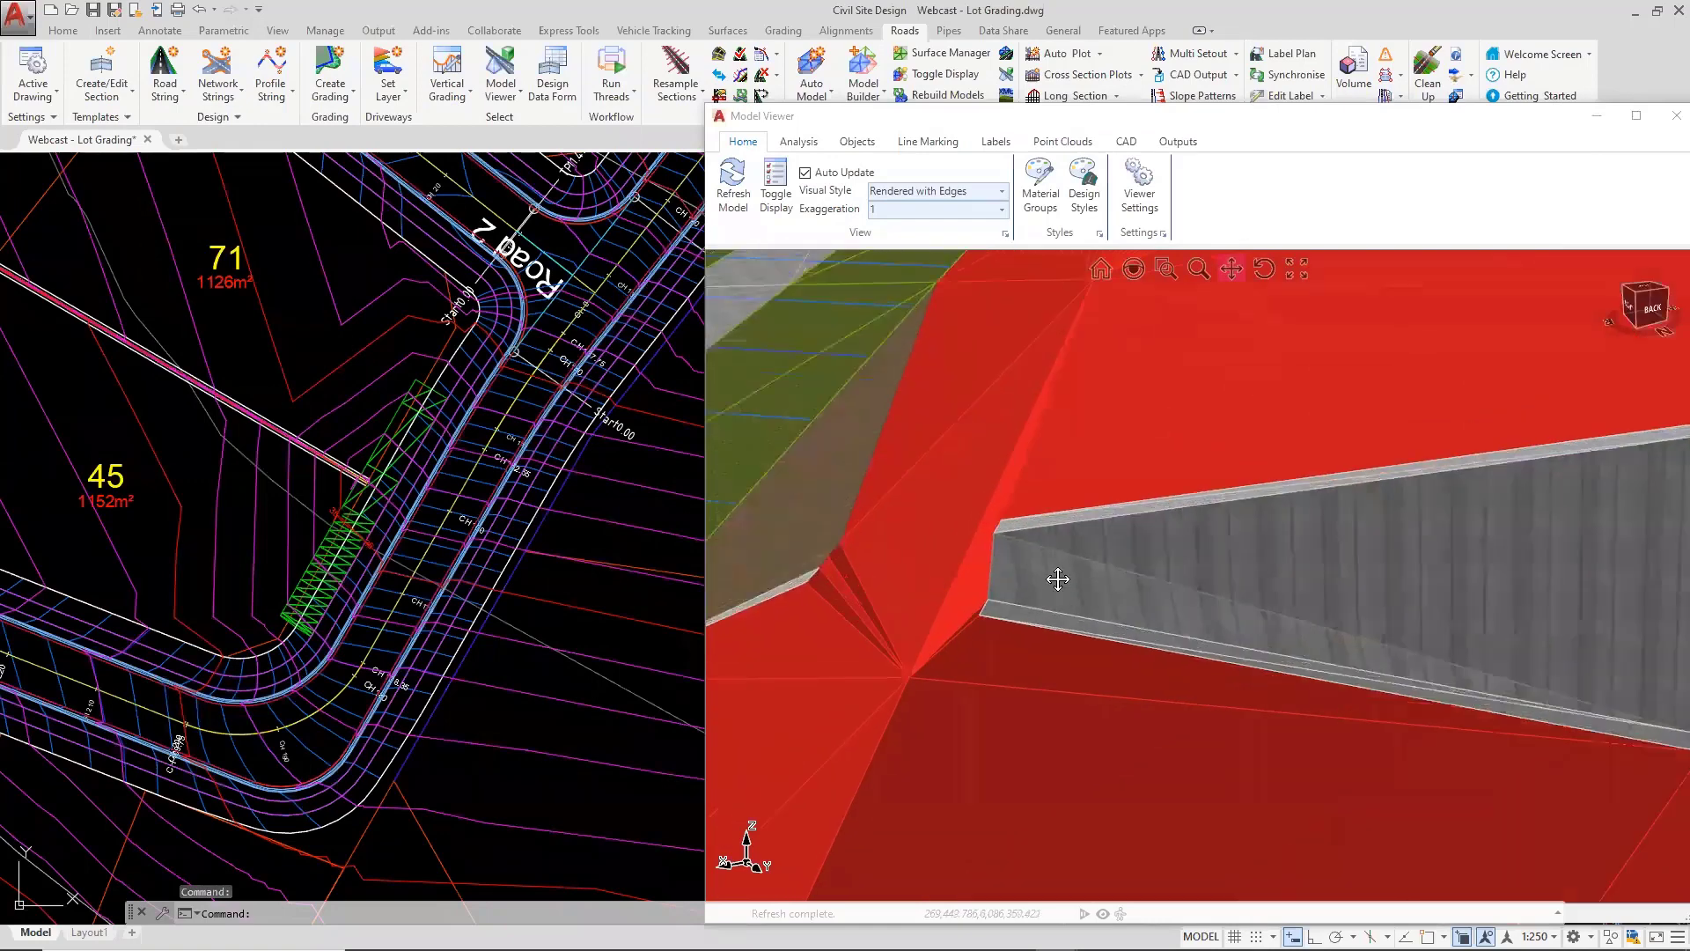
shift+middle_drag(1060, 577, 1013, 589)
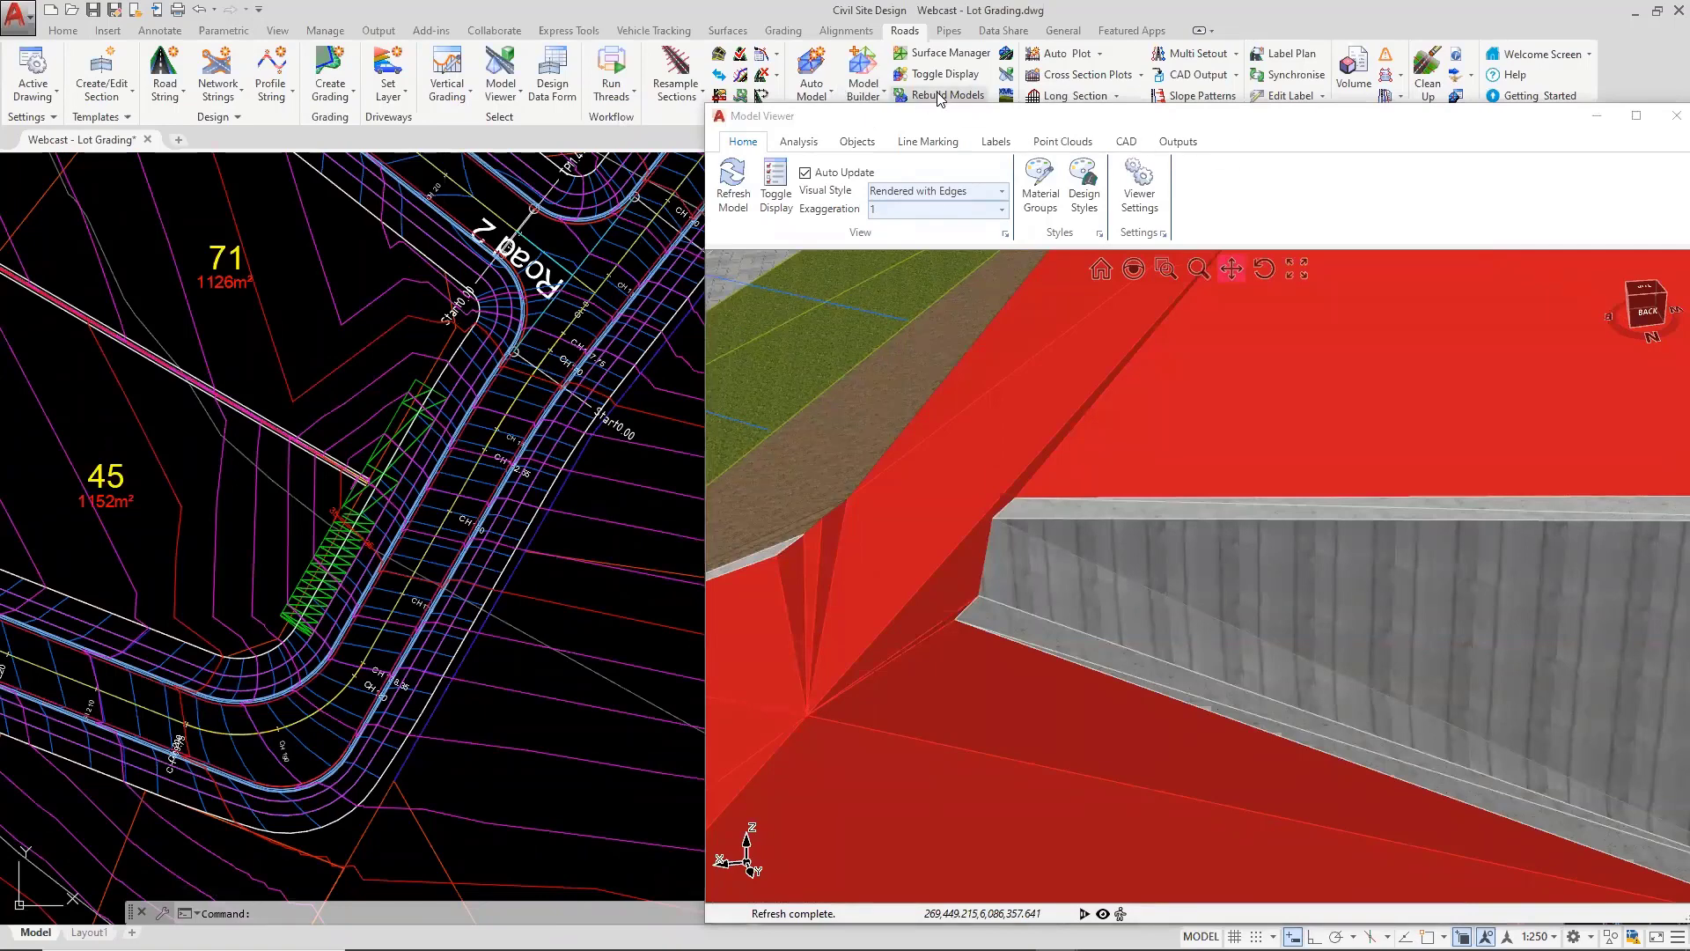
click(734, 196)
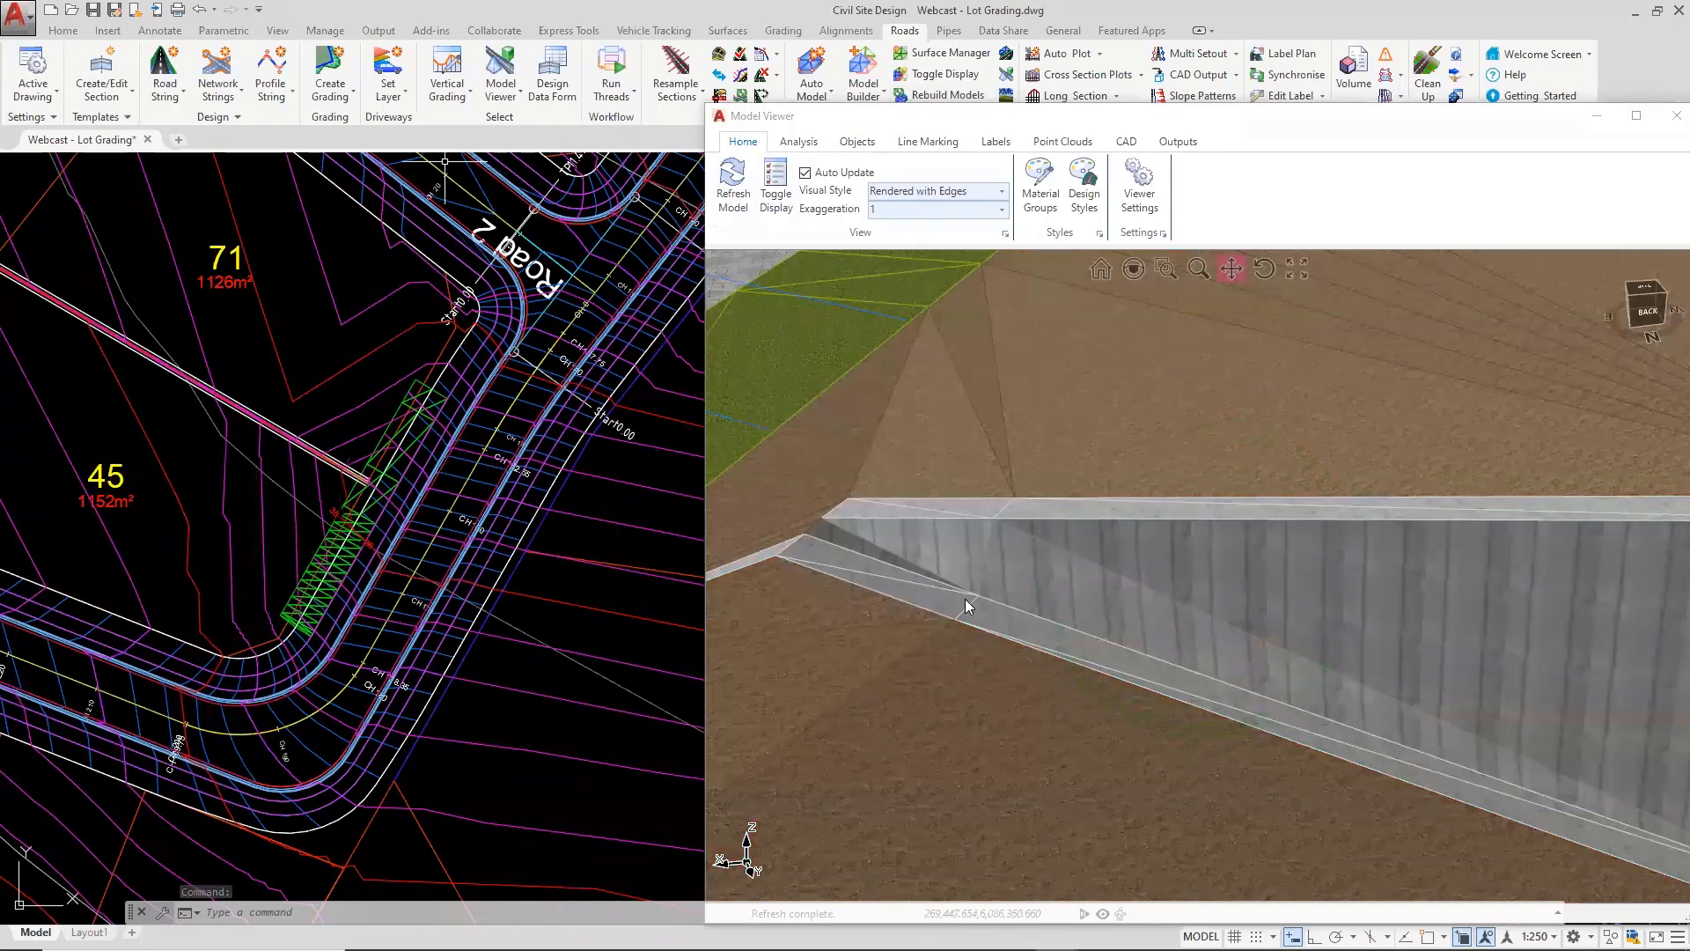
Move the Model Viewer clear of the modelling commands and rebuild the models
scroll(447, 561, down, 2)
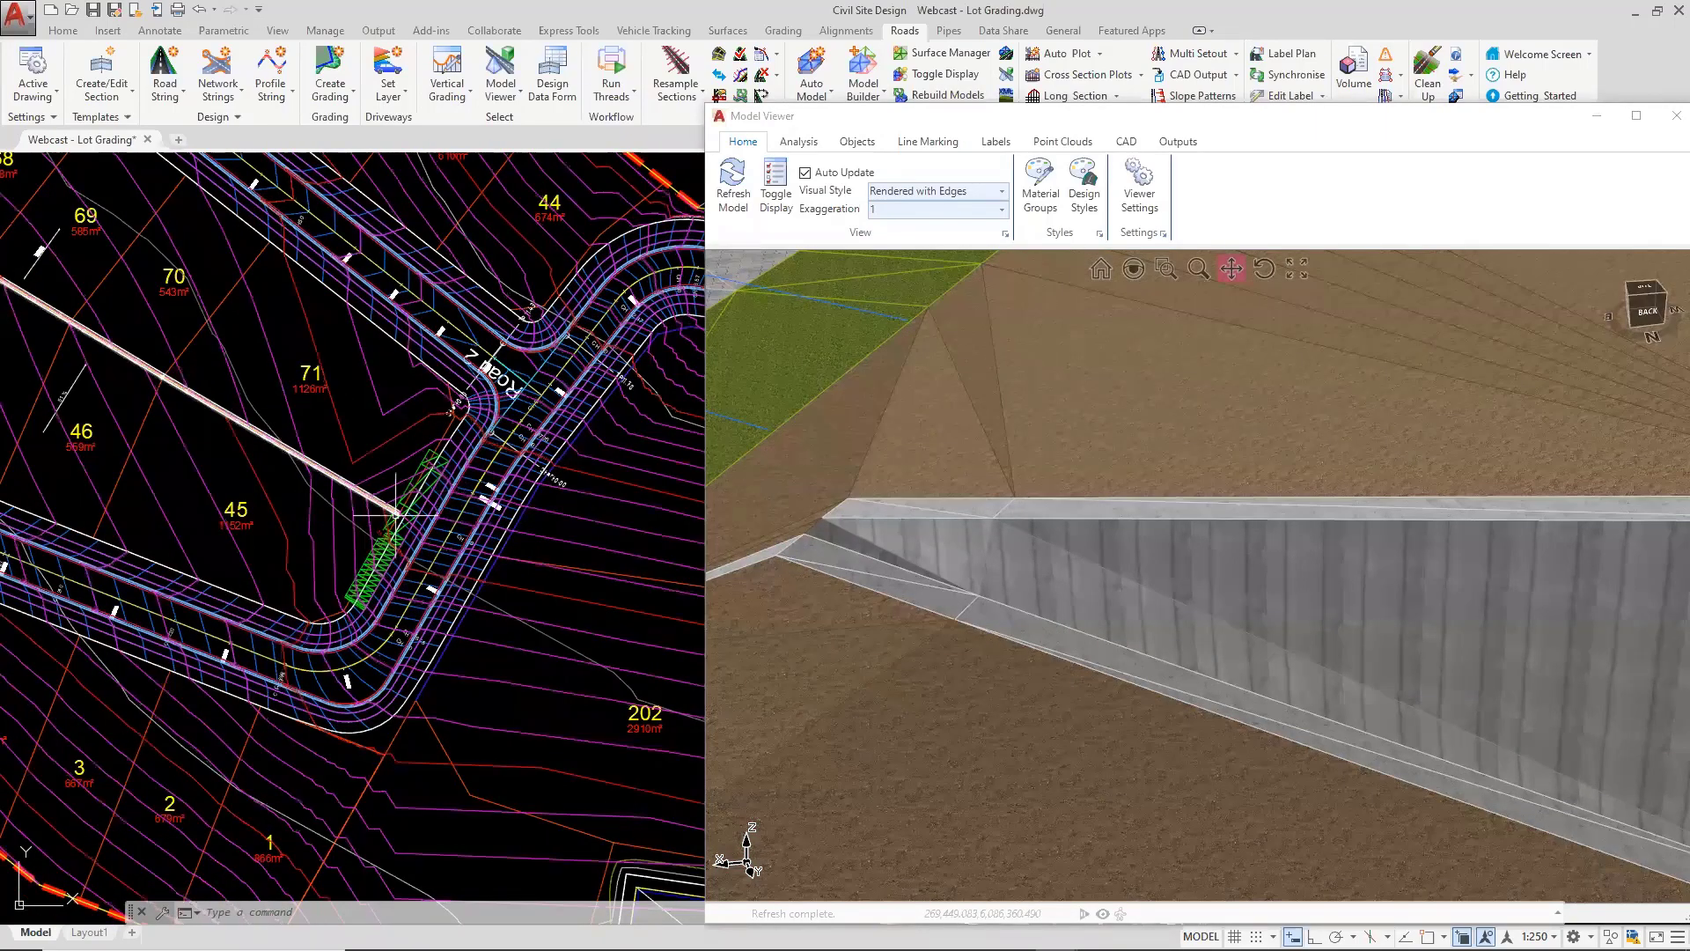
middle_drag(429, 482, 657, 571)
scroll(530, 541, up, 2)
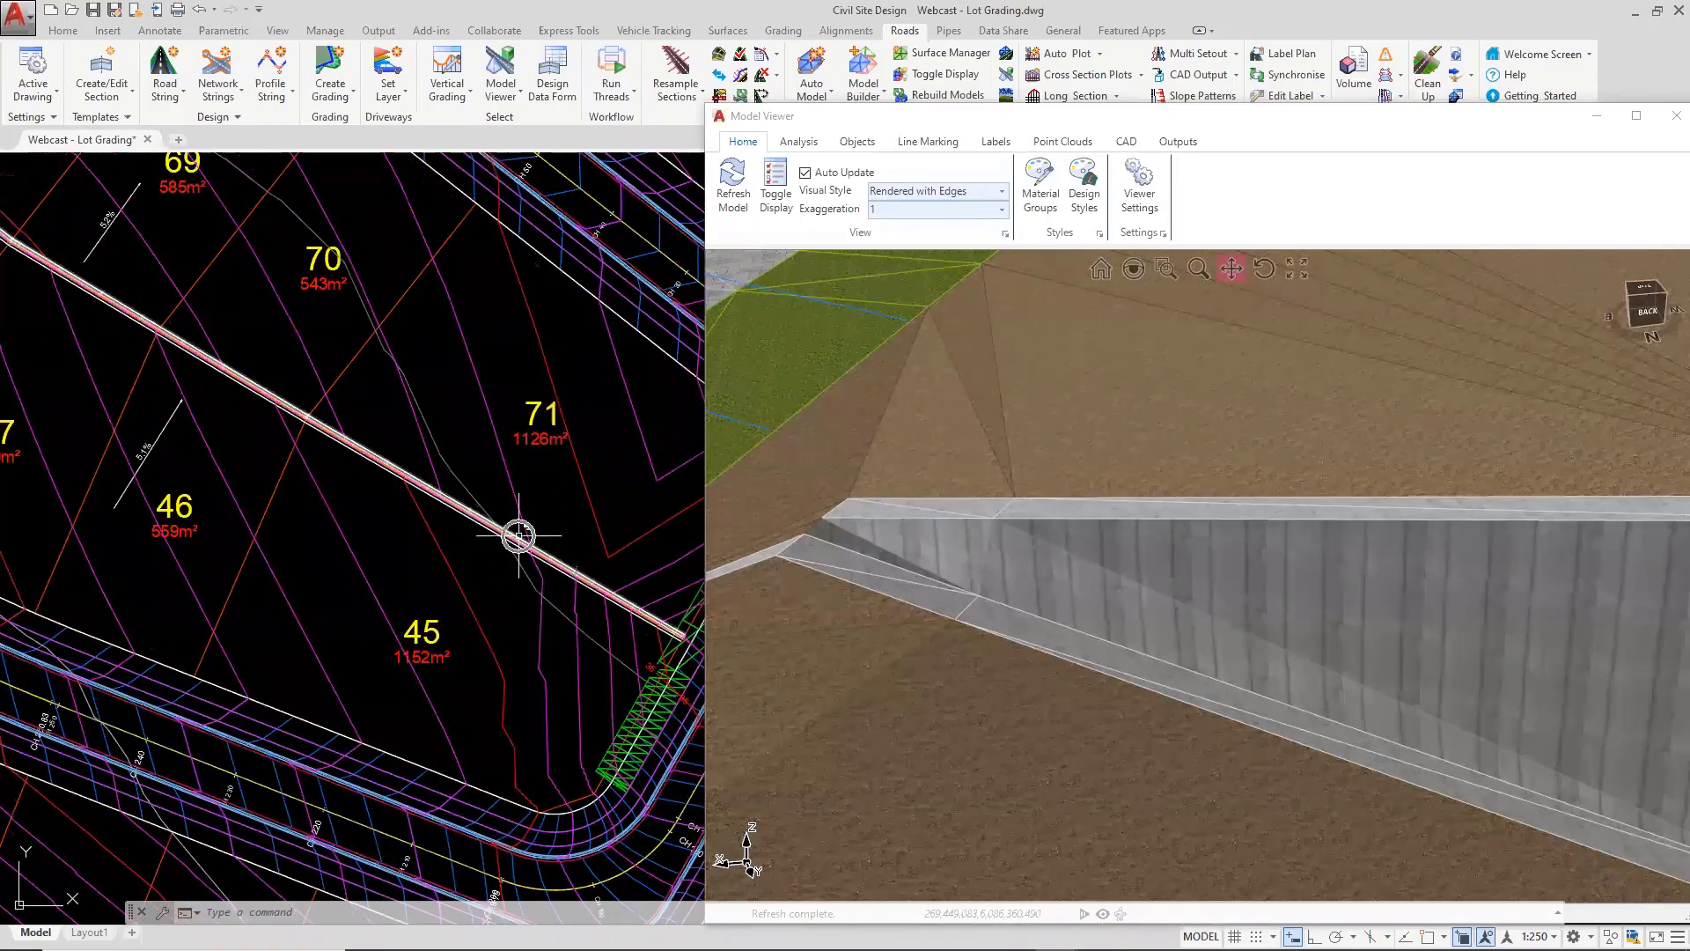
scroll(520, 534, down, 4)
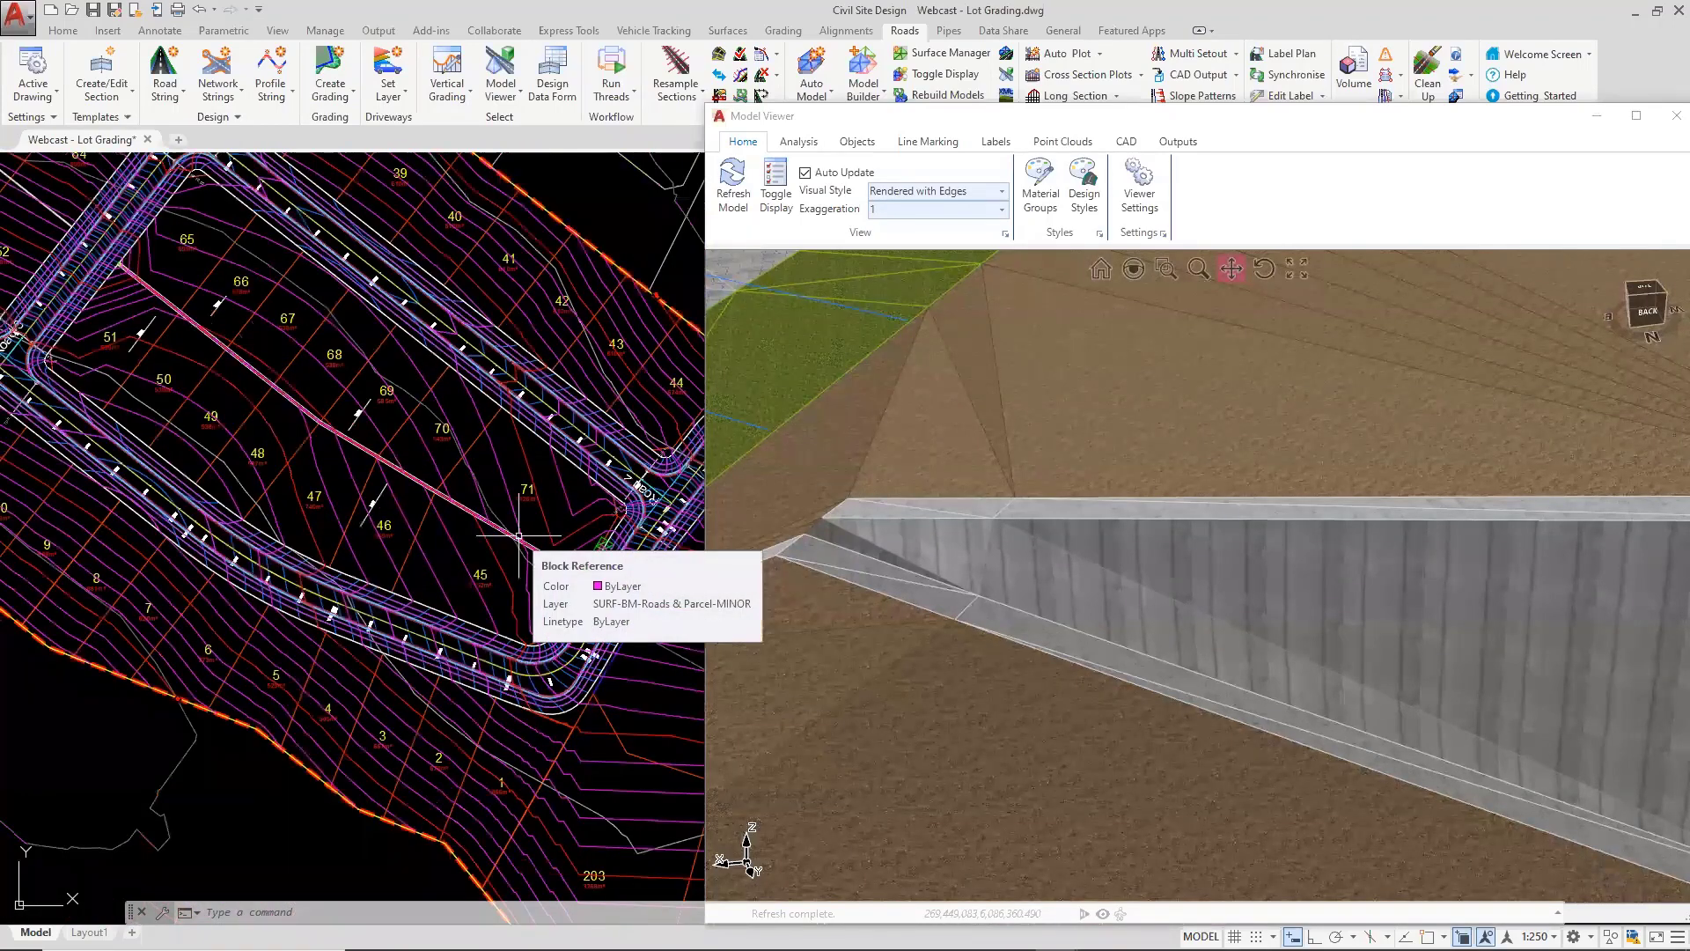
click(519, 535)
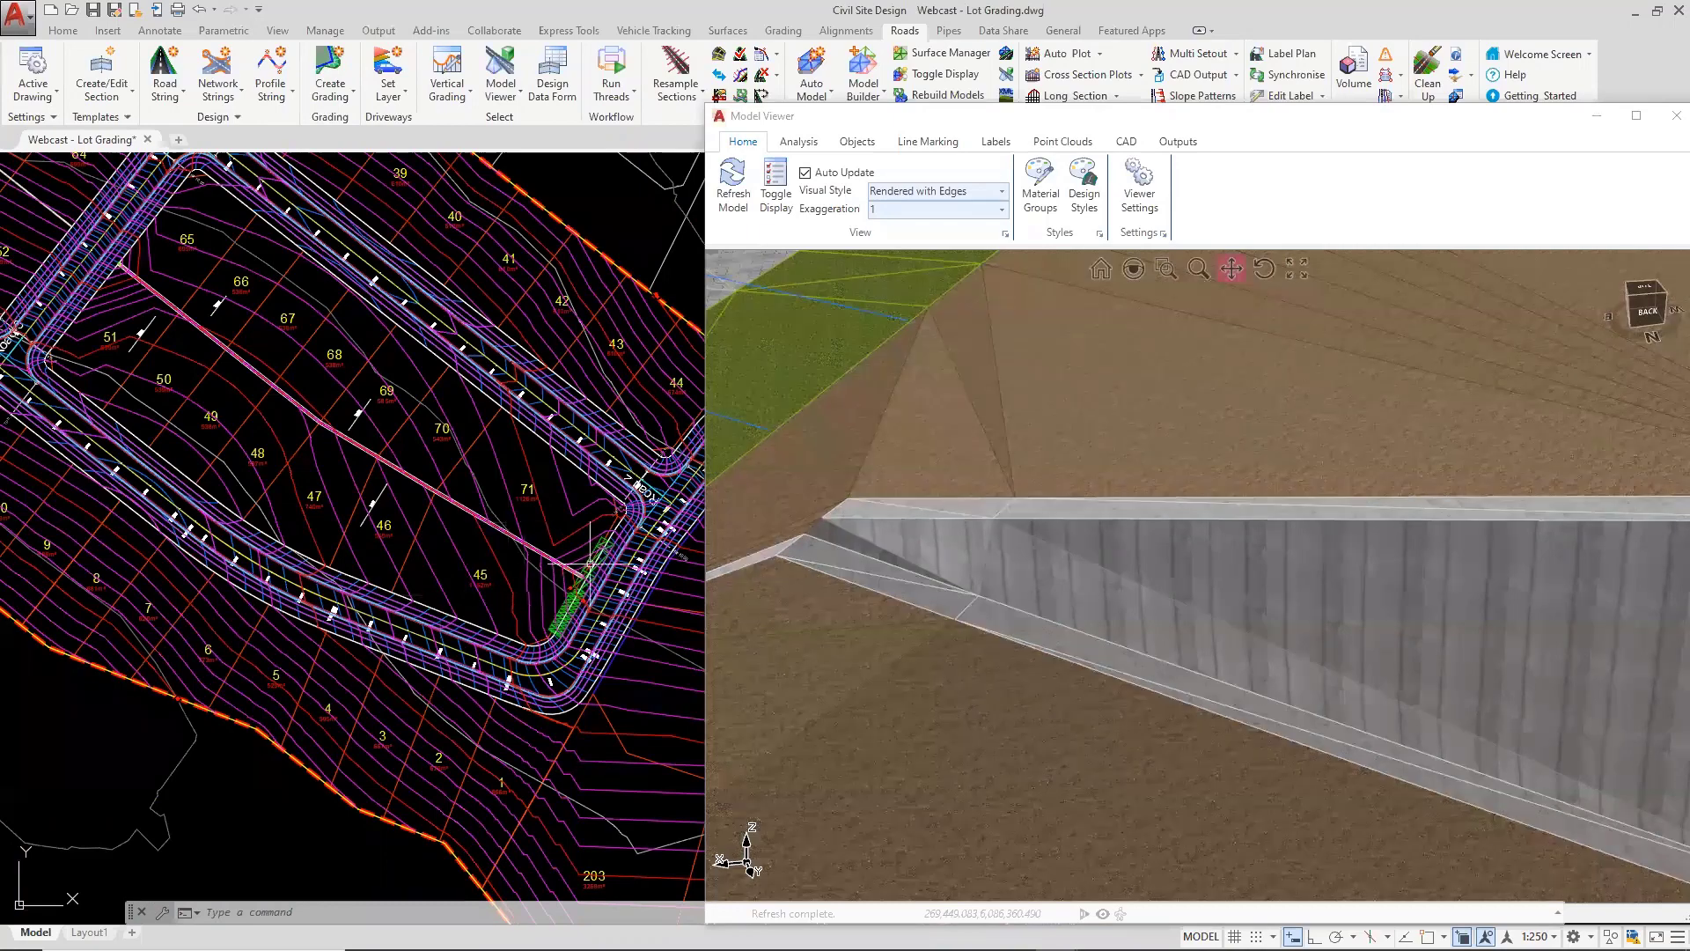
click(942, 117)
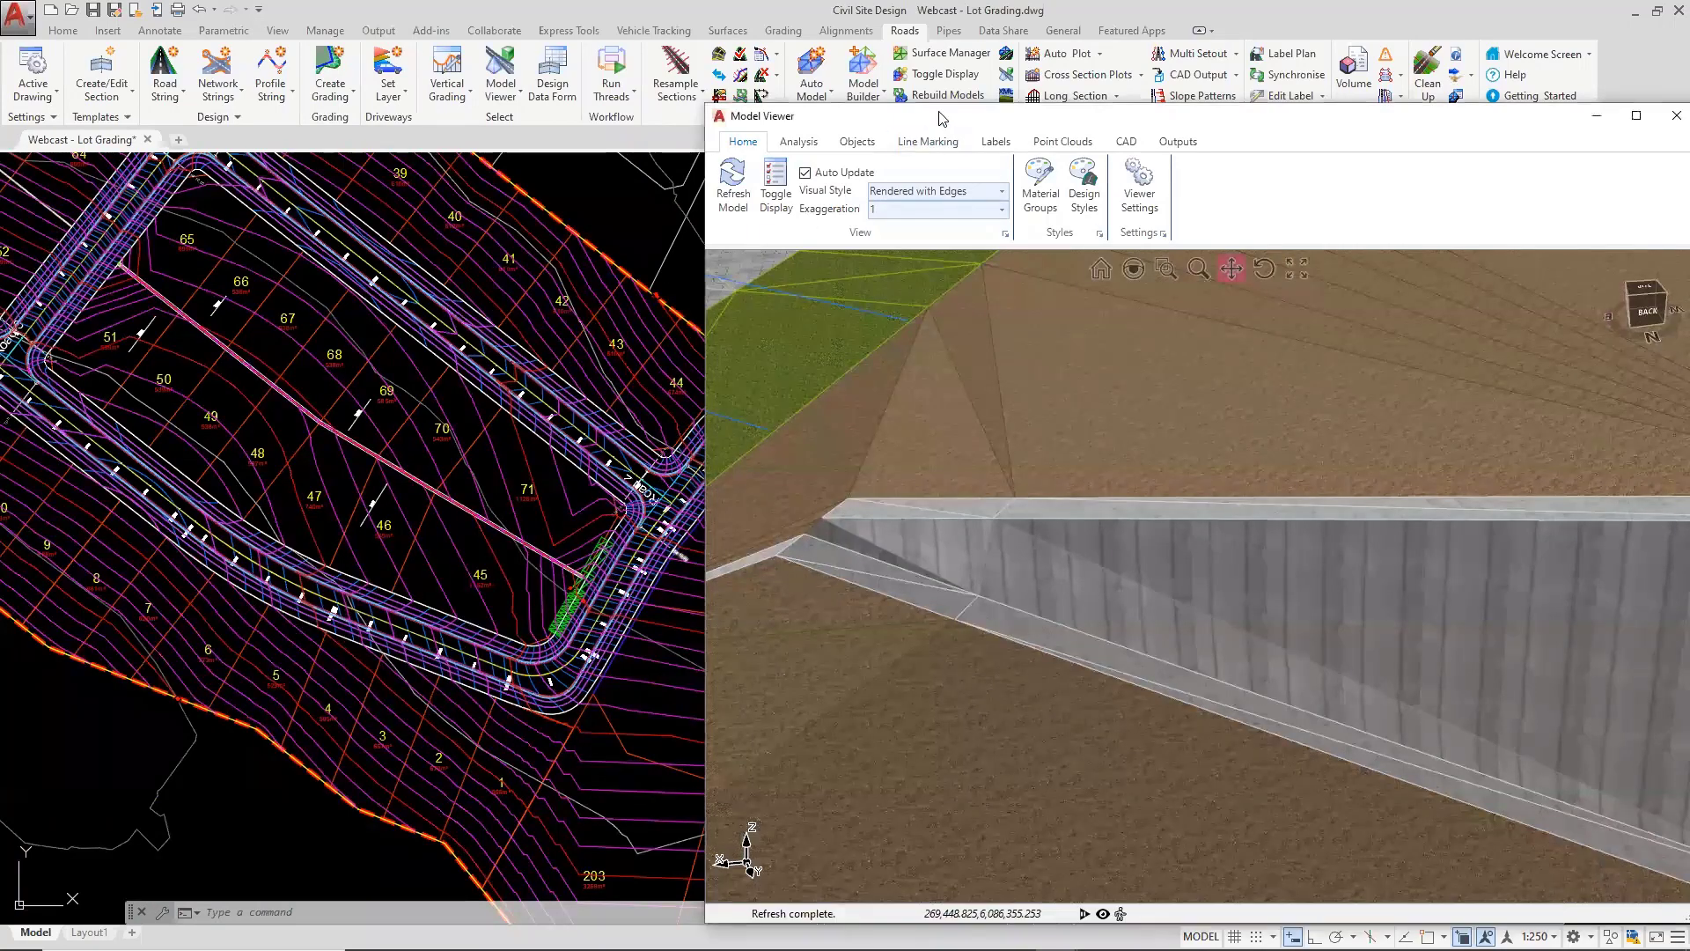
drag(942, 117, 910, 89)
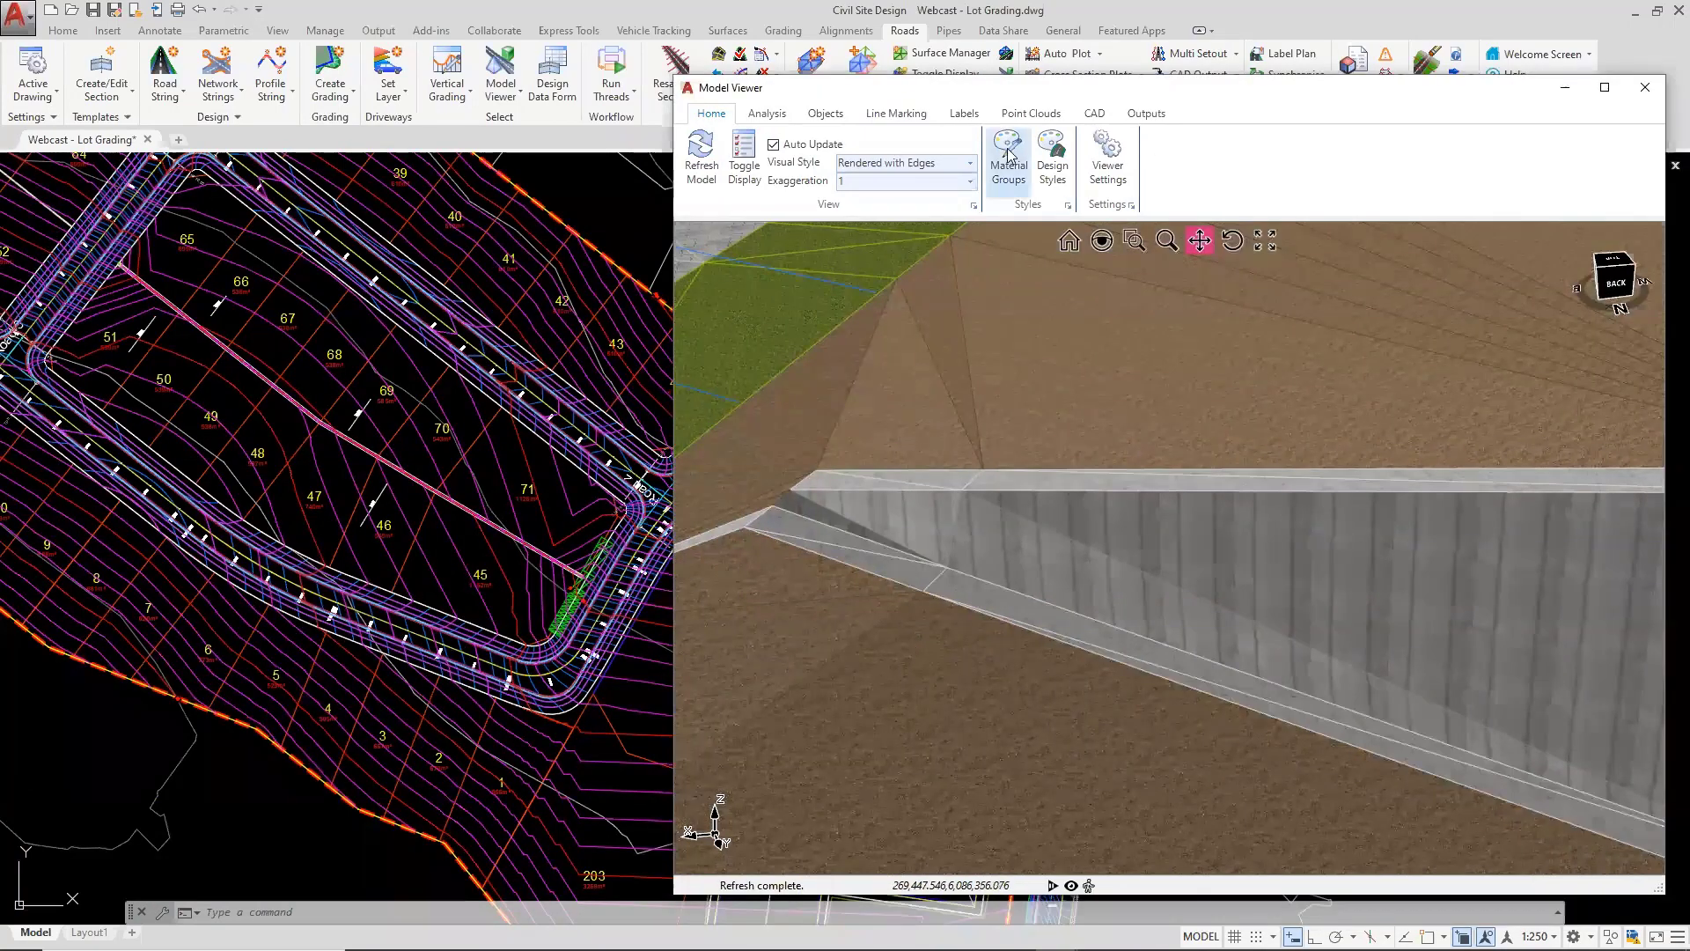
drag(1011, 79, 1008, 131)
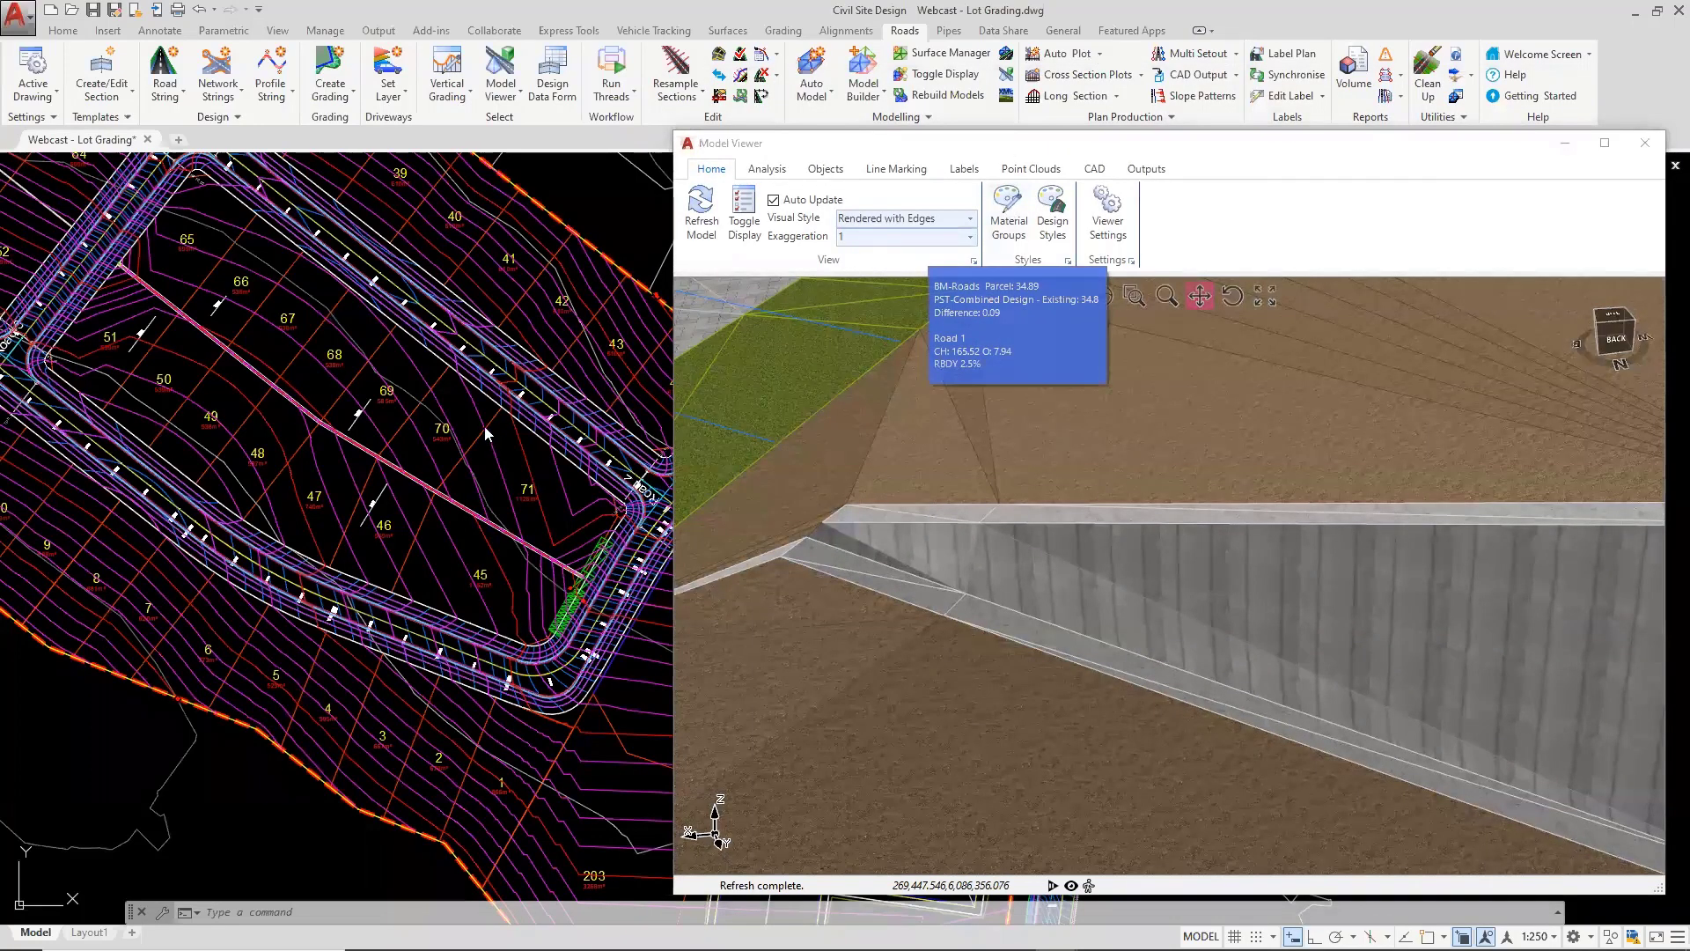
click(944, 103)
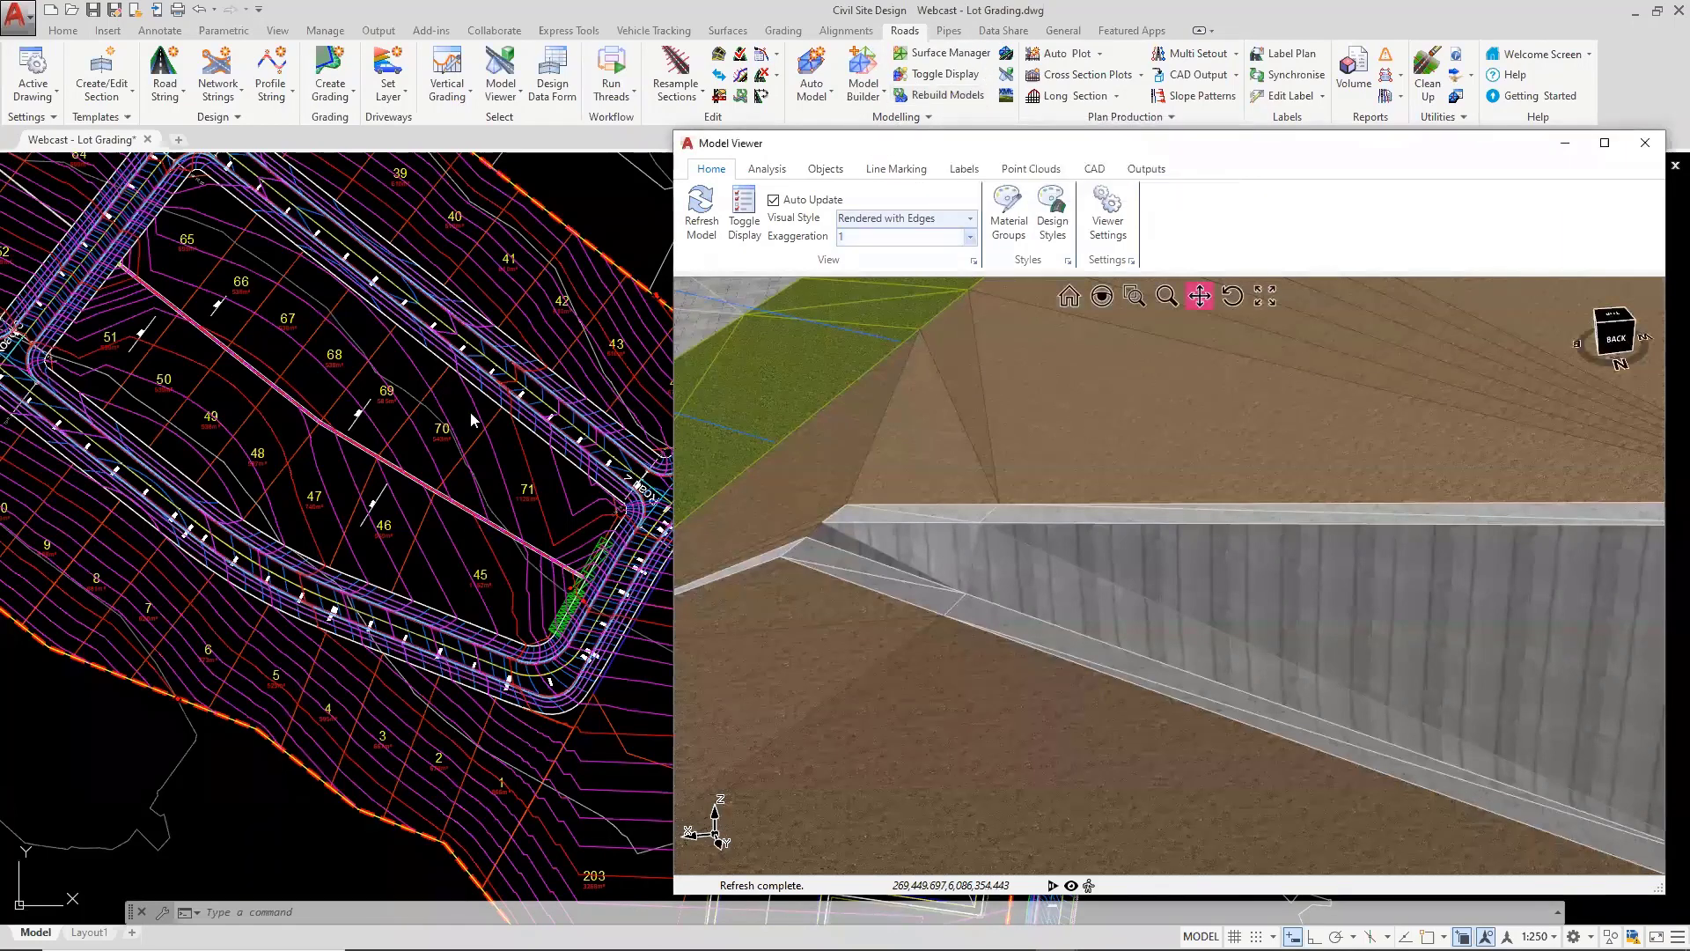
mouse_move(471, 414)
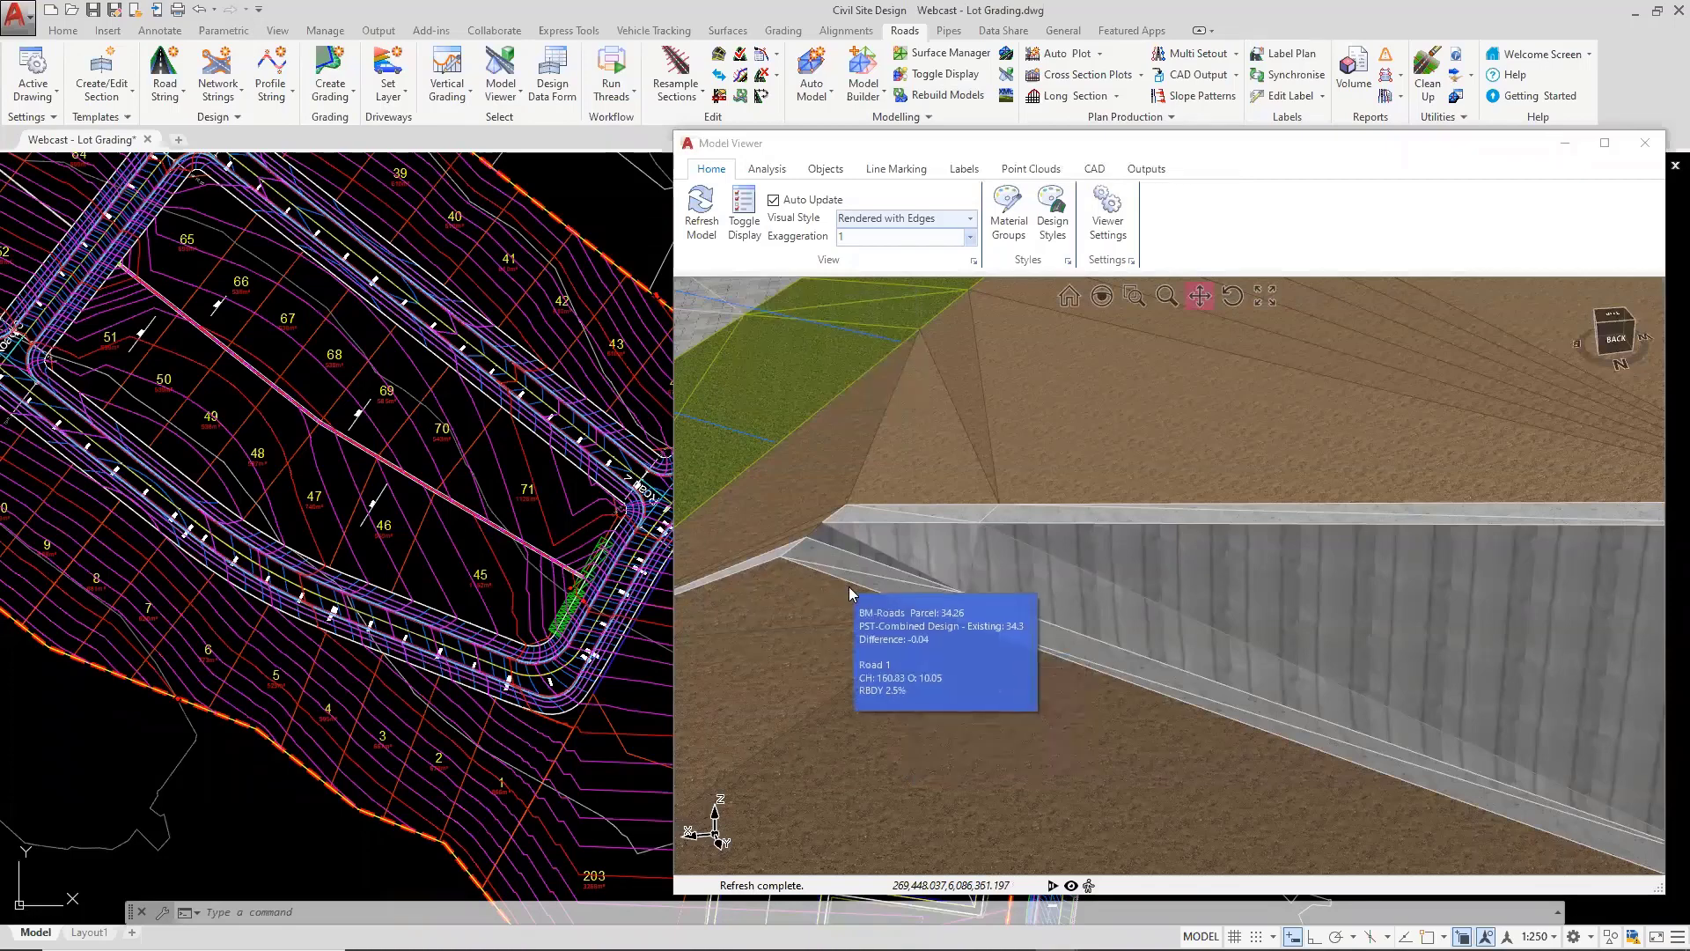
Check the model style and material group assigned to the retaining wall's vertical face, and close the material assignment
drag(904, 591, 1251, 628)
drag(1347, 575, 988, 710)
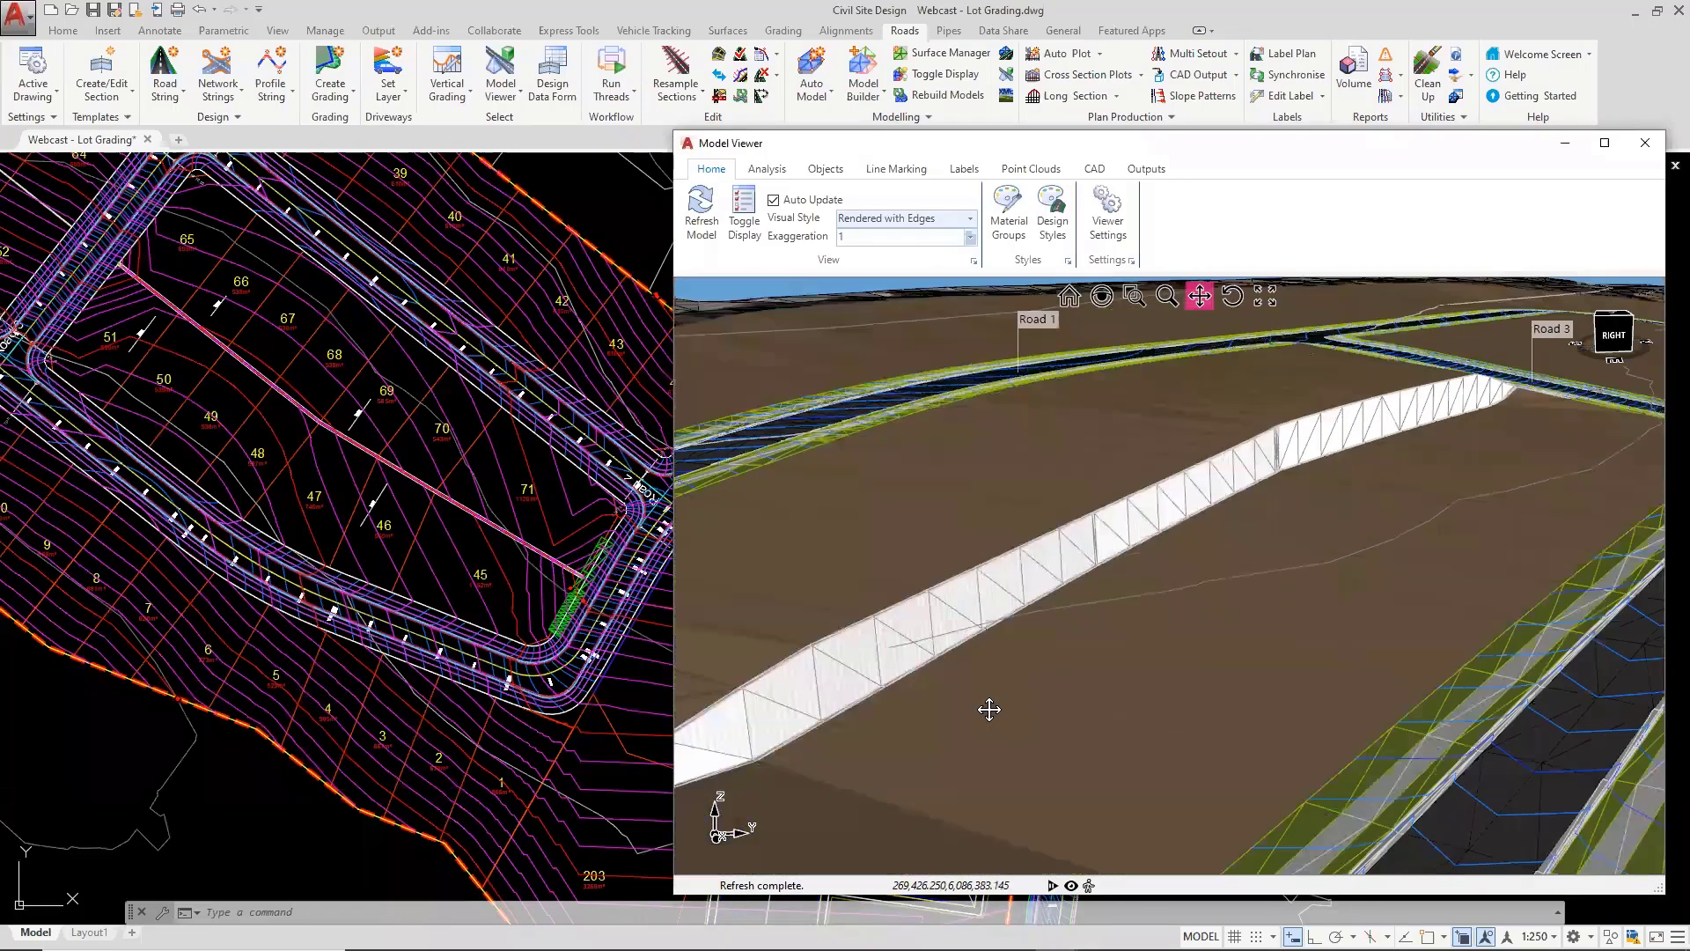
scroll(1075, 530, up, 6)
scroll(1061, 547, up, 3)
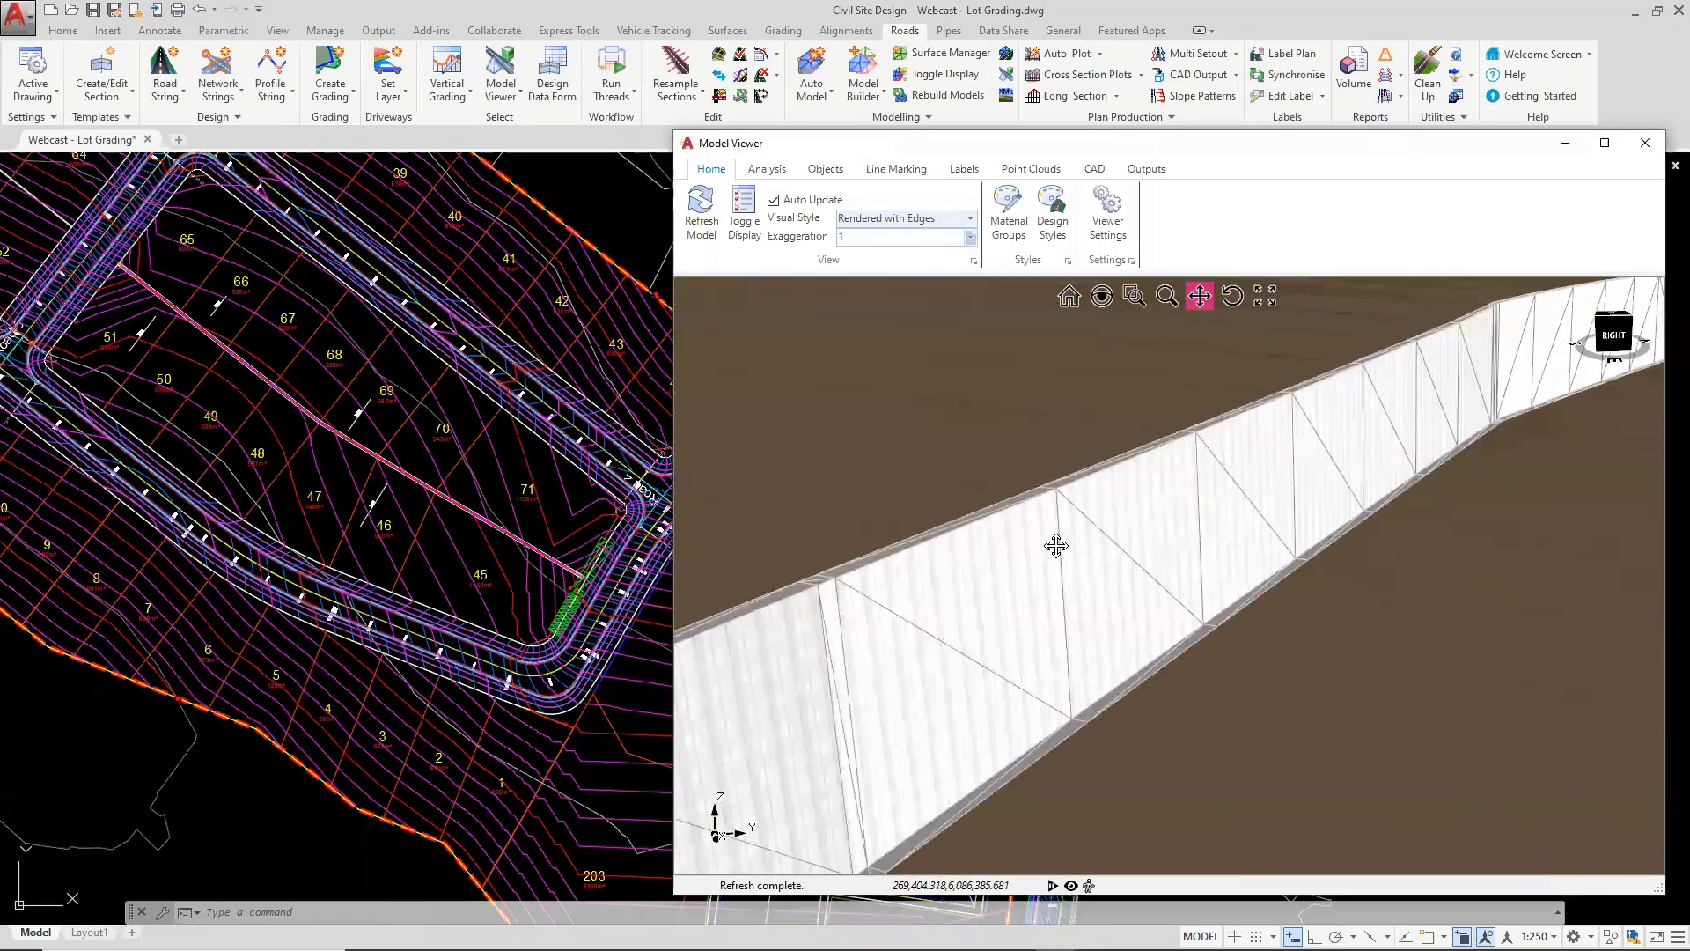
scroll(1056, 546, up, 6)
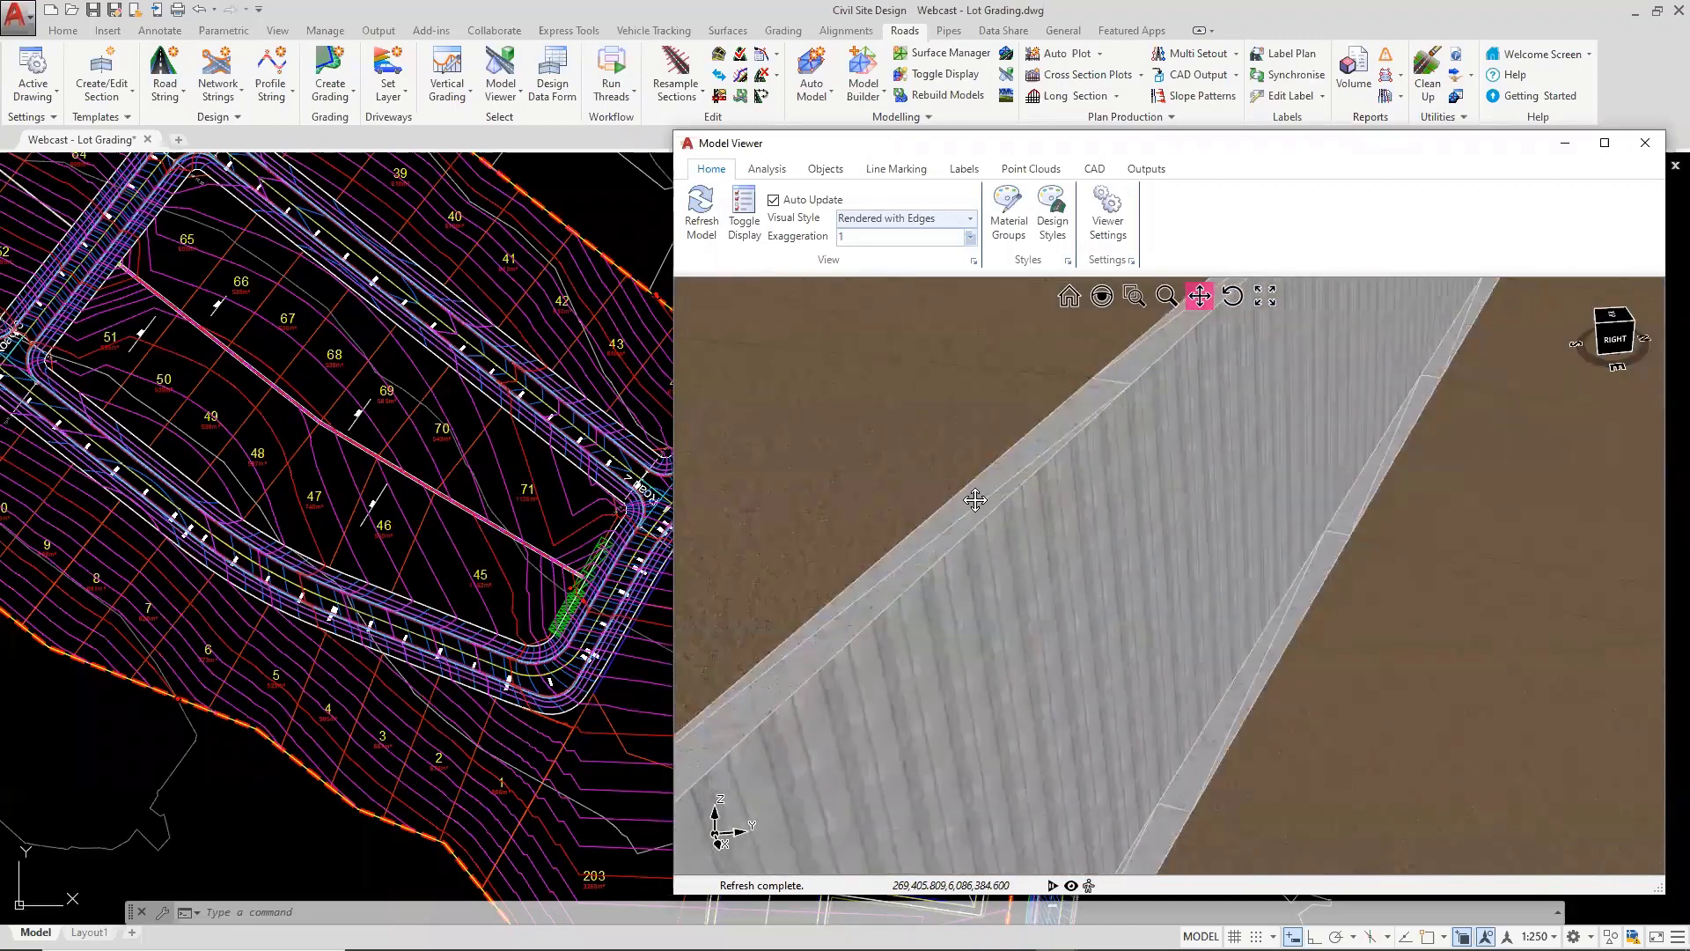
right_click(1062, 572)
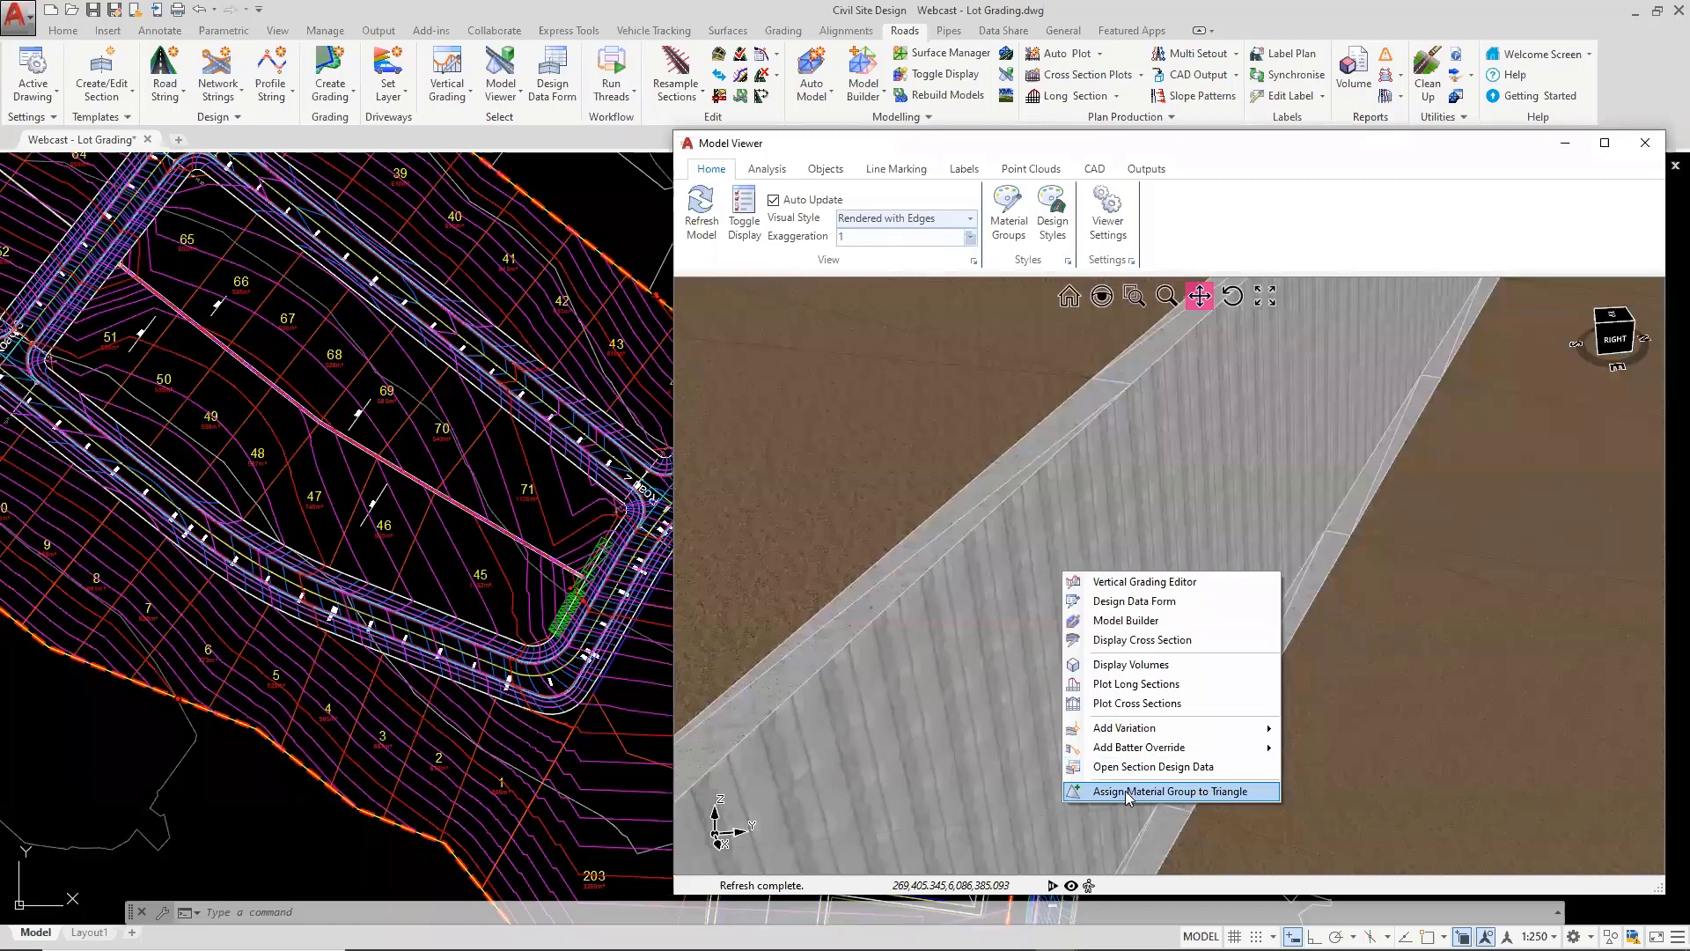
click(1128, 791)
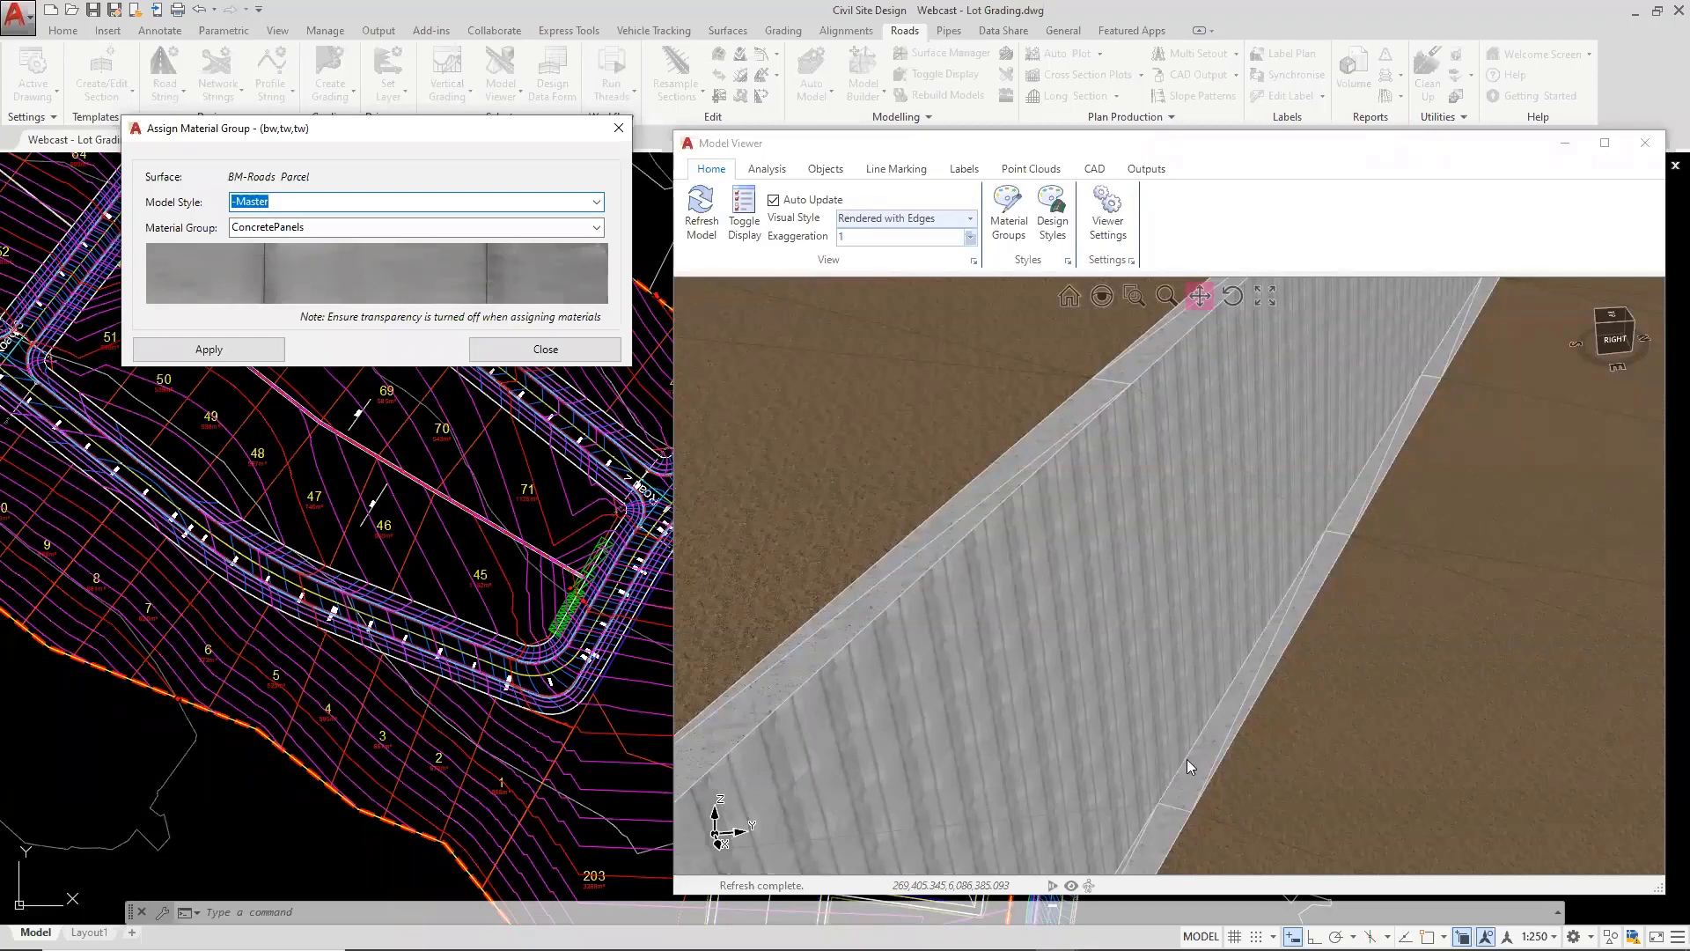
key(ctrl)
key(ctrl)
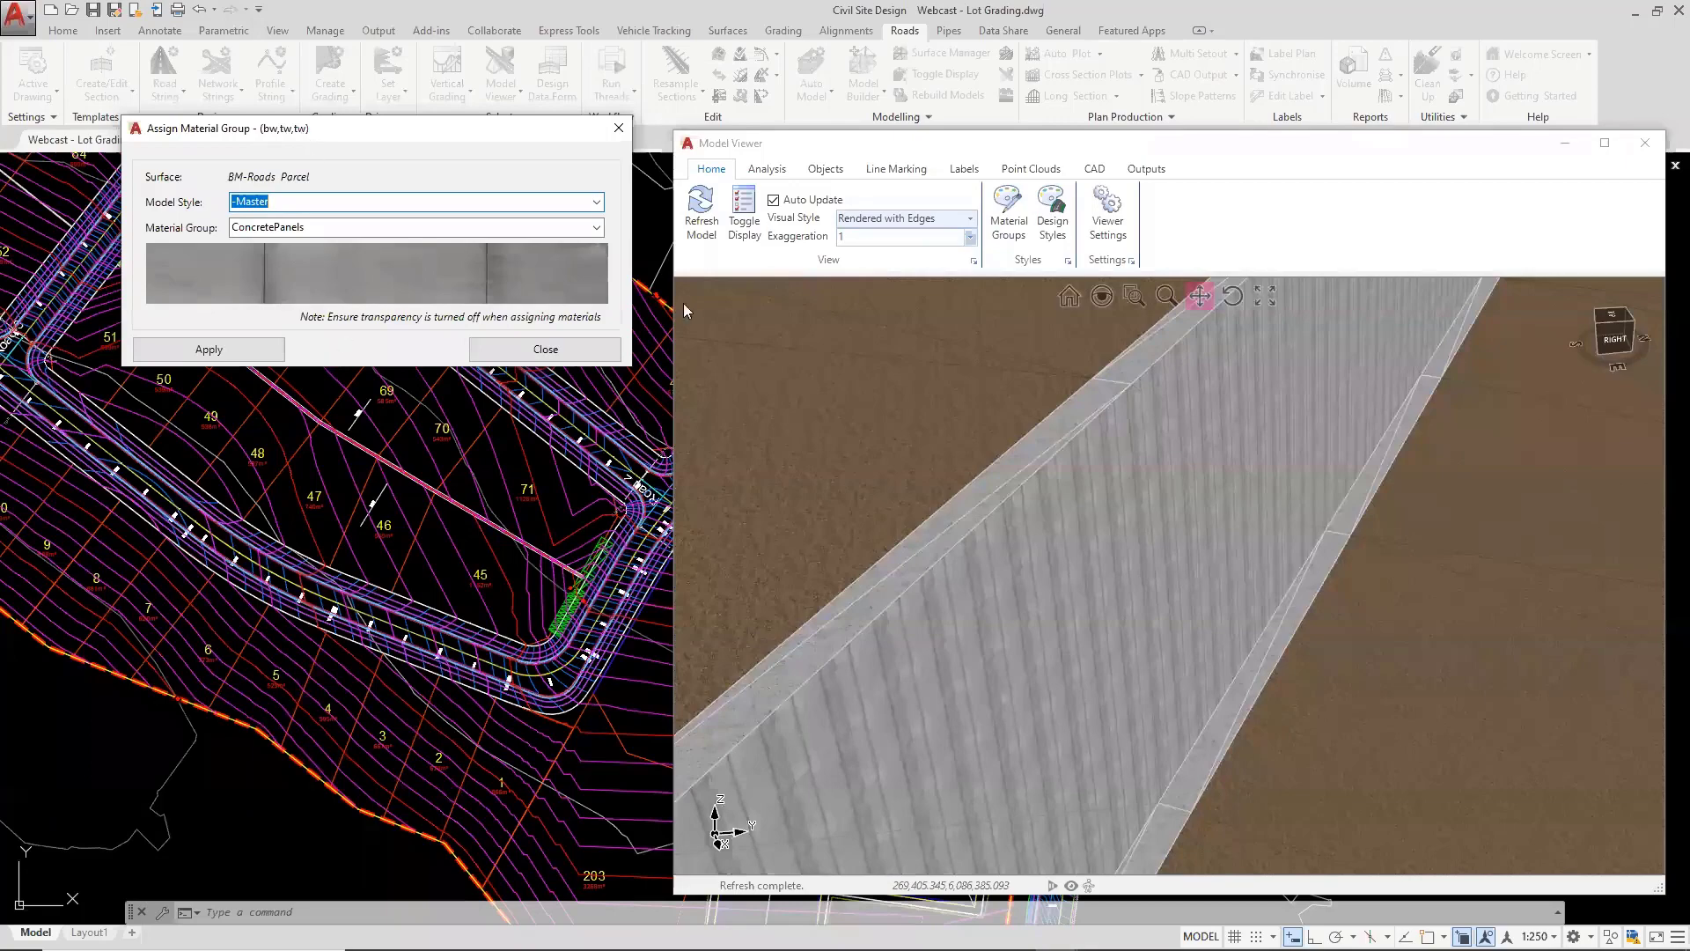
click(1116, 592)
click(571, 359)
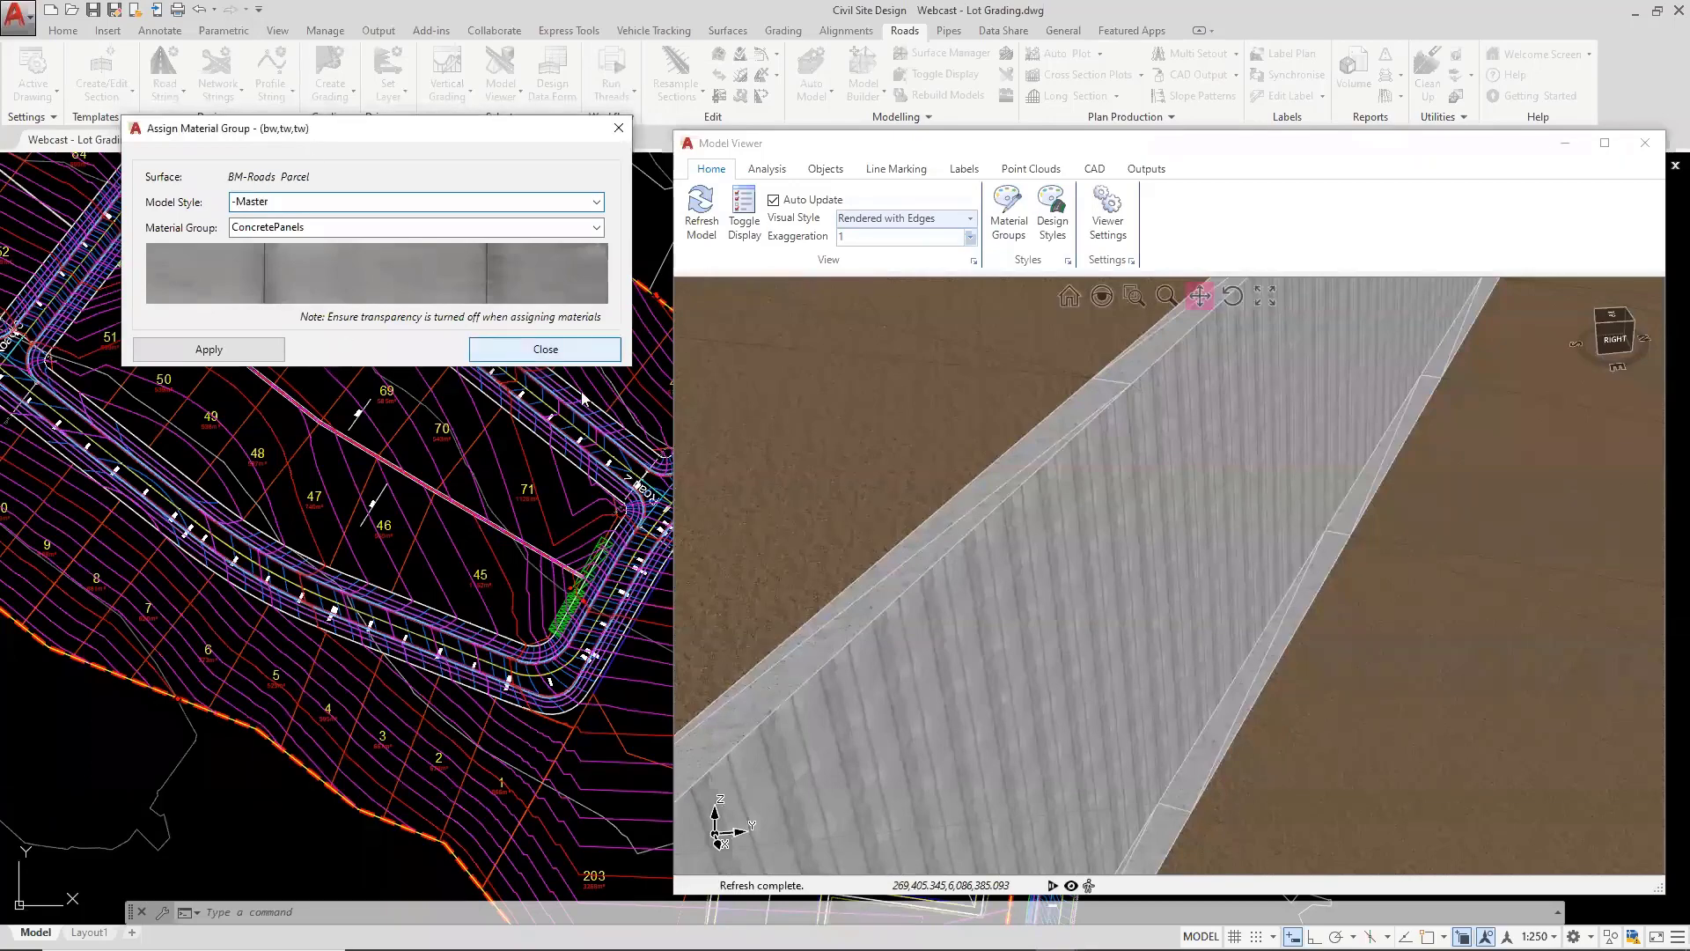
View the full length of the retaining wall between the roads in 3D and close the Model Viewer
scroll(998, 571, down, 5)
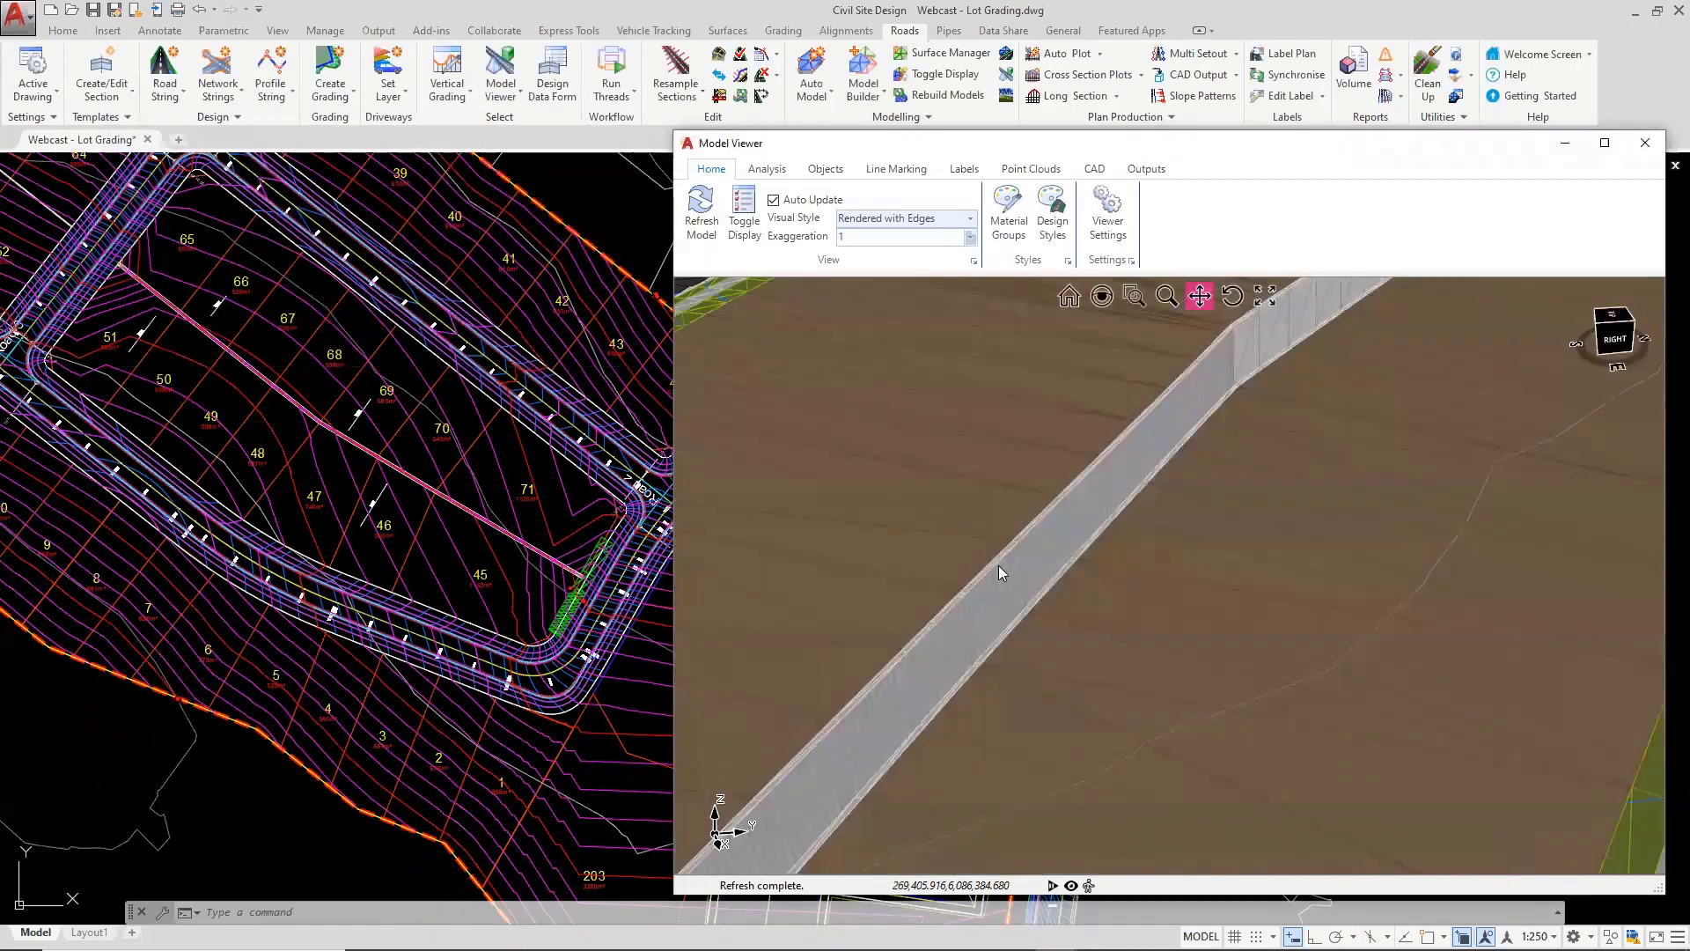
scroll(998, 565, down, 5)
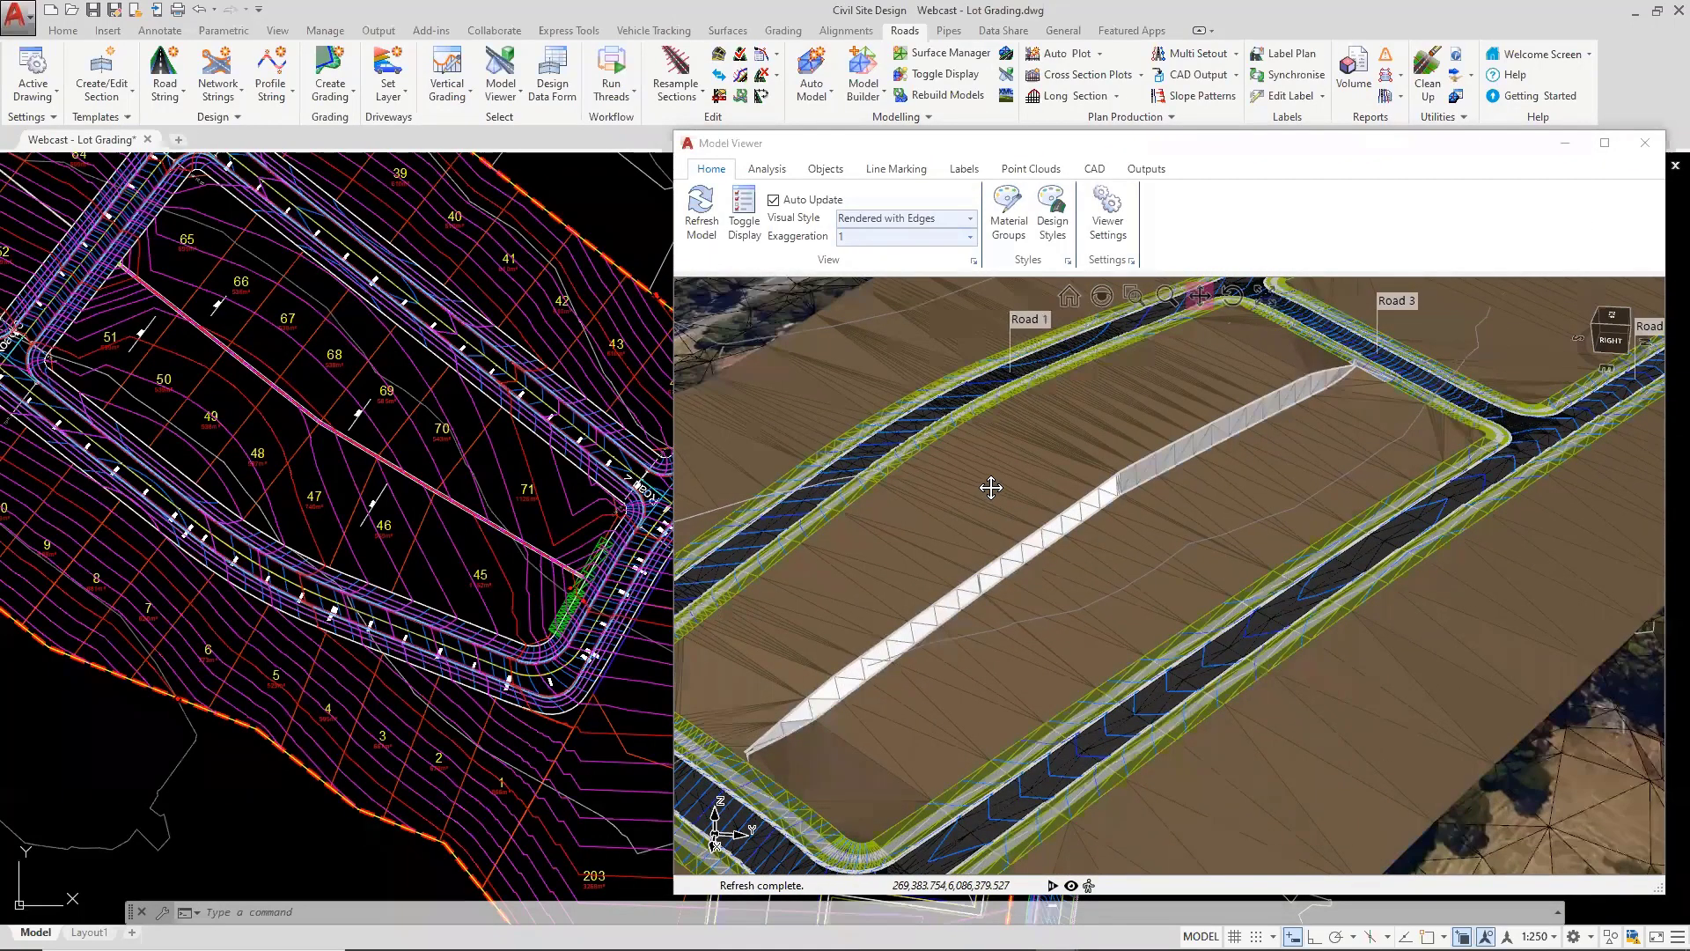
click(1645, 144)
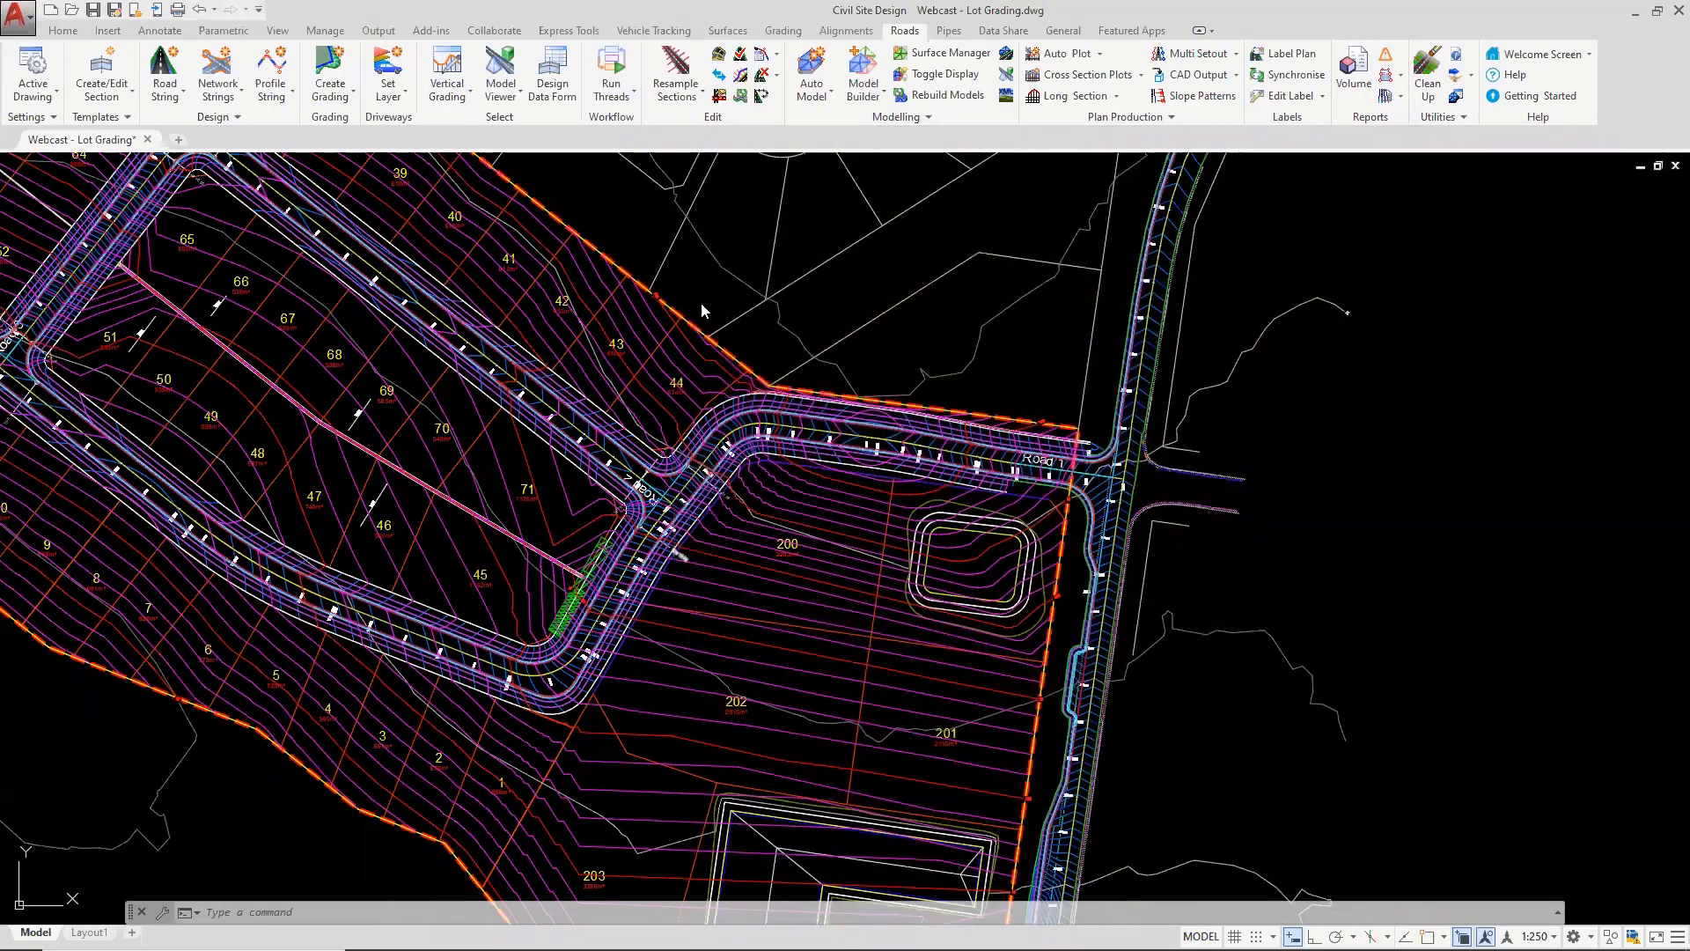
Start a long section plot for the retaining wall string between lots 45–51 and 65–71, using only the selected sampled sections
middle_drag(217, 312, 466, 400)
scroll(448, 403, up, 2)
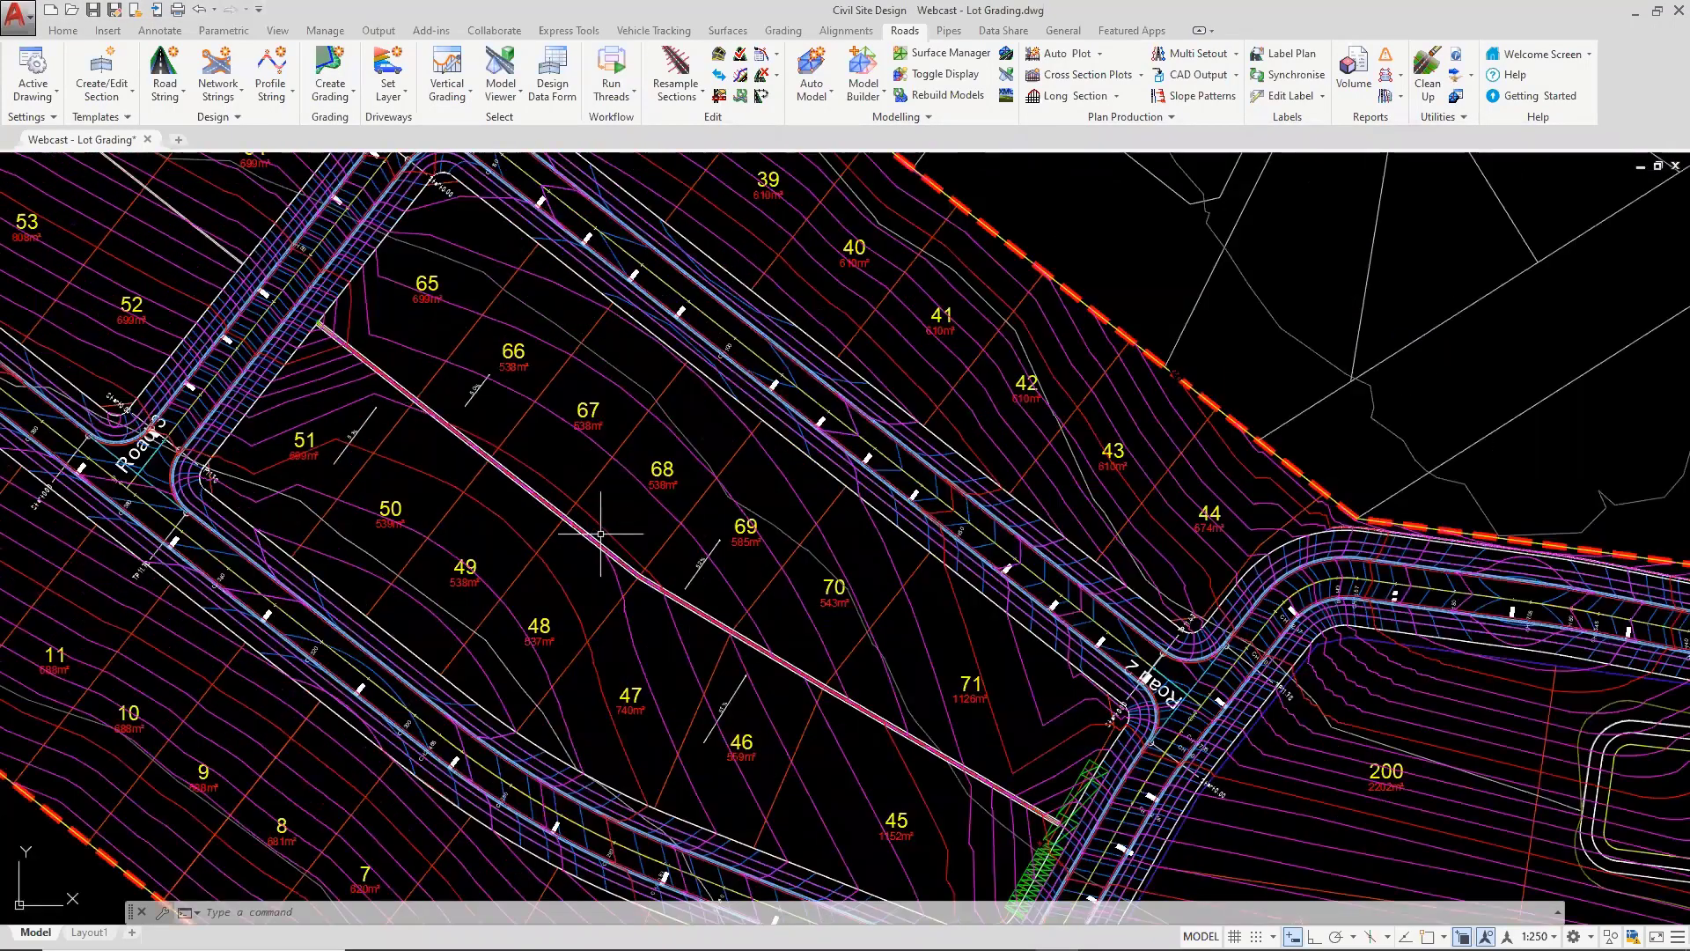
click(1070, 96)
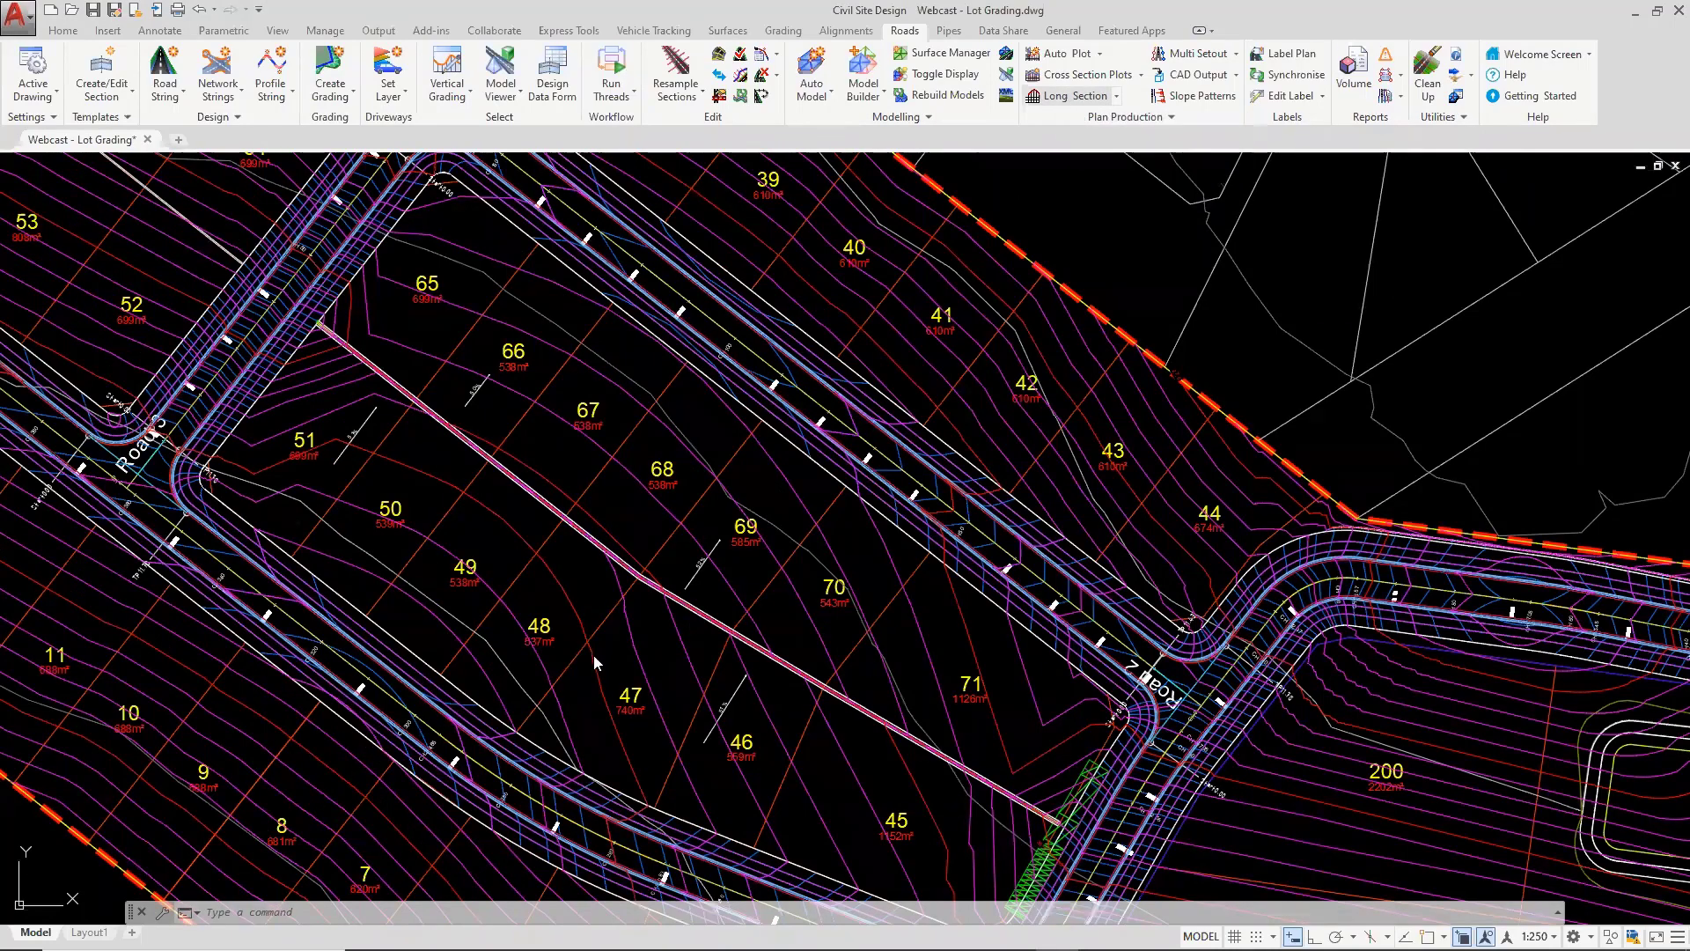
key(ctrl)
click(496, 480)
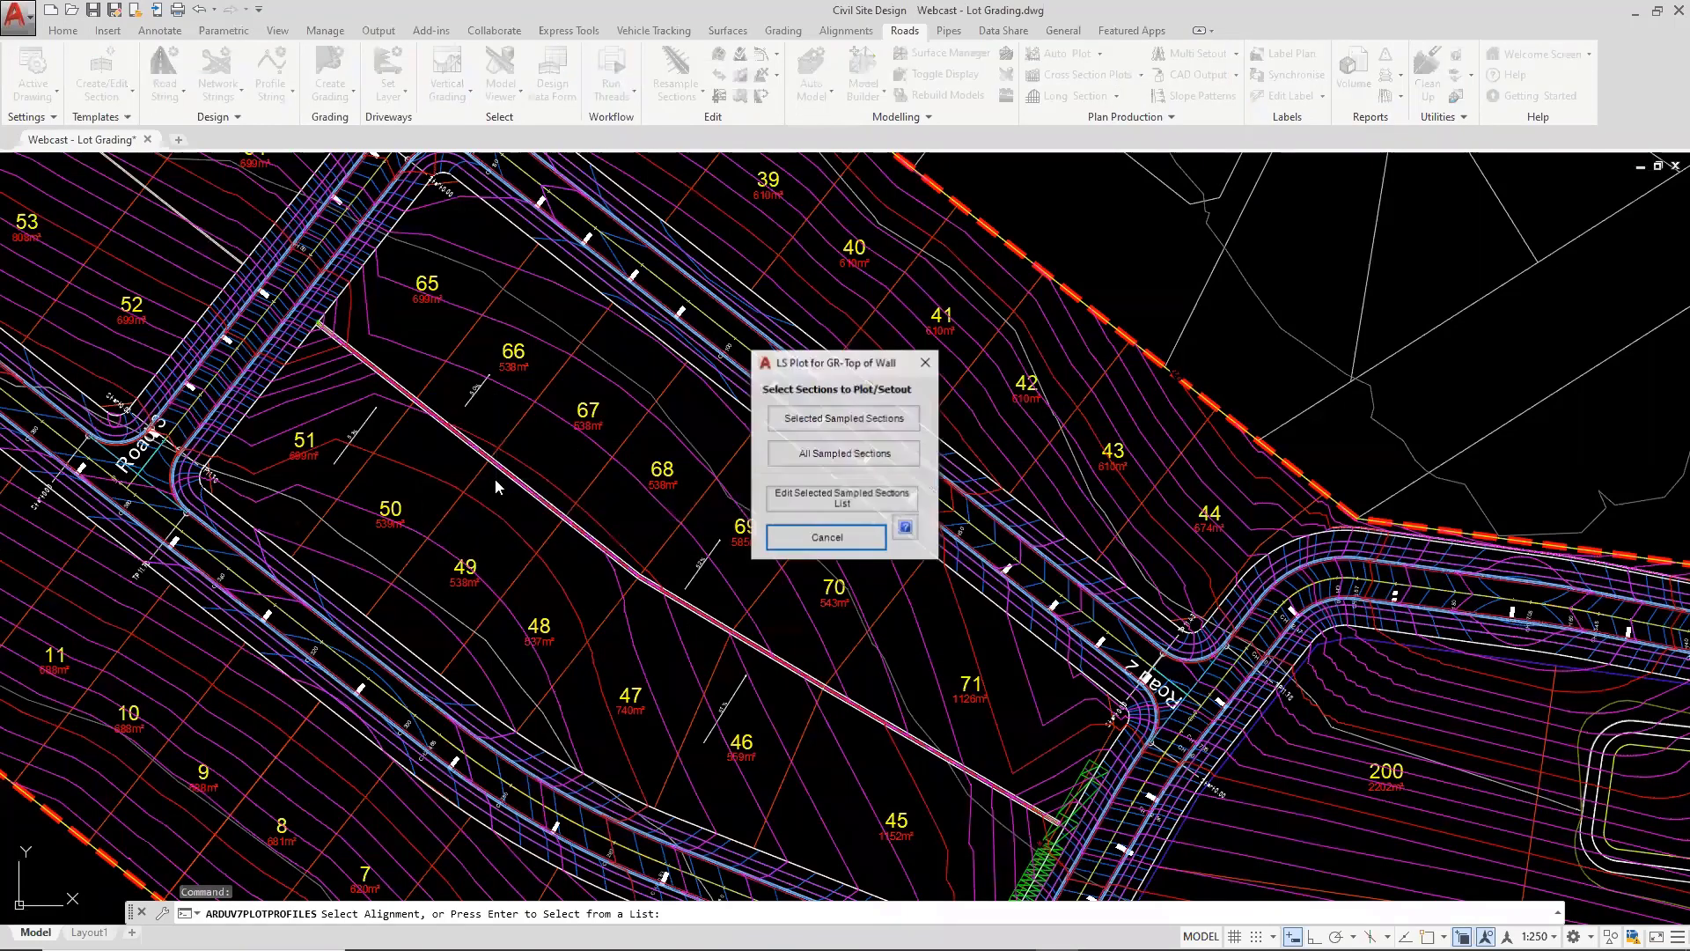
click(835, 422)
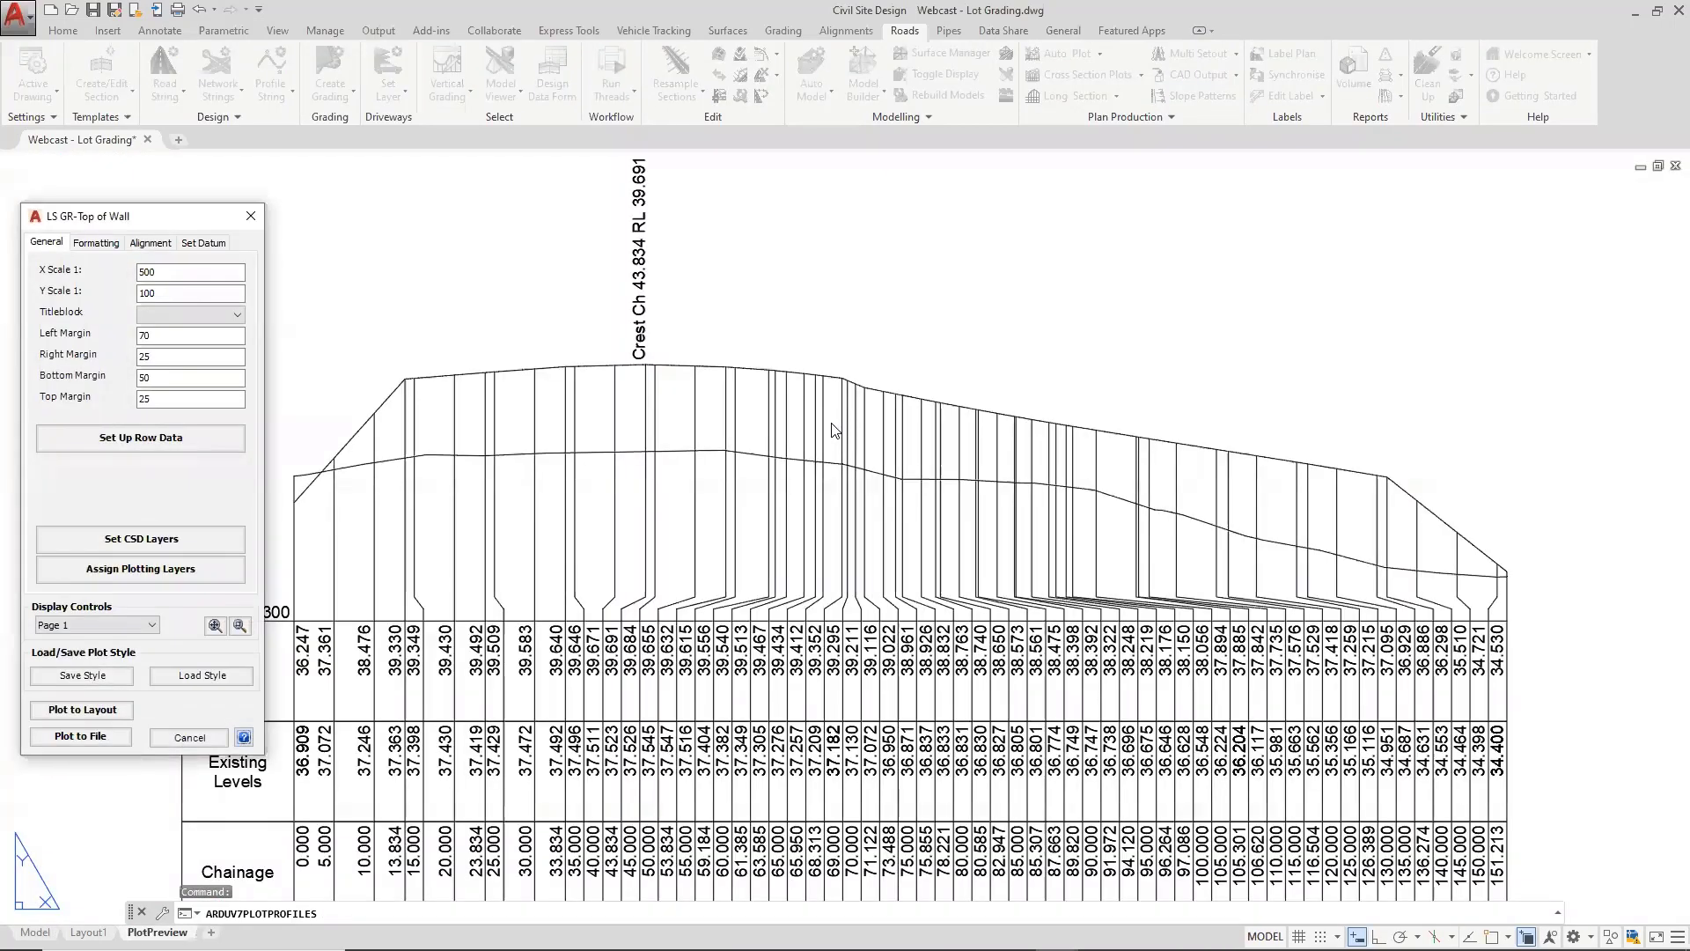
Load the A1-x250-y50.lpl7 plot style into the wall's long section and check the plotted profile and data bands
click(197, 680)
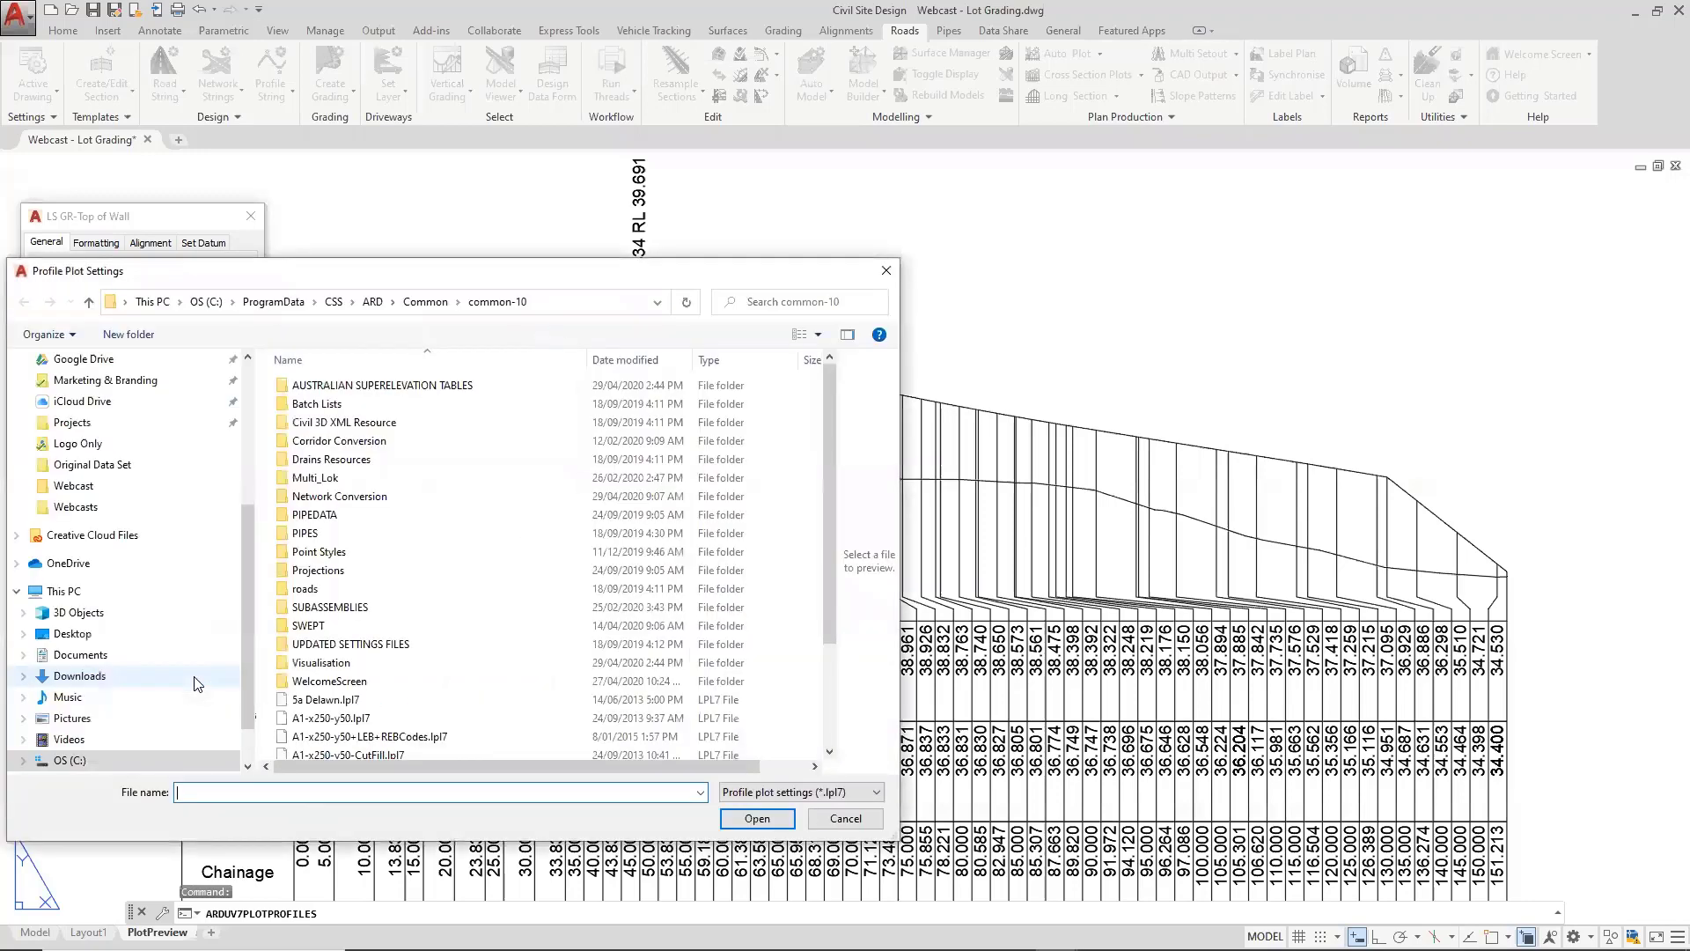
scroll(381, 541, down, 3)
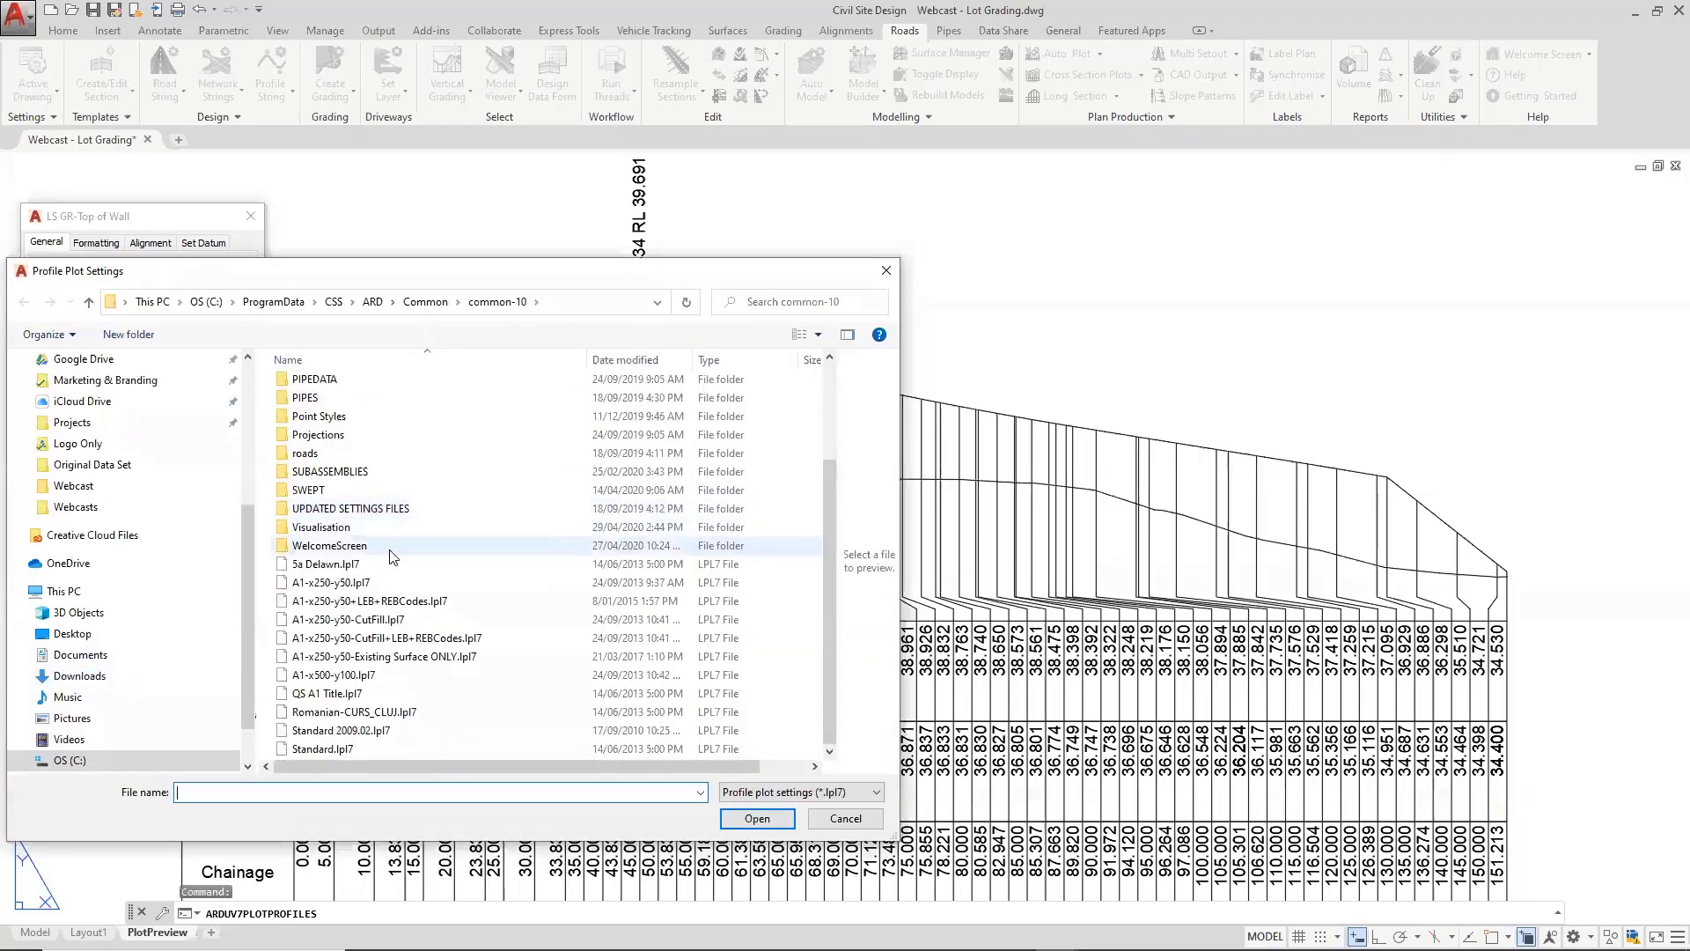
click(343, 584)
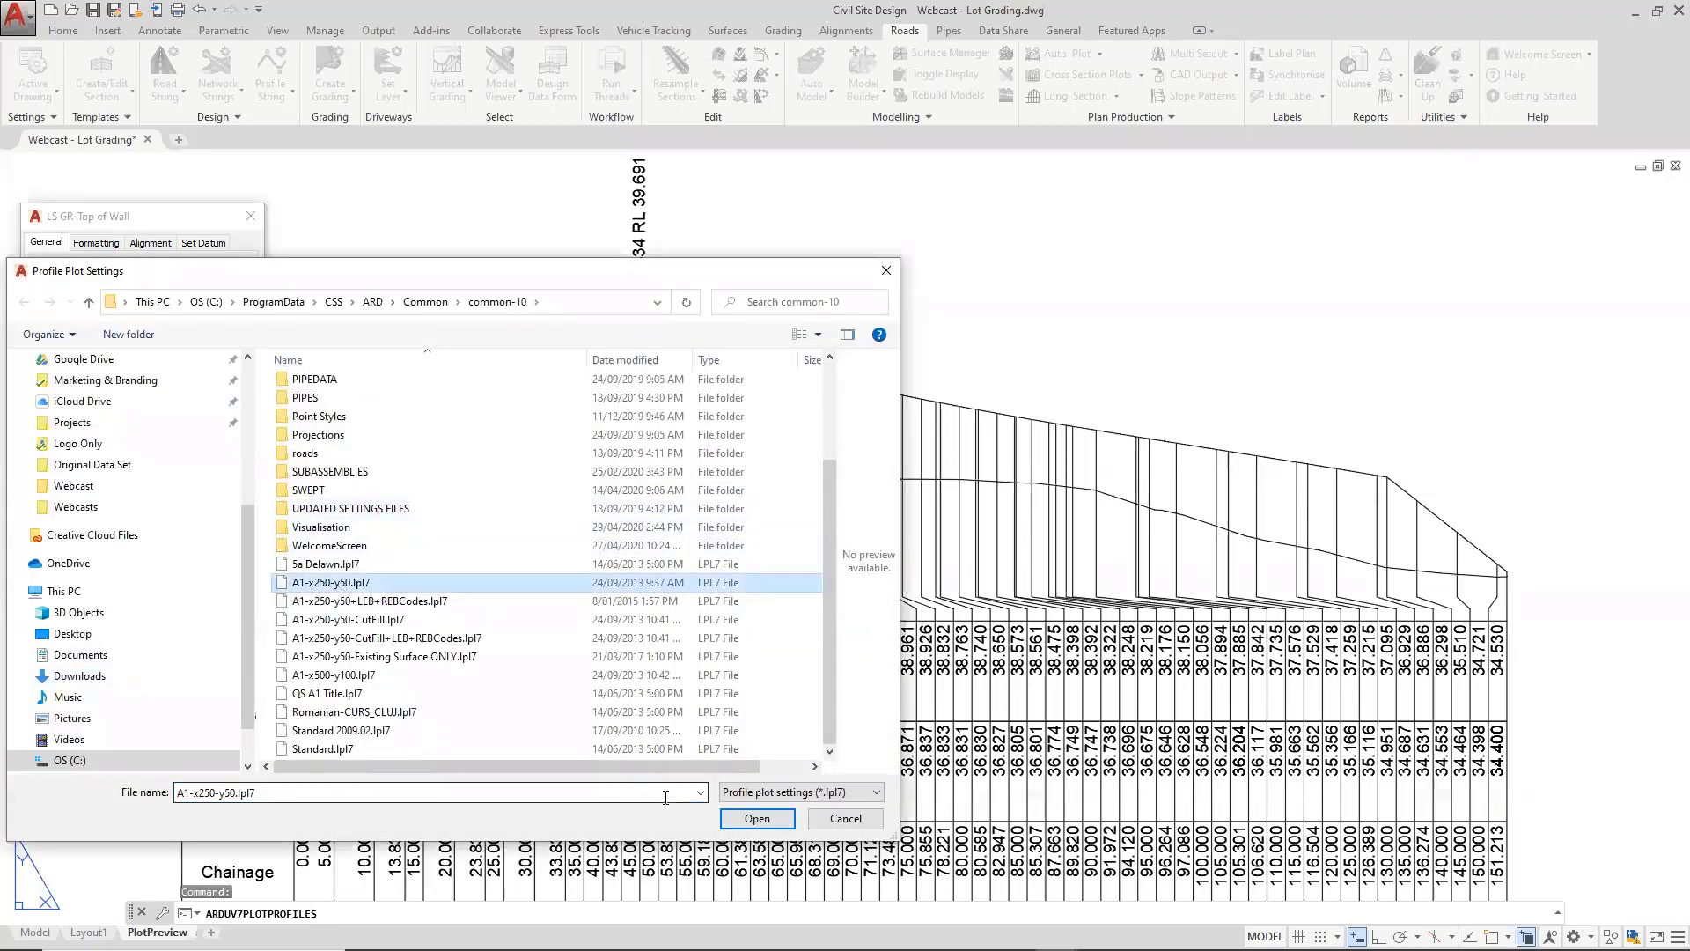
click(759, 820)
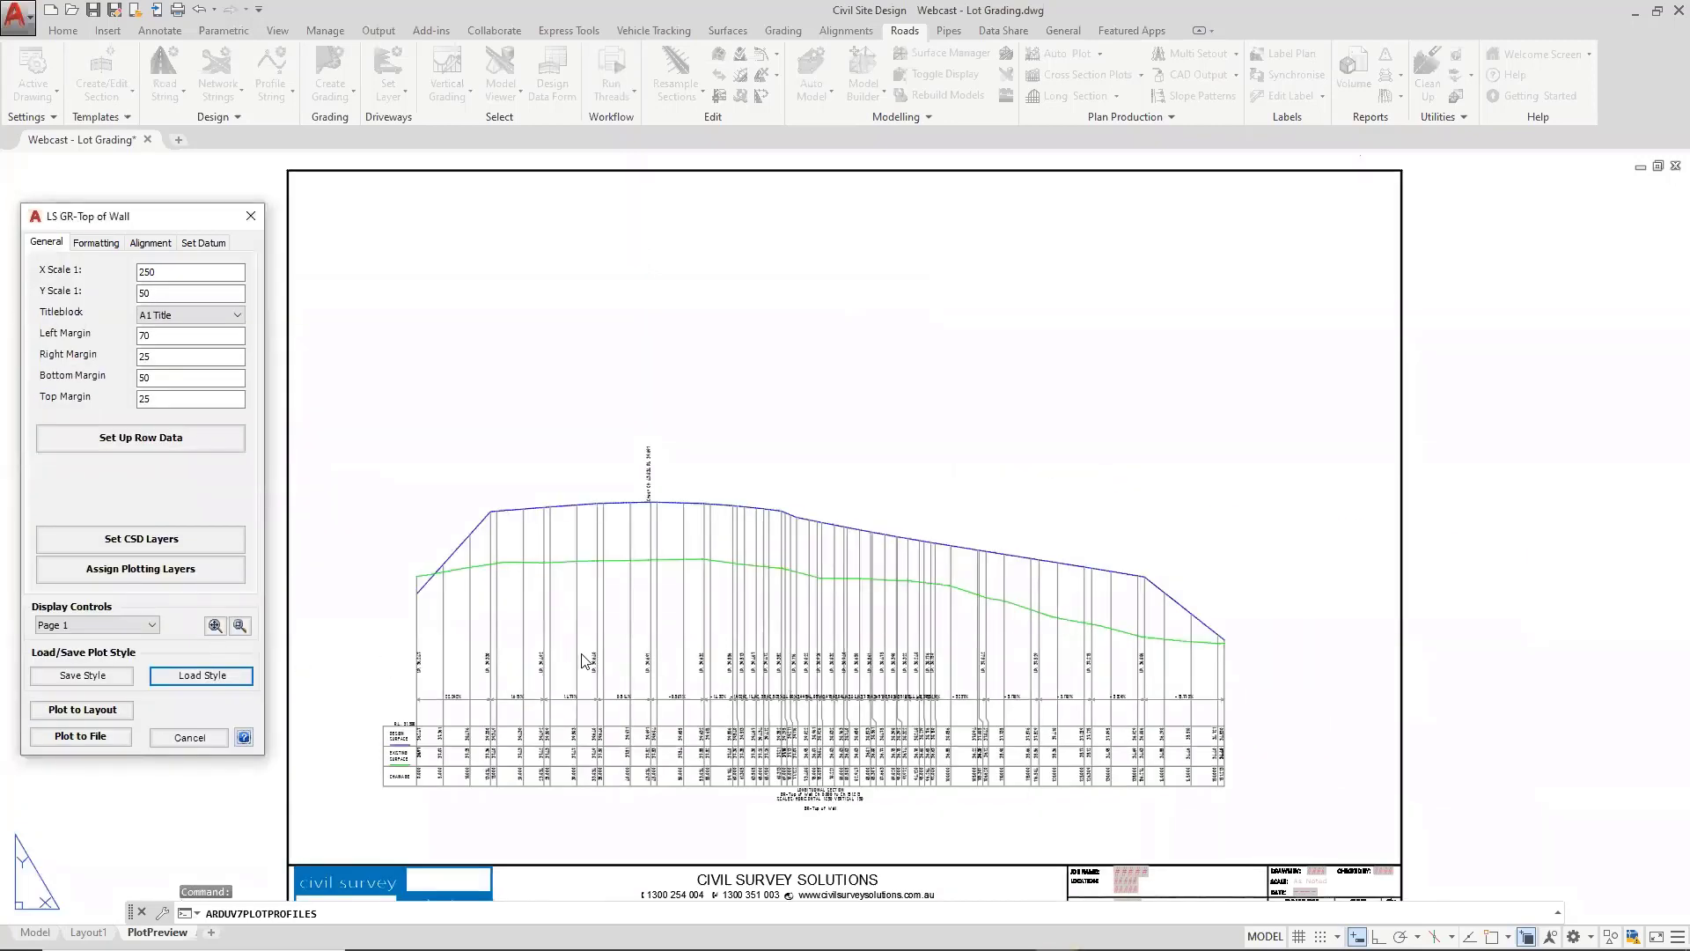
click(240, 625)
scroll(593, 679, up, 5)
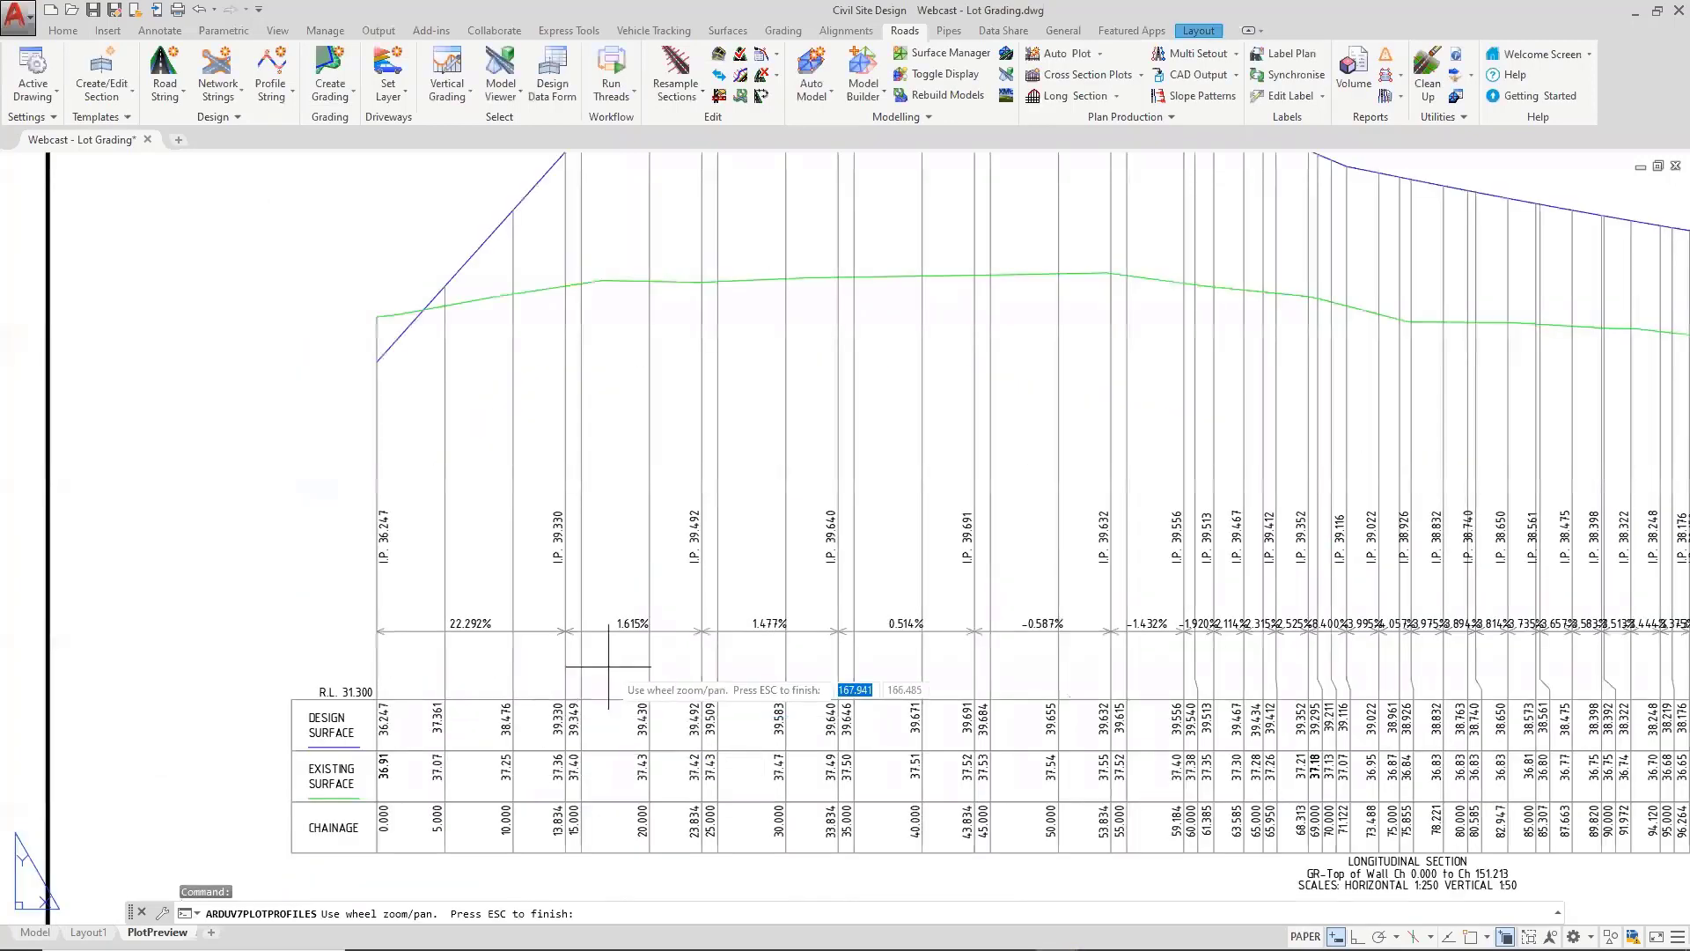
scroll(607, 673, down, 4)
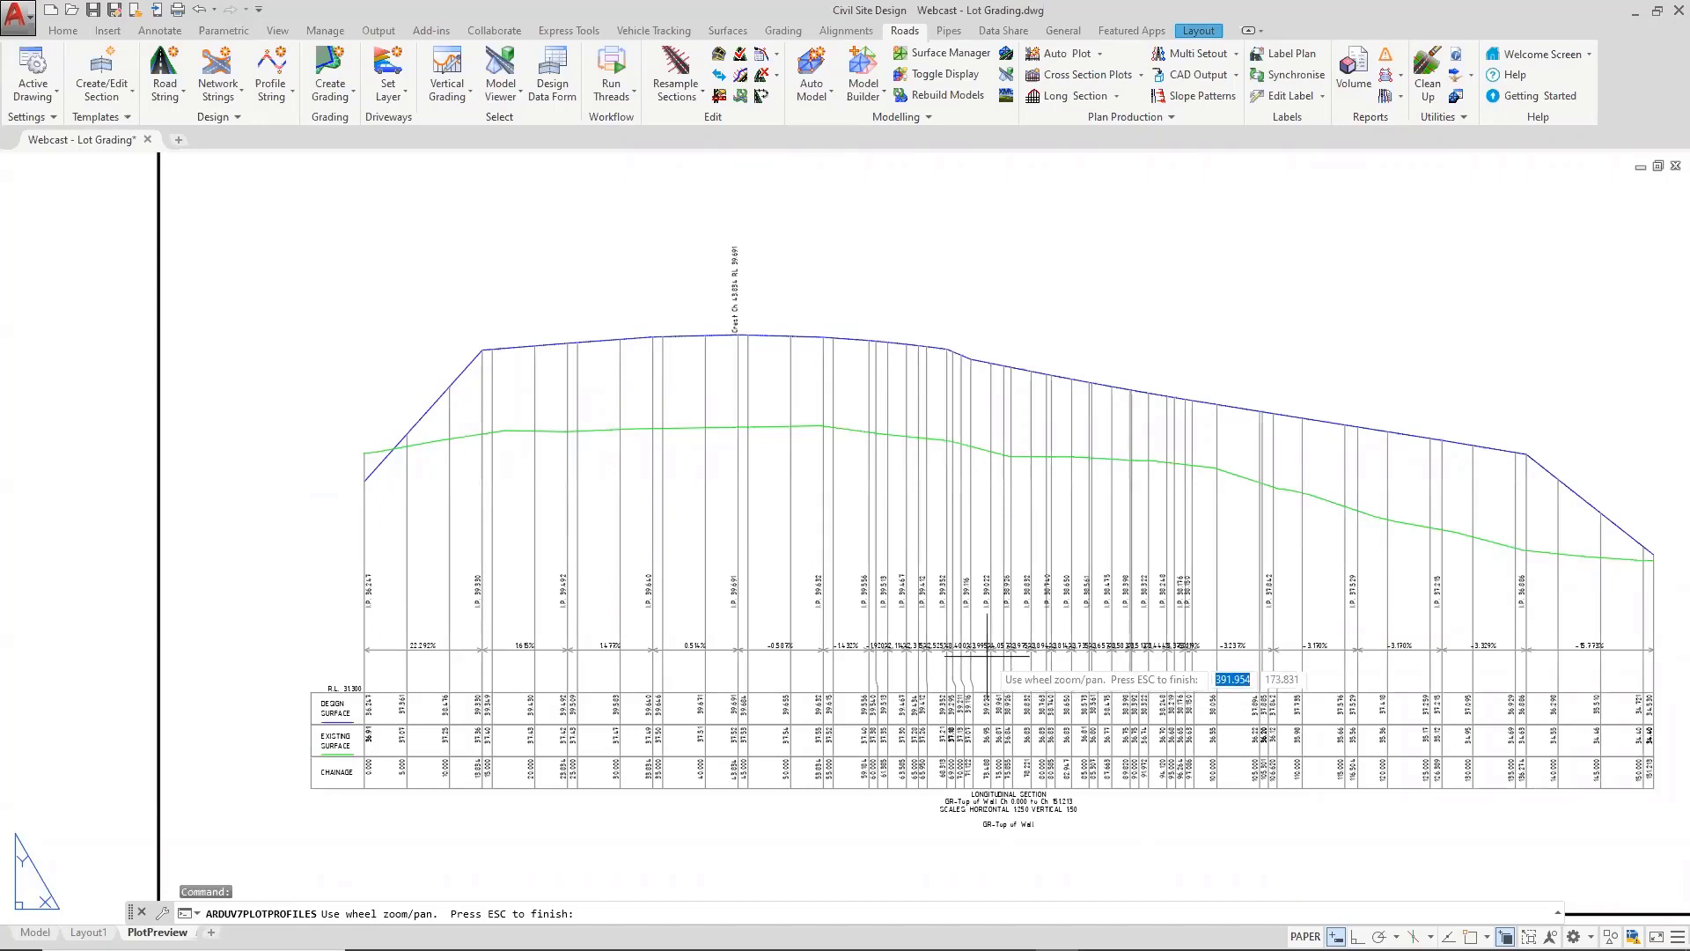
key(Escape)
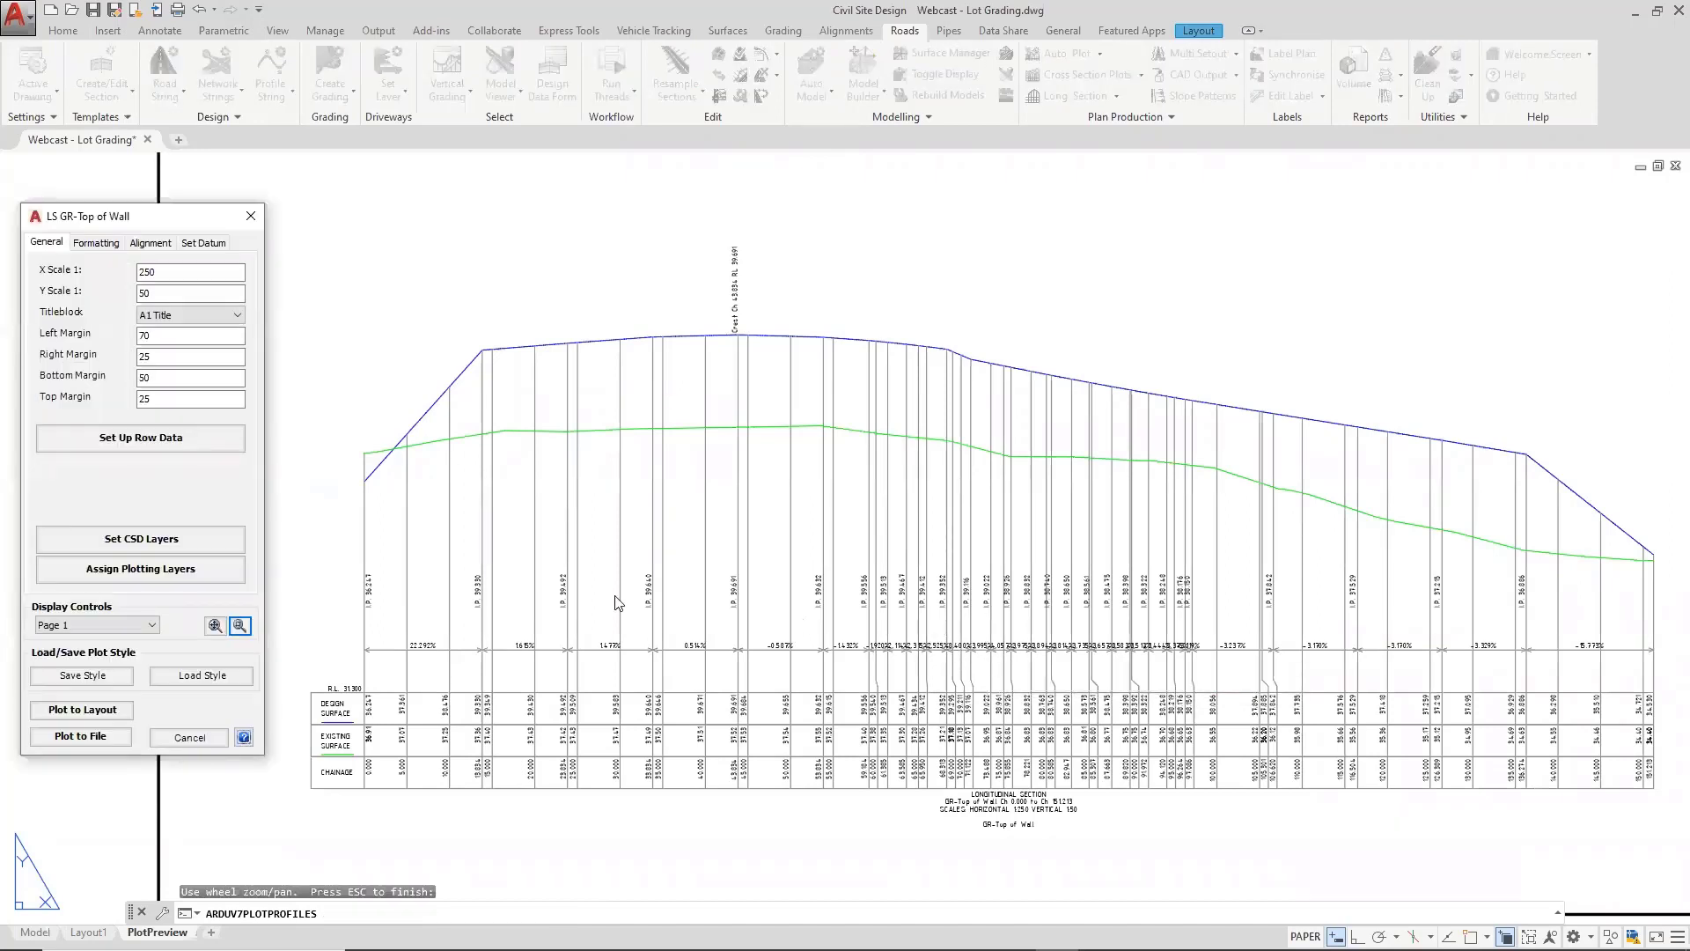
Edit the design vertical grading band so its heading reads "Top Wall" with an empty second heading line
click(162, 455)
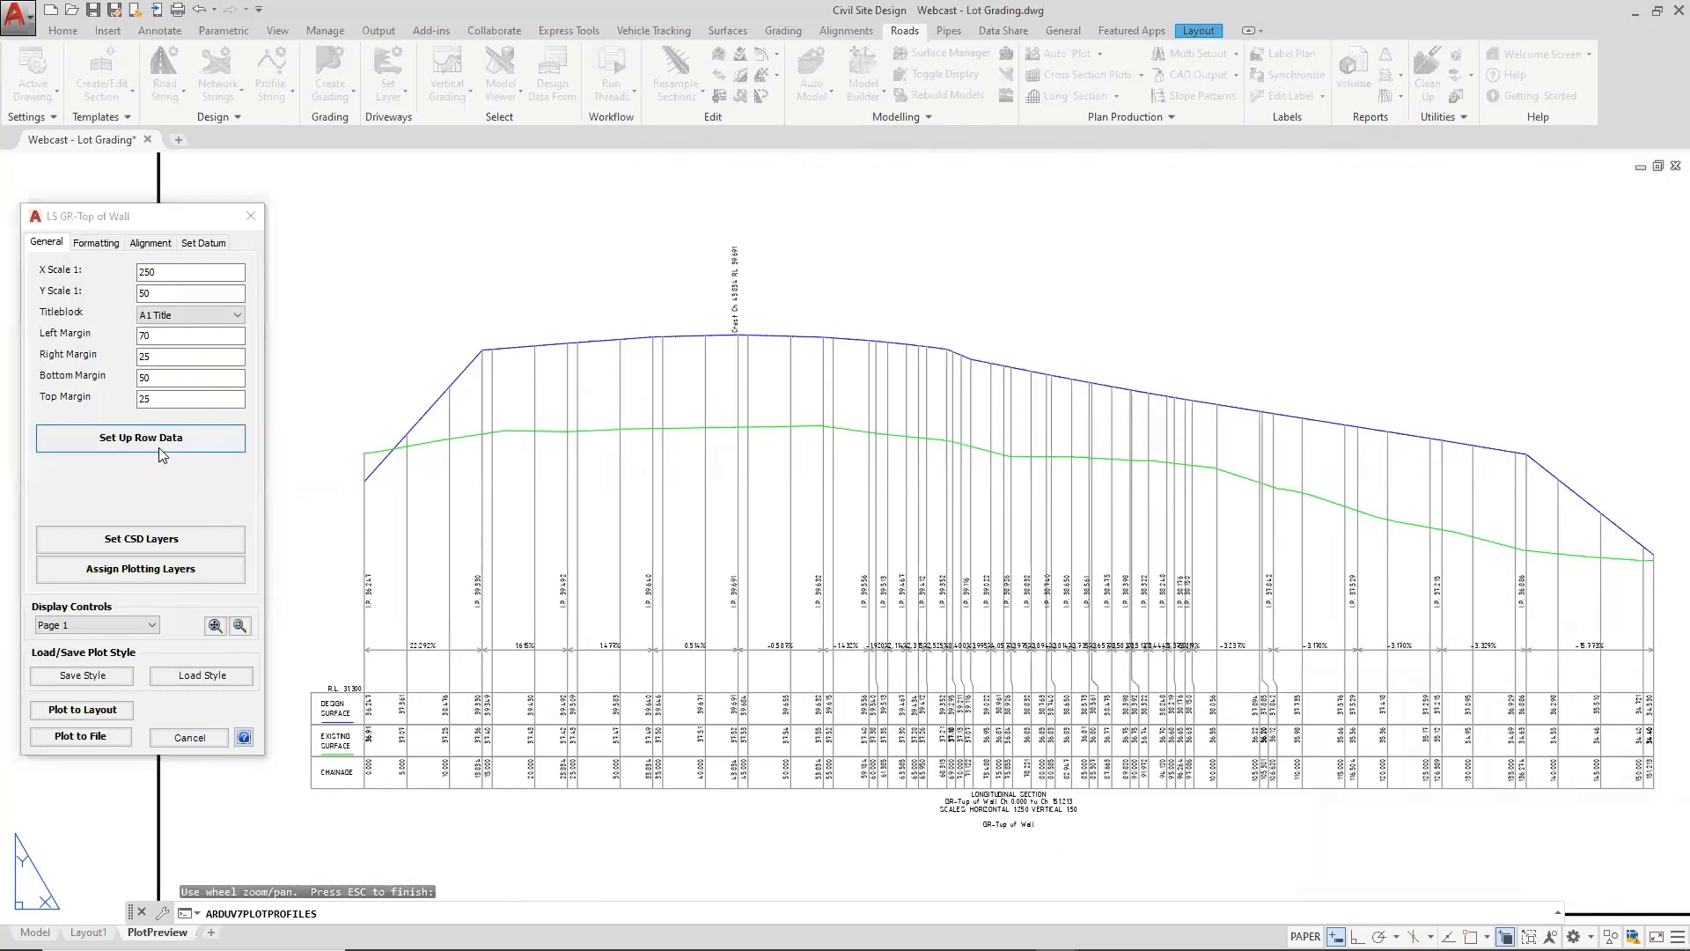
click(1216, 357)
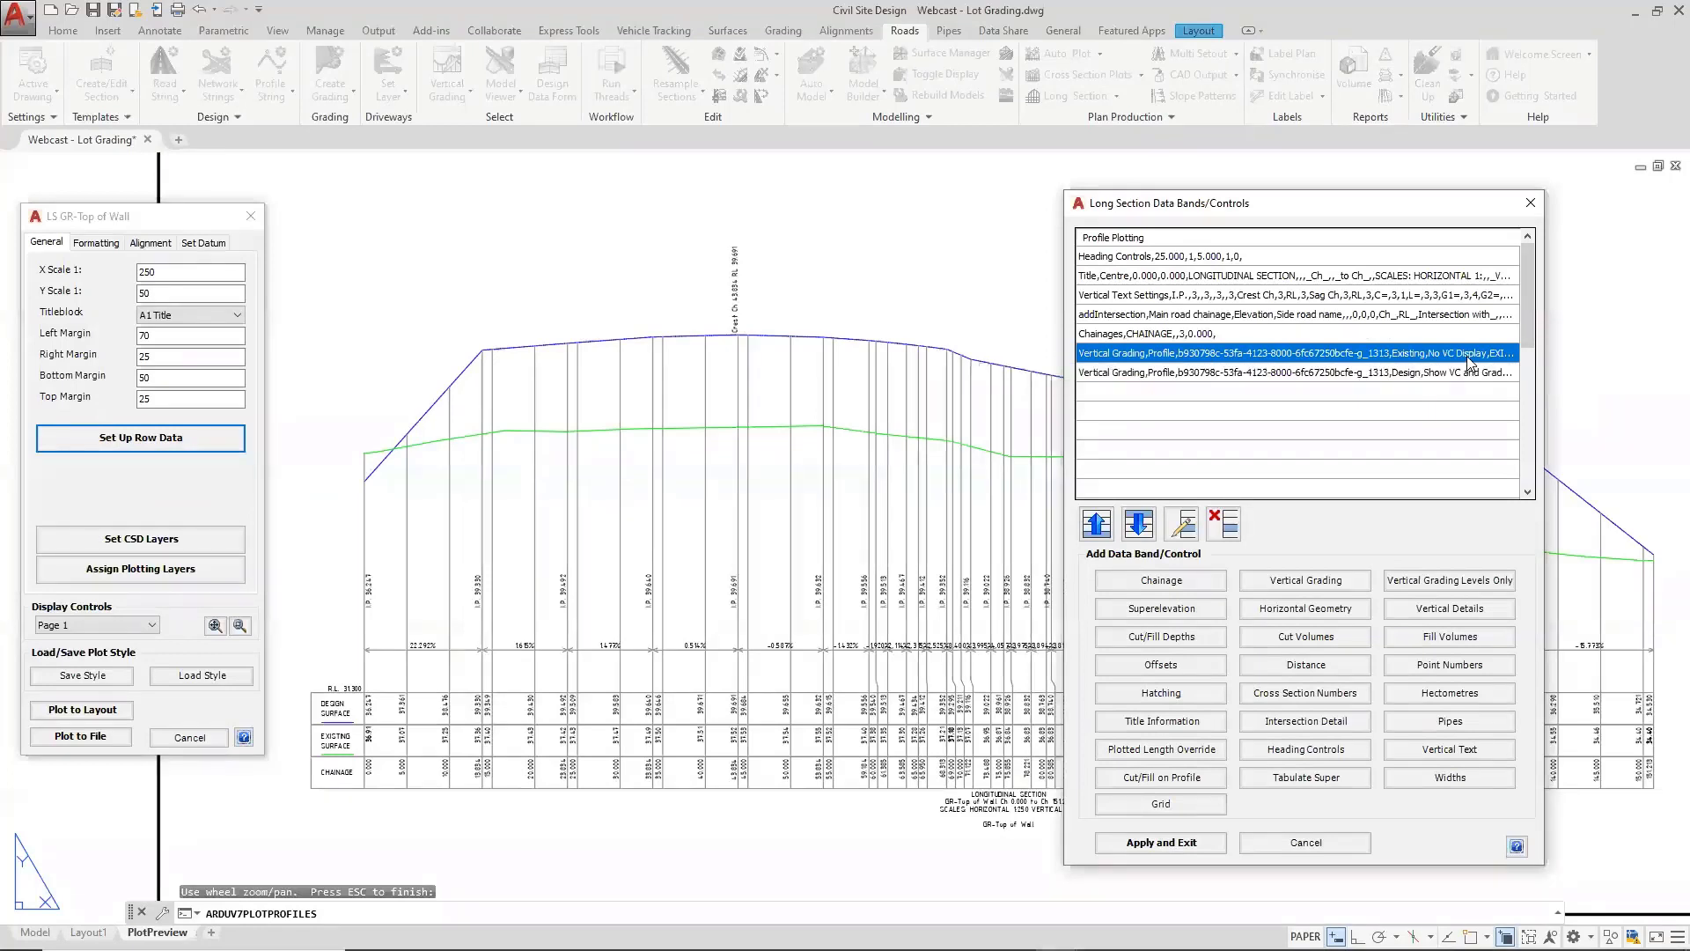
click(1428, 374)
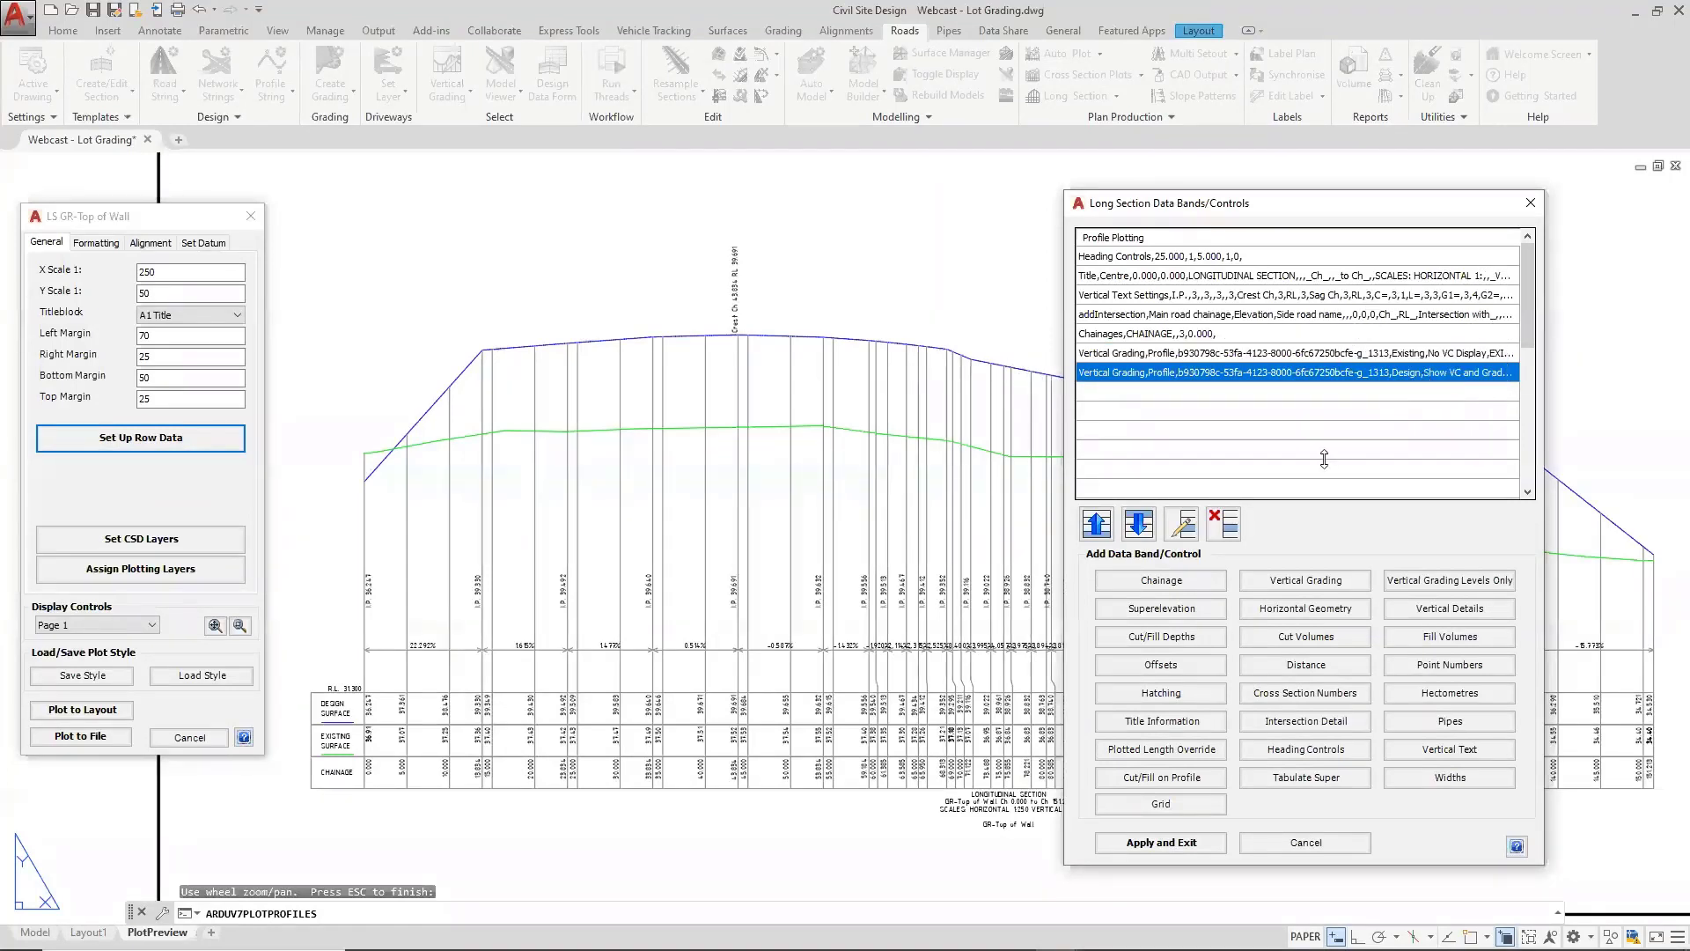
click(1181, 526)
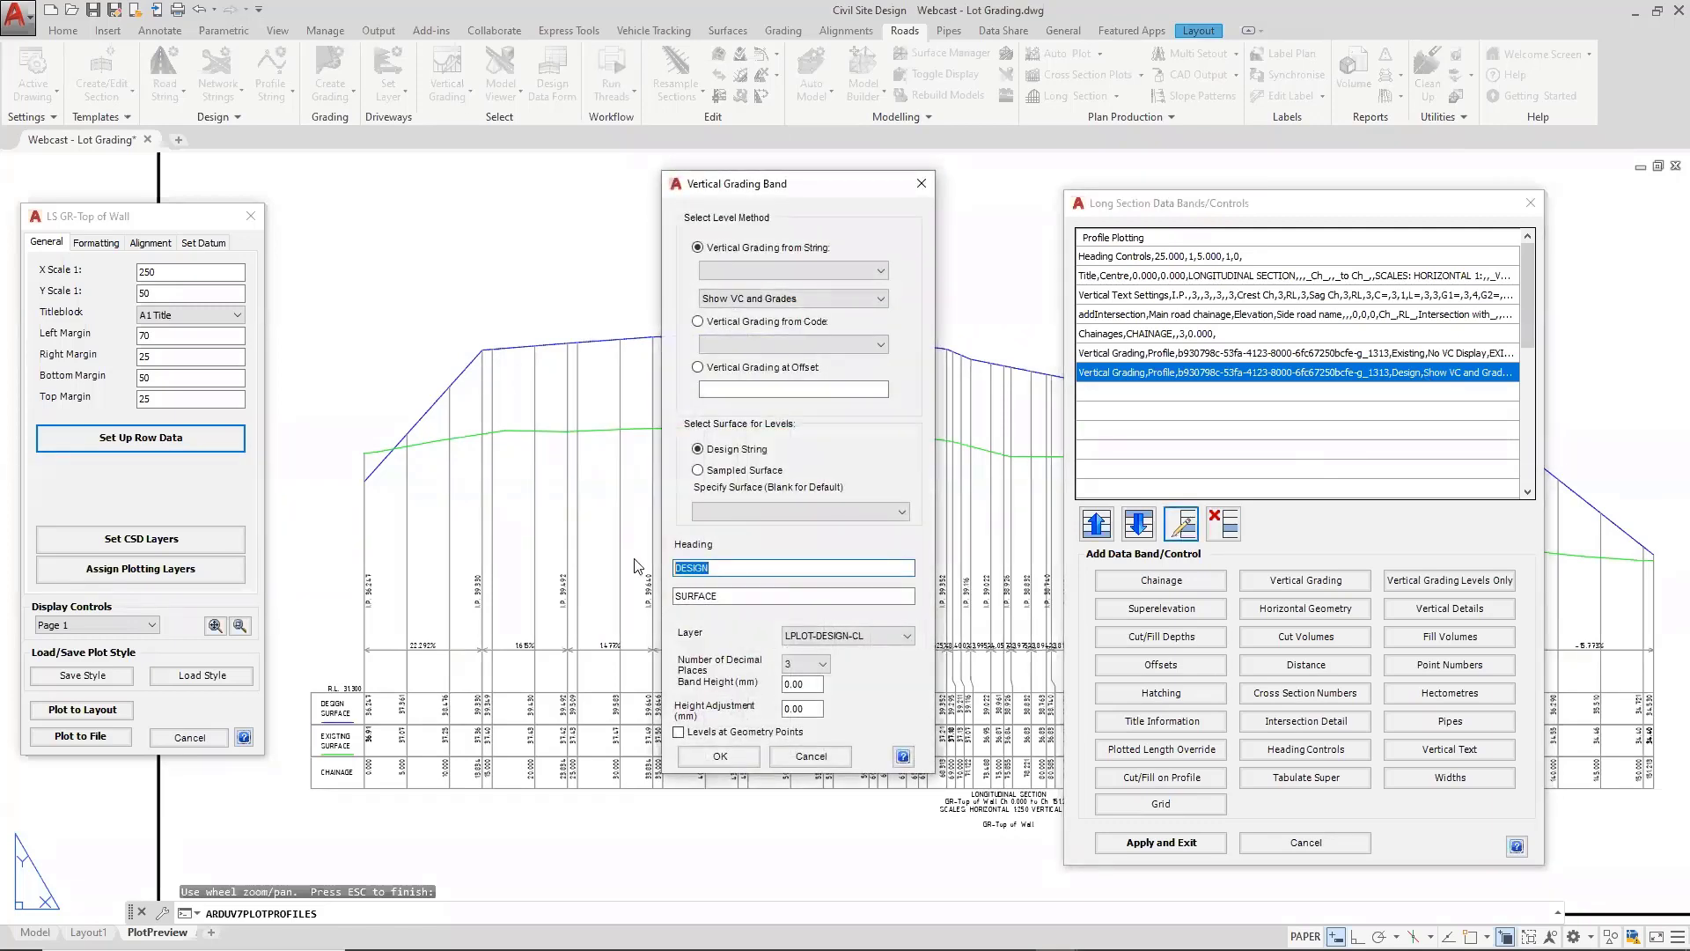
text(Top Wall)
double_click(702, 598)
key(BackSpace)
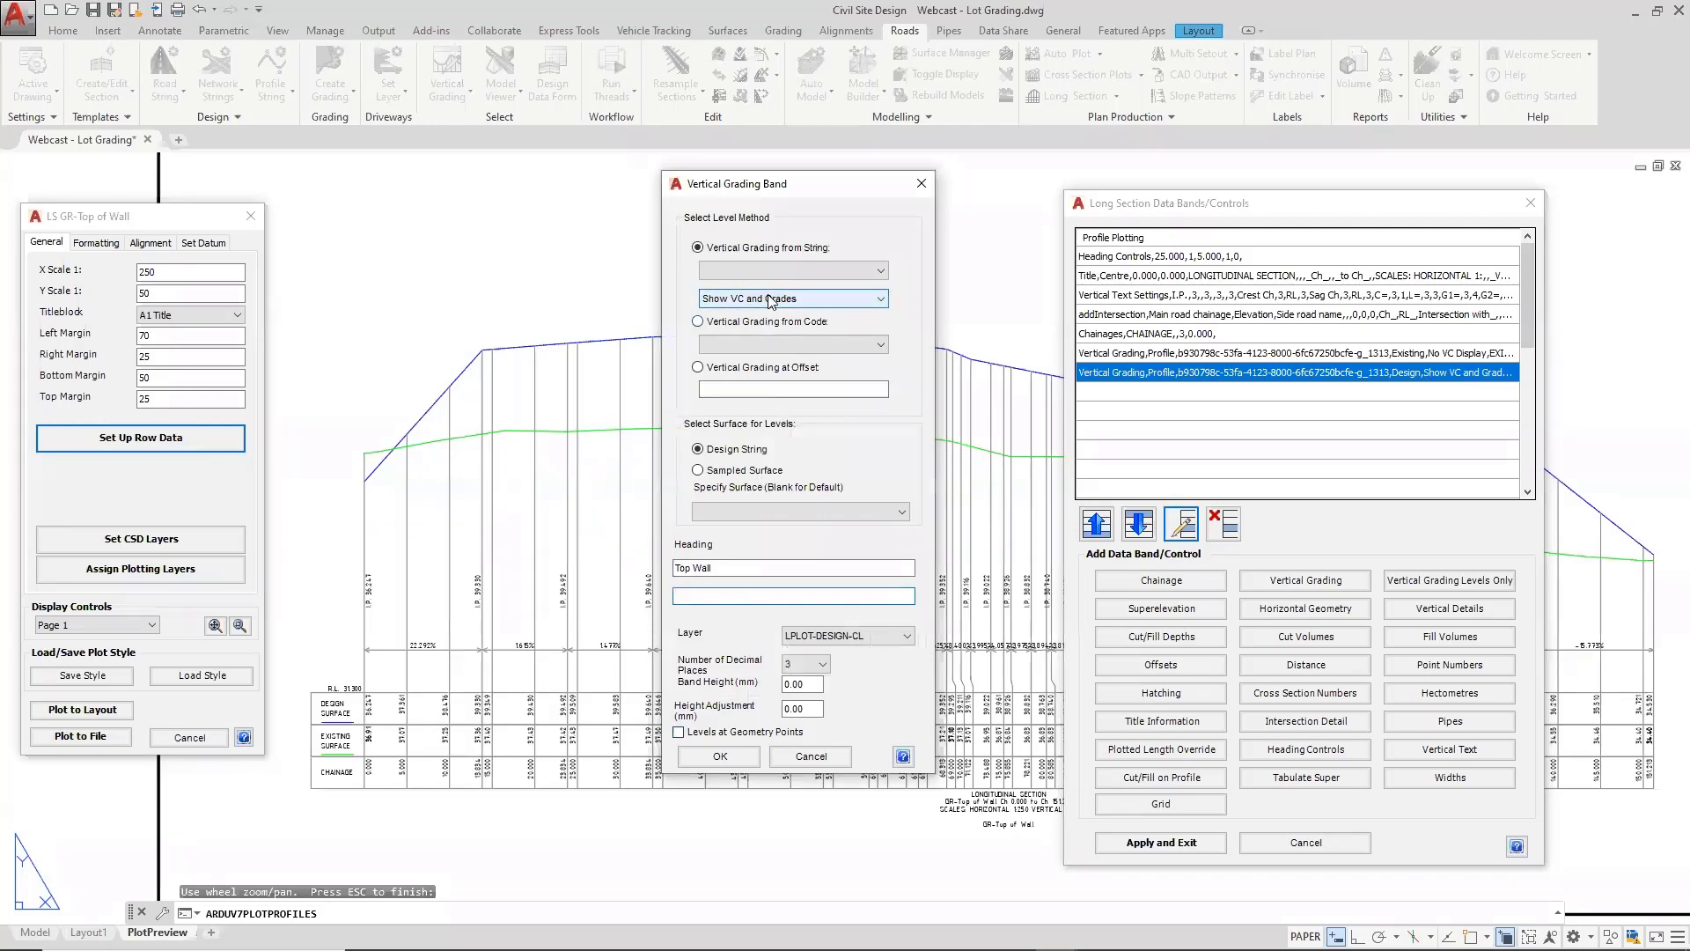
click(717, 757)
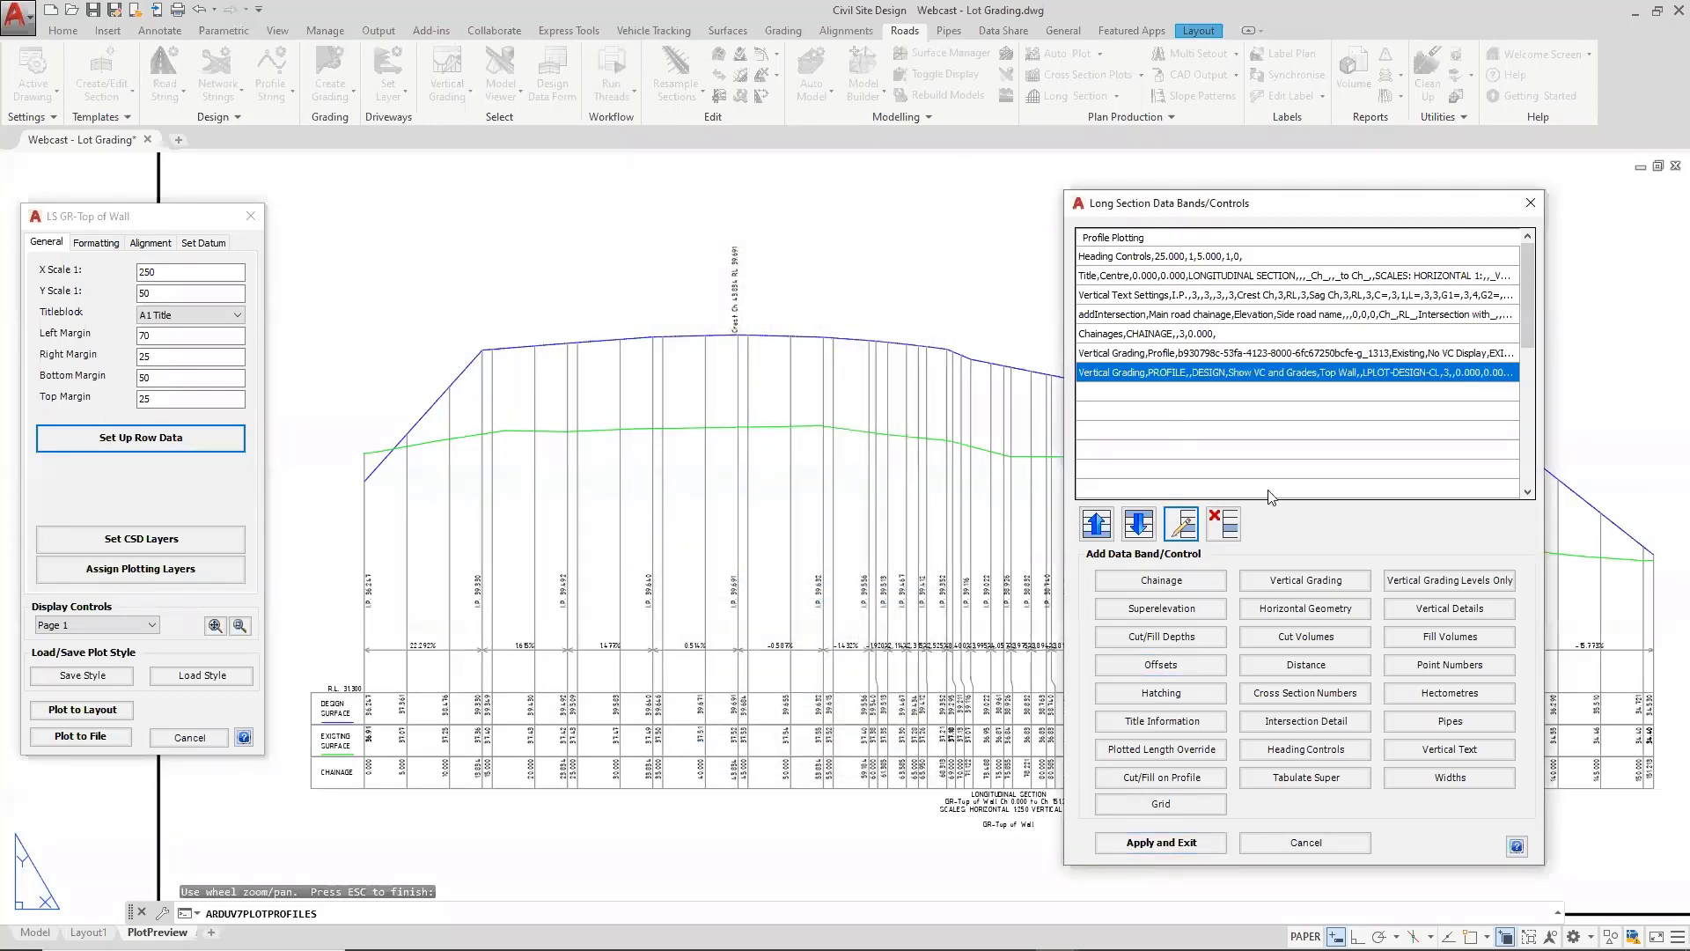
Add a vertical grading band from the GR-Bottom of Wall string, headed "Bottom of Wall", and update the long section display
click(1307, 581)
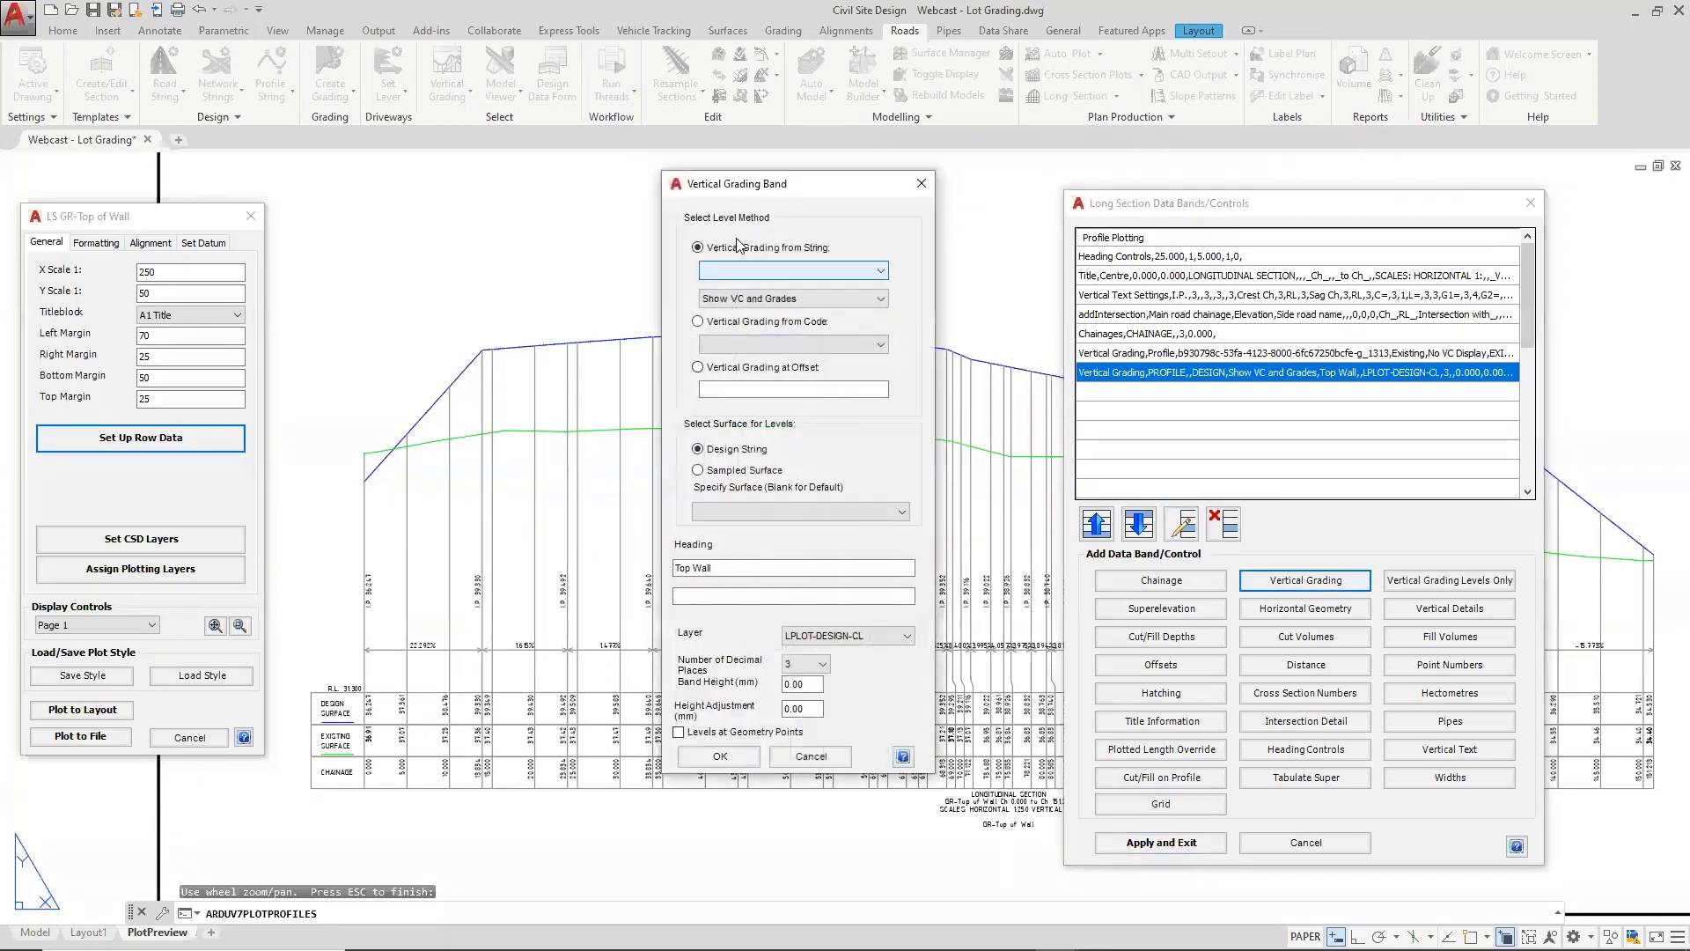
click(815, 270)
scroll(793, 398, down, 2)
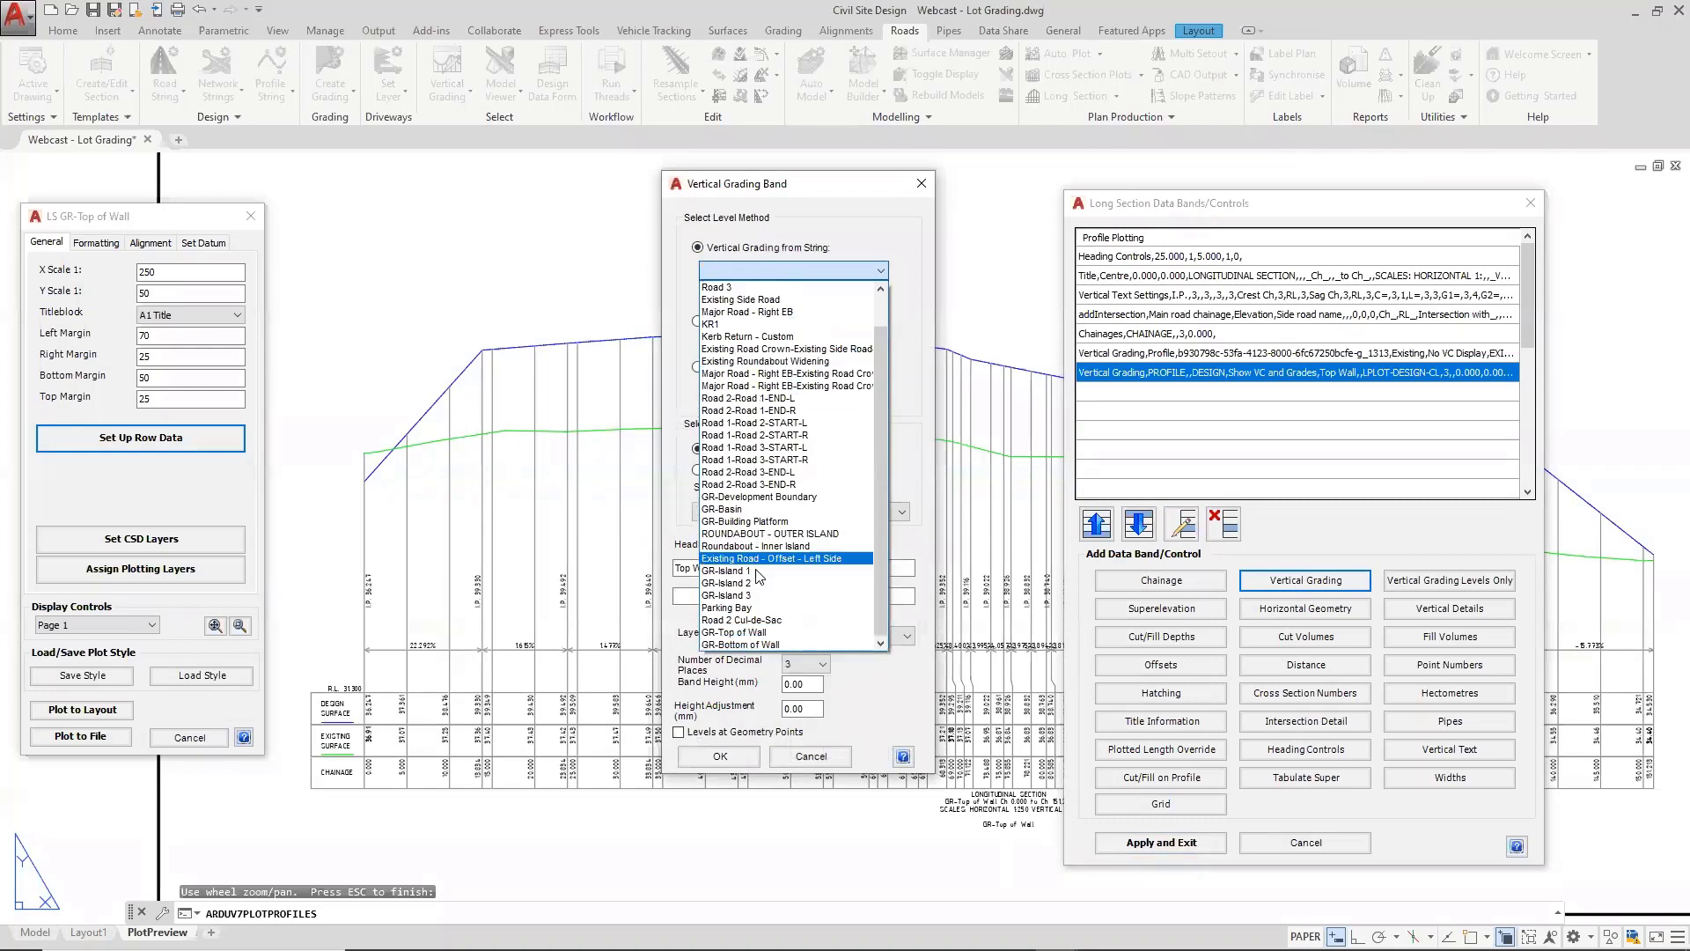
click(756, 643)
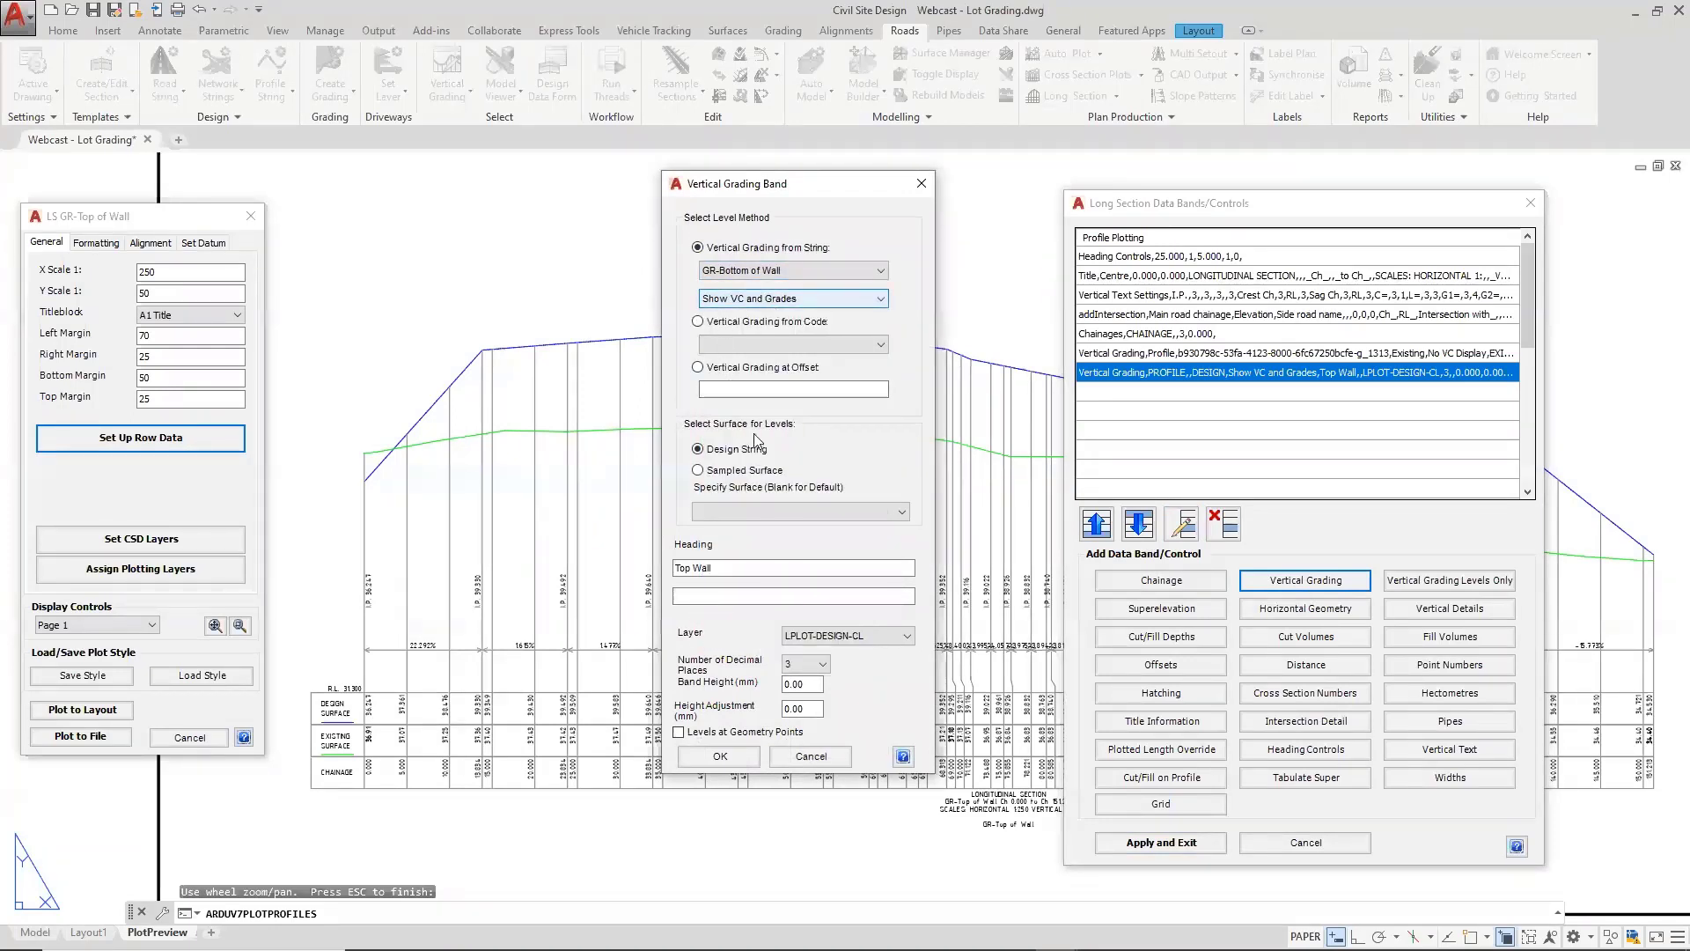
double_click(682, 569)
text(B)
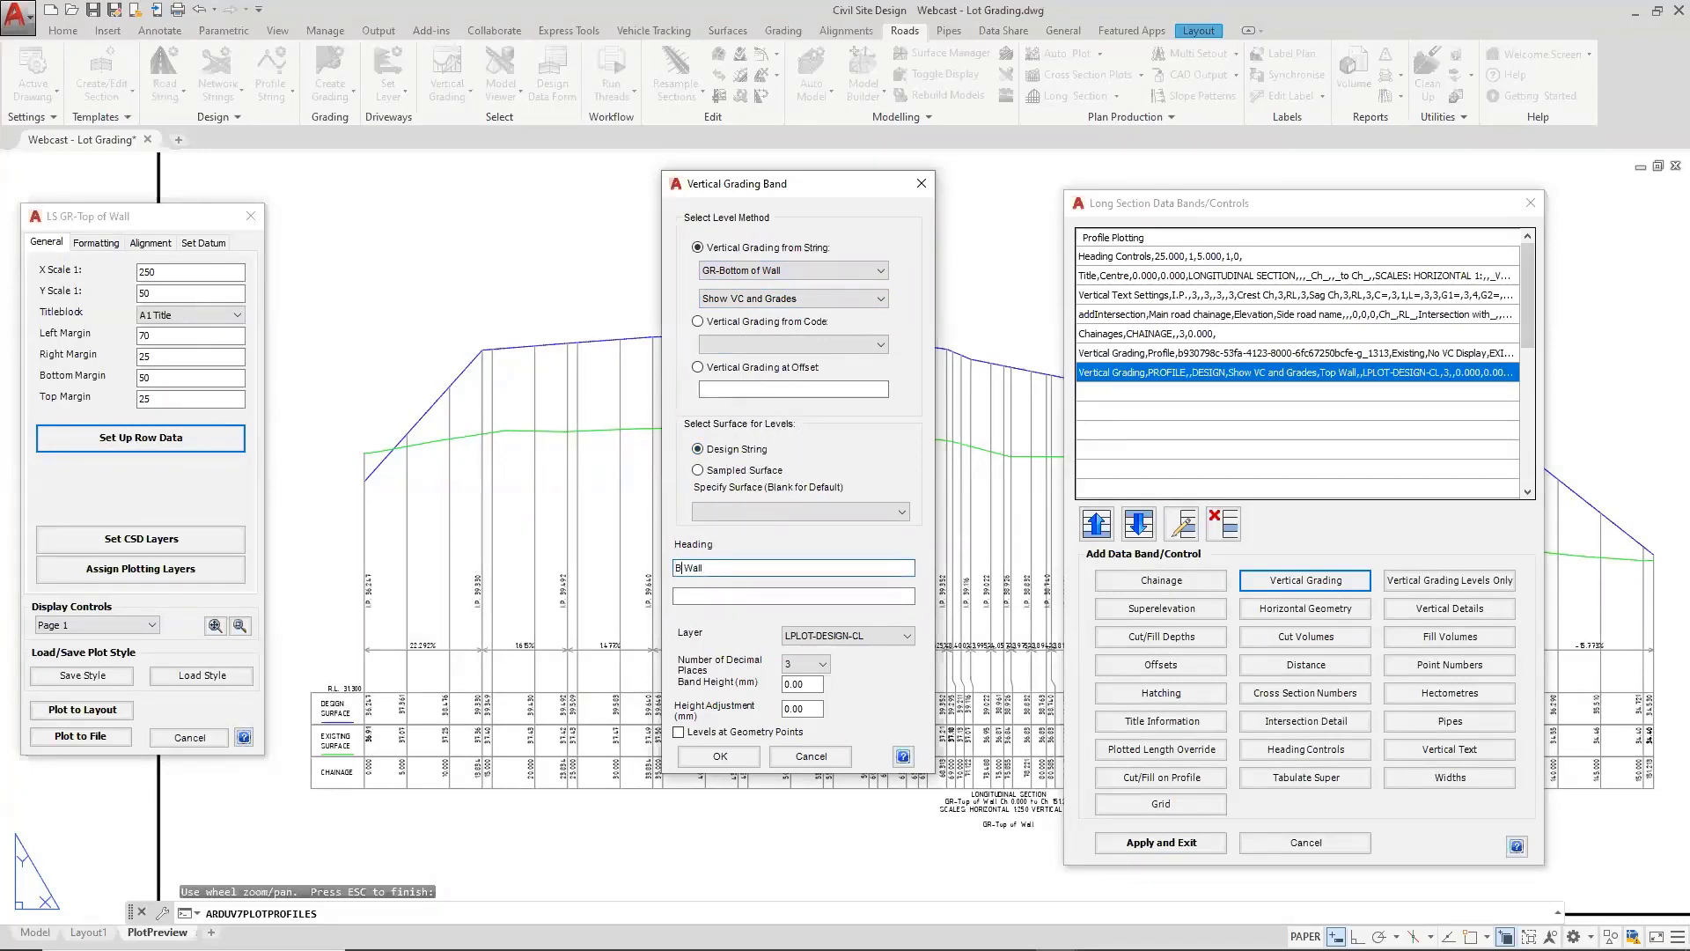
text(ottom of)
click(720, 757)
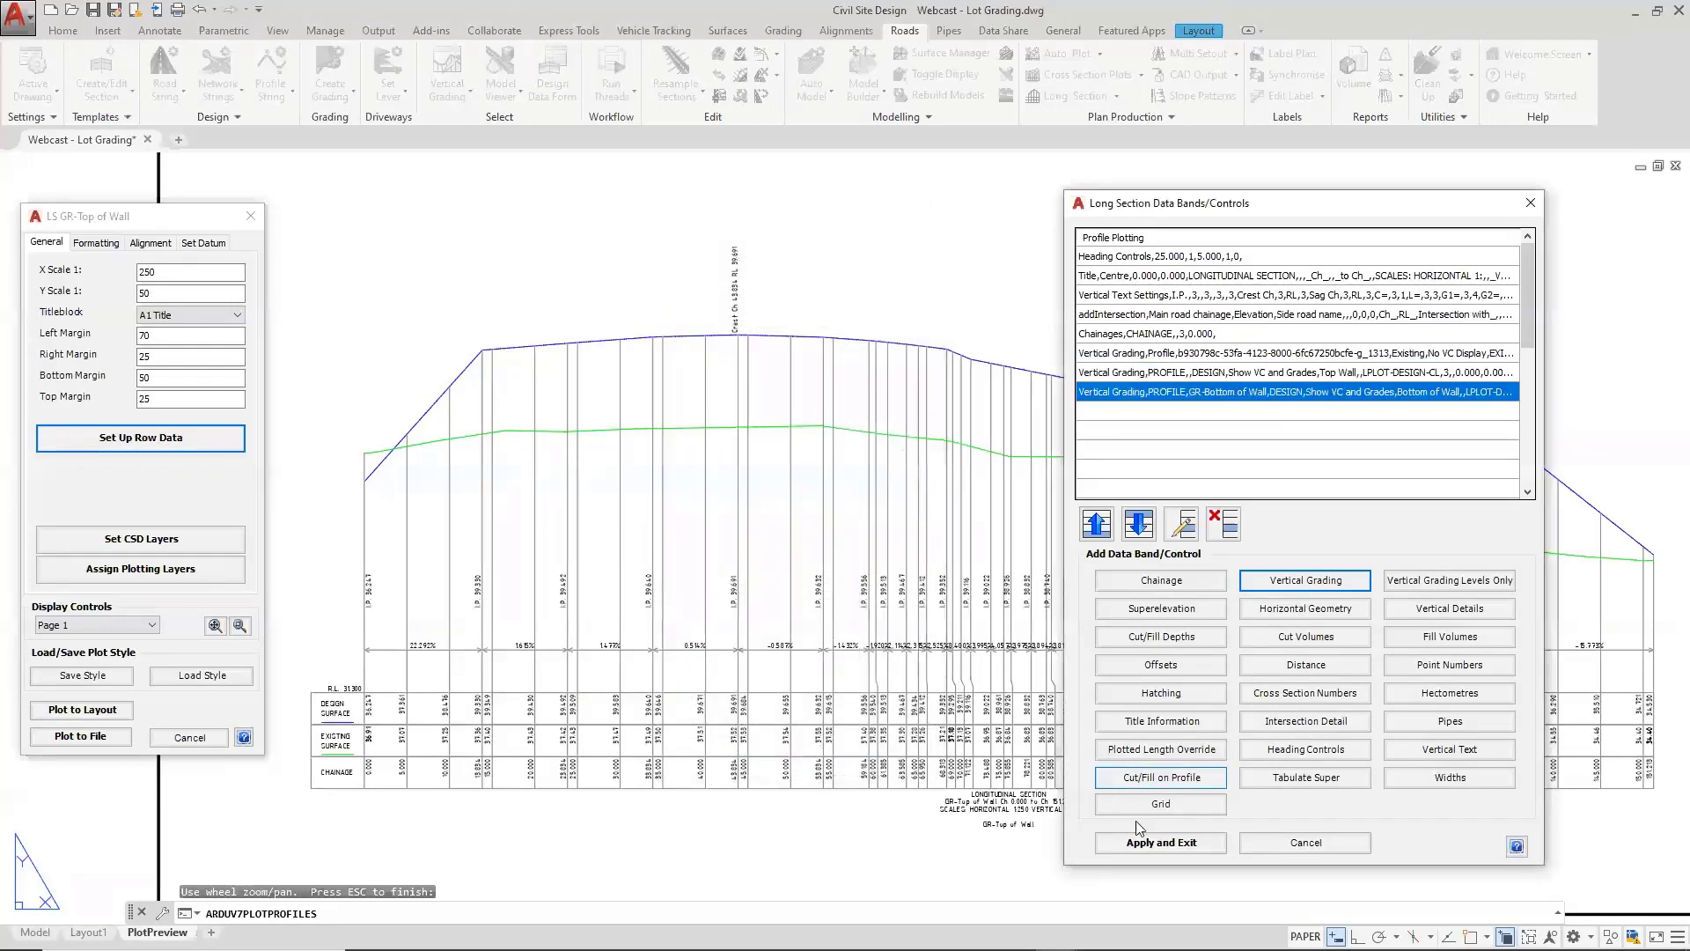
click(1143, 843)
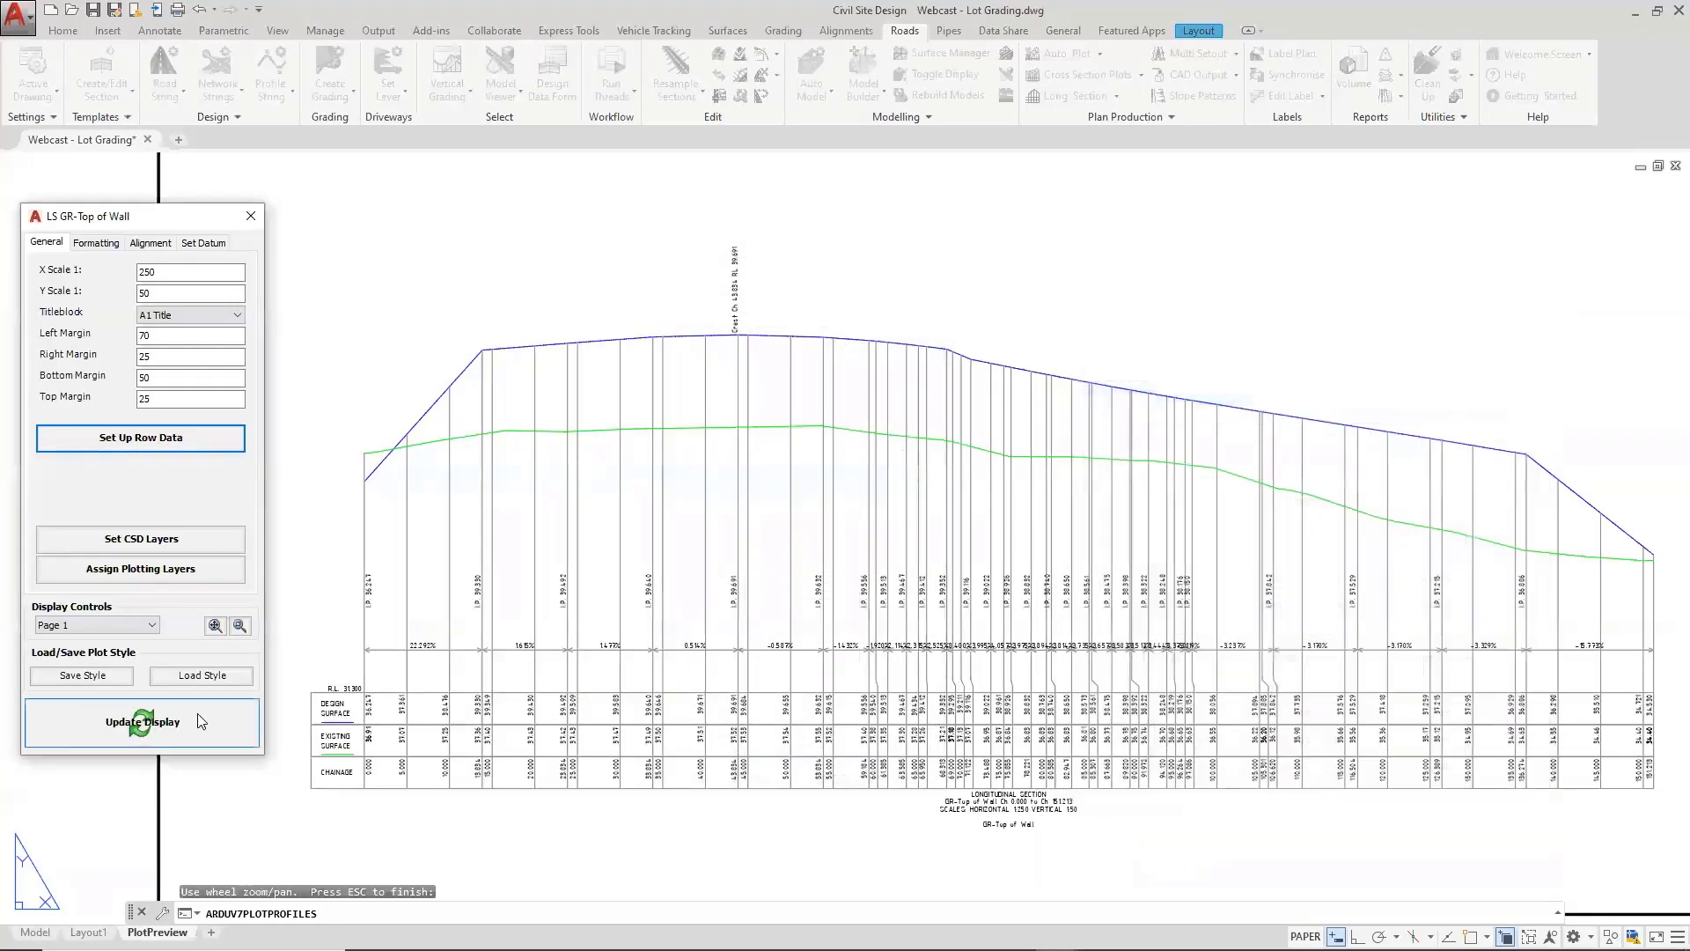
click(168, 518)
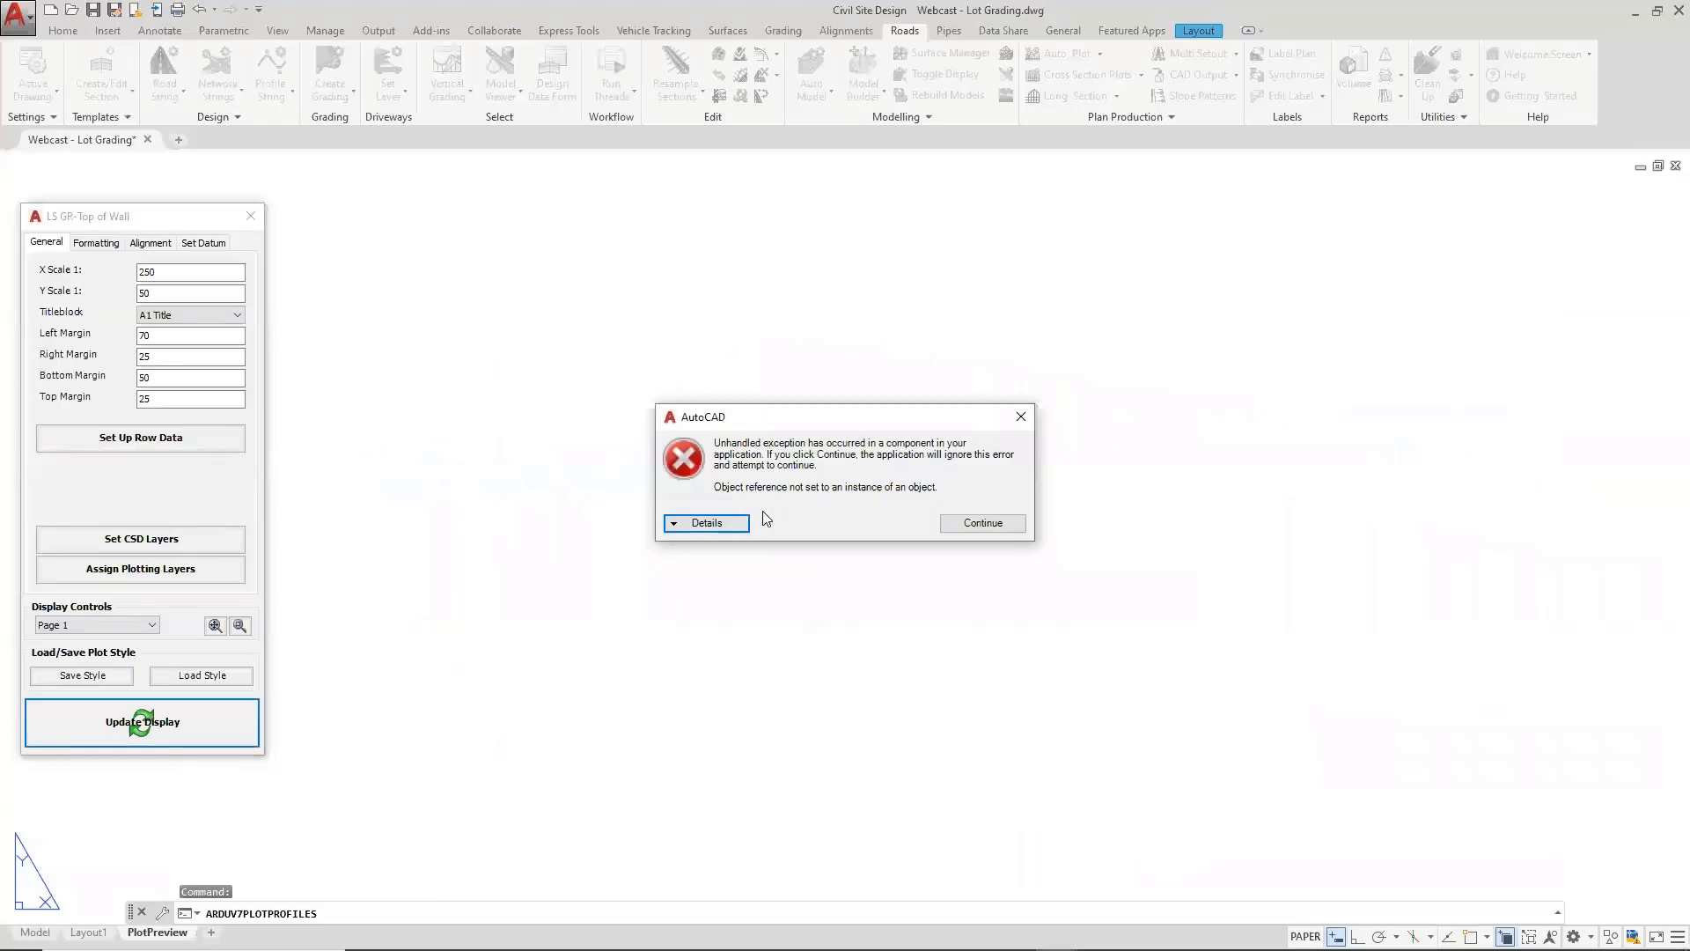
click(998, 526)
Set the Bottom of Wall grading band to No VC Display, apply it and update the long section display
click(163, 440)
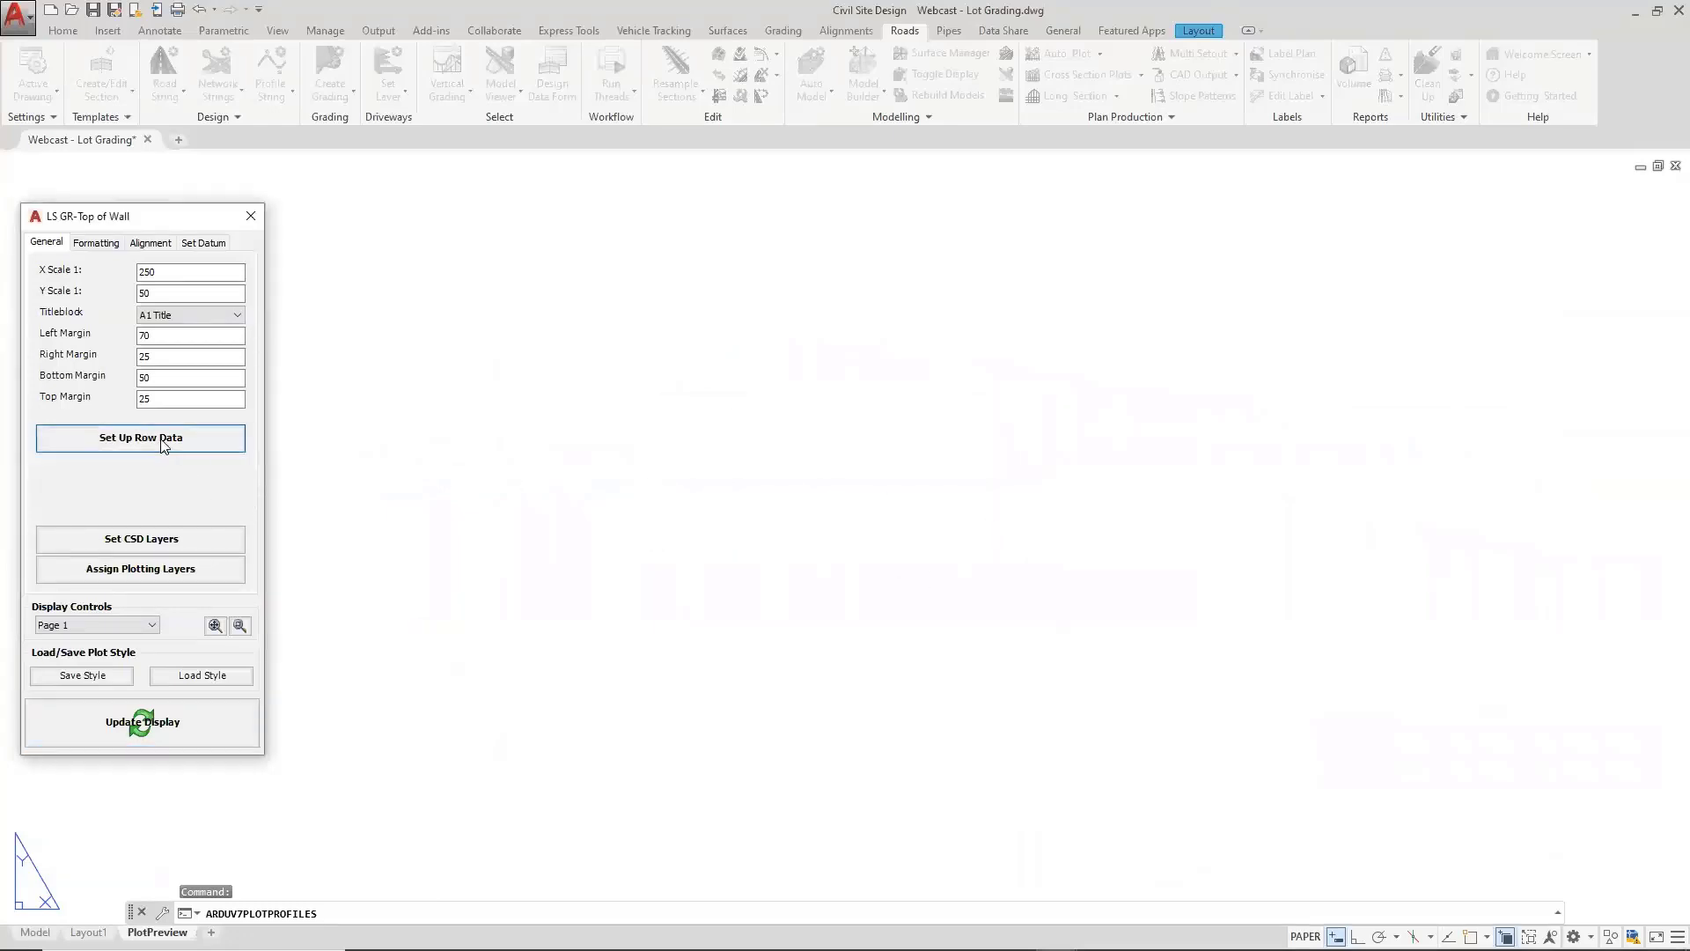
click(1180, 528)
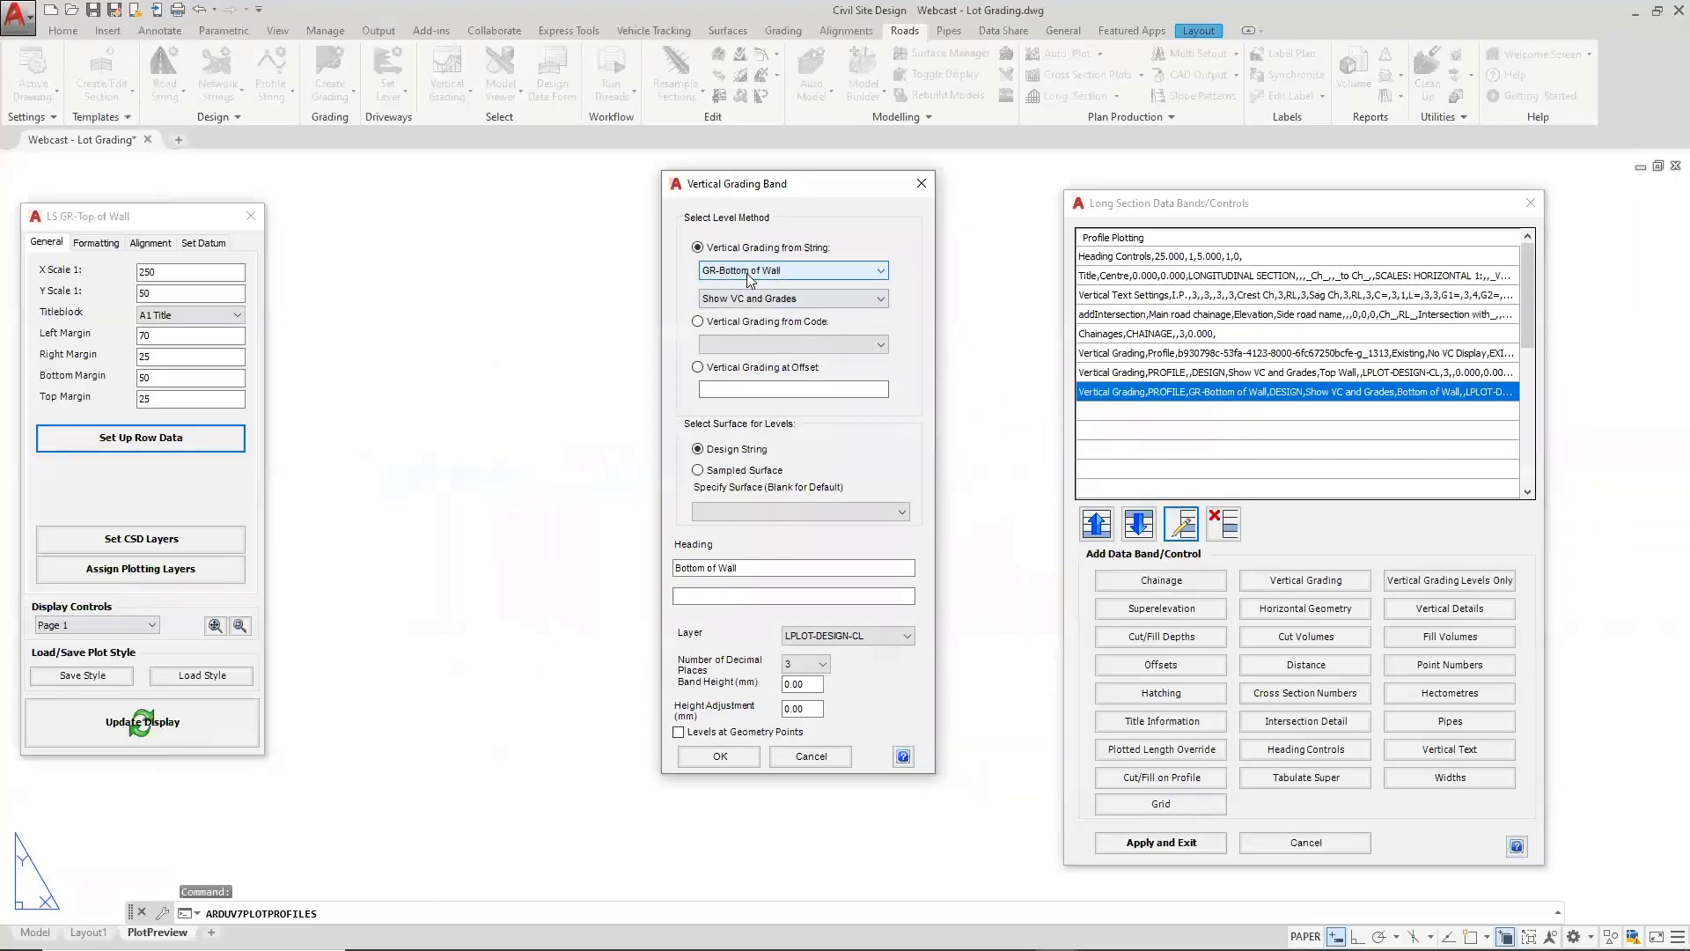
click(749, 296)
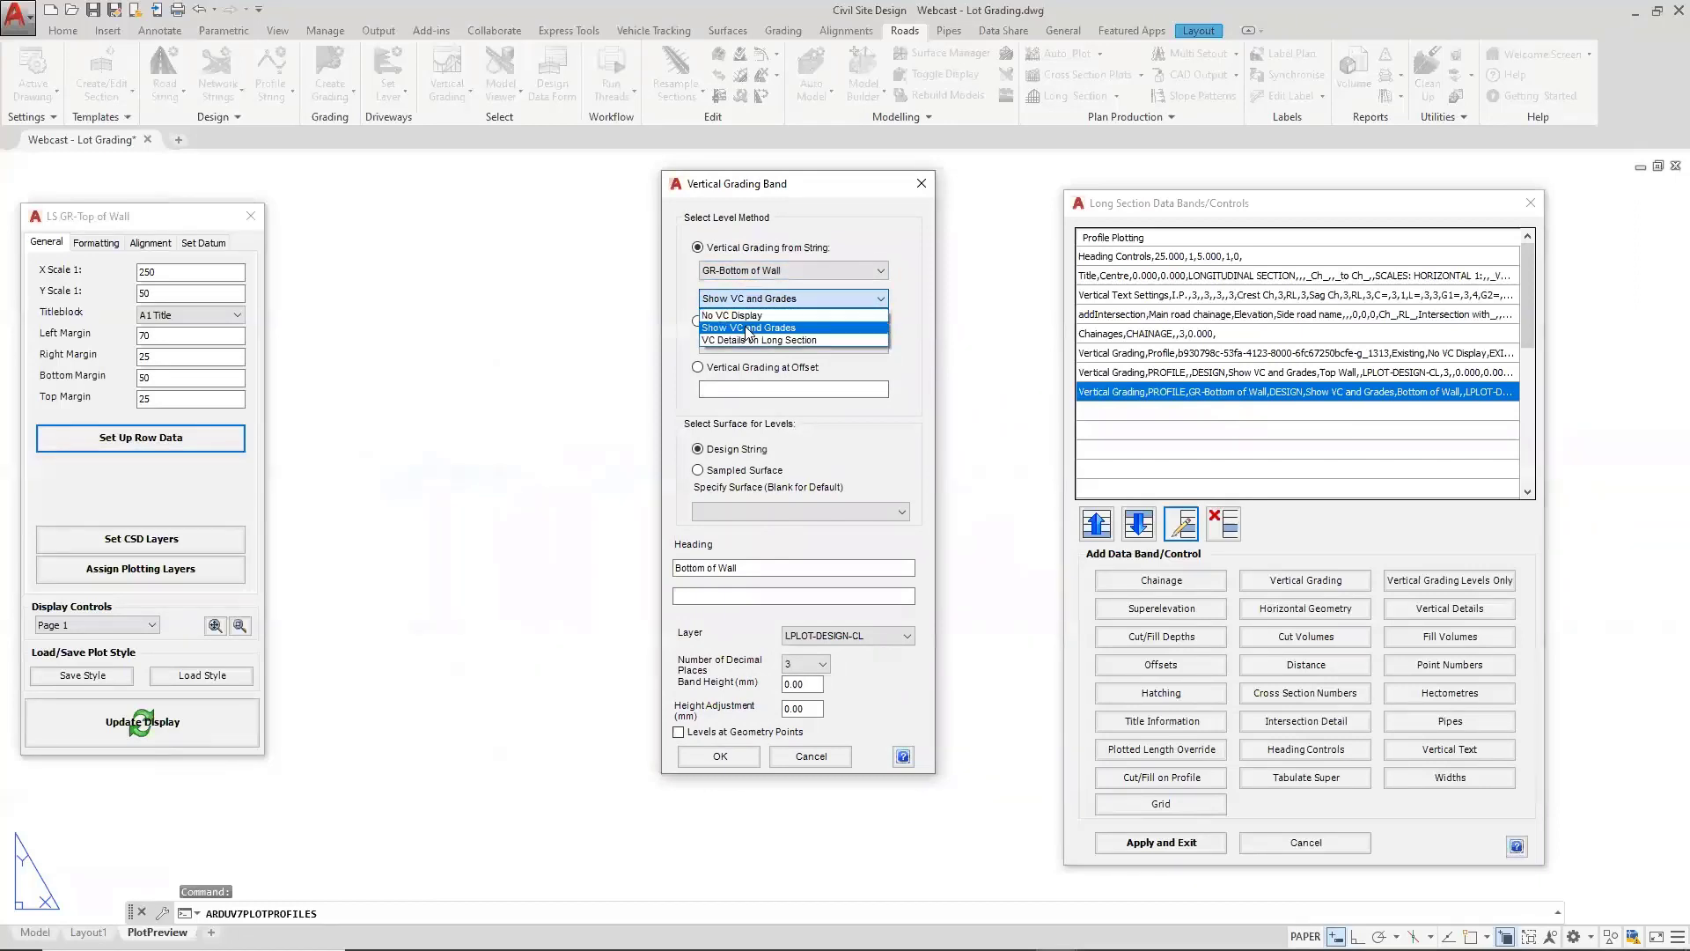
click(747, 332)
click(749, 298)
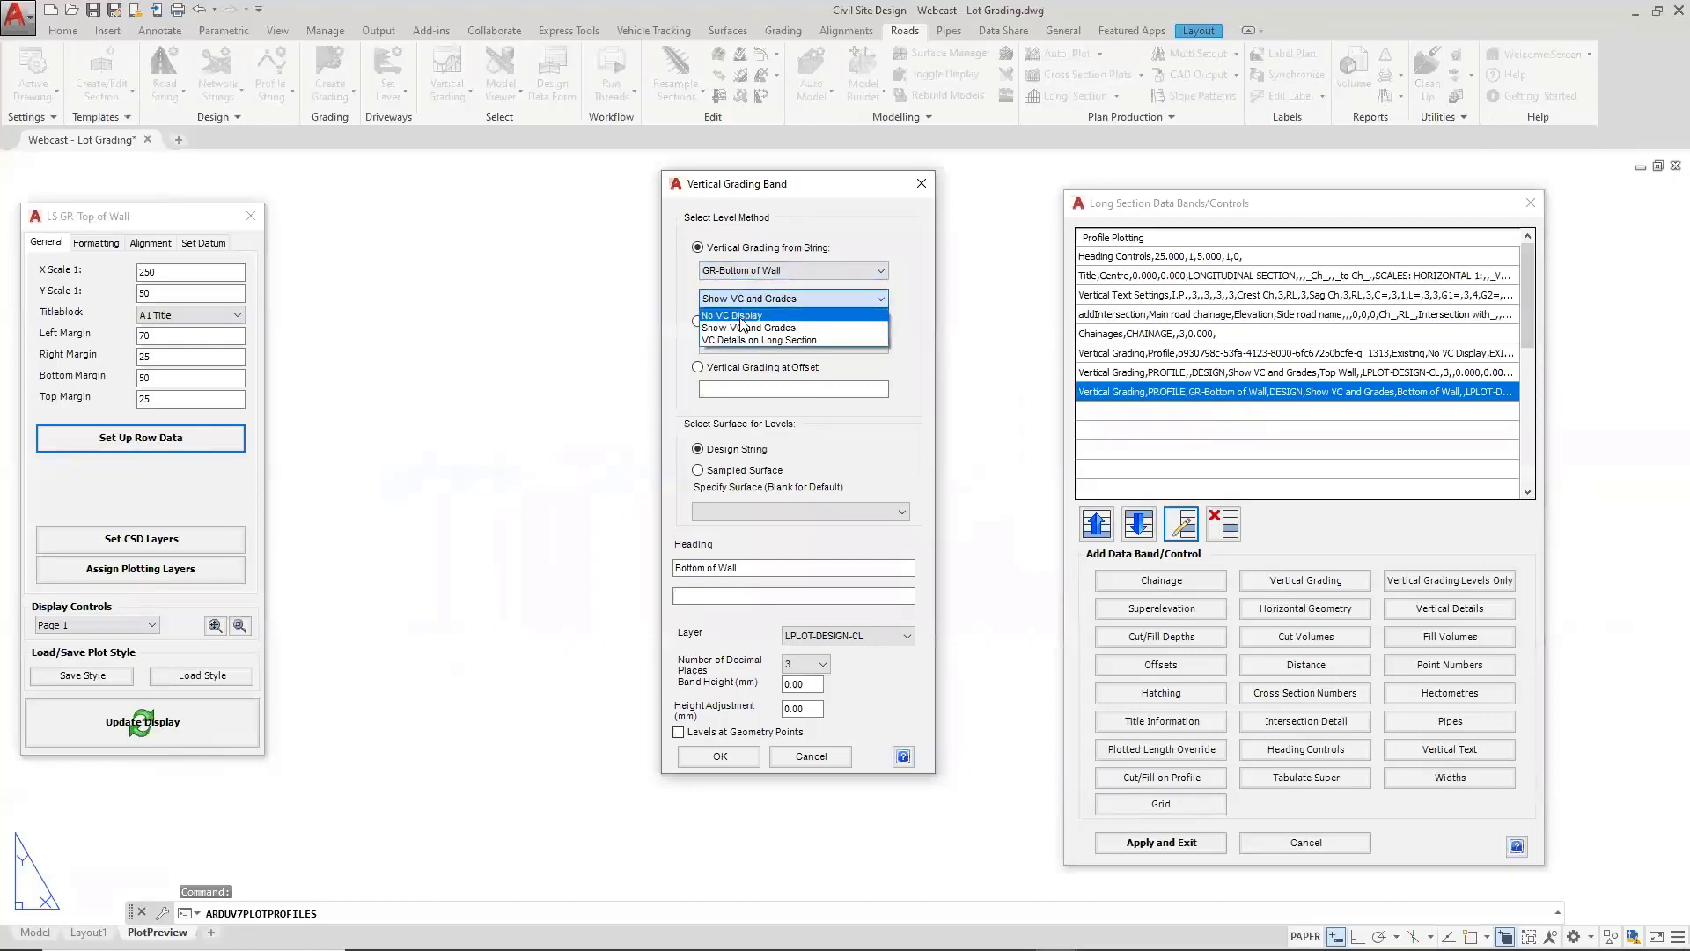
click(742, 324)
click(720, 756)
click(1146, 845)
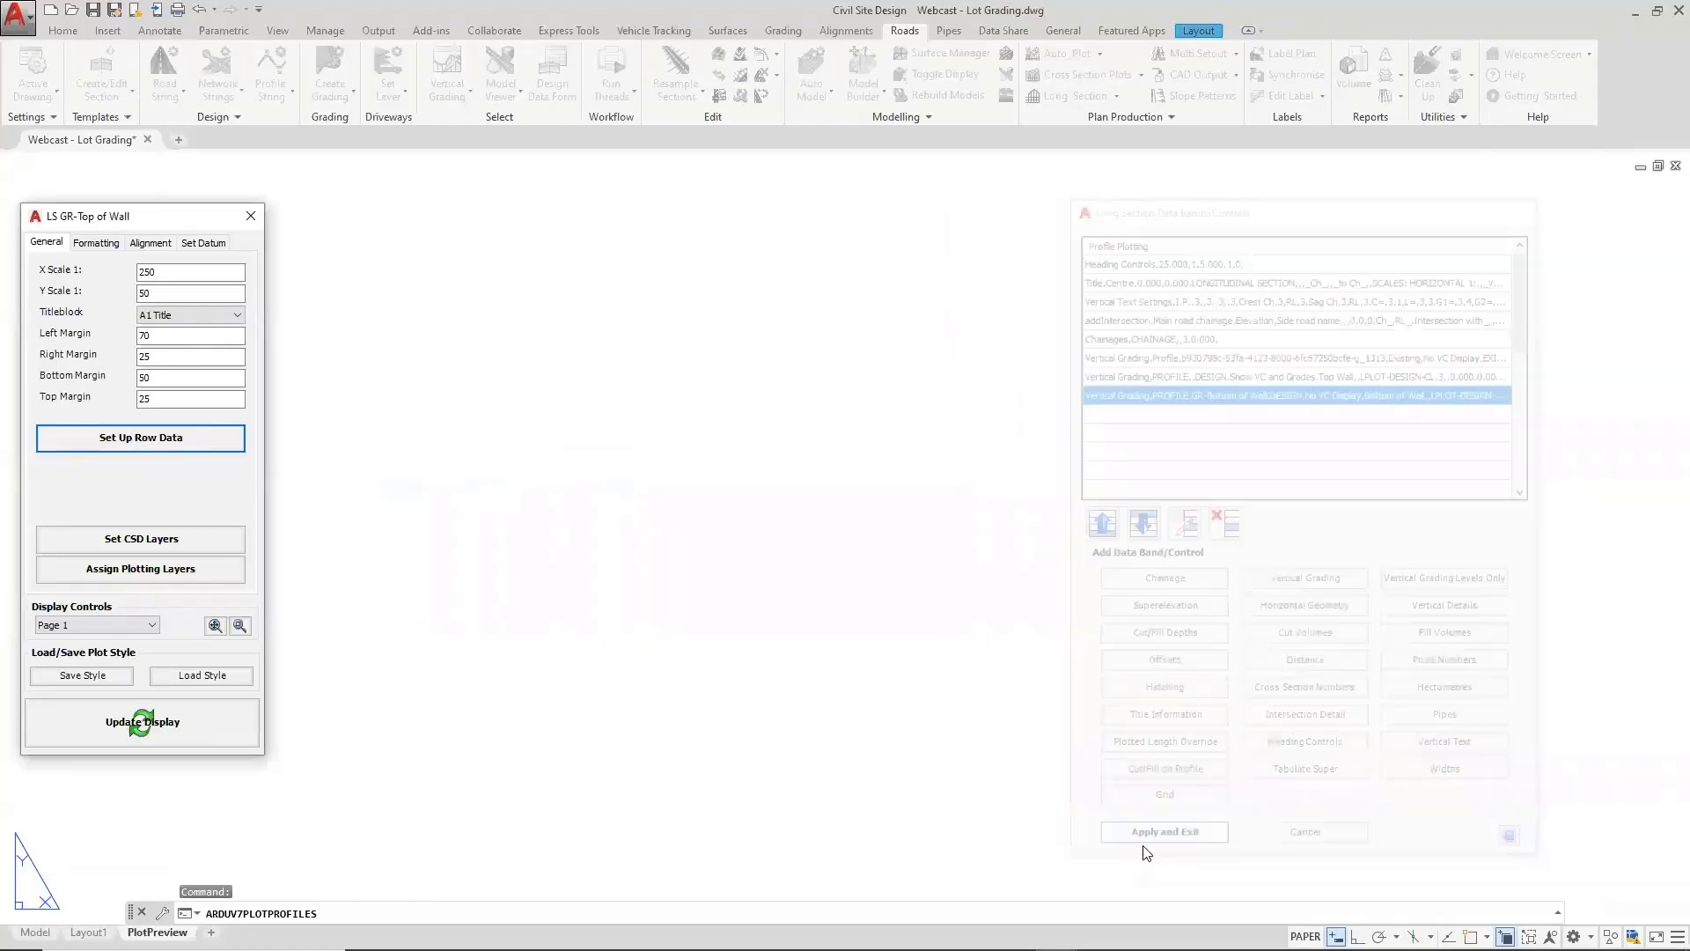
click(202, 722)
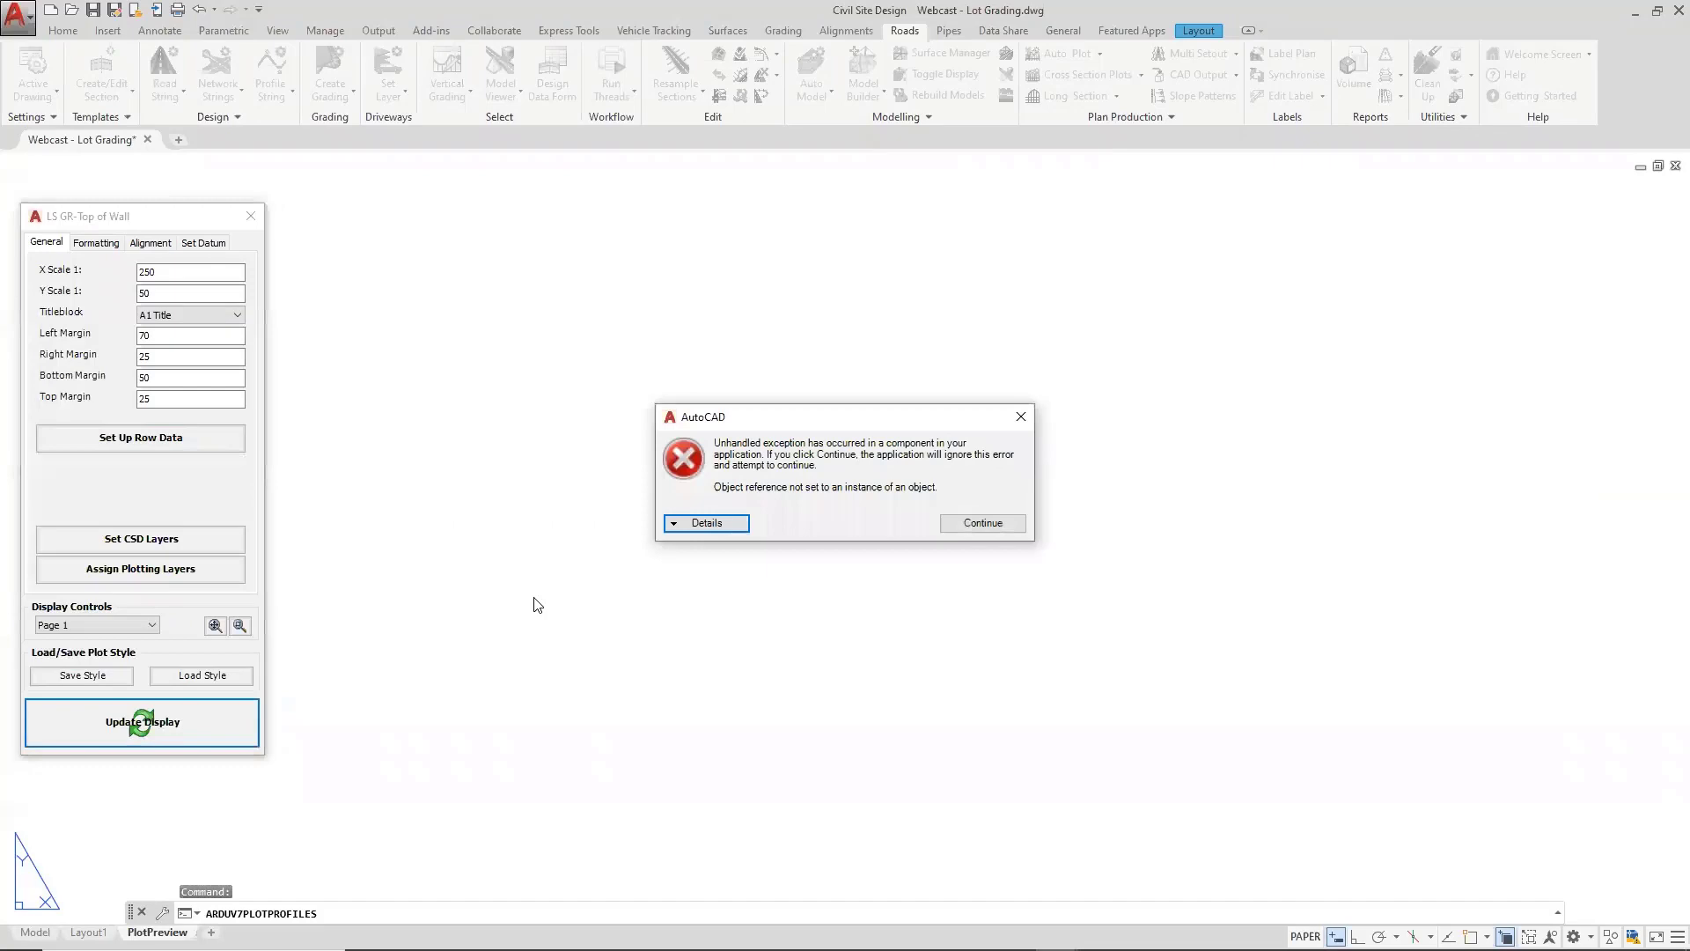
click(982, 523)
Assign the GR-Top of Wall string to the Top Wall grading band and apply the band changes to the long section
click(1243, 373)
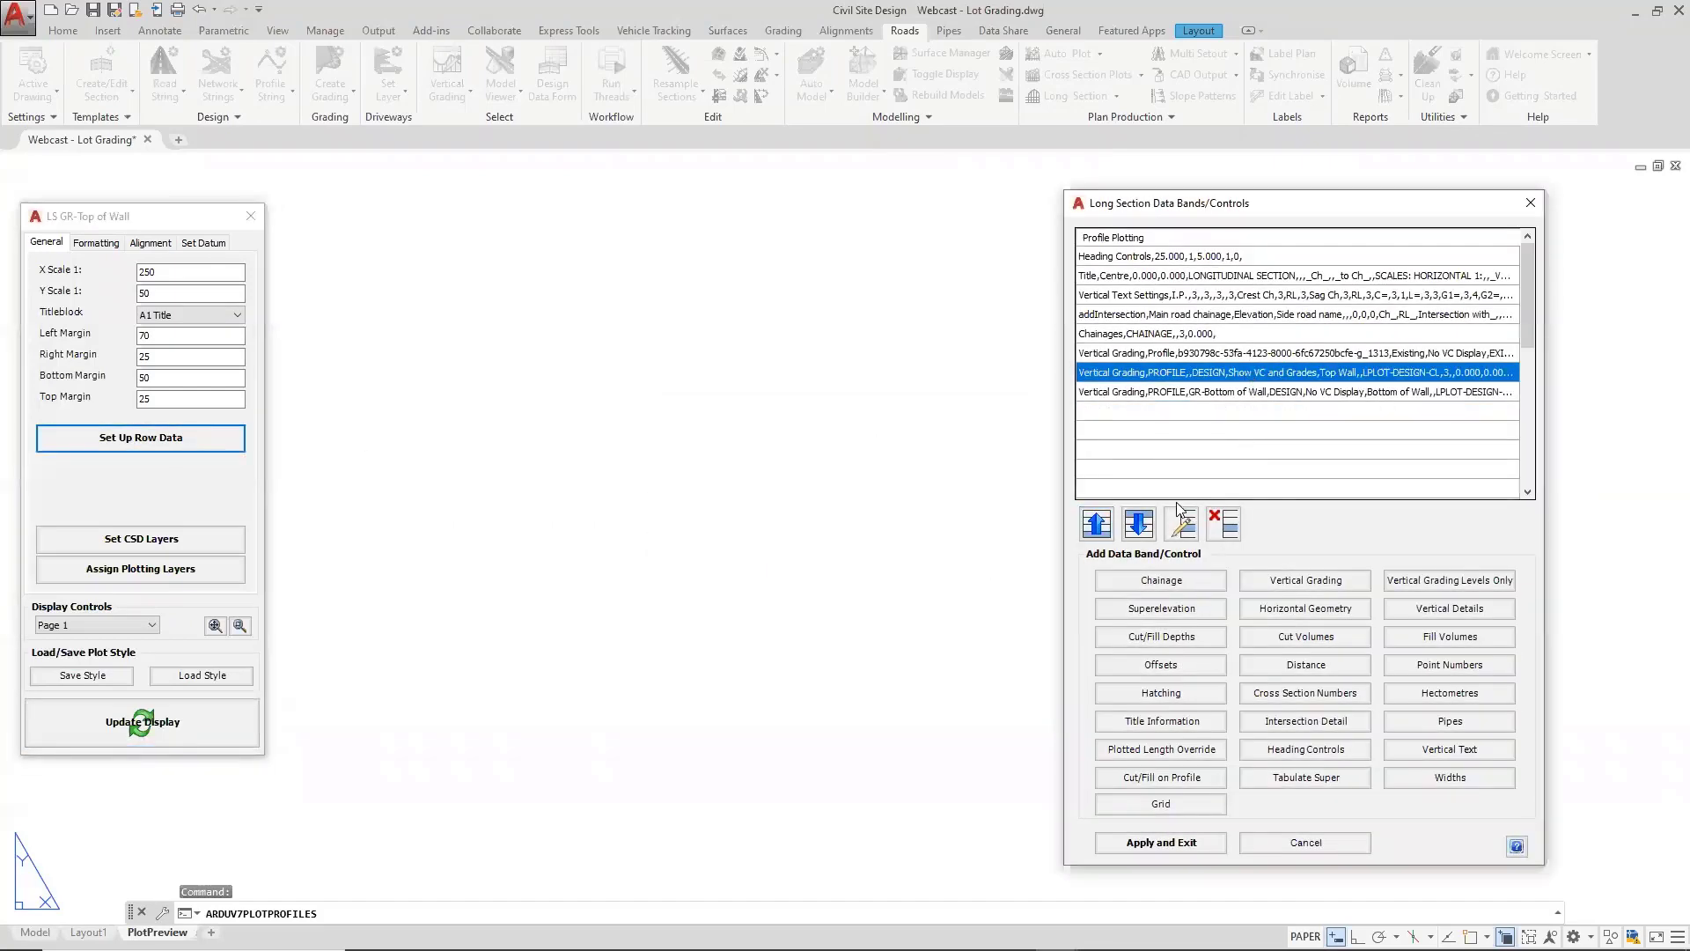
click(1182, 521)
click(768, 271)
scroll(748, 453, down, 1)
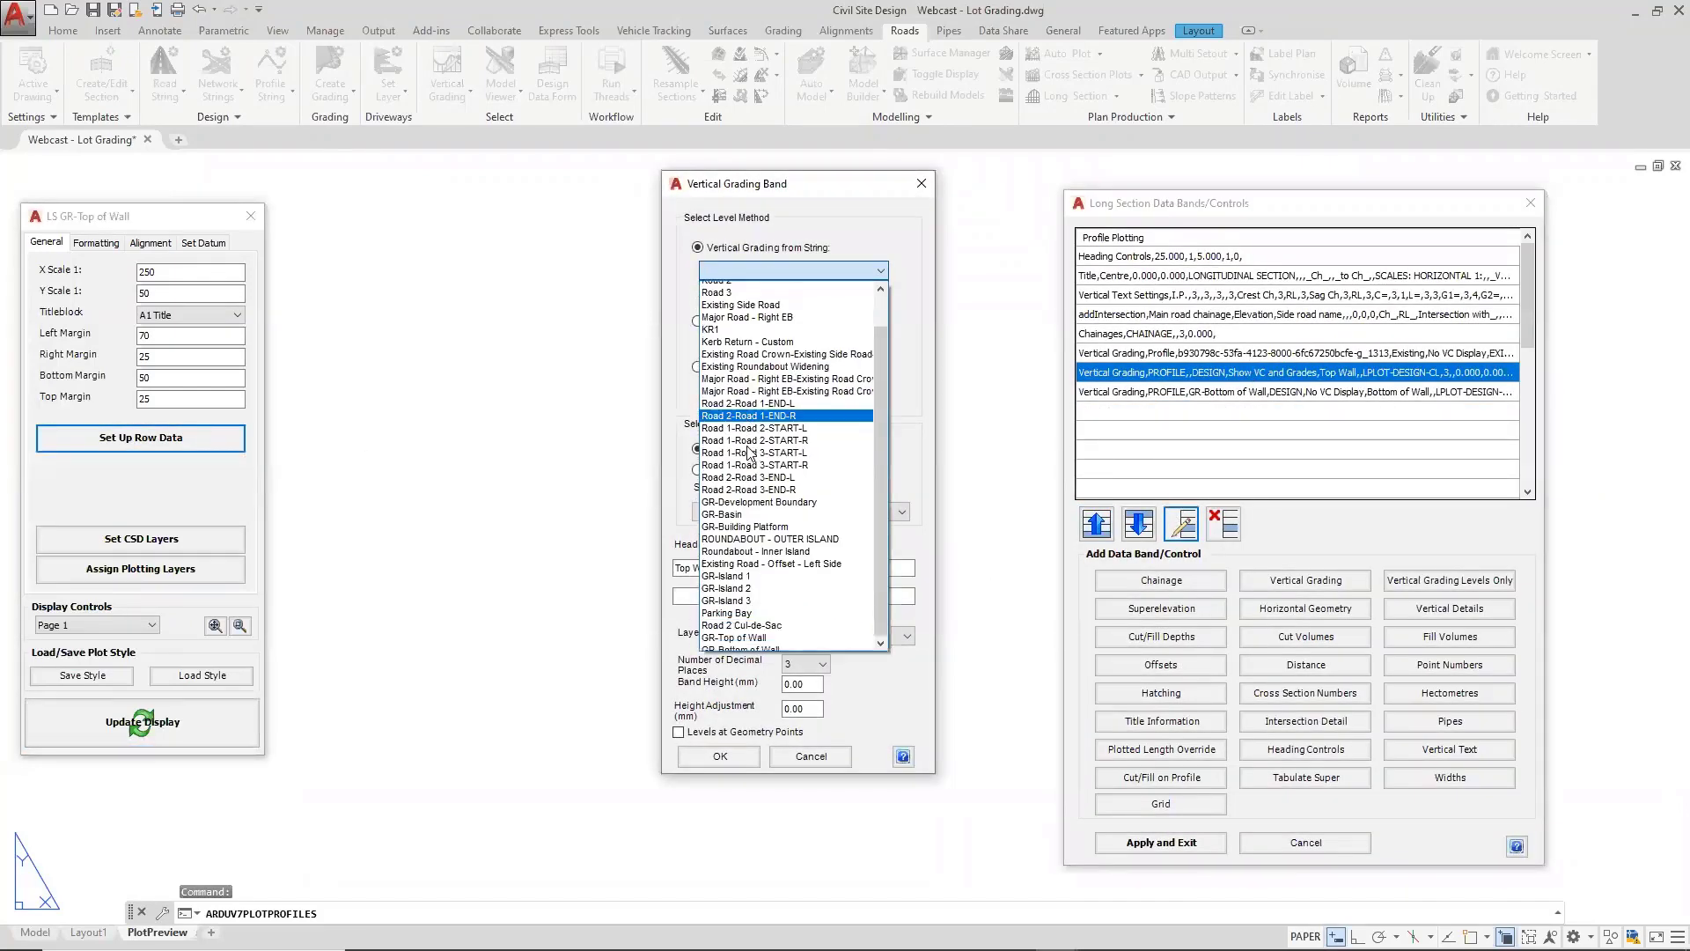
scroll(749, 453, down, 1)
click(742, 632)
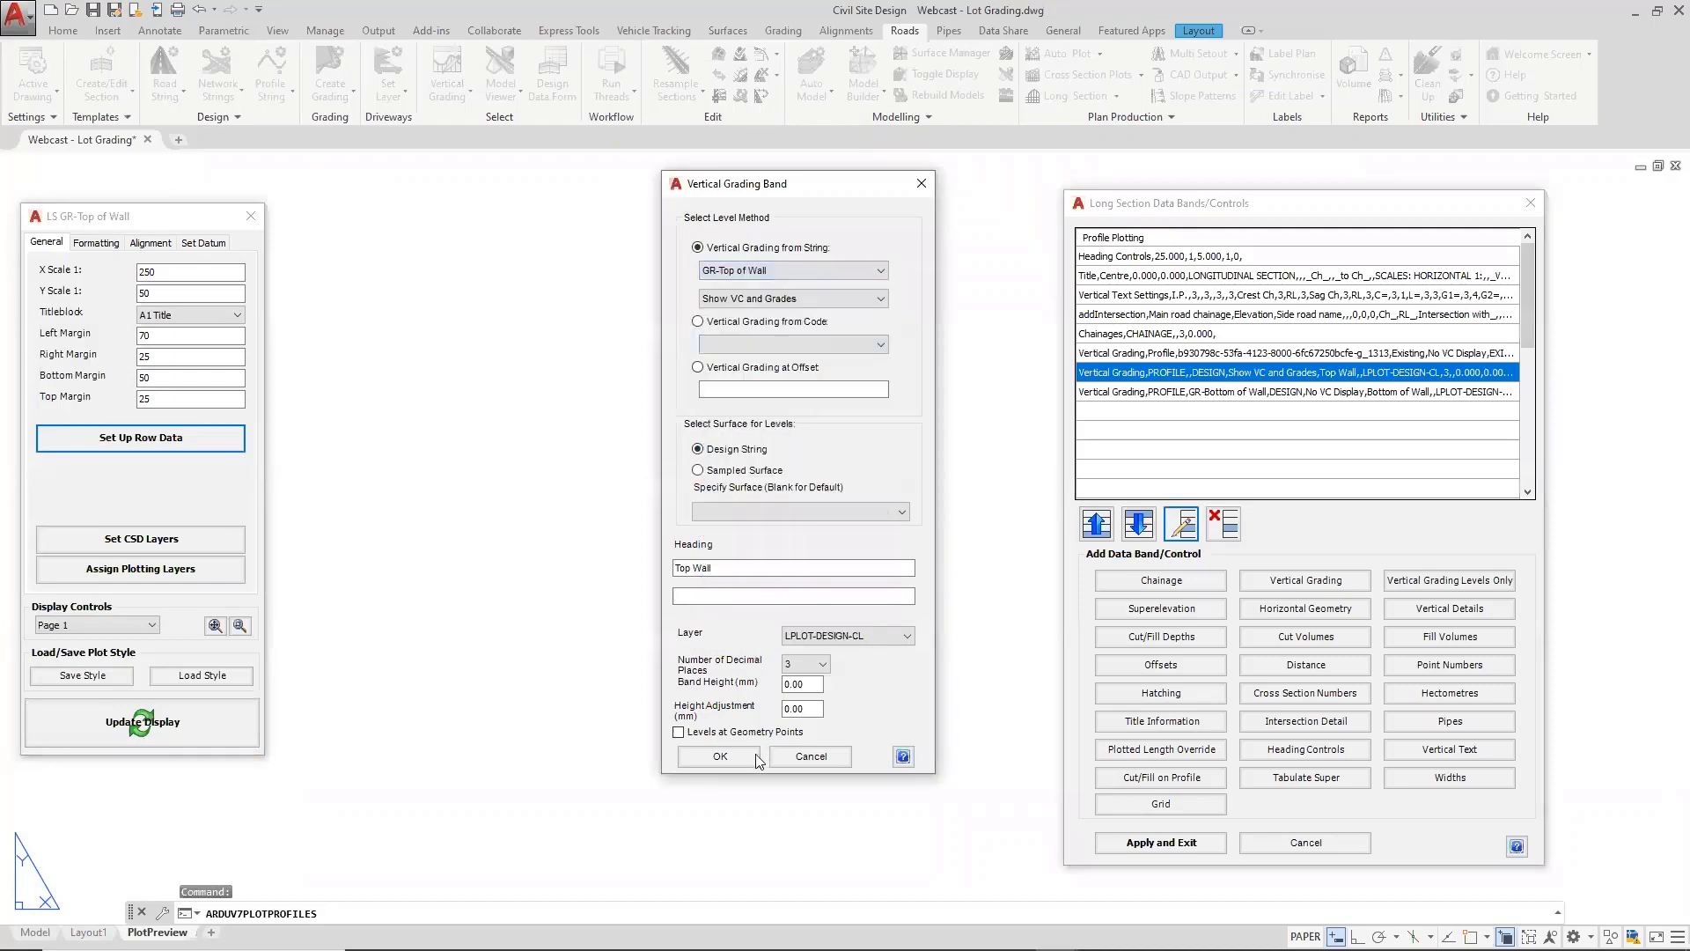
click(722, 757)
click(1160, 843)
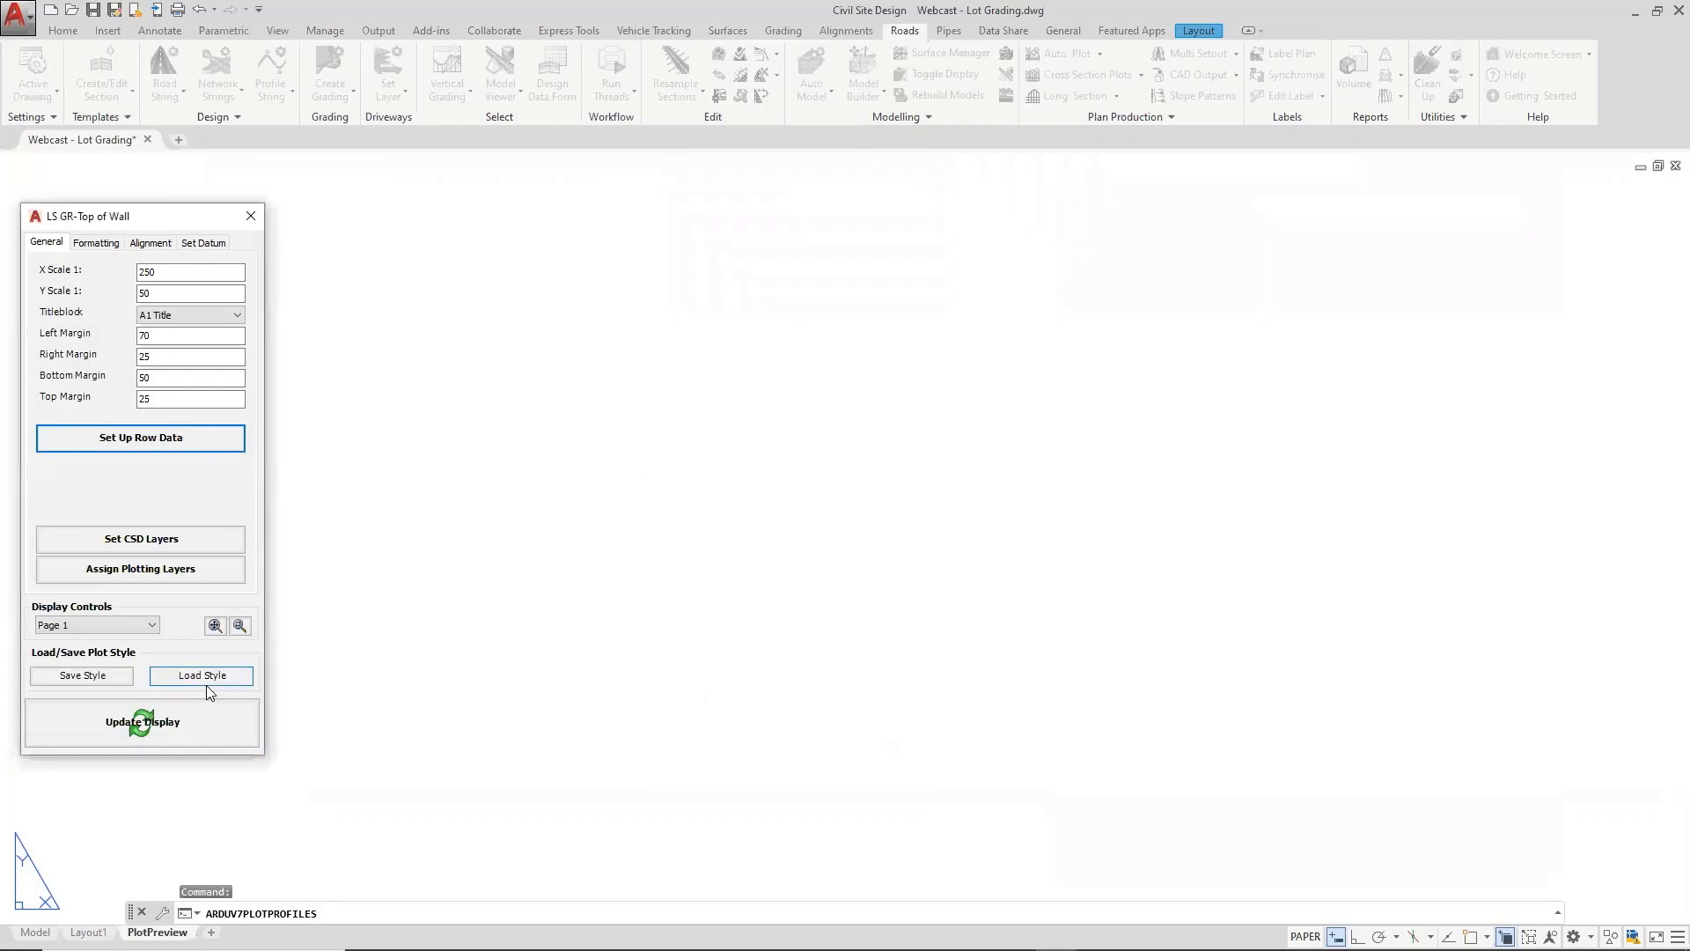
Check the source string, VC display and heading settings of the Top Wall vertical grading band in the long section row data
click(140, 440)
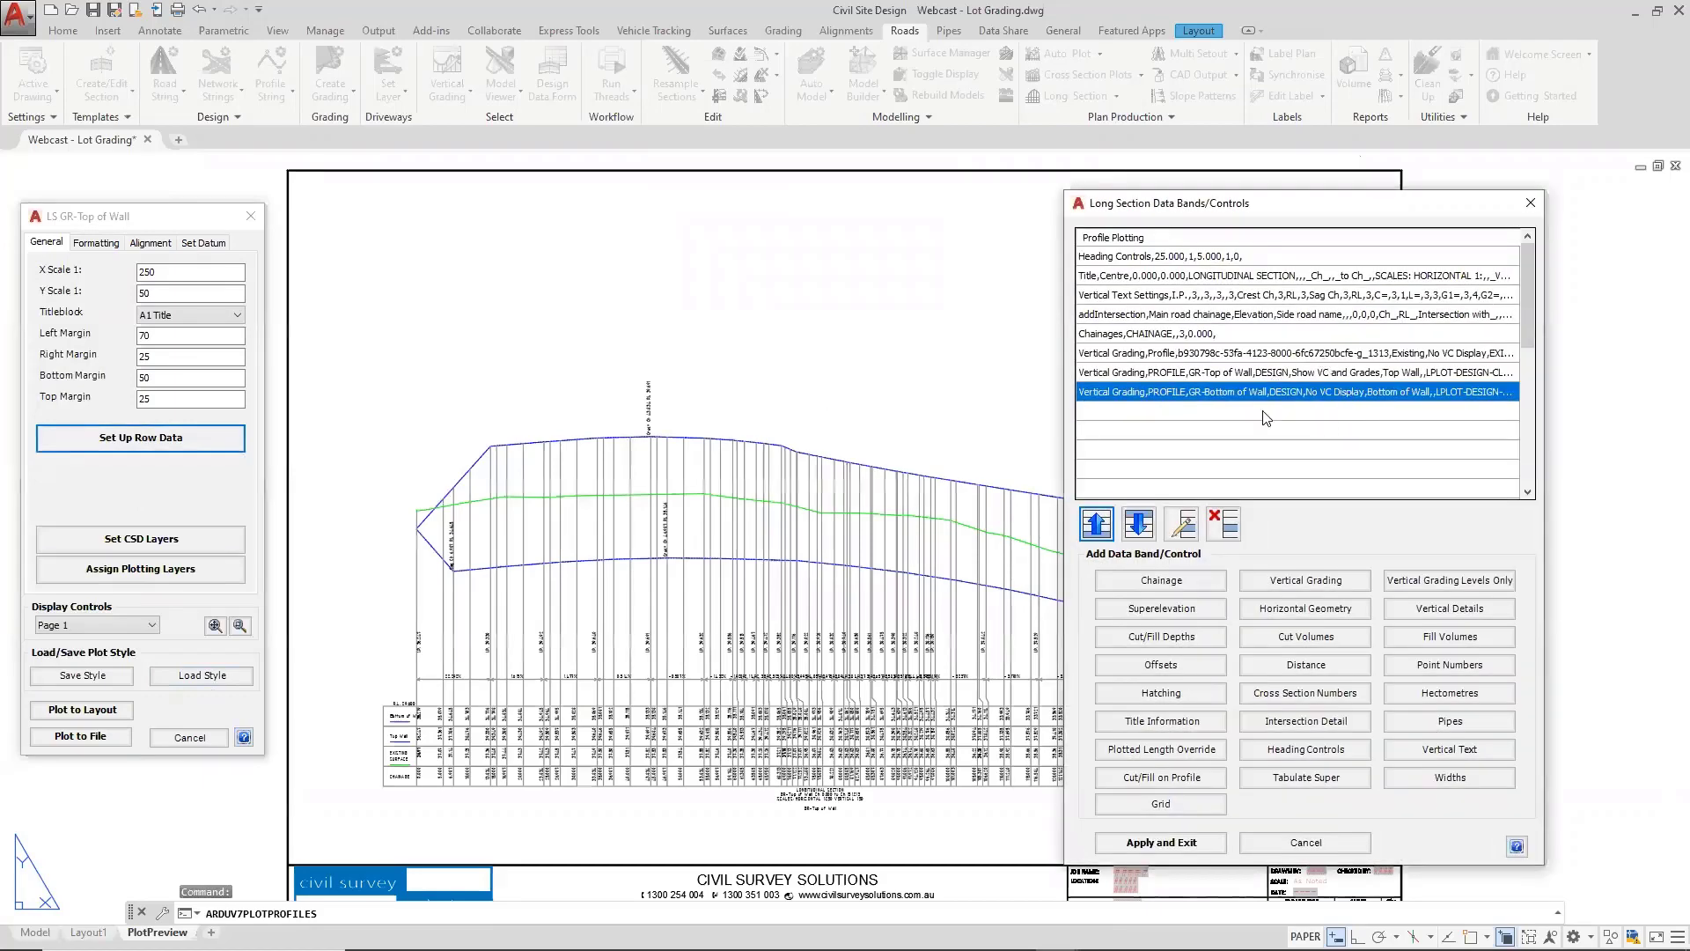
click(1205, 374)
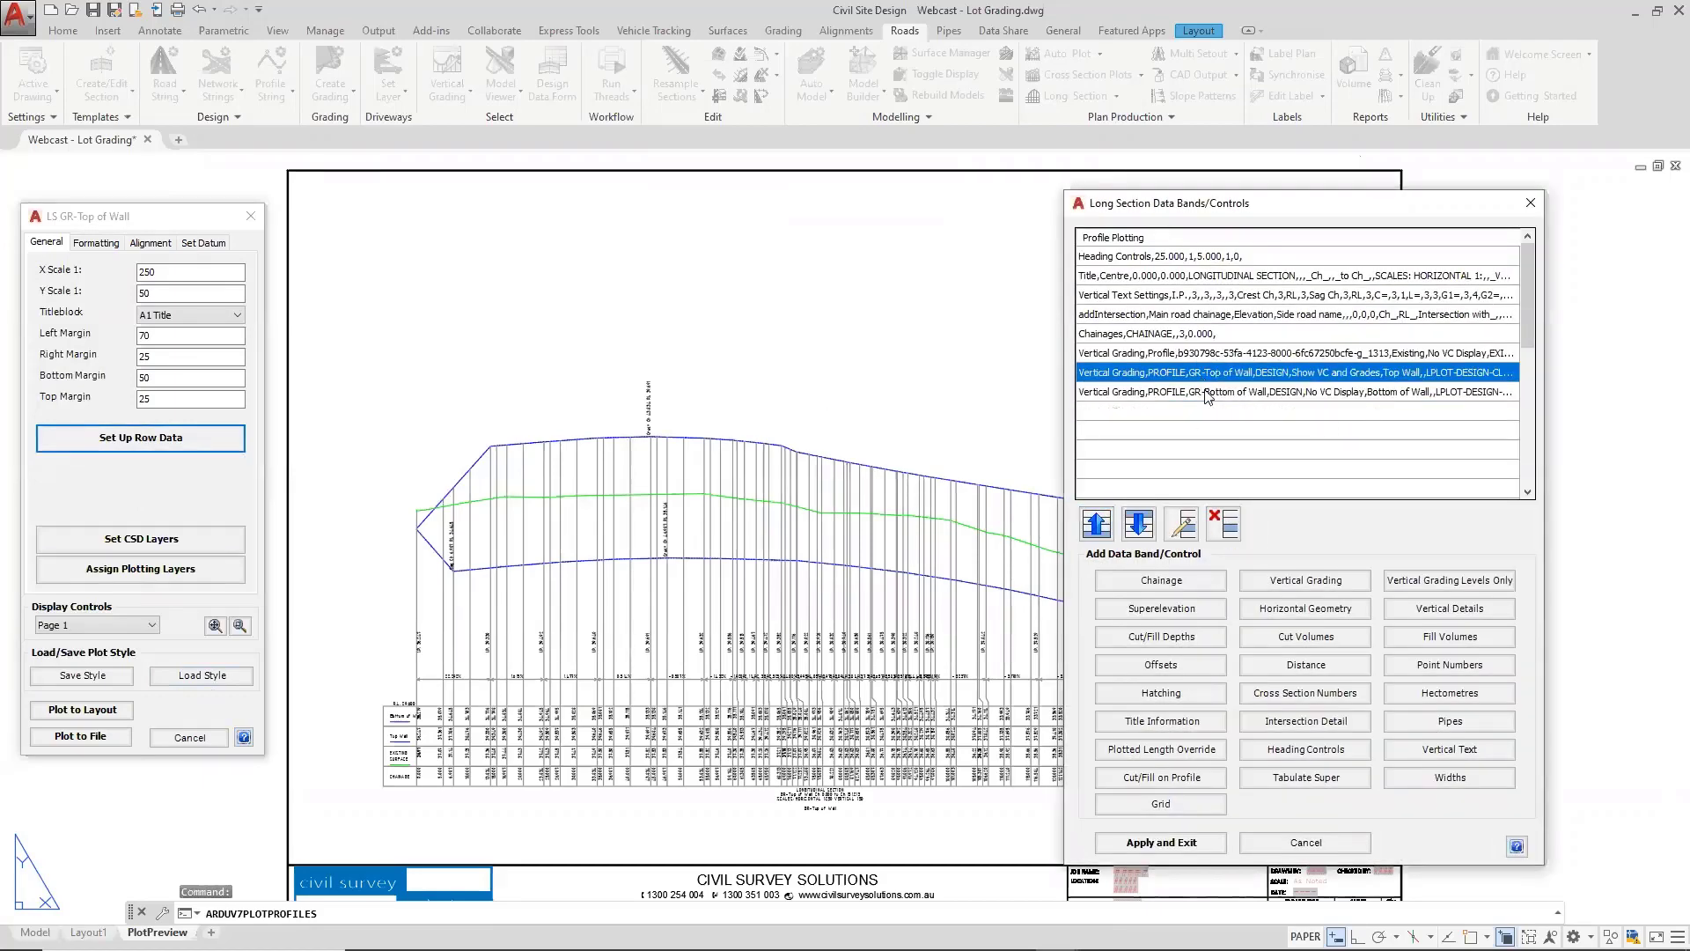
click(1182, 524)
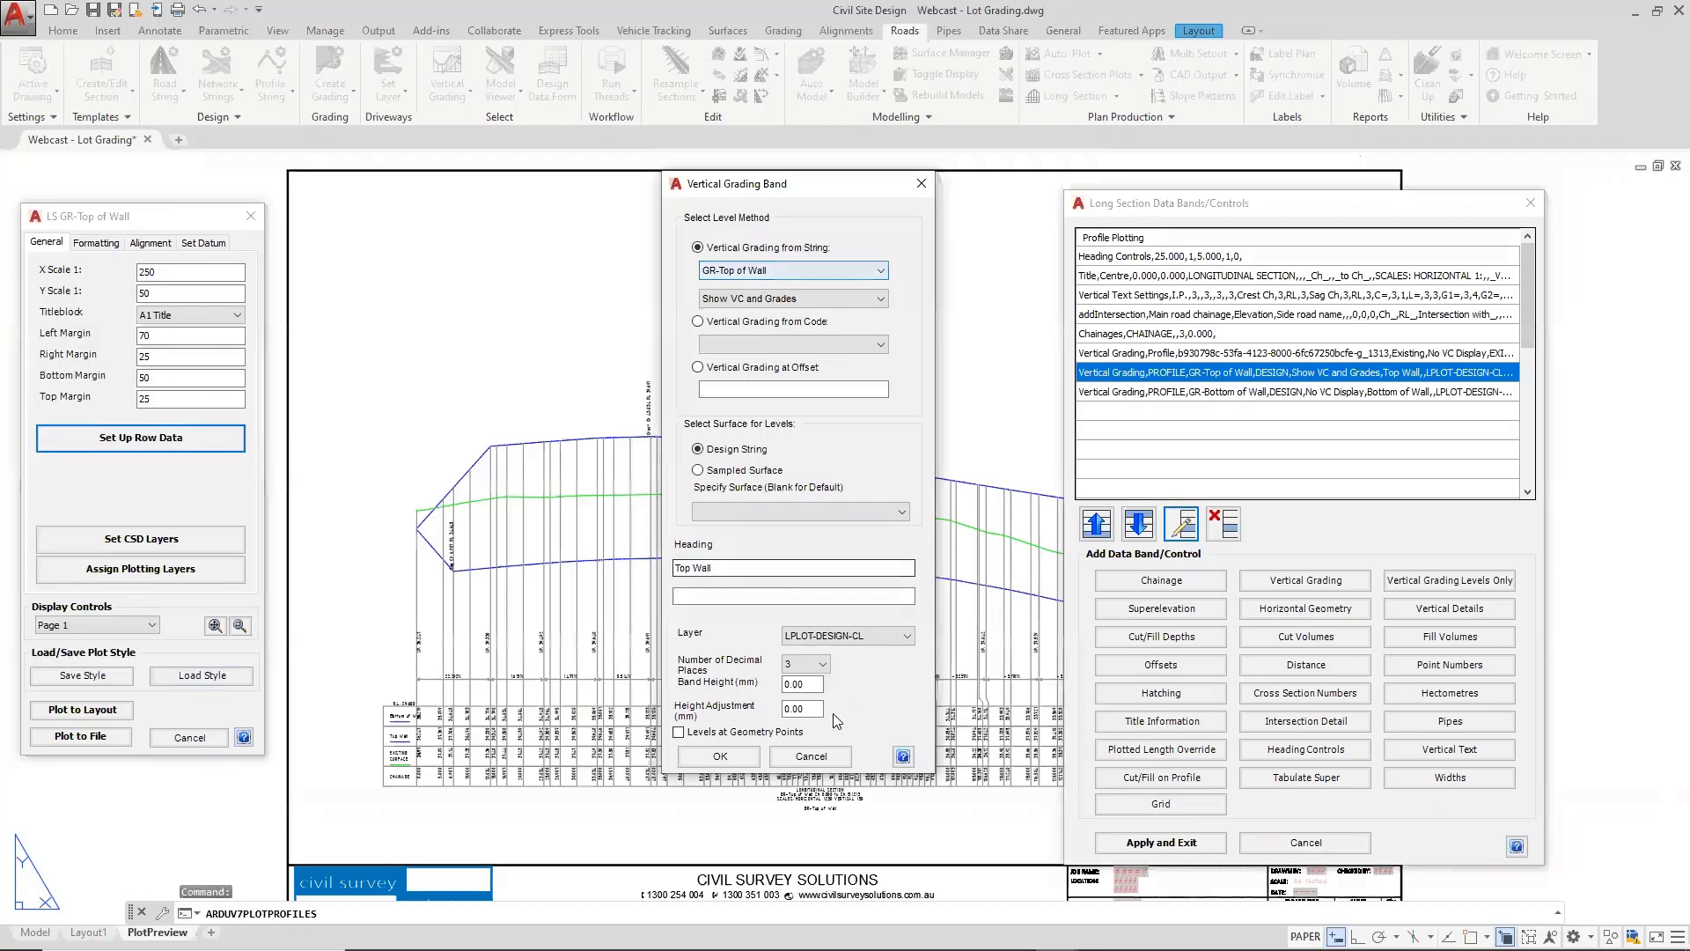
click(810, 759)
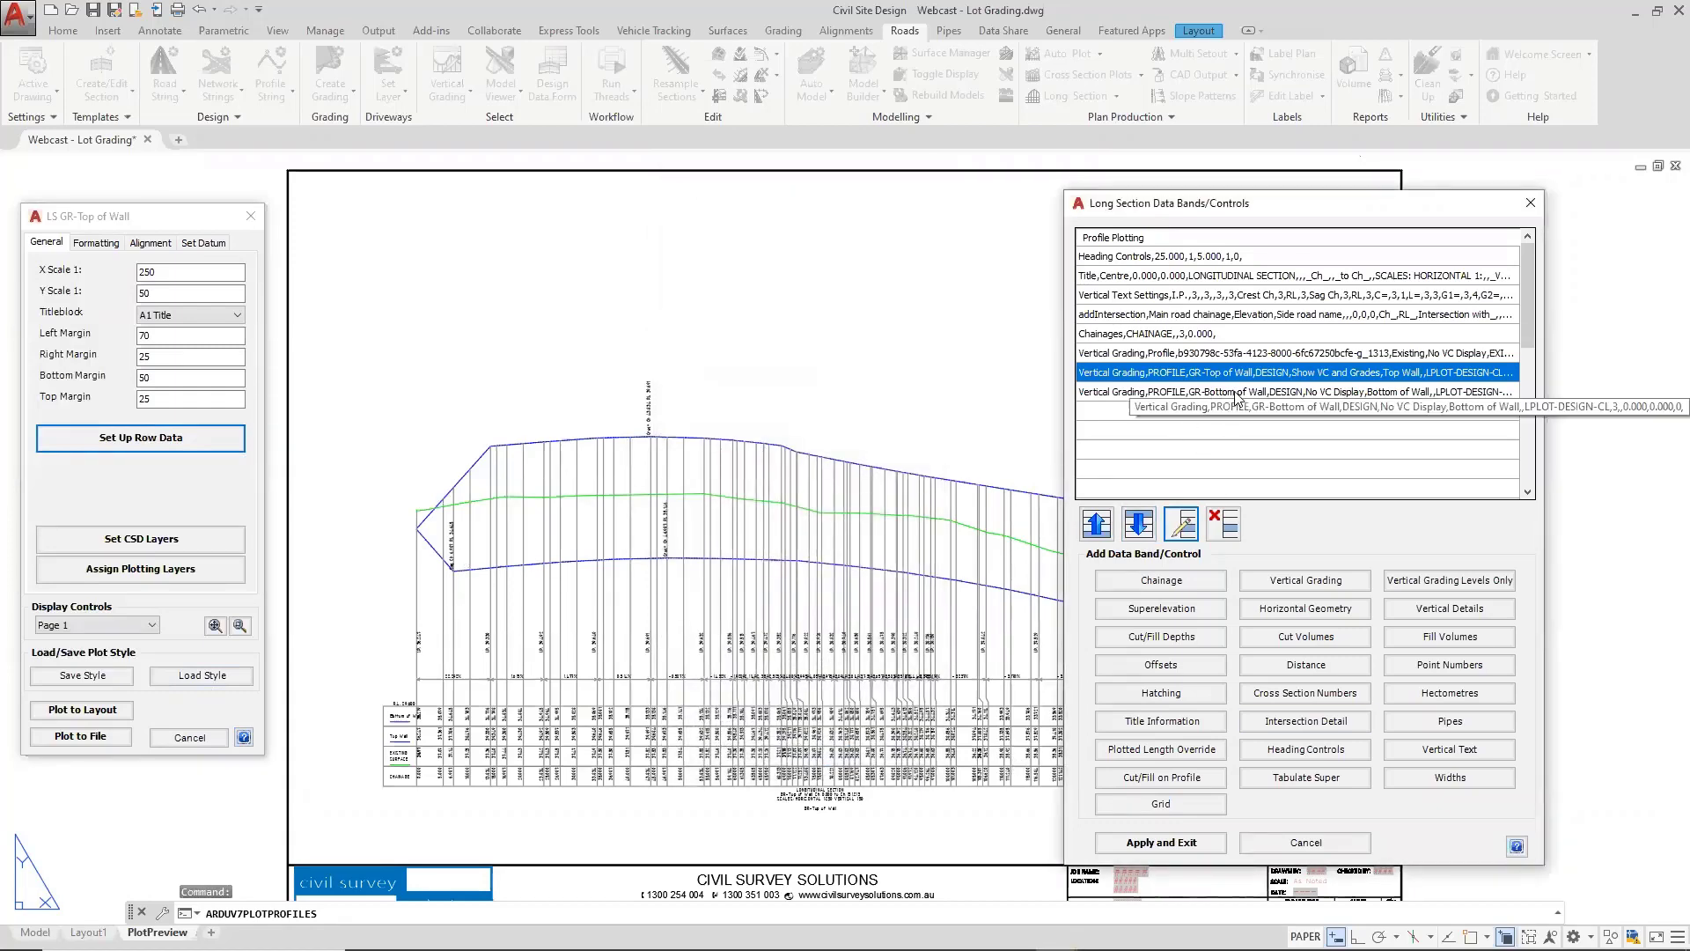
click(1185, 844)
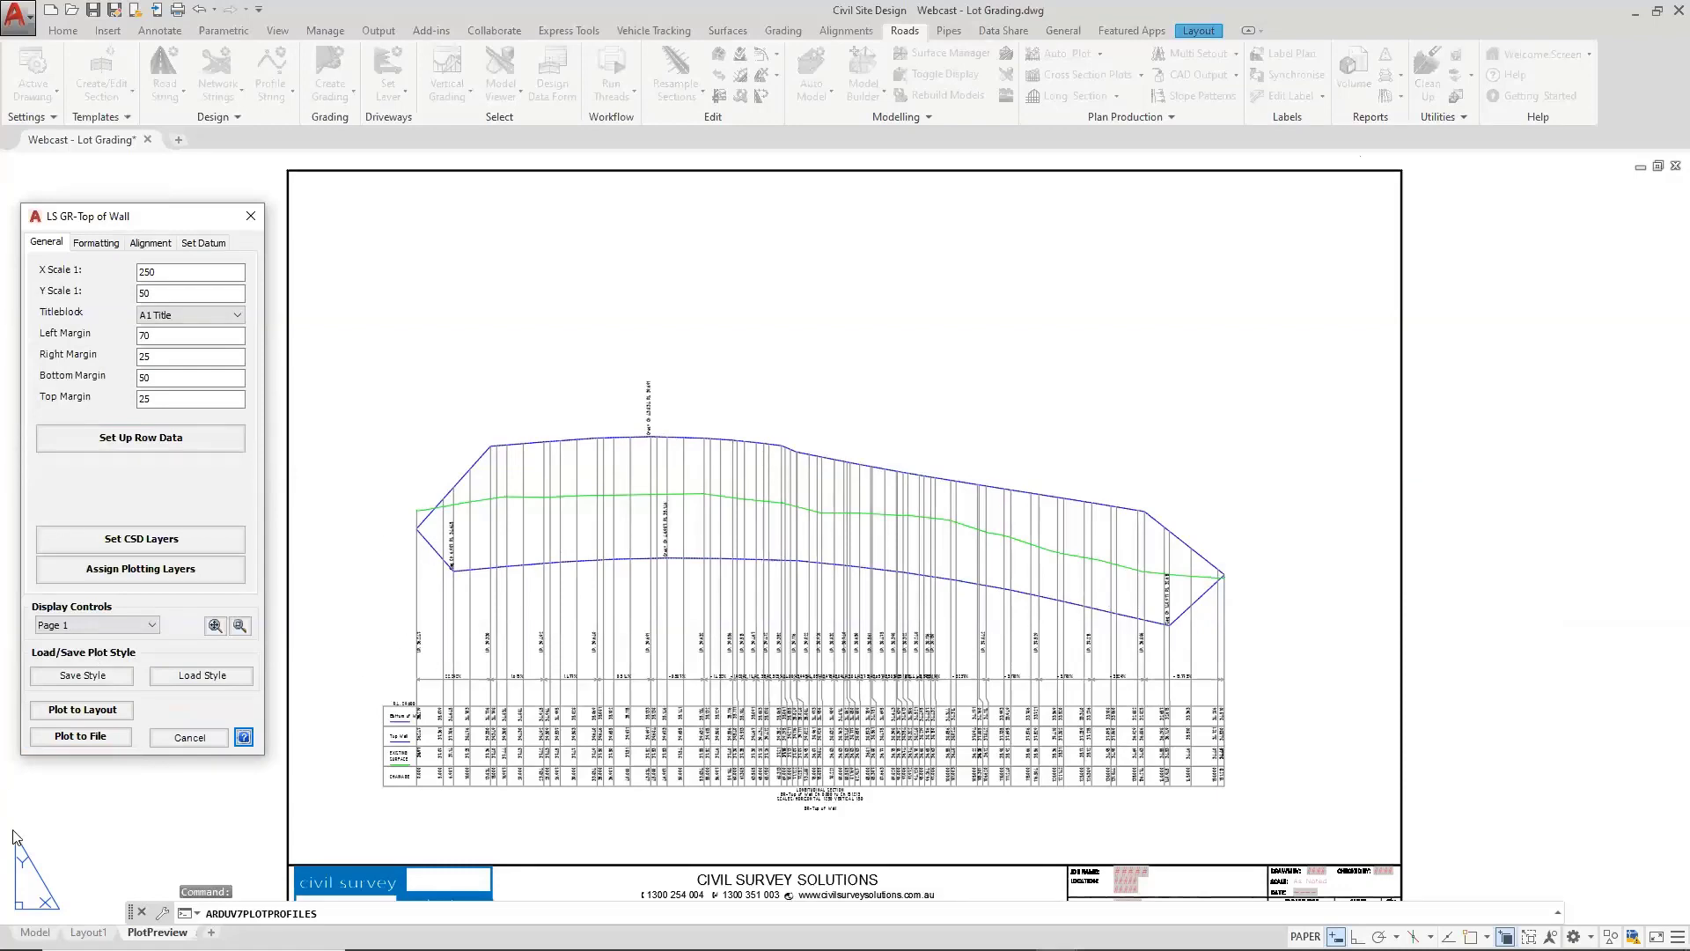
Plot the GR-Top of Wall long section to a layout and return to the model space plan of the wall
click(92, 709)
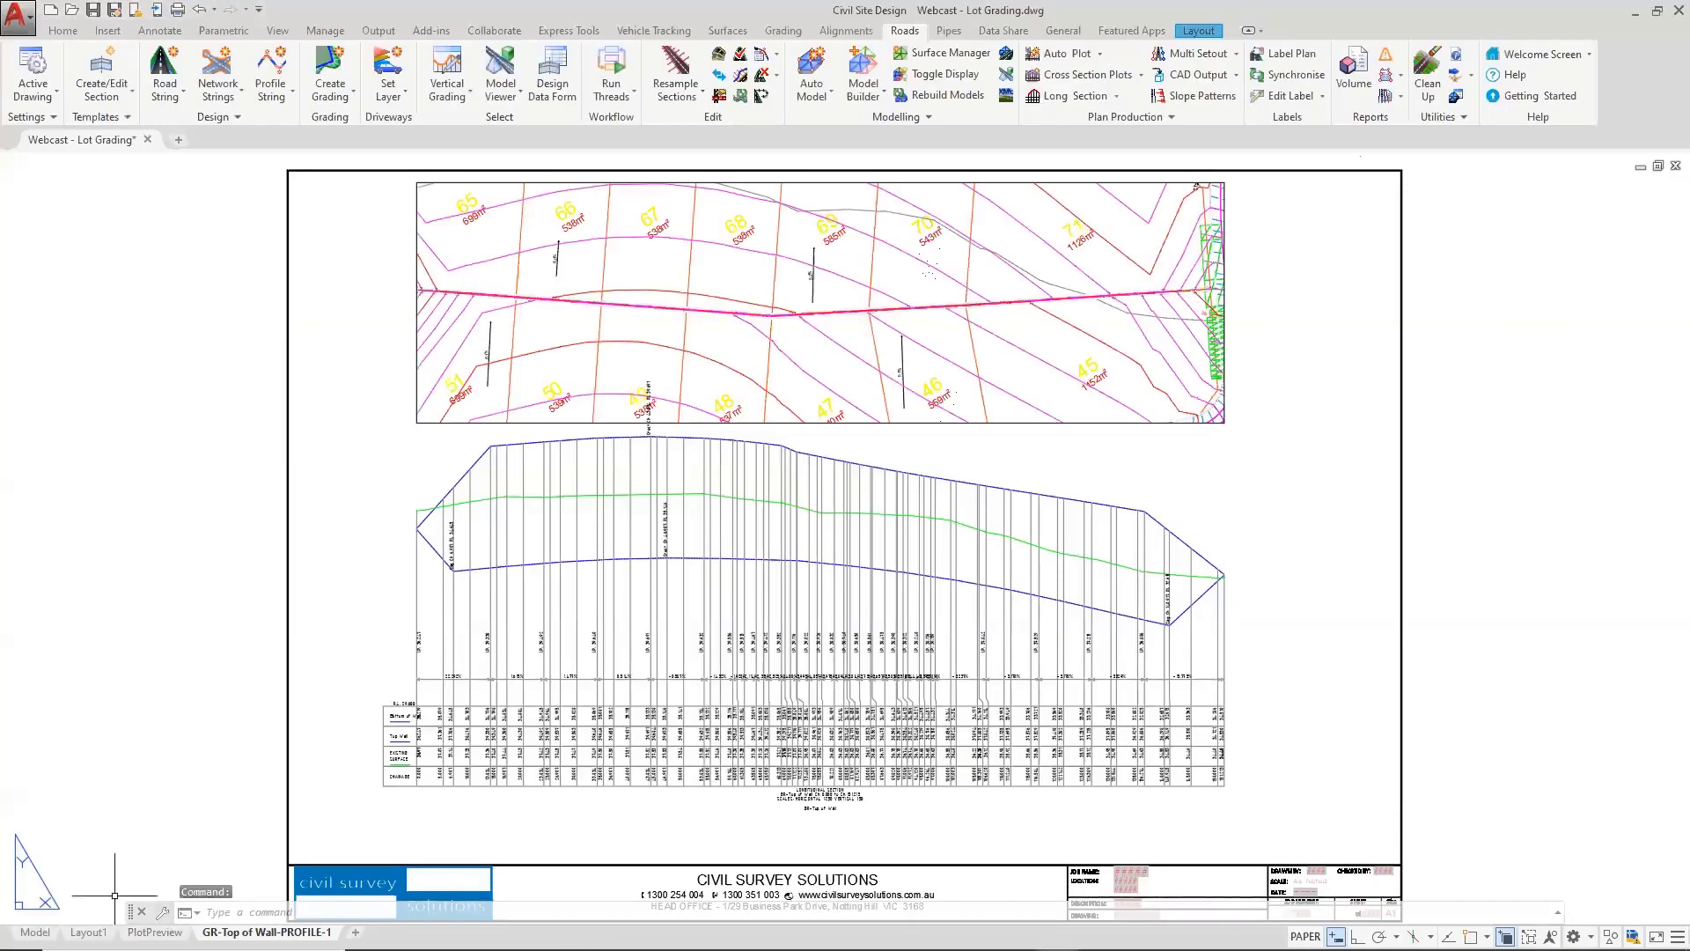
click(35, 933)
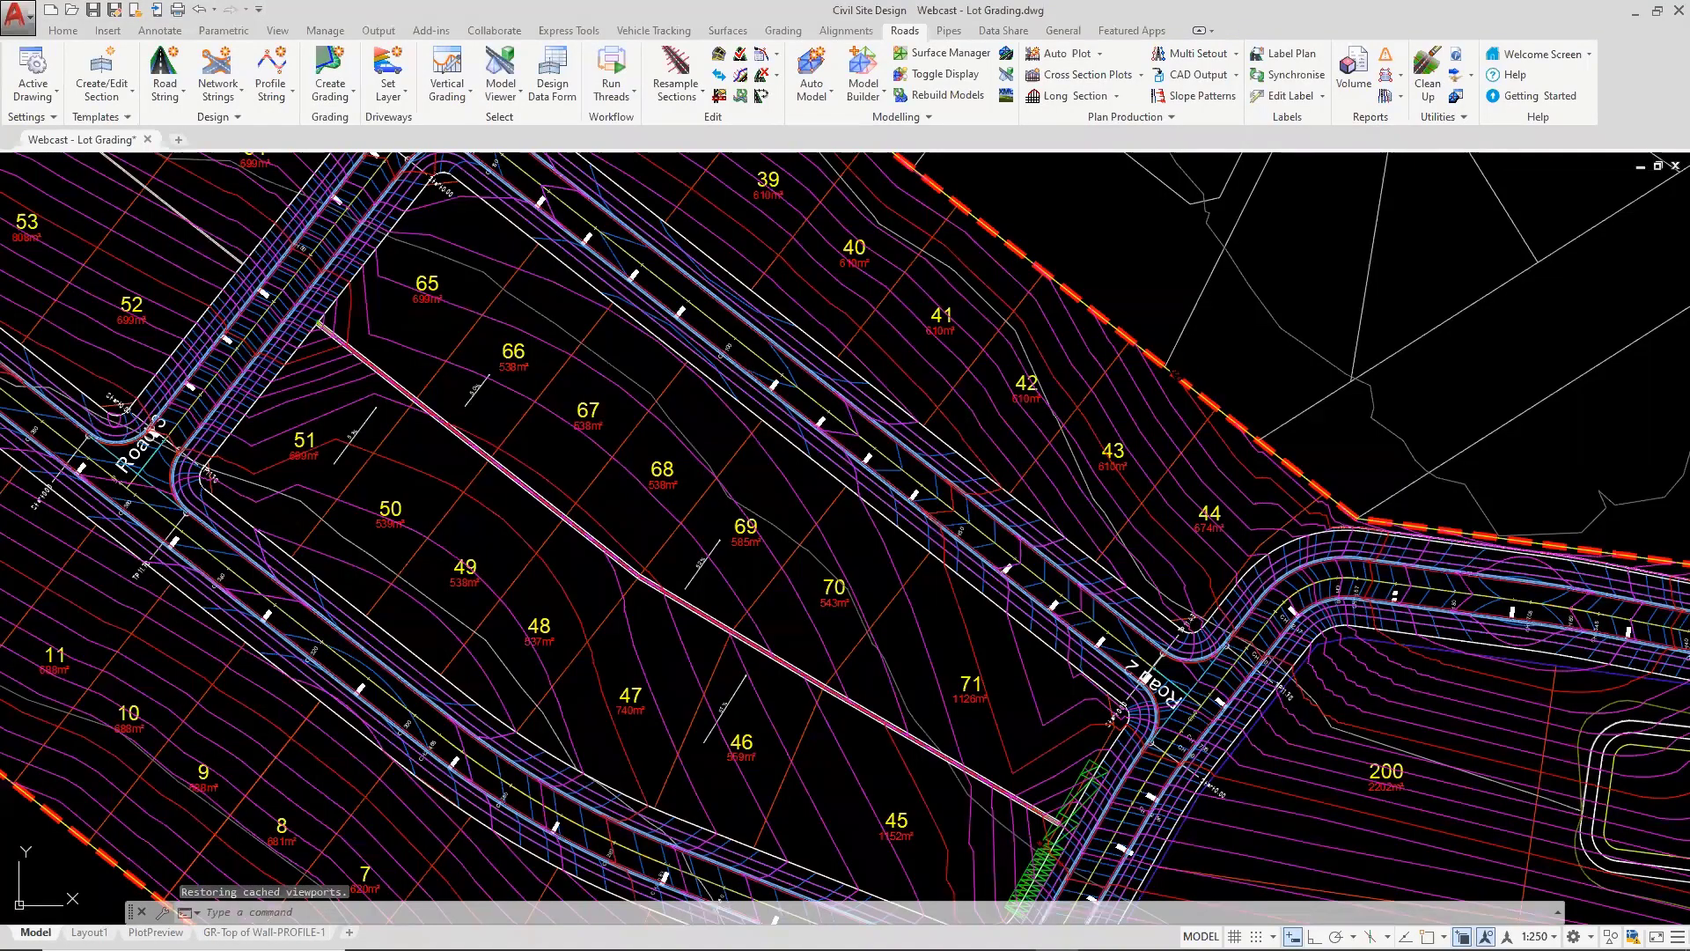
click(614, 482)
middle_drag(611, 461, 653, 444)
key(Escape)
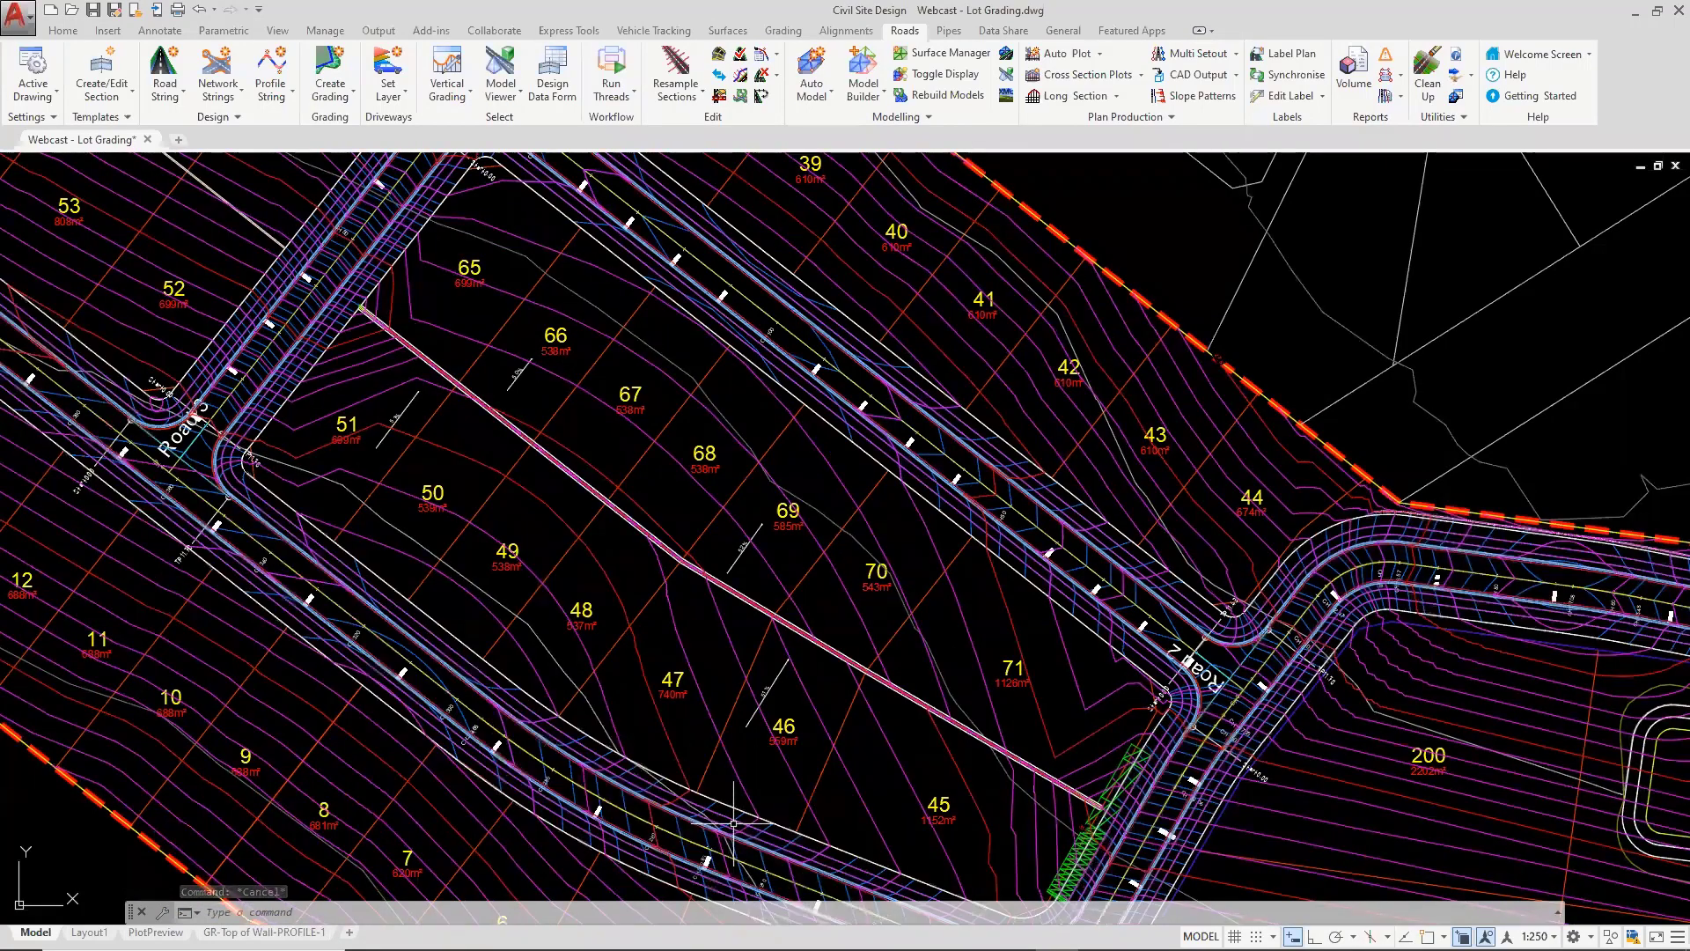
click(935, 474)
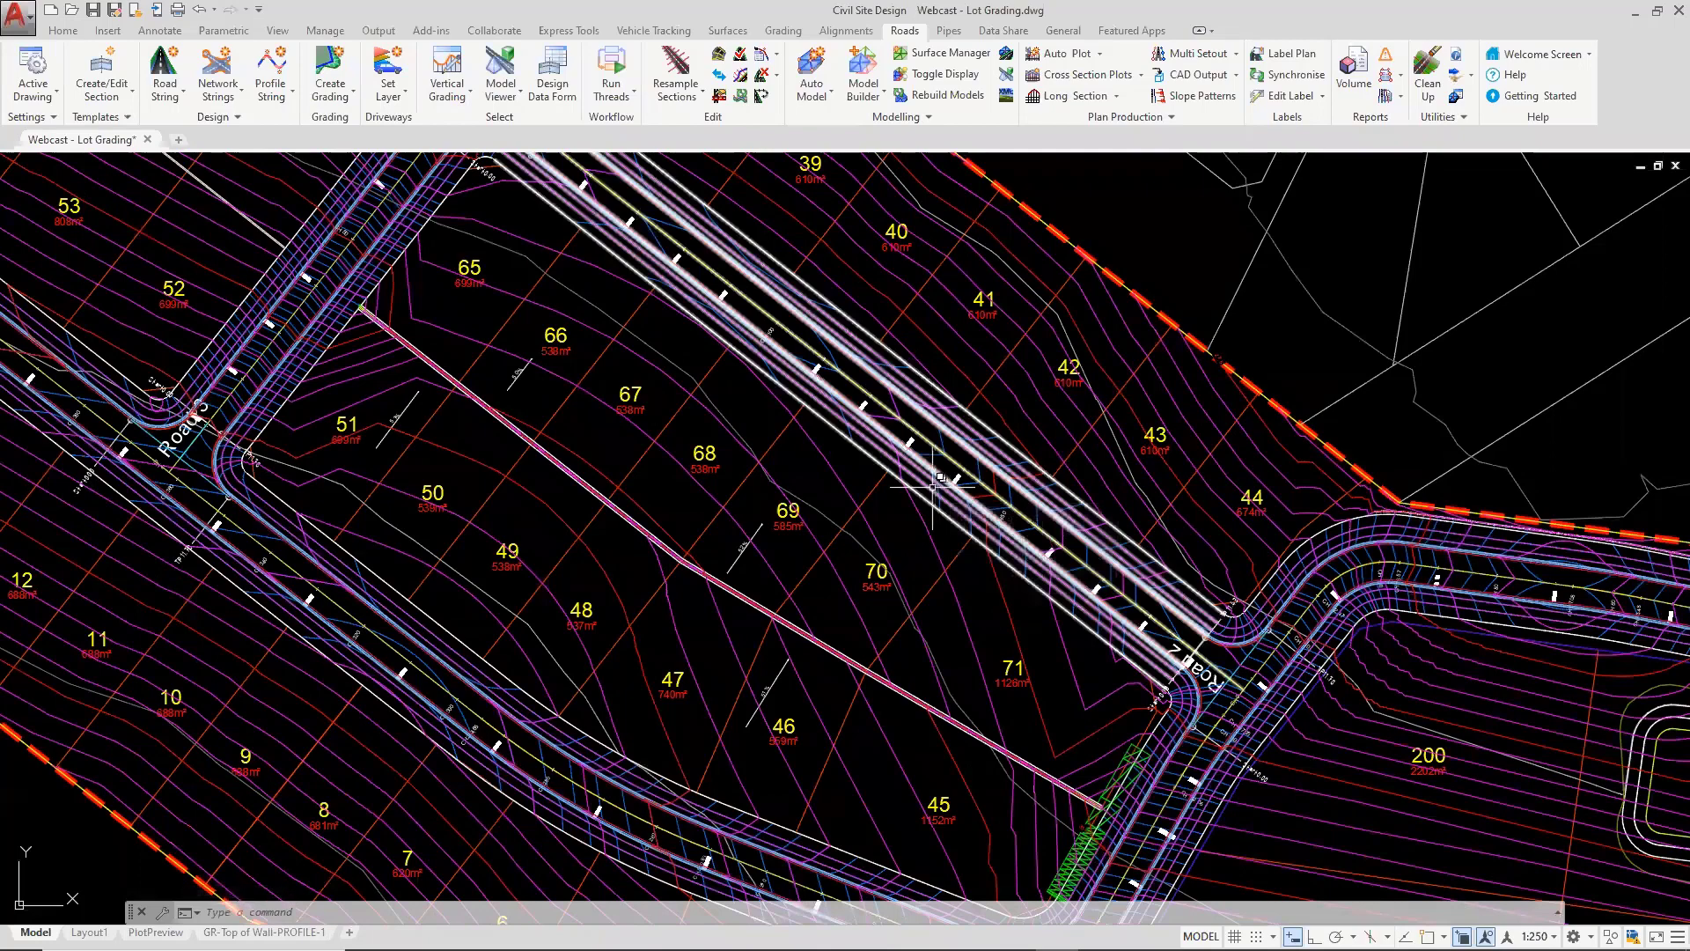
Start a cross section plot for the GR-Top of Wall string using its selected sampled sections
click(1098, 78)
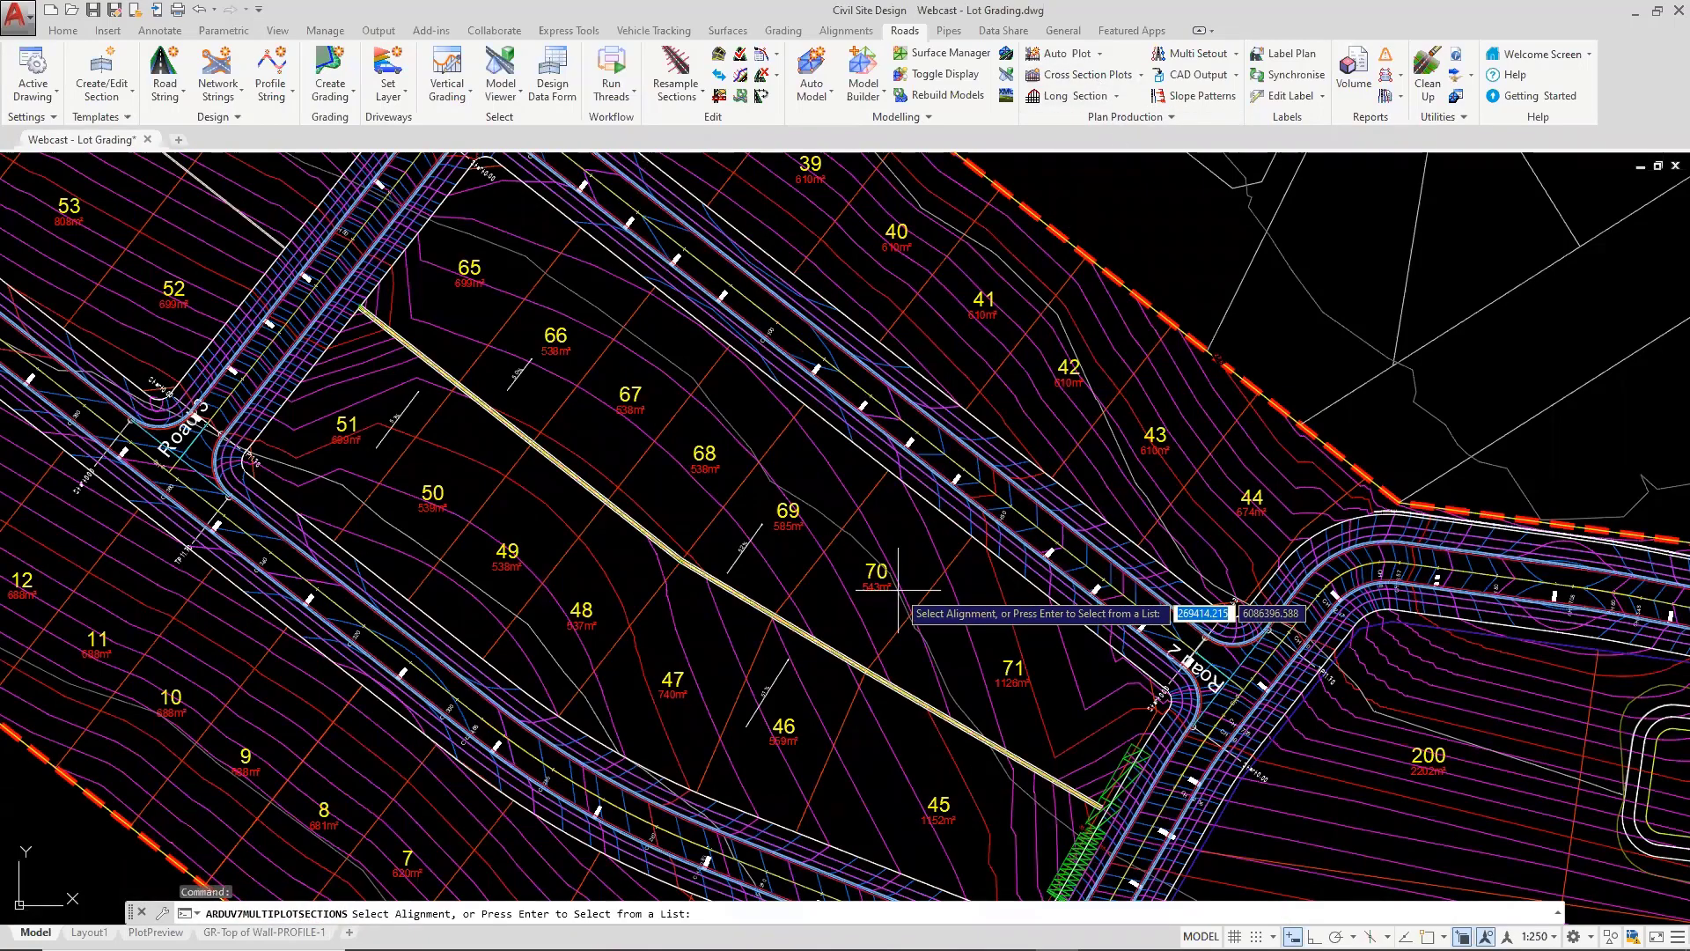
click(557, 472)
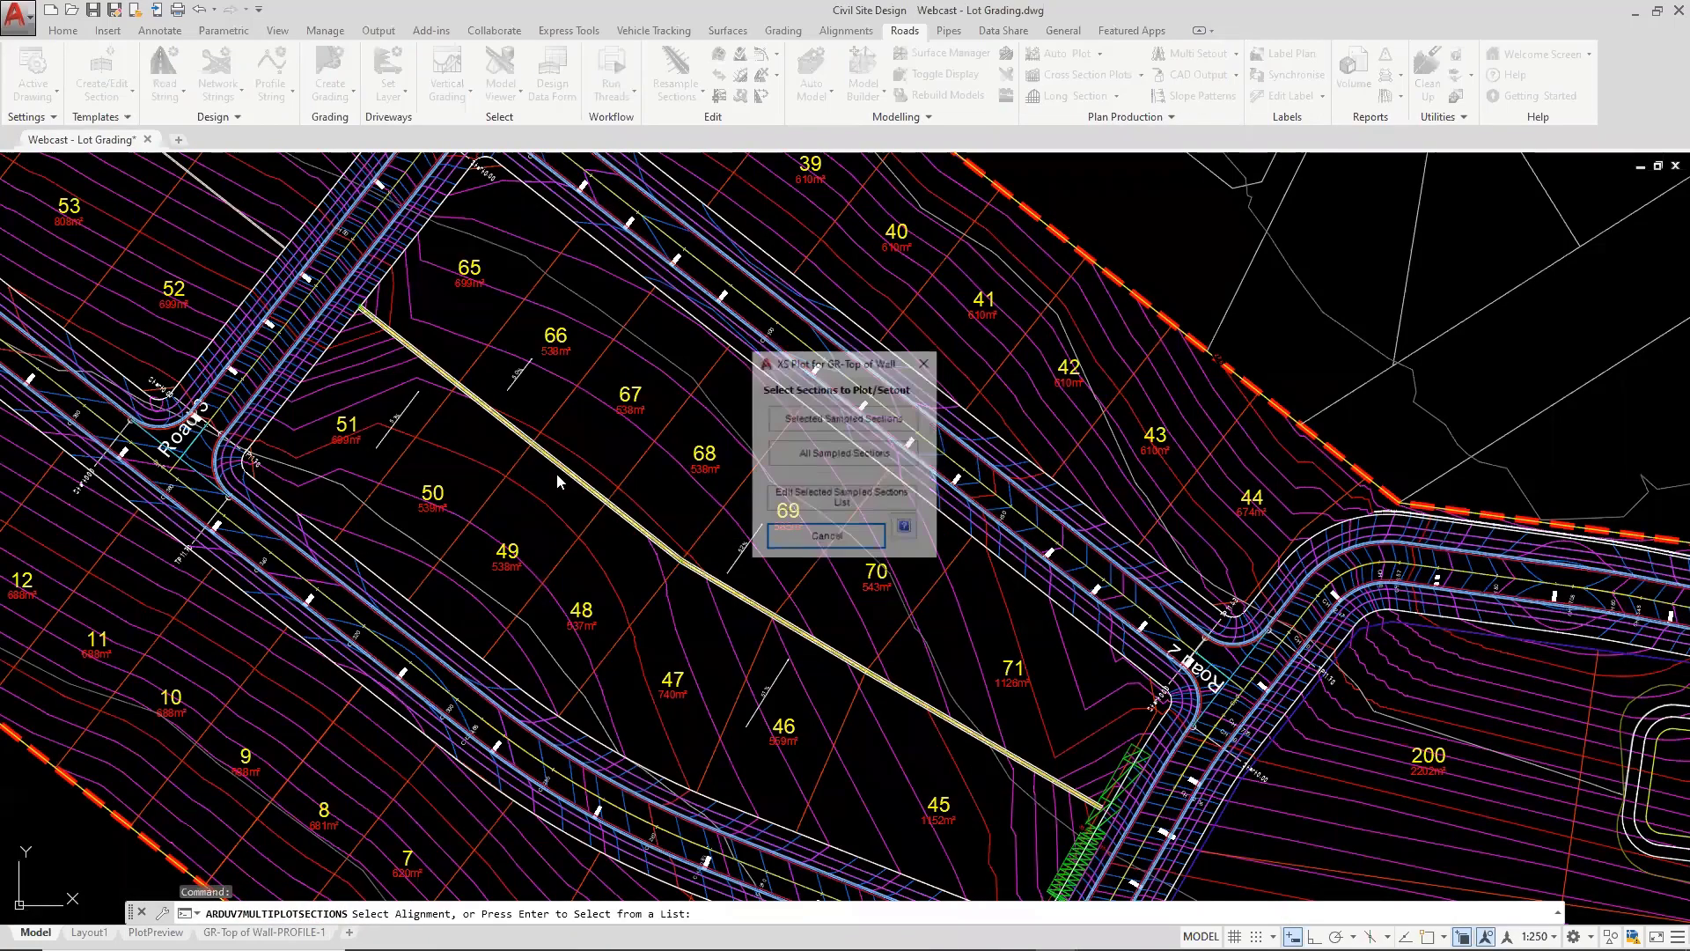
click(837, 421)
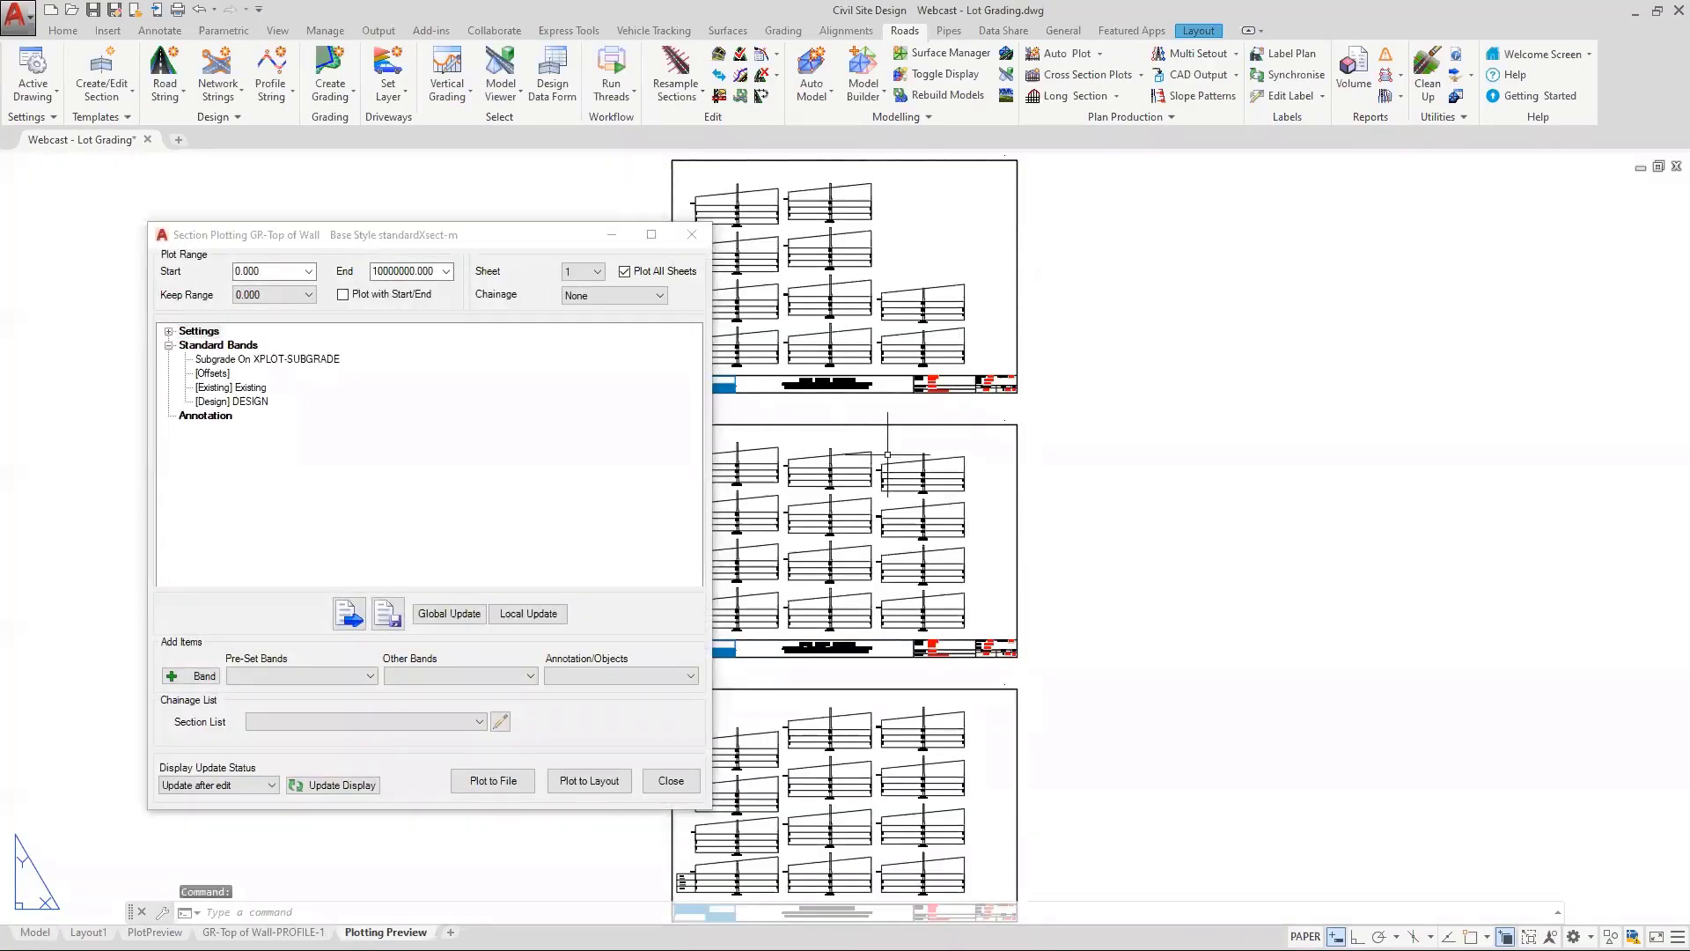
Run the CSDLAY command to set the Civil Site Design layers for the cross section preview
middle_drag(790, 499, 944, 427)
scroll(865, 867, up, 4)
text(cs)
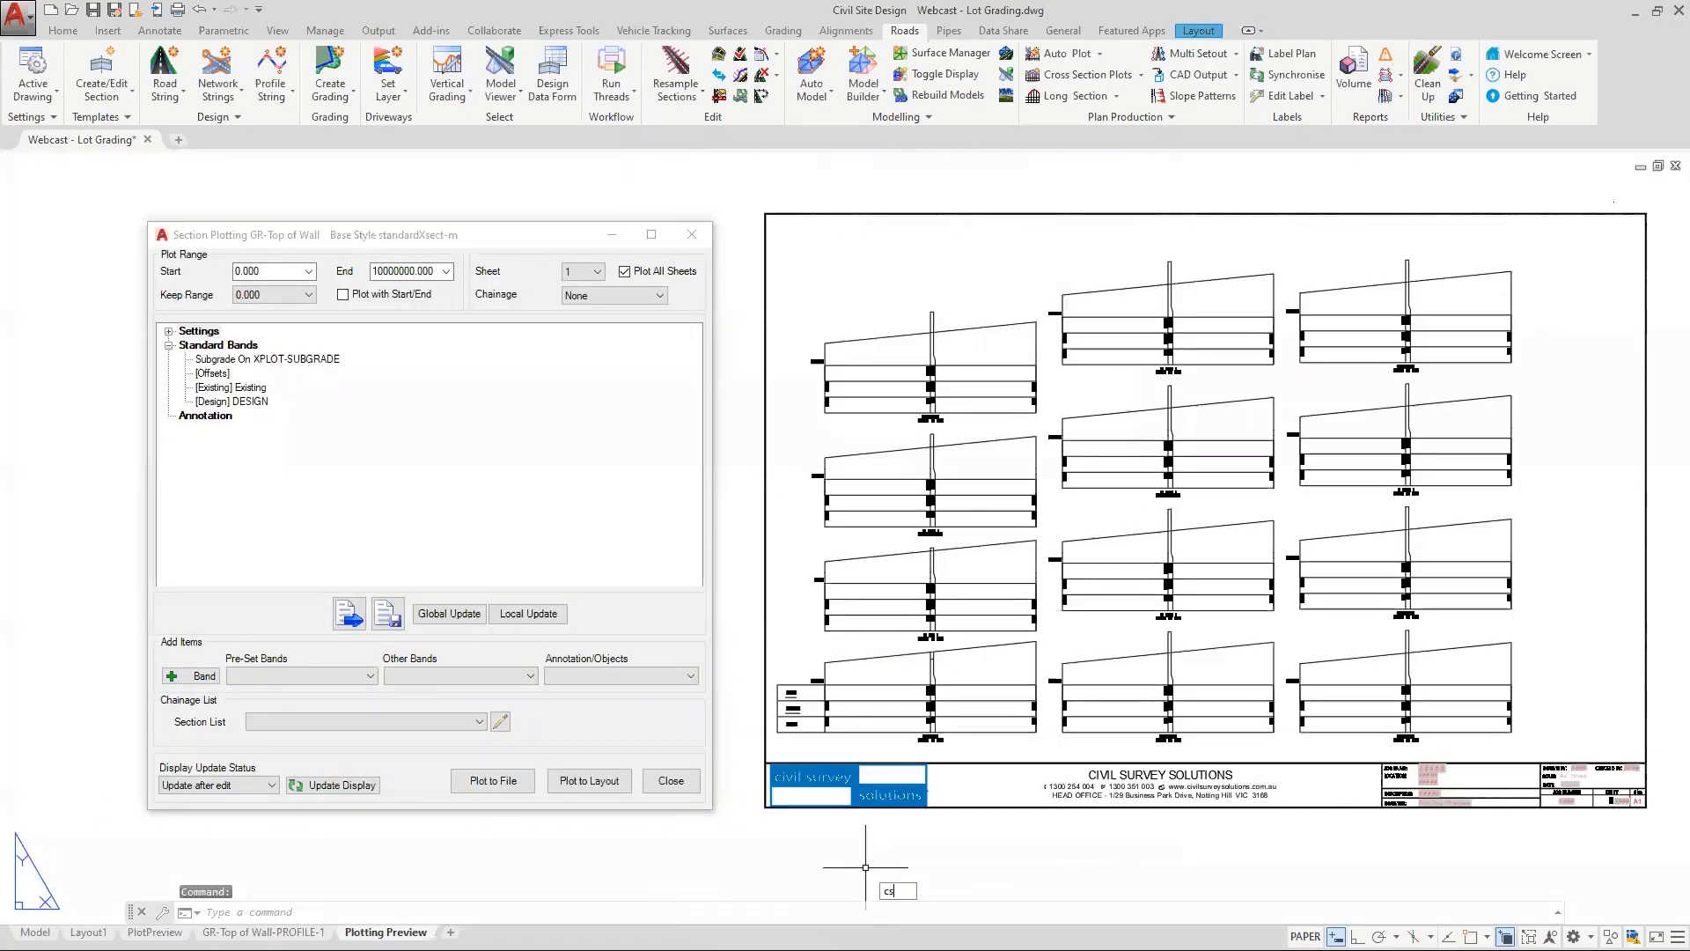
text(d)
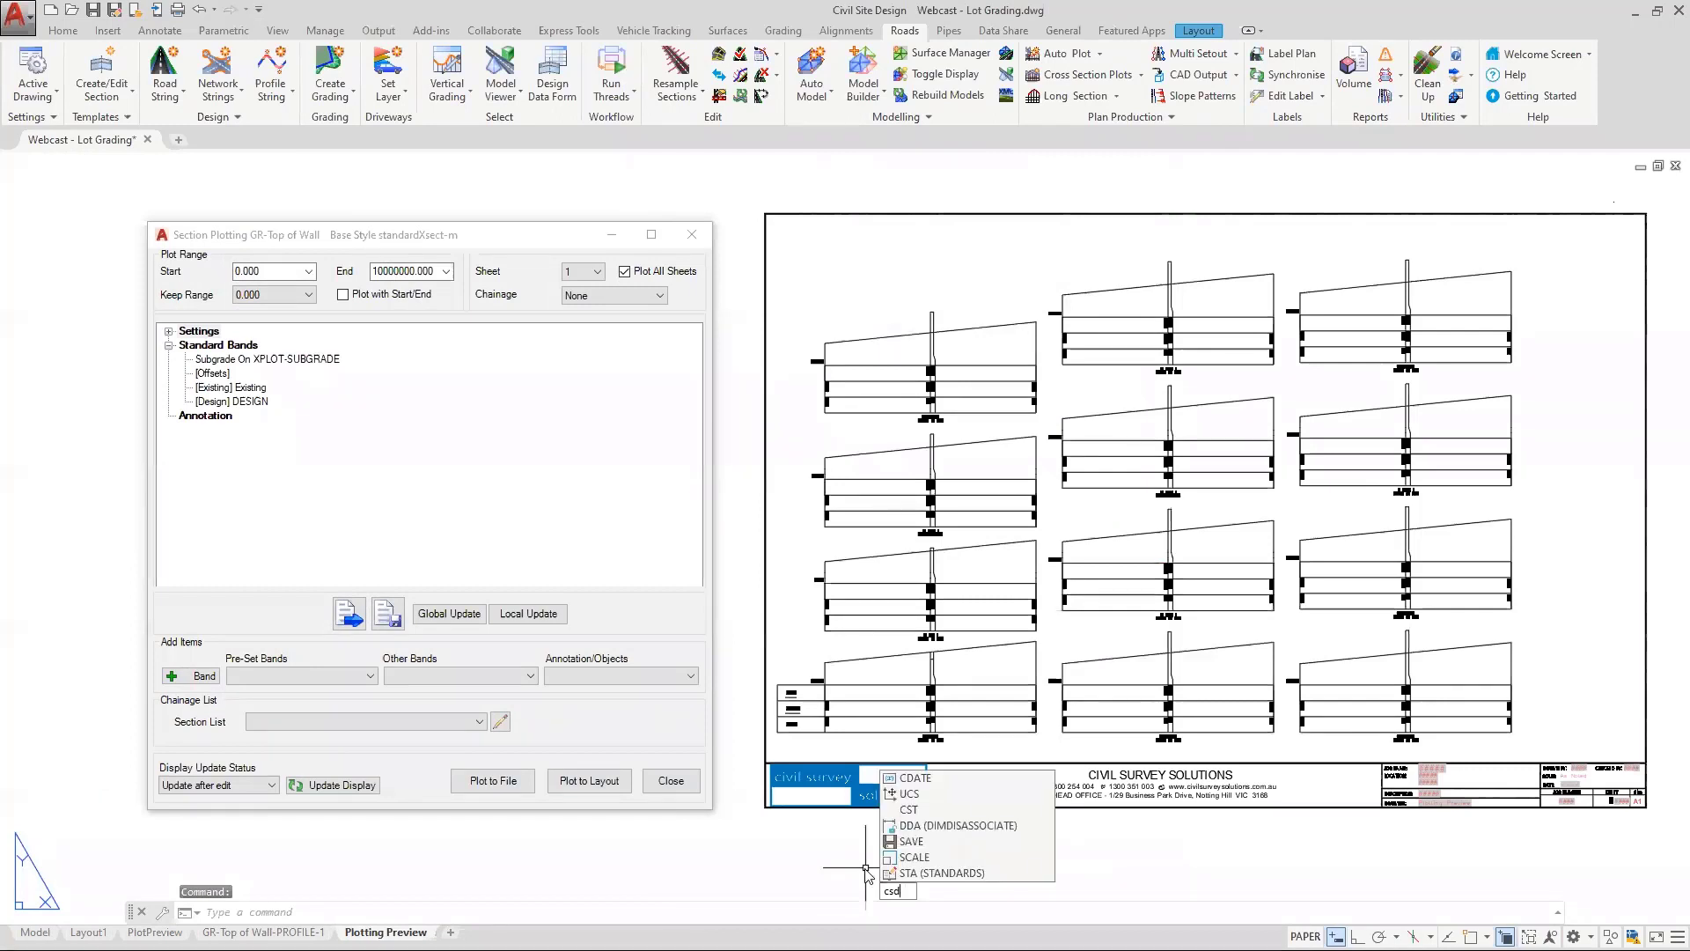
text(lay)
key(Return)
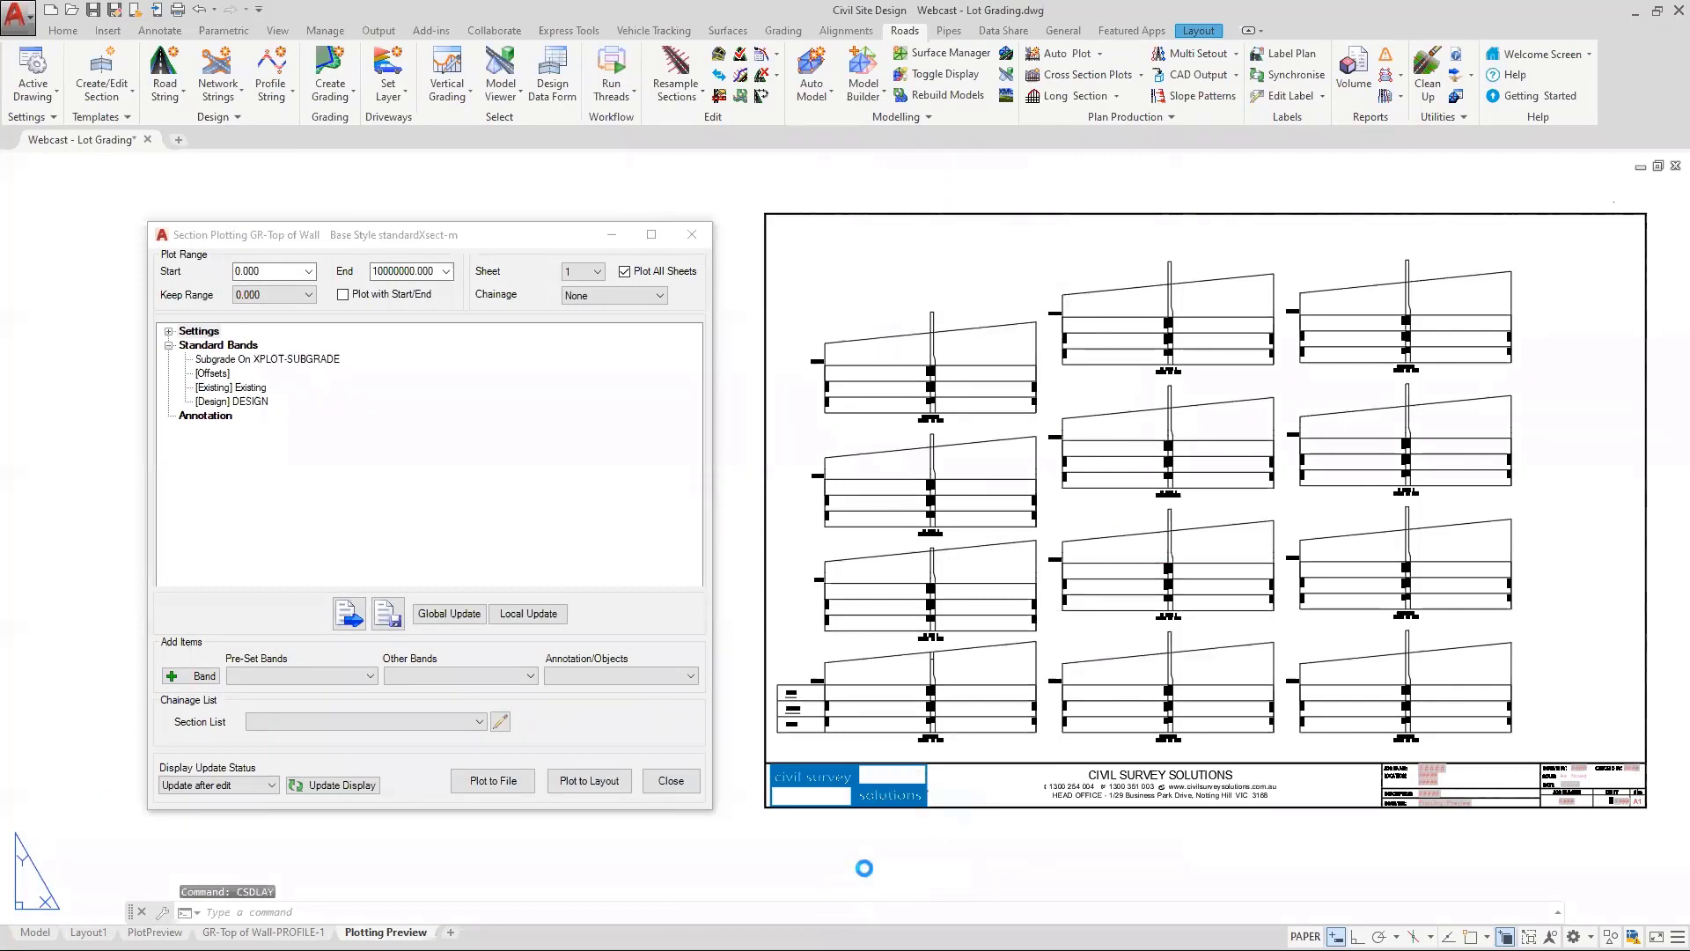
Delete the [Design] DESIGN band from the standard bands of the GR-Top of Wall section plot
scroll(810, 678, up, 2)
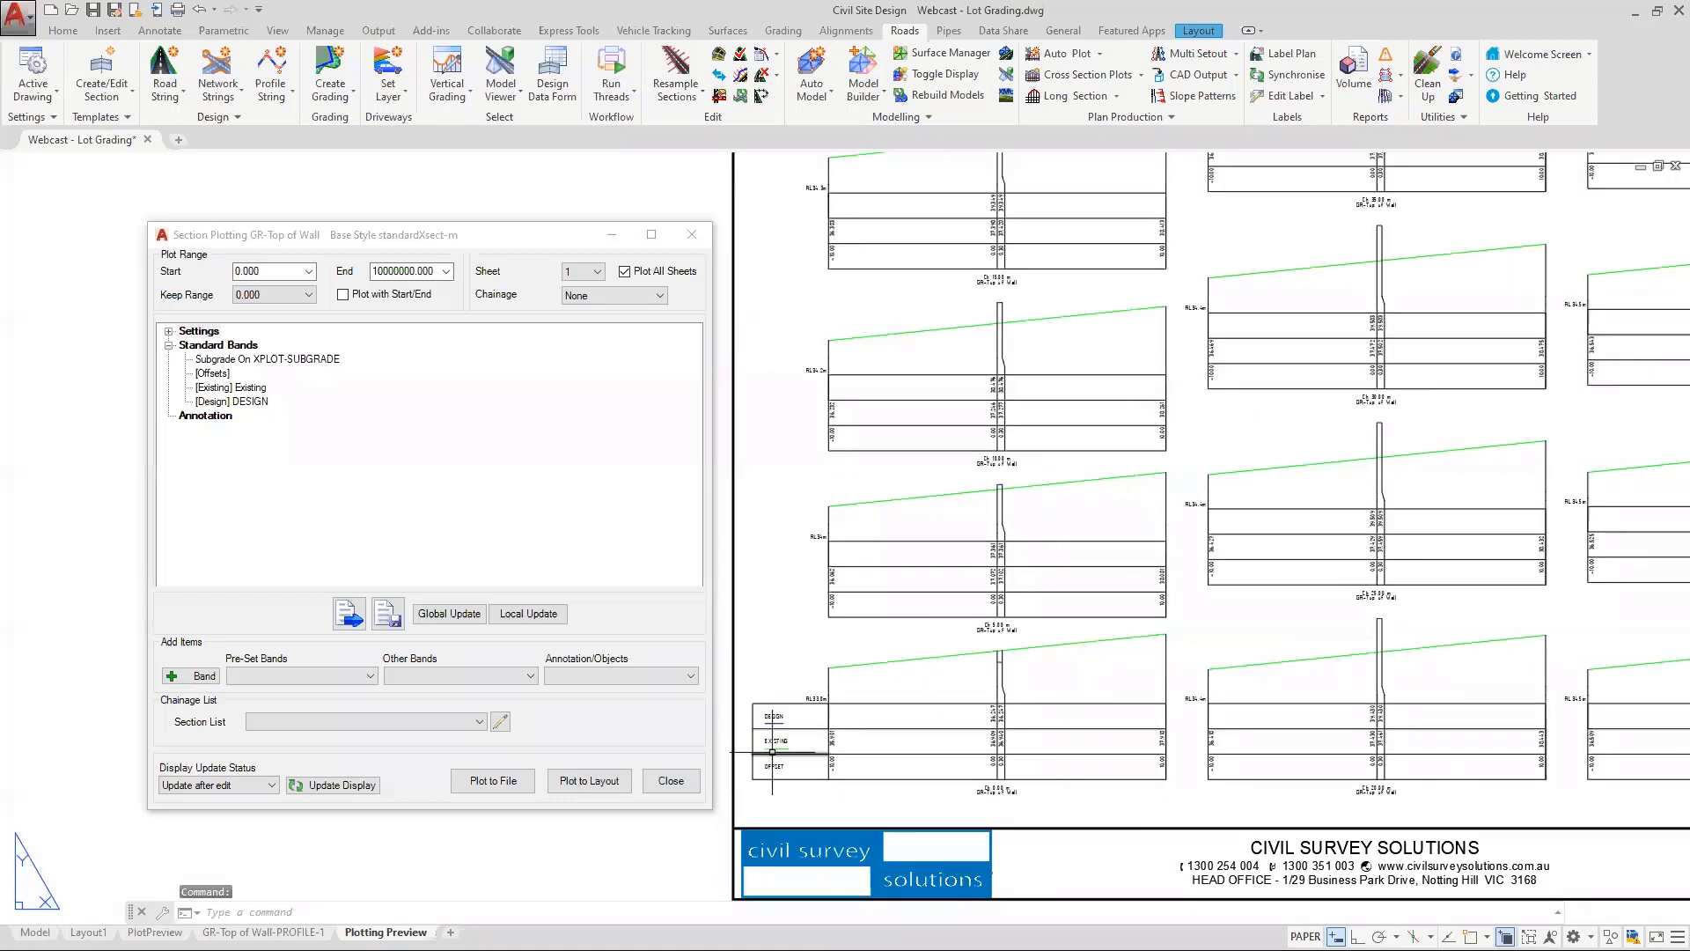
scroll(772, 751, up, 2)
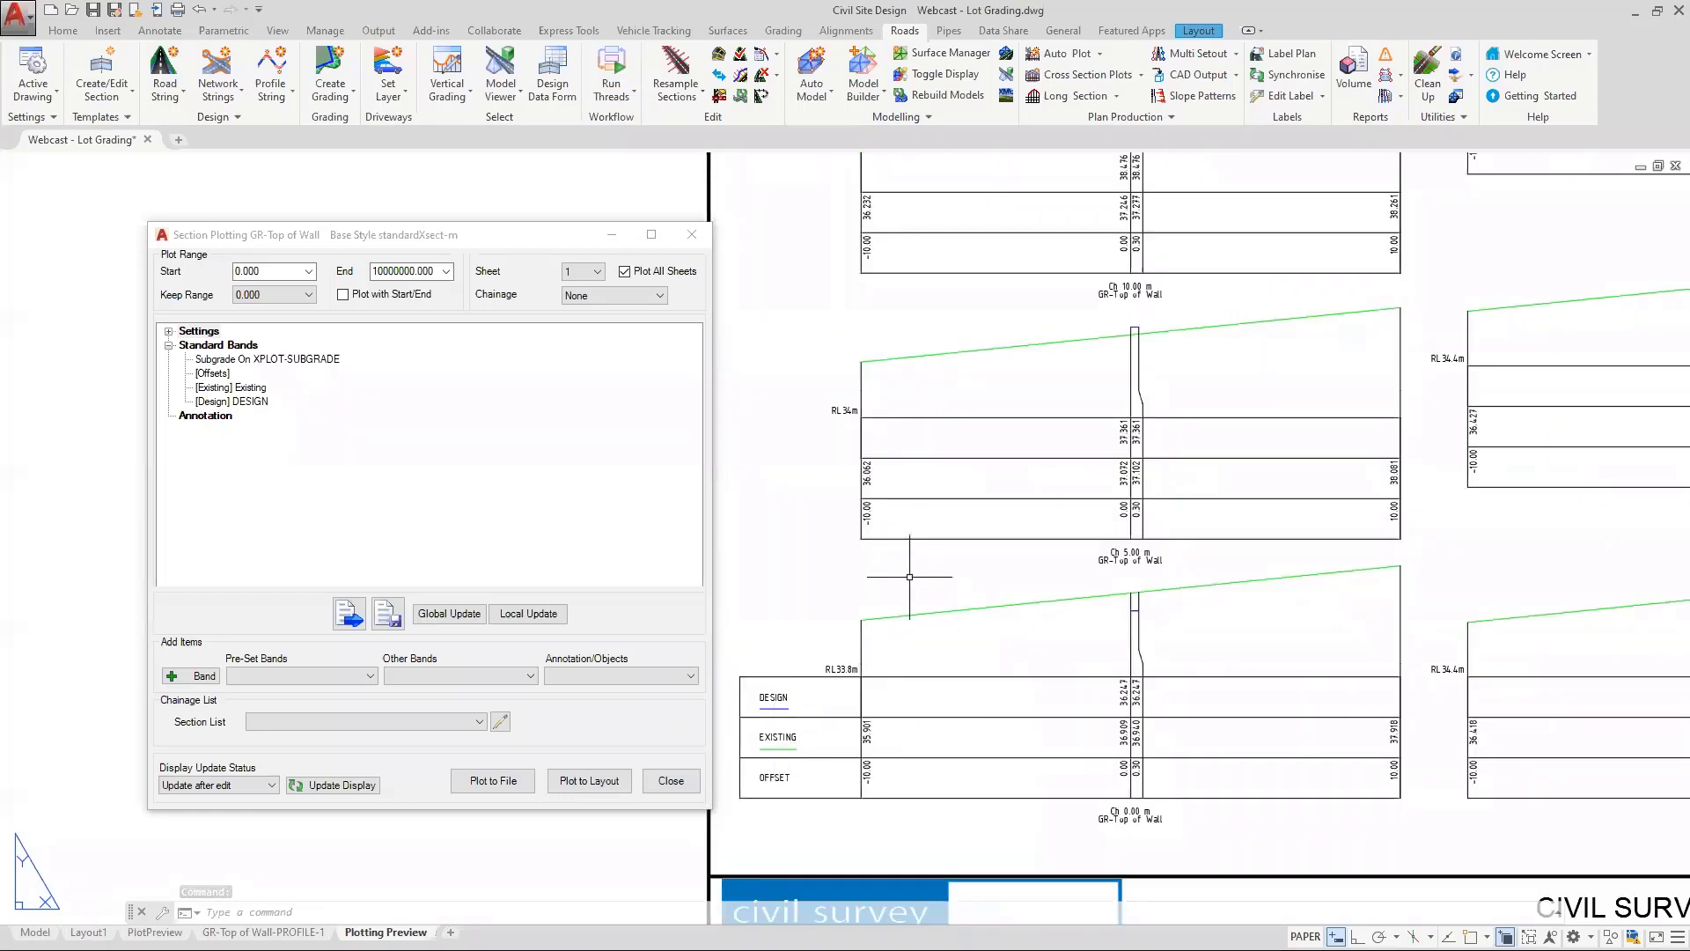
scroll(909, 576, down, 3)
scroll(910, 576, up, 3)
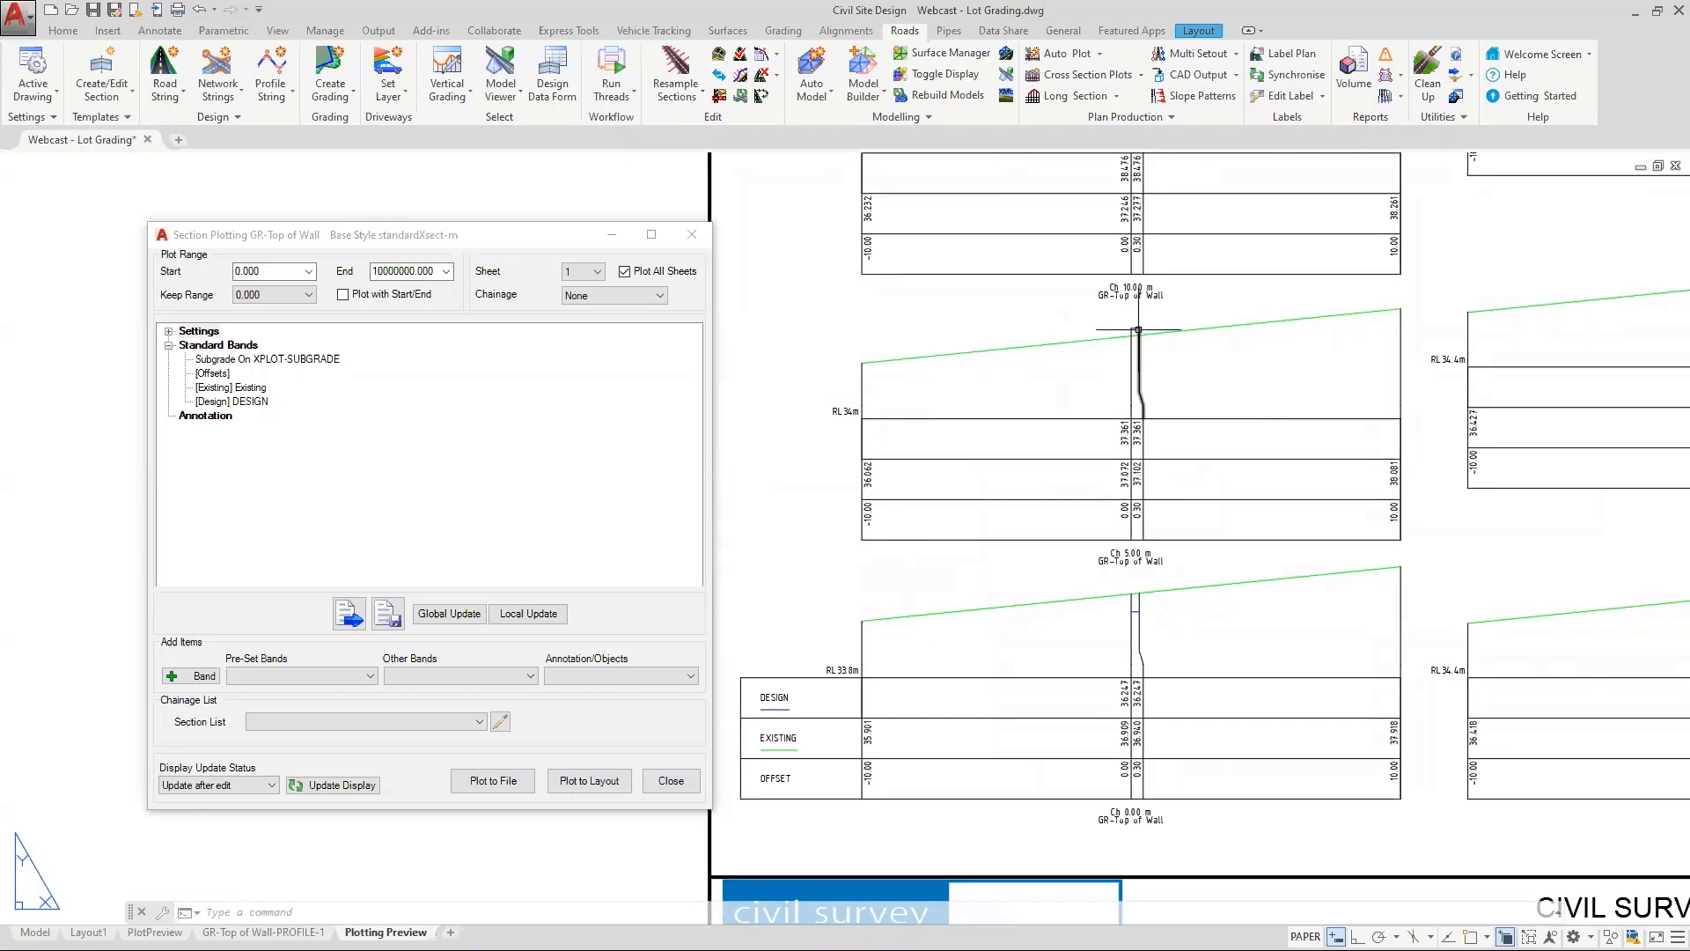
click(236, 401)
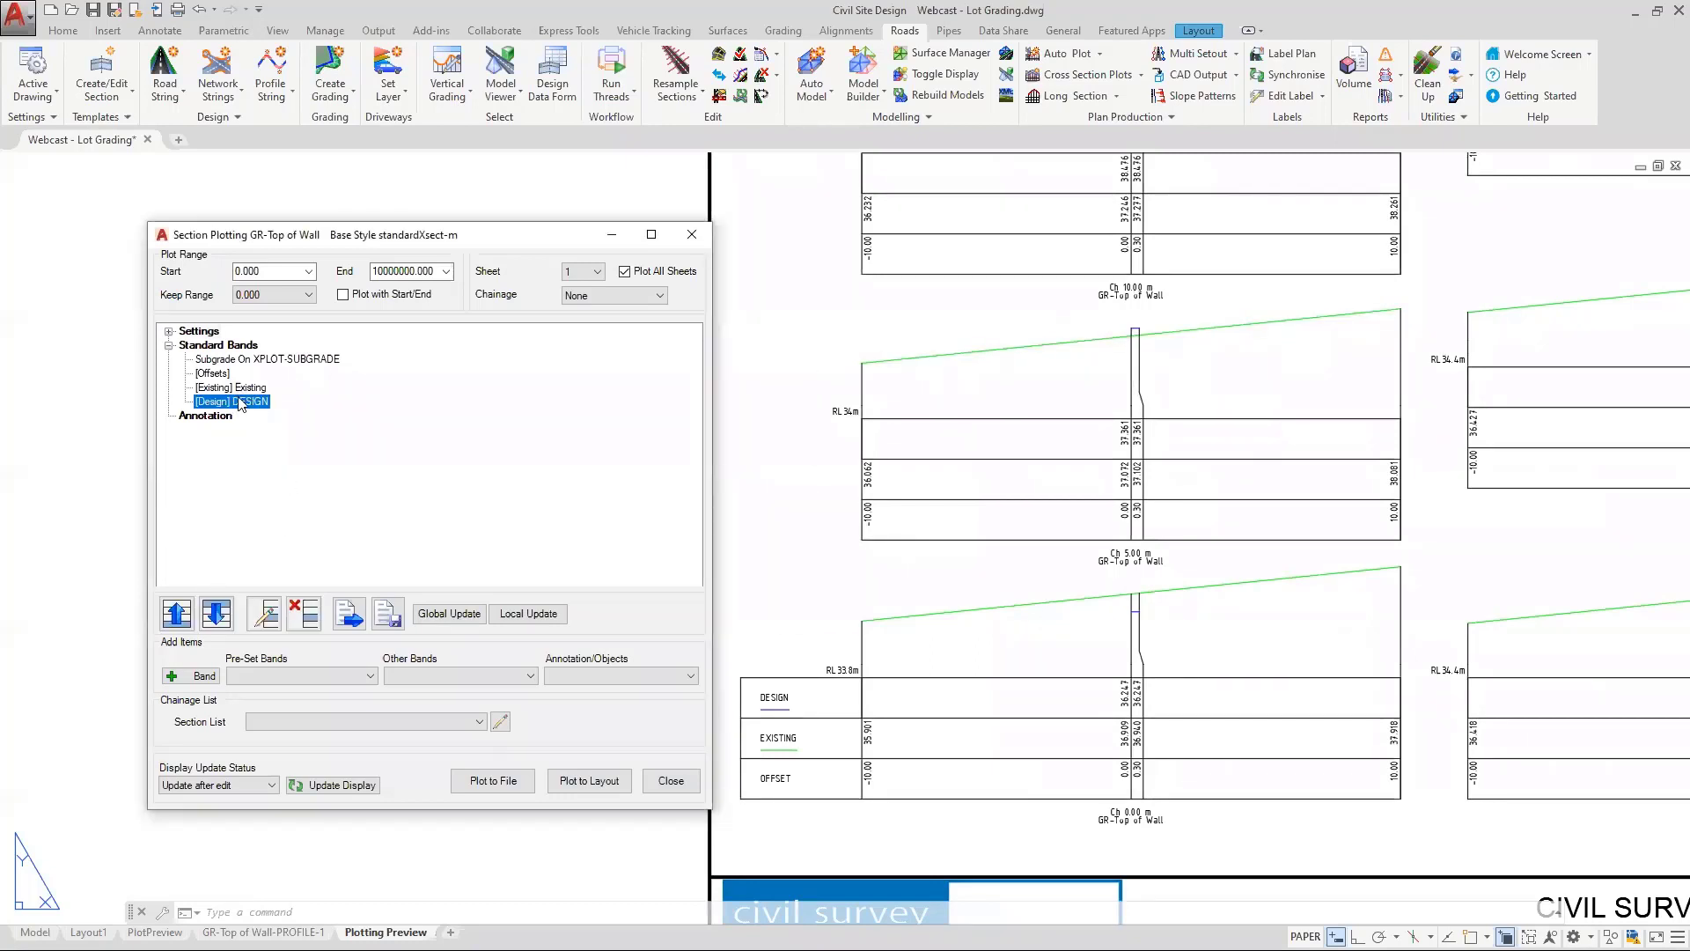
click(1135, 331)
click(306, 619)
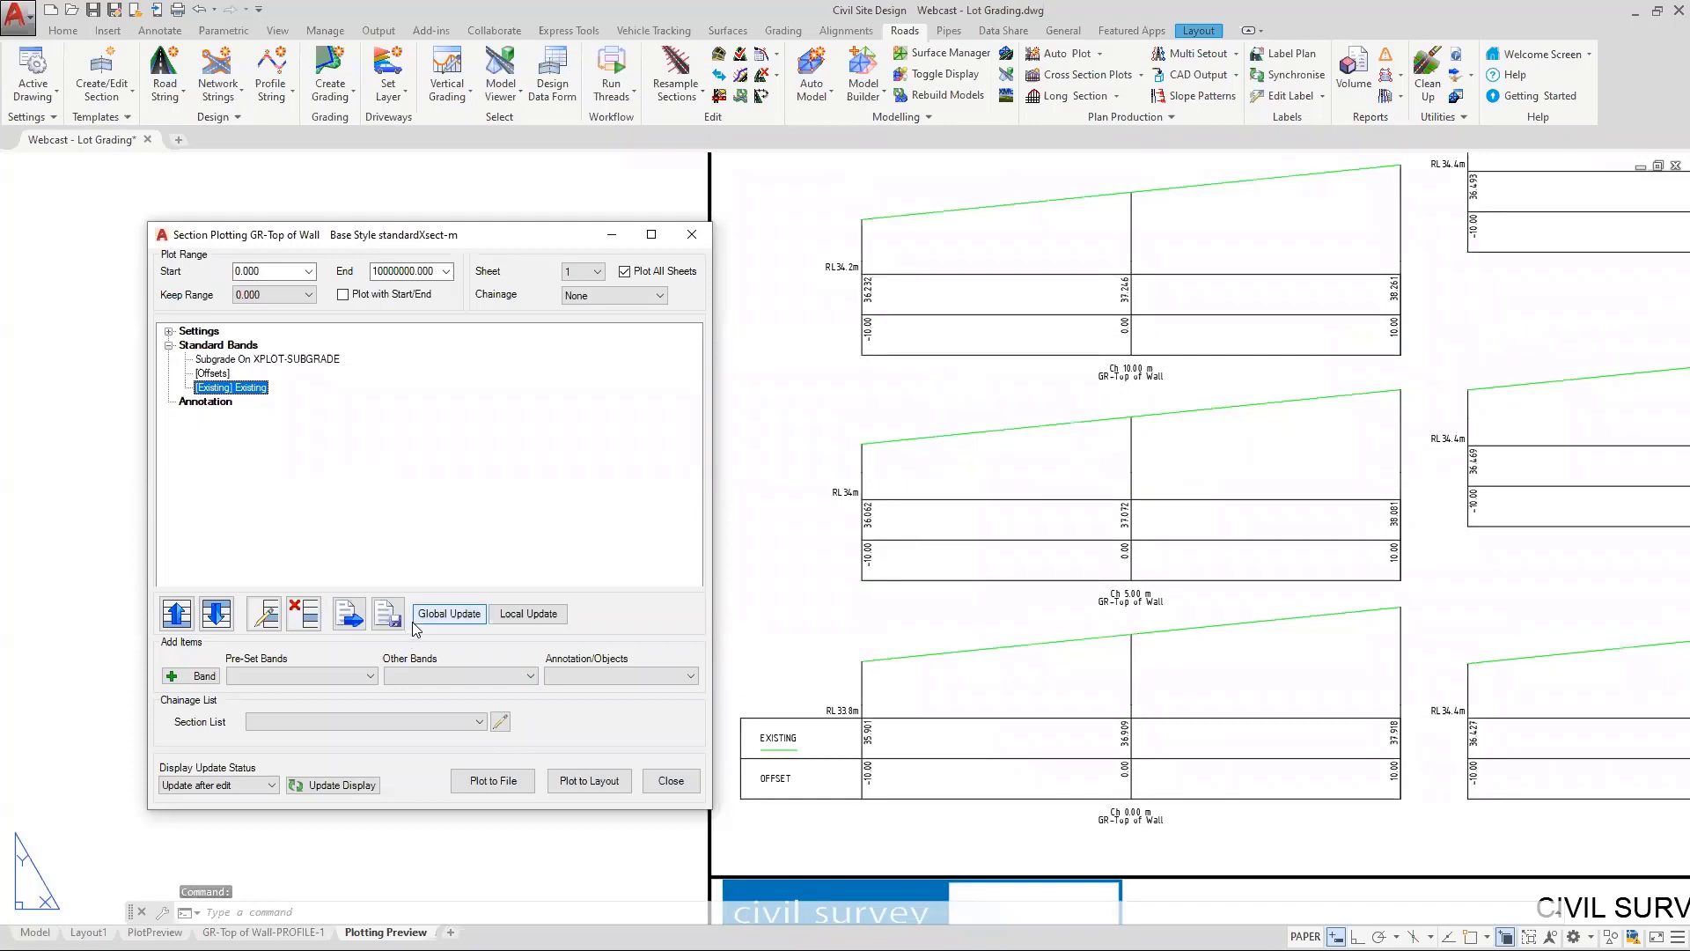
Add a Surfaces band sourced from BM-Roads & Parcel, with its section line drawn on the XPLOT-DESIGN layer
click(333, 674)
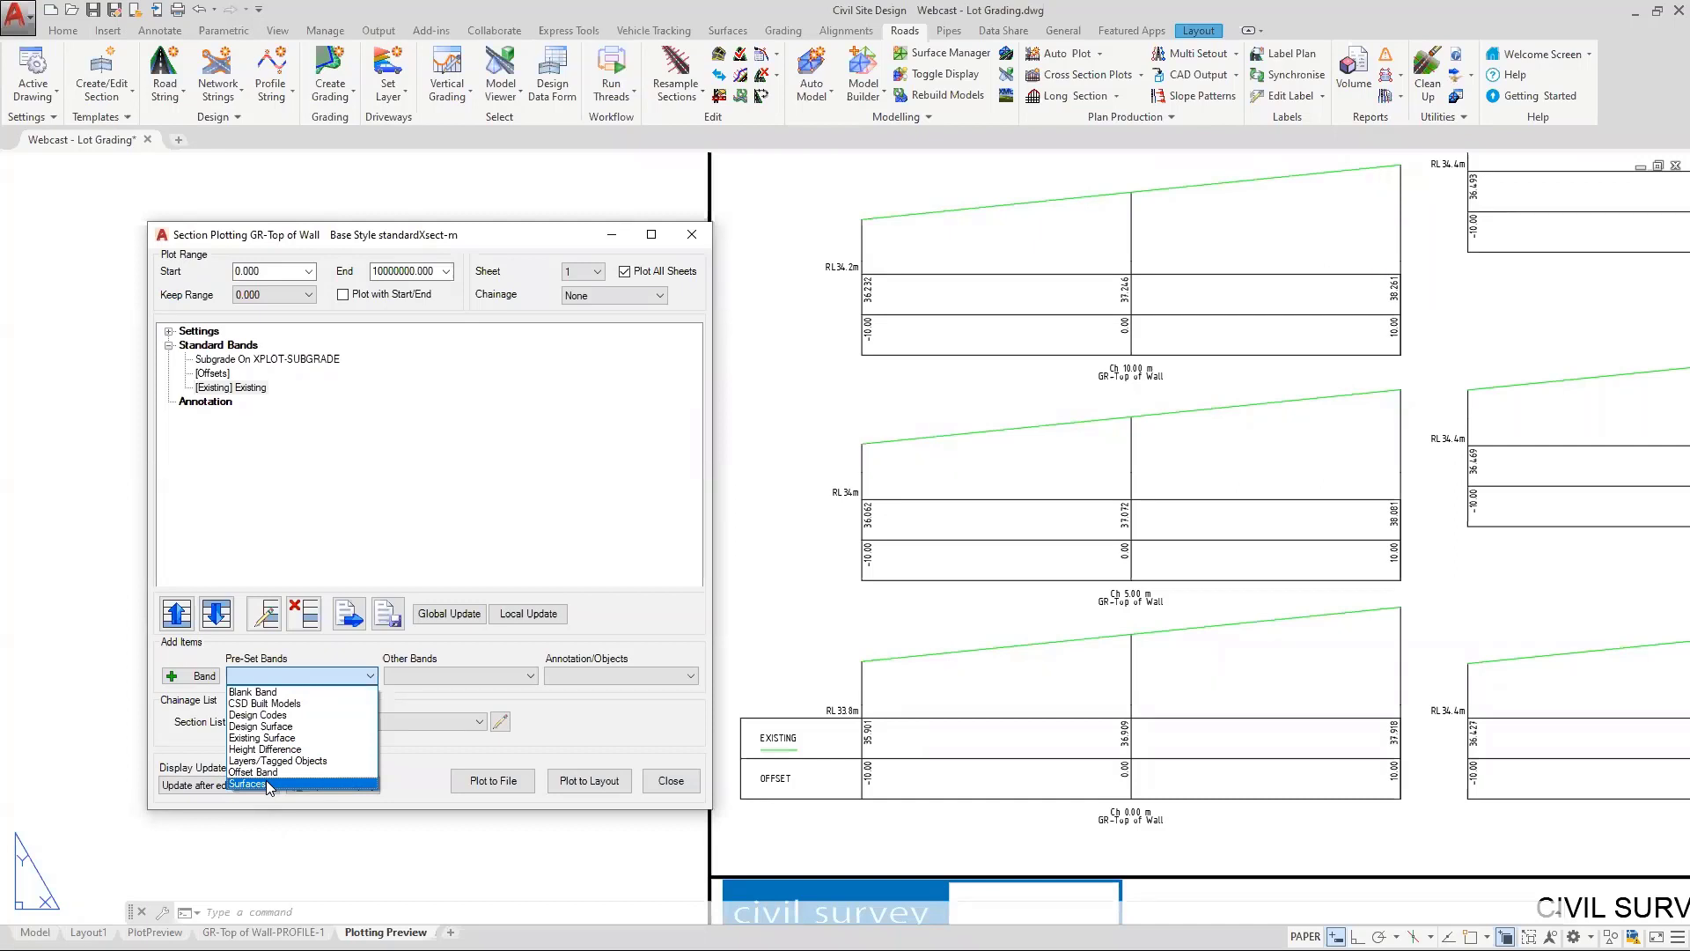
click(249, 784)
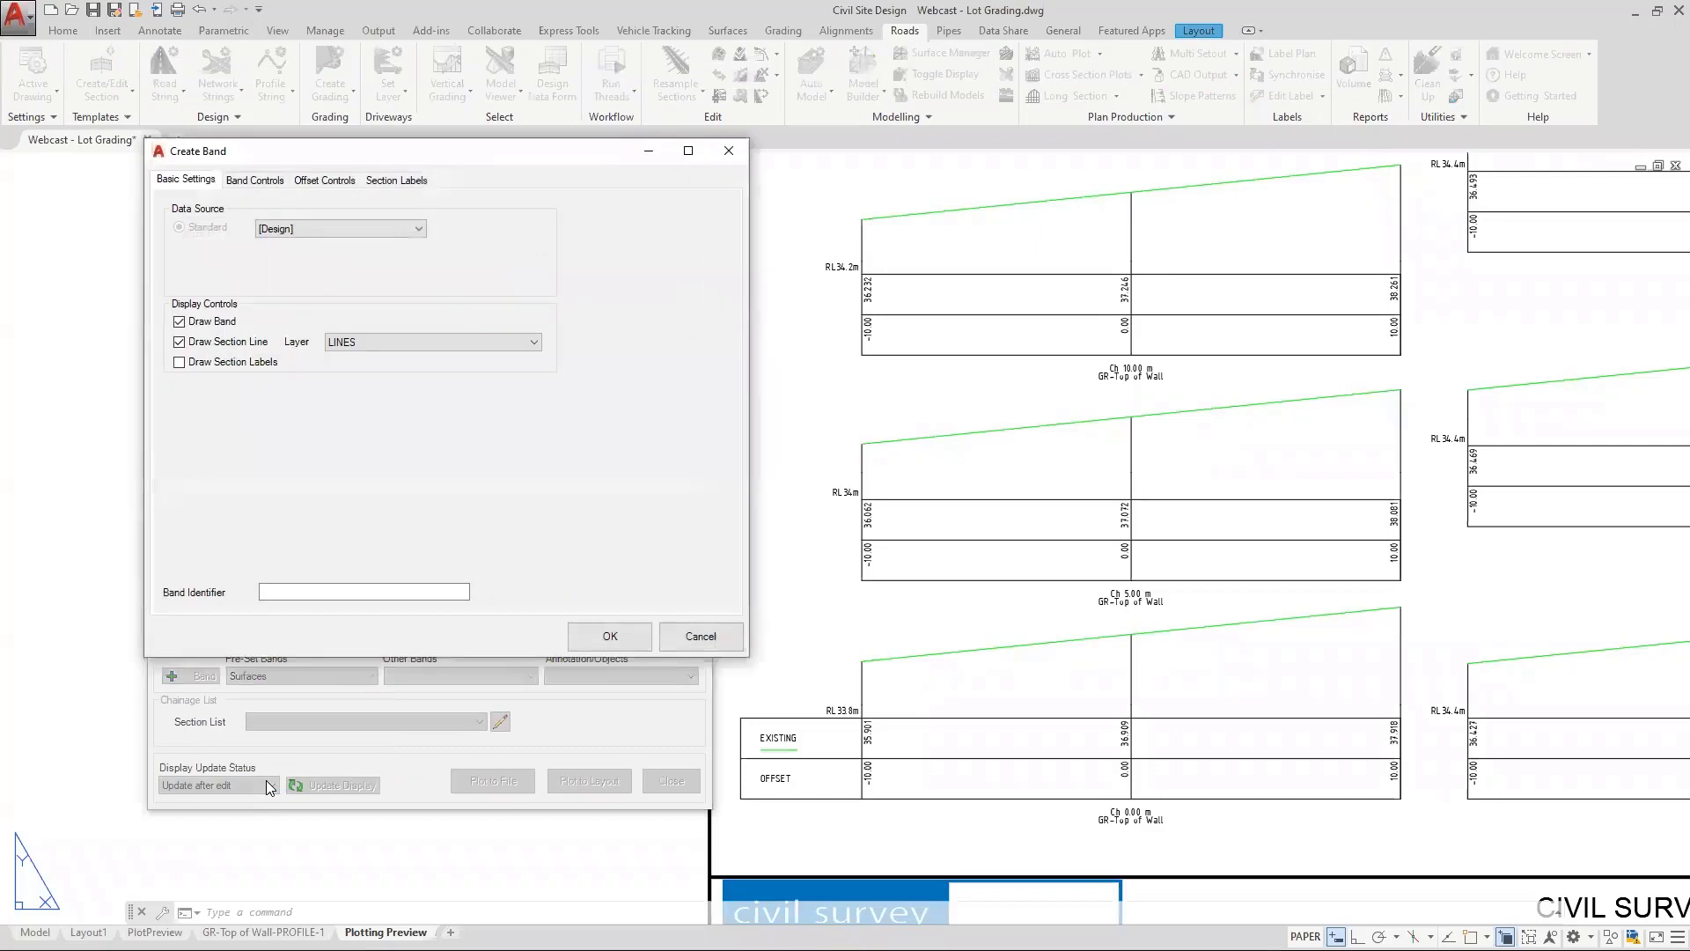
click(329, 227)
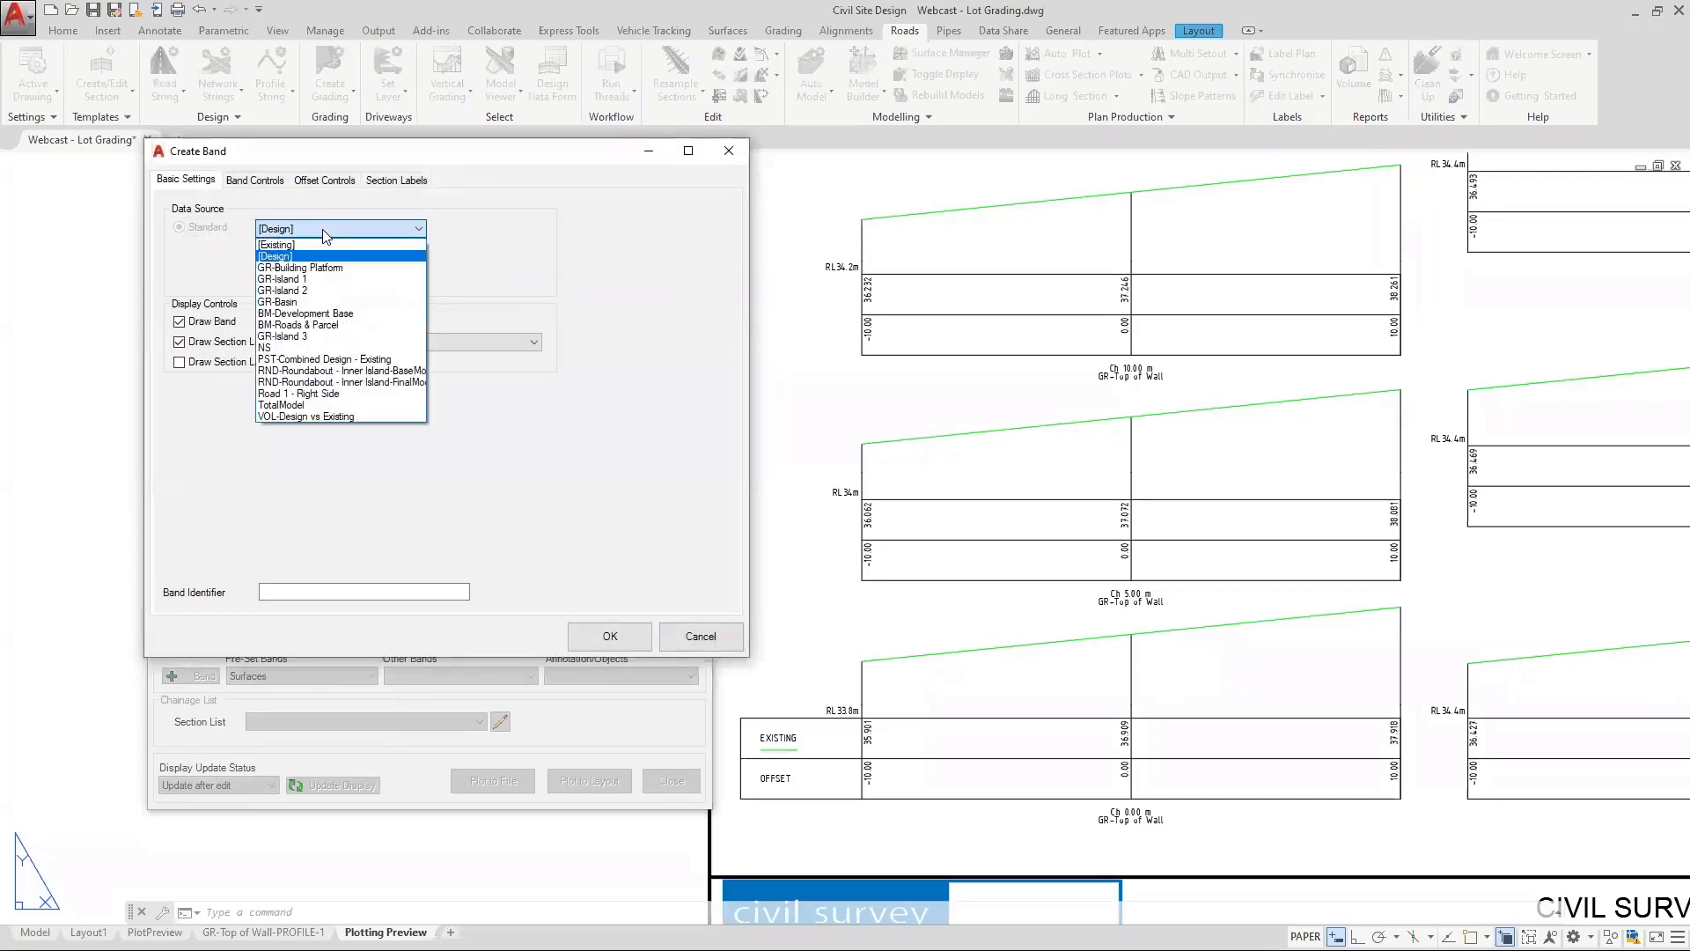
click(318, 324)
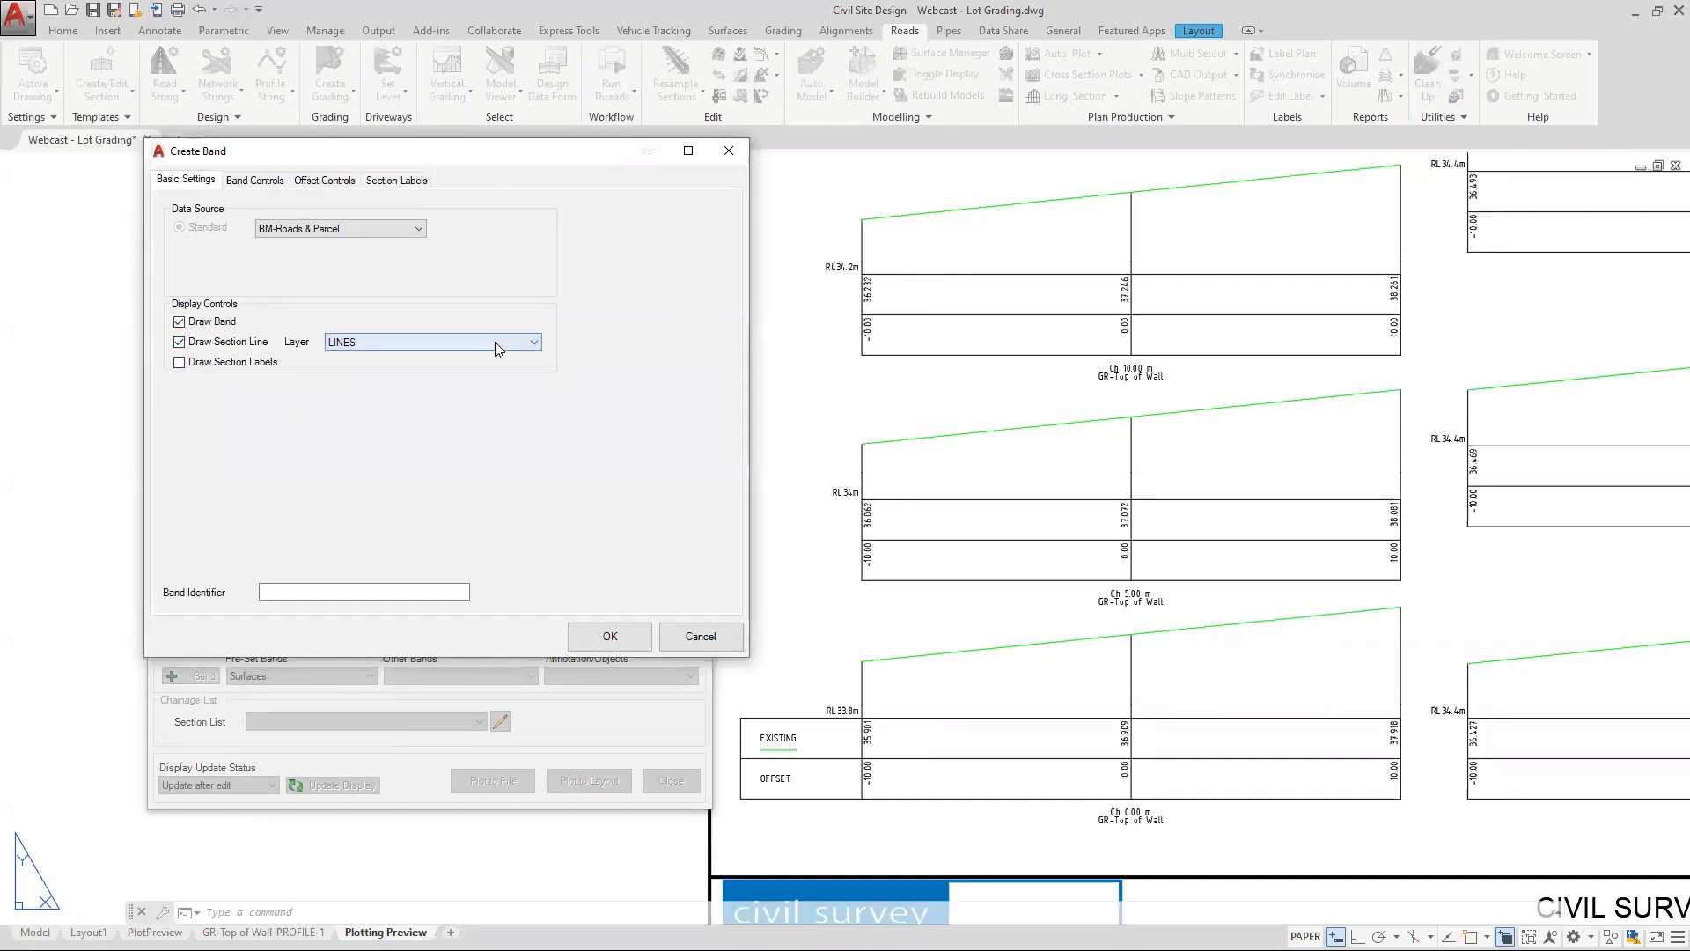
click(528, 341)
drag(537, 607, 538, 678)
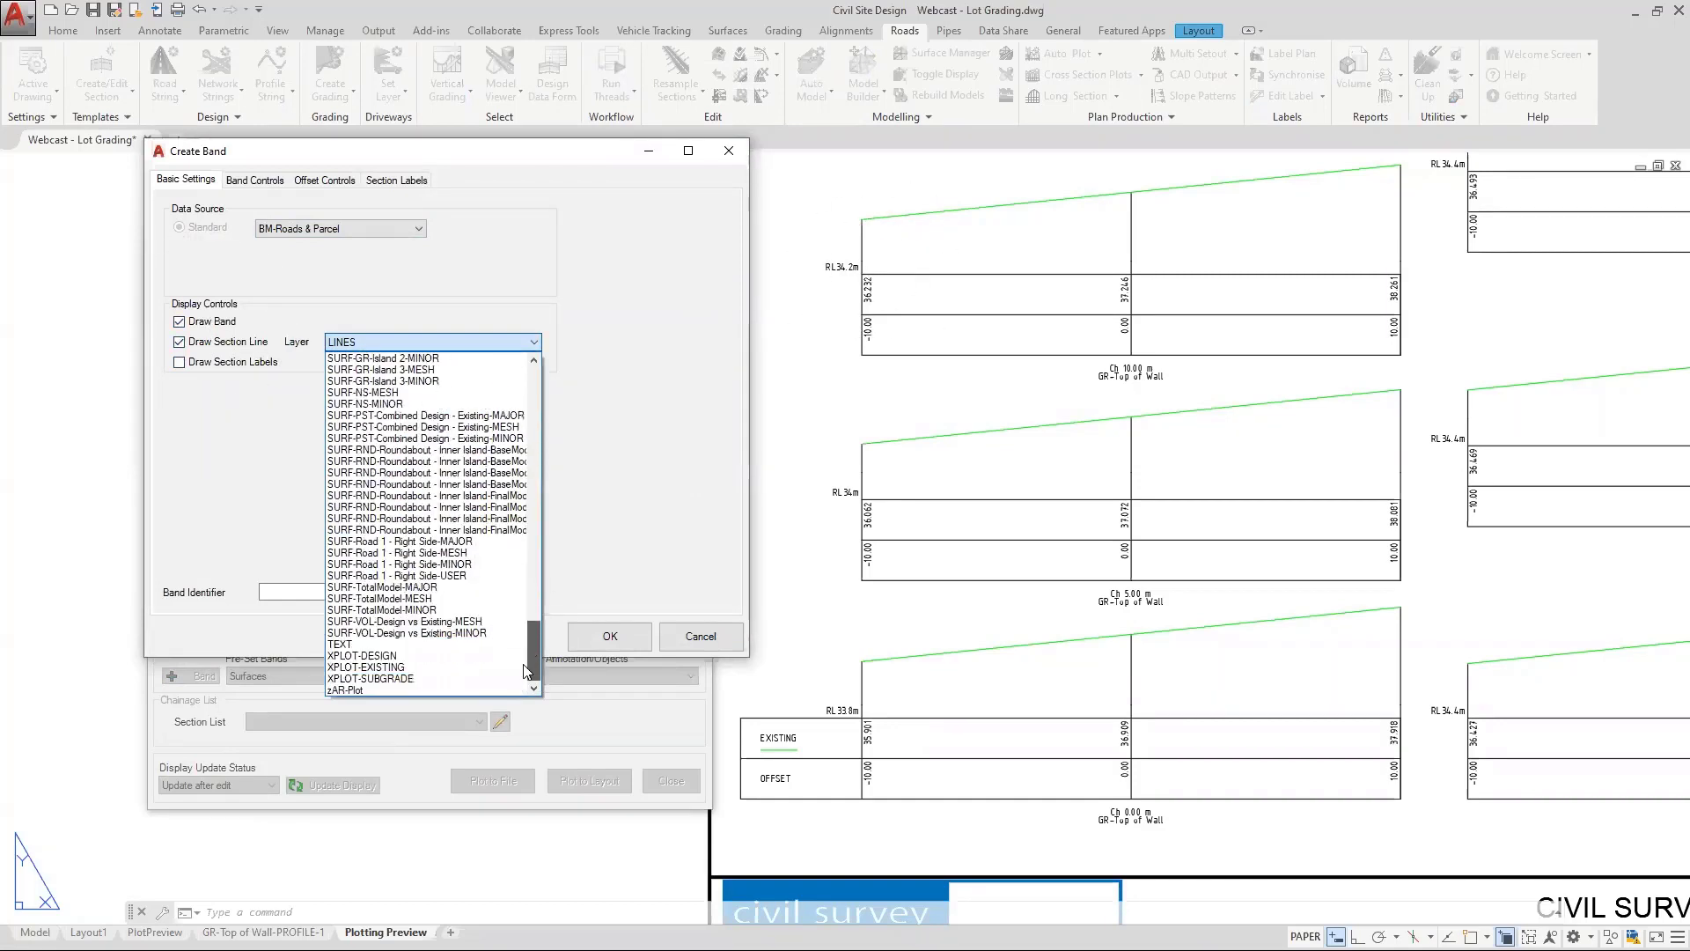
click(410, 665)
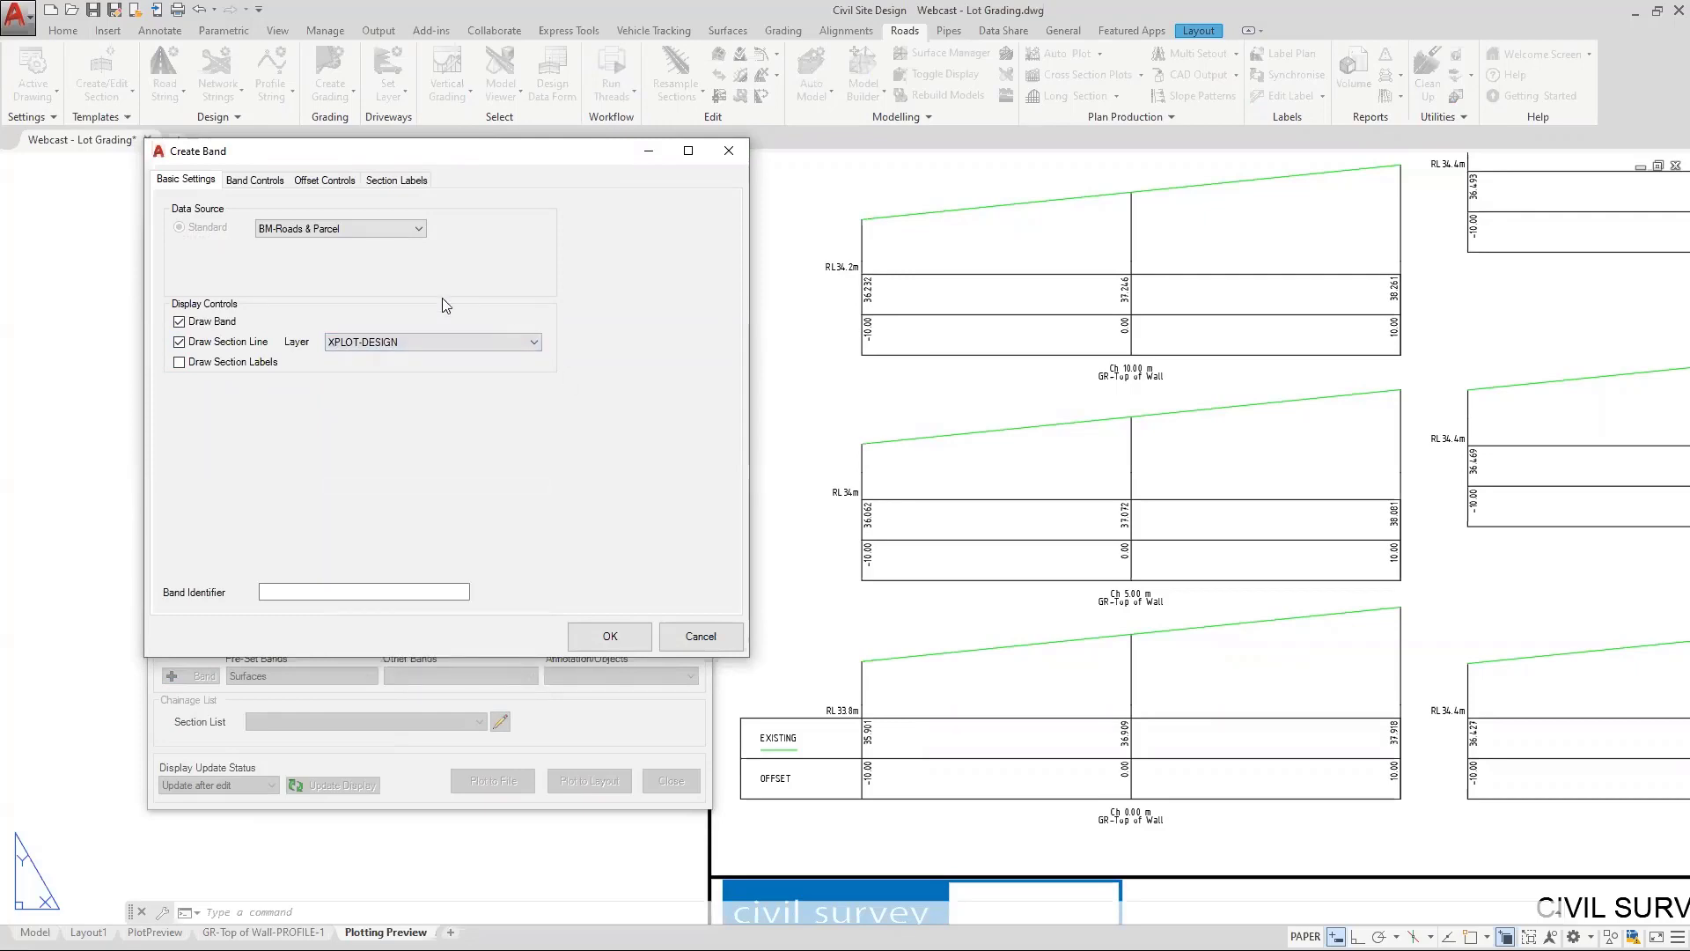
click(616, 636)
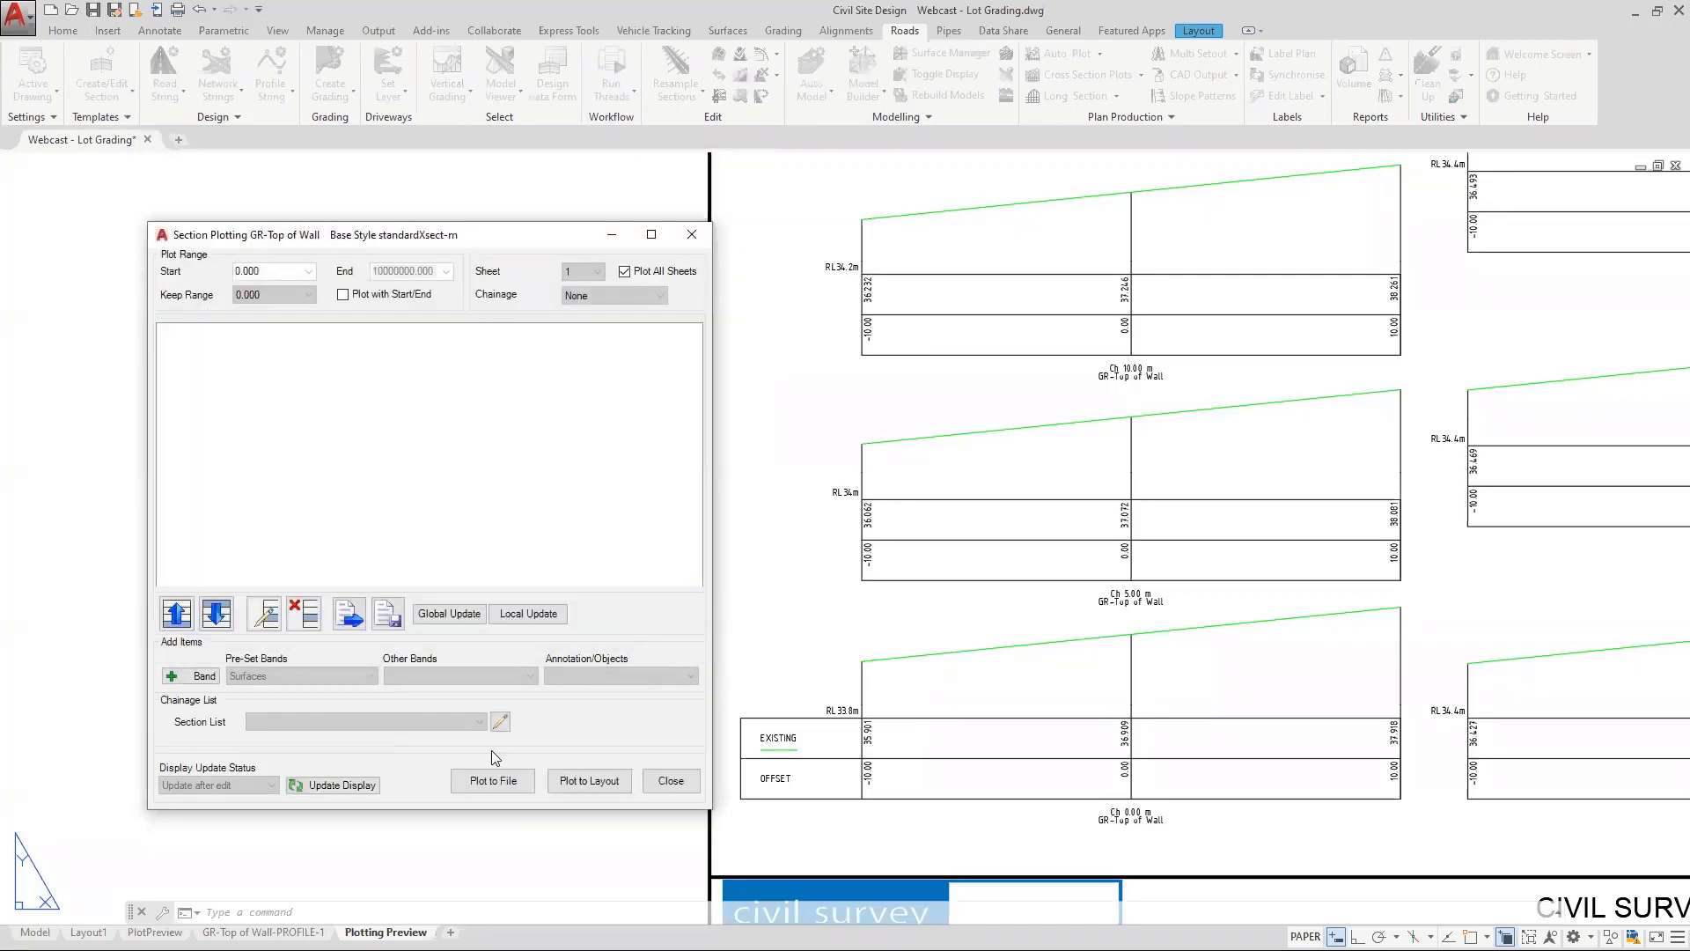
Examine the wall shape, offsets and levels of the BM-Roads & Parcel surface in the previewed cross sections across the sheet
scroll(1144, 274, up, 6)
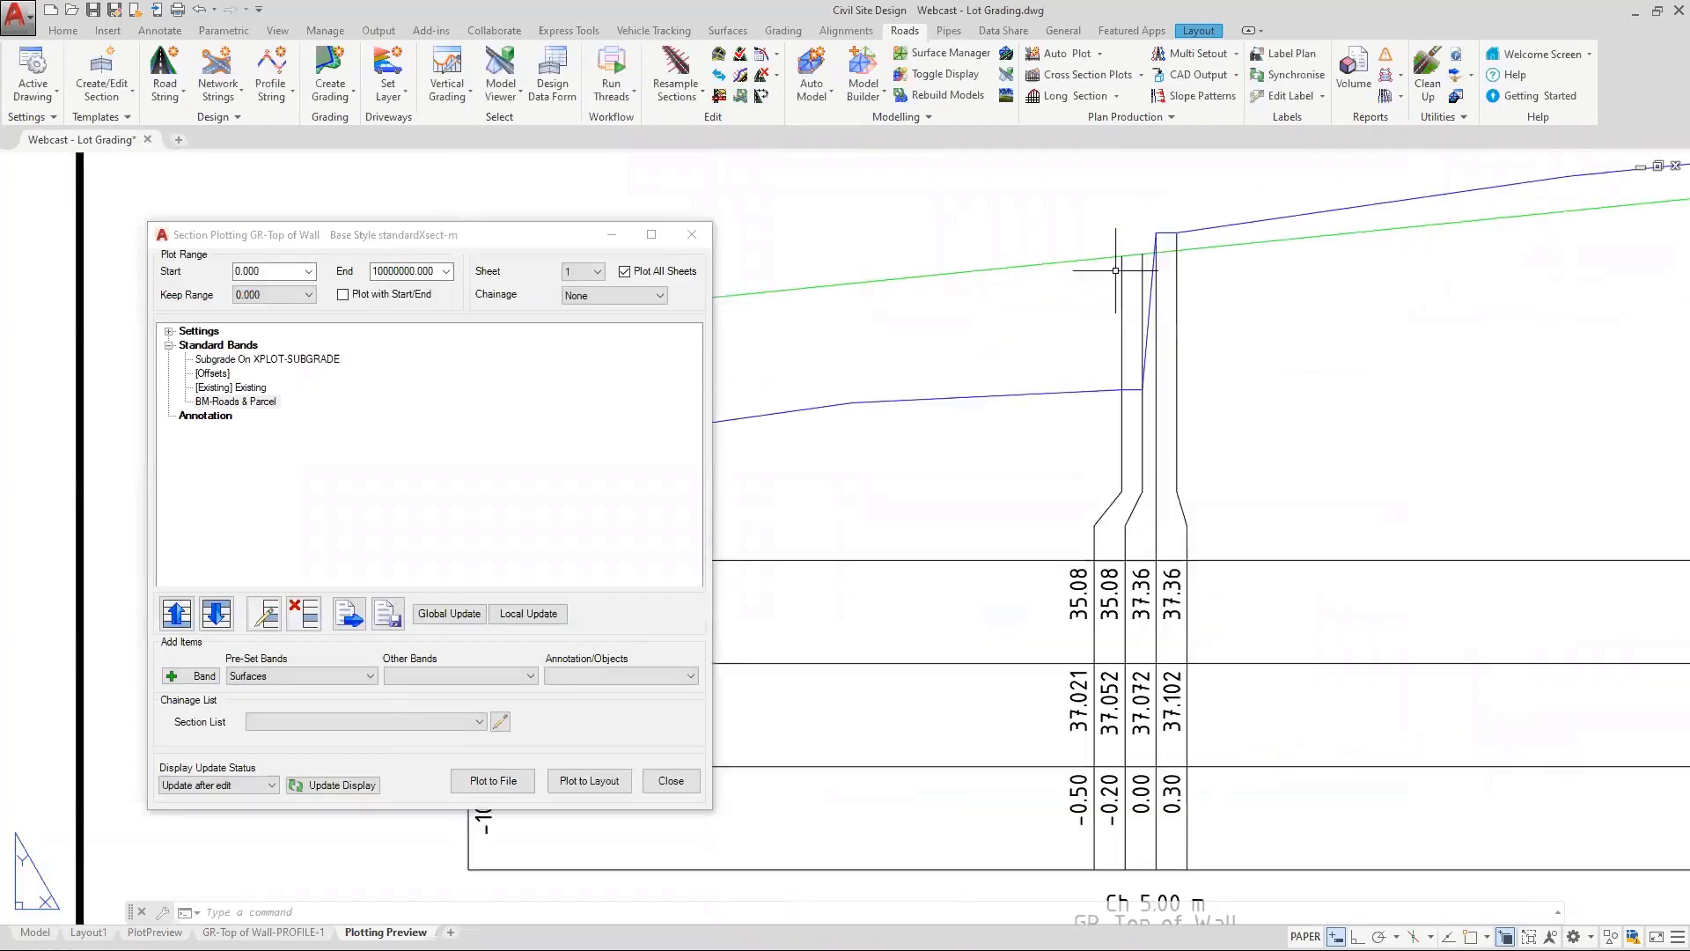
scroll(1113, 389, down, 10)
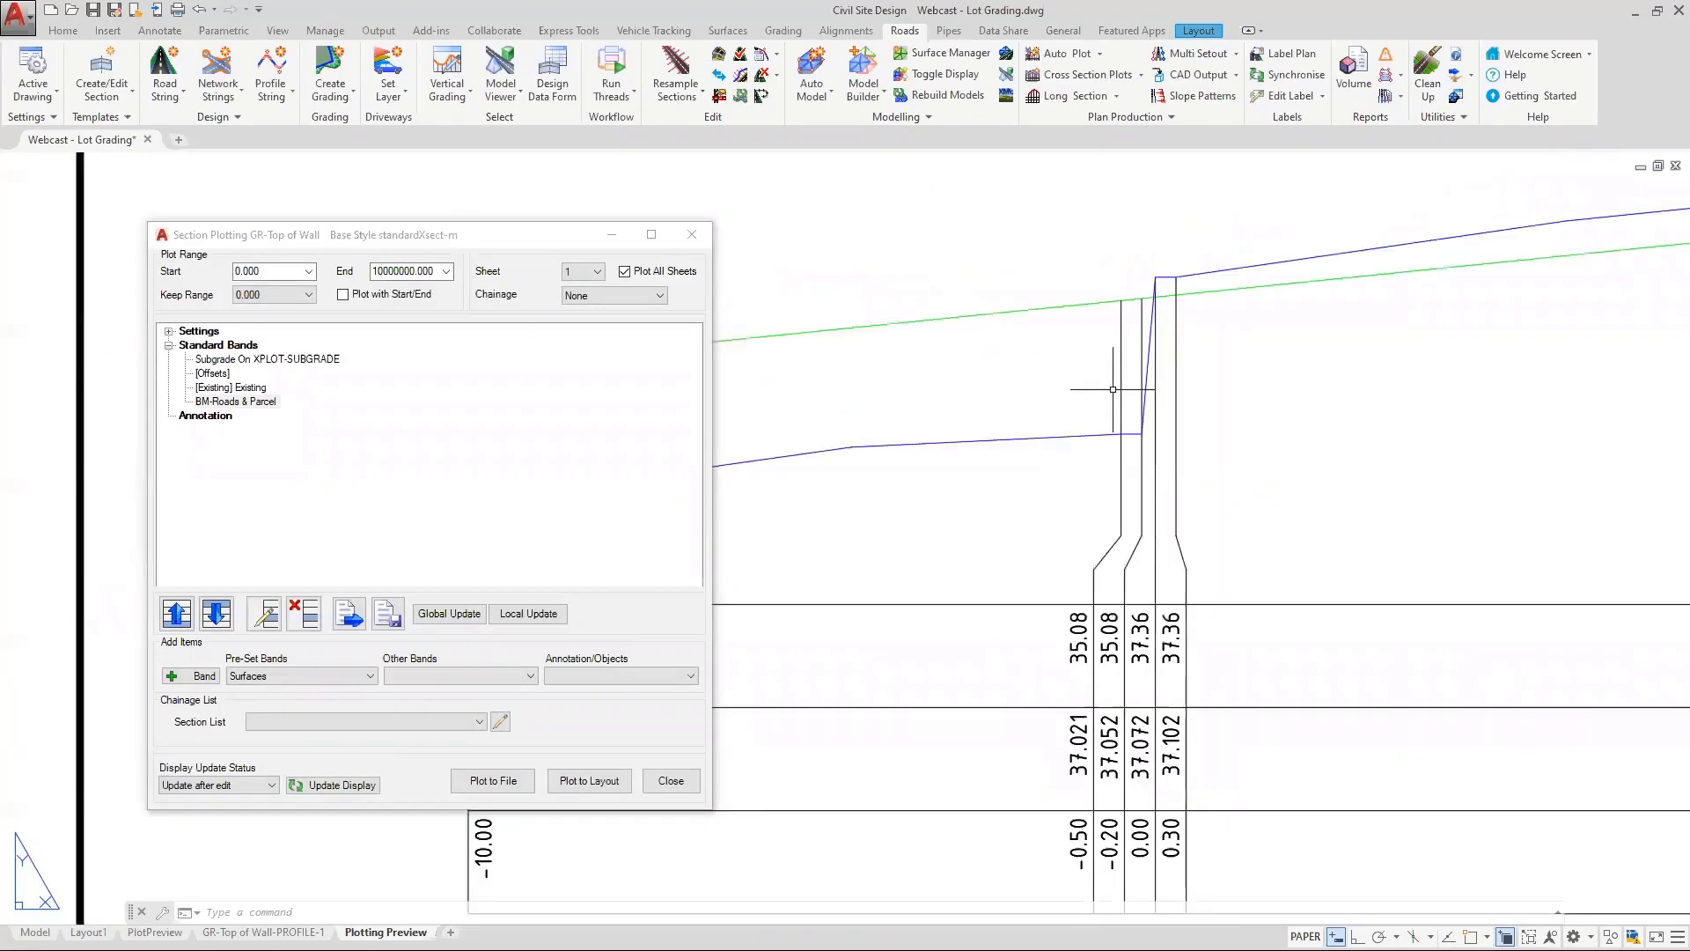
middle_drag(1462, 546, 1179, 538)
scroll(1179, 538, up, 6)
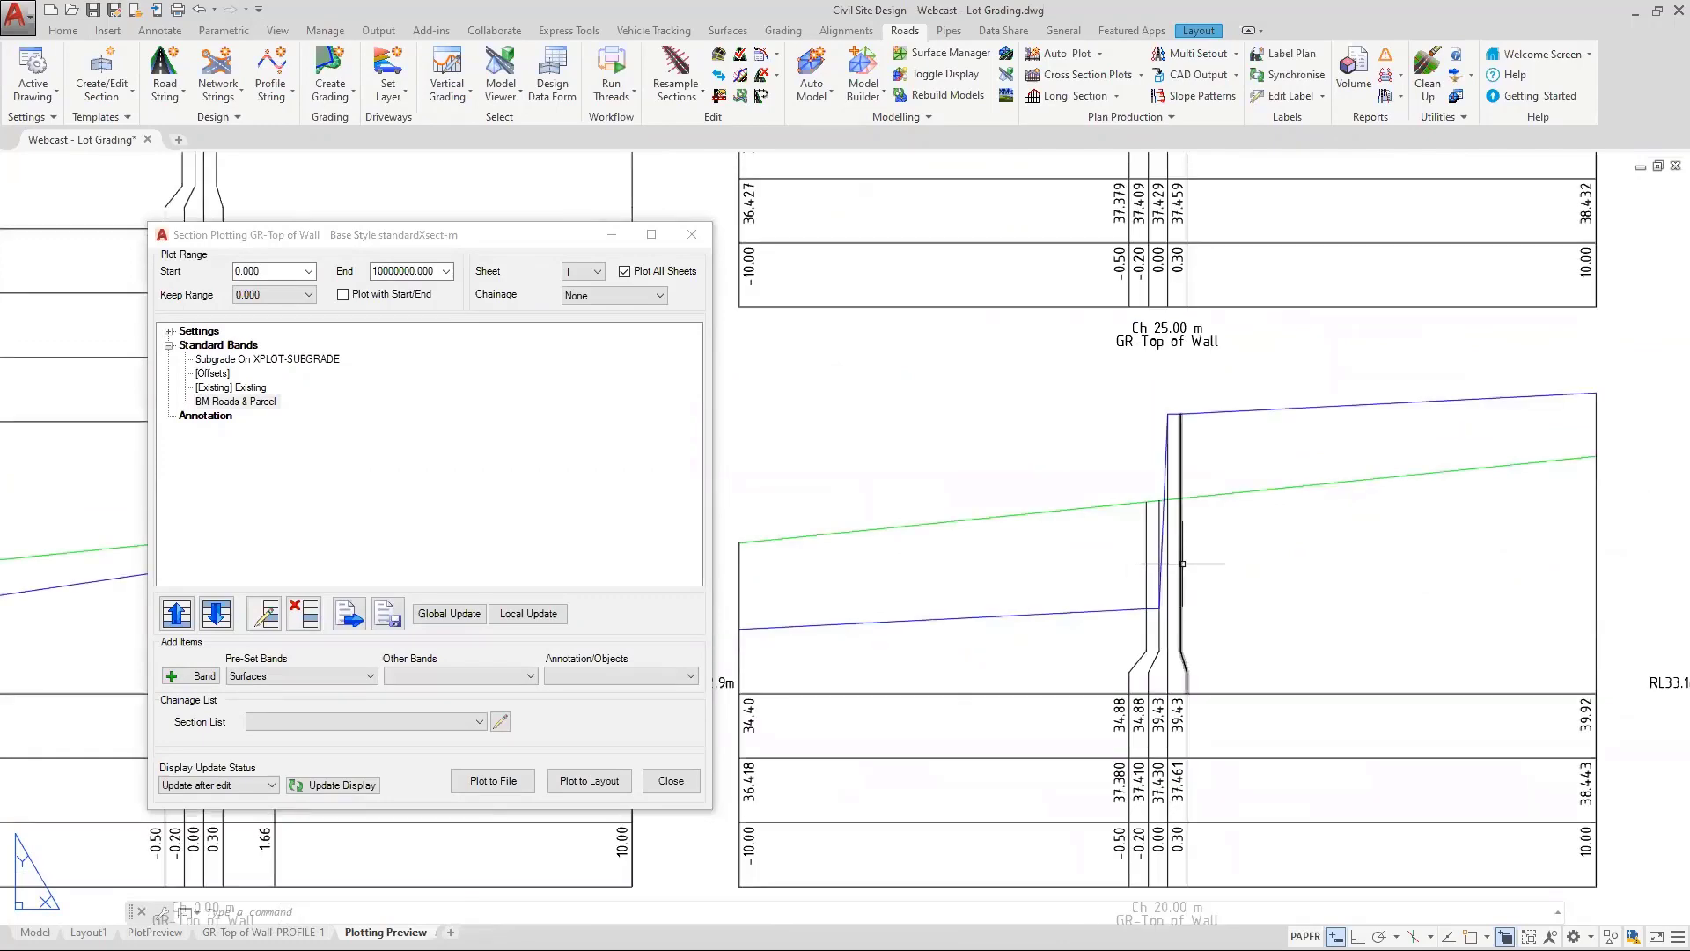
scroll(1197, 542, down, 5)
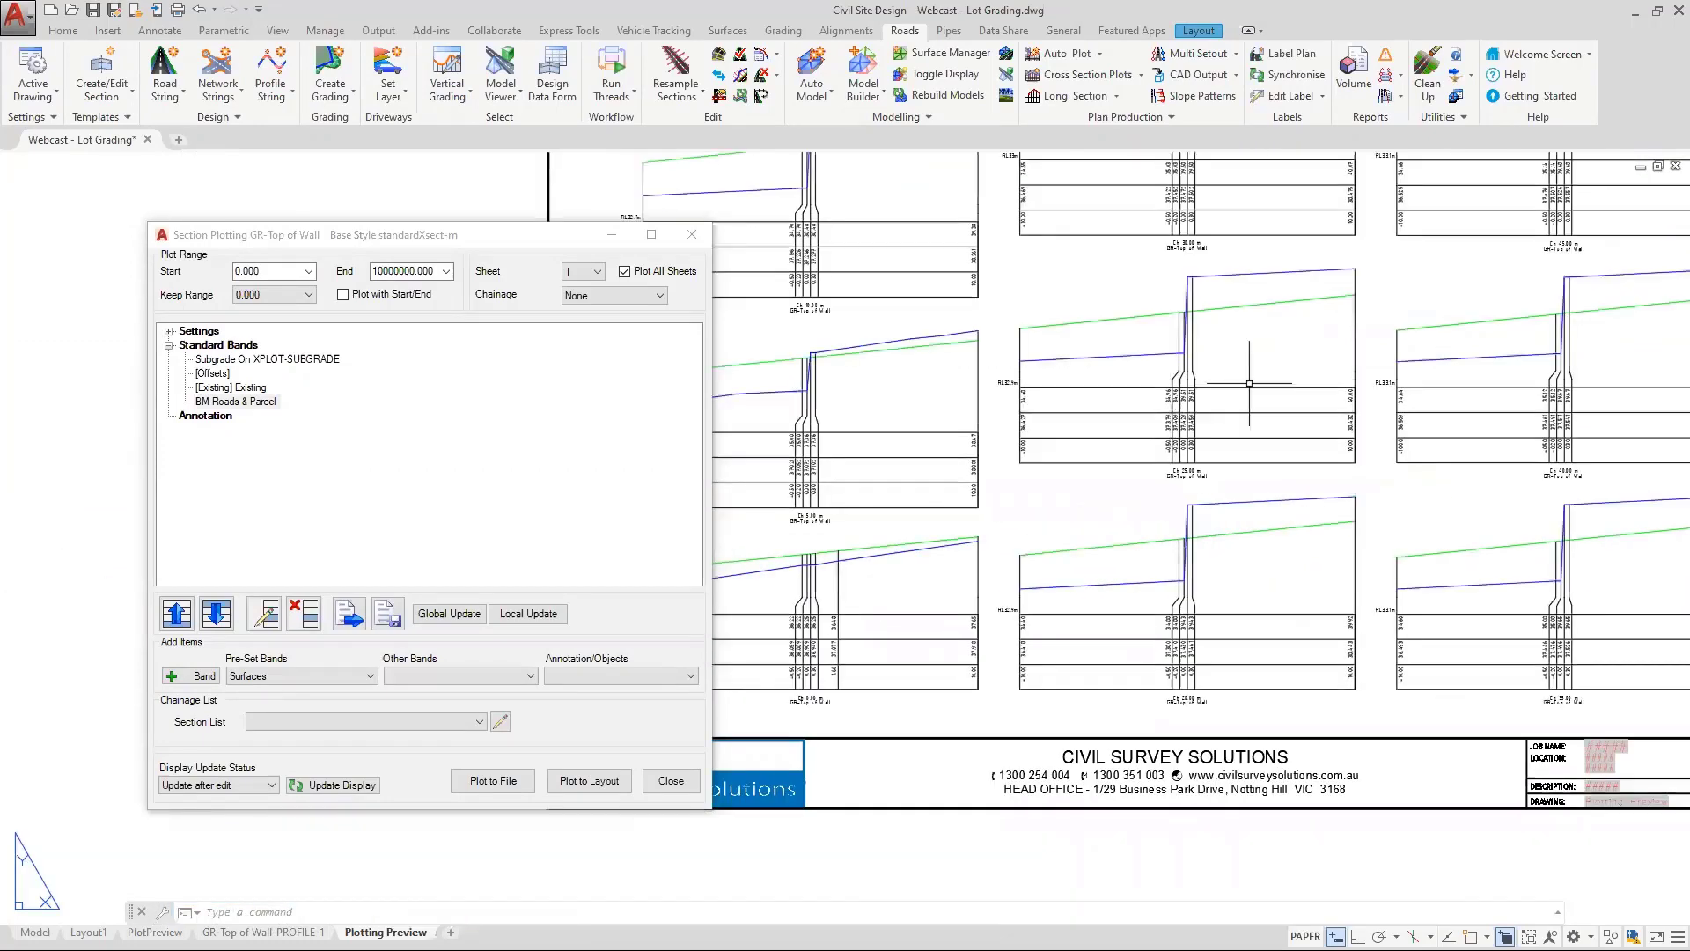
middle_drag(1108, 282, 1193, 562)
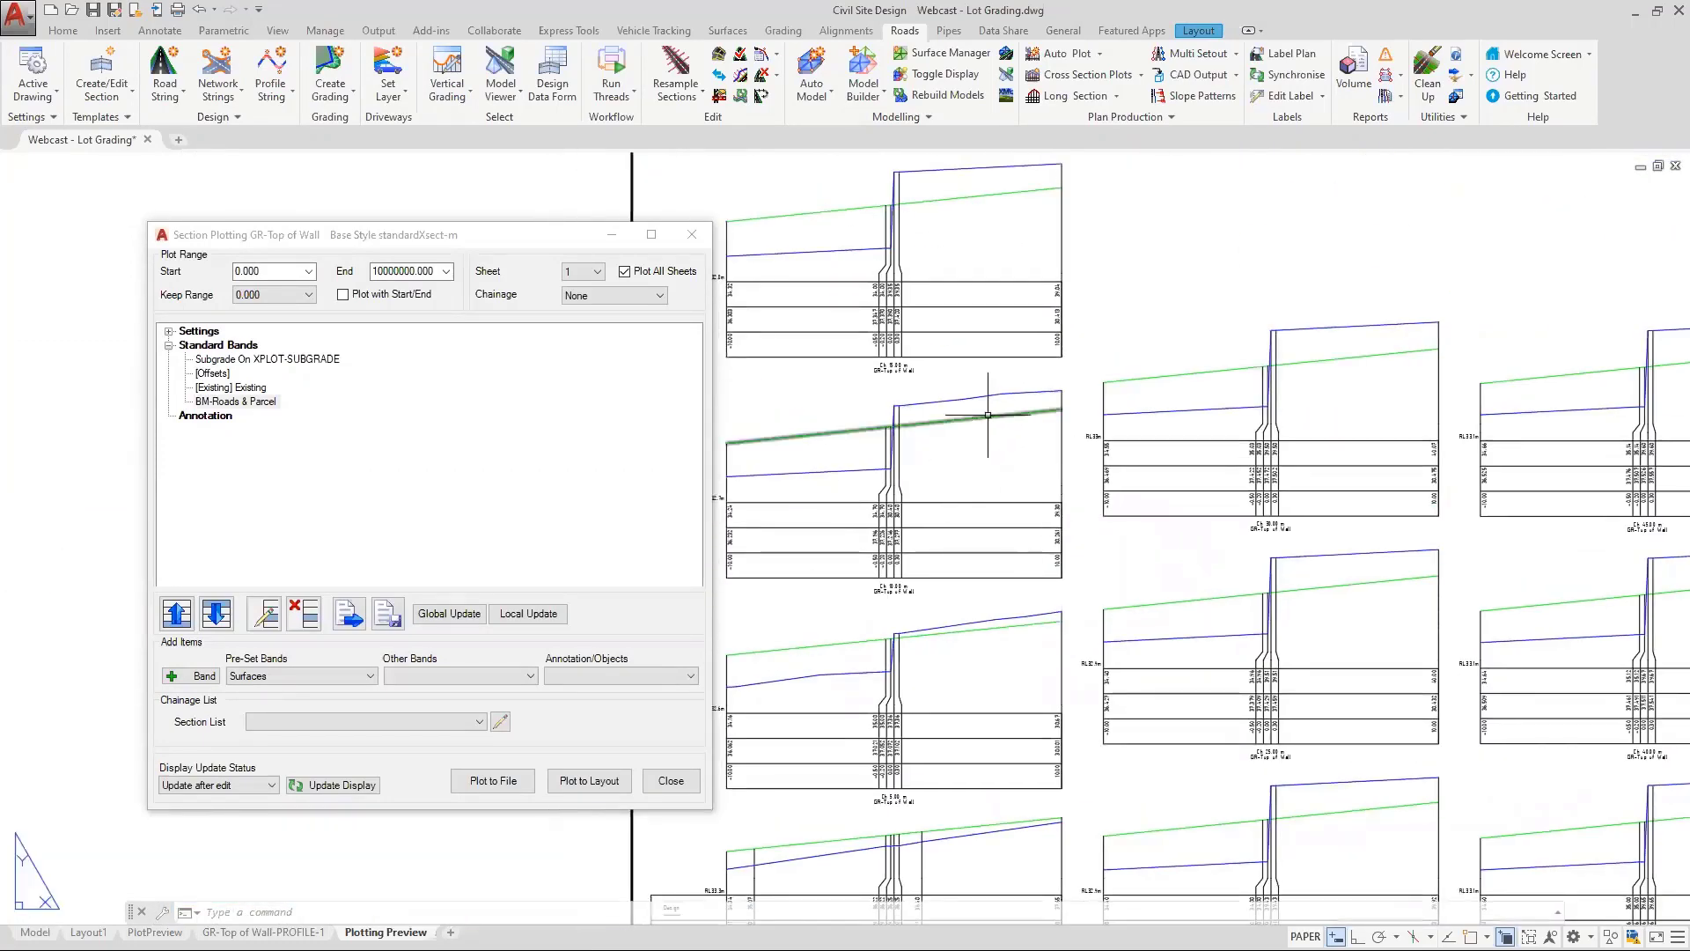
scroll(1005, 339, down, 2)
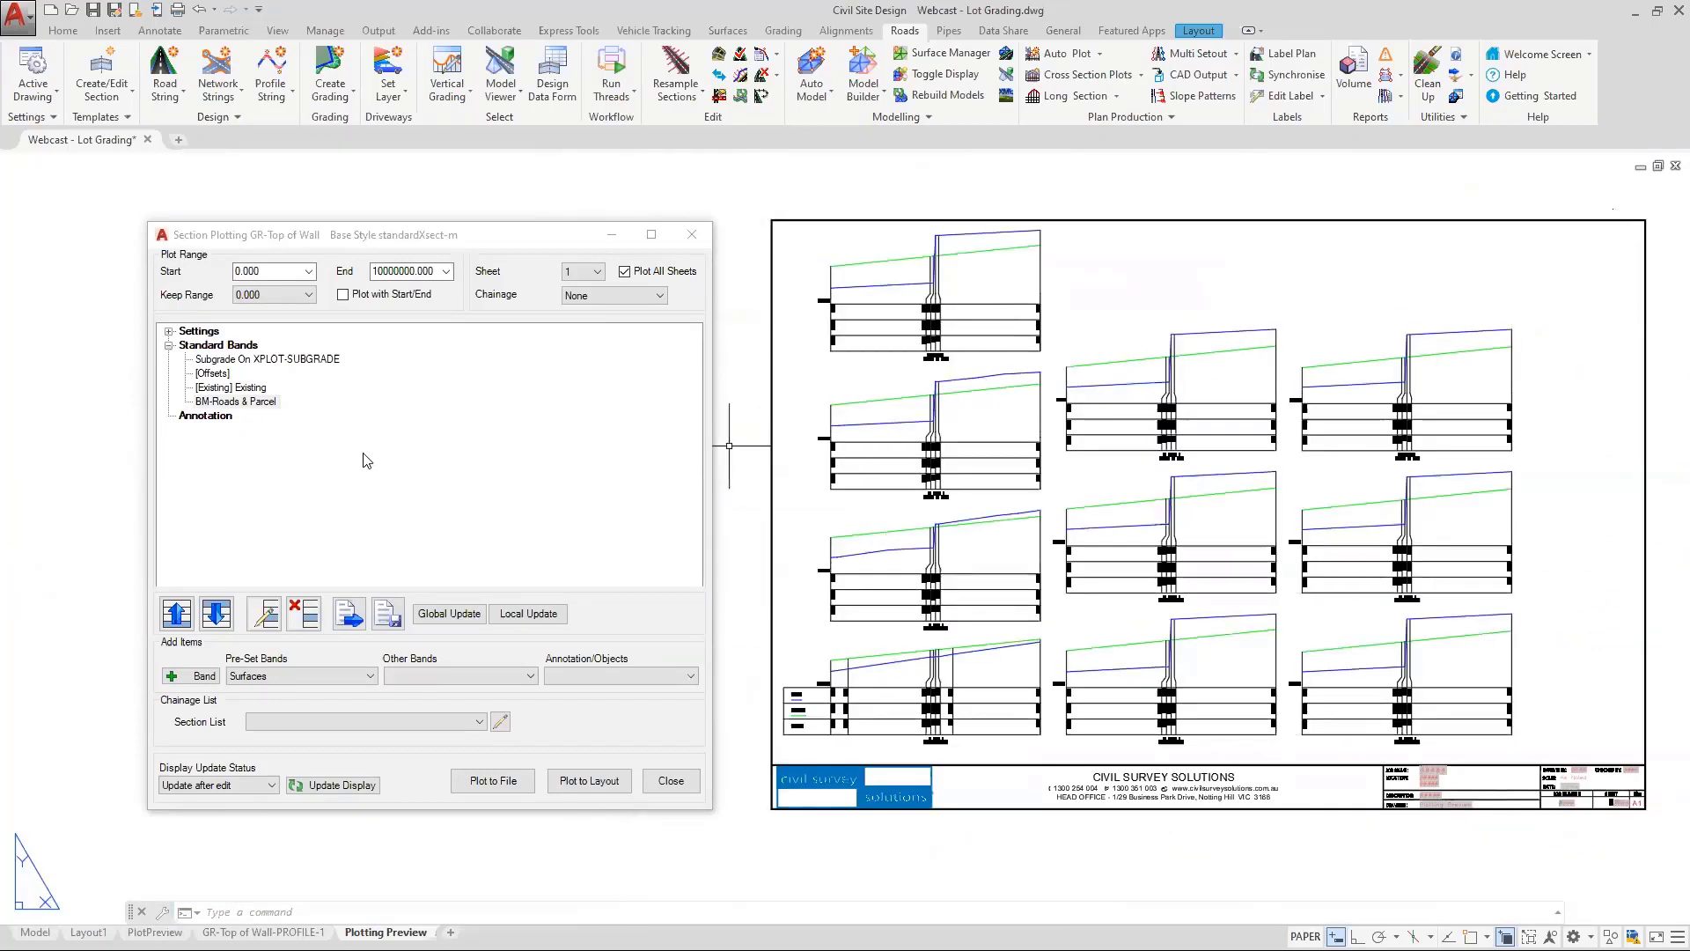
Make the default end offsets of the GR-Top of Wall section plot symmetric with a value of 38
click(170, 332)
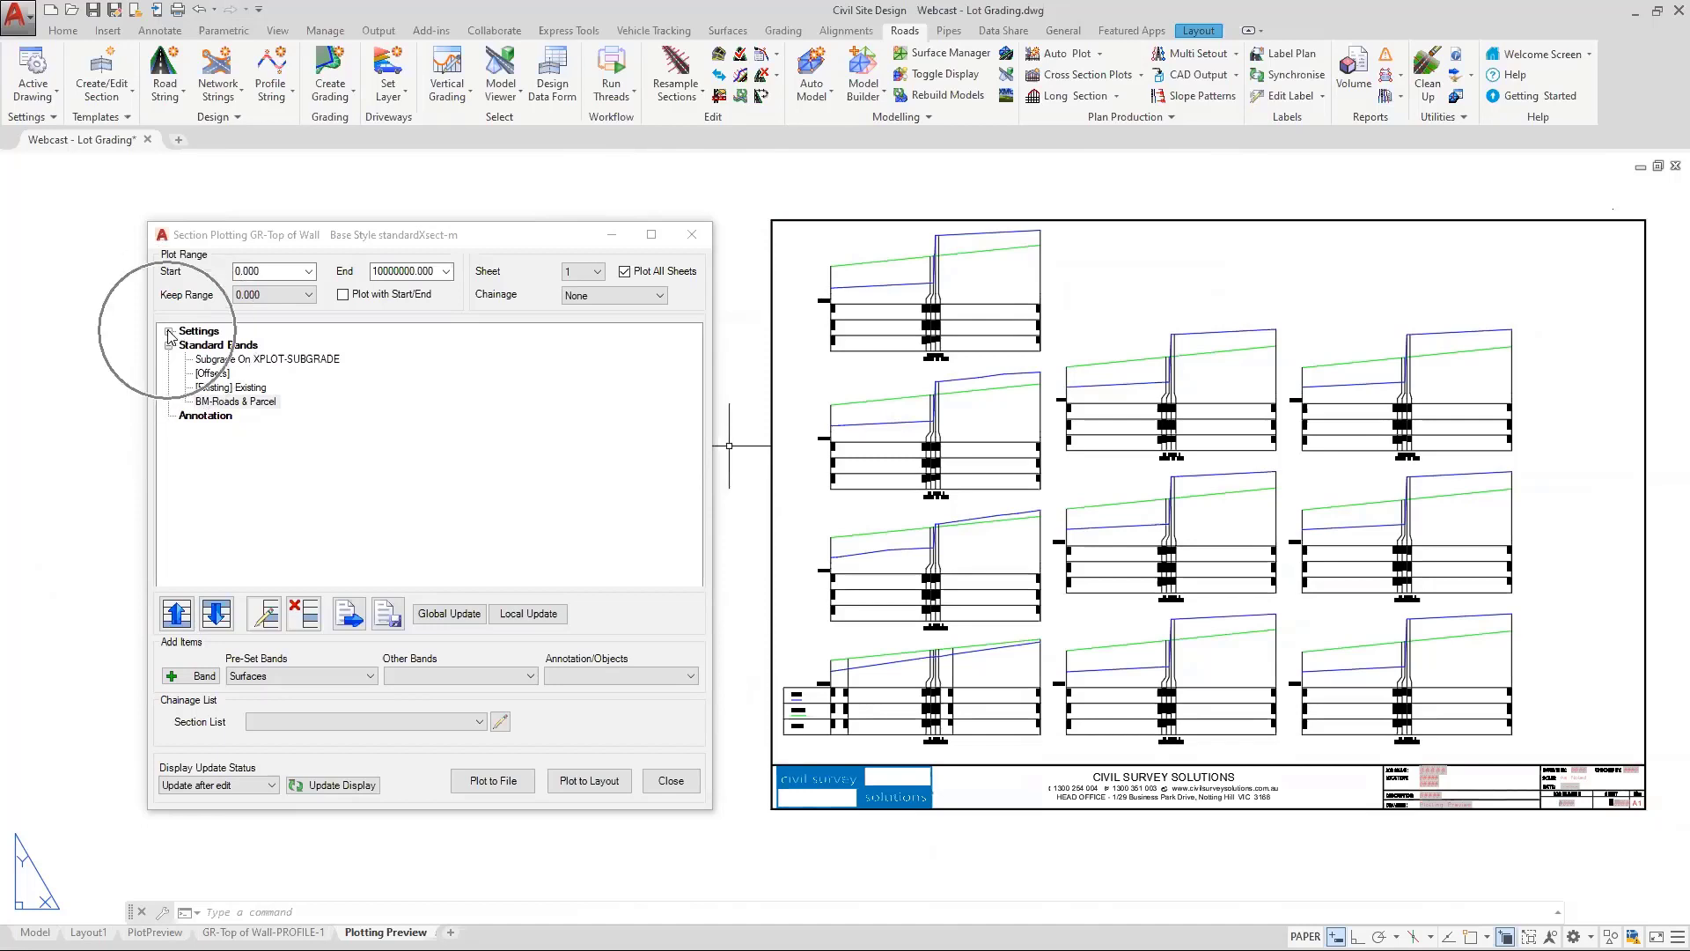
click(209, 345)
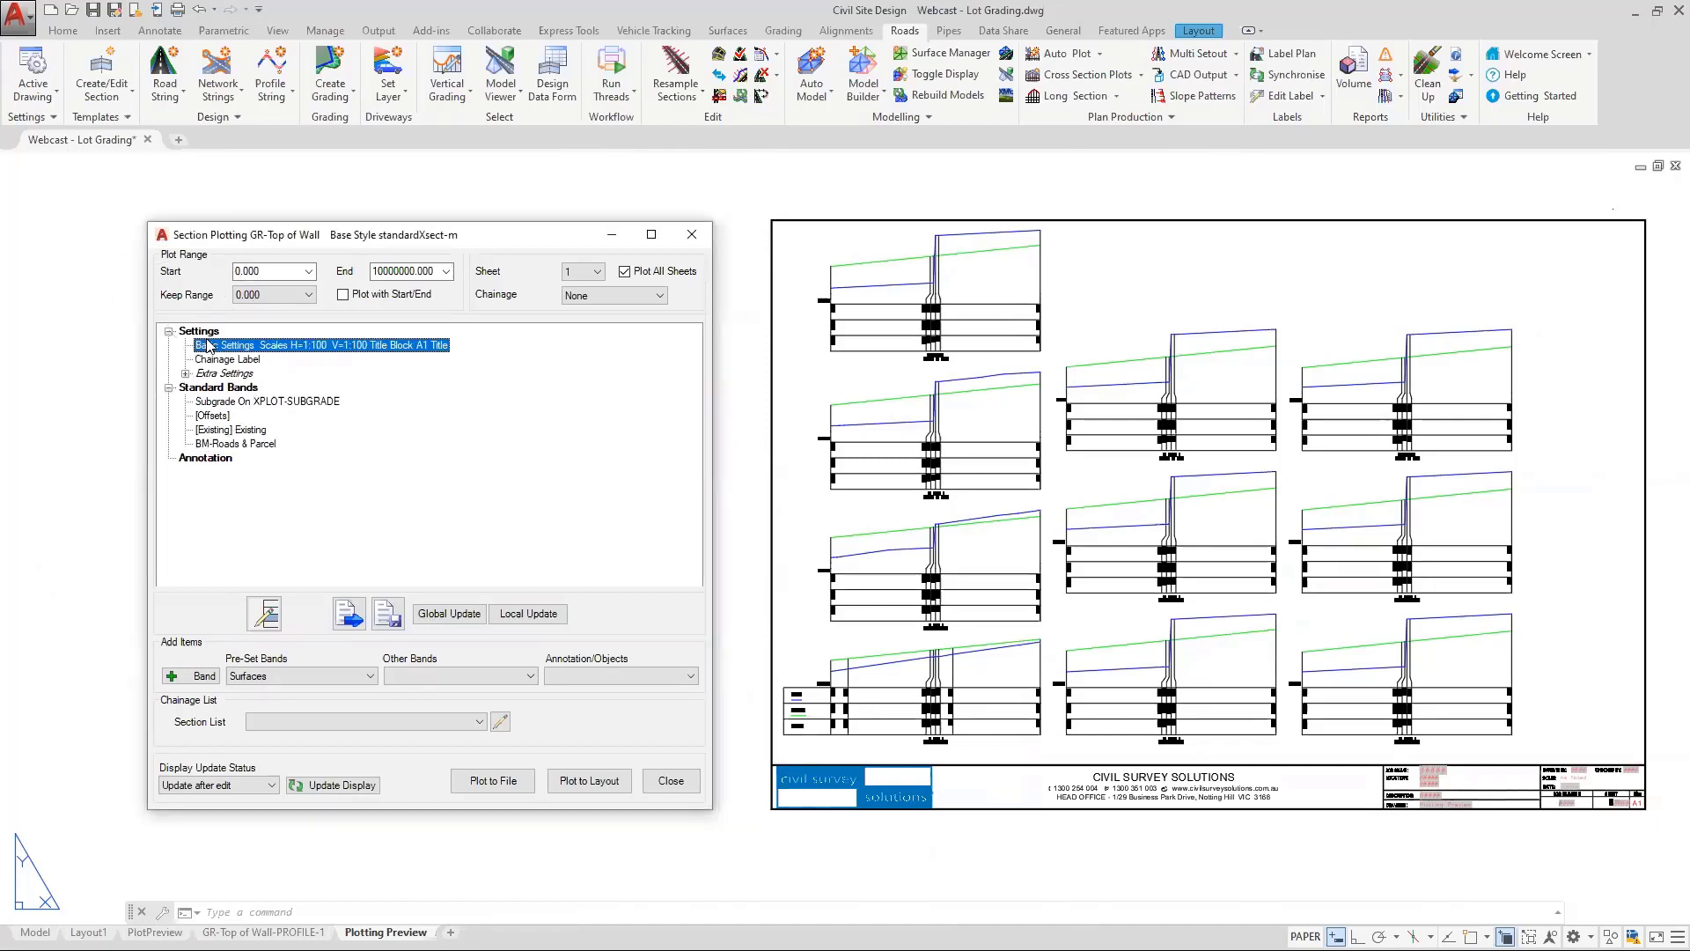
double_click(420, 350)
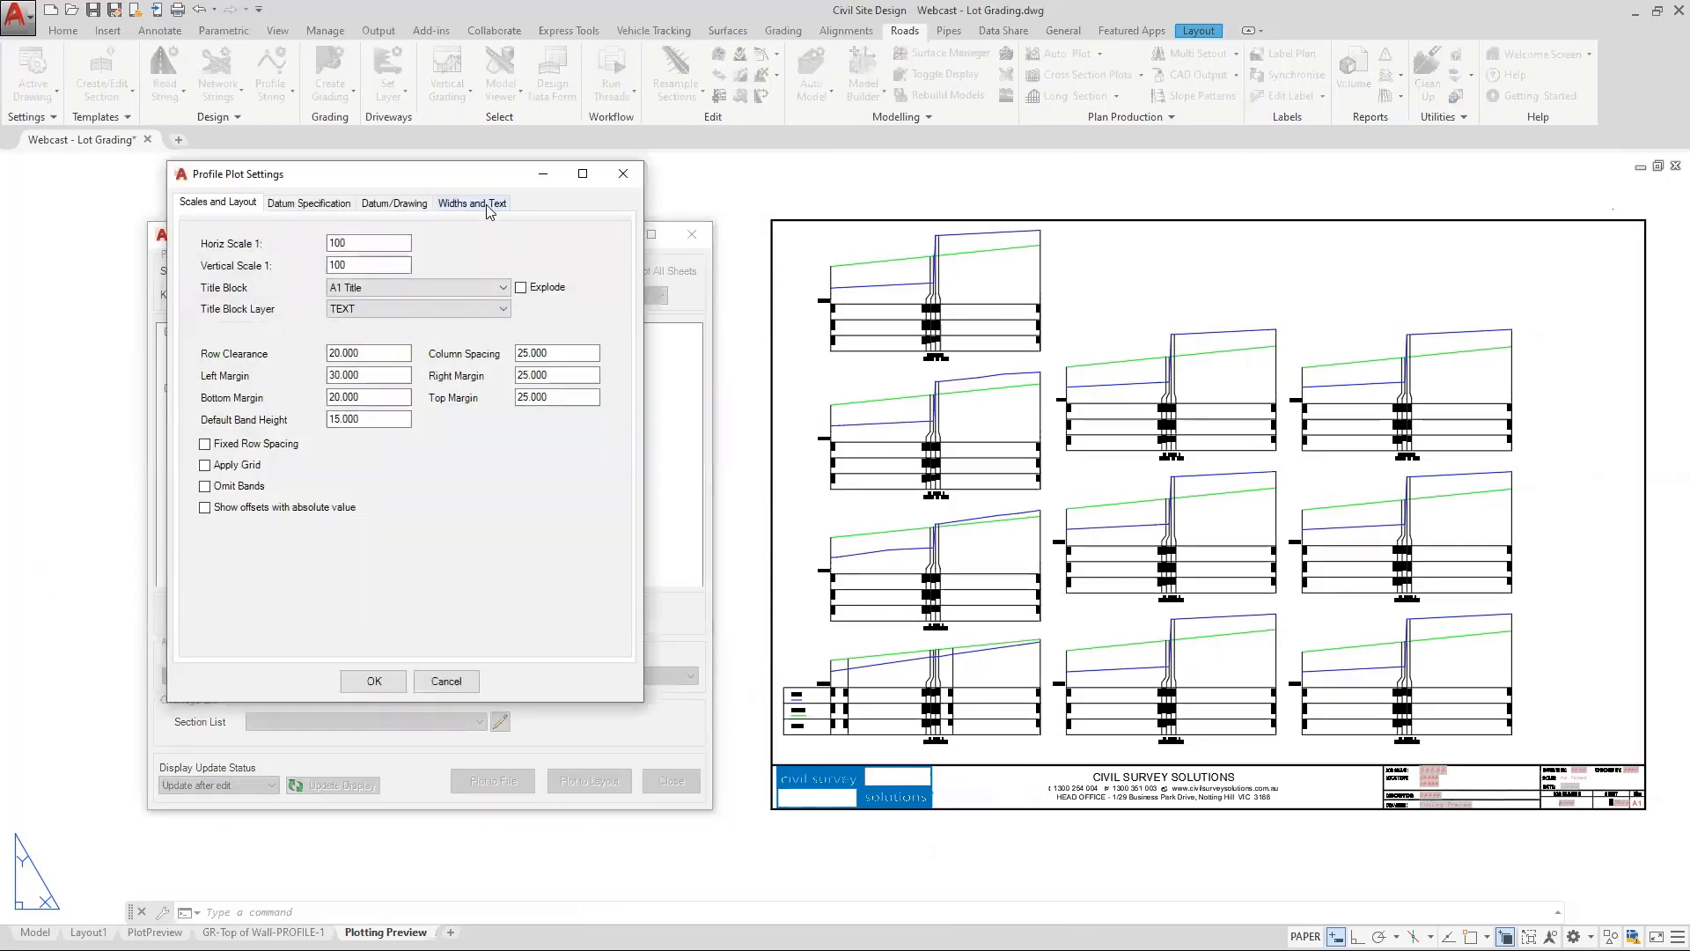
click(489, 204)
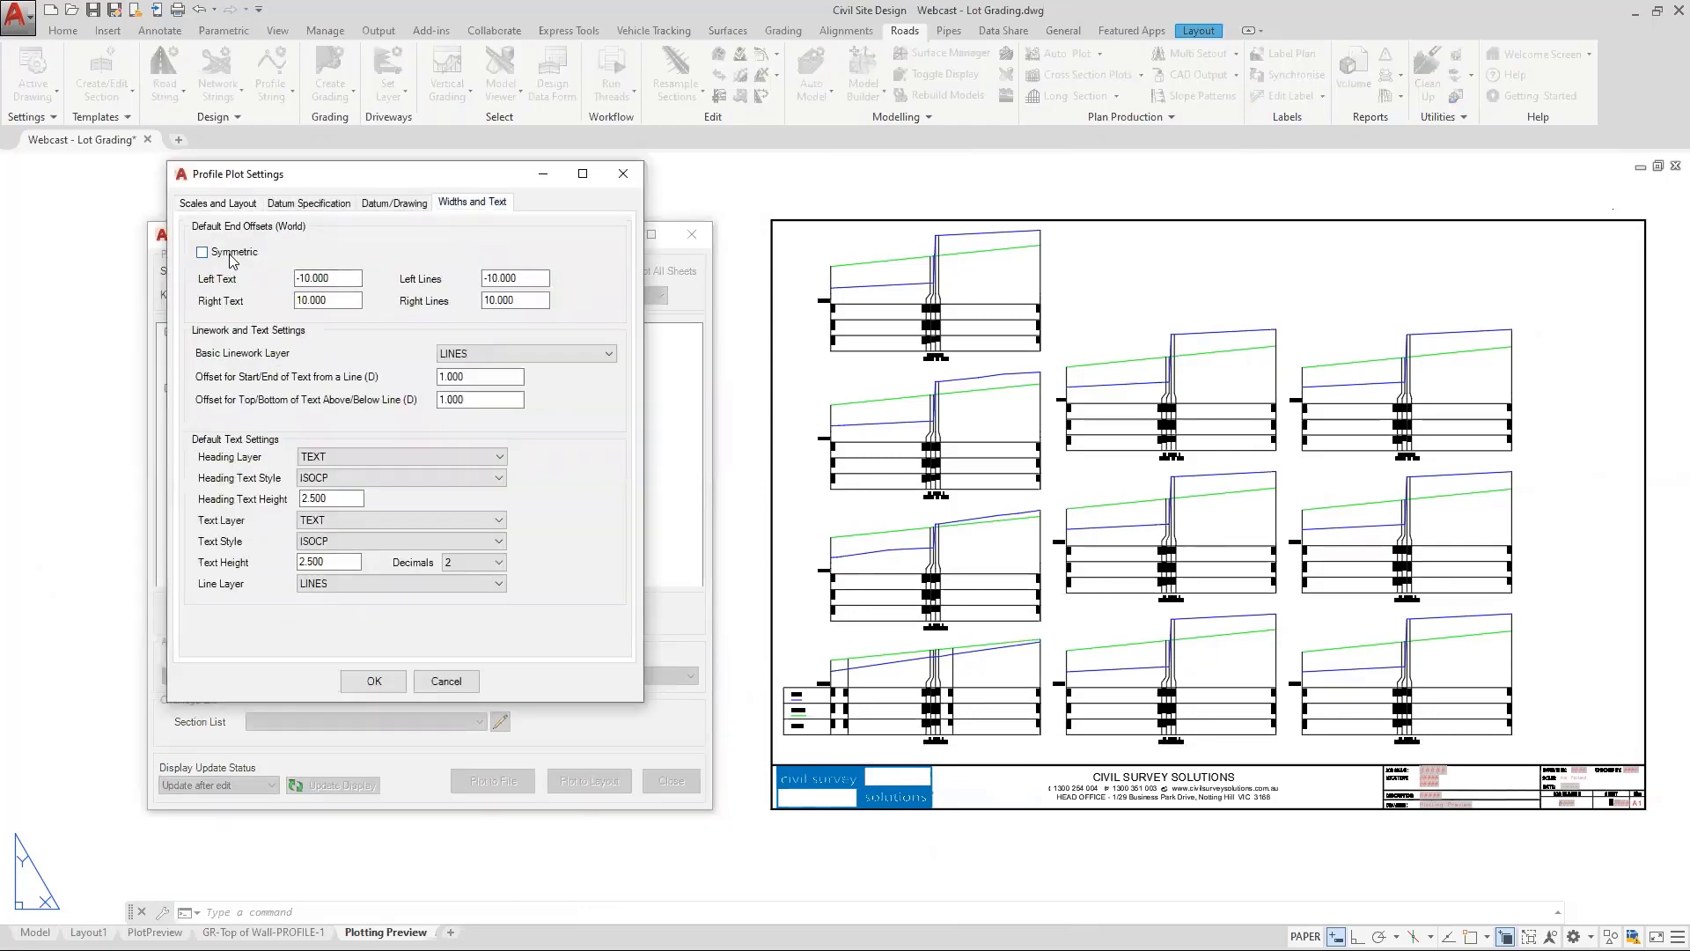
click(229, 254)
drag(326, 252, 273, 251)
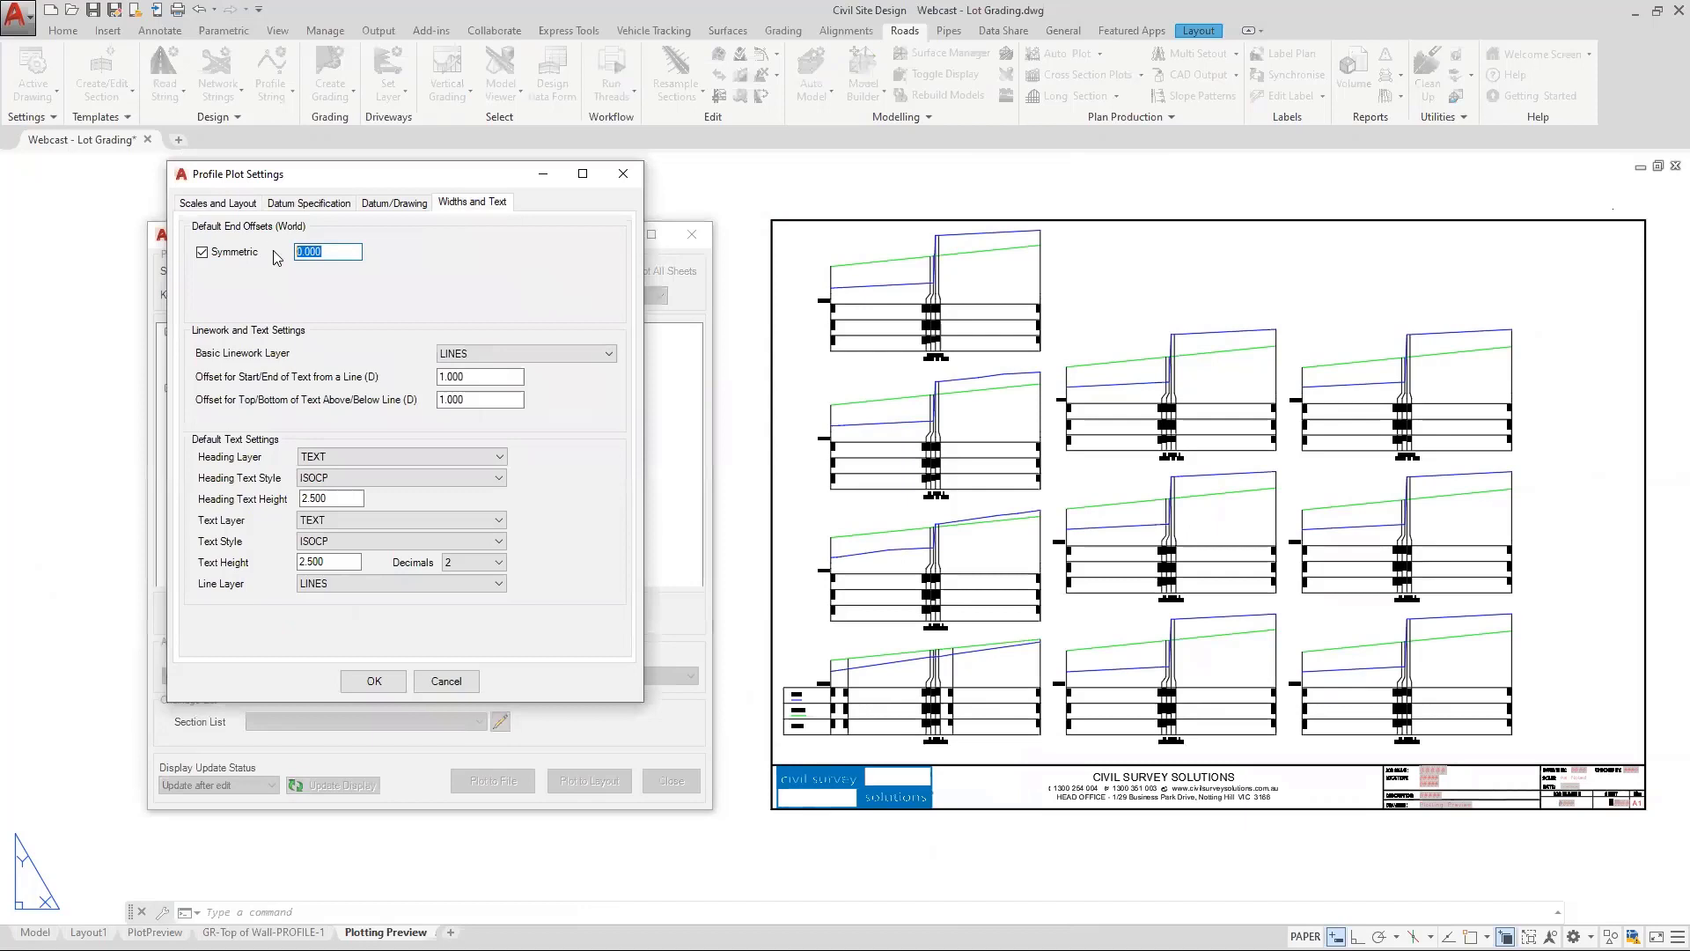
text(38)
click(359, 682)
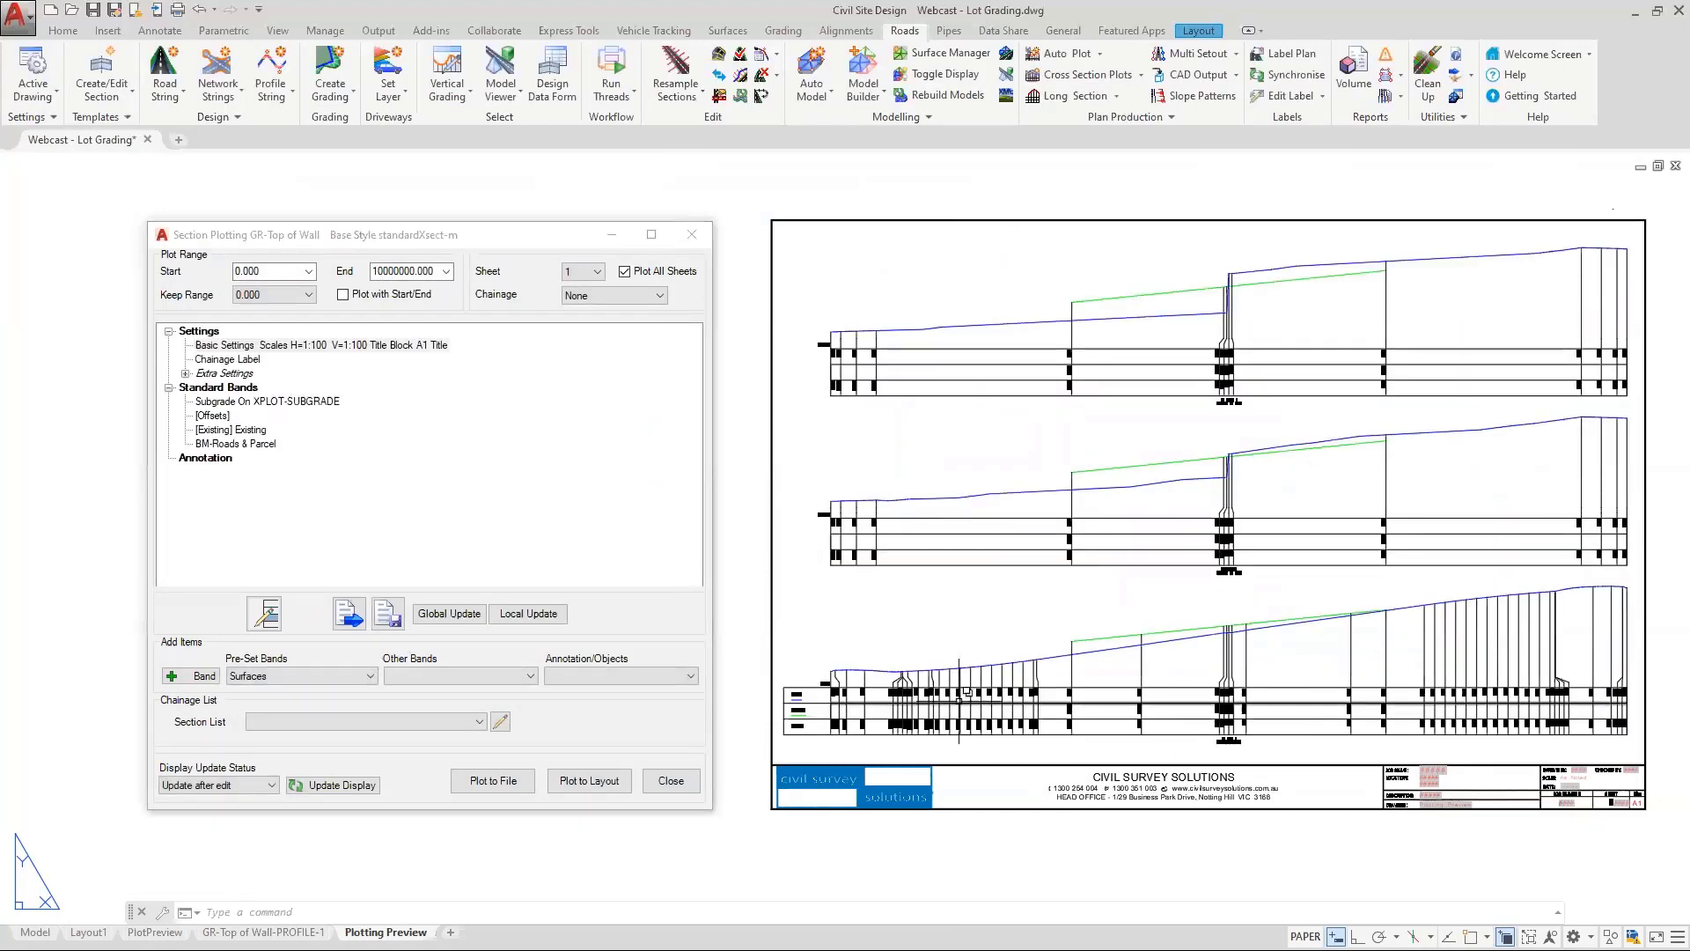
Check the widened cross sections on the preview sheets, close the section plotting dialog and return to model space
scroll(1016, 577, down, 3)
scroll(1016, 577, up, 2)
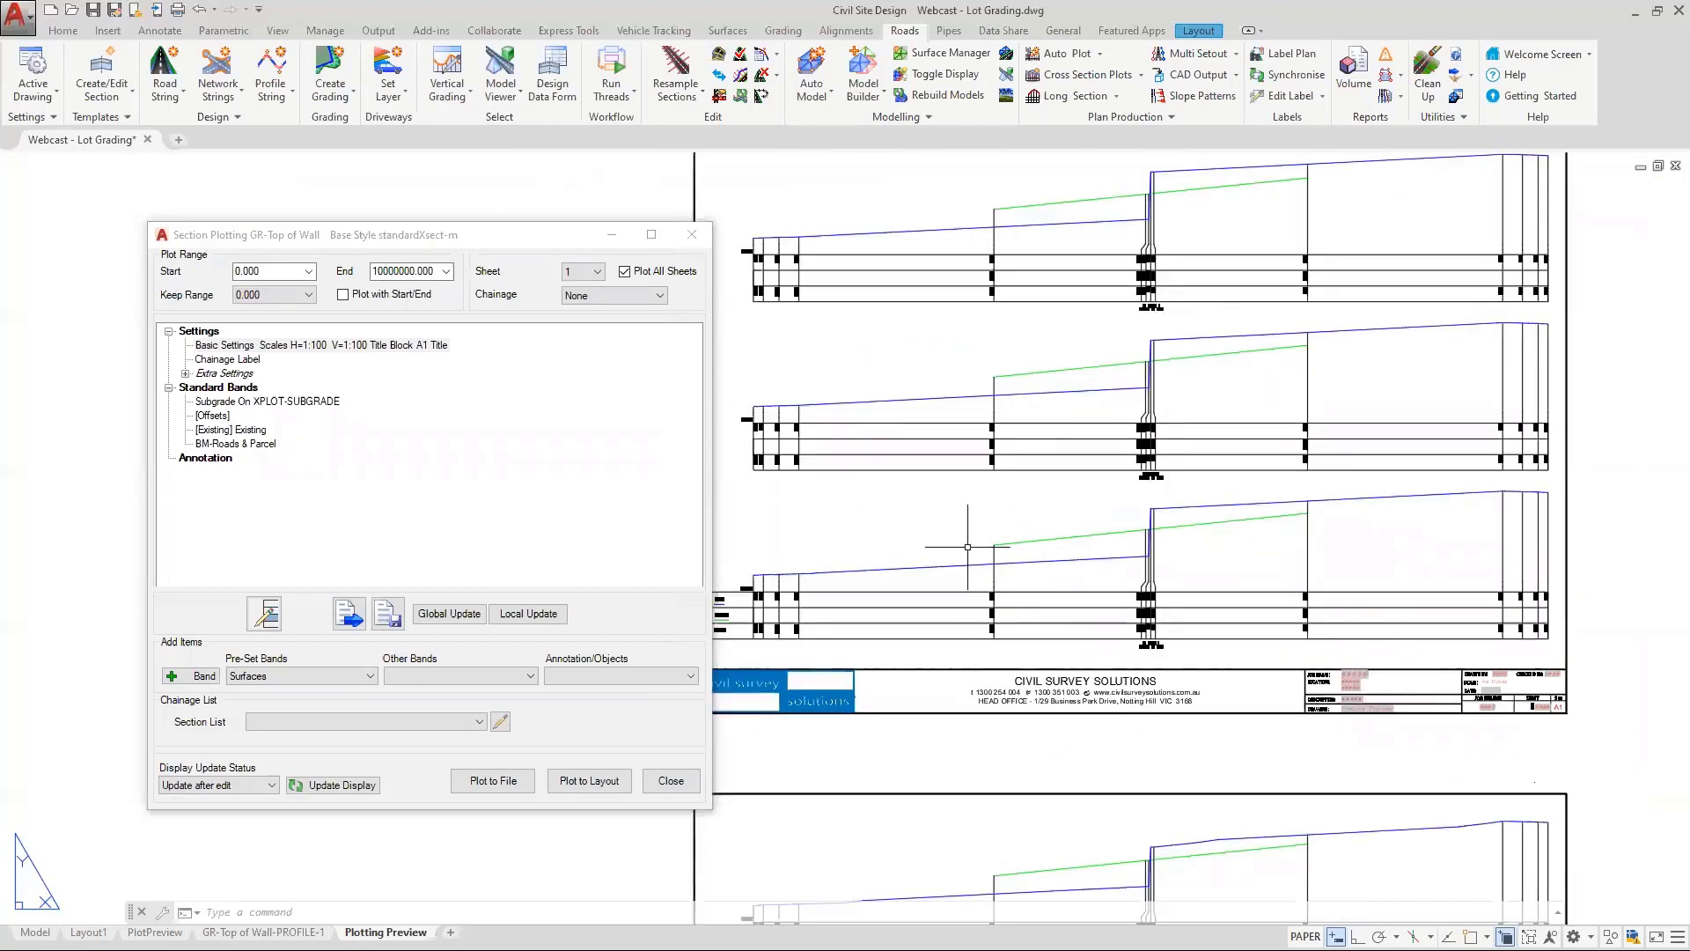
middle_drag(968, 553, 1026, 542)
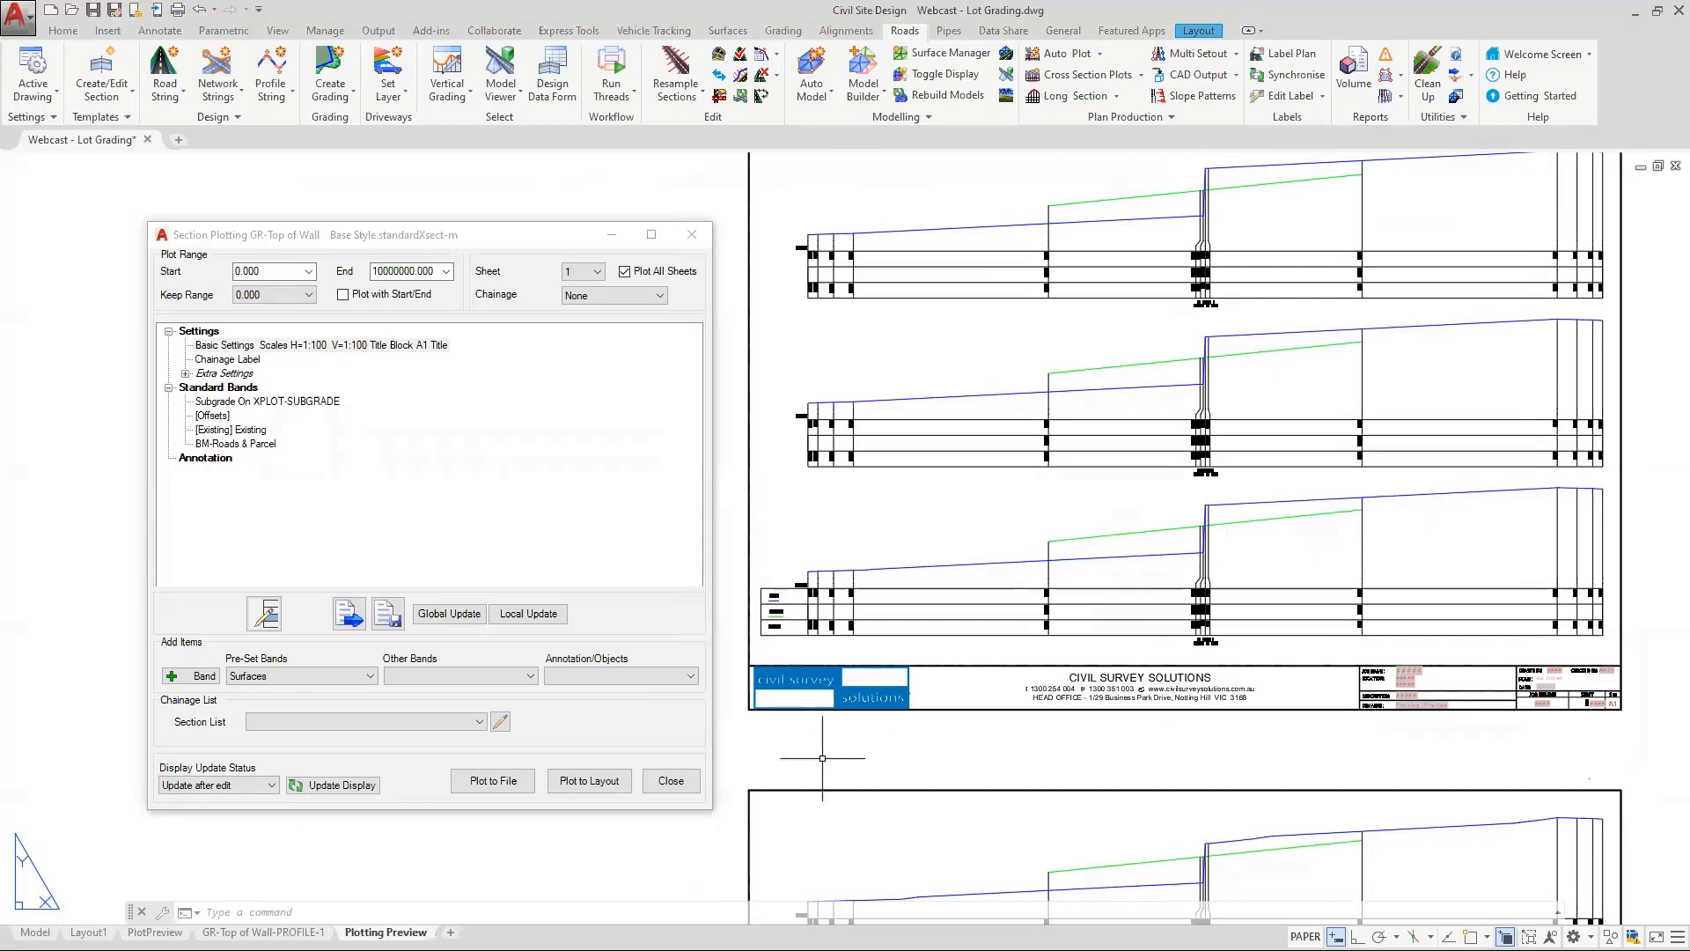
click(667, 780)
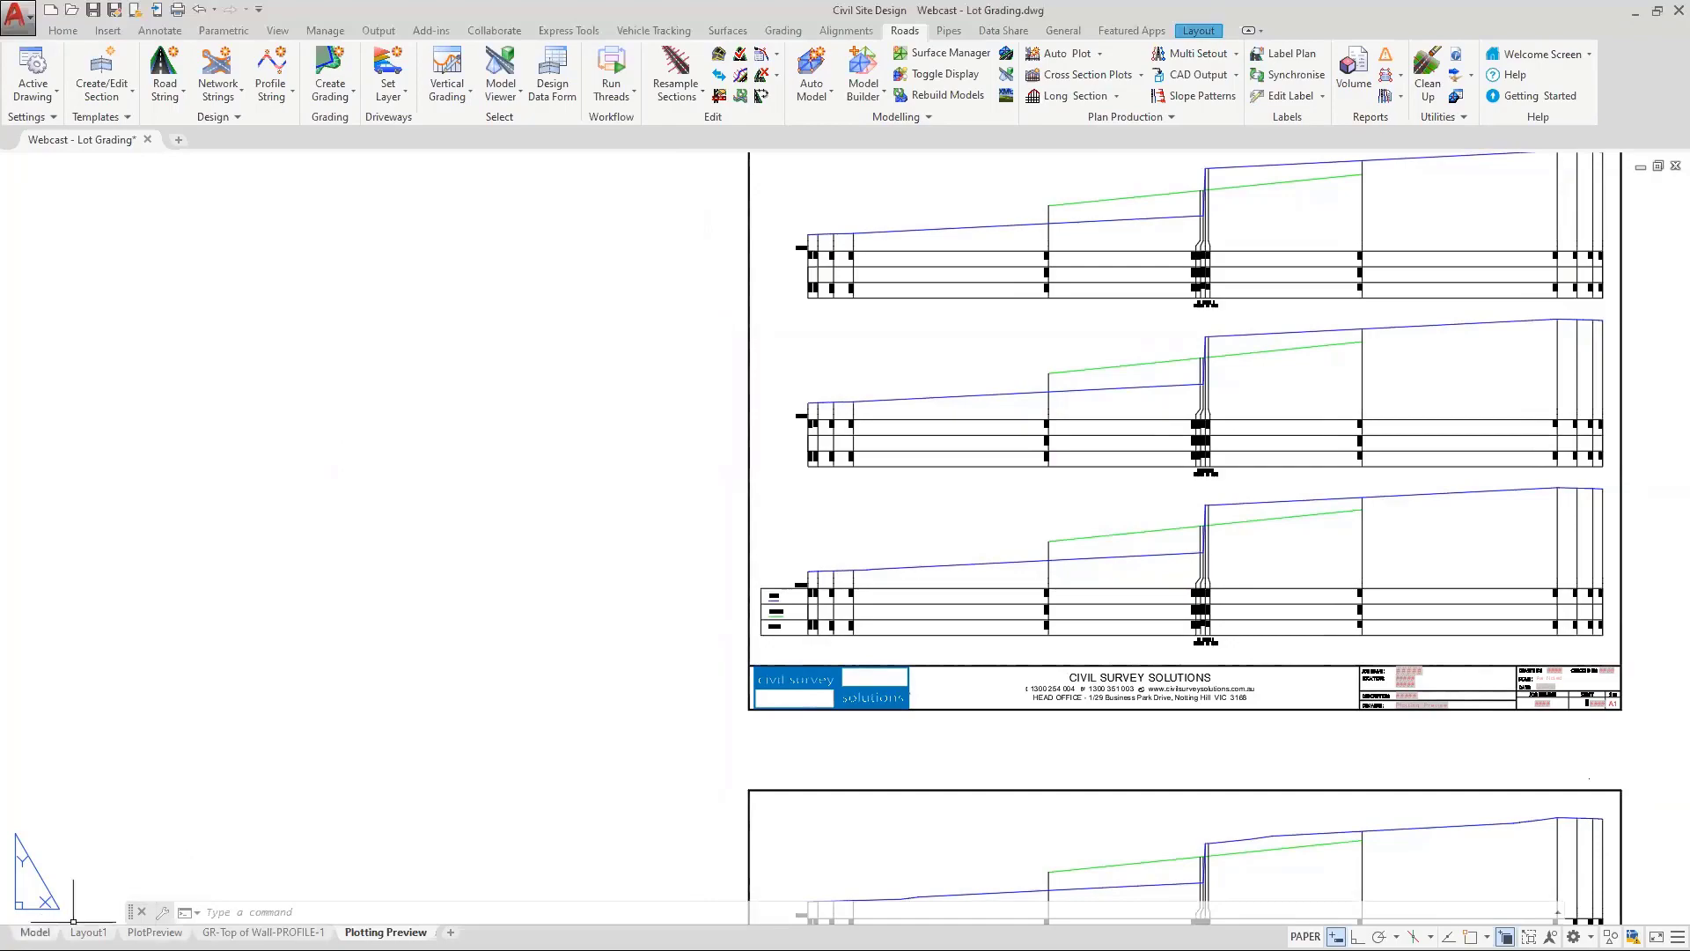
click(35, 932)
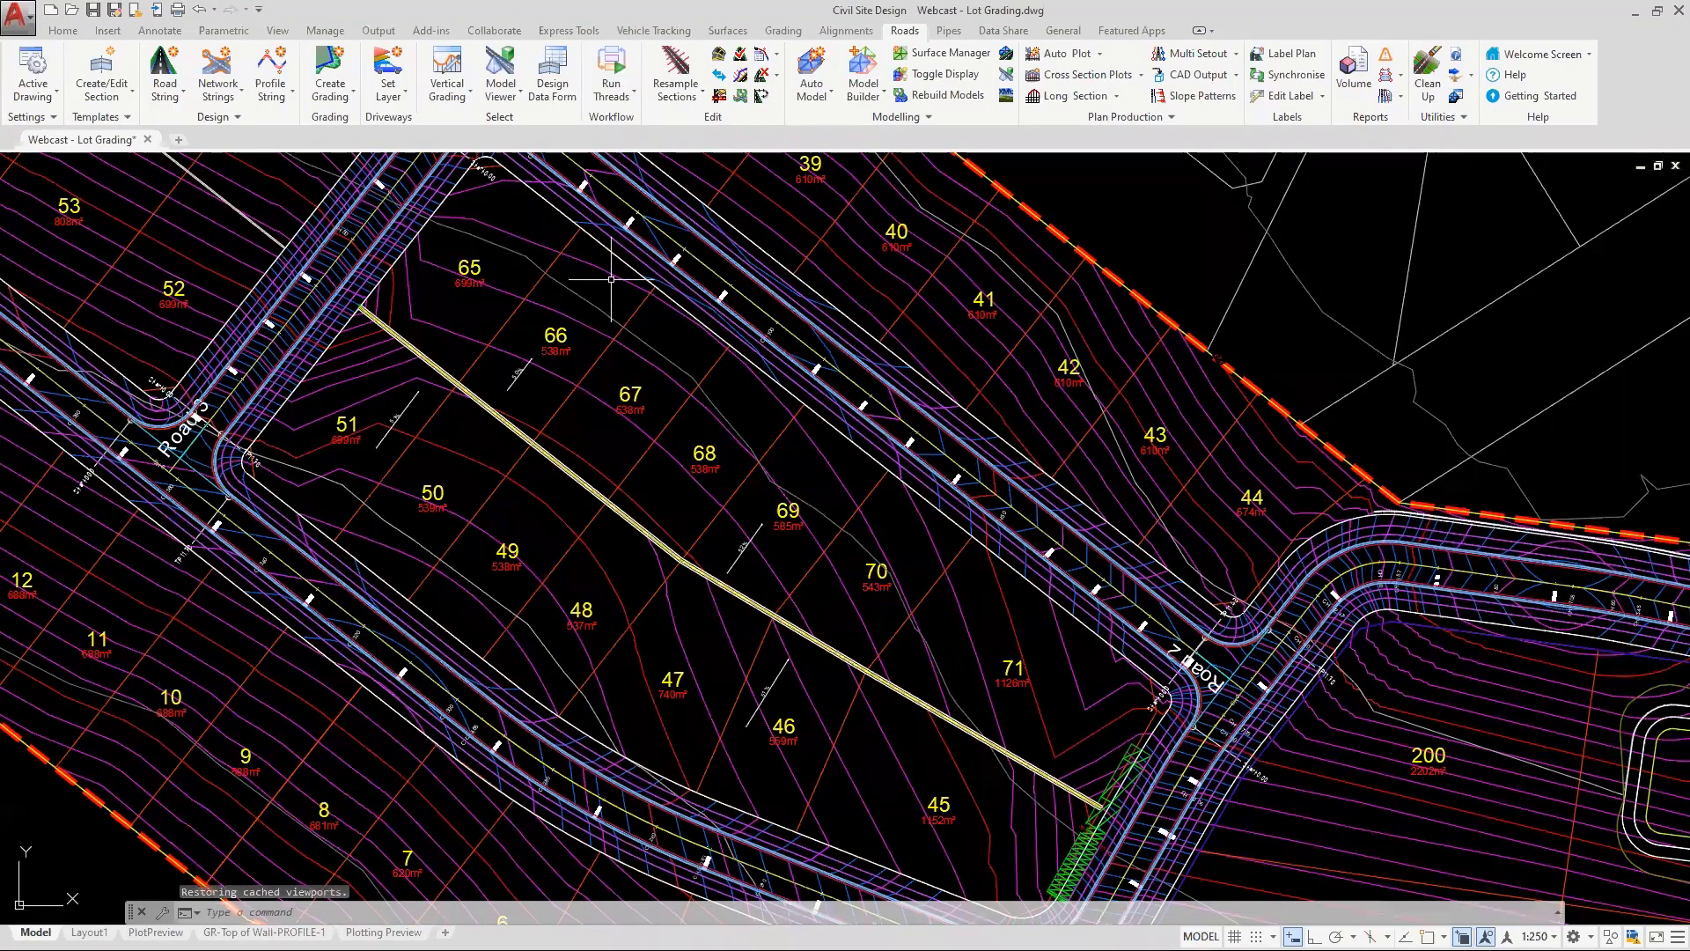
Review the left and right section widths of Road 2 with Resample Sections
click(675, 63)
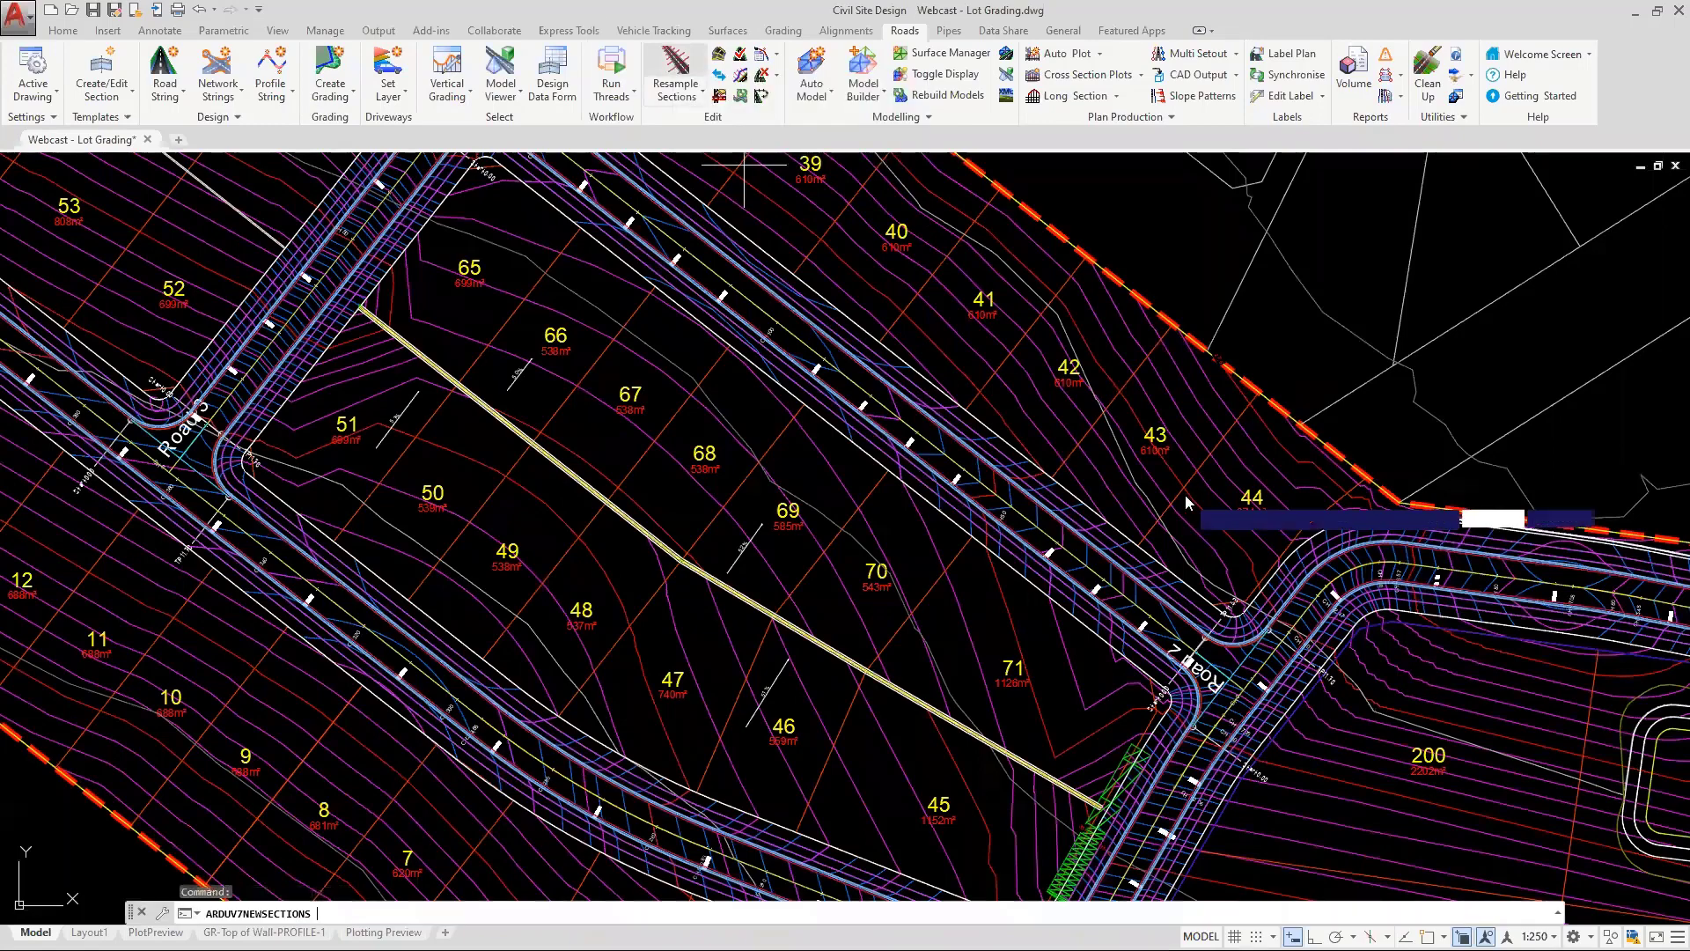
click(1068, 557)
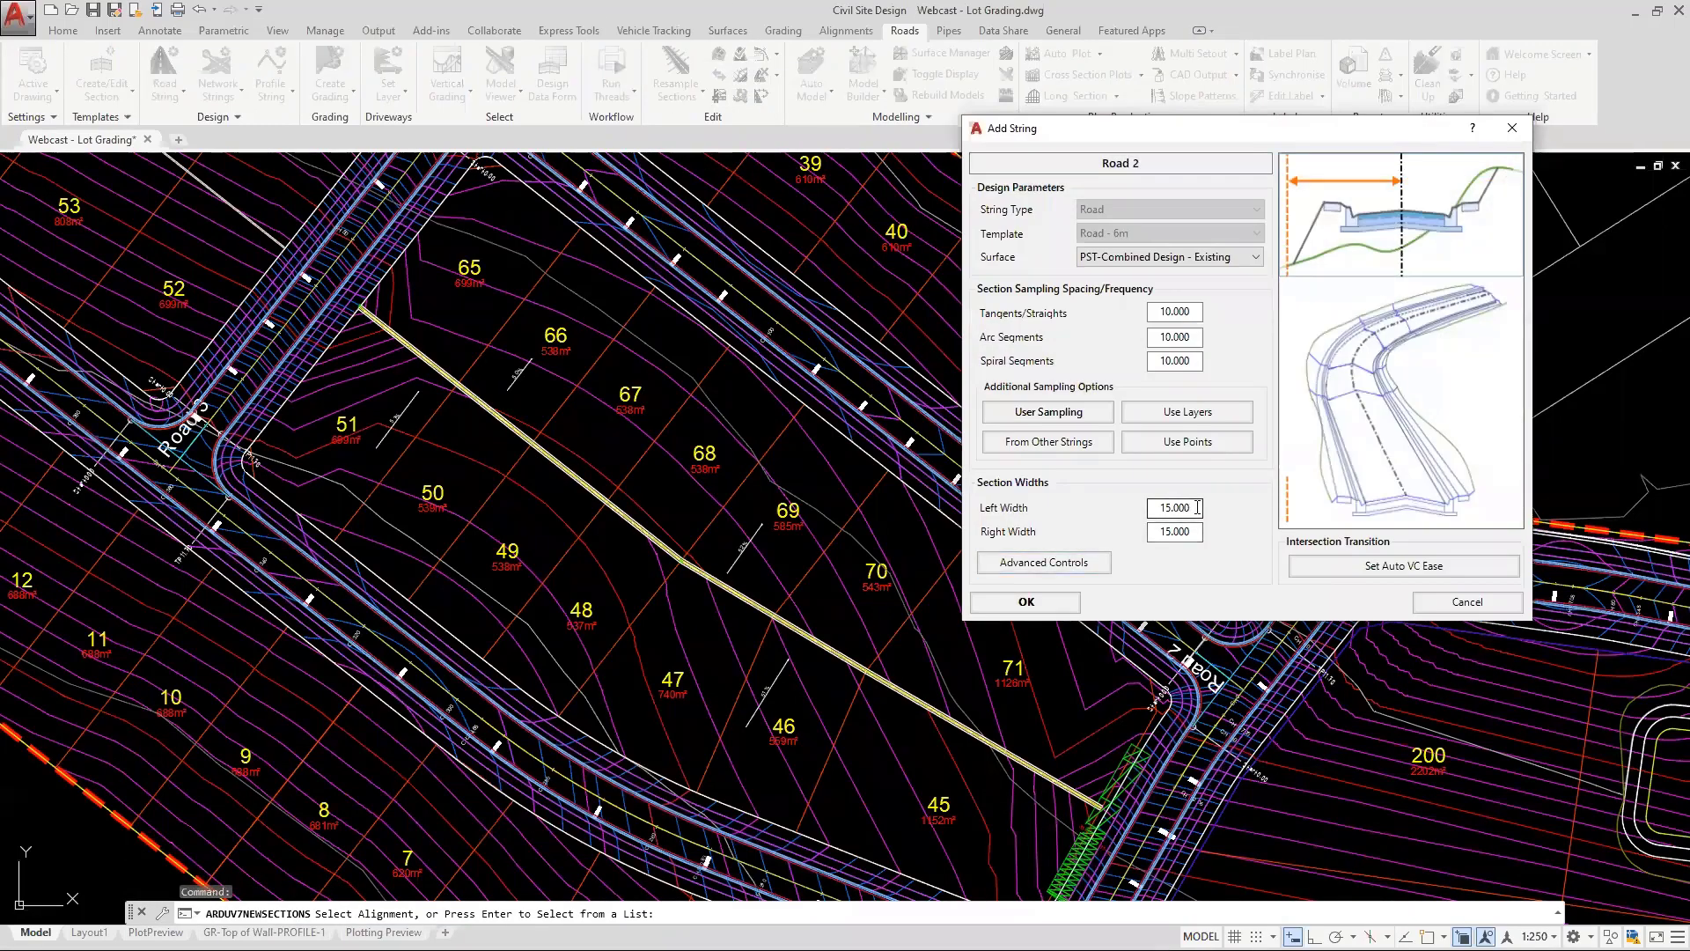
drag(1195, 509, 1146, 514)
key(Tab)
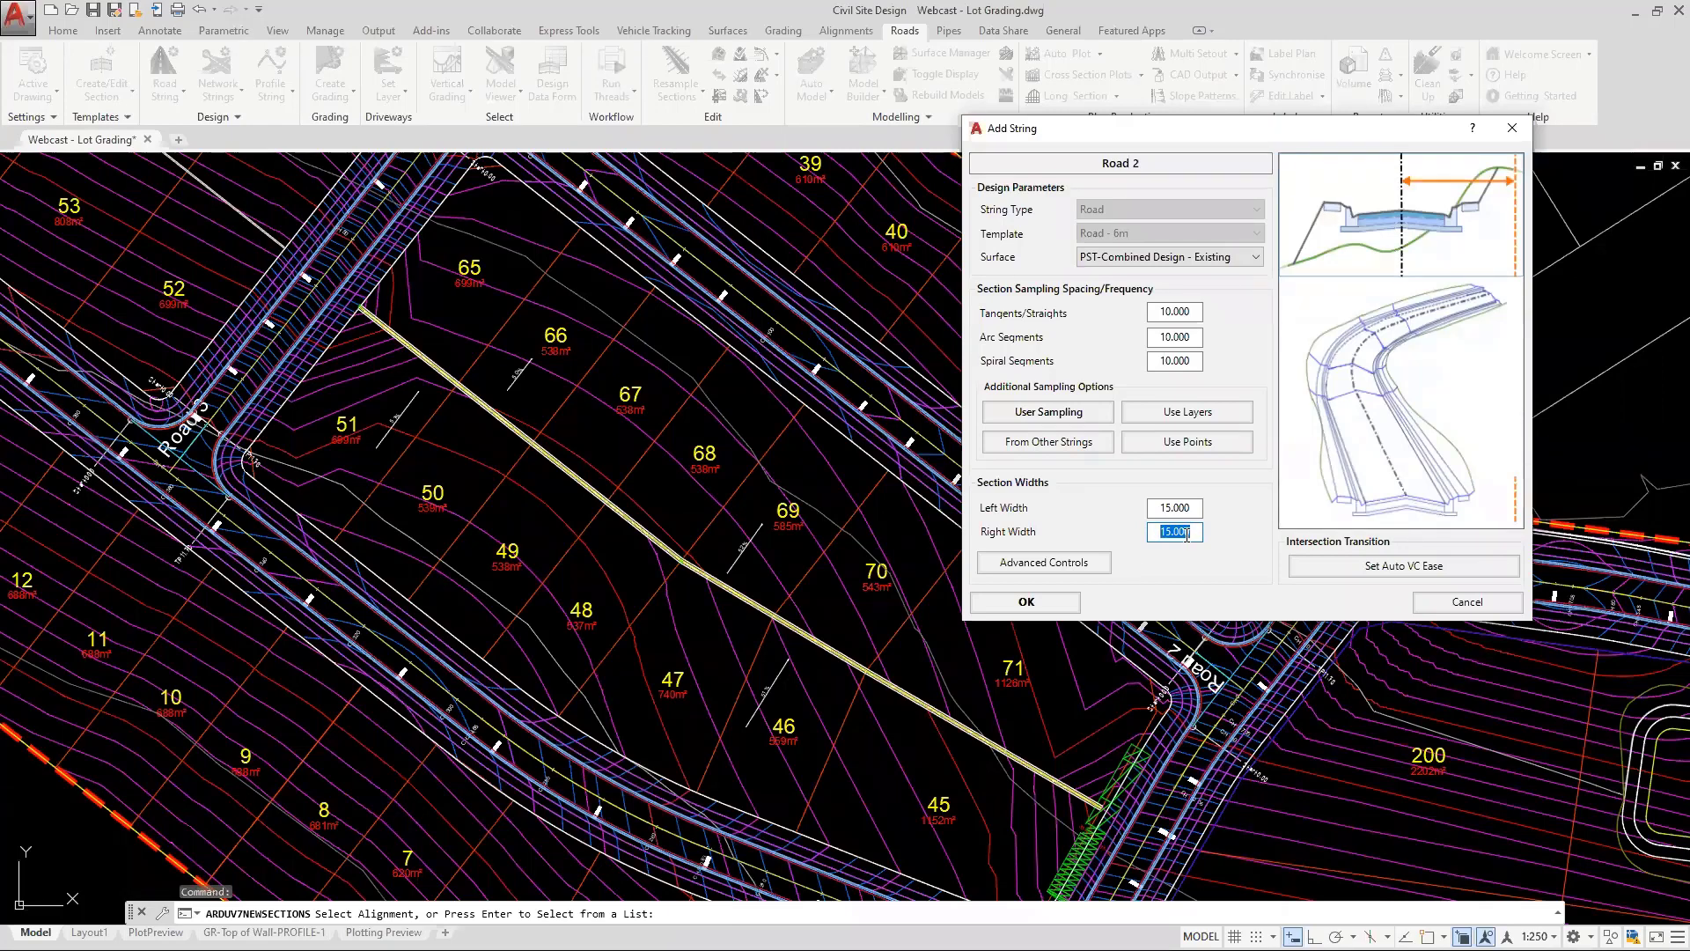
click(1026, 600)
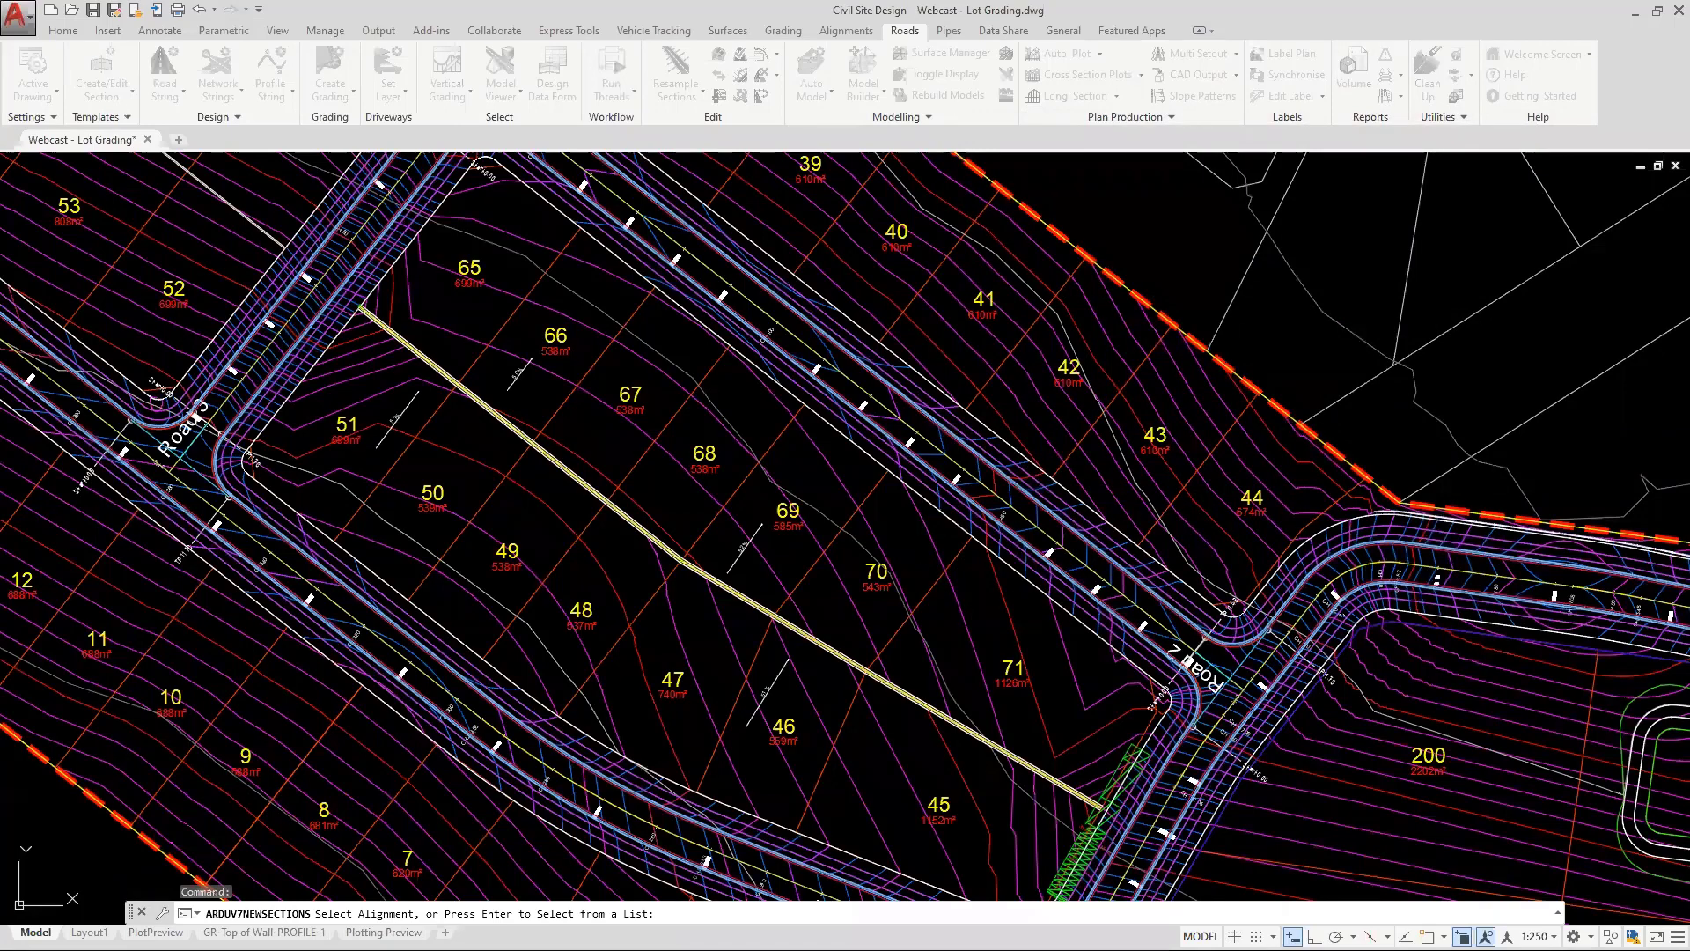
key(Escape)
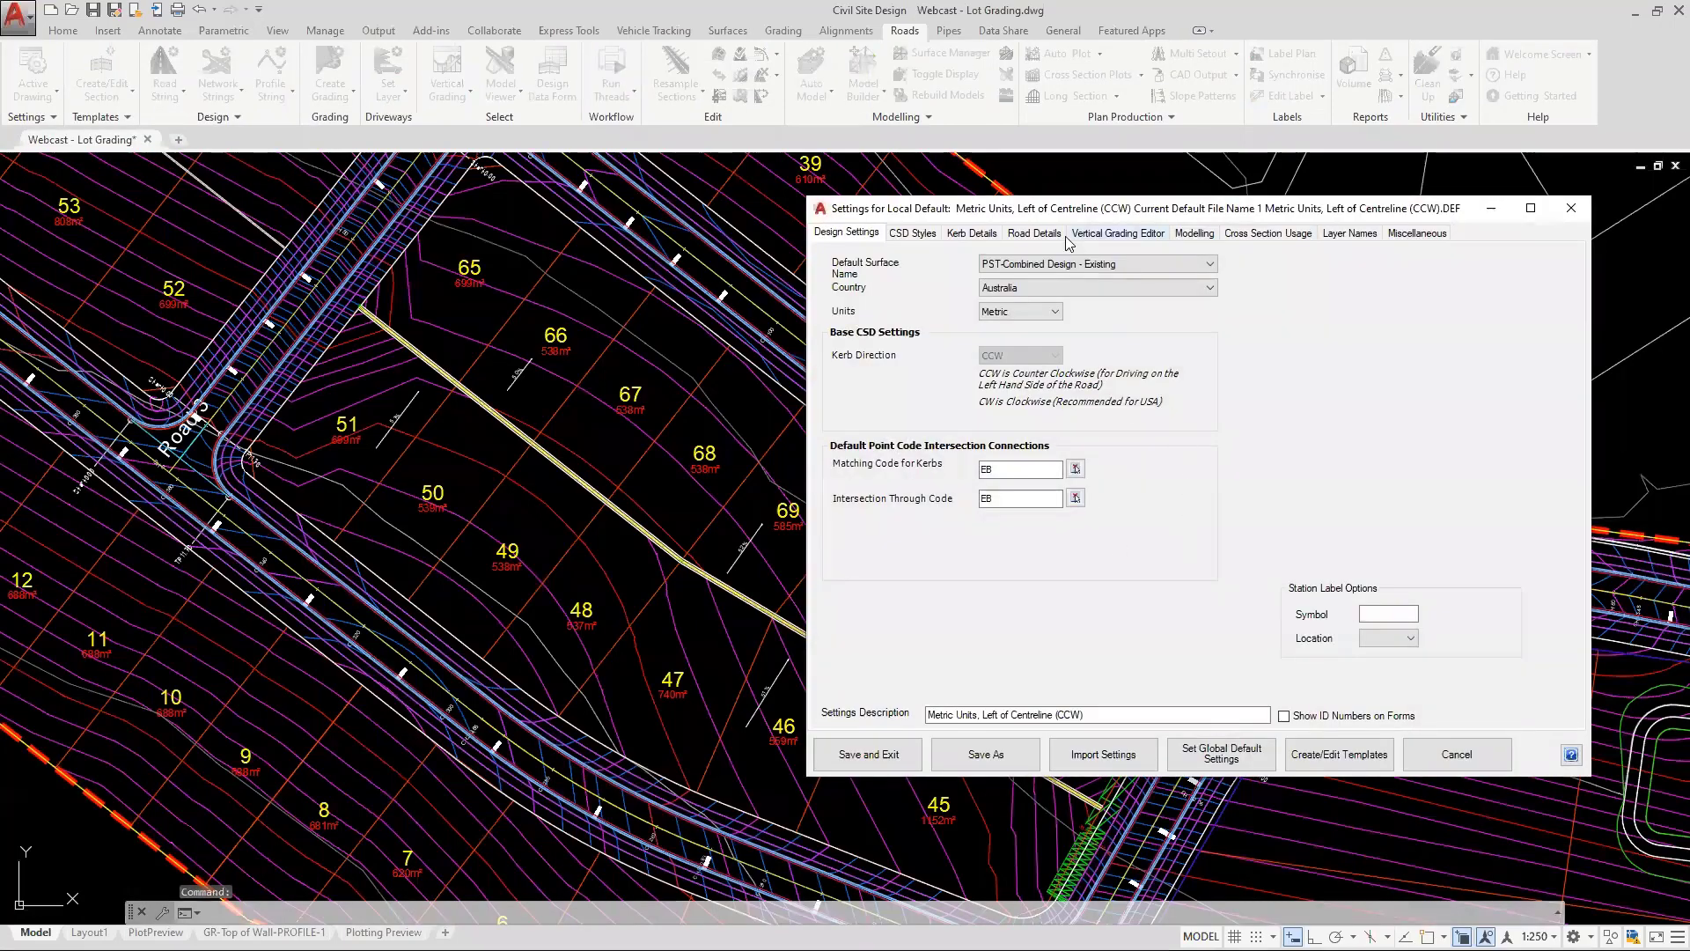
Set the default left and right road section widths to 40 in the Road Details settings and save them
click(1039, 234)
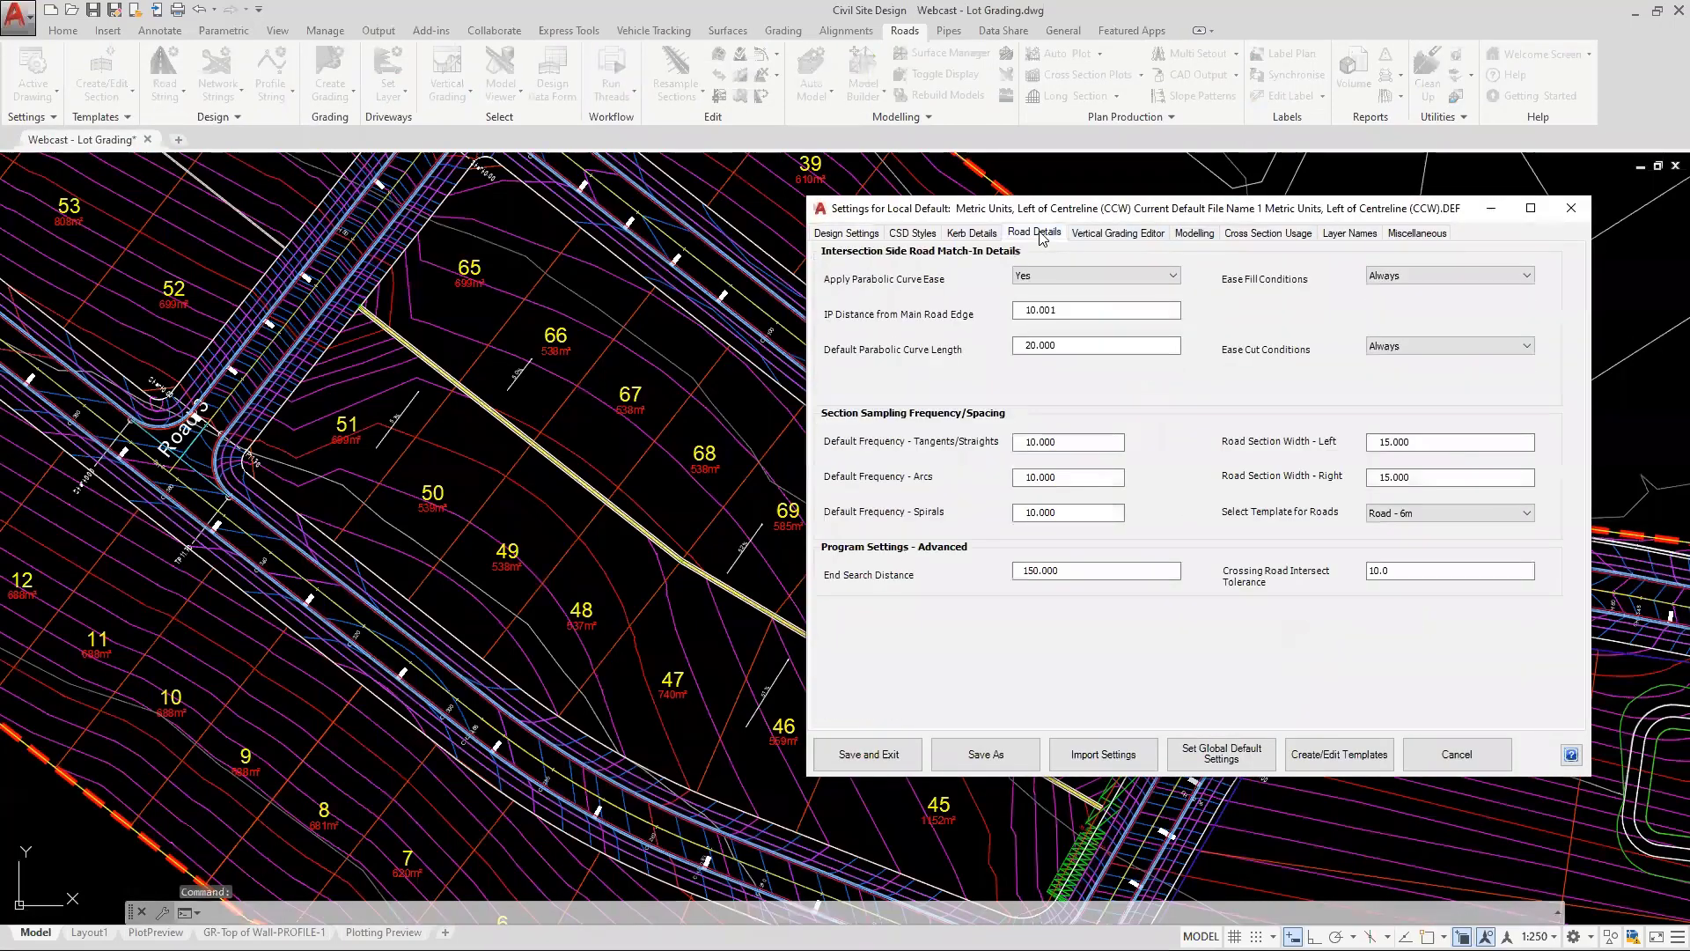
click(1418, 443)
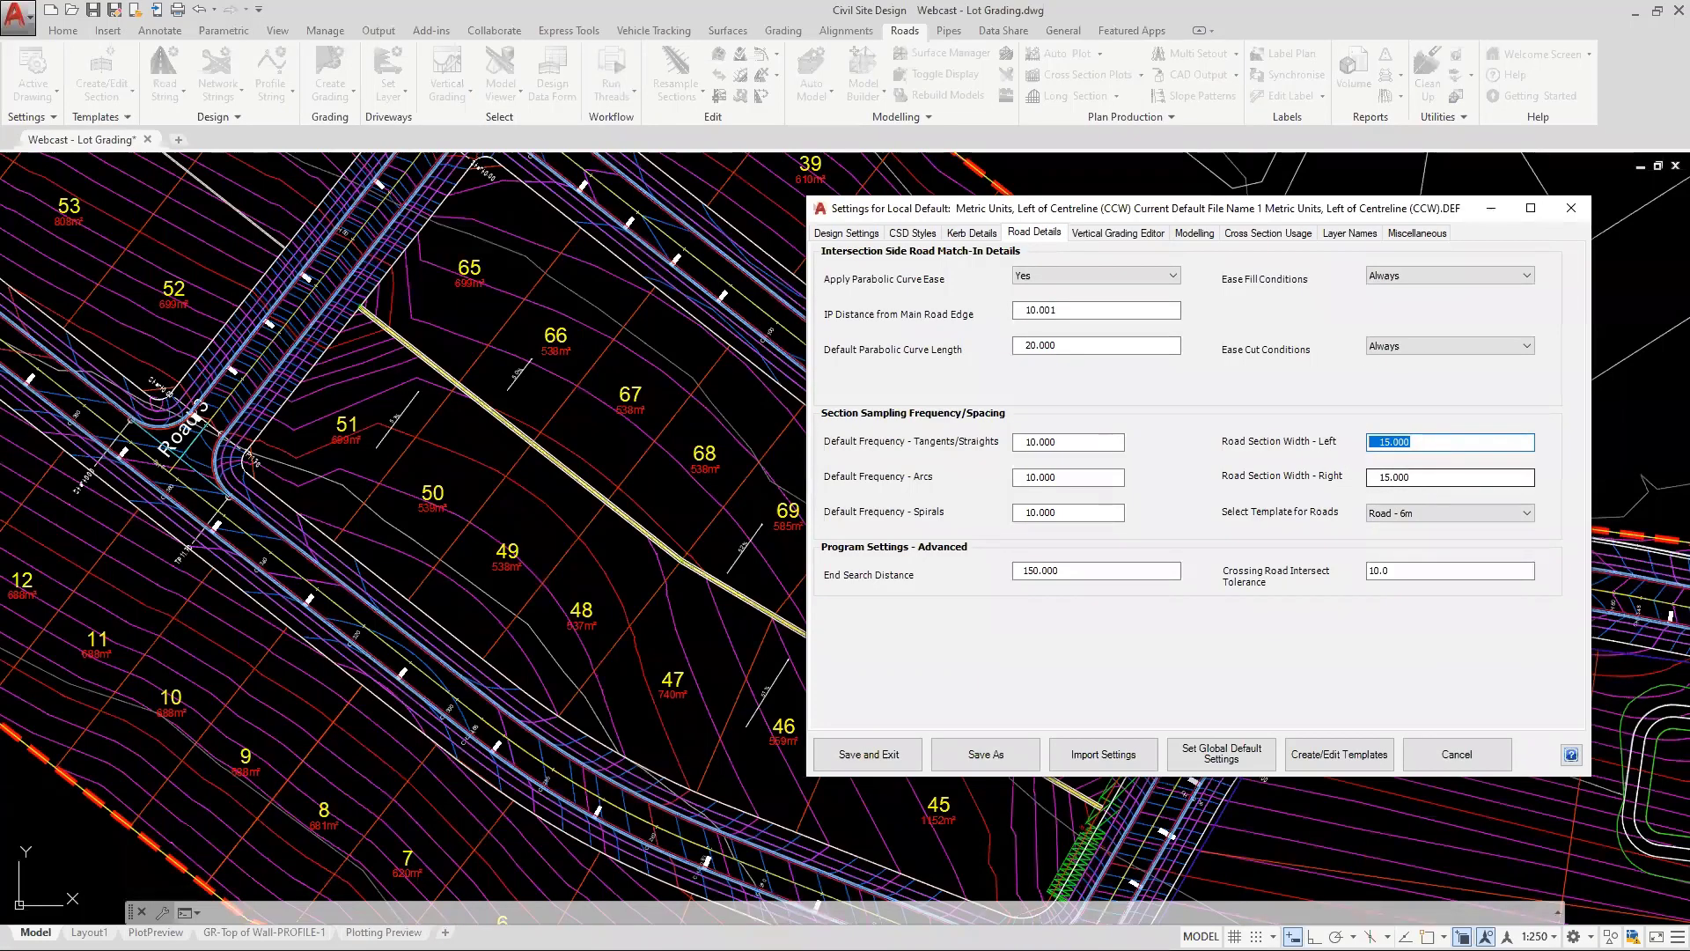
text(40)
key(Tab)
text(40)
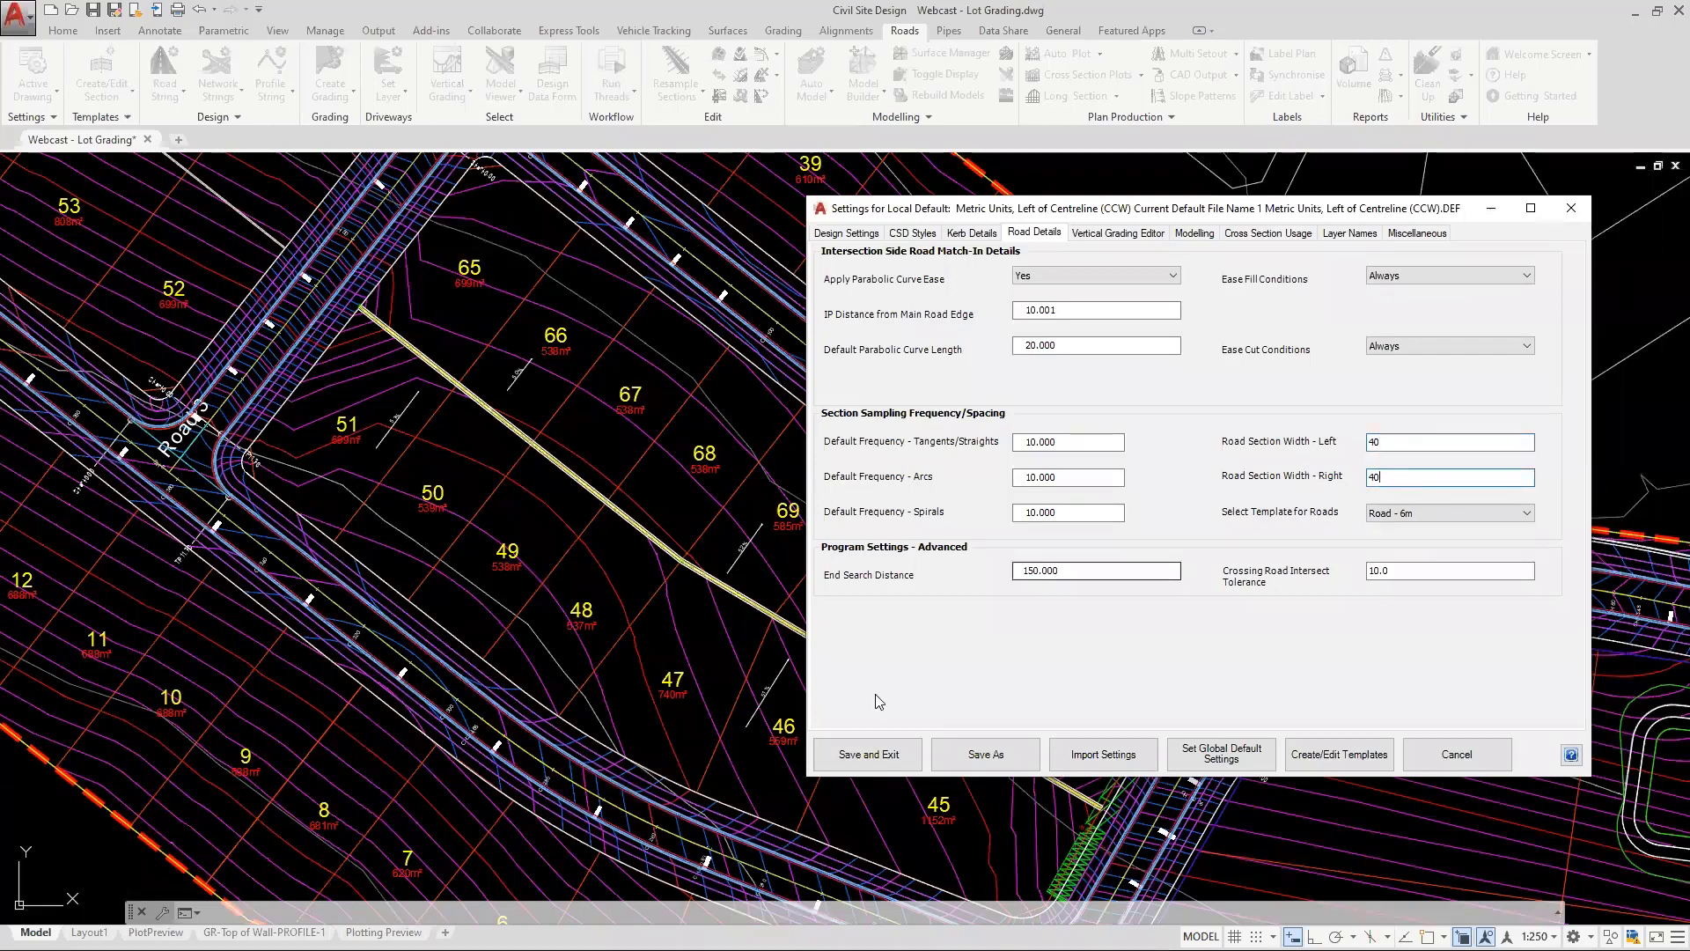
click(869, 754)
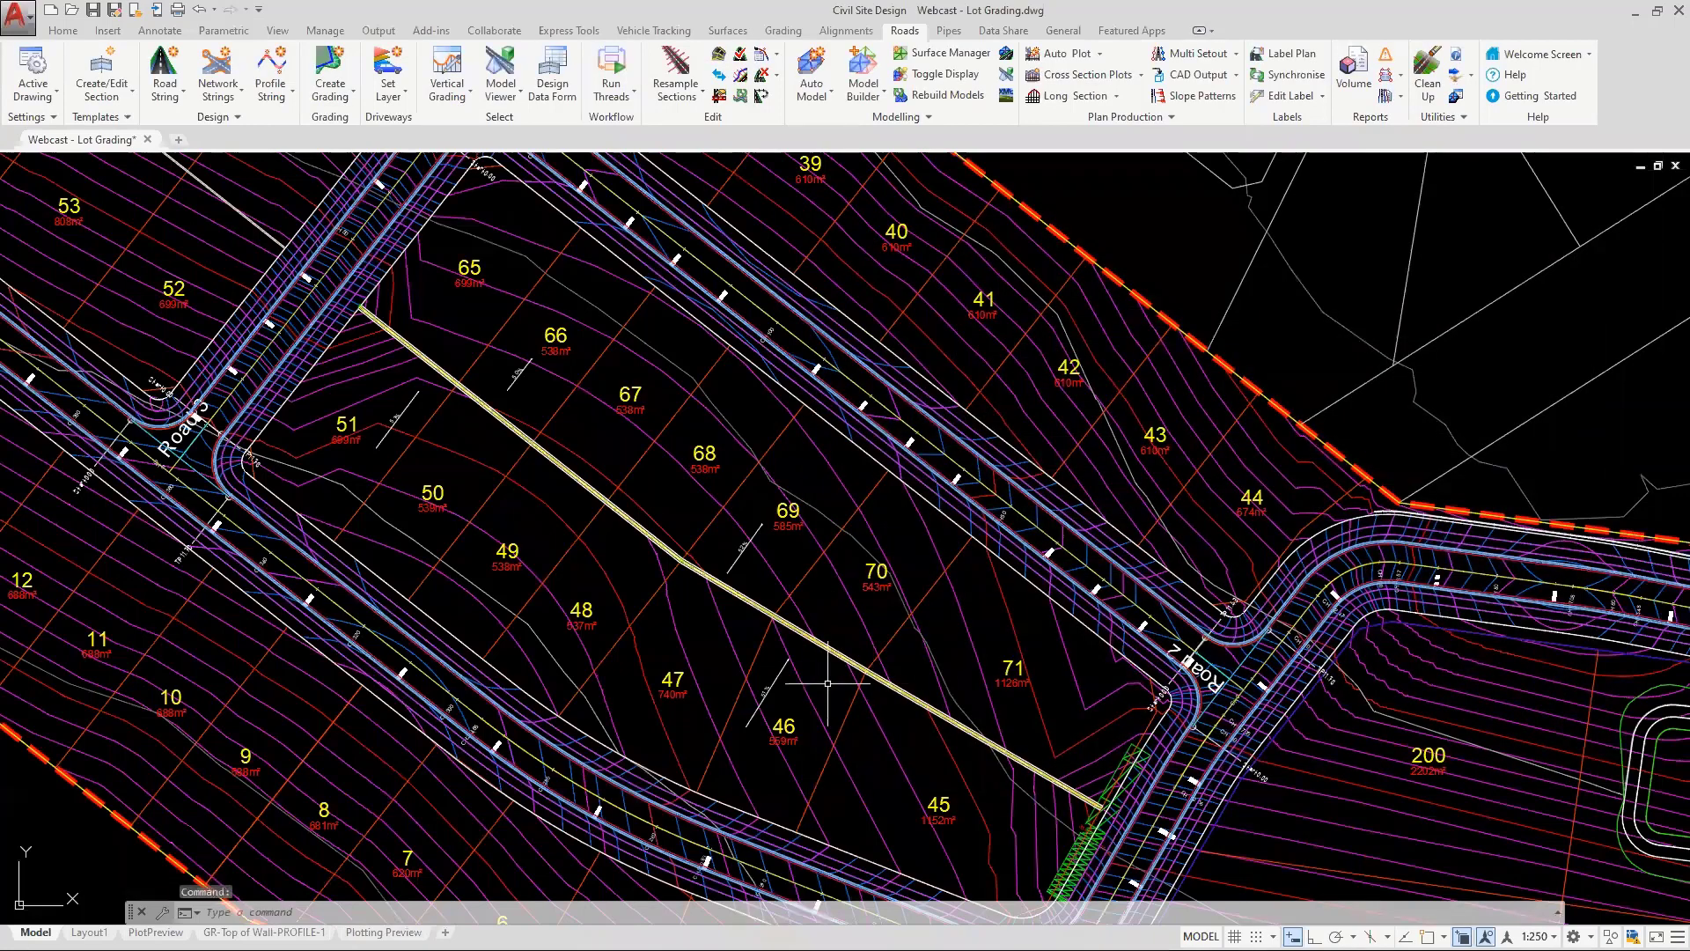
Open the Top of Wall grading for editing, update it and close its settings
click(340, 96)
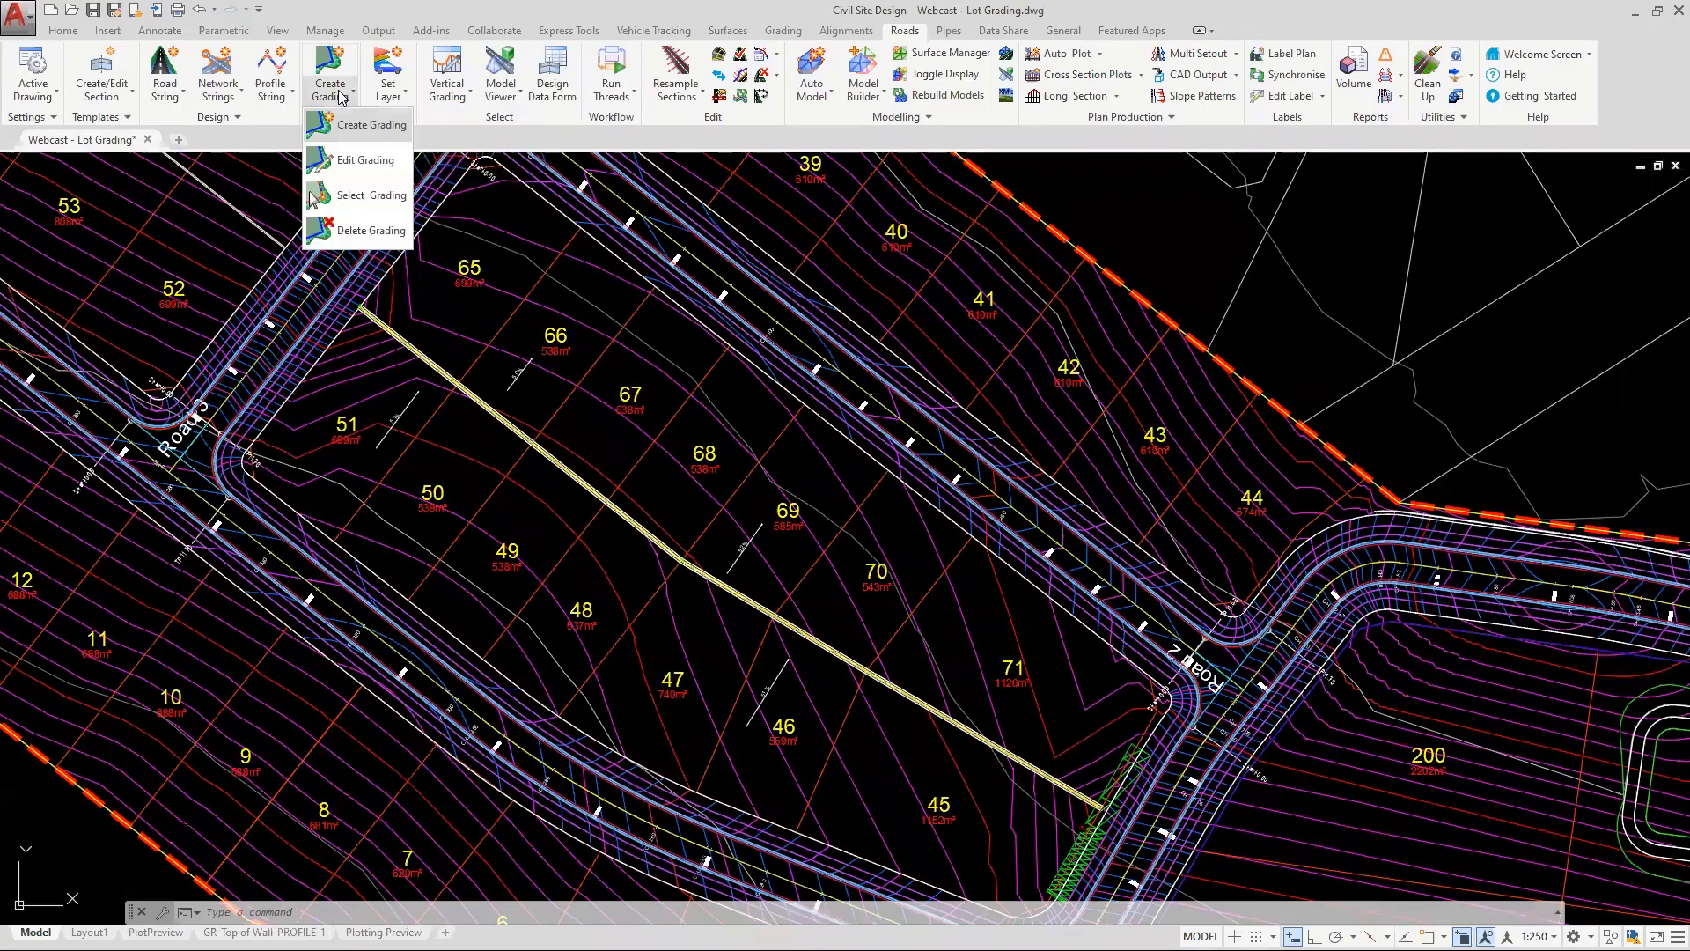
click(363, 160)
click(564, 482)
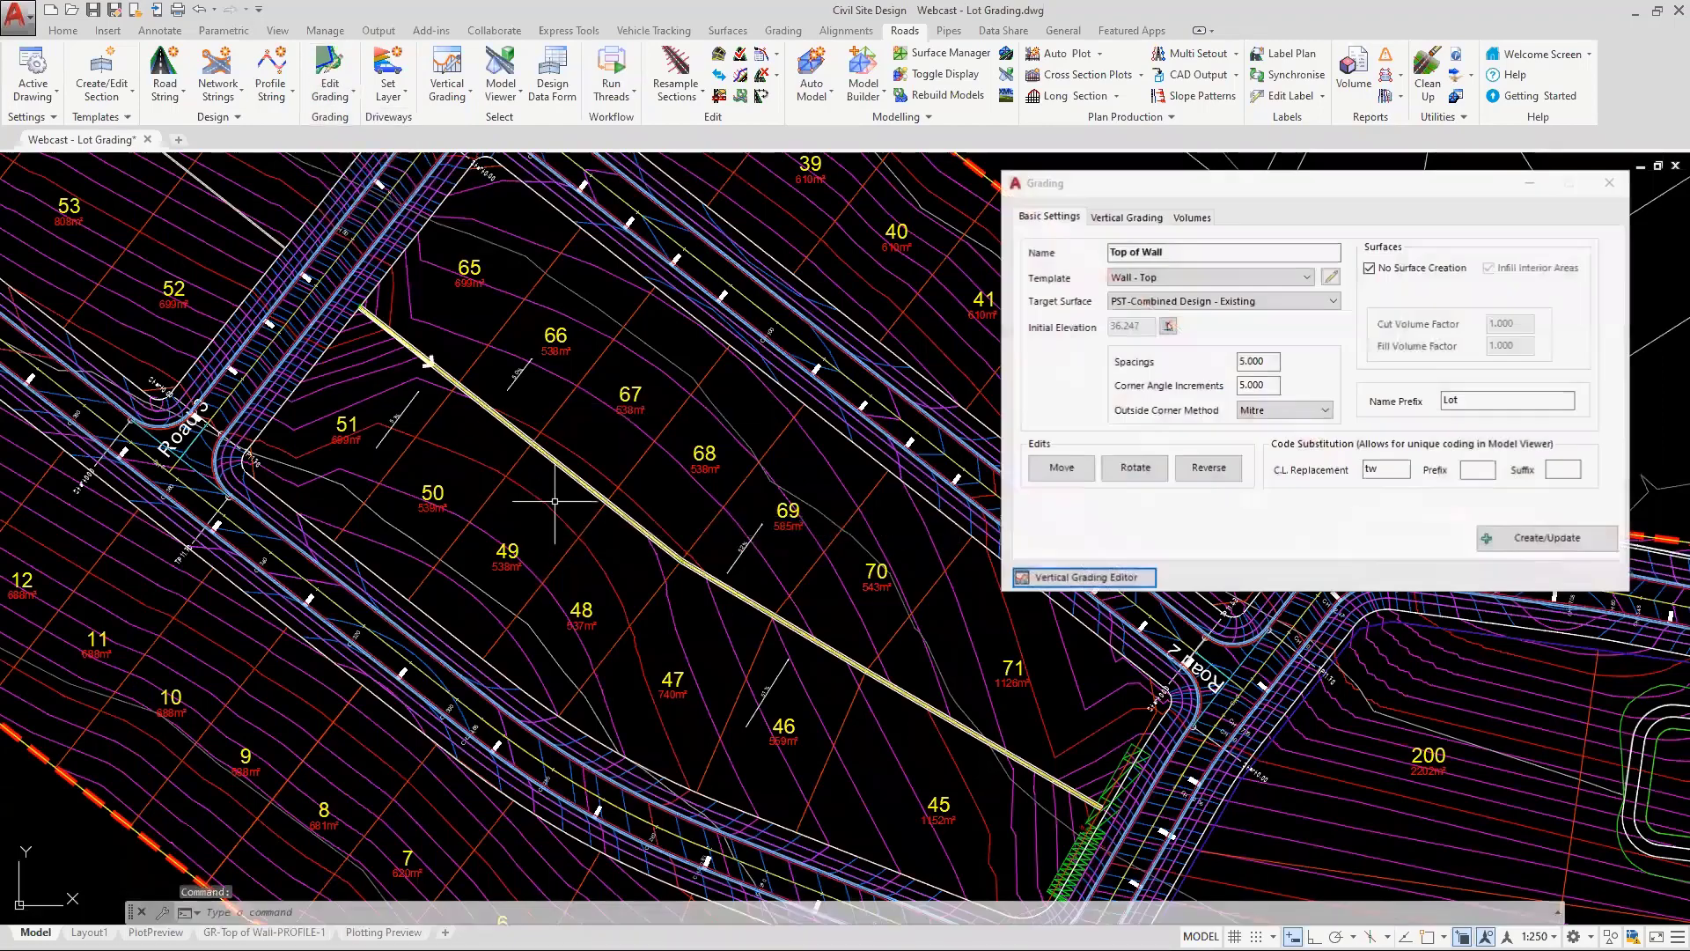
click(1571, 539)
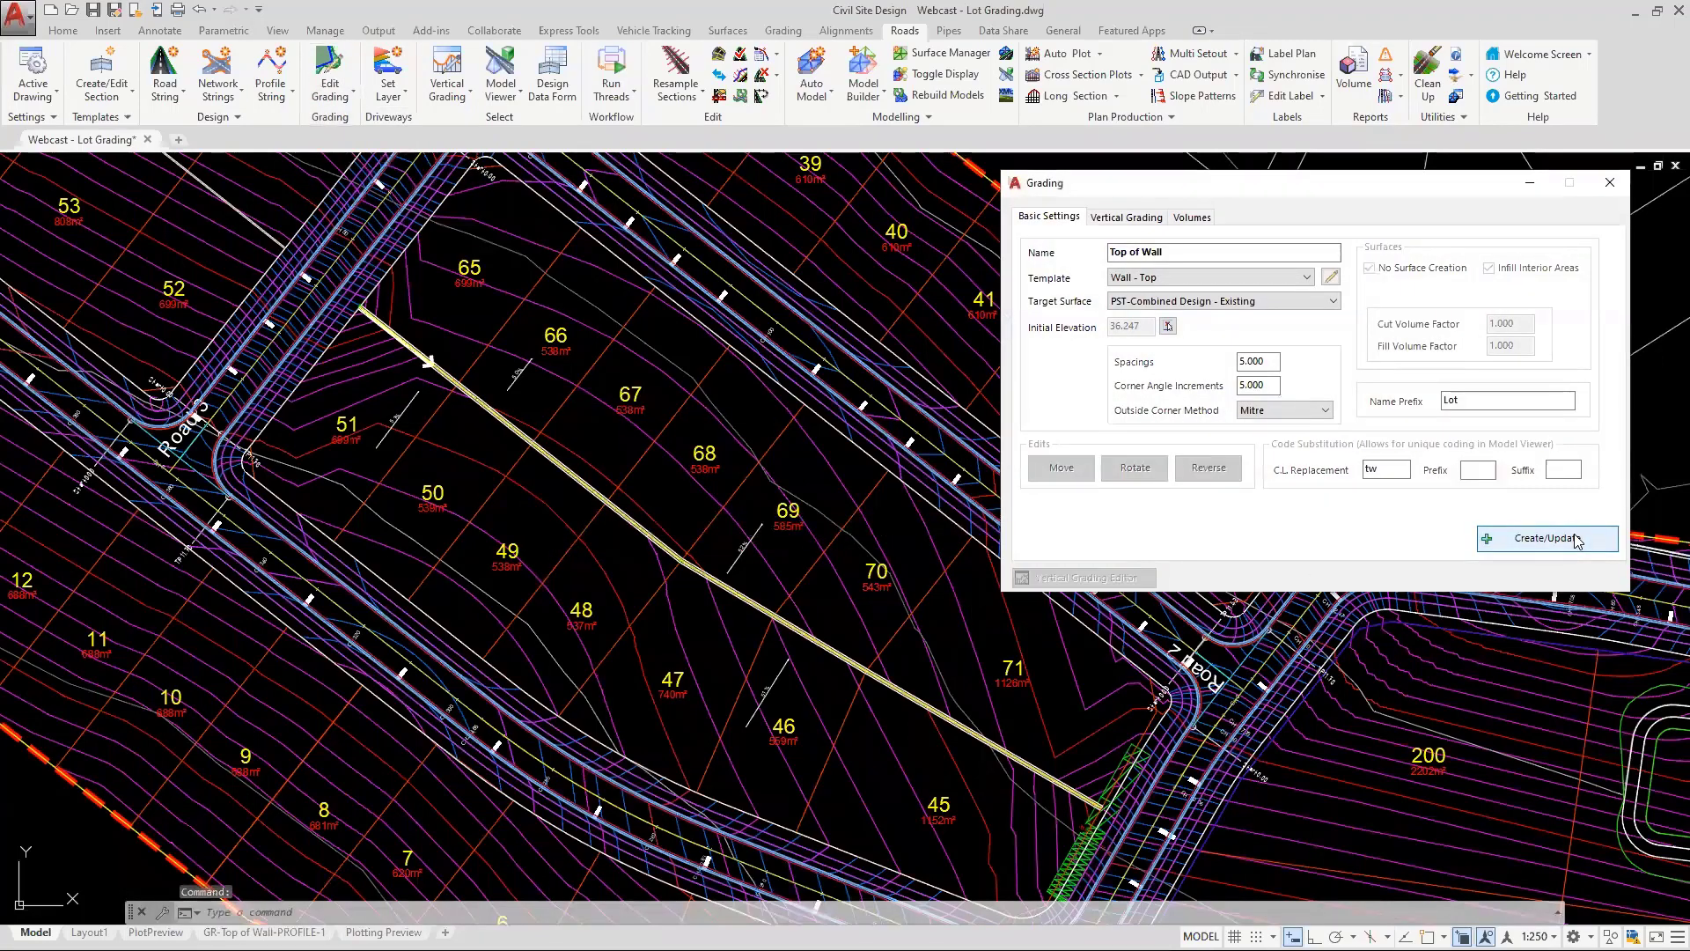
click(1610, 182)
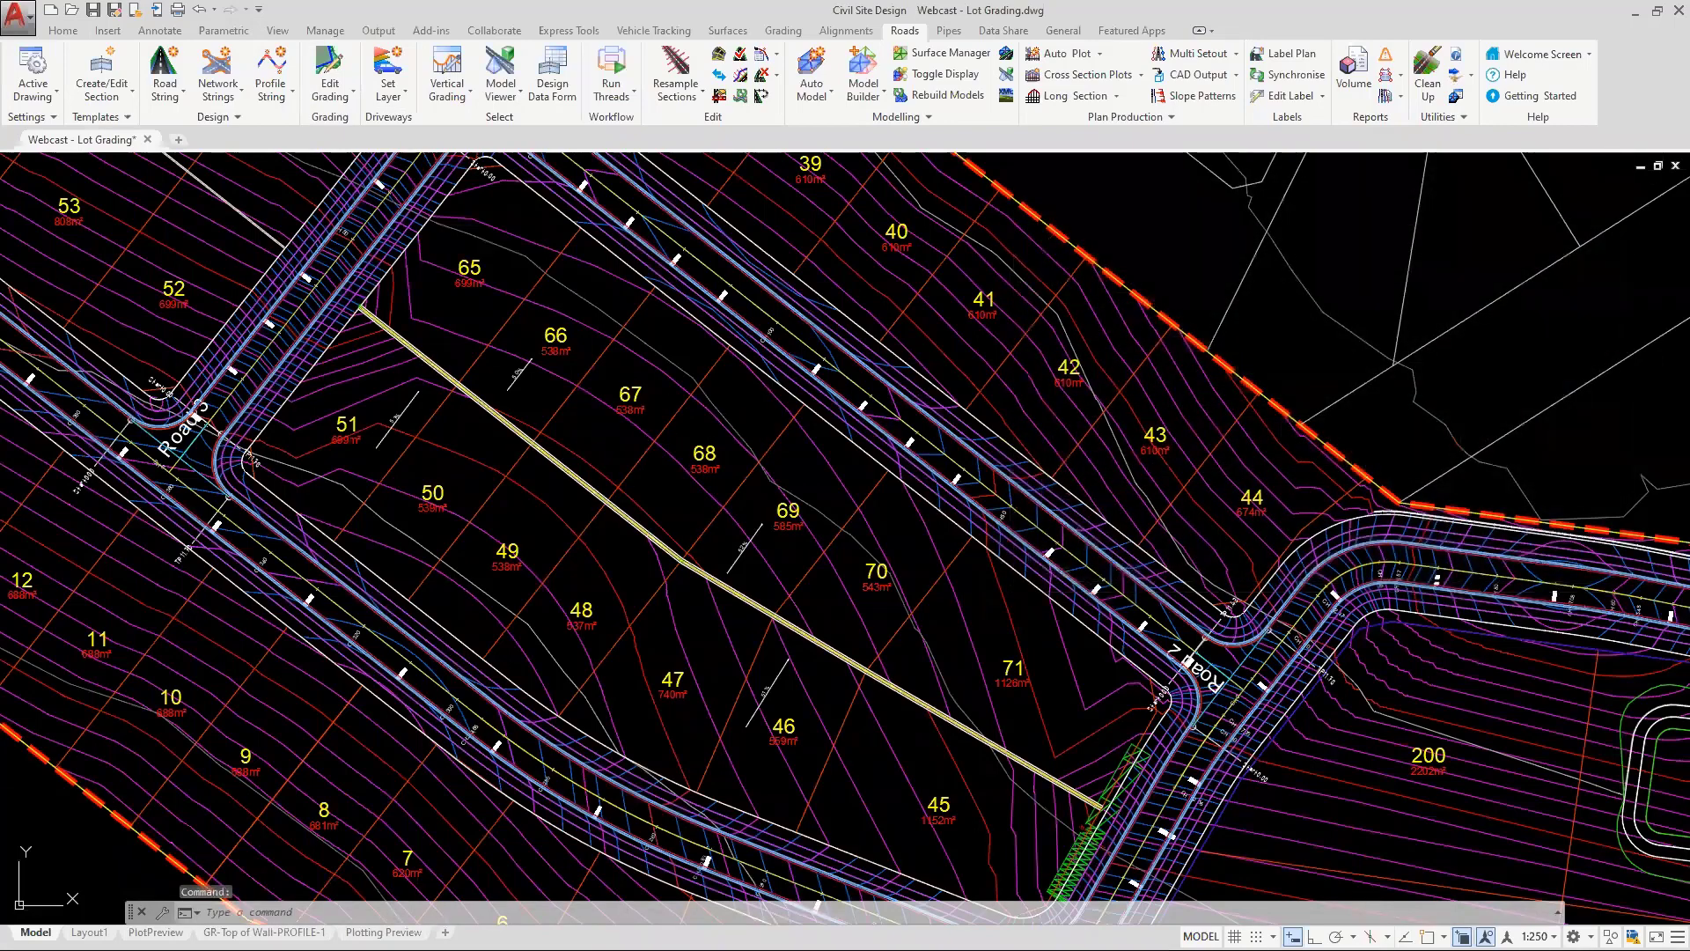
Update the Bottom of Wall grading and close its settings
key(Return)
click(558, 459)
click(1484, 537)
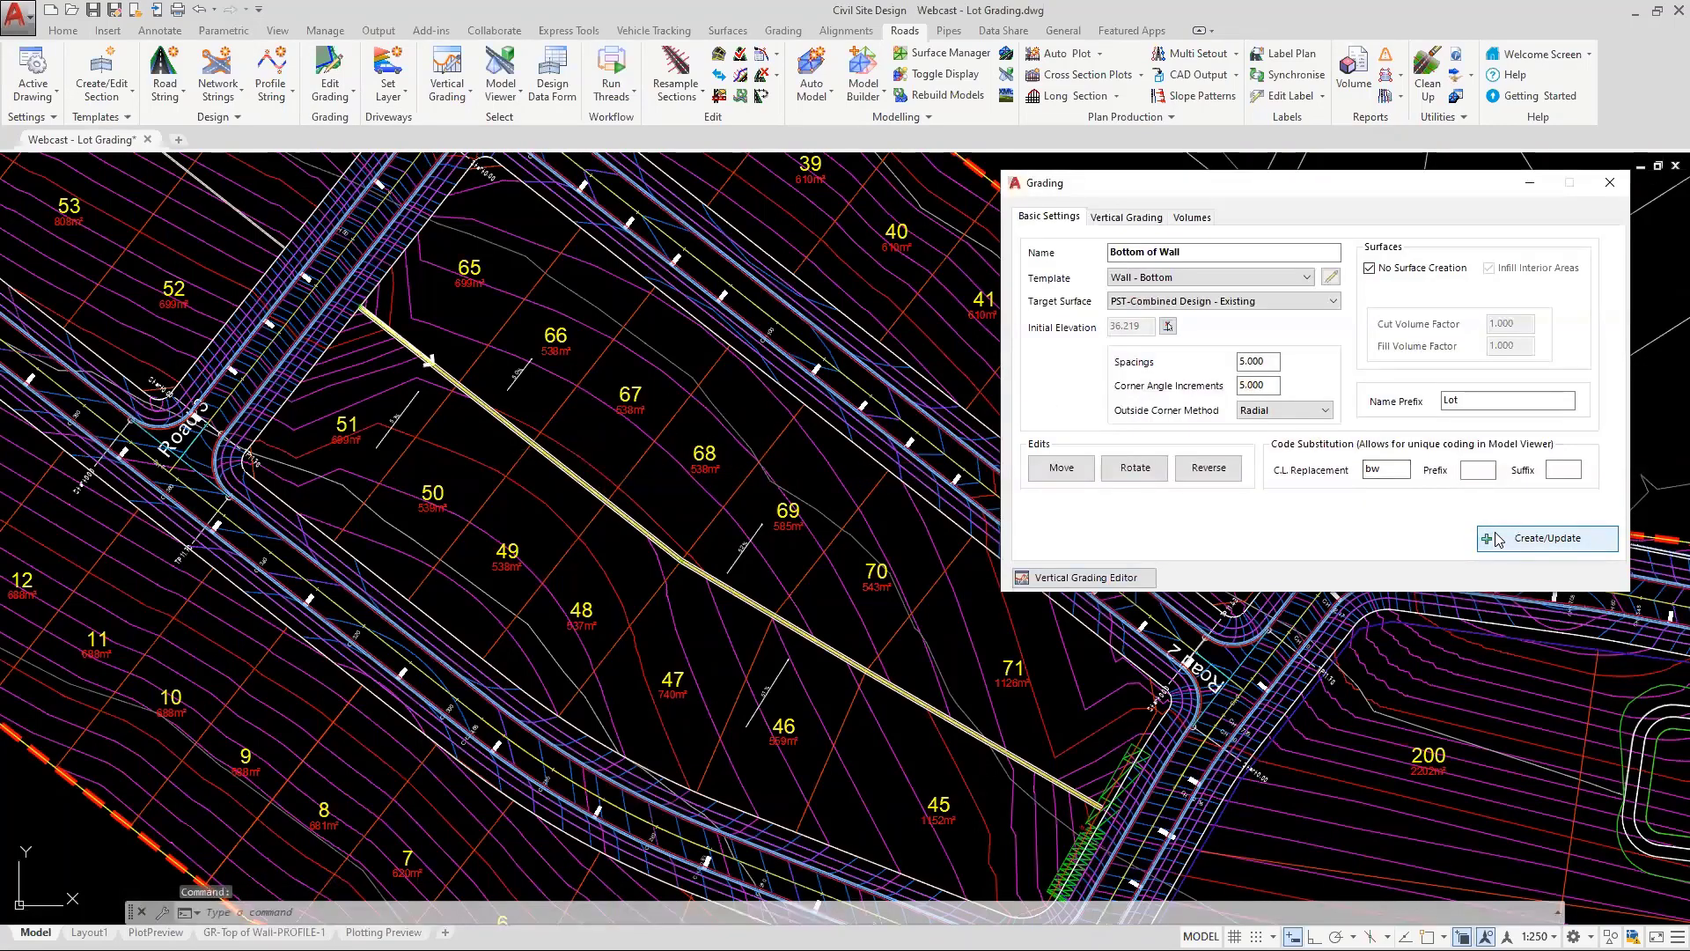
click(1611, 183)
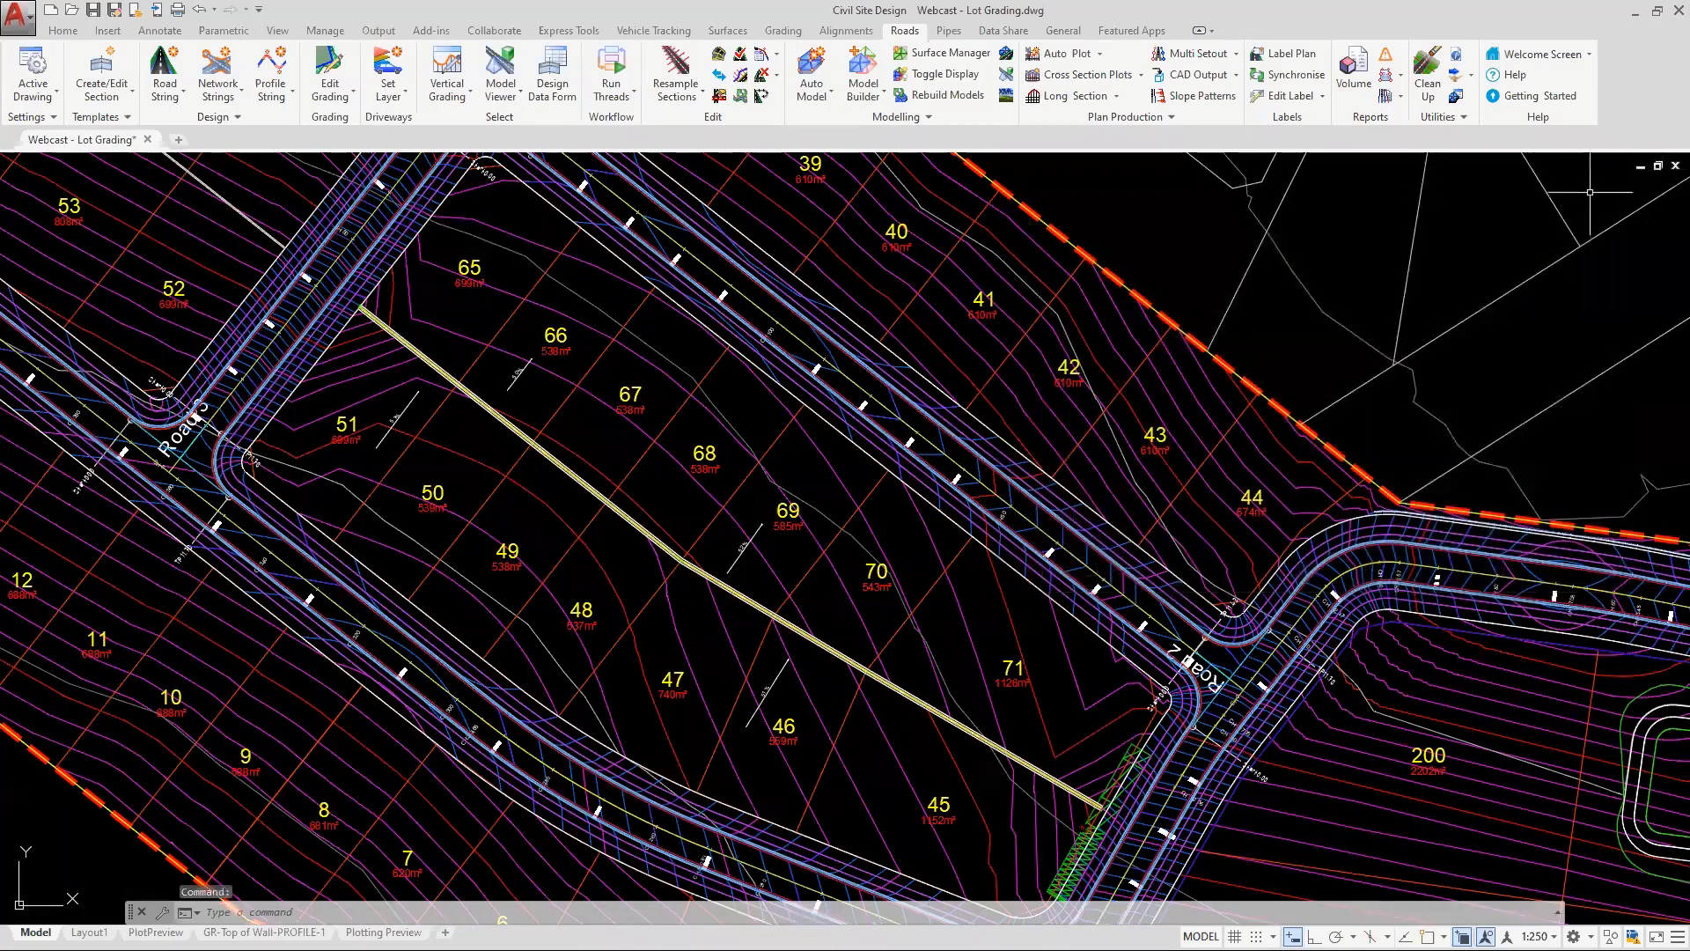
Preview the selected sampled cross sections of GR-Top of Wall and check the levels and offsets near the sections' outer ends
click(1076, 77)
click(602, 509)
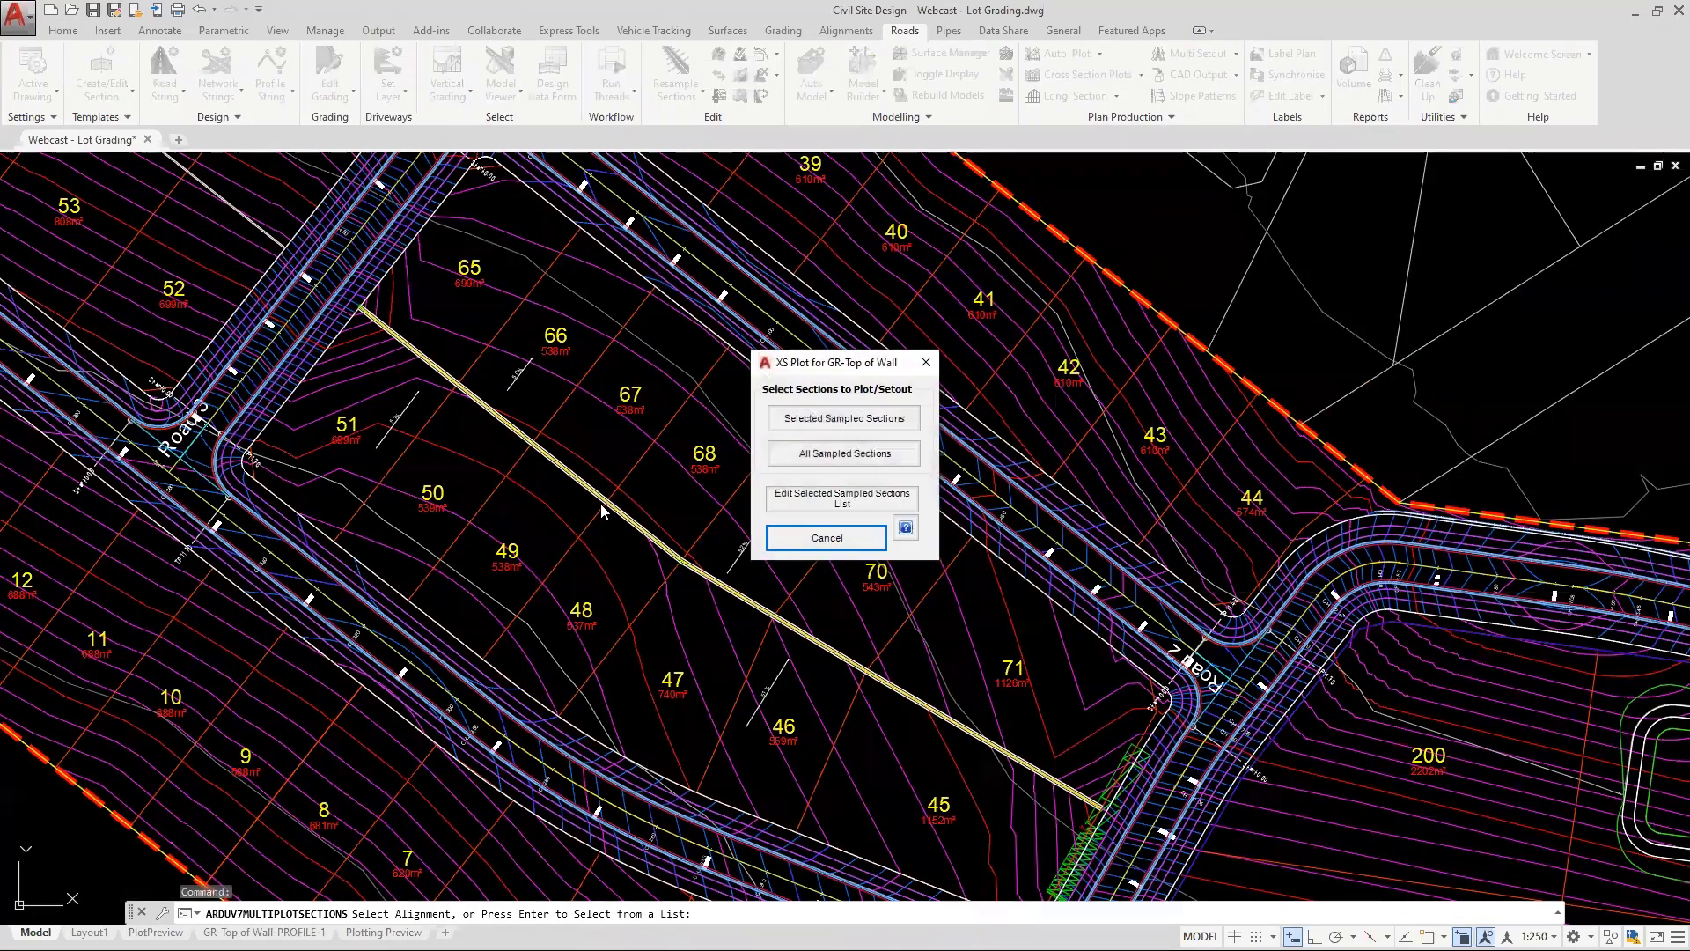
click(803, 419)
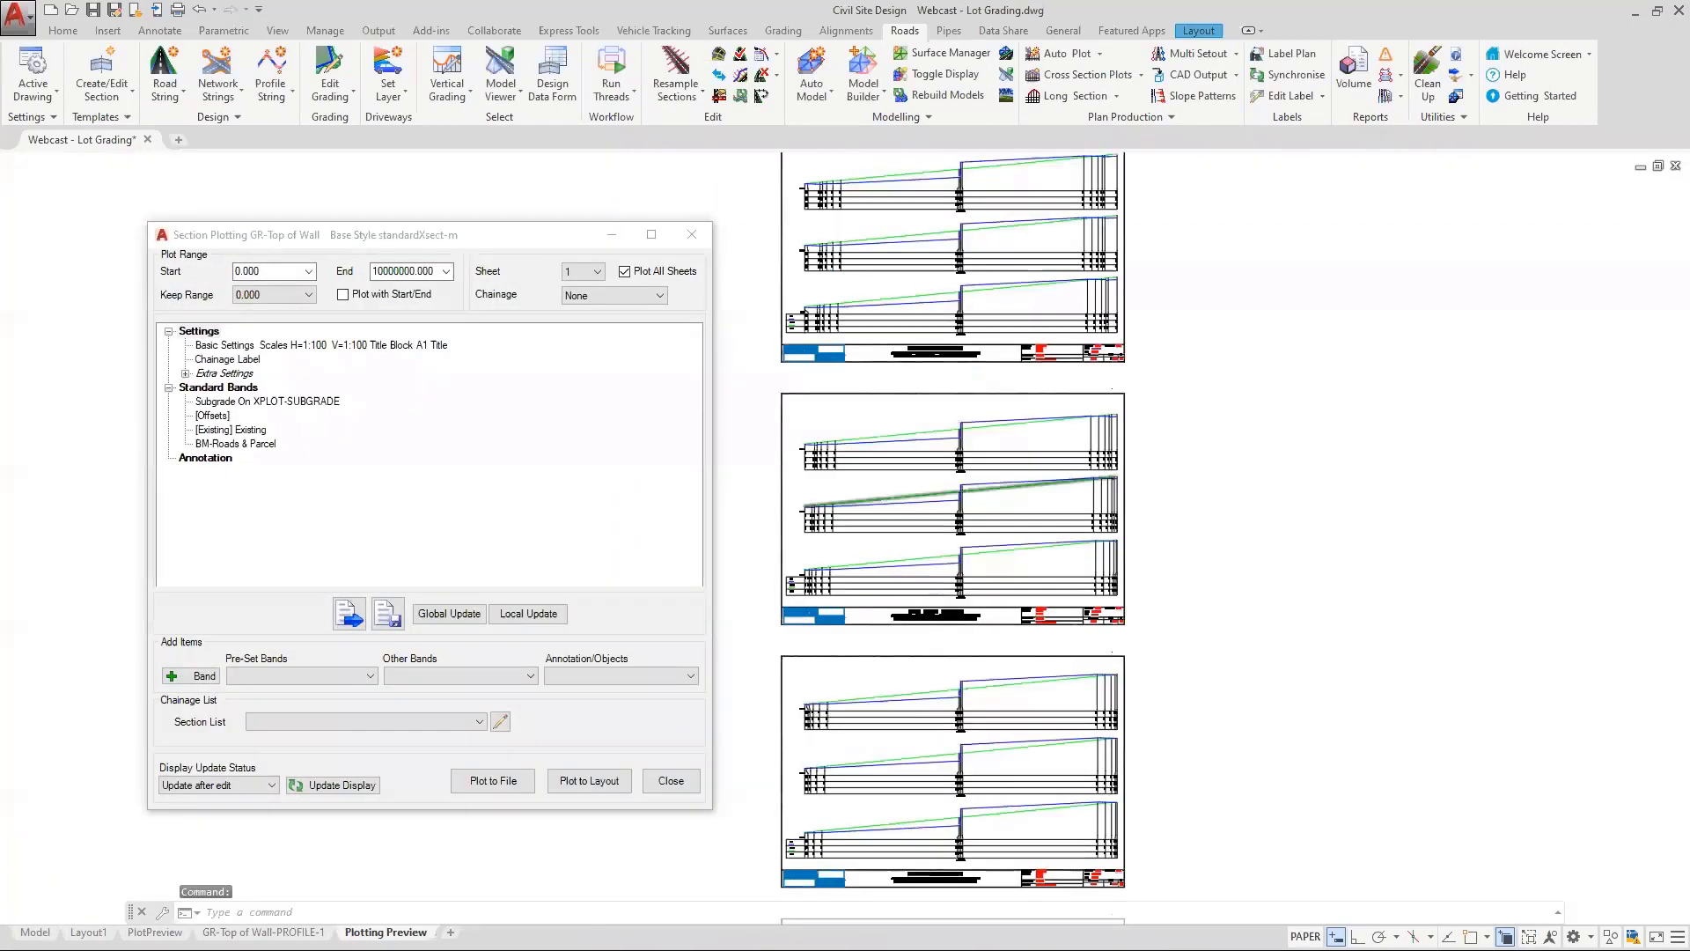
scroll(774, 512, up, 6)
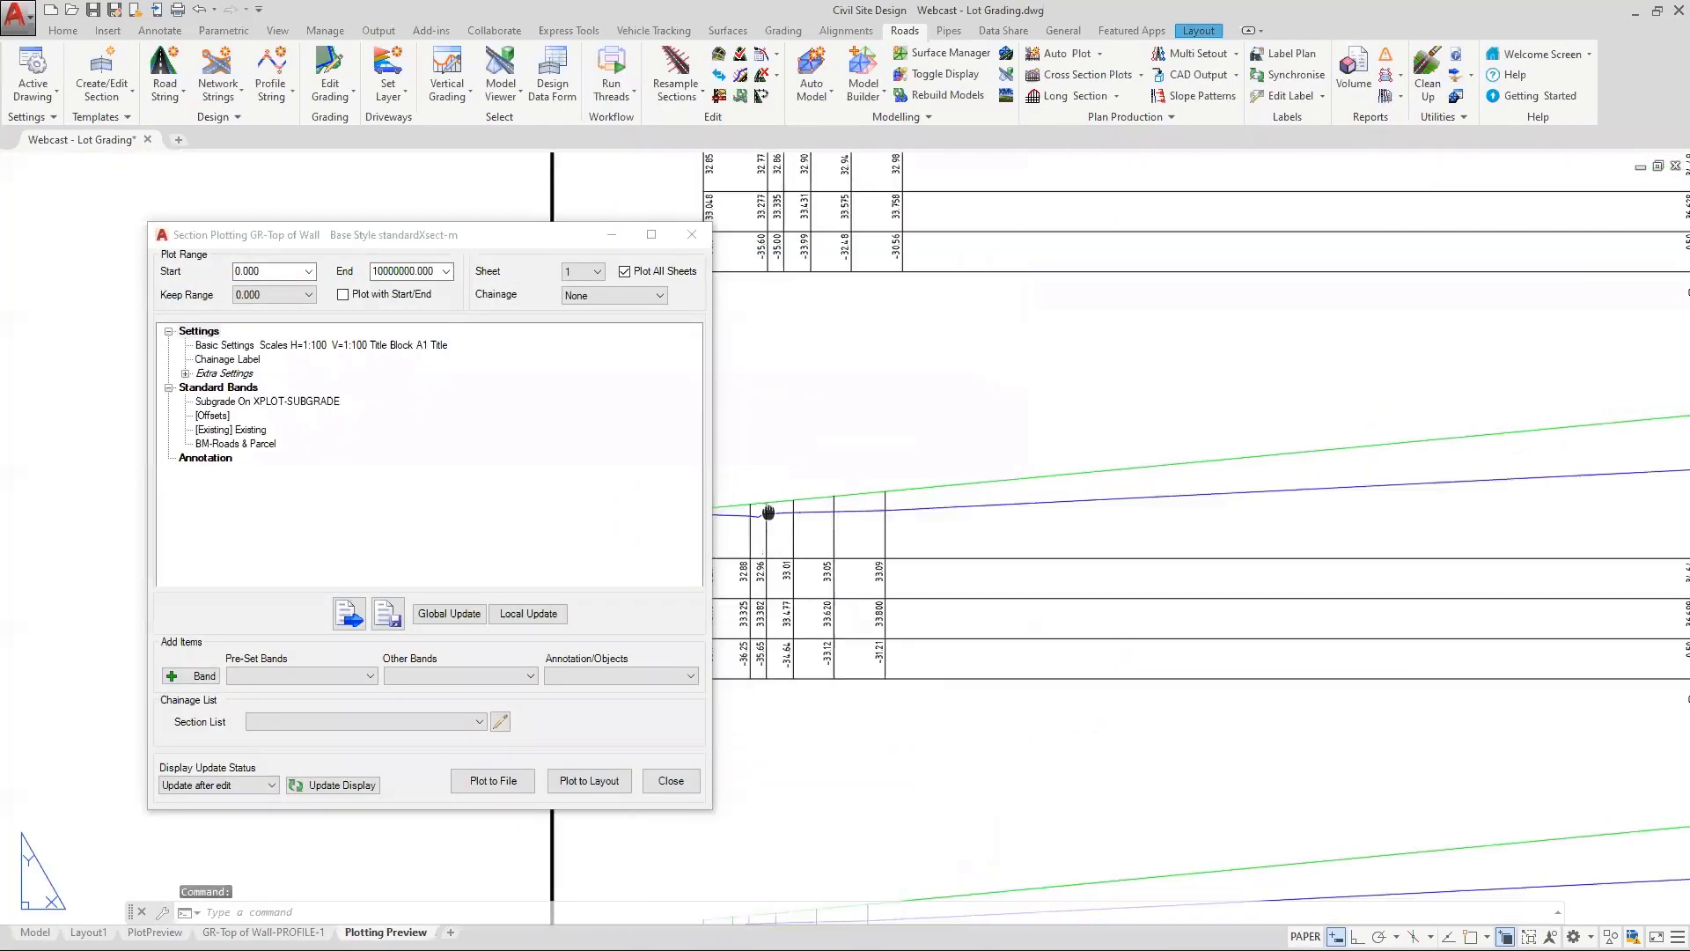
scroll(775, 512, up, 3)
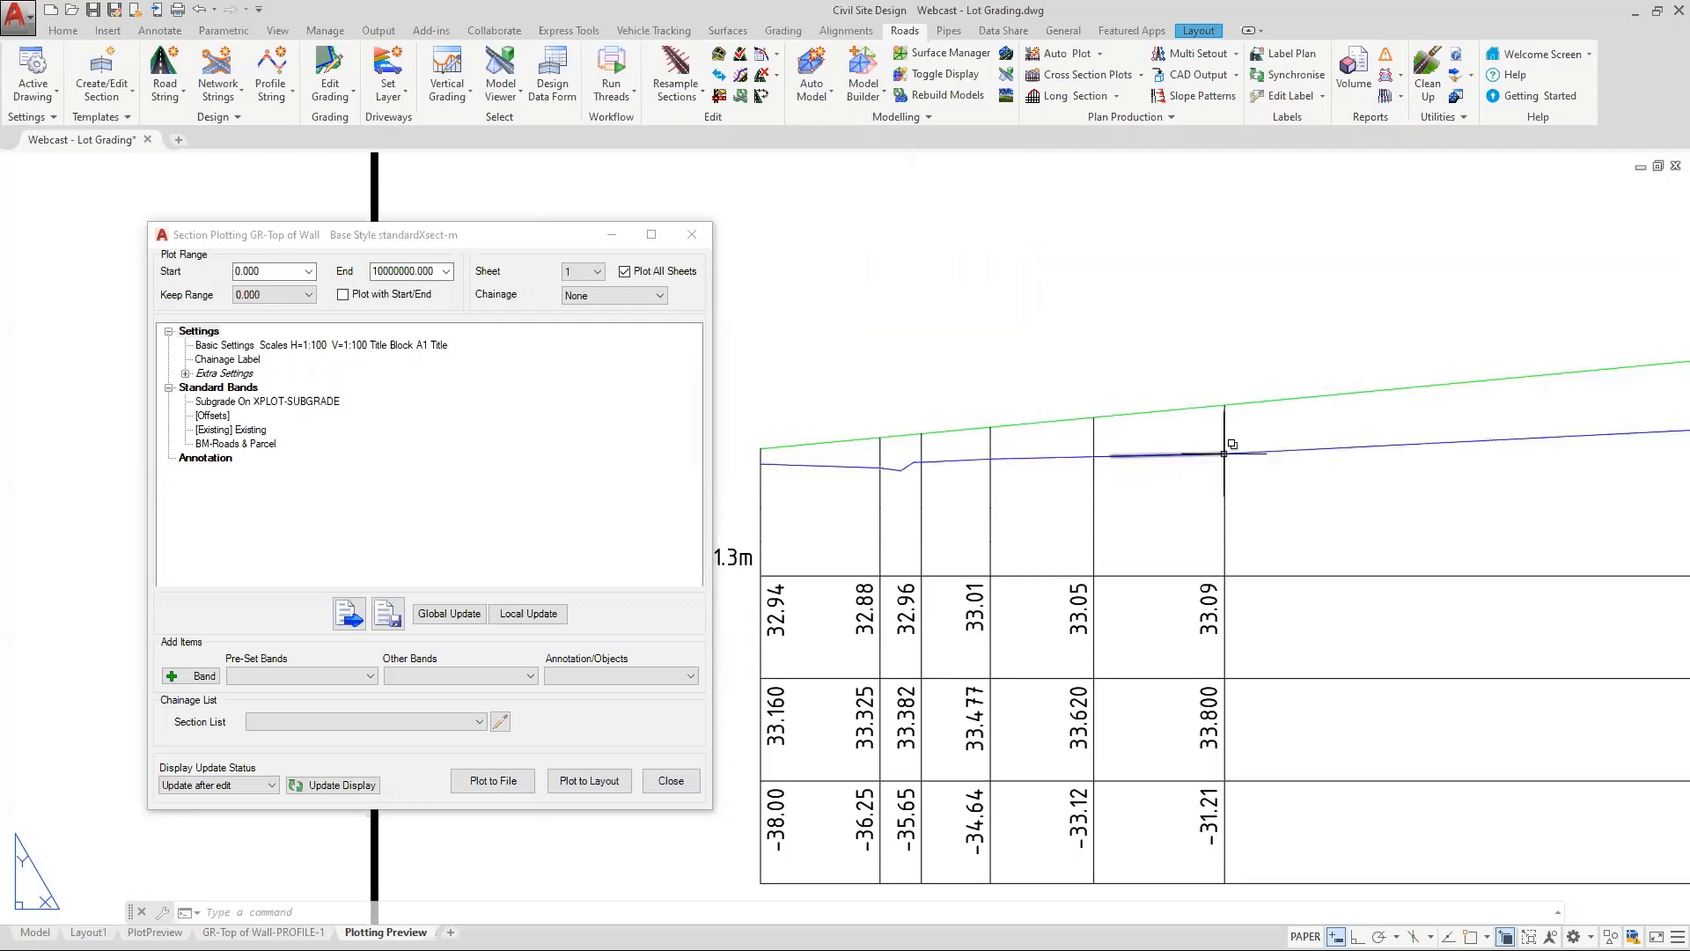
scroll(1223, 445, down, 5)
scroll(1525, 420, up, 3)
scroll(1525, 420, down, 4)
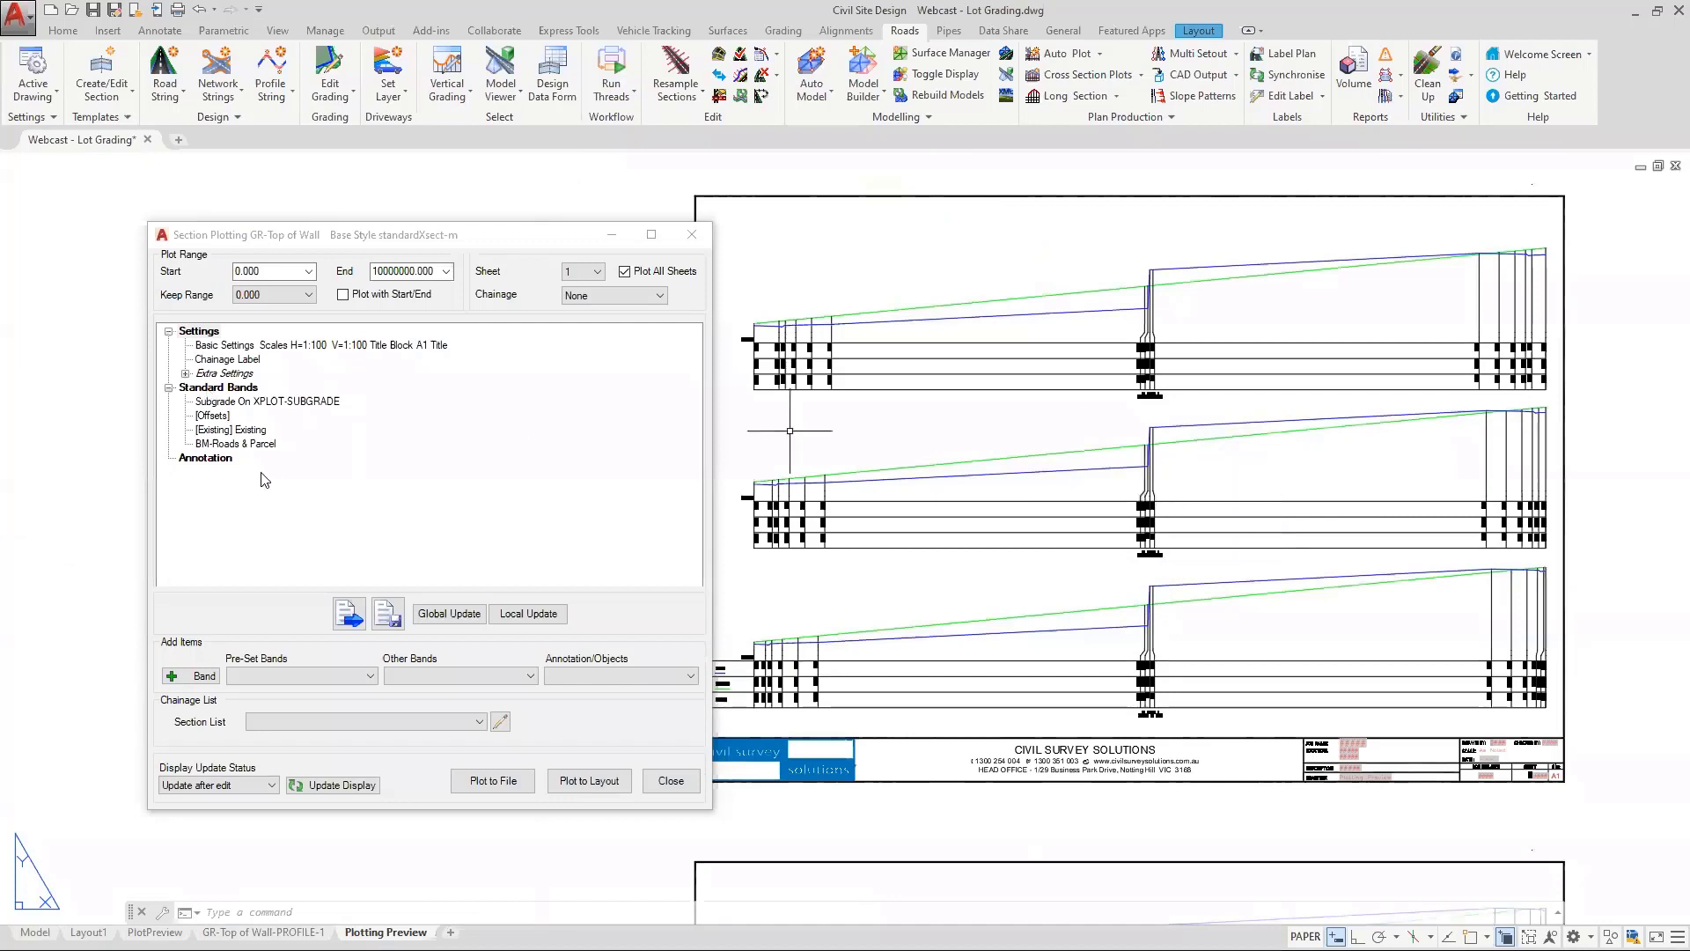
Turn on cross fall labels for the BM-Roads & Parcel band and place them on the TEXT layer
click(238, 446)
double_click(239, 445)
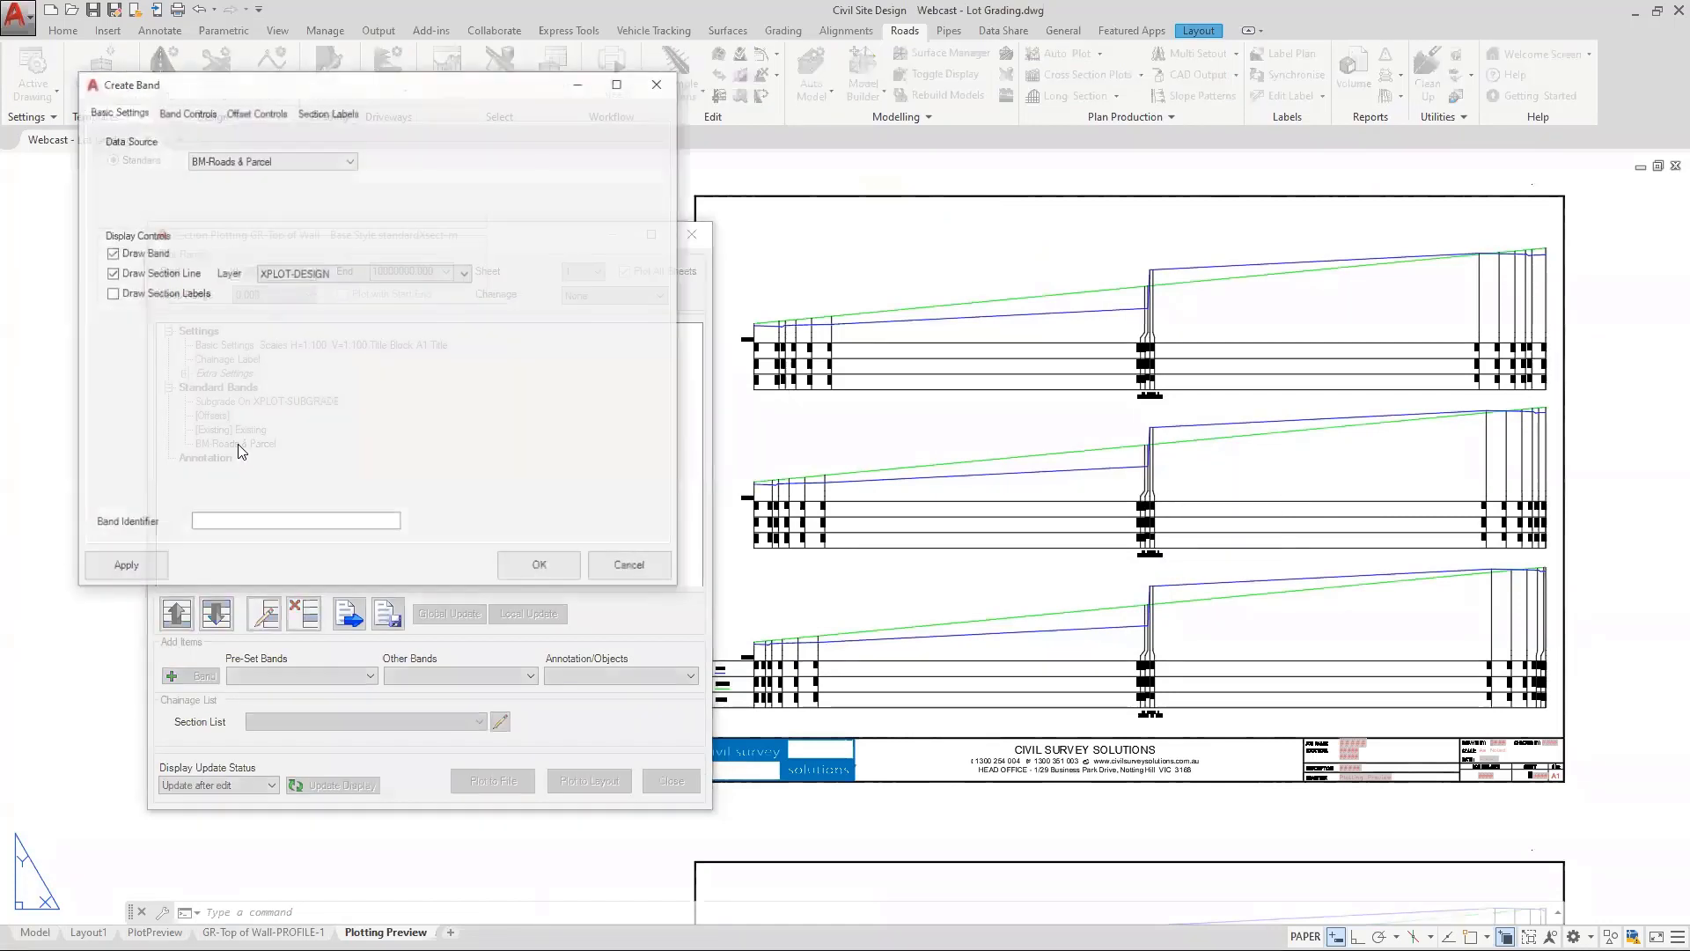
click(308, 112)
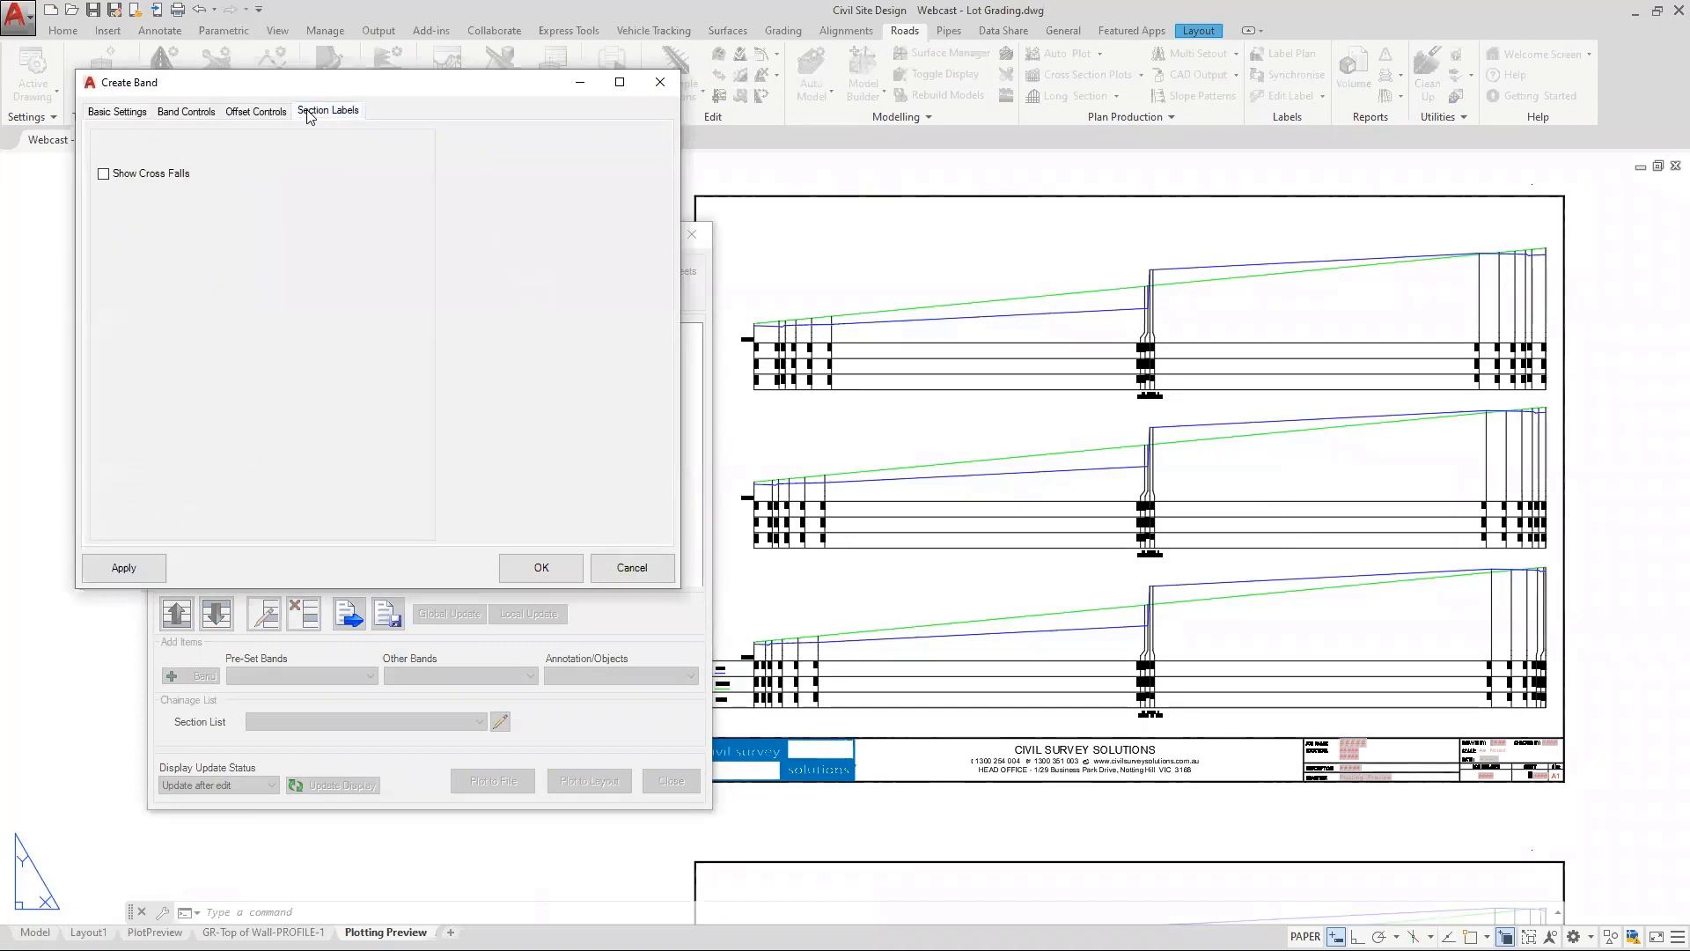
click(103, 173)
click(305, 216)
scroll(310, 361, down, 3)
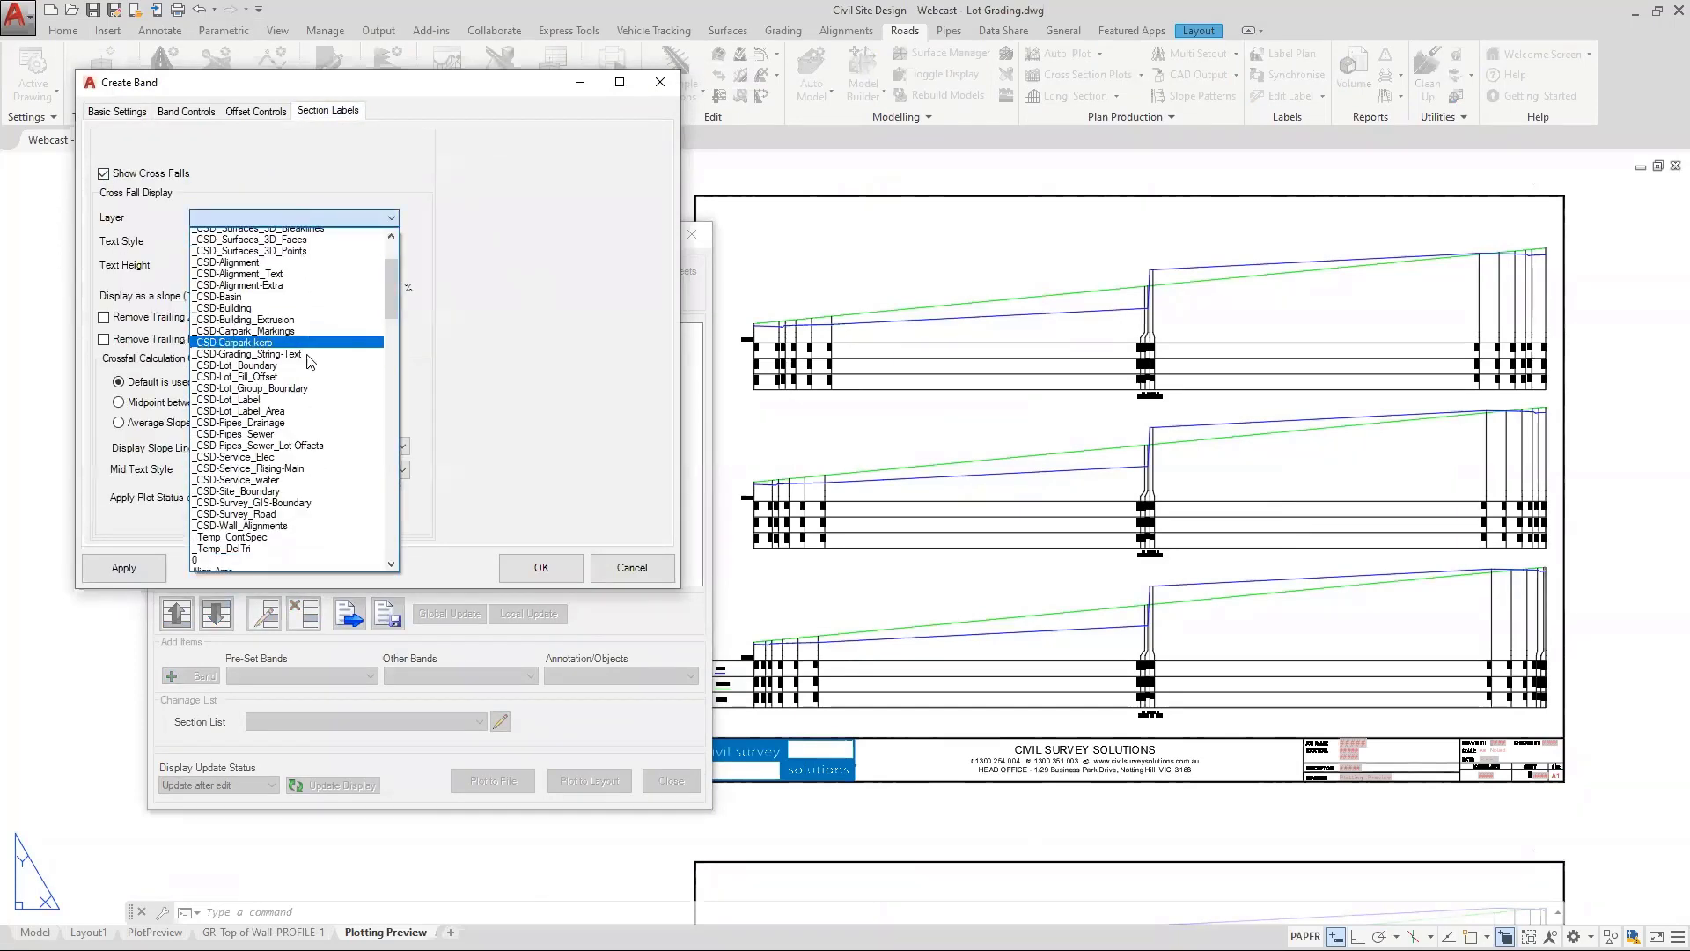
scroll(307, 356, down, 15)
drag(393, 408, 393, 546)
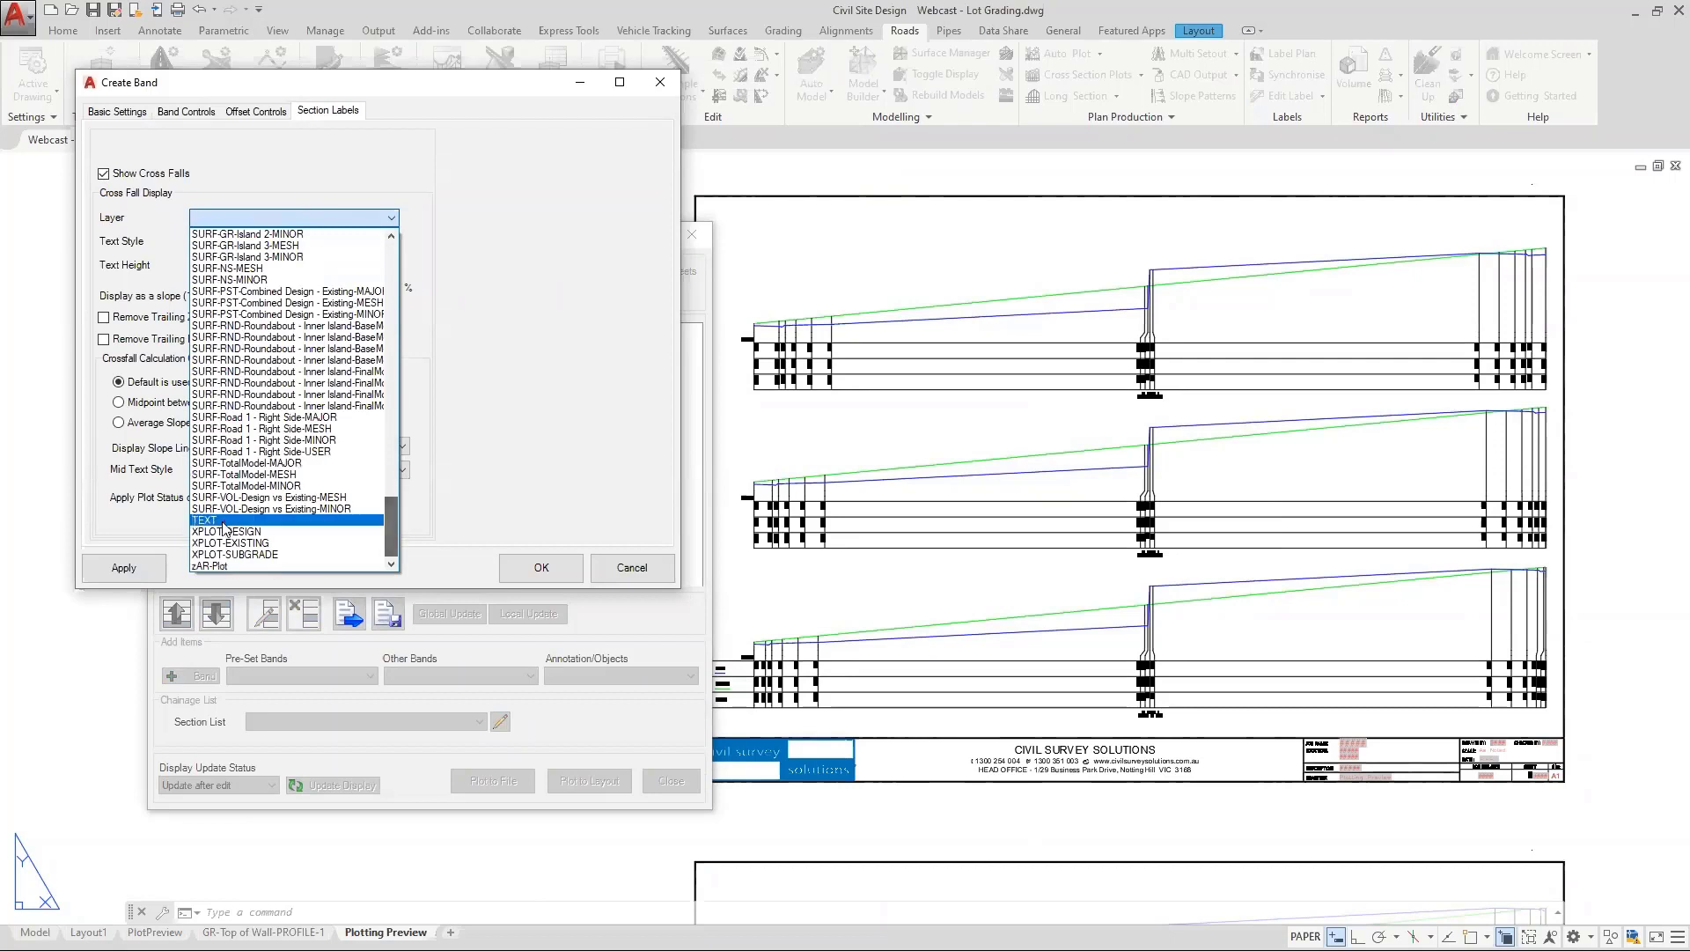
click(226, 529)
Set the cross fall labels to text style ISOCP, text height 2 and 2 decimals, and accept the band settings
click(205, 241)
click(196, 264)
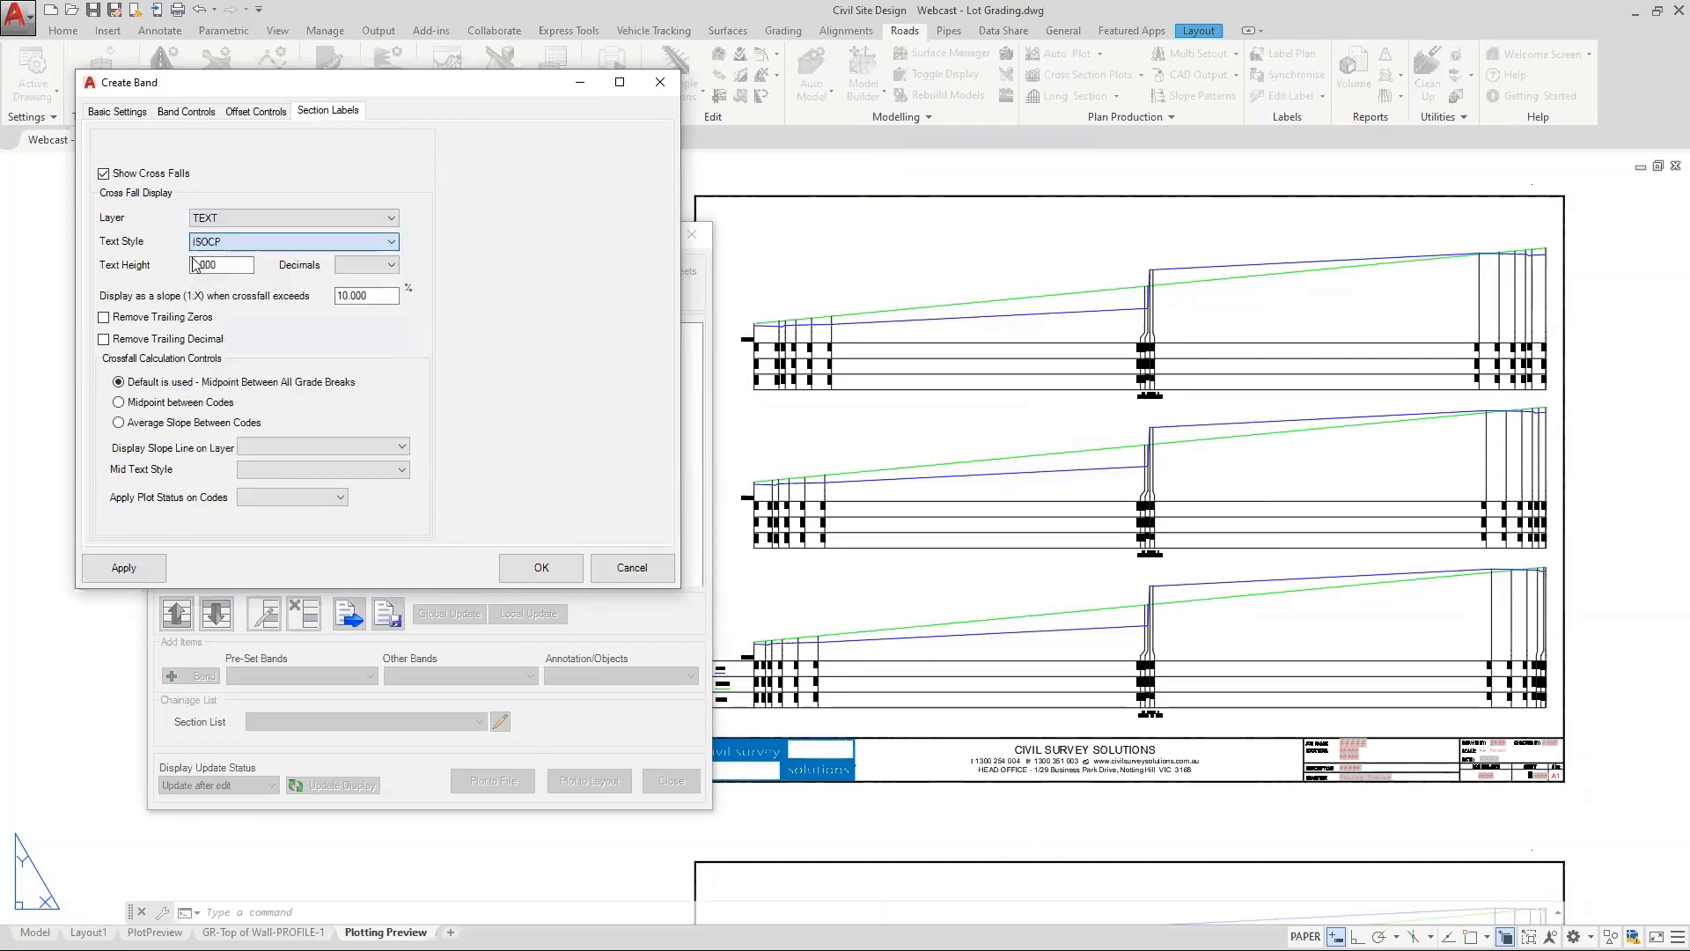
double_click(195, 265)
text(2)
click(362, 264)
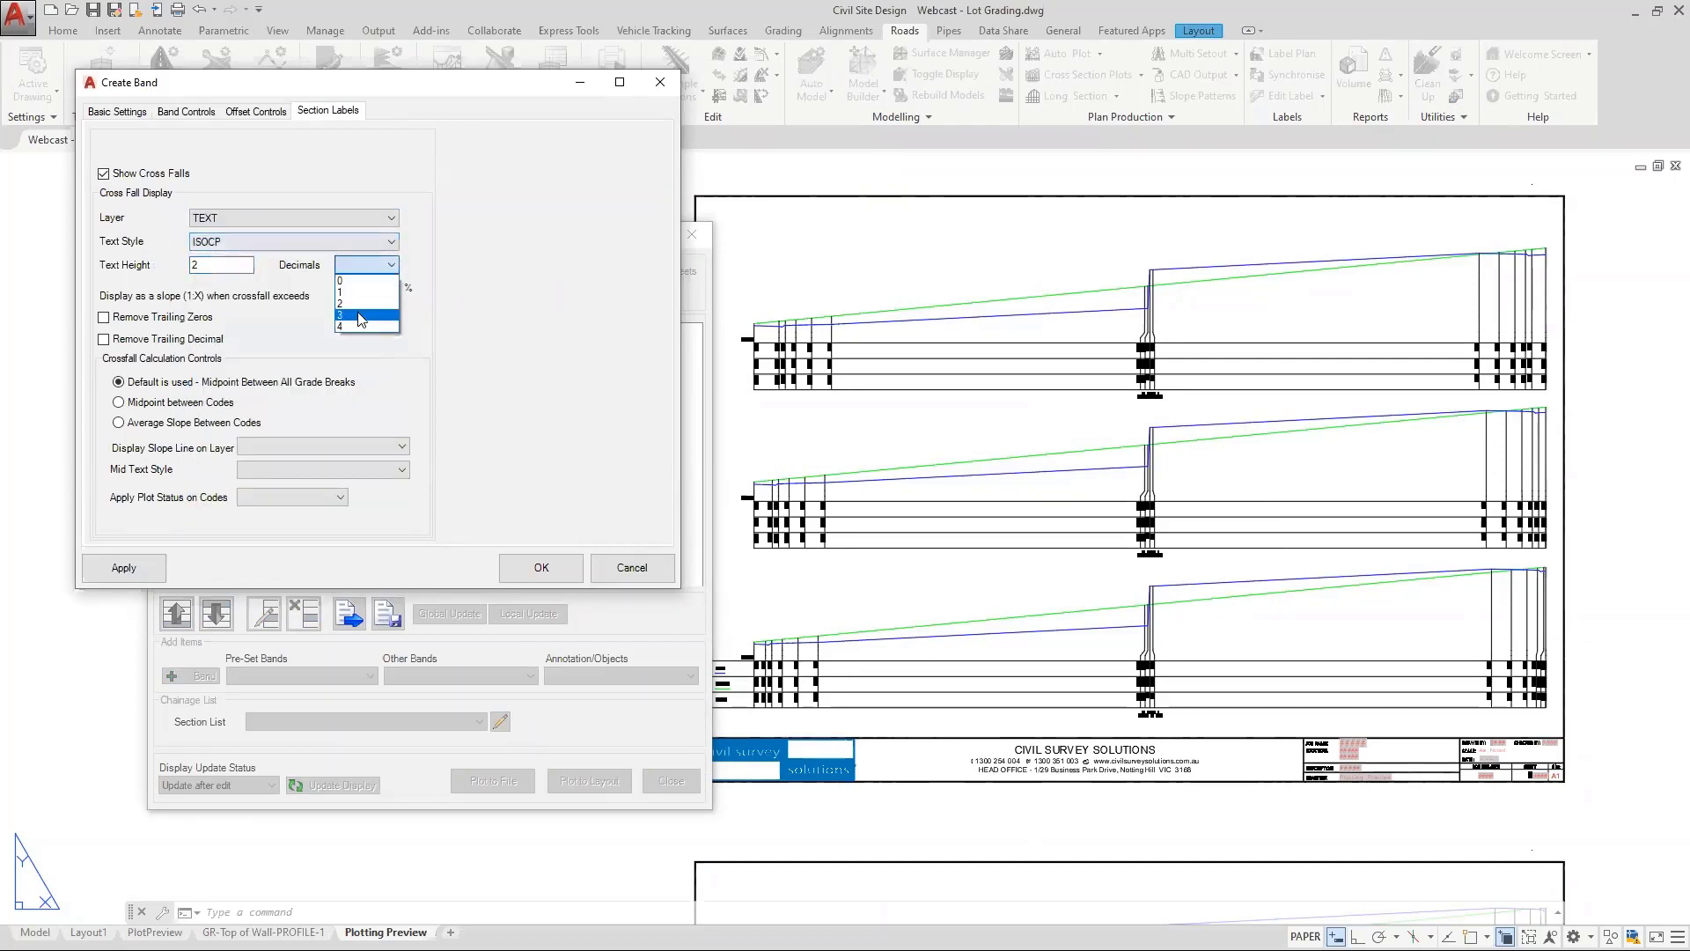
click(357, 303)
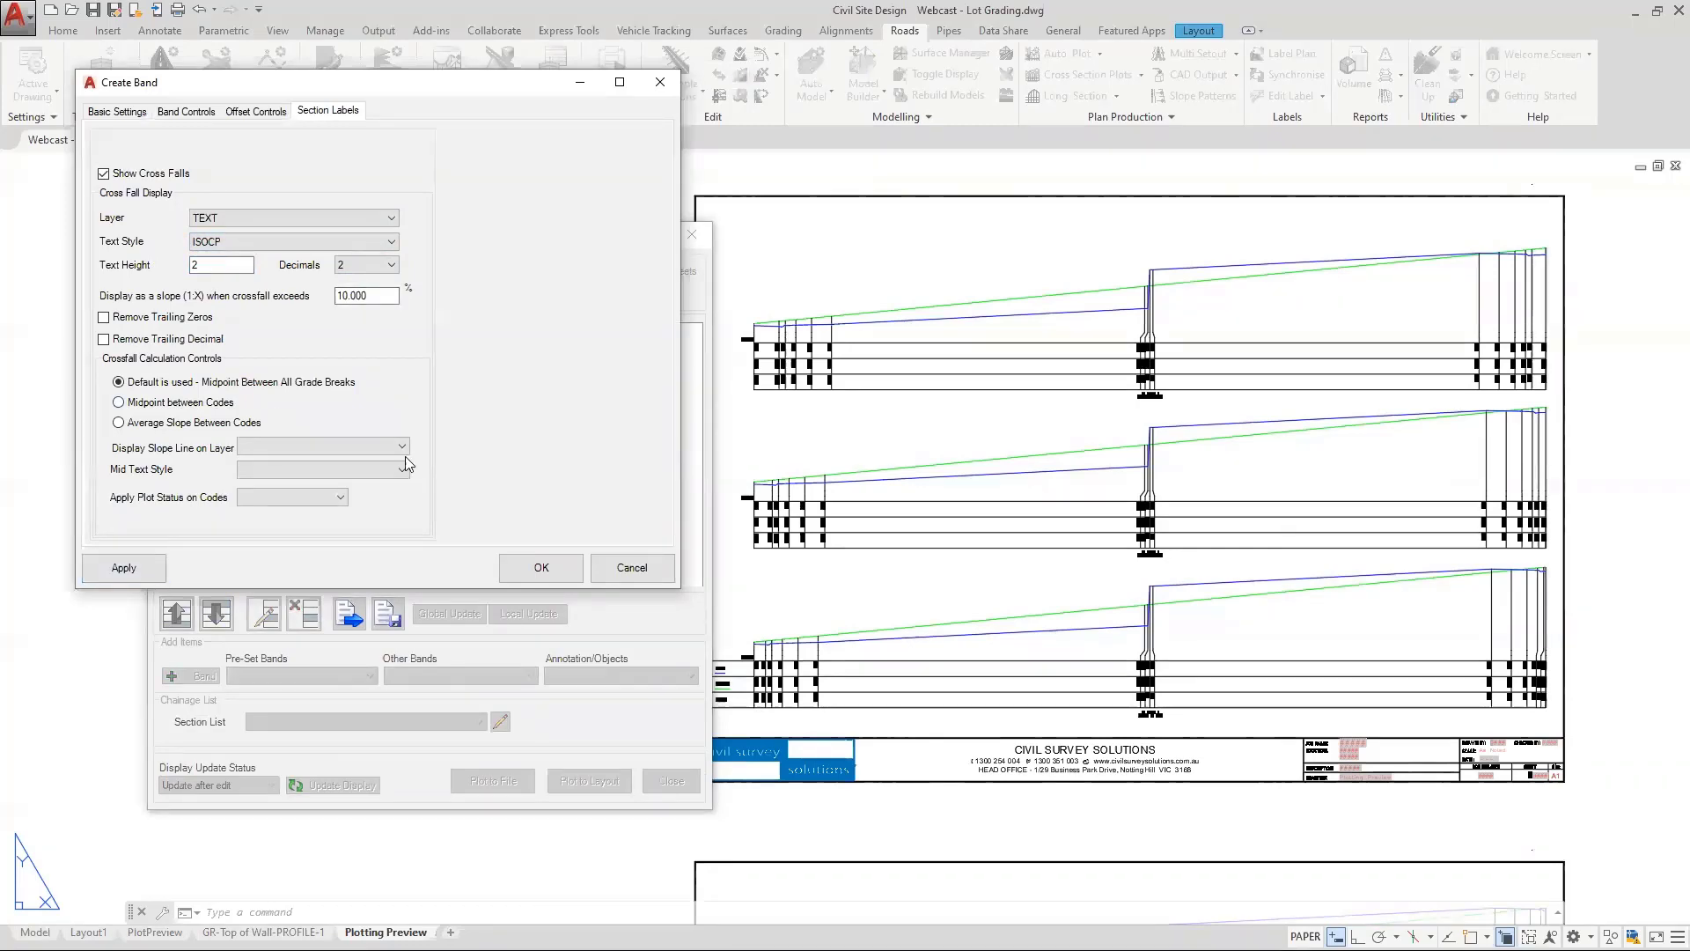
click(541, 568)
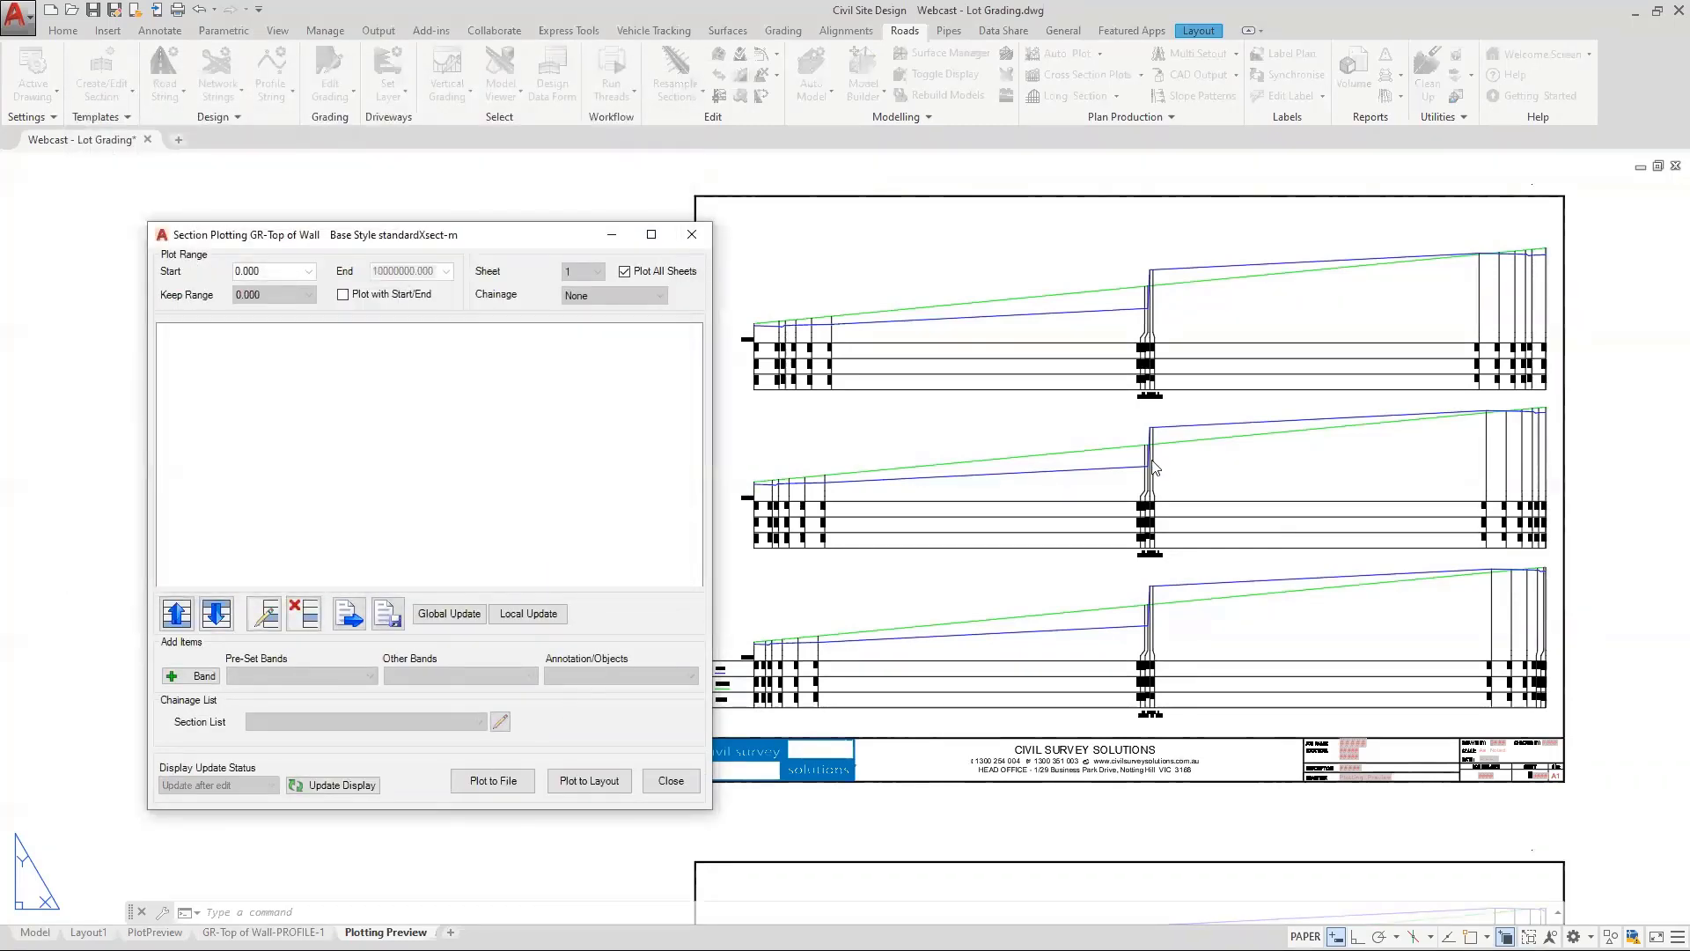
Examine the cross fall labels on both sides of the wall in the previewed cross sections and look over the sheets
scroll(1022, 484, up, 4)
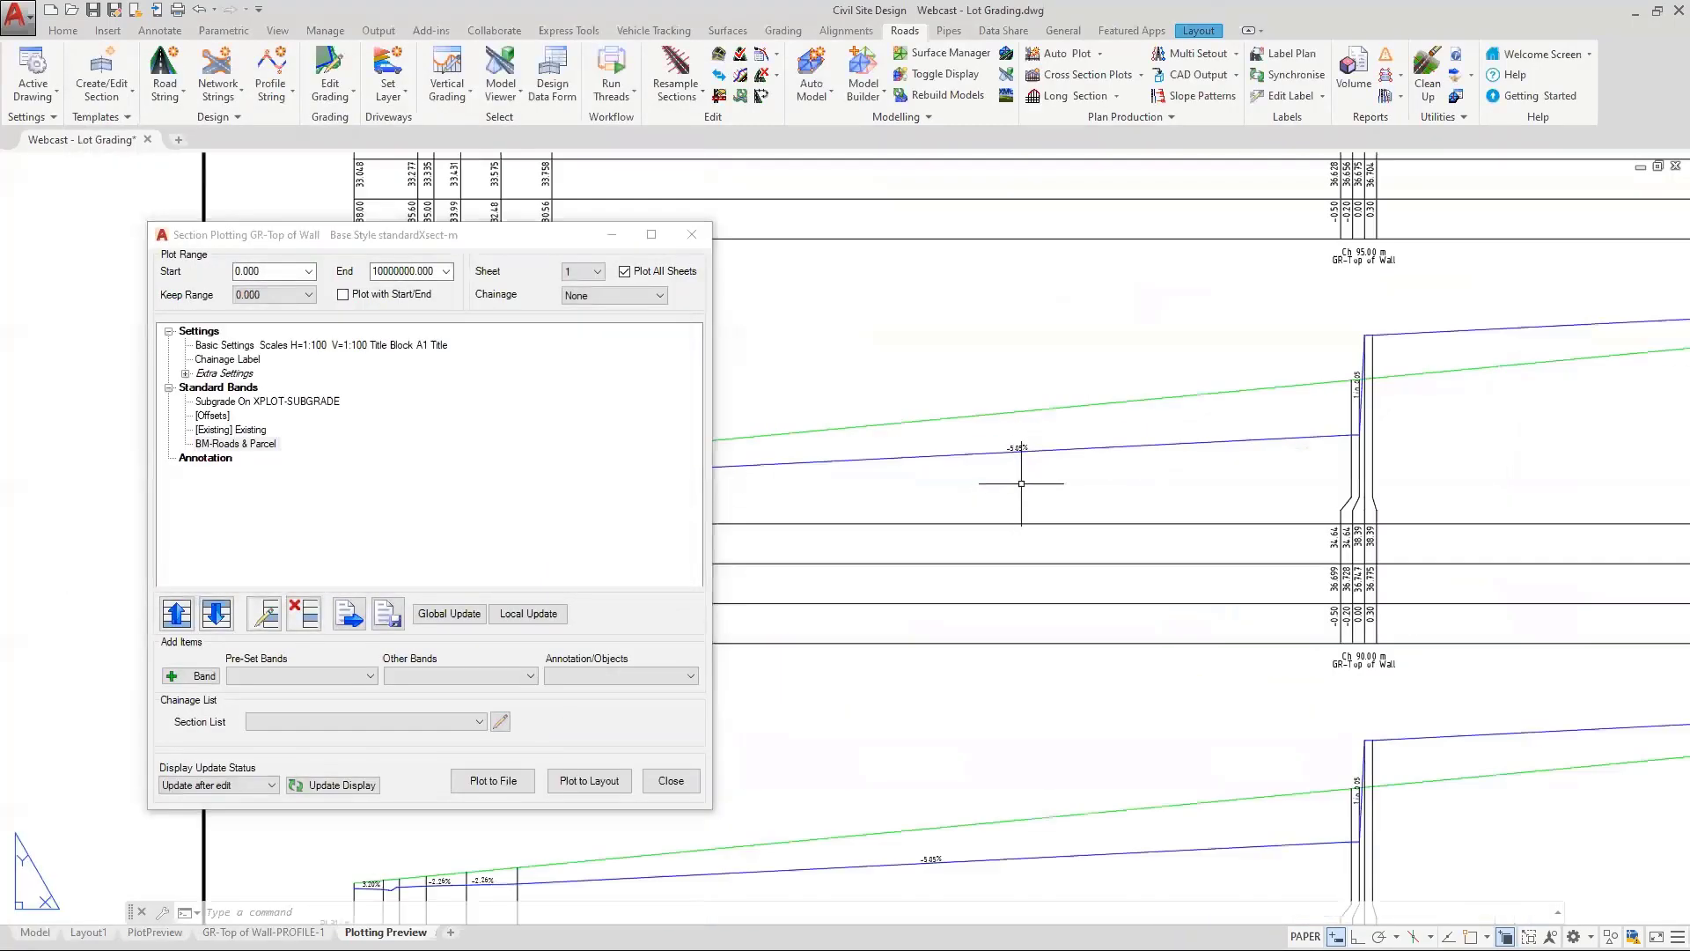
scroll(1030, 455, up, 2)
scroll(1030, 455, down, 5)
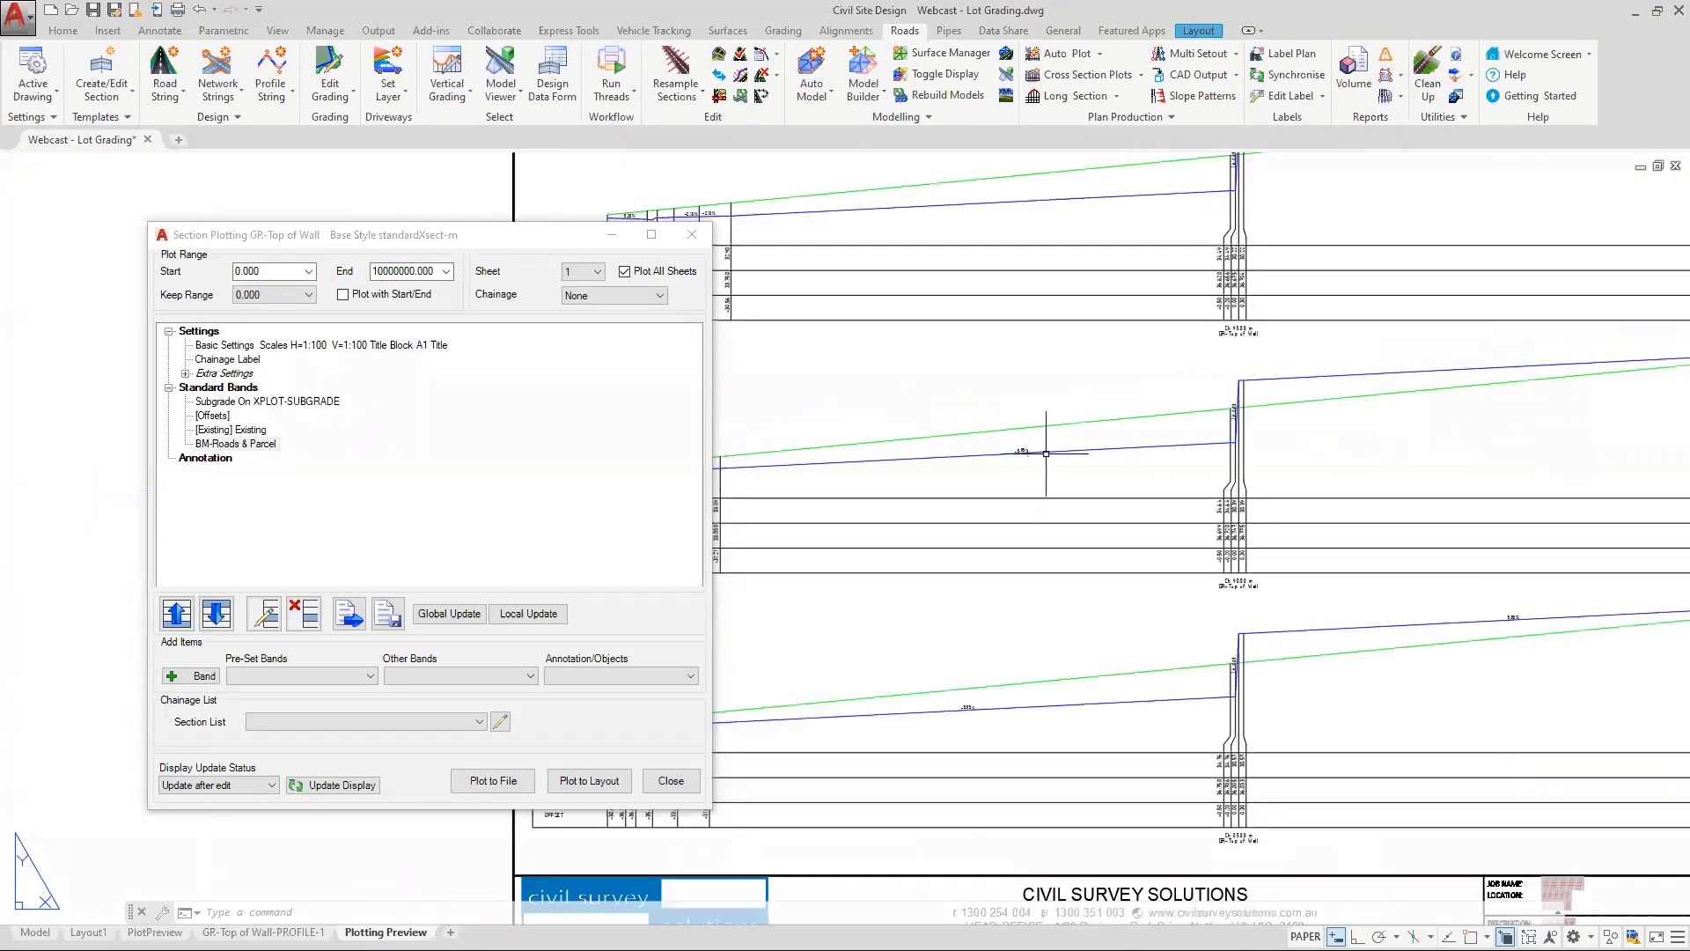
scroll(1409, 615, up, 3)
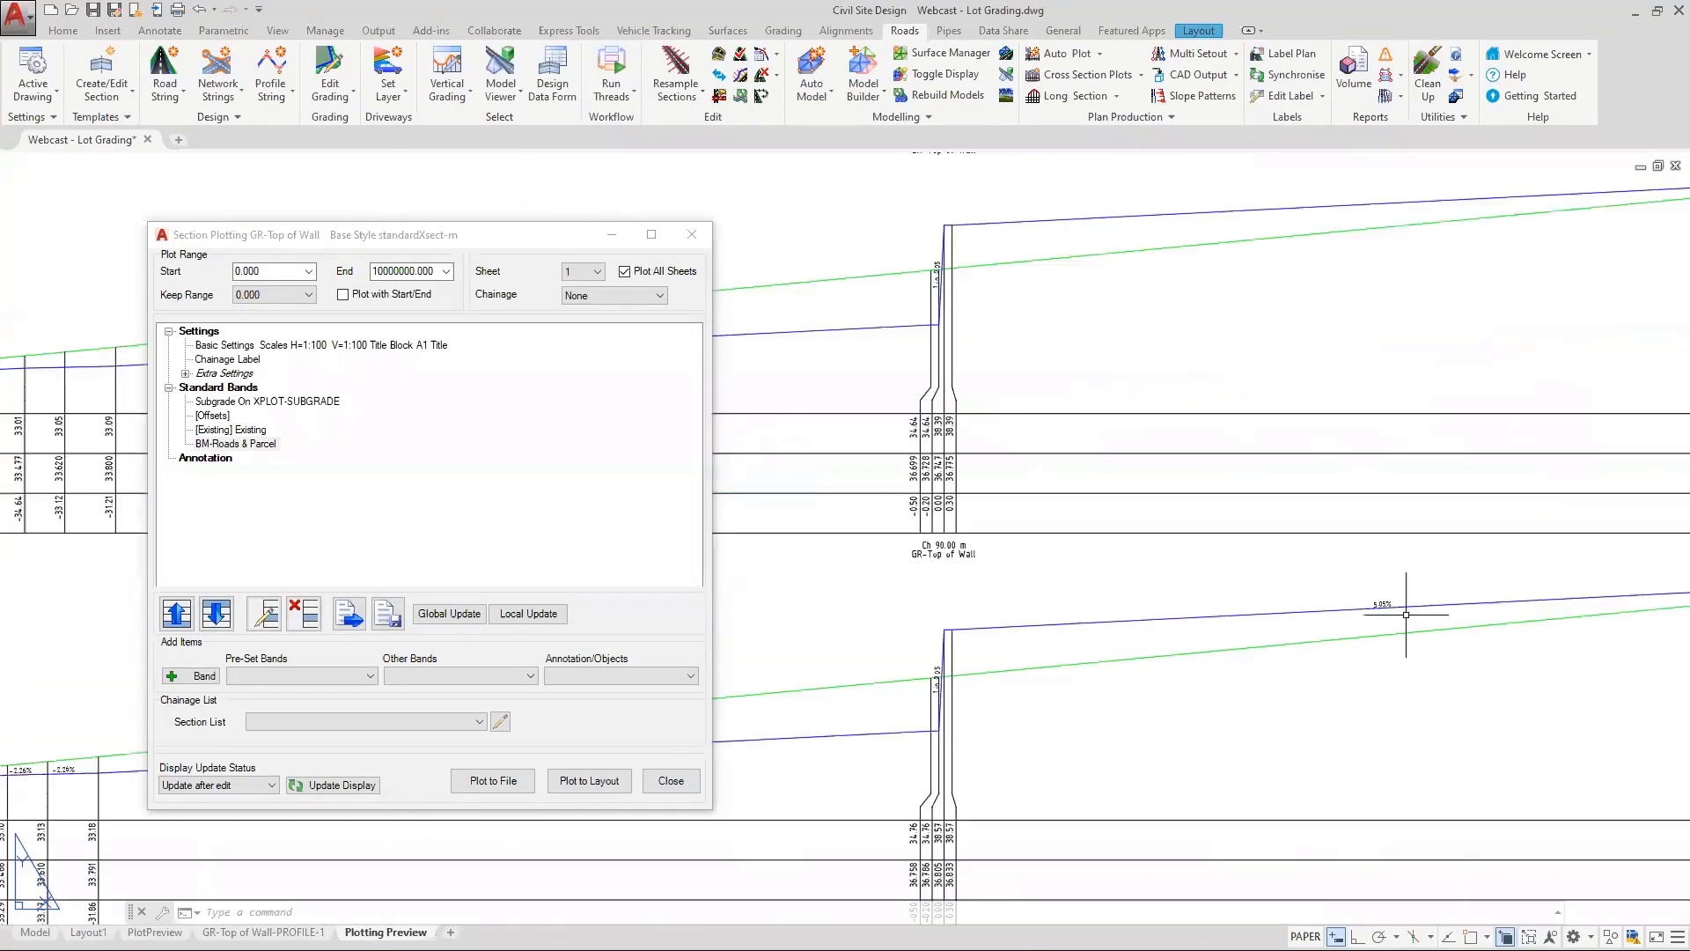
scroll(1394, 610, up, 2)
scroll(1395, 611, down, 4)
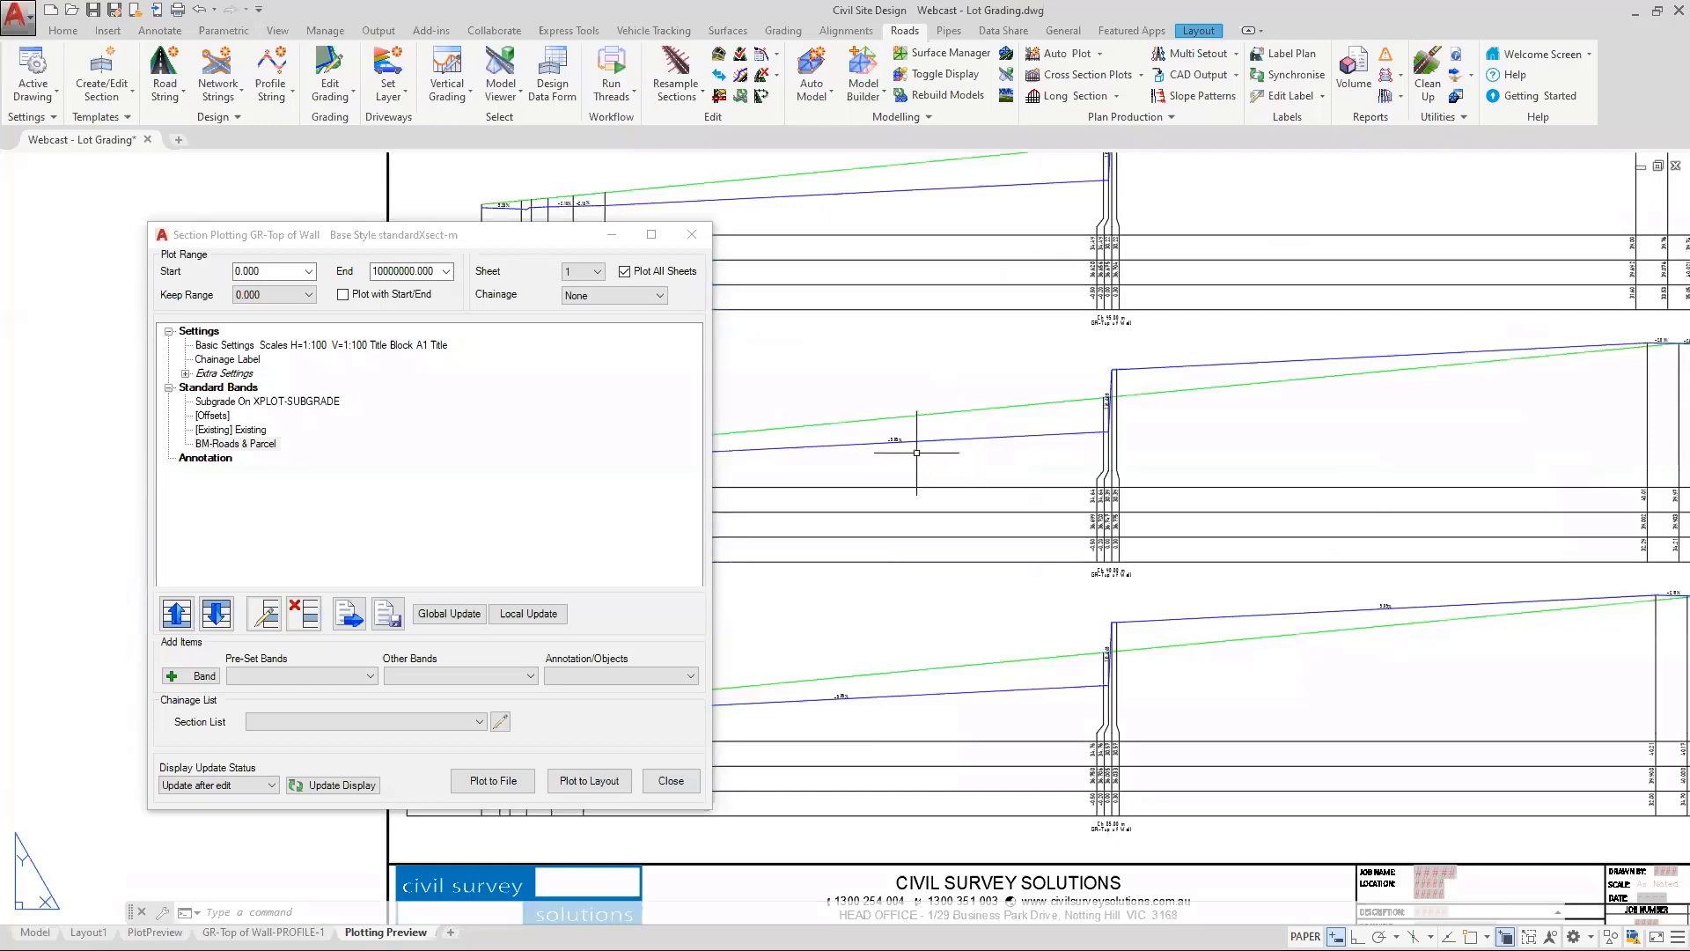
scroll(907, 445, up, 3)
scroll(1019, 532, down, 6)
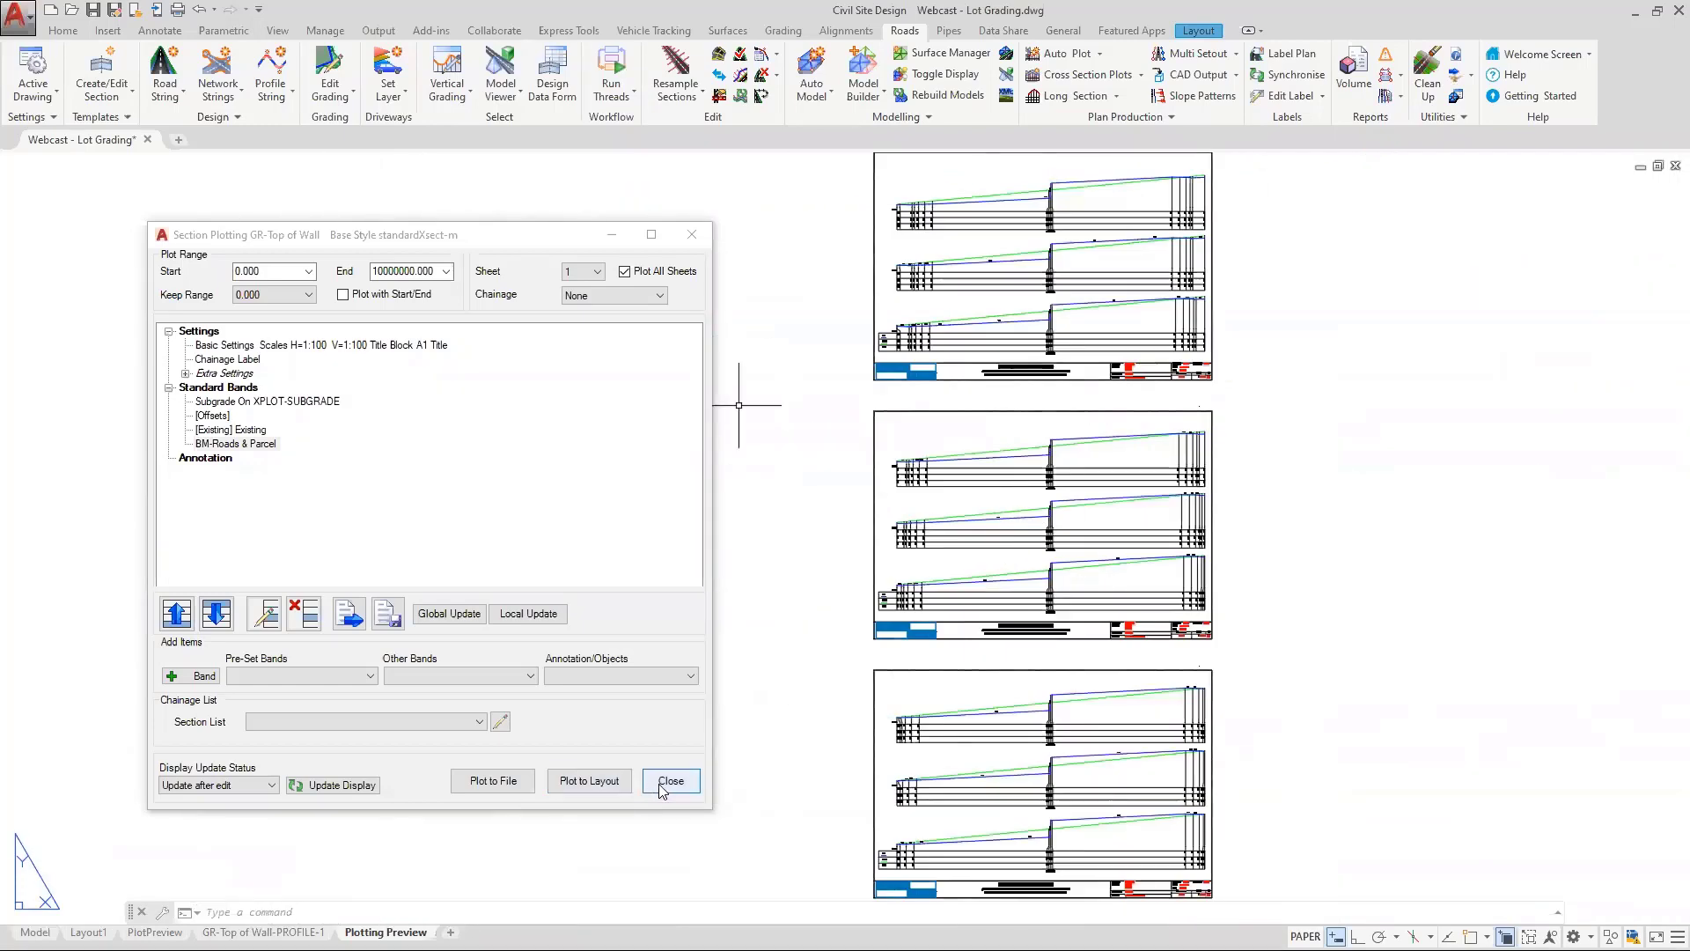
Plot all GR-Top of Wall cross section sheets to layouts, close the section plotting settings and return to model space
click(596, 785)
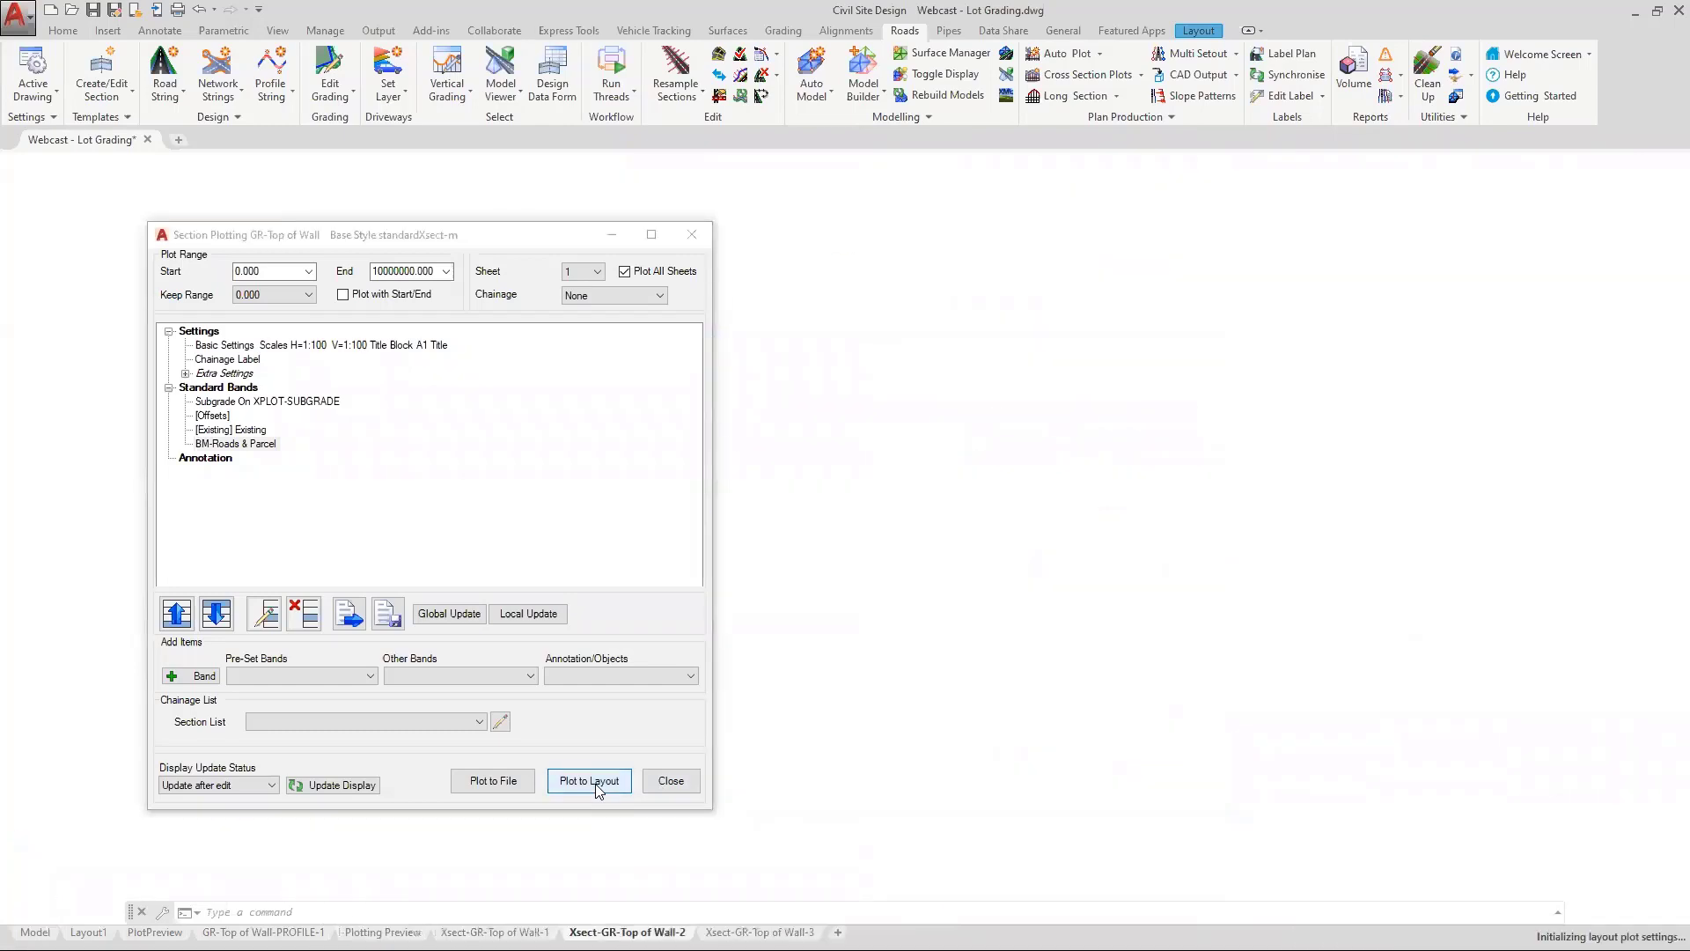
click(671, 781)
click(36, 932)
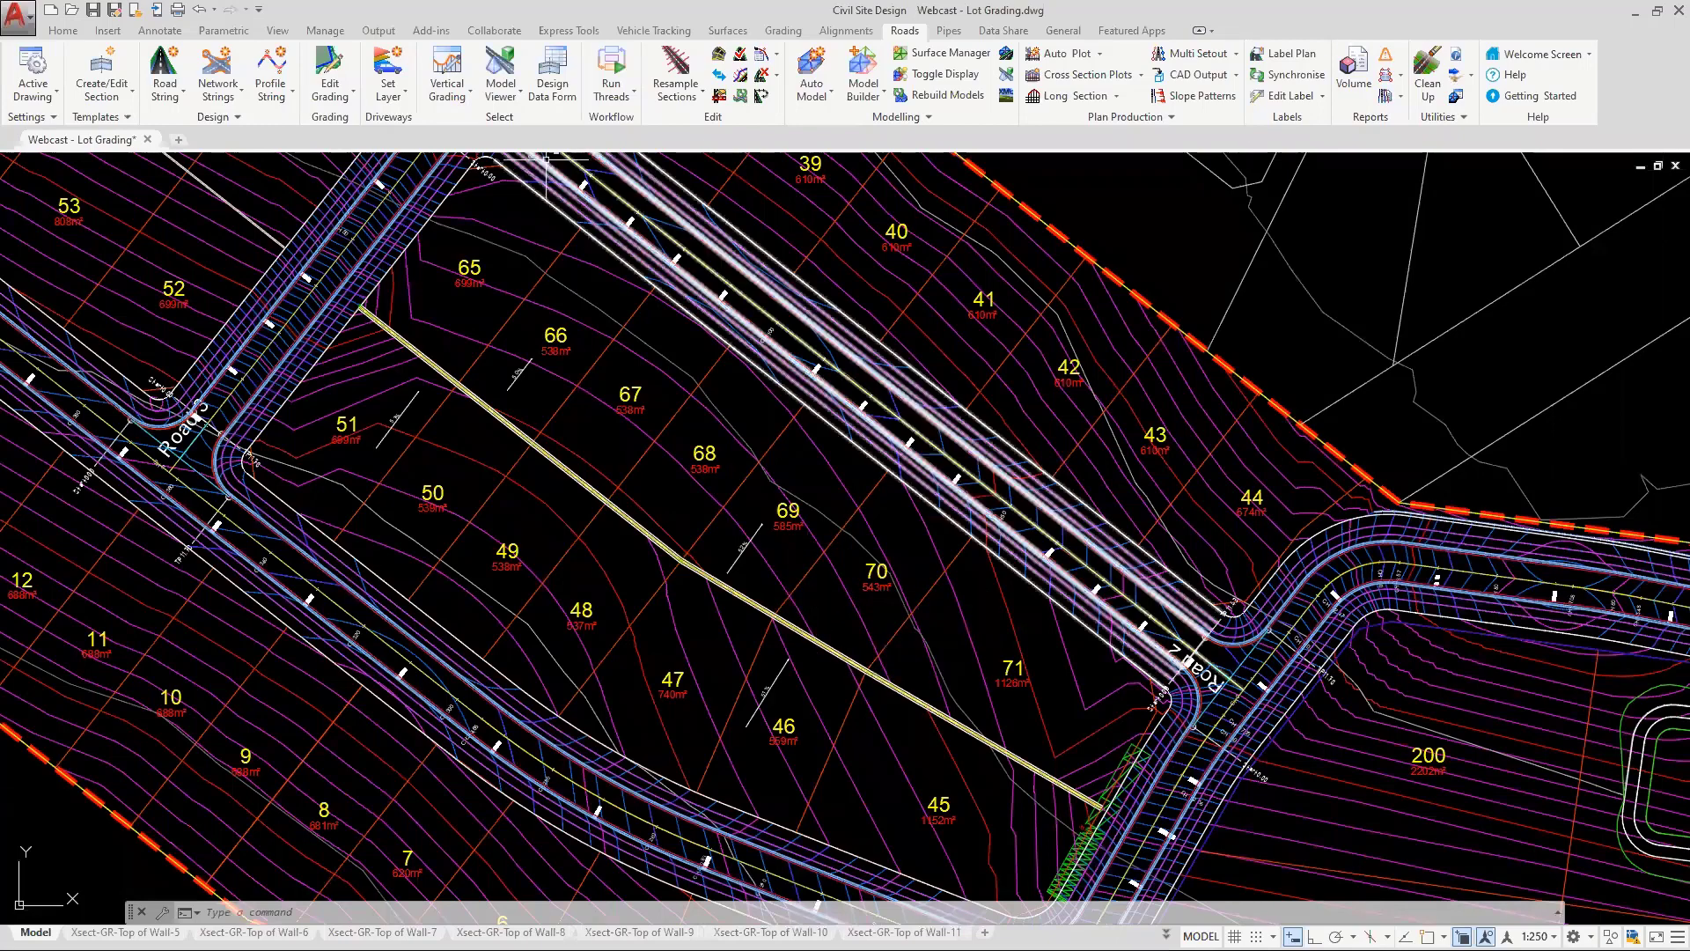
Open the Thread Editor and load the Update Parcel 1 thread
click(613, 93)
click(648, 159)
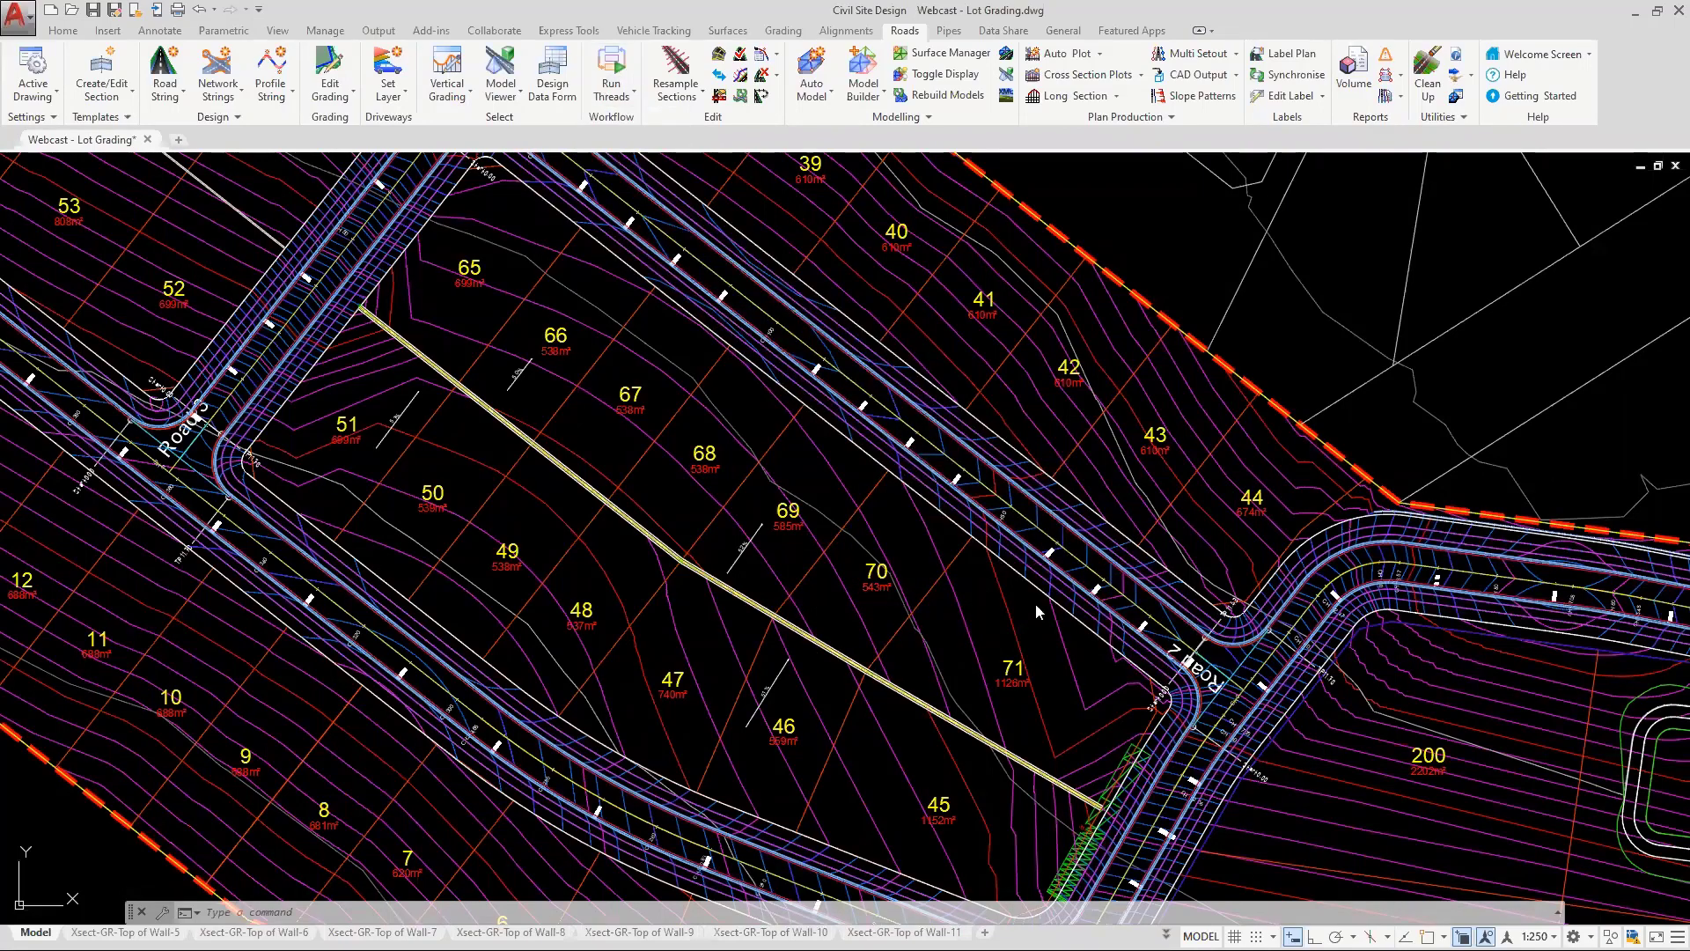
click(1570, 257)
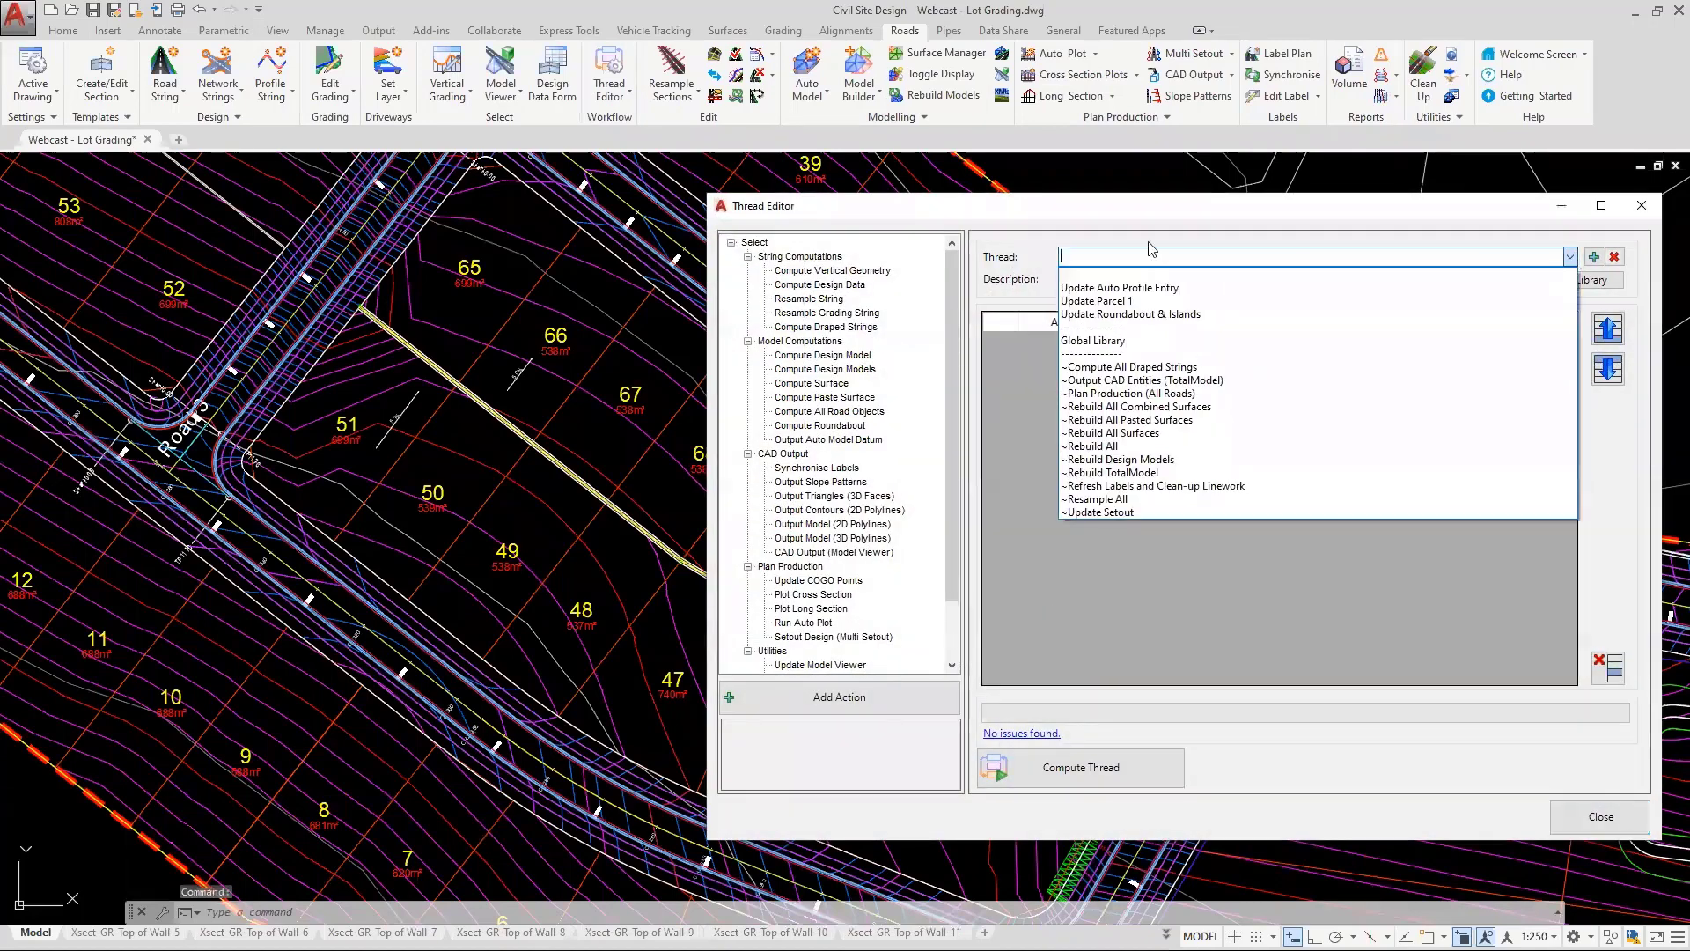
click(1100, 305)
drag(1125, 209, 921, 193)
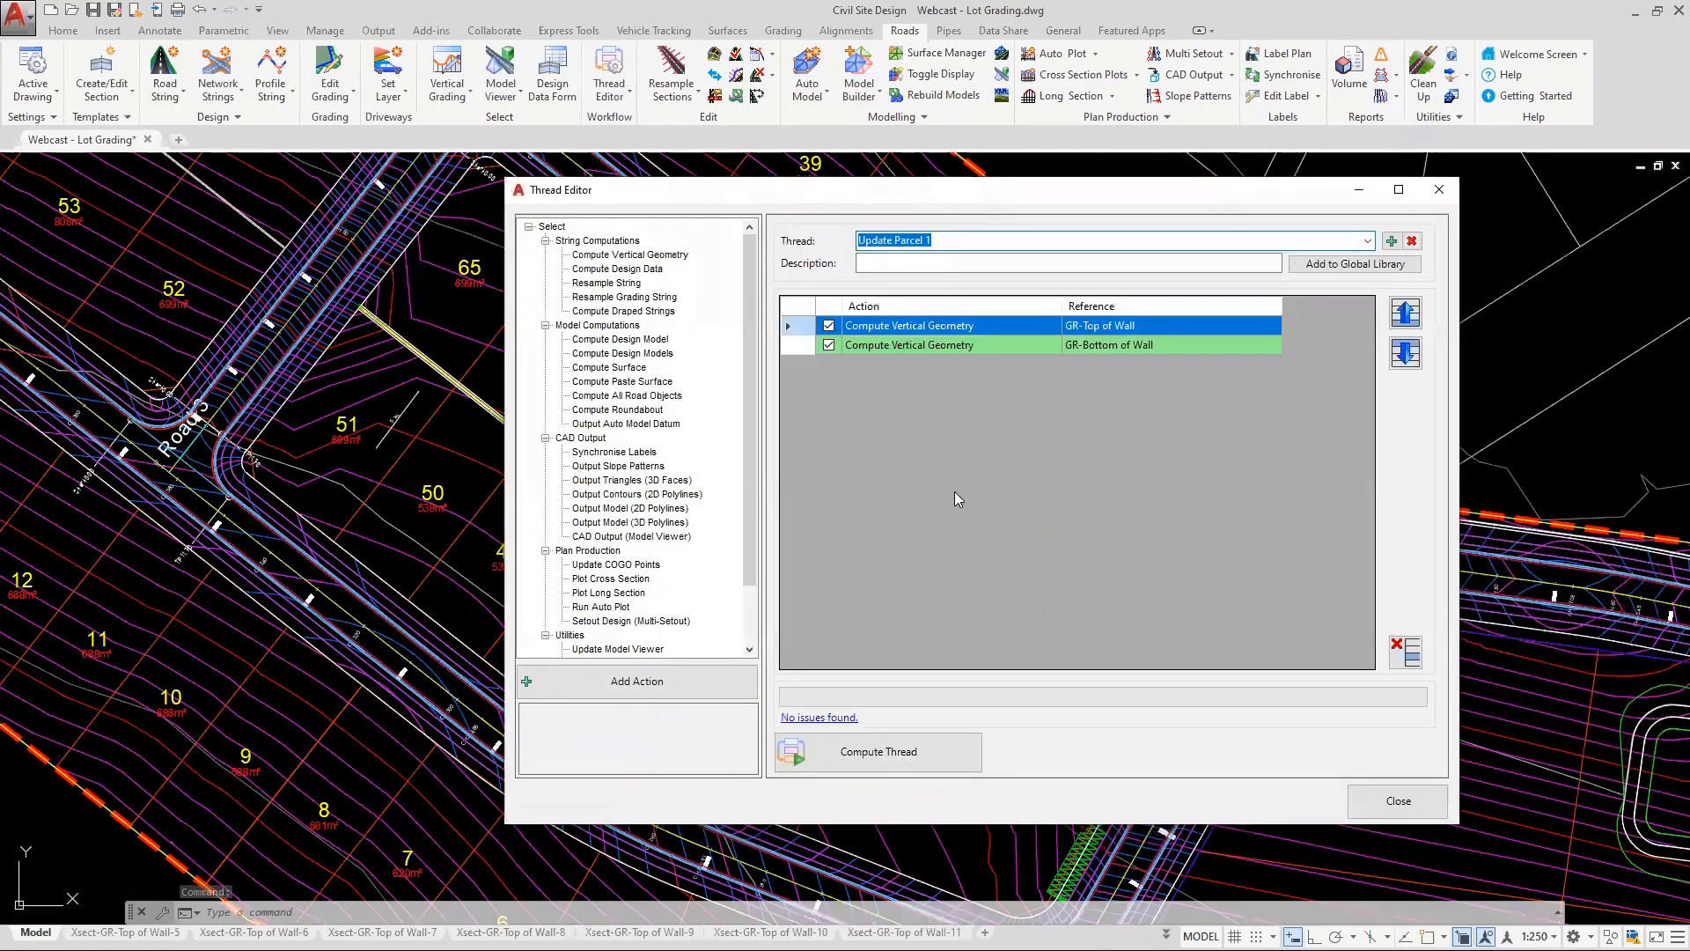
click(953, 540)
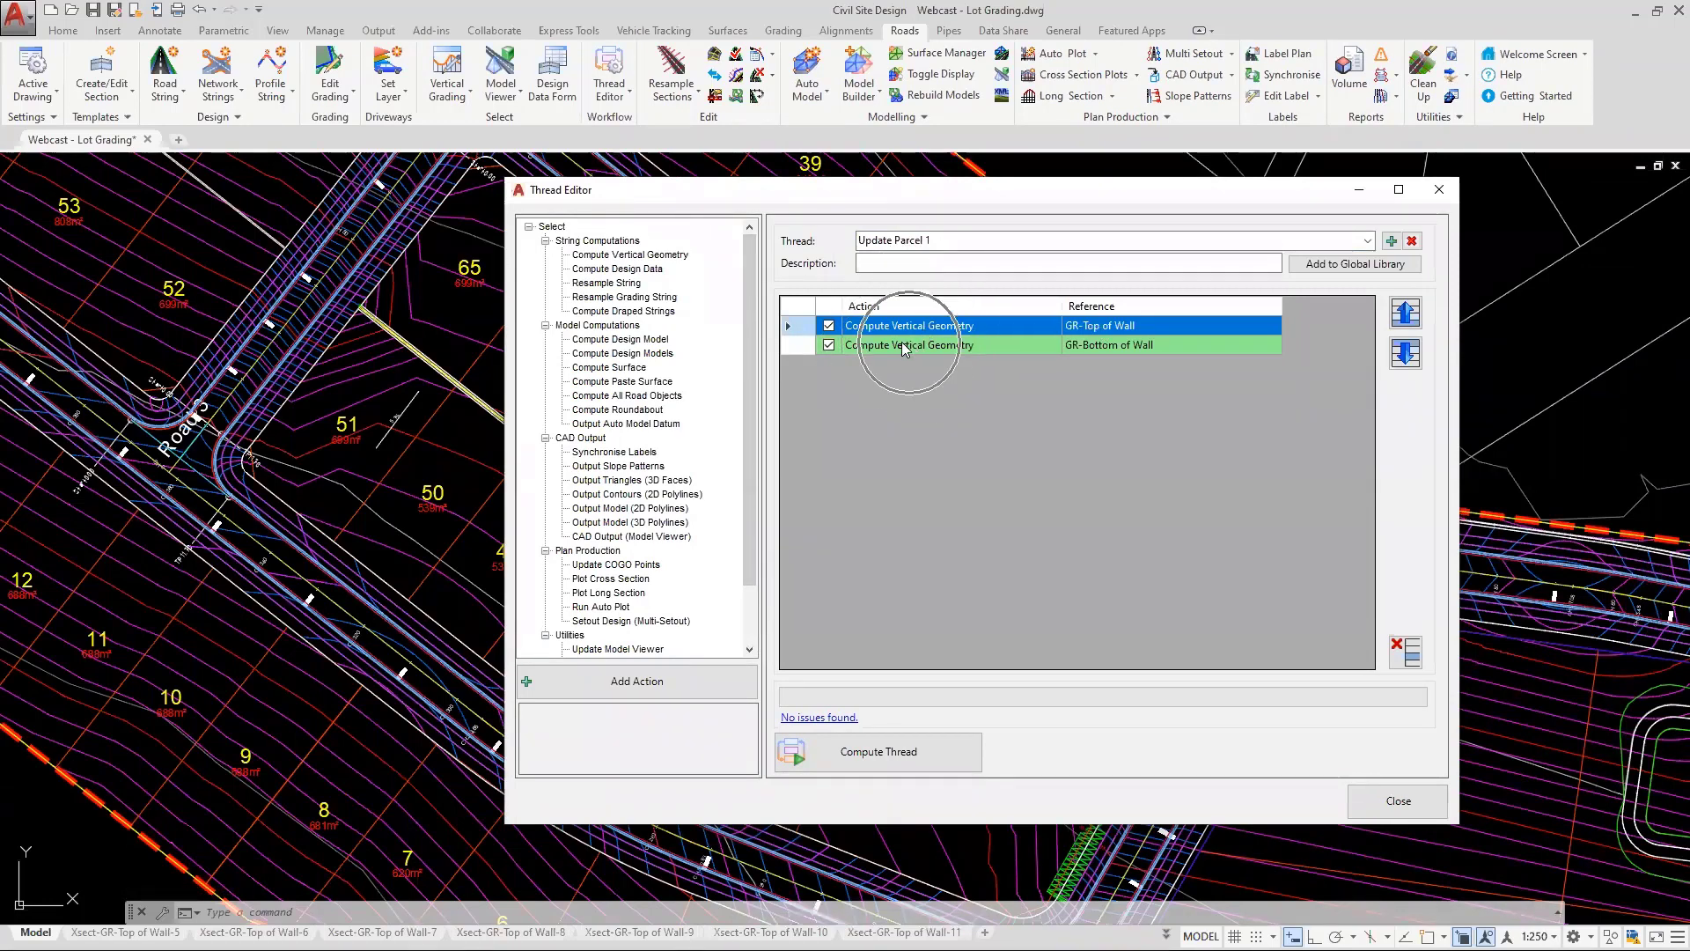
Add Resample Grading String actions for GR-Top of Wall and GR-Bottom of Wall at the end of the thread
click(636, 299)
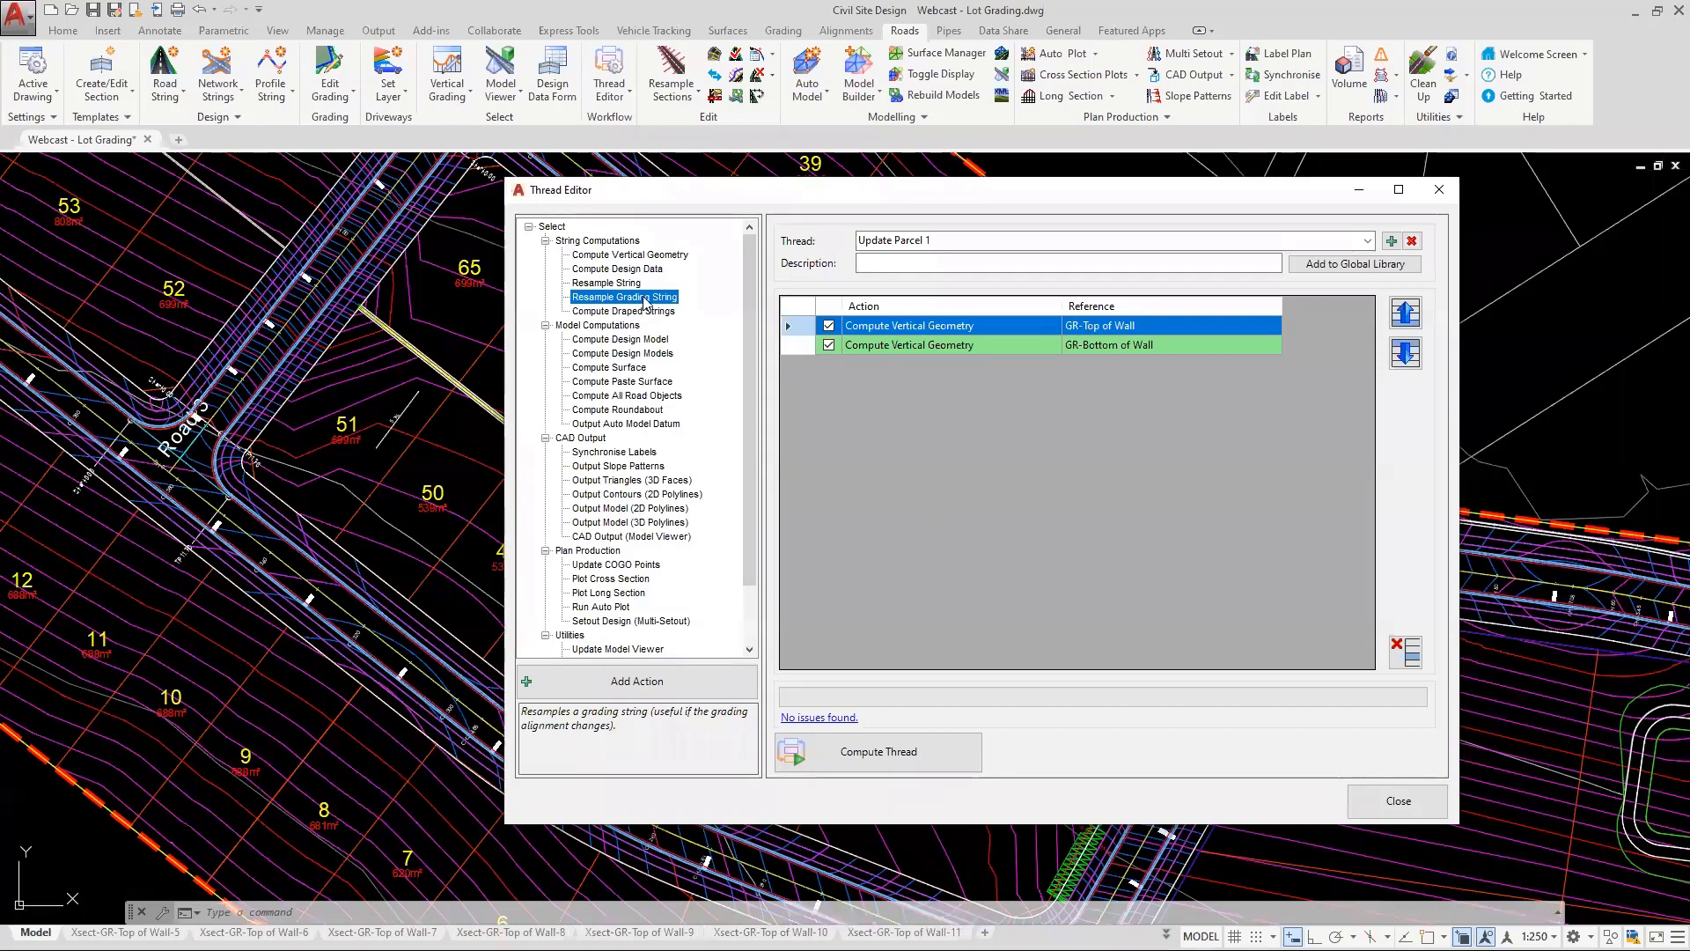
click(623, 682)
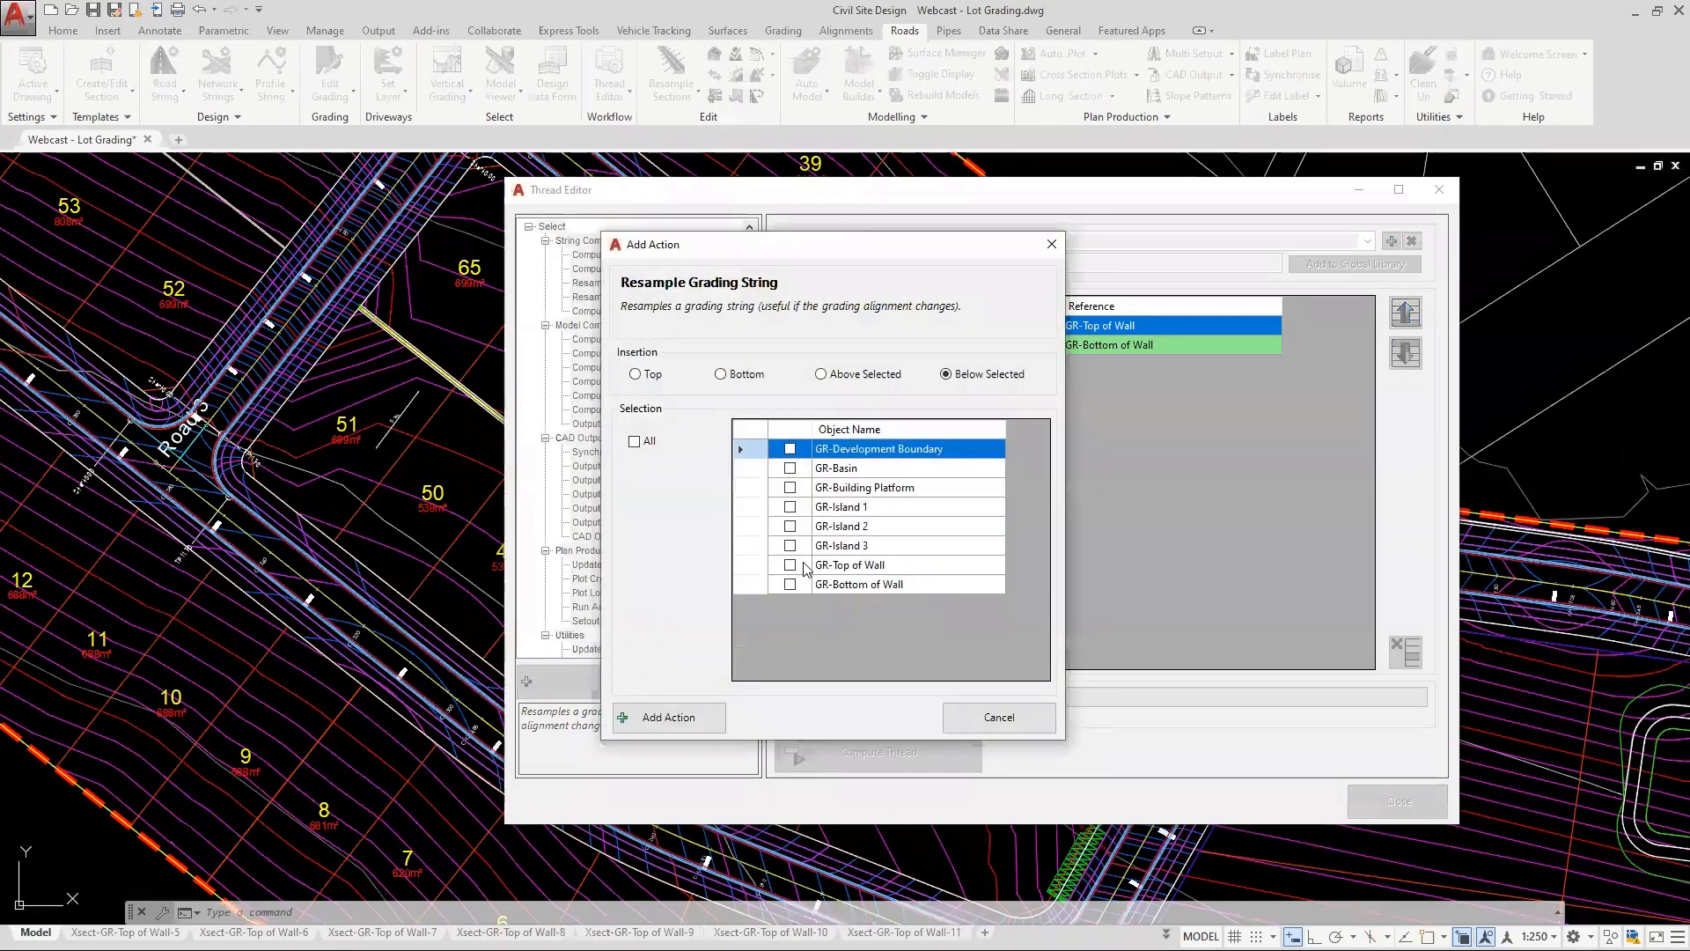
click(790, 566)
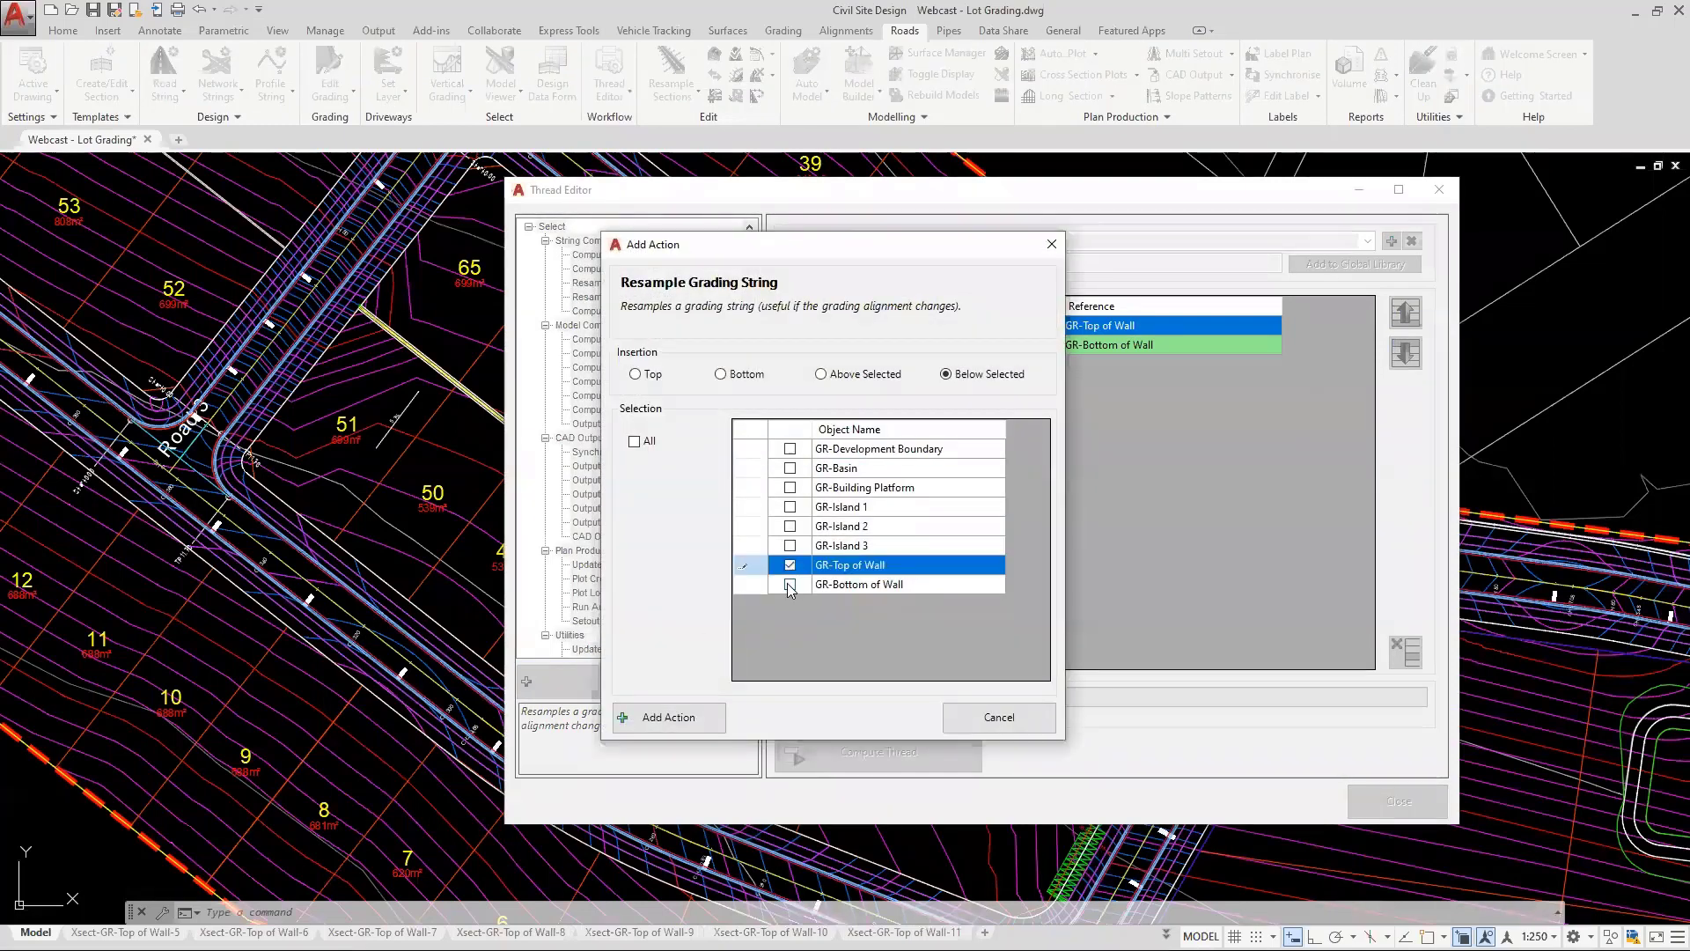
click(790, 585)
click(723, 377)
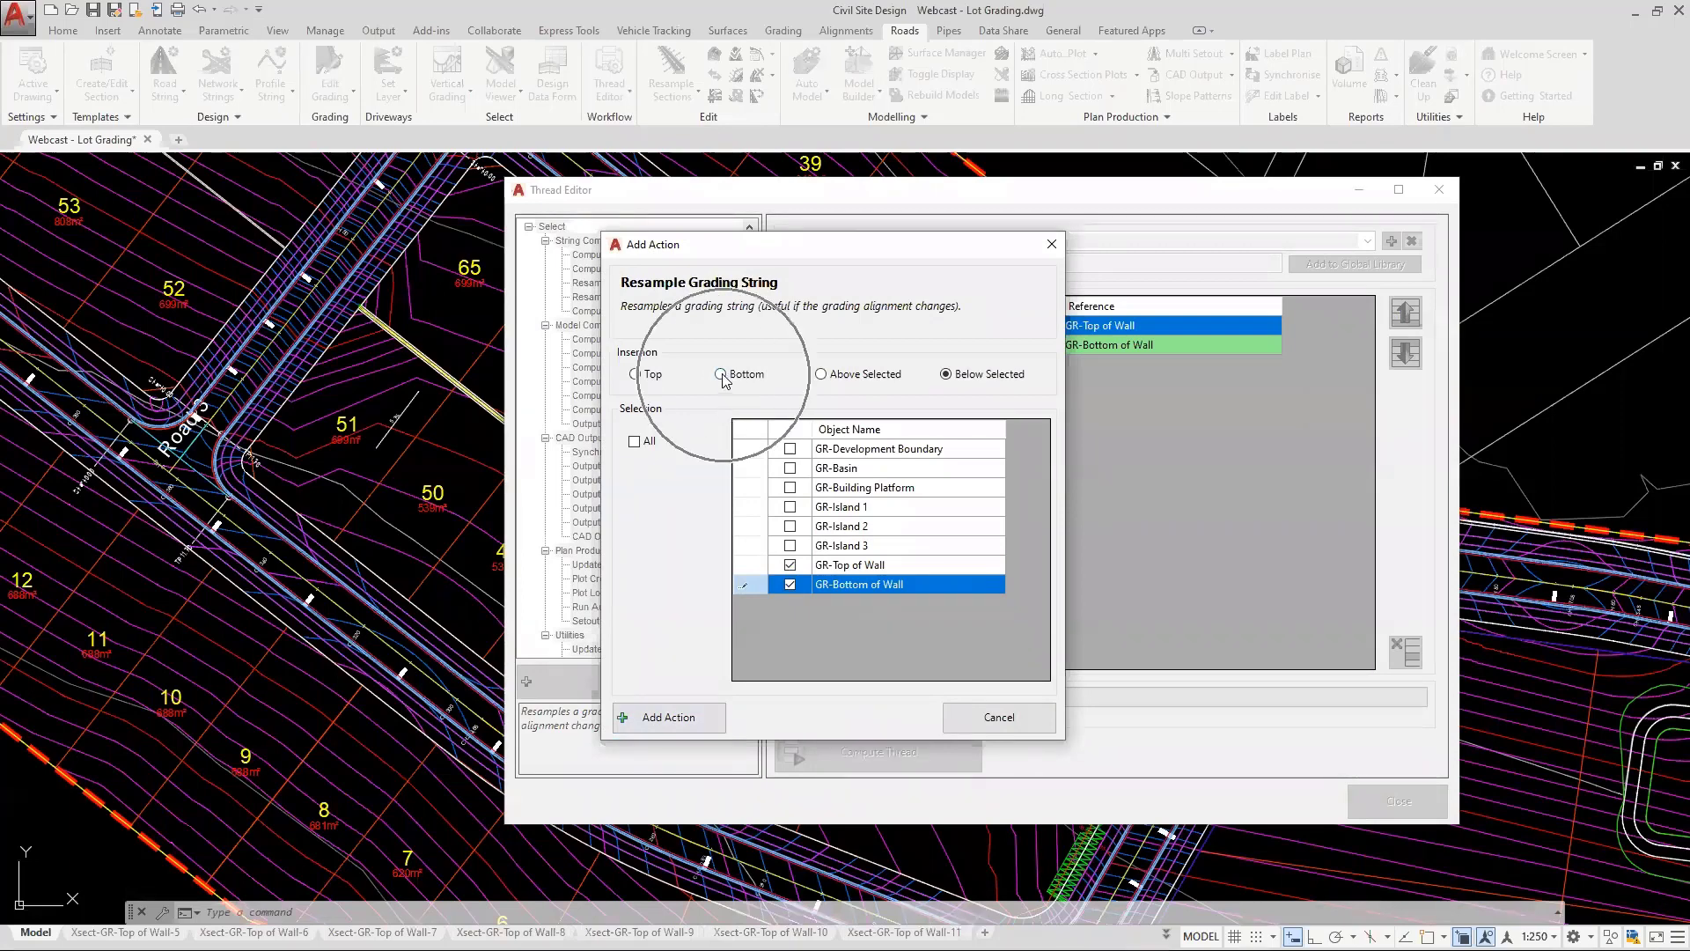
drag(728, 253, 376, 241)
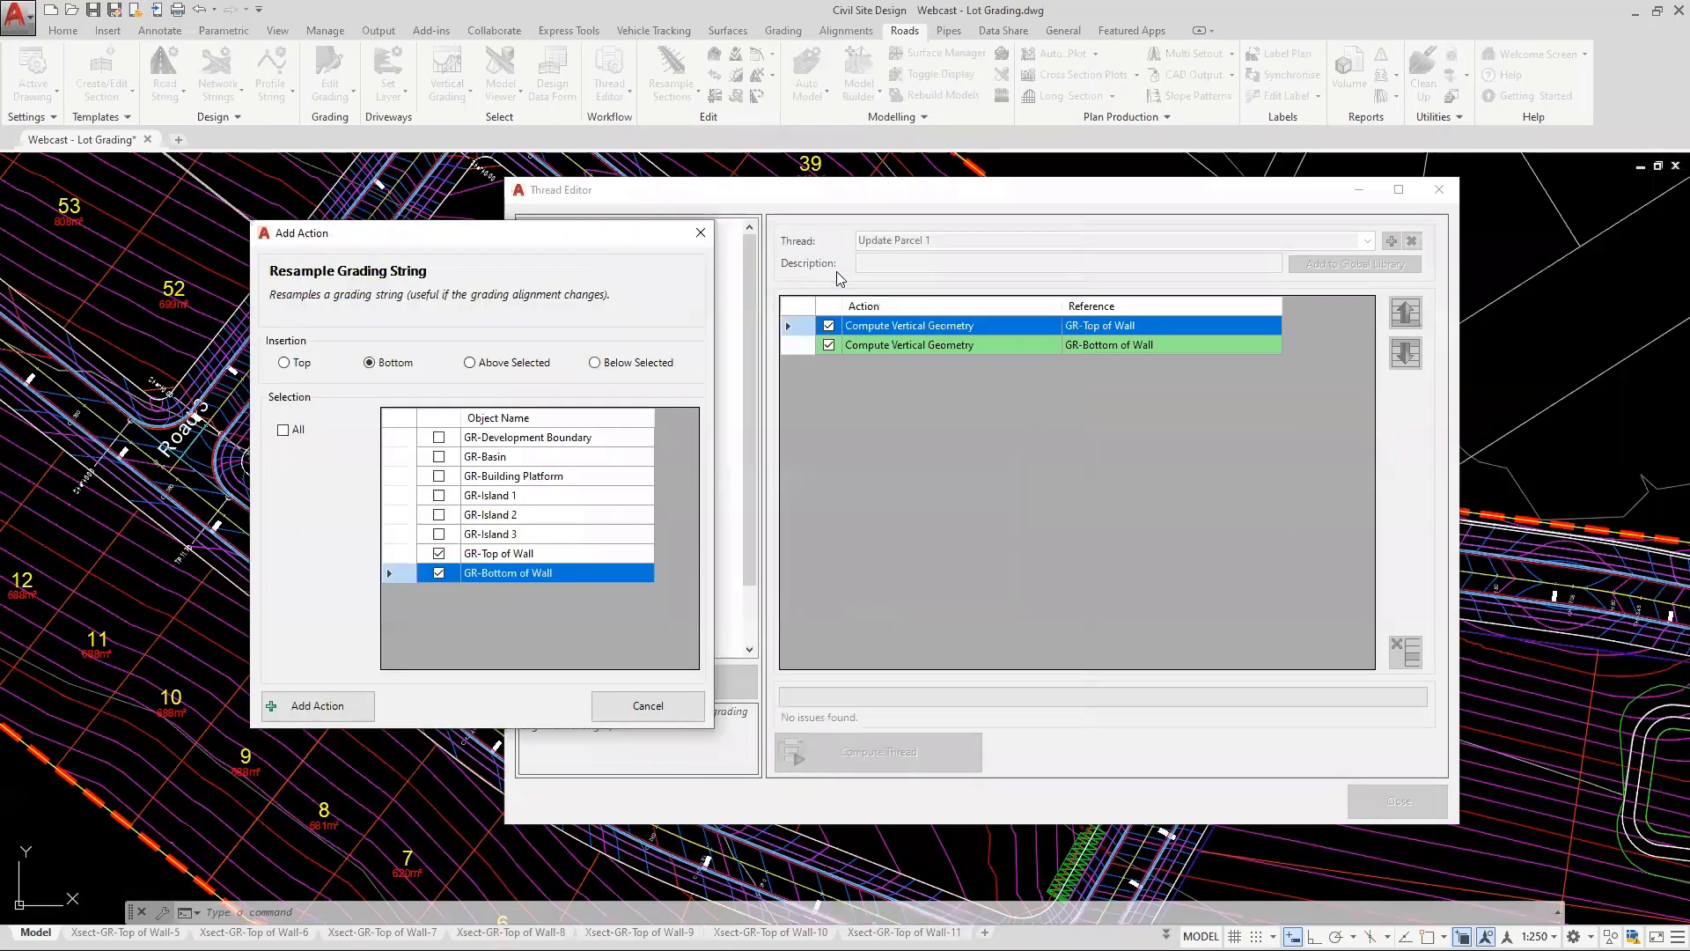
click(339, 704)
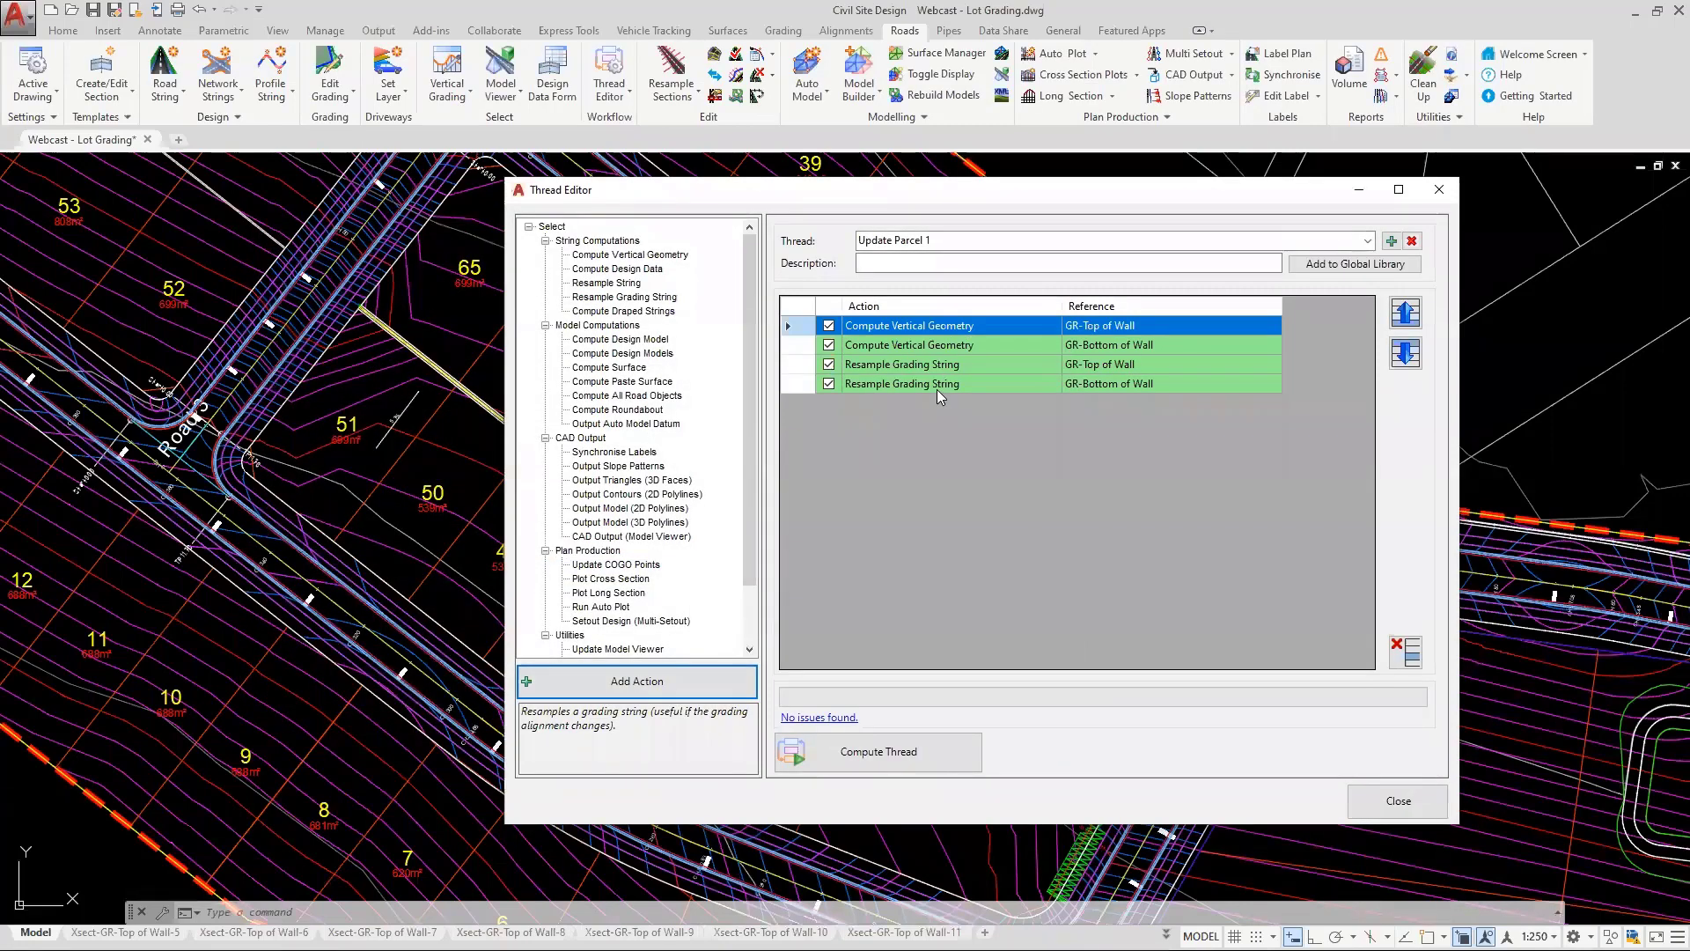
Add a Compute Design Model action for the Roads & Parcel model to the thread
drag(930, 192, 1069, 183)
click(540, 368)
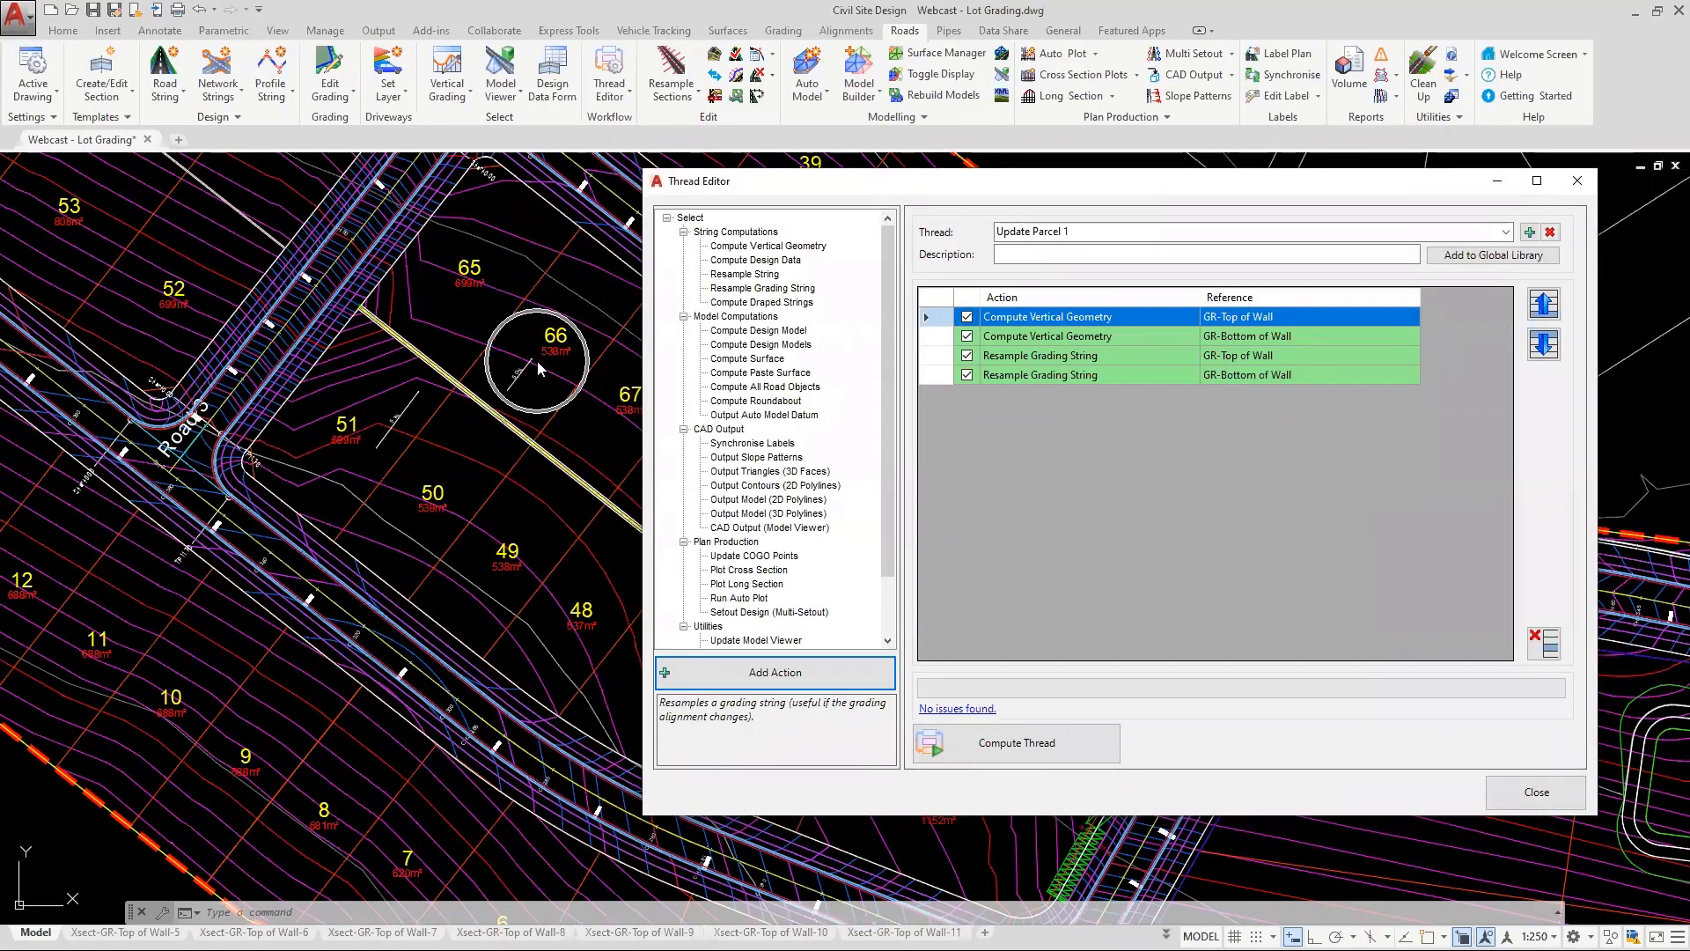
click(766, 331)
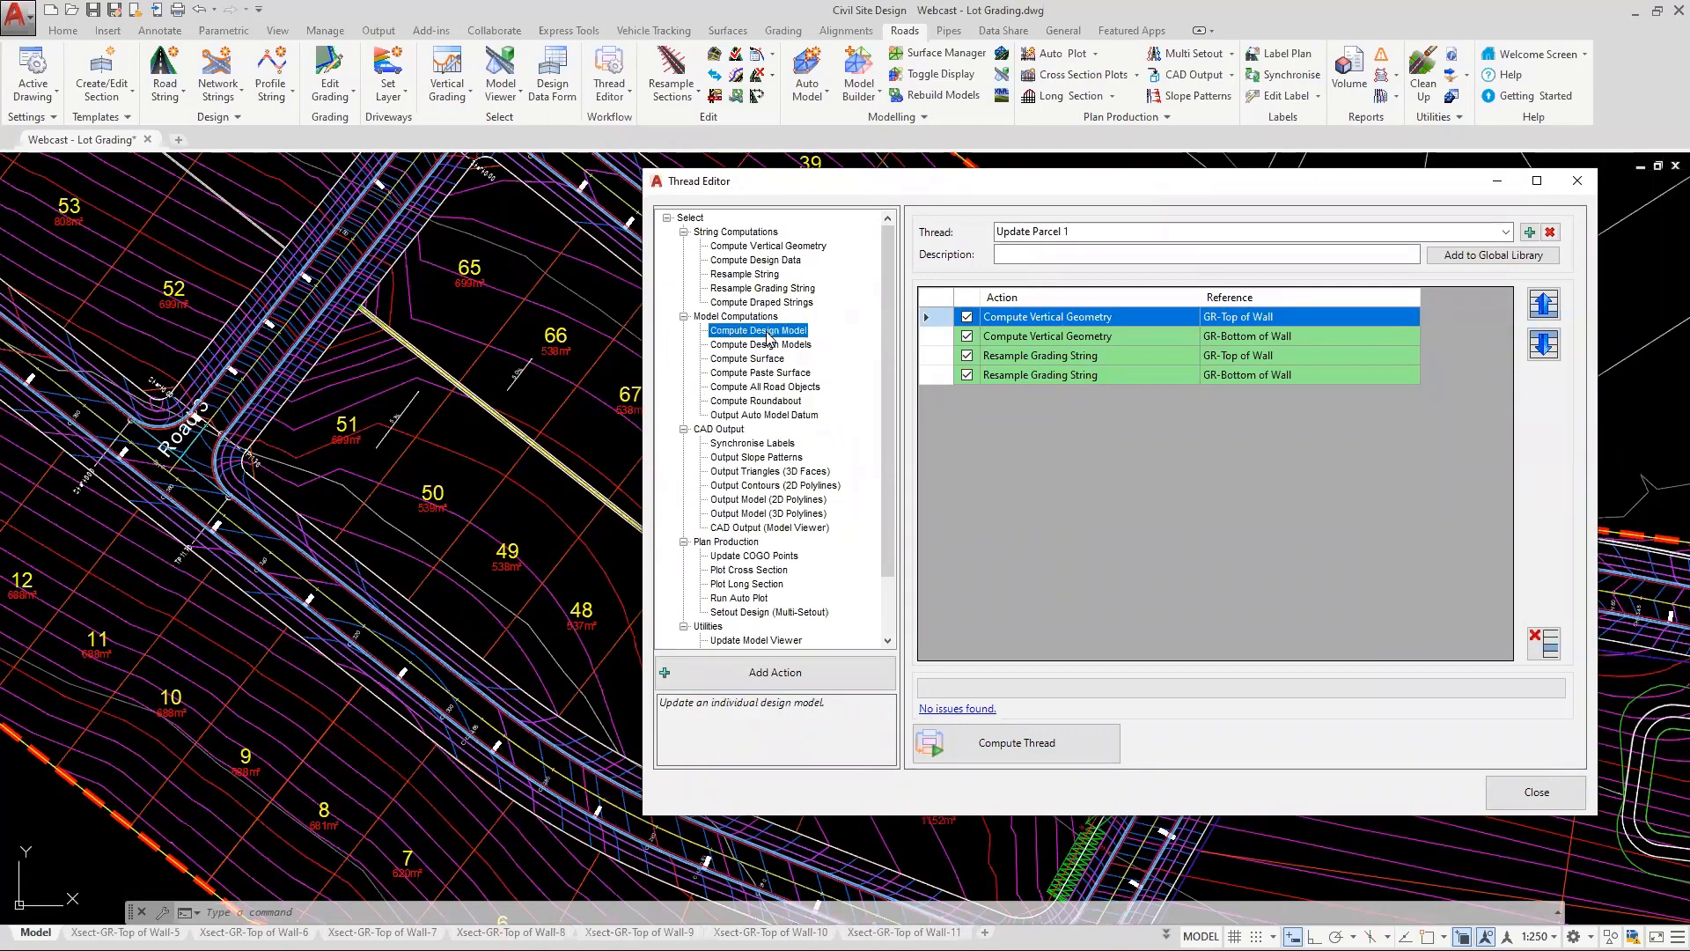
click(747, 673)
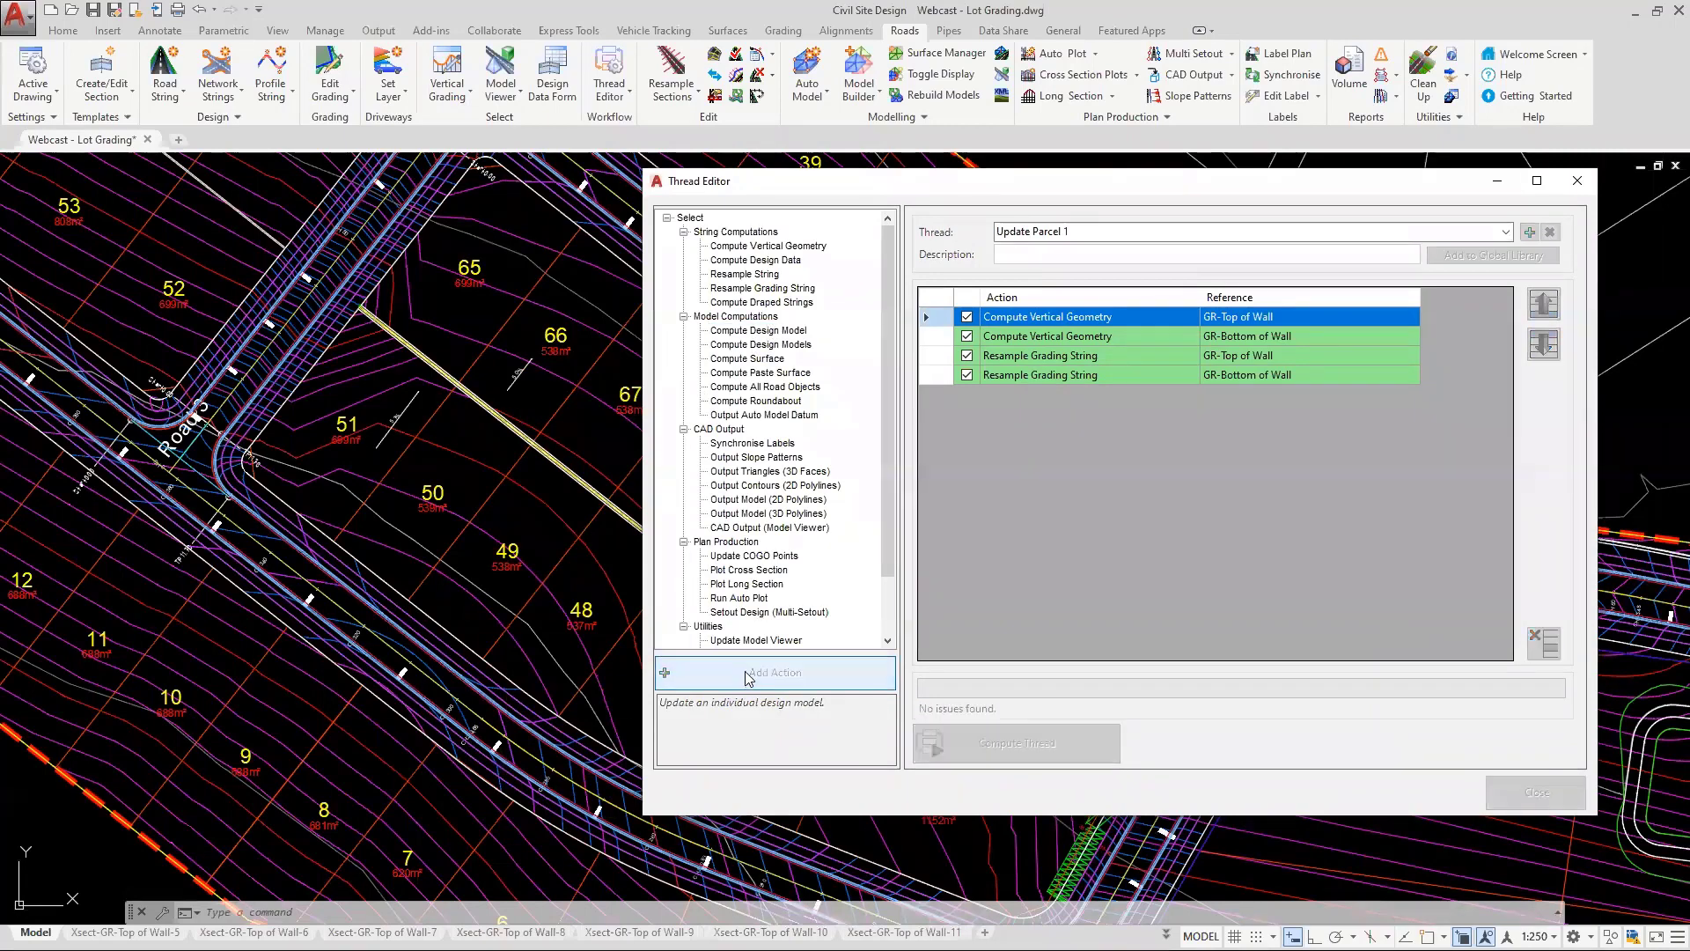
click(439, 573)
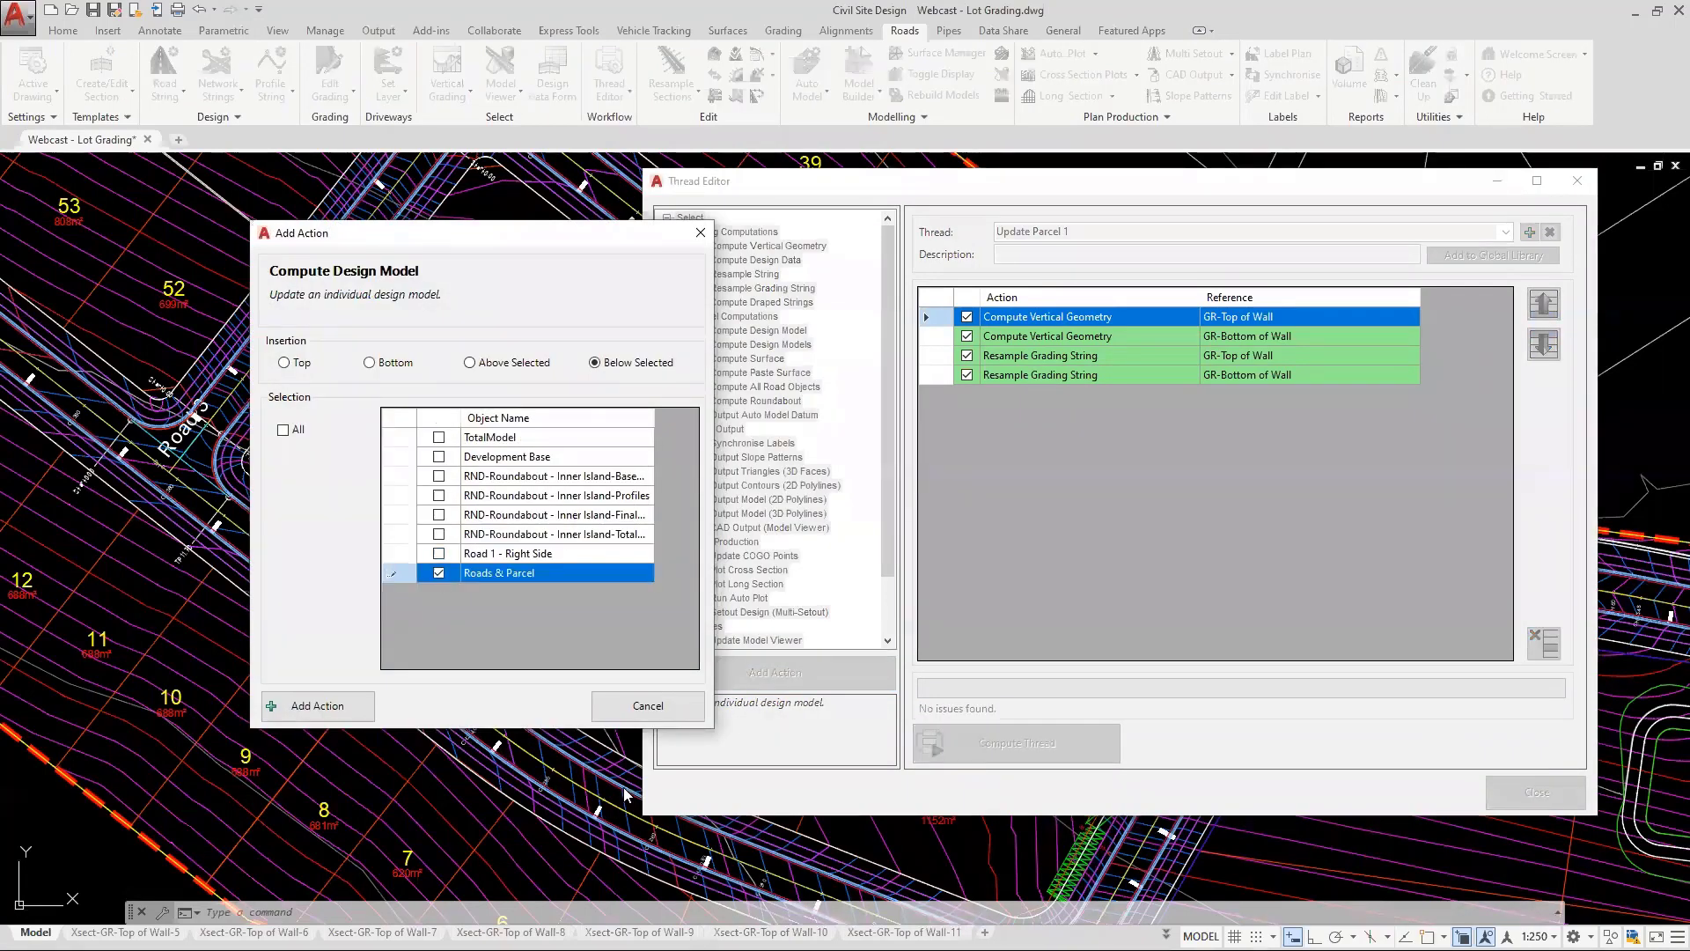
click(316, 706)
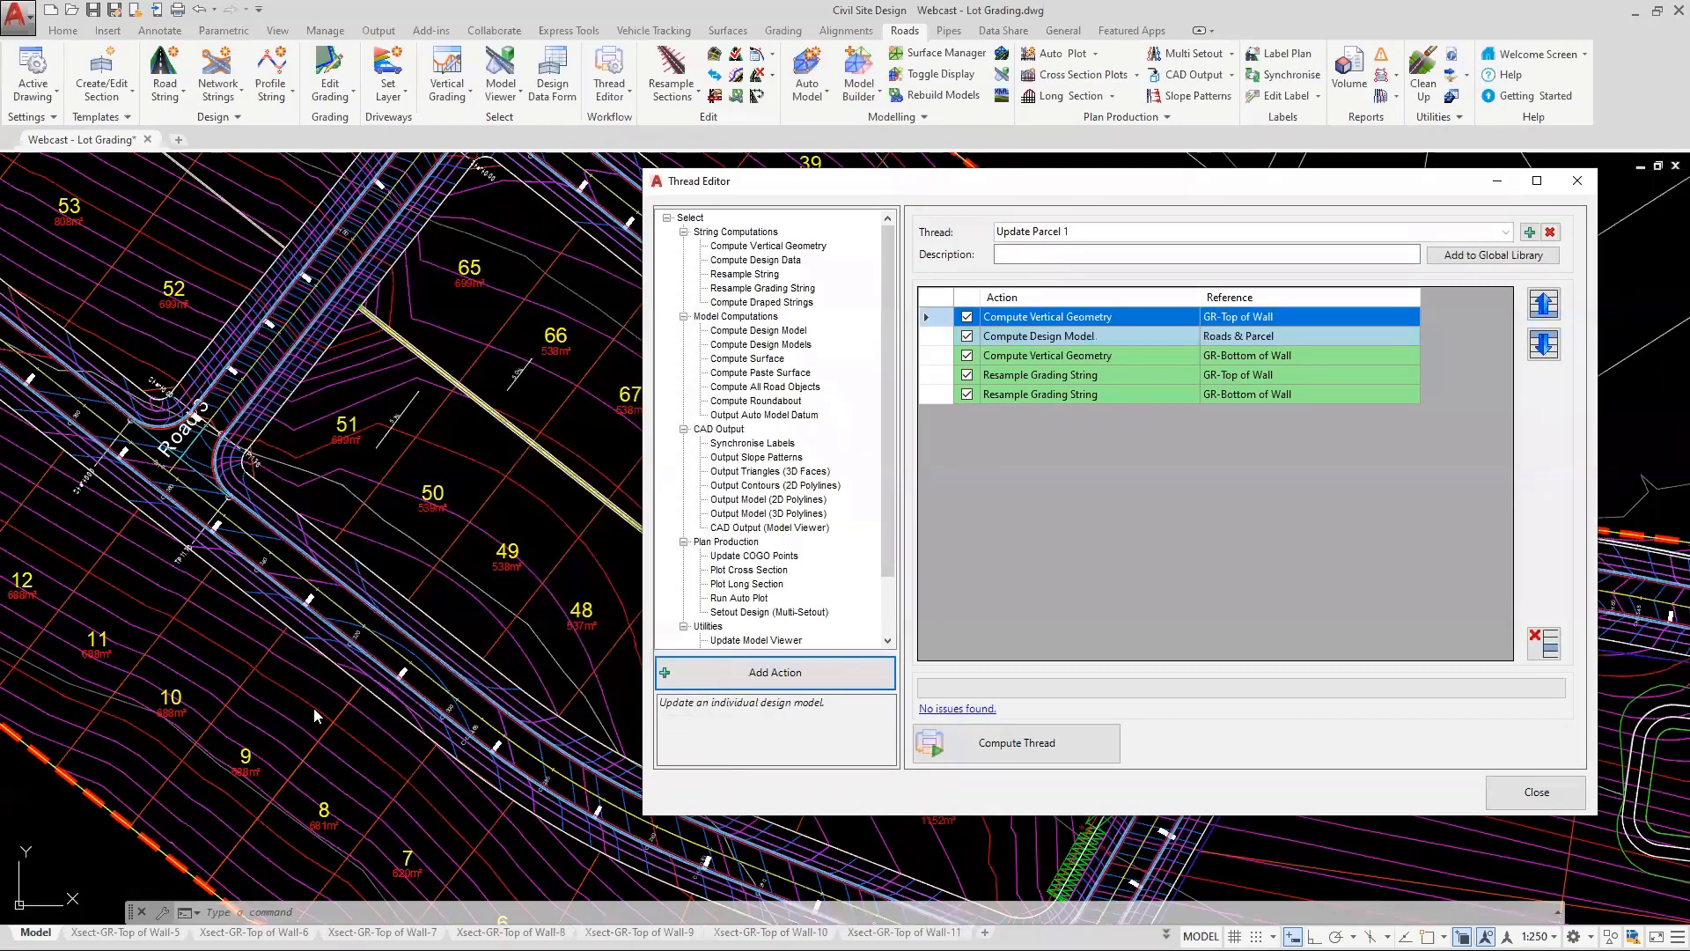
Reorder the thread so the Roads & Parcel Compute Design Model action runs last
click(1099, 332)
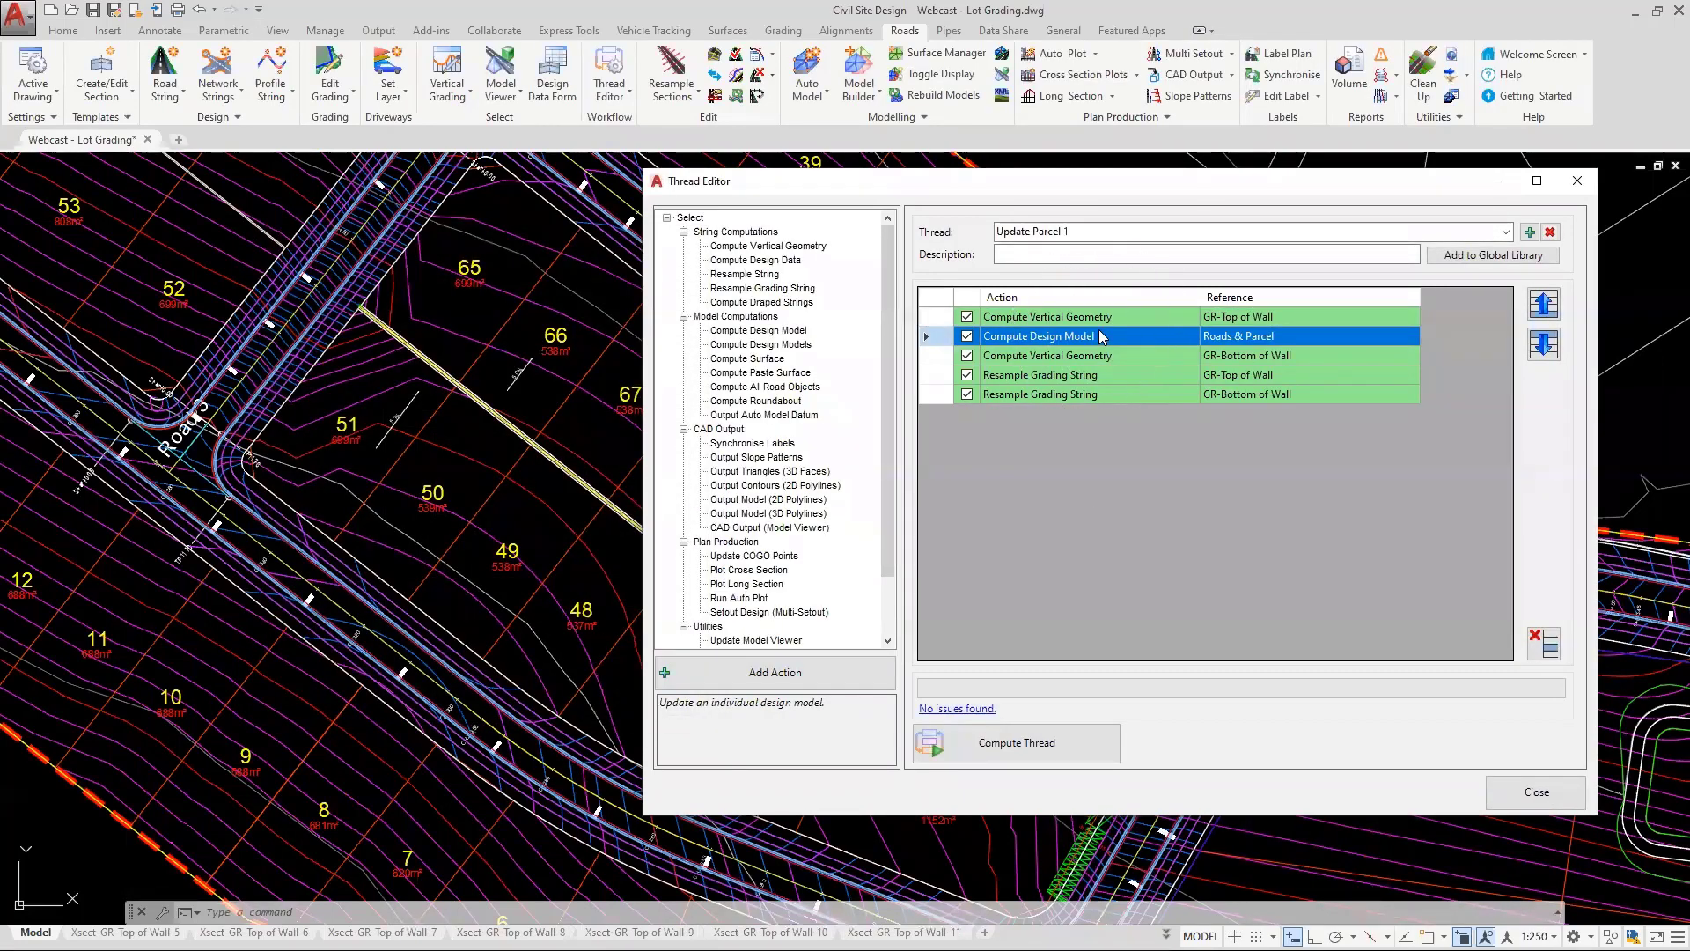
click(1544, 345)
click(1543, 345)
click(1543, 345)
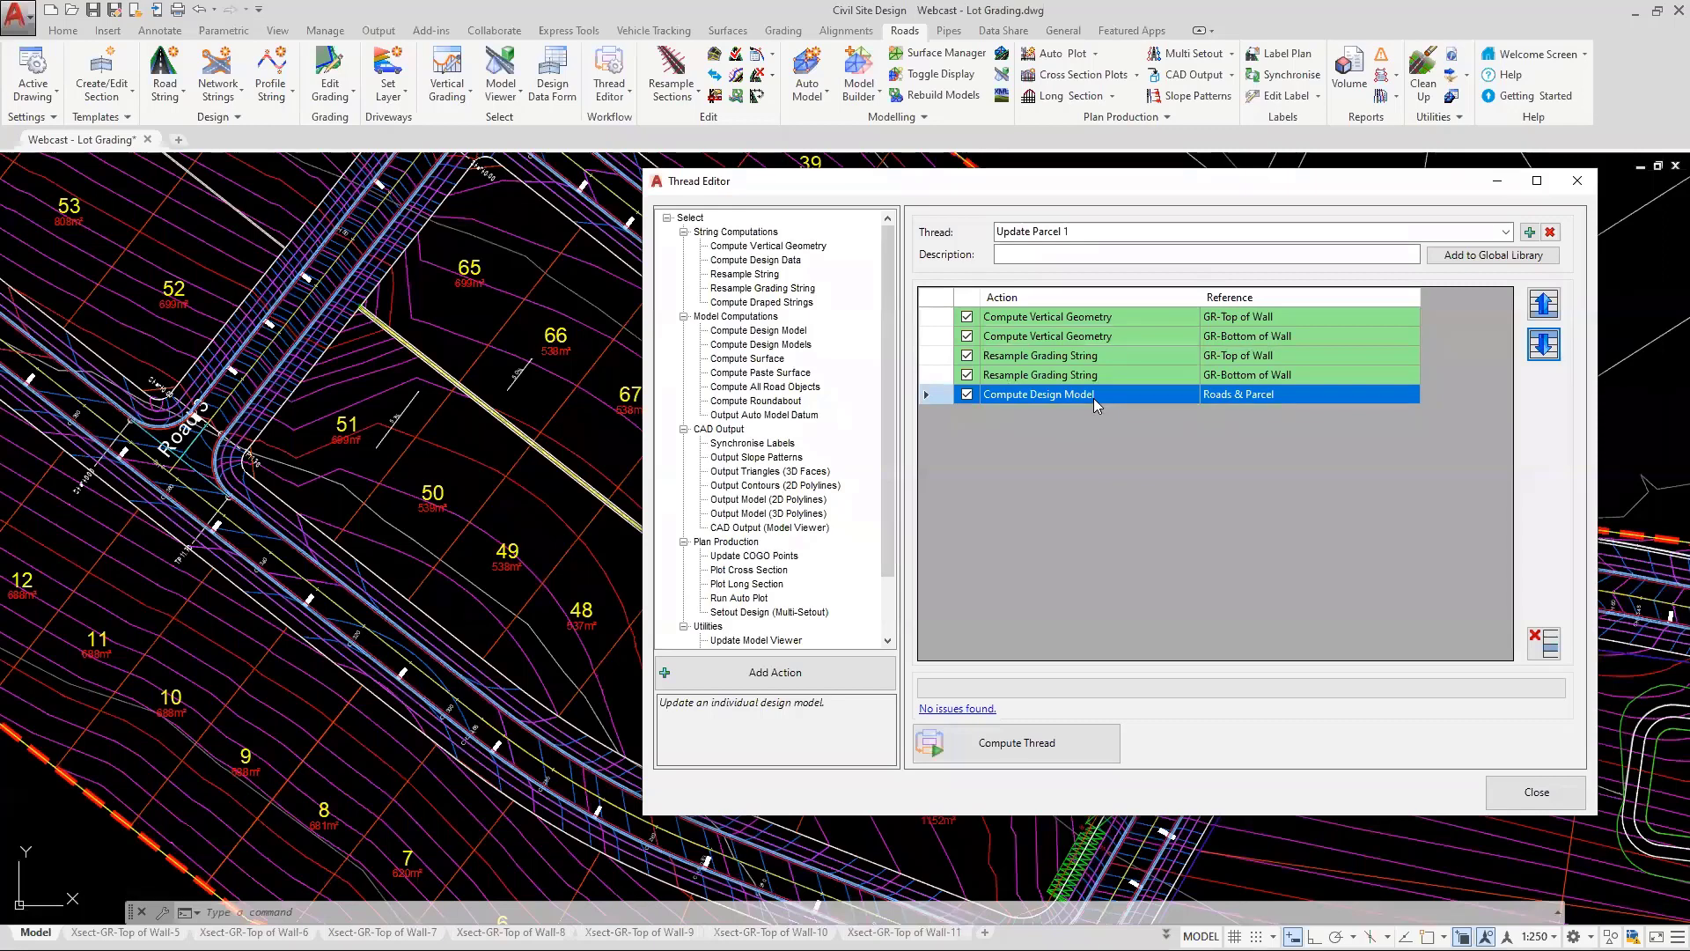
Add a Synchronise Labels action to the thread below the Roads & Parcel Compute Design Model action
drag(889, 432, 887, 497)
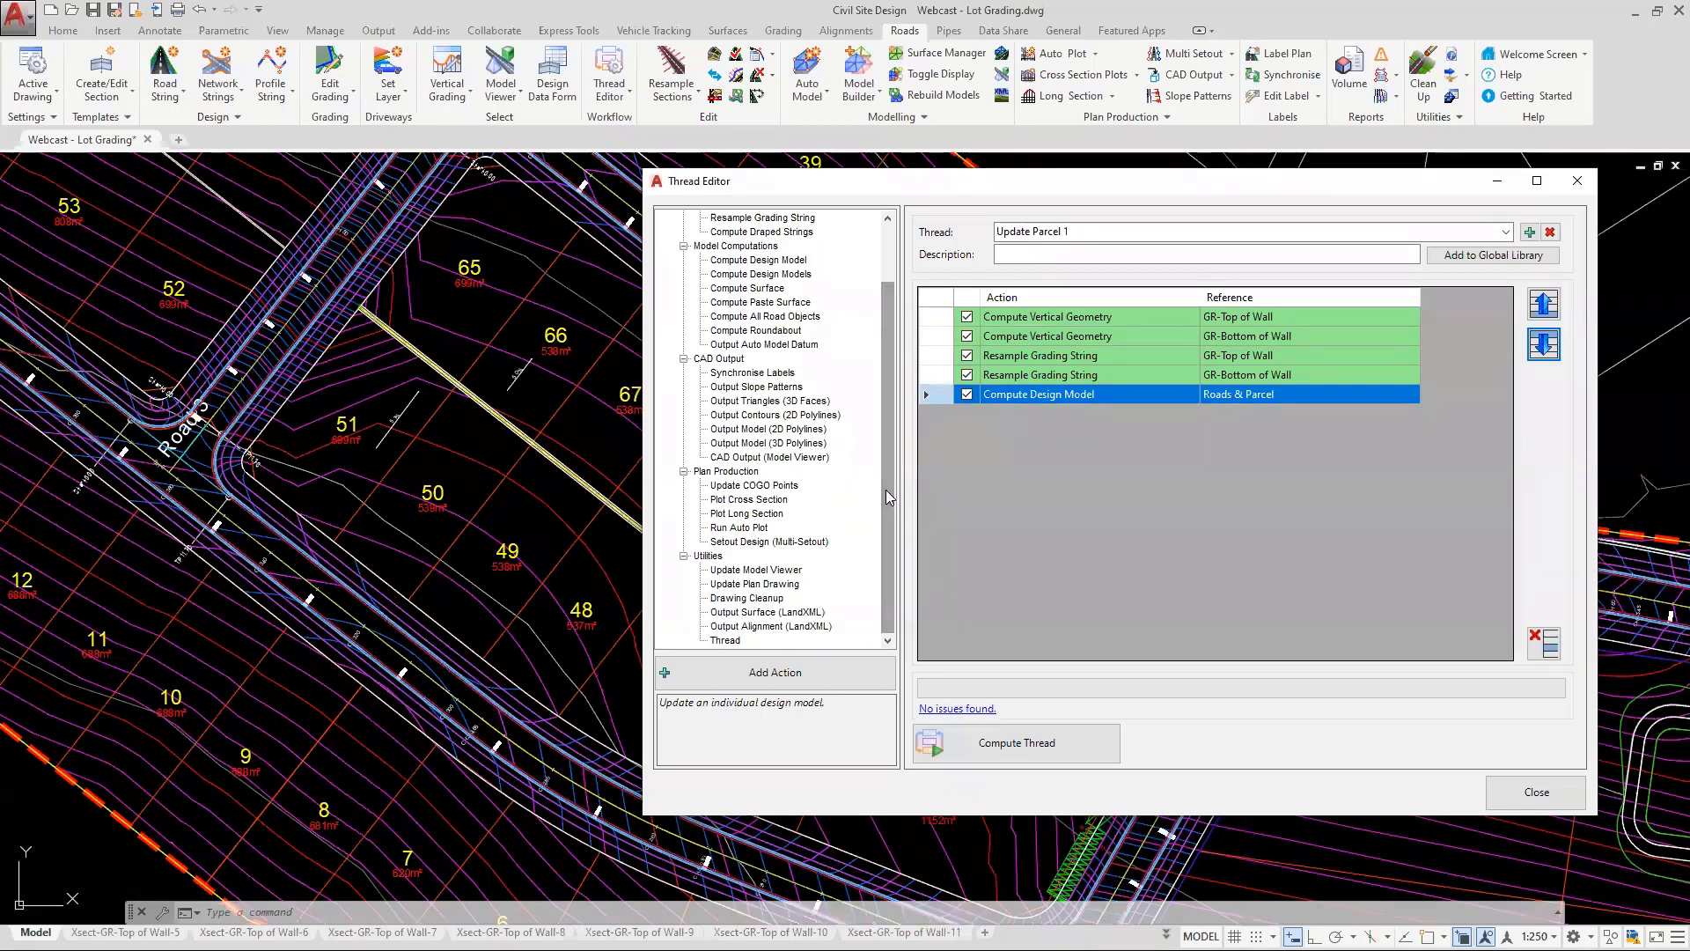
click(734, 373)
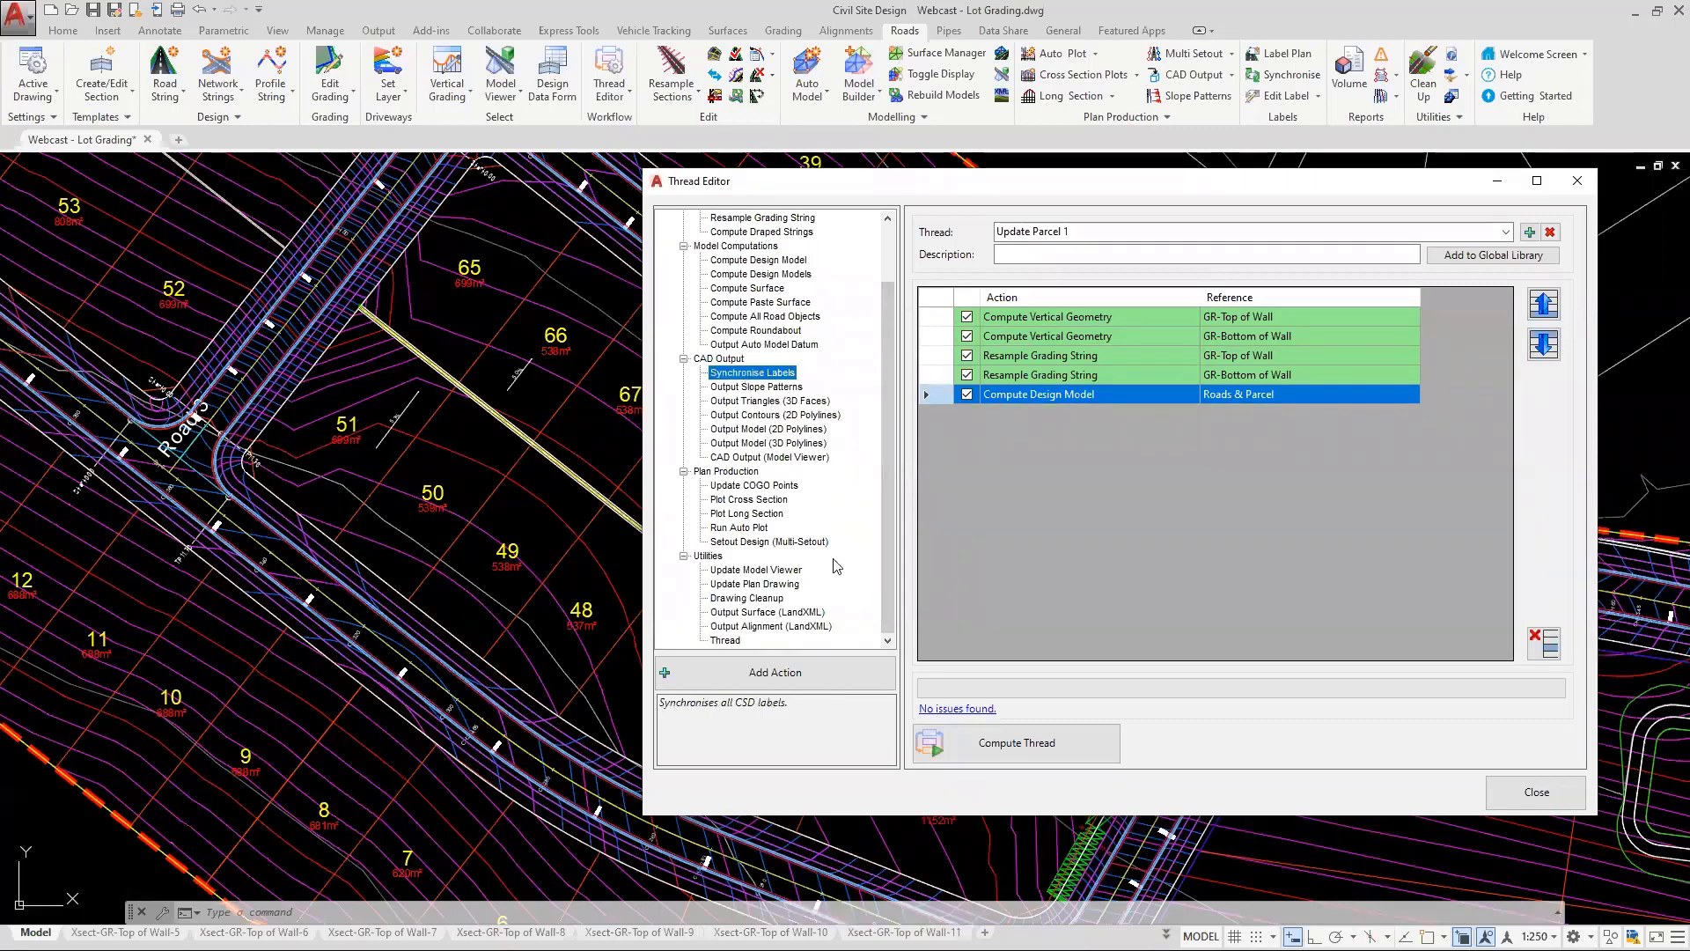
click(846, 683)
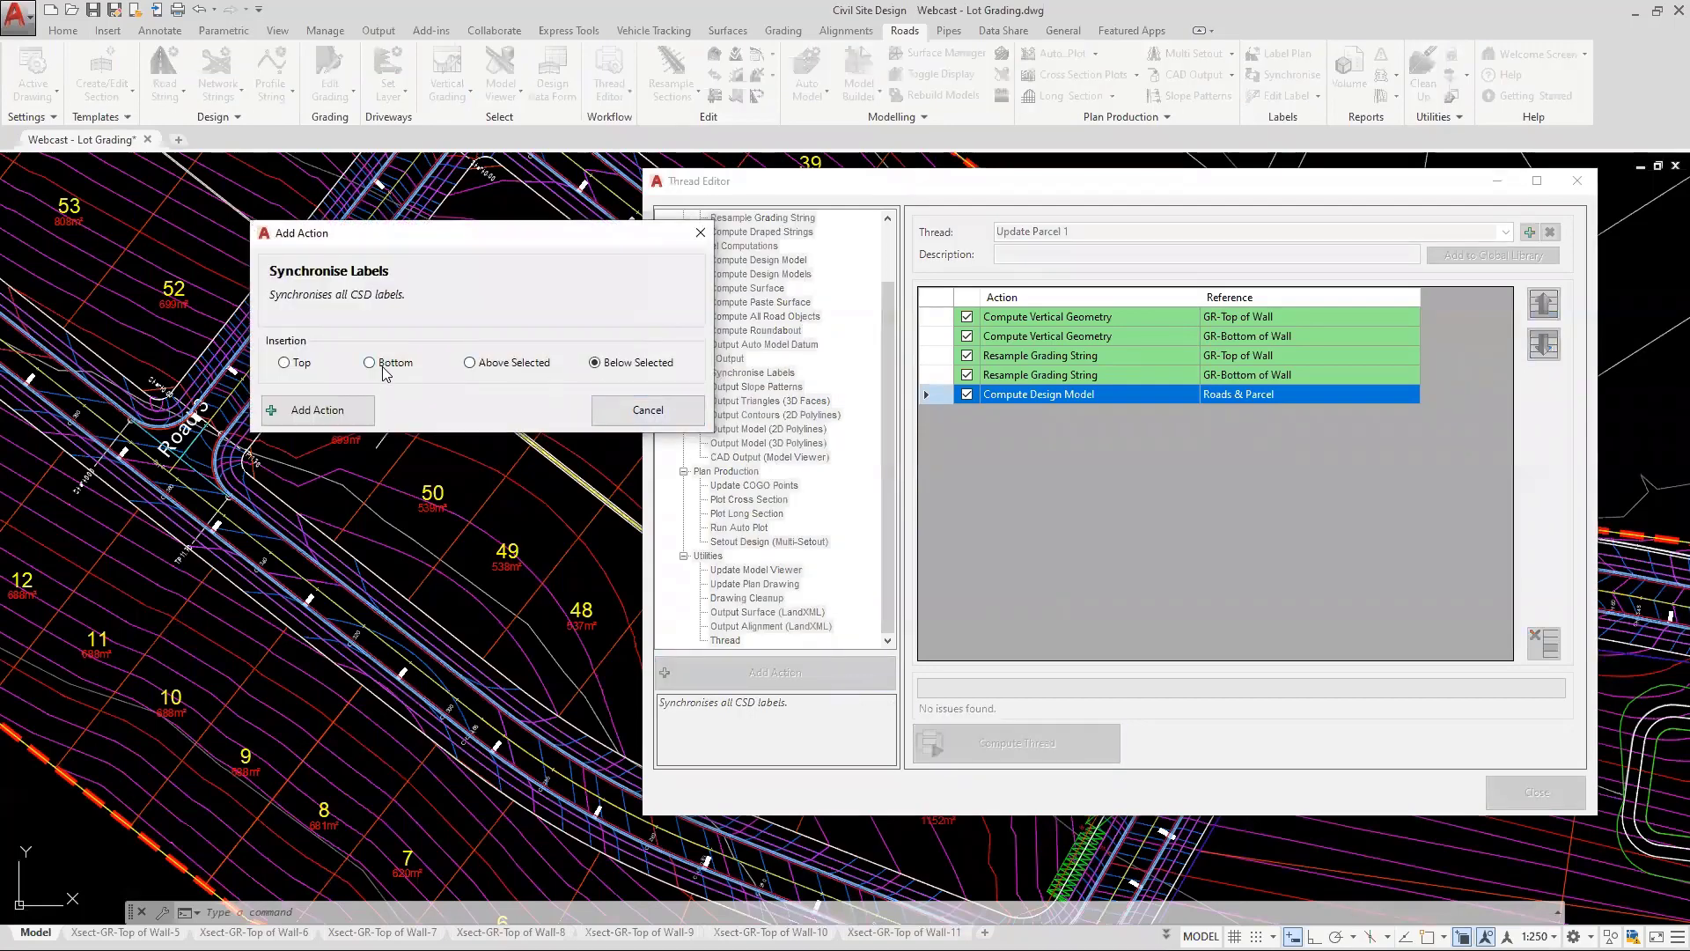
click(317, 410)
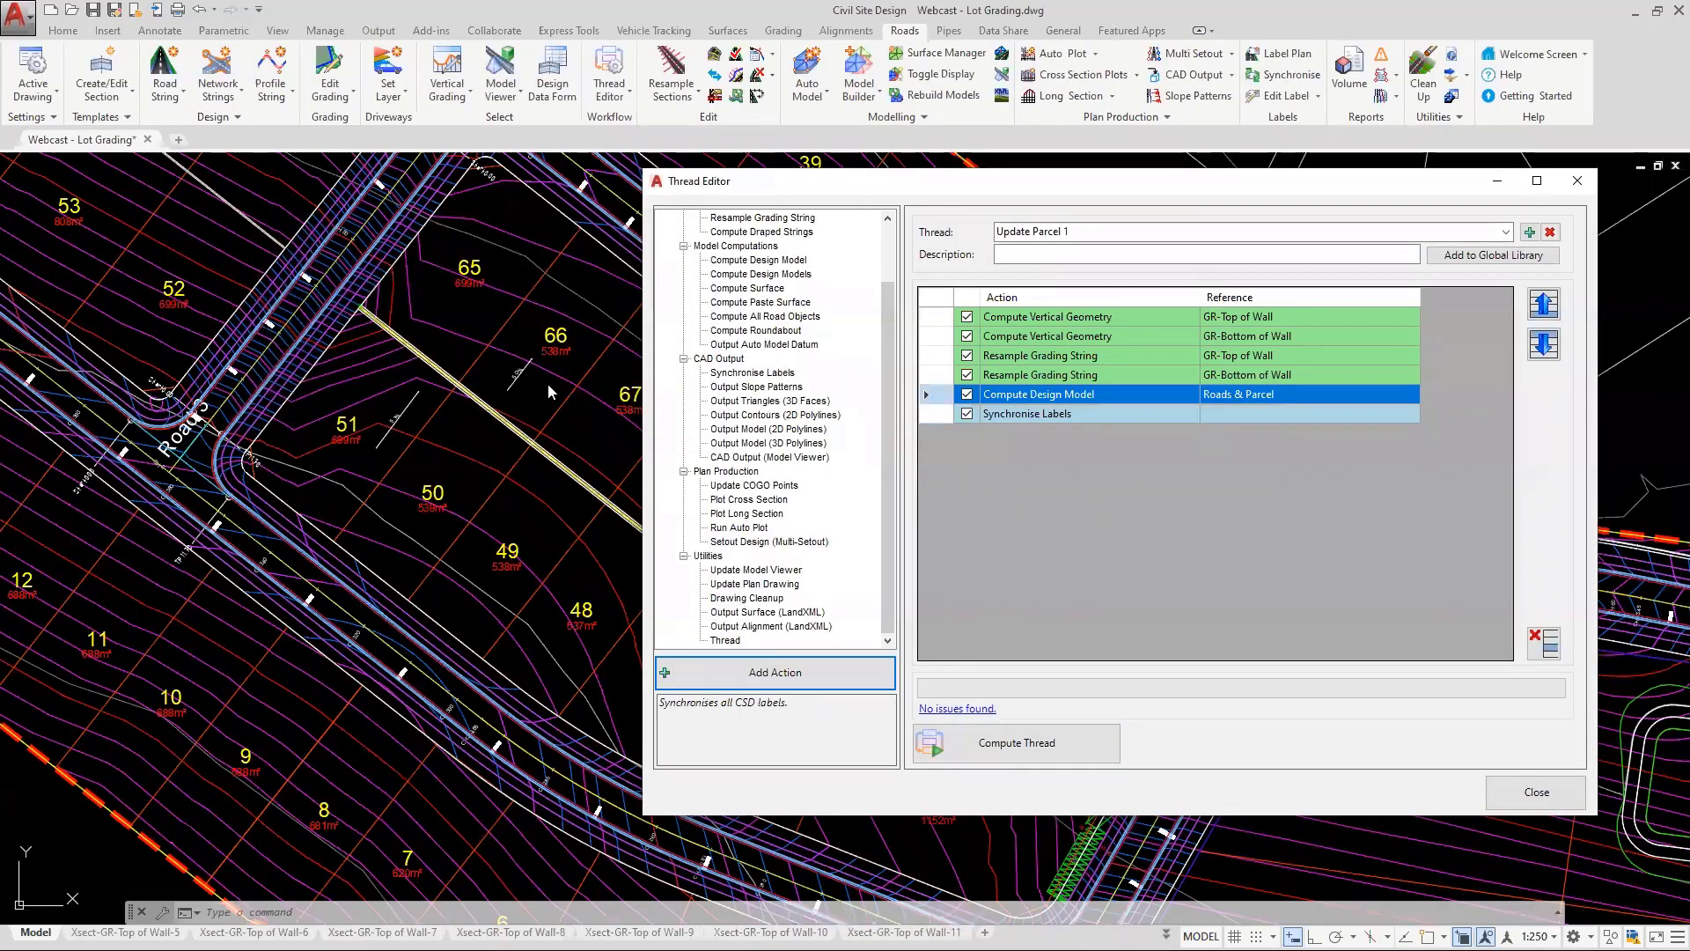
Add a Plot Cross Section action for GR-Top of Wall to the Update Parcel 1 thread
click(755, 500)
click(805, 674)
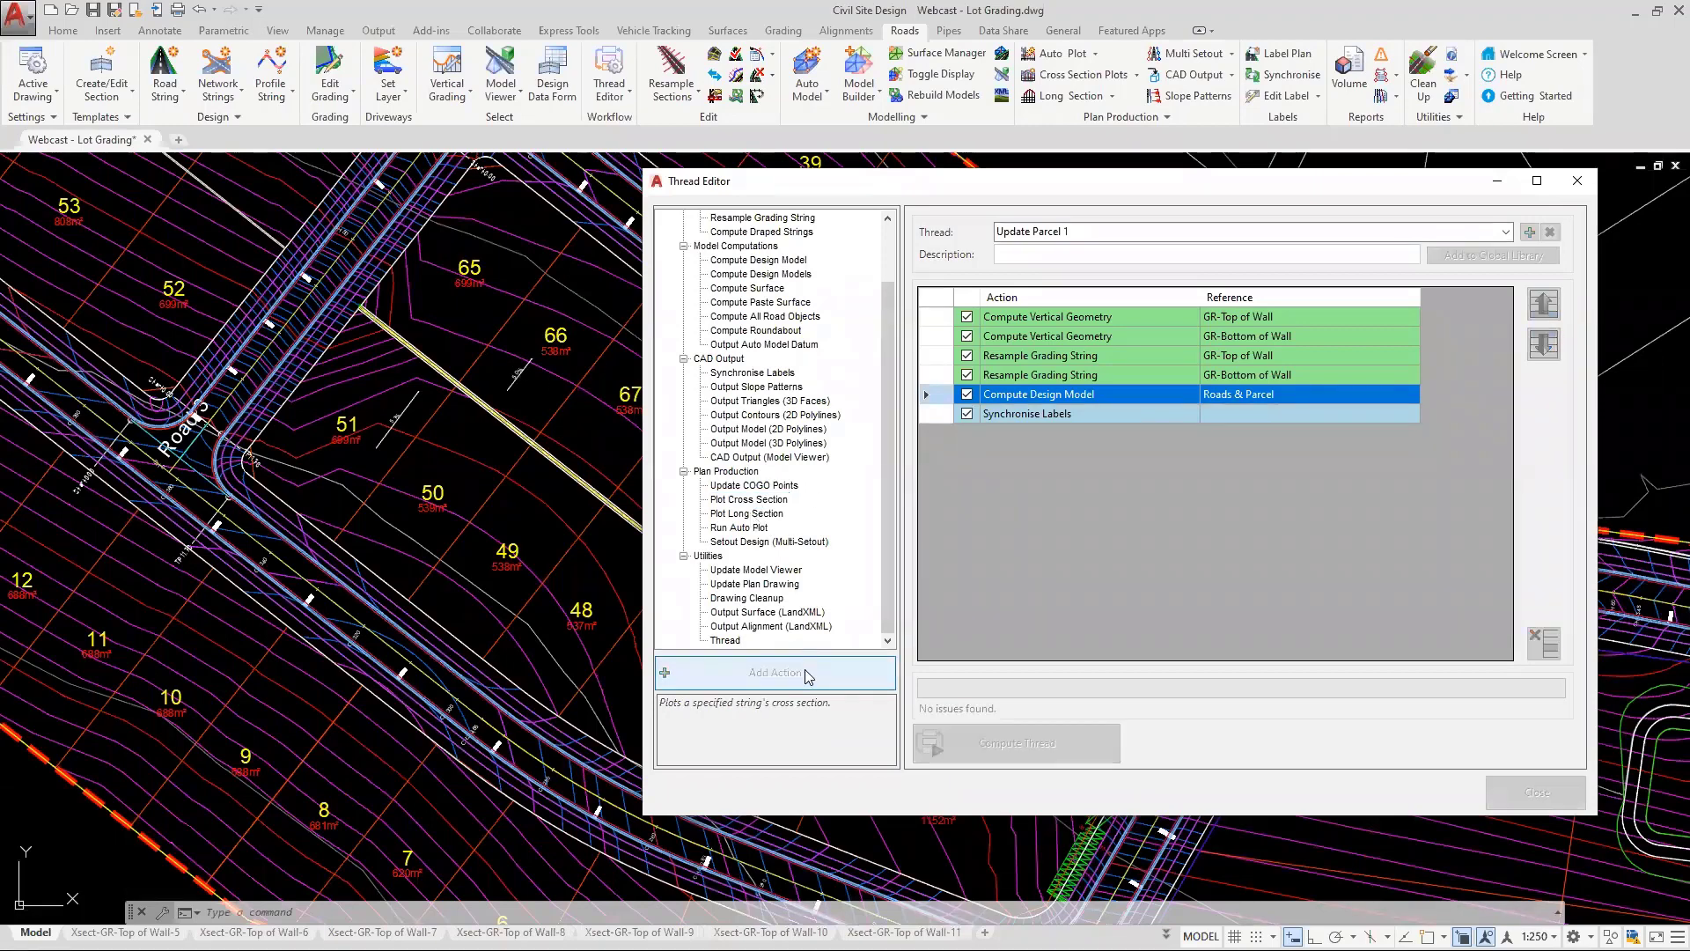
scroll(481, 590, down, 5)
click(439, 631)
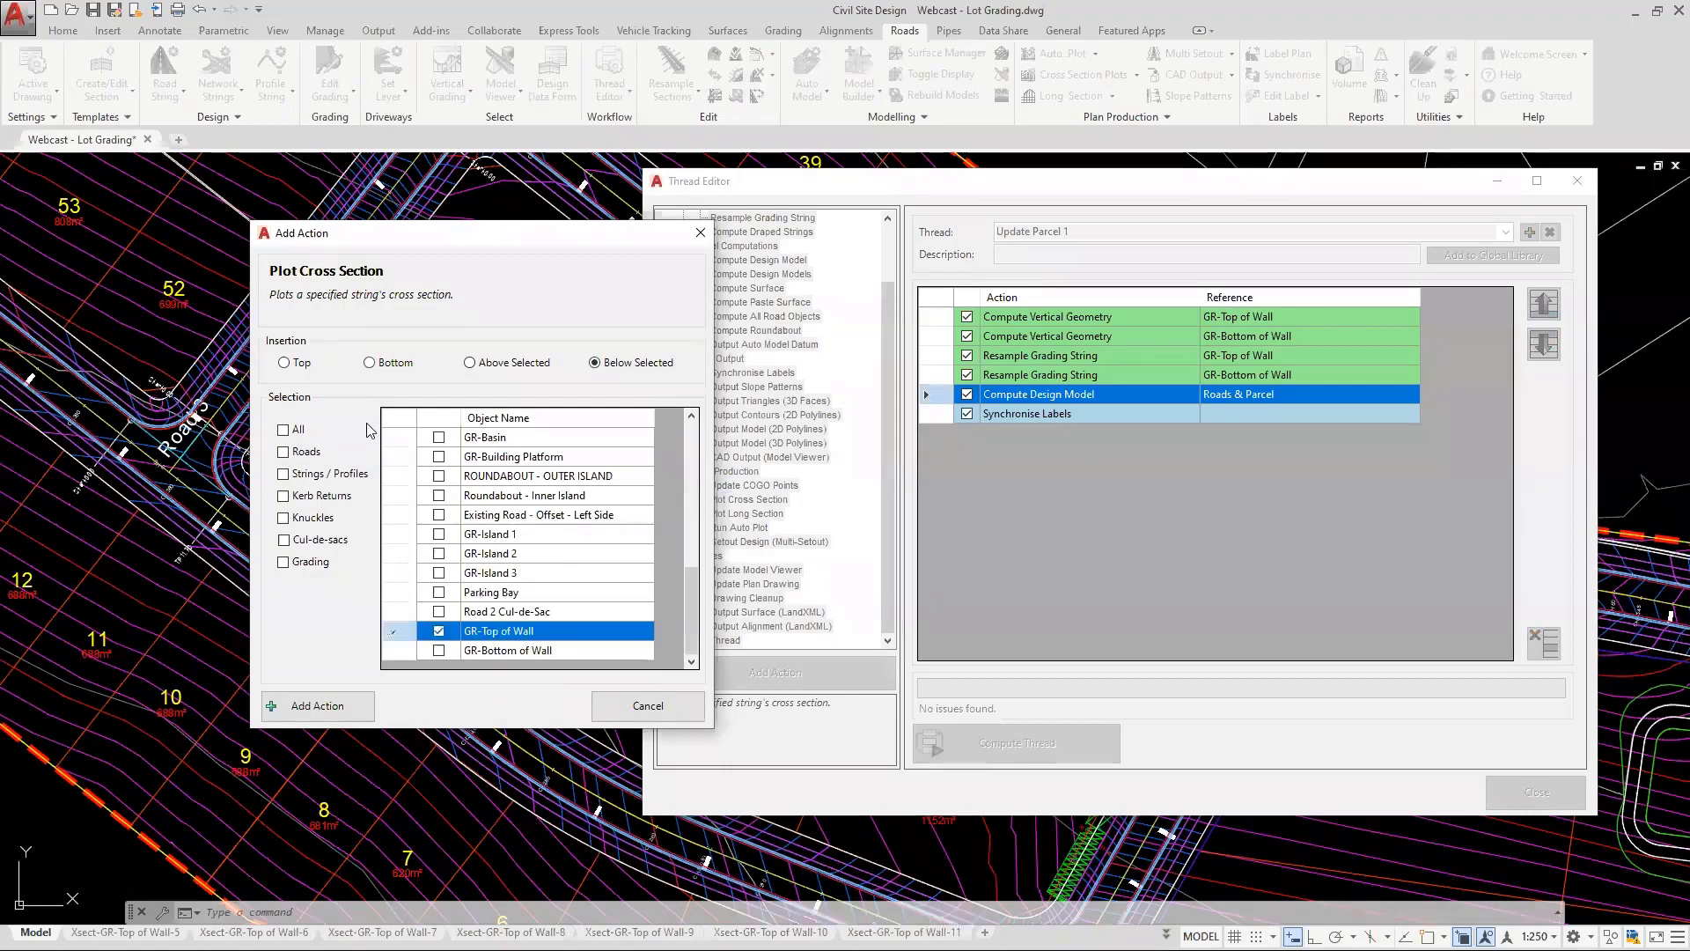
click(351, 707)
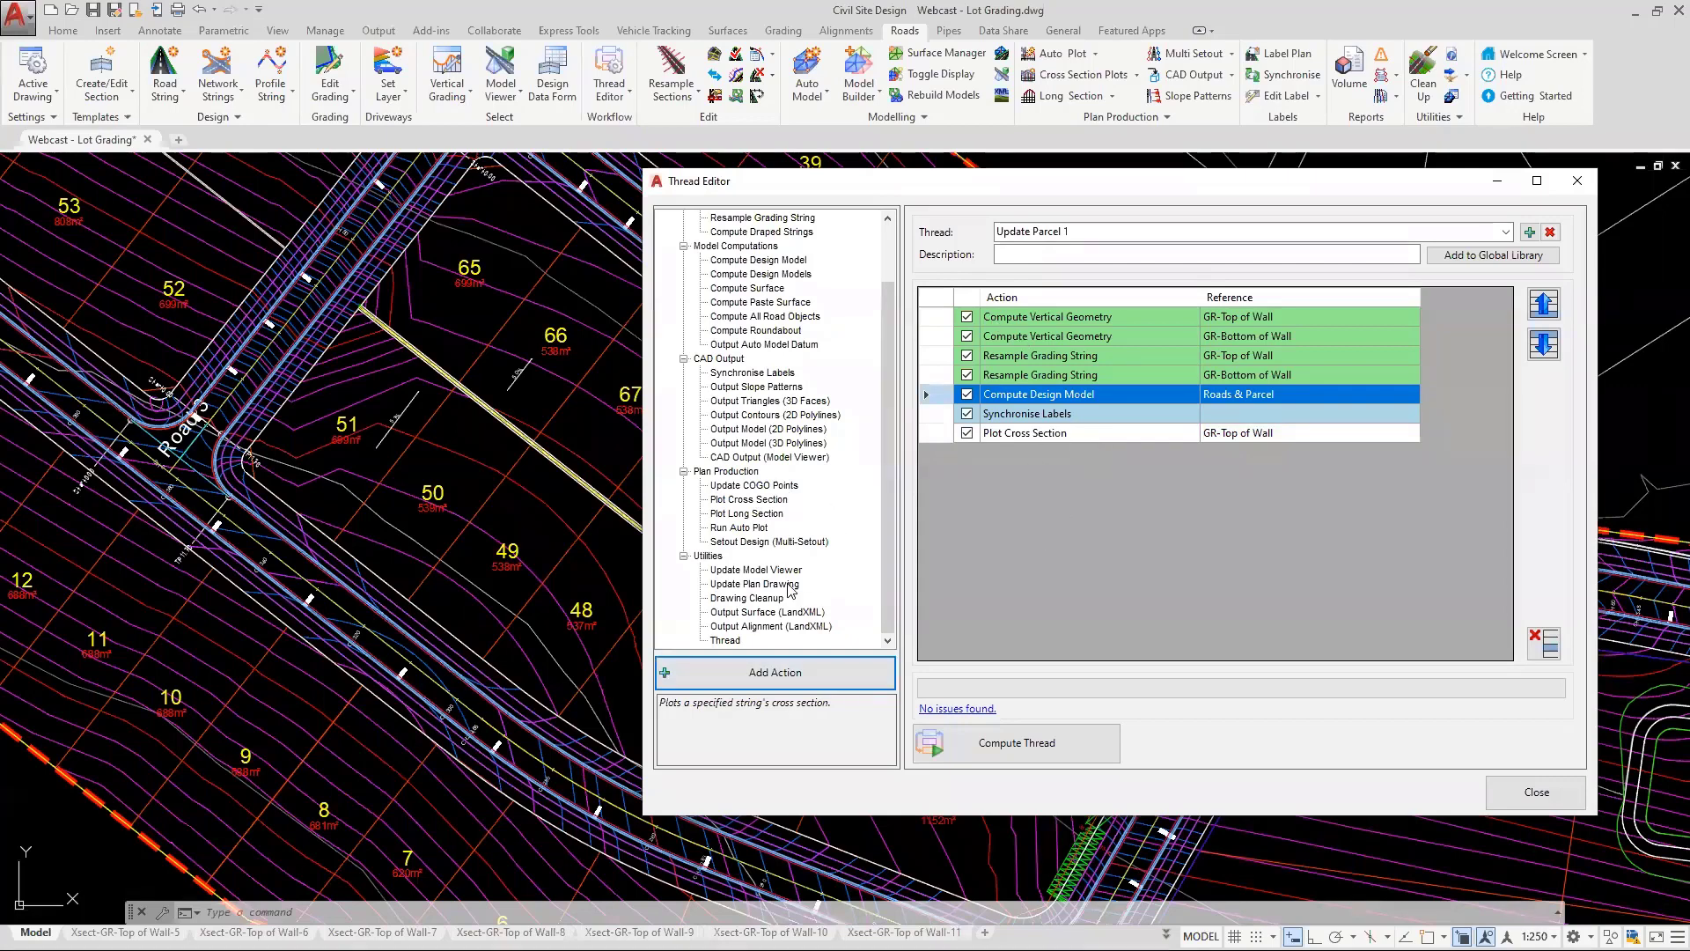
Add a Plot Long Section action for GR-Top of Wall and move it below Synchronise Labels in the thread
click(751, 515)
click(775, 672)
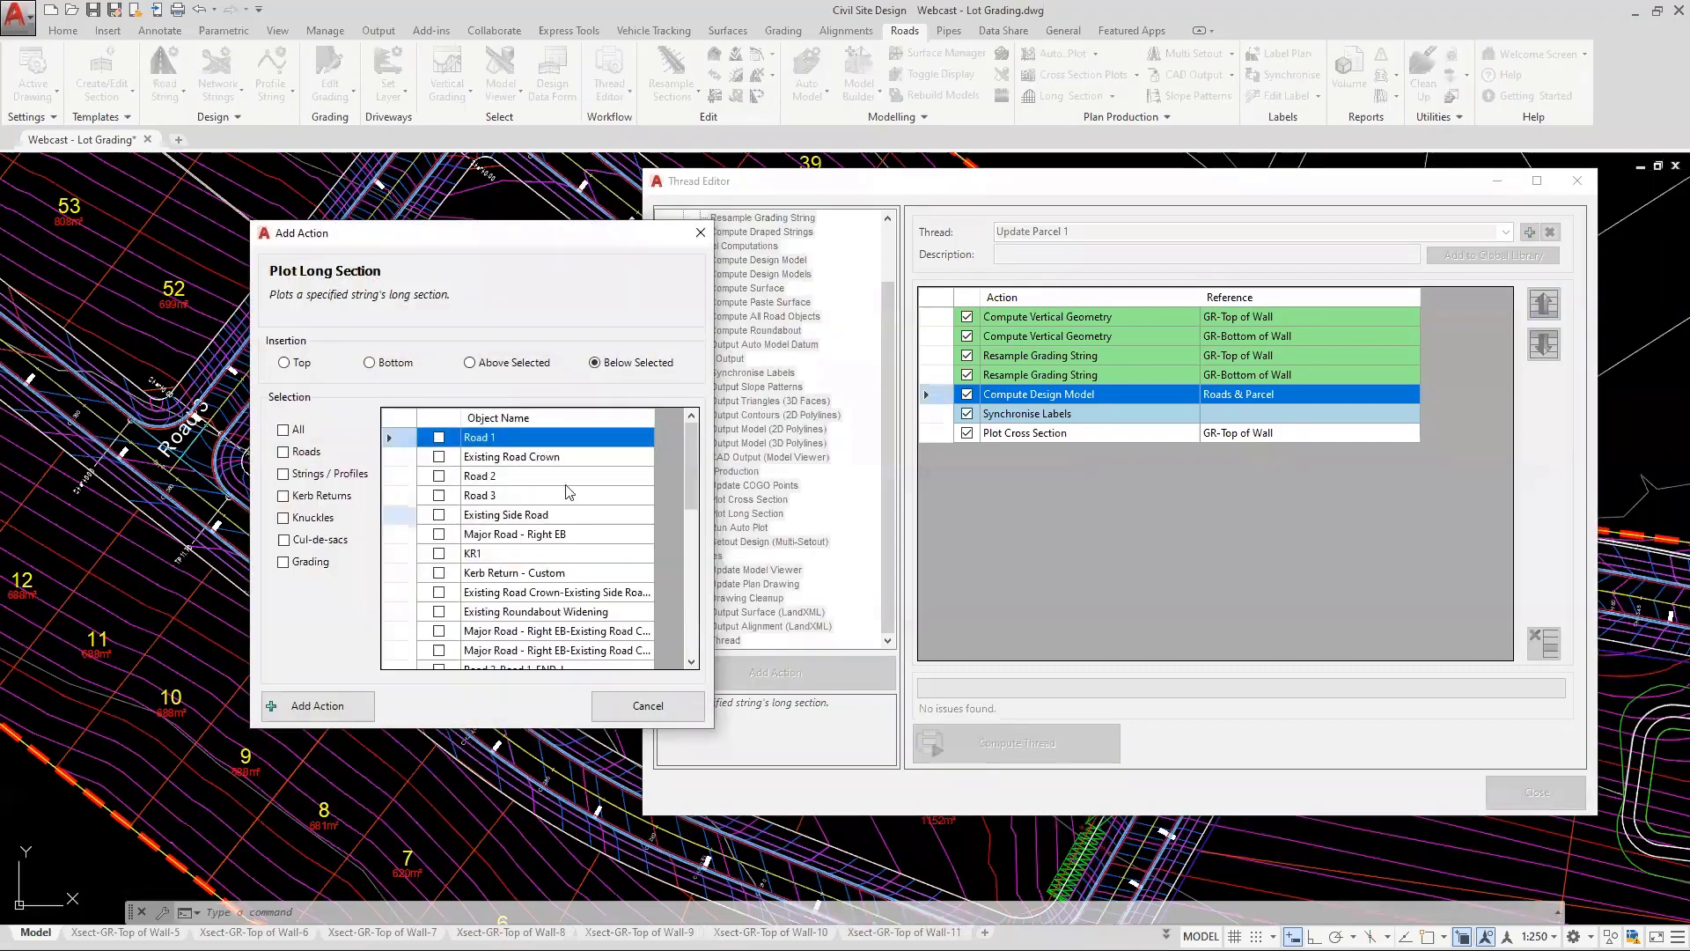
scroll(555, 528, down, 5)
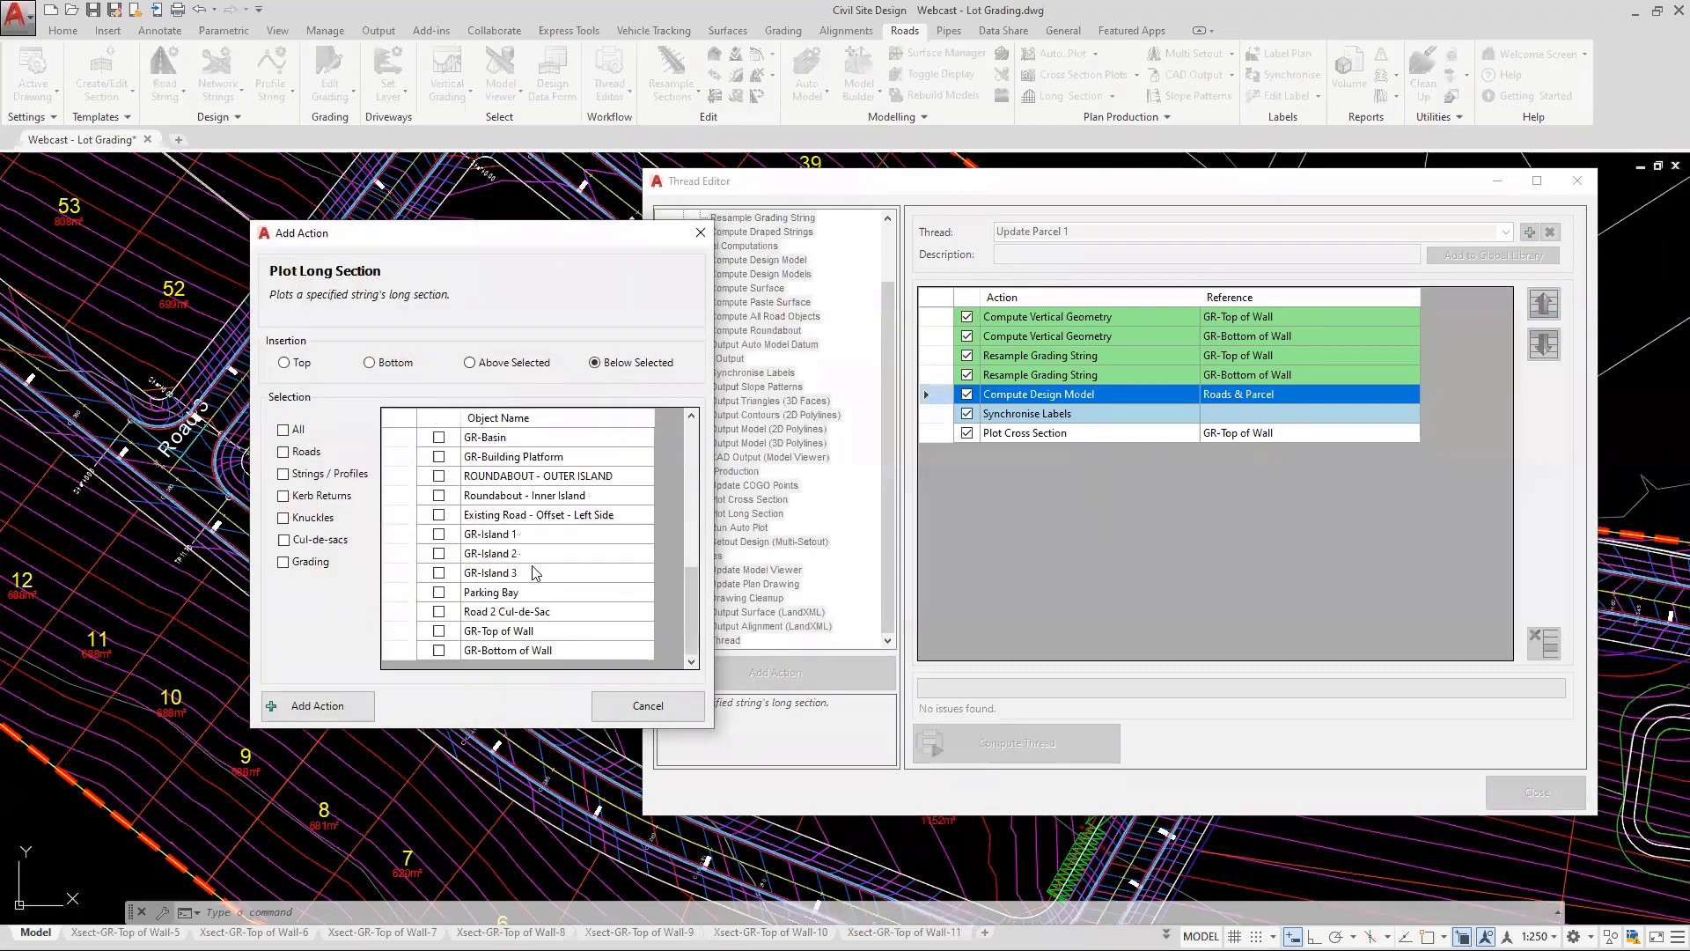
click(438, 632)
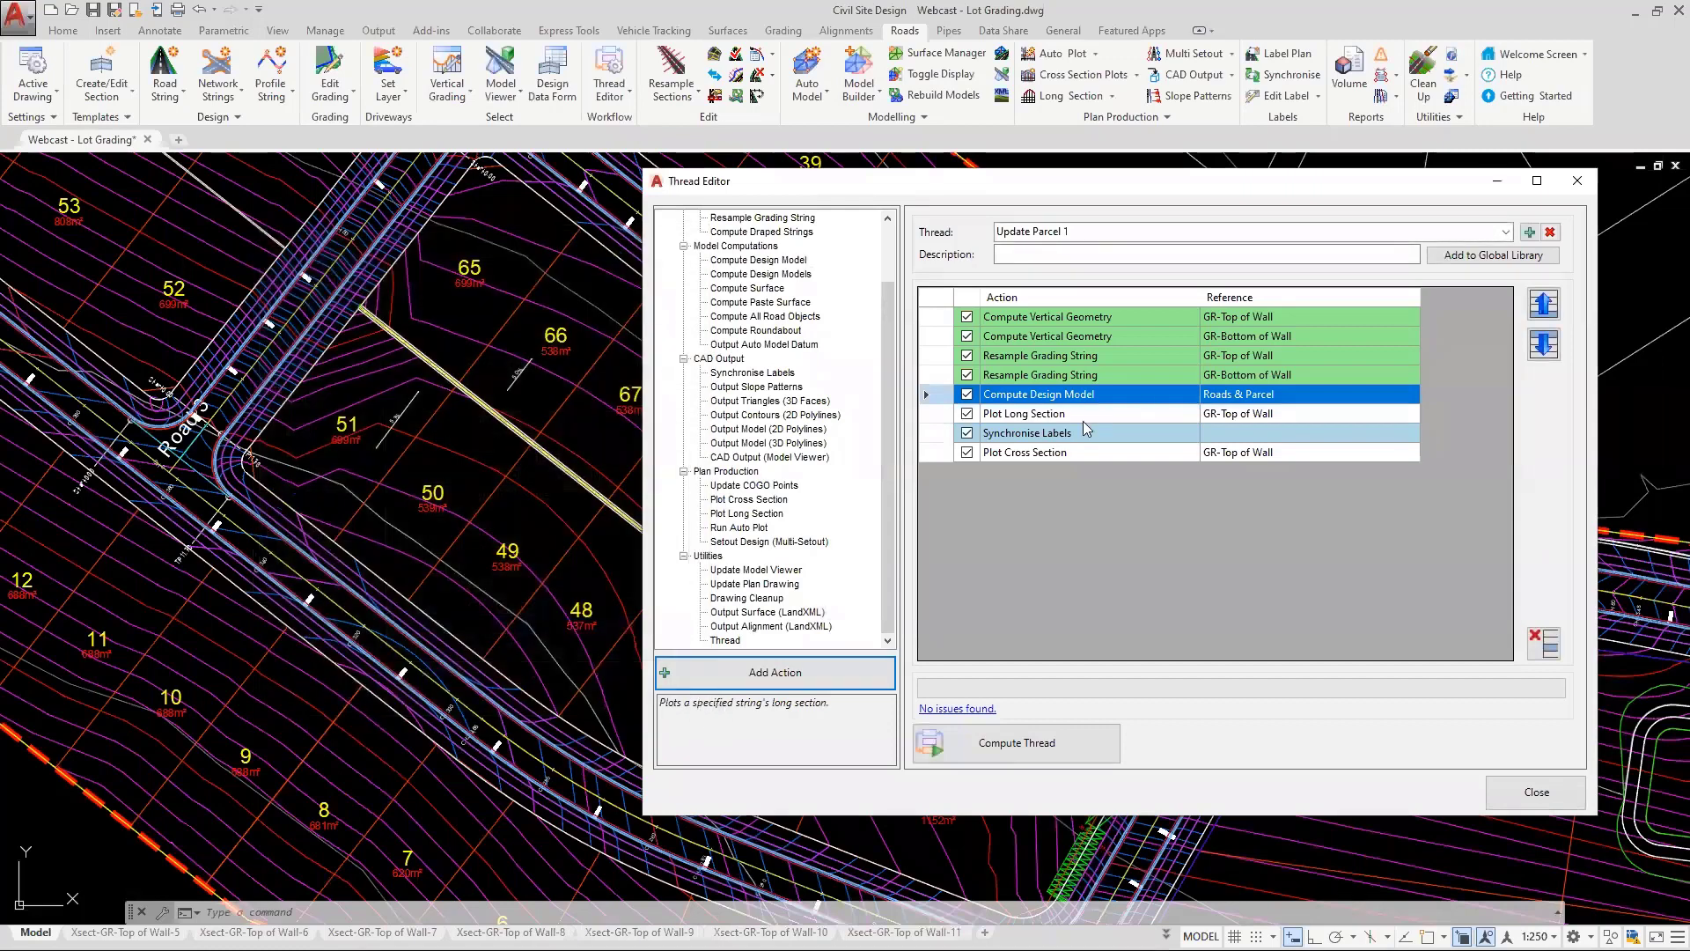
click(1044, 413)
click(1544, 344)
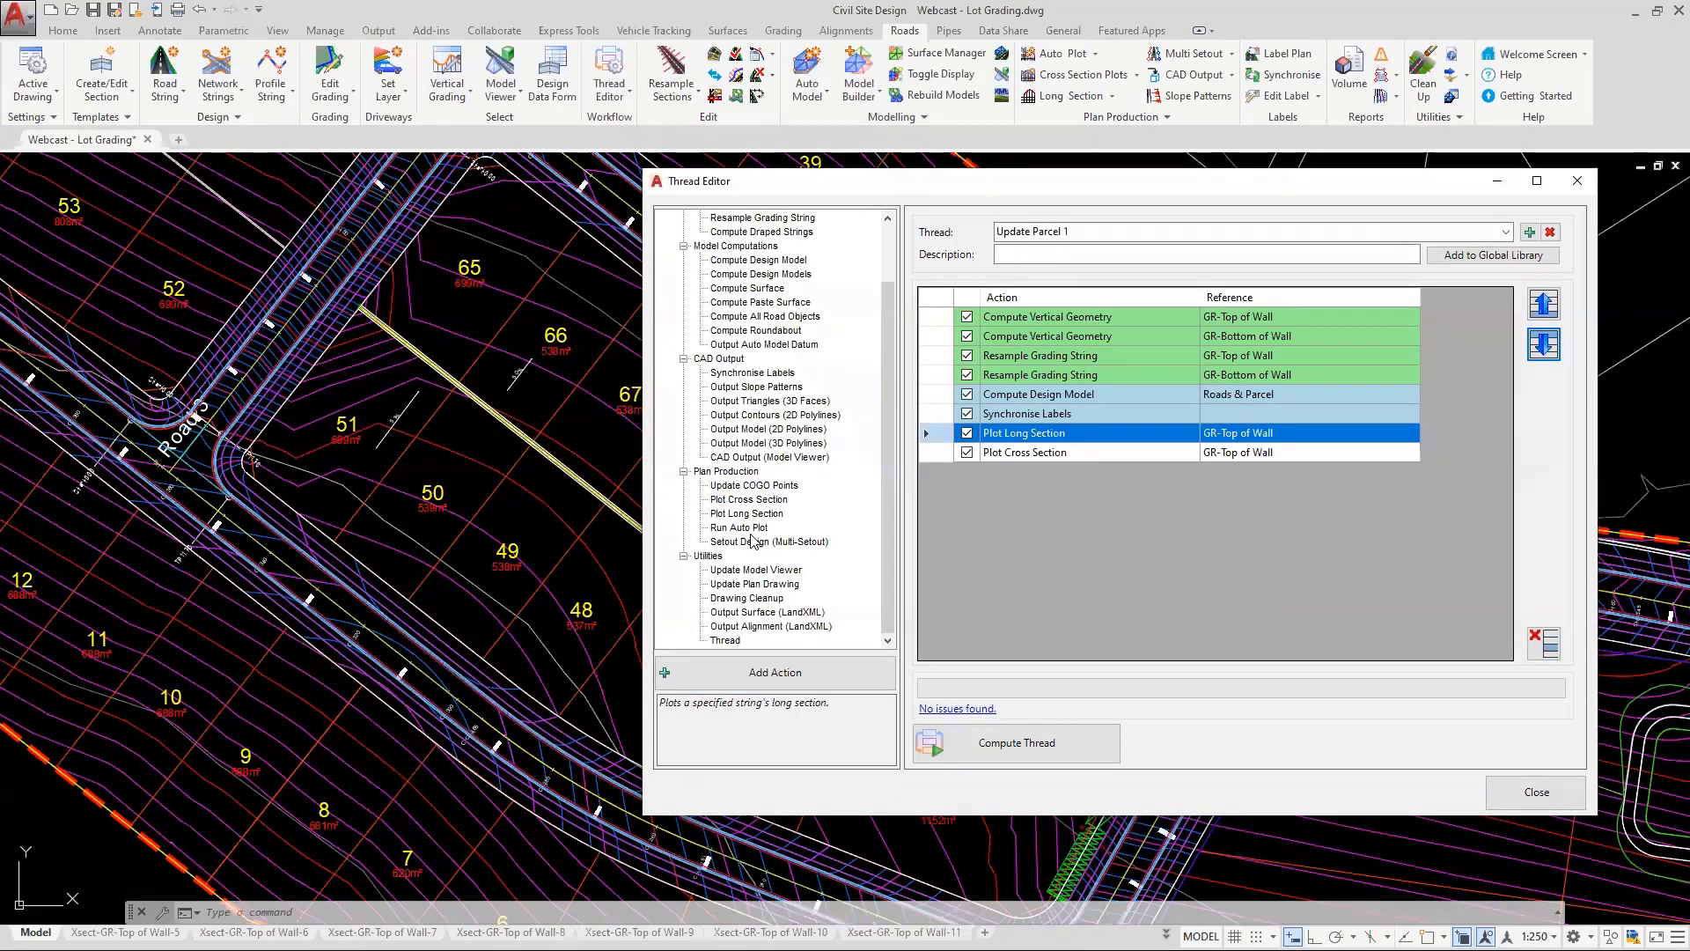
Compute the Update Parcel 1 thread and close the Thread Editor
click(753, 572)
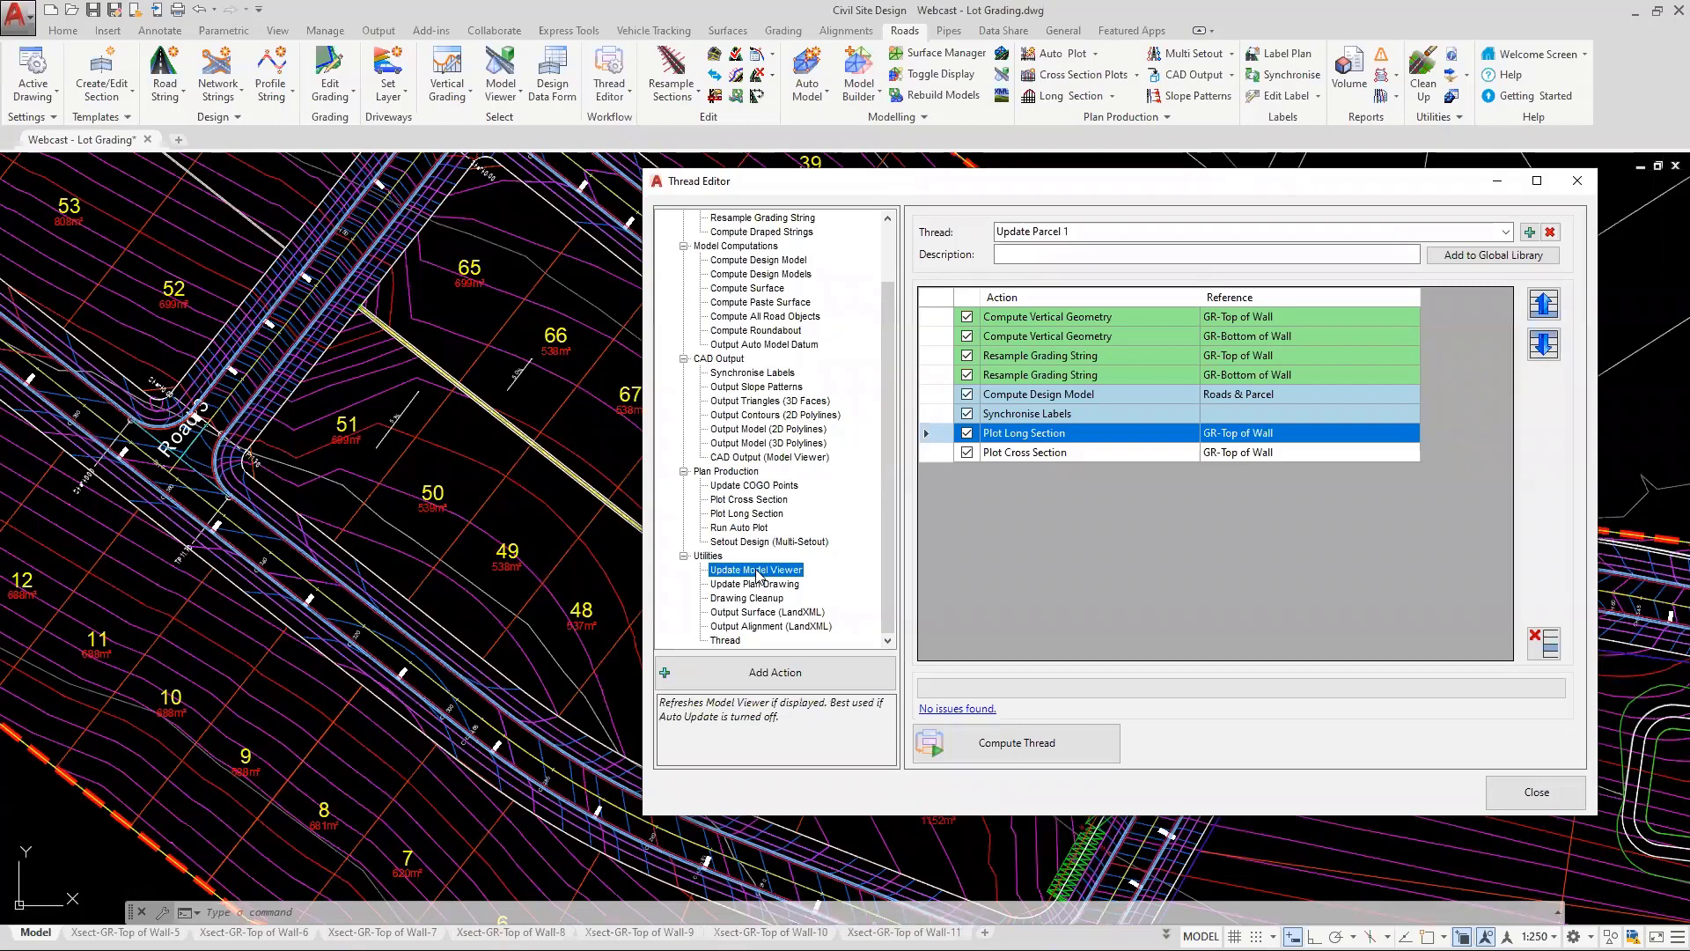
click(773, 614)
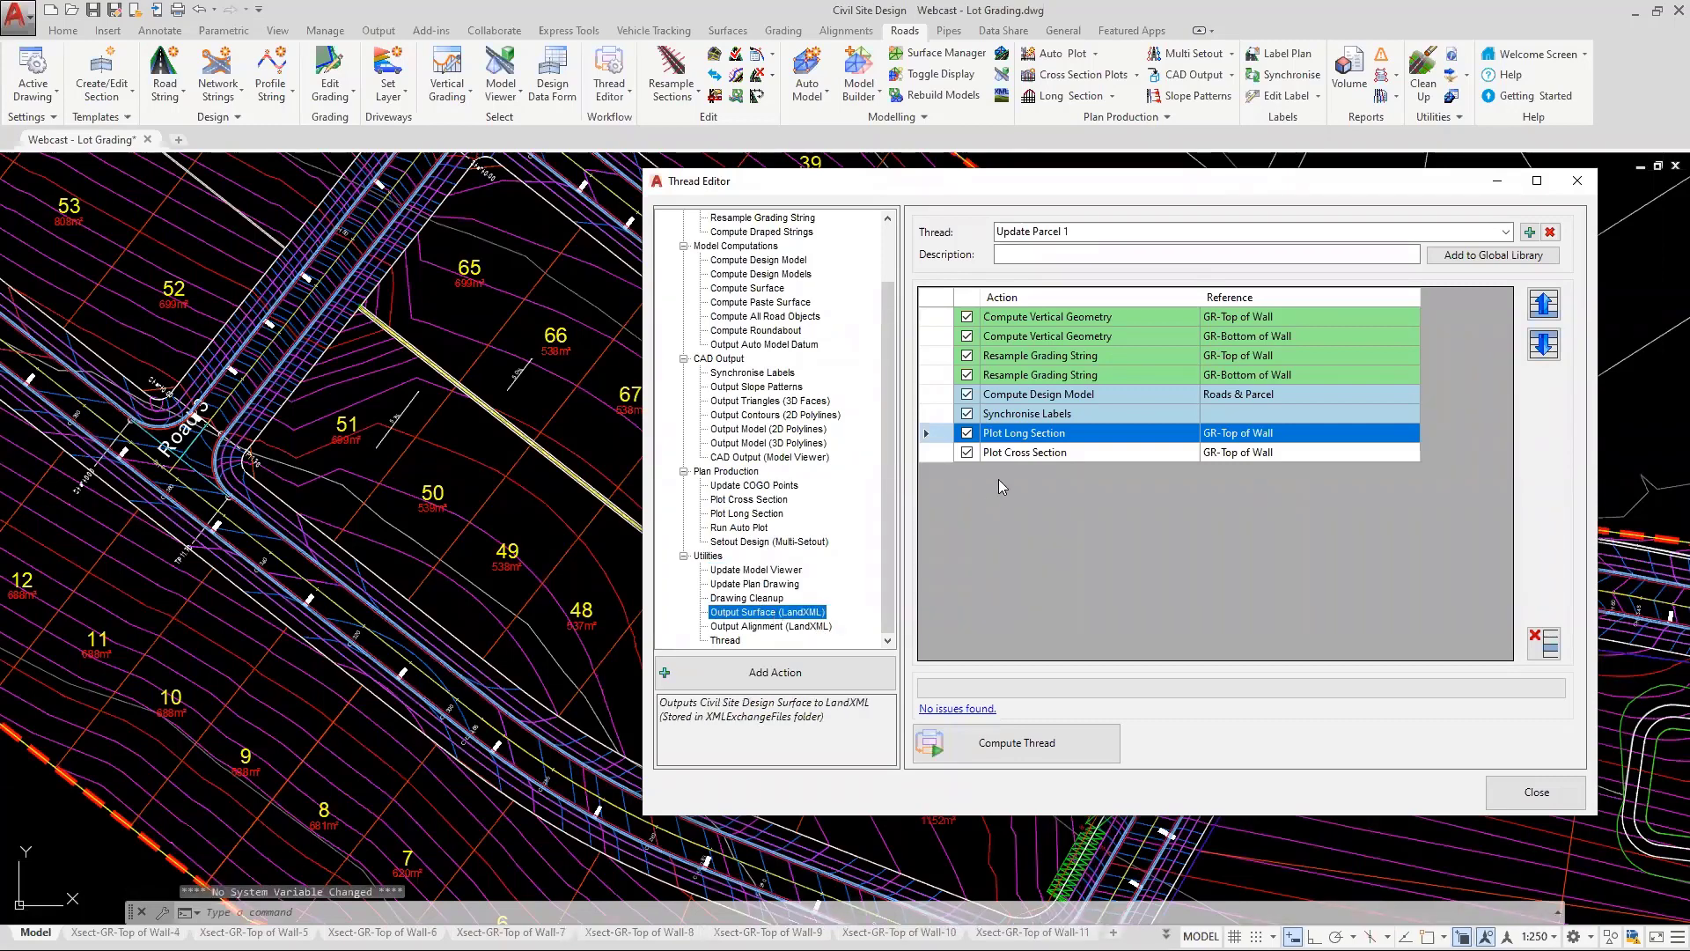
click(1017, 752)
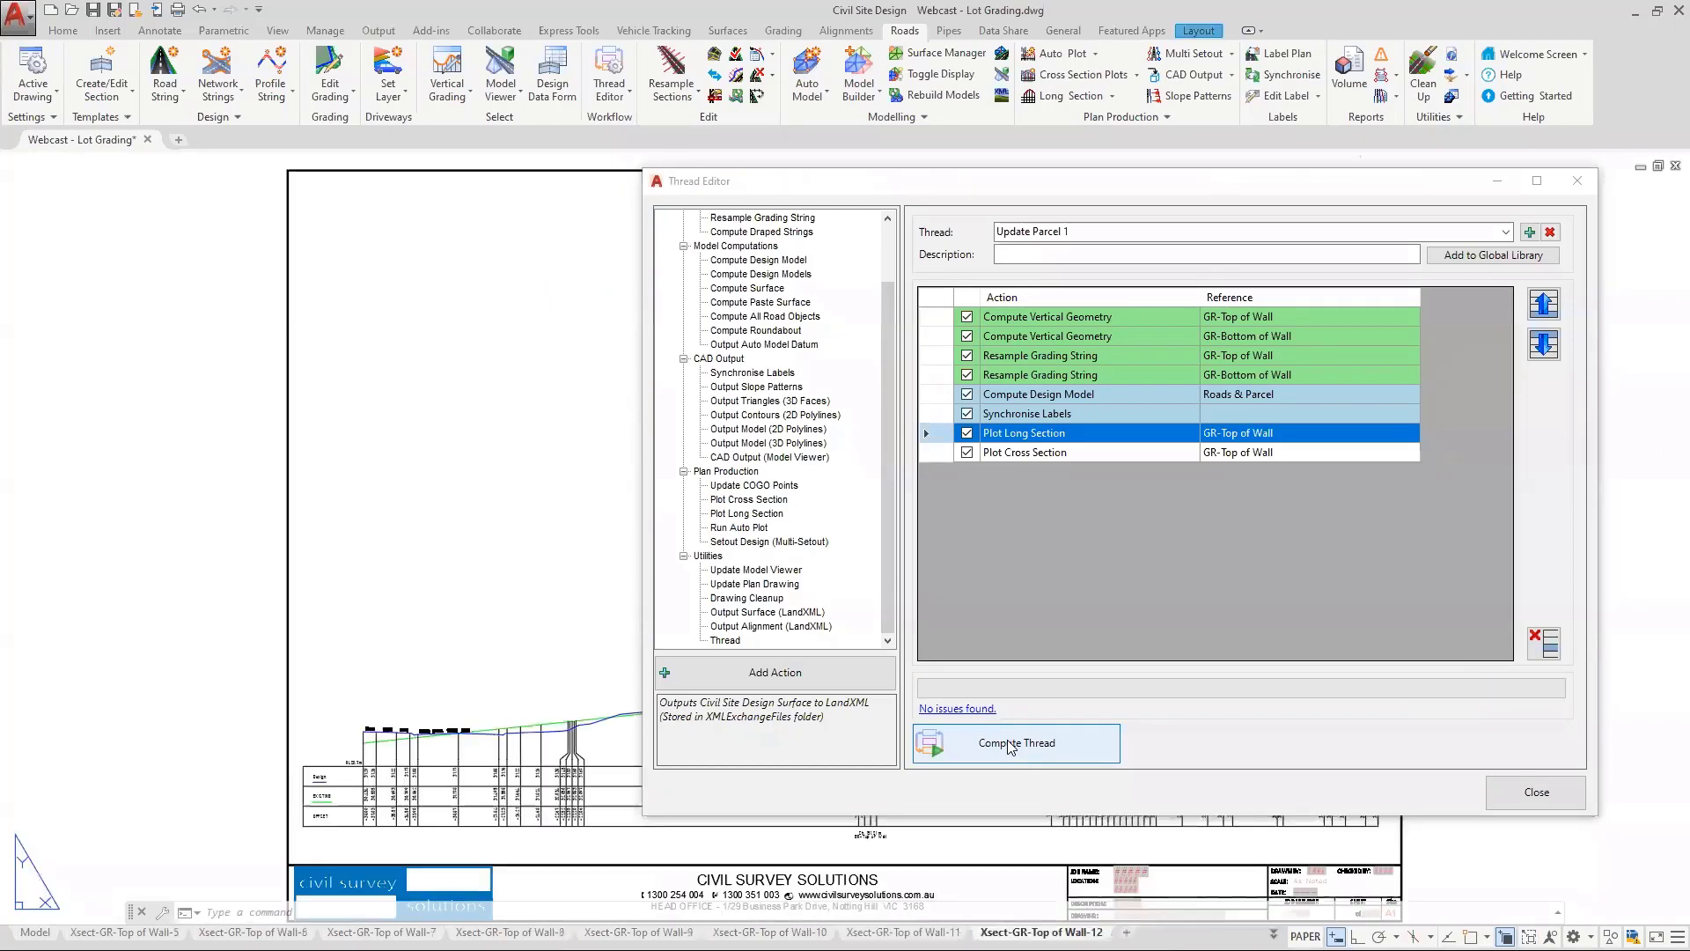
click(1537, 791)
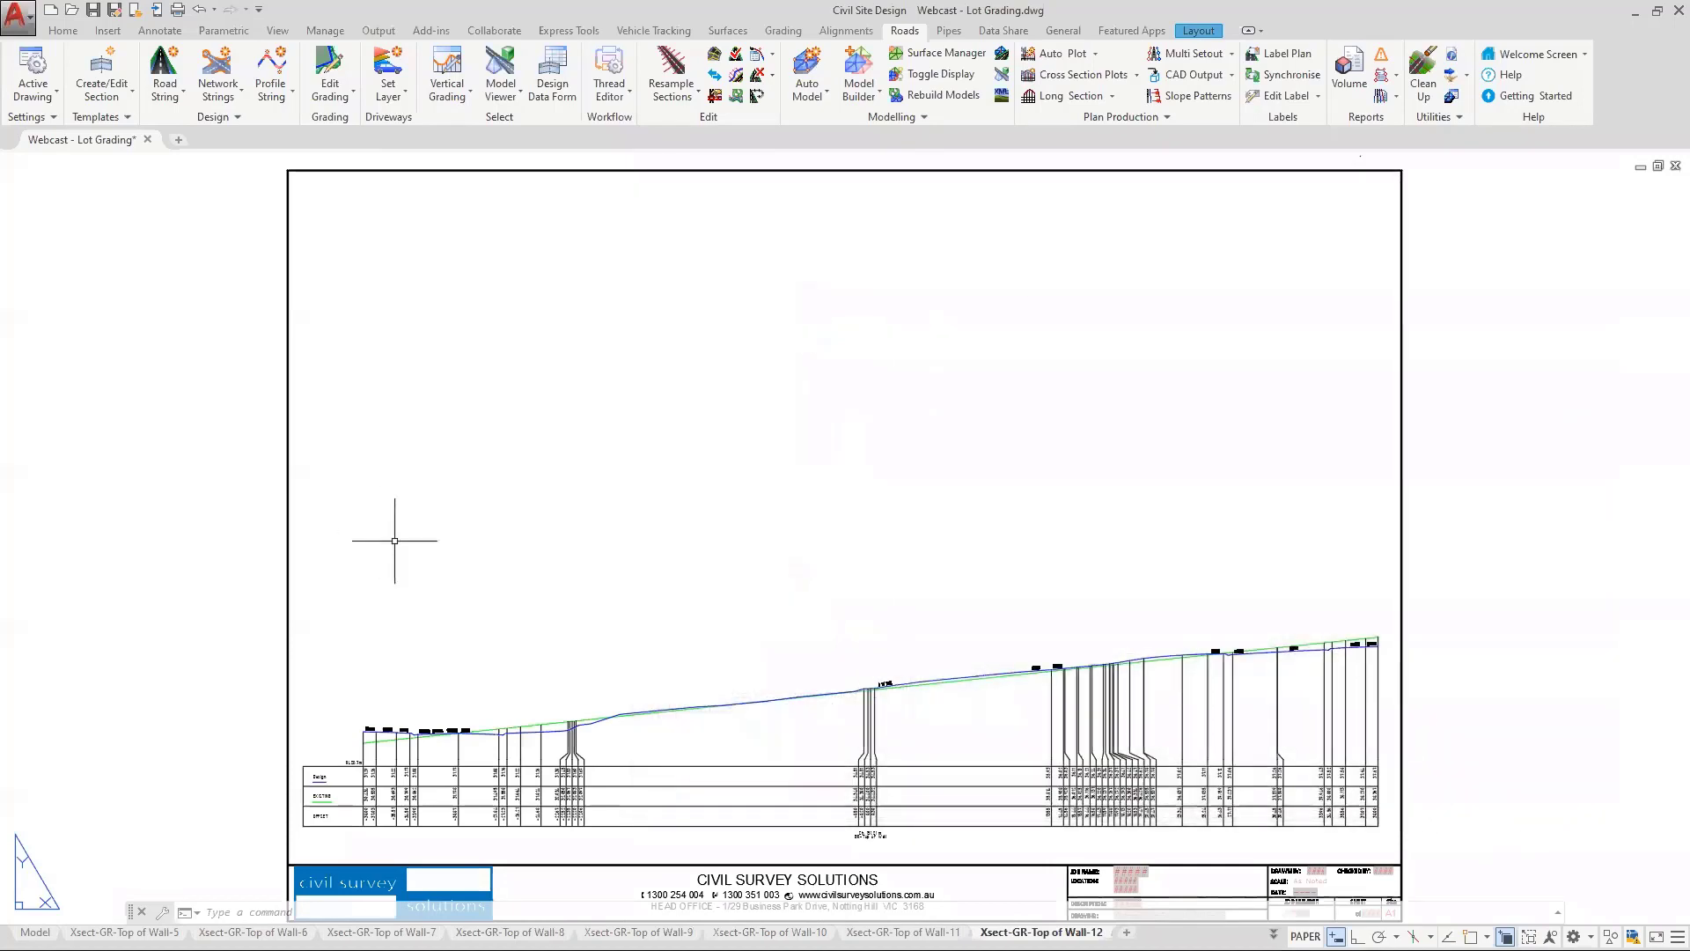
Return to model space and examine the recomputed lots, retaining wall and surrounding roads in plan
click(35, 932)
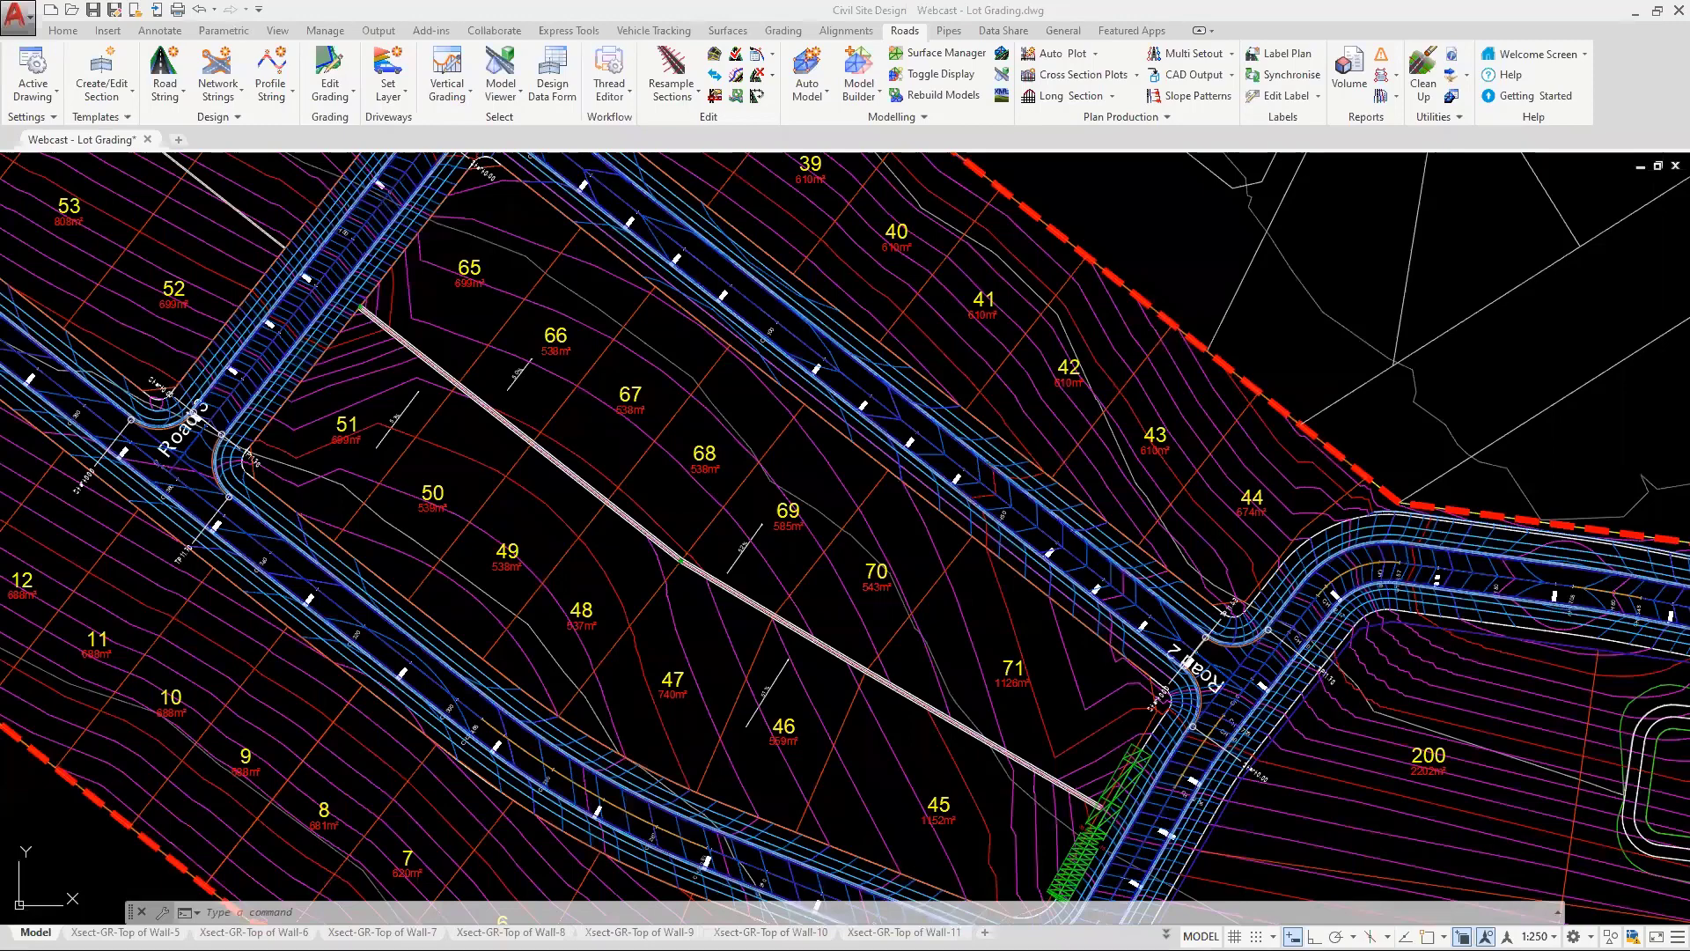
click(1026, 585)
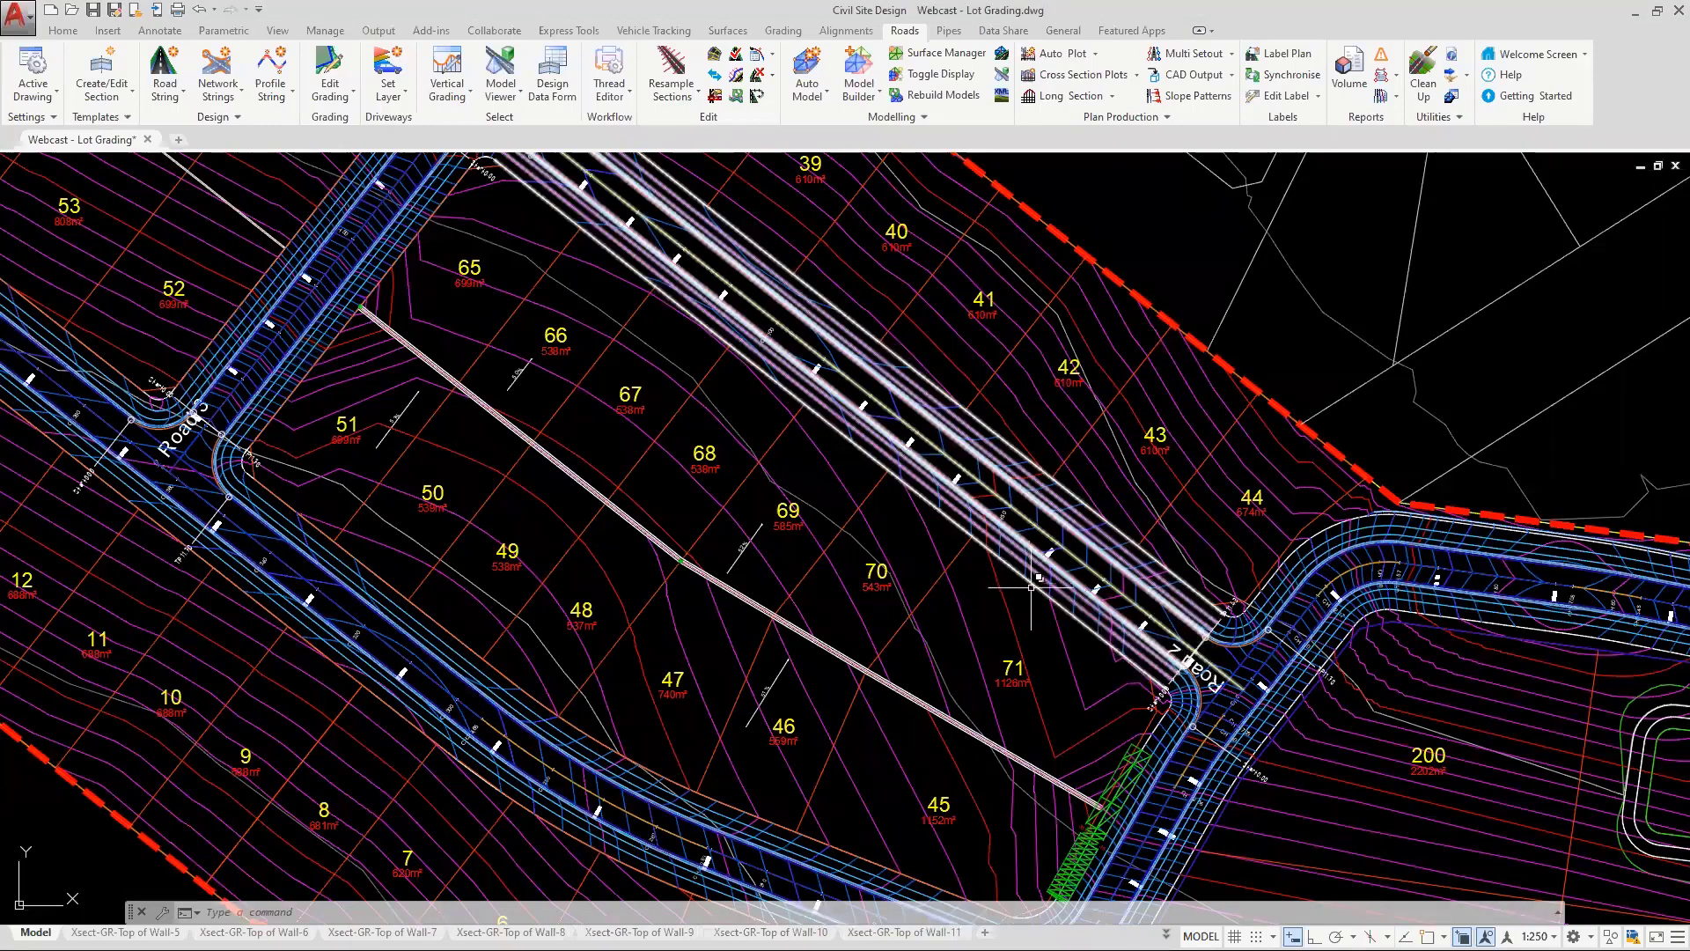
key(Escape)
scroll(988, 556, up, 2)
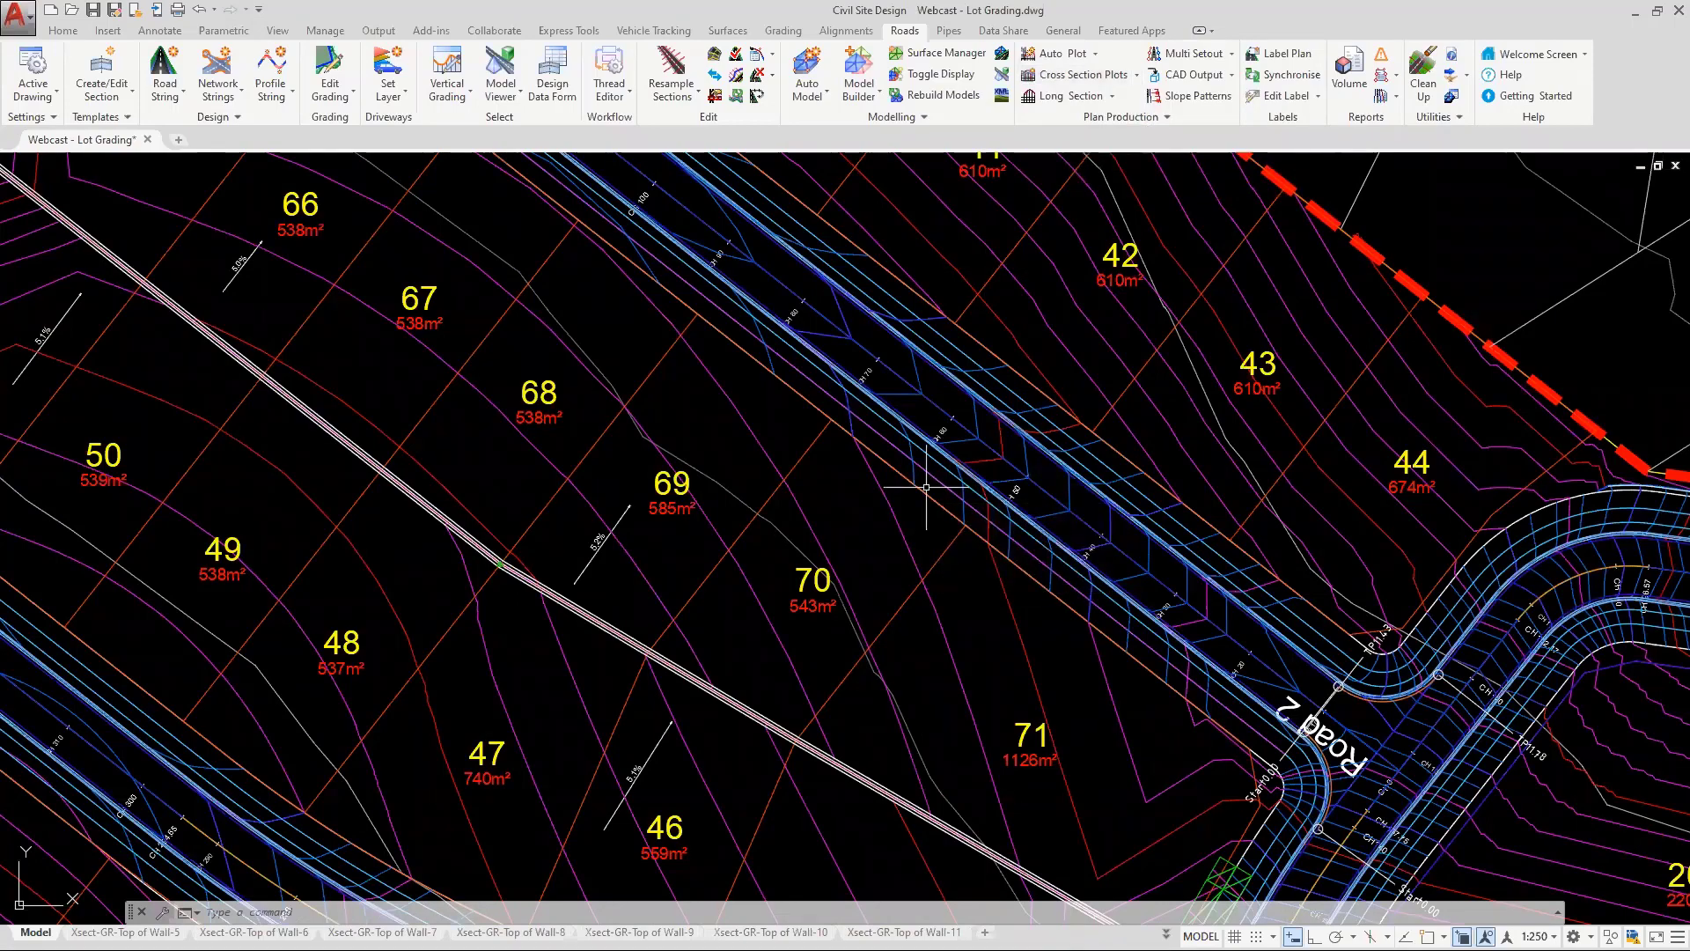
scroll(926, 487, down, 2)
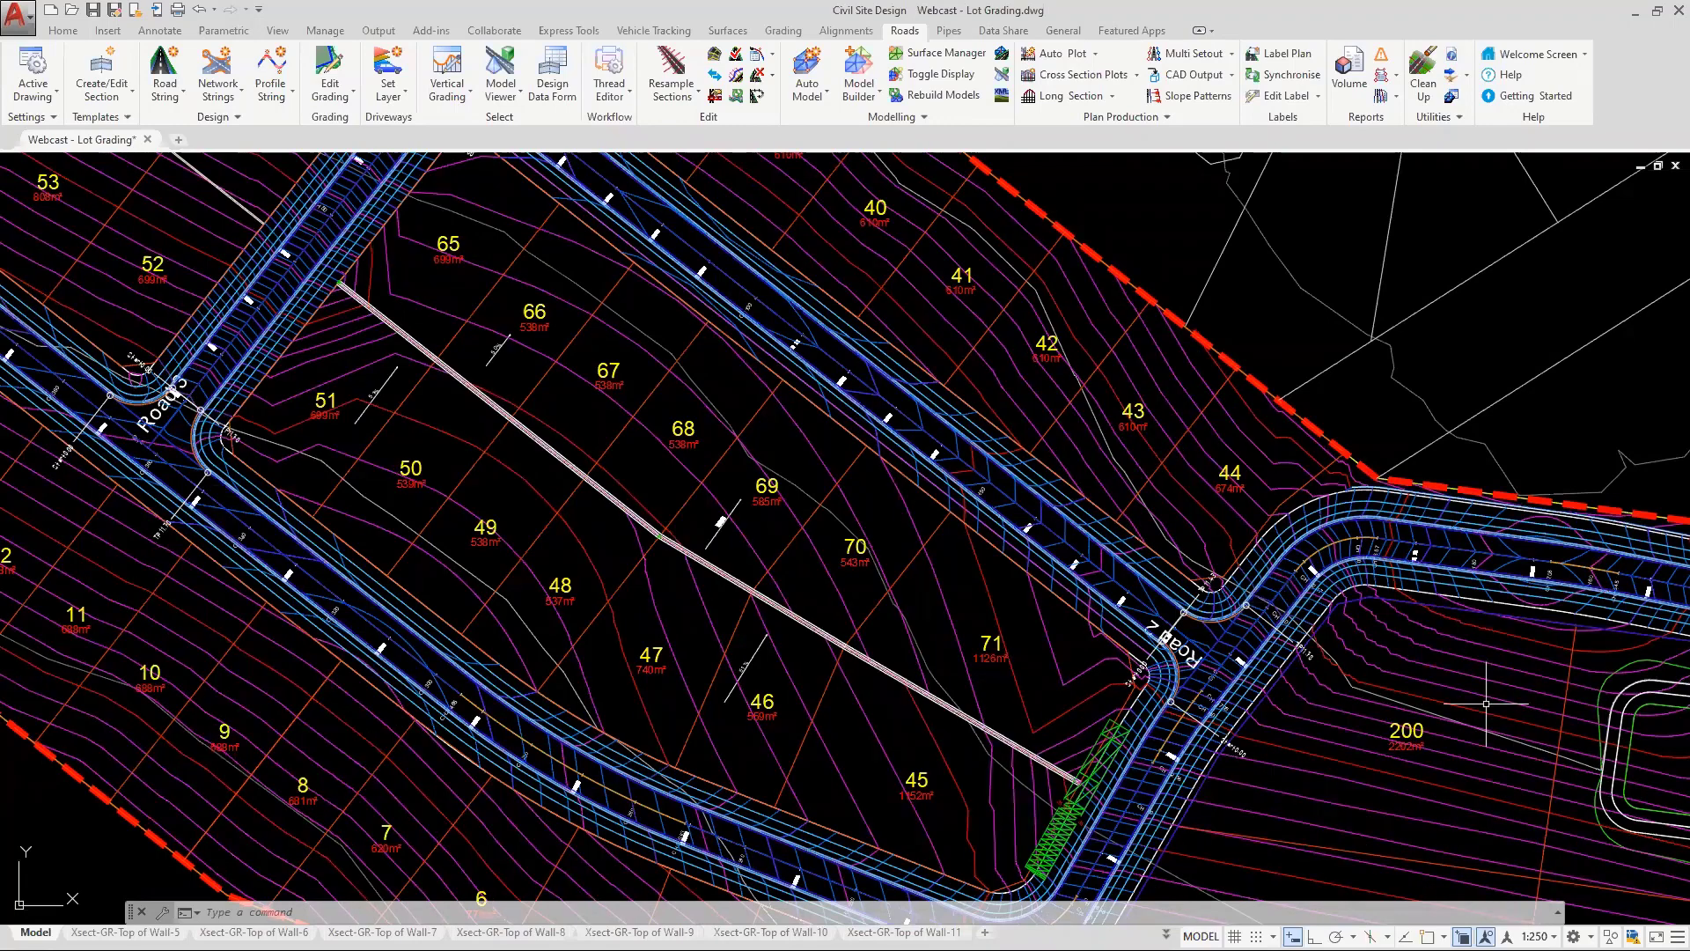
middle_drag(1486, 703, 1313, 521)
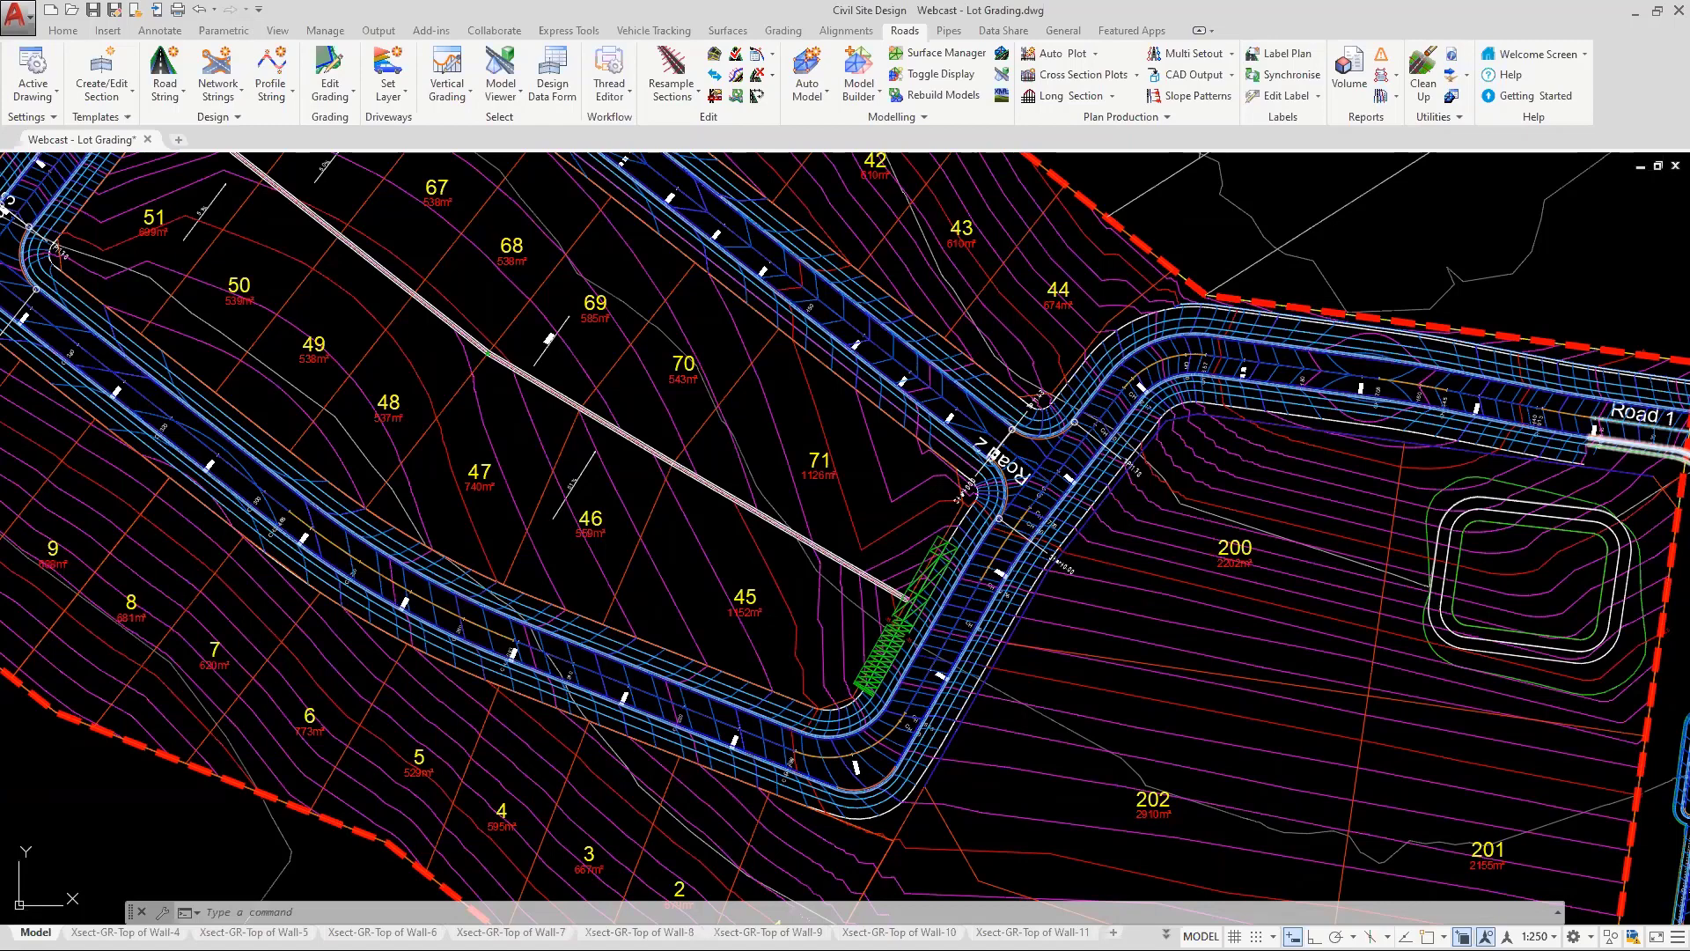
Switch to the browser to view the Civil Site Design - Fundamentals (Metric) course curriculum, and minimise it
key(alt+Tab)
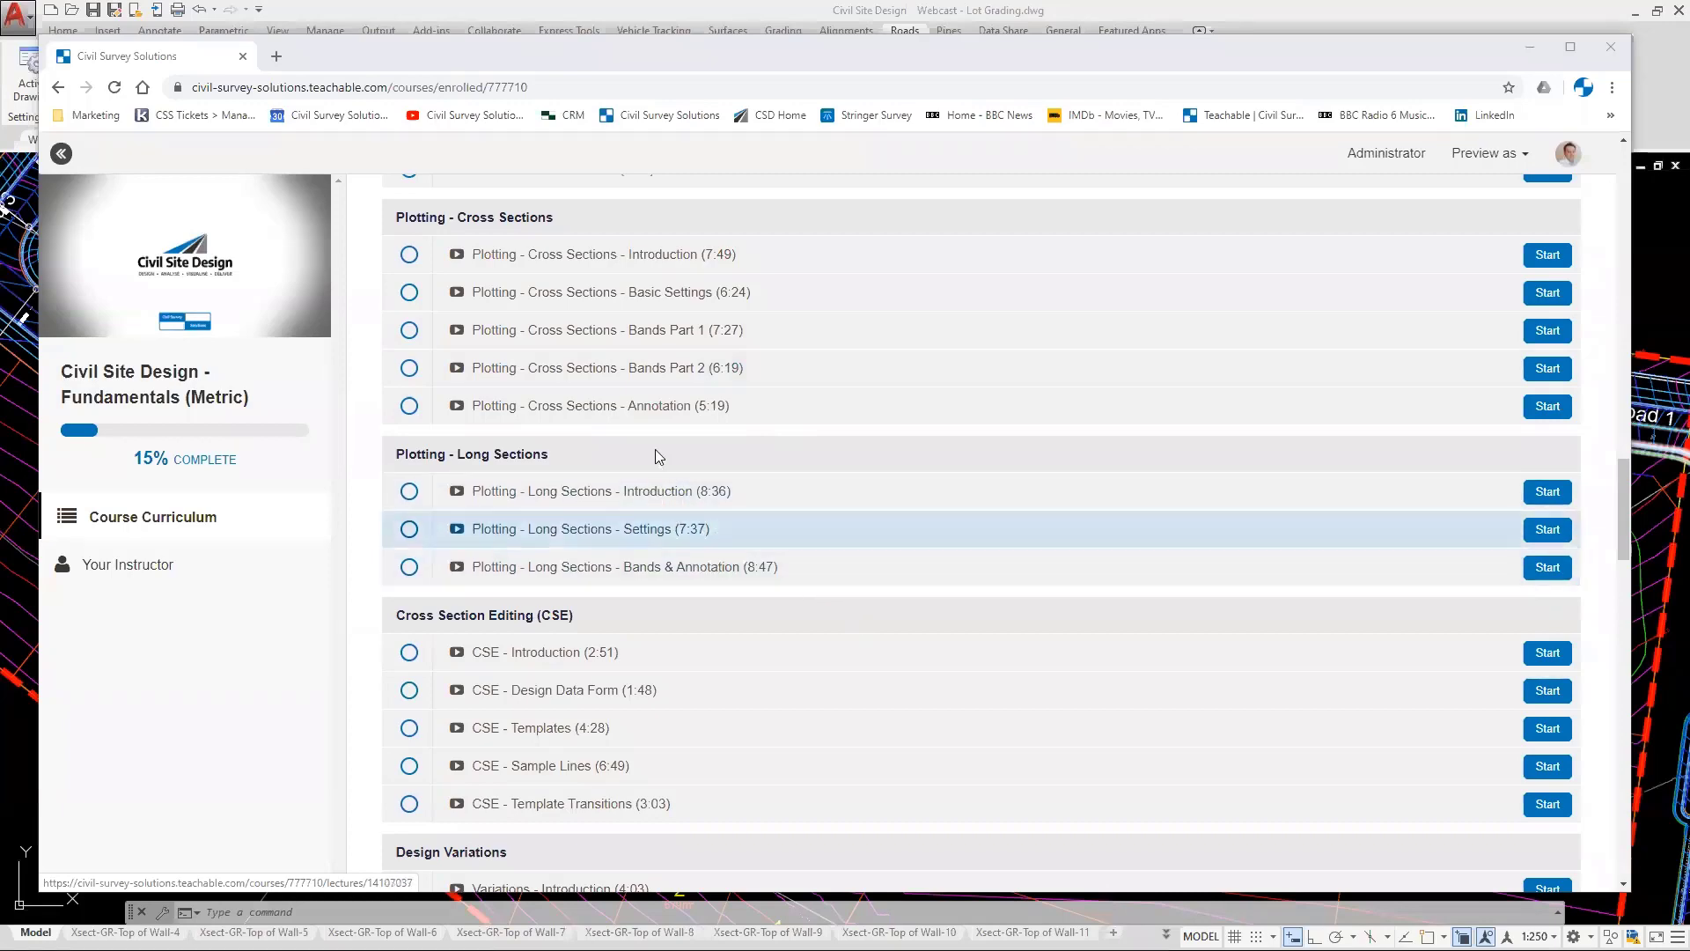
click(1529, 49)
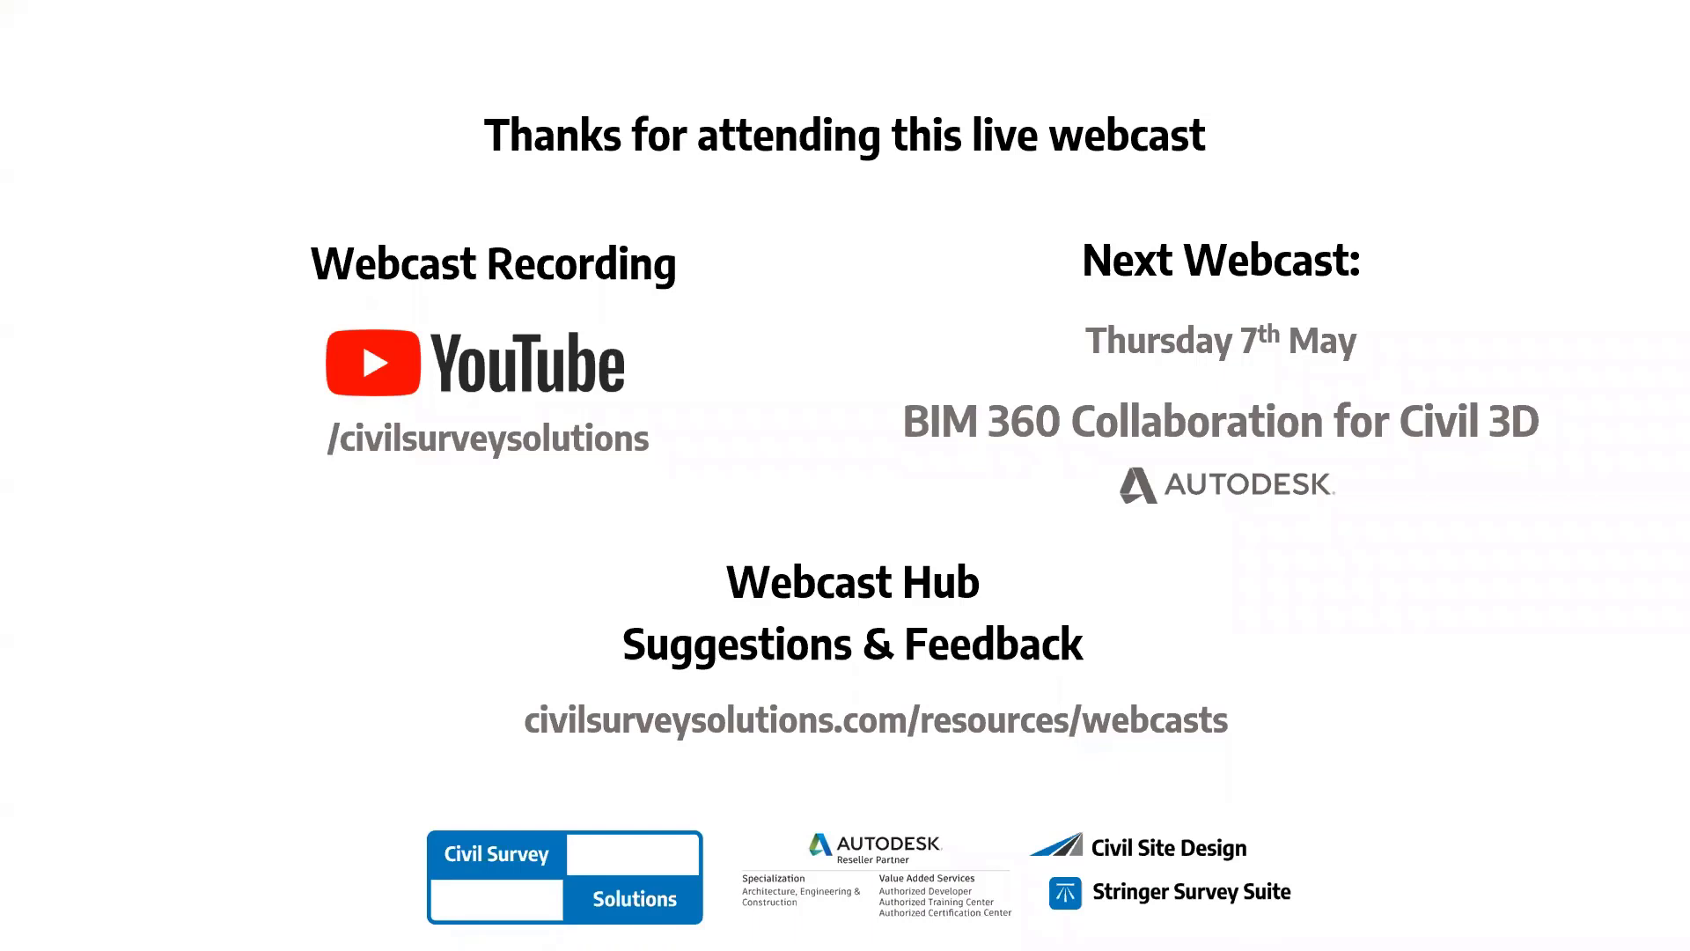